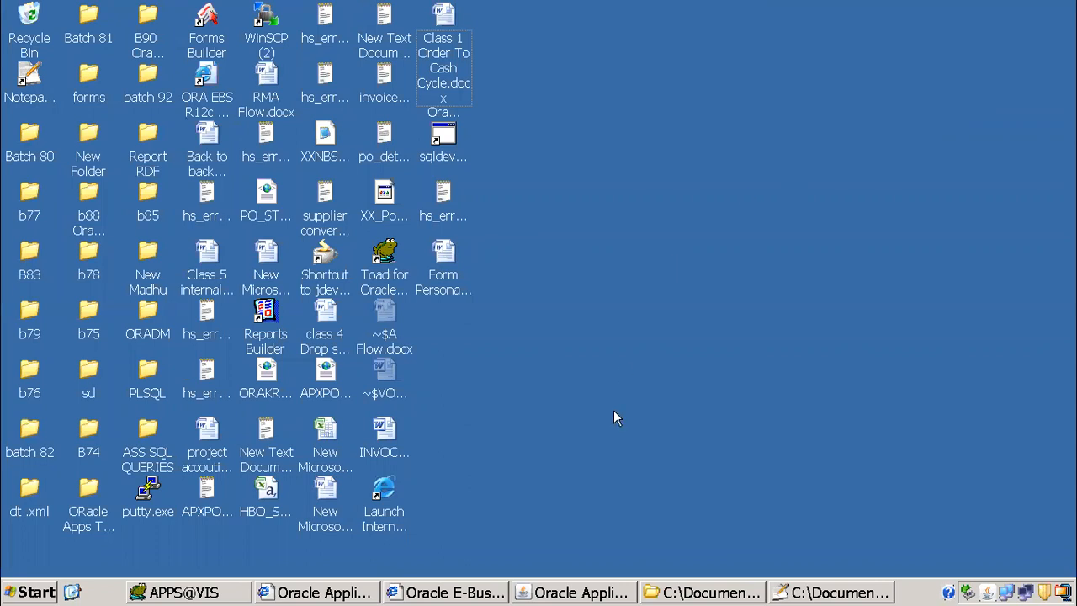
# Step: Switch to the xml.txt notes in Notepad++ and read the XML Publisher introduction and deployment steps
pyautogui.click(799, 593)
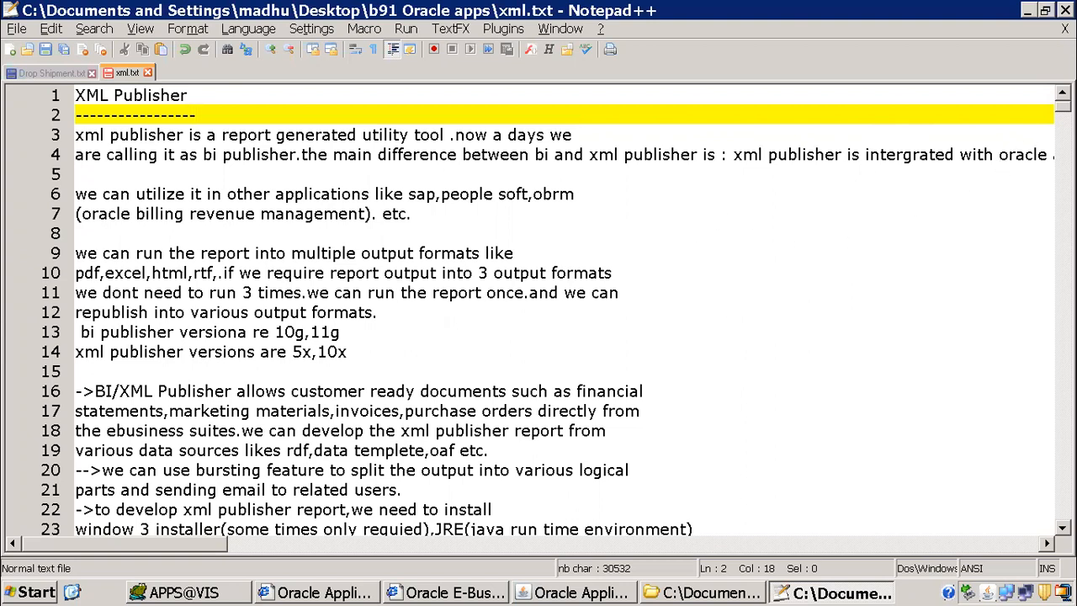
pyautogui.moveTo(149, 135); pyautogui.dragTo(610, 455)
pyautogui.scroll(-5, 461, 394)
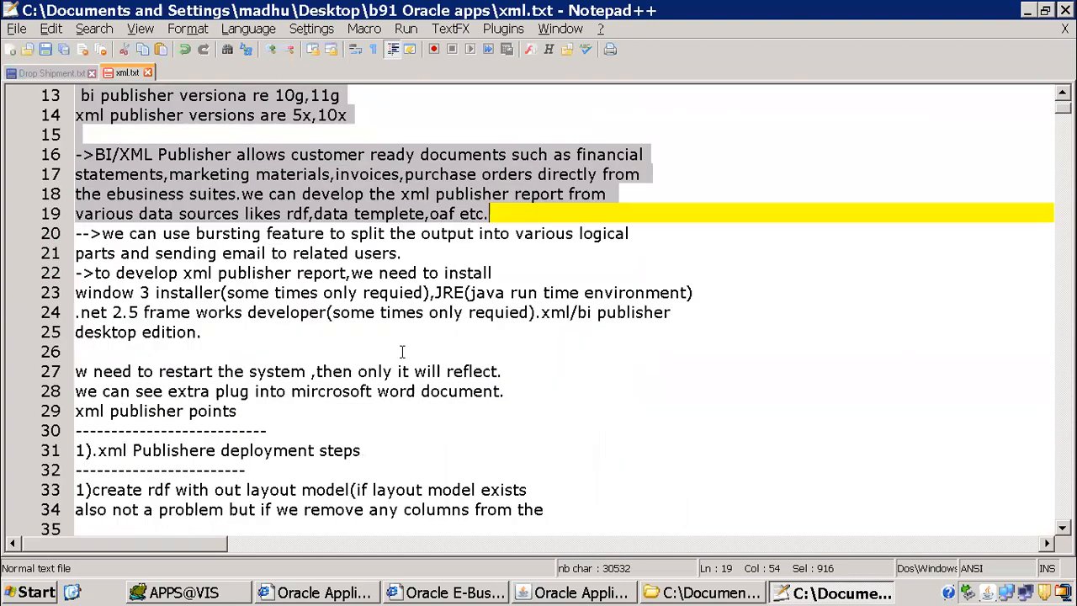
pyautogui.scroll(-5, 288, 260)
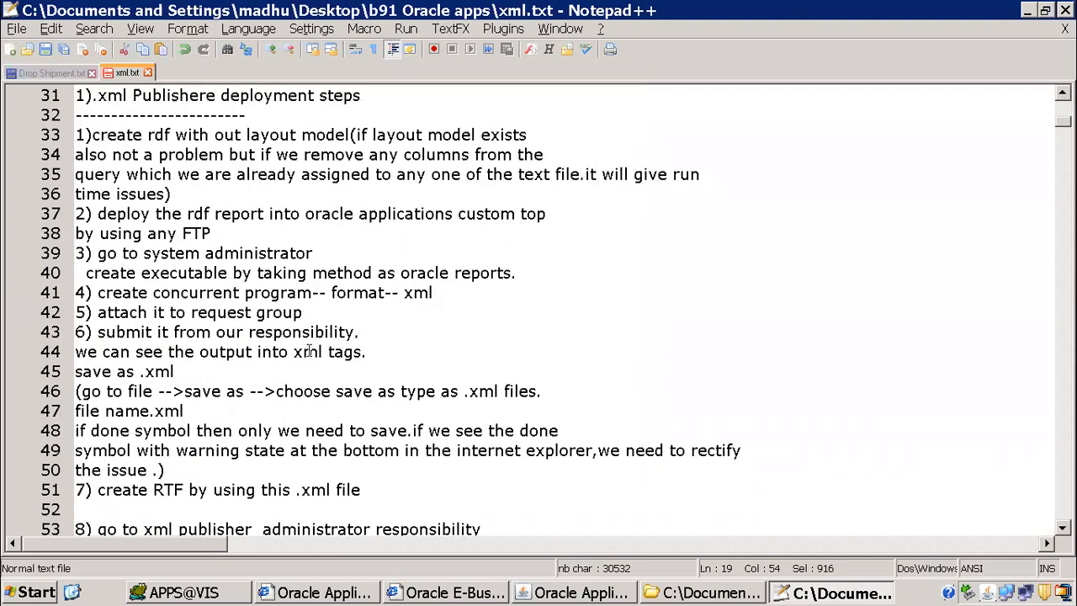
pyautogui.moveTo(89, 95); pyautogui.dragTo(354, 109)
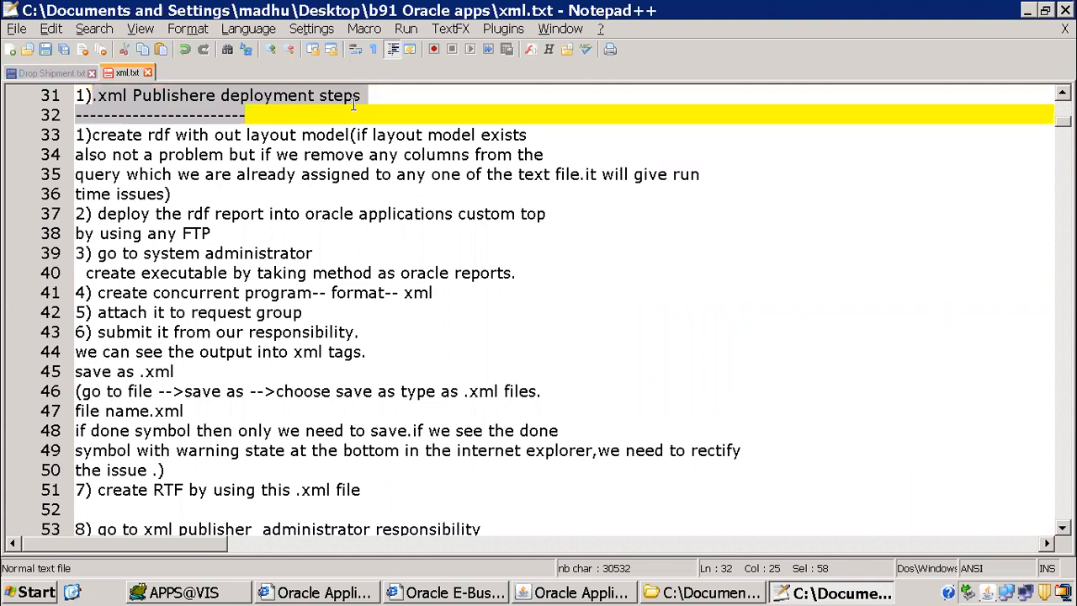
pyautogui.moveTo(139, 134); pyautogui.dragTo(471, 509)
pyautogui.scroll(-1, 516, 200)
pyautogui.scroll(-2, 516, 207)
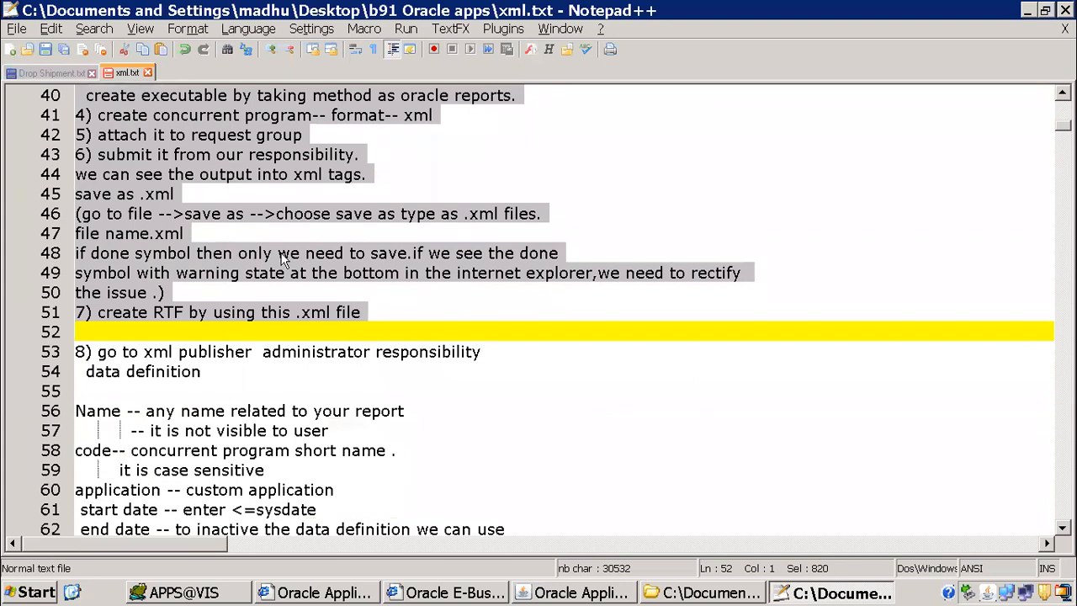
pyautogui.scroll(-15, 352, 255)
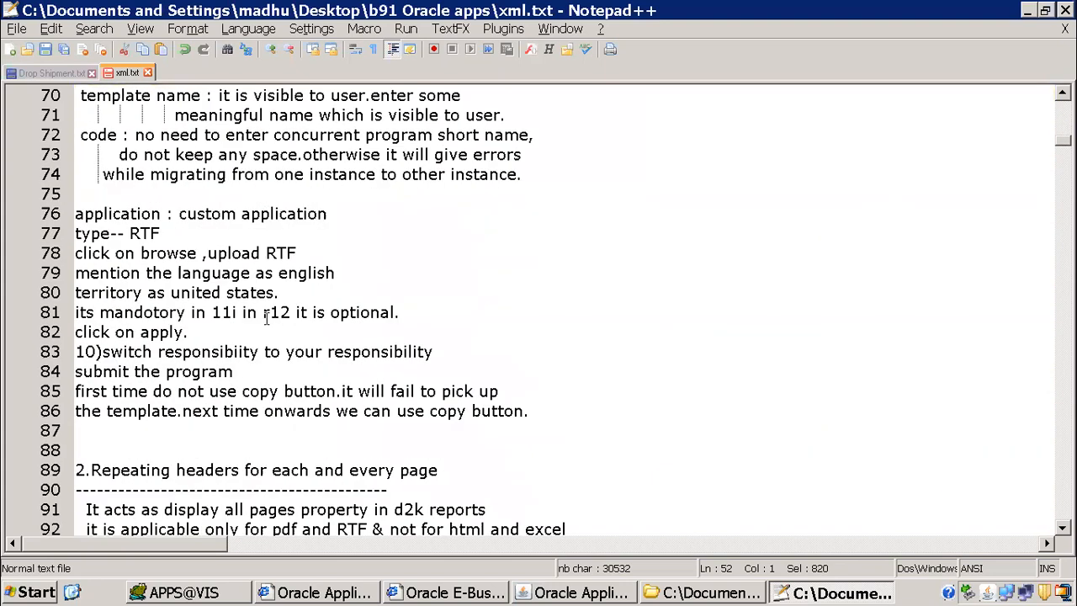
# Step: Skim the notes from the repeating headers topic through layout issues, number format and conditional formatting to the when choose otherwise topic
pyautogui.scroll(-1, 268, 323)
pyautogui.moveTo(91, 115); pyautogui.dragTo(458, 135)
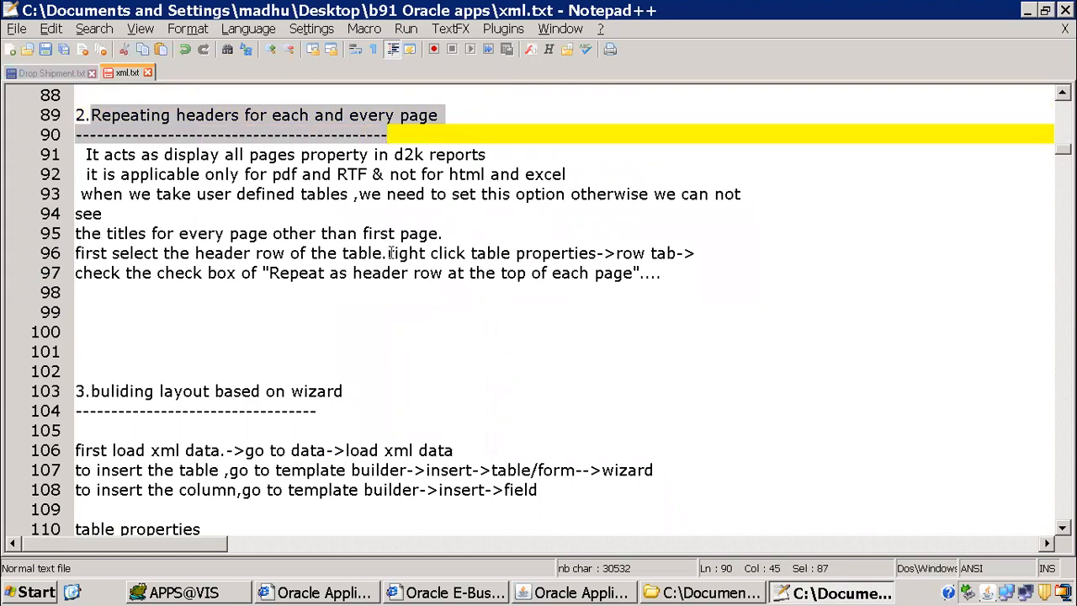
pyautogui.scroll(-17, 368, 233)
pyautogui.scroll(-7, 287, 314)
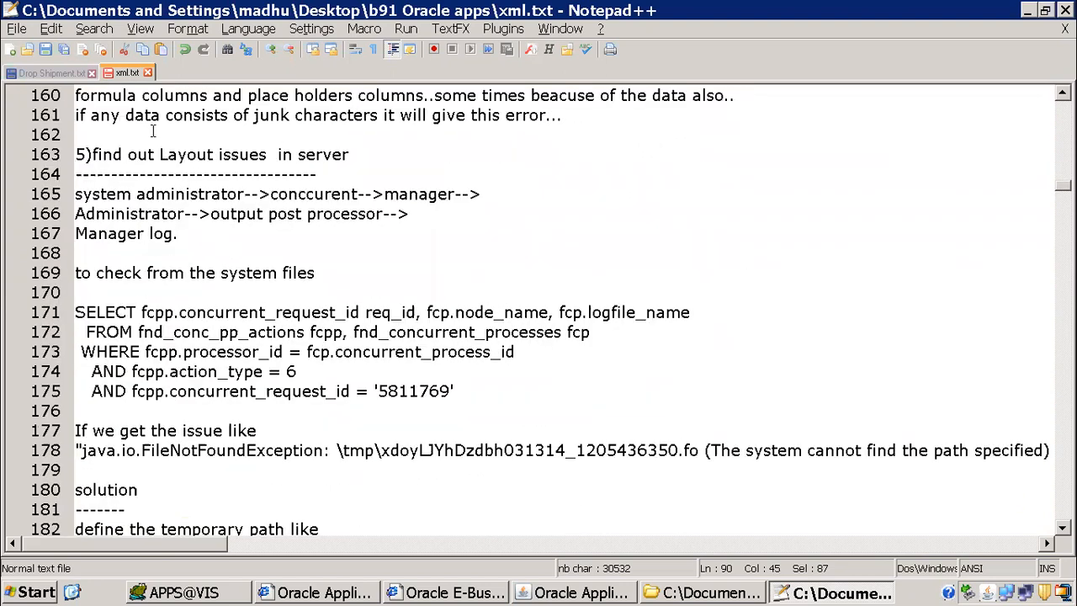
pyautogui.moveTo(99, 158); pyautogui.dragTo(179, 233)
pyautogui.scroll(-5, 268, 325)
pyautogui.scroll(5, 268, 325)
pyautogui.scroll(-17, 311, 380)
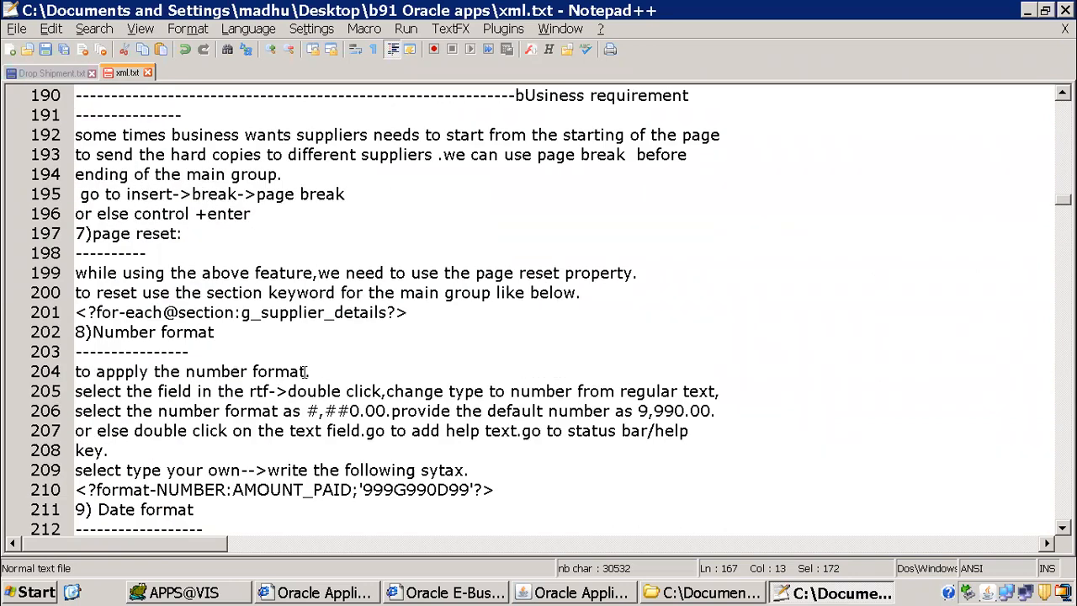
pyautogui.scroll(-20, 310, 380)
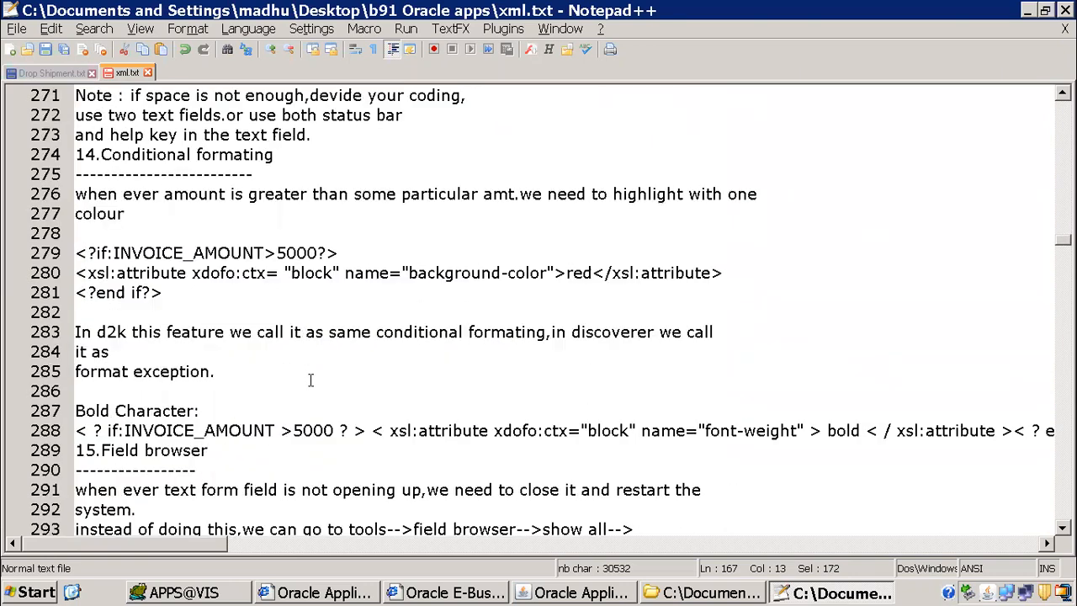
pyautogui.scroll(-6, 310, 380)
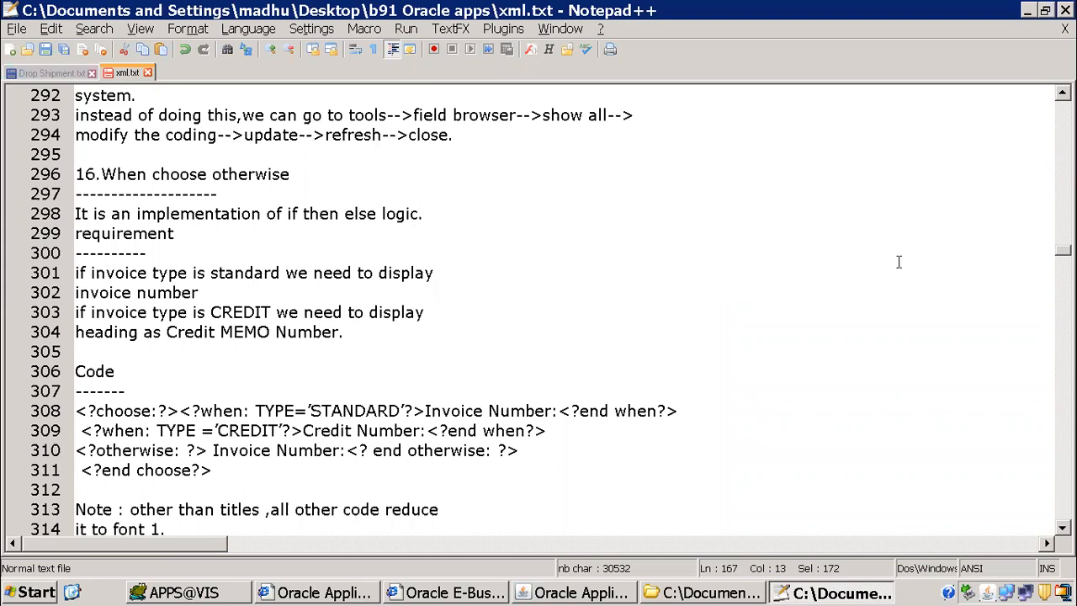
# Step: Search the notes for 1099, then close the search
pyautogui.hotkey('ctrl', 'f')
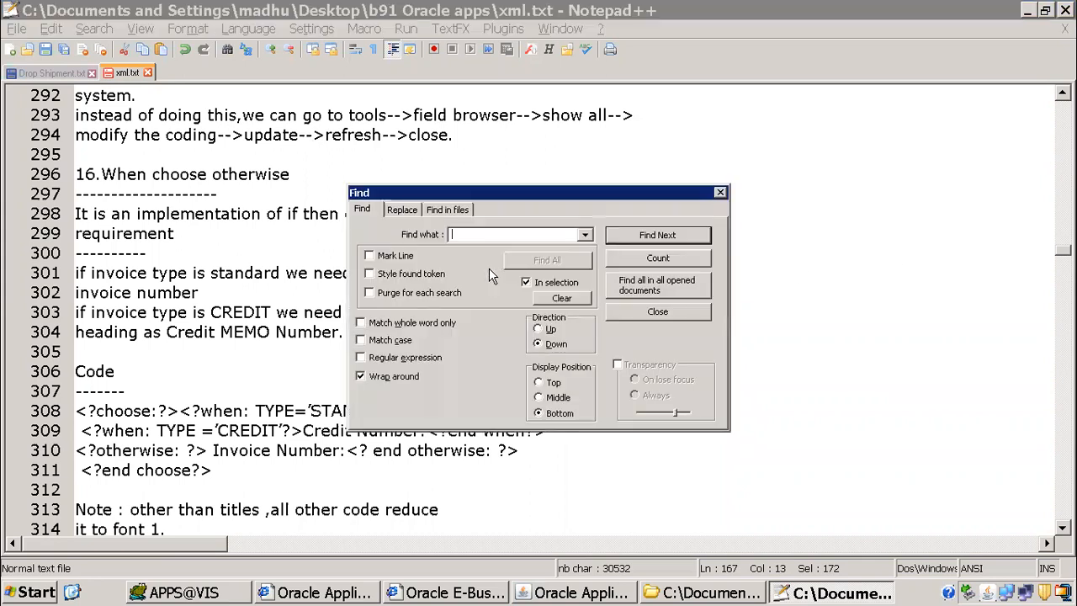
pyautogui.write('1099')
pyautogui.press('Return')
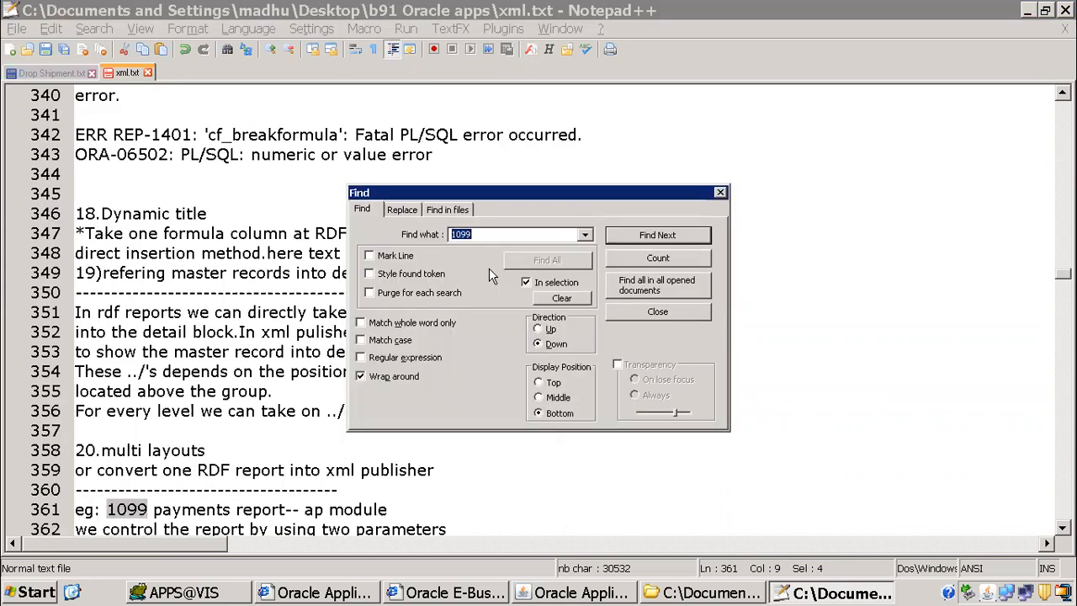
pyautogui.click(669, 312)
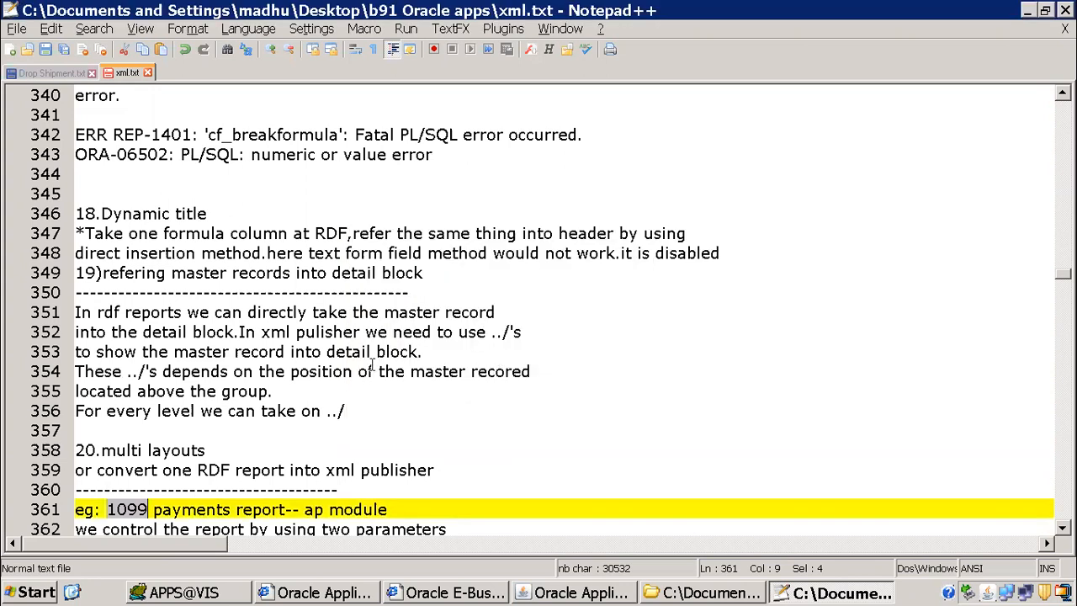
# Step: Read the multi layouts topic on the 1099 payments report and its modification steps through creating the data definition and template
pyautogui.scroll(-5, 126, 288)
pyautogui.click(175, 195)
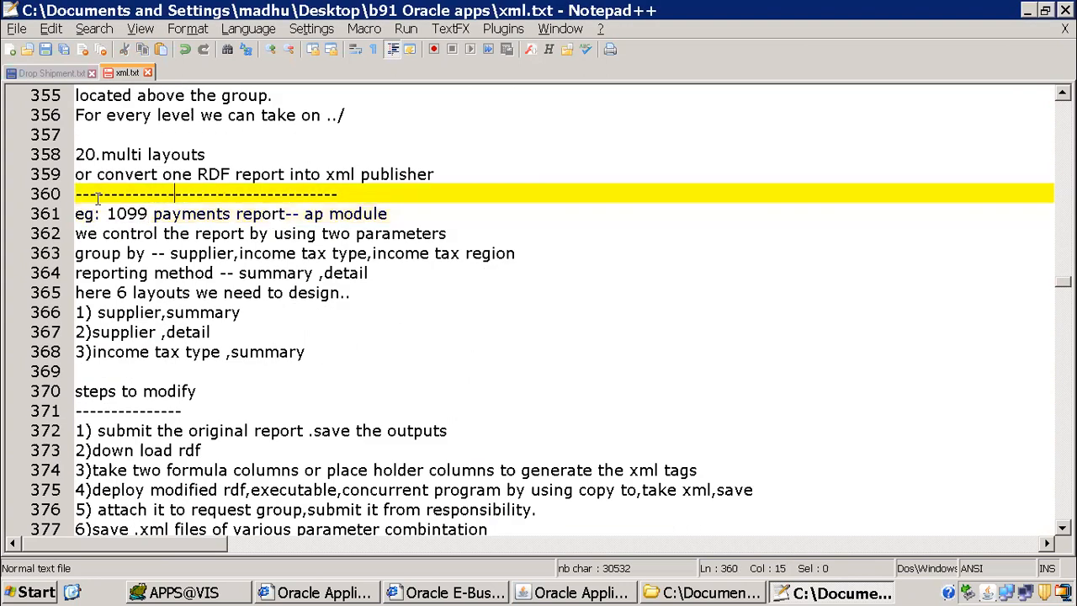
pyautogui.moveTo(106, 214); pyautogui.dragTo(375, 214)
pyautogui.scroll(-4, 256, 252)
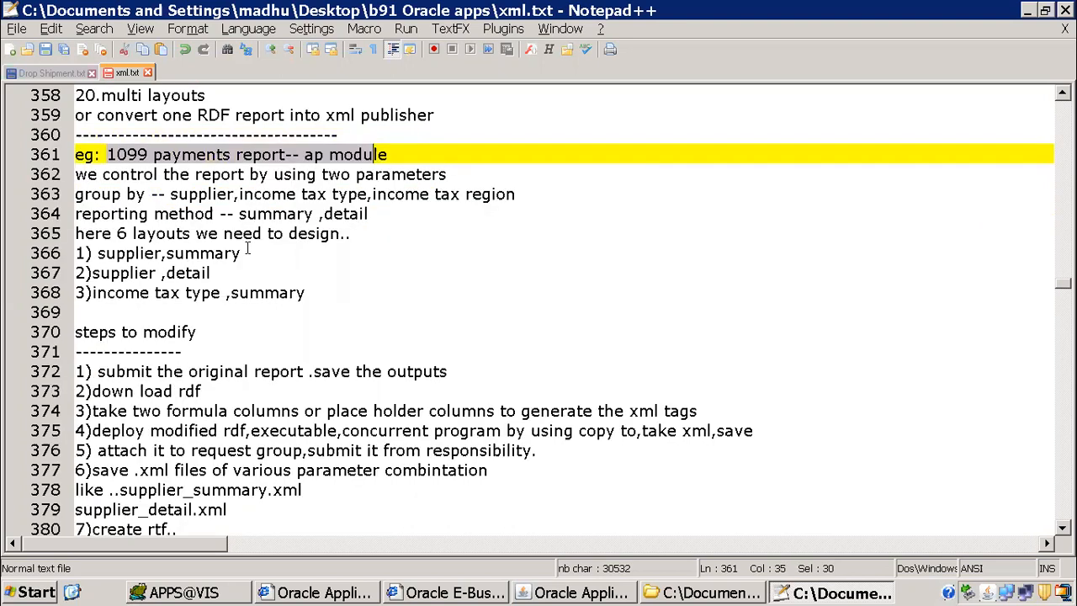
pyautogui.moveTo(227, 333); pyautogui.dragTo(74, 193)
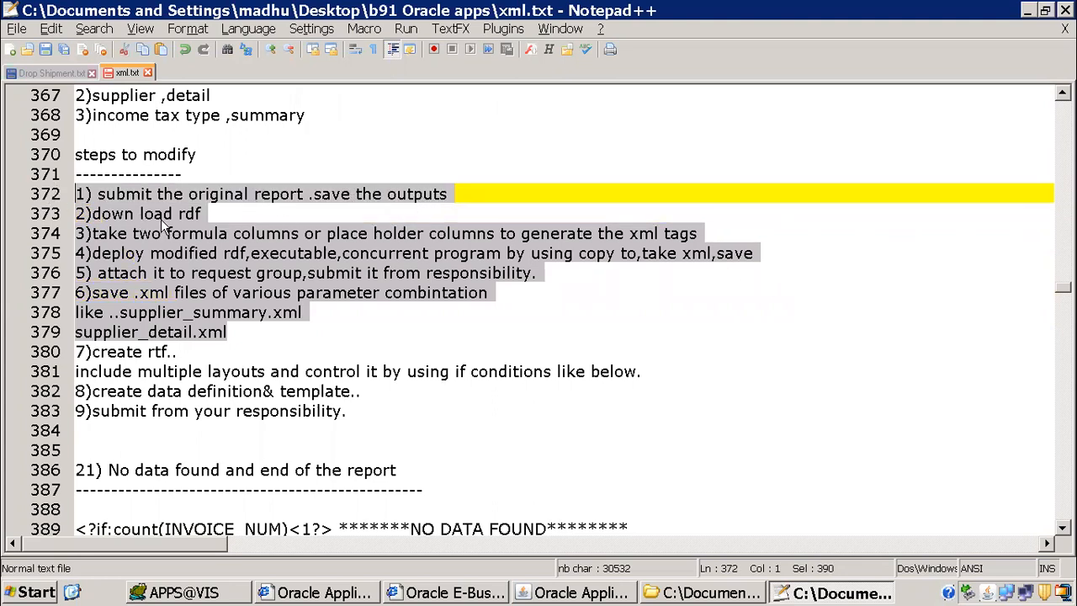
pyautogui.moveTo(241, 332); pyautogui.dragTo(72, 194)
pyautogui.scroll(-4, 288, 266)
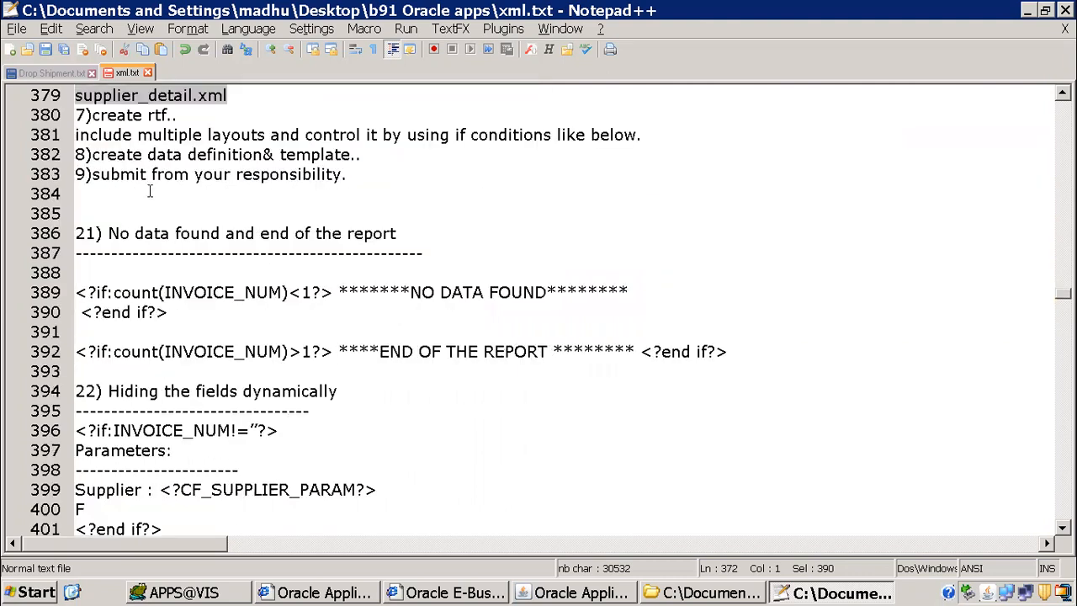
pyautogui.moveTo(93, 115); pyautogui.dragTo(566, 152)
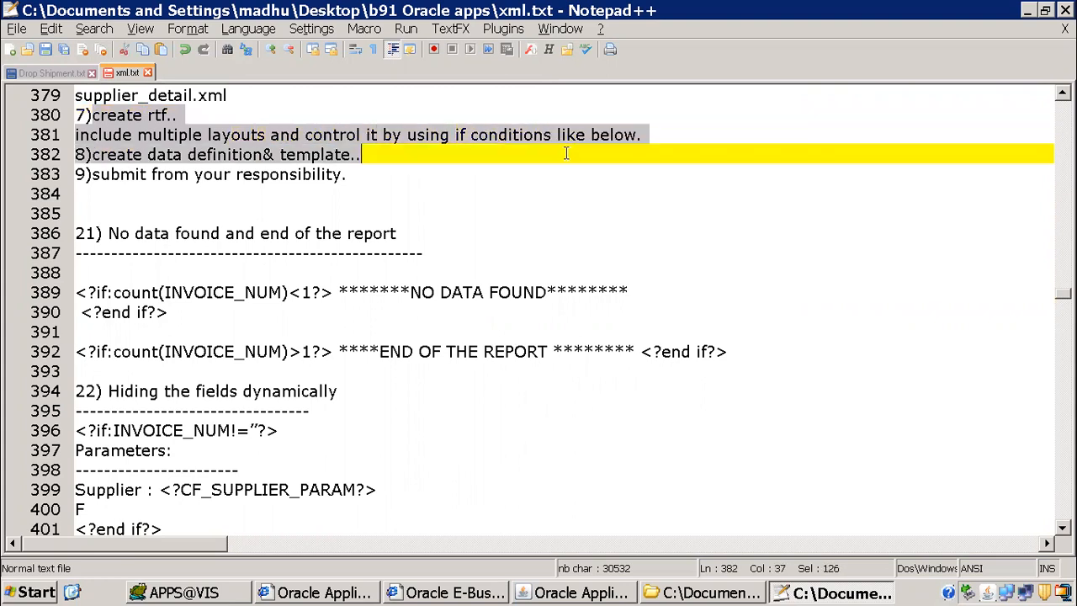
# Step: Reread the steps to modify, from submitting the original report to creating the RTF
pyautogui.scroll(3, 160, 148)
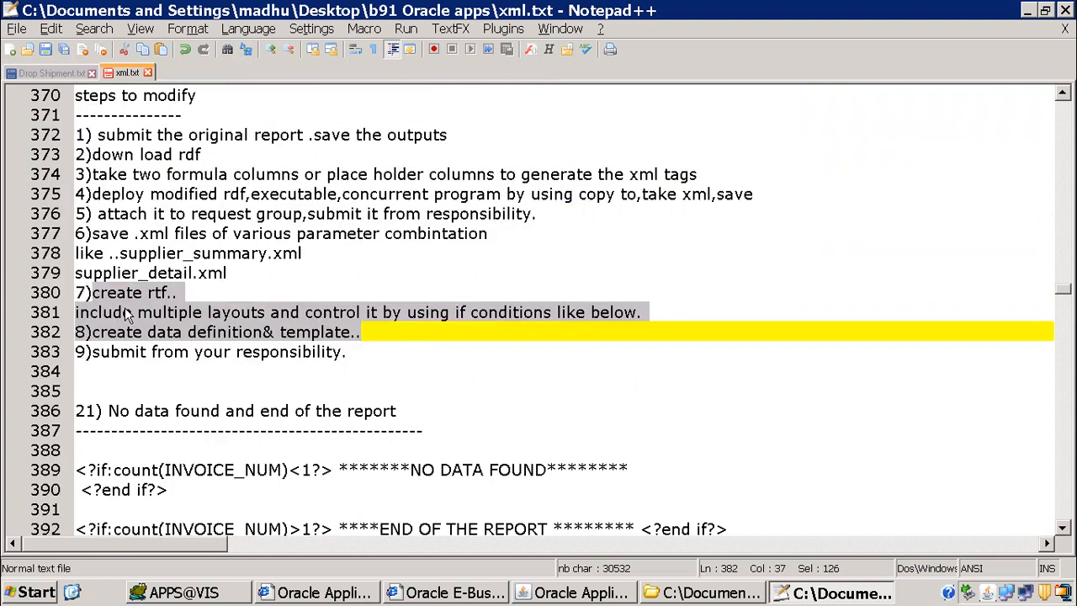
pyautogui.click(190, 295)
pyautogui.click(95, 291)
pyautogui.moveTo(99, 292); pyautogui.dragTo(202, 290)
pyautogui.moveTo(101, 101); pyautogui.dragTo(354, 298)
pyautogui.scroll(-5, 558, 334)
pyautogui.scroll(3, 191, 301)
pyautogui.scroll(3, 191, 301)
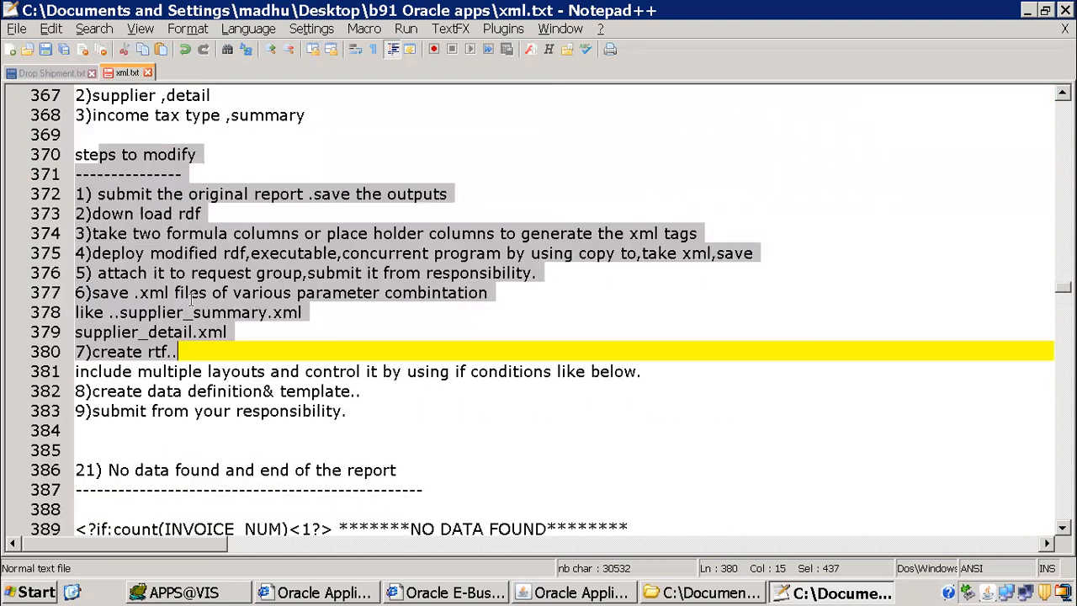
pyautogui.click(274, 272)
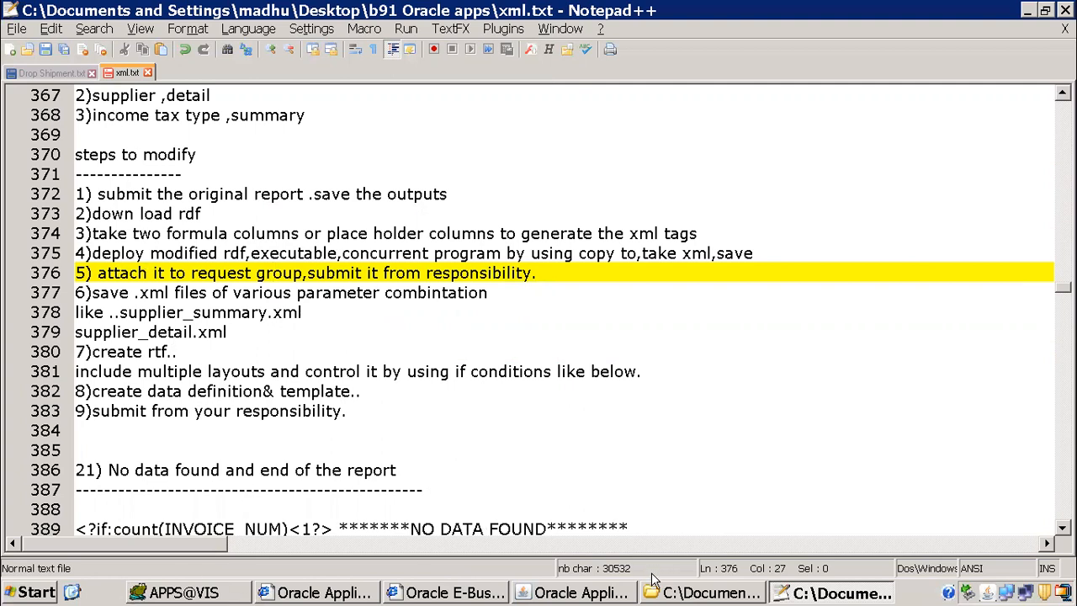
# Step: Open ITMMAPXT7RVT_supplier_summary.xml from the xml publisher folder inside b91 Oracle apps in Notepad++
pyautogui.click(692, 594)
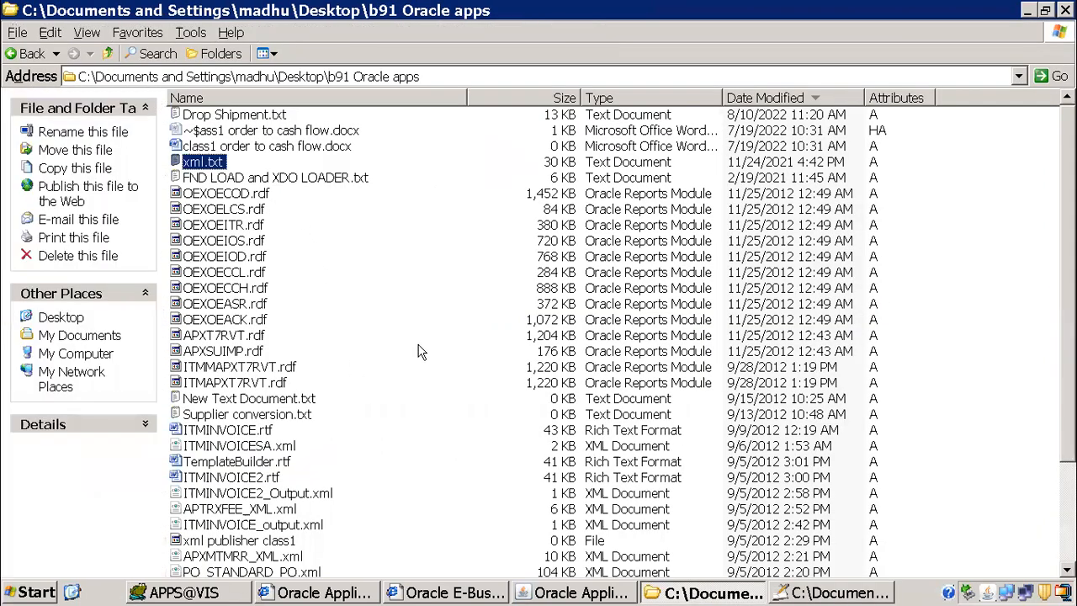
pyautogui.scroll(-3, 424, 351)
pyautogui.doubleClick(239, 510)
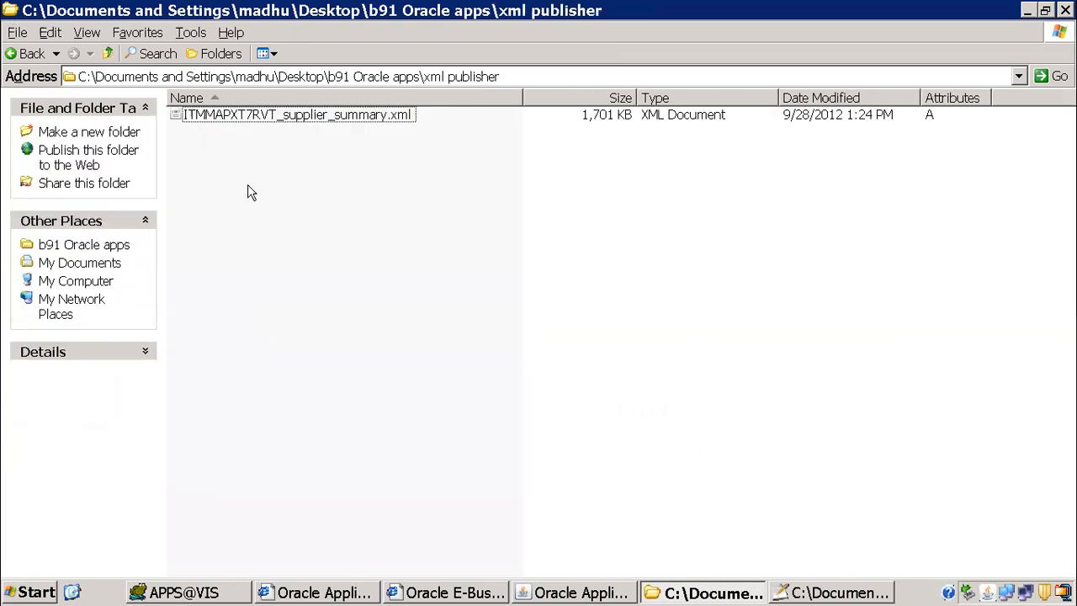
pyautogui.click(285, 123)
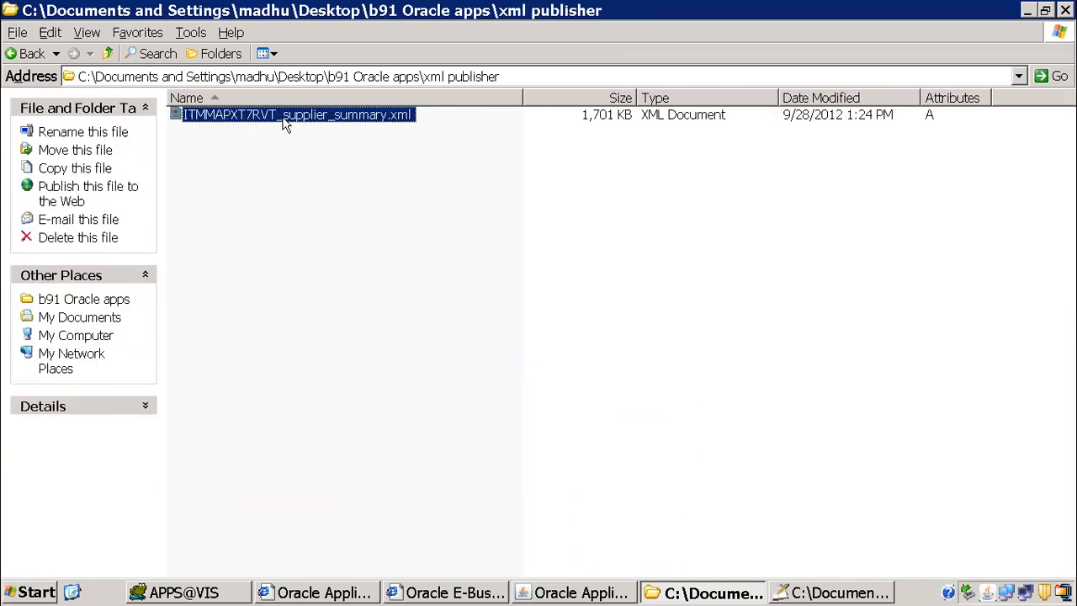
pyautogui.rightClick(283, 120)
pyautogui.click(355, 162)
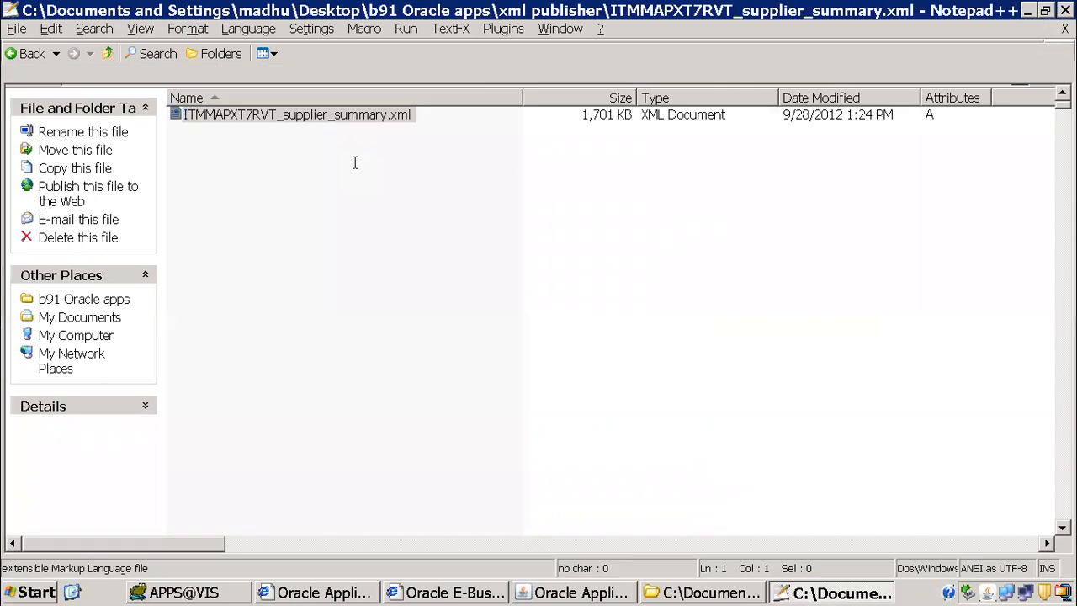
# Step: Examine the CF_P_GROUP_BY and CF_P_BREAK_METHOD tags at the end of the XML file and the tags above them
pyautogui.moveTo(1062, 104); pyautogui.dragTo(1062, 517)
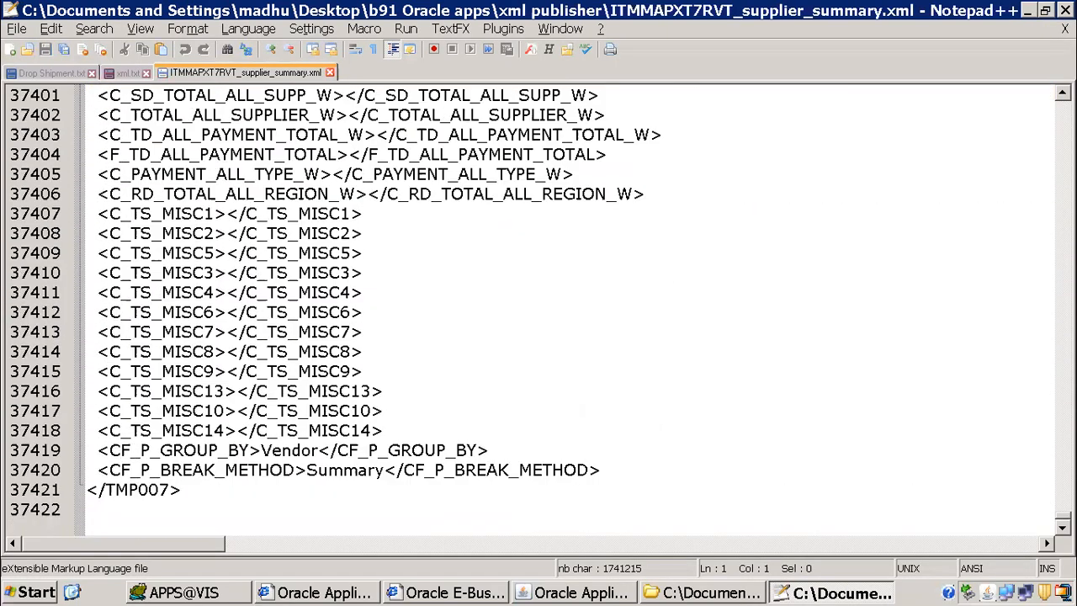
pyautogui.moveTo(111, 443); pyautogui.dragTo(620, 476)
pyautogui.scroll(18, 229, 252)
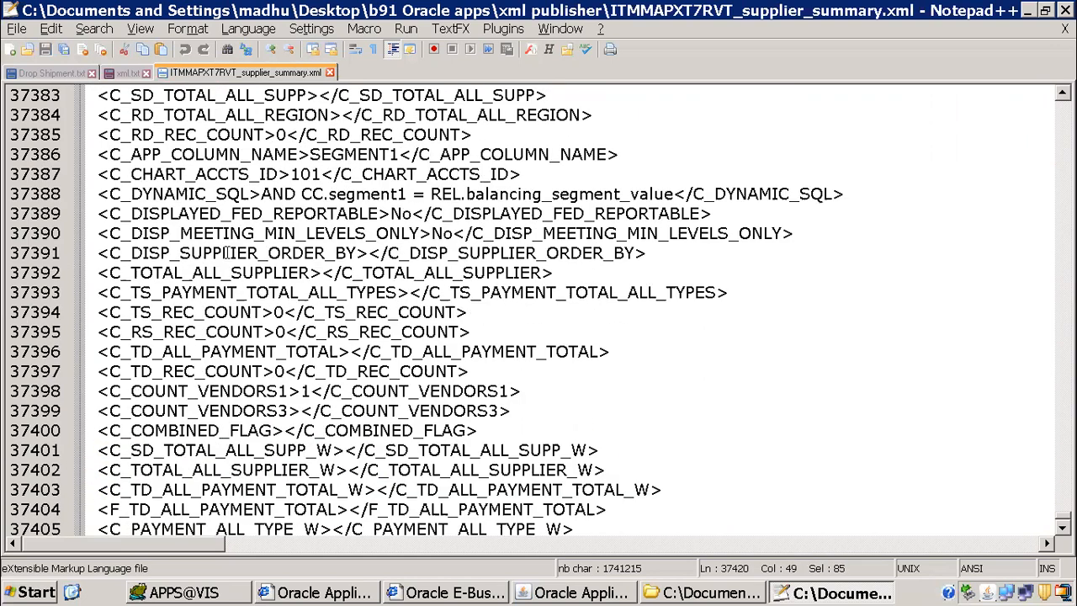
pyautogui.scroll(20, 229, 253)
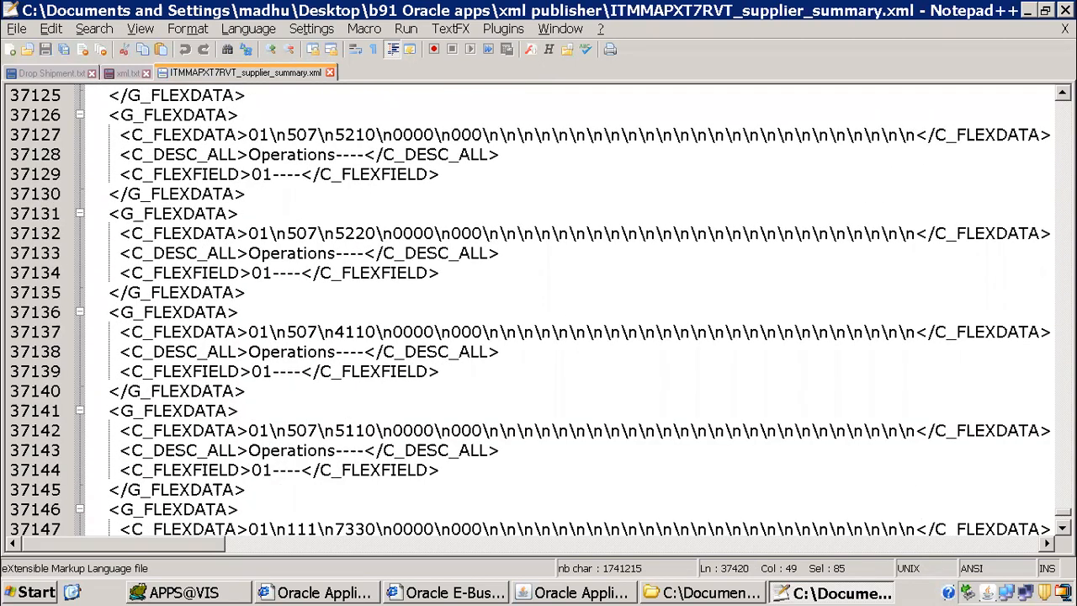
# Step: Look through the XML file from its beginning, covering the TMP007 root and the G_FLEXDATA groups
pyautogui.moveTo(1063, 513); pyautogui.dragTo(1063, 102)
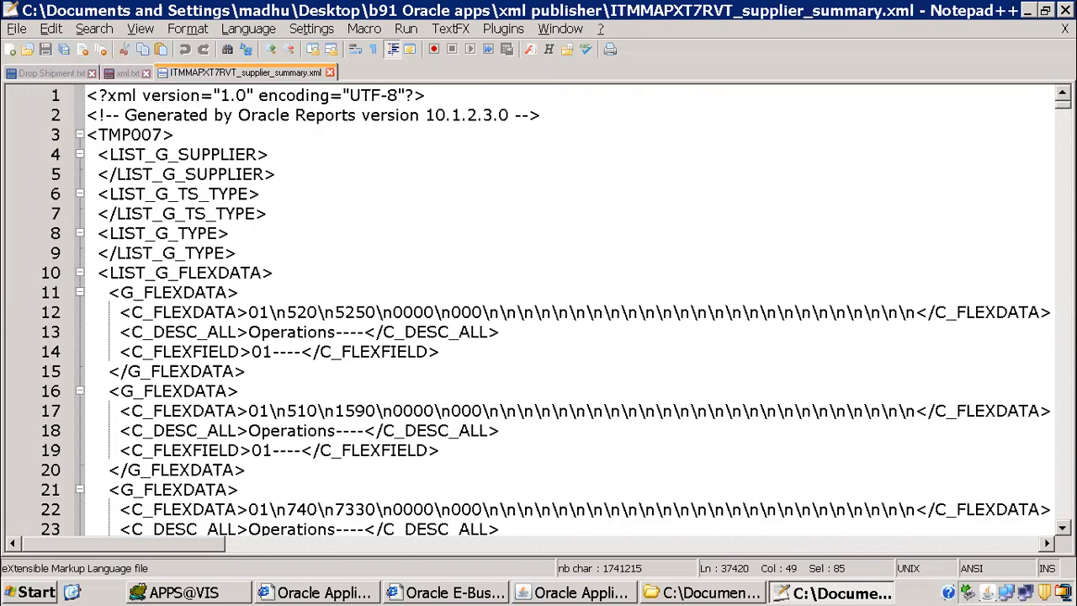
pyautogui.click(304, 138)
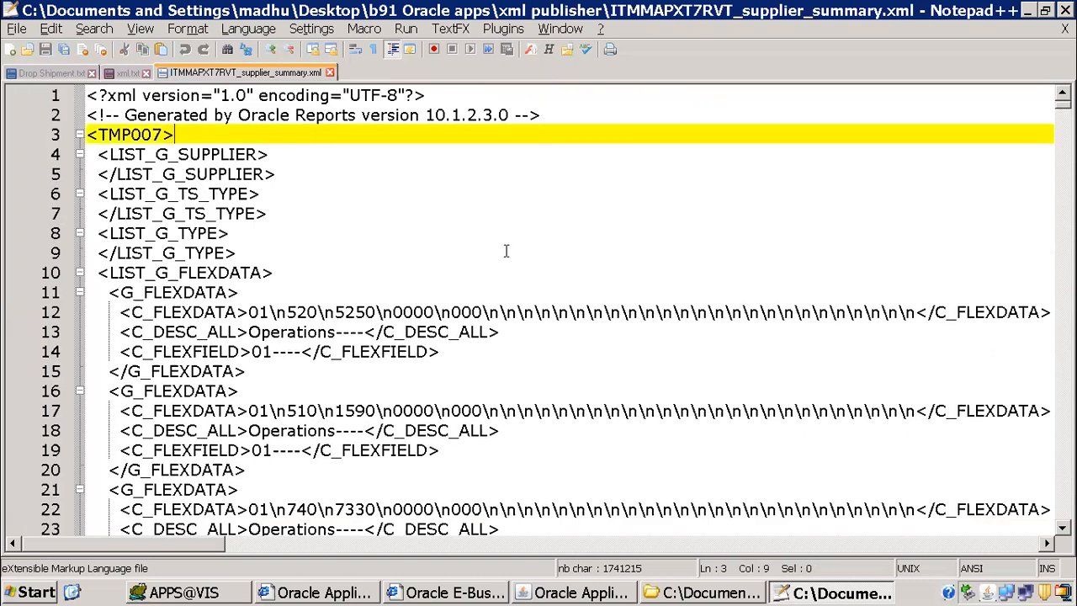
pyautogui.scroll(-4, 490, 247)
pyautogui.scroll(-7, 361, 223)
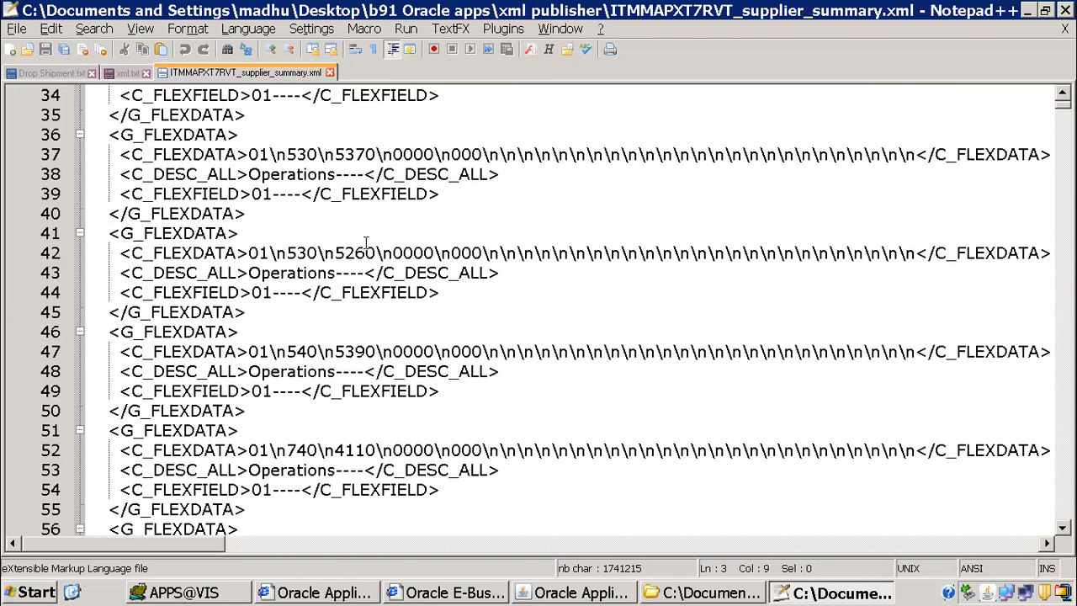
pyautogui.scroll(-6, 299, 212)
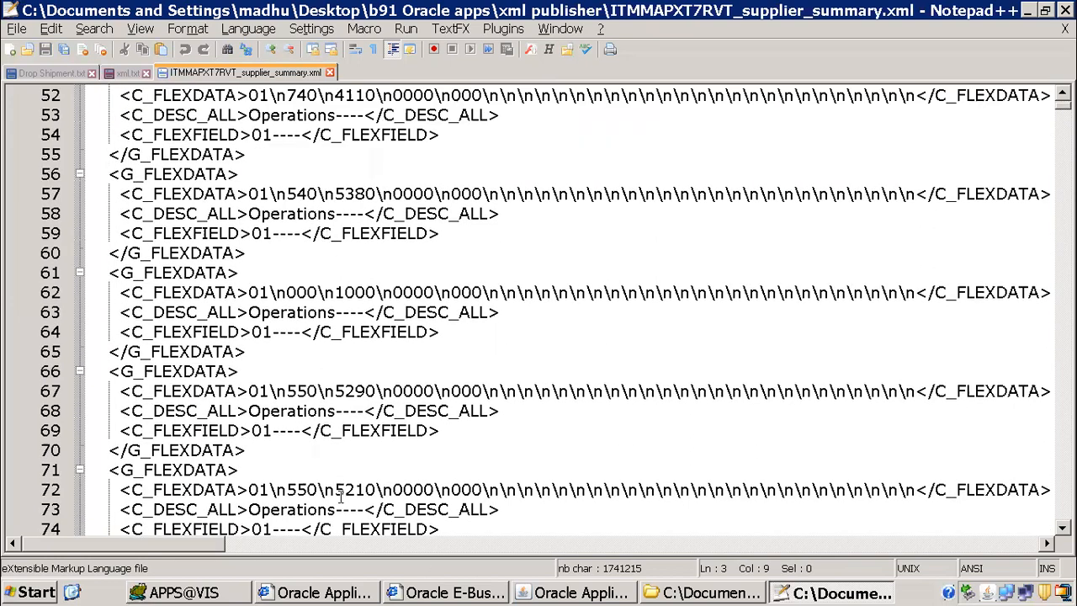
# Step: Switch to Oracle Applications, change the responsibility to Payables, Vision Operations (USA), and open the concurrent request search
pyautogui.click(596, 593)
pyautogui.click(125, 55)
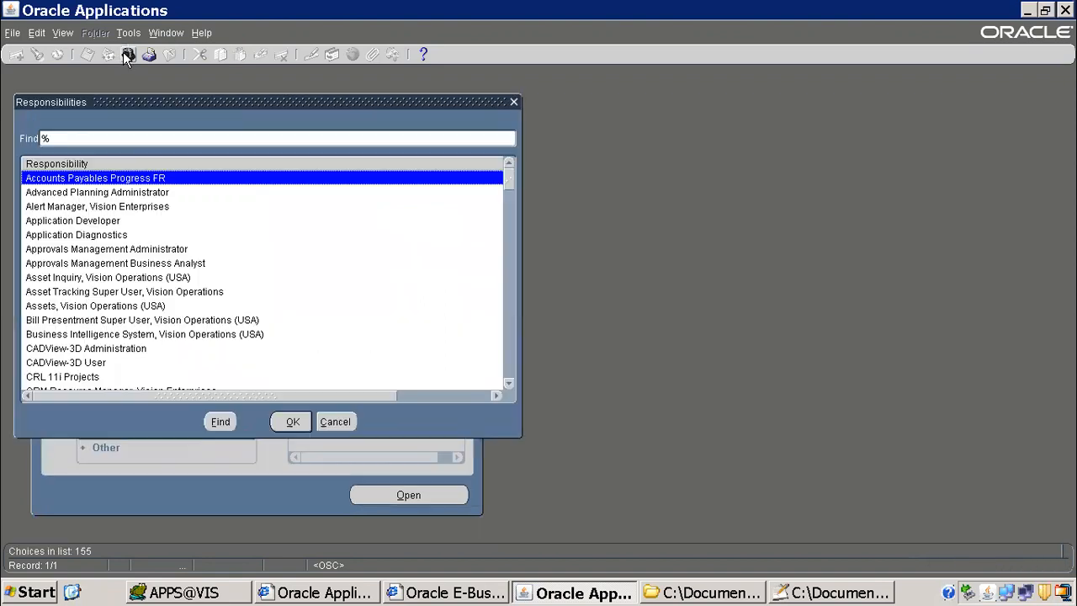
pyautogui.write('pay')
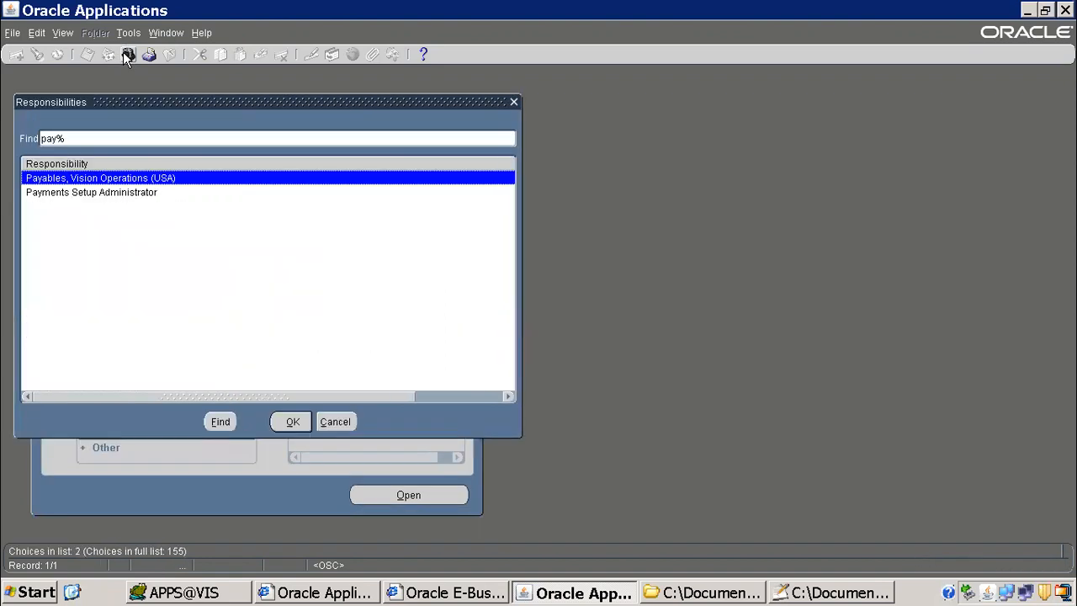
pyautogui.press('Return')
pyautogui.click(55, 34)
pyautogui.click(76, 230)
pyautogui.click(183, 411)
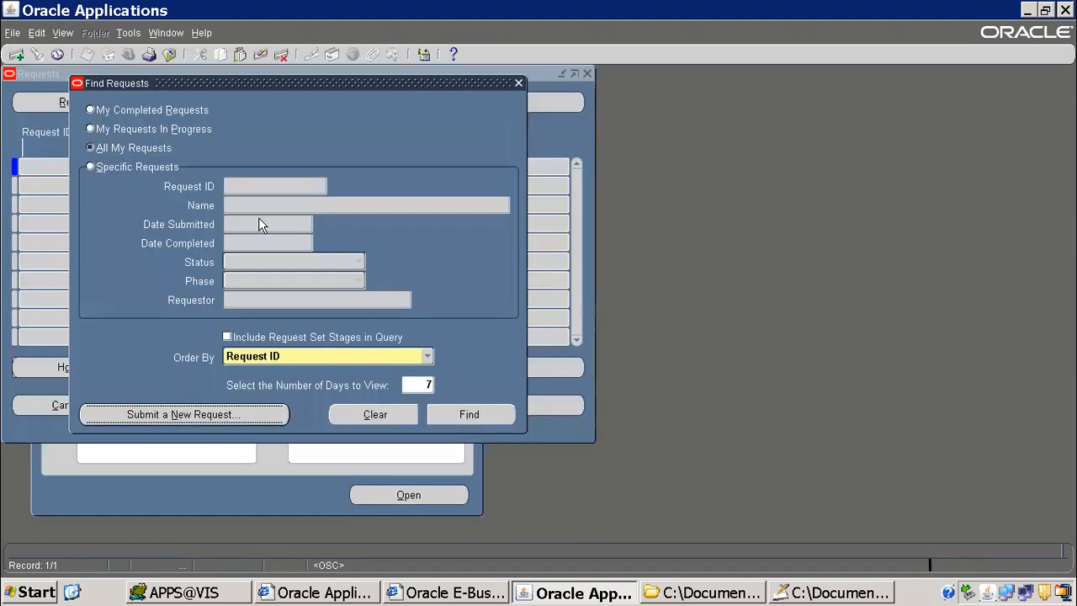
pyautogui.click(271, 336)
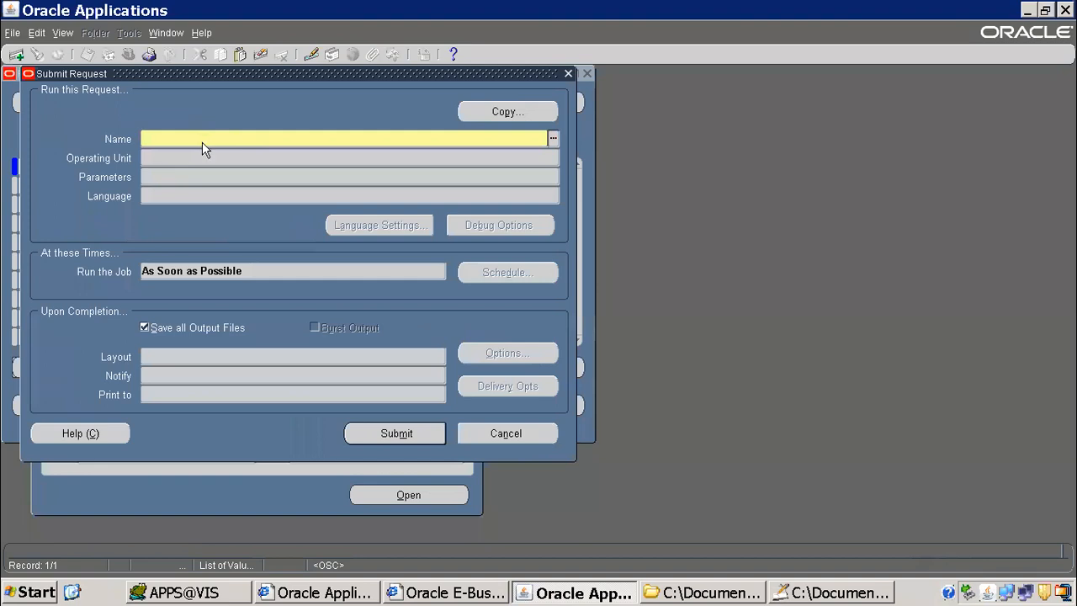
pyautogui.press('F4')
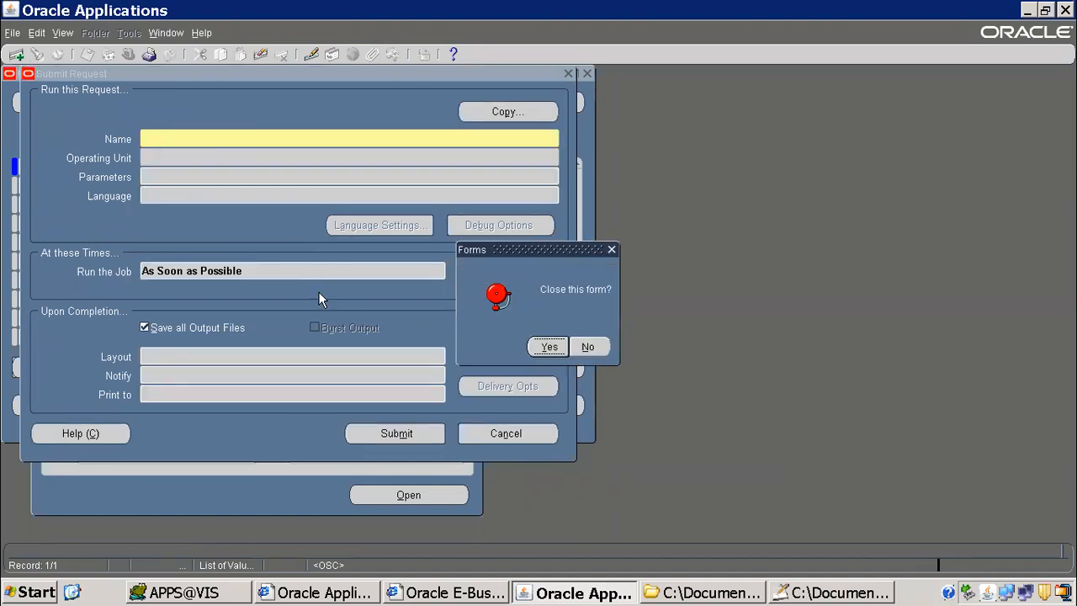
pyautogui.click(592, 348)
pyautogui.click(495, 433)
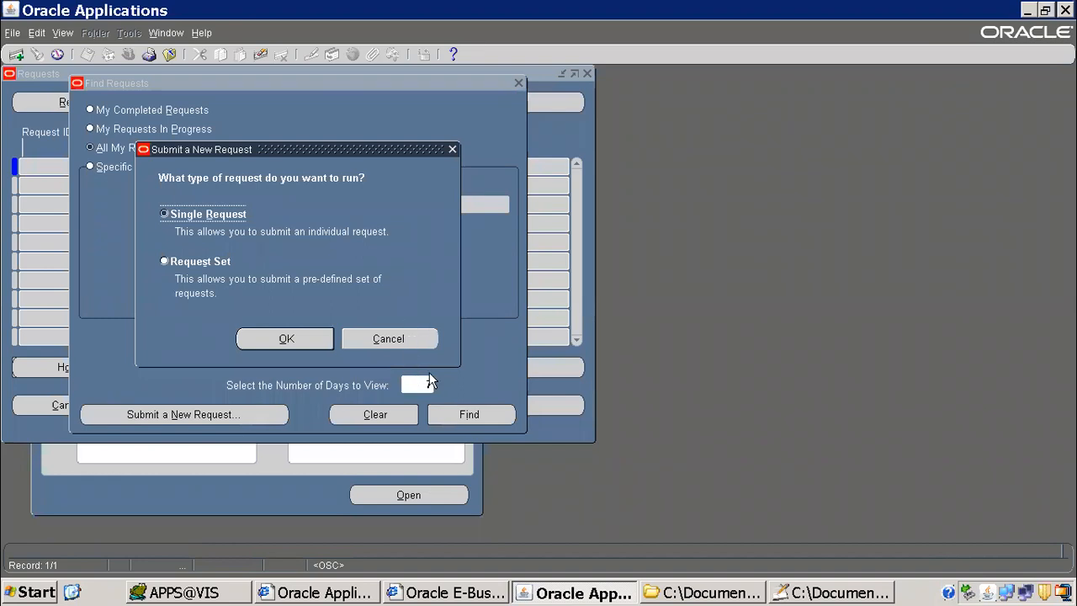
pyautogui.press('Escape')
# Step: List all own requests and query them by the name pattern 1099%pAY%
pyautogui.click(468, 412)
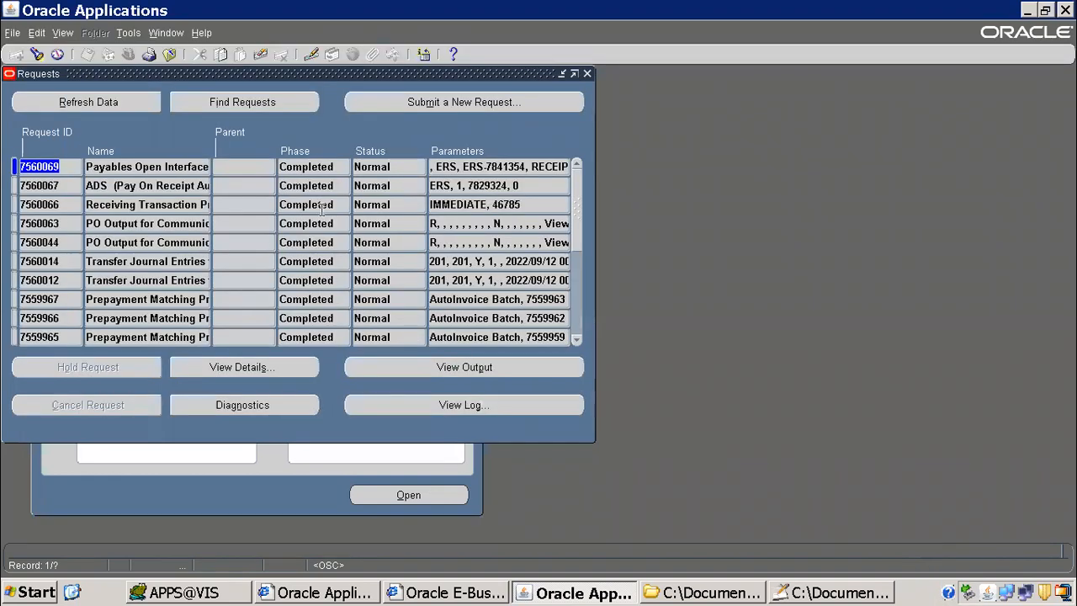
pyautogui.press('F11')
pyautogui.click(133, 168)
pyautogui.write('1099%pA')
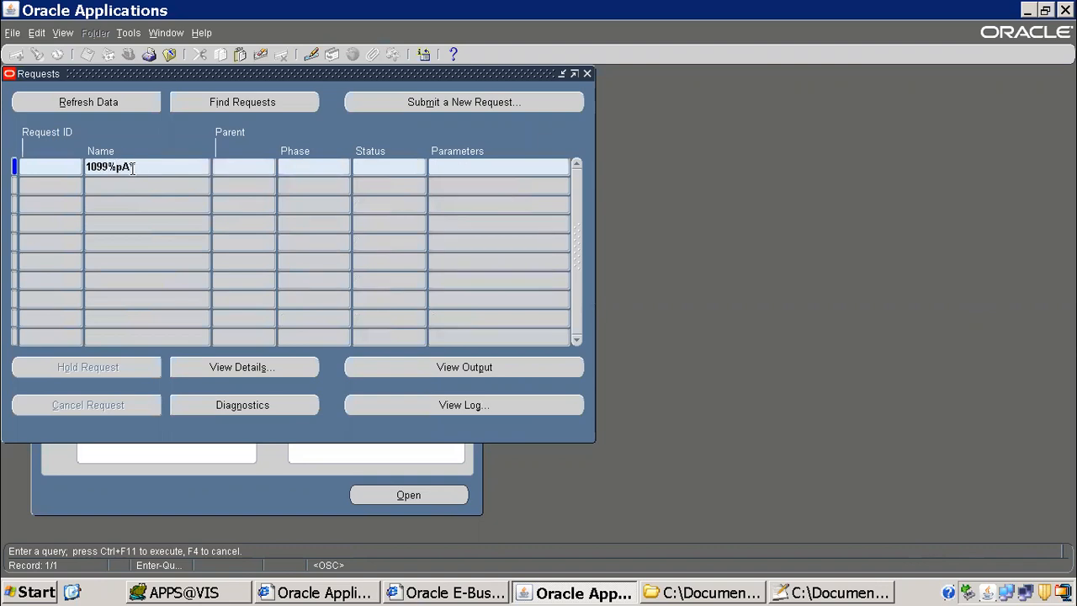
pyautogui.press('BackSpace')
pyautogui.hotkey('ctrl', 'F11')
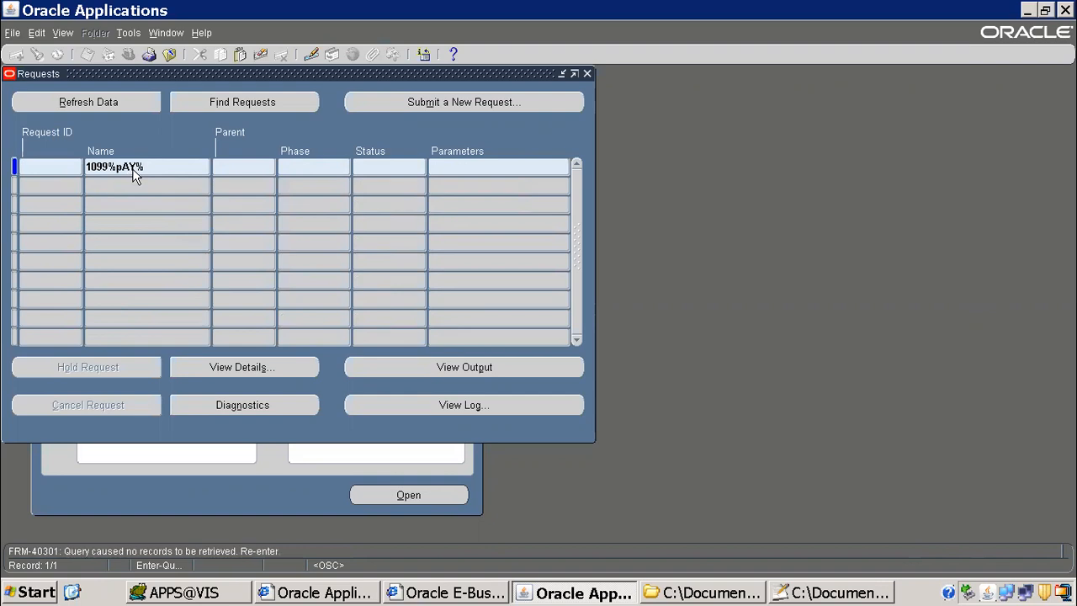
# Step: Shorten the name pattern after 1099 and rerun the request query
pyautogui.doubleClick(133, 167)
pyautogui.click(139, 166)
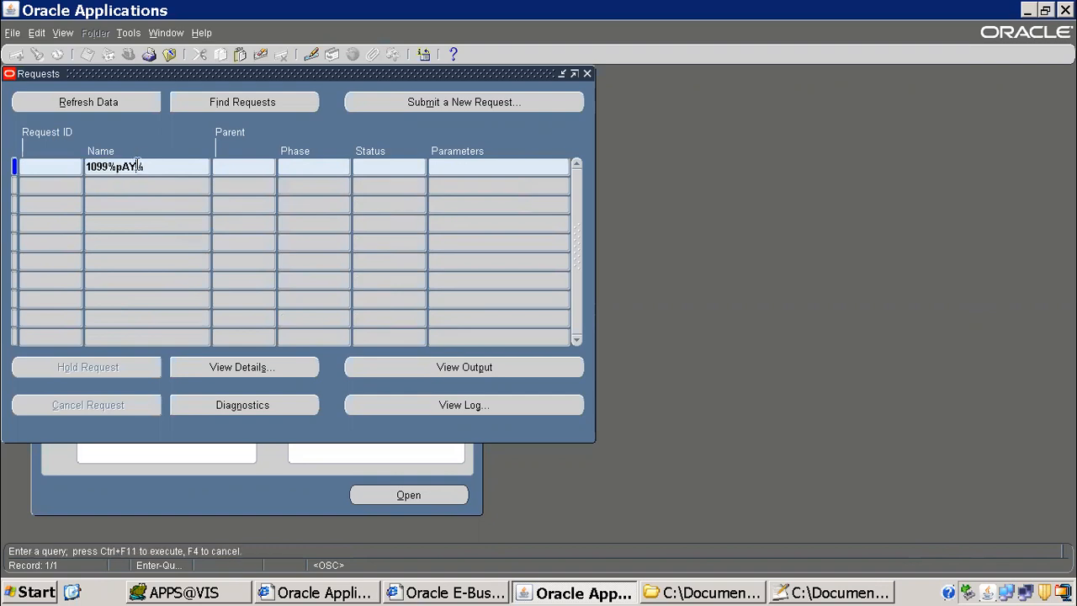
pyautogui.press('BackSpace')
pyautogui.press('BackSpace')
pyautogui.press('BackSpace')
pyautogui.write('pA')
pyautogui.press('BackSpace')
pyautogui.press('BackSpace')
pyautogui.press('BackSpace')
pyautogui.hotkey('ctrl', 'F11')
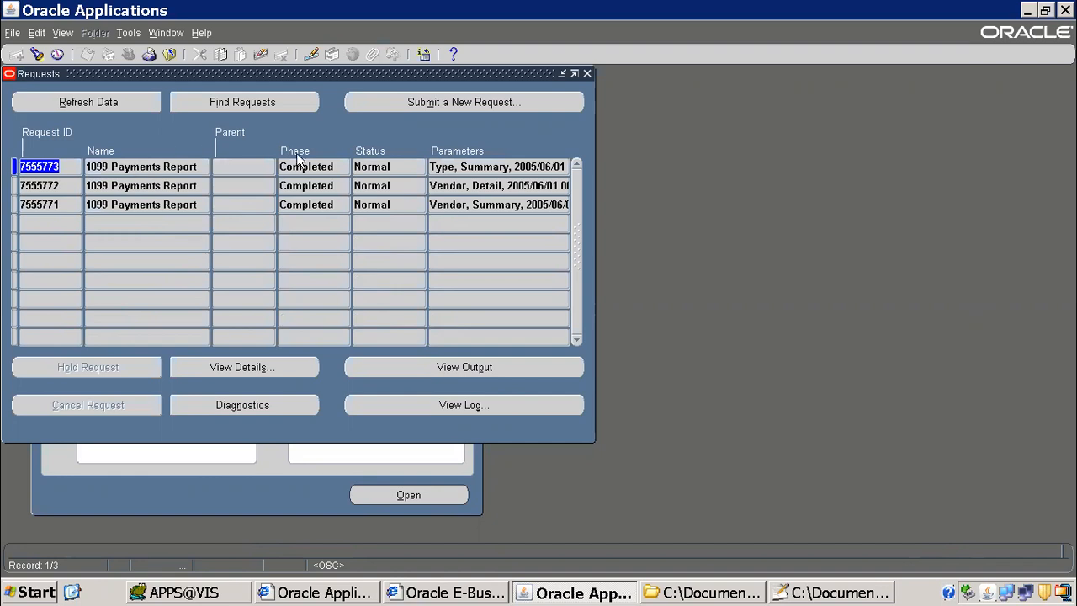
# Step: Read the full parameters of the 1099 Payments Report run with Type, Summary, and view its output
pyautogui.click(483, 167)
pyautogui.moveTo(482, 167); pyautogui.dragTo(670, 163)
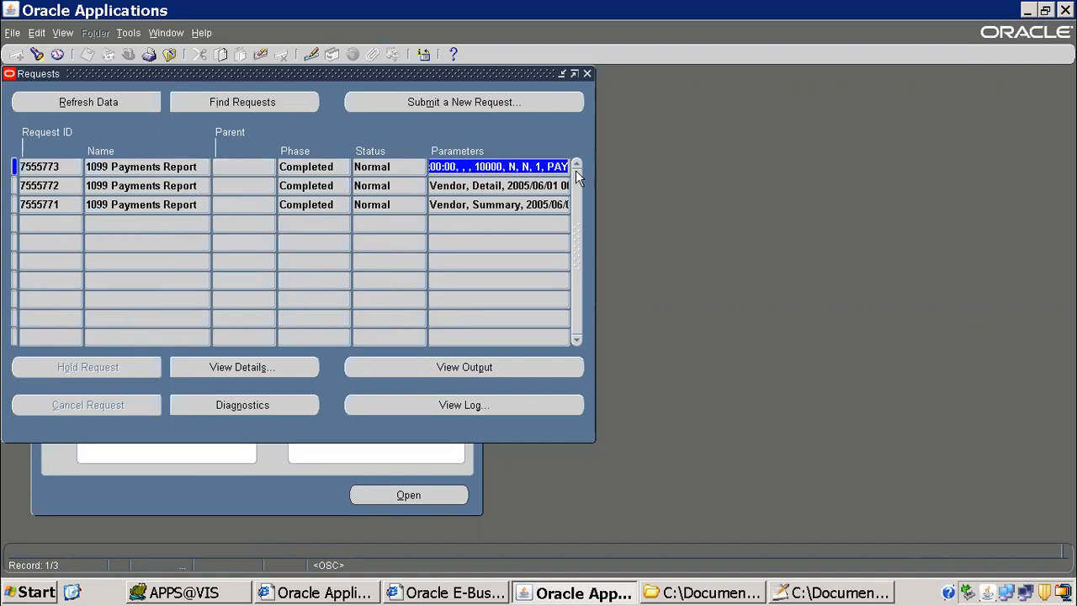
pyautogui.moveTo(497, 166); pyautogui.dragTo(324, 149)
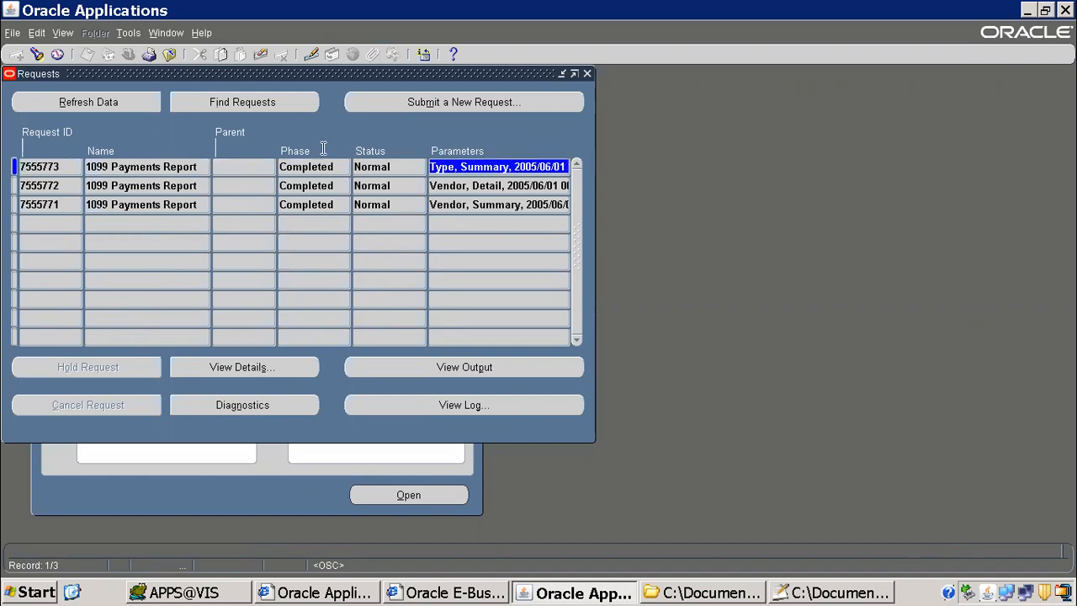
pyautogui.click(481, 365)
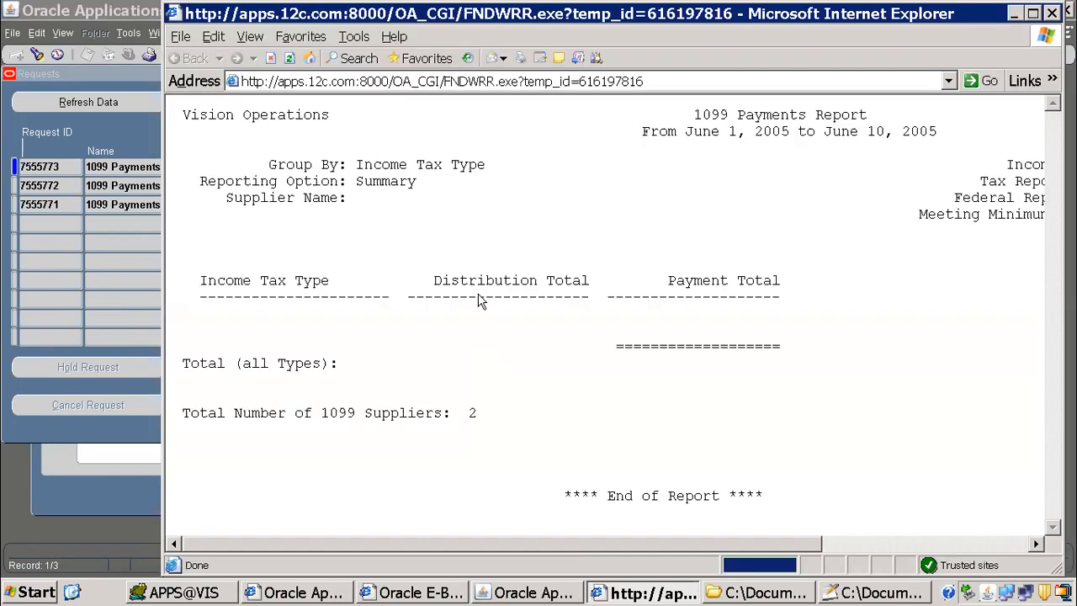
pyautogui.click(1052, 13)
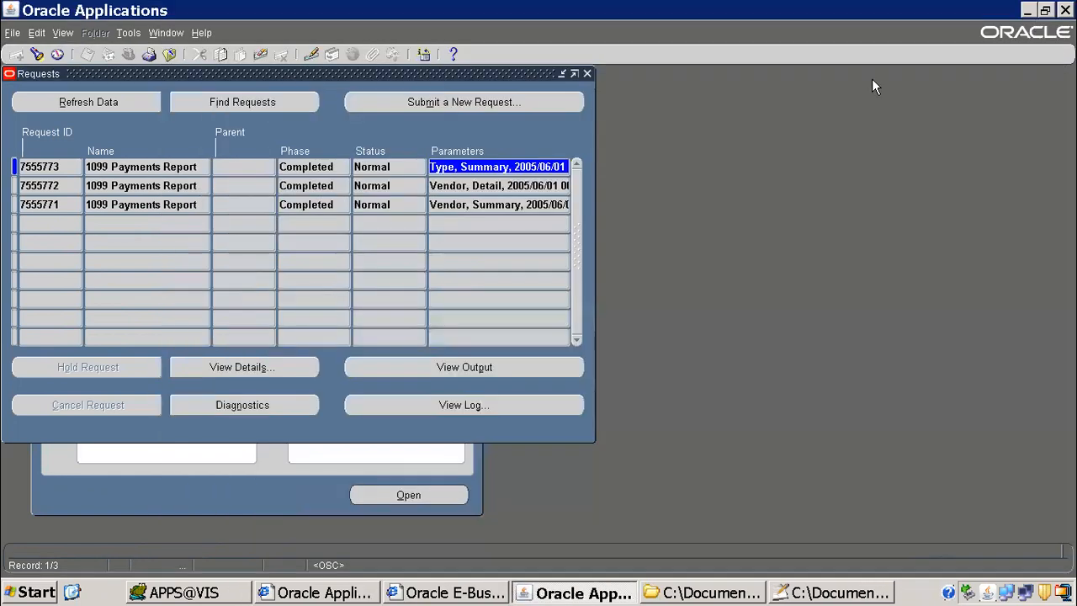
# Step: Run a new request query for names beginning with ITM
pyautogui.doubleClick(198, 172)
pyautogui.click(203, 185)
pyautogui.click(172, 166)
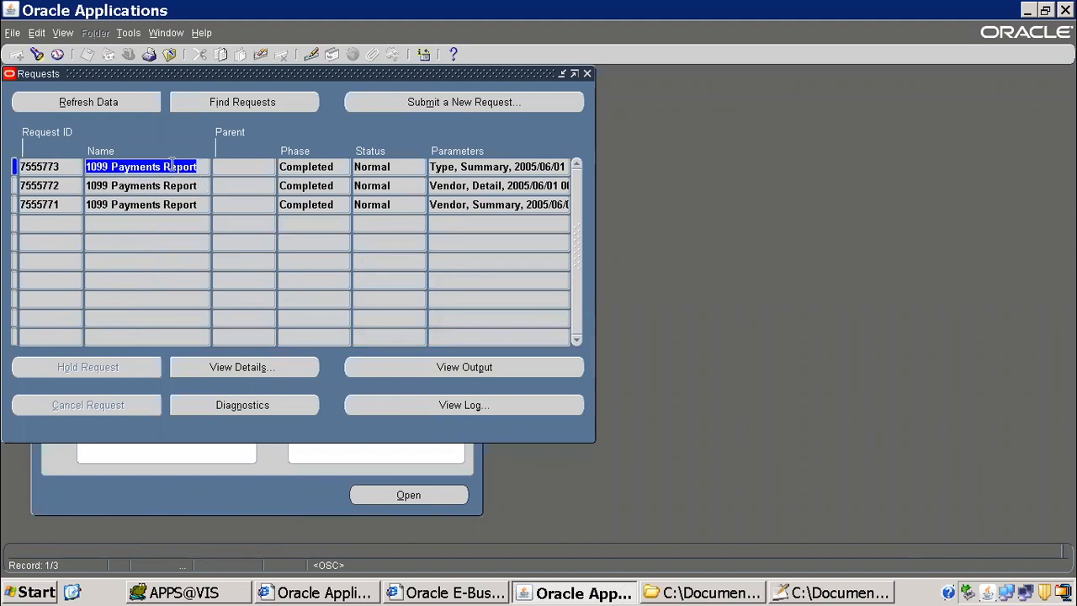
pyautogui.press('F11')
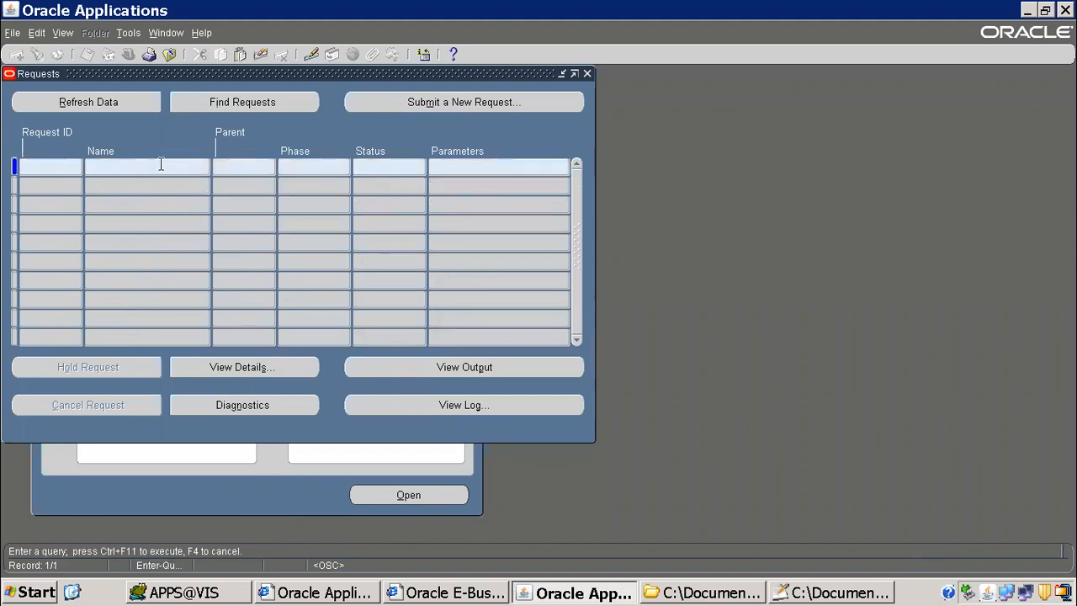
pyautogui.write('ITMUNIX')
pyautogui.hotkey('ctrl', 'F11')
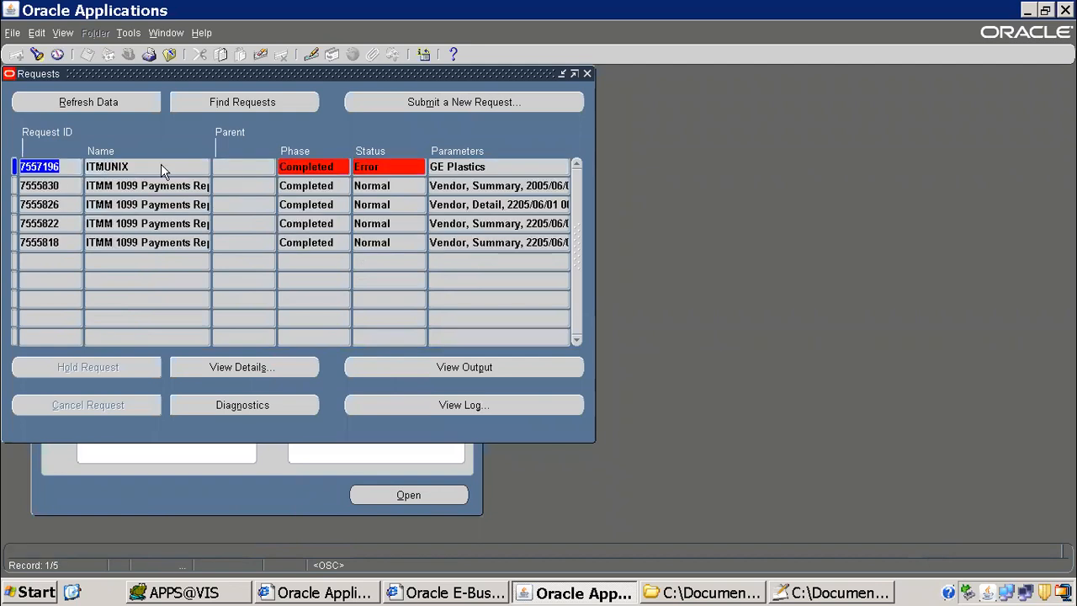
# Step: Compare the dates in the ITMM 1099 Payments Report parameters and open the output of the Vendor, Summary run dated 2005/06
pyautogui.click(167, 183)
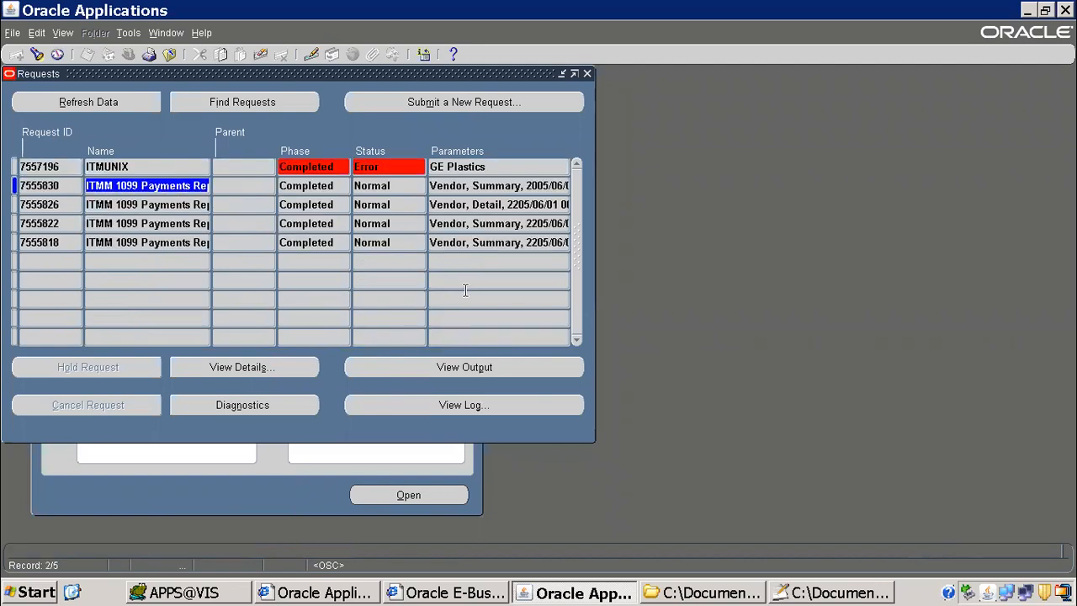
pyautogui.click(507, 207)
pyautogui.click(510, 206)
pyautogui.moveTo(506, 204); pyautogui.dragTo(530, 204)
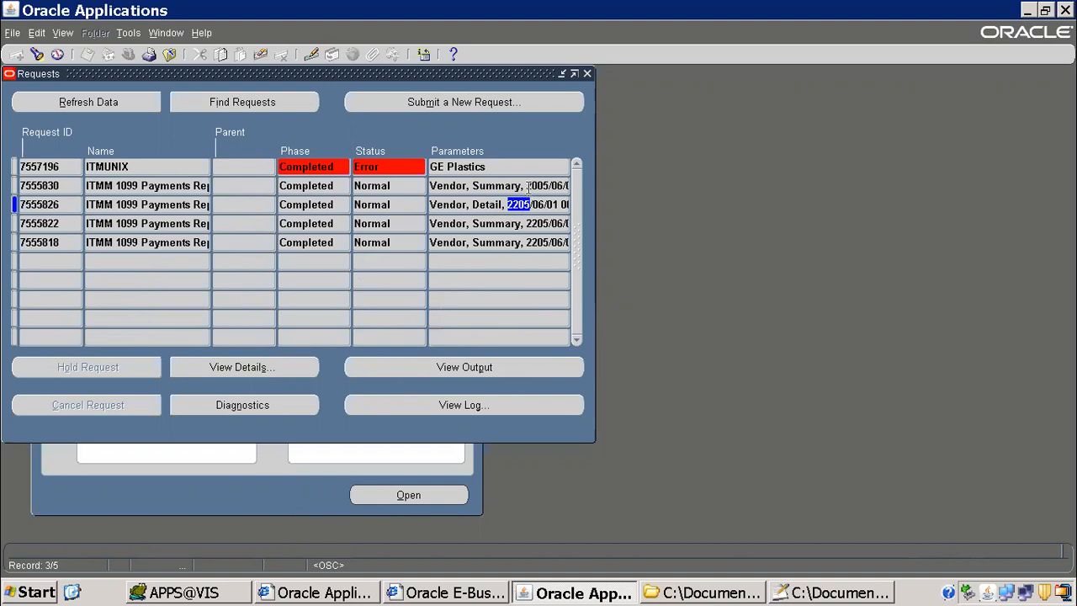
pyautogui.moveTo(528, 186); pyautogui.dragTo(480, 186)
pyautogui.click(492, 371)
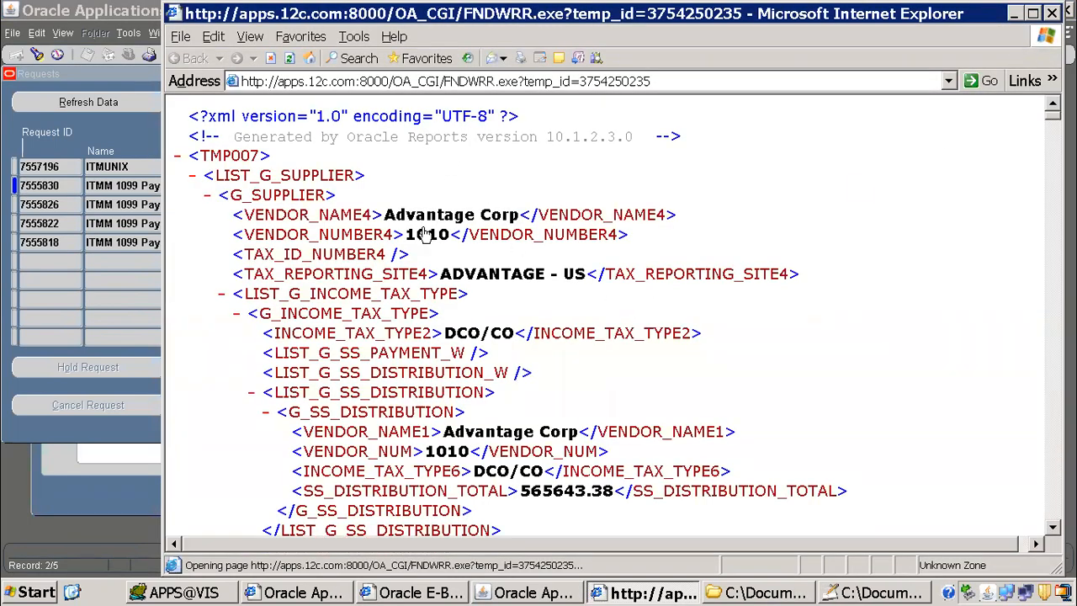
# Step: Switch to Notepad++ and examine the LIST_G groups at the beginning of ITMMAPXT7RVT_supplier_summary.xml
pyautogui.click(843, 592)
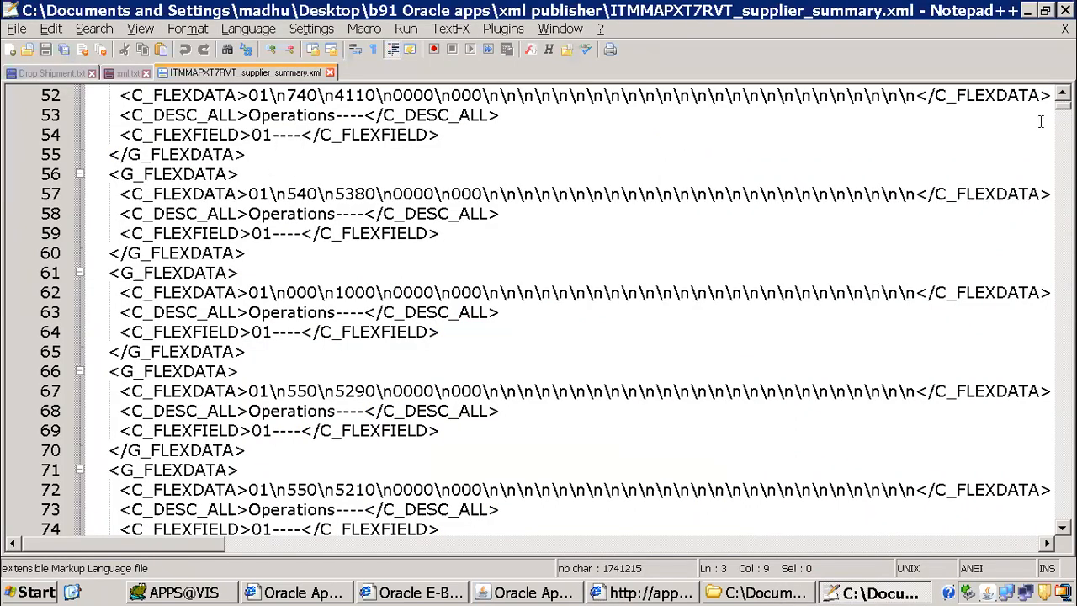
pyautogui.scroll(17, 539, 311)
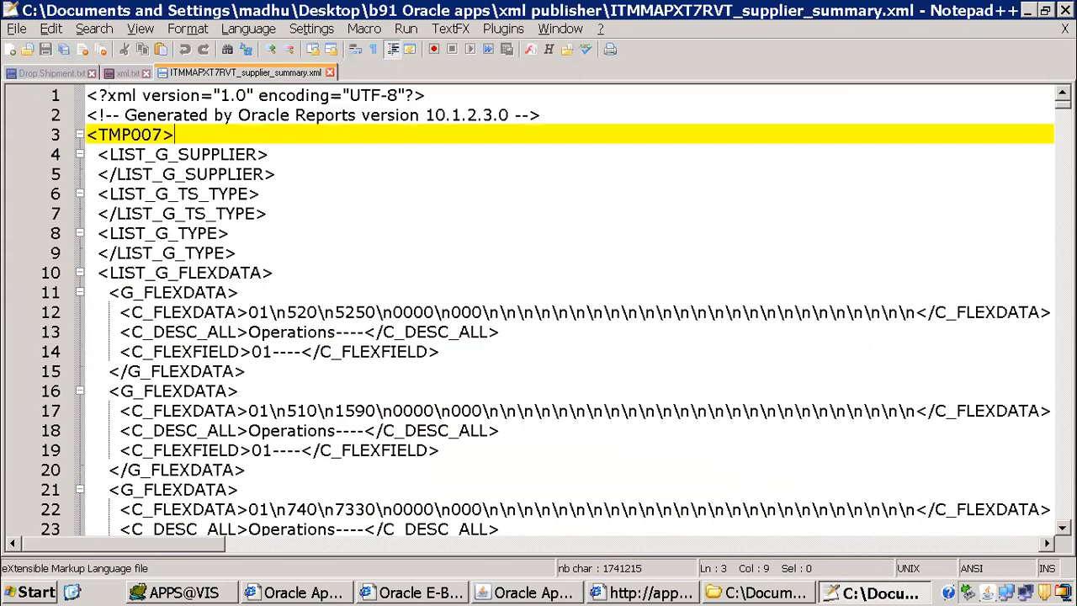
pyautogui.moveTo(235, 154); pyautogui.dragTo(710, 432)
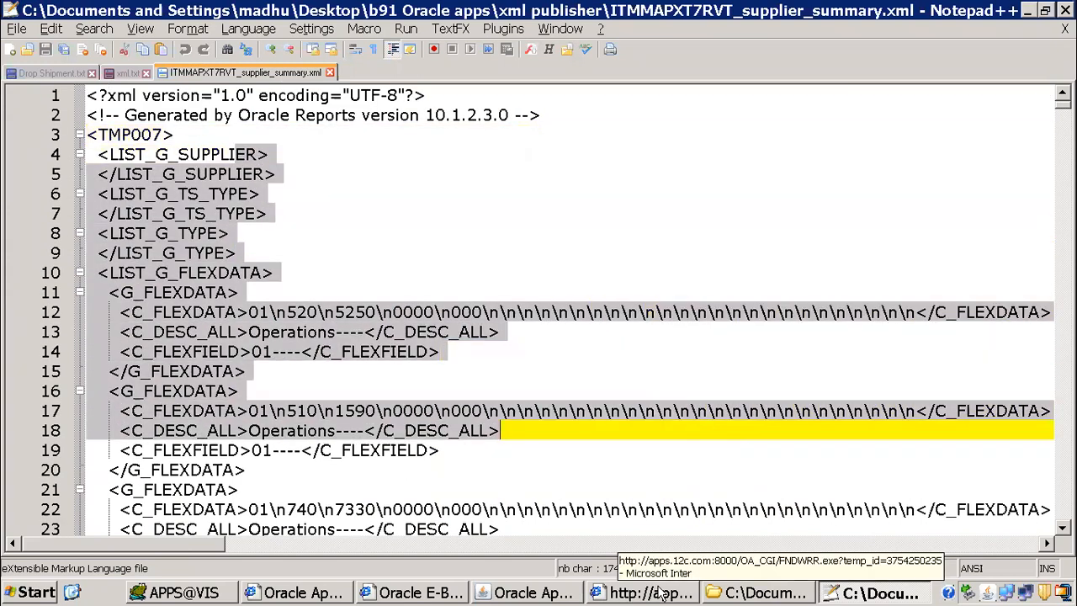
# Step: Switch to the report output in Internet Explorer and examine its supplier data, collapsing and re-expanding the TMP007 root element
pyautogui.click(609, 594)
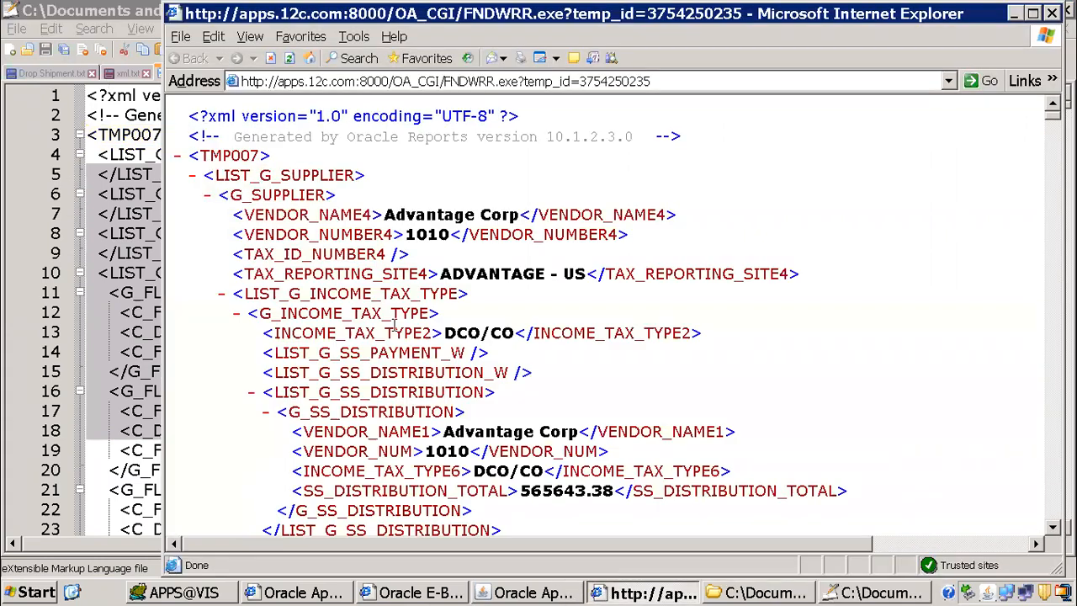
pyautogui.moveTo(257, 213); pyautogui.dragTo(579, 432)
pyautogui.click(587, 225)
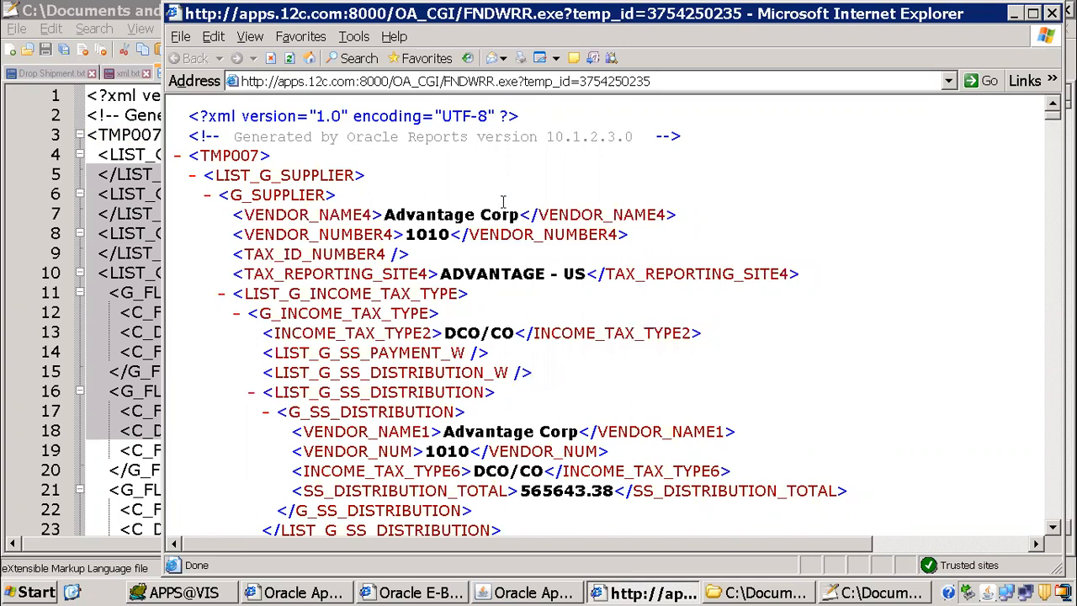
pyautogui.doubleClick(257, 158)
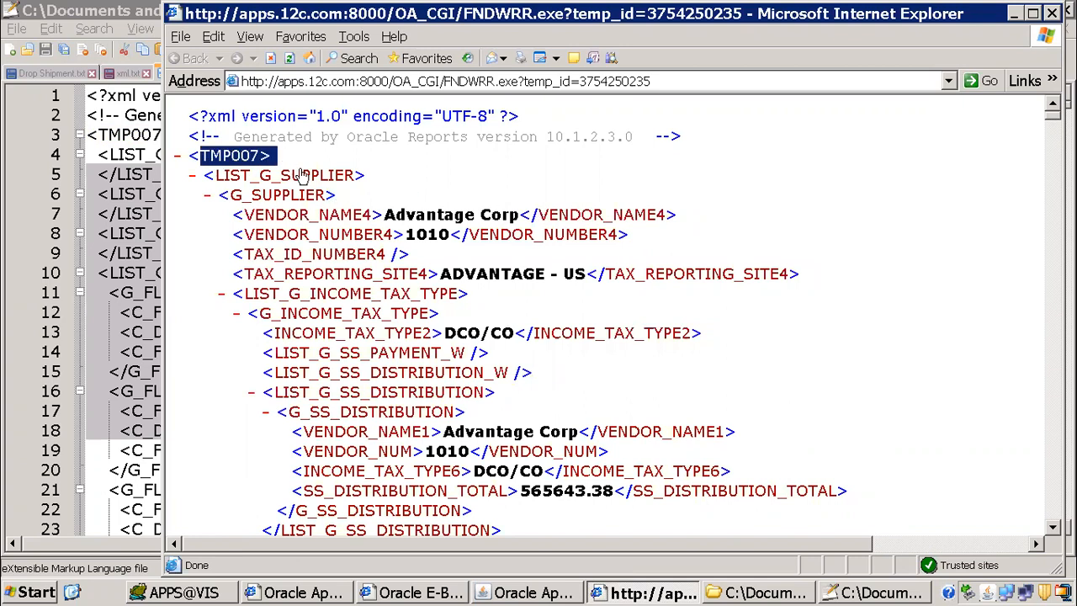
pyautogui.moveTo(271, 160); pyautogui.dragTo(288, 173)
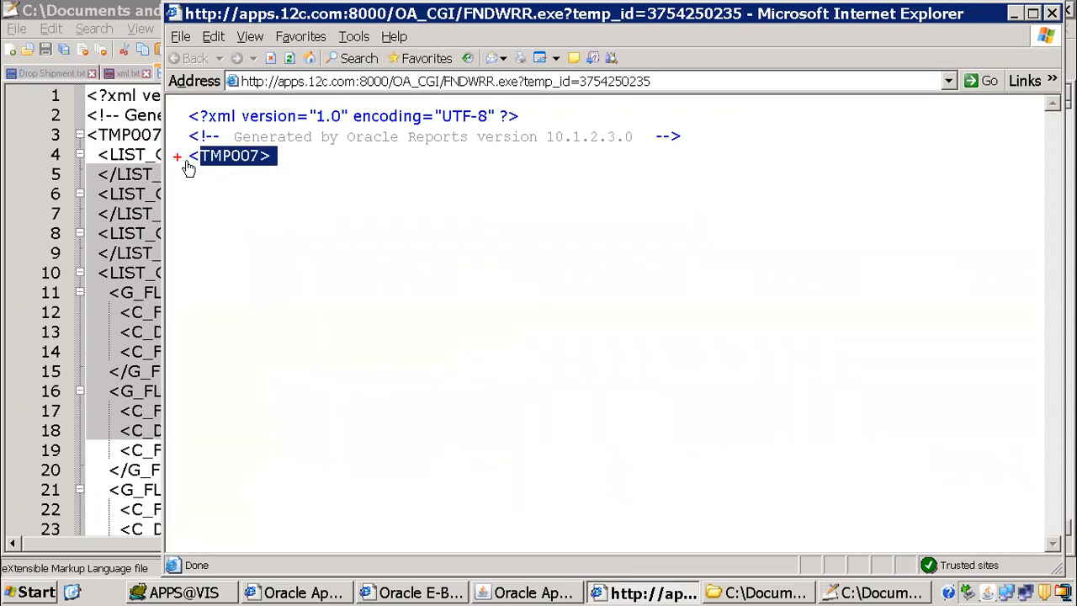
pyautogui.click(179, 159)
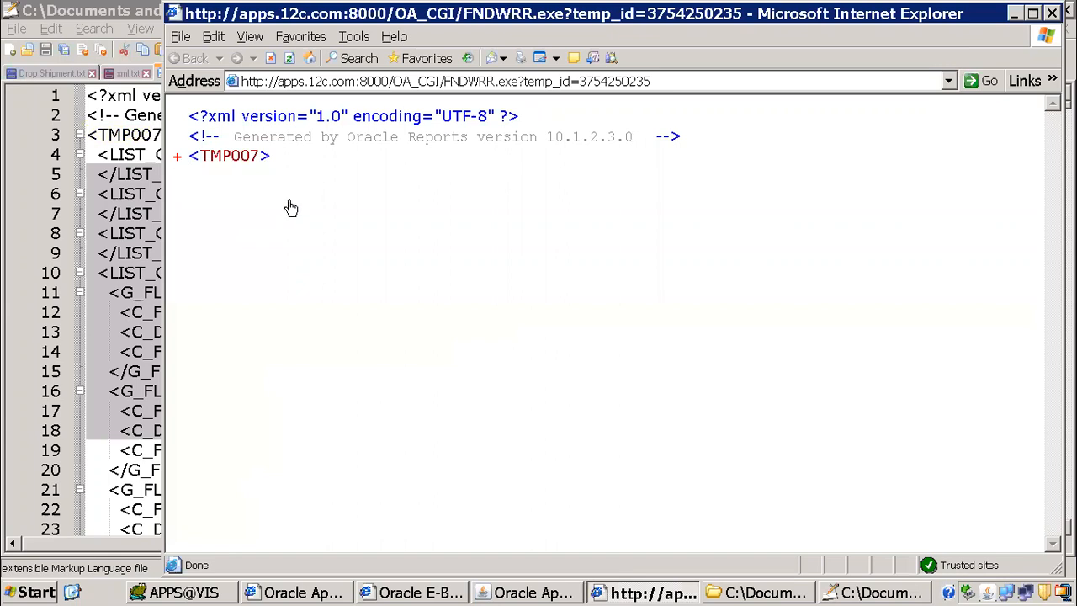
pyautogui.click(199, 159)
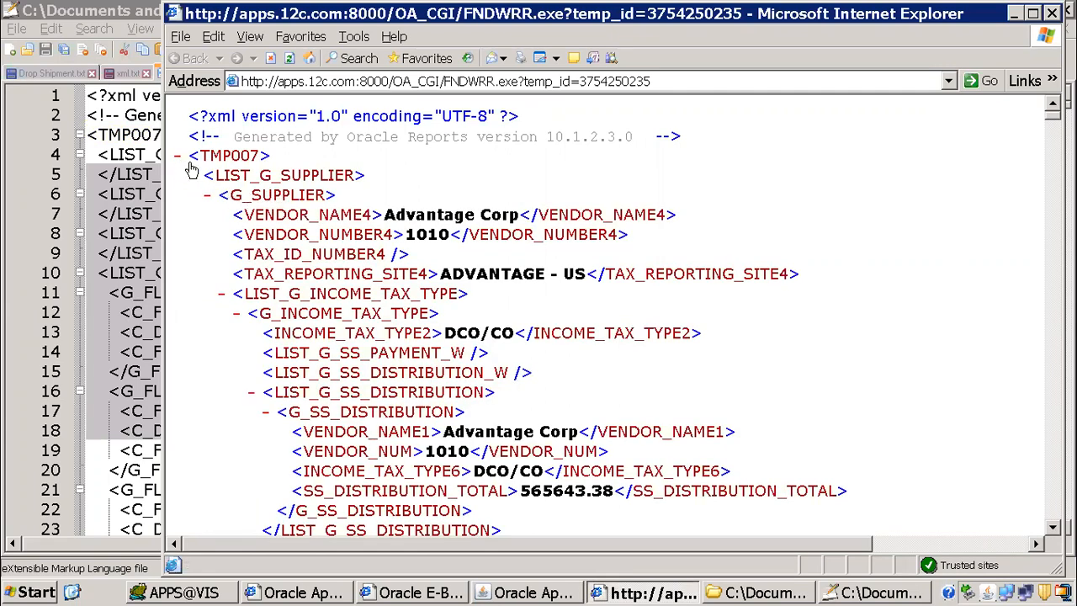
# Step: Examine how opening tags, values and slash-marked closing tags are written, using VENDOR_NAME4, TAX_REPORTING_SITE4 and INCOME_TAX_TYPE2
pyautogui.moveTo(534, 215); pyautogui.dragTo(667, 217)
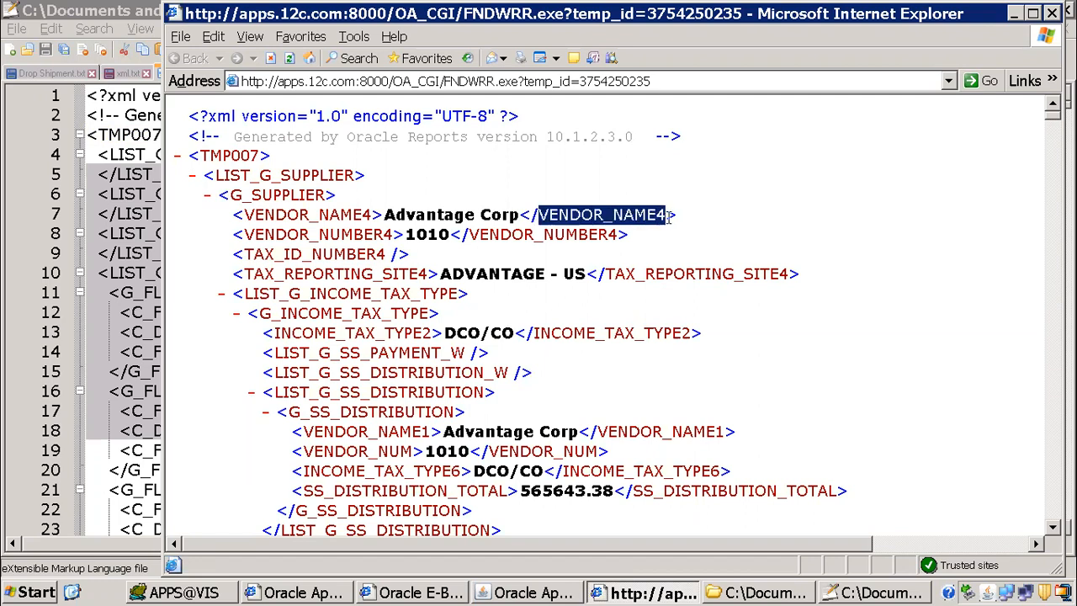
pyautogui.moveTo(527, 215); pyautogui.dragTo(543, 214)
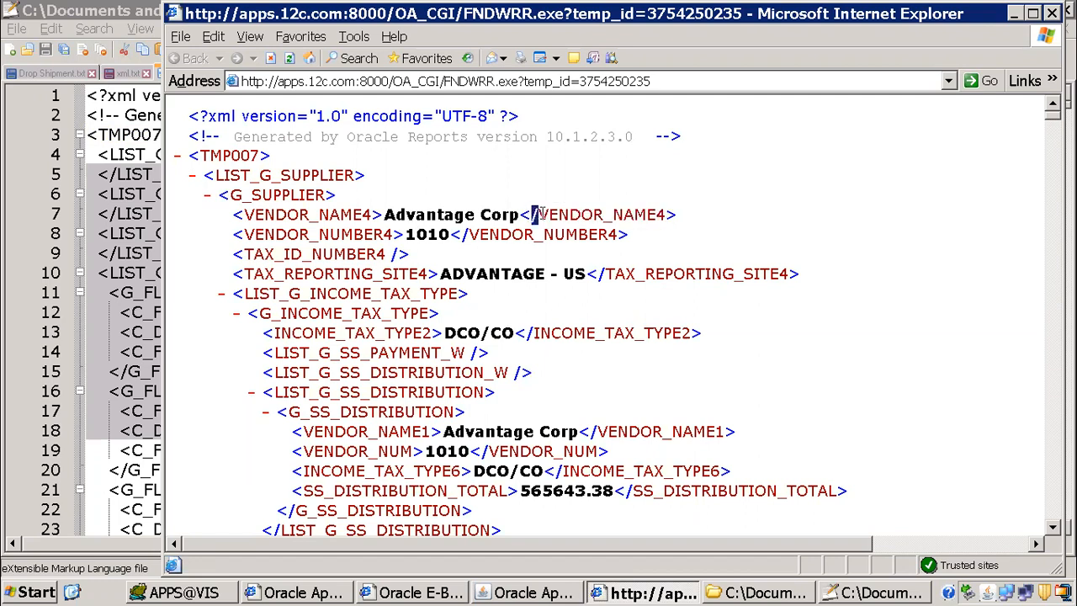
pyautogui.moveTo(597, 273); pyautogui.dragTo(606, 274)
pyautogui.moveTo(527, 333); pyautogui.dragTo(537, 333)
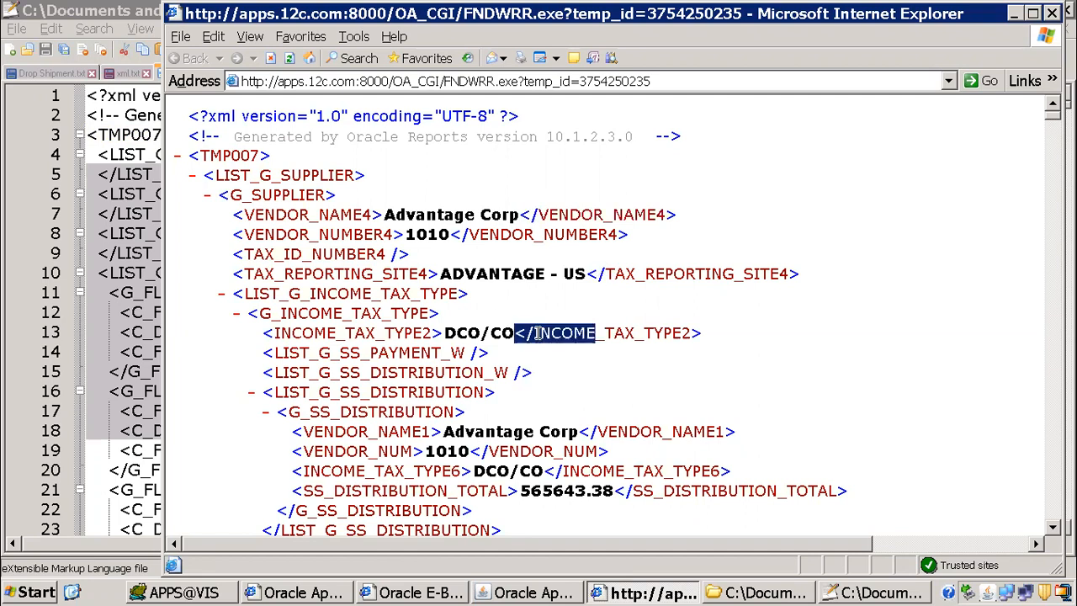
pyautogui.moveTo(228, 216); pyautogui.dragTo(383, 212)
pyautogui.moveTo(519, 215); pyautogui.dragTo(688, 216)
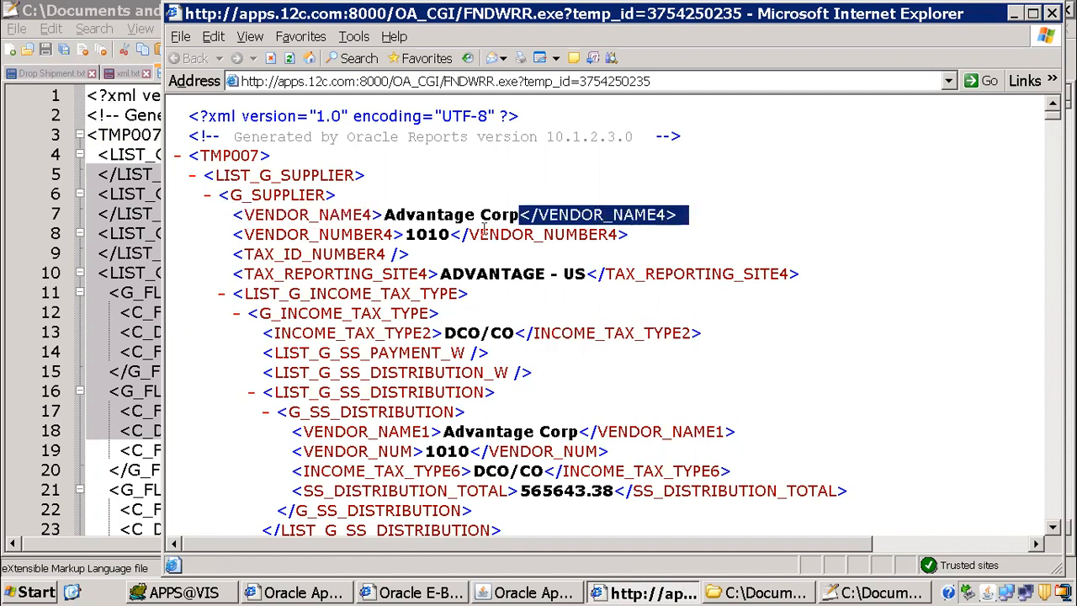
pyautogui.moveTo(385, 216); pyautogui.dragTo(503, 215)
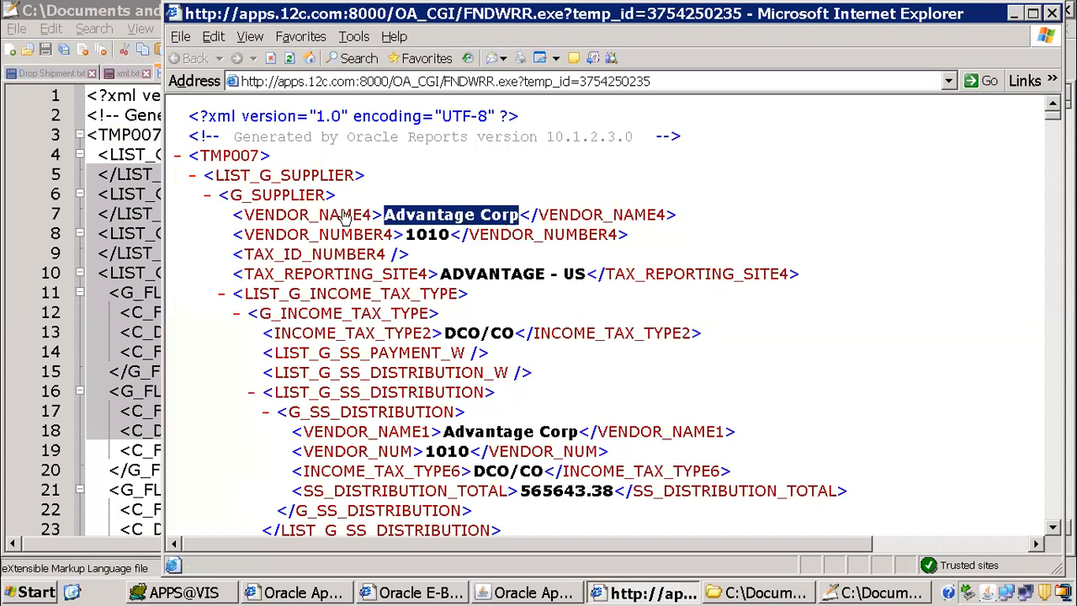
# Step: Switch to the xml publisher folder and delete ITMMAPXT7RVT_supplier_summary.xml from it
pyautogui.click(184, 37)
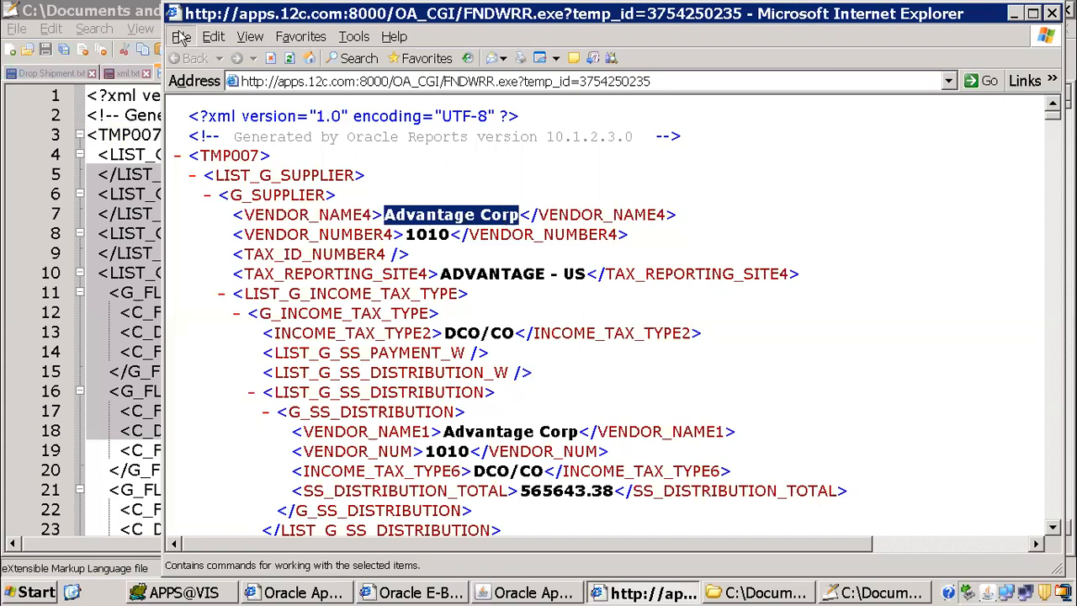
pyautogui.click(762, 592)
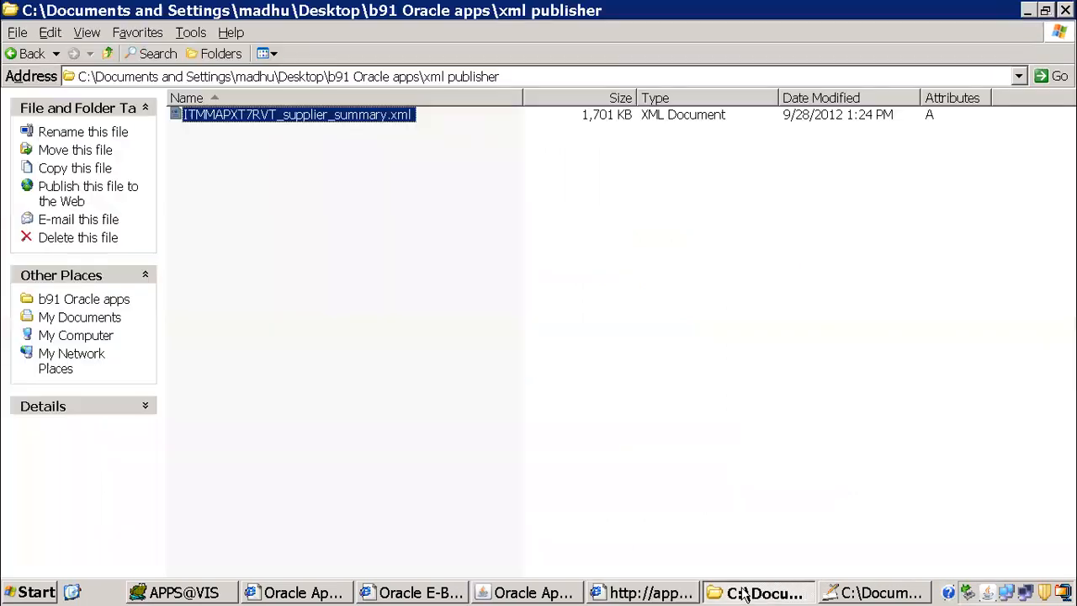
pyautogui.click(309, 157)
pyautogui.click(336, 102)
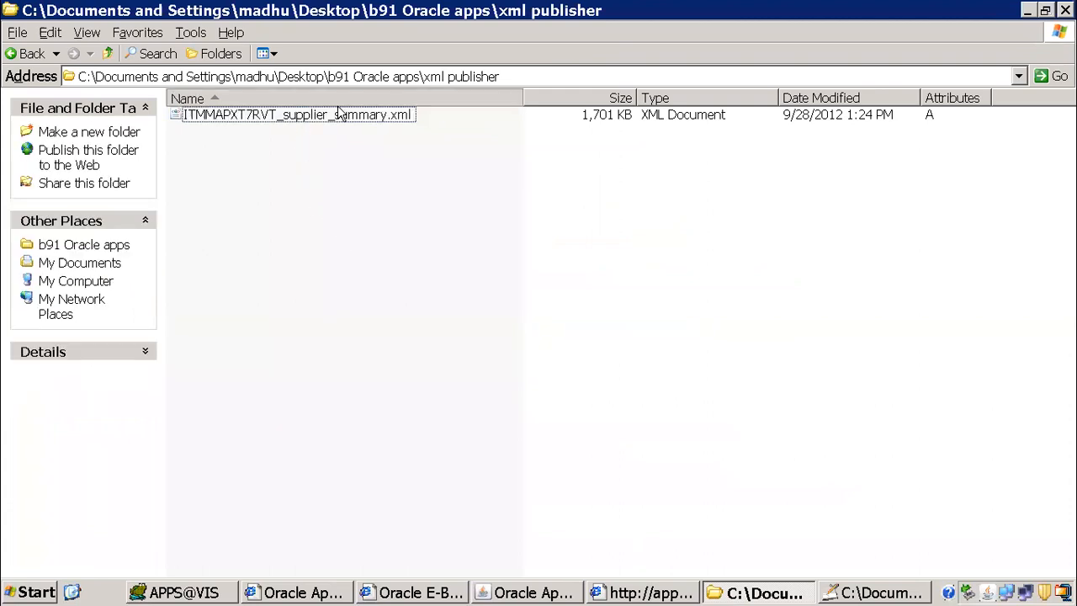
pyautogui.click(337, 113)
pyautogui.press('Delete')
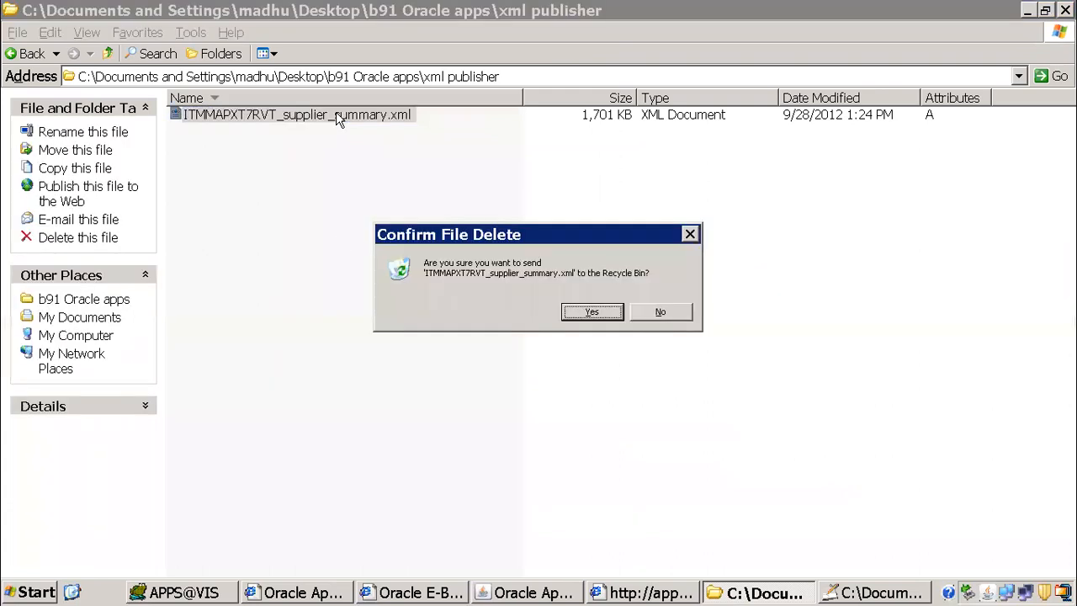
pyautogui.press('Return')
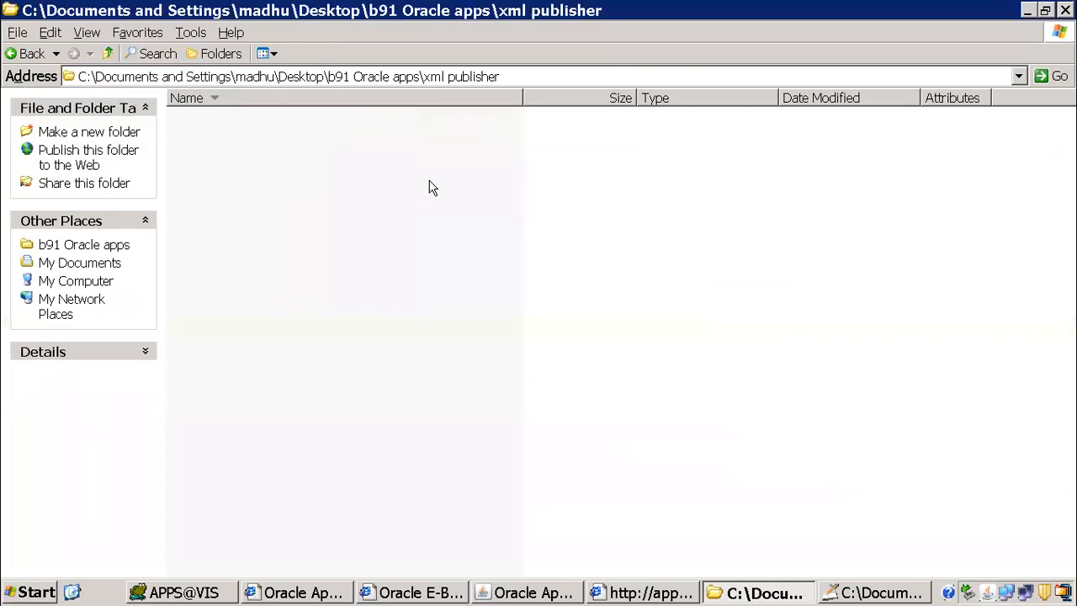
# Step: Switch back to the report output in Internet Explorer and save it as the XML file 1099_supplier_summary in the xml publisher folder
pyautogui.click(664, 594)
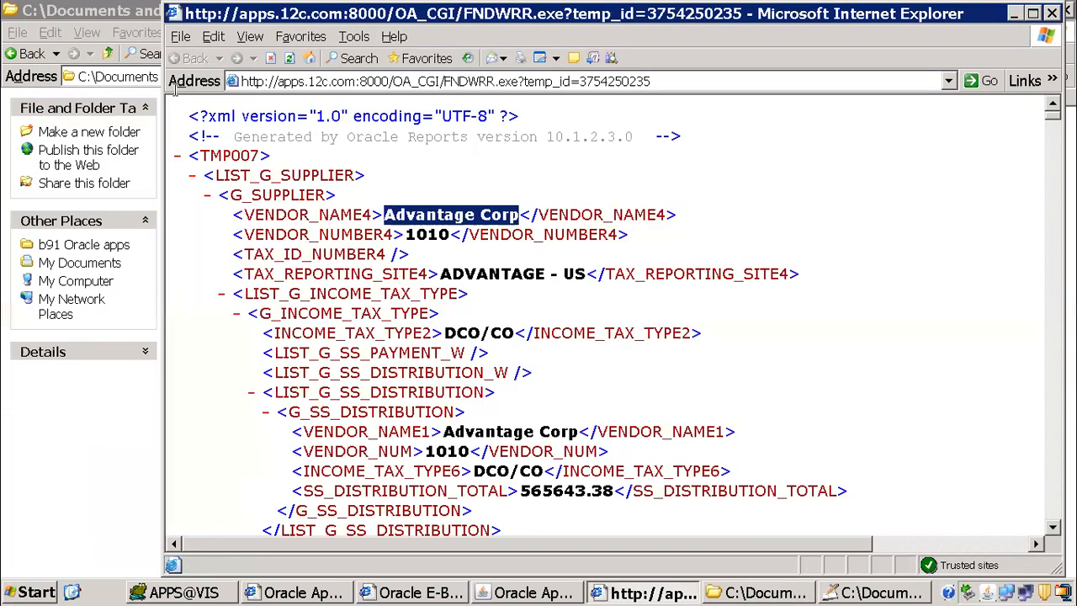
pyautogui.click(180, 36)
pyautogui.click(227, 132)
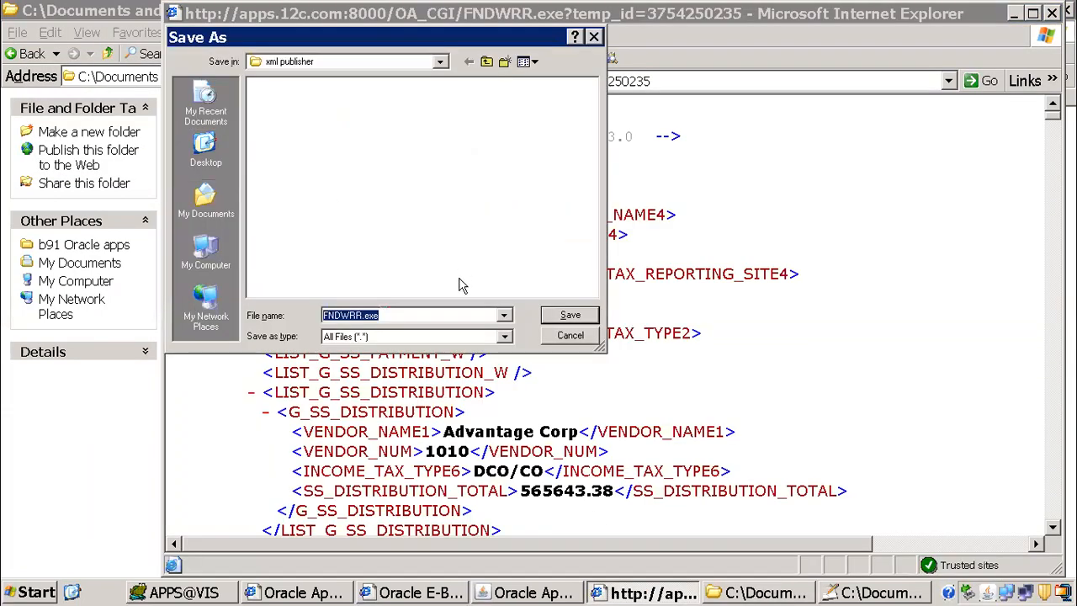
pyautogui.click(502, 336)
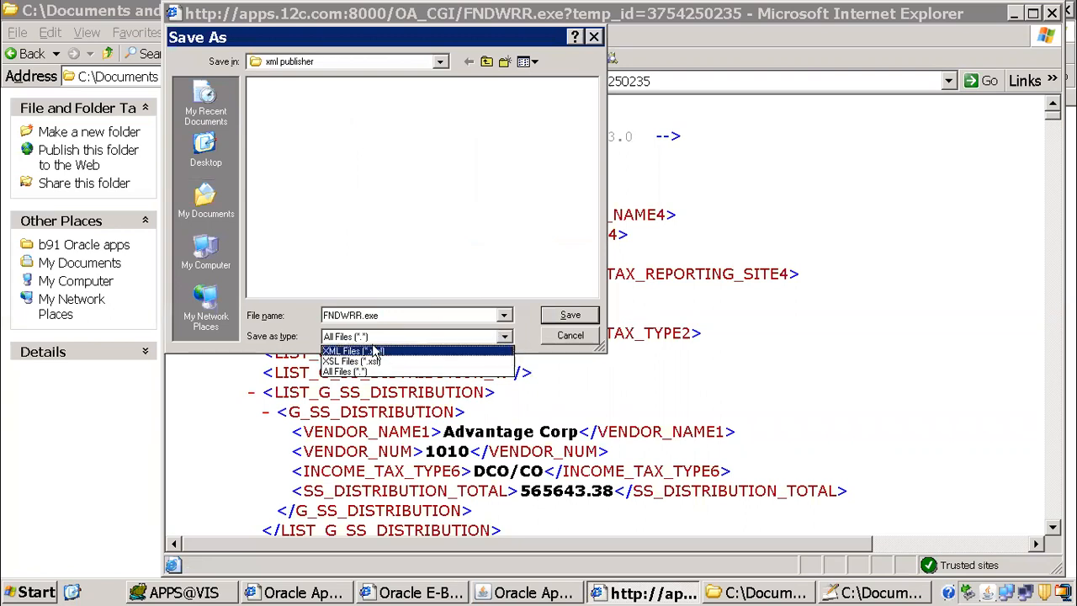
pyautogui.click(371, 350)
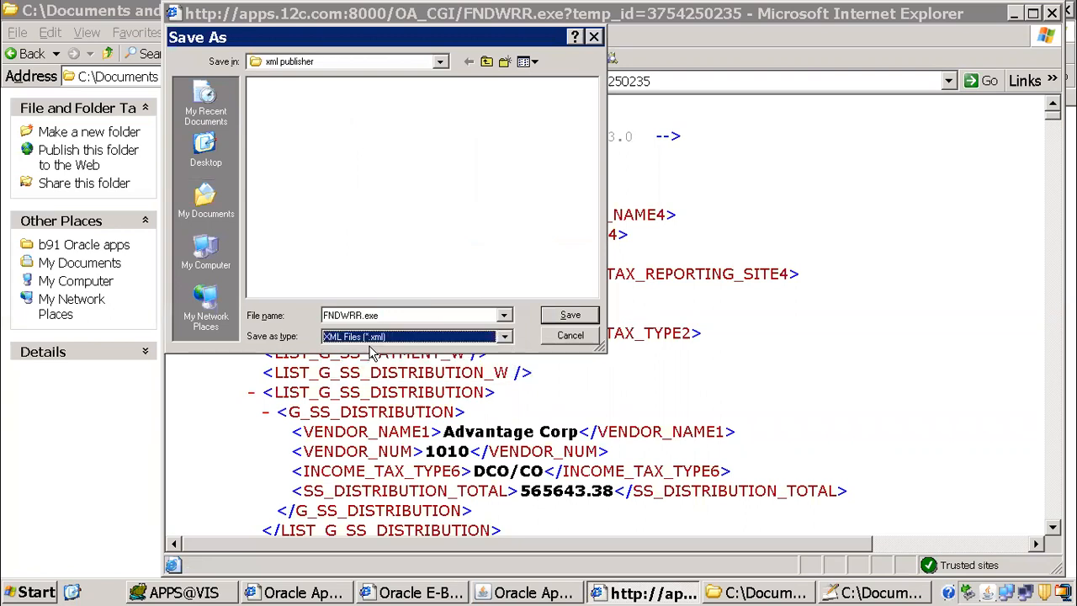
pyautogui.click(384, 313)
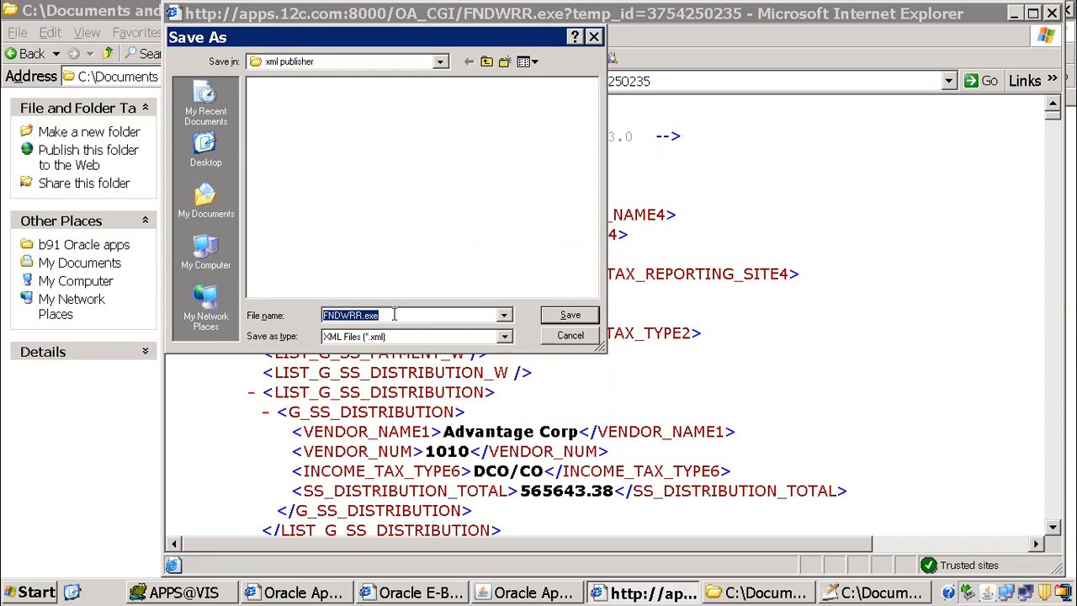
pyautogui.write('1099_supplier_summa')
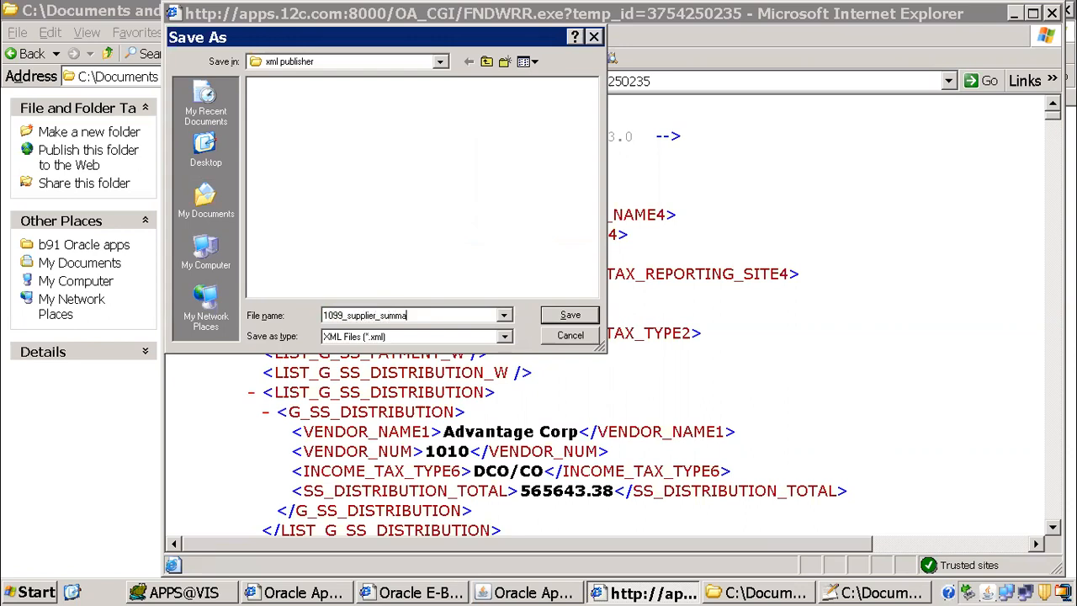
pyautogui.write('ry')
pyautogui.press('Return')
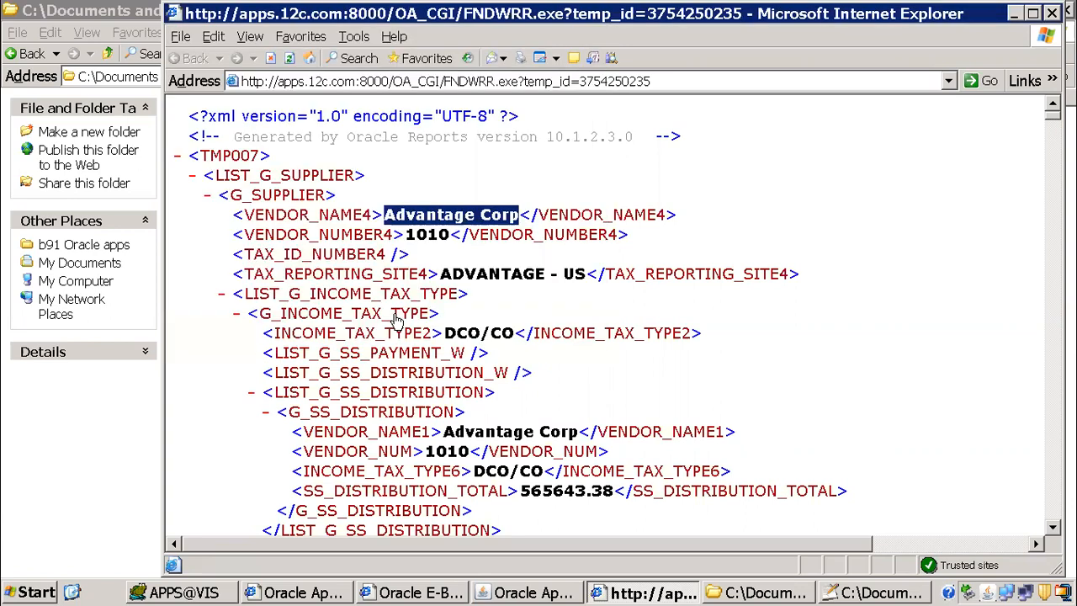
# Step: Switch to Notepad++ and review the steps to modify in xml.txt, from saving the .xml files to creating the rtf
pyautogui.click(870, 596)
pyautogui.click(586, 347)
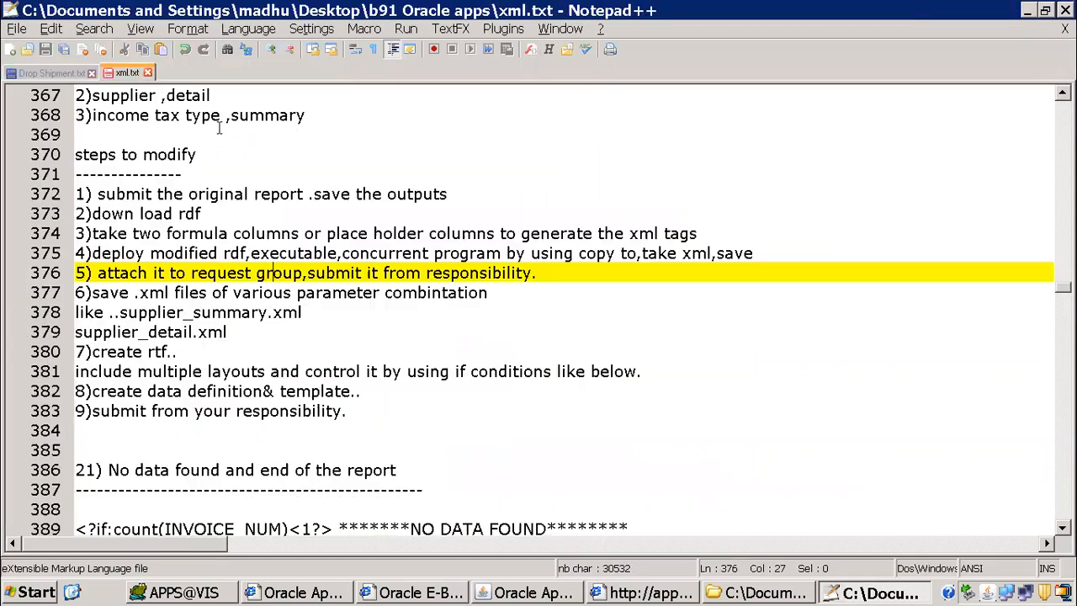
pyautogui.click(88, 292)
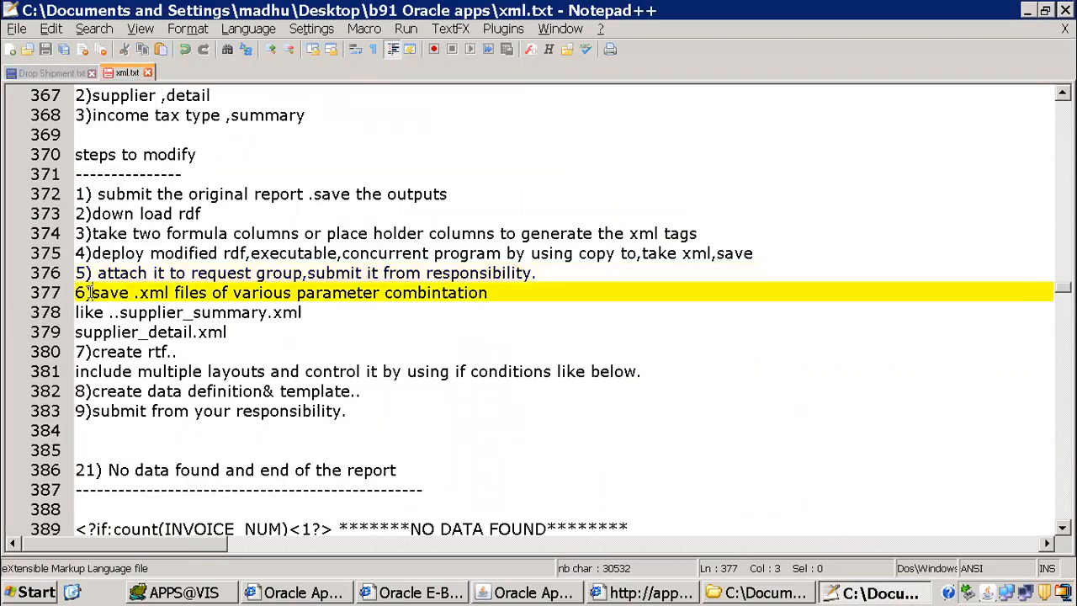
pyautogui.moveTo(94, 351); pyautogui.dragTo(198, 349)
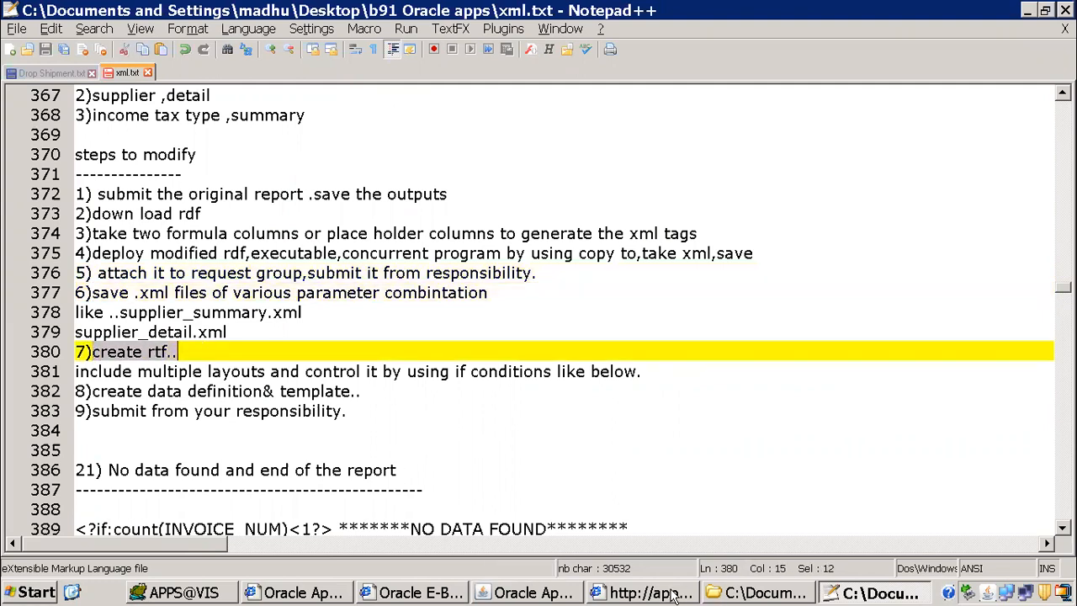
# Step: Launch Microsoft Word with a new blank document
pyautogui.click(15, 595)
pyautogui.click(222, 423)
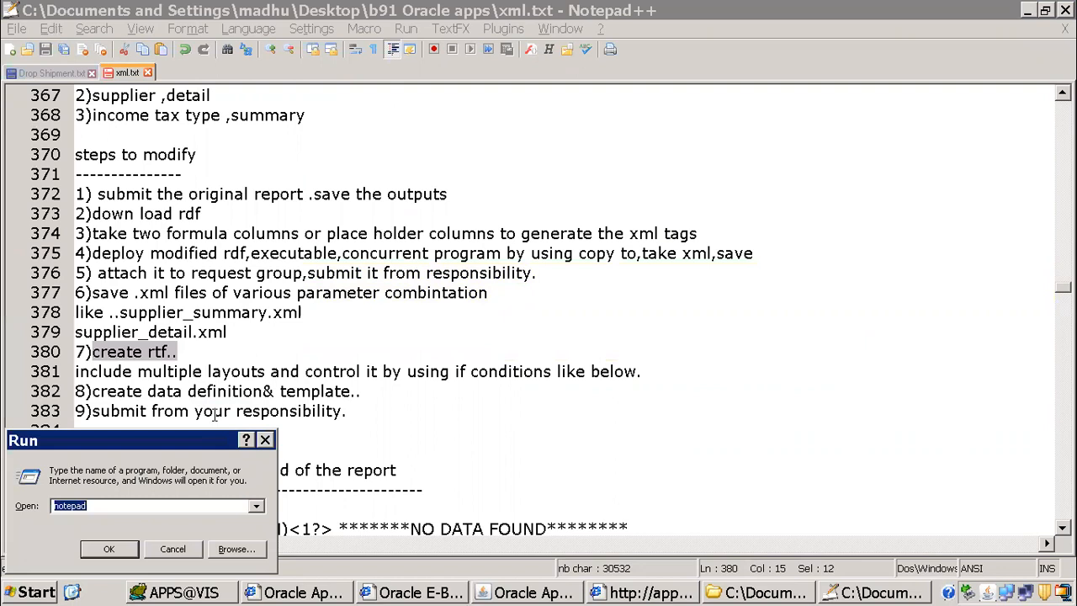
pyautogui.write('win')
pyautogui.press('Down')
pyautogui.press('Return')
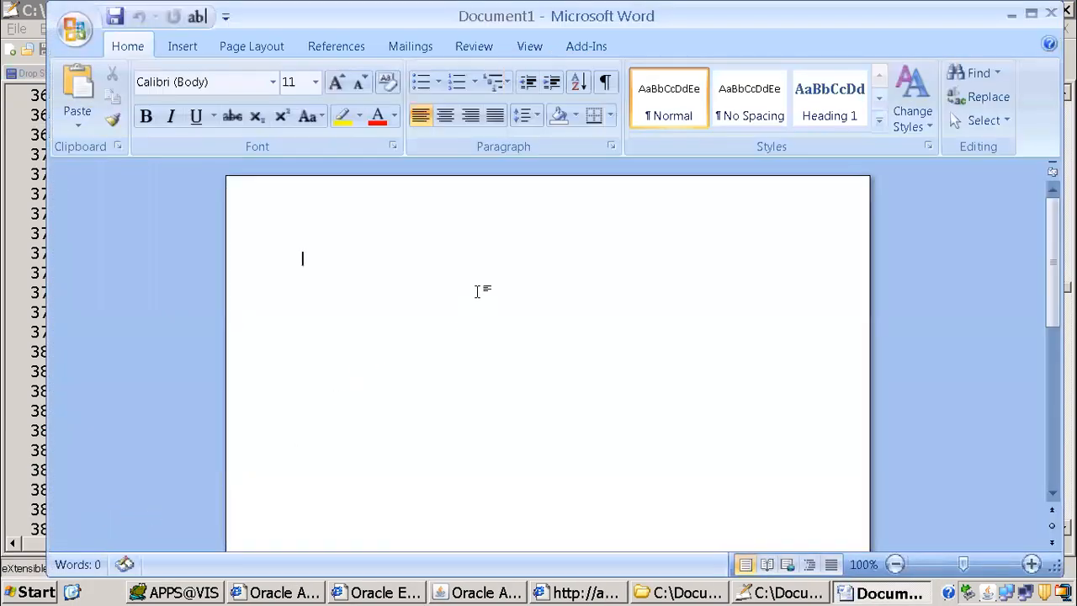
# Step: Load 1099_supplier_summary.xml as the XML data for the blank template document
pyautogui.click(586, 46)
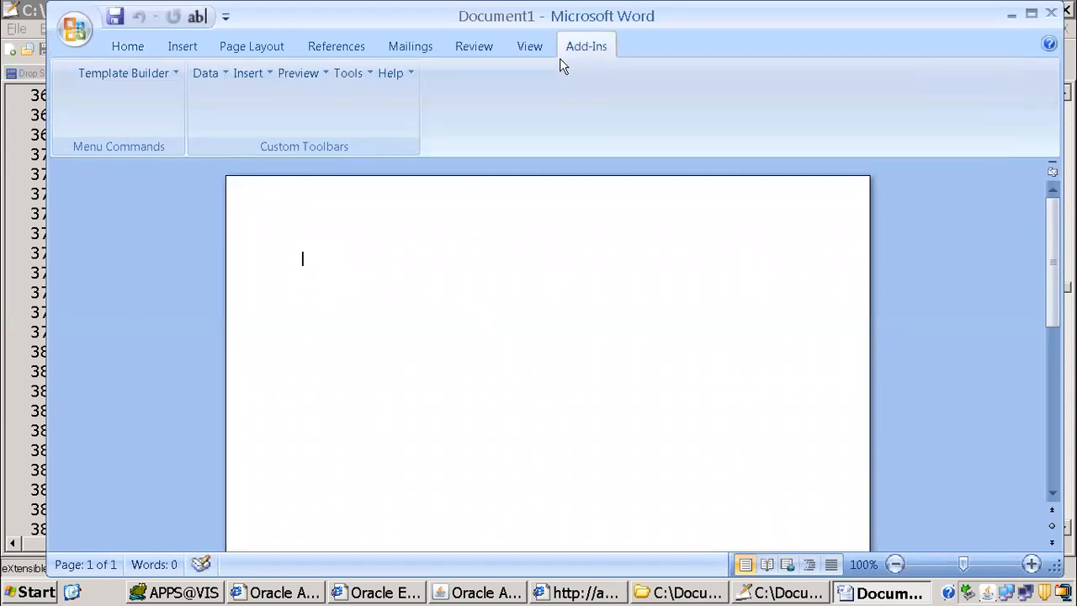
pyautogui.click(206, 73)
pyautogui.click(244, 99)
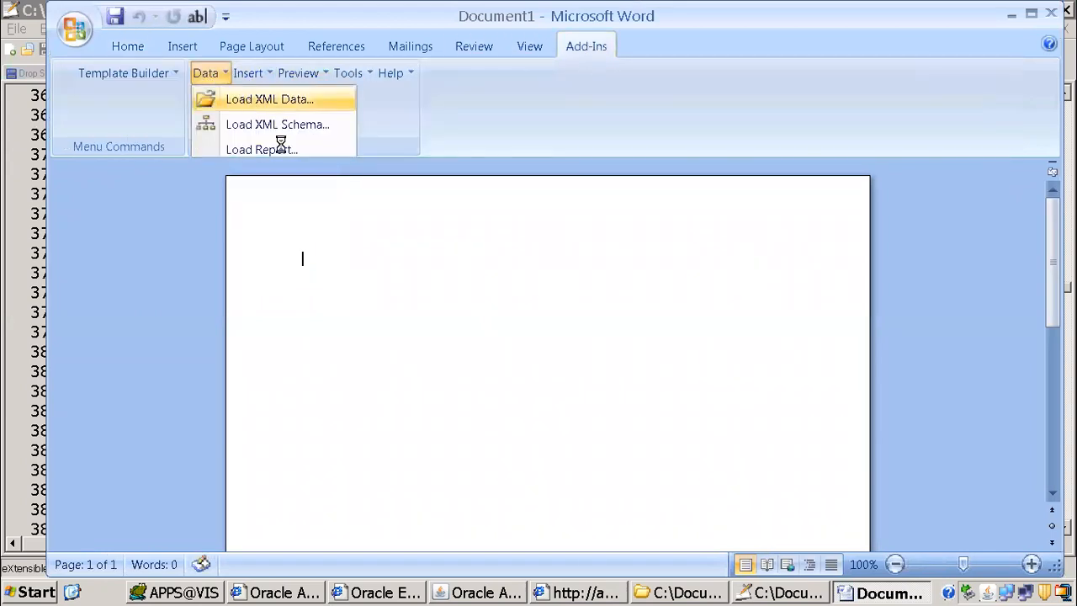
pyautogui.click(177, 64)
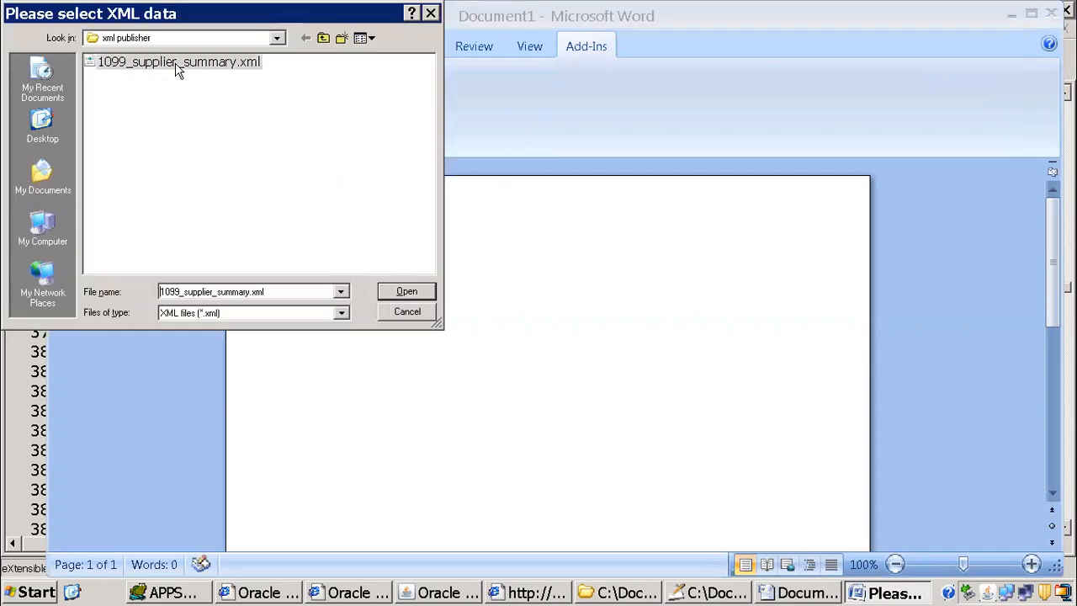
pyautogui.click(406, 293)
pyautogui.click(556, 345)
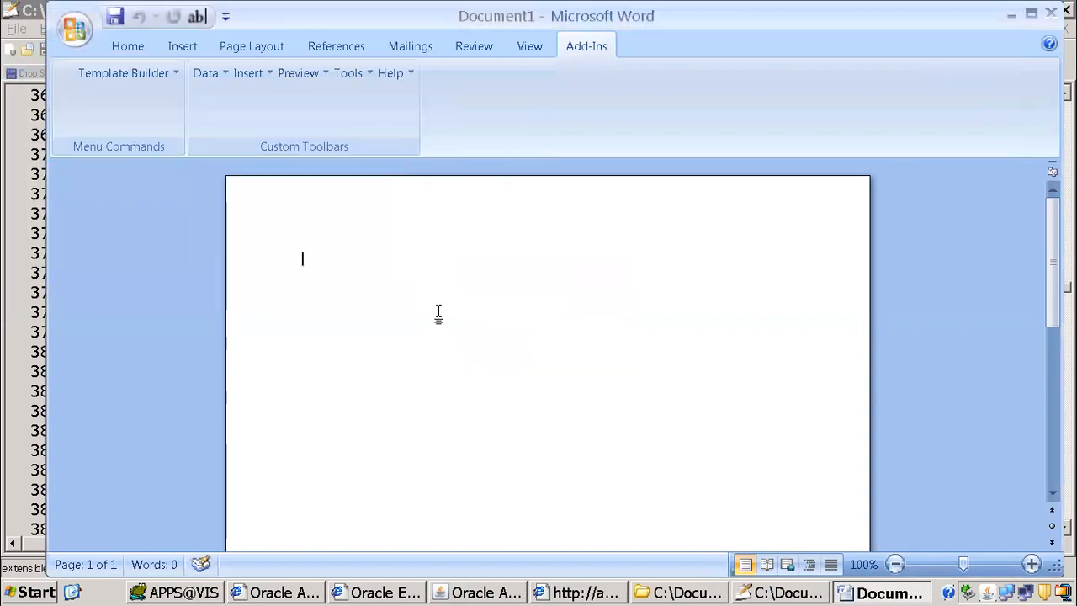
# Step: Start the Template Builder's Table/Form wizard and advance to the choice of grouping field
pyautogui.click(267, 78)
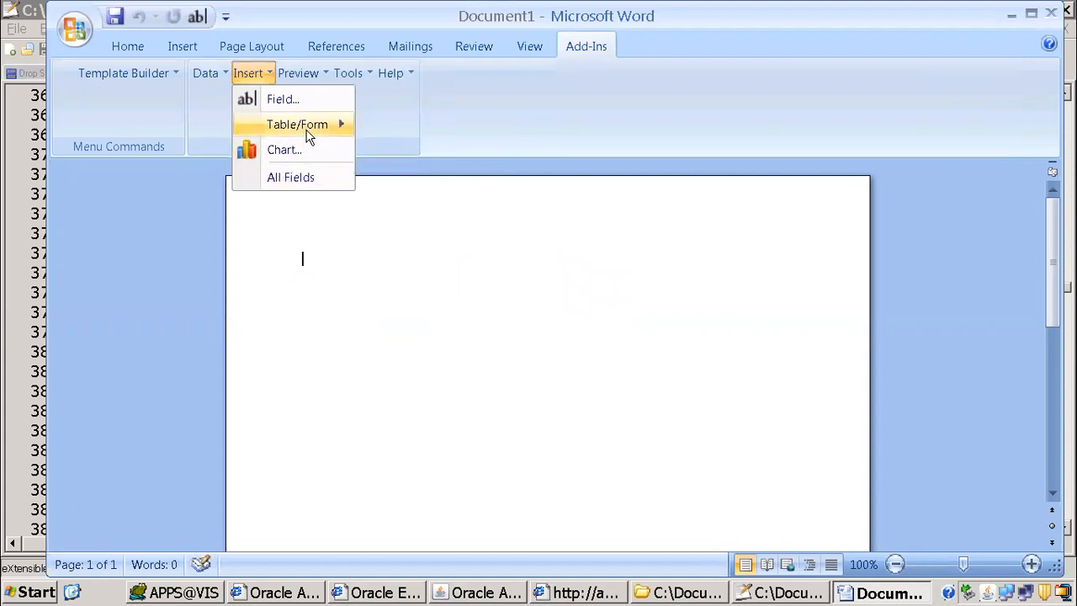
pyautogui.moveTo(308, 133)
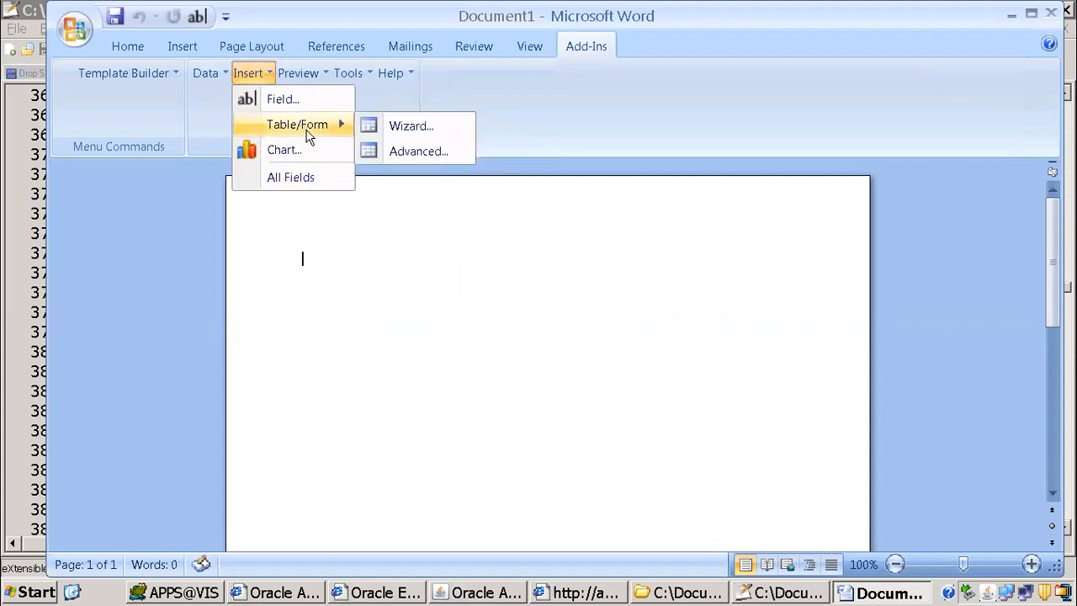
pyautogui.click(412, 128)
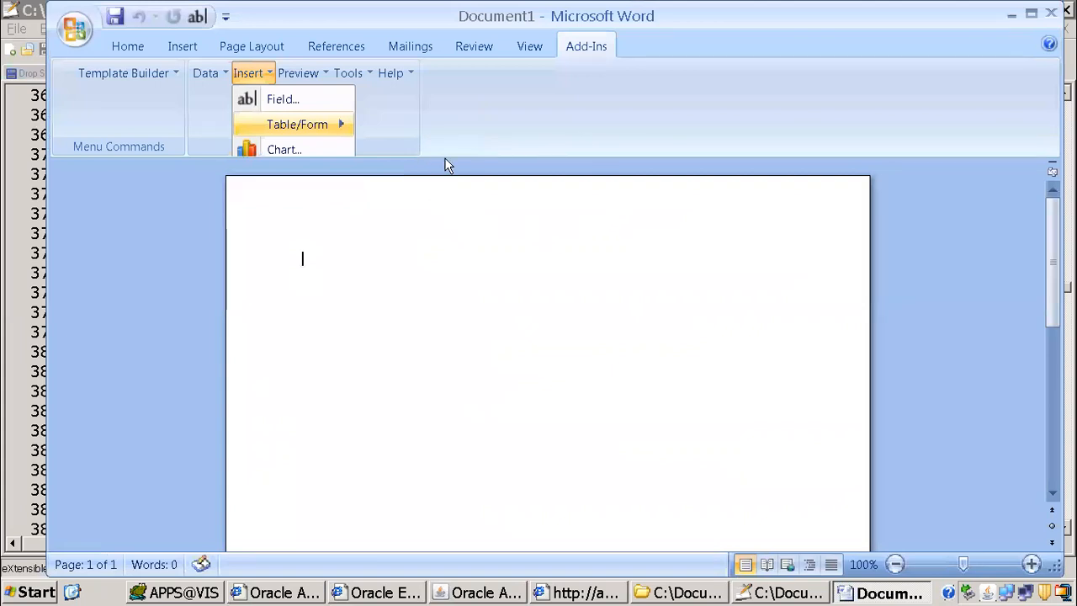
pyautogui.click(643, 409)
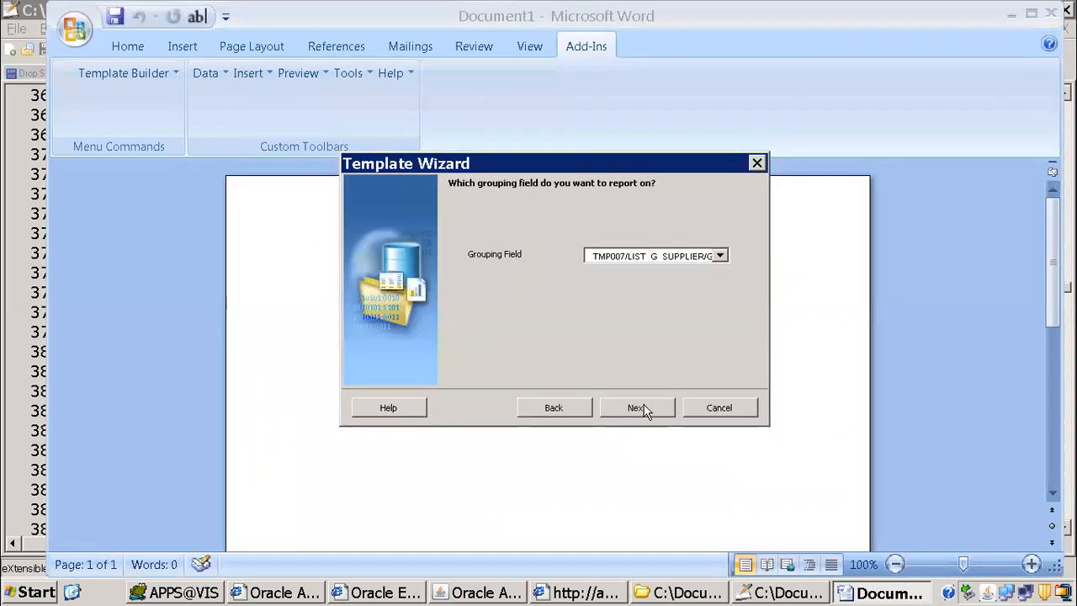
# Step: Examine the available grouping fields, from the TMP007/LIST_G_SUPPLIER groups to the LIST_G_SD_SUPPLIER groups
pyautogui.click(721, 255)
pyautogui.press('Down')
pyautogui.press('Down')
pyautogui.press('Down')
pyautogui.press('Down')
pyautogui.press('Down')
pyautogui.press('Down')
pyautogui.press('Down')
pyautogui.press('Down')
pyautogui.press('Down')
pyautogui.press('Down')
pyautogui.press('Down')
pyautogui.press('Down')
pyautogui.press('Down')
pyautogui.press('Down')
pyautogui.press('Down')
pyautogui.press('Down')
pyautogui.press('Down')
pyautogui.press('Down')
pyautogui.press('Down')
pyautogui.press('Down')
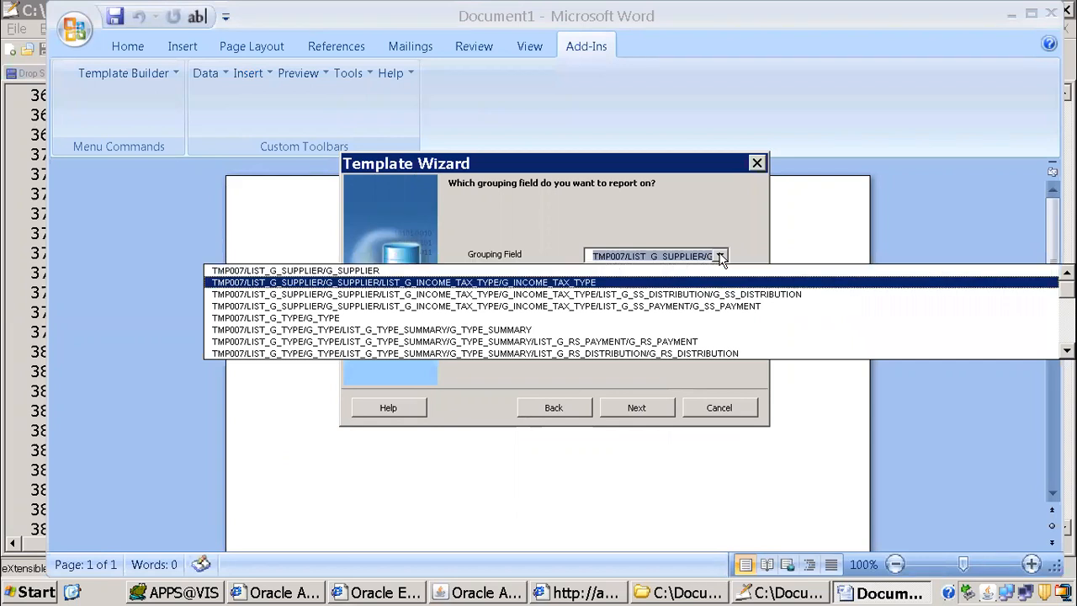
pyautogui.press('Return')
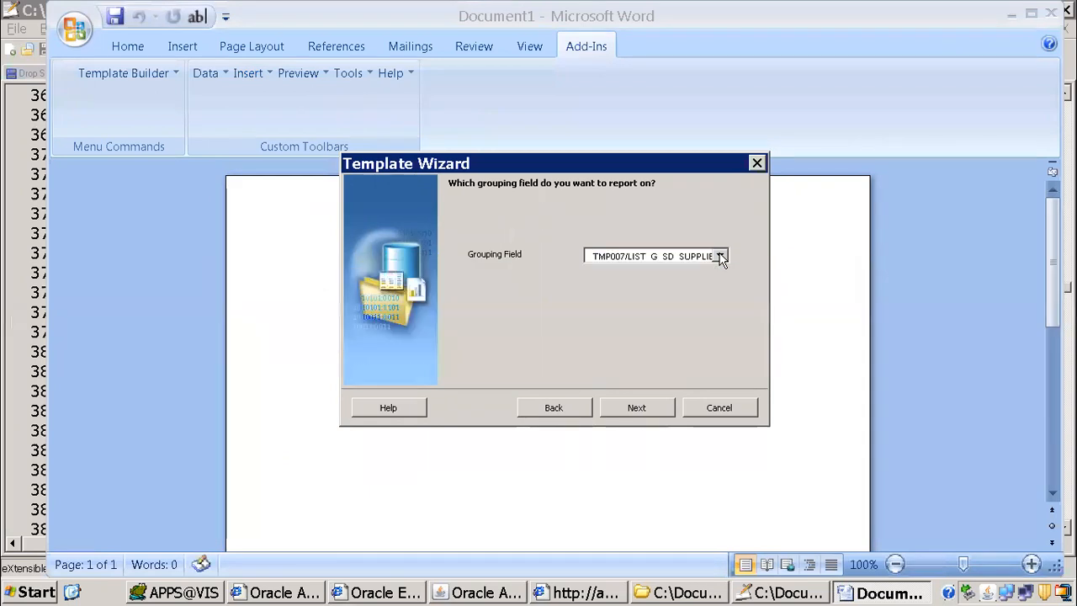
pyautogui.click(720, 256)
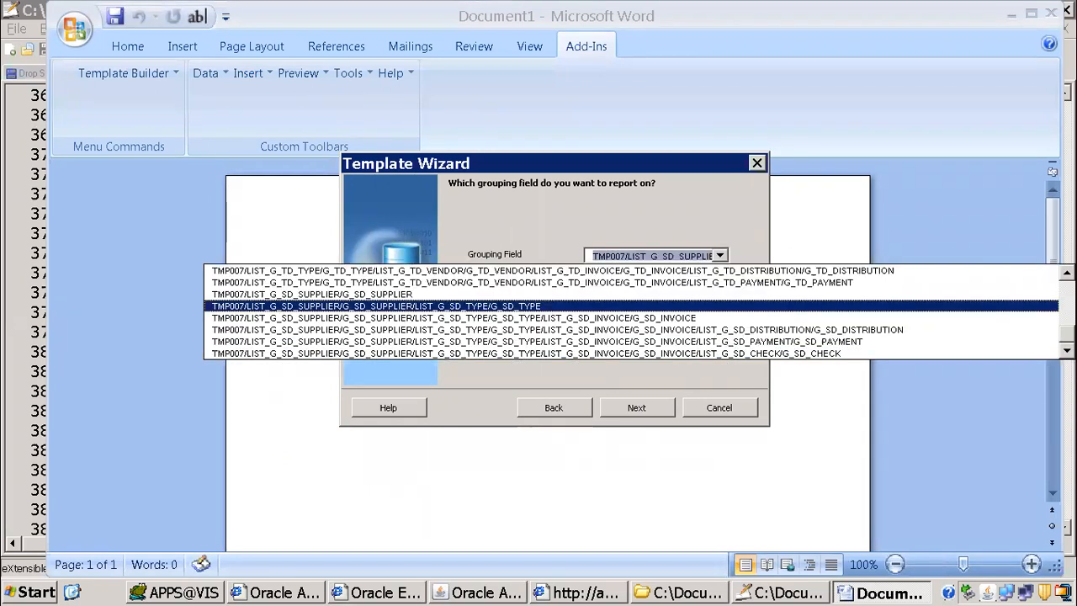
pyautogui.scroll(5, 985, 312)
pyautogui.moveTo(1067, 288)
pyautogui.mouseDown()
pyautogui.moveTo(1067, 310)
pyautogui.moveTo(1067, 288)
pyautogui.mouseUp()
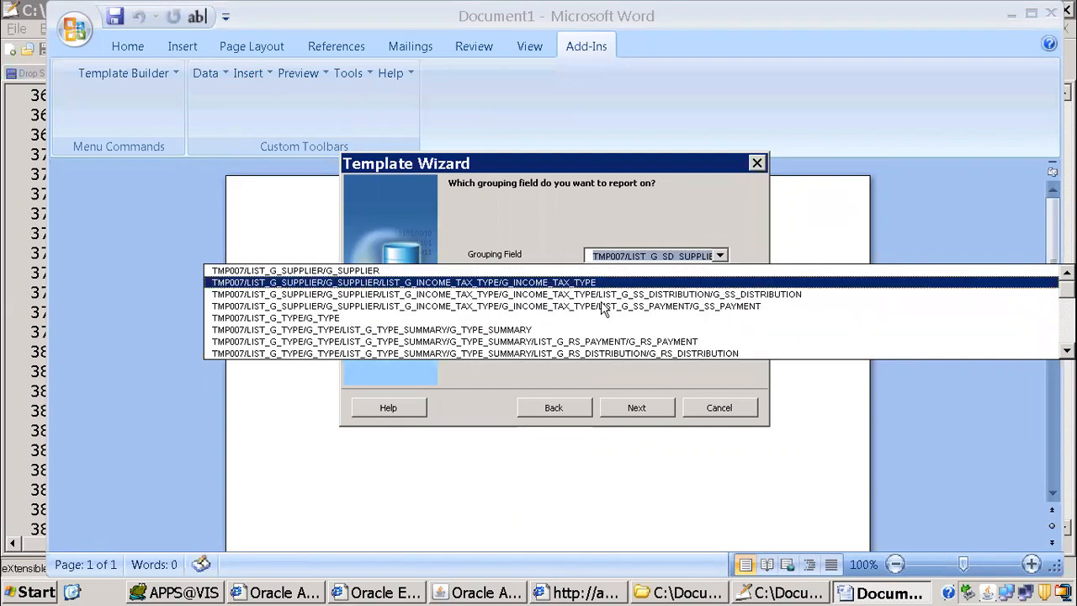
# Step: Launch Reports Builder from the desktop and choose to open an existing report
pyautogui.click(72, 592)
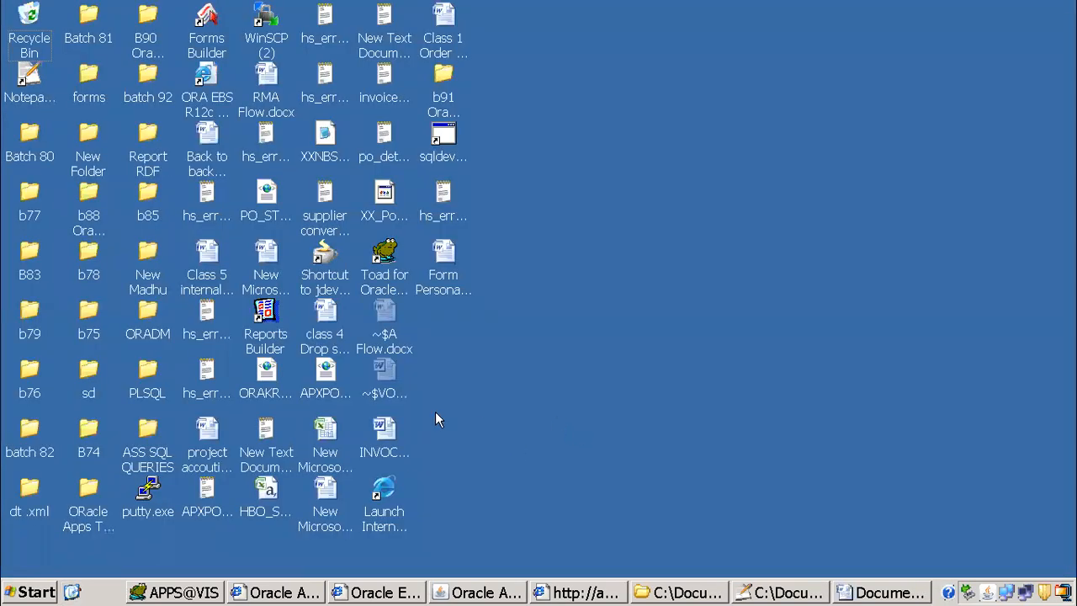
pyautogui.doubleClick(266, 313)
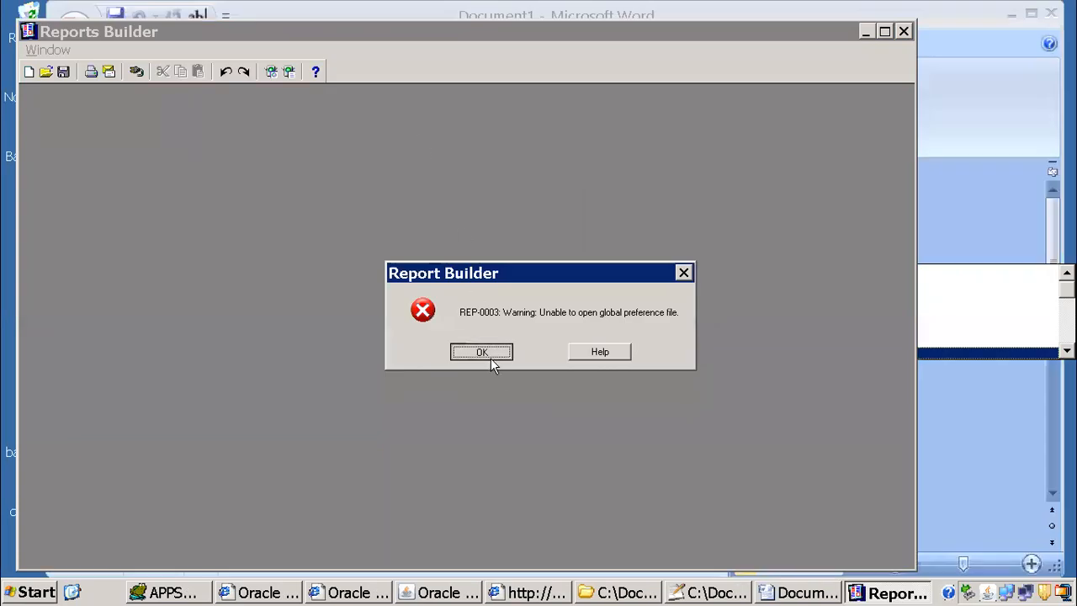
pyautogui.click(484, 353)
pyautogui.click(558, 323)
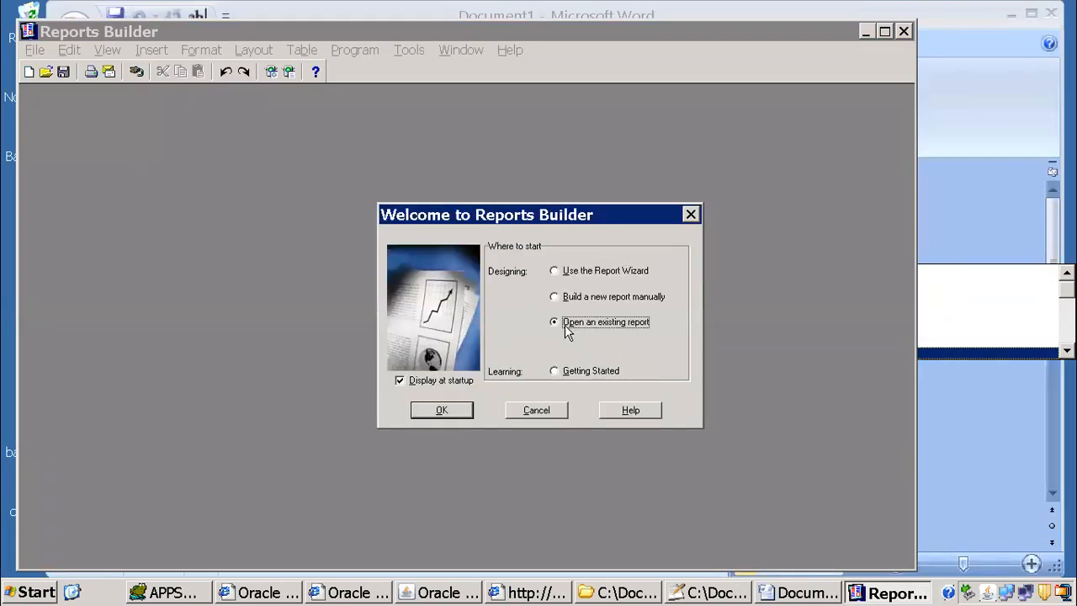
pyautogui.click(453, 415)
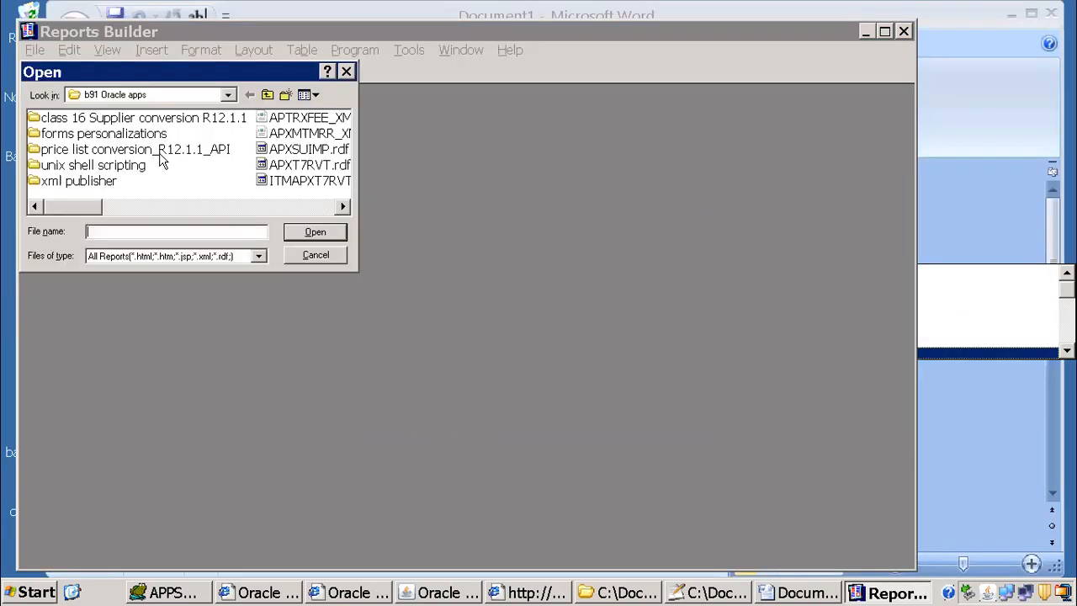
# Step: Open the ITM-prefixed version of the APXT7RVT report from the b91 Oracle apps folder and display its data model
pyautogui.click(304, 183)
pyautogui.click(314, 231)
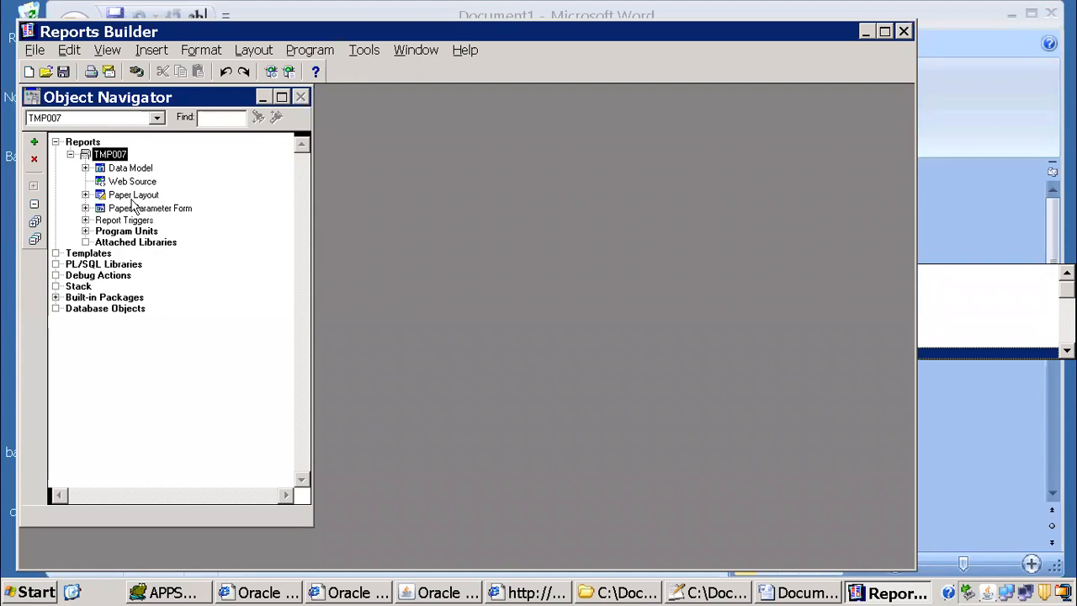
pyautogui.doubleClick(130, 169)
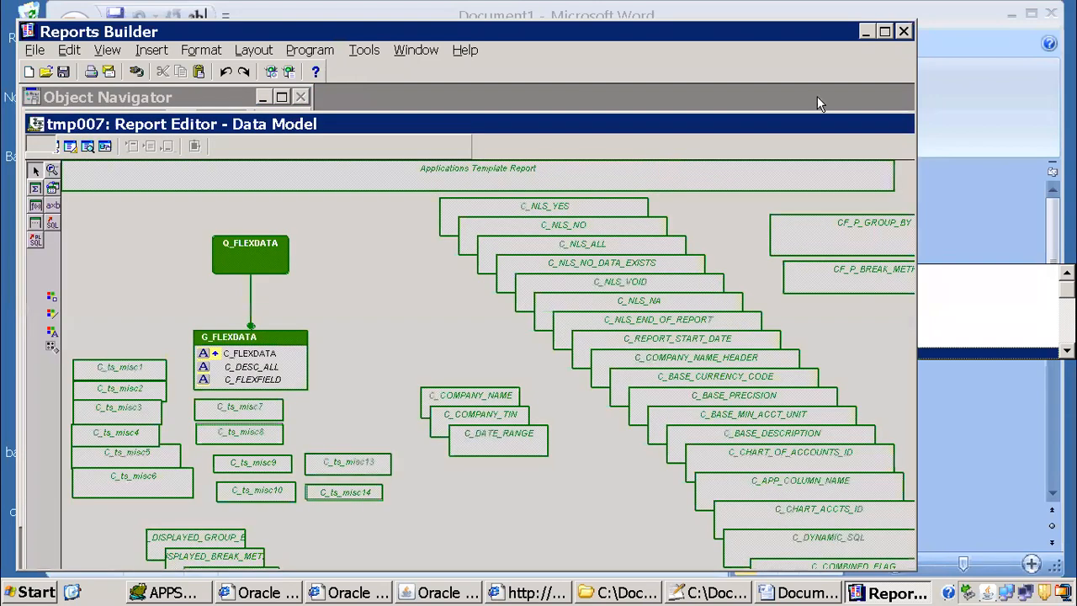
# Step: Maximize Reports Builder and bring the Object Navigator to the front
pyautogui.click(884, 31)
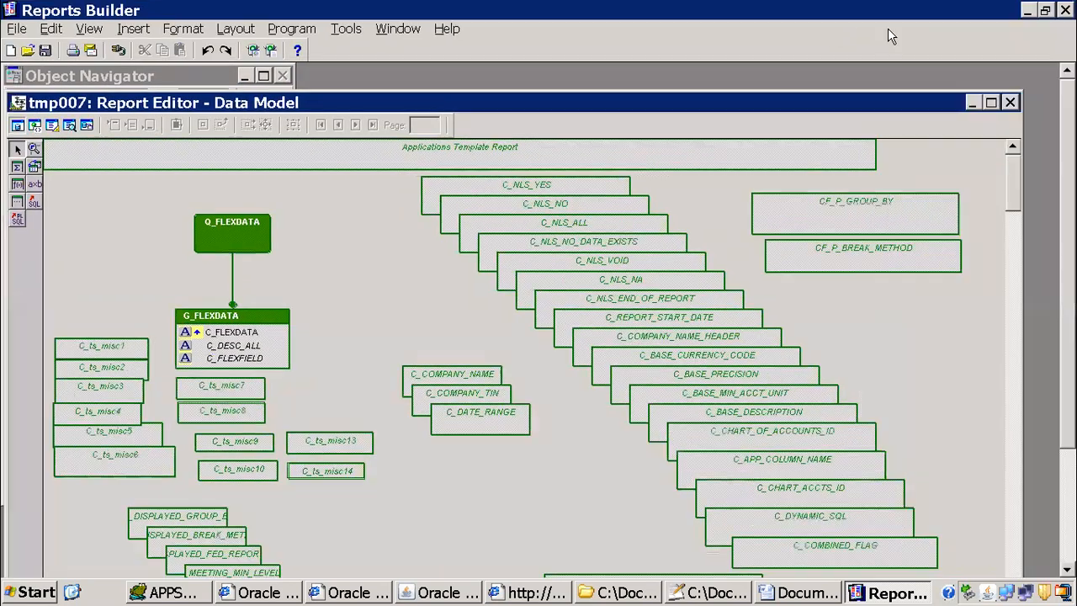
pyautogui.click(348, 31)
pyautogui.moveTo(398, 31)
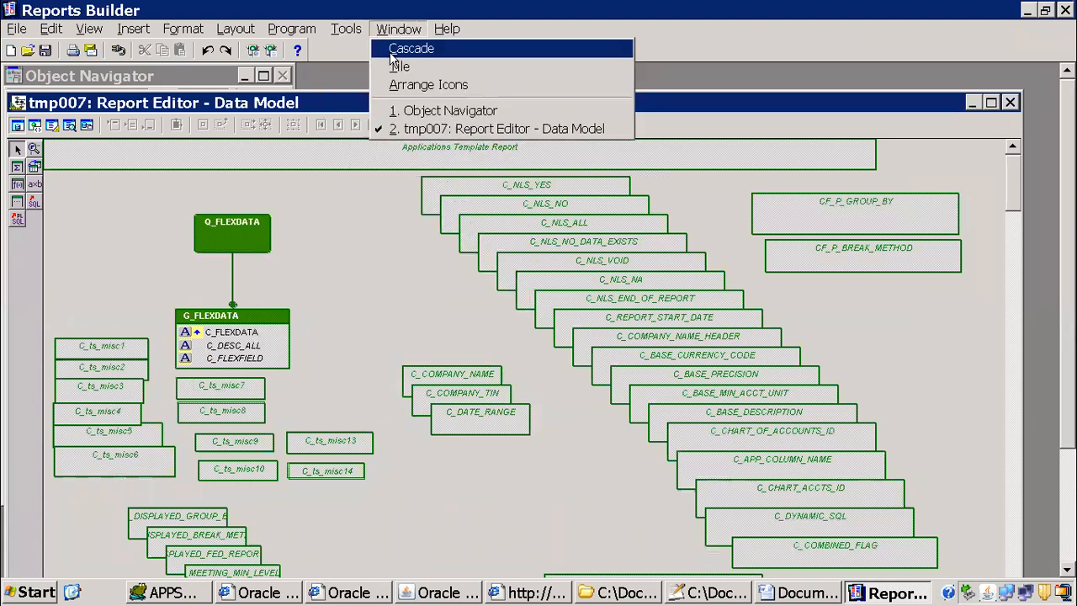
pyautogui.click(429, 120)
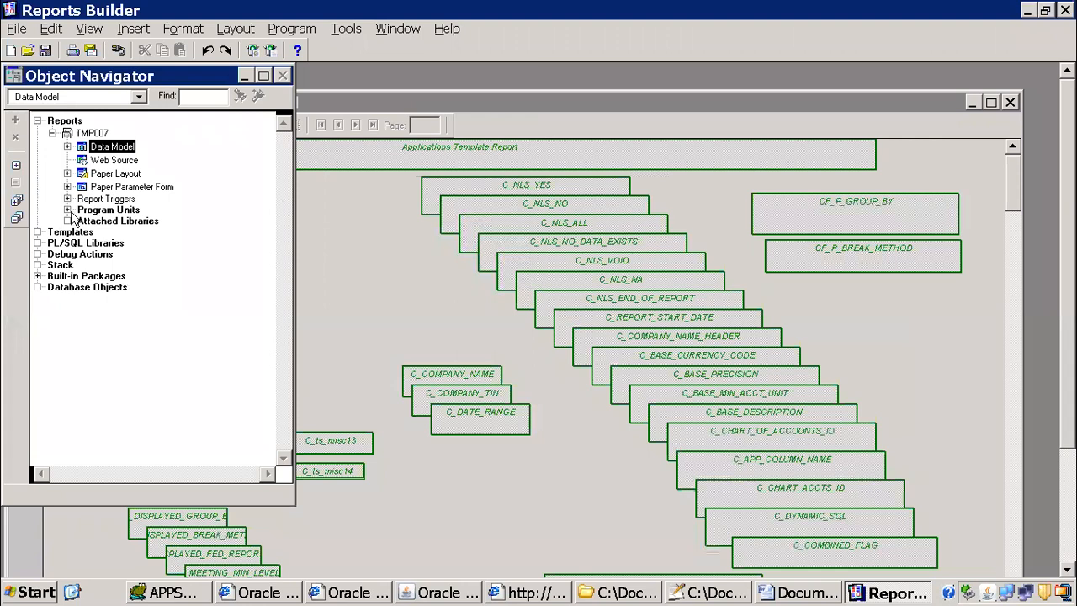
# Step: Expand the TMP007 paper layout down to the main section's body and select the M_SUPPLIER_SUMMARY frame
pyautogui.click(67, 173)
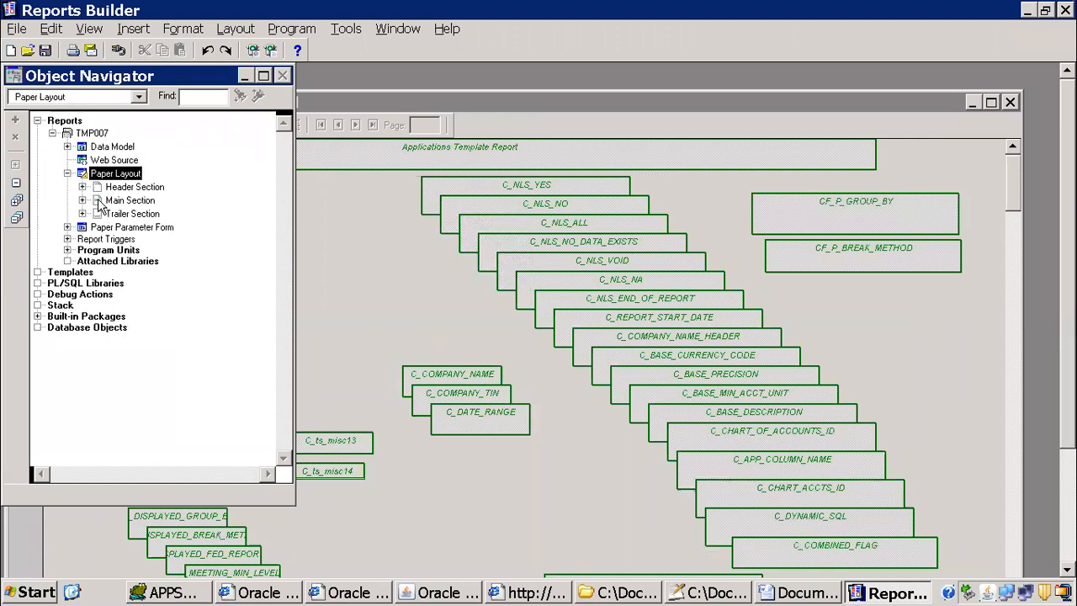
pyautogui.click(98, 201)
pyautogui.click(82, 200)
pyautogui.click(98, 212)
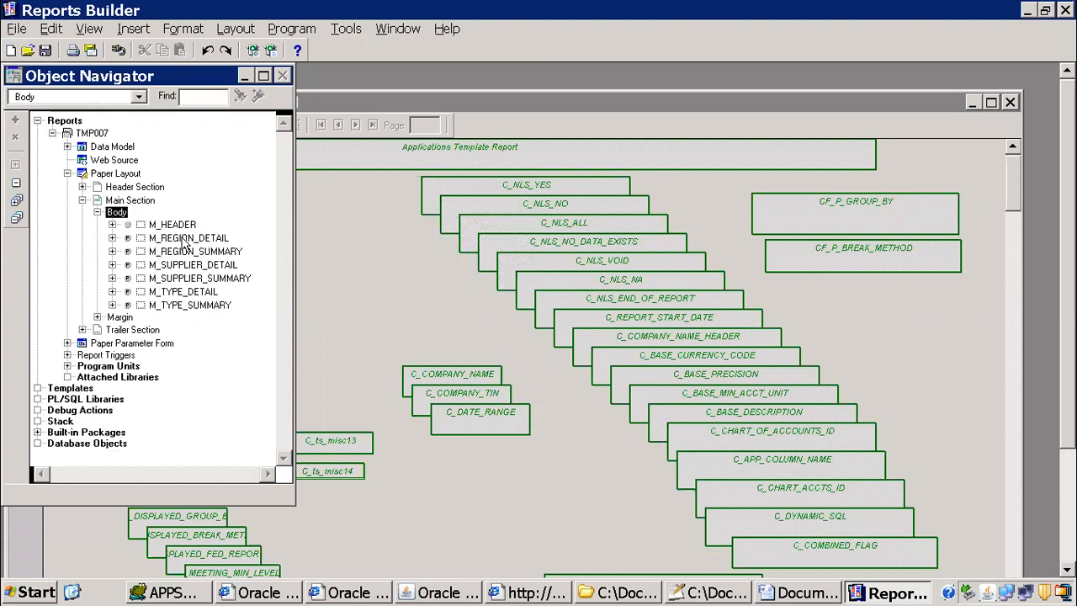
pyautogui.click(180, 281)
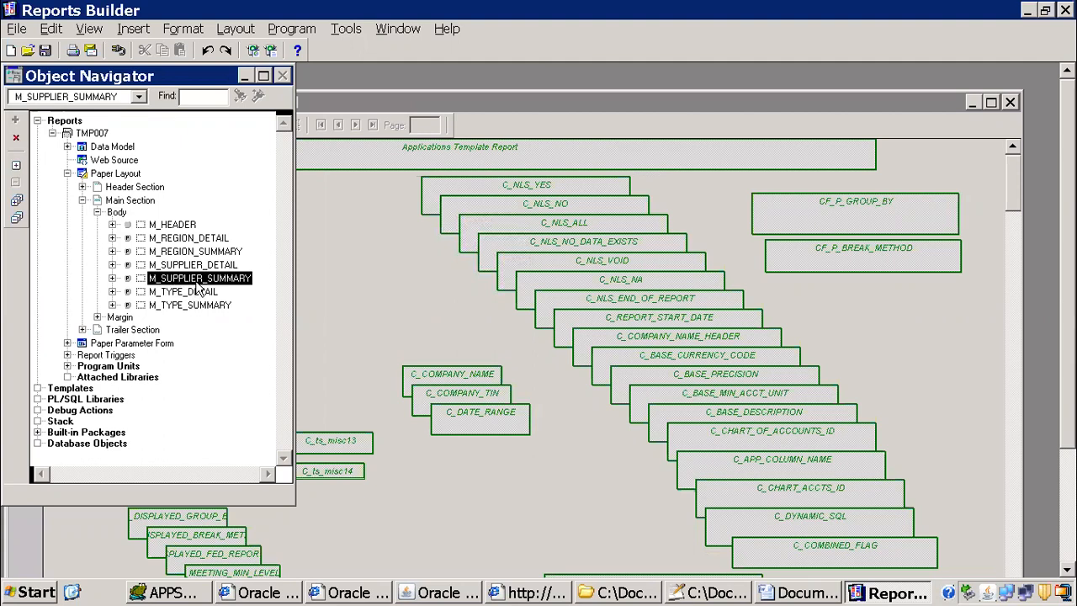
# Step: Switch to Oracle Applications and start a new single request for the ITM 1099 Payment Report, displaying its parameters
pyautogui.click(446, 592)
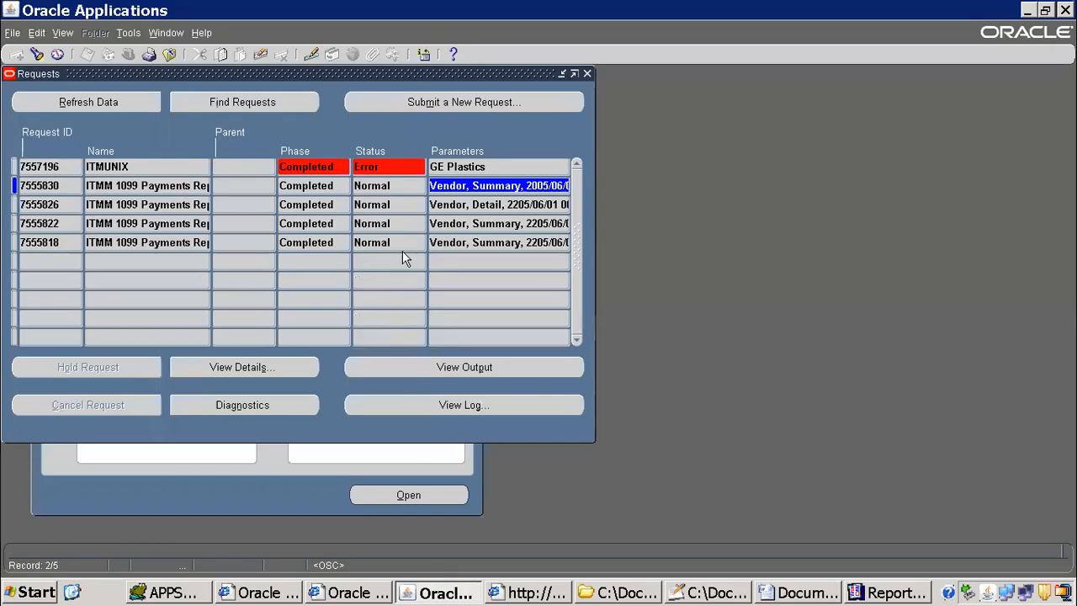
pyautogui.click(402, 110)
pyautogui.click(288, 339)
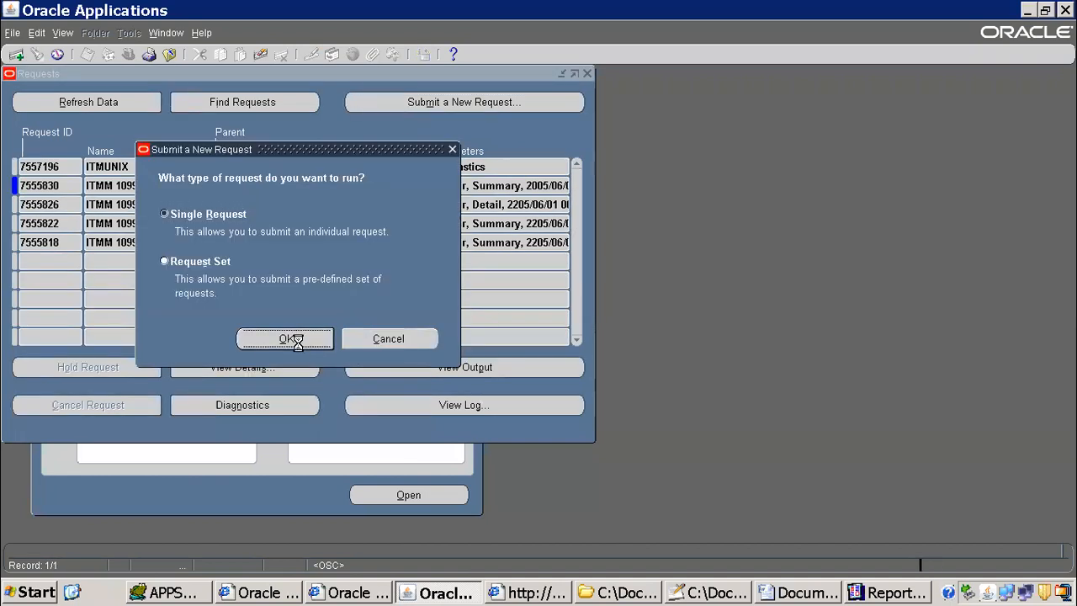
pyautogui.write('1')
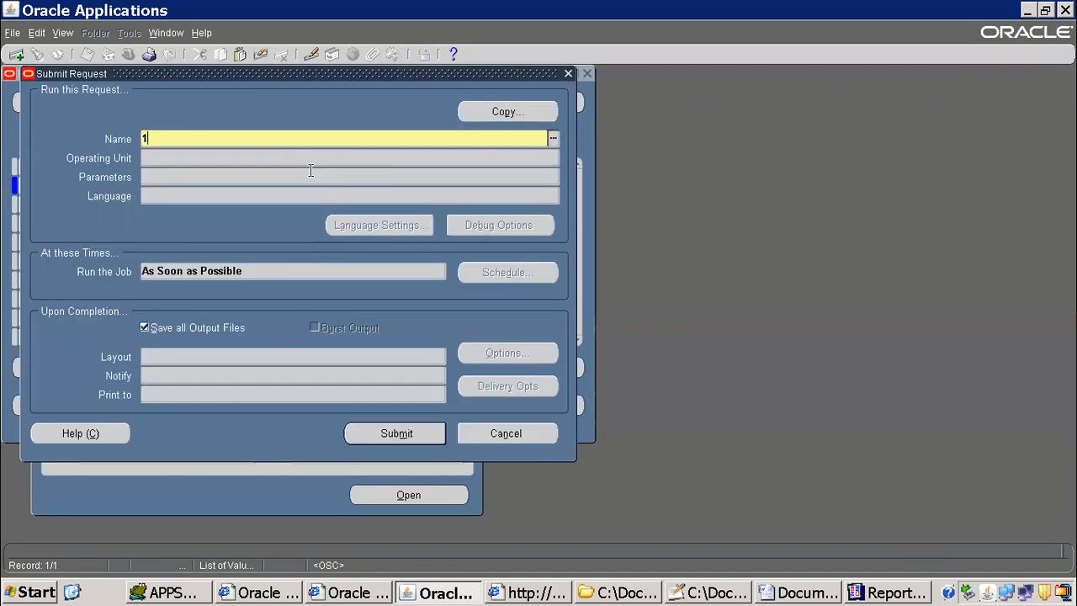
pyautogui.write('09')
pyautogui.press('Tab')
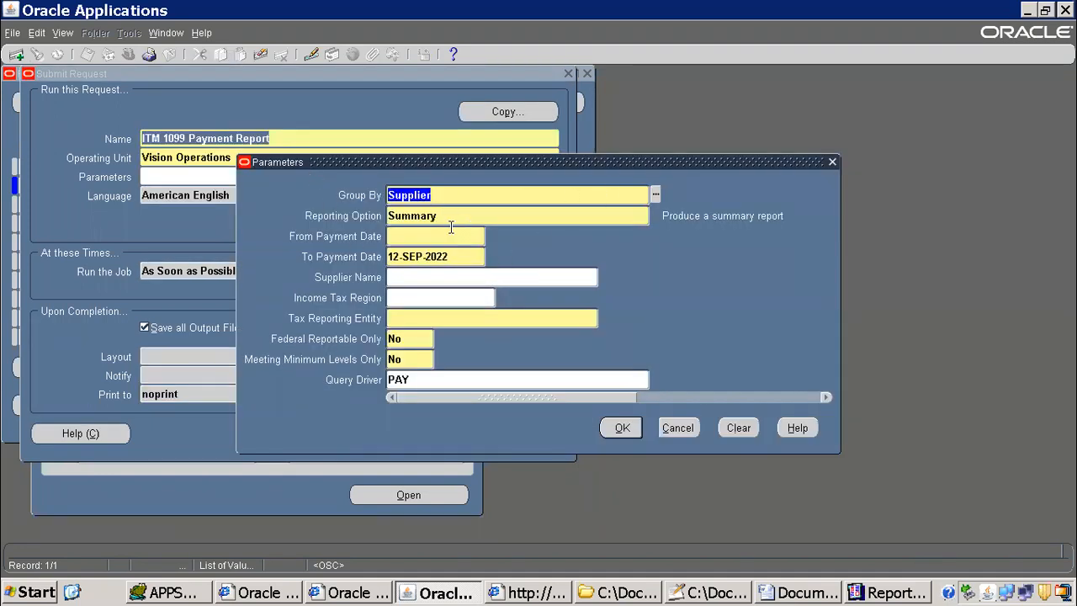
# Step: Set the request's Reporting Option to Detail
pyautogui.press('Tab')
pyautogui.write('d')
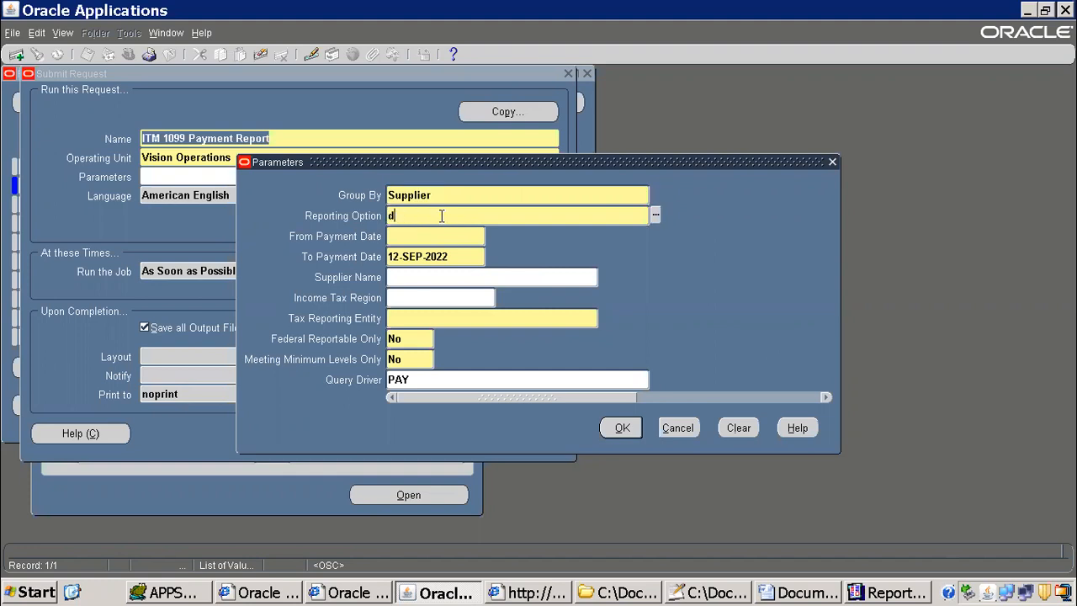
pyautogui.press('Tab')
pyautogui.hotkey('shift', 'Tab')
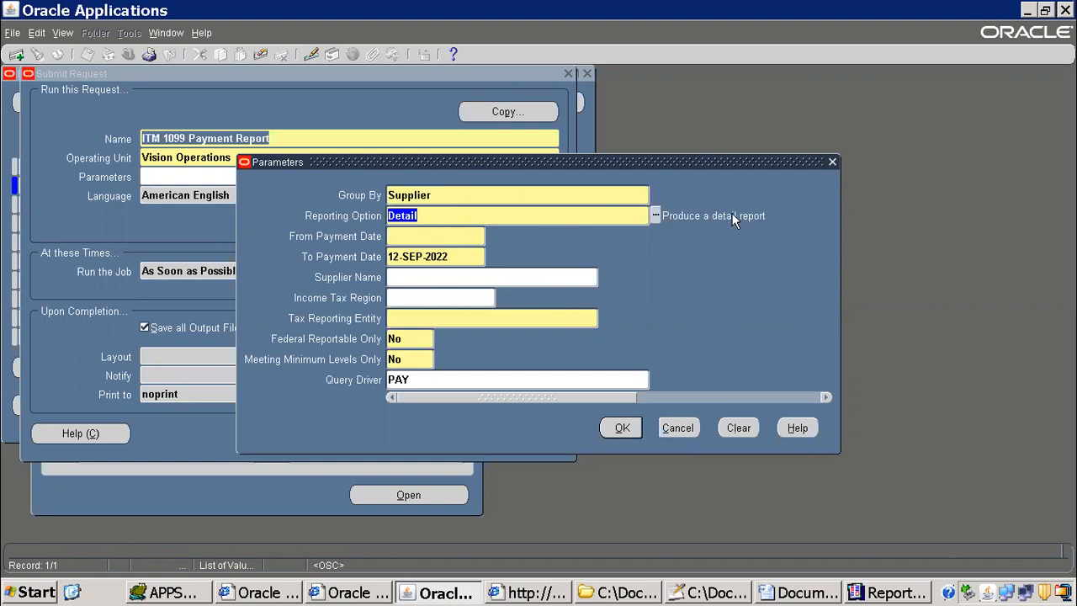
# Step: Switch back to Reports Builder and review the format trigger code of the M_SUPPLIER_SUMMARY frame
pyautogui.hotkey('alt', 'Tab')
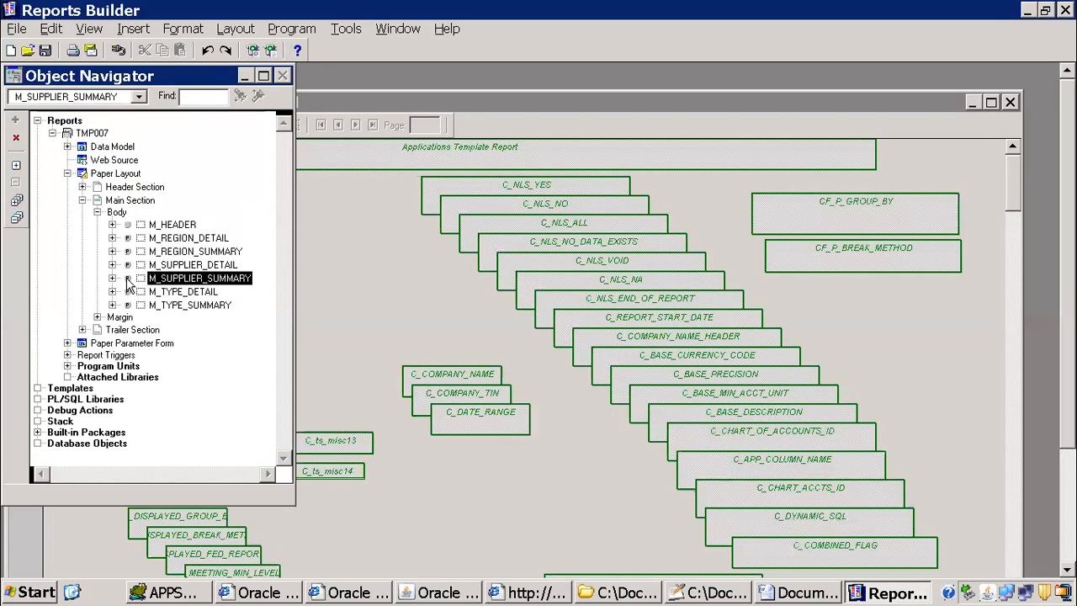
pyautogui.click(125, 281)
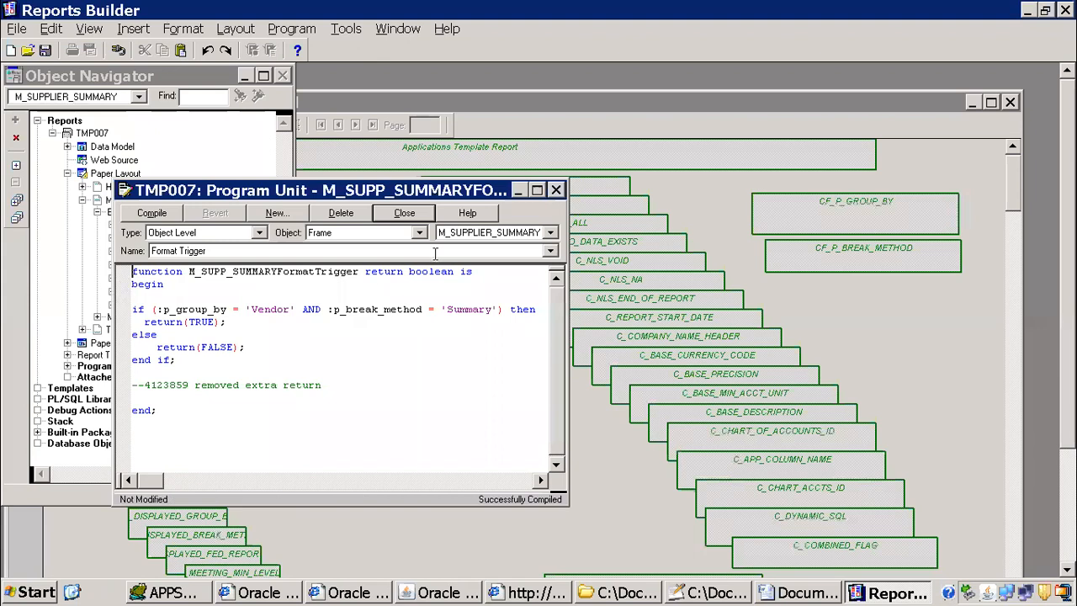
pyautogui.click(403, 214)
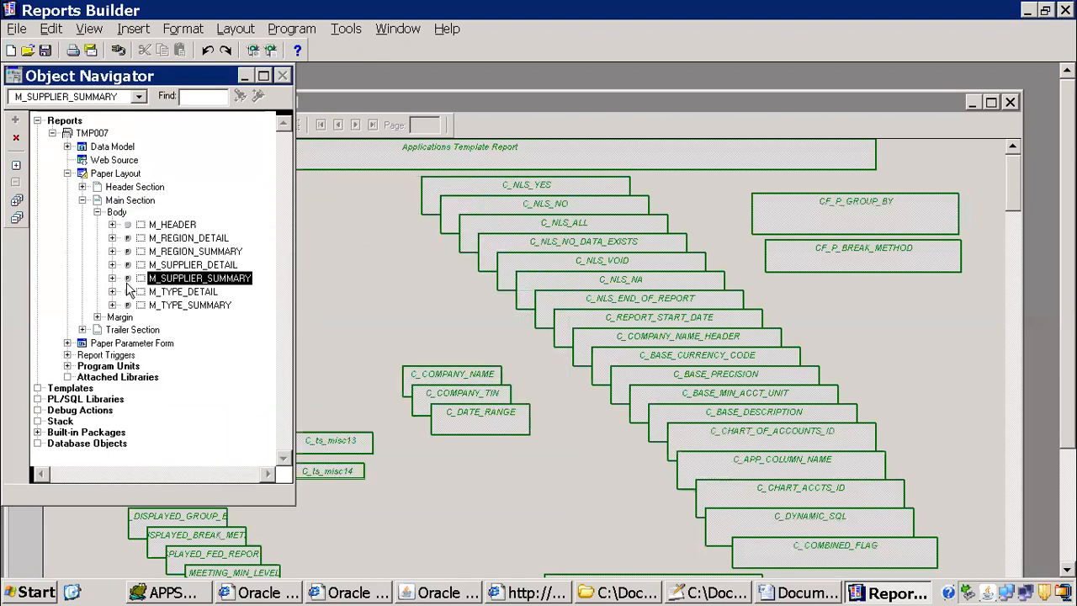
# Step: Expand the M_SUPPLIER_SUMMARY frame's contents and open the report's paper layout in a maximized editor
pyautogui.click(112, 277)
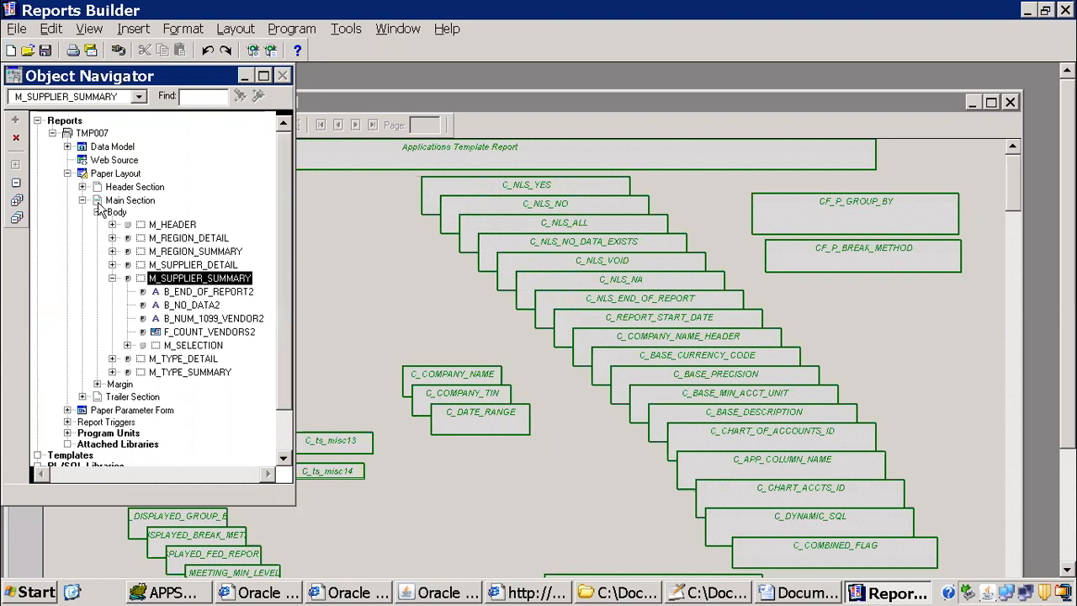
pyautogui.click(85, 177)
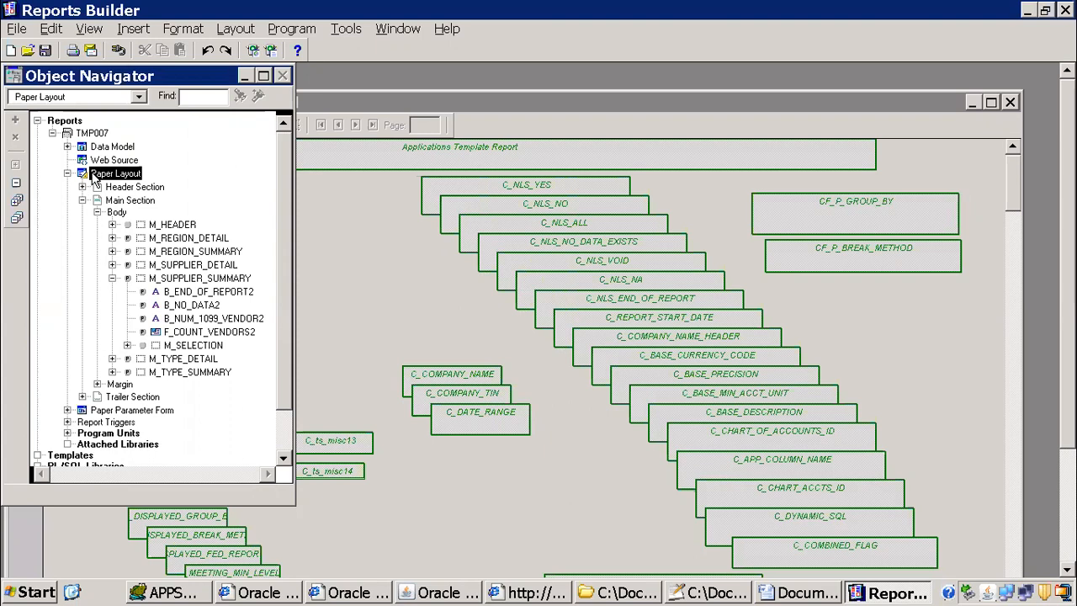
pyautogui.doubleClick(87, 175)
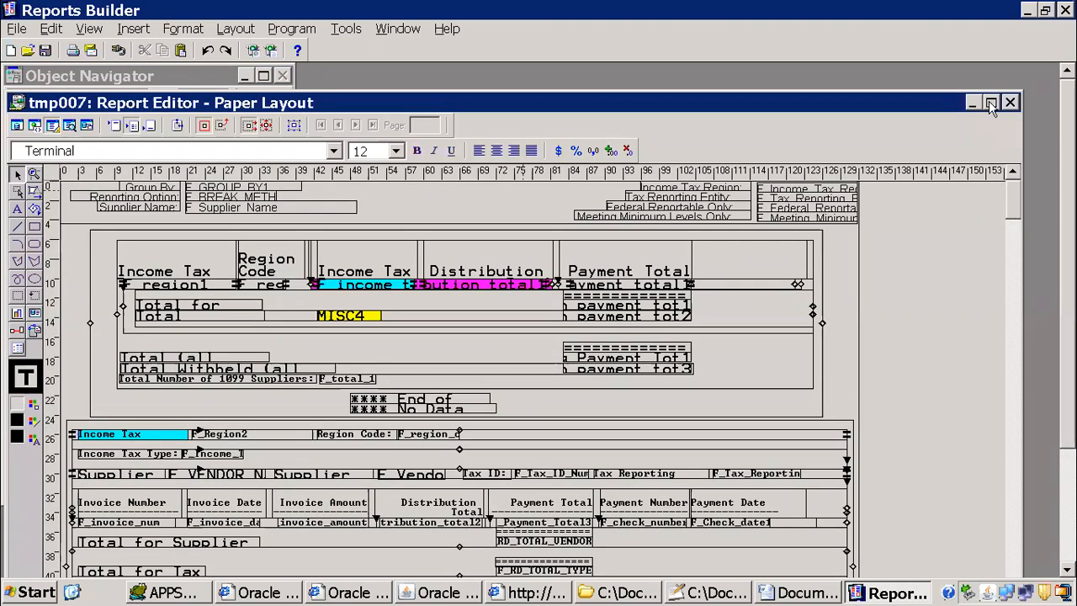
pyautogui.click(992, 102)
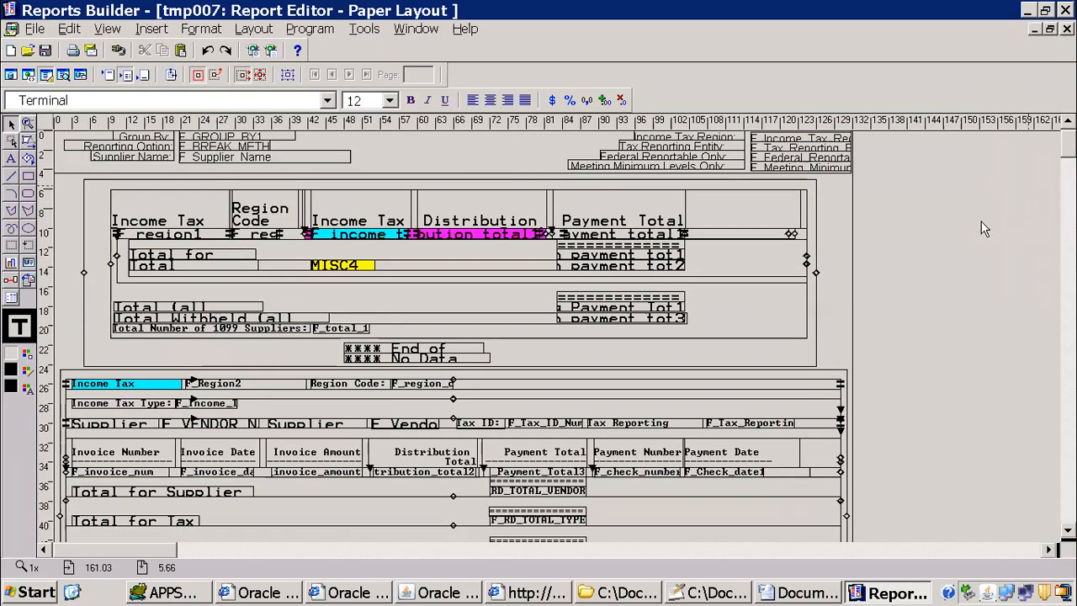
# Step: Inspect the properties of the outer frame around the first layout block, the region summary
pyautogui.click(807, 364)
pyautogui.doubleClick(807, 364)
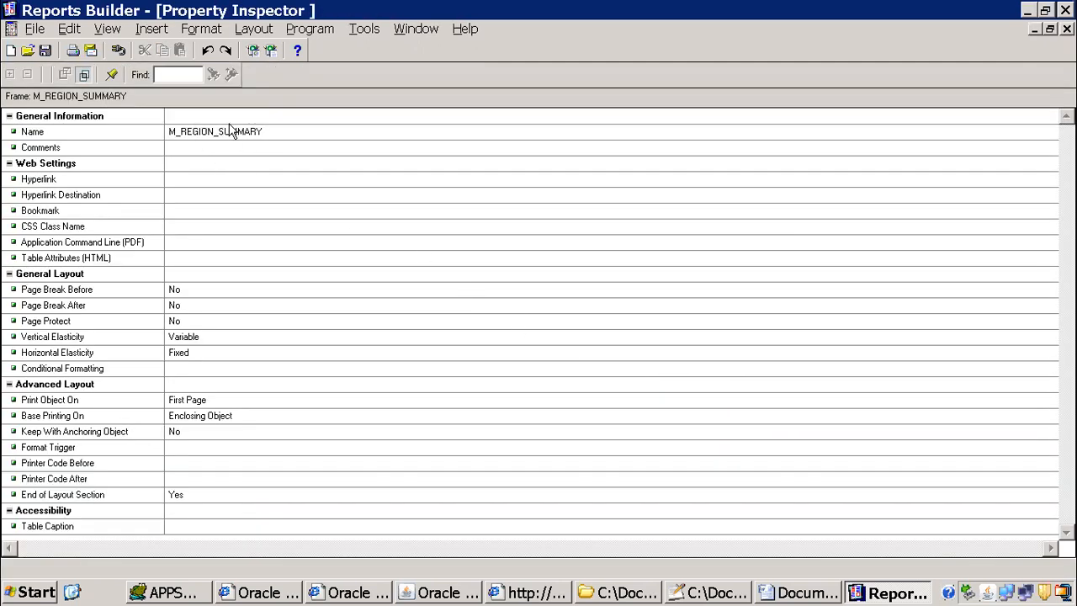
pyautogui.click(1067, 29)
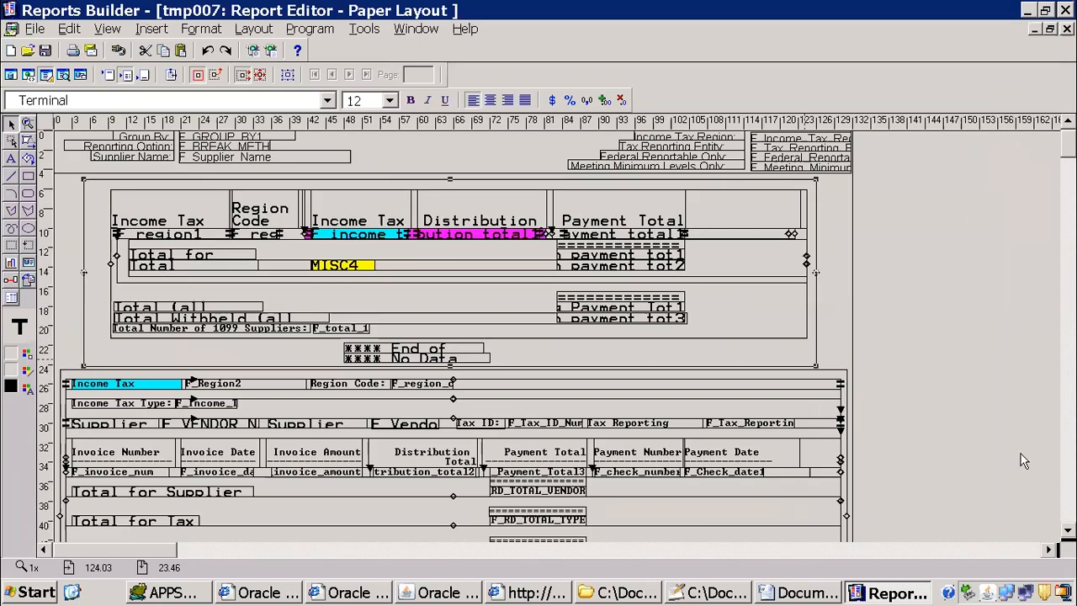
# Step: Inspect the properties of the outer frame around the second layout block, the region detail
pyautogui.click(1068, 531)
pyautogui.click(1067, 530)
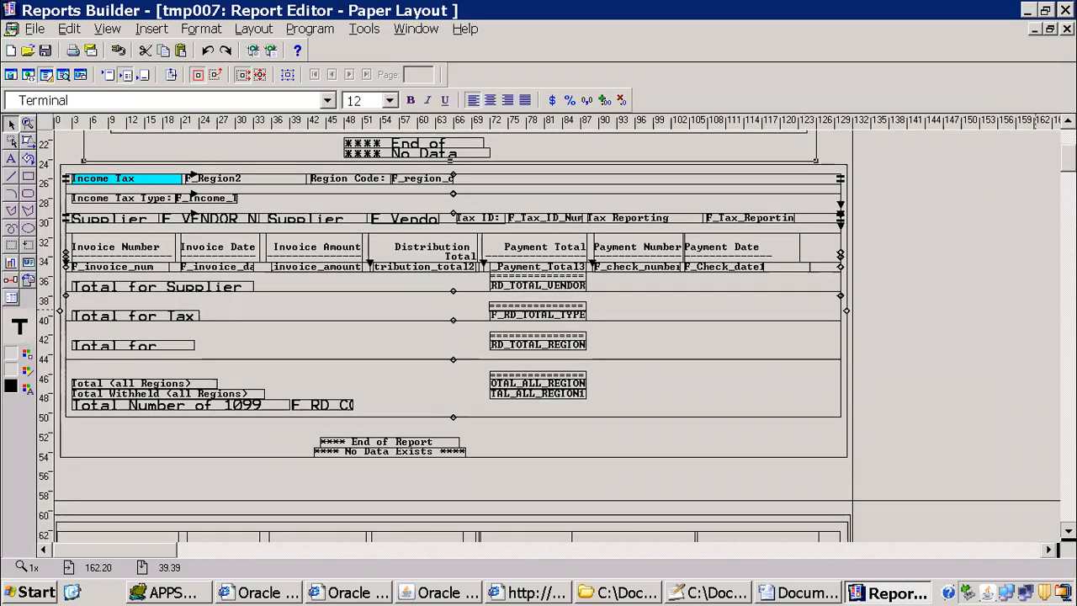
pyautogui.click(1067, 531)
pyautogui.click(845, 417)
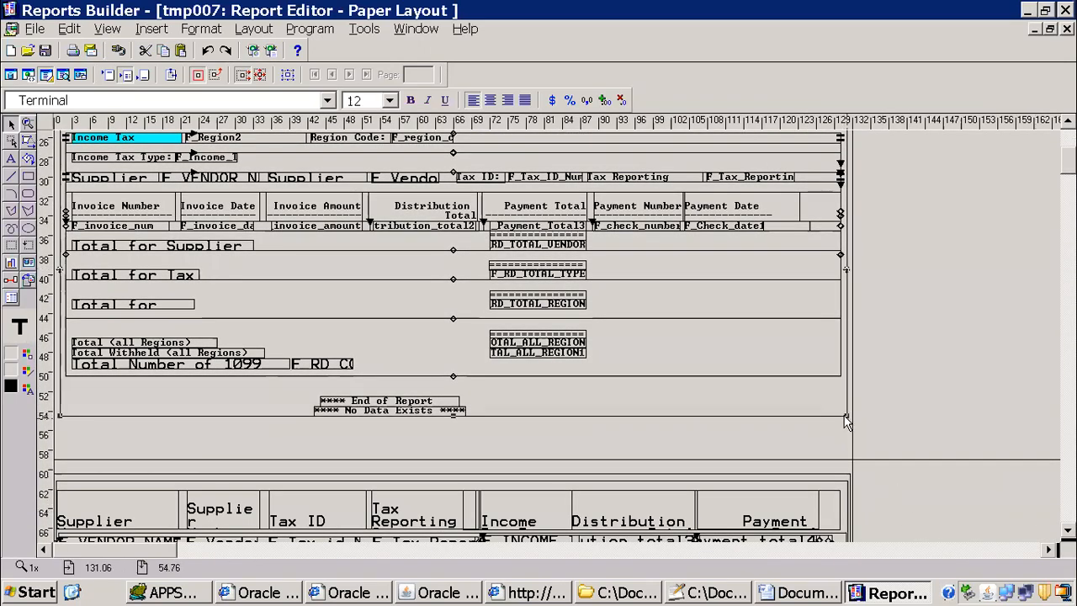
pyautogui.click(828, 379)
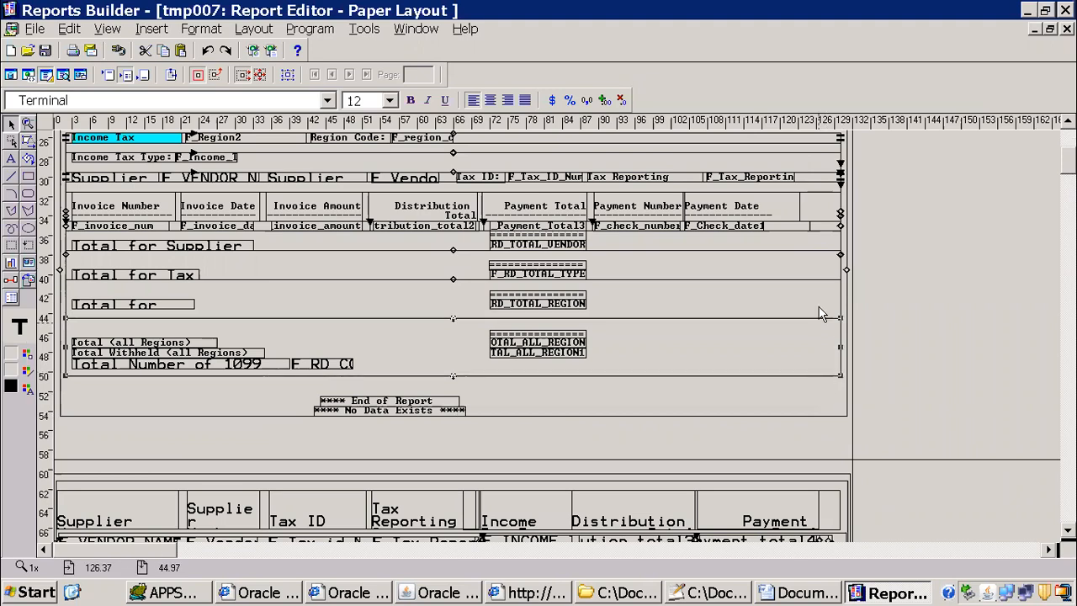
pyautogui.doubleClick(836, 408)
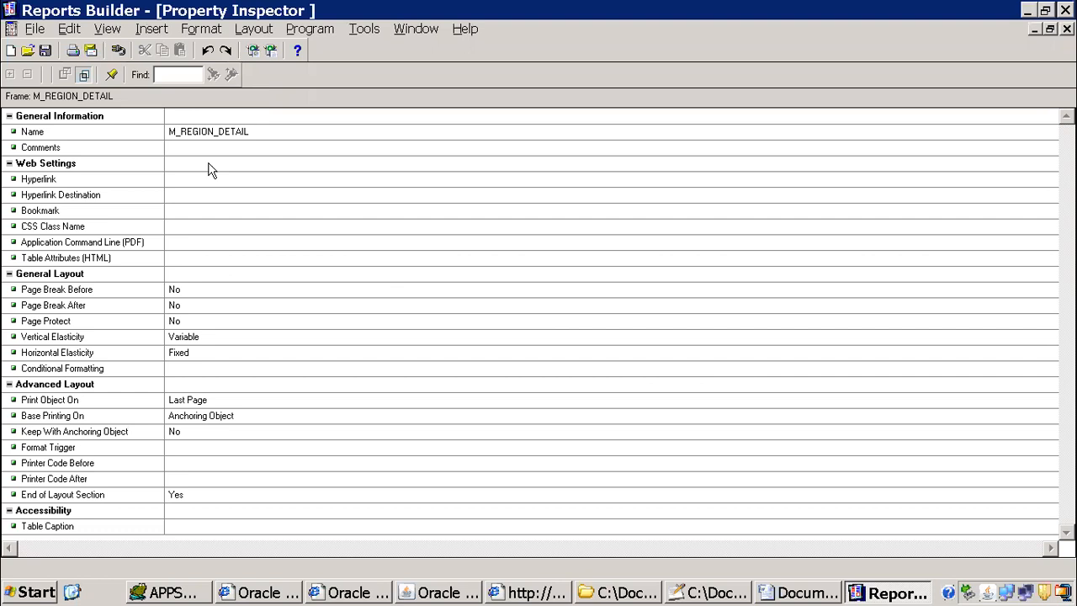
pyautogui.click(1067, 28)
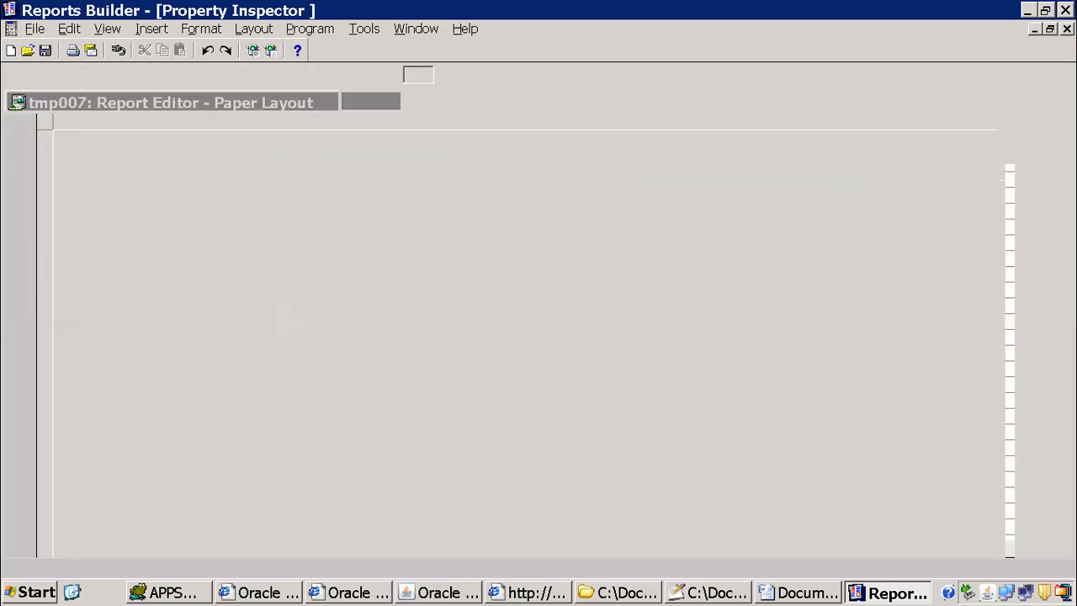
# Step: Inspect the properties of the outer frame around the third layout block, the supplier summary
pyautogui.scroll(-6, 589, 338)
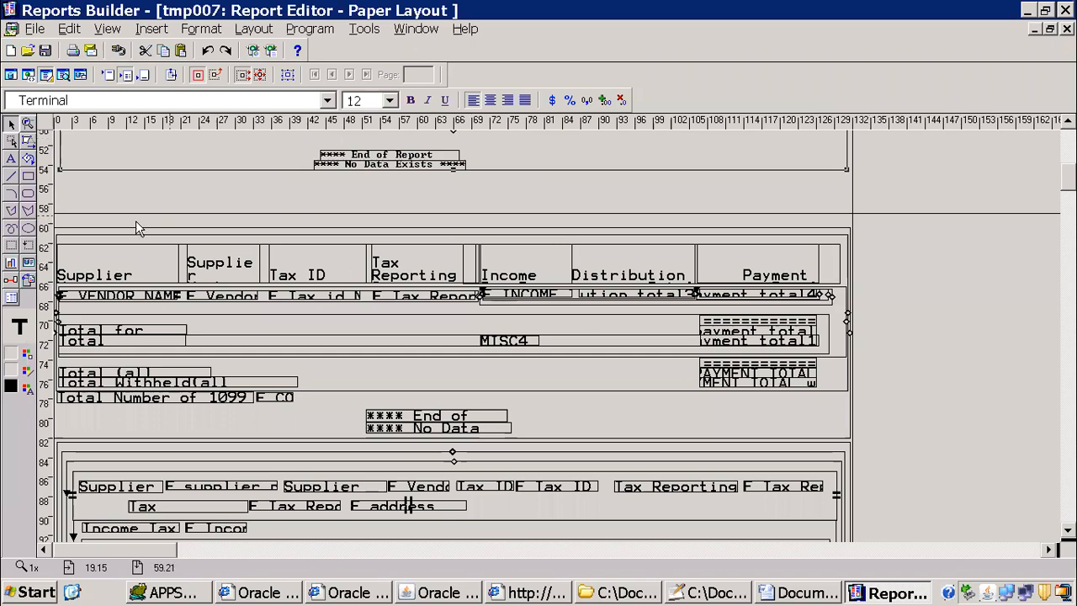
pyautogui.click(850, 231)
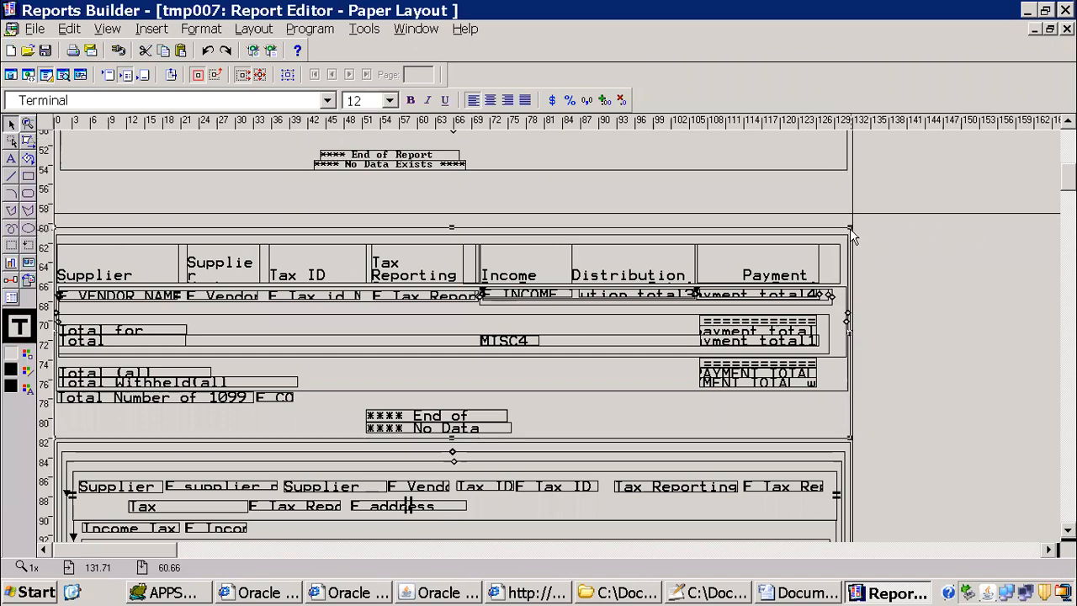
pyautogui.doubleClick(848, 228)
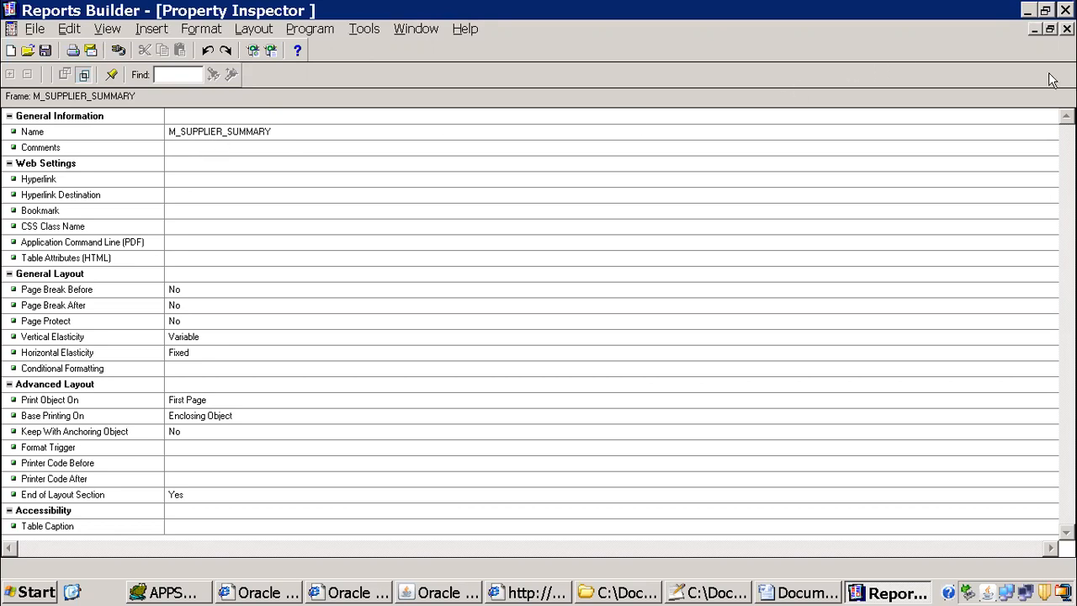
pyautogui.click(1067, 28)
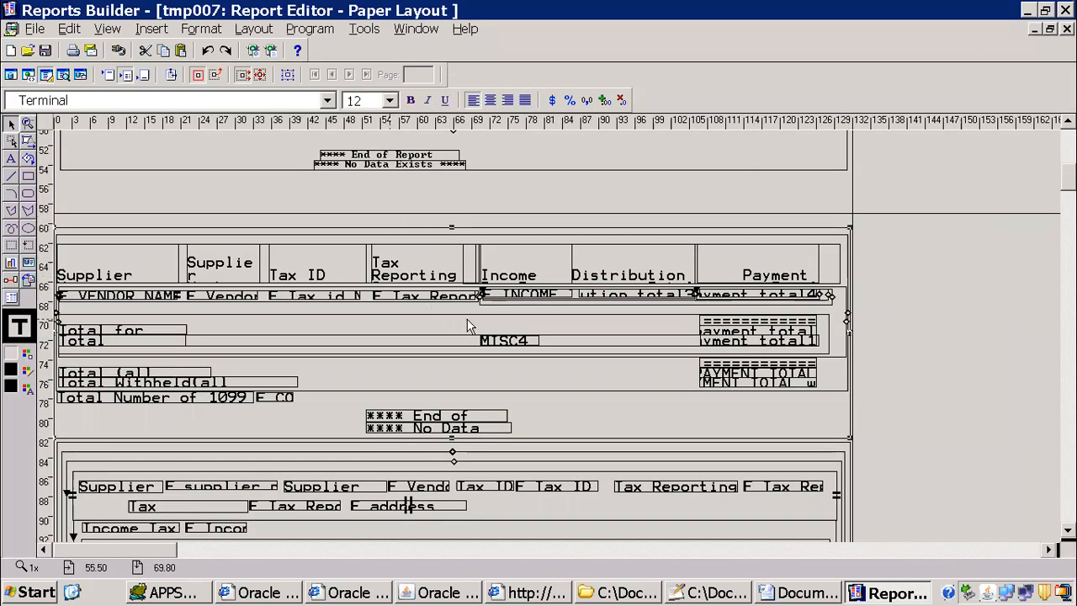
# Step: Inspect the properties of the supplier summary's vendor name field and of the parent frame selected from it
pyautogui.click(134, 301)
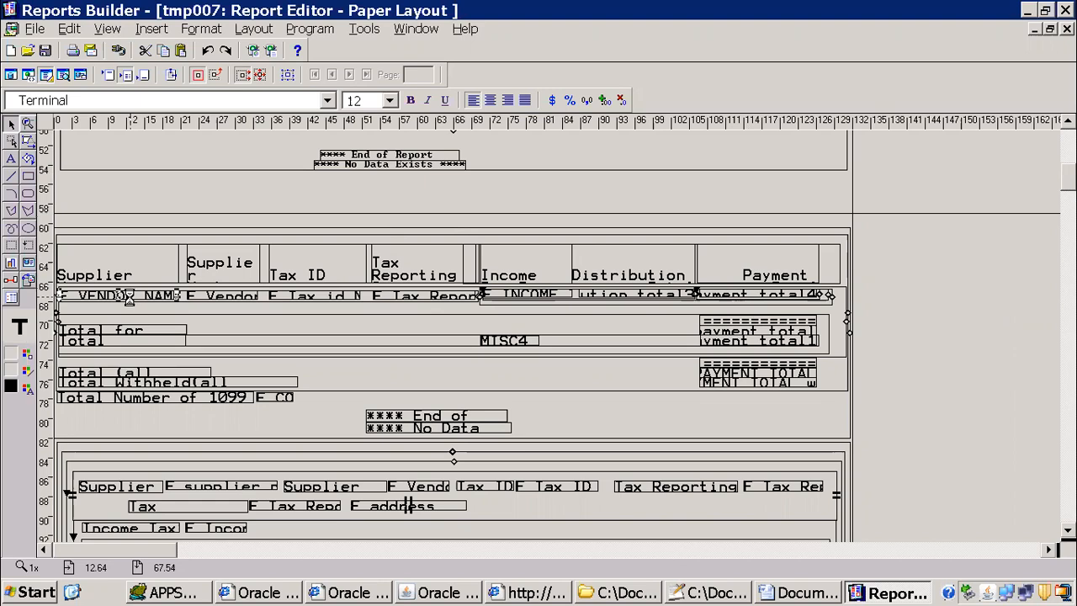
pyautogui.doubleClick(133, 302)
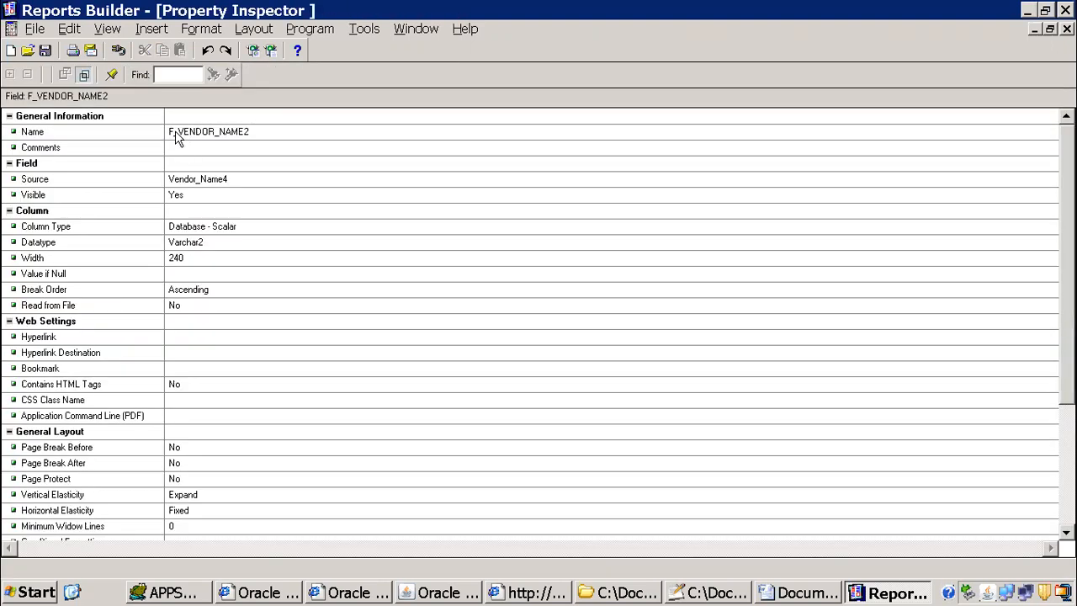
pyautogui.click(1067, 29)
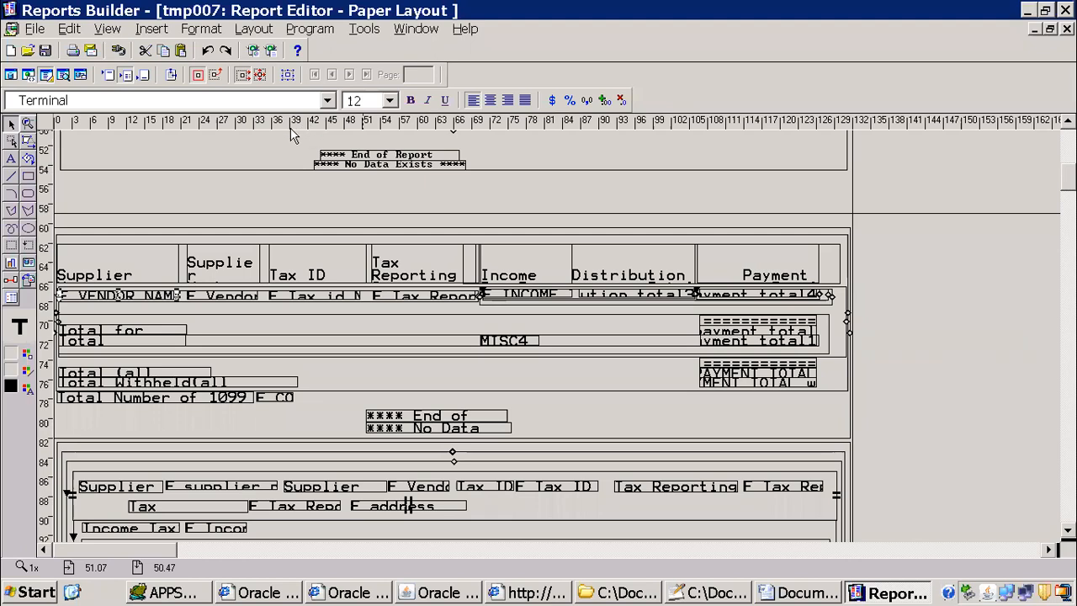
pyautogui.click(287, 75)
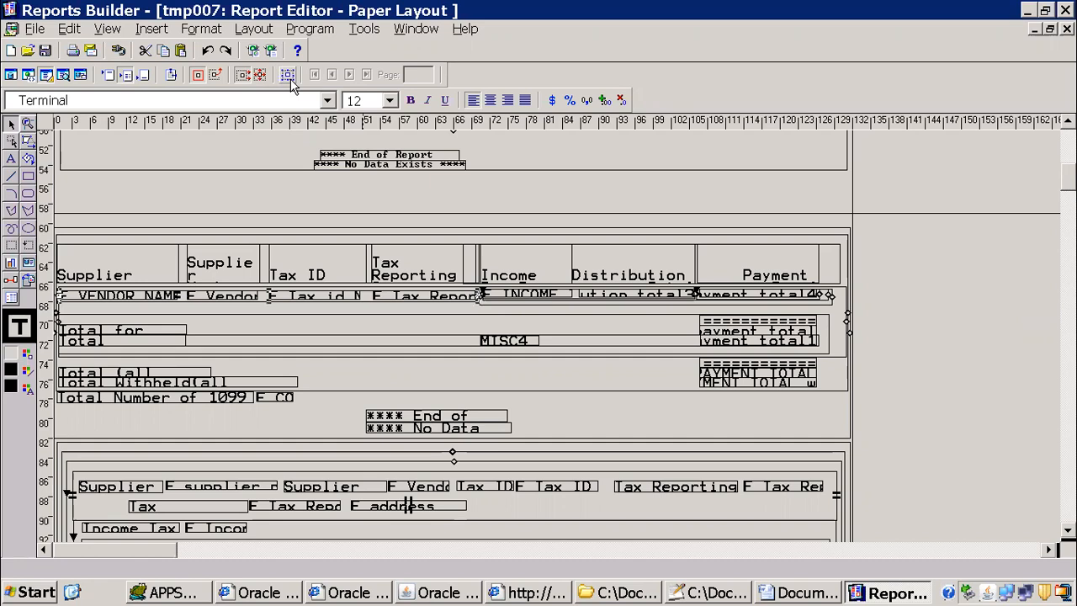
pyautogui.press('F4')
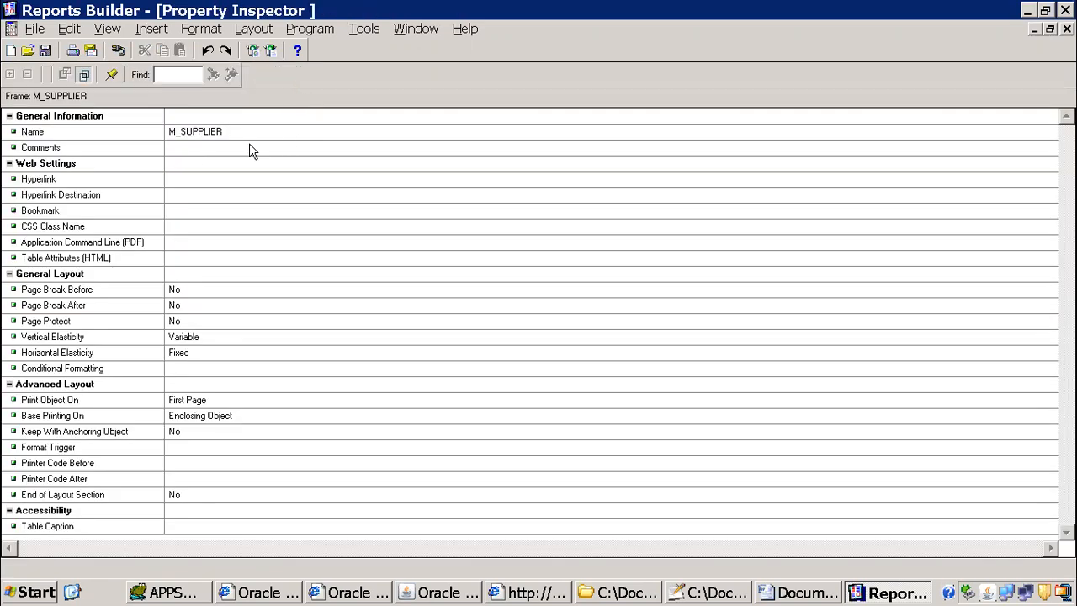
# Step: Look up the source group of the repeating frame around the supplier row and note G_supplier in a new Notepad++ file below blank lines
pyautogui.click(1066, 29)
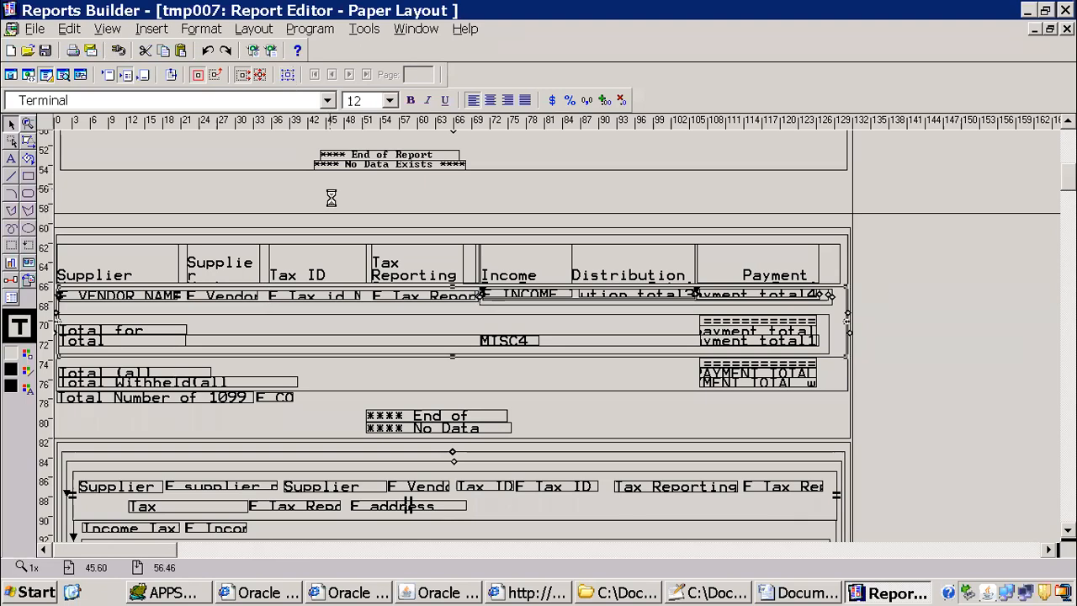
pyautogui.press('F4')
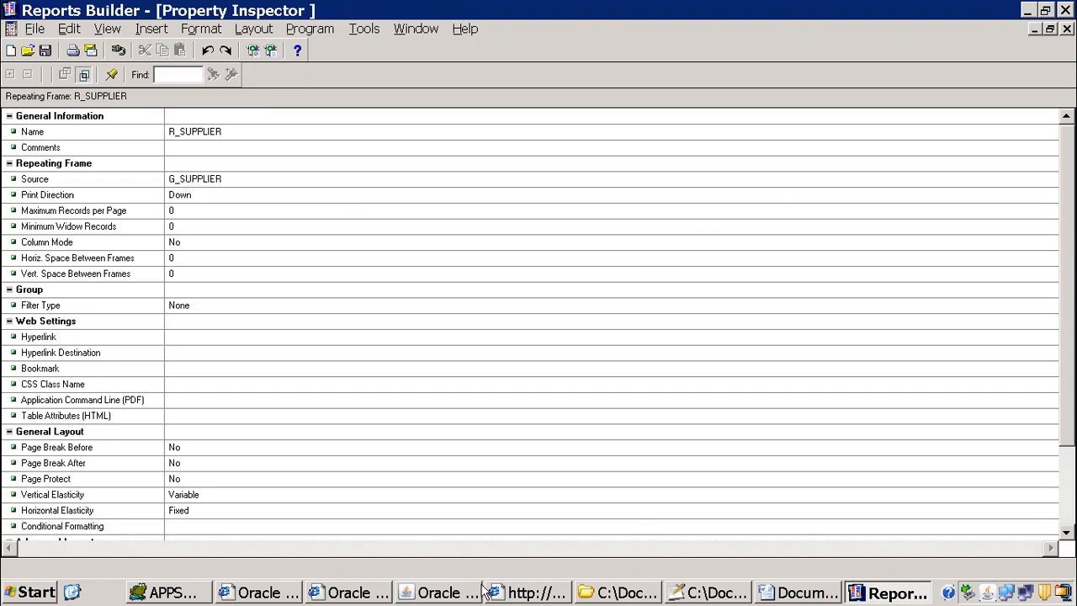
pyautogui.click(736, 597)
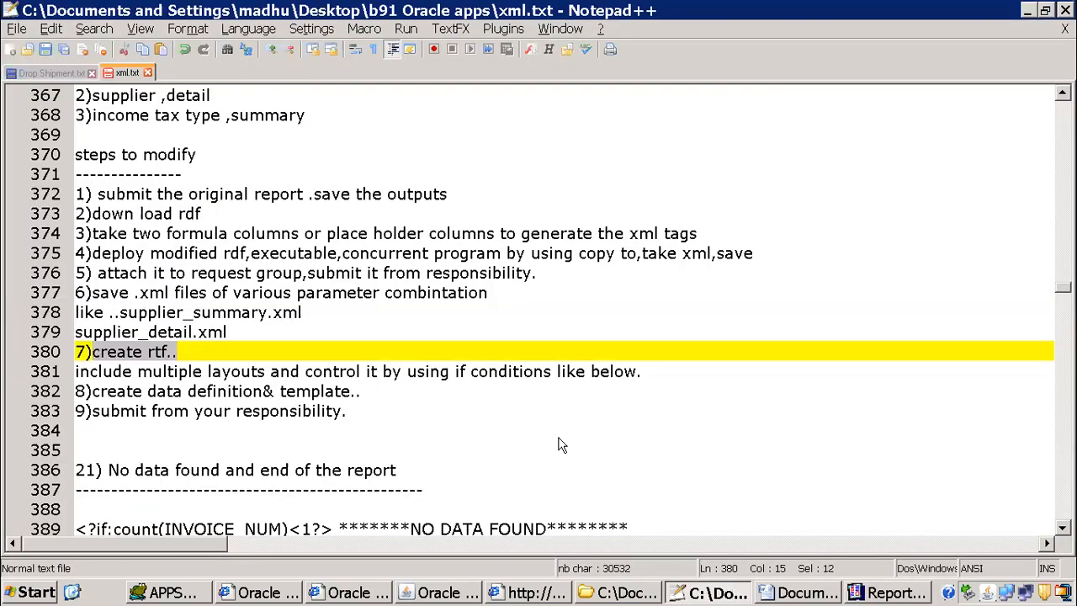
pyautogui.click(10, 49)
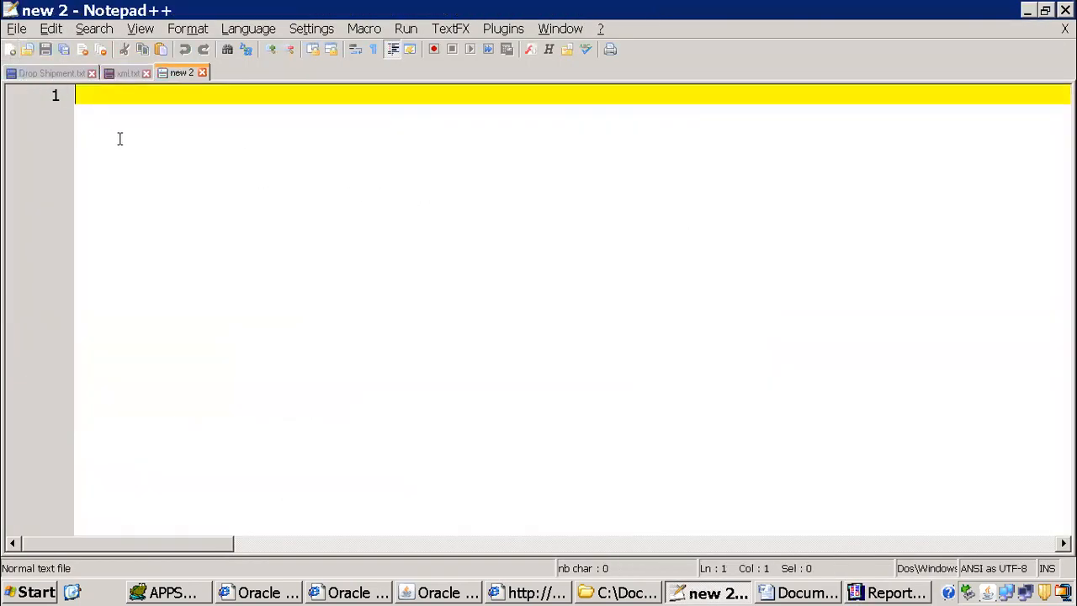
pyautogui.write('G_supplier')
pyautogui.press('Return')
pyautogui.press('Up')
pyautogui.press('Return')
pyautogui.press('Return')
pyautogui.press('Return')
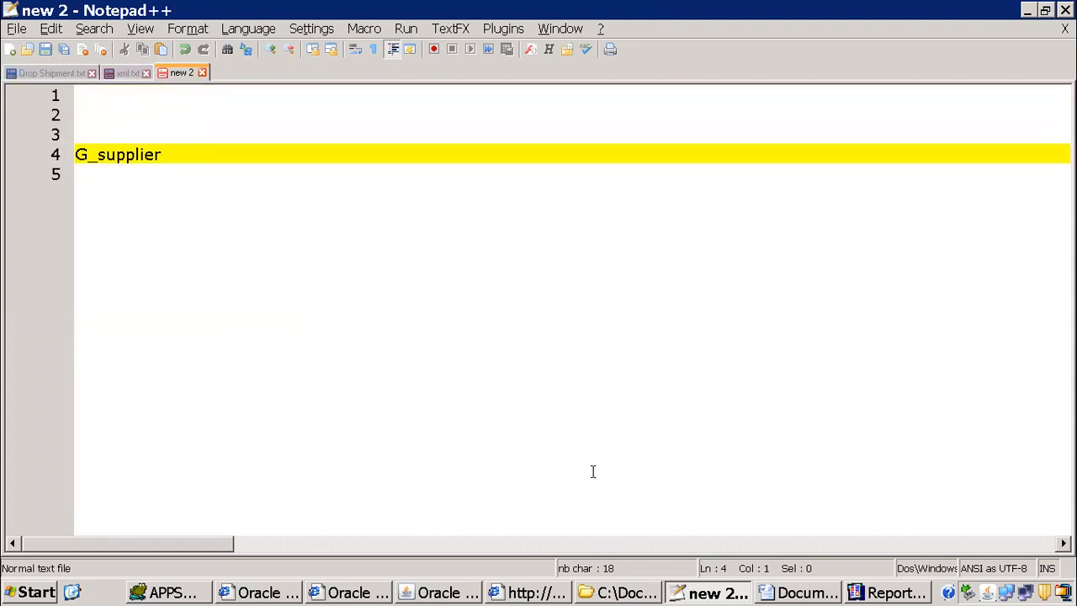
# Step: Check the Template Wizard's grouping fields in Word and inspect the supplier summary layout's outer frame in Reports Builder
pyautogui.click(761, 592)
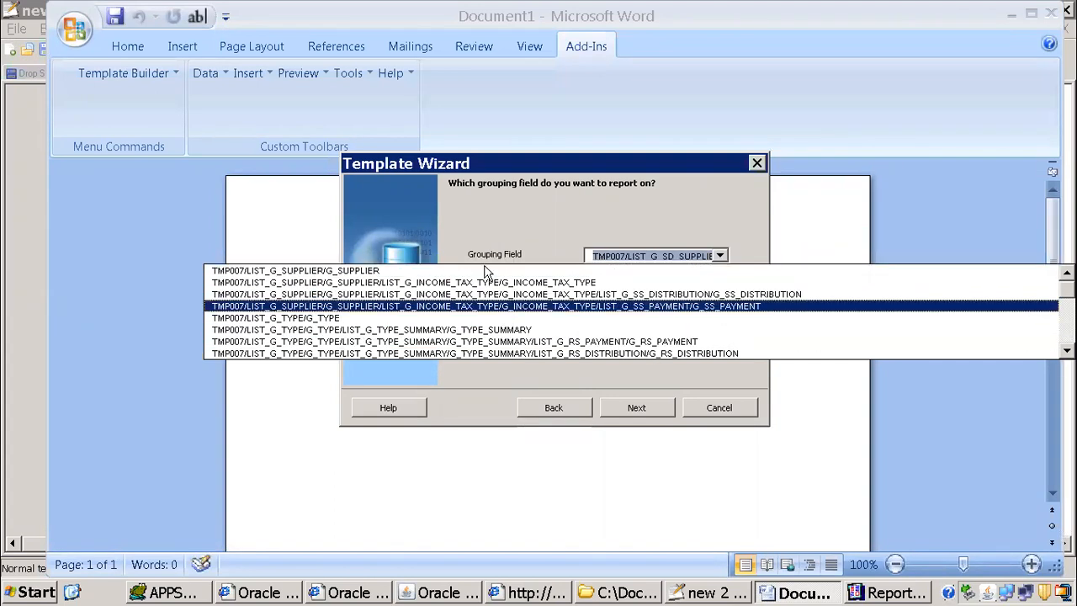
pyautogui.click(875, 592)
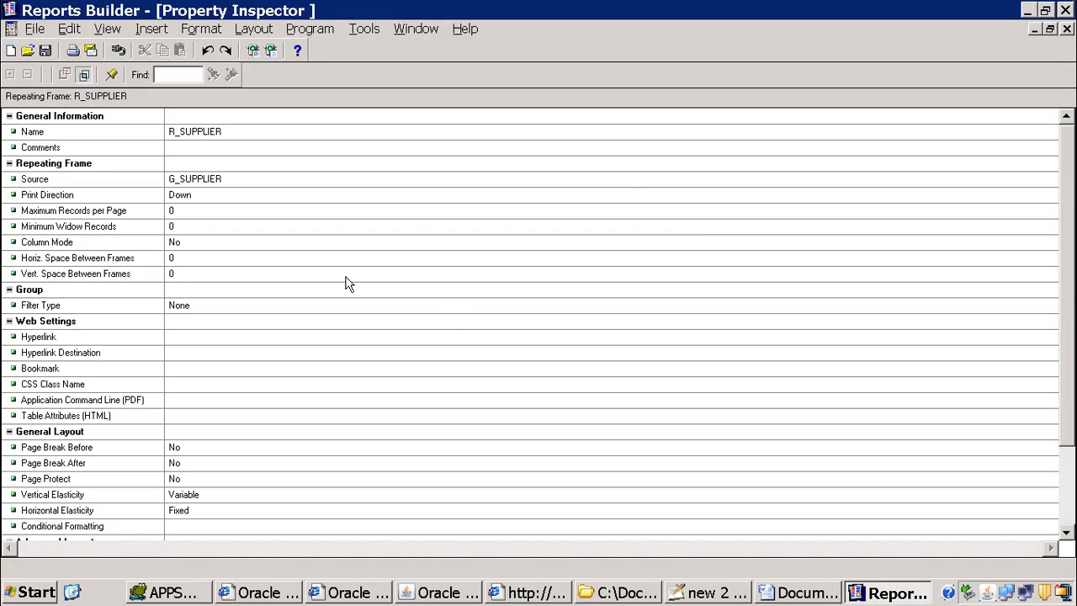
pyautogui.click(1067, 29)
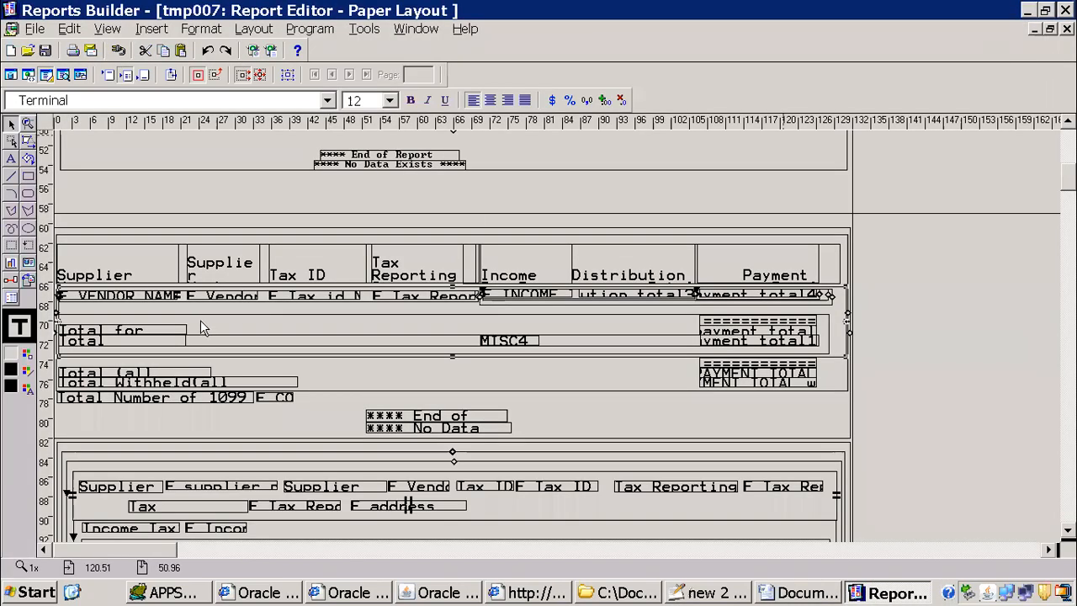
pyautogui.click(849, 228)
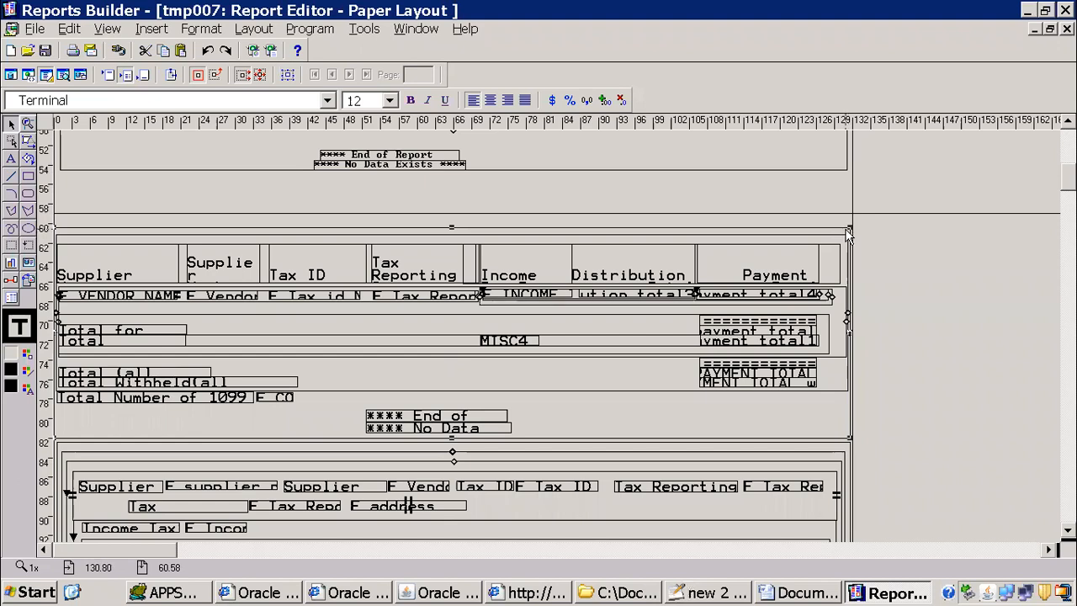
pyautogui.doubleClick(848, 230)
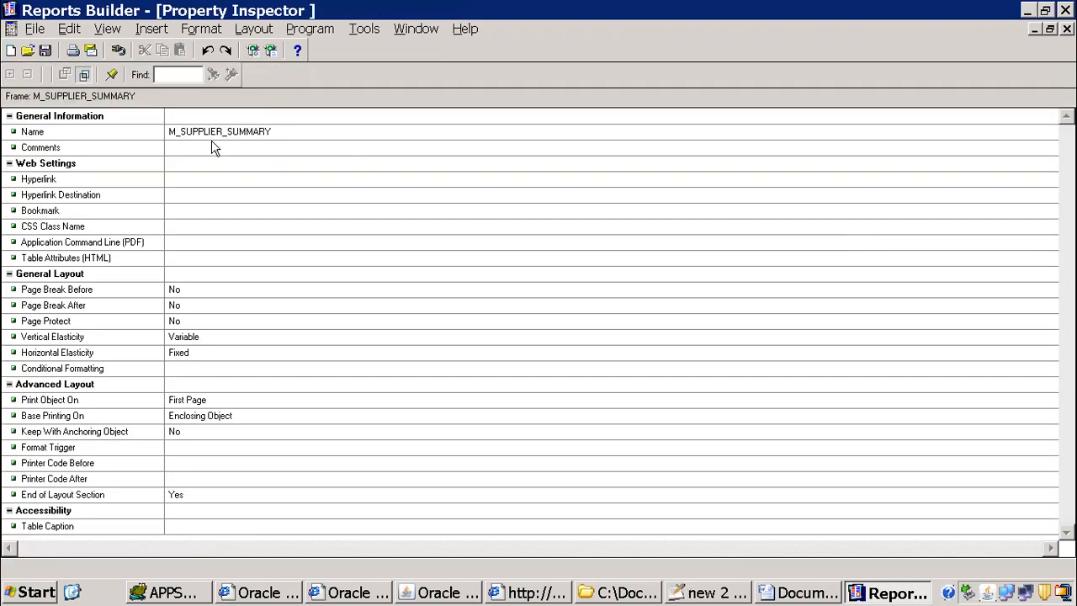
pyautogui.click(1066, 29)
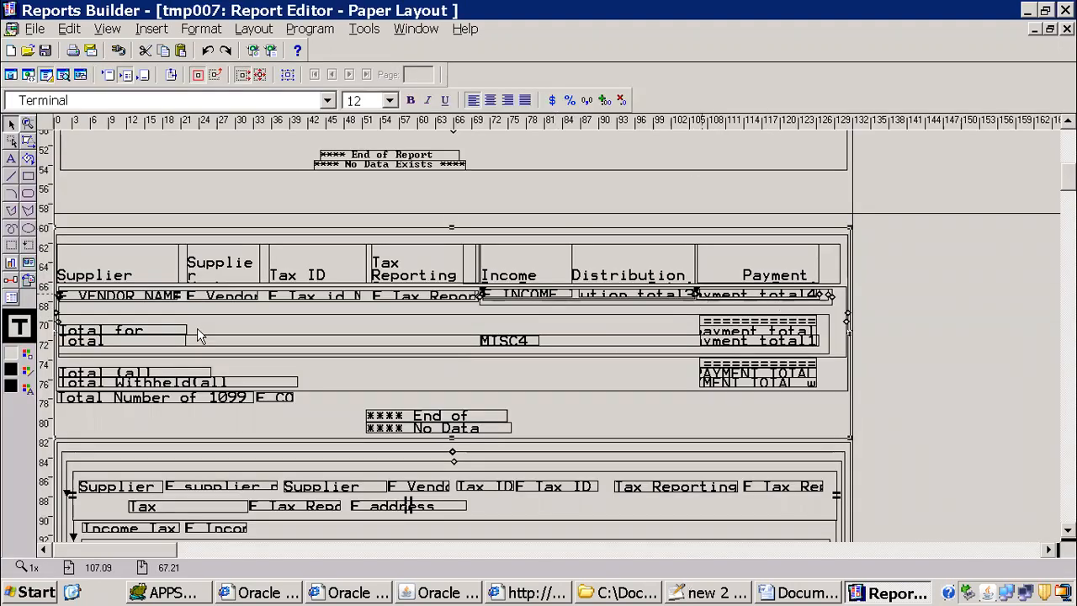
# Step: Select the parent frame of the payment total field in the supplier summary row and inspect its source group
pyautogui.click(783, 294)
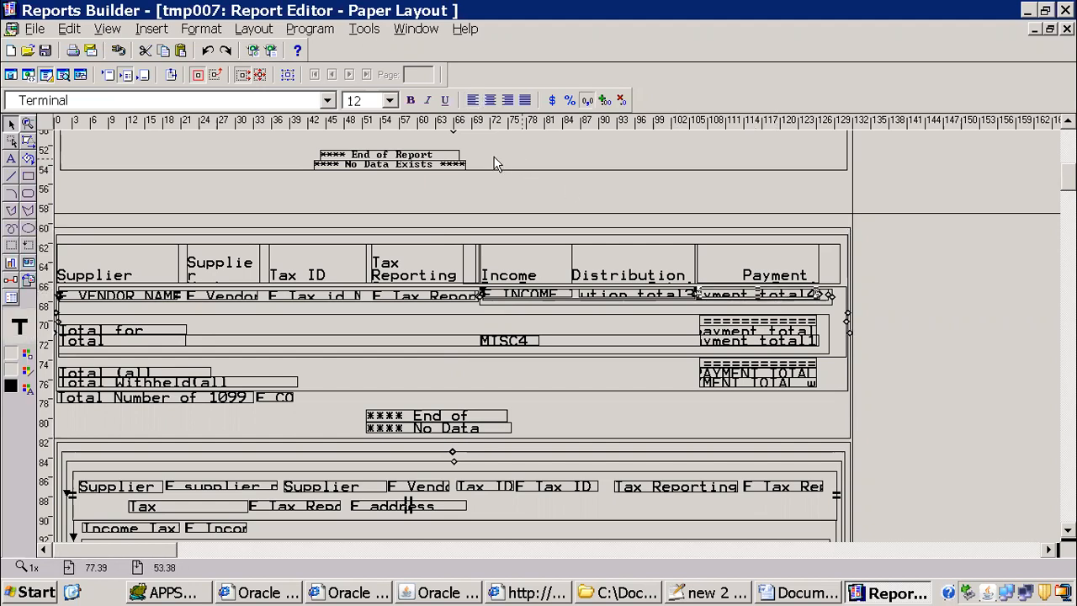
pyautogui.click(286, 75)
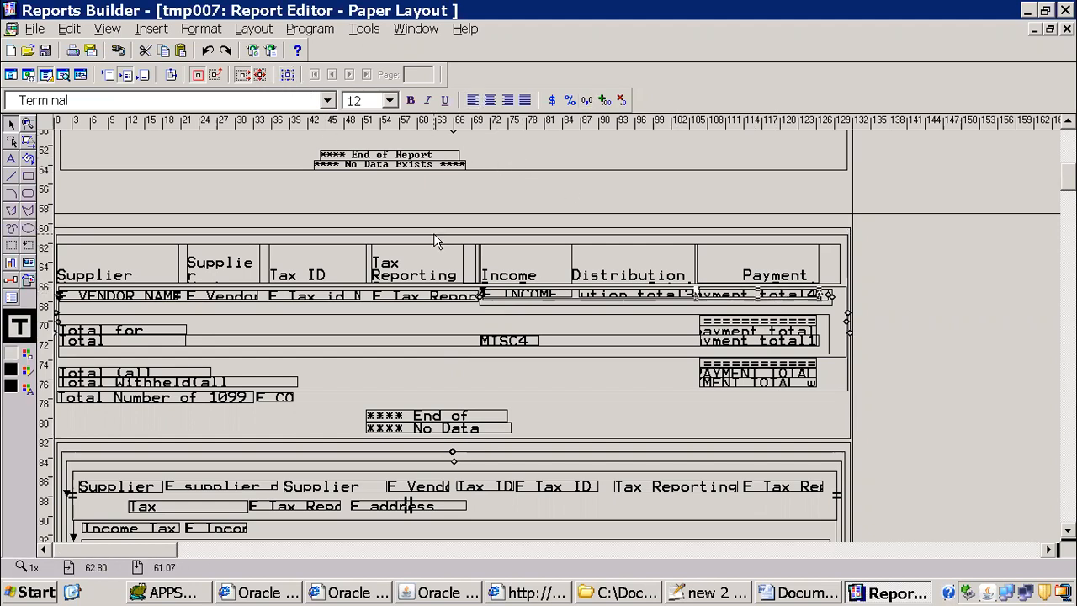
pyautogui.doubleClick(433, 233)
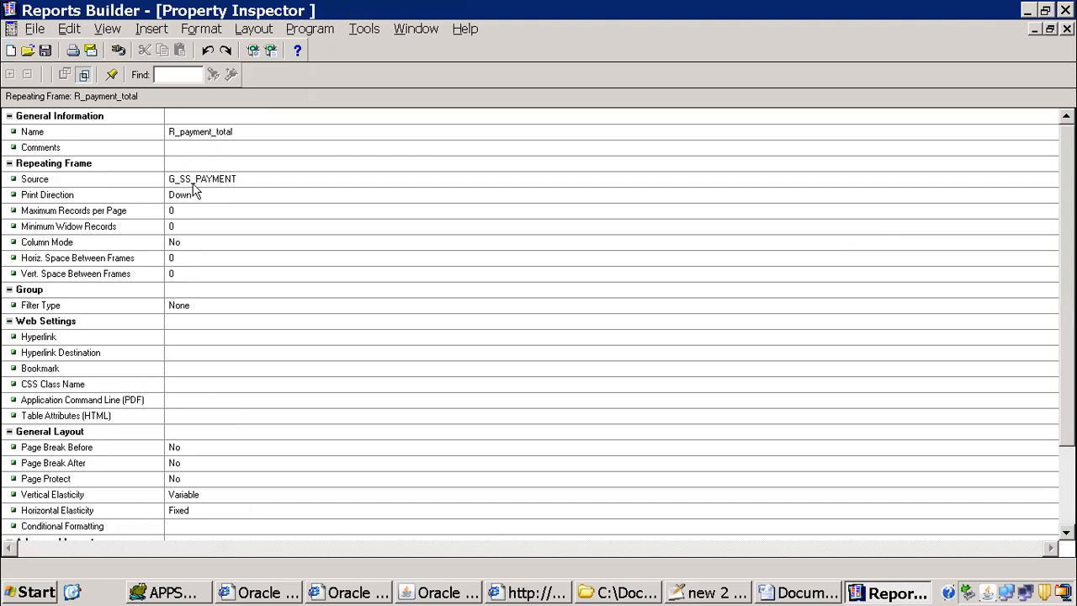
# Step: Add the note "G_SS_PAYMENT-- Payment Total" above G_supplier in Notepad++ and append "--" to the G_supplier line
pyautogui.hotkey('alt', 'Tab')
pyautogui.hotkey('alt', 'Tab')
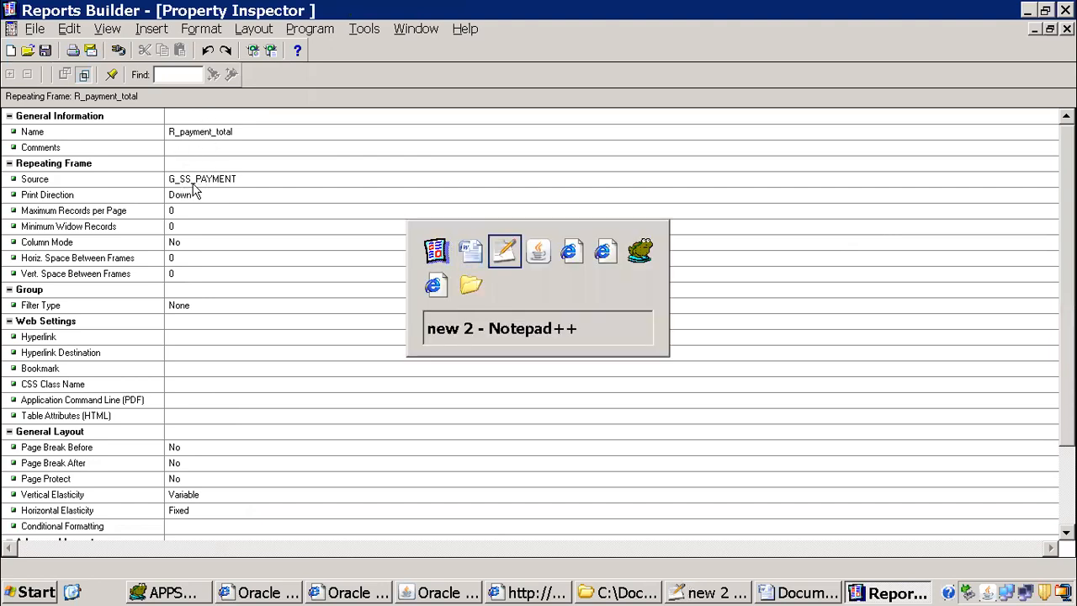
pyautogui.click(104, 132)
pyautogui.write('G_SS_PAYMENT')
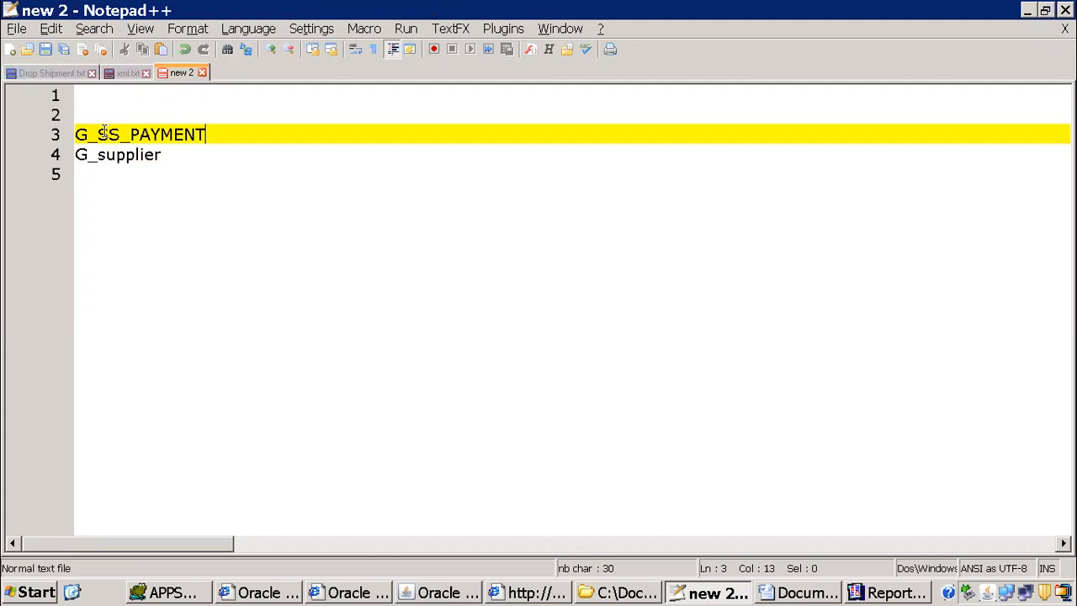
pyautogui.write('-- Payment Total')
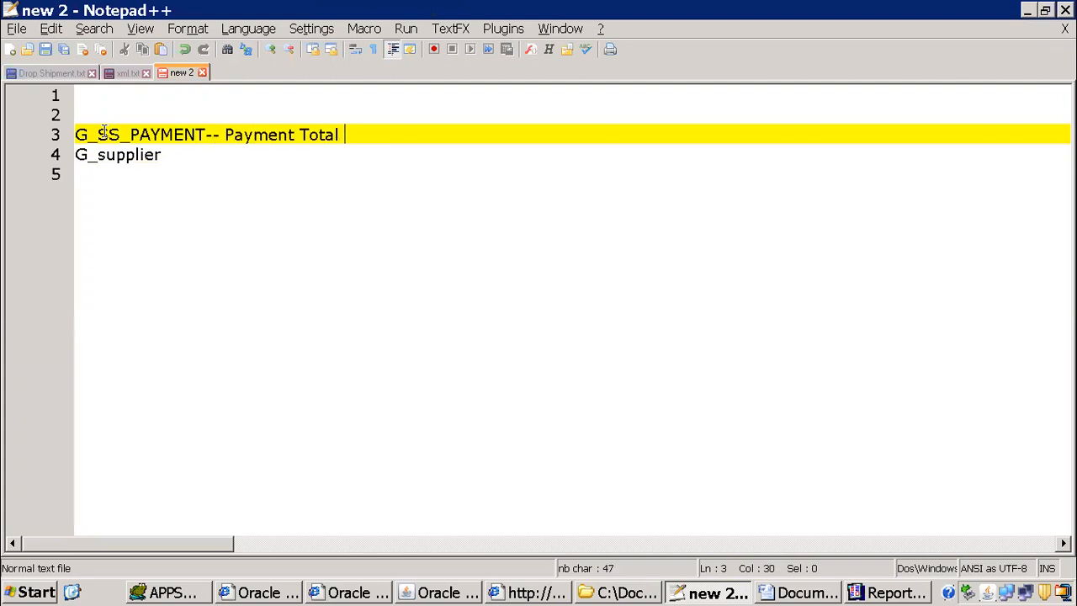
pyautogui.press('Down')
pyautogui.write('-')
# Step: Return to Reports Builder and inspect the properties of the vendor number field in the supplier summary row
pyautogui.hotkey('alt', 'Tab')
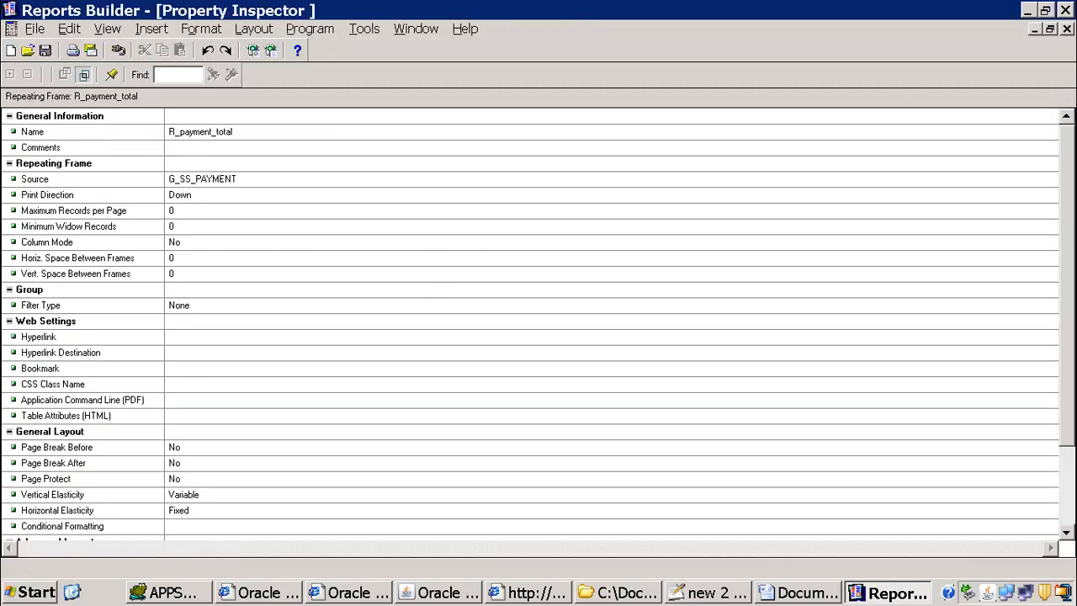
pyautogui.click(1067, 29)
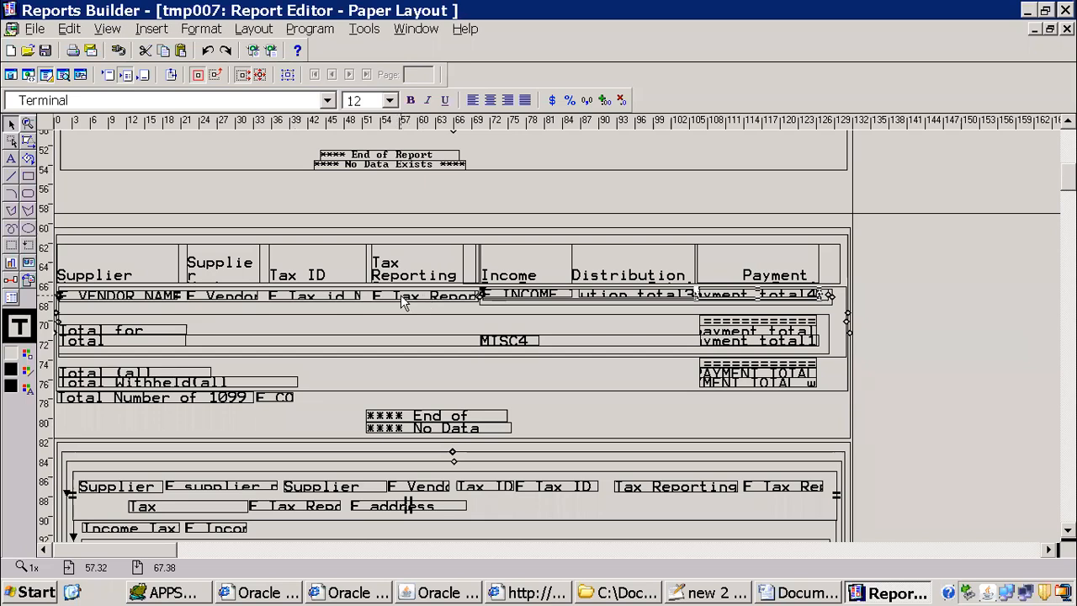
pyautogui.click(228, 300)
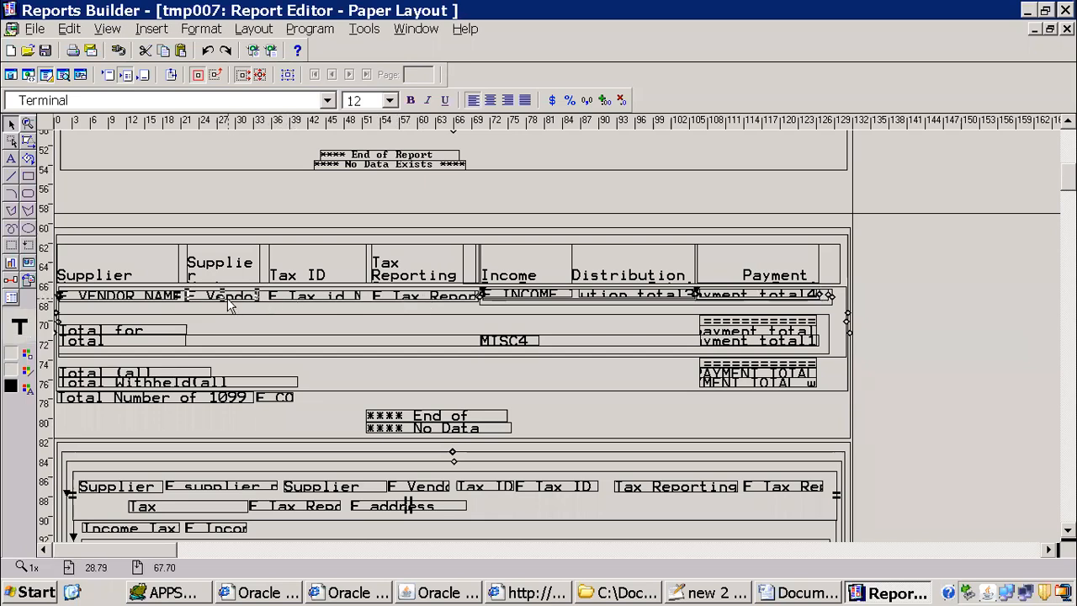
pyautogui.doubleClick(228, 300)
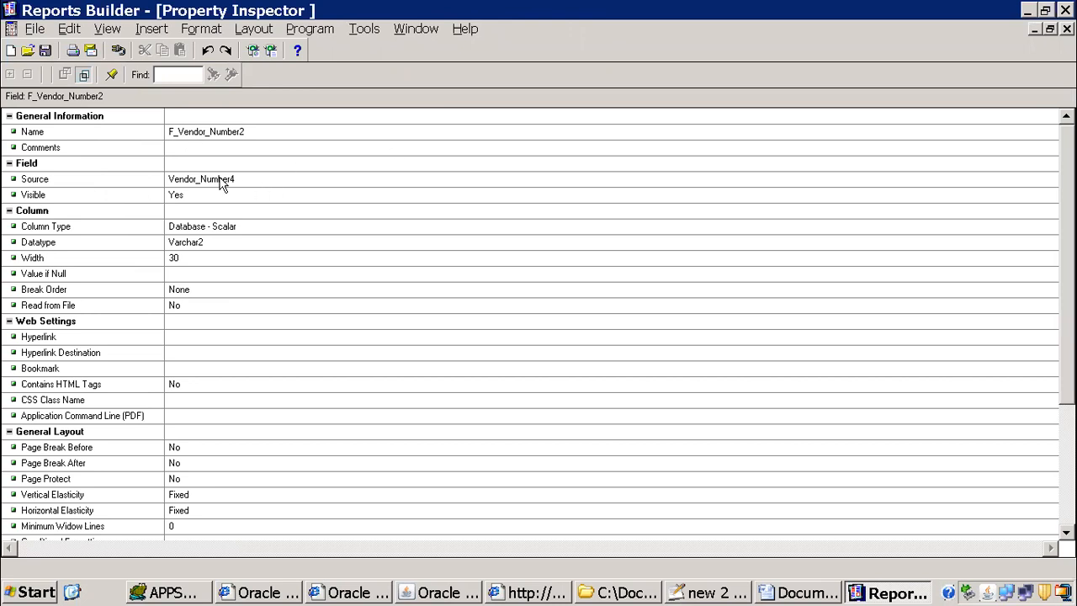
pyautogui.click(1067, 29)
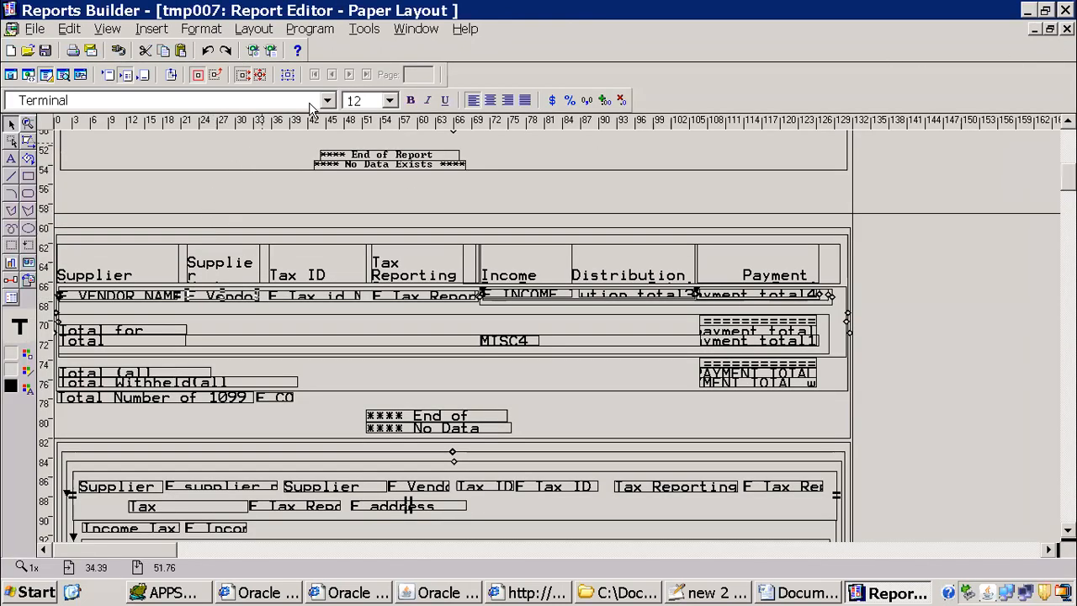
# Step: Inspect the properties of the parent frames enclosing the vendor number field, up to the supplier repeating frame
pyautogui.doubleClick(324, 173)
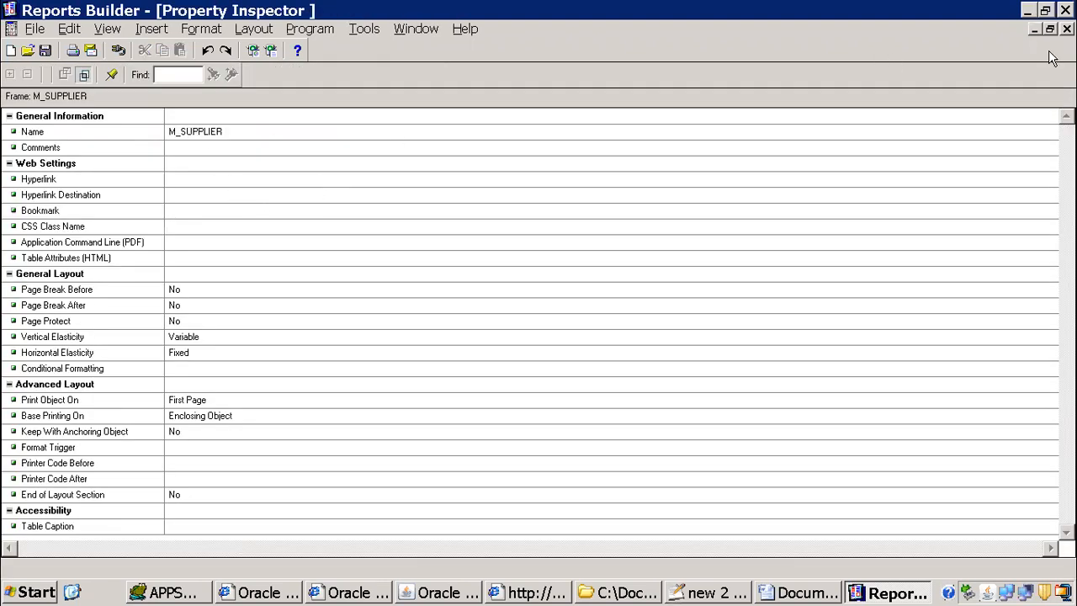
pyautogui.click(1067, 29)
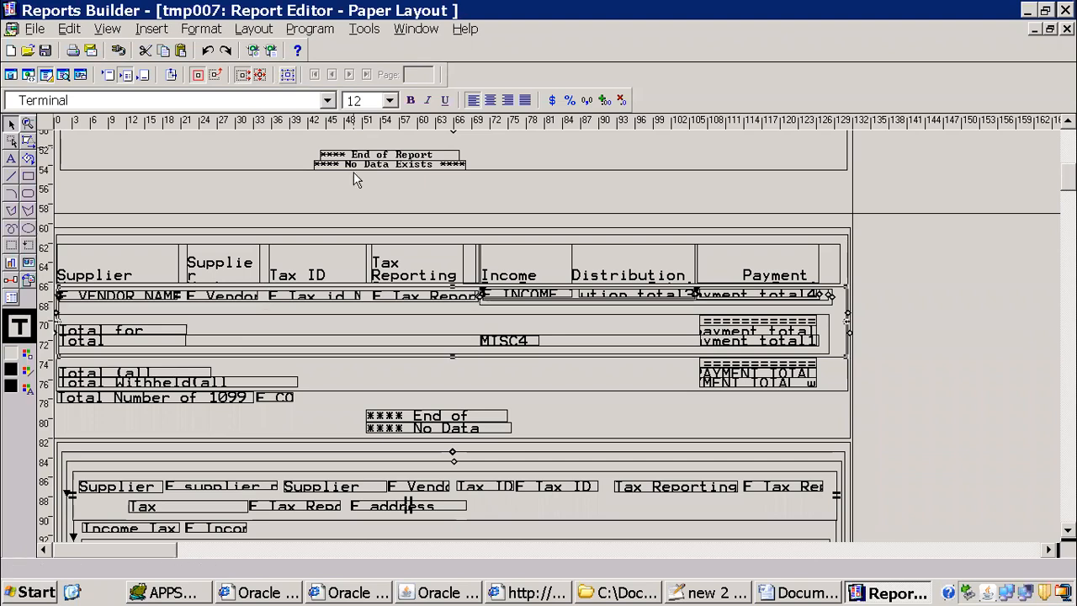
pyautogui.press('F4')
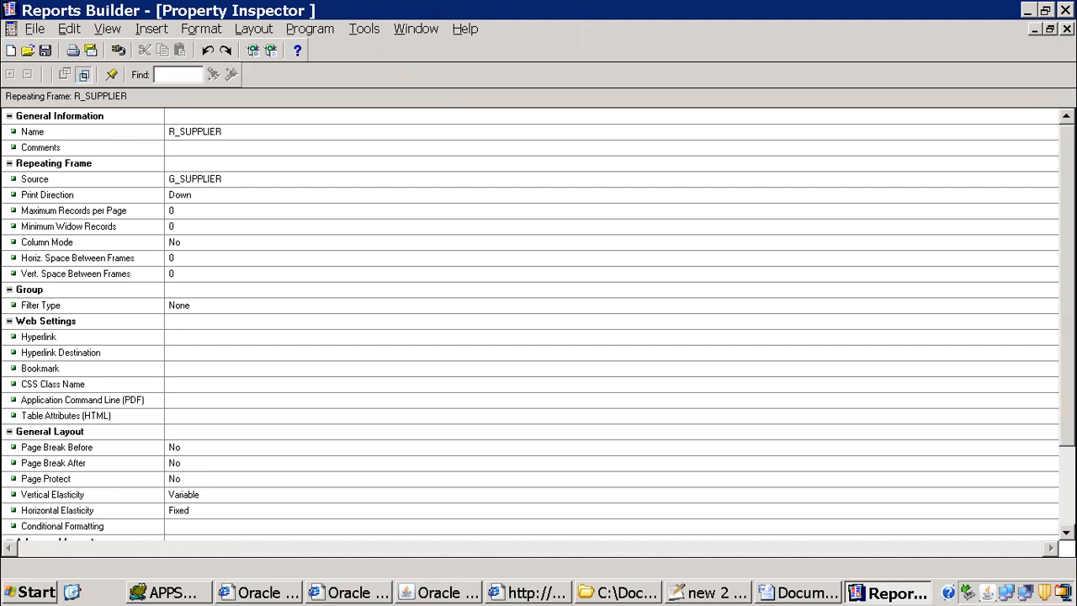
pyautogui.click(1066, 28)
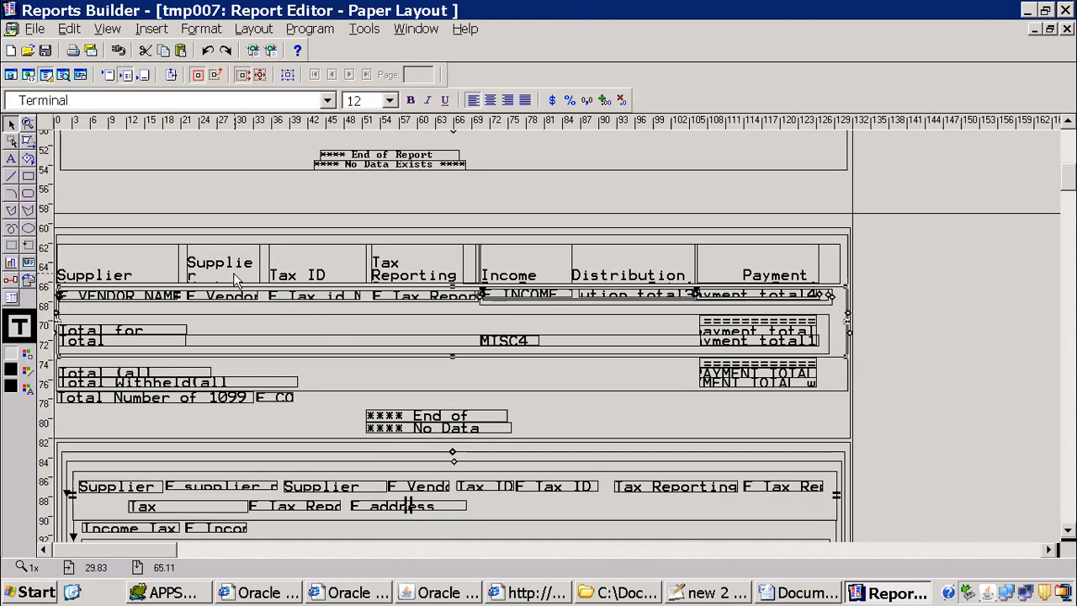
# Step: Copy the "Supplier Number" column heading into the Notepad++ notes and place it two lines below "G_supplier--"
pyautogui.click(233, 272)
pyautogui.click(233, 273)
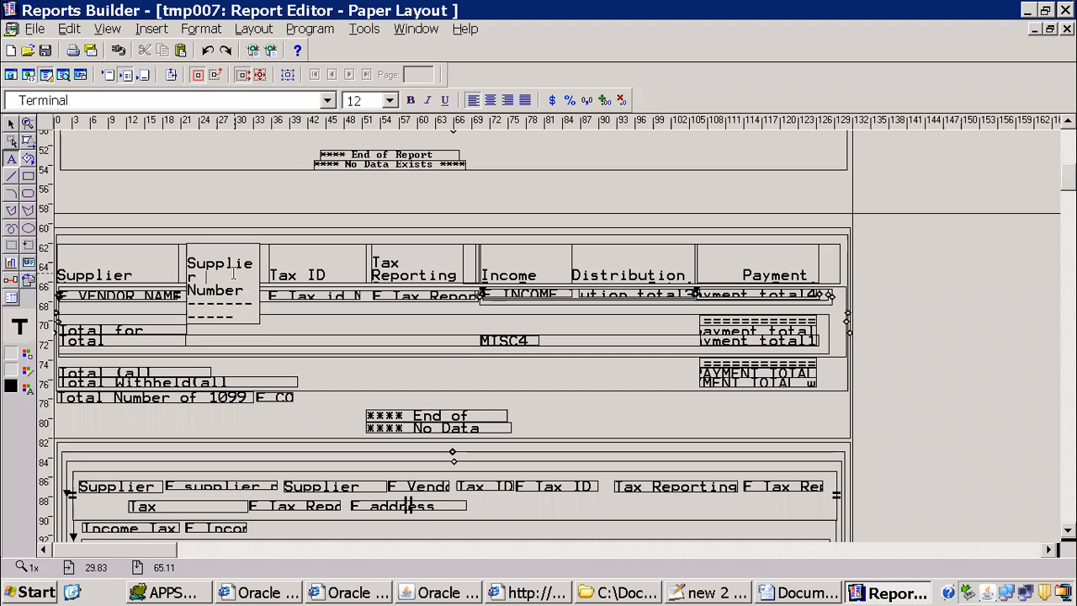
pyautogui.keyDown('shift'); pyautogui.click(187, 260); pyautogui.keyUp('shift')
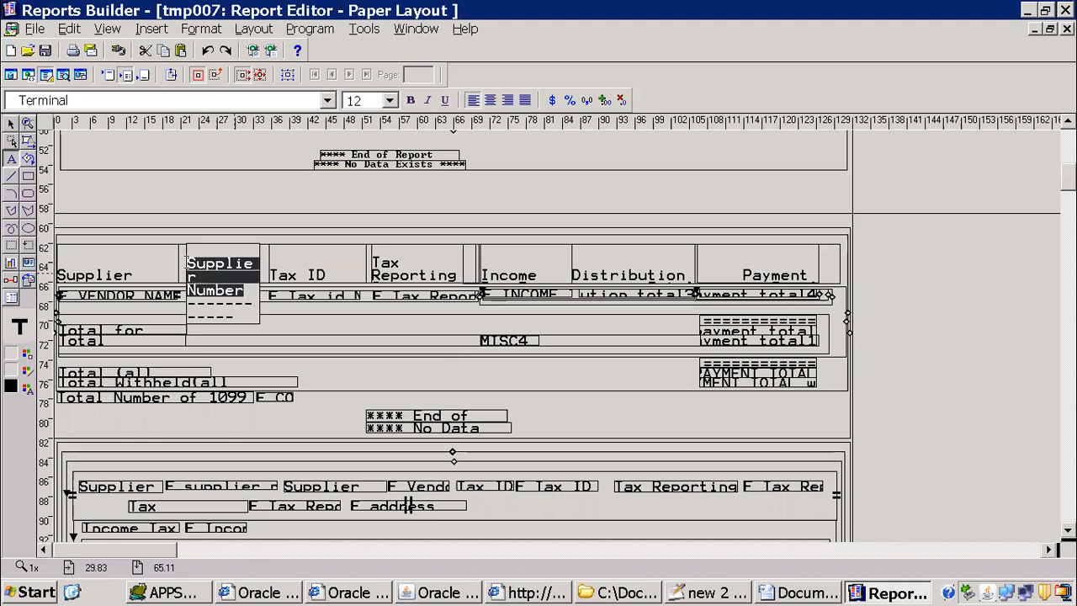
pyautogui.hotkey('ctrl', 'c')
pyautogui.hotkey('alt', 'Tab')
pyautogui.hotkey('ctrl', 'v')
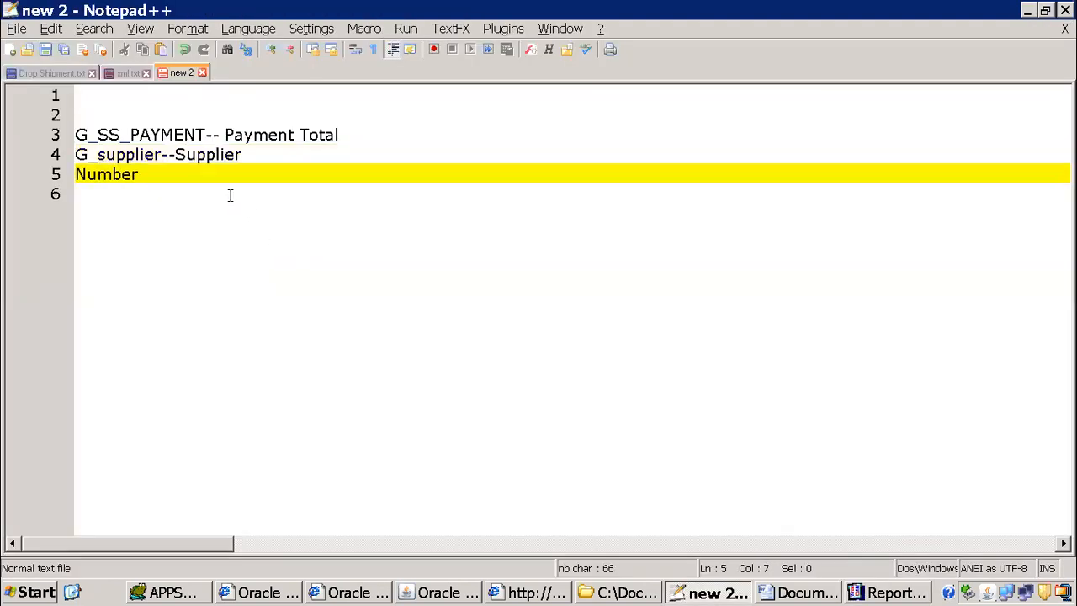
pyautogui.click(174, 155)
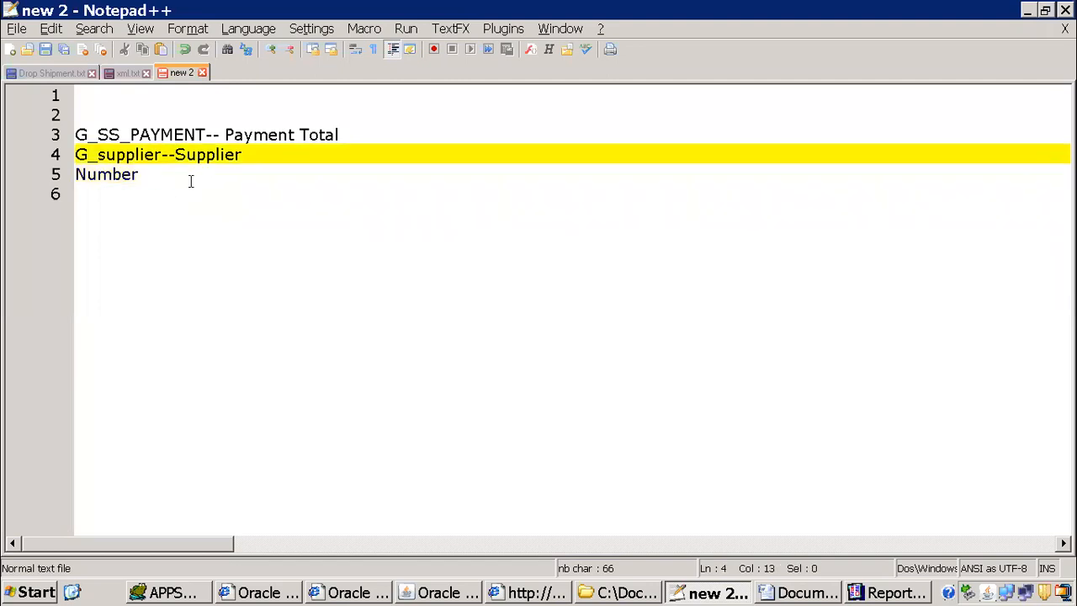
pyautogui.press('Return')
pyautogui.press('Return')
pyautogui.click(173, 191)
# Step: Copy the "Supplier Name" column heading from the Reports Builder layout into the Notepad++ notes on the line below "G_supplier--"
pyautogui.hotkey('alt', 'Tab')
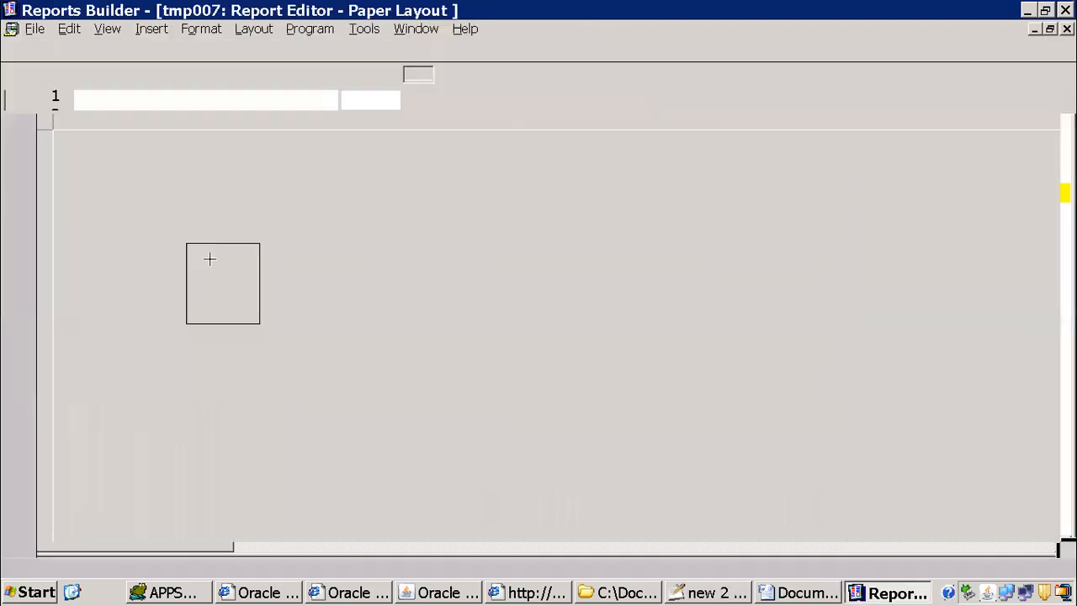
pyautogui.click(149, 294)
pyautogui.click(132, 270)
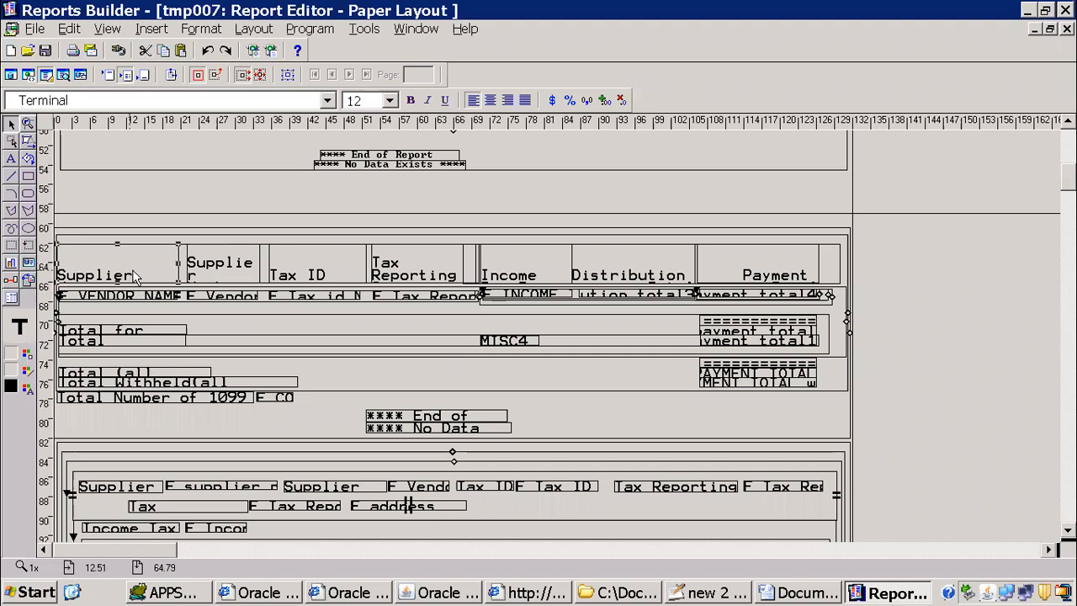
pyautogui.click(135, 271)
pyautogui.moveTo(119, 294); pyautogui.dragTo(40, 275)
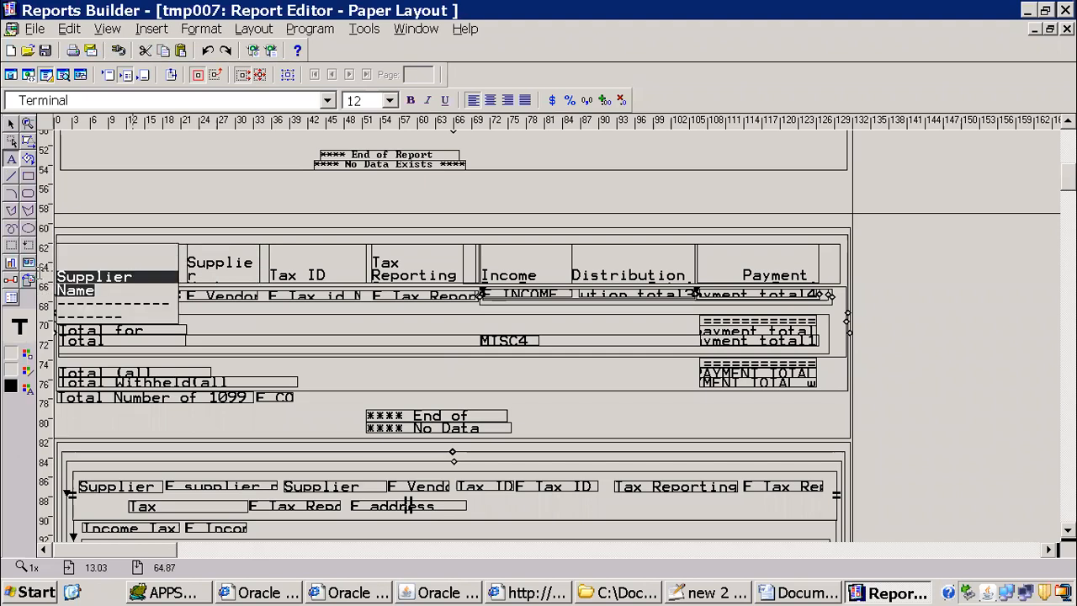
pyautogui.hotkey('alt', 'Tab')
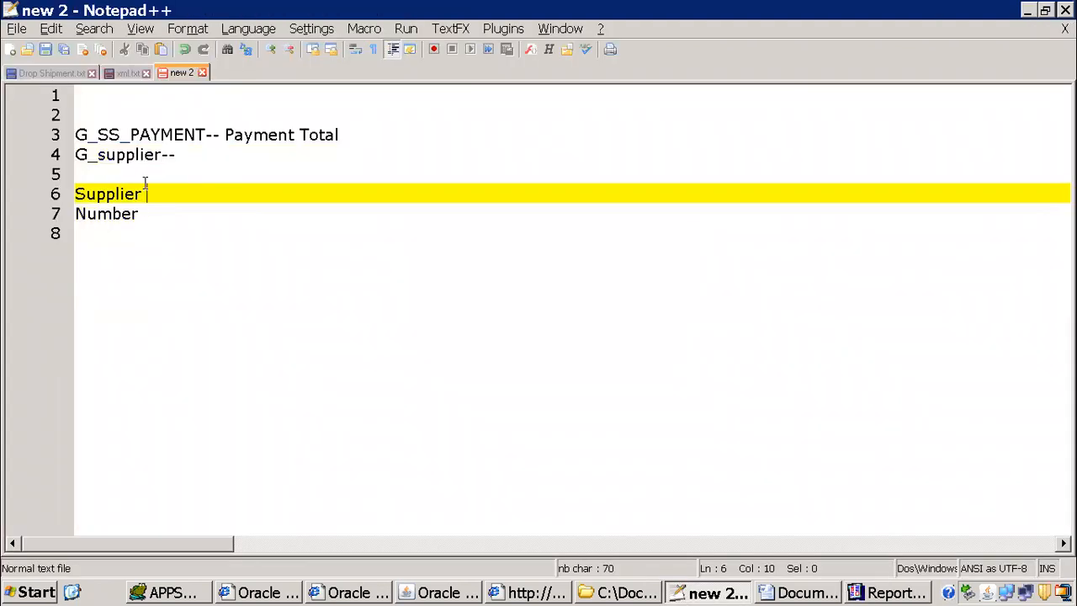
pyautogui.click(100, 176)
pyautogui.write('vb')
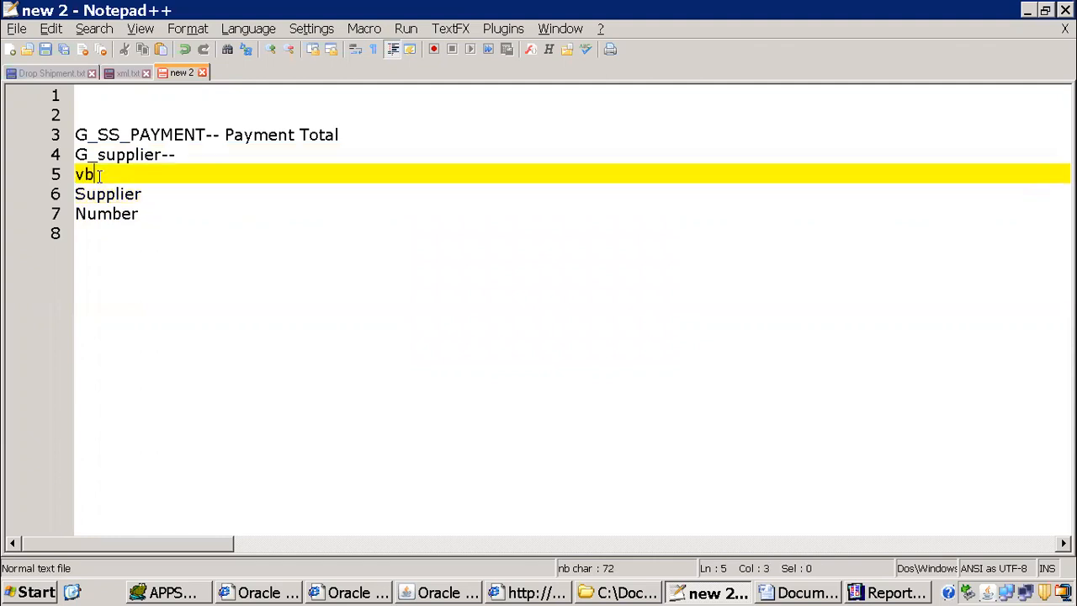
pyautogui.hotkey('ctrl', 'v')
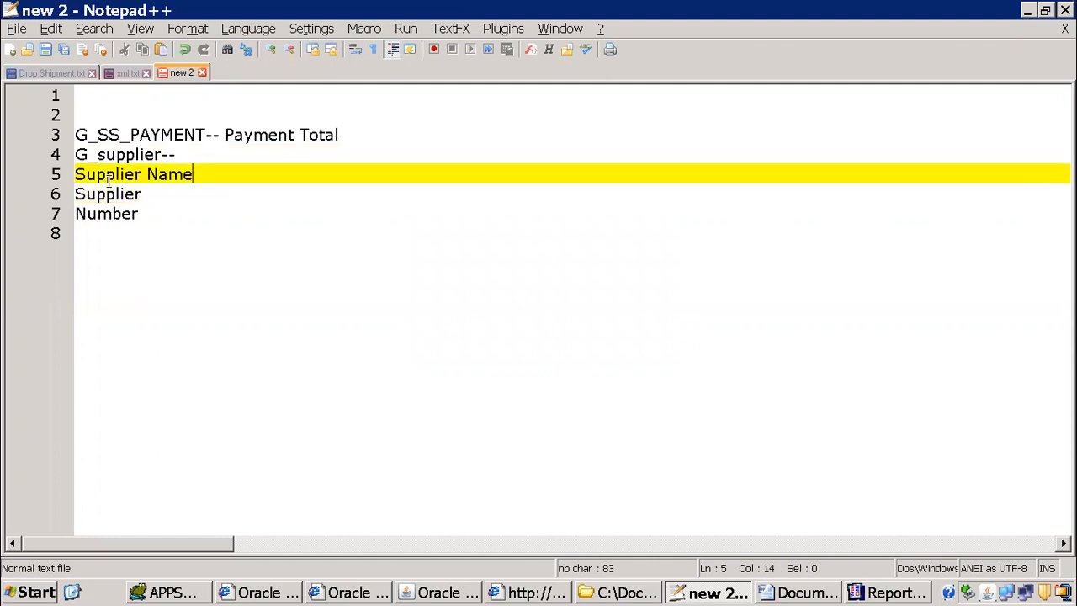
# Step: Join "Number" onto the "Supplier" line and indent the Supplier Name and Supplier Number lines beneath "G_supplier--"
pyautogui.click(77, 212)
pyautogui.press('BackSpace')
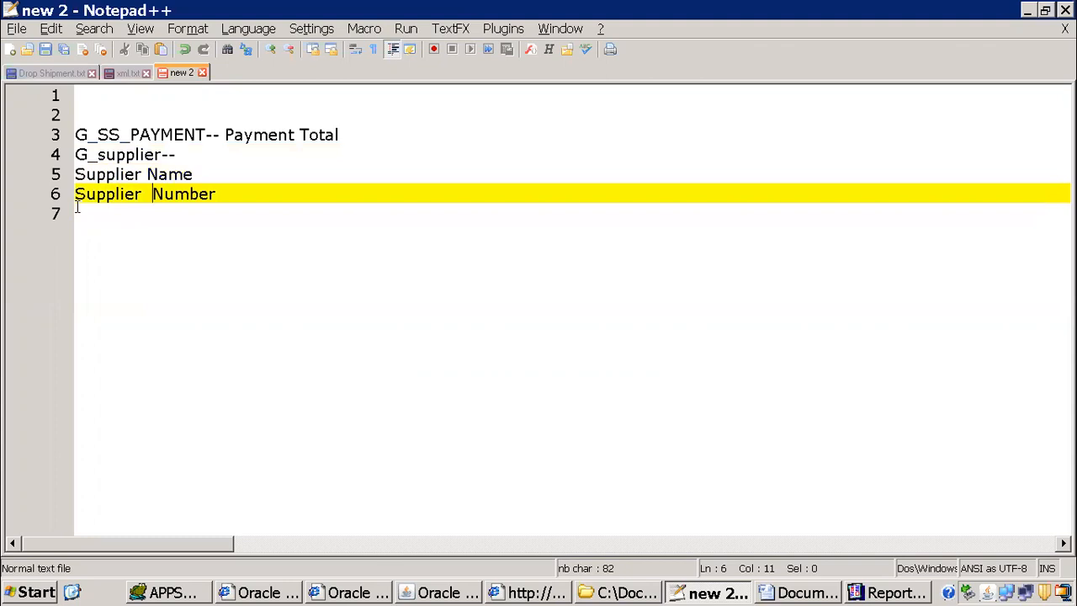
pyautogui.click(74, 175)
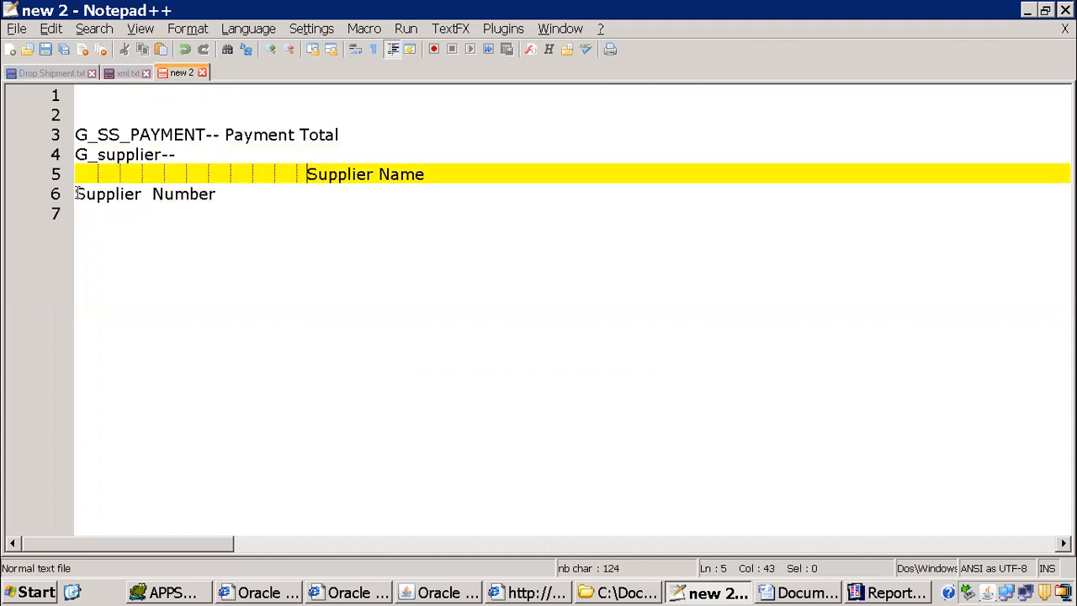
pyautogui.click(82, 201)
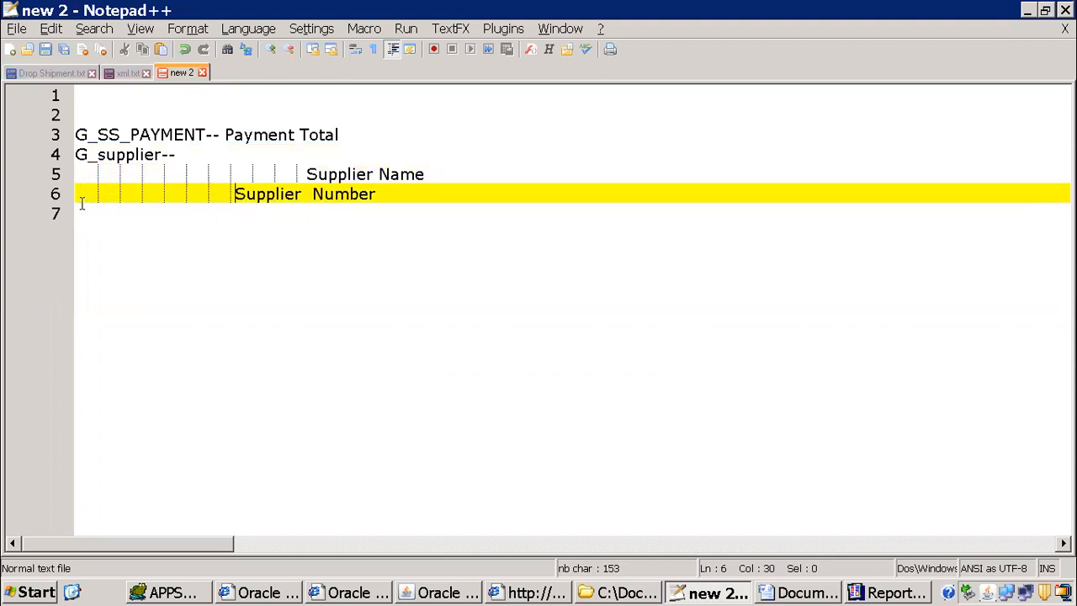
# Step: Return to Reports Builder and inspect the properties of the repeating frame enclosing the tax reporting site field in the supplier summary row
pyautogui.click(891, 592)
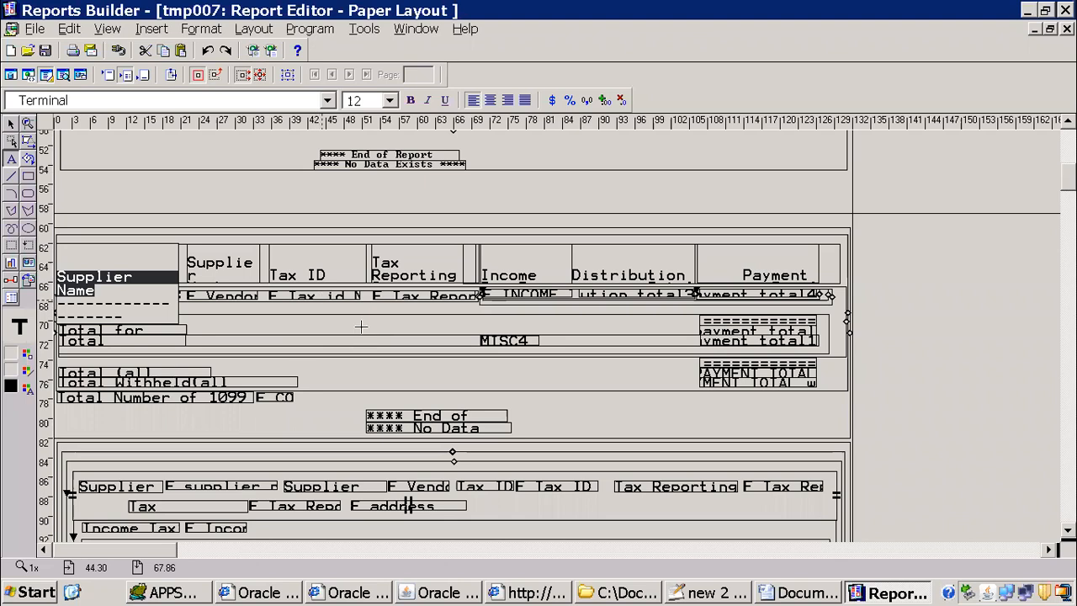
pyautogui.click(405, 328)
pyautogui.click(412, 302)
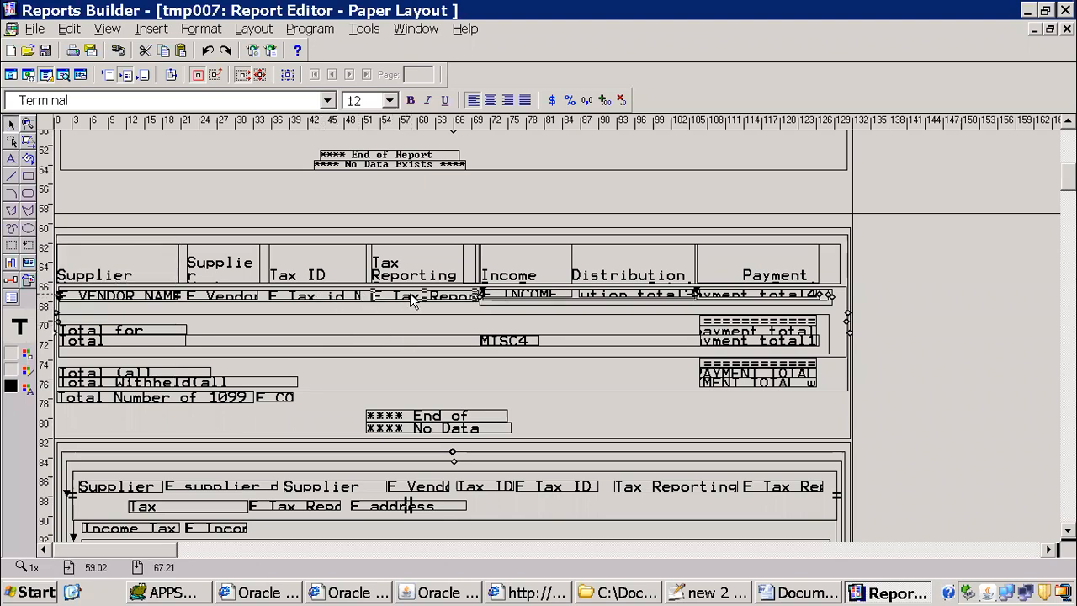
pyautogui.click(288, 75)
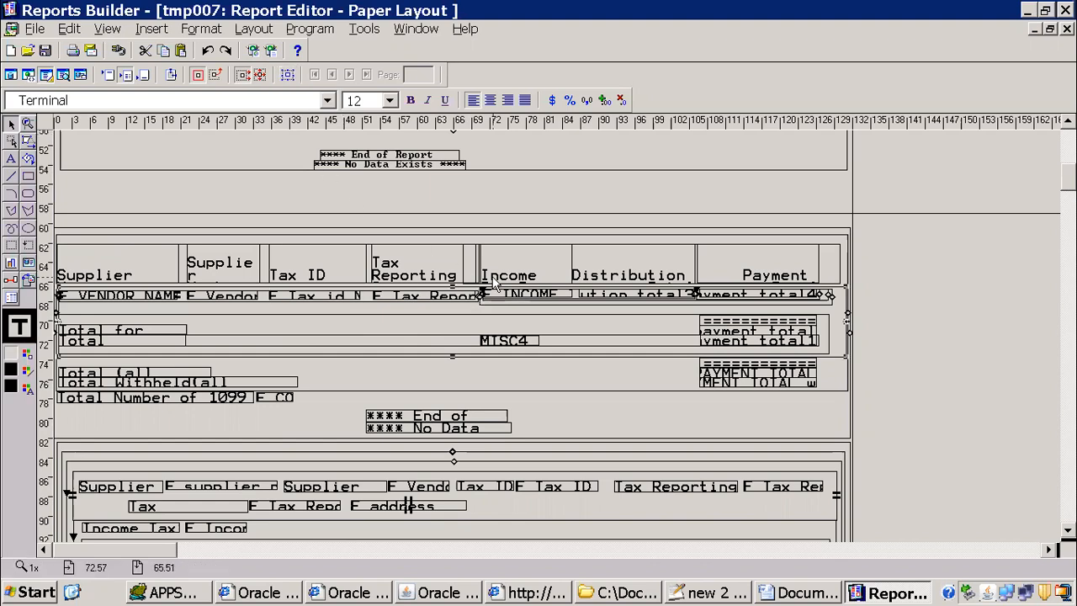
pyautogui.doubleClick(495, 286)
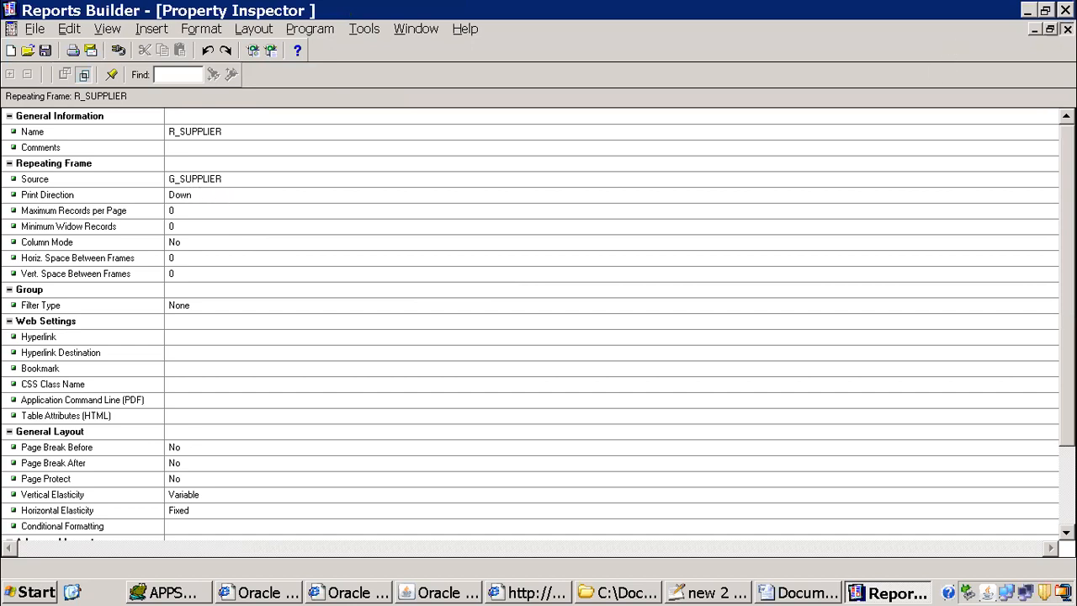
pyautogui.click(1067, 29)
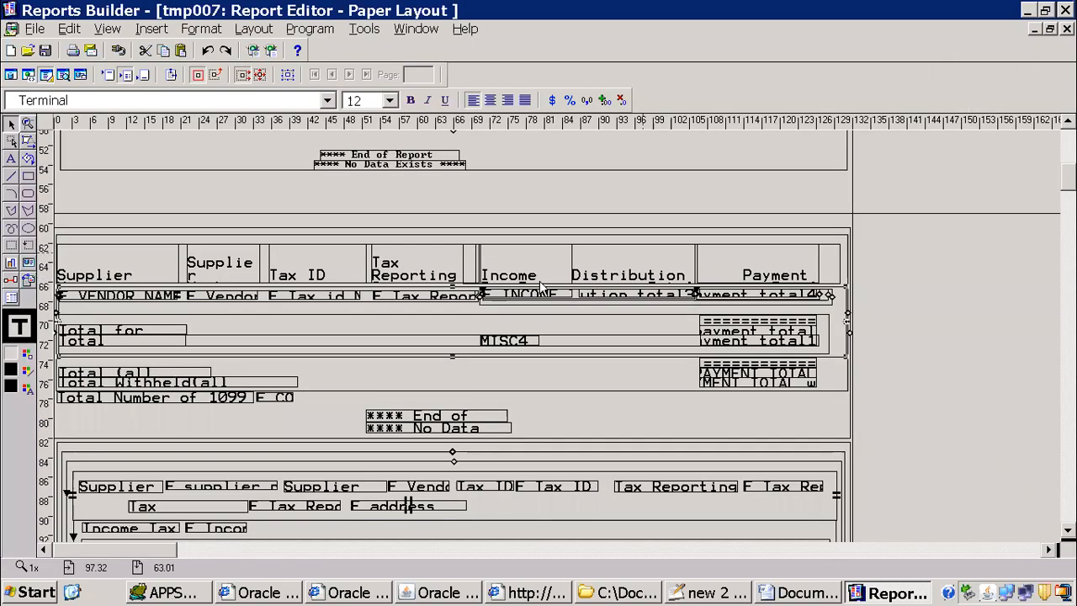
# Step: Copy the "Tax Reporting Site" column heading into the Notepad++ notes as a single indented line below Supplier Number
pyautogui.doubleClick(449, 273)
pyautogui.moveTo(430, 288); pyautogui.dragTo(355, 258)
pyautogui.hotkey('ctrl', 'c')
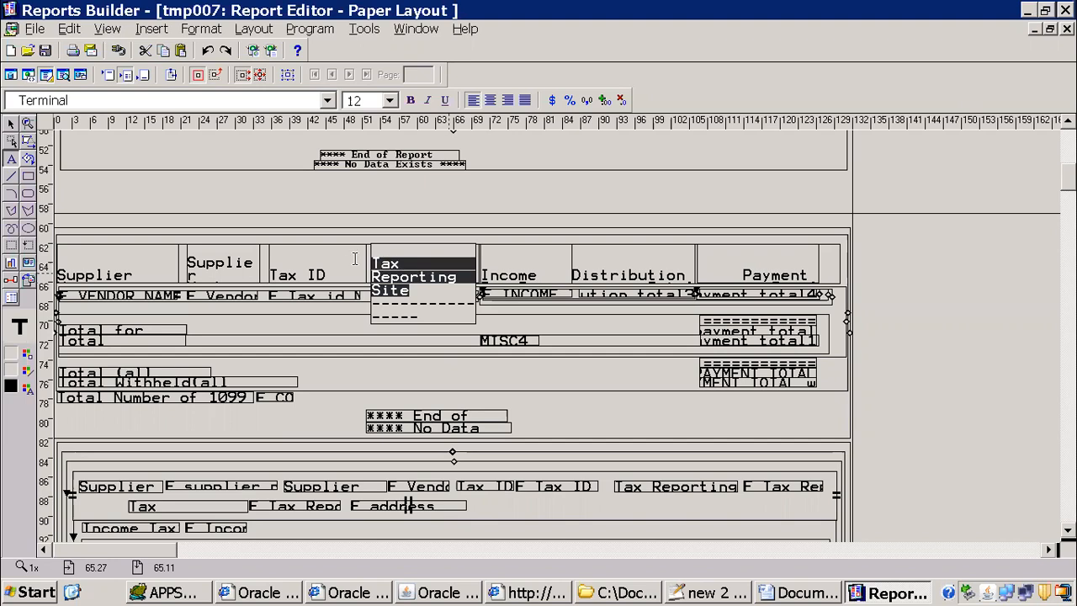
pyautogui.hotkey('alt', 'Tab')
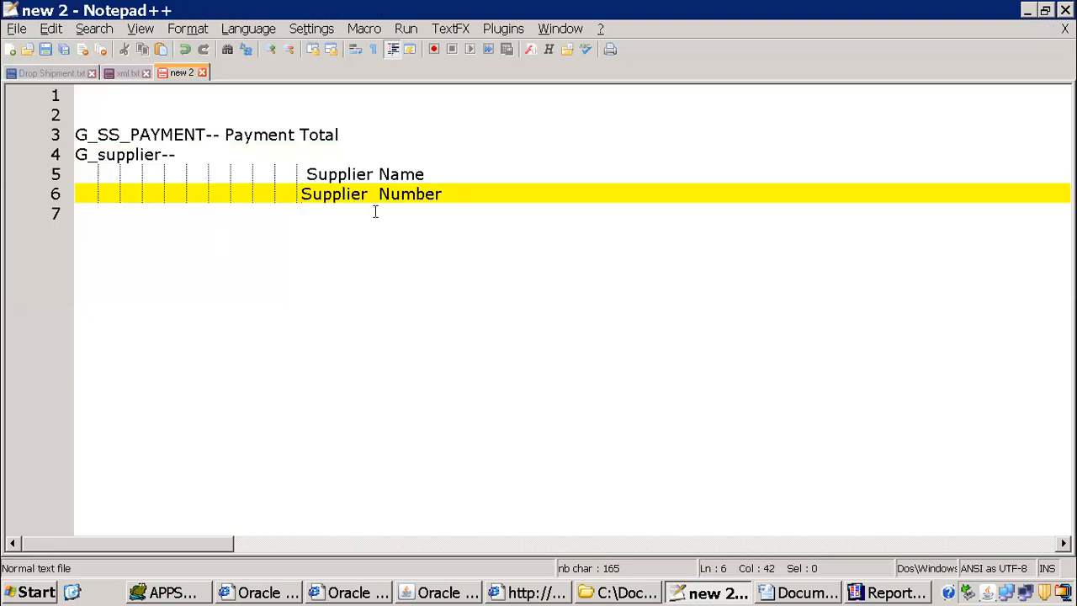
pyautogui.press('Return')
pyautogui.write('vb')
pyautogui.press('BackSpace')
pyautogui.press('BackSpace')
pyautogui.hotkey('ctrl', 'v')
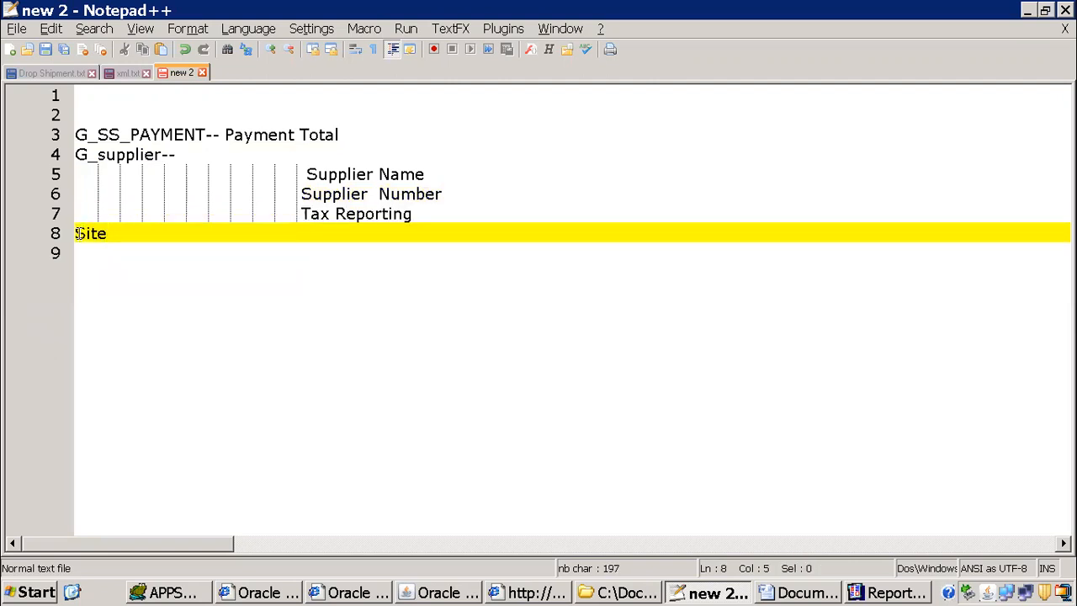
pyautogui.press('BackSpace')
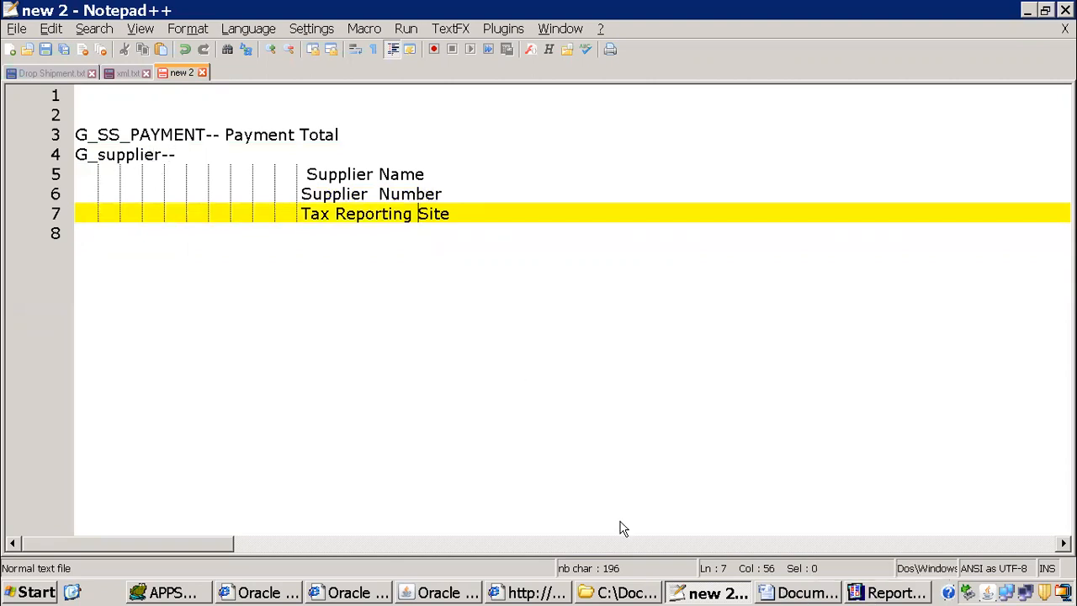
# Step: Check the grouping field choices in Word's Template Wizard, and locate Q_SUPPLIER_SUMMARY in the Reports Builder data model
pyautogui.click(778, 593)
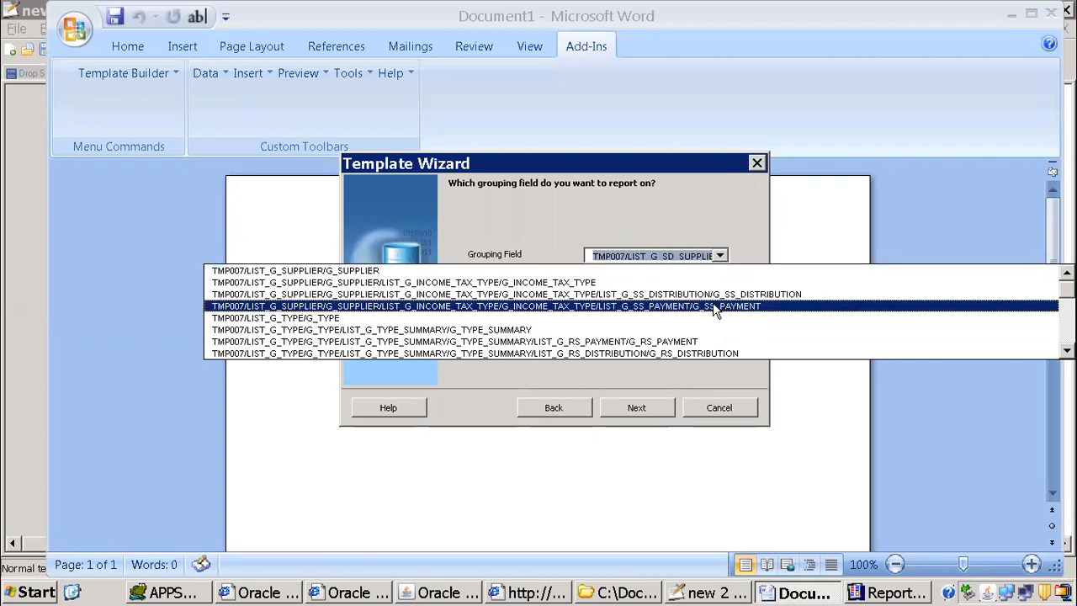
pyautogui.click(897, 592)
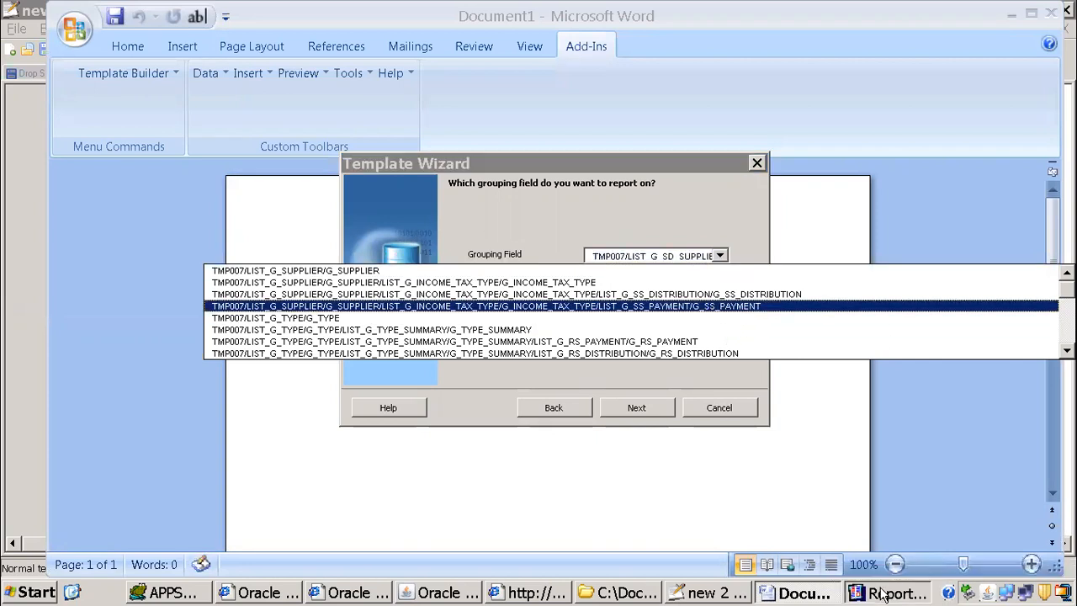
pyautogui.click(11, 74)
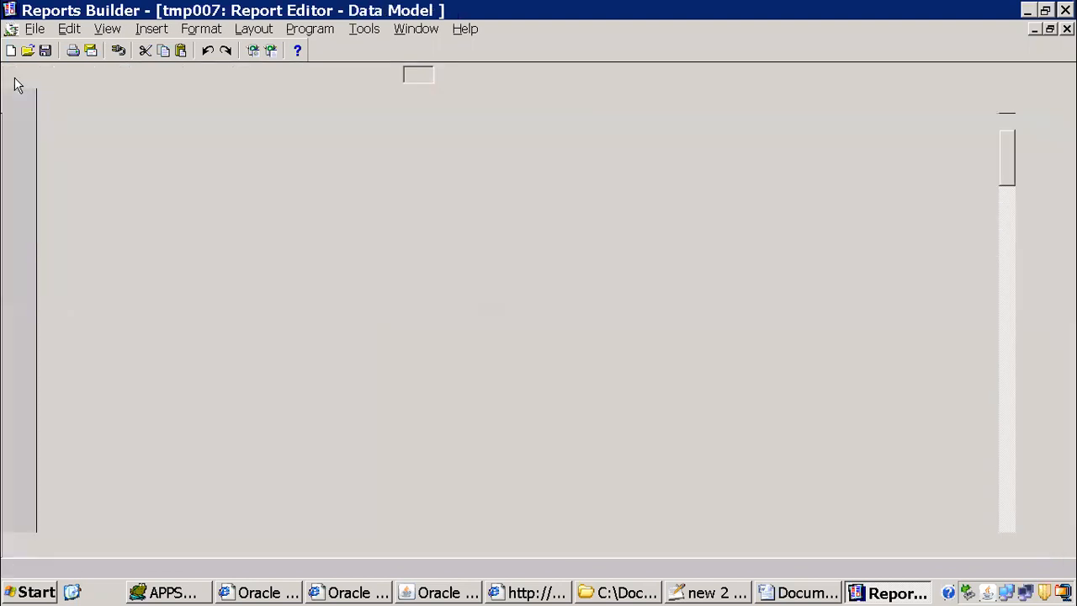
pyautogui.scroll(-10, 972, 124)
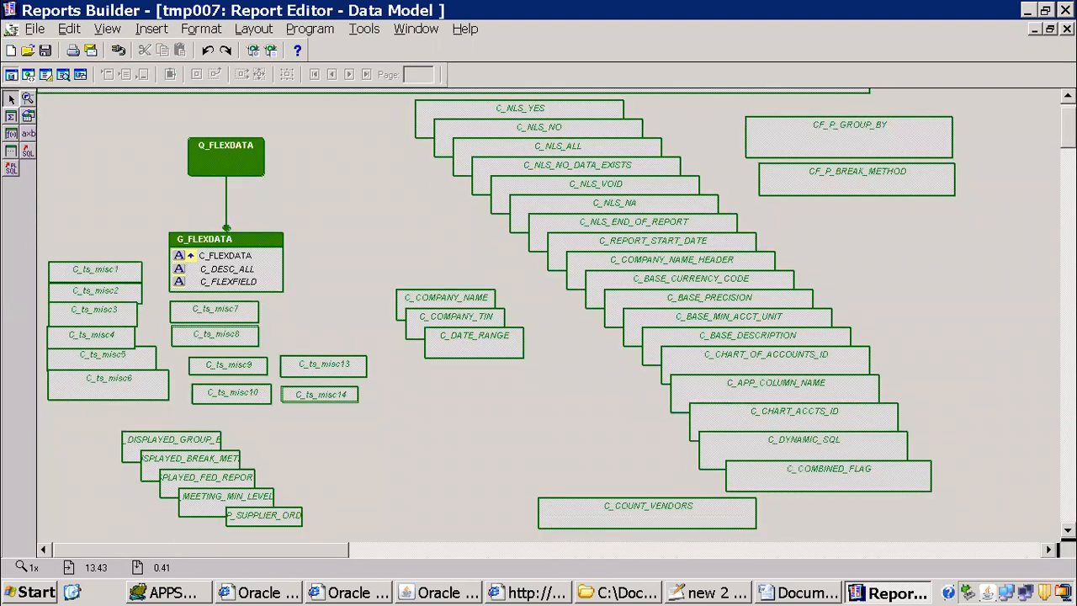
pyautogui.scroll(-3, 539, 315)
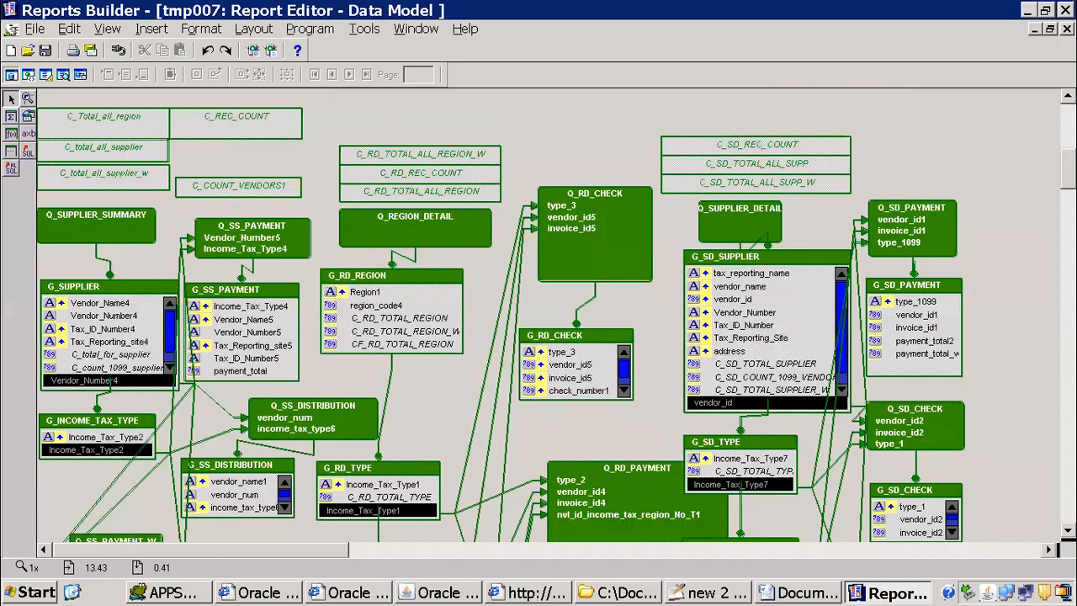
pyautogui.scroll(-1, 242, 193)
pyautogui.click(62, 185)
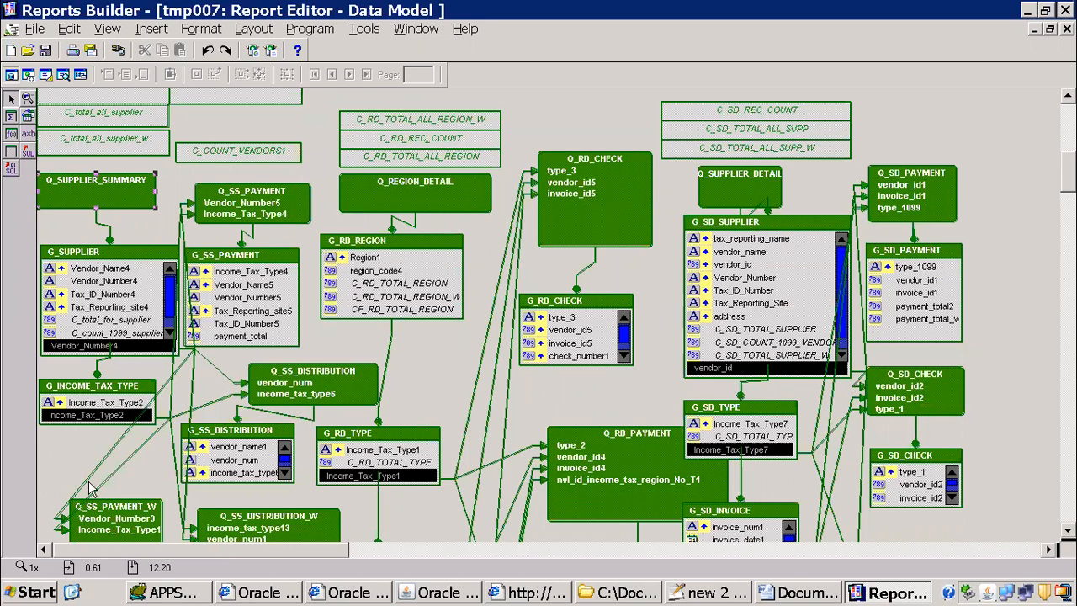
# Step: Examine how G_SUPPLIER and G_INCOME_TAX_TYPE link to the payment and distribution queries, including Q_SS_PAYMENT_W and G_SS_PAYMENT_W
pyautogui.scroll(-3, 233, 296)
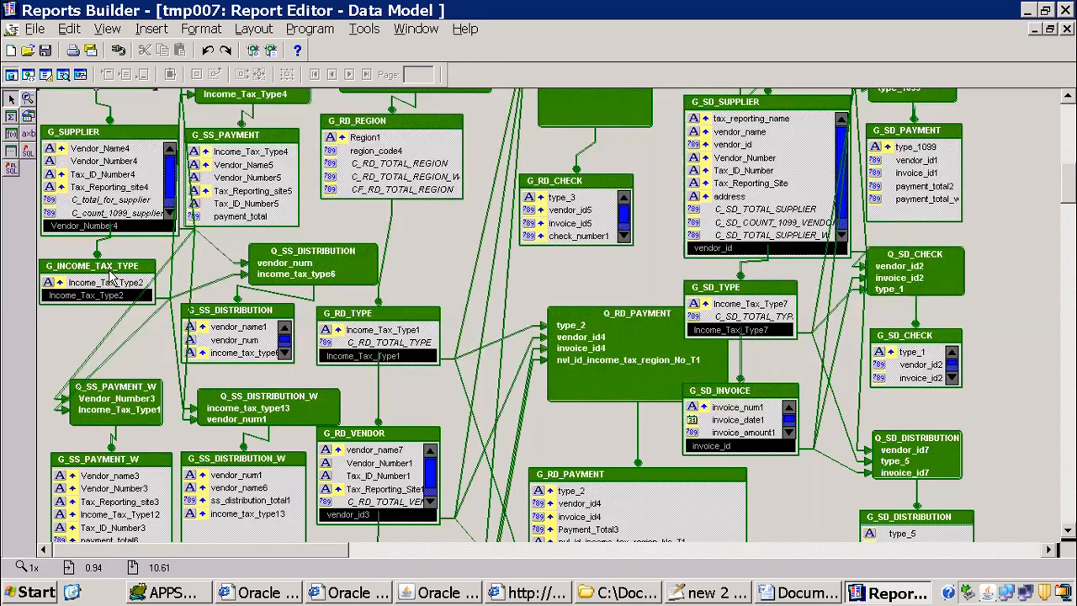
pyautogui.click(171, 309)
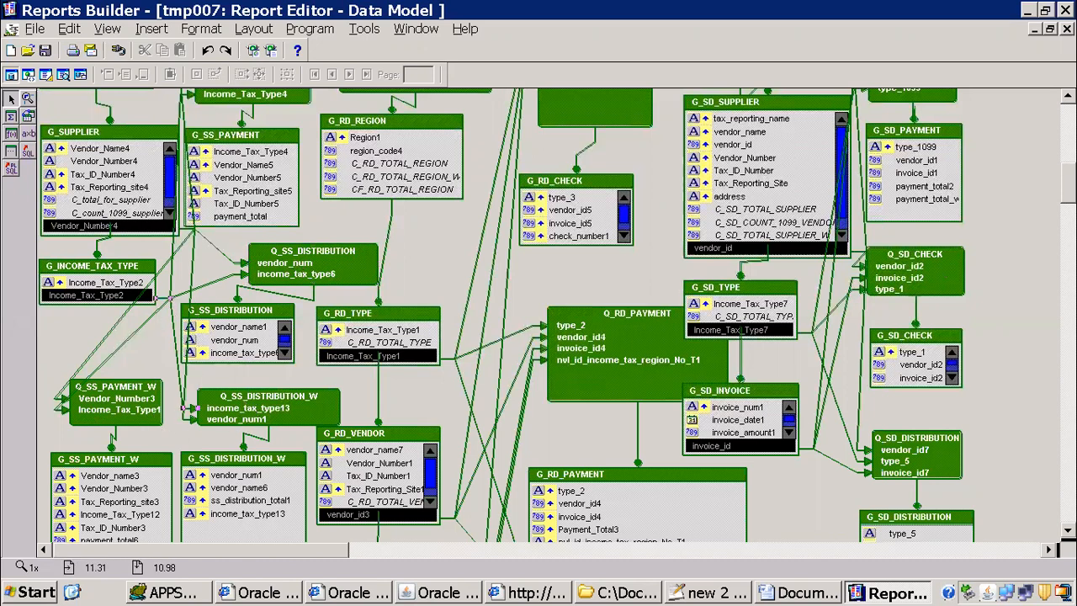
pyautogui.scroll(-5, 547, 316)
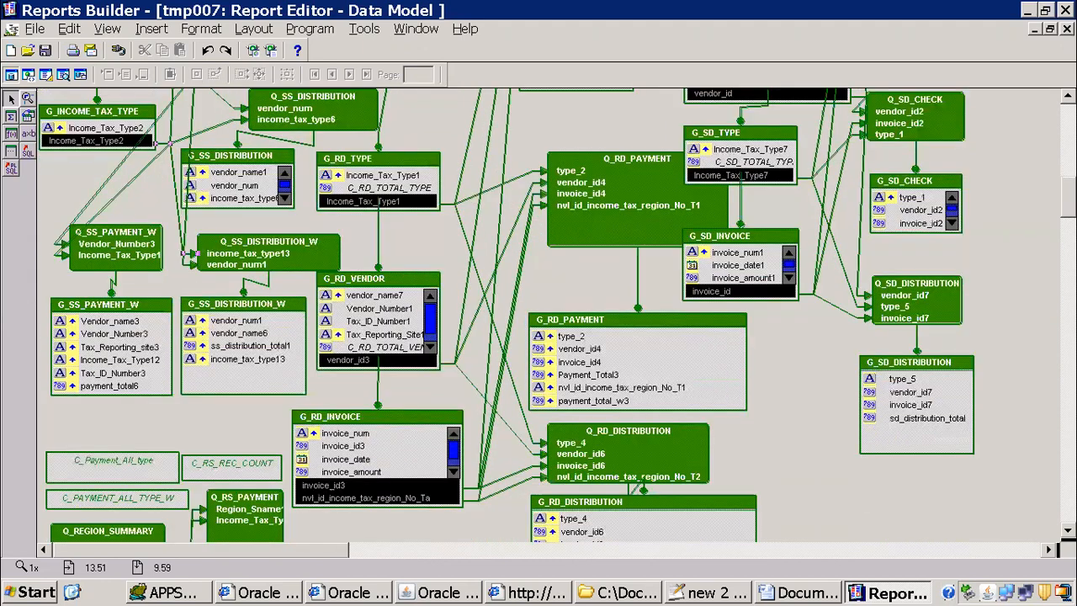
pyautogui.scroll(-4, 546, 315)
pyautogui.scroll(6, 547, 315)
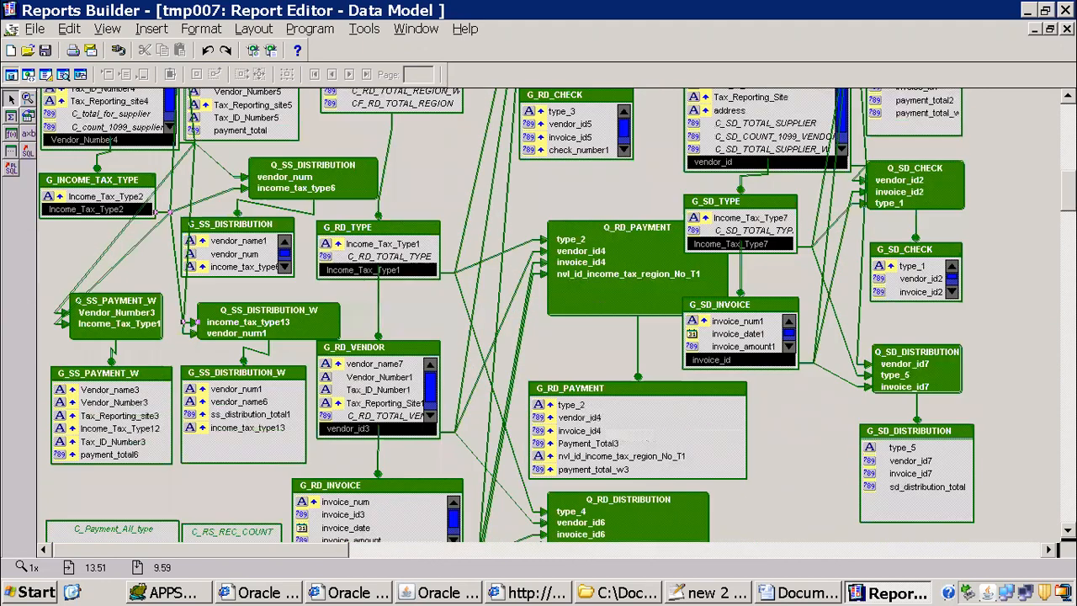
pyautogui.scroll(1, 117, 416)
pyautogui.click(112, 407)
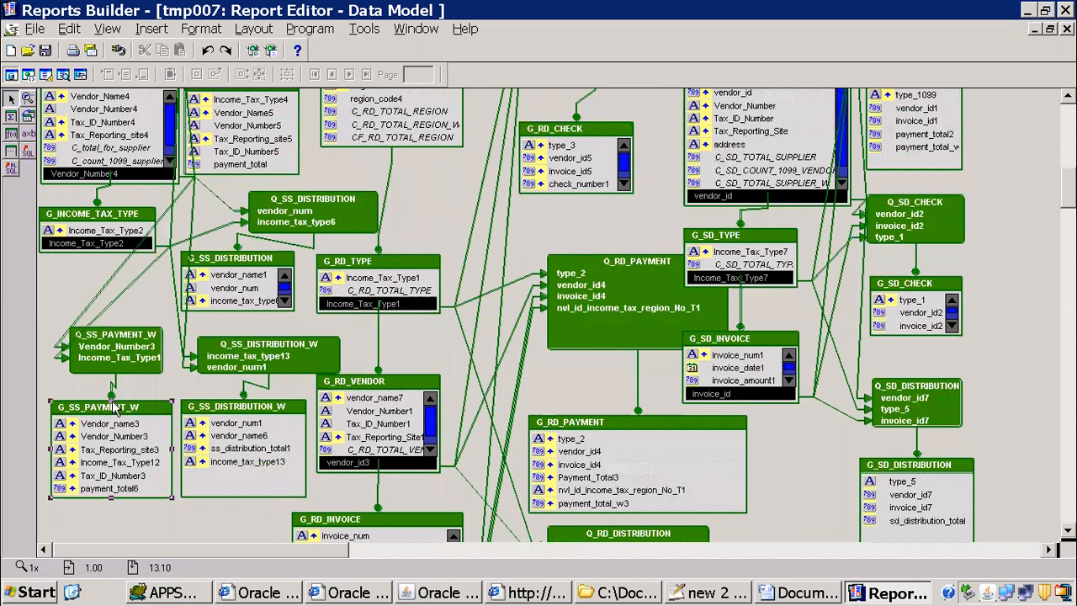
pyautogui.scroll(4, 547, 315)
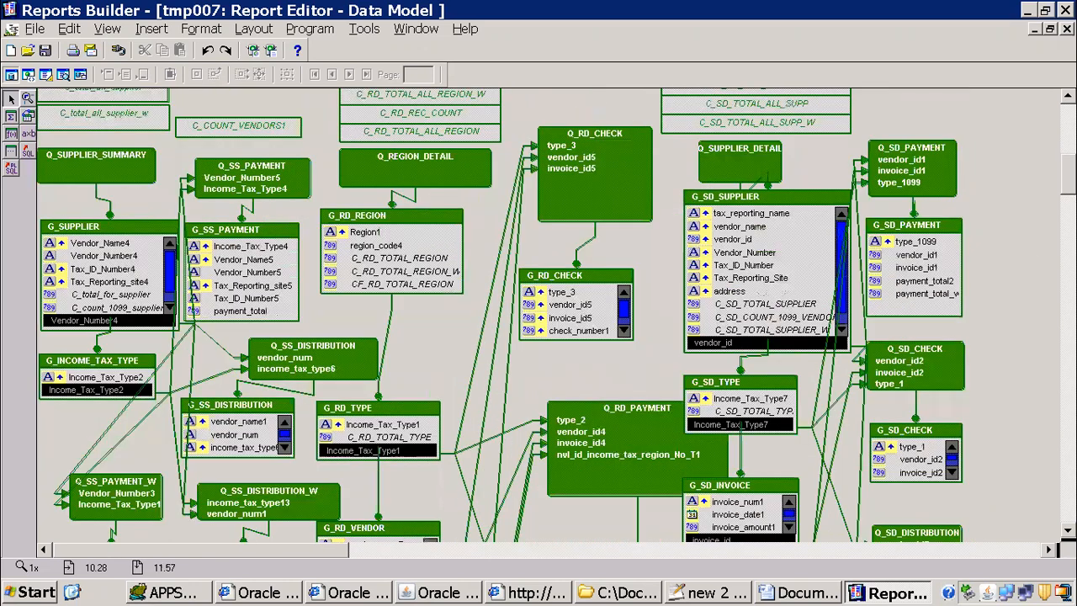
pyautogui.scroll(2, 50, 293)
pyautogui.click(97, 420)
pyautogui.scroll(-5, 97, 419)
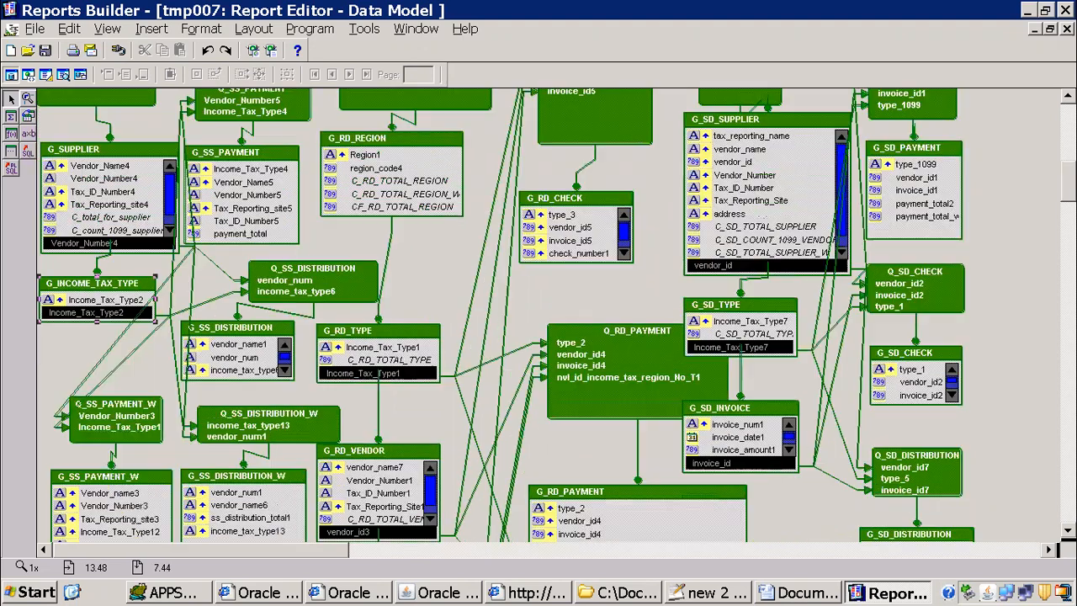
pyautogui.scroll(-1, 112, 377)
pyautogui.click(112, 377)
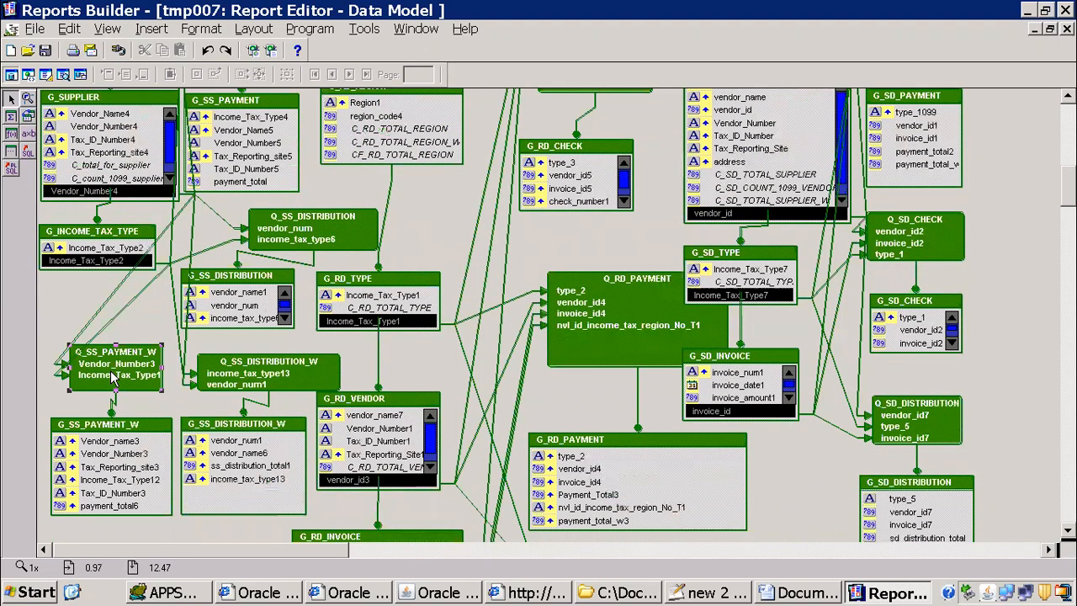
pyautogui.click(93, 442)
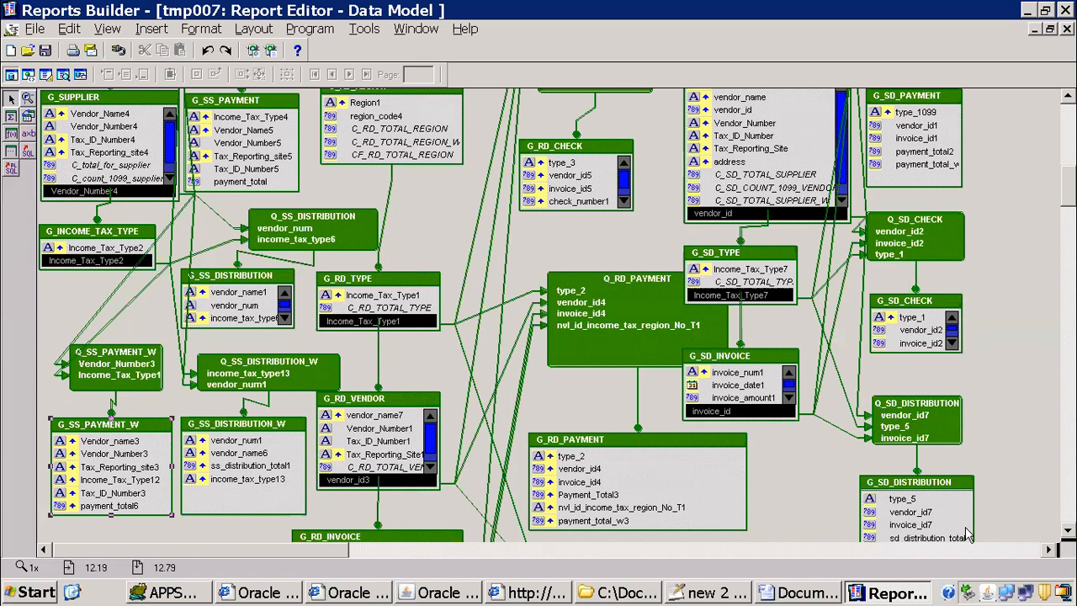
# Step: Return to Word's Template Wizard and set the grouping field to the G_SS_PAYMENT path under G_SUPPLIER and G_INCOME_TAX_TYPE
pyautogui.click(799, 592)
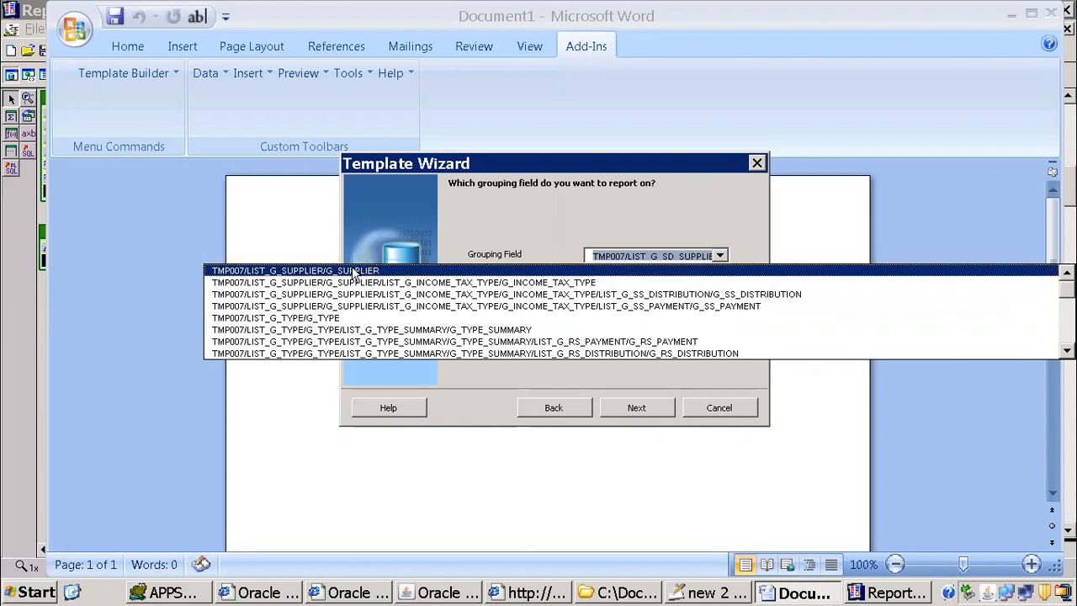
pyautogui.click(684, 307)
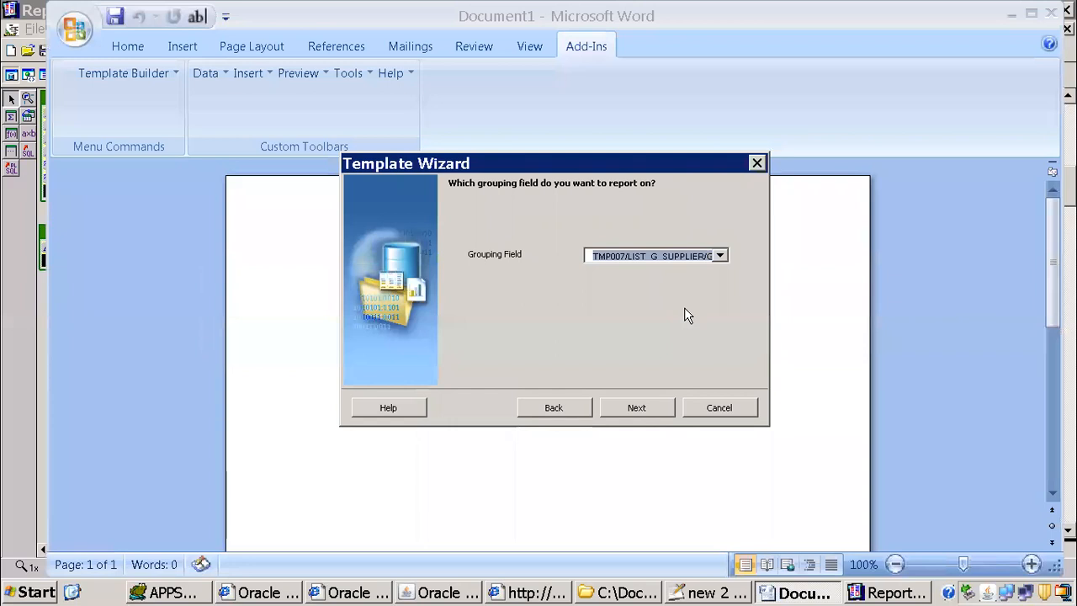
# Step: Check the Payment Total entry in the Notepad++ notes, add Payment Total as the only report field, and finish the template table in Word
pyautogui.click(636, 408)
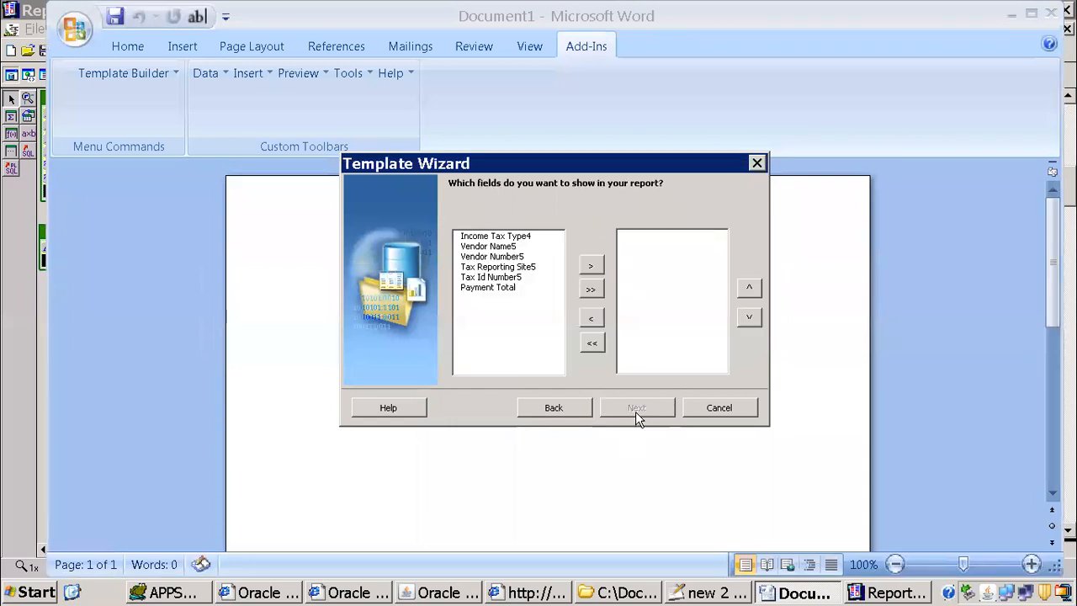
pyautogui.click(490, 288)
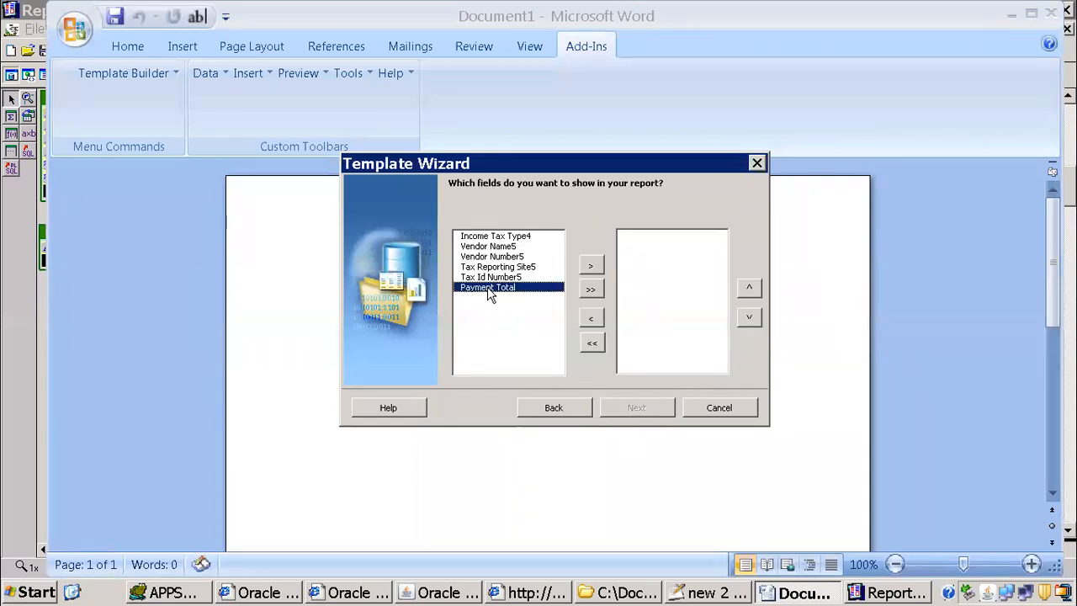
pyautogui.click(692, 593)
pyautogui.moveTo(227, 137); pyautogui.dragTo(369, 126)
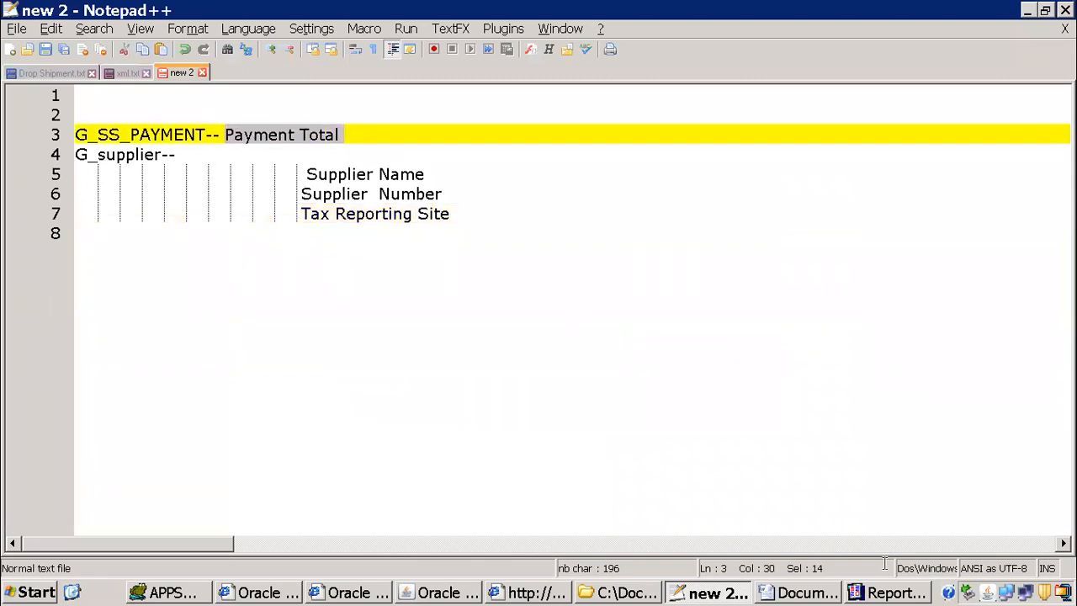
pyautogui.click(799, 591)
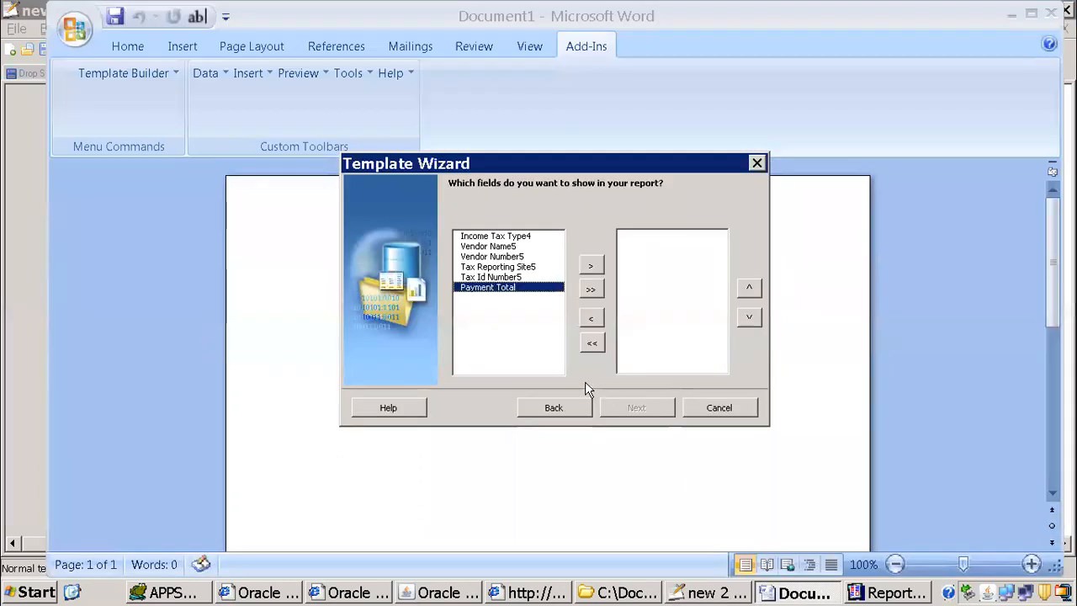
pyautogui.click(590, 266)
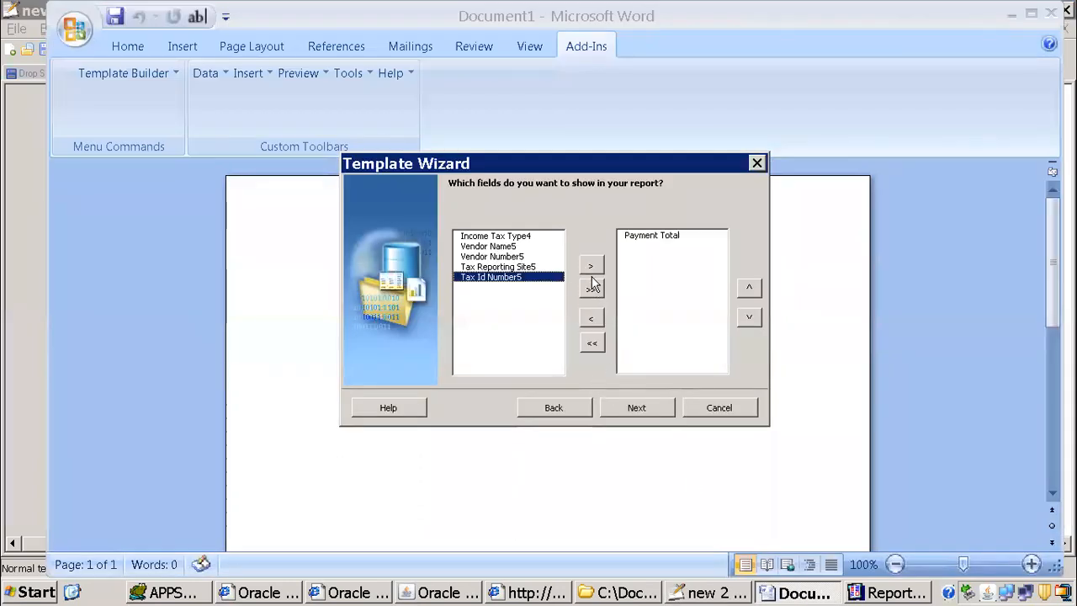
pyautogui.click(636, 402)
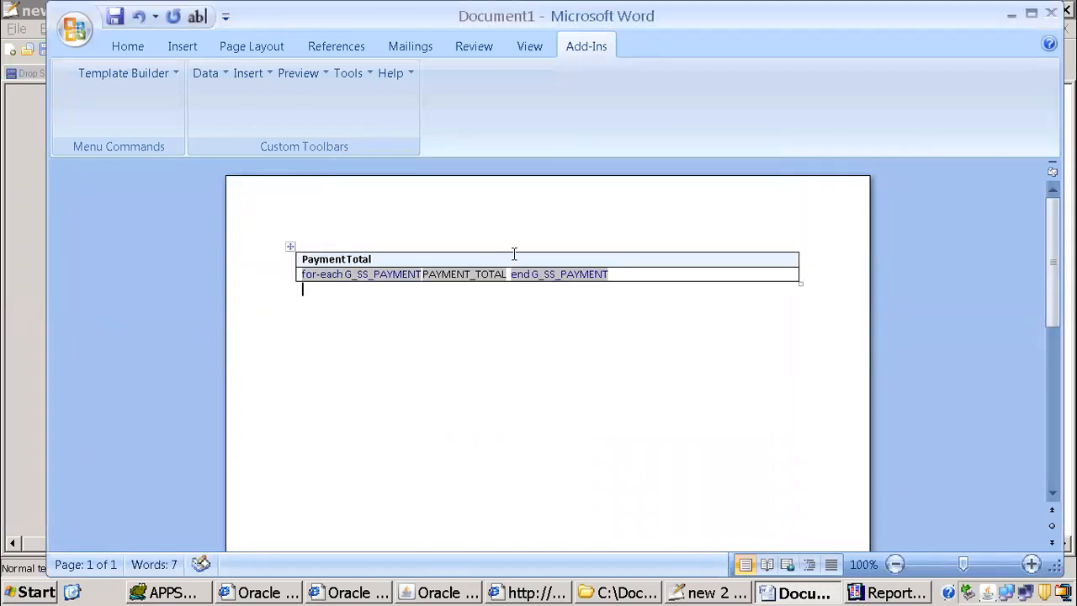
# Step: Switch to Oracle Applications, abandon the new request submission, and query the 1099 Payments Report requests
pyautogui.click(458, 595)
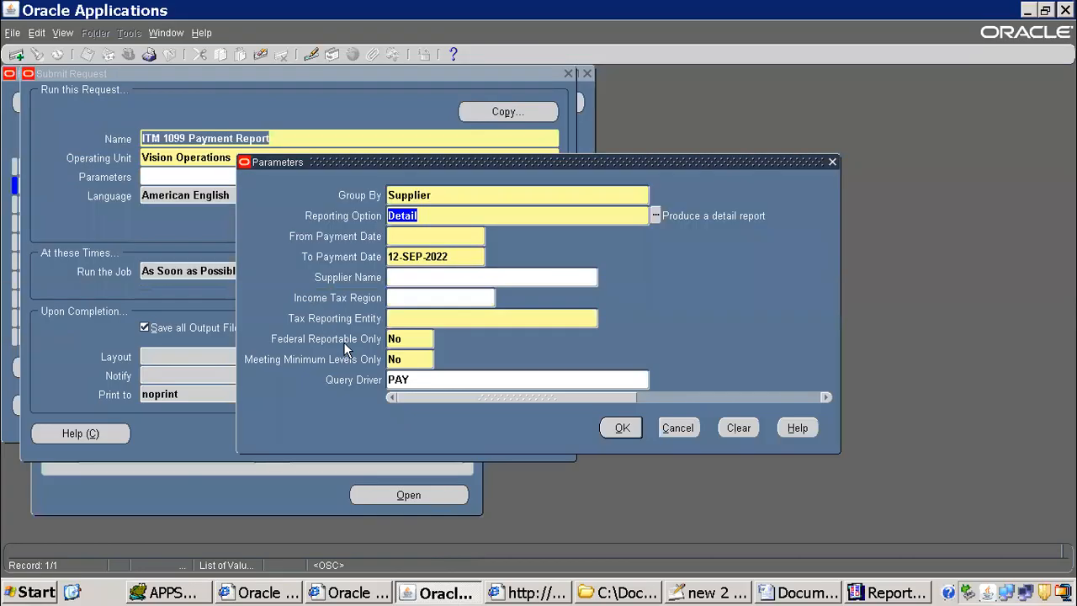
pyautogui.click(678, 427)
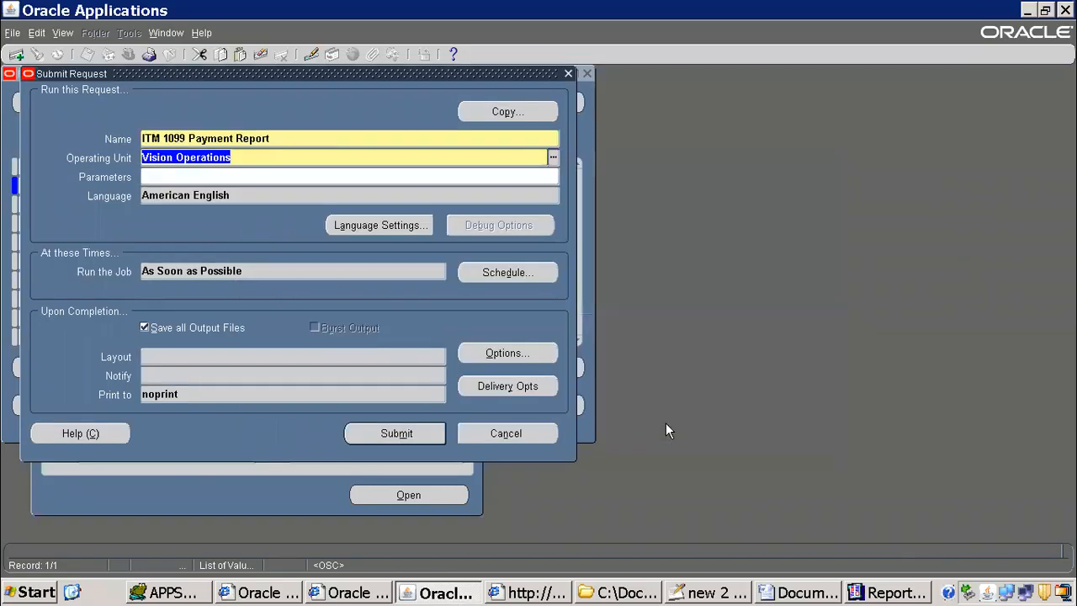
pyautogui.click(529, 432)
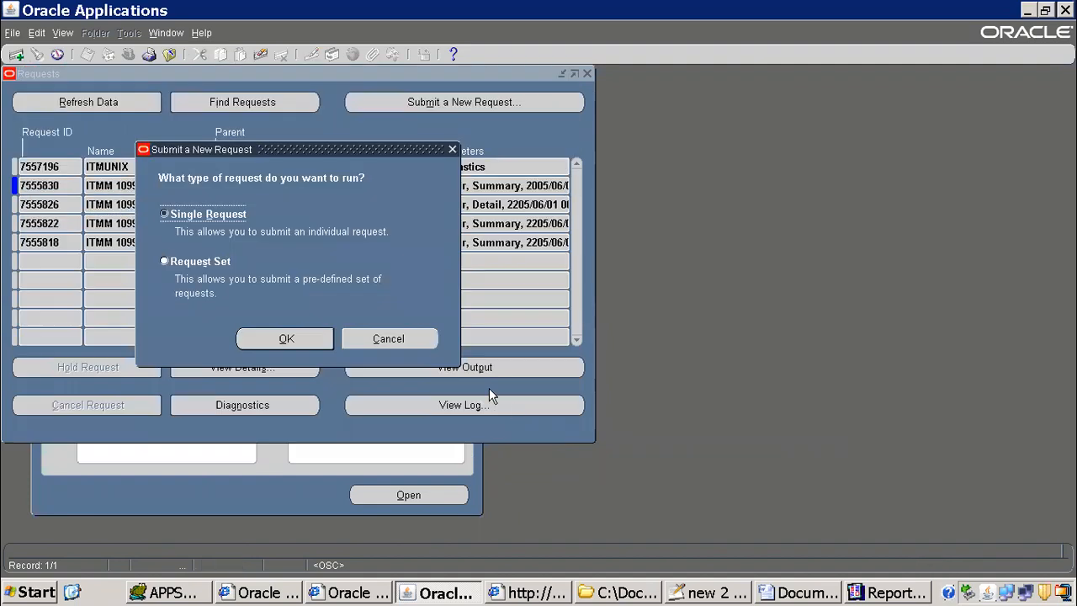
pyautogui.click(374, 338)
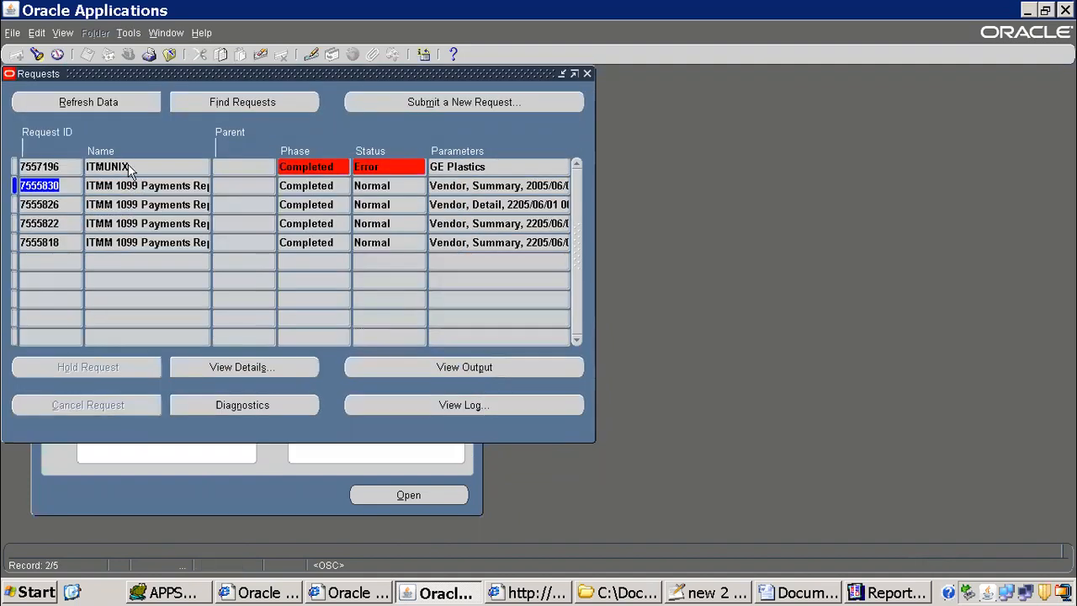
pyautogui.press('F11')
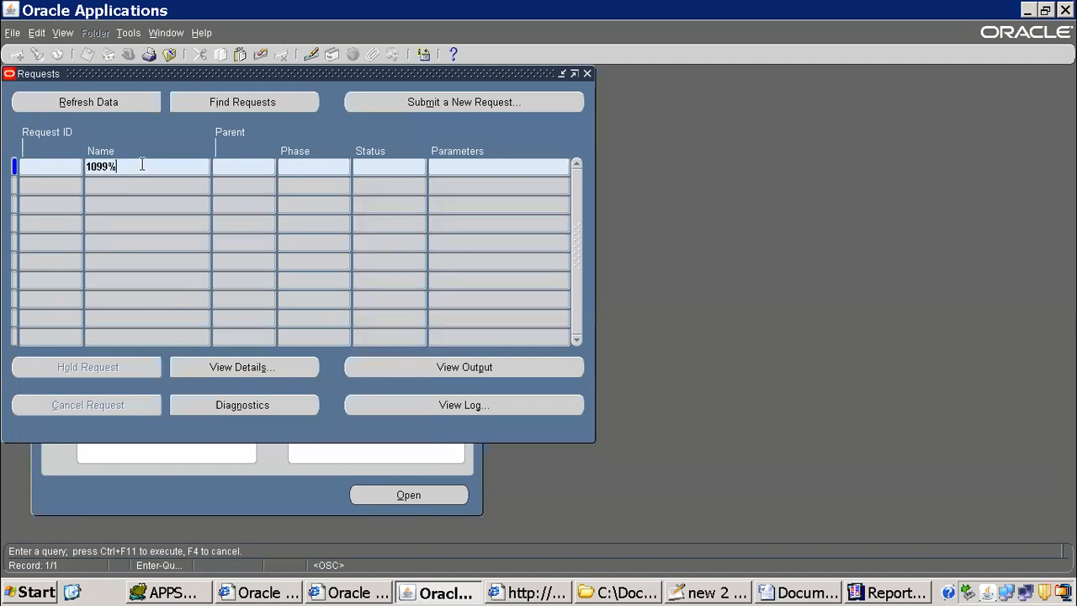
# Step: View the output of the 1099 Payments Report request run with the Type, Summary parameters, and close it
pyautogui.click(477, 375)
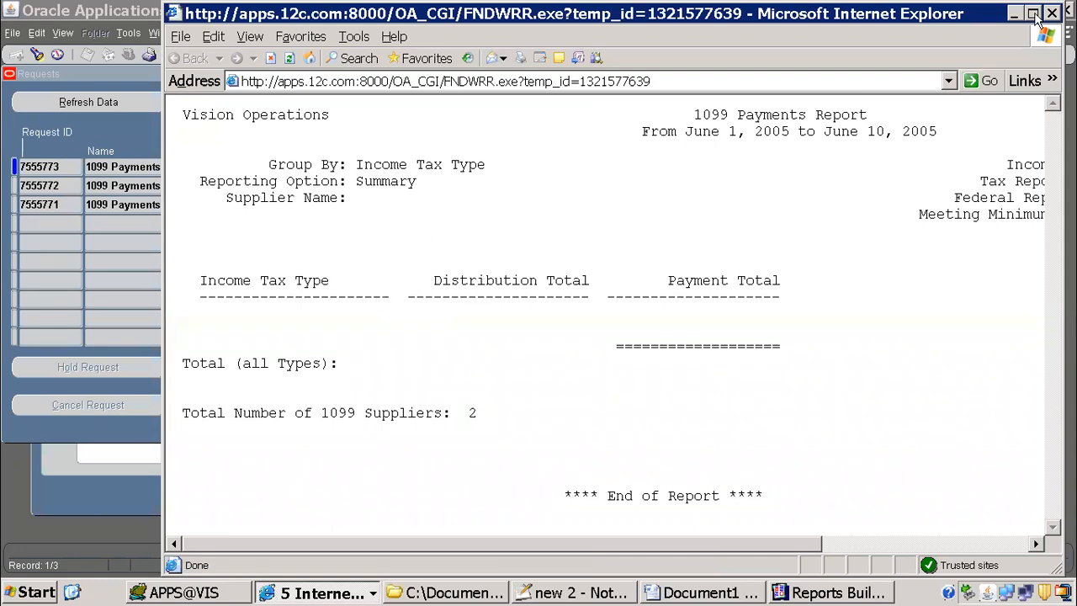
pyautogui.click(1033, 13)
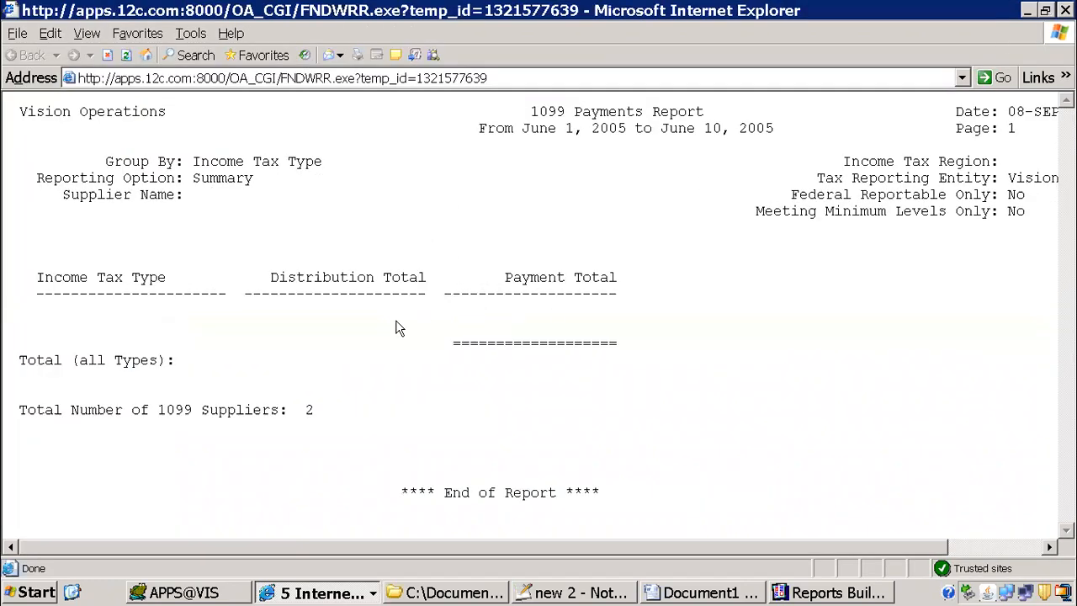
pyautogui.click(1065, 10)
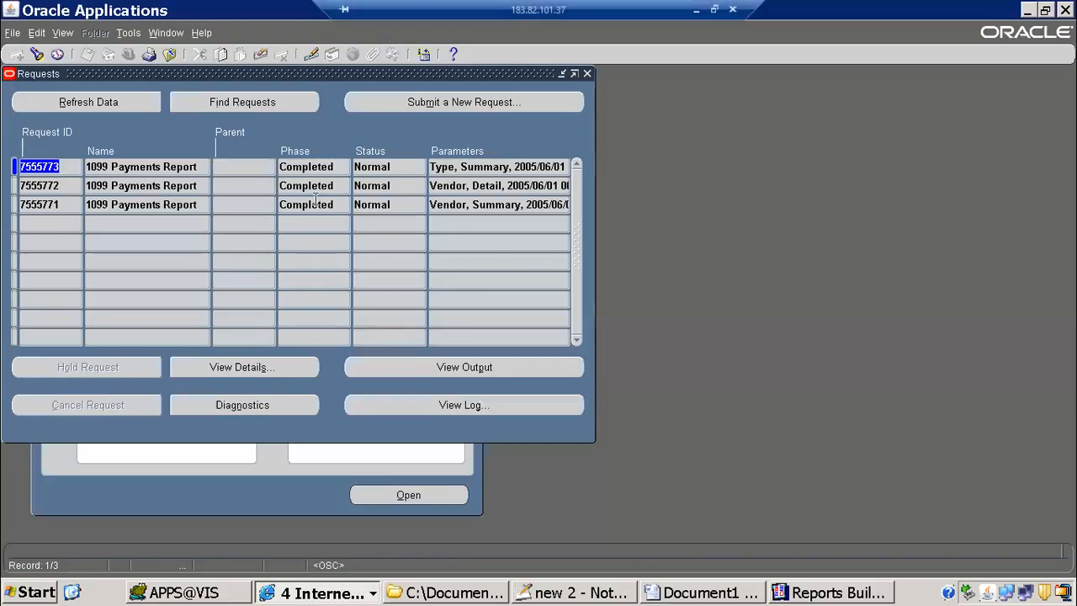
# Step: View the output of the Vendor, Detail request across its full width and down to the invoice lines, and close it
pyautogui.click(195, 185)
pyautogui.click(462, 368)
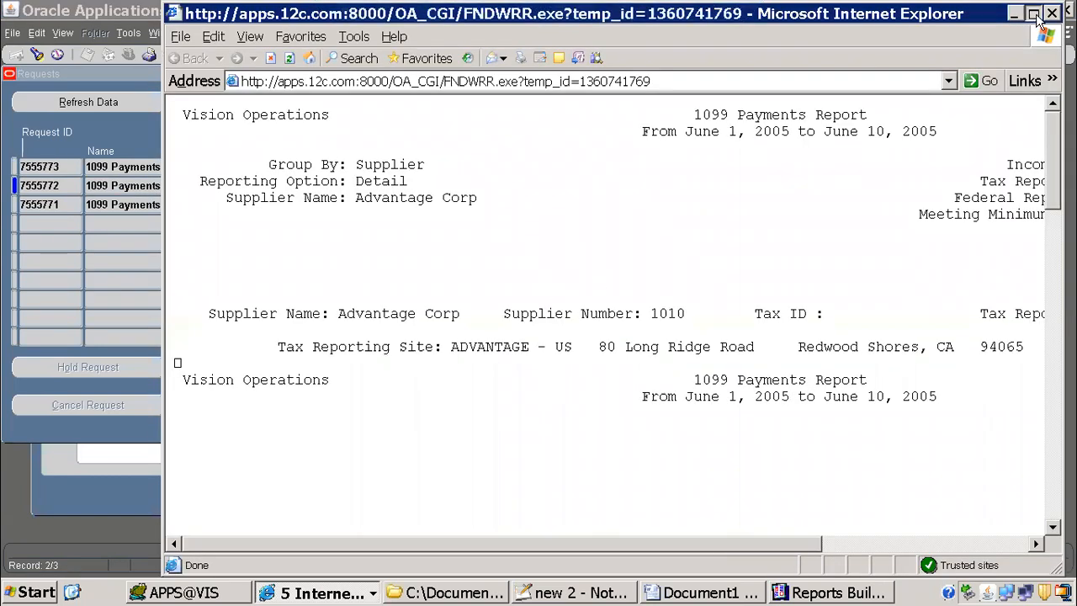
pyautogui.click(1032, 13)
pyautogui.moveTo(822, 551); pyautogui.dragTo(996, 530)
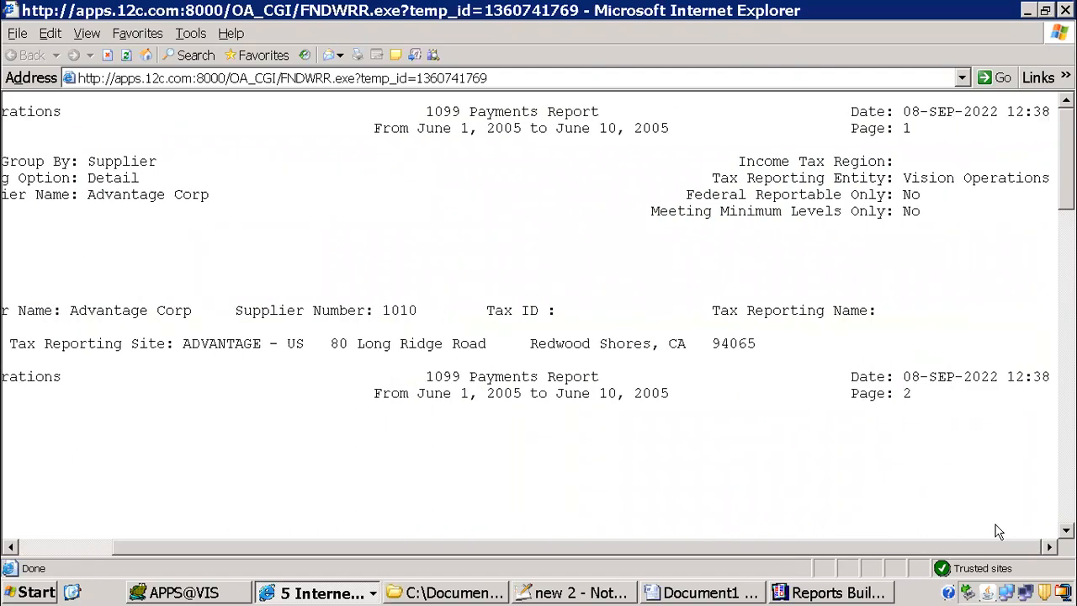
pyautogui.scroll(-6, 826, 392)
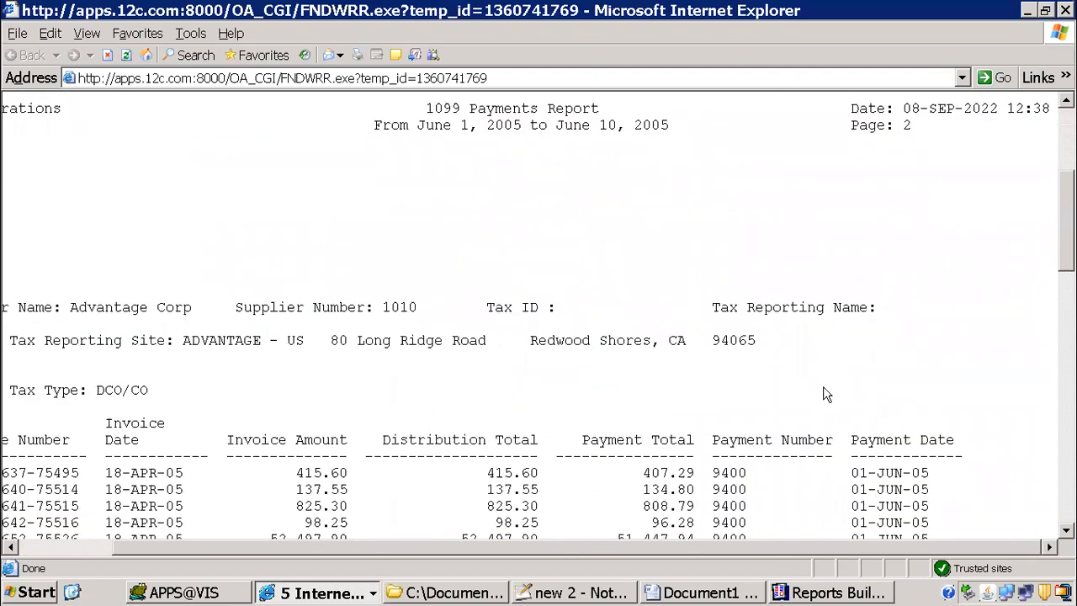
pyautogui.scroll(6, 827, 392)
pyautogui.hotkey('alt', 'F4')
# Step: Open the Vendor, Summary request's output and examine its columns from Supplier Name through Payment Total
pyautogui.click(324, 208)
pyautogui.click(478, 376)
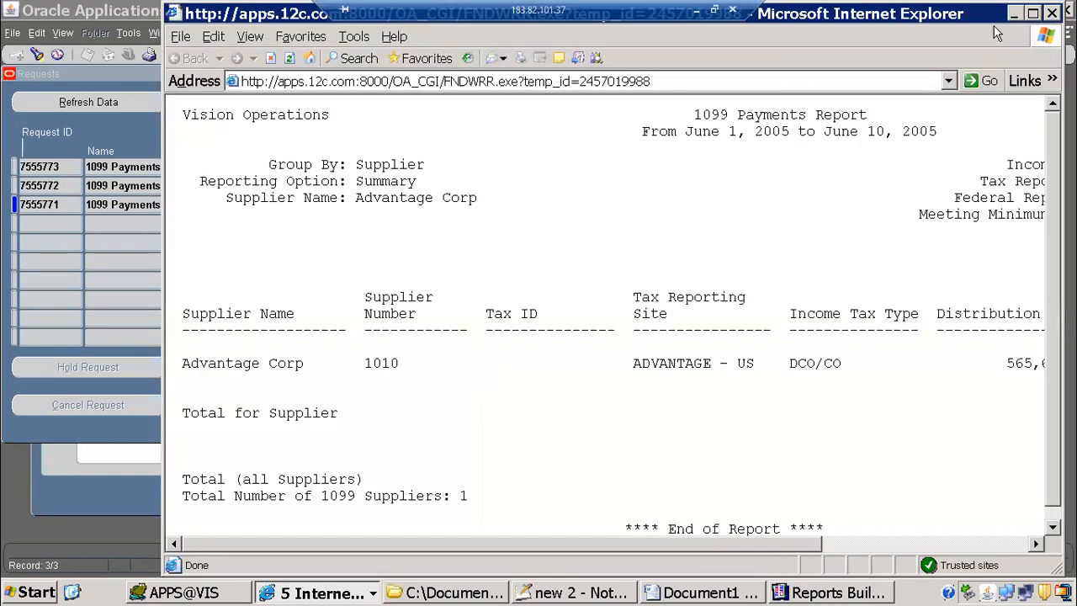
pyautogui.click(1032, 13)
pyautogui.moveTo(652, 551); pyautogui.dragTo(904, 521)
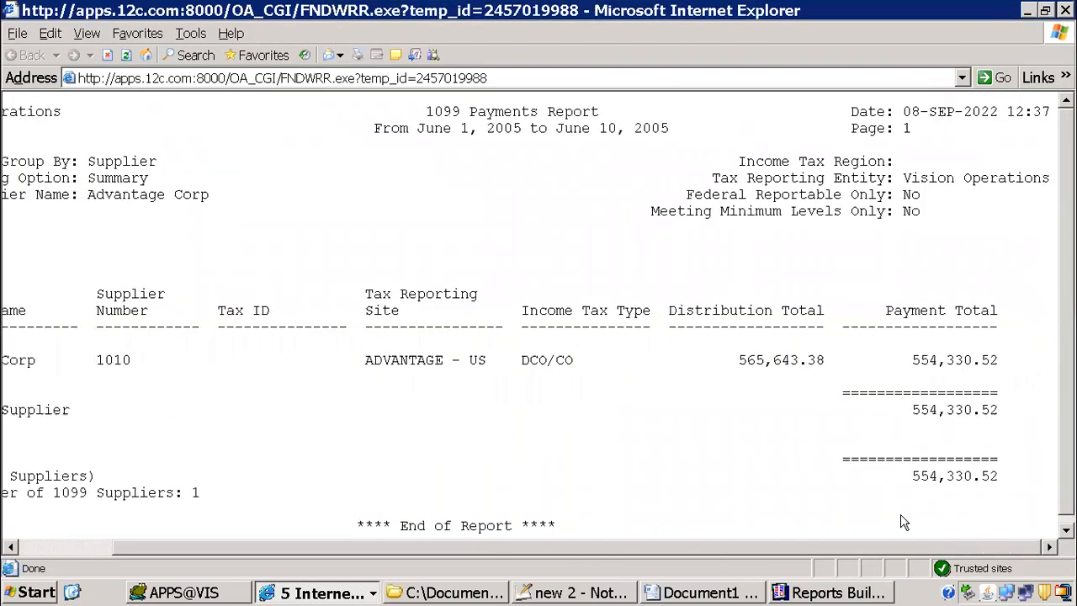
pyautogui.moveTo(883, 316); pyautogui.dragTo(970, 313)
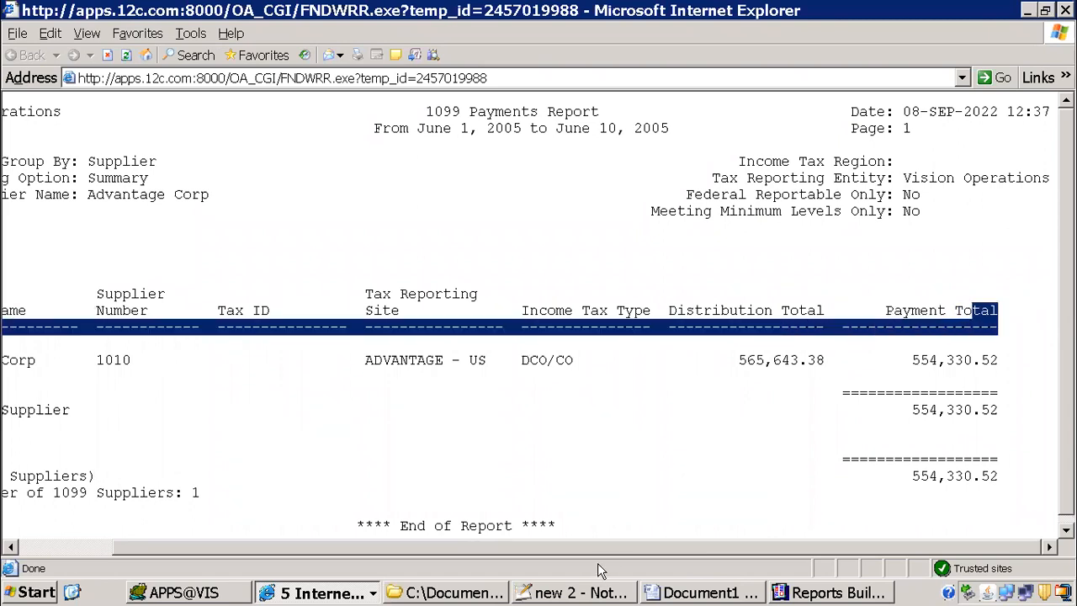
pyautogui.moveTo(613, 550); pyautogui.dragTo(182, 483)
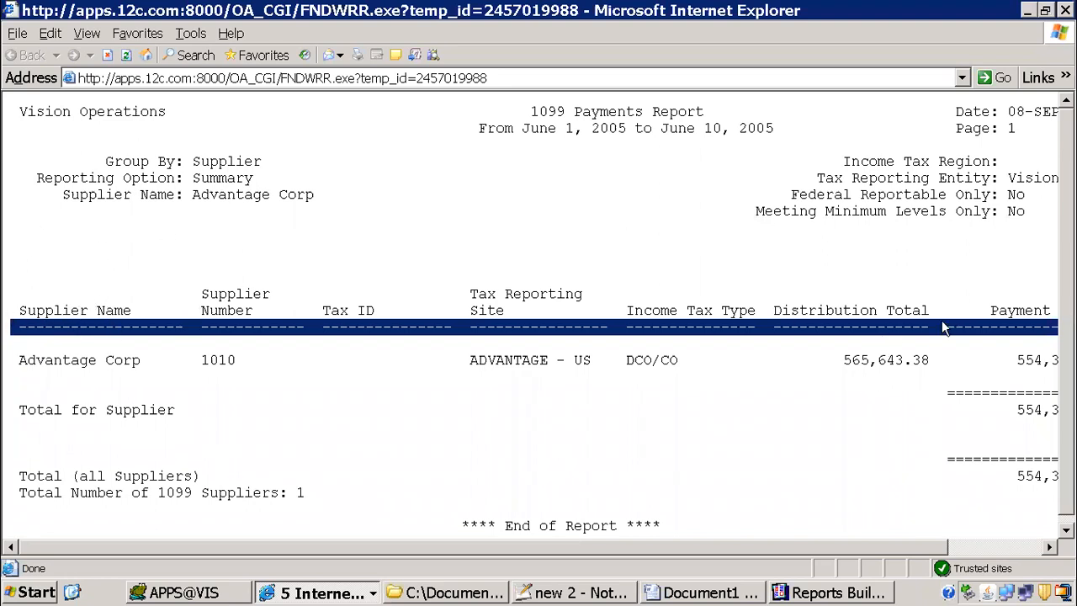
pyautogui.click(987, 310)
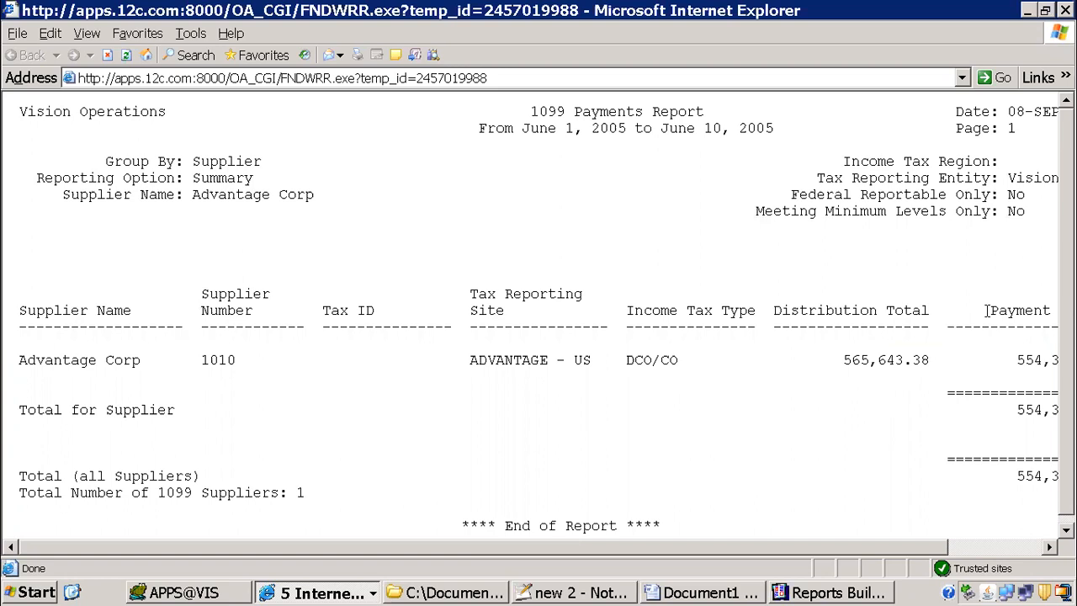
# Step: In the Word template, split the Payment Total heading cell into three columns and the G_SS_PAYMENT field cell below into two
pyautogui.click(741, 593)
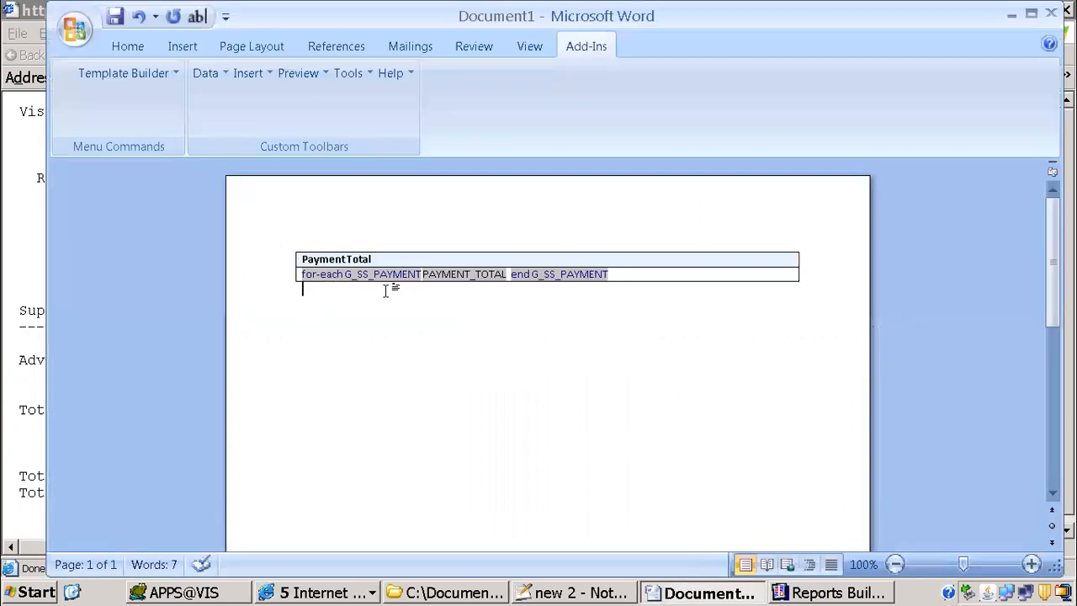
pyautogui.rightClick(642, 258)
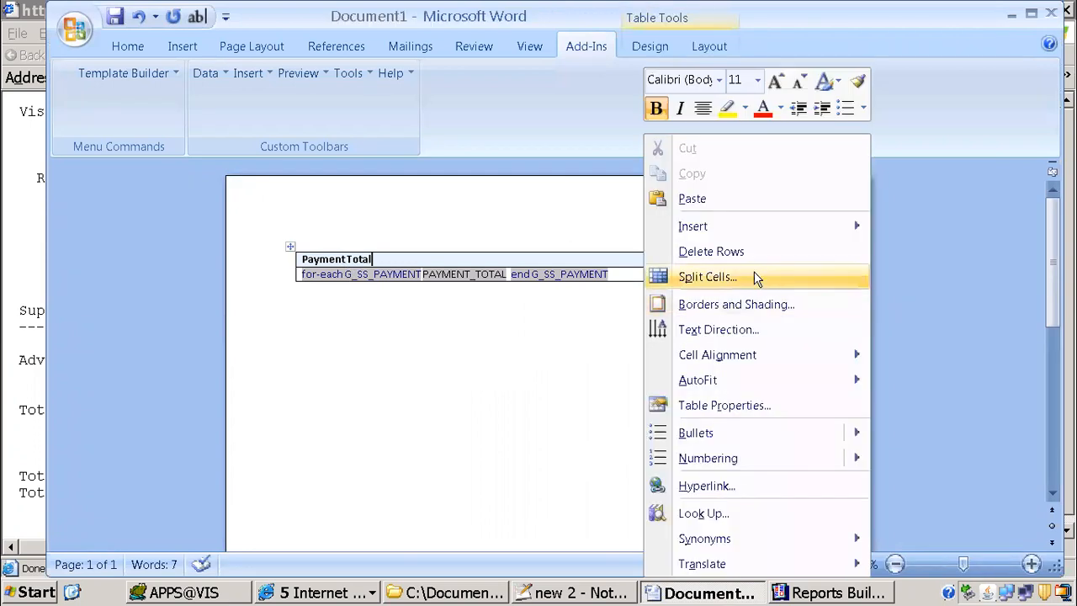
pyautogui.click(749, 278)
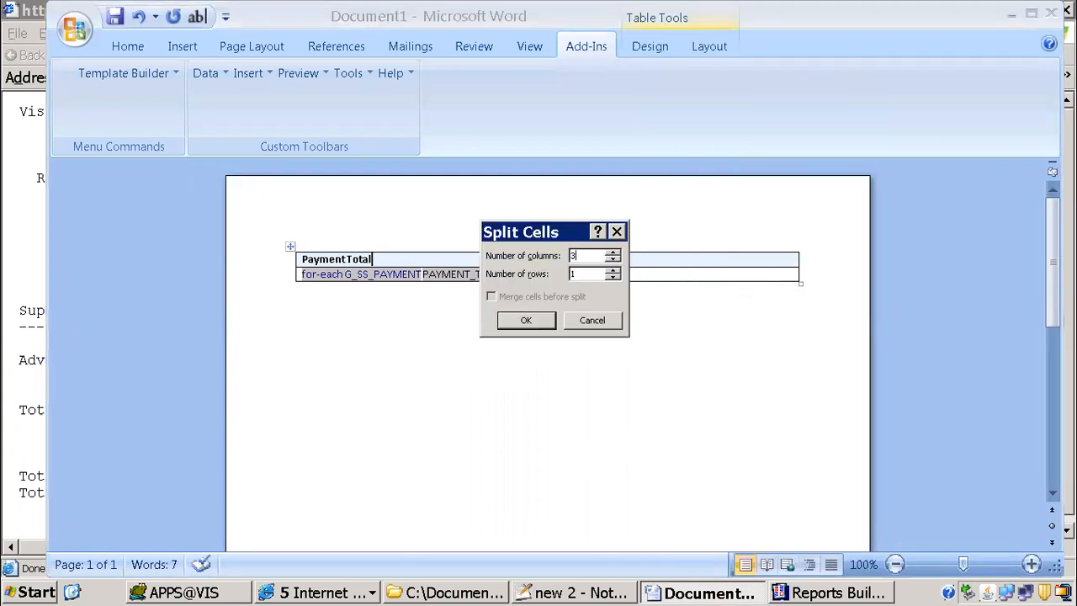
pyautogui.click(526, 320)
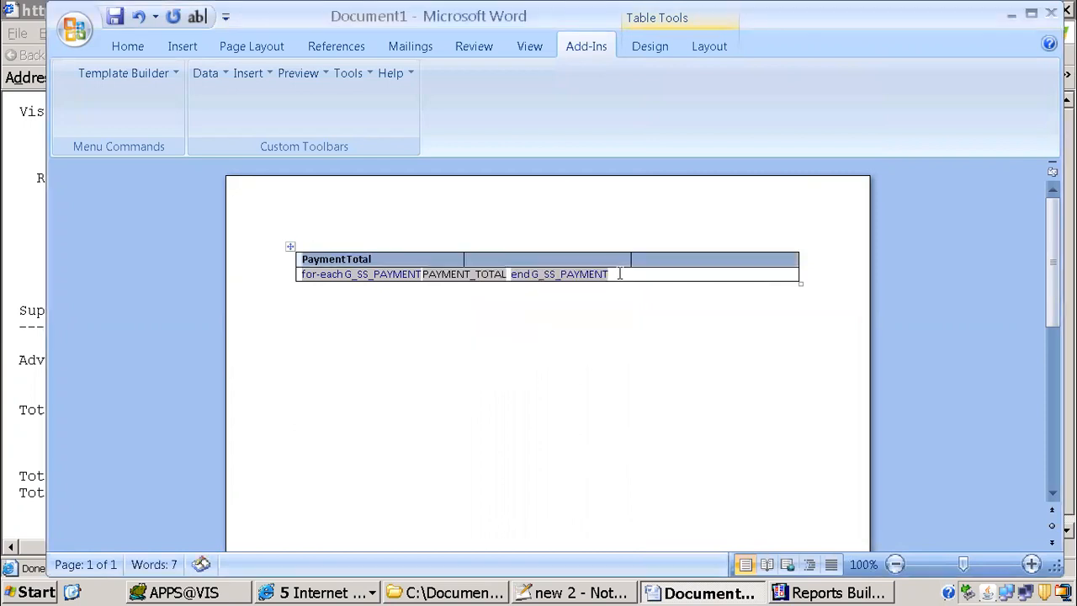
pyautogui.rightClick(637, 273)
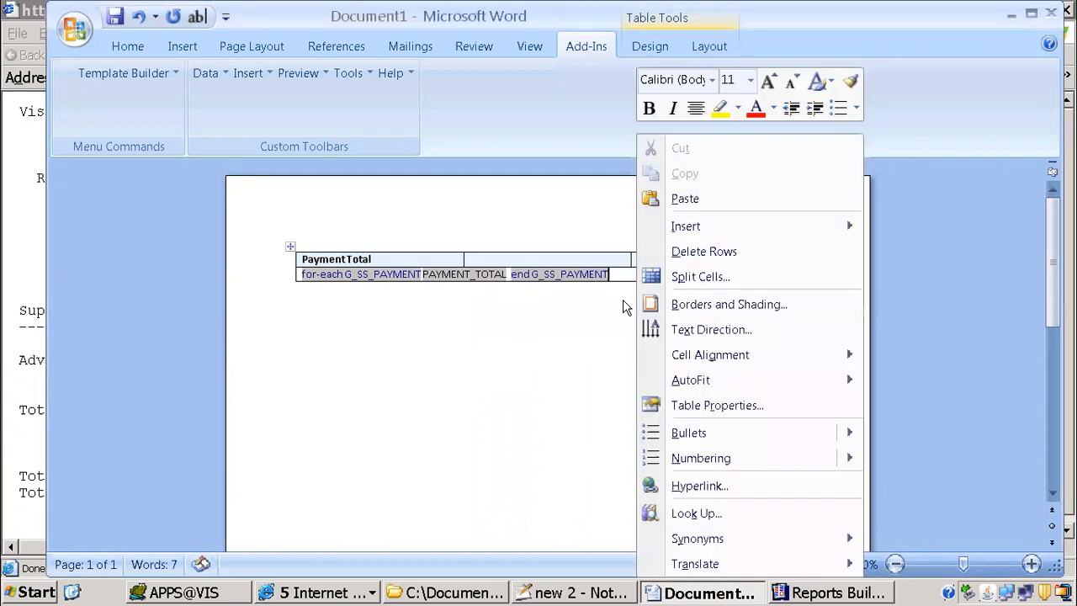
pyautogui.click(709, 282)
pyautogui.click(526, 320)
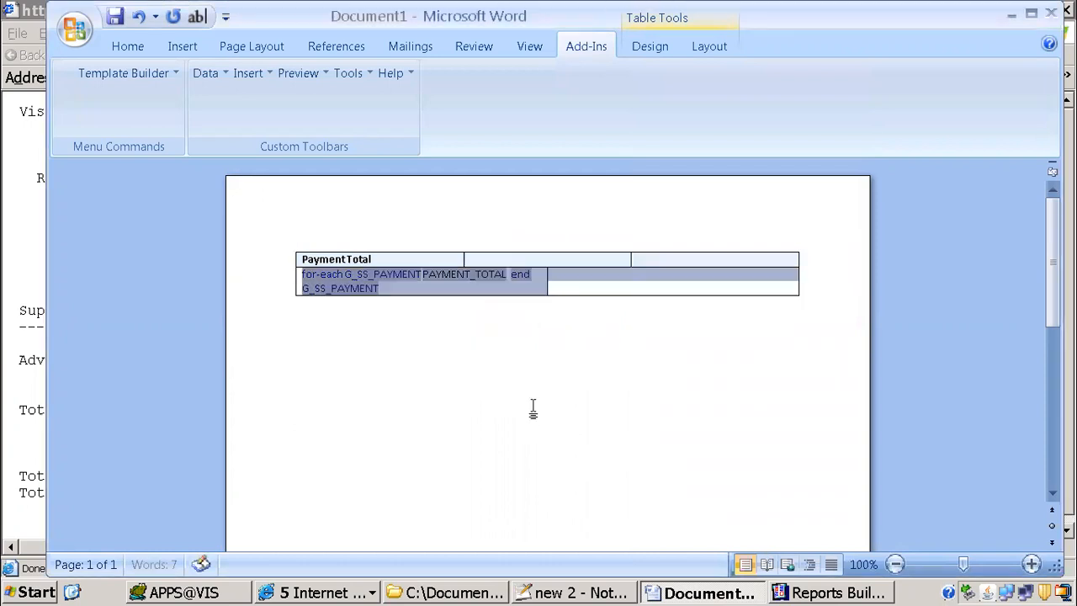
# Step: Move the end G_SS_PAYMENT field out of the first cell into the empty cell beside it
pyautogui.click(520, 276)
pyautogui.hotkey('ctrl', 'c')
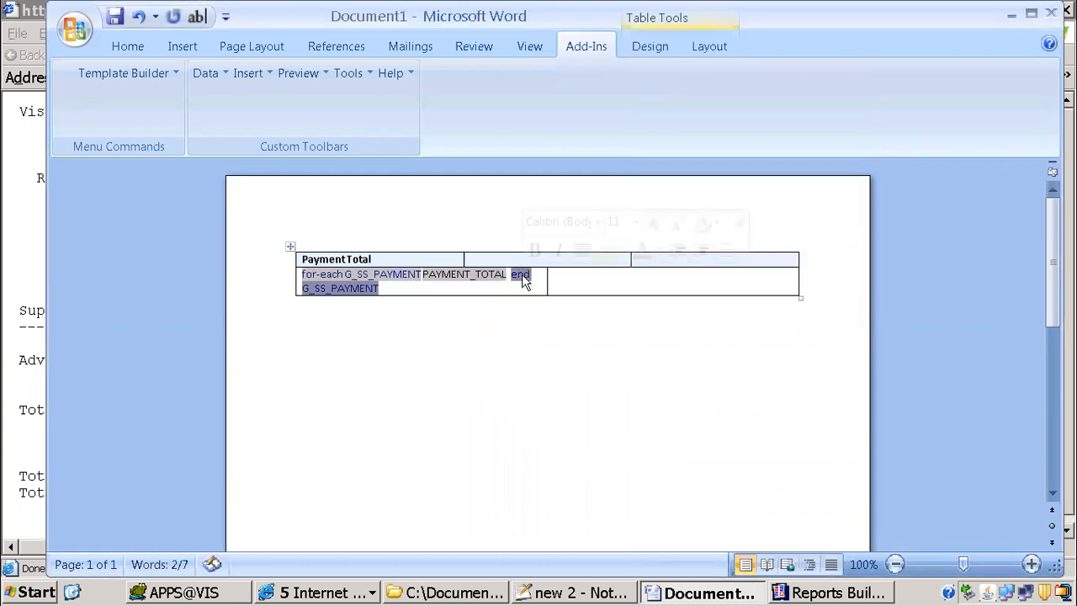
pyautogui.press('Delete')
pyautogui.click(785, 275)
pyautogui.hotkey('ctrl', 'v')
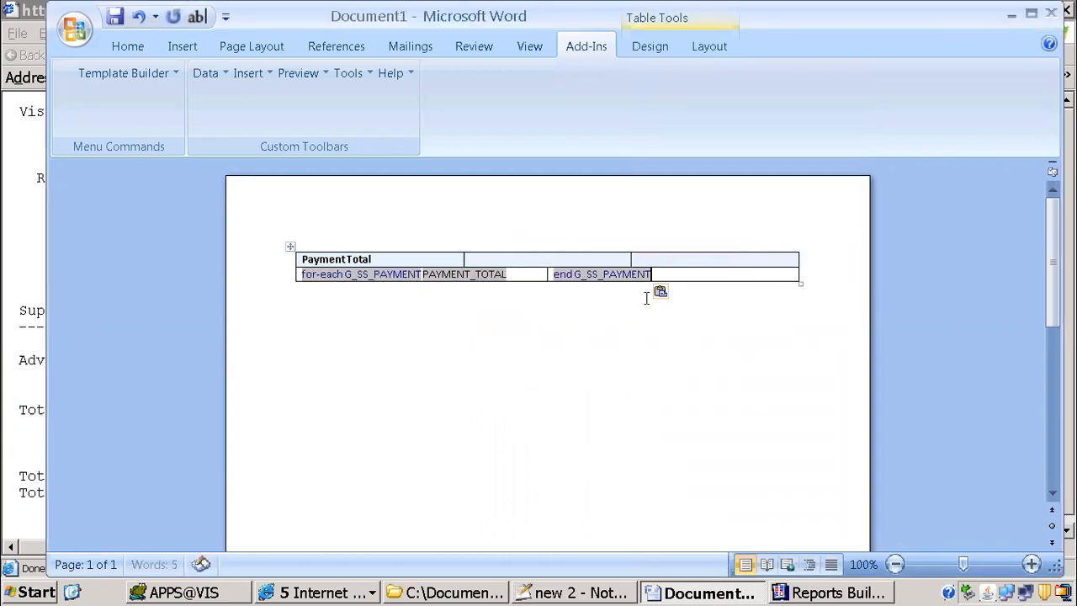
# Step: Inspect the help text code behind the end G_SS_PAYMENT form field and close its options unchanged
pyautogui.doubleClick(601, 277)
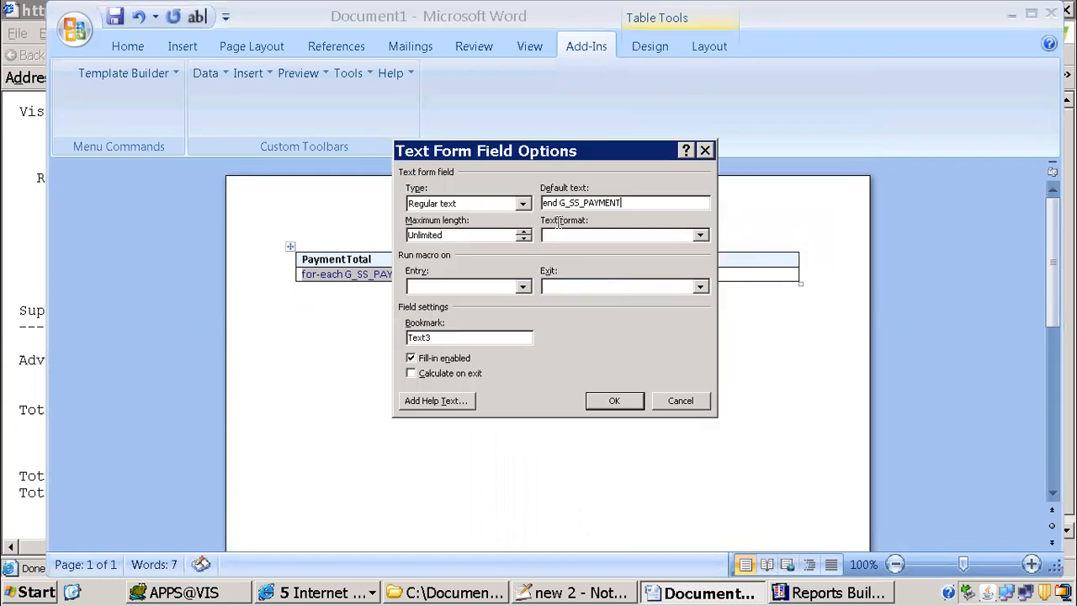
pyautogui.click(436, 400)
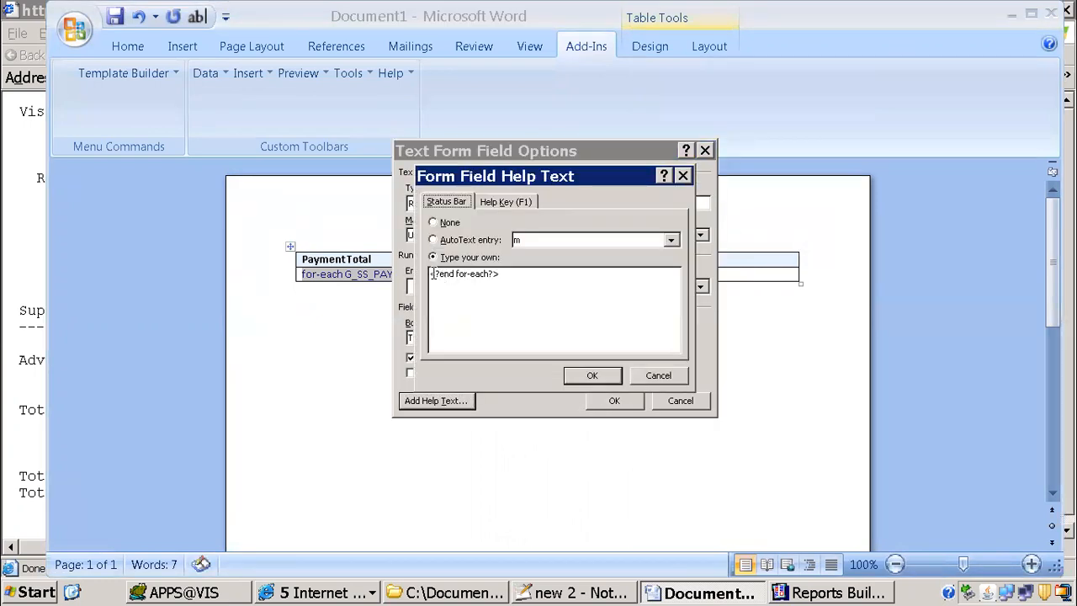
pyautogui.moveTo(432, 274); pyautogui.dragTo(510, 271)
pyautogui.click(649, 377)
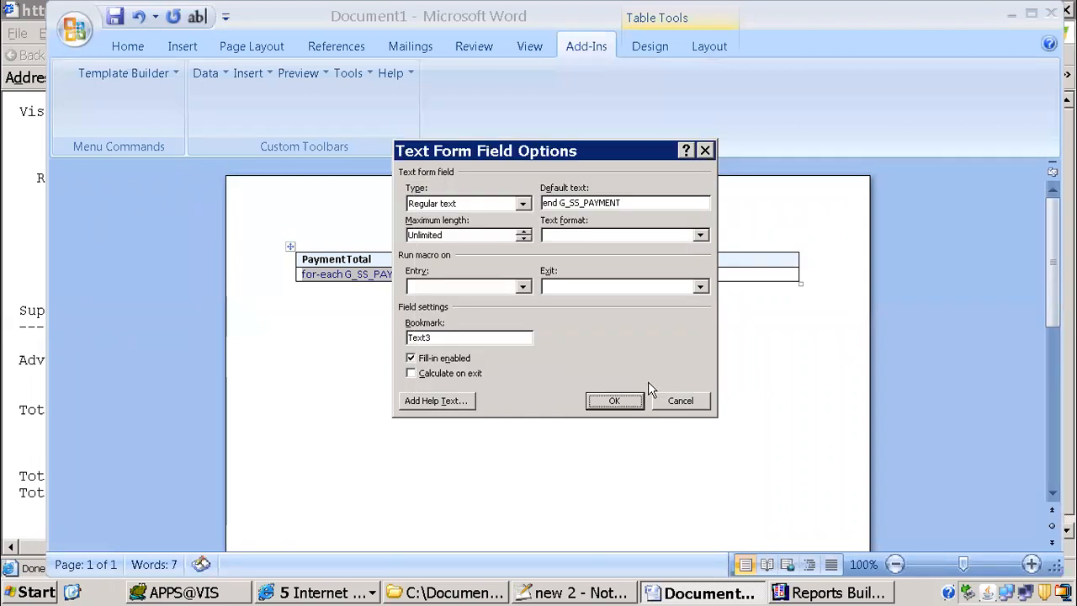
pyautogui.click(658, 401)
# Step: Inspect the help text code behind the for-each G_SS_PAYMENT form field and close its options unchanged
pyautogui.doubleClick(320, 274)
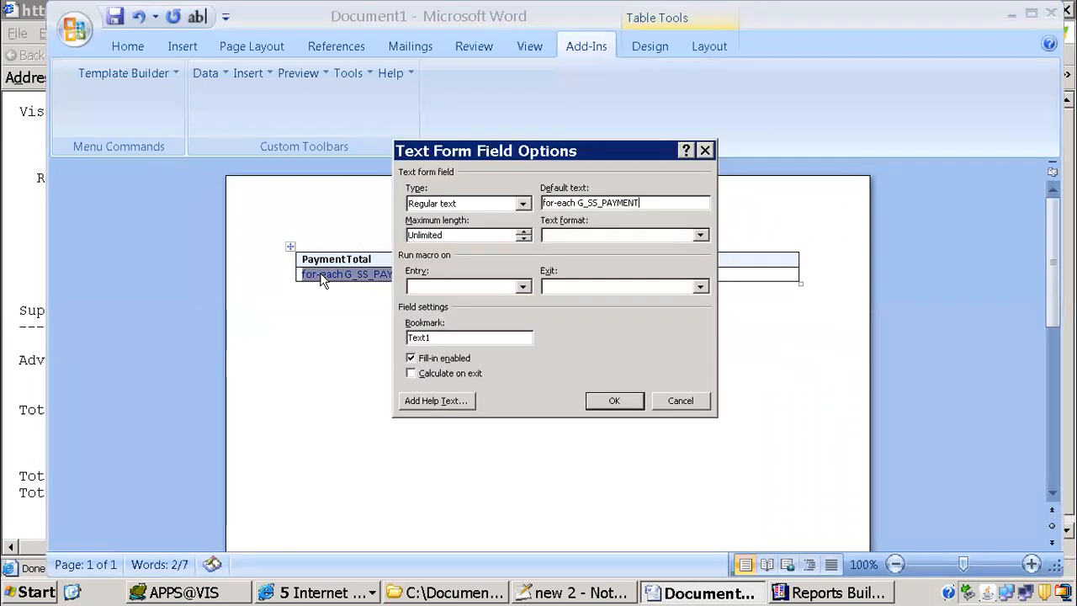
pyautogui.click(456, 397)
pyautogui.moveTo(434, 277); pyautogui.dragTo(532, 278)
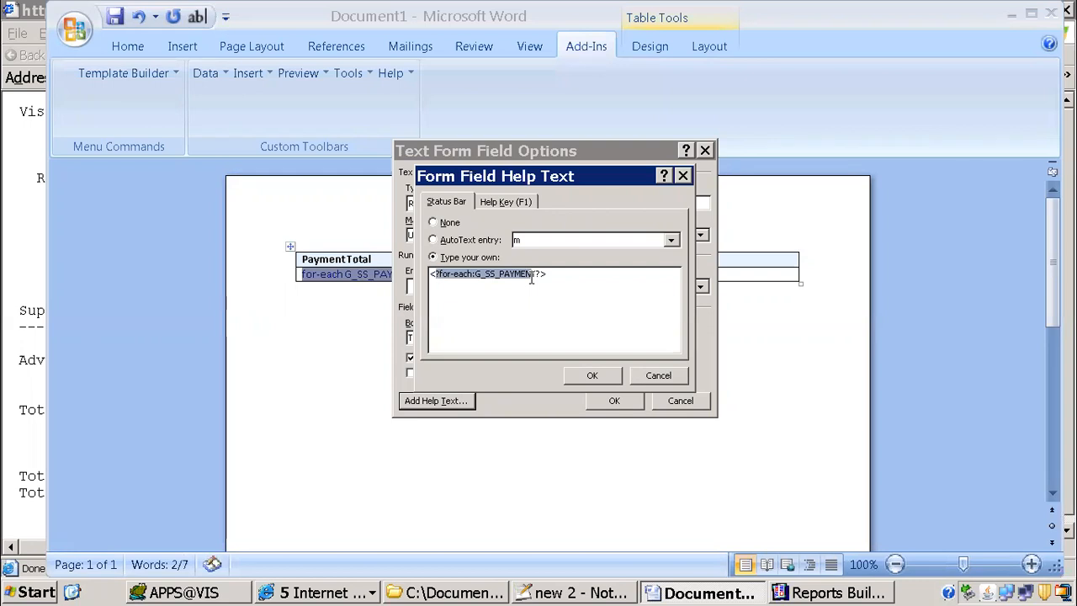
pyautogui.click(590, 377)
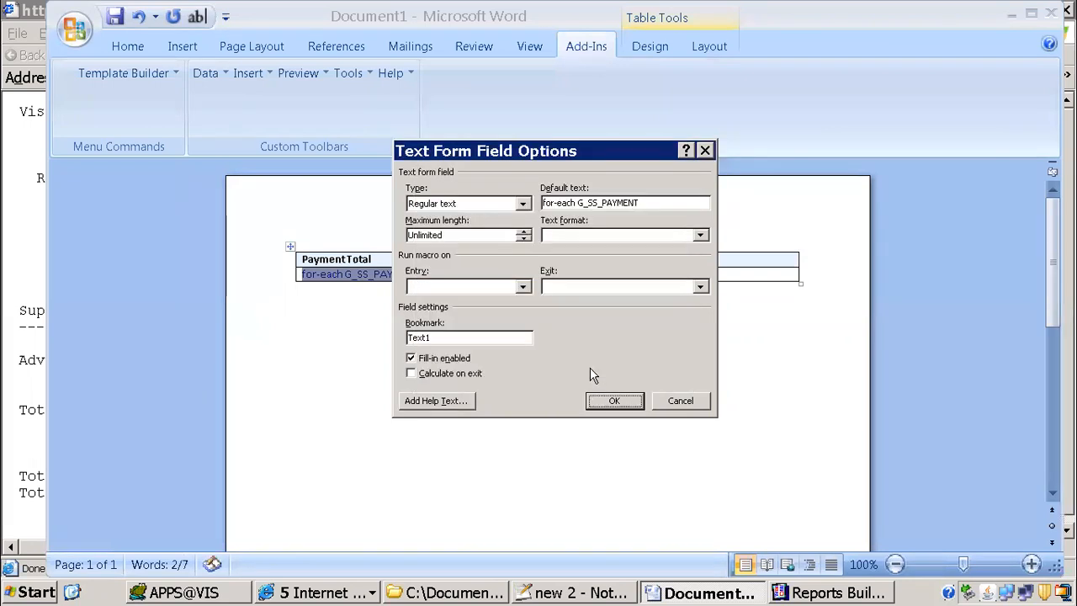
pyautogui.click(604, 401)
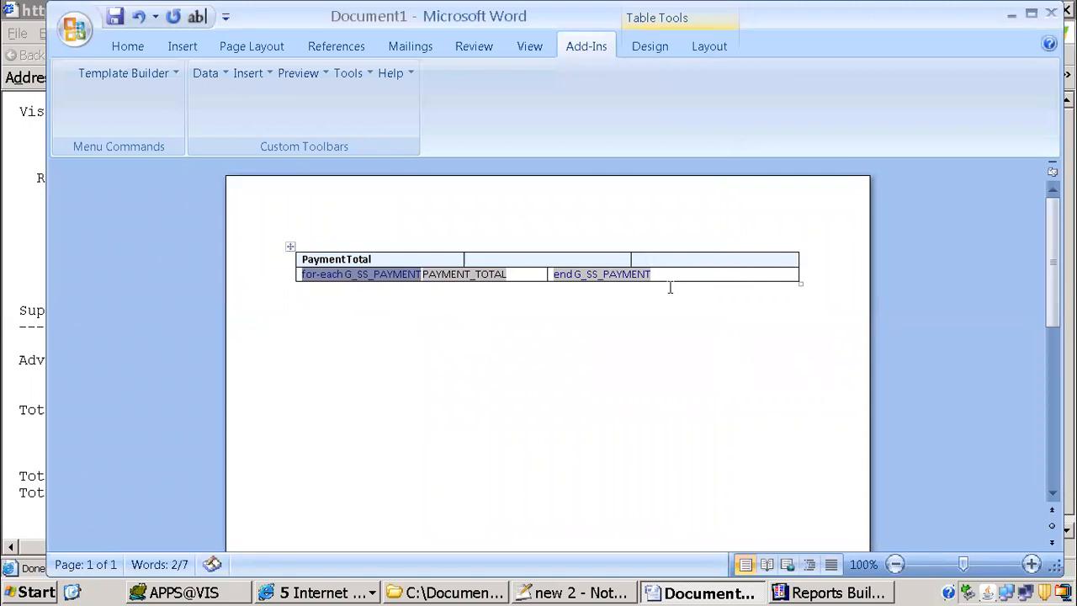
# Step: Widen the for-each G_SS_PAYMENT cell to the last heading column's edge and split it into two columns
pyautogui.moveTo(544, 274)
pyautogui.mouseDown()
pyautogui.moveTo(642, 275)
pyautogui.moveTo(631, 275)
pyautogui.mouseUp()
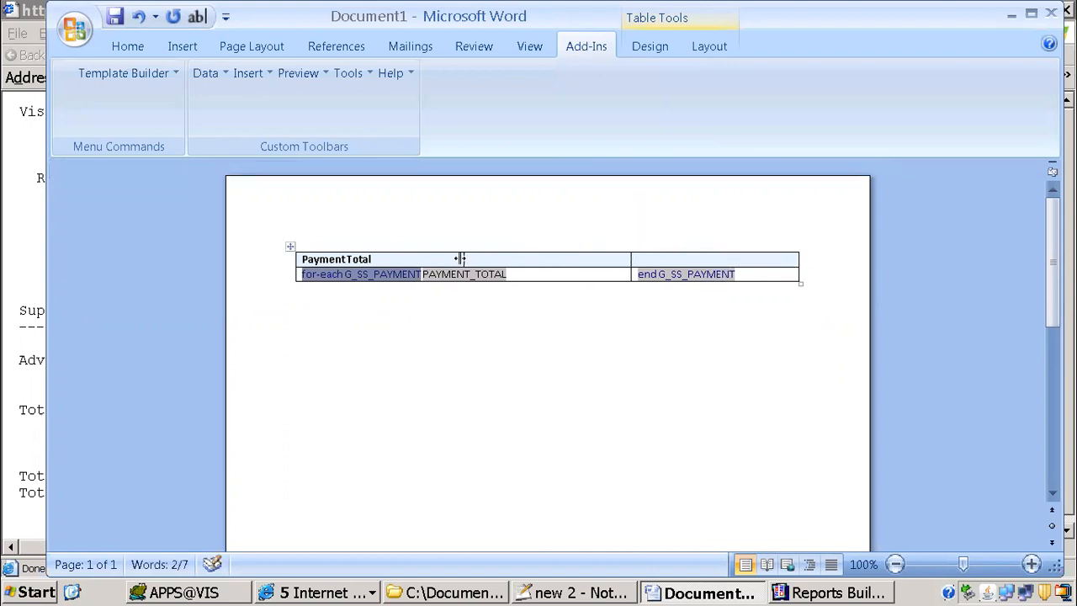
pyautogui.click(454, 258)
pyautogui.rightClick(545, 271)
pyautogui.click(440, 324)
pyautogui.rightClick(537, 272)
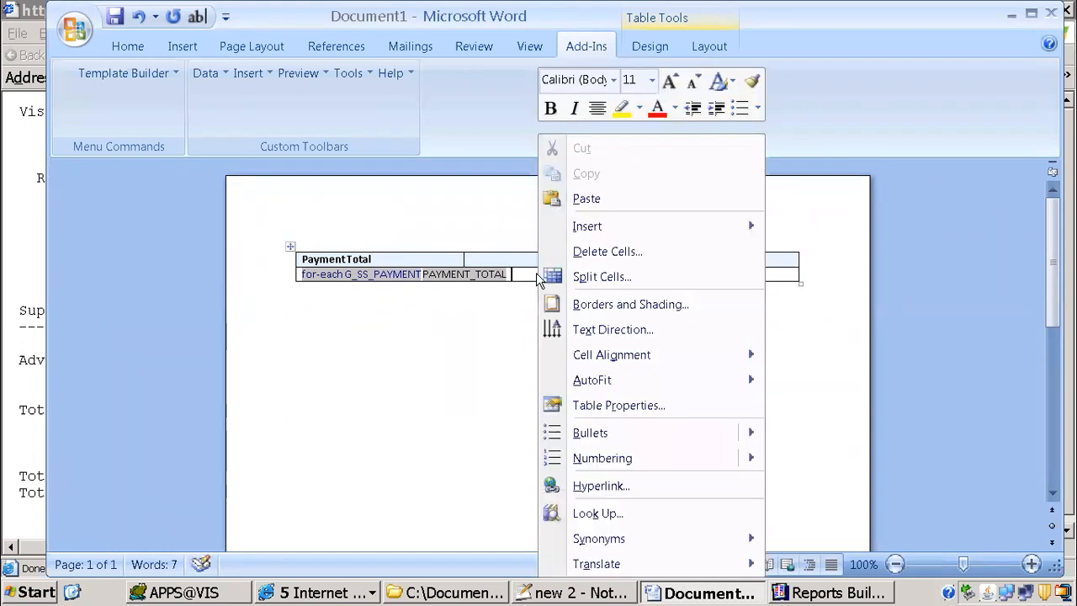
pyautogui.click(608, 279)
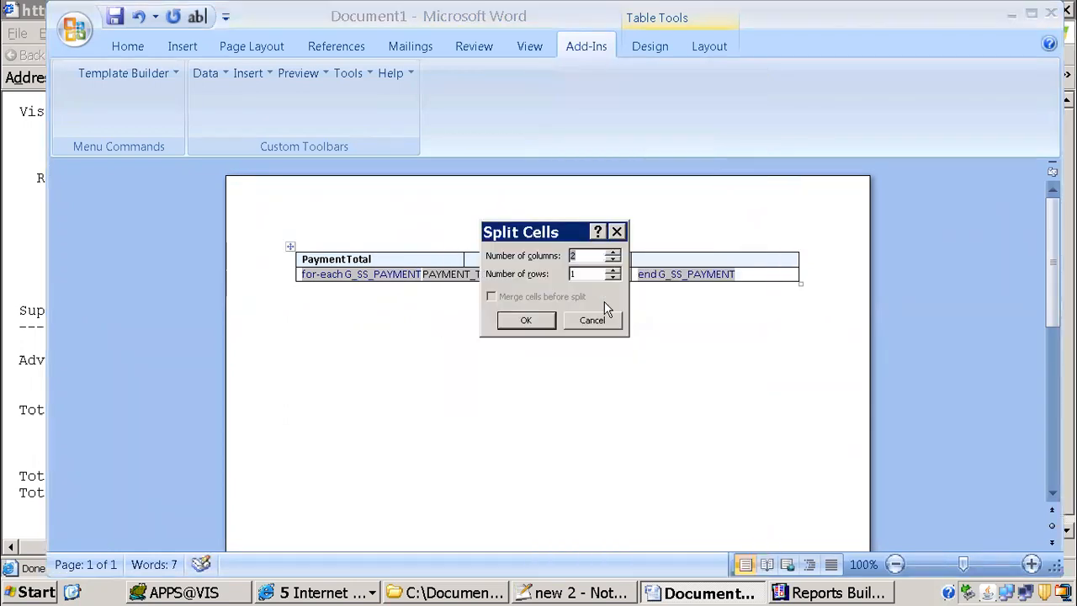
pyautogui.click(530, 326)
pyautogui.click(433, 305)
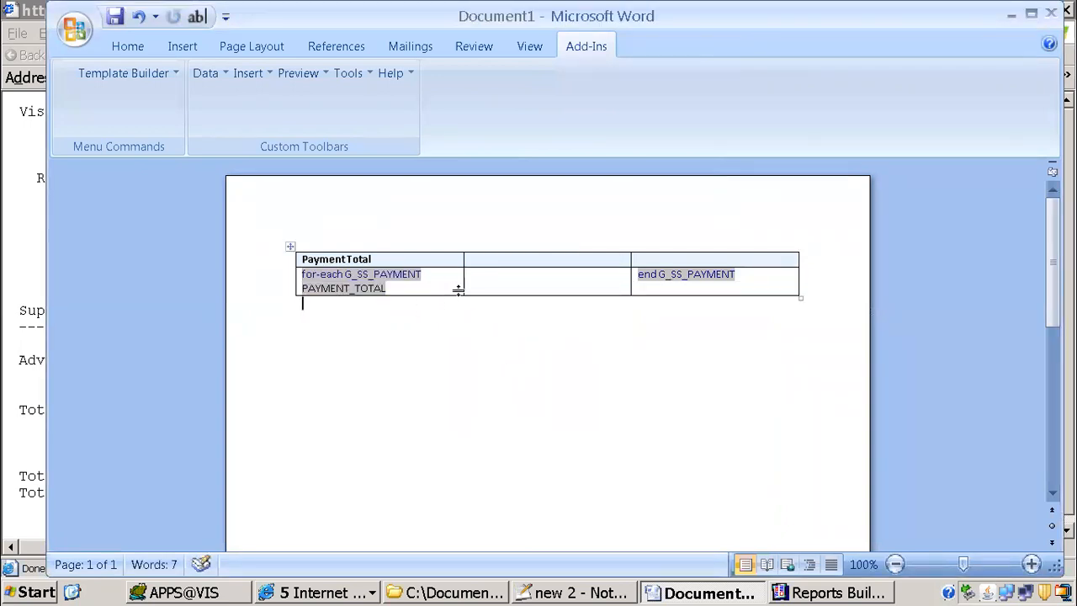
# Step: Move the Payment Total heading from the first heading cell to the last one
pyautogui.moveTo(378, 260); pyautogui.dragTo(303, 255)
pyautogui.hotkey('ctrl', 'c')
pyautogui.press('Delete')
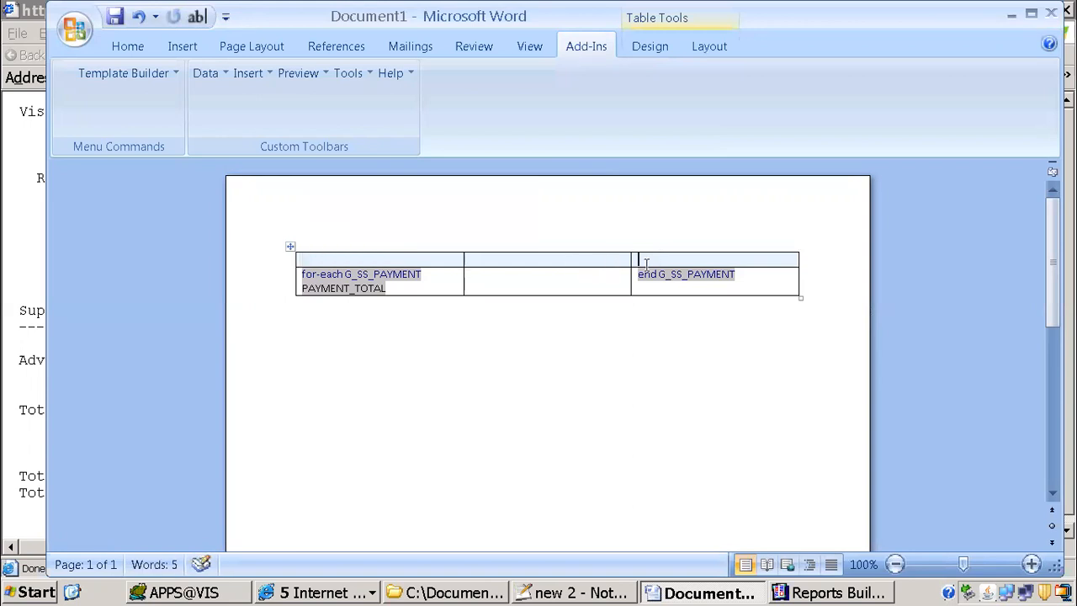
pyautogui.hotkey('ctrl', 'v')
# Step: Move the PAYMENT_TOTAL field from the first cell to just before the end G_SS_PAYMENT field in the last cell
pyautogui.doubleClick(354, 293)
pyautogui.hotkey('ctrl', 'c')
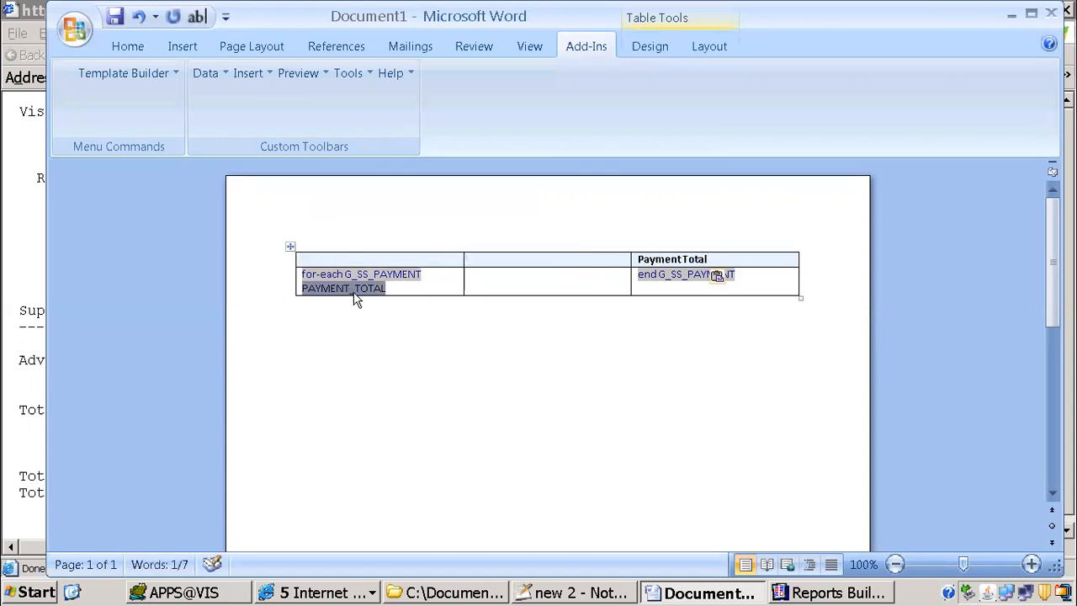
pyautogui.press('BackSpace')
pyautogui.press('BackSpace')
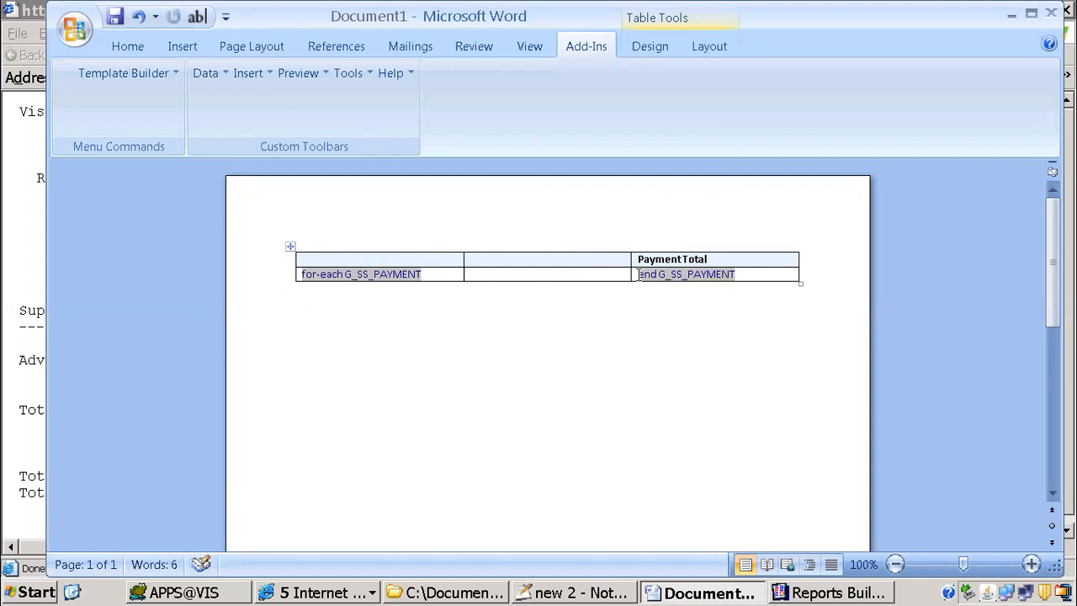
pyautogui.click(639, 274)
pyautogui.hotkey('ctrl', 'v')
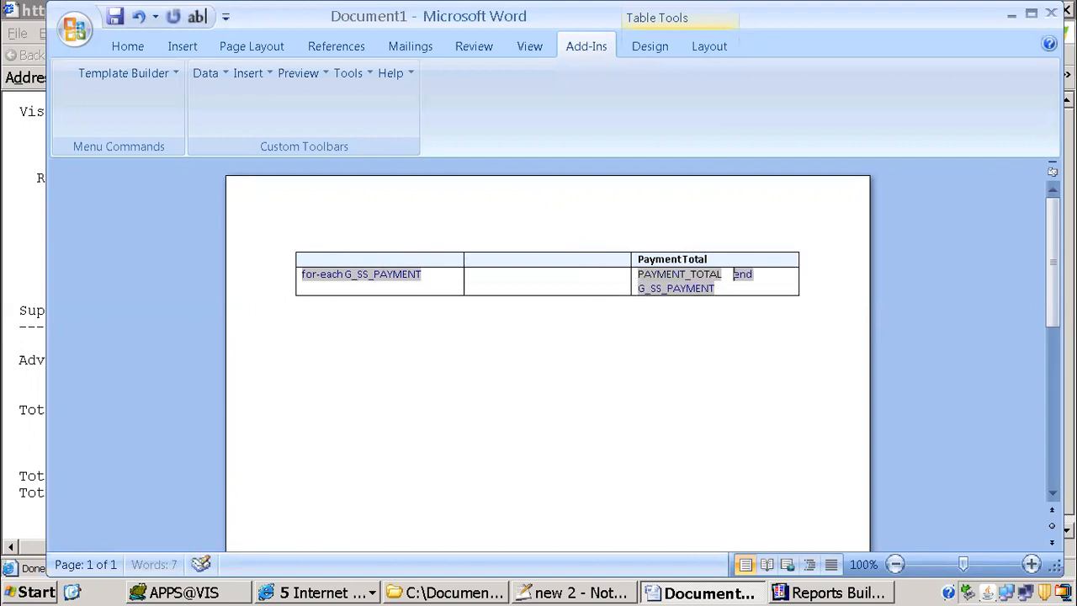
pyautogui.click(361, 274)
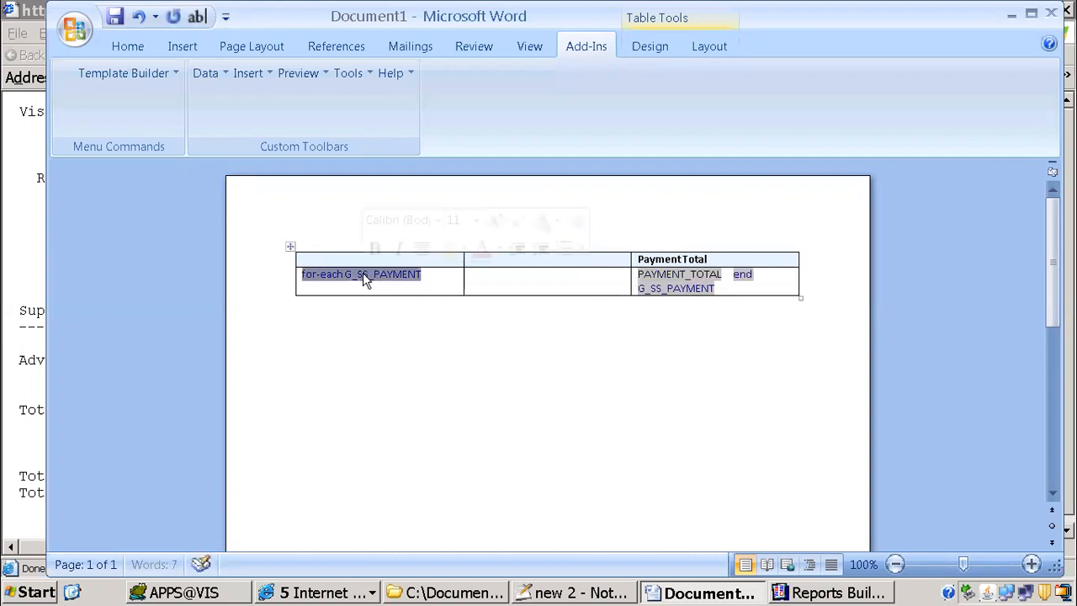
pyautogui.click(686, 288)
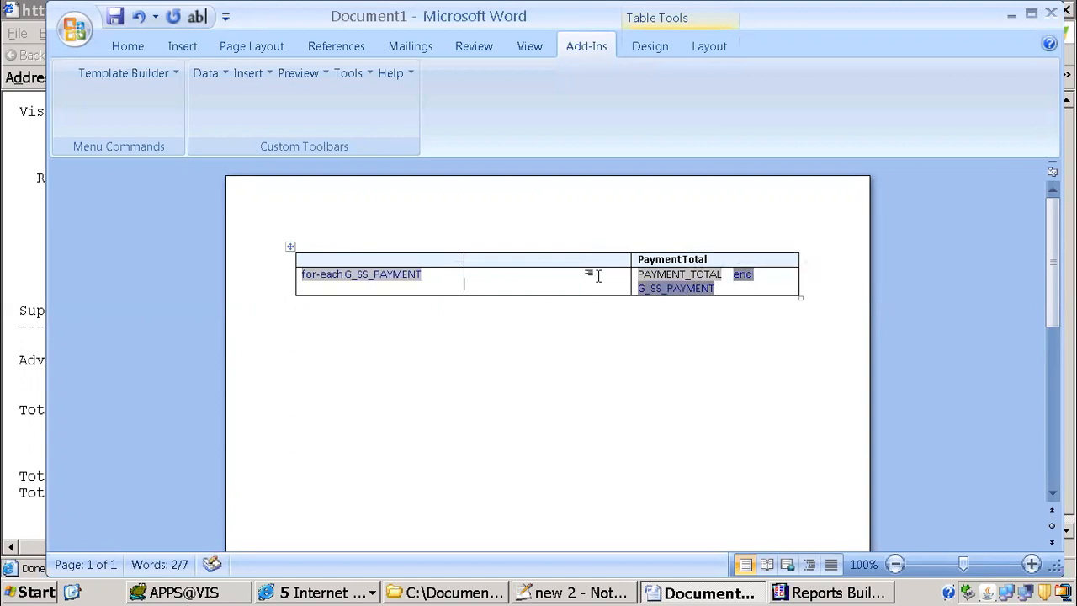
# Step: Compare the G_supplier notes in Notepad++ with the report output's Supplier Name to Tax Reporting Site columns and the Reports Builder data model
pyautogui.click(572, 593)
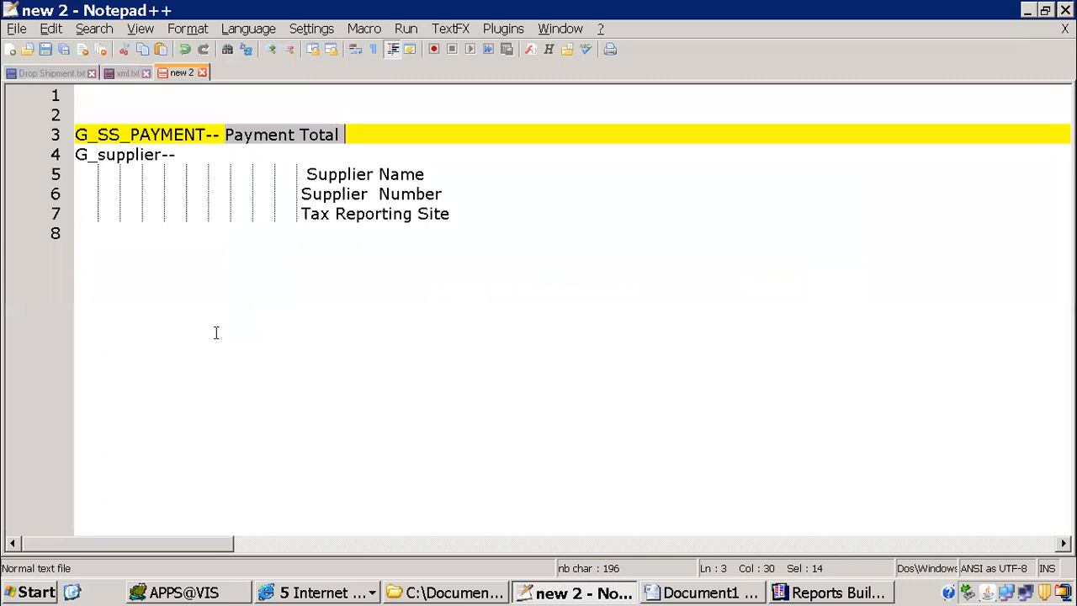
pyautogui.click(296, 592)
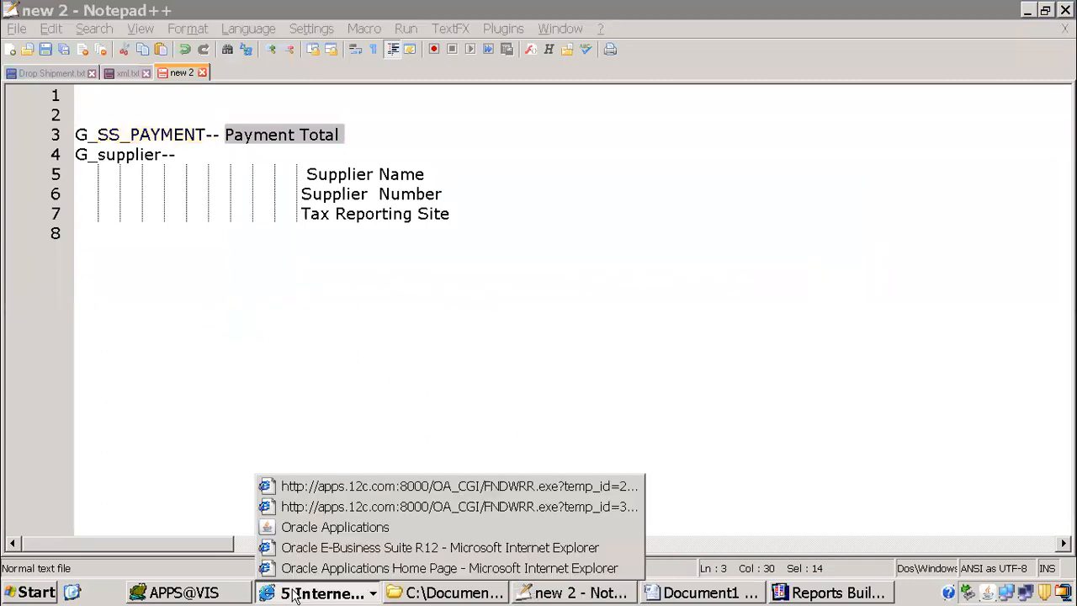
pyautogui.click(364, 471)
pyautogui.moveTo(16, 313); pyautogui.dragTo(112, 310)
pyautogui.moveTo(196, 288); pyautogui.dragTo(243, 310)
pyautogui.click(483, 299)
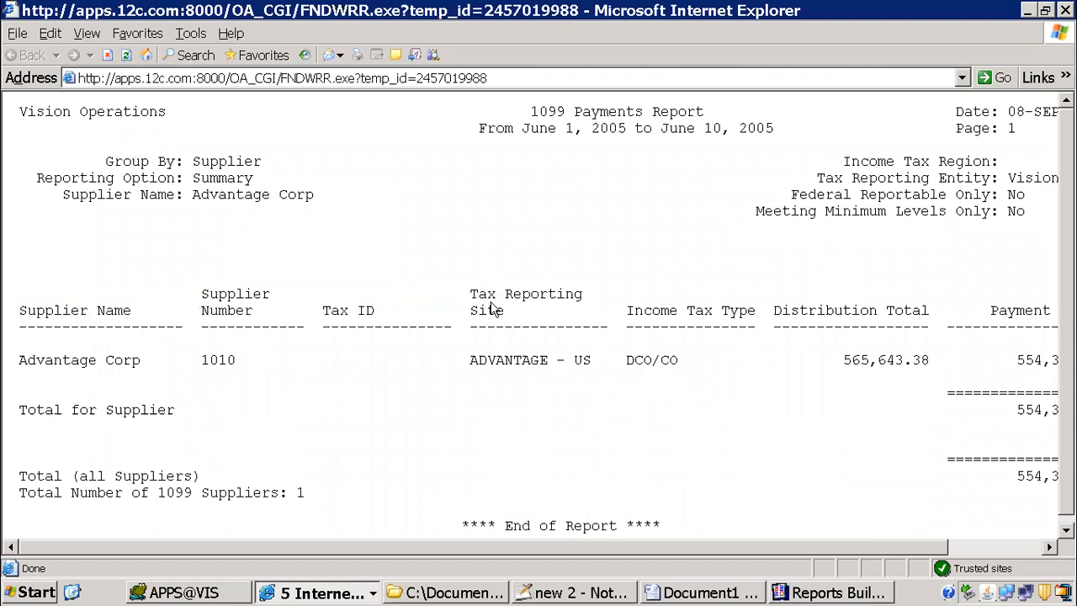
pyautogui.moveTo(492, 305); pyautogui.dragTo(369, 330)
pyautogui.moveTo(88, 288); pyautogui.dragTo(492, 313)
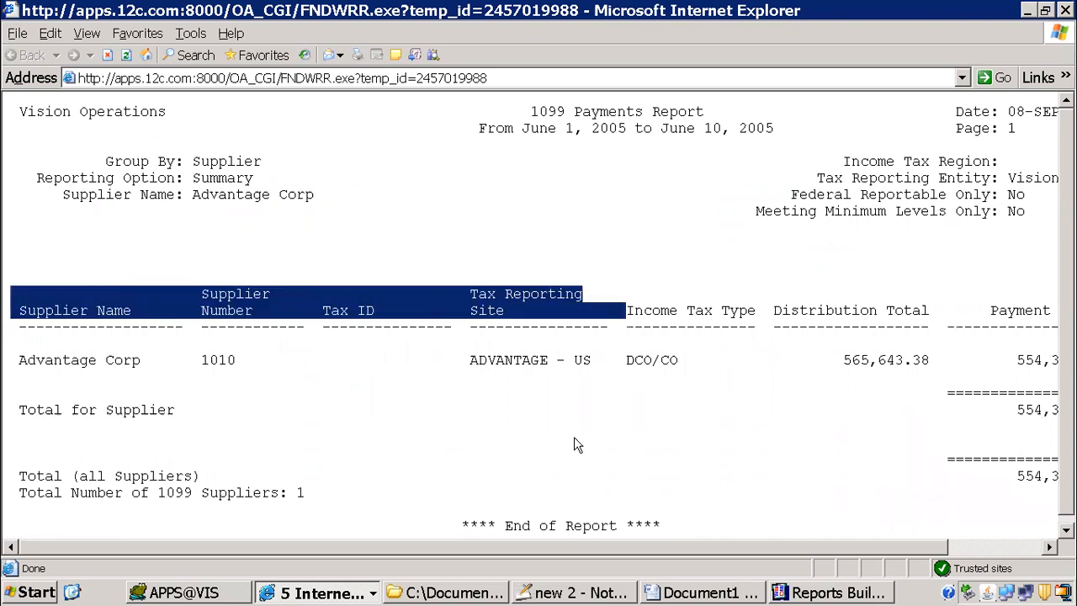
pyautogui.click(562, 594)
pyautogui.moveTo(81, 155); pyautogui.dragTo(451, 258)
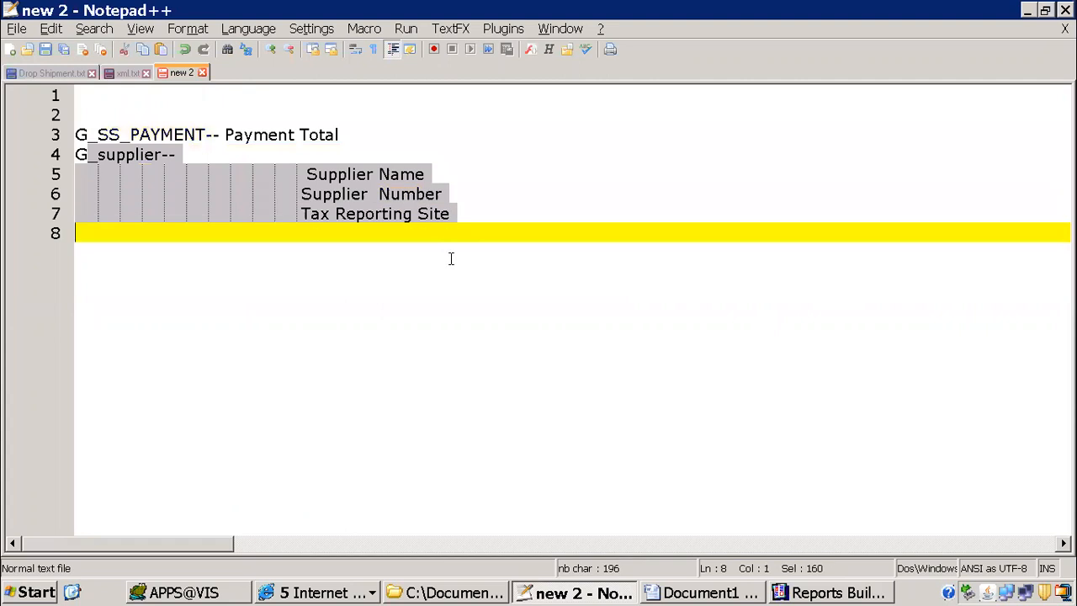
pyautogui.click(807, 593)
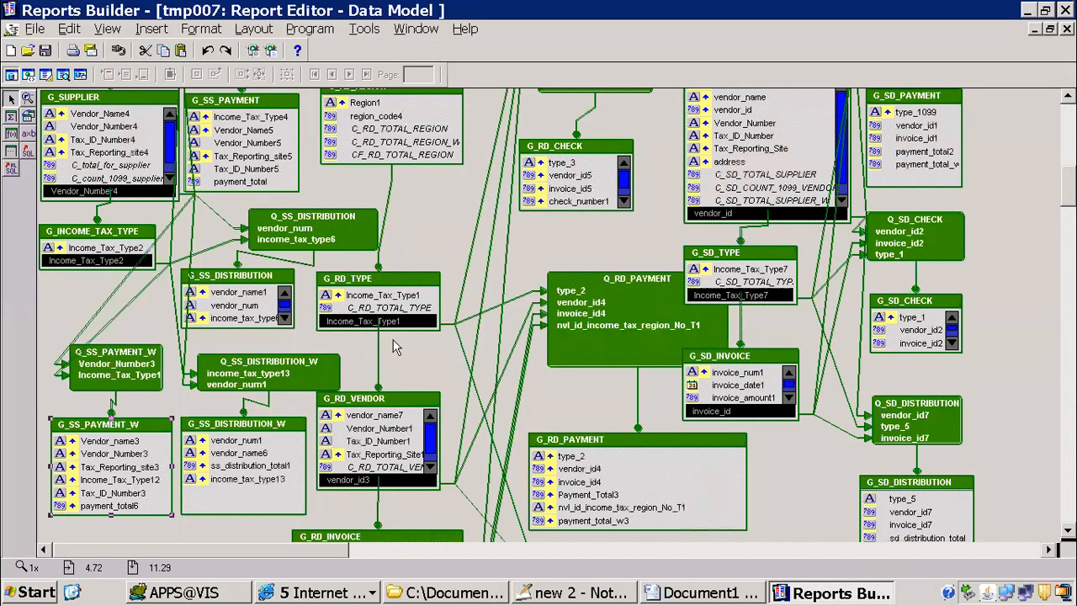
# Step: Back in the Word template, split the empty middle heading cell and the cell below it into two columns each
pyautogui.click(702, 593)
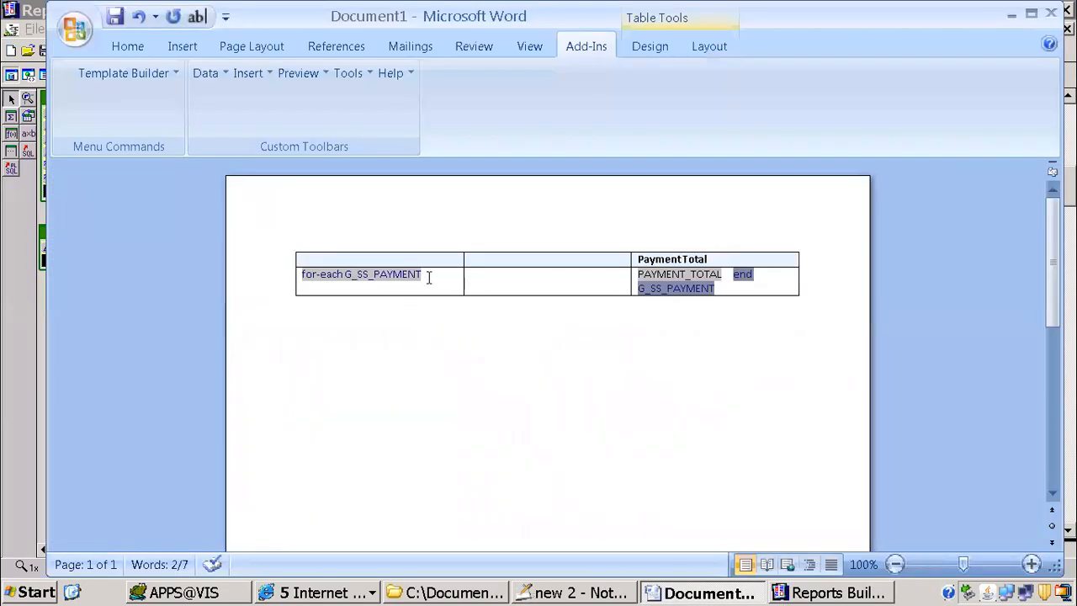
pyautogui.rightClick(548, 258)
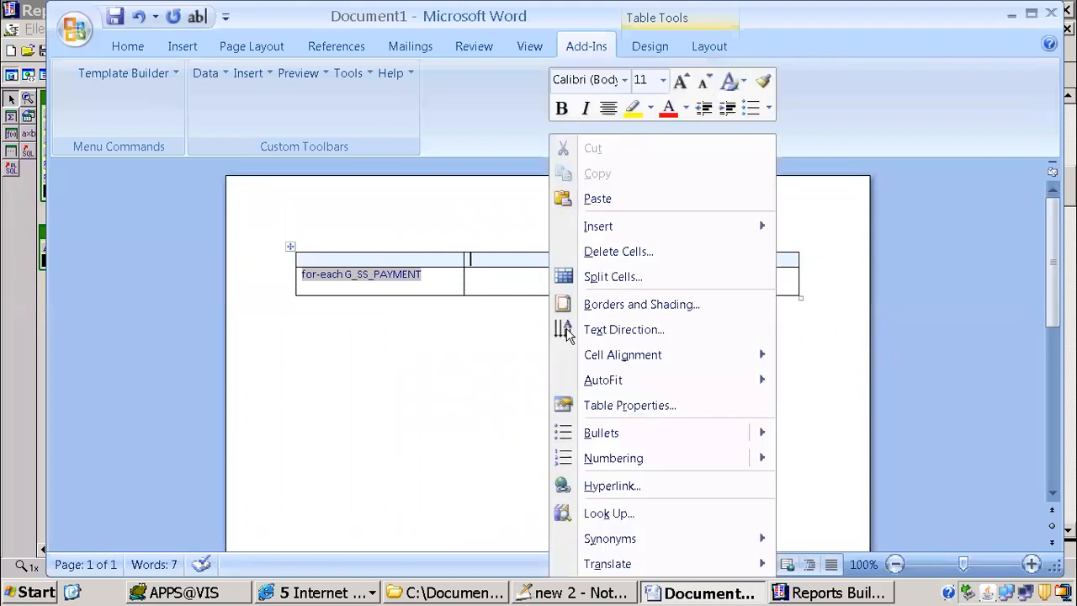
pyautogui.click(614, 277)
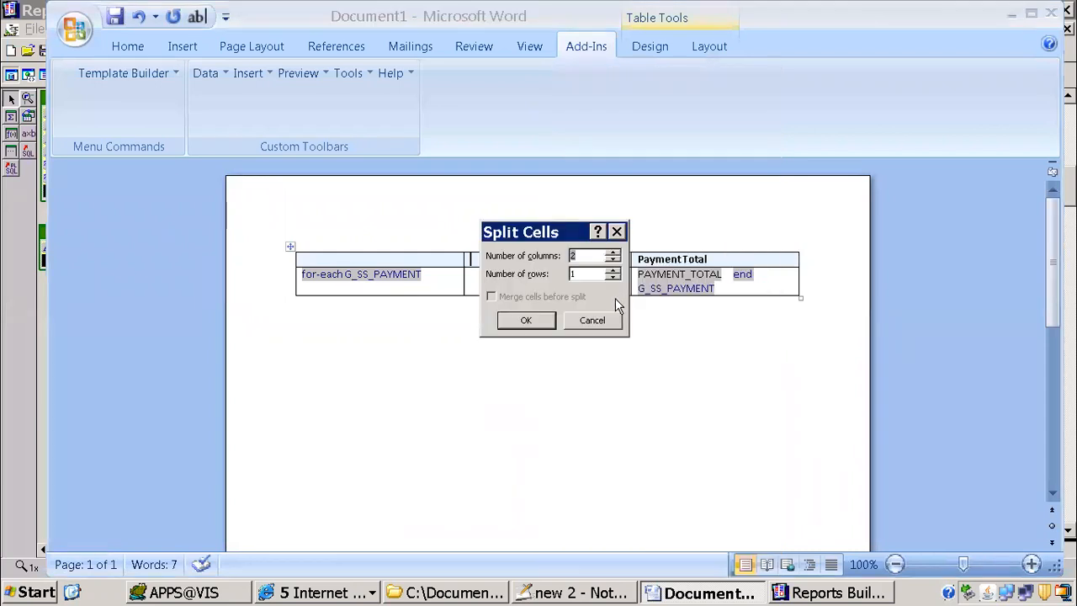
pyautogui.click(545, 323)
pyautogui.click(564, 287)
pyautogui.rightClick(564, 287)
pyautogui.click(597, 278)
pyautogui.click(538, 323)
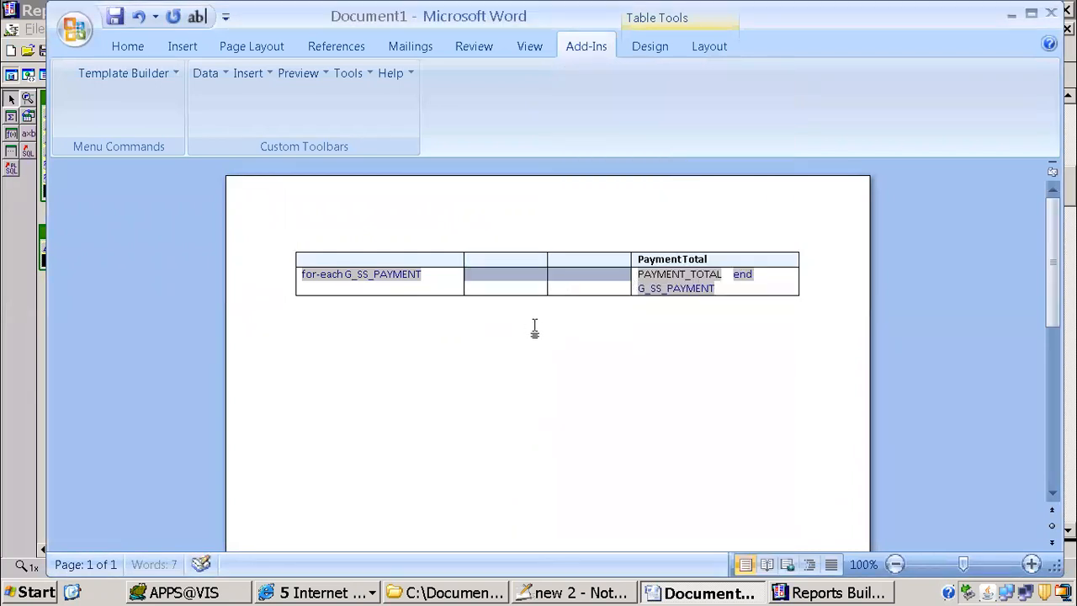
pyautogui.click(462, 373)
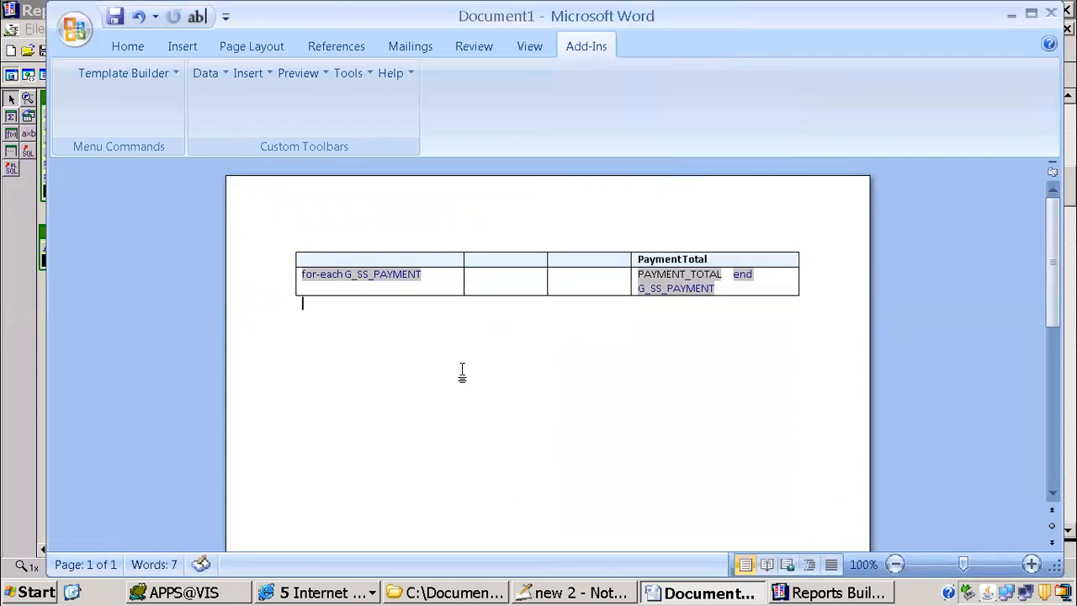
# Step: Open the Template Builder field list for inserting after the for-each G_SS_PAYMENT field, and enlarge and reposition its window
pyautogui.click(438, 274)
pyautogui.click(263, 74)
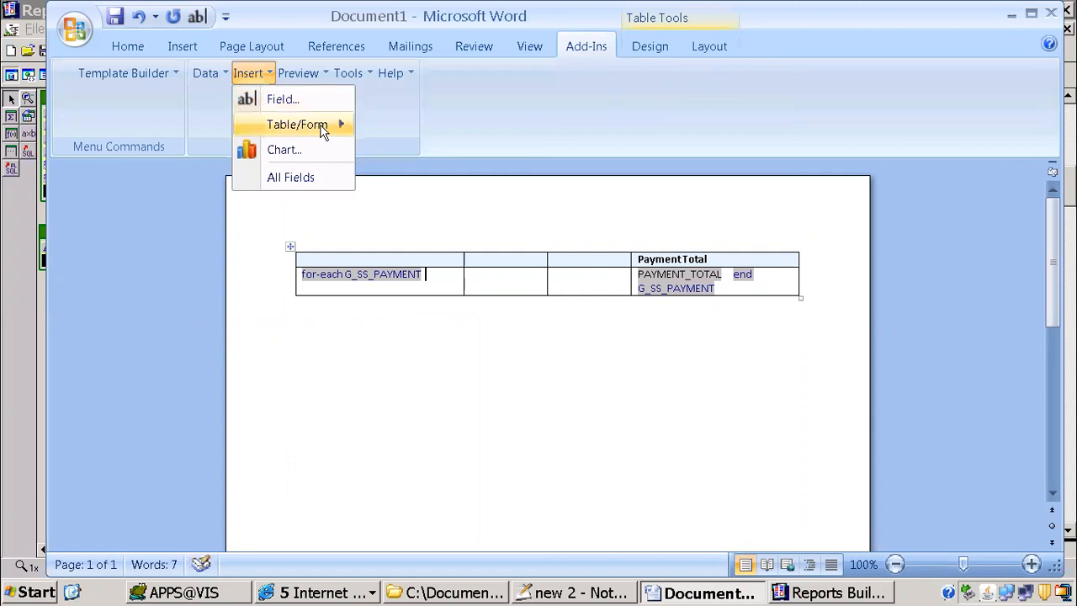
pyautogui.moveTo(307, 125)
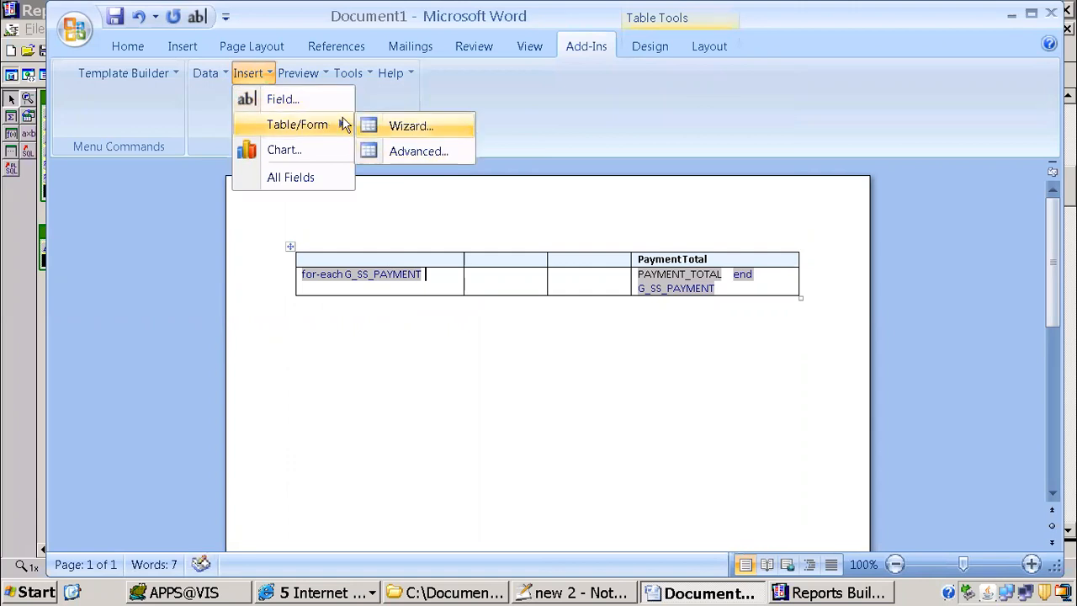
pyautogui.click(278, 107)
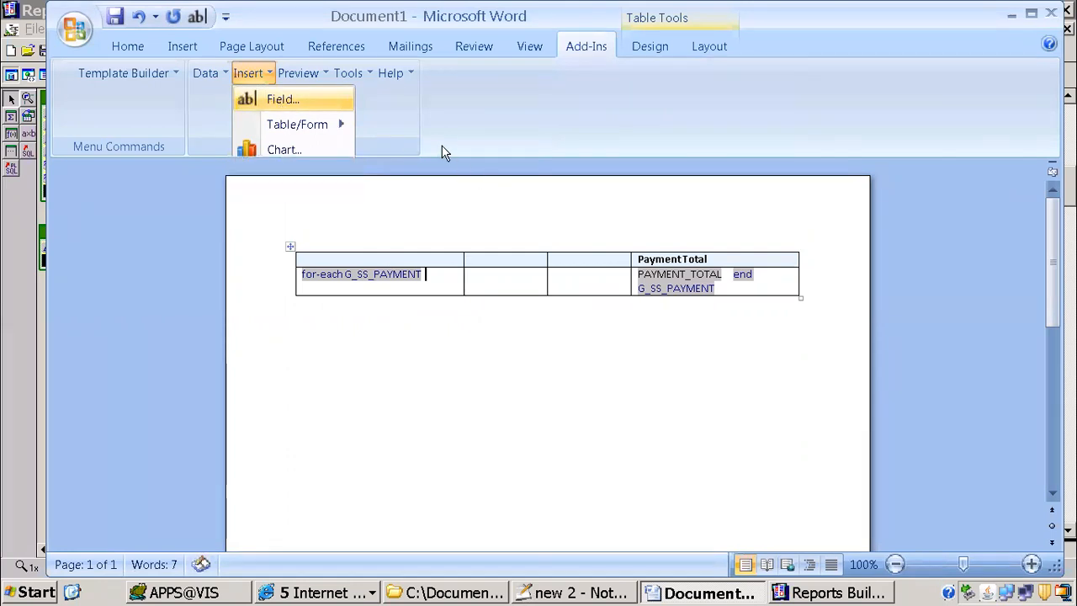
pyautogui.moveTo(899, 117); pyautogui.dragTo(436, 66)
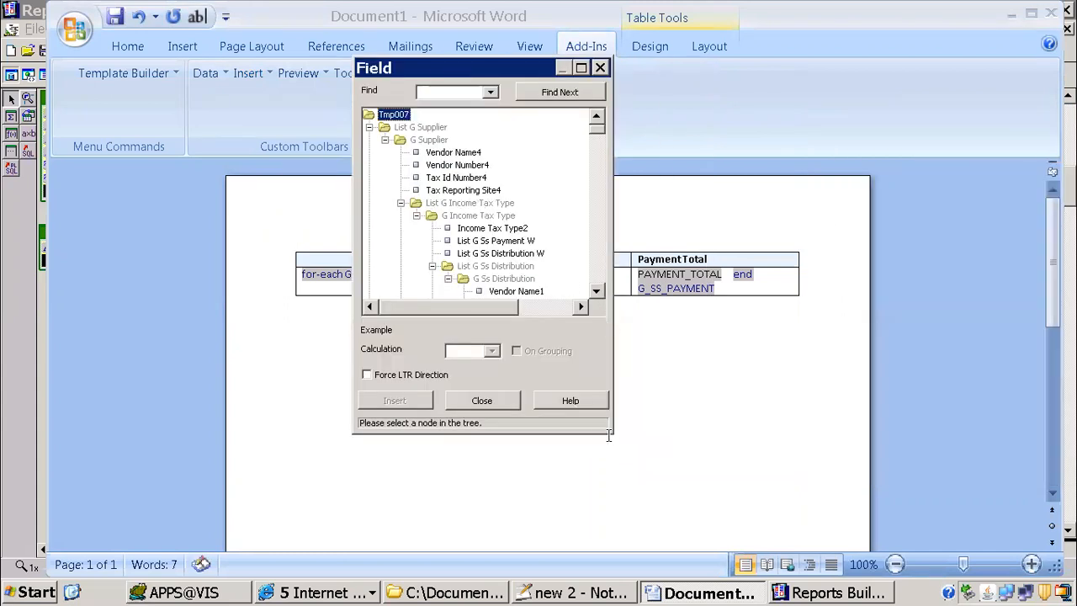
pyautogui.moveTo(609, 432); pyautogui.dragTo(814, 577)
pyautogui.moveTo(562, 69); pyautogui.dragTo(405, 12)
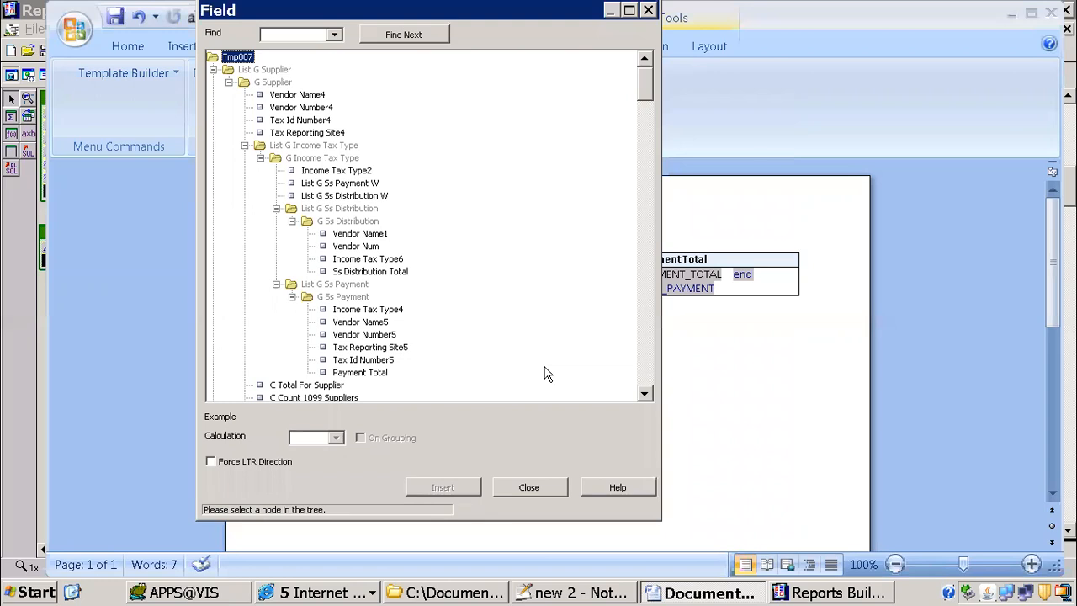
# Step: Switch to the 1099 Payments Report output in the browser and highlight its Supplier Name column heading
pyautogui.click(370, 592)
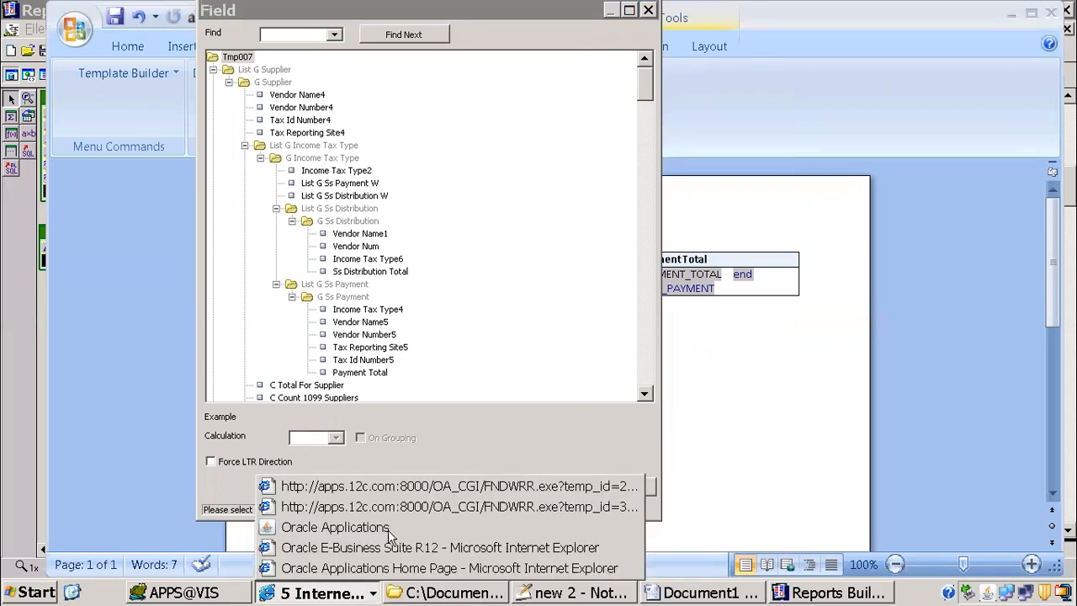
pyautogui.click(395, 486)
pyautogui.click(85, 351)
pyautogui.moveTo(17, 310); pyautogui.dragTo(130, 311)
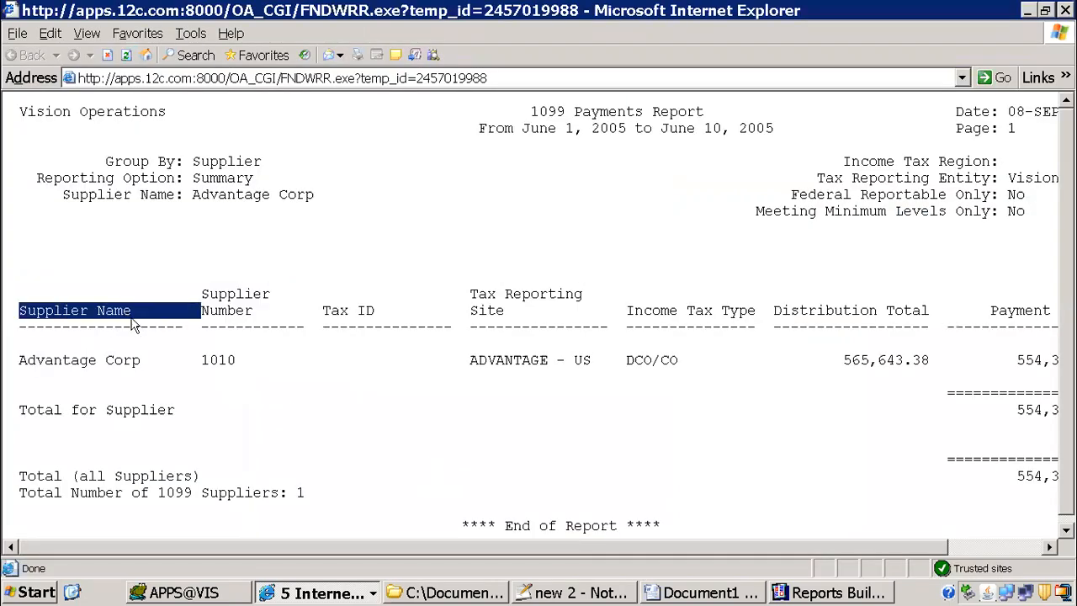
# Step: In the Reports Builder paper layout, check the source column of the vendor name field under the Supplier Name heading
pyautogui.click(787, 592)
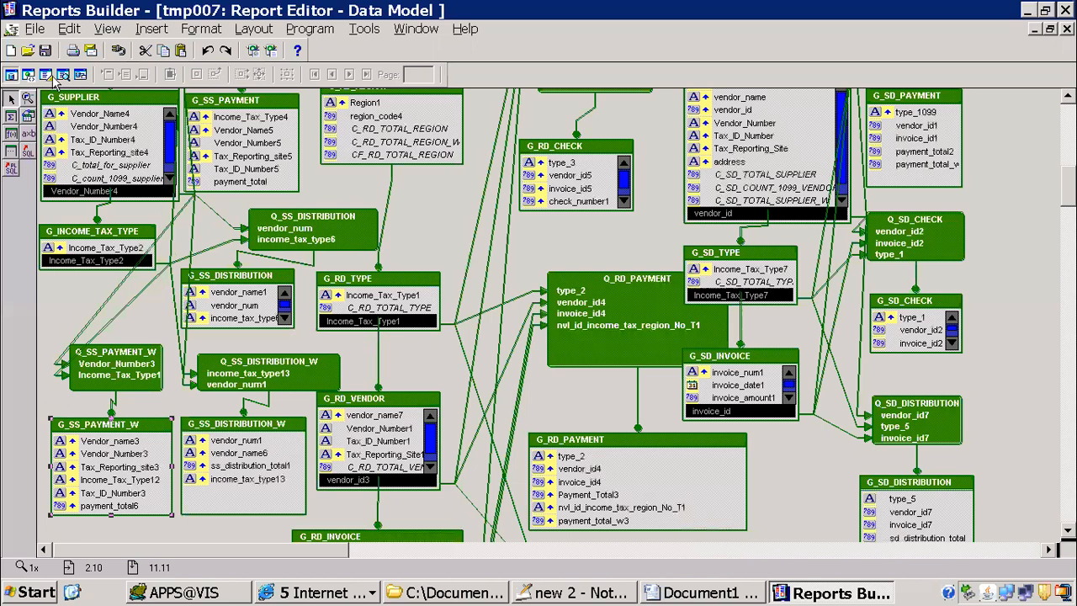
pyautogui.click(45, 74)
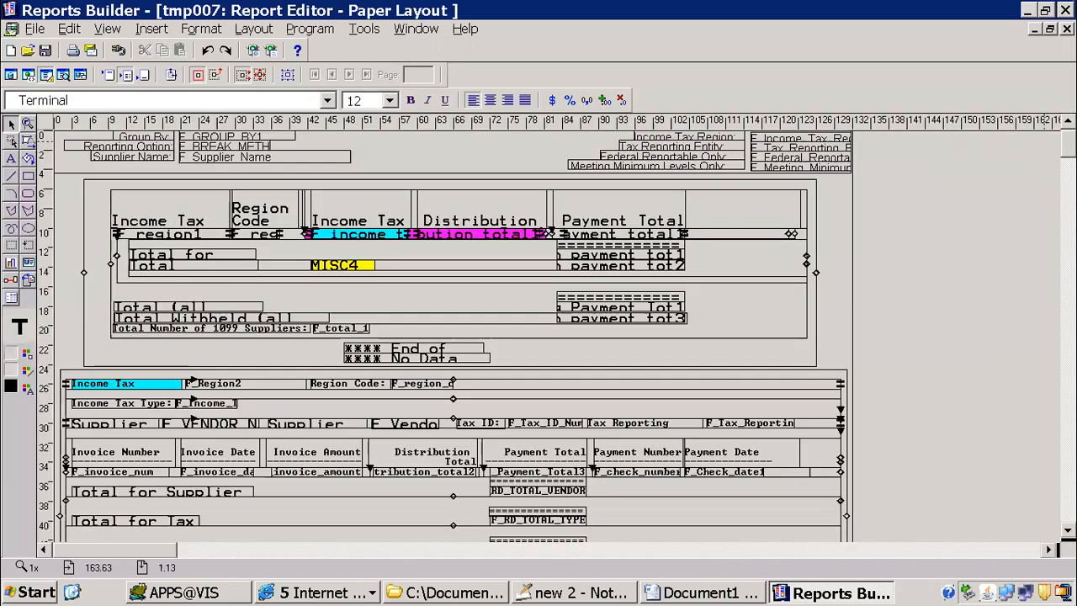
pyautogui.scroll(-5, 547, 336)
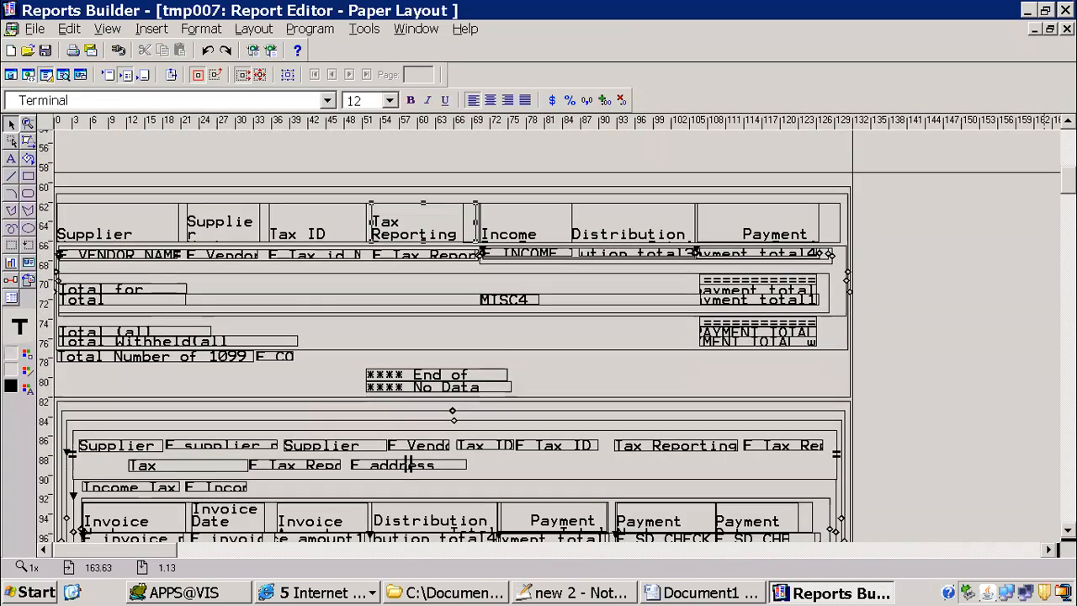
pyautogui.click(130, 239)
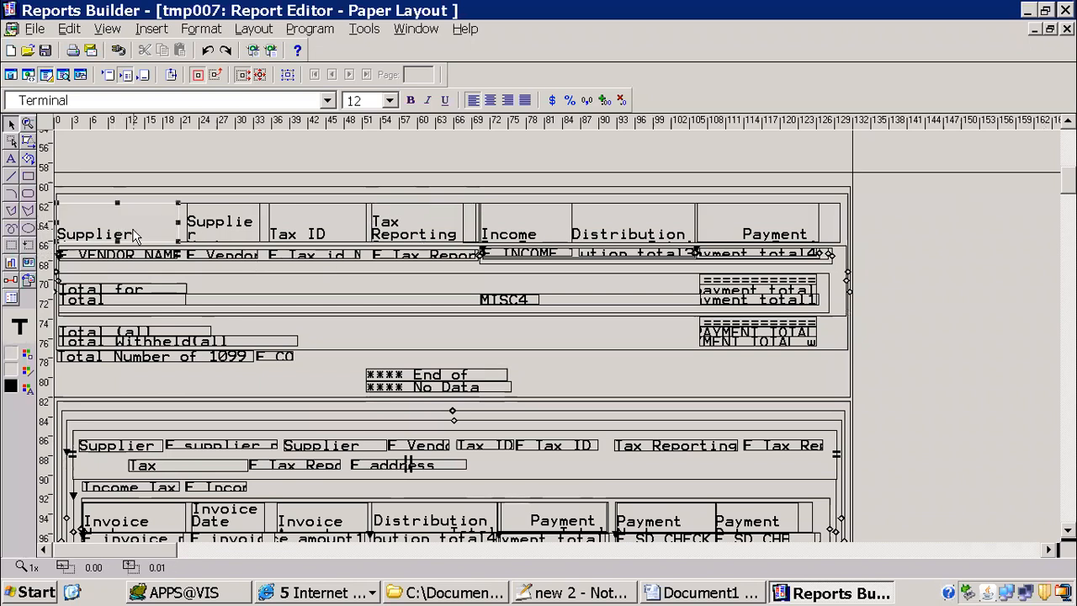
pyautogui.doubleClick(131, 243)
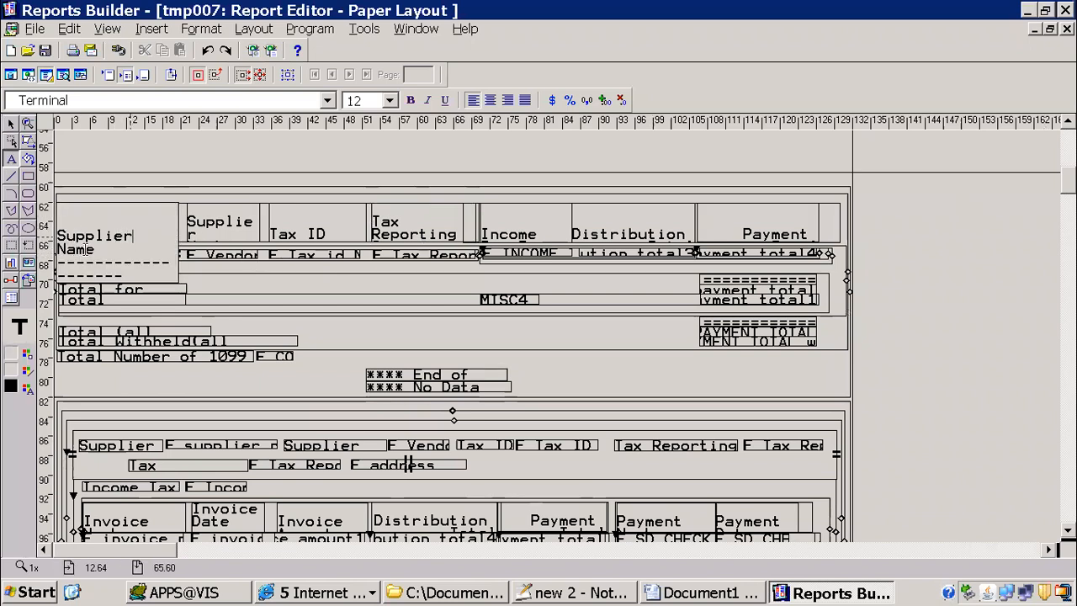
pyautogui.click(293, 288)
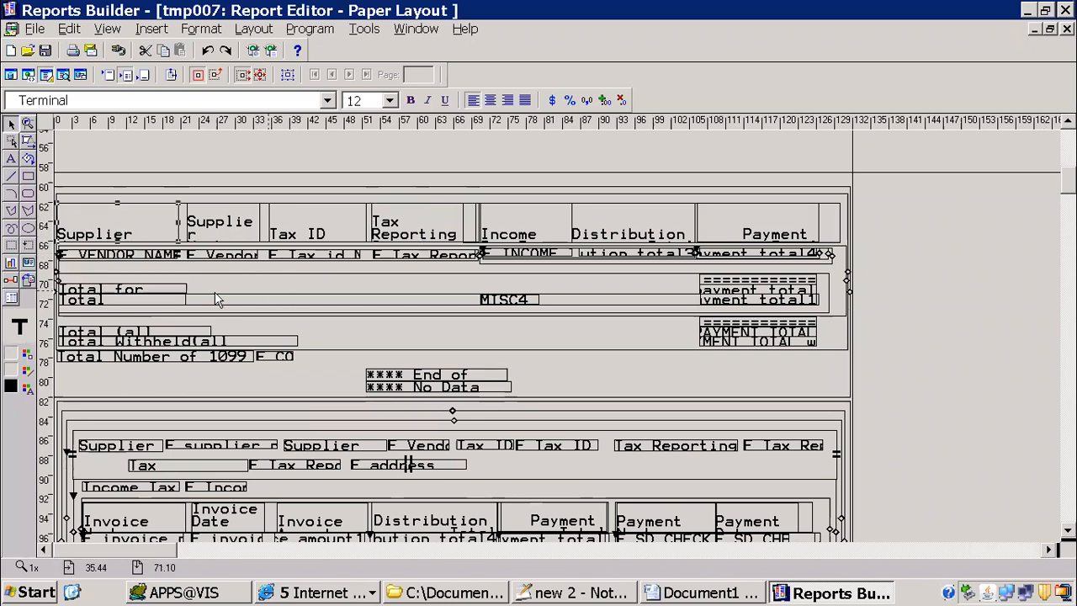
pyautogui.doubleClick(137, 255)
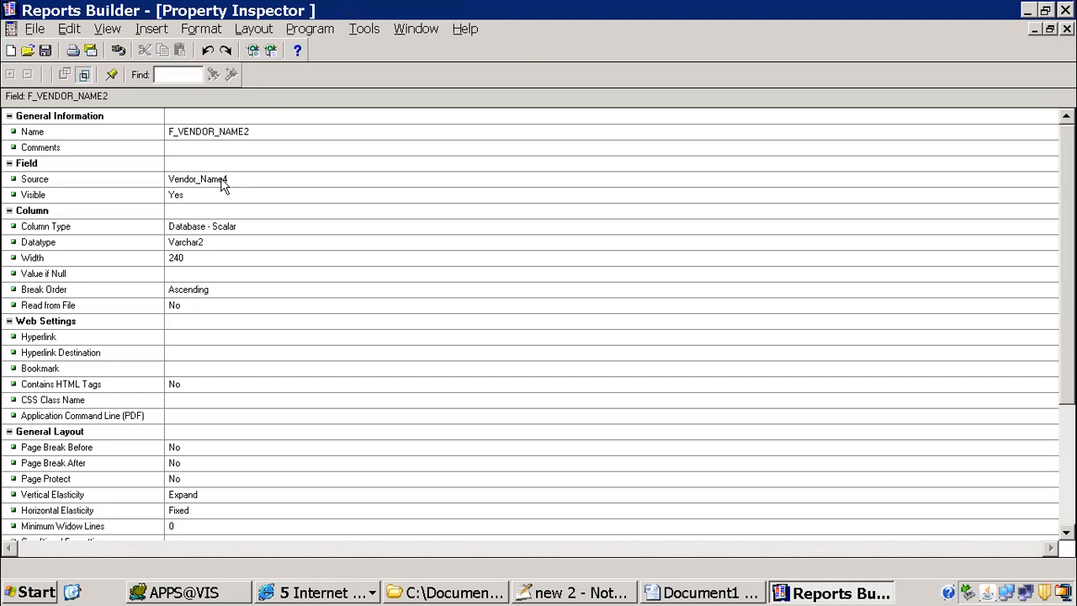
# Step: Back in the Word template, insert the Vendor Name4 field from G Supplier after the for-each G_SS_PAYMENT field
pyautogui.click(703, 595)
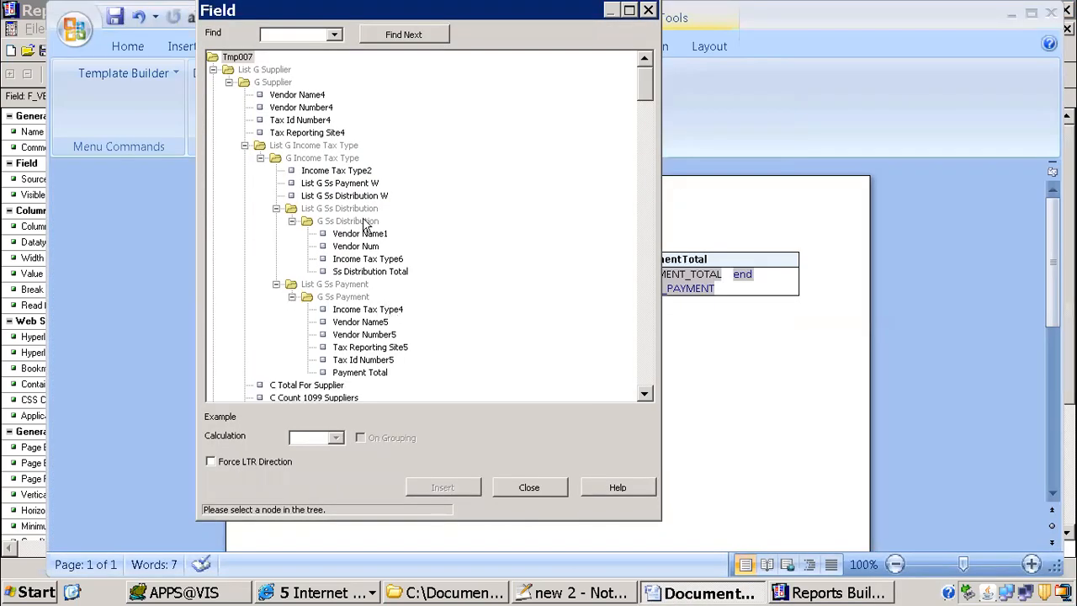
pyautogui.click(304, 99)
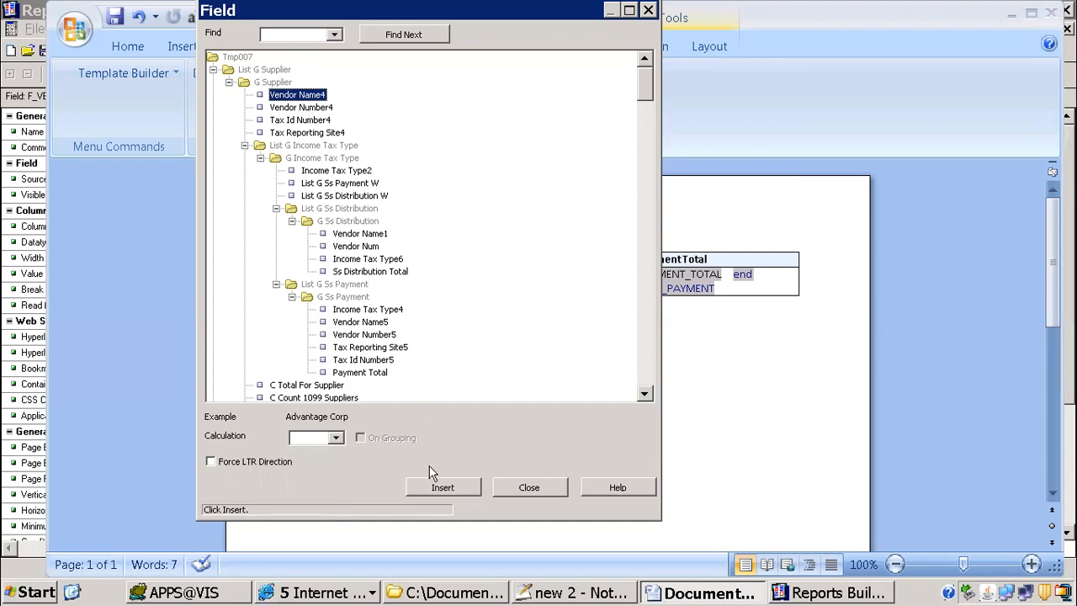
pyautogui.click(441, 493)
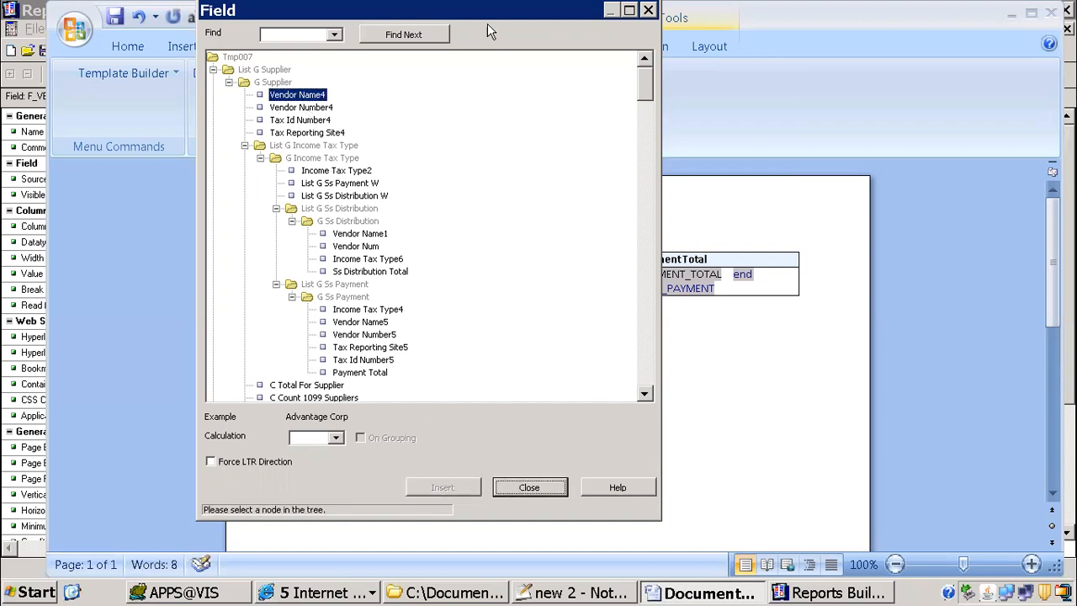
# Step: Insert Vendor Number4 into the second cell and Tax Reporting Site4 into the third cell of the data row, then close the field list
pyautogui.moveTo(505, 12); pyautogui.dragTo(906, 28)
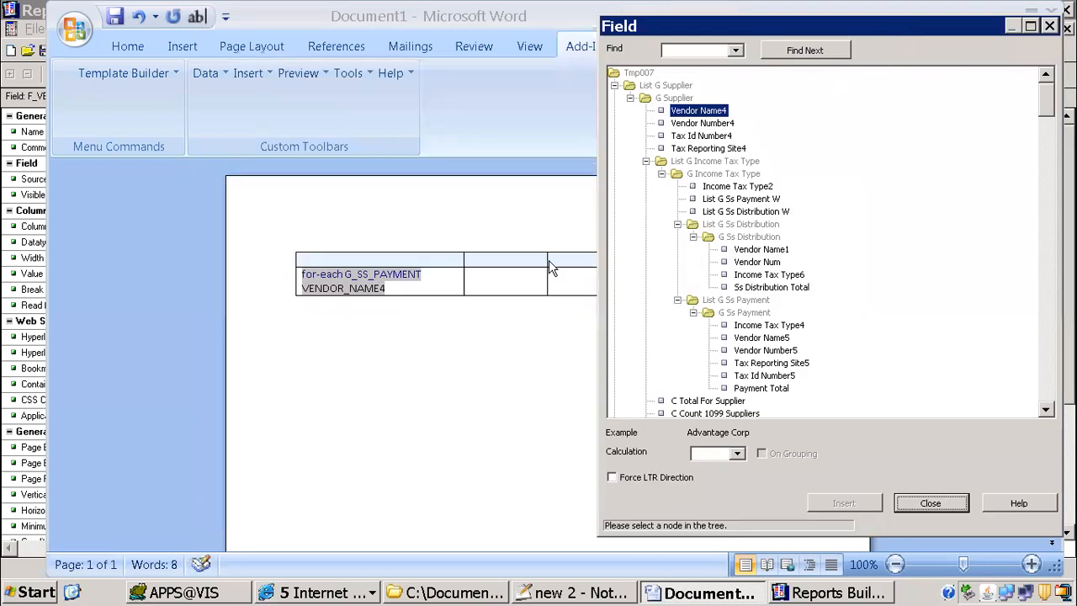
pyautogui.click(479, 275)
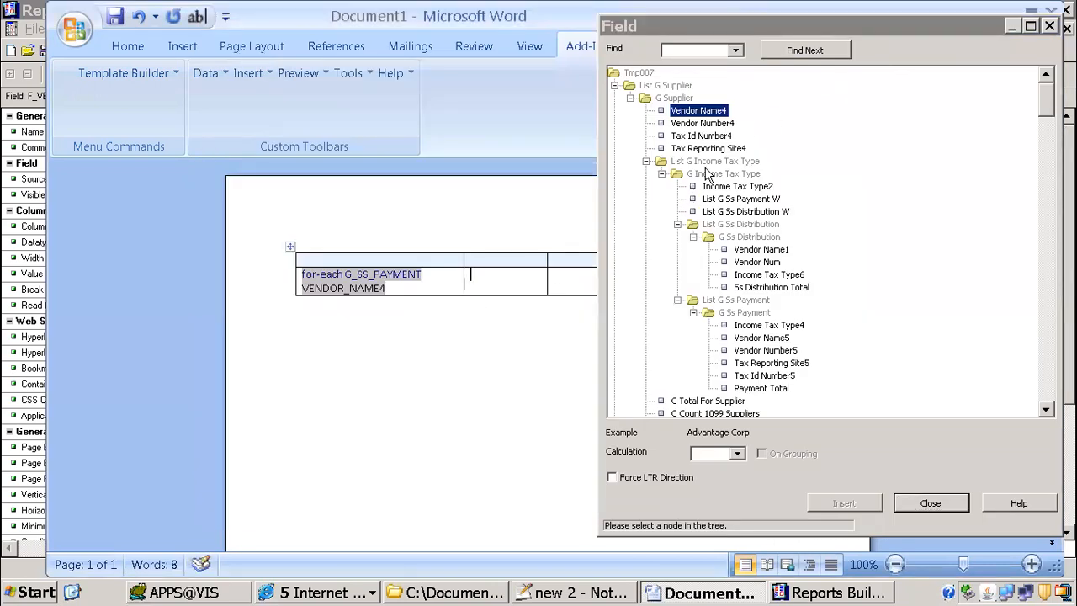
pyautogui.doubleClick(703, 123)
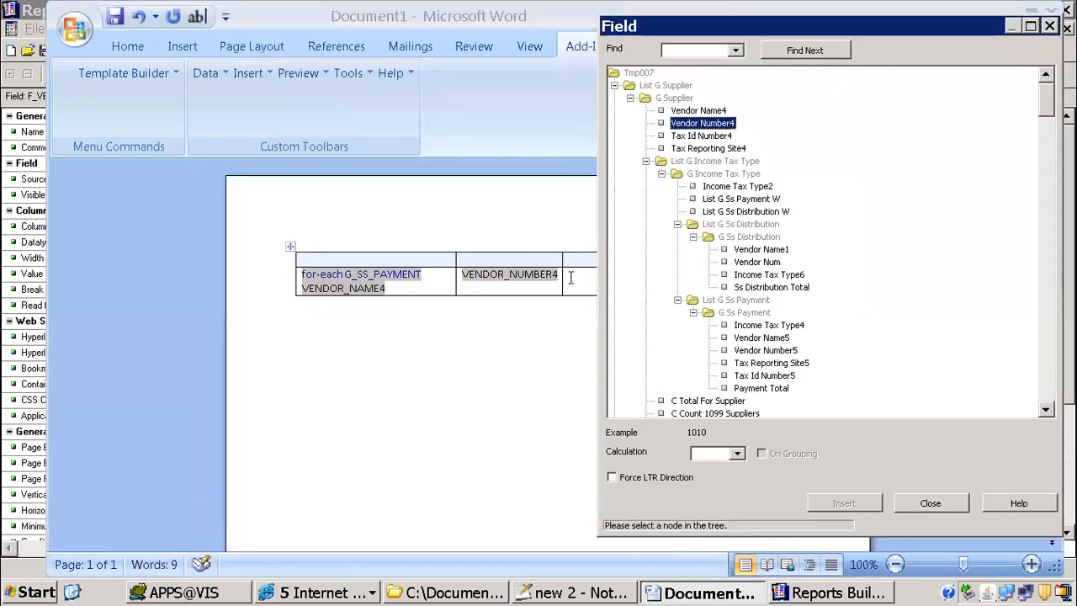
pyautogui.click(720, 149)
pyautogui.click(711, 137)
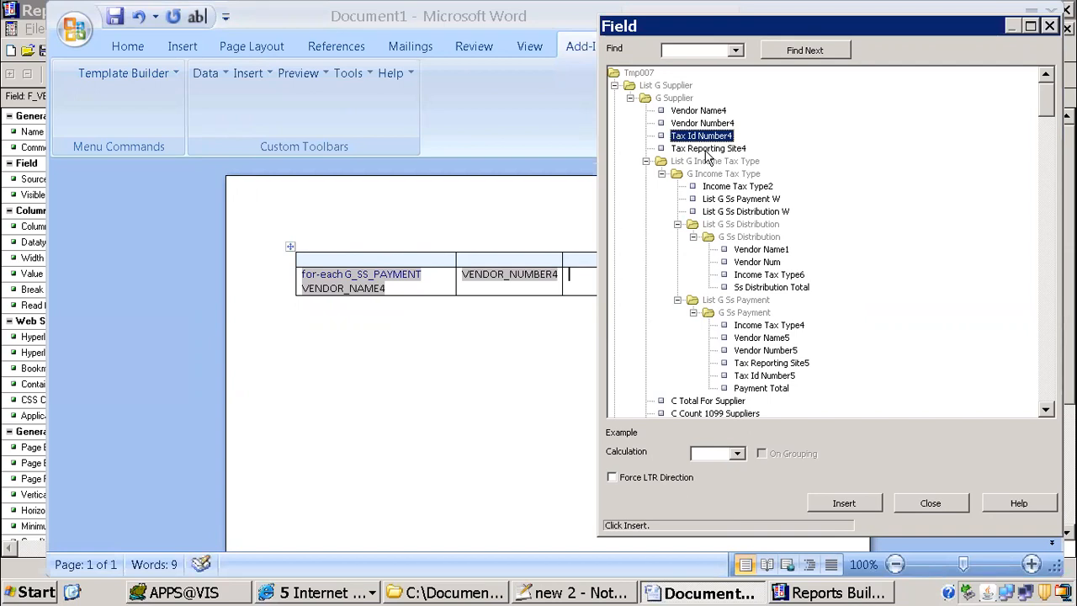
pyautogui.click(706, 151)
pyautogui.doubleClick(707, 150)
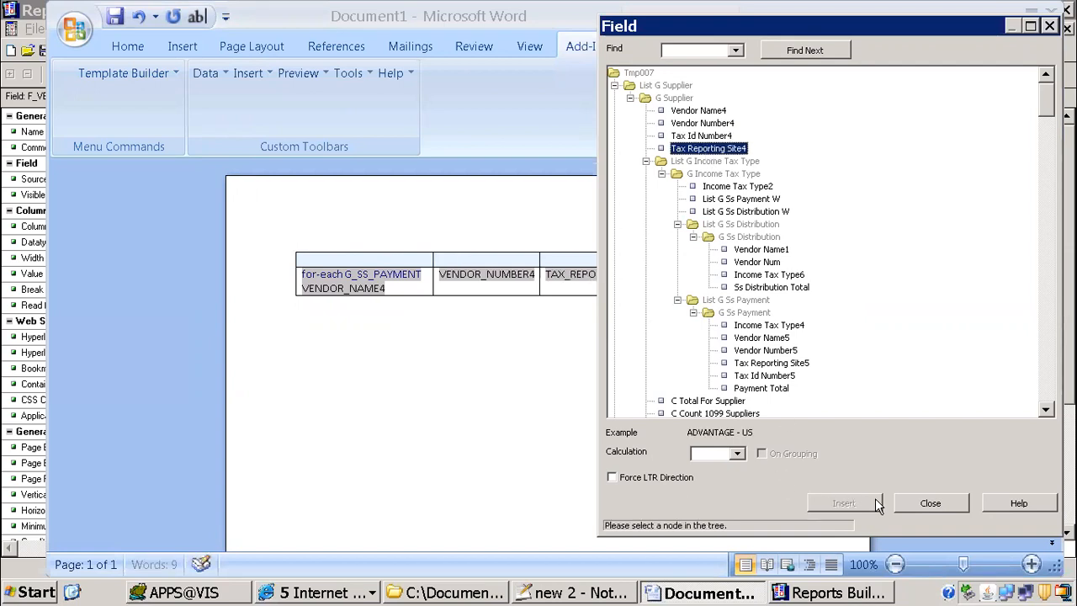
pyautogui.click(925, 503)
# Step: Copy the Supplier Name heading text from the Reports Builder paper layout into the first heading cell of the Word table
pyautogui.hotkey('alt', 'Tab')
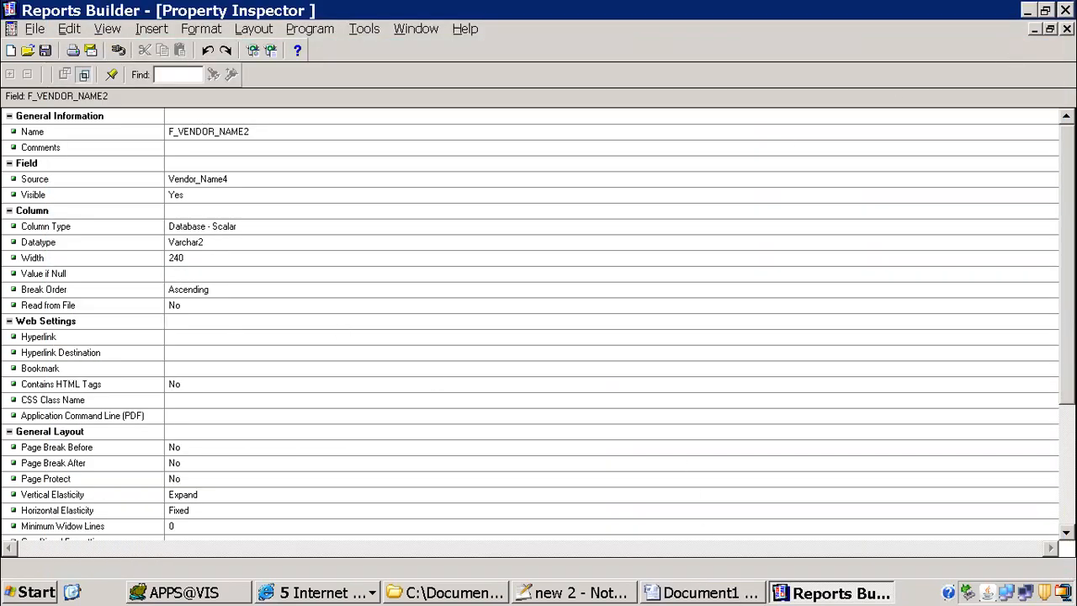
pyautogui.hotkey('ctrl', 'F4')
pyautogui.doubleClick(121, 233)
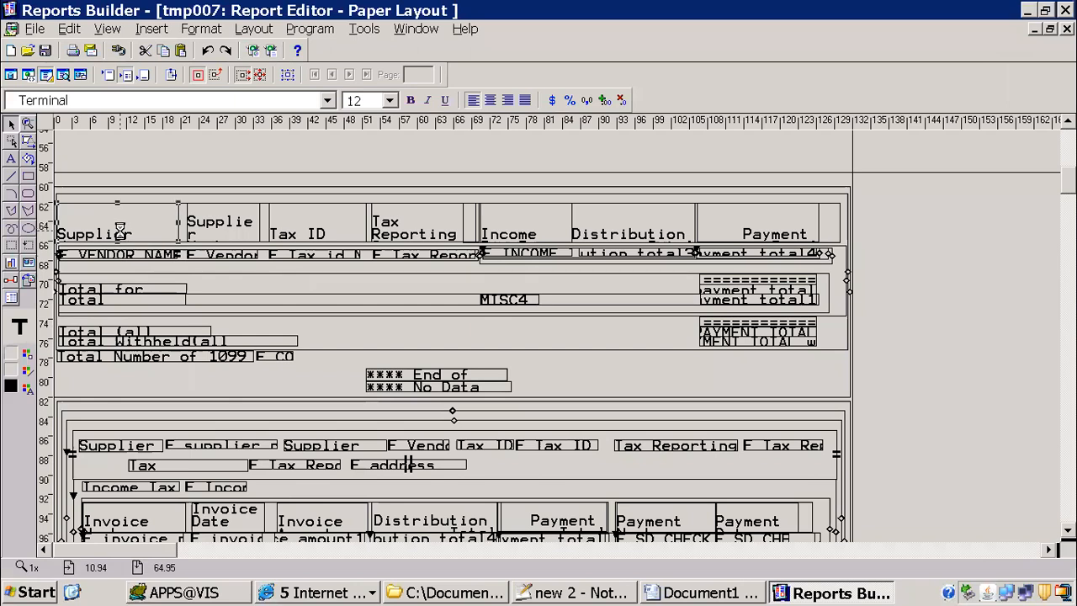
pyautogui.hotkey('ctrl', 'F4')
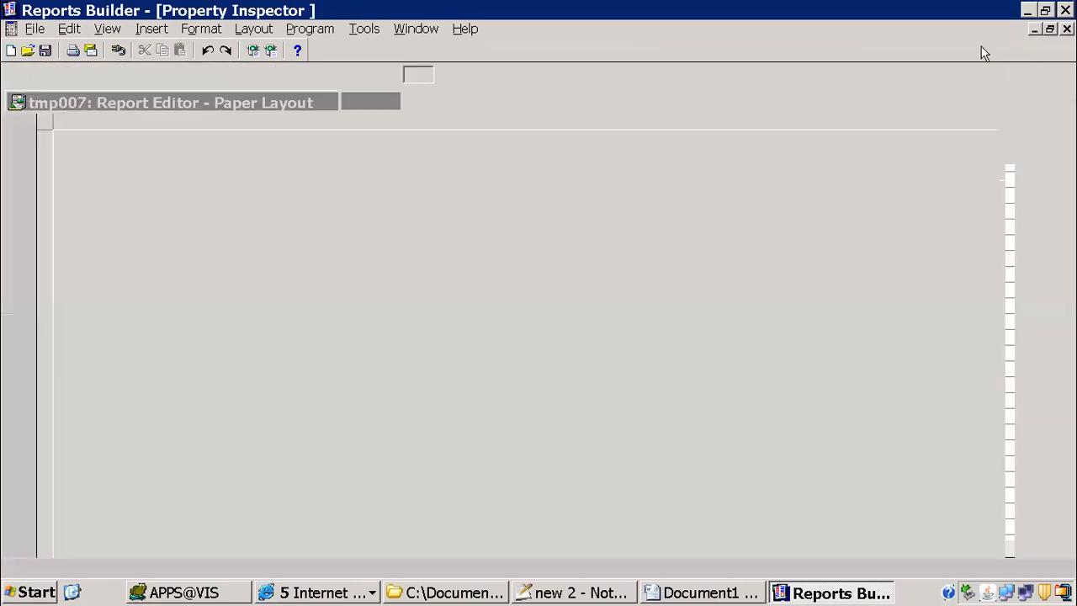
pyautogui.click(158, 235)
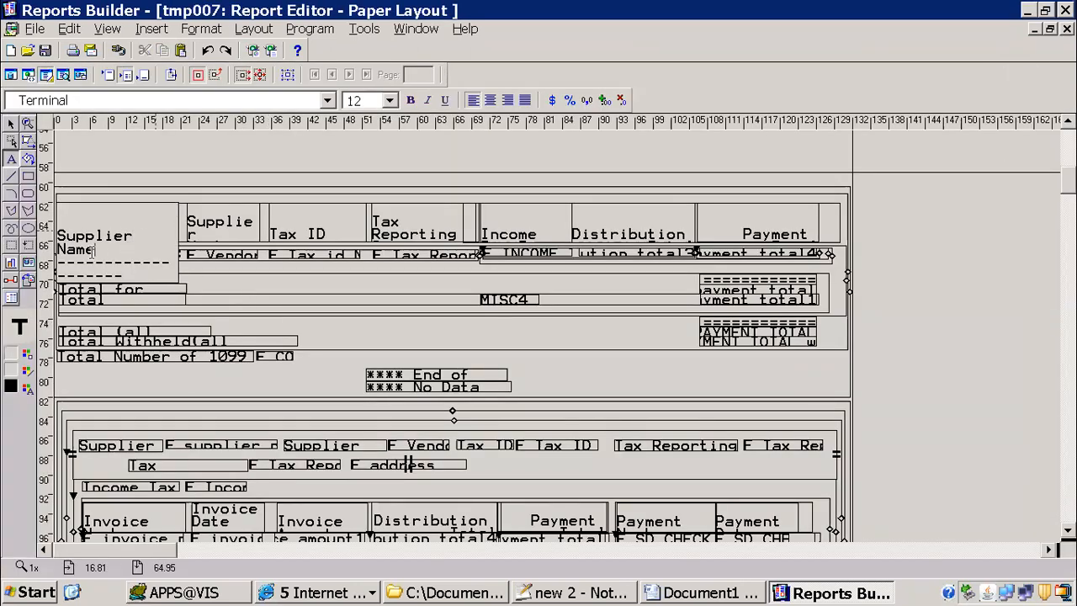
pyautogui.moveTo(94, 250); pyautogui.dragTo(48, 234)
pyautogui.hotkey('ctrl', 'c')
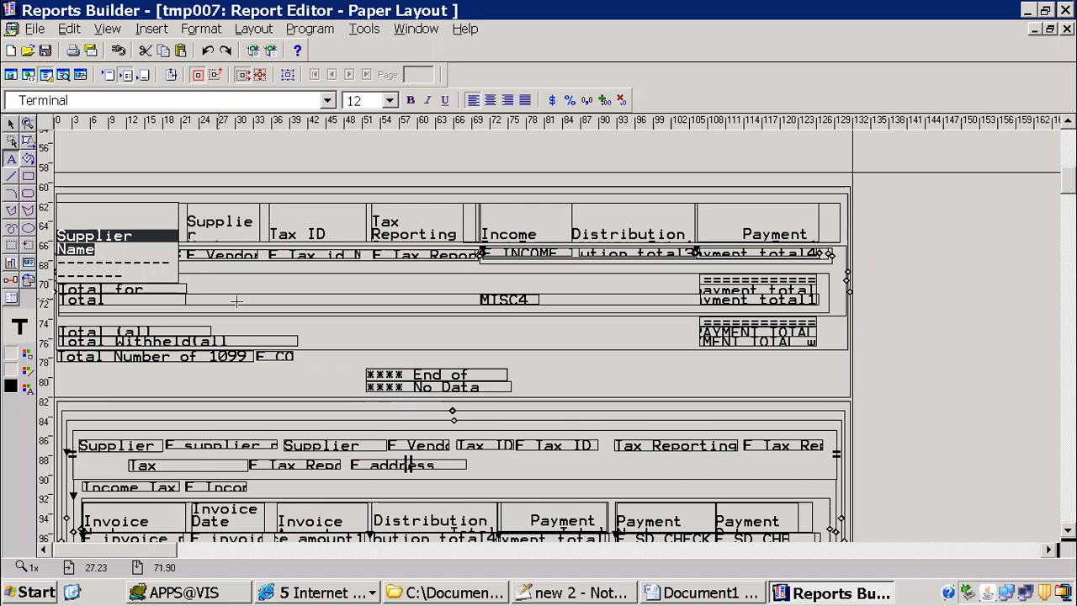
pyautogui.hotkey('alt', 'Tab')
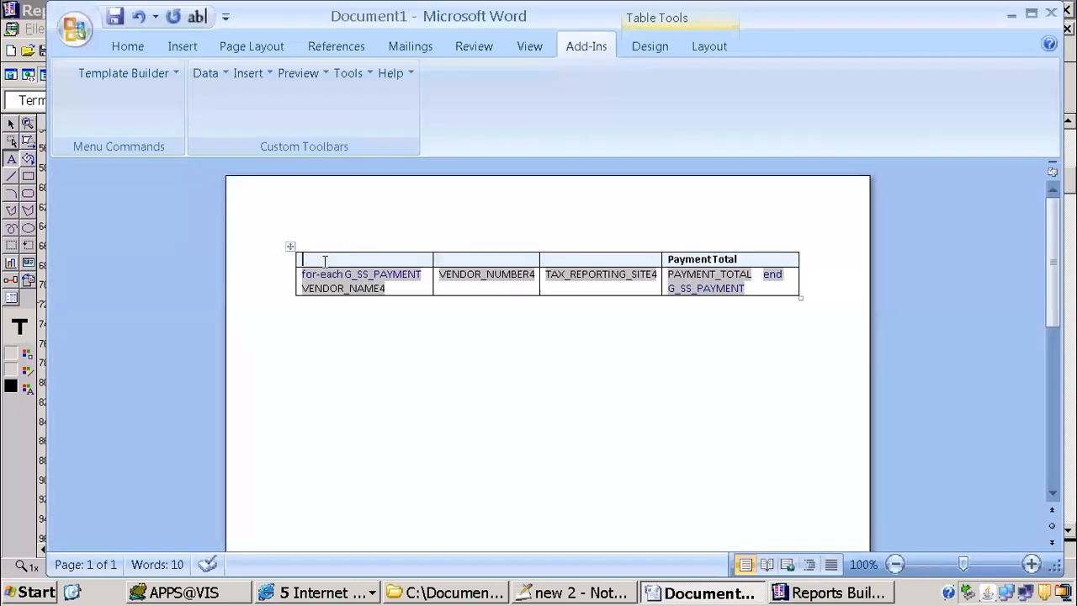
pyautogui.hotkey('ctrl', 'v')
# Step: Copy the Supplier Number heading text from the Reports Builder paper layout into the second heading cell of the Word table
pyautogui.click(459, 261)
pyautogui.hotkey('alt', 'Tab')
pyautogui.click(253, 232)
pyautogui.click(244, 248)
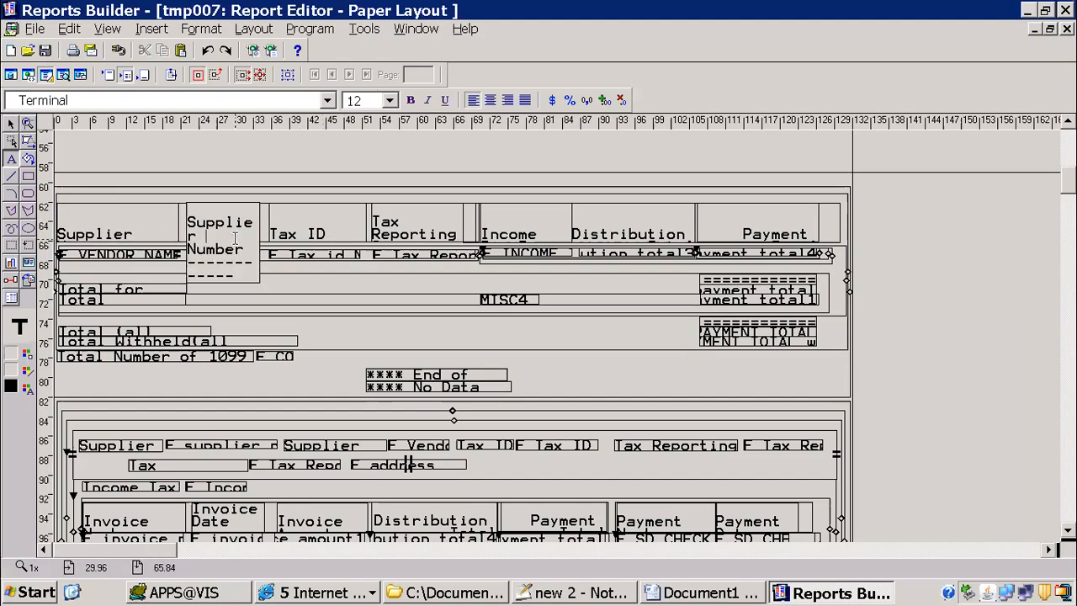
pyautogui.moveTo(248, 250); pyautogui.dragTo(179, 212)
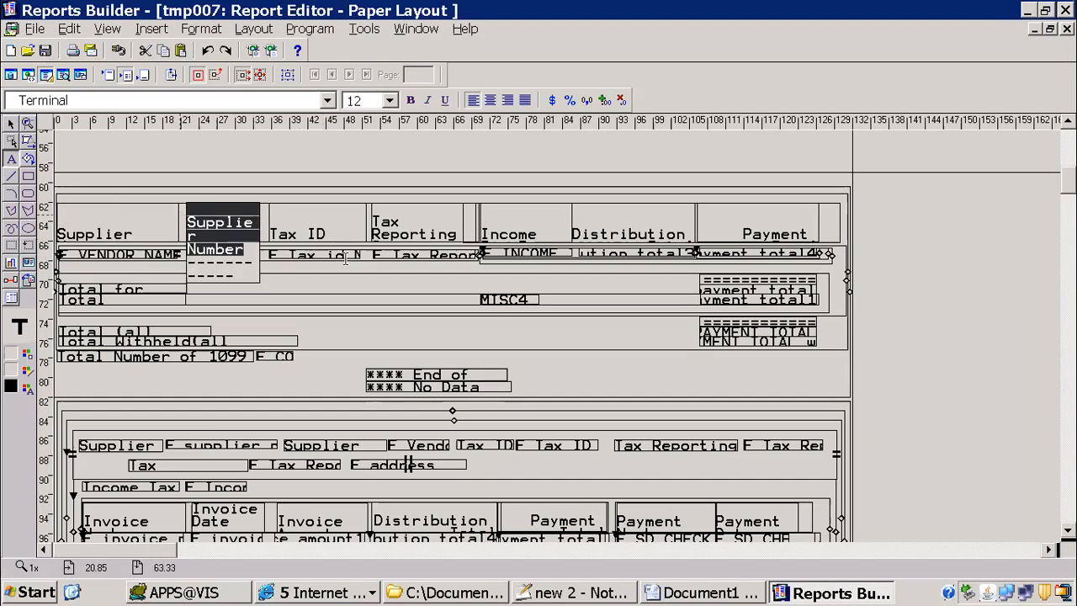
pyautogui.hotkey('ctrl', 'c')
pyautogui.hotkey('alt', 'Tab')
pyautogui.hotkey('ctrl', 'v')
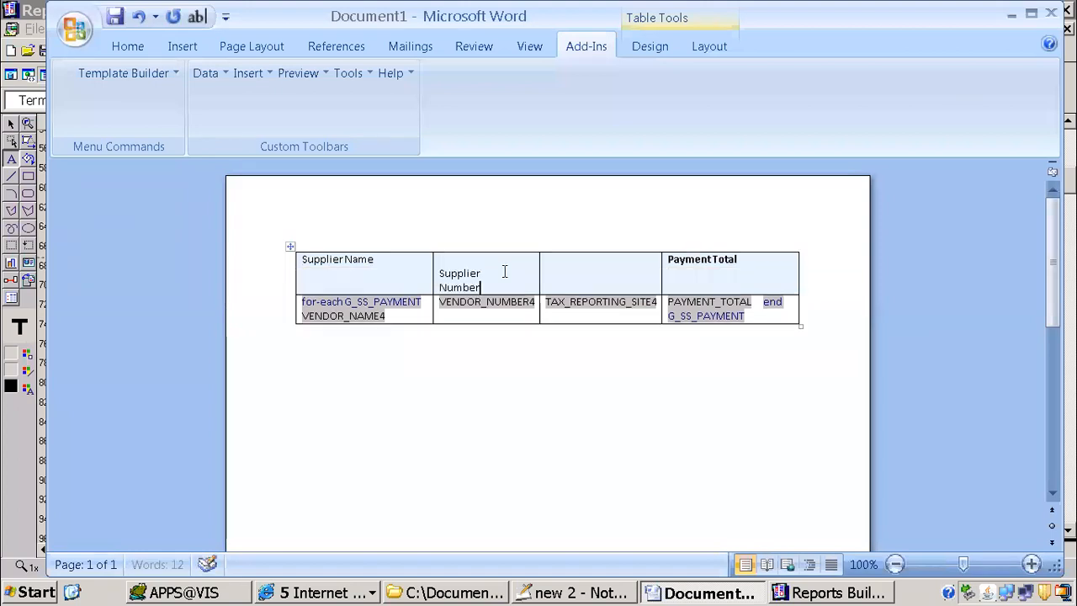
# Step: Copy the Tax Reporting Site heading text from the Reports Builder paper layout into the third heading cell of the Word table
pyautogui.hotkey('alt', 'Tab')
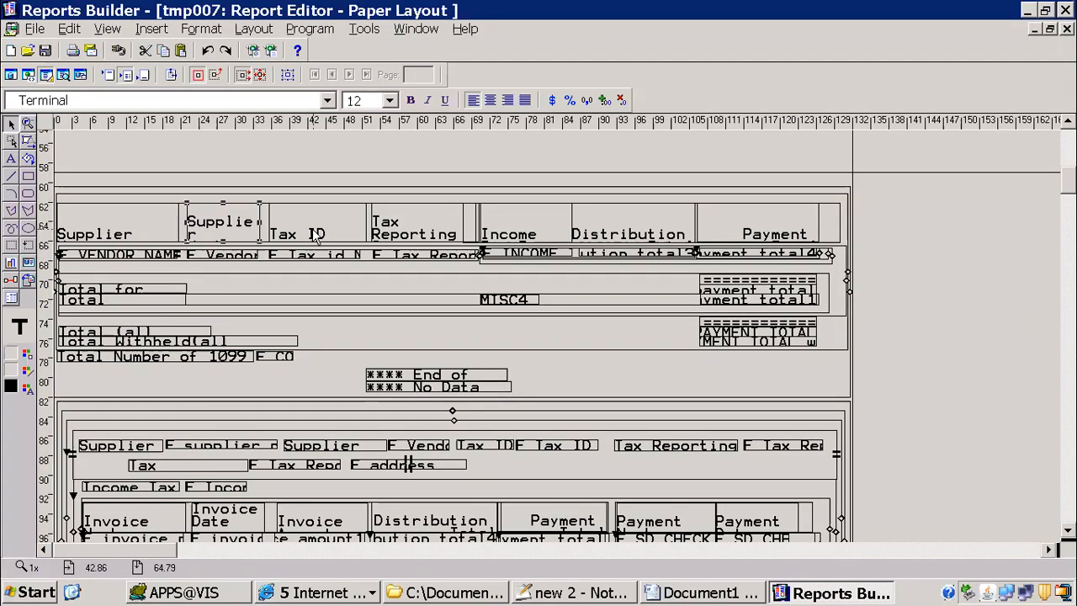
pyautogui.doubleClick(316, 237)
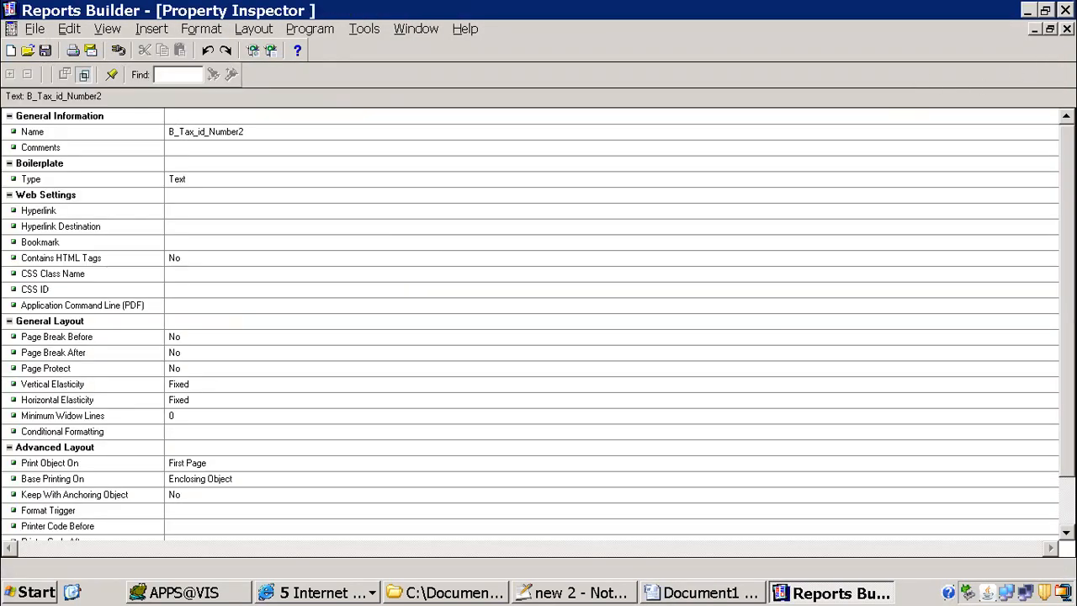
pyautogui.click(1067, 29)
pyautogui.click(444, 239)
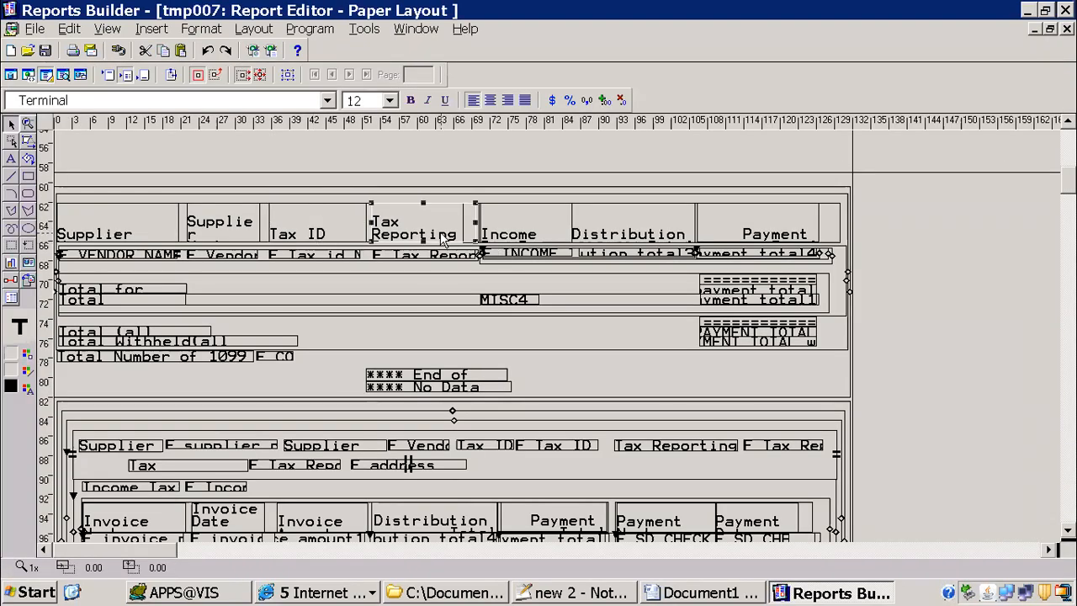
pyautogui.click(443, 238)
pyautogui.moveTo(416, 251); pyautogui.dragTo(367, 221)
pyautogui.hotkey('ctrl', 'c')
pyautogui.hotkey('alt', 'Tab')
pyautogui.hotkey('ctrl', 'v')
pyautogui.click(468, 397)
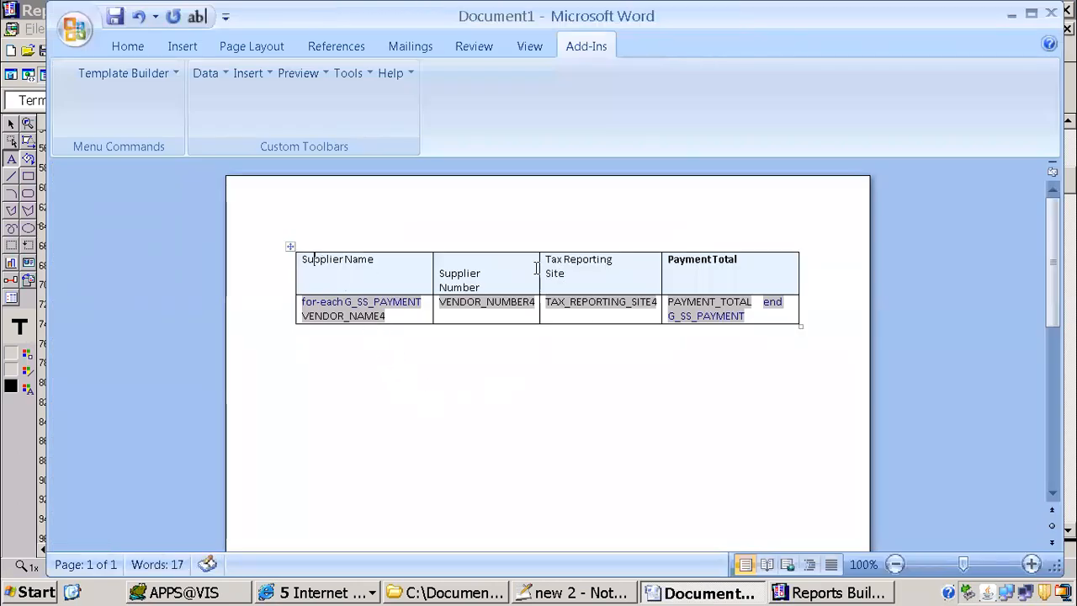
# Step: Format the table's heading row text as bold Cambria (Headings) at size 11
pyautogui.moveTo(536, 268); pyautogui.dragTo(740, 243)
pyautogui.hotkey('ctrl', 'b')
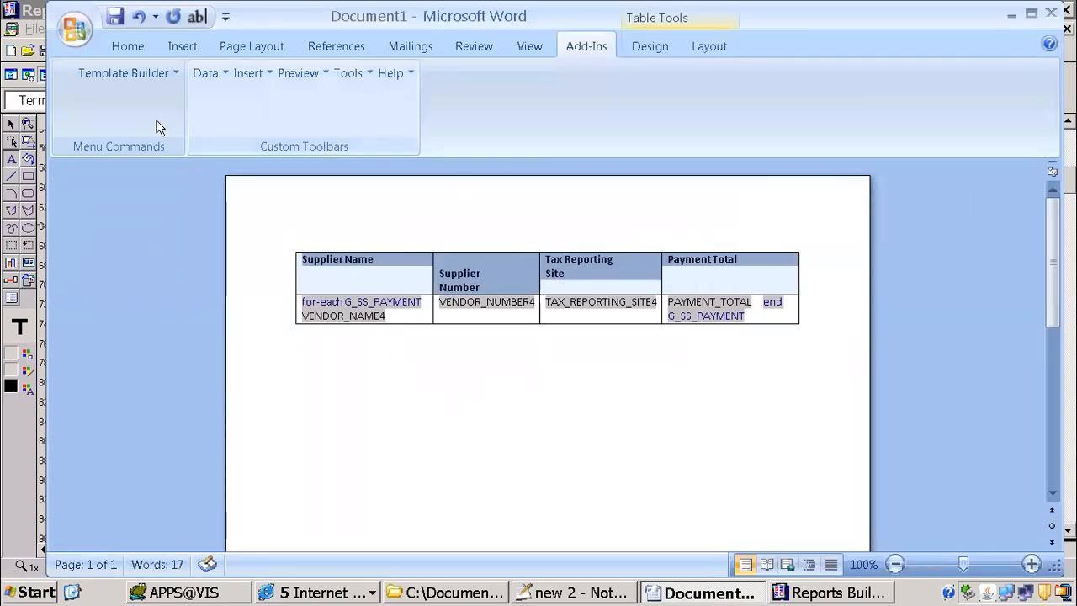
pyautogui.click(134, 47)
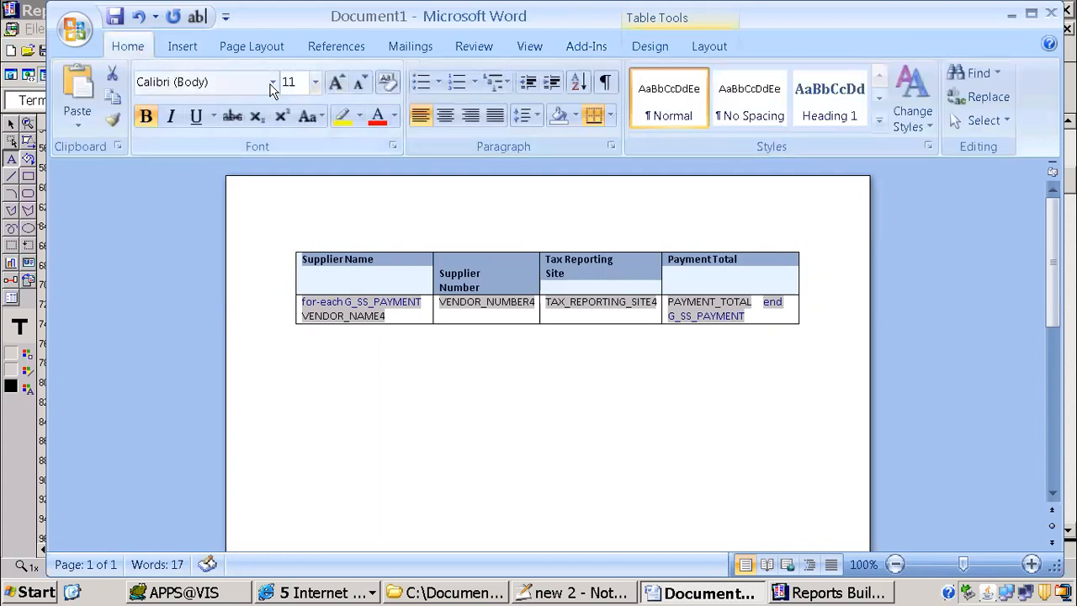
pyautogui.click(273, 82)
pyautogui.click(211, 134)
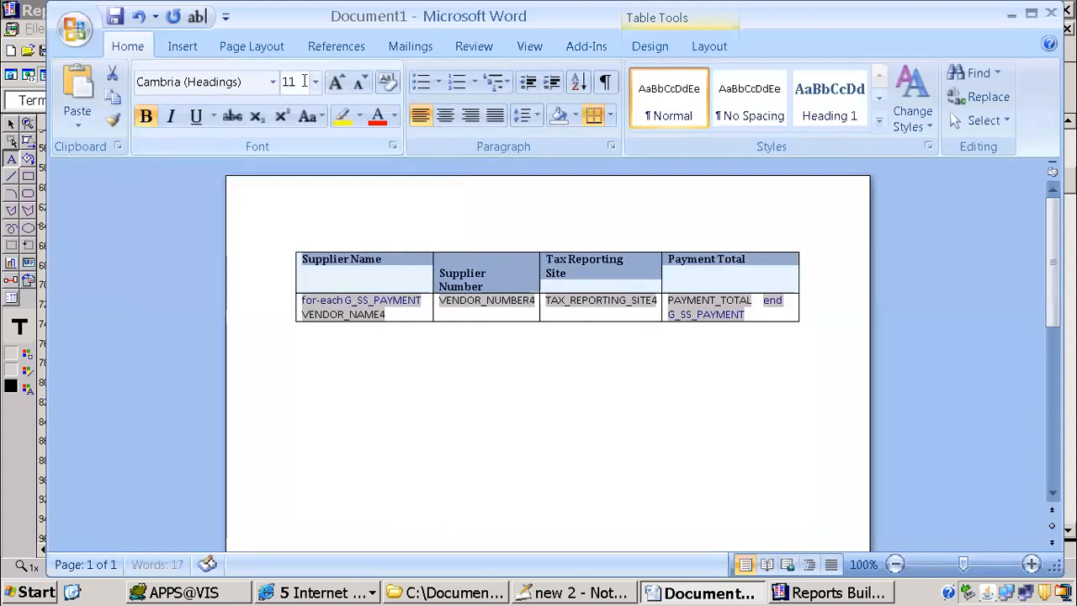
pyautogui.click(314, 82)
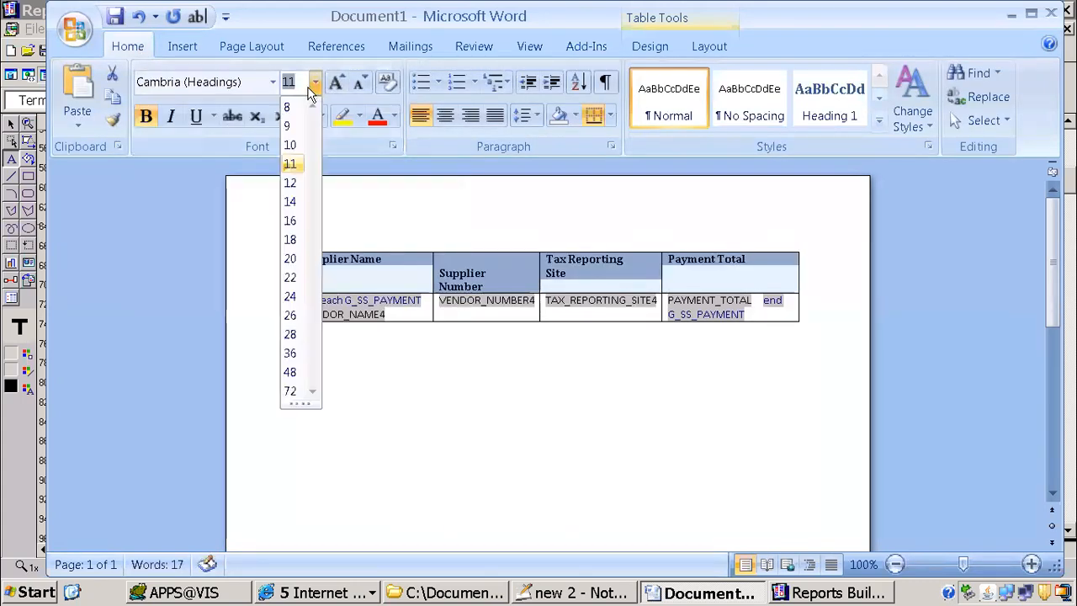
pyautogui.click(289, 164)
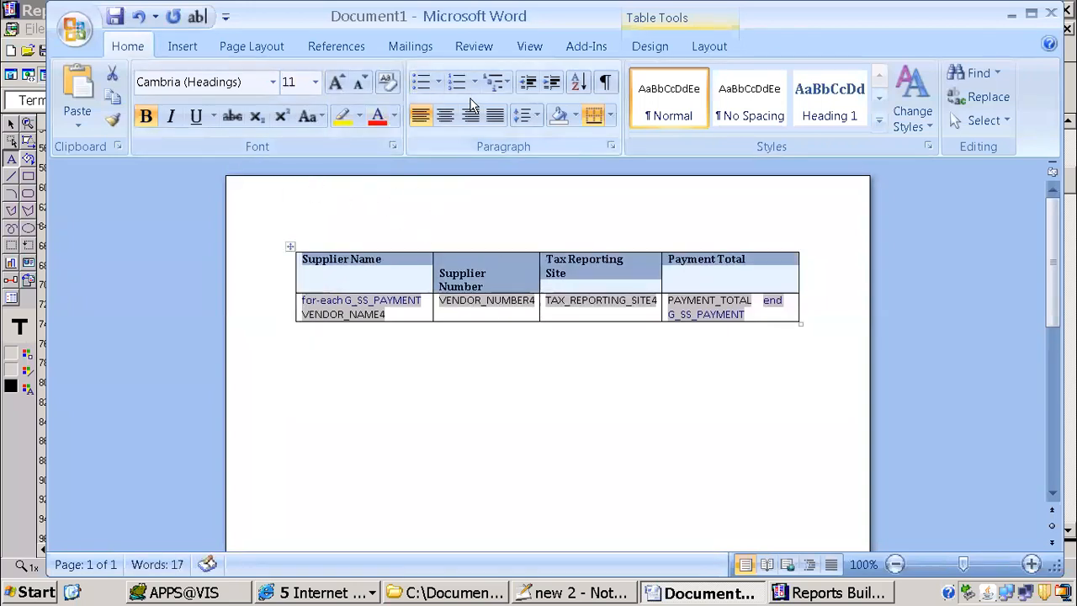
# Step: Justify the table's heading row text and remove the blank line above the Supplier Number heading
pyautogui.click(495, 115)
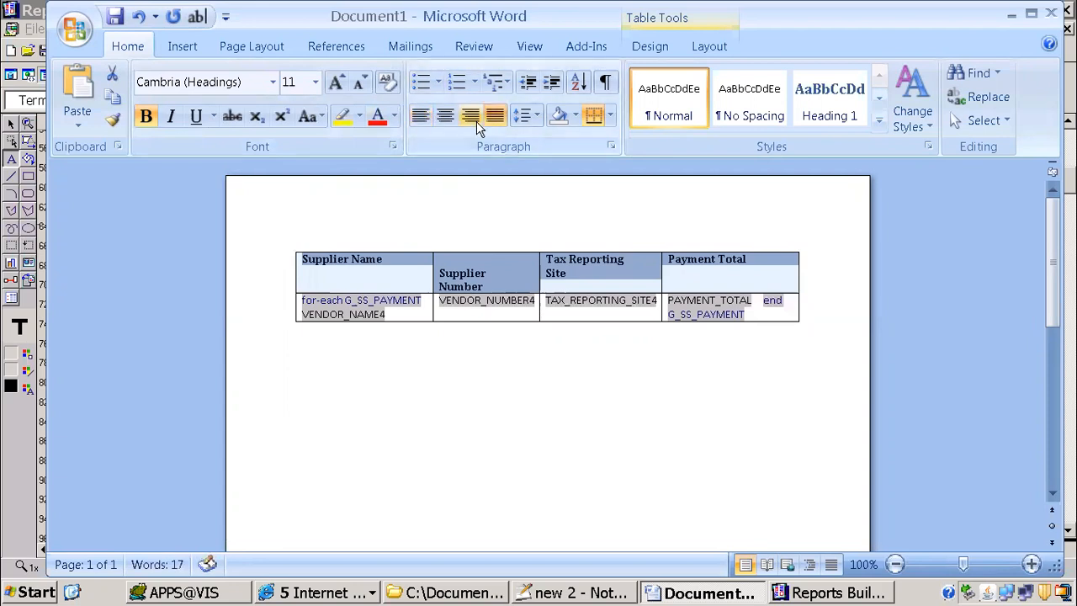
pyautogui.click(445, 118)
pyautogui.click(421, 119)
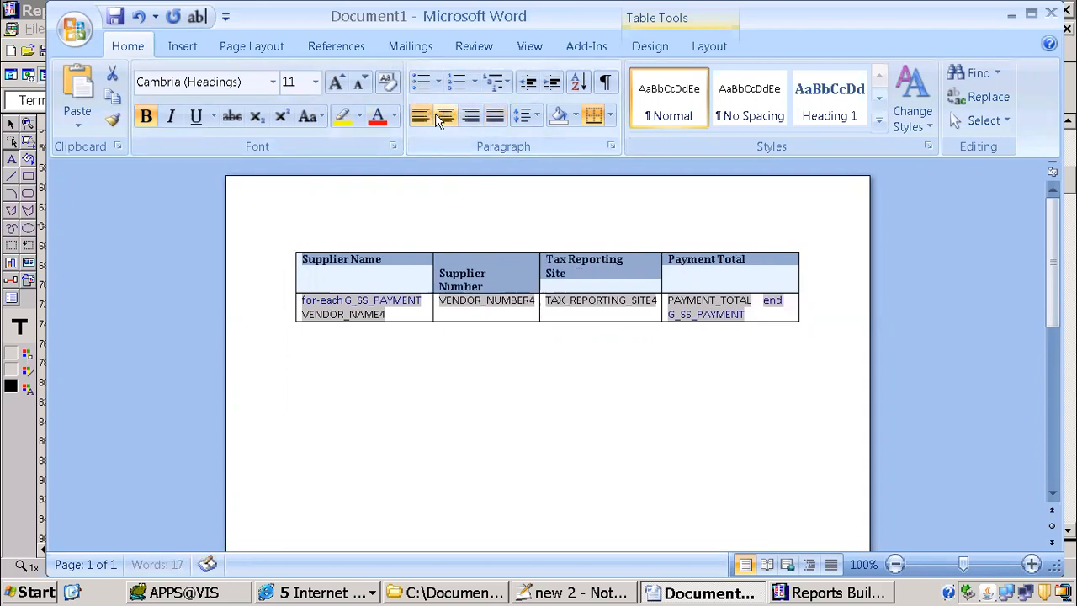
pyautogui.click(511, 417)
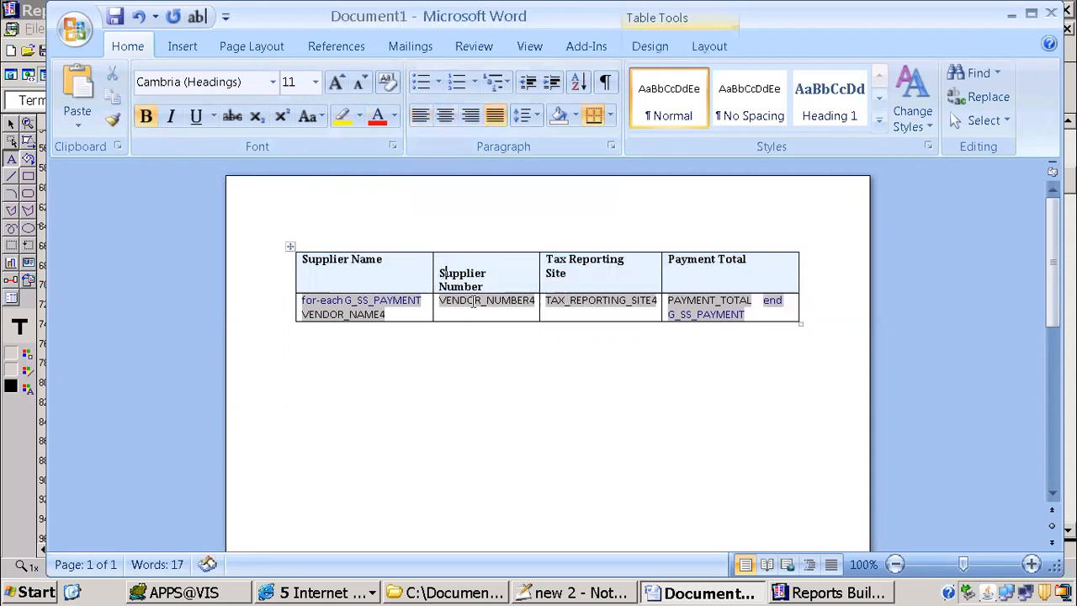
pyautogui.press('BackSpace')
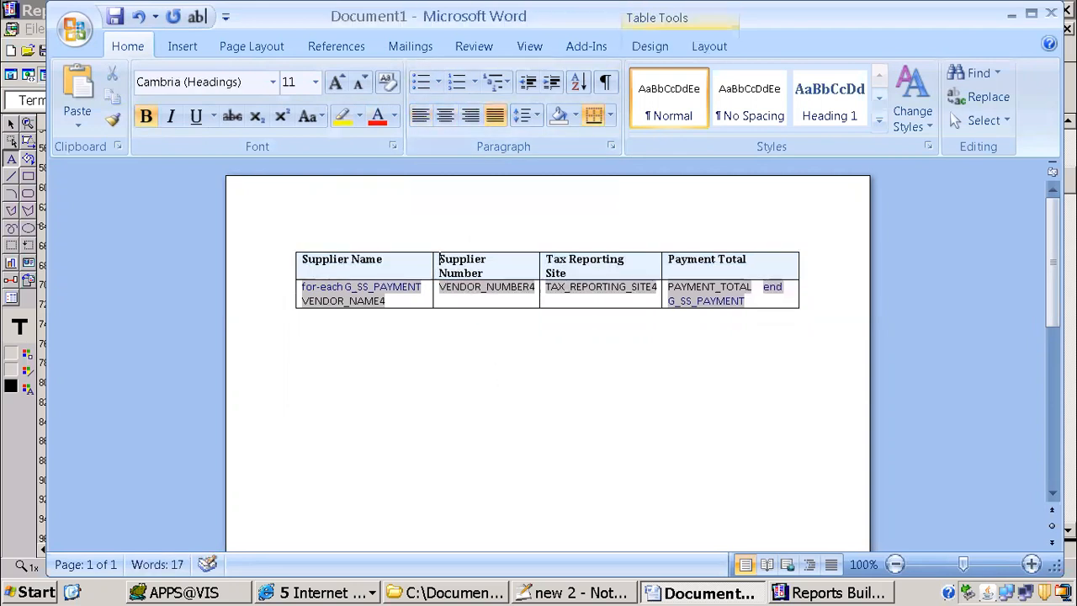
pyautogui.click(510, 362)
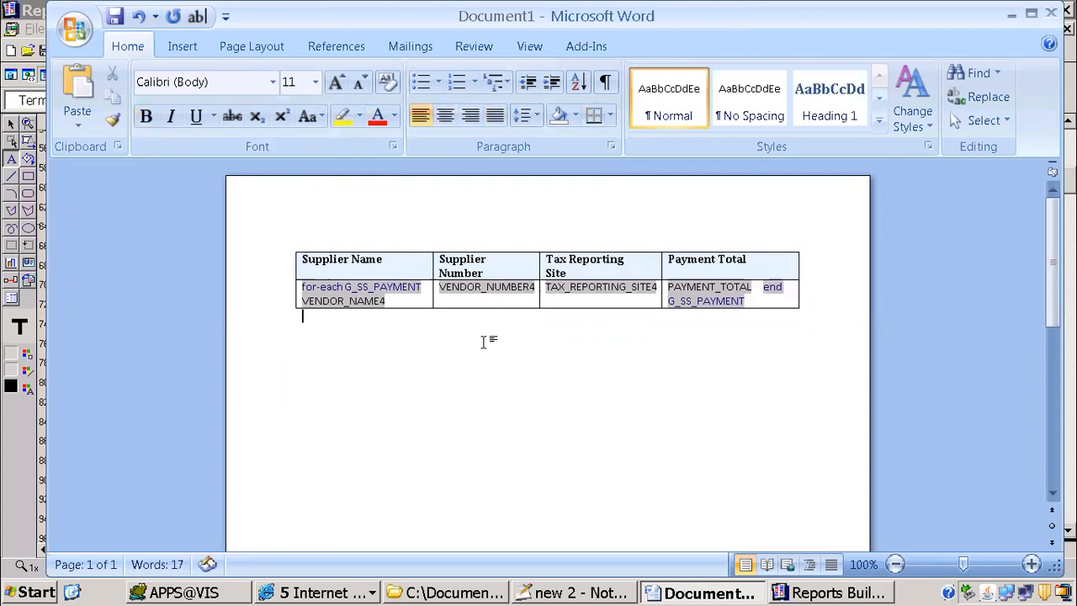
# Step: Switch to Reports Builder and open the properties of the M_SUPPLIER_SUMMARY frame in the paper layout
pyautogui.click(804, 594)
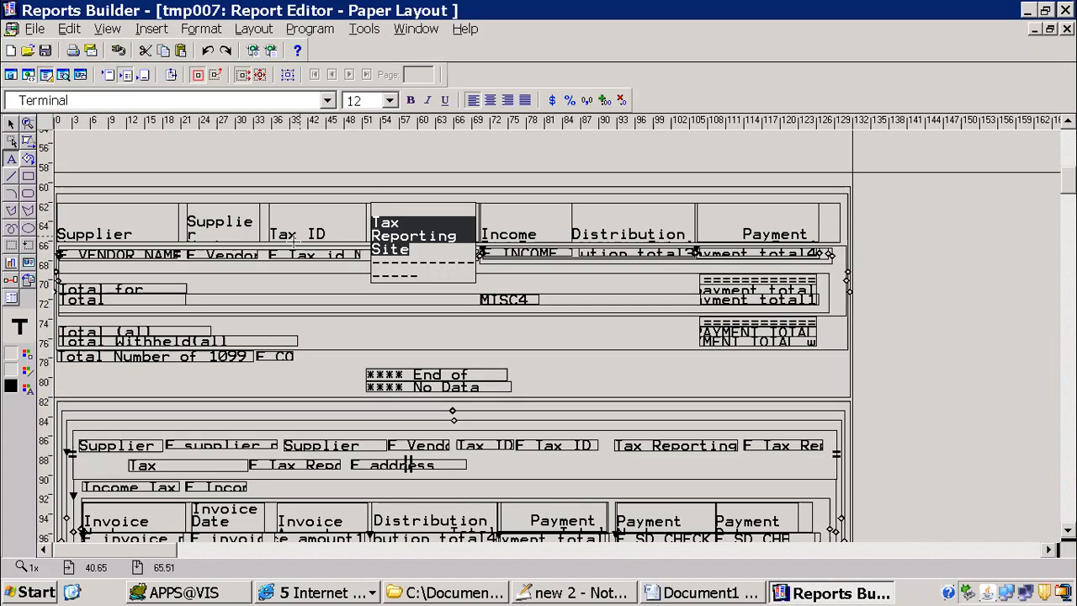
pyautogui.scroll(-7, 821, 317)
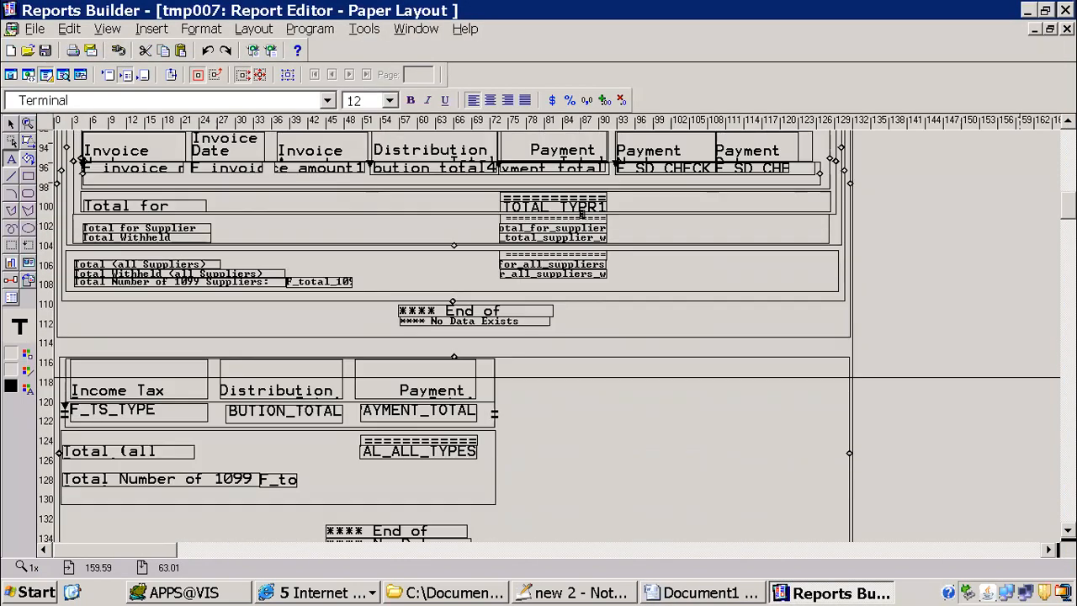
pyautogui.scroll(-1, 820, 317)
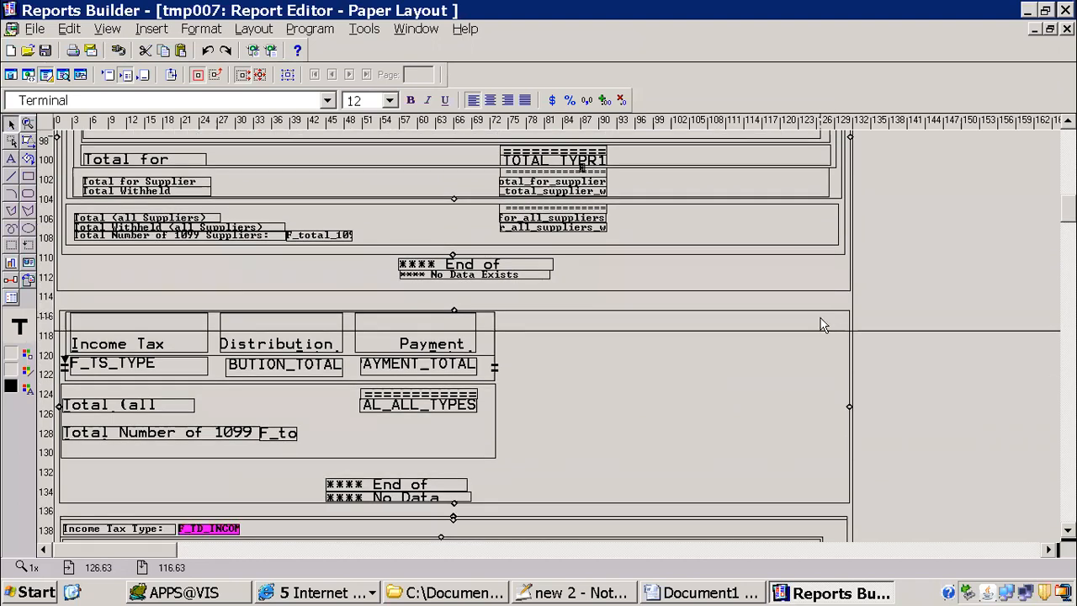
pyautogui.scroll(11, 821, 317)
pyautogui.scroll(8, 820, 317)
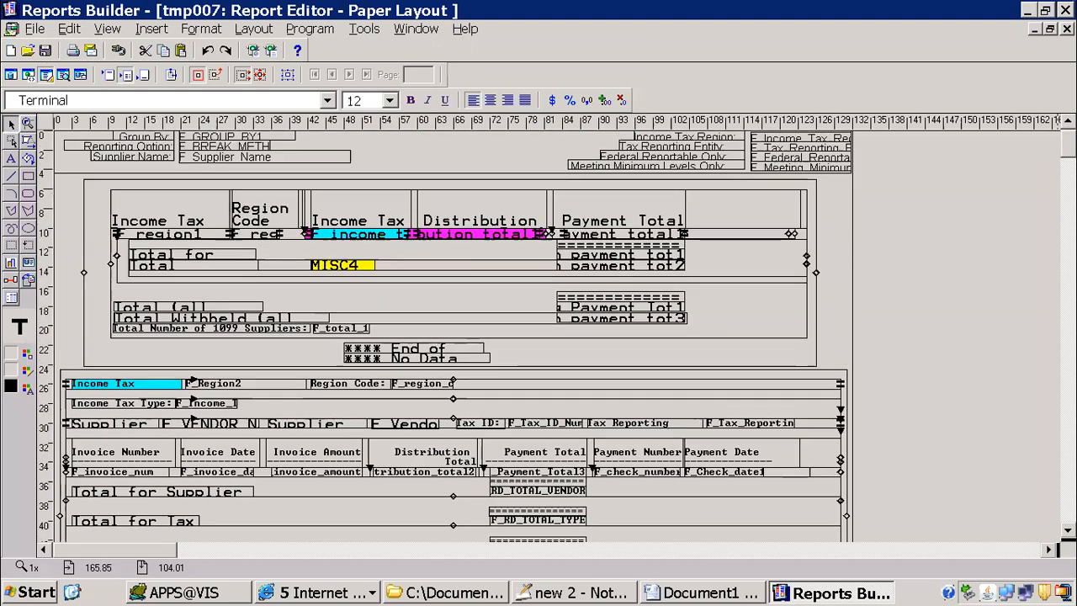
pyautogui.scroll(-8, 841, 359)
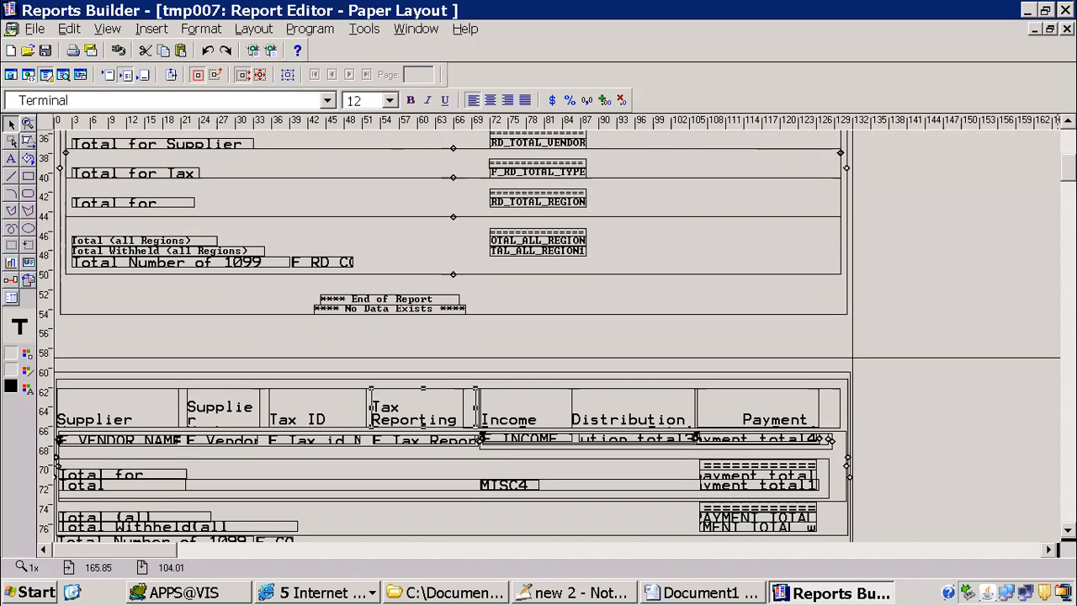
pyautogui.click(842, 360)
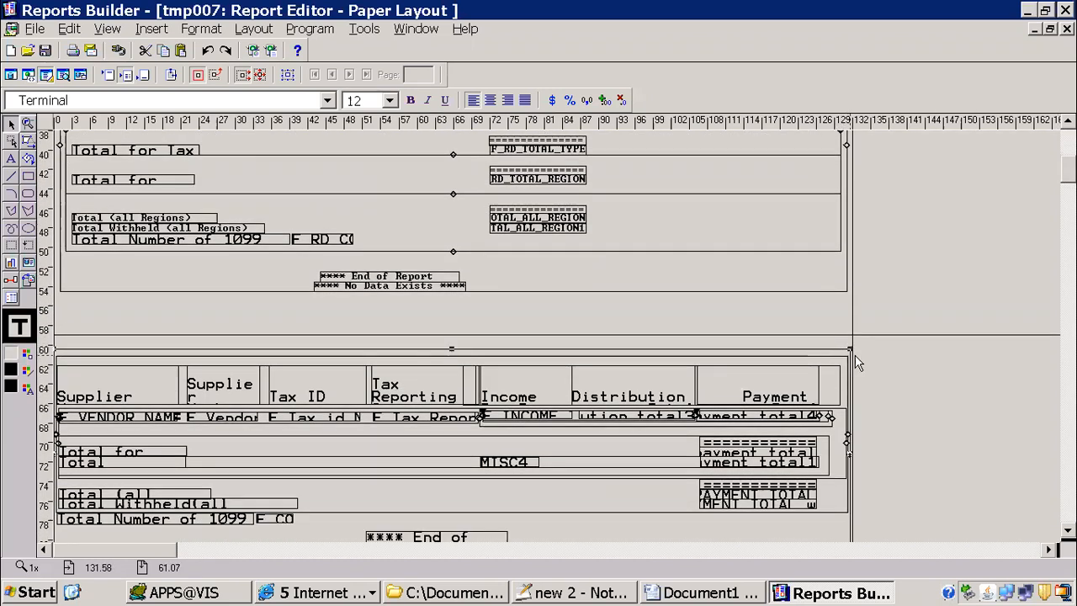
pyautogui.doubleClick(853, 355)
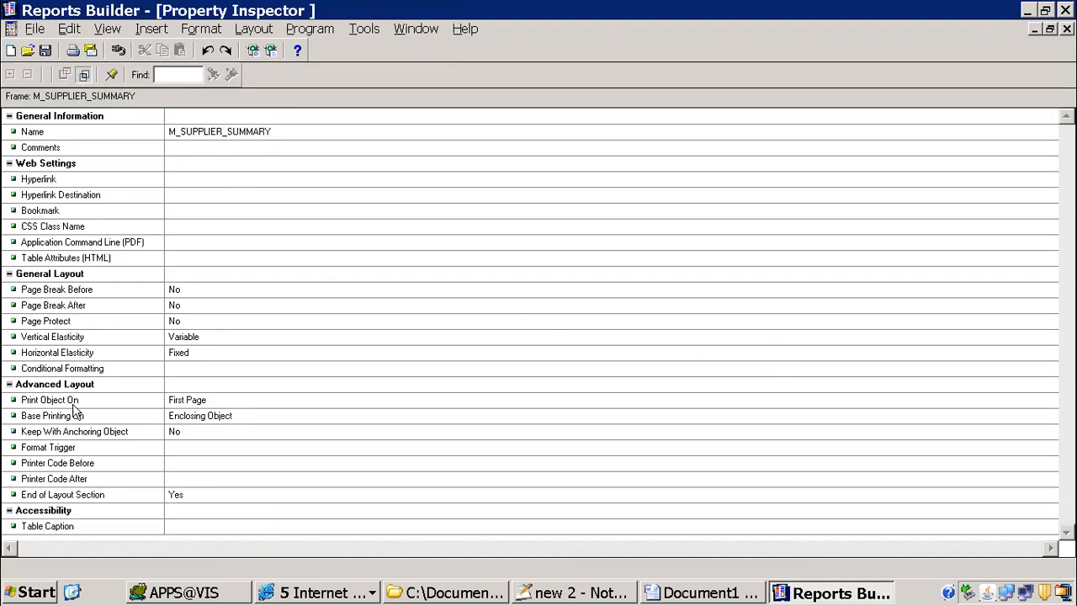
# Step: Copy the if condition from the frame's format trigger onto a new line above the table in the Word document
pyautogui.click(48, 451)
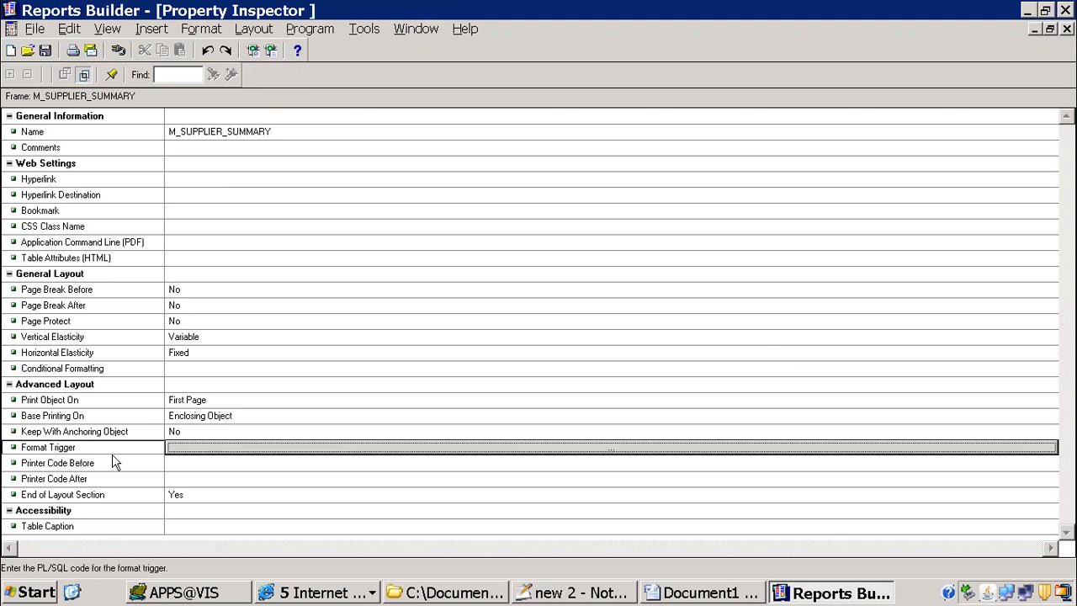
pyautogui.click(205, 448)
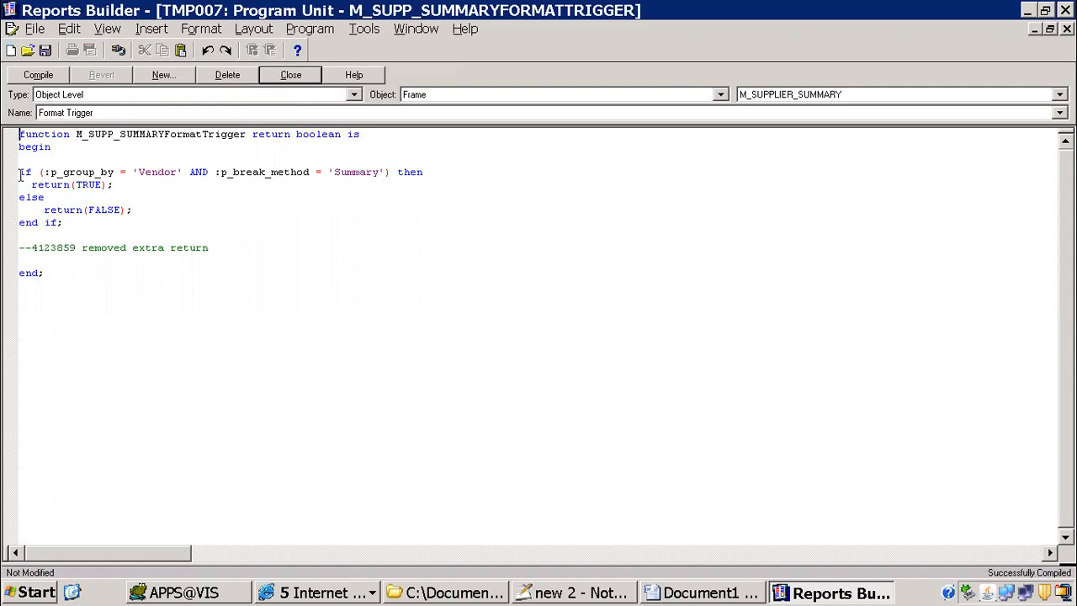
pyautogui.moveTo(20, 171); pyautogui.dragTo(388, 172)
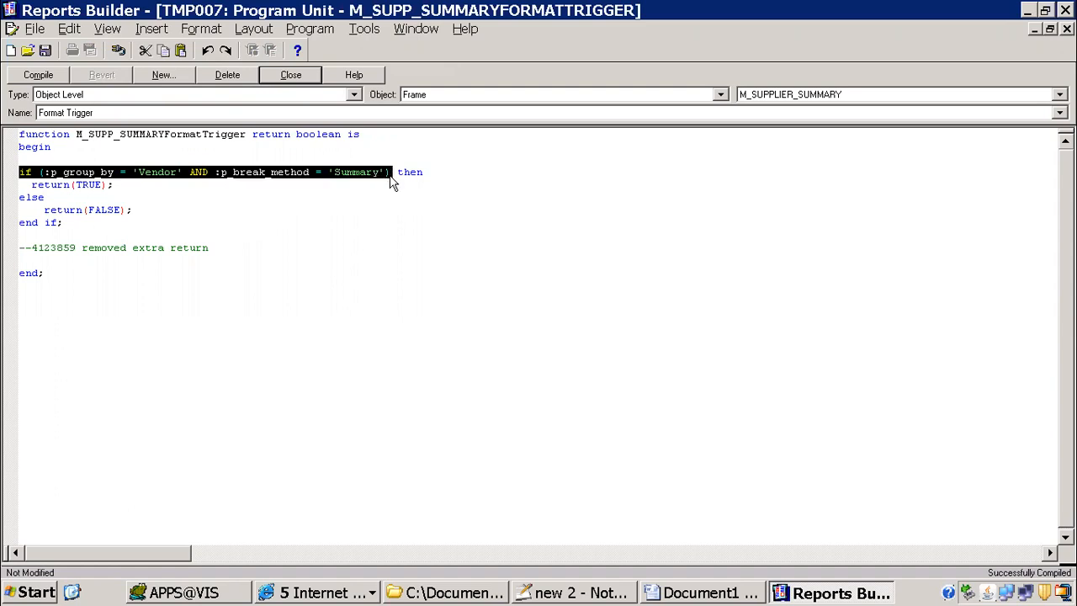
pyautogui.click(723, 593)
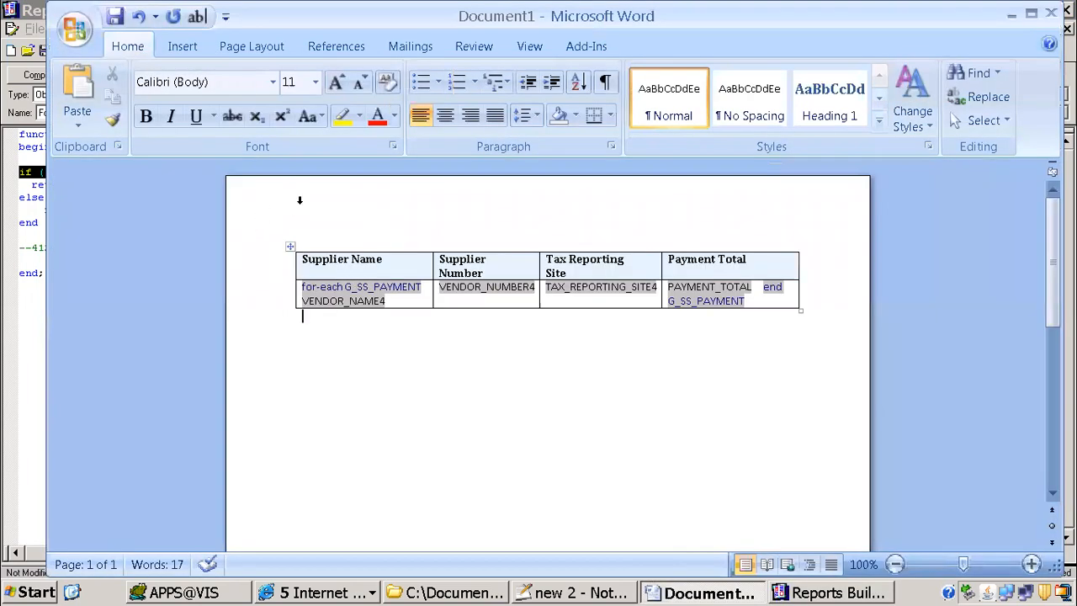
pyautogui.click(323, 234)
pyautogui.press('Left')
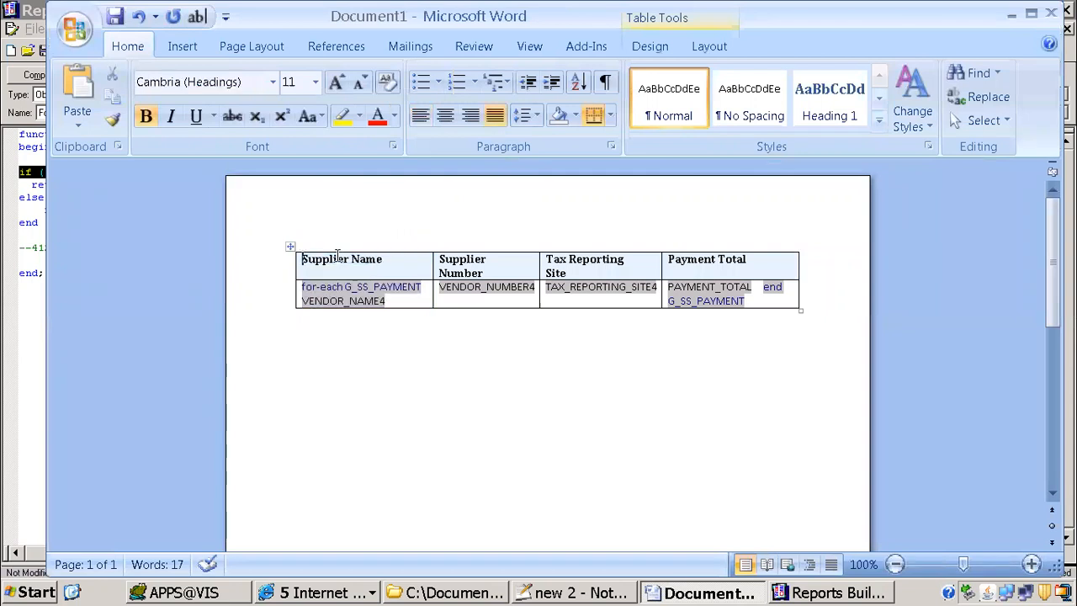
pyautogui.press('Return')
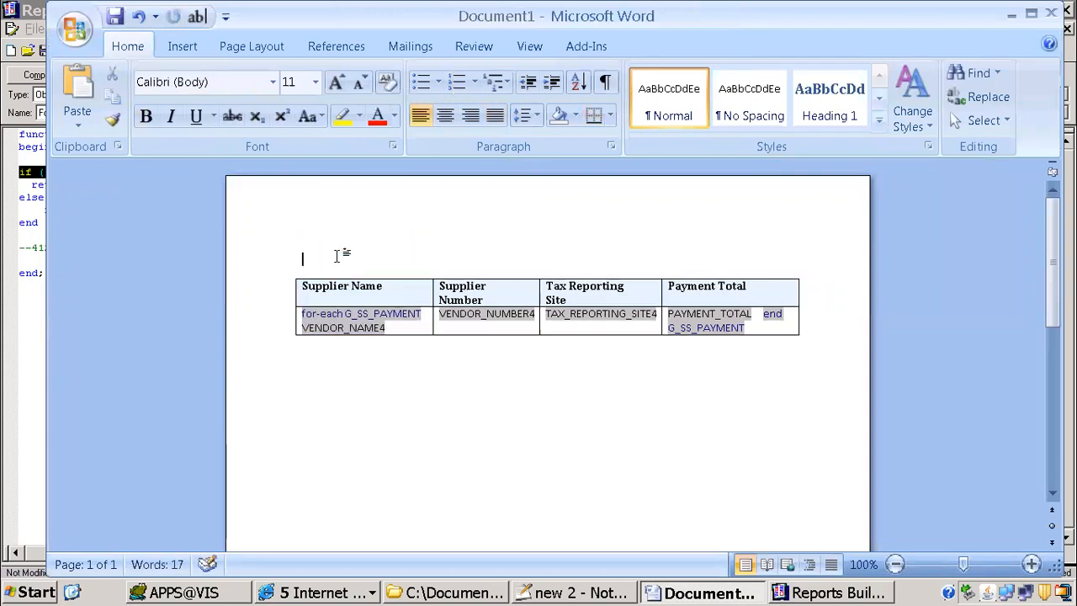
pyautogui.write("if (:p_group_by='Vendor' AND :p_break_method='Summary')")
# Step: Select p_group_by in the pasted condition, then close the format trigger and frame properties in Reports Builder
pyautogui.moveTo(316, 259); pyautogui.dragTo(375, 258)
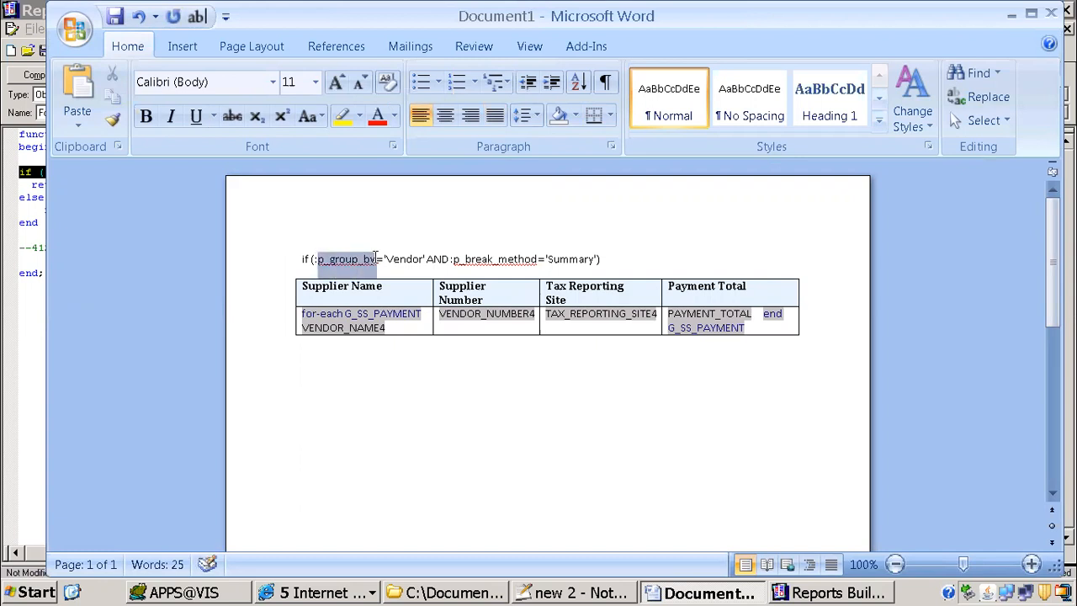
pyautogui.click(796, 593)
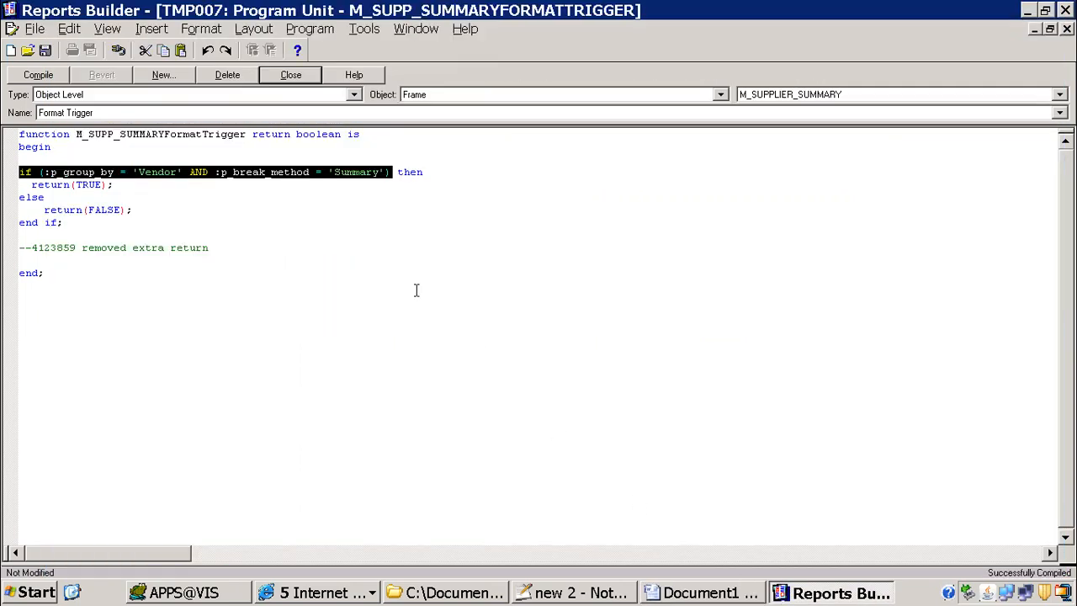
pyautogui.click(293, 76)
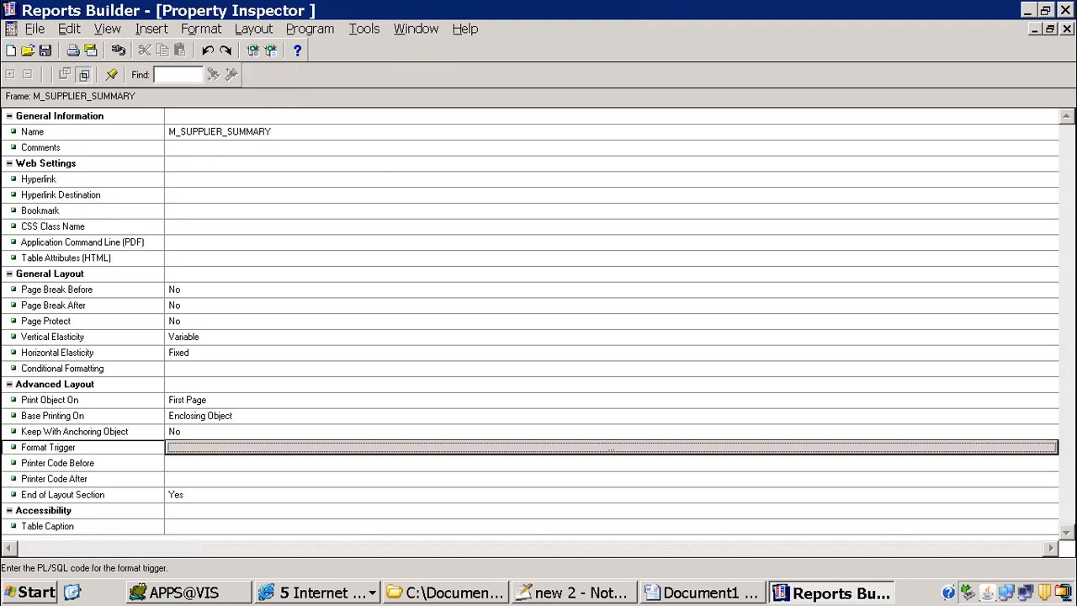
pyautogui.click(1067, 29)
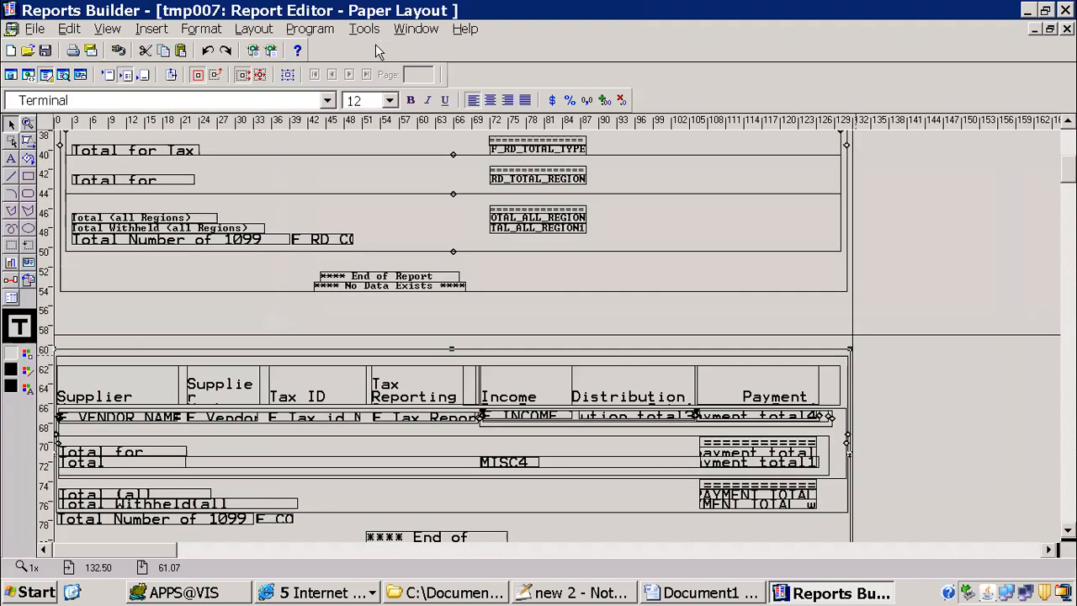
# Step: Examine the properties of the P_GROUP_BY user parameter in the Object Navigator
pyautogui.click(416, 34)
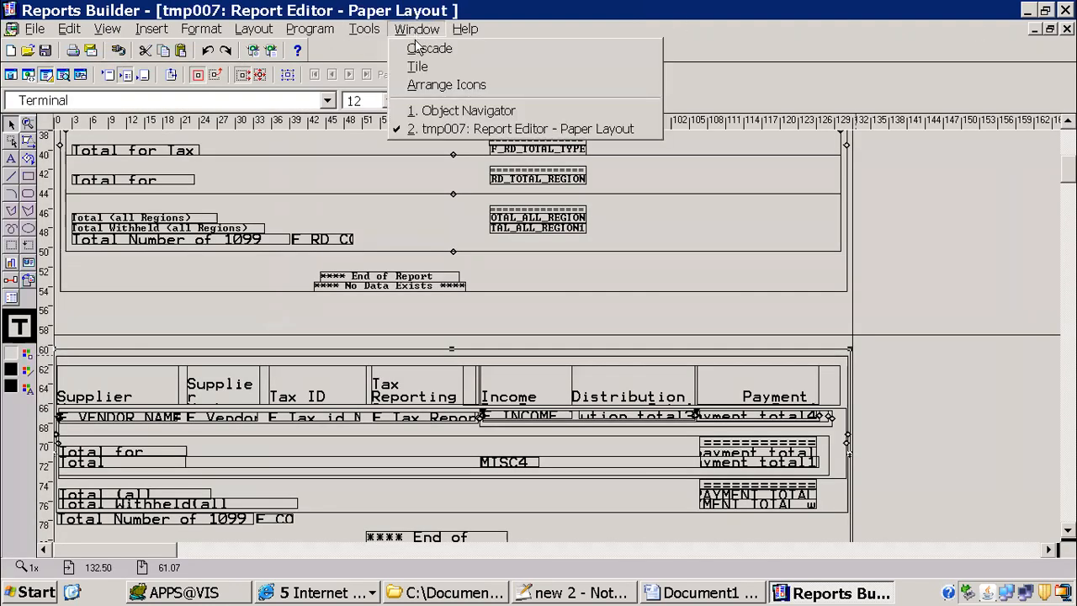
pyautogui.click(436, 113)
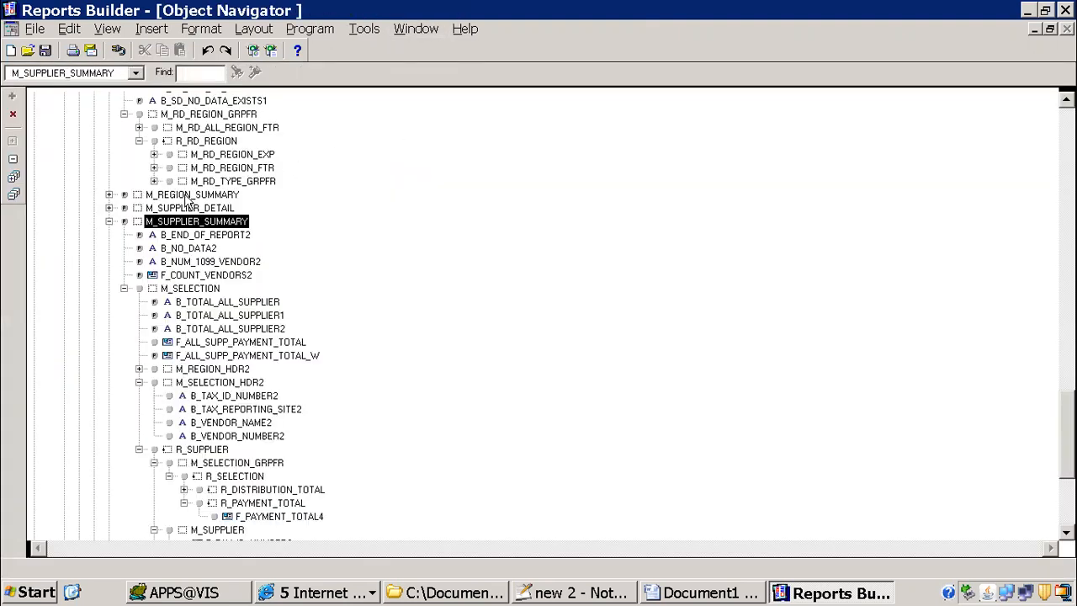
pyautogui.moveTo(1066, 429); pyautogui.dragTo(1055, 90)
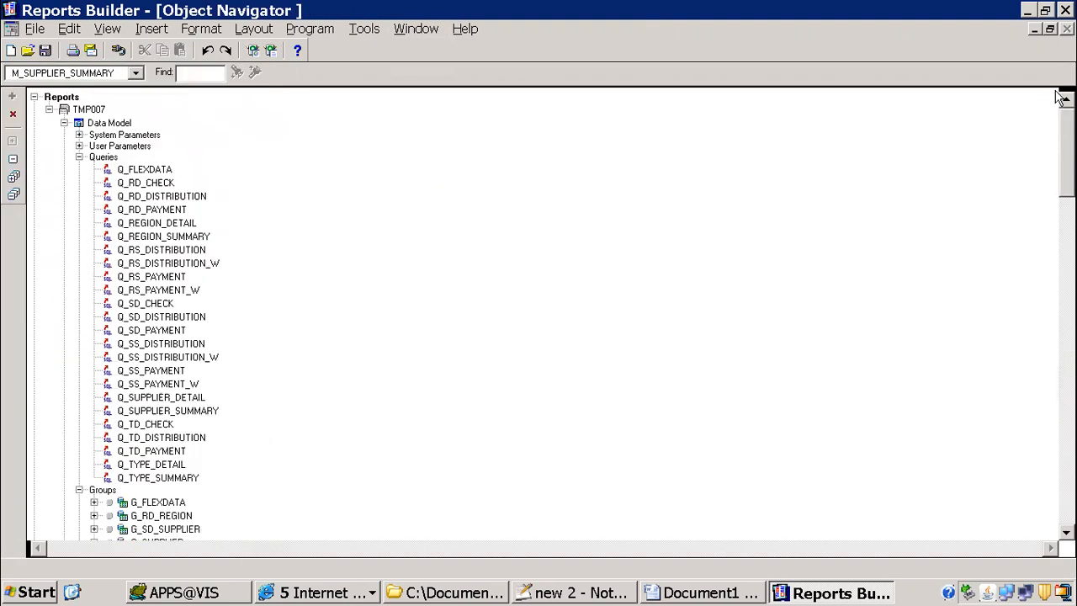
pyautogui.click(119, 147)
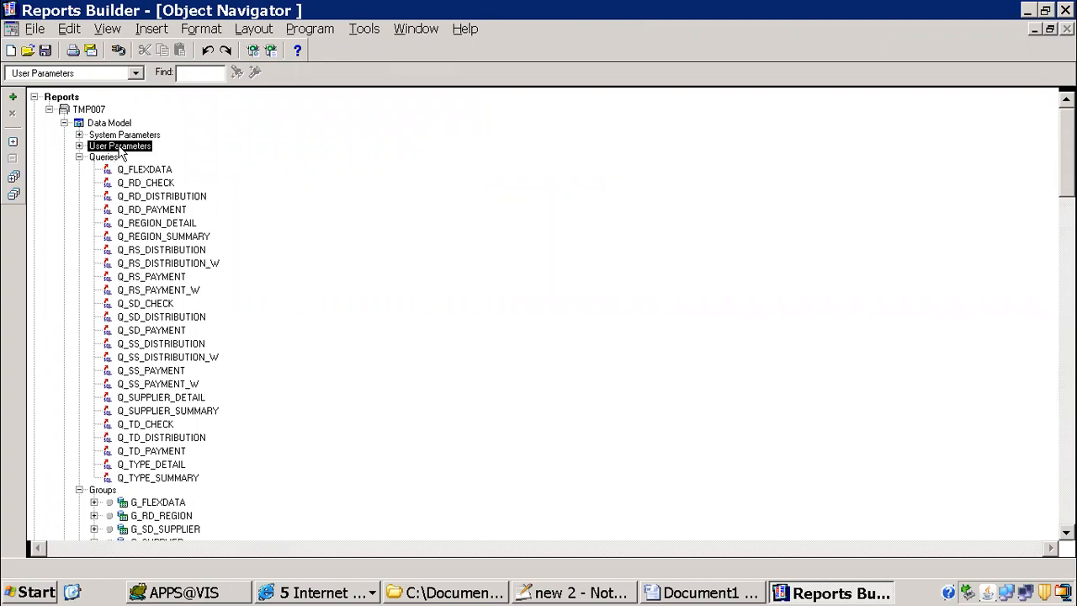
pyautogui.click(79, 146)
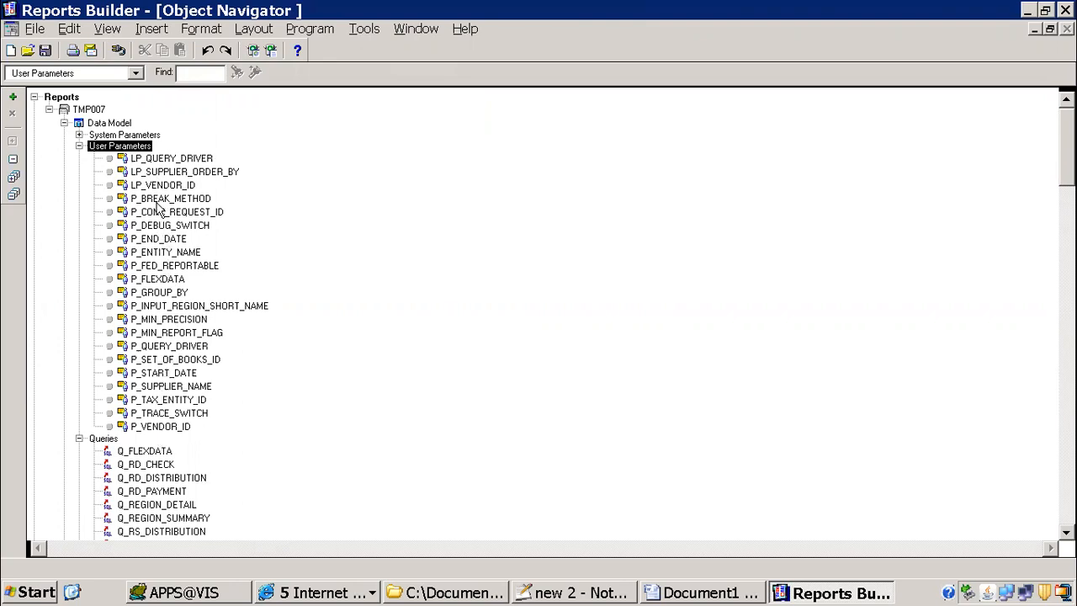
pyautogui.click(163, 294)
pyautogui.doubleClick(160, 294)
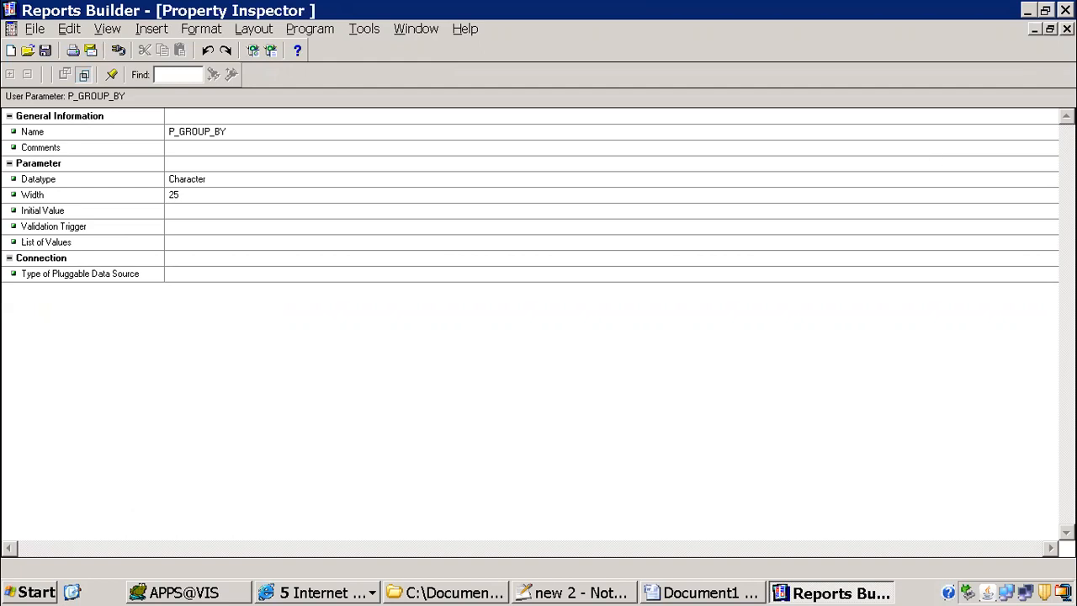
pyautogui.click(1067, 29)
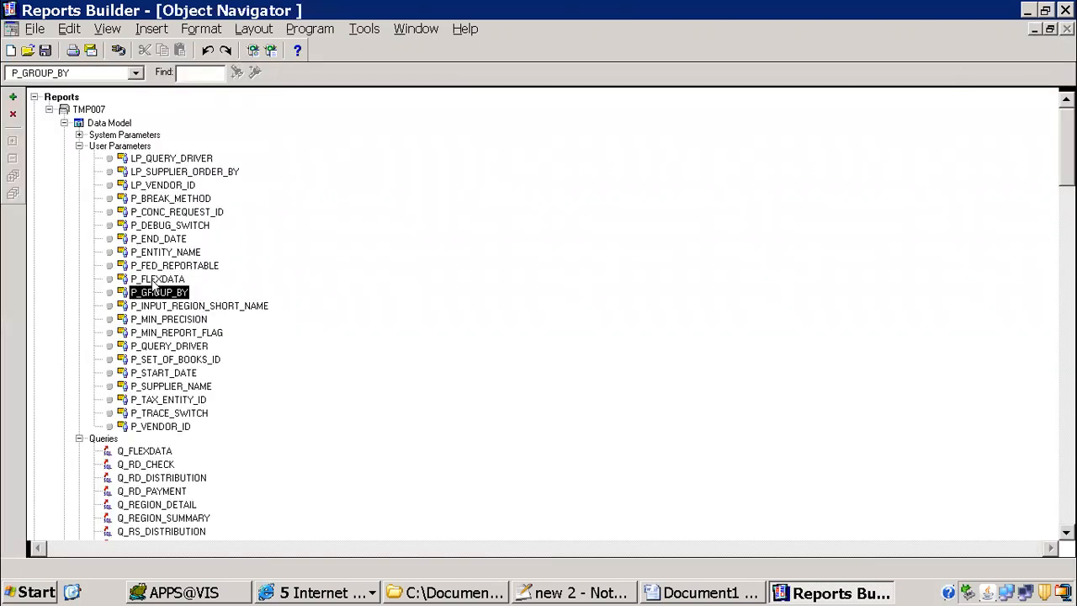
# Step: Replace p_group_by in the Word condition with the XML tag CF_P_GROUP_BY copied from the formula column in the report's data model
pyautogui.doubleClick(81, 126)
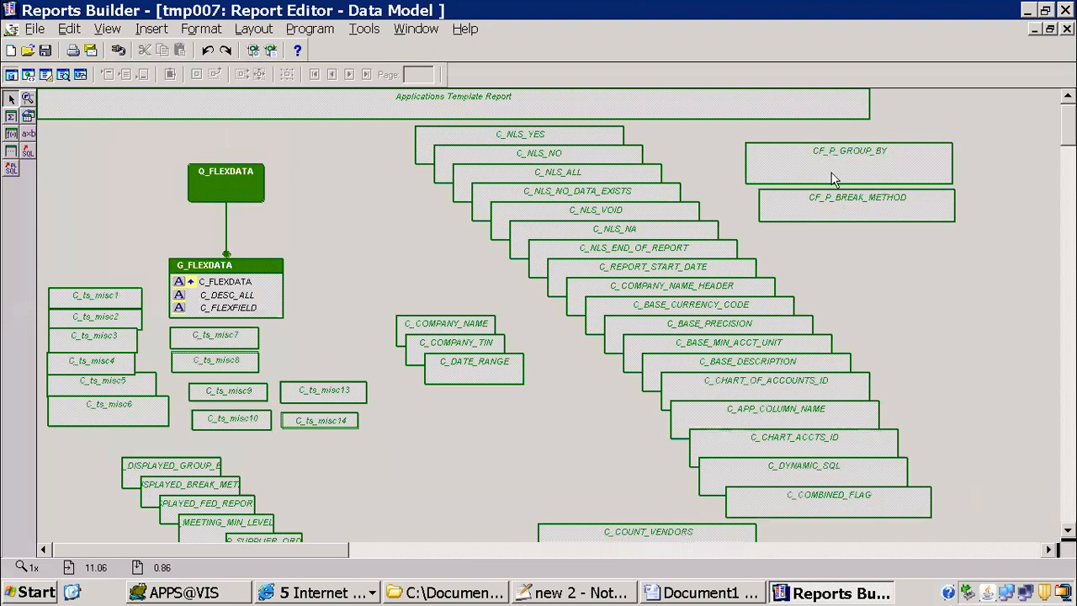
pyautogui.doubleClick(869, 168)
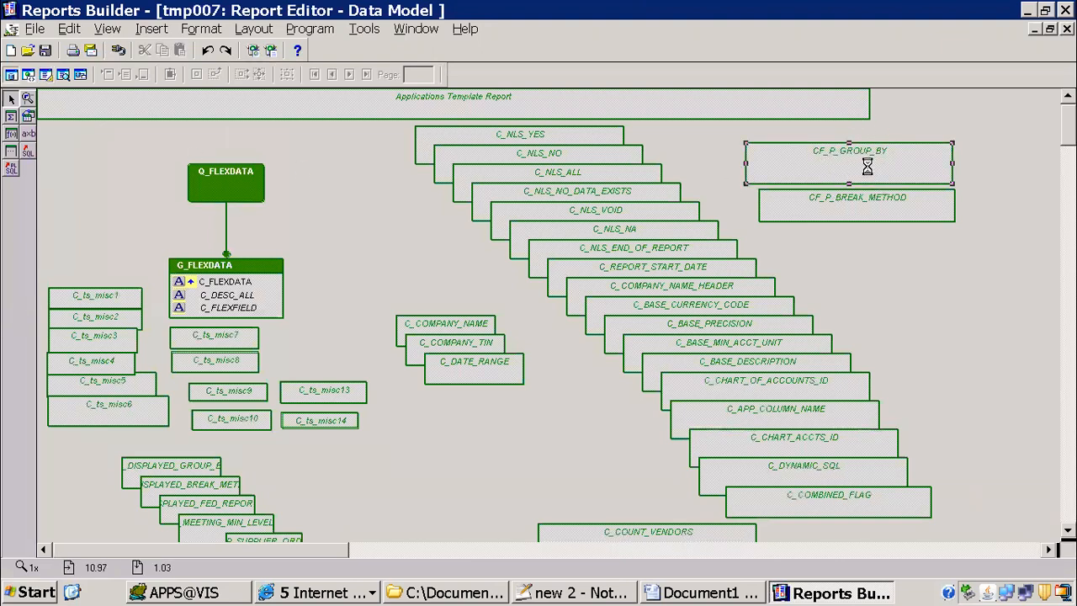
pyautogui.click(199, 328)
pyautogui.hotkey('ctrl', 'c')
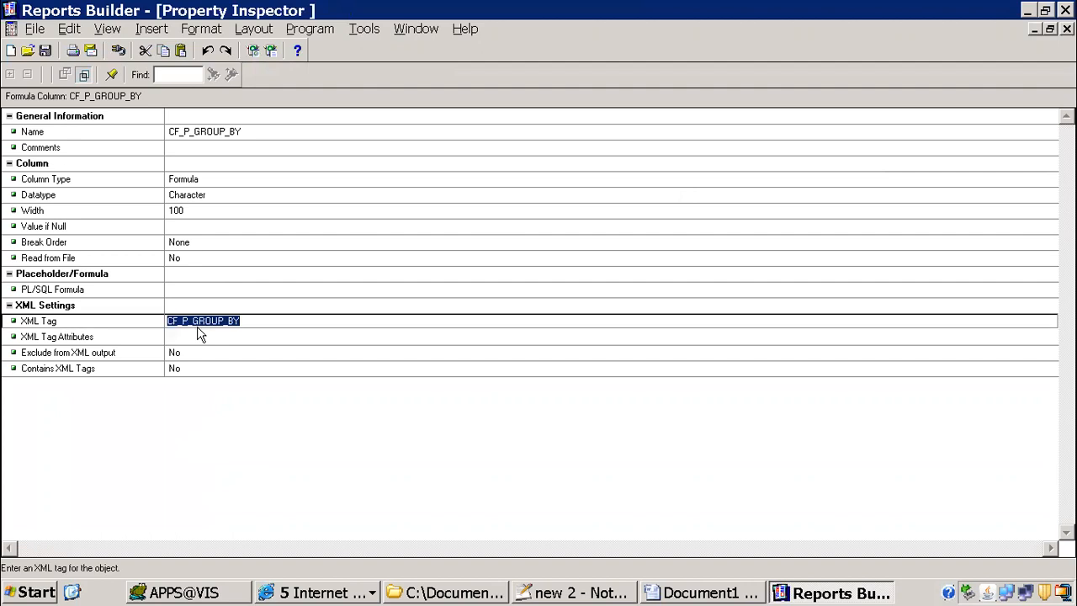
pyautogui.click(705, 593)
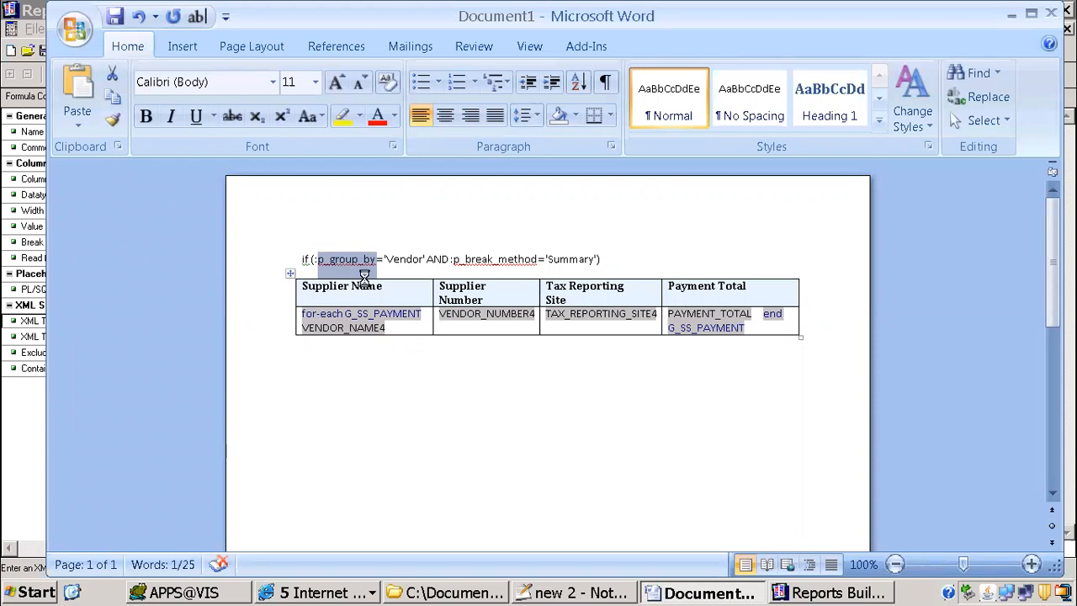
pyautogui.hotkey('ctrl', 'v')
pyautogui.moveTo(318, 259); pyautogui.dragTo(328, 261)
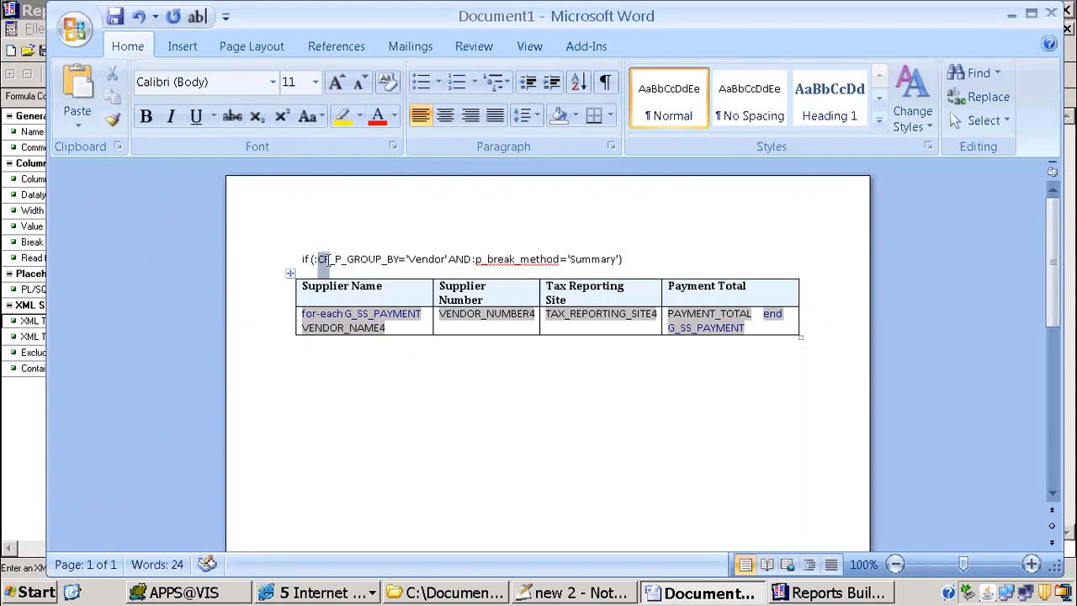
# Step: Replace p_break_method in the Word condition with the name CF_P_BREAK_METHOD copied from the formula column in the report's data model
pyautogui.click(478, 261)
pyautogui.hotkey('alt', 'Tab')
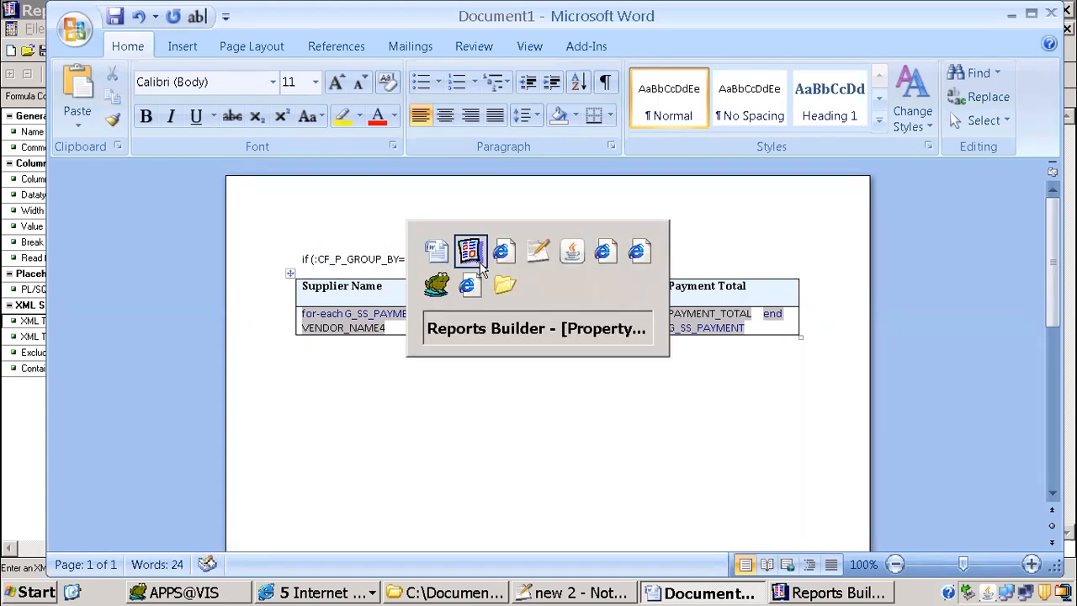
pyautogui.click(1067, 29)
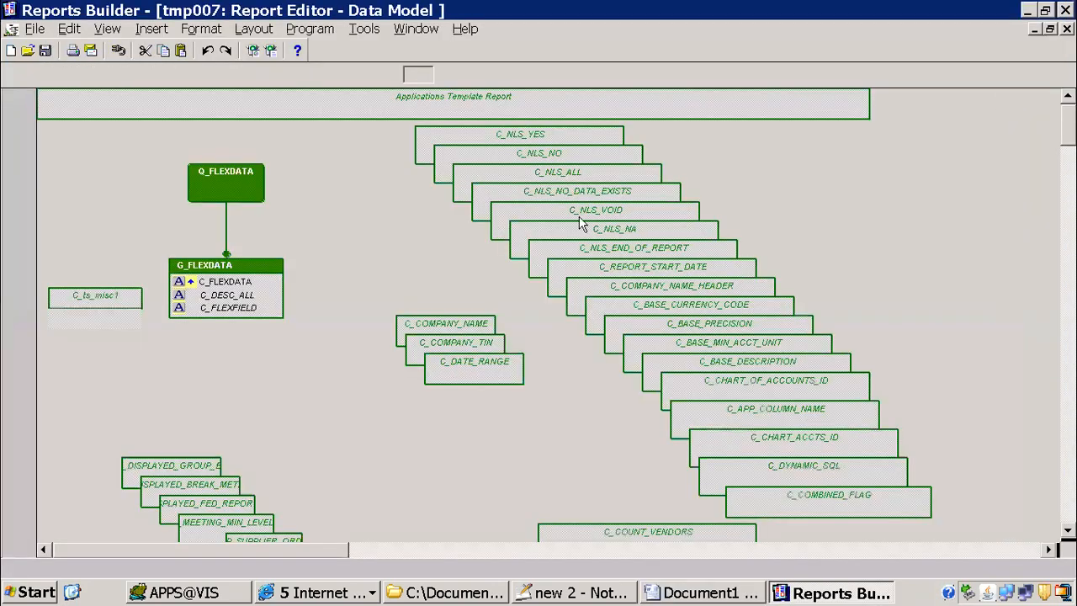
pyautogui.doubleClick(860, 220)
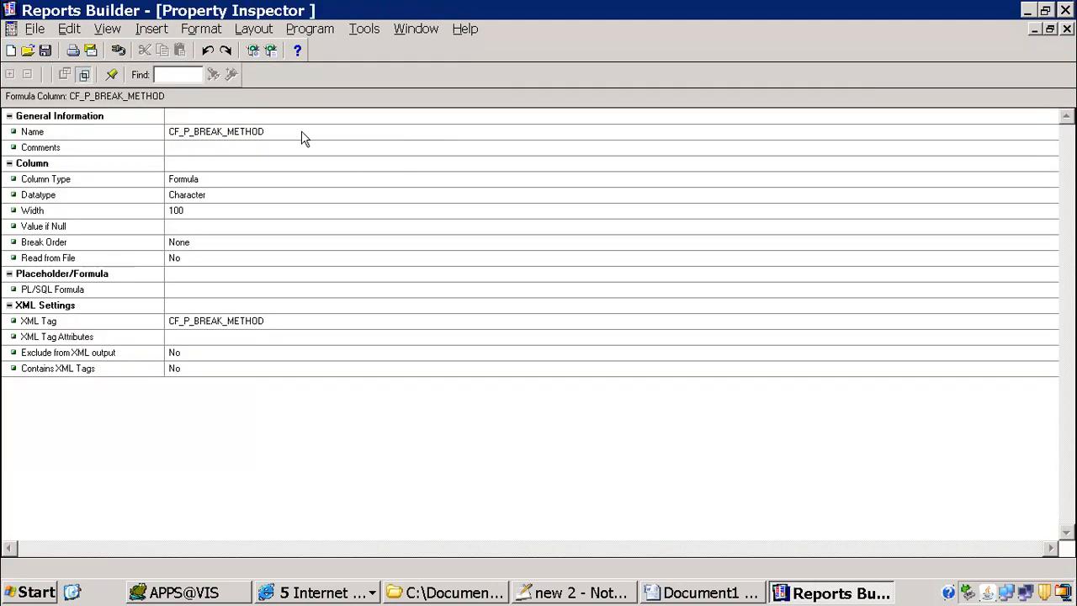
pyautogui.hotkey('alt', 'Tab')
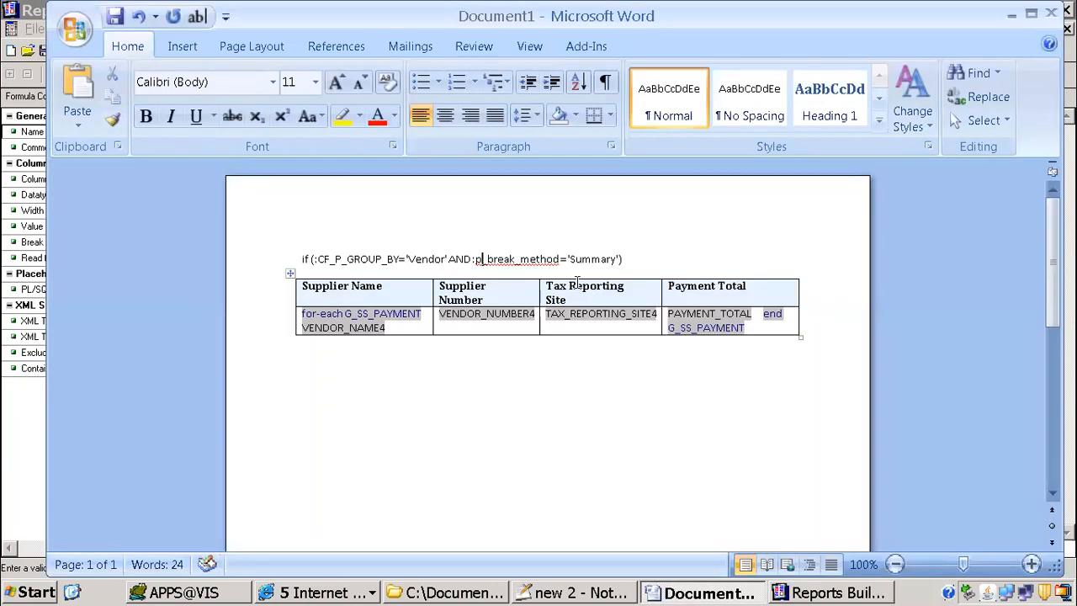
pyautogui.moveTo(558, 259); pyautogui.dragTo(475, 259)
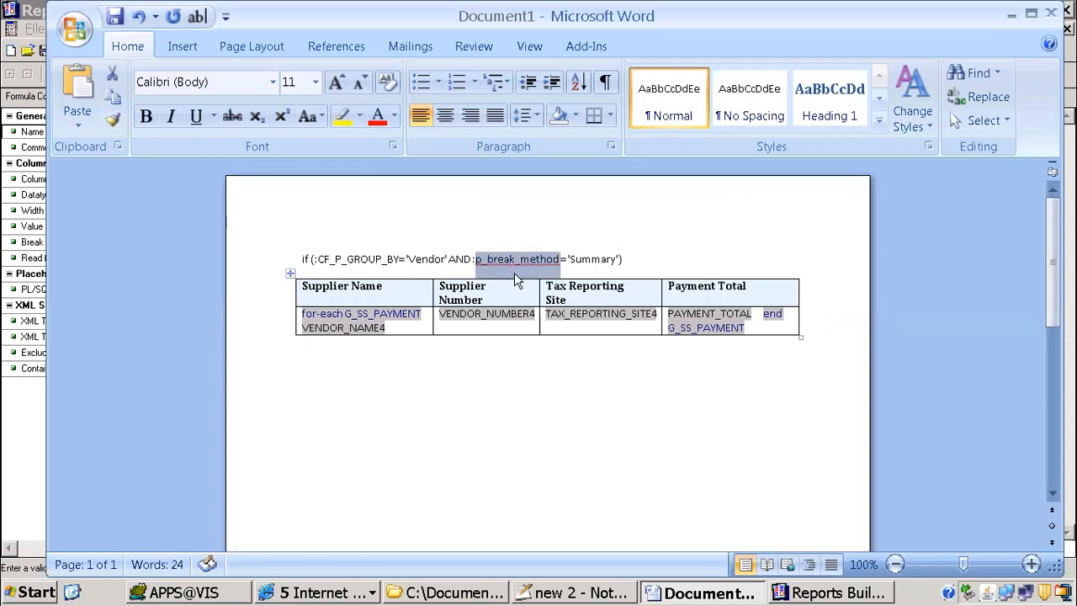
pyautogui.write('CF_P_BREAK_METHOD')
pyautogui.click(483, 260)
pyautogui.press('BackSpace')
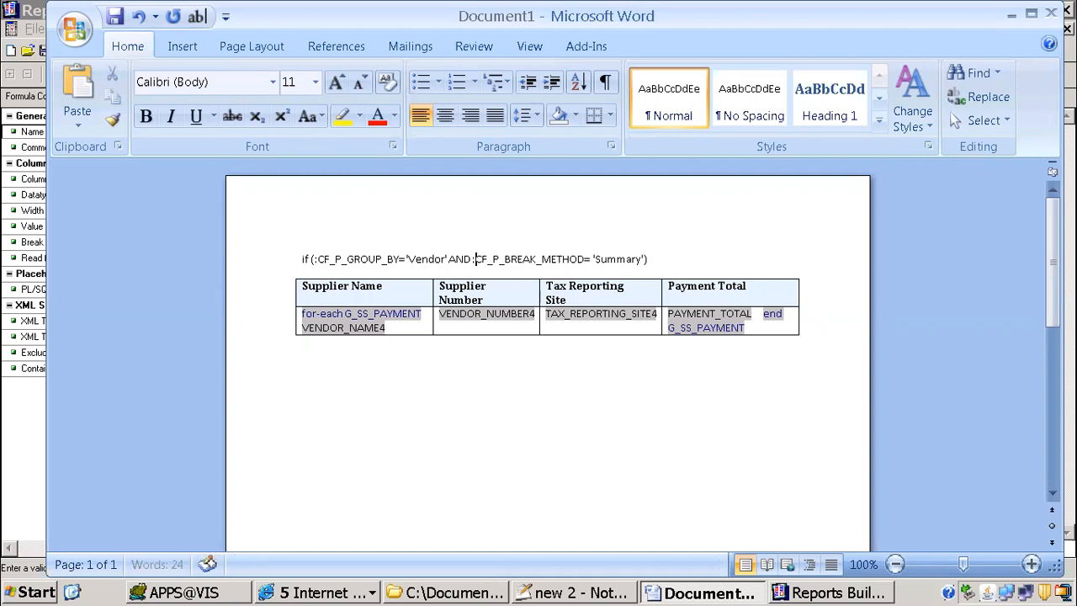
# Step: Replace the AND after 'Vendor' in the Word condition with the tag ending ?>, keeping the colon before CF_P_BREAK_METHOD
pyautogui.click(465, 260)
pyautogui.moveTo(448, 258); pyautogui.dragTo(465, 259)
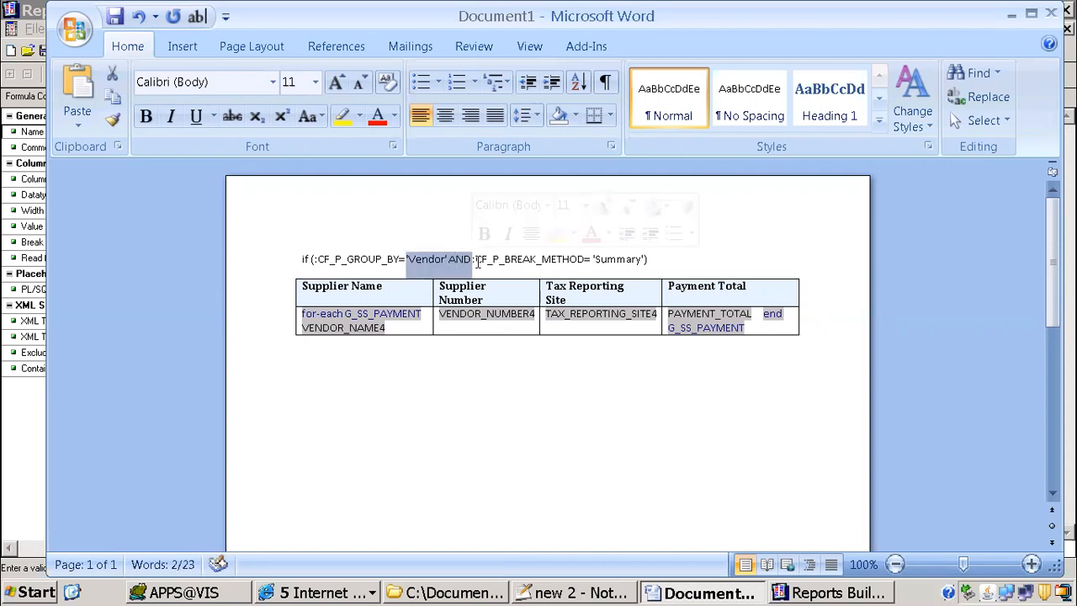
pyautogui.click(473, 260)
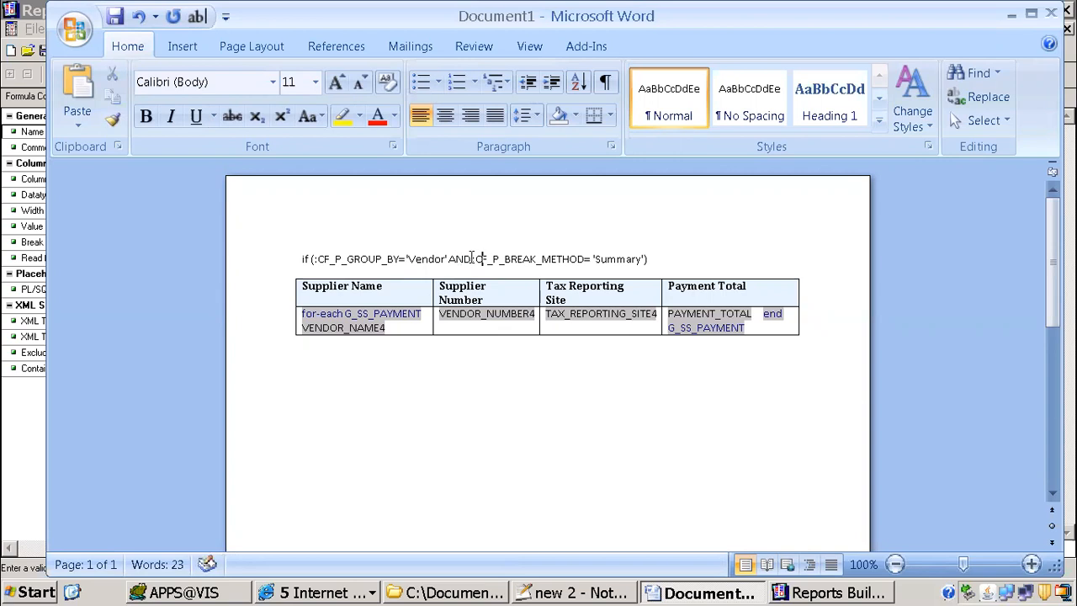
pyautogui.press('BackSpace')
pyautogui.press('BackSpace')
pyautogui.press('BackSpace')
pyautogui.press('BackSpace')
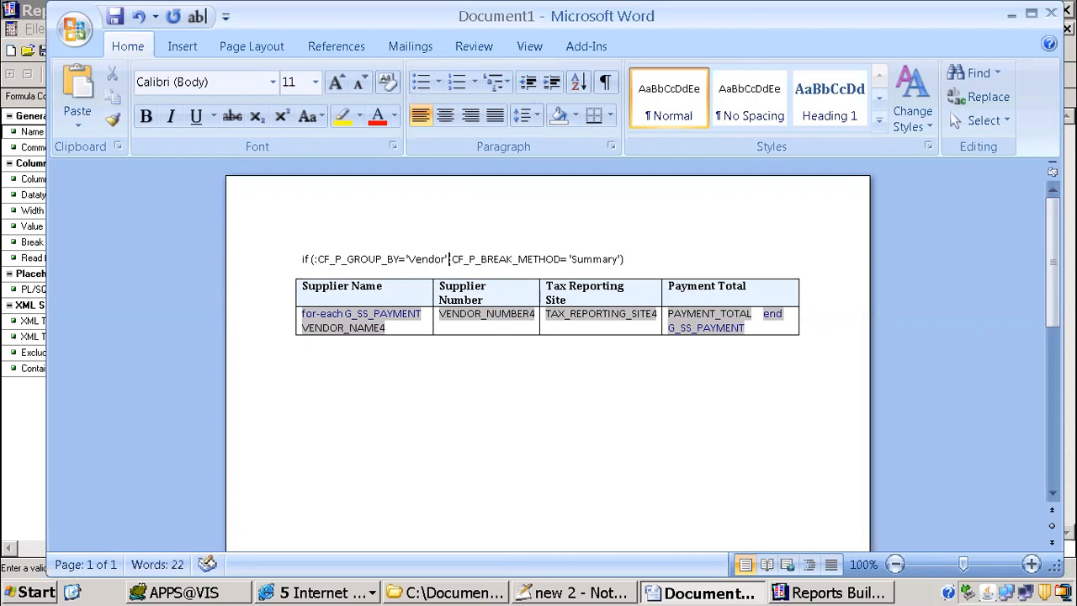
pyautogui.write('?')
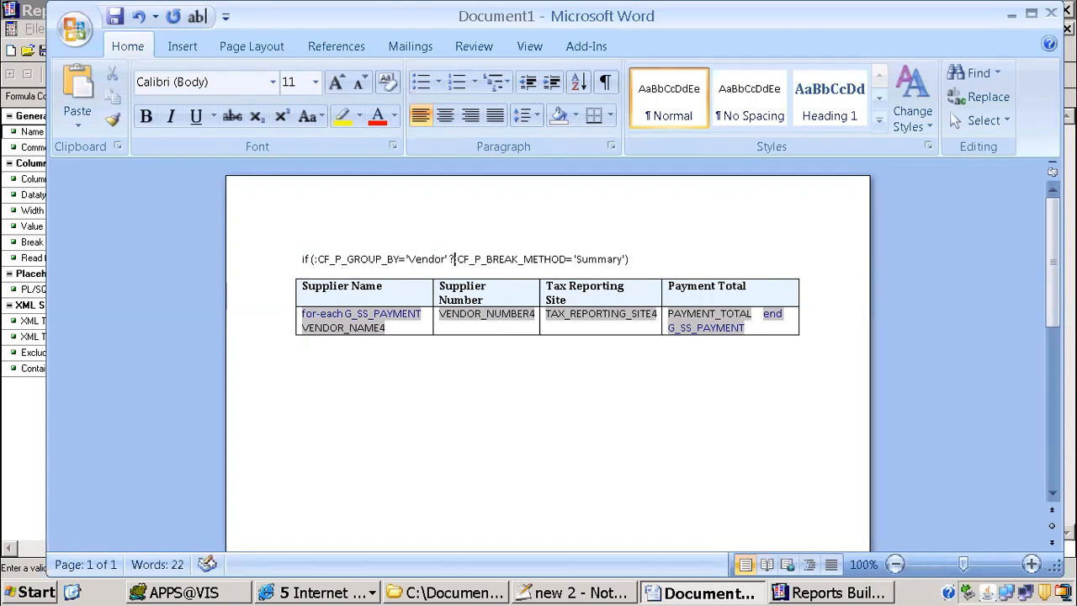
pyautogui.write('>:')
pyautogui.press('Home')
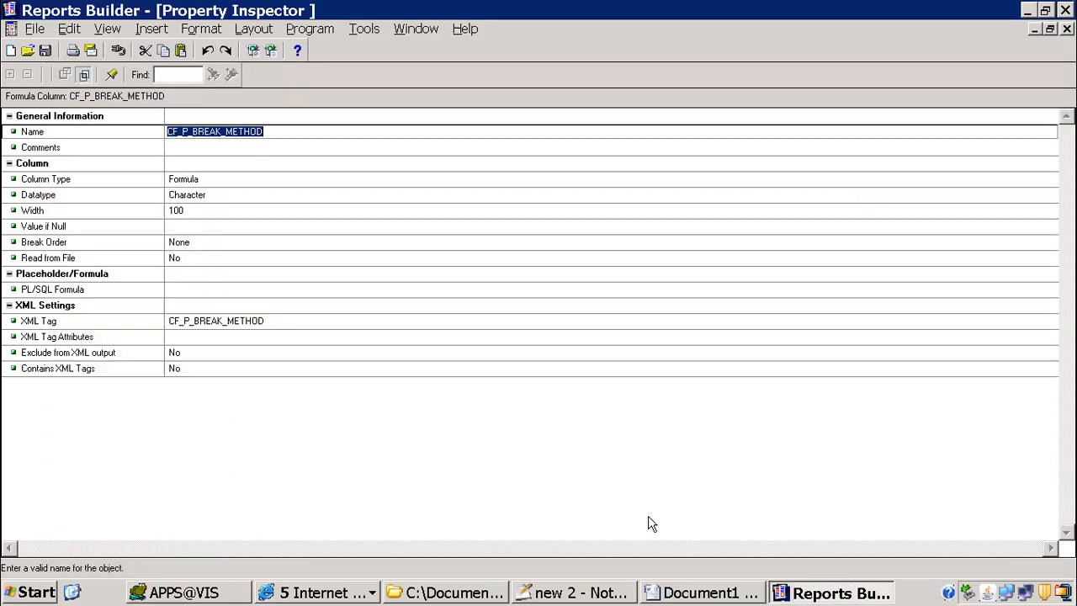
# Step: Switch to Reports Builder and review the format trigger of the M_SUPPLIER_SUMMARY frame from the paper layout
pyautogui.click(824, 593)
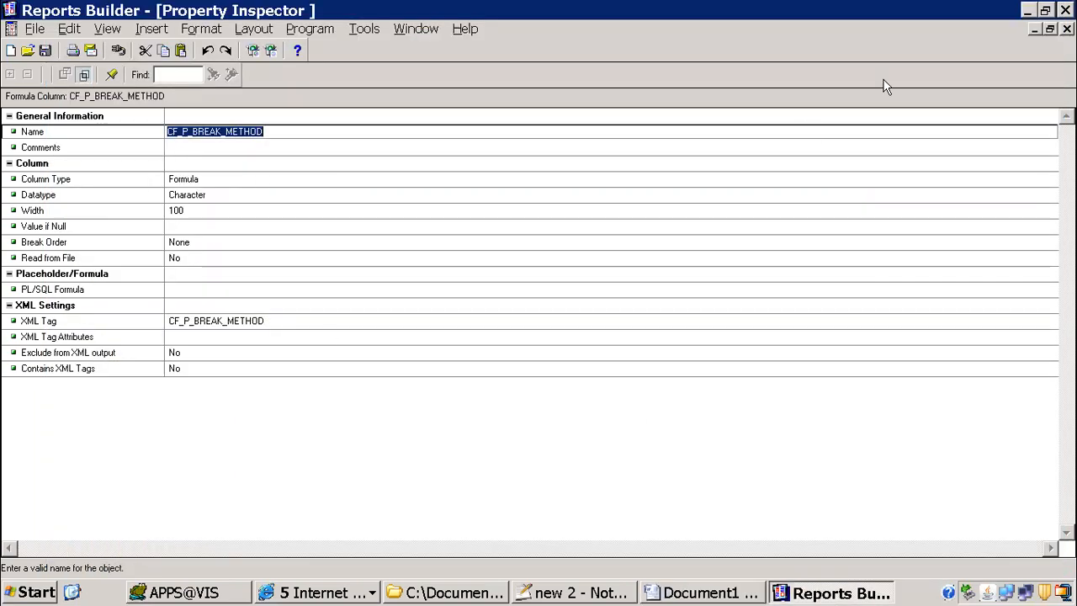
pyautogui.click(1066, 29)
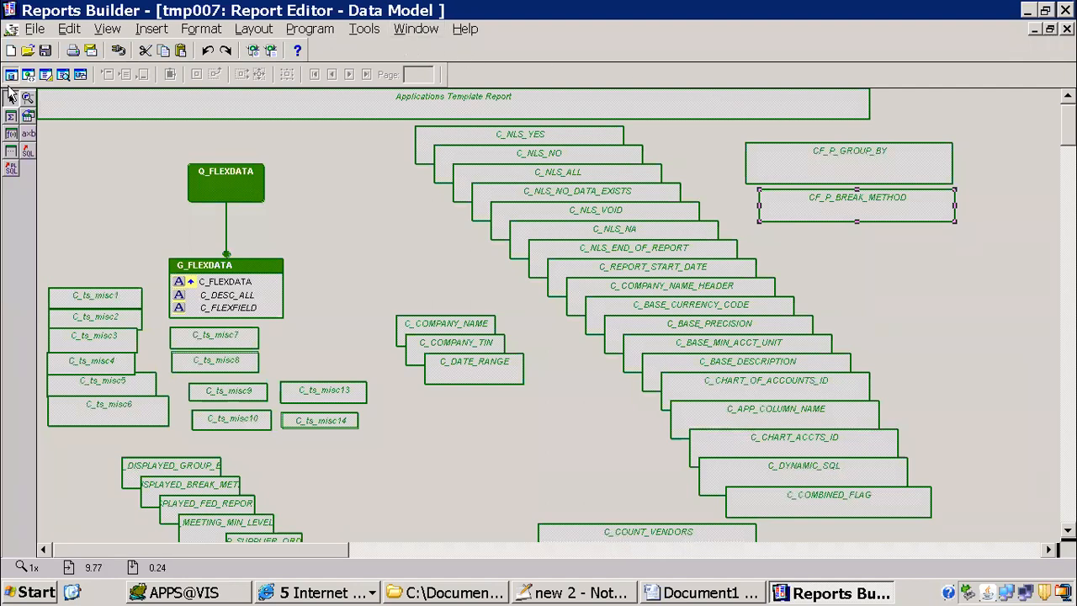
pyautogui.click(408, 30)
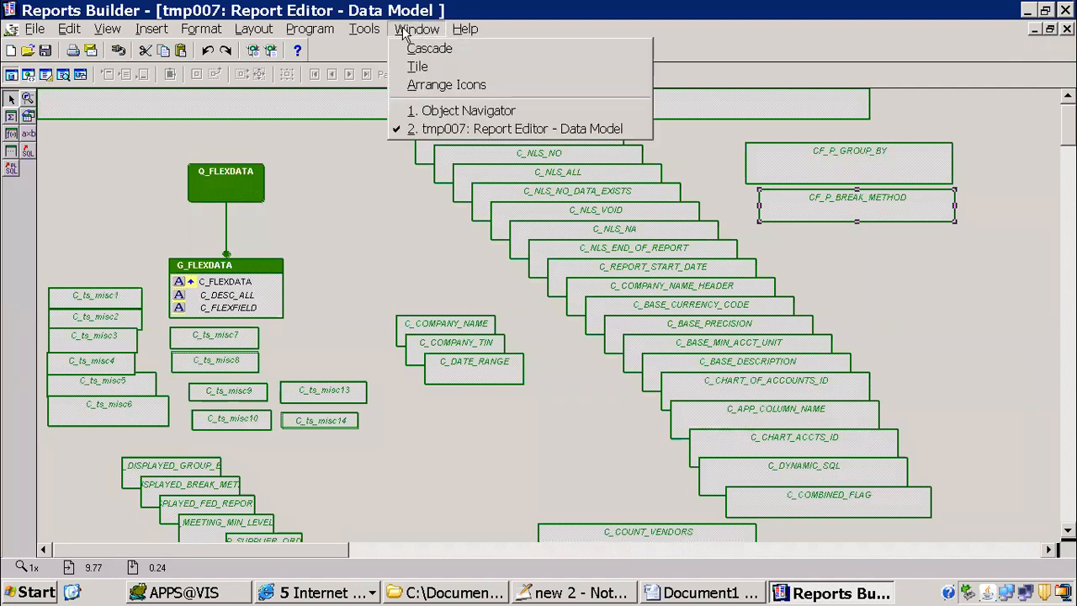
pyautogui.click(127, 157)
pyautogui.click(46, 75)
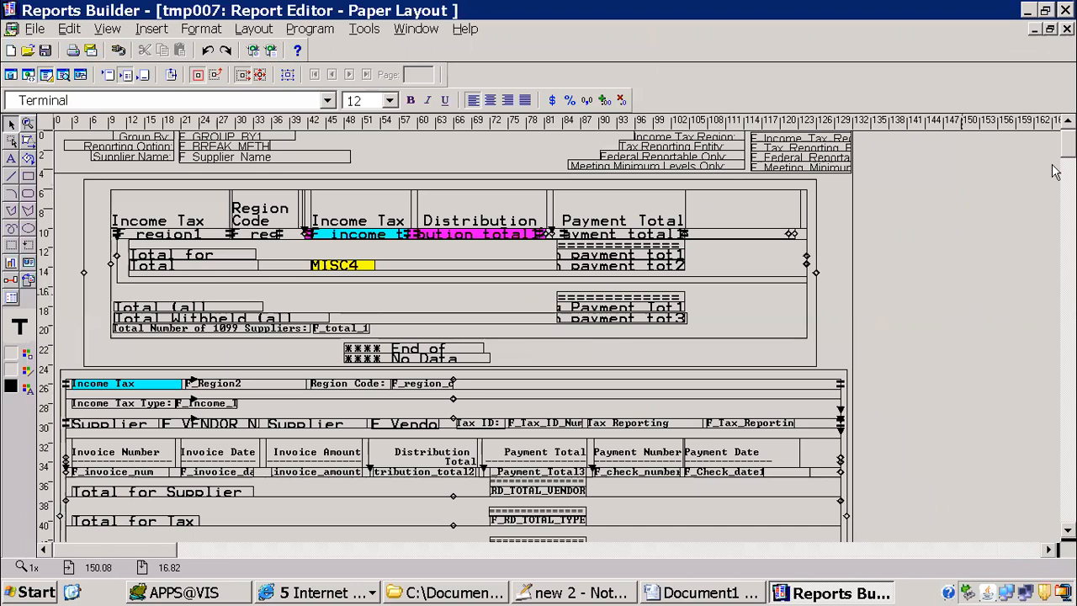
pyautogui.moveTo(1068, 145); pyautogui.dragTo(1067, 172)
pyautogui.doubleClick(835, 325)
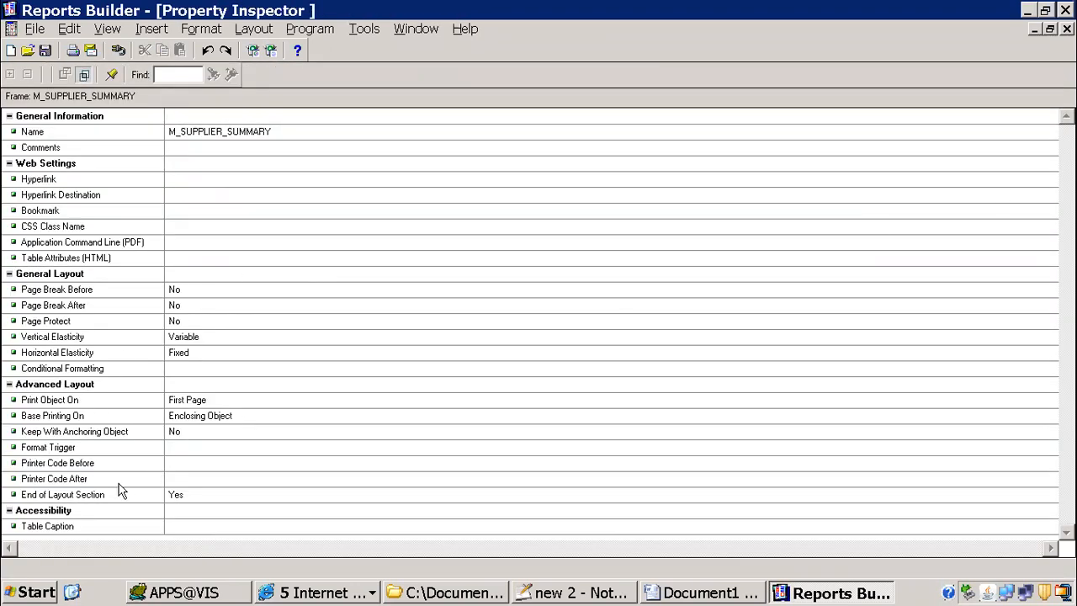
pyautogui.doubleClick(184, 445)
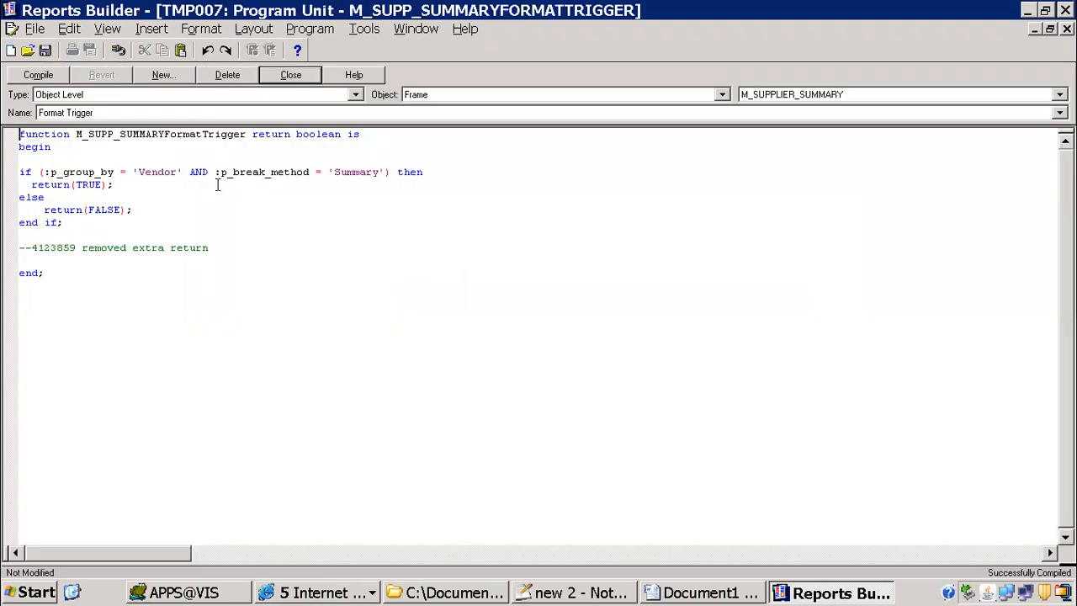
# Step: In the Word document, remove the opening parenthesis from the condition and put <? in front of its if
pyautogui.hotkey('alt', 'Tab')
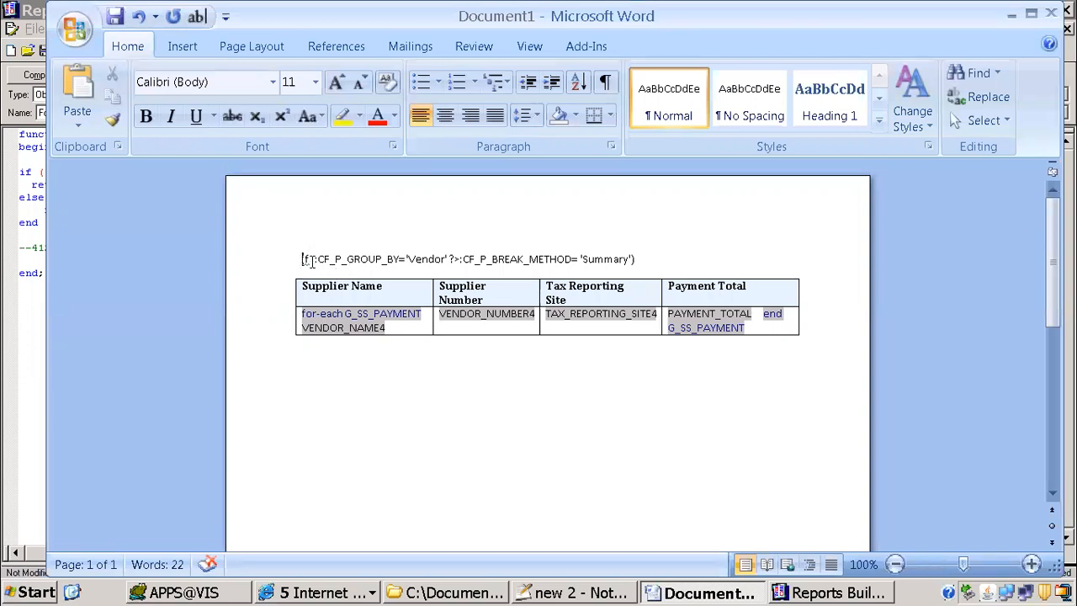
pyautogui.press('Delete')
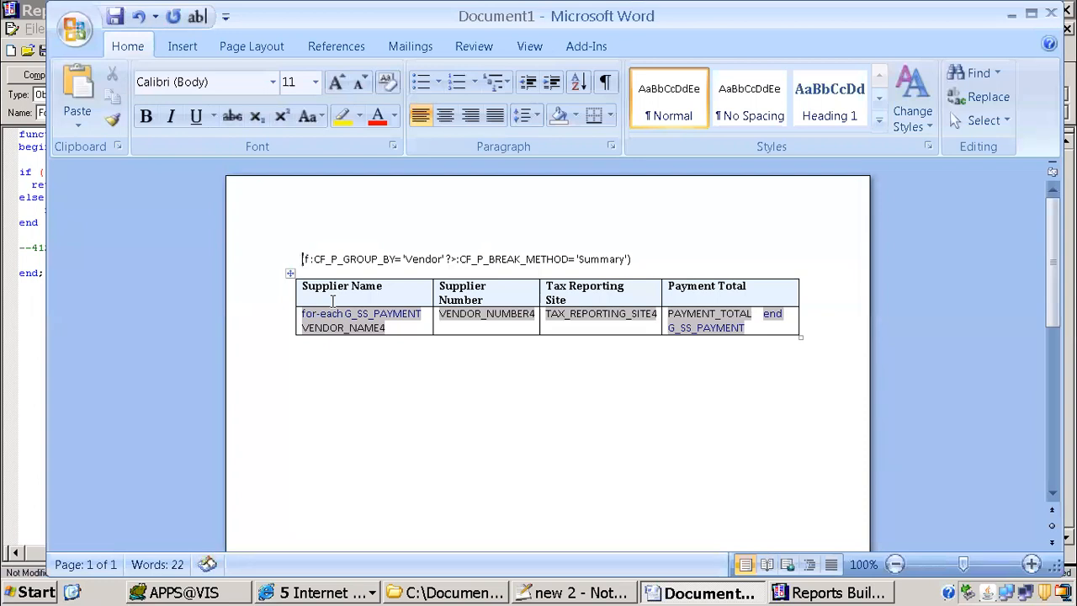
pyautogui.write('<?')
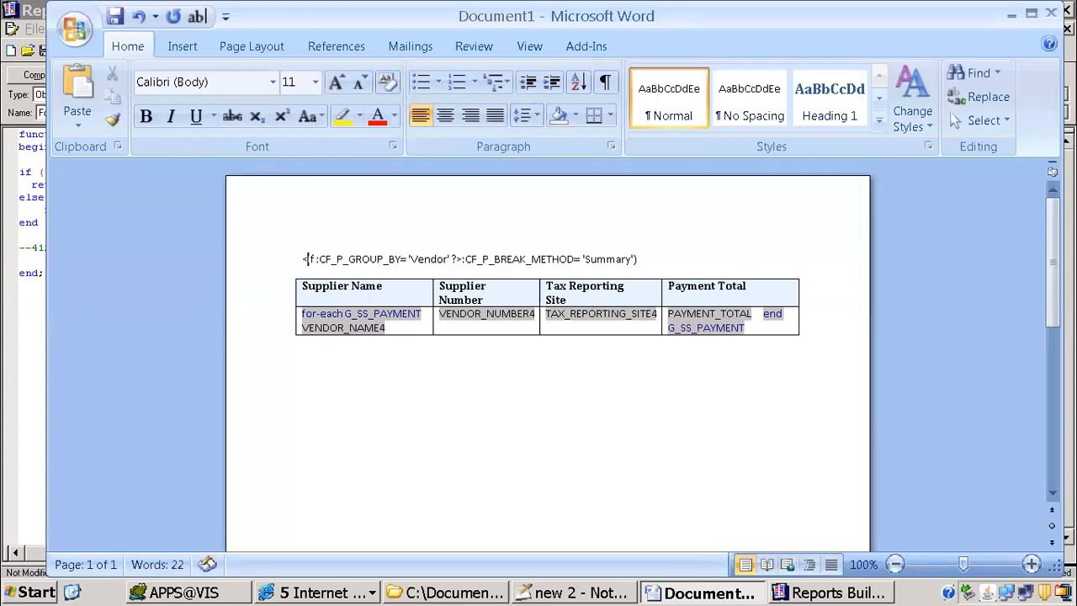
pyautogui.press('Right')
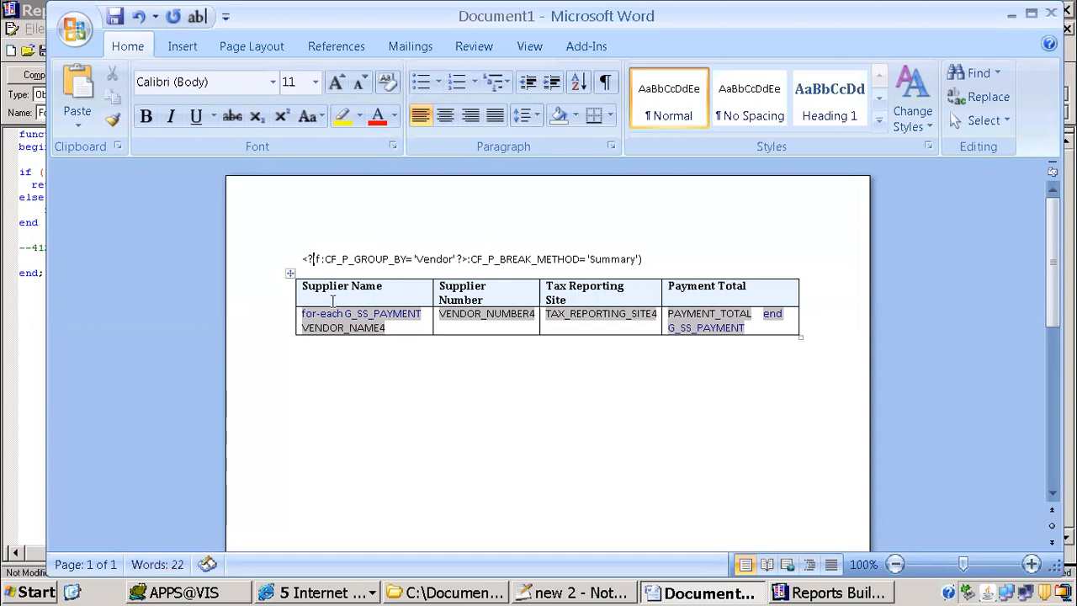
pyautogui.hotkey('shift', 'Right')
pyautogui.hotkey('shift', 'Right')
pyautogui.hotkey('shift', 'Right')
pyautogui.hotkey('shift', 'Right')
pyautogui.hotkey('shift', 'Right')
pyautogui.hotkey('shift', 'Right')
pyautogui.hotkey('shift', 'Right')
pyautogui.hotkey('shift', 'Right')
pyautogui.hotkey('shift', 'Right')
pyautogui.hotkey('shift', 'Right')
pyautogui.hotkey('shift', 'Right')
pyautogui.hotkey('shift', 'Right')
pyautogui.hotkey('shift', 'Right')
pyautogui.hotkey('shift', 'Right')
pyautogui.hotkey('shift', 'Right')
pyautogui.hotkey('shift', 'Right')
pyautogui.hotkey('shift', 'Right')
pyautogui.hotkey('shift', 'Right')
pyautogui.hotkey('shift', 'Right')
pyautogui.hotkey('shift', 'Right')
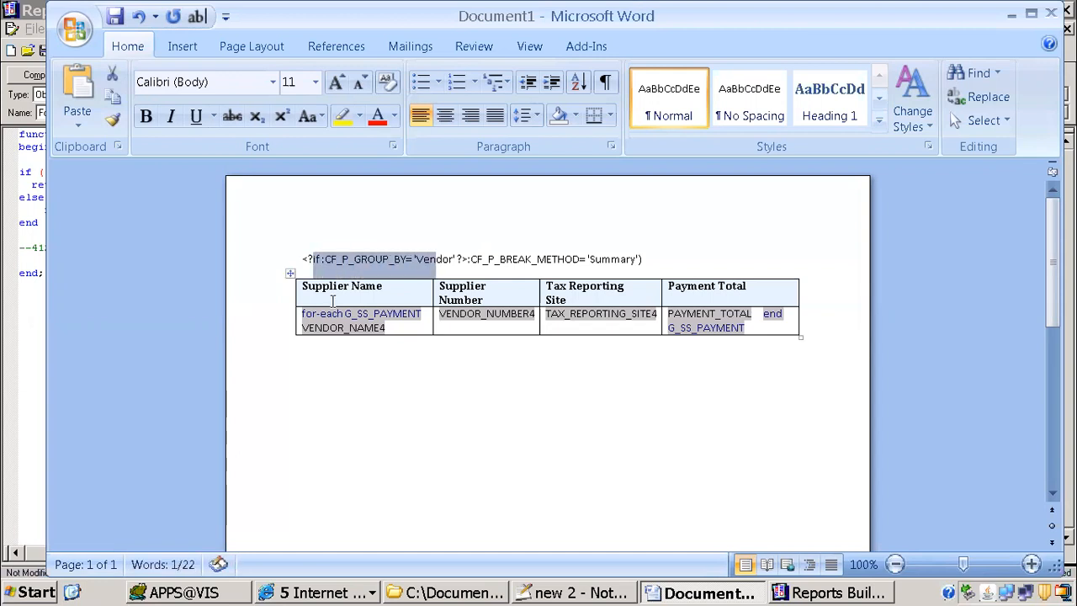
pyautogui.hotkey('shift', 'Right')
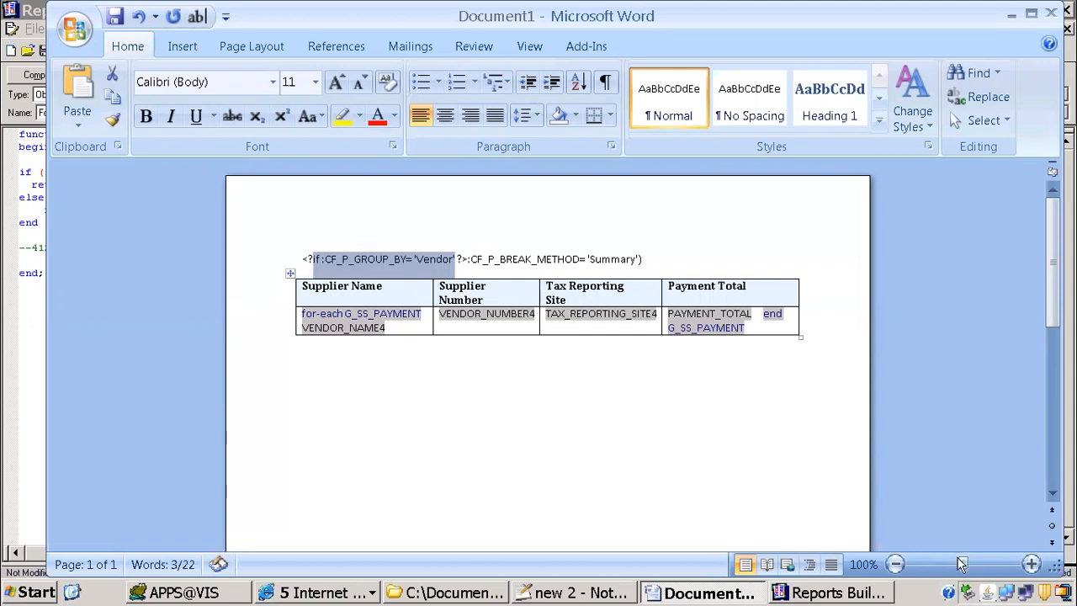
pyautogui.moveTo(962, 565); pyautogui.dragTo(969, 568)
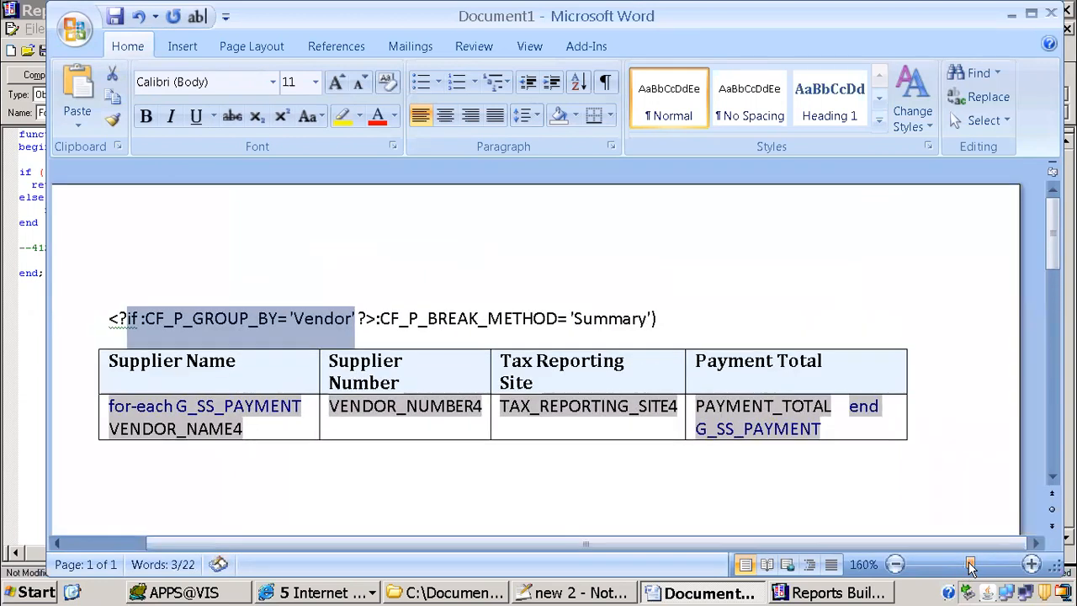
# Step: Start a second condition by inserting <?if: before CF_P_BREAK_METHOD
pyautogui.click(467, 317)
pyautogui.click(377, 320)
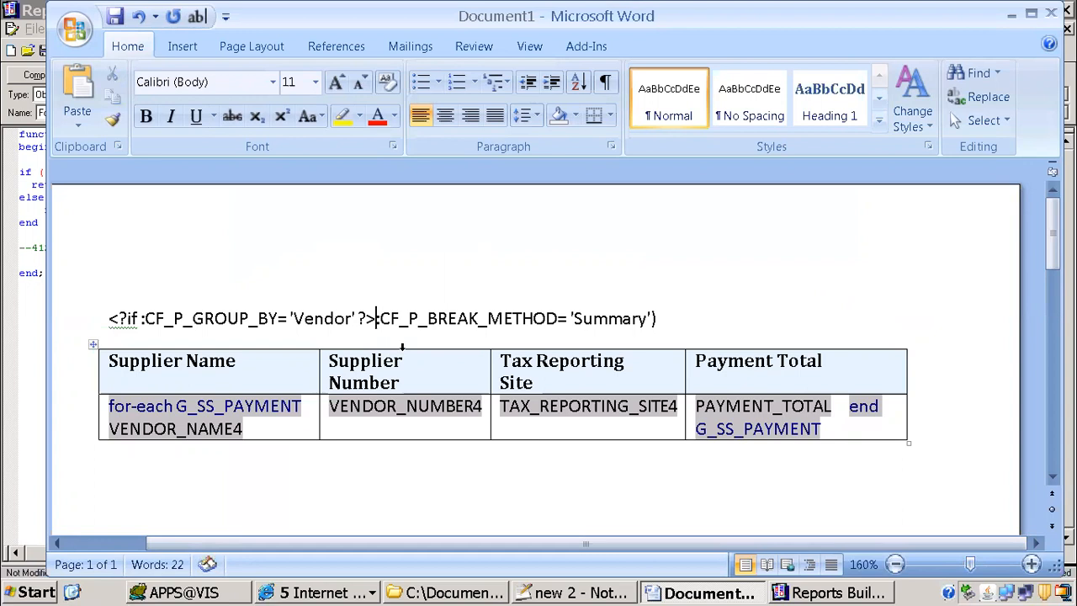
pyautogui.write('<')
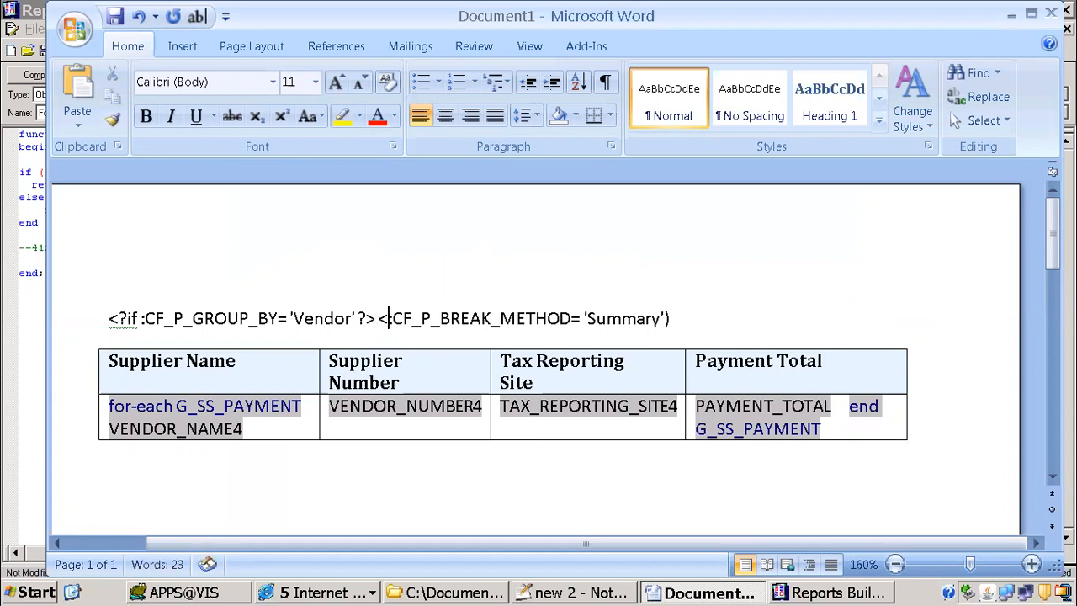
pyautogui.write('?if')
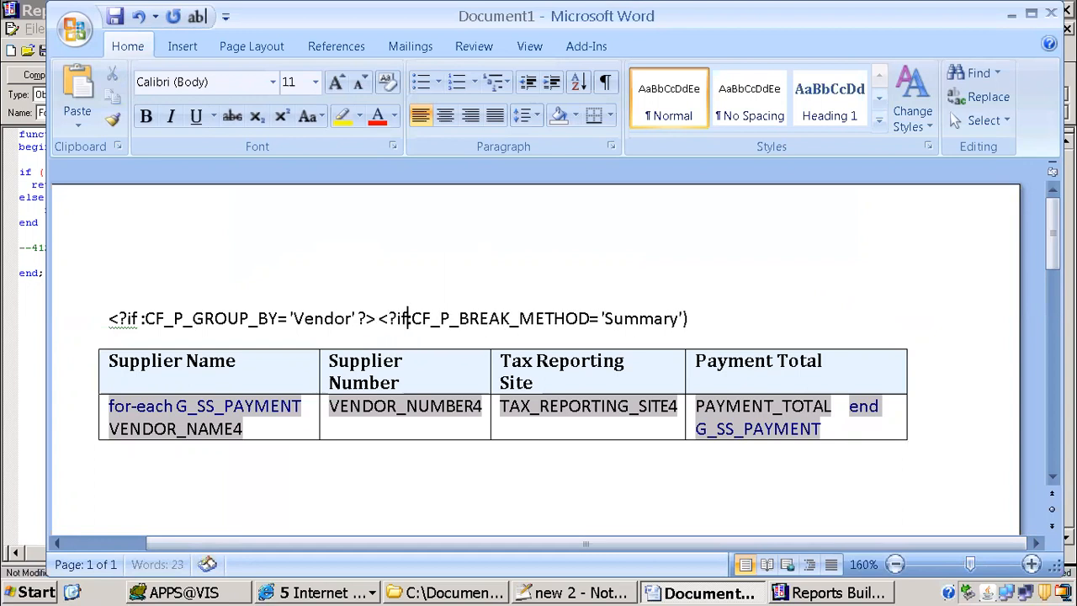
pyautogui.write(':')
pyautogui.press('Right')
pyautogui.press('Right')
pyautogui.press('Right')
pyautogui.press('Right')
pyautogui.press('Right')
pyautogui.press('Right')
pyautogui.press('Right')
pyautogui.press('Right')
pyautogui.press('Right')
pyautogui.press('Right')
pyautogui.press('Right')
pyautogui.press('Right')
pyautogui.press('Right')
pyautogui.press('Right')
pyautogui.press('Right')
pyautogui.press('Right')
pyautogui.press('Right')
pyautogui.press('Right')
pyautogui.press('Right')
pyautogui.press('Right')
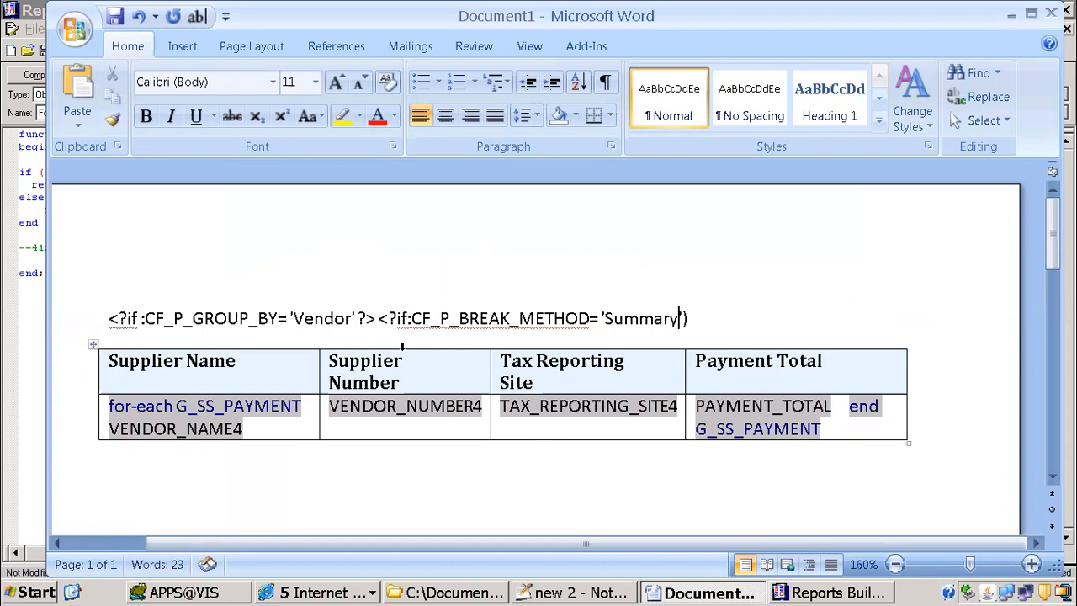
# Step: Replace the straight quotes around Summary in the second condition with curly single quotes
pyautogui.click(602, 318)
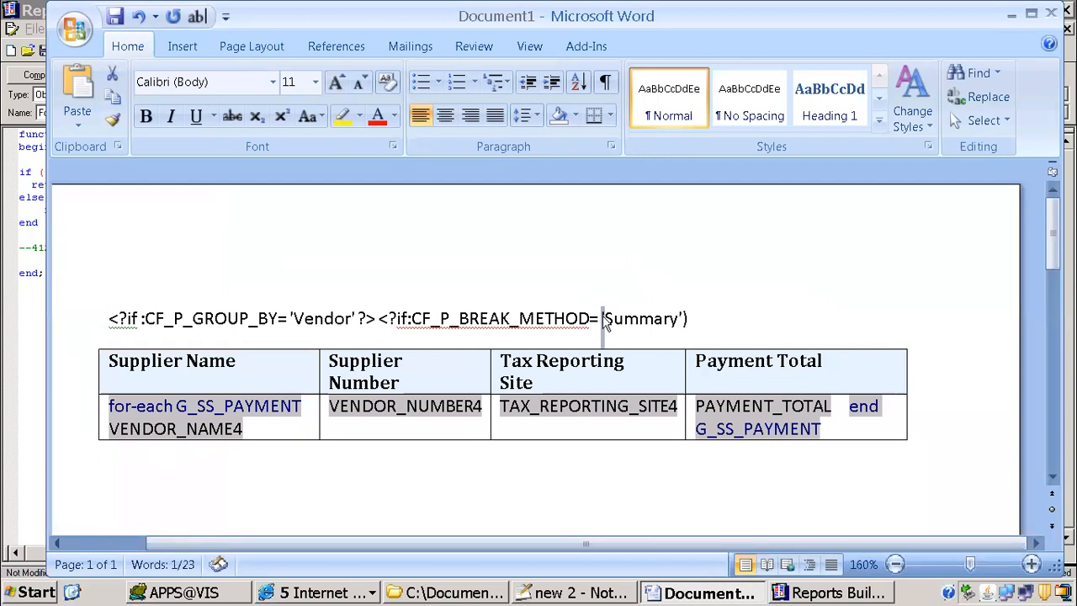
pyautogui.write("'")
pyautogui.press('Right')
pyautogui.press('Right')
pyautogui.press('Right')
pyautogui.press('Right')
pyautogui.press('Right')
pyautogui.press('Right')
pyautogui.press('Right')
pyautogui.press('Right')
pyautogui.press('Right')
pyautogui.press('Right')
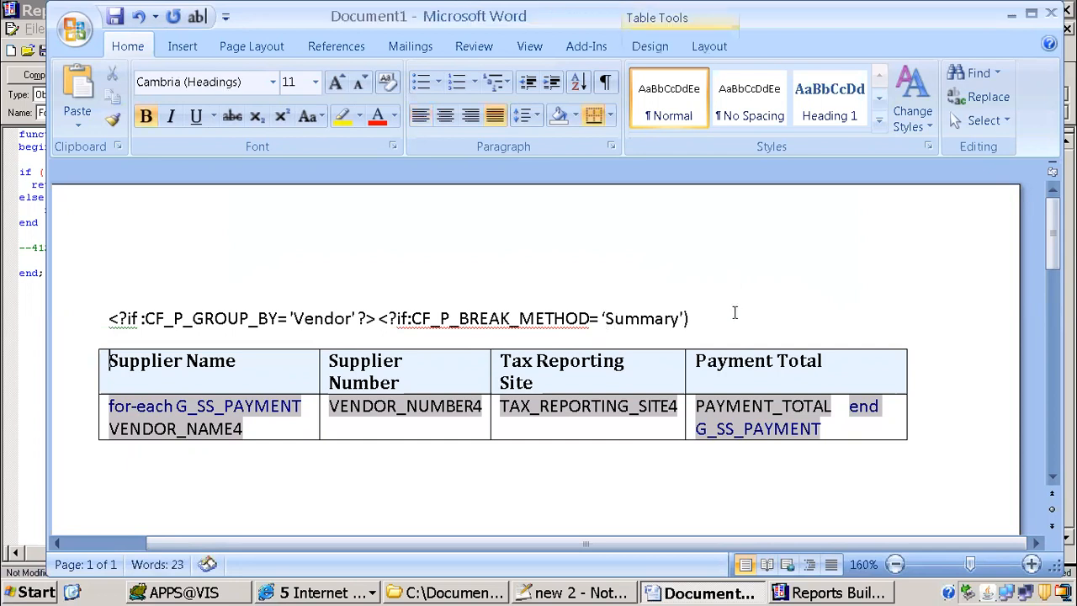
pyautogui.press('Left')
pyautogui.press('BackSpace')
pyautogui.write("'")
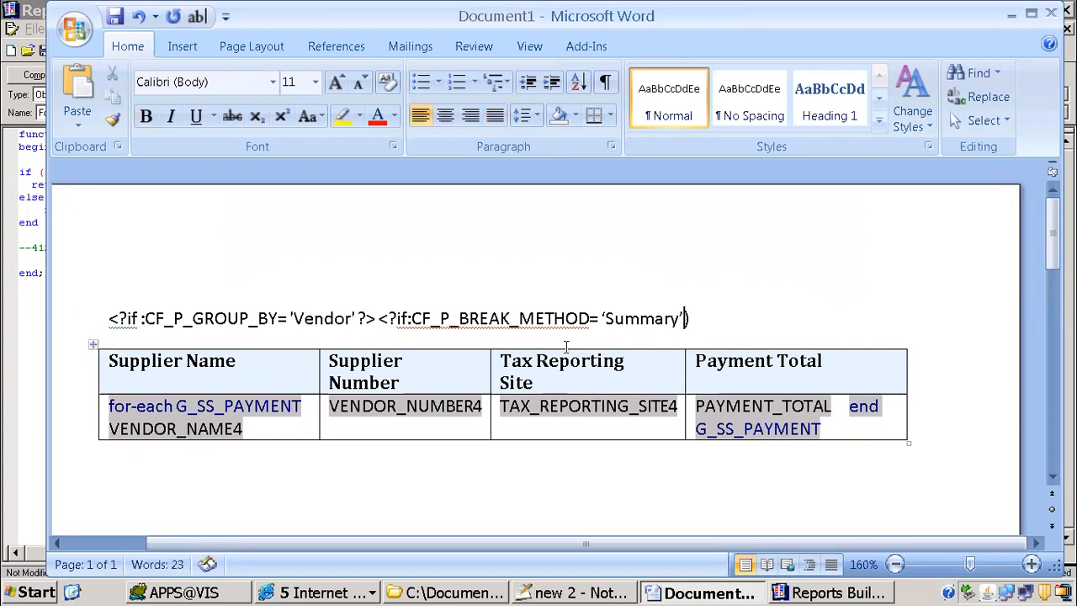
# Step: Replace the straight quotes around Vendor in the first condition with curly single quotes
pyautogui.click(354, 317)
pyautogui.press('BackSpace')
pyautogui.write("'")
pyautogui.press('Left')
pyautogui.press('Left')
pyautogui.press('Left')
pyautogui.press('Left')
pyautogui.press('Left')
pyautogui.press('Delete')
pyautogui.write("'")
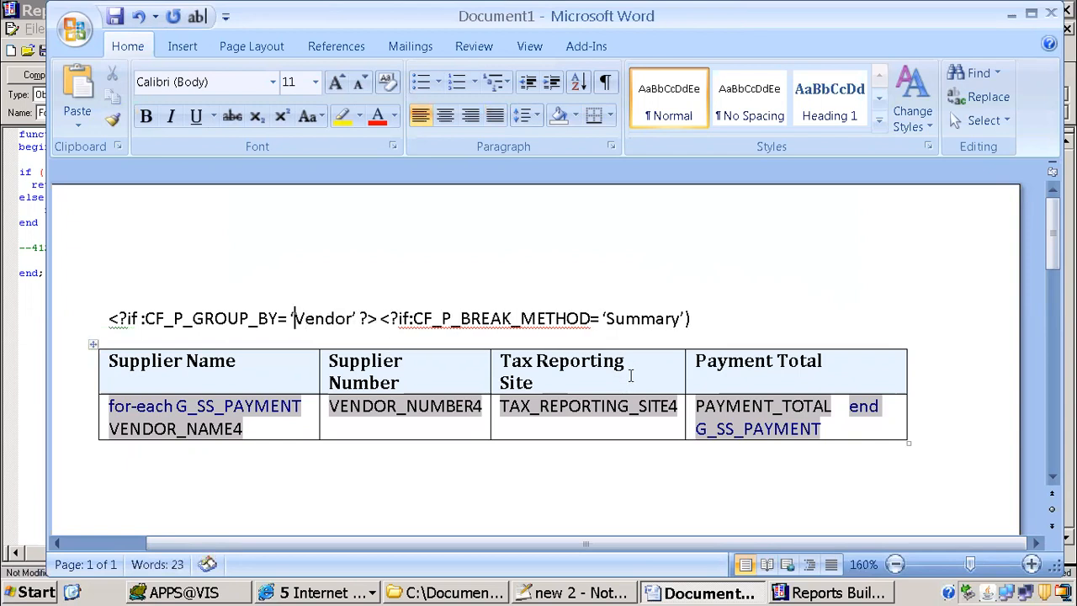
# Step: Add the closing tag <?end if?> on a new line below the table
pyautogui.scroll(-1, 190, 449)
pyautogui.click(255, 418)
pyautogui.press('Return')
pyautogui.write('<?e?>')
pyautogui.press('Left')
pyautogui.write('??')
pyautogui.press('Left')
pyautogui.write('end if')
pyautogui.press('Home')
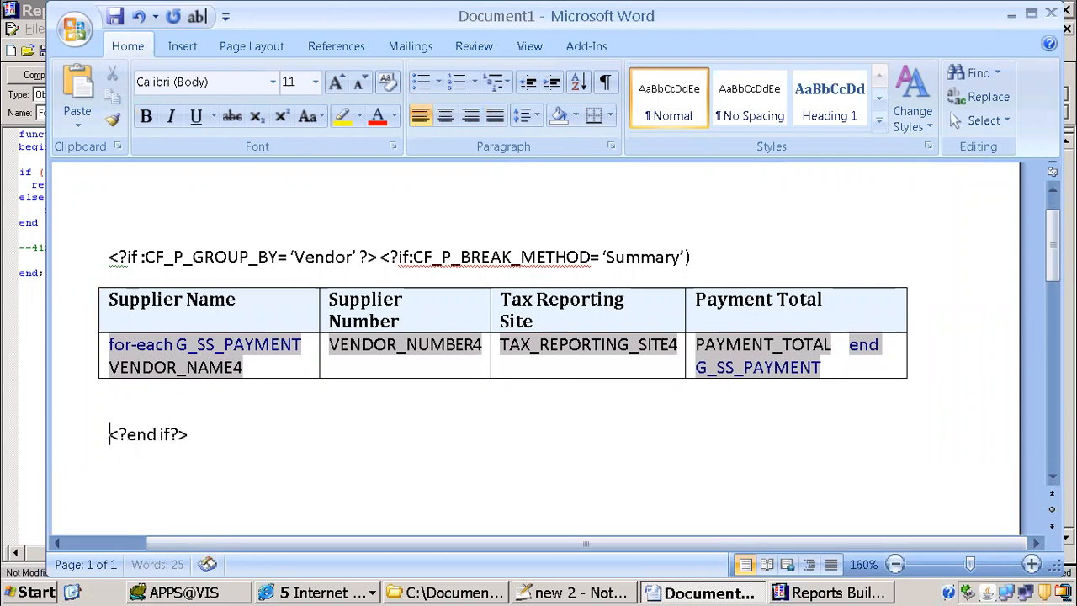
# Step: Duplicate the <?end if?> tag on its line, and select the whole block from the opening conditions to the closing tags
pyautogui.hotkey('shift', 'Down')
pyautogui.hotkey('ctrl', 'c')
pyautogui.press('End')
pyautogui.hotkey('ctrl', 'v')
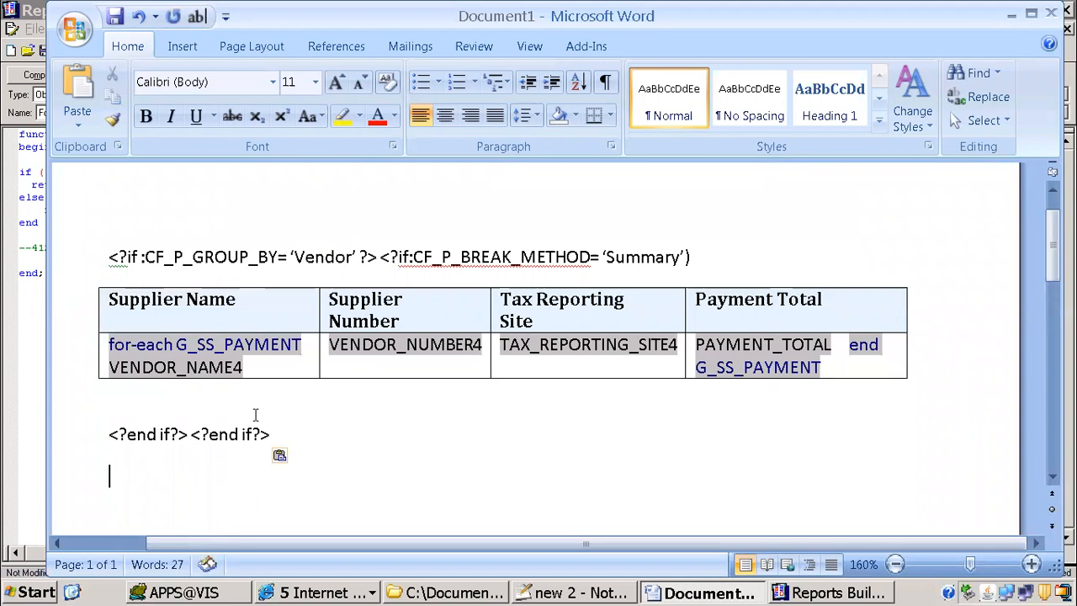
pyautogui.moveTo(314, 440); pyautogui.dragTo(105, 253)
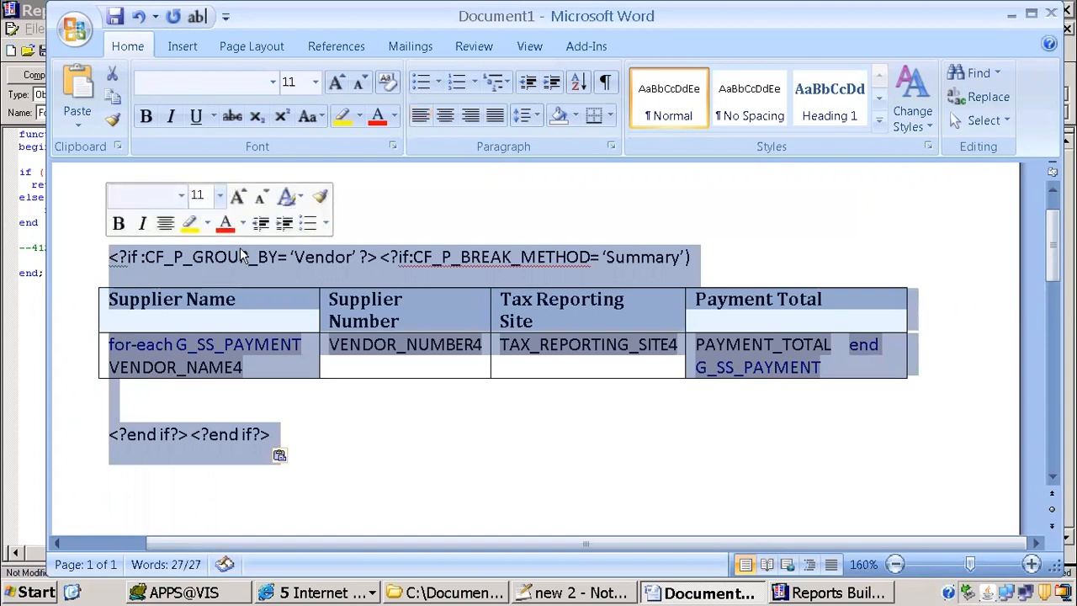
# Step: Add the line "*** Summary Layout*************" between the opening if conditions and the payments table
pyautogui.click(711, 267)
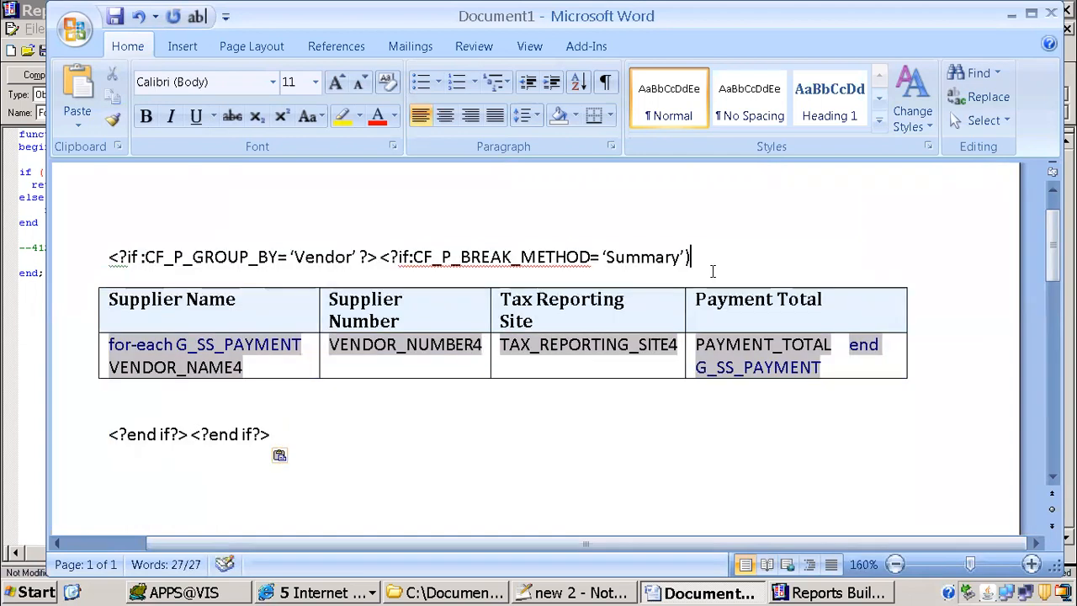
pyautogui.press('Return')
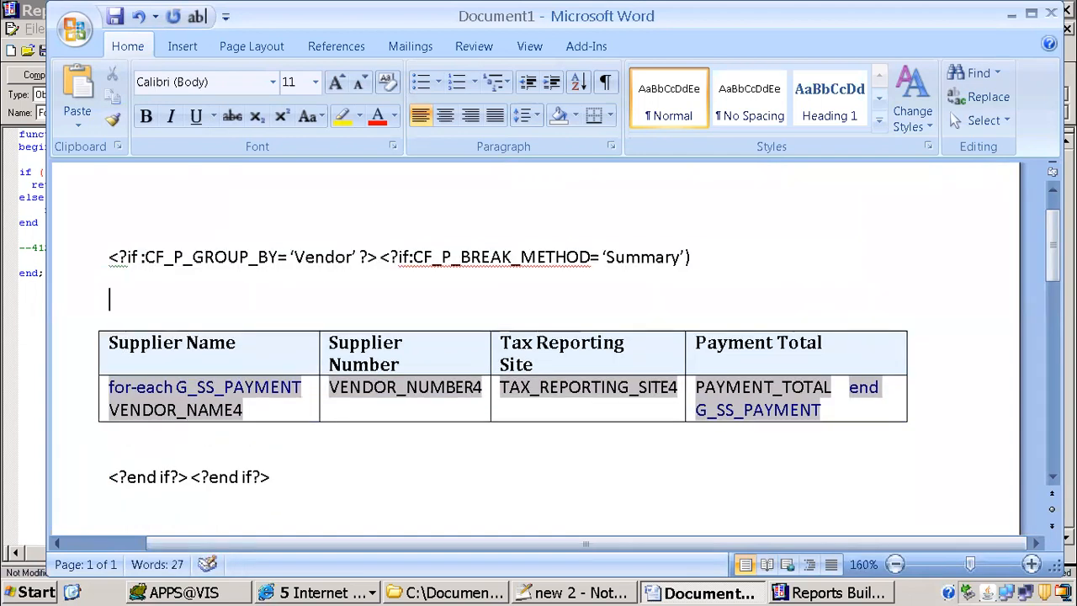
pyautogui.write('*** Su')
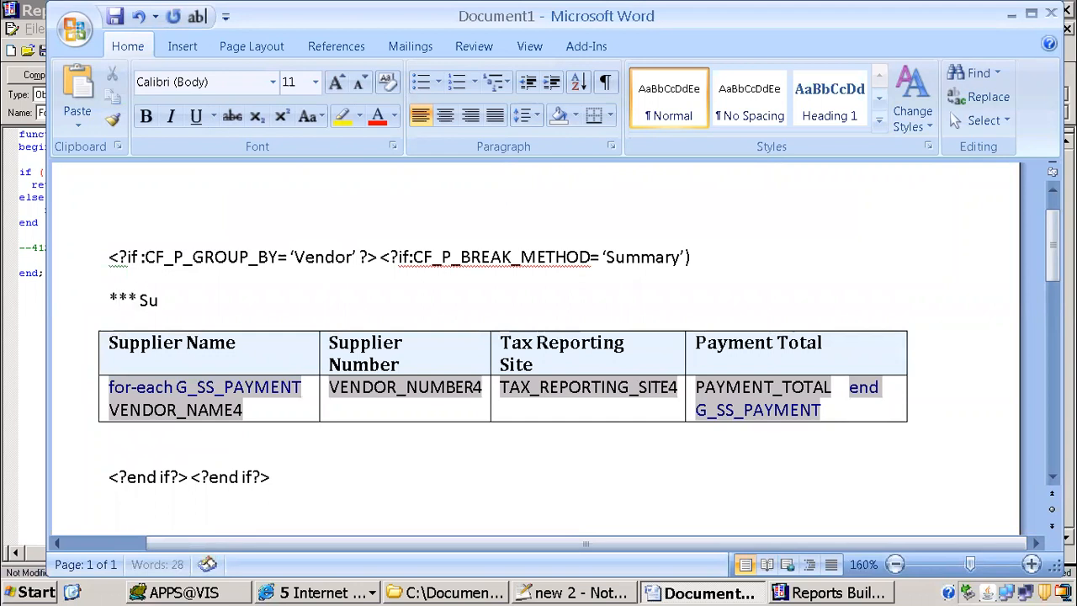
pyautogui.write('mmary Layout************')
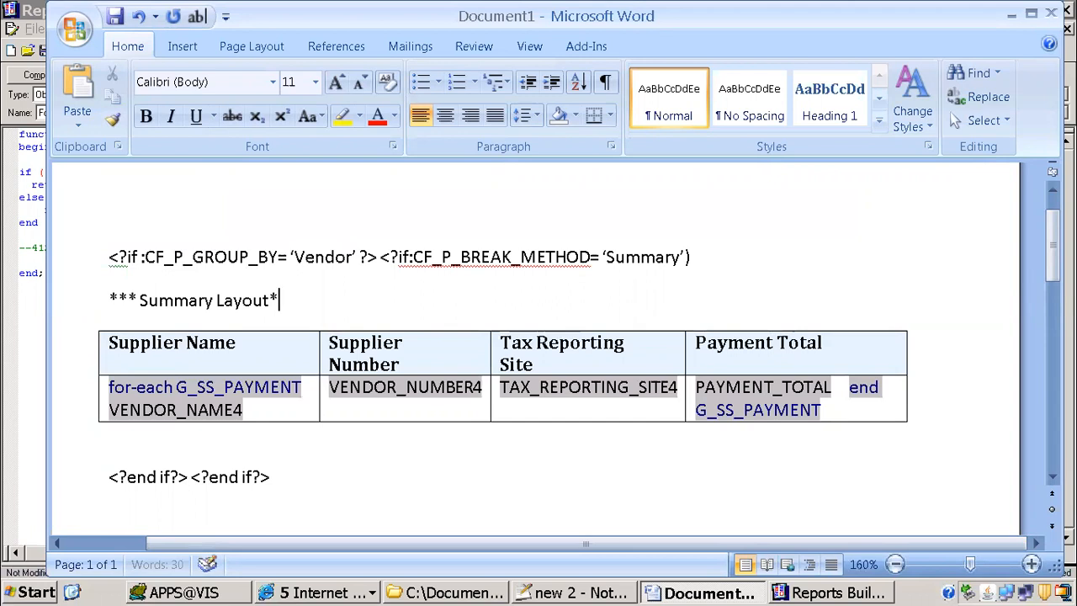
pyautogui.scroll(-3, 379, 256)
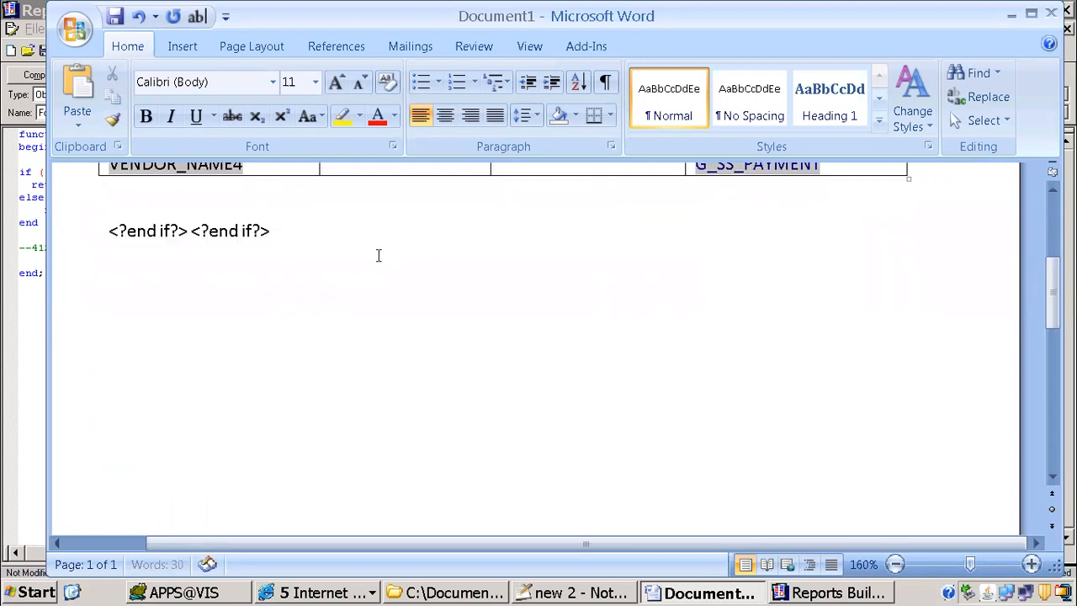
# Step: Switch to Reports Builder and close the M_SUPPLIER_SUMMARY frame's format trigger and properties to return to the paper layout
pyautogui.click(813, 590)
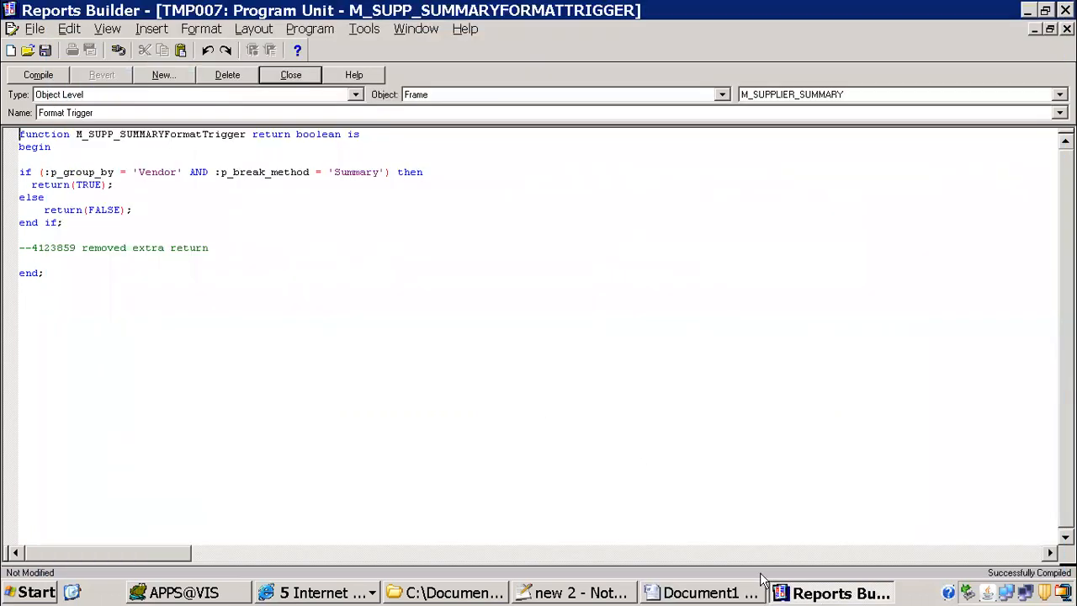
pyautogui.click(295, 76)
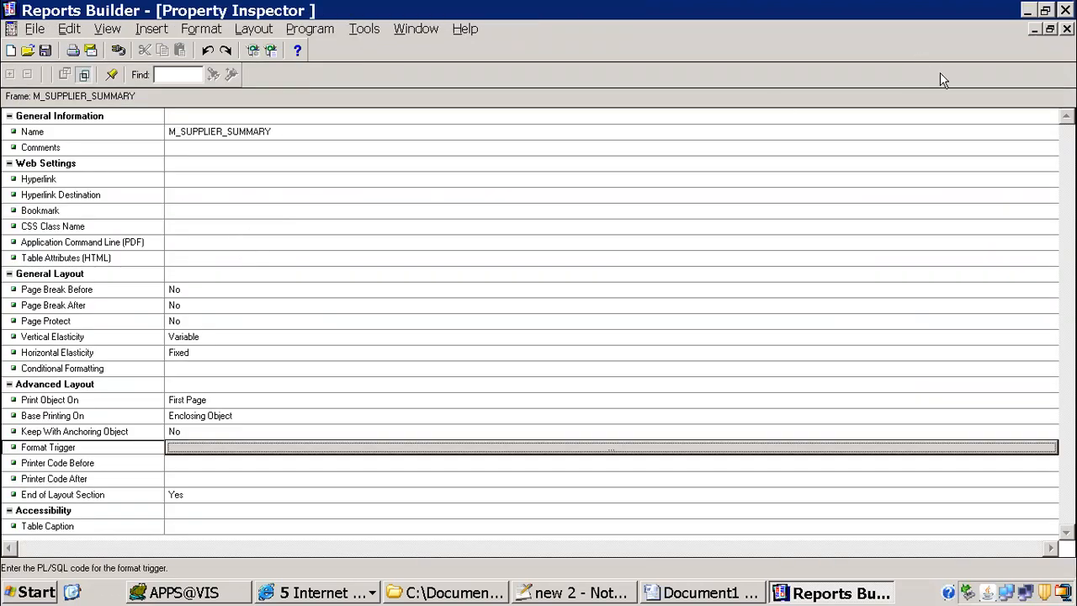
pyautogui.hotkey('ctrl', 'F4')
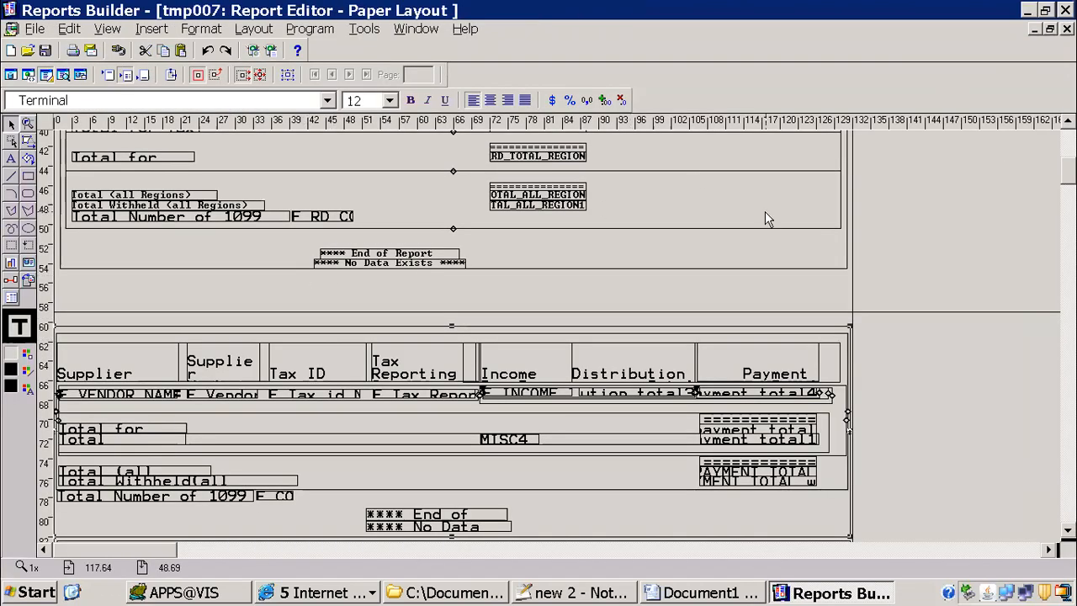
# Step: Examine the outer frames of the region, supplier and type layouts in the paper layout, selecting each one in turn
pyautogui.scroll(5, 998, 158)
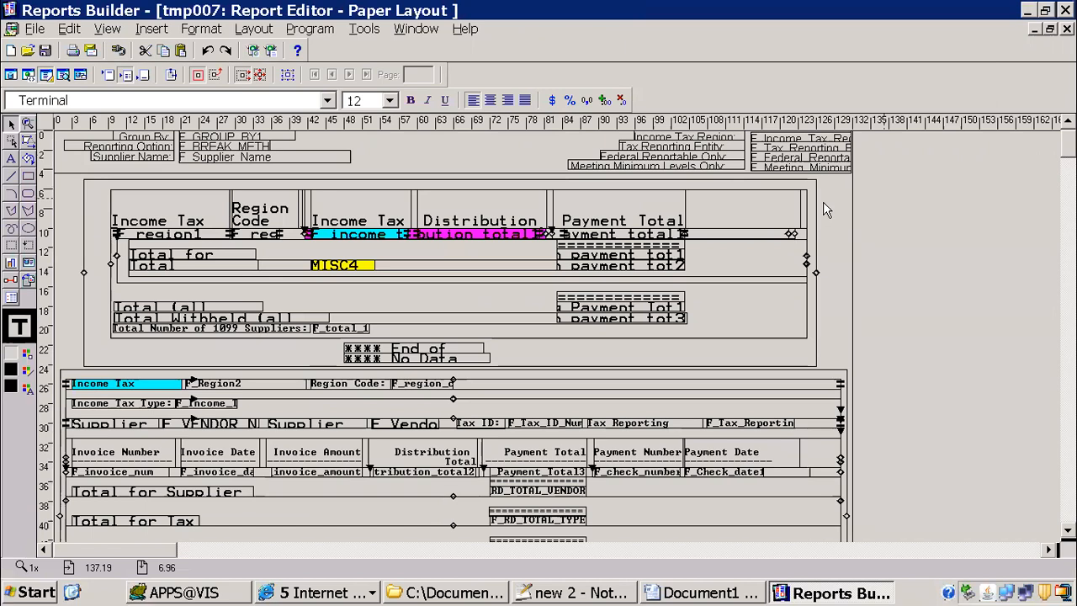
pyautogui.click(804, 187)
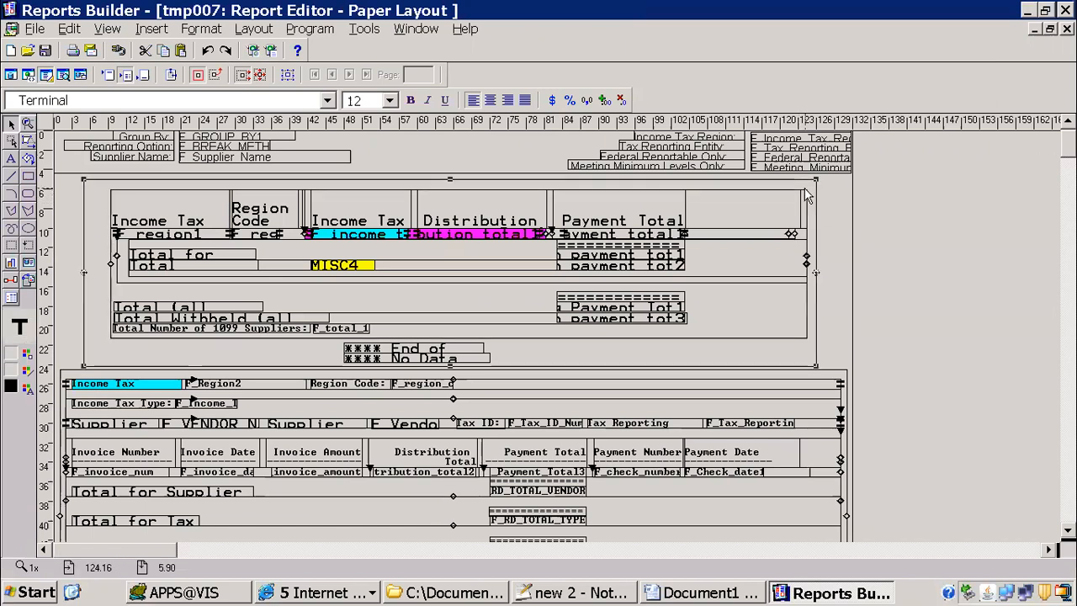
pyautogui.click(841, 370)
pyautogui.scroll(-5, 407, 523)
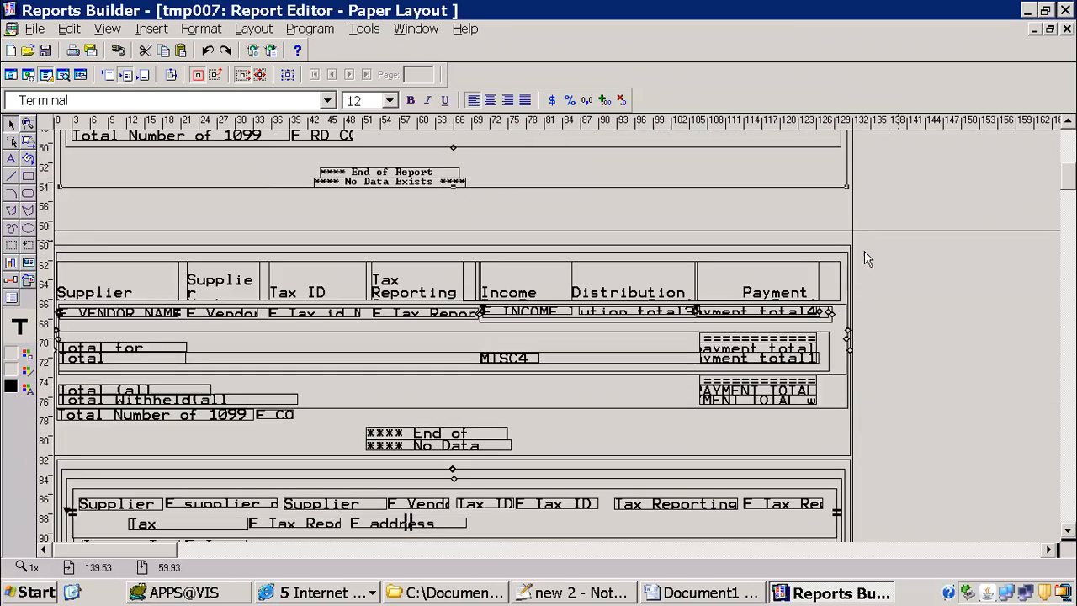
pyautogui.click(840, 248)
pyautogui.moveTo(1068, 176); pyautogui.dragTo(1067, 177)
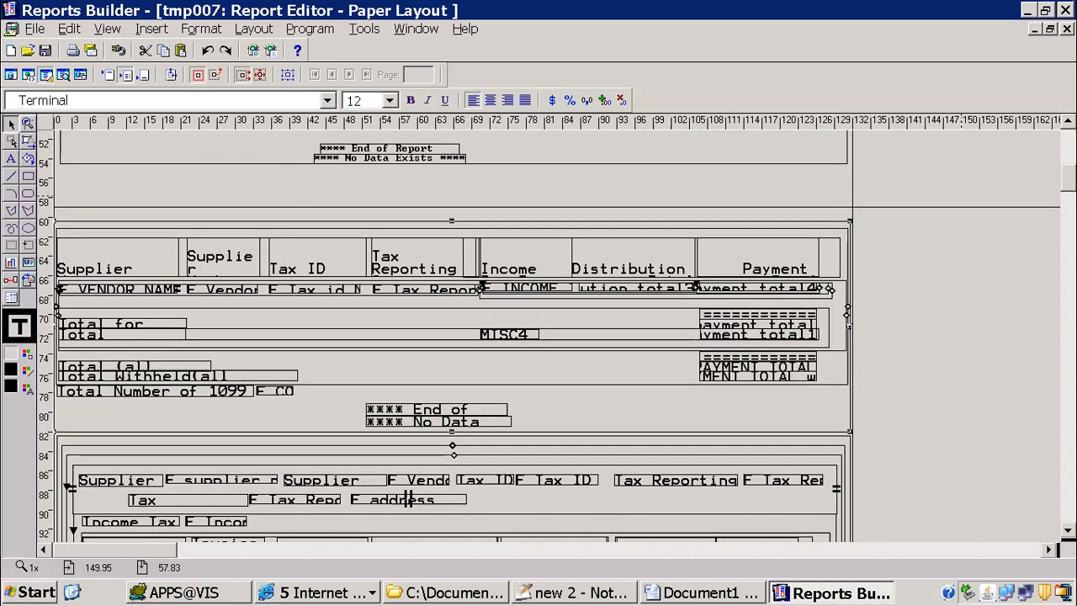
pyautogui.scroll(-5, 408, 499)
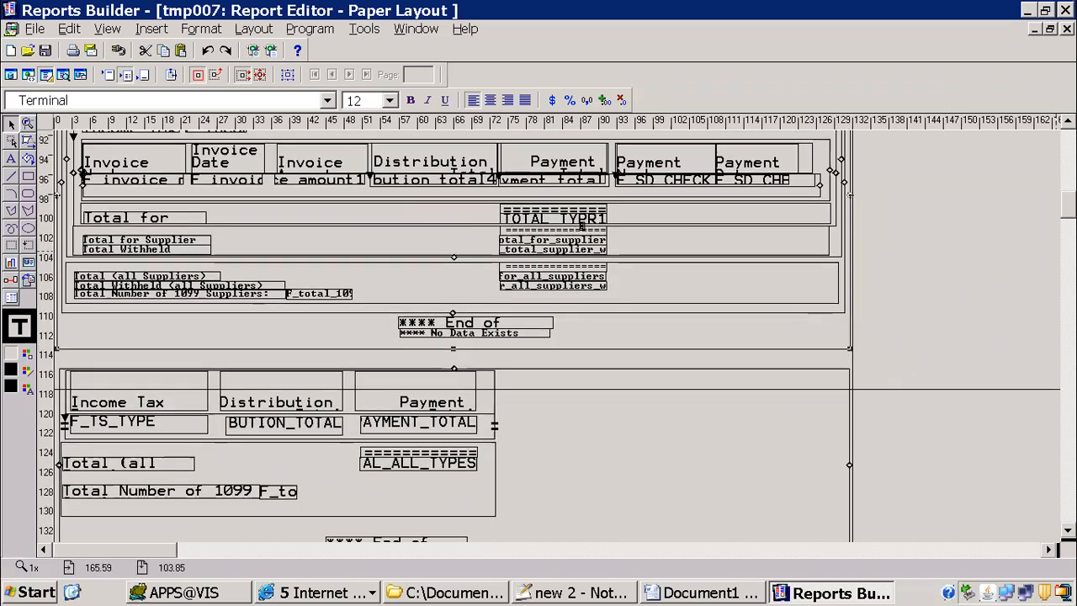
pyautogui.scroll(-3, 581, 225)
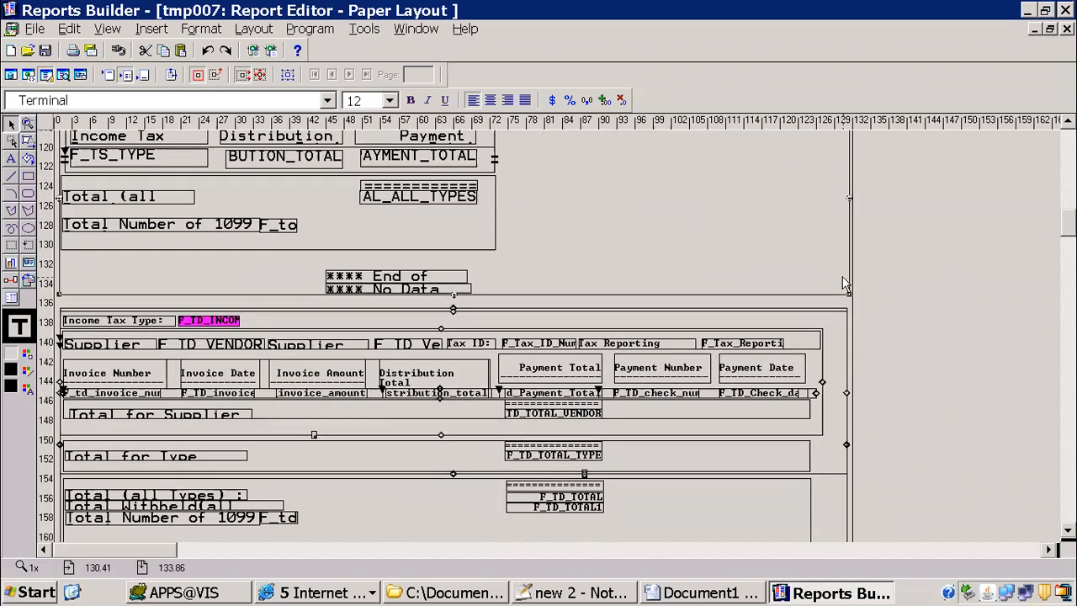
# Step: Look at the properties of the last outer frame in the paper layout, the type detail frame, and close them
pyautogui.moveTo(1067, 222)
pyautogui.mouseDown()
pyautogui.moveTo(1067, 260)
pyautogui.moveTo(1067, 236)
pyautogui.mouseUp()
pyautogui.click(844, 353)
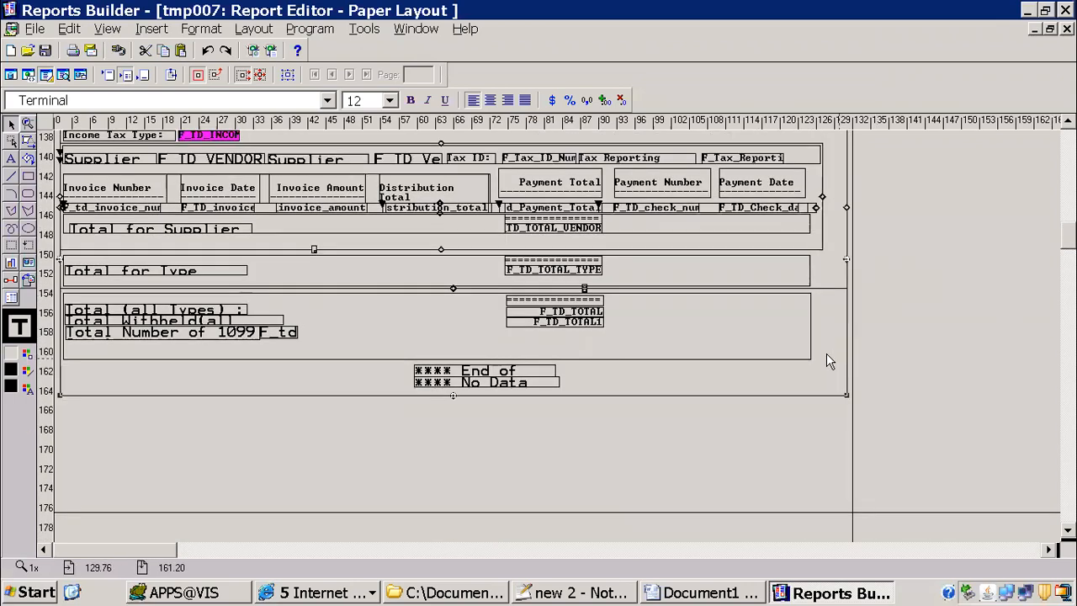
pyautogui.doubleClick(827, 354)
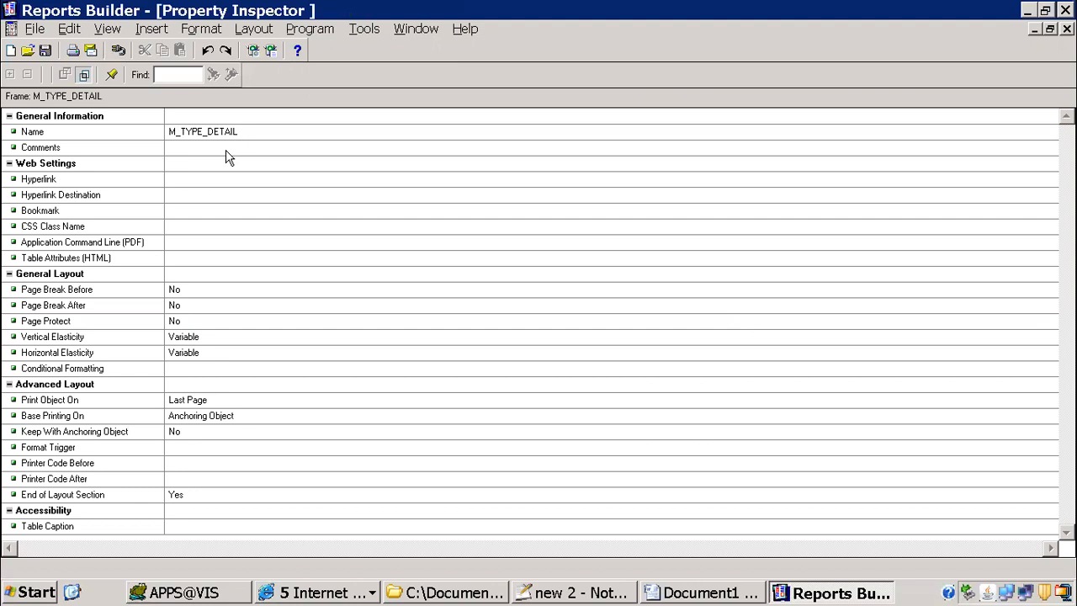
pyautogui.click(1067, 28)
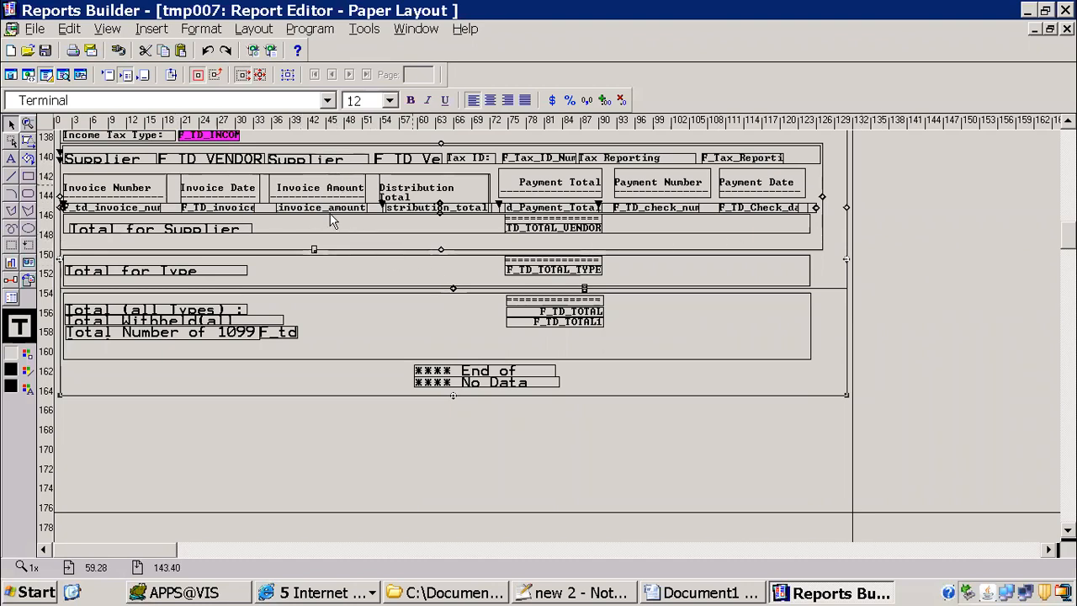
# Step: Go to the data model and review the SQL statement of the Q_SS_PAYMENT query, closing it when done
pyautogui.moveTo(1068, 236); pyautogui.dragTo(1067, 142)
pyautogui.click(11, 75)
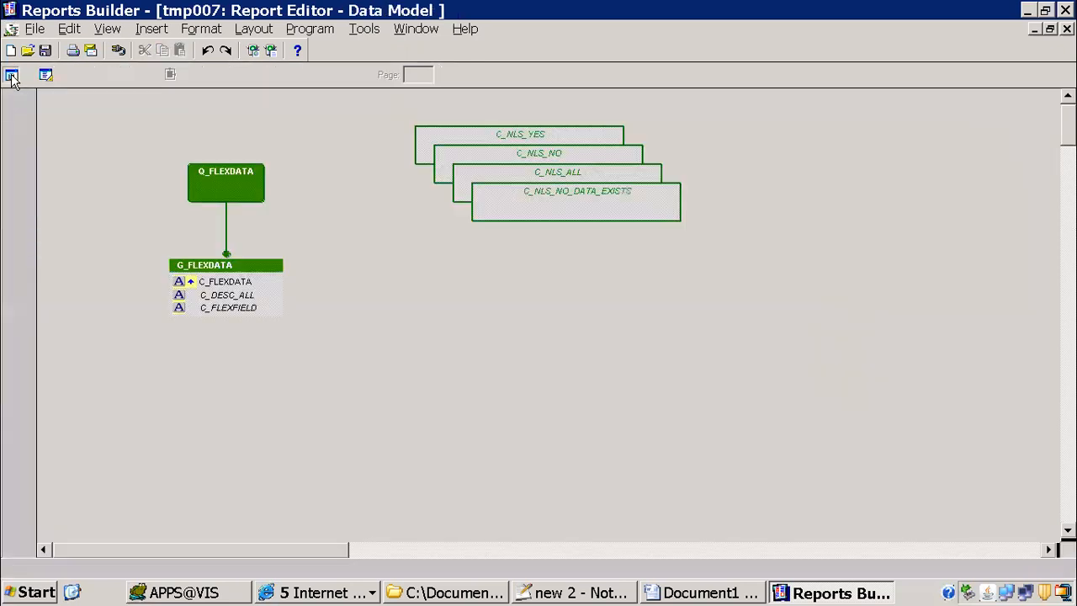
pyautogui.scroll(-10, 240, 163)
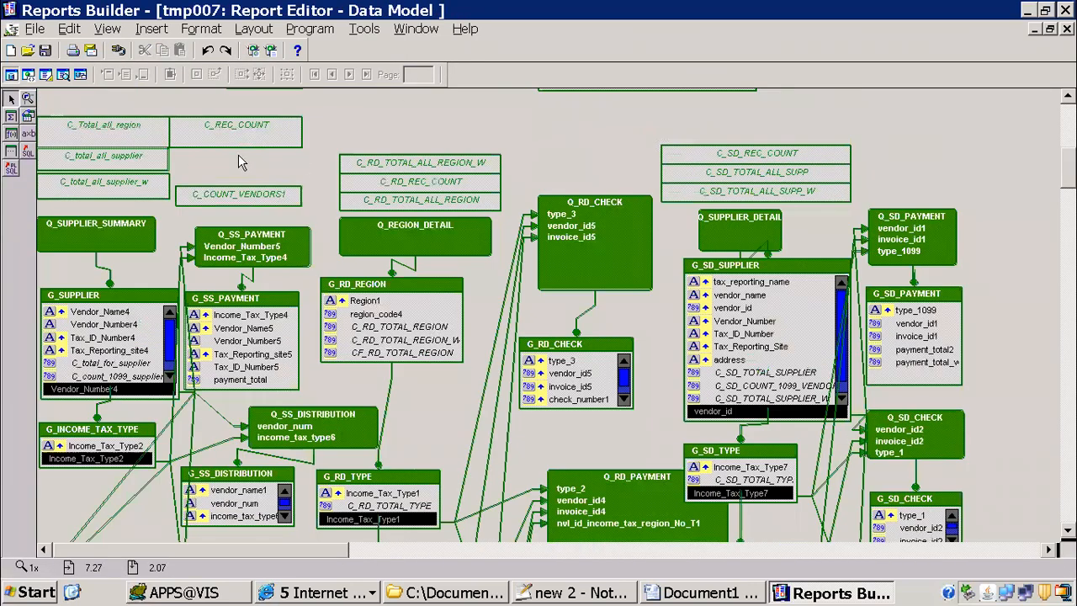
pyautogui.scroll(-2, 240, 163)
pyautogui.doubleClick(239, 163)
pyautogui.doubleClick(651, 221)
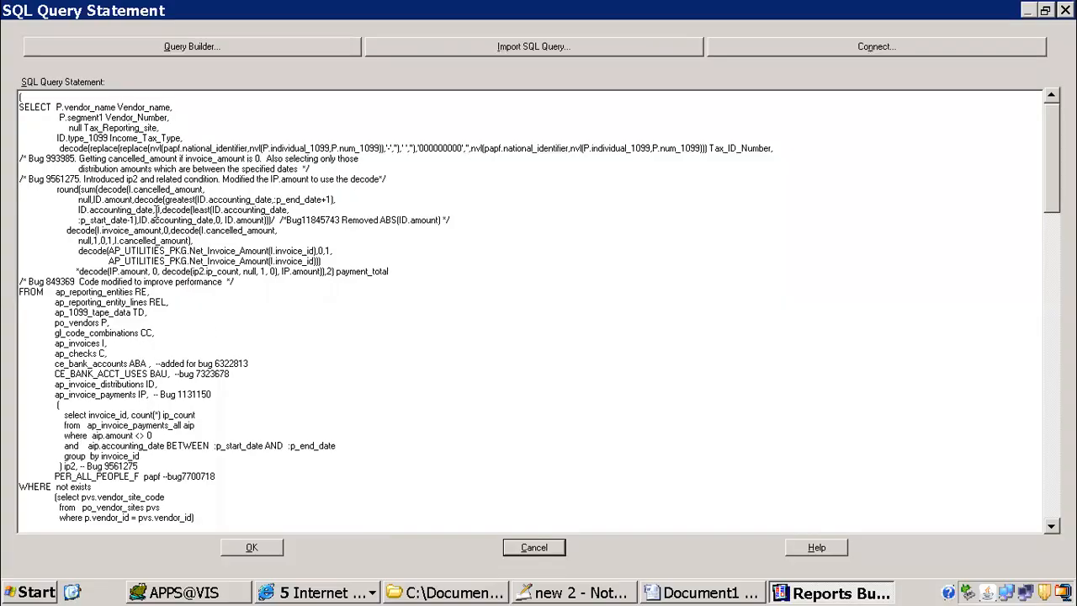
pyautogui.moveTo(109, 332); pyautogui.dragTo(194, 550)
pyautogui.click(251, 546)
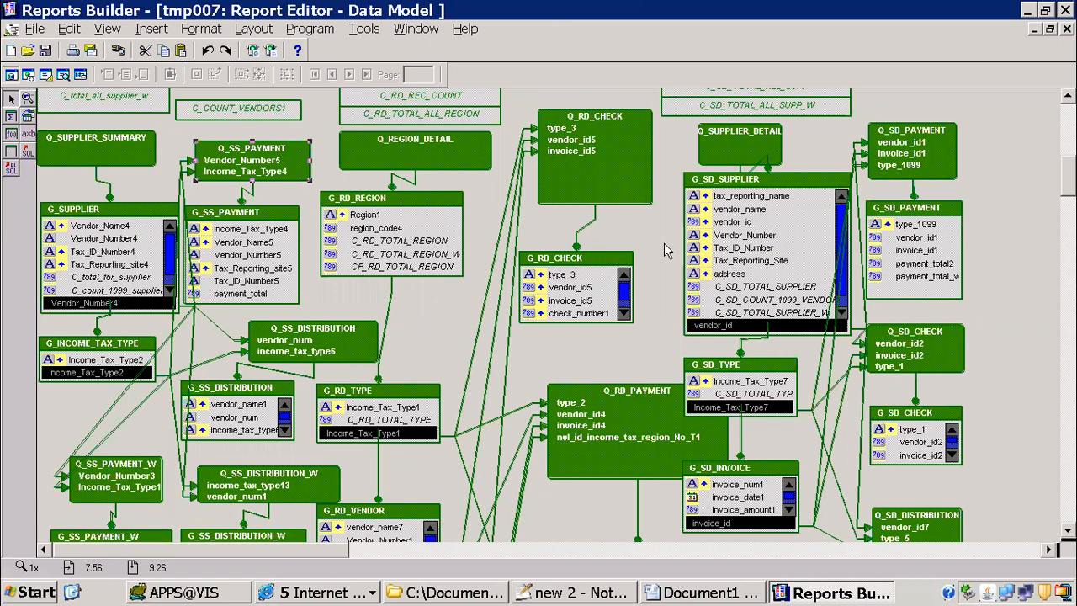
# Step: Switch to Oracle Applications and start a new concurrent request
pyautogui.click(711, 593)
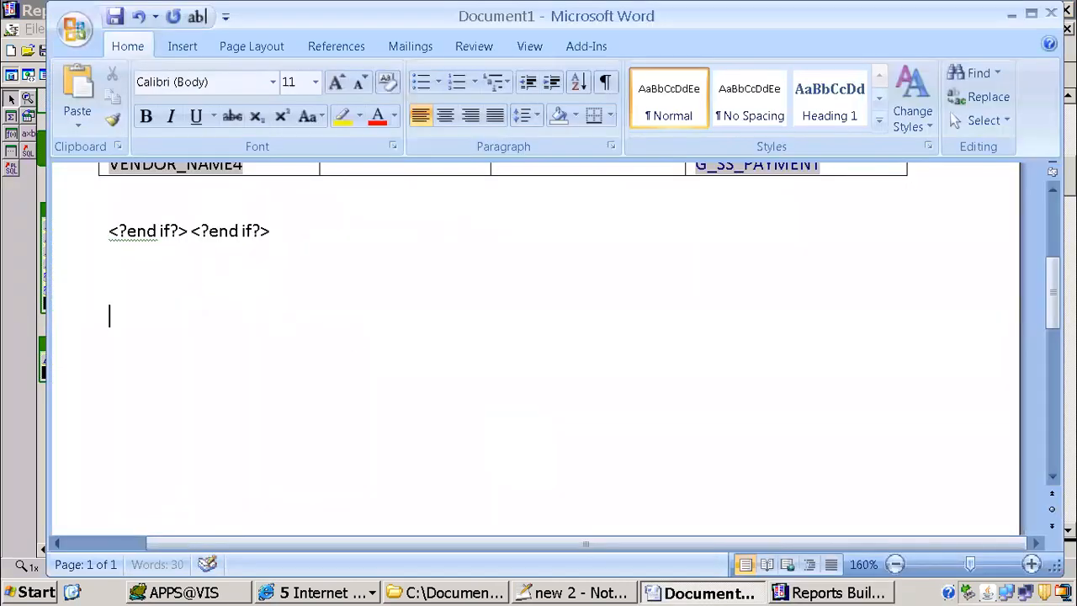
pyautogui.click(324, 593)
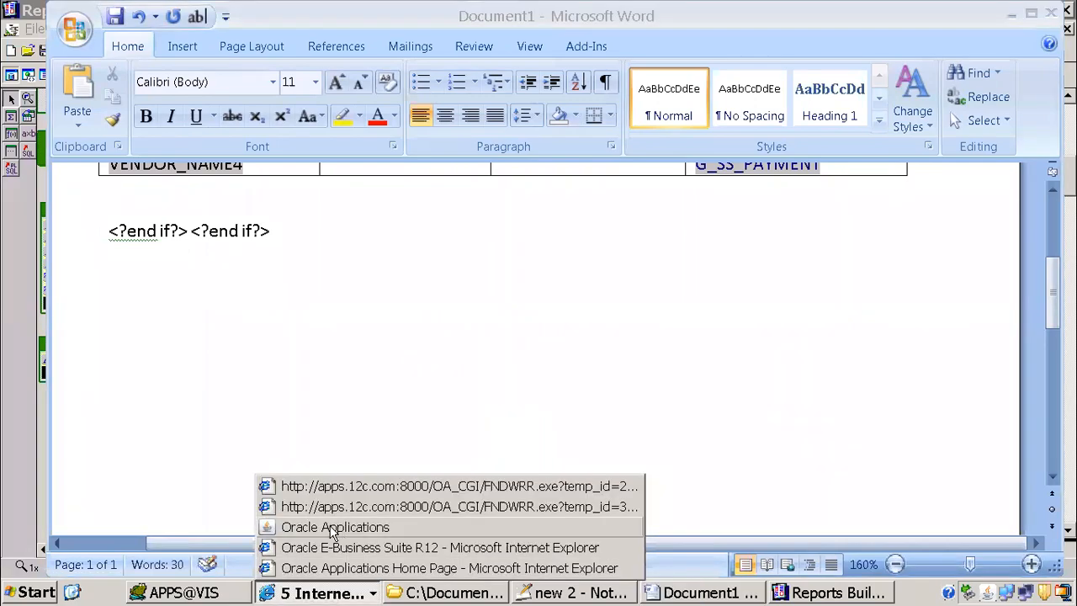
pyautogui.click(329, 527)
pyautogui.click(406, 105)
pyautogui.click(280, 339)
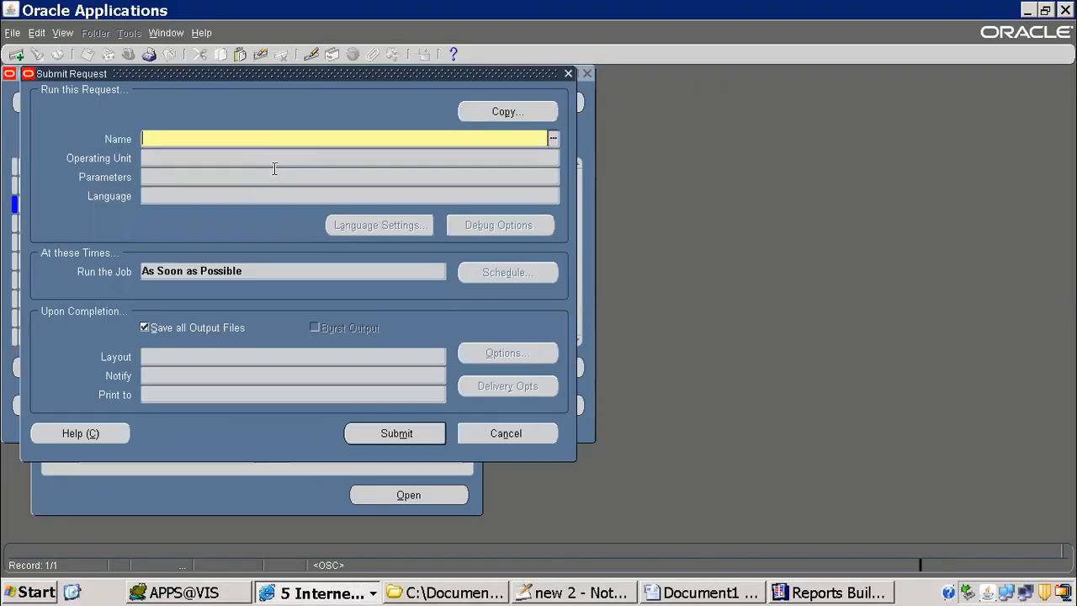
# Step: Filter the prior requests by ITM% and copy the first ITMM 1099 Payments Report with Vendor, Summary parameters
pyautogui.click(505, 111)
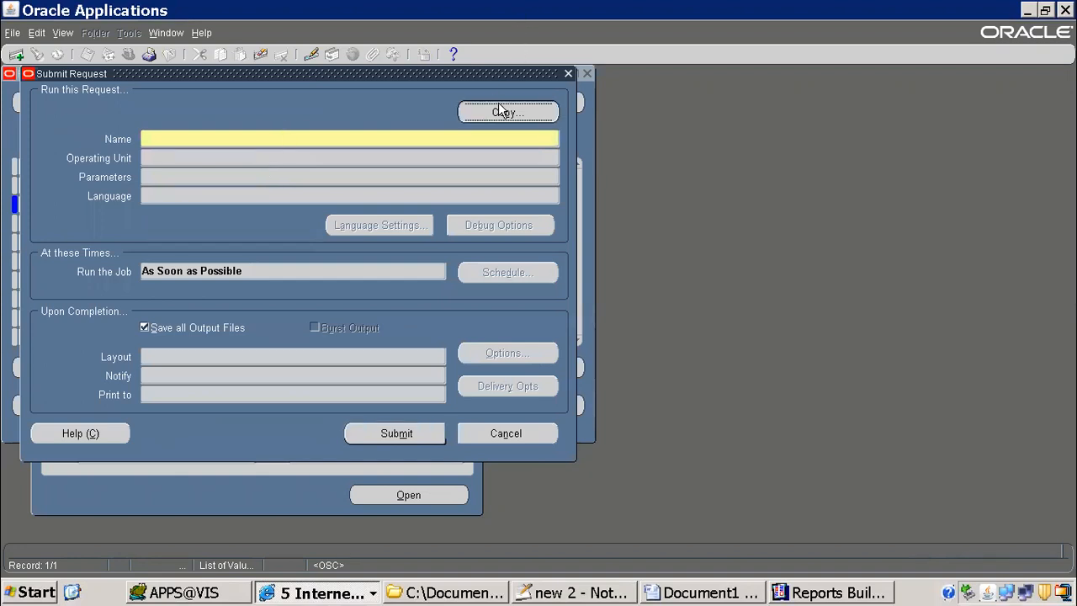
pyautogui.click(424, 247)
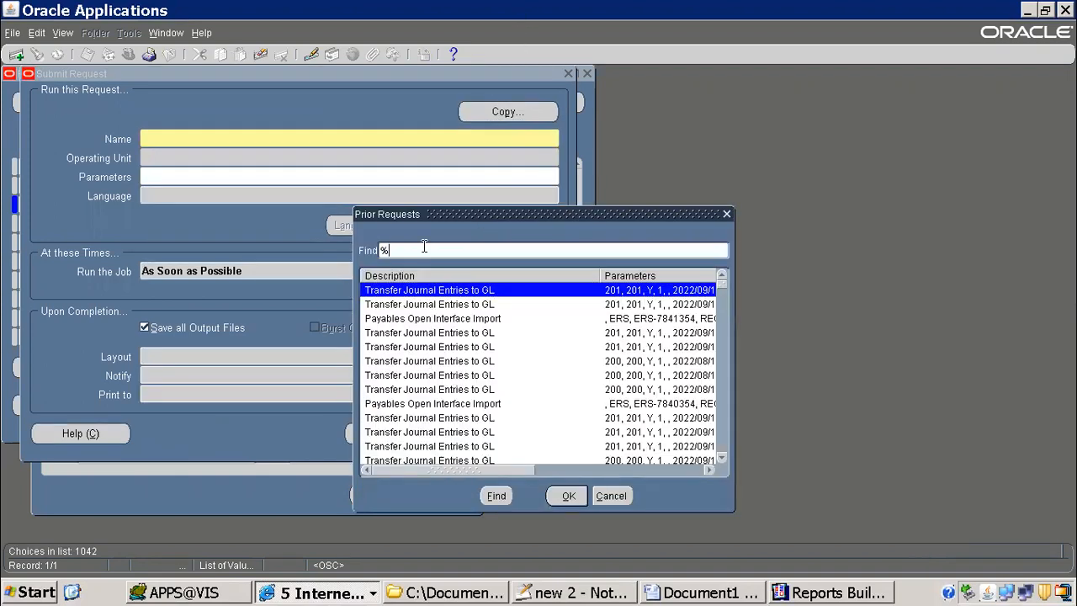
pyautogui.press('BackSpace')
pyautogui.write('IT')
pyautogui.press('Return')
pyautogui.click(679, 306)
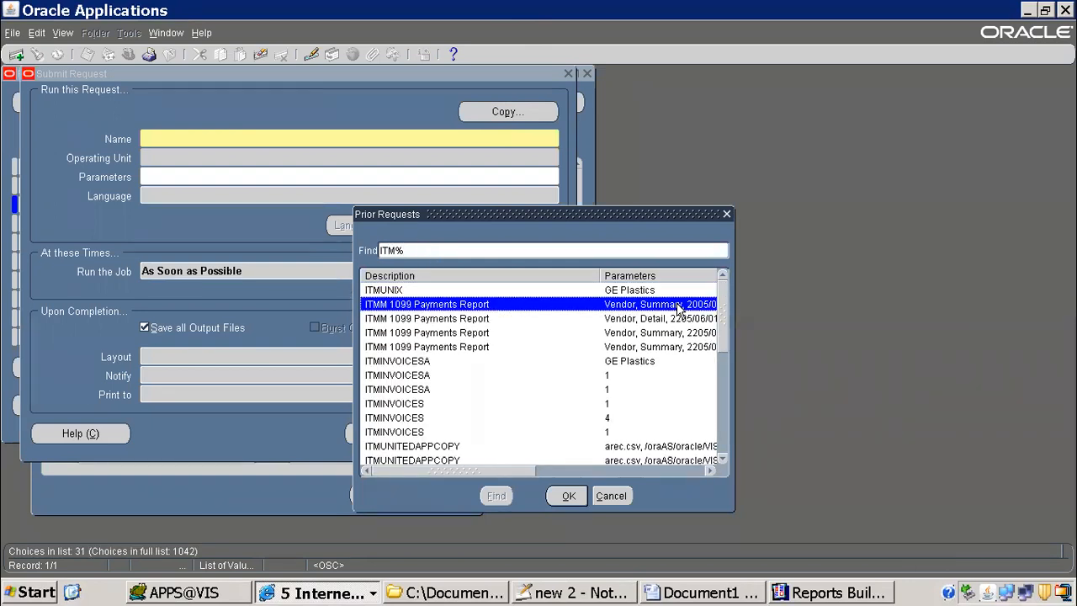
pyautogui.doubleClick(679, 306)
# Step: Set the request's Reporting Option parameter to Detail and accept the parameters
pyautogui.click(252, 175)
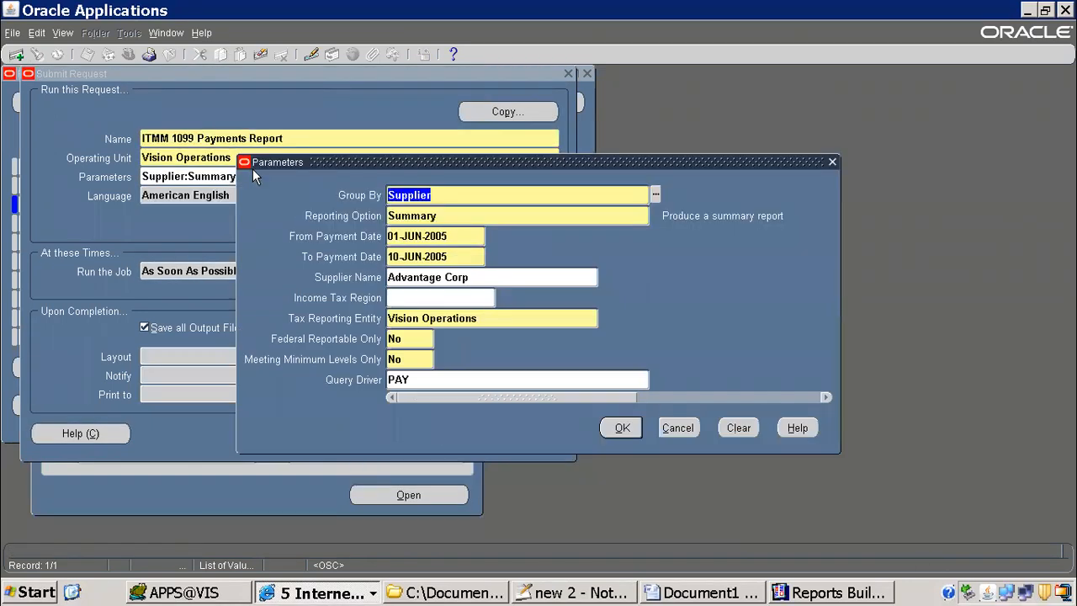
pyautogui.click(413, 215)
pyautogui.write('de')
pyautogui.press('Tab')
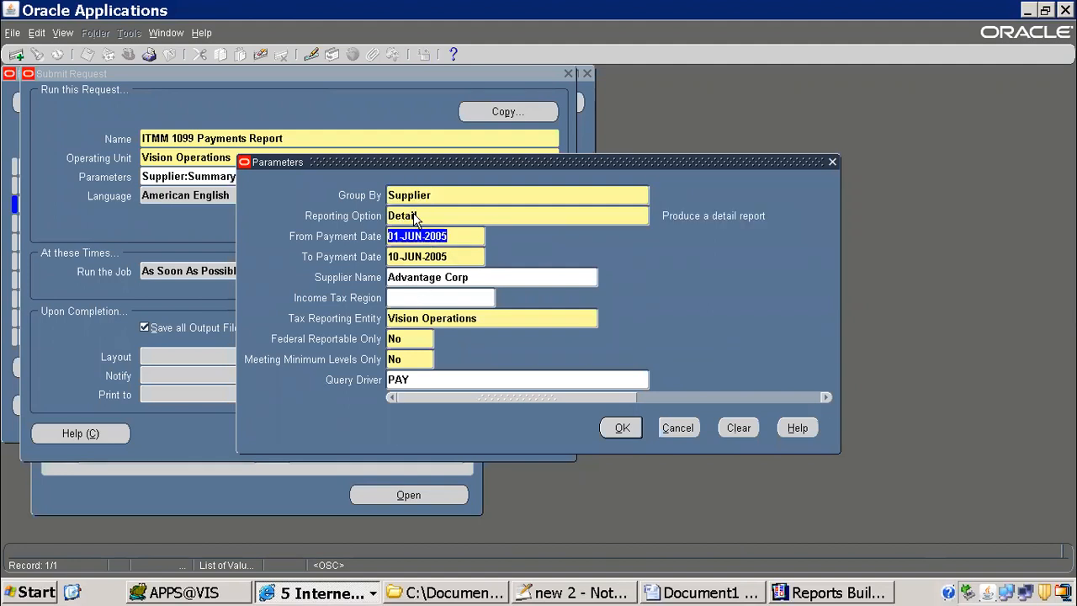
pyautogui.click(623, 428)
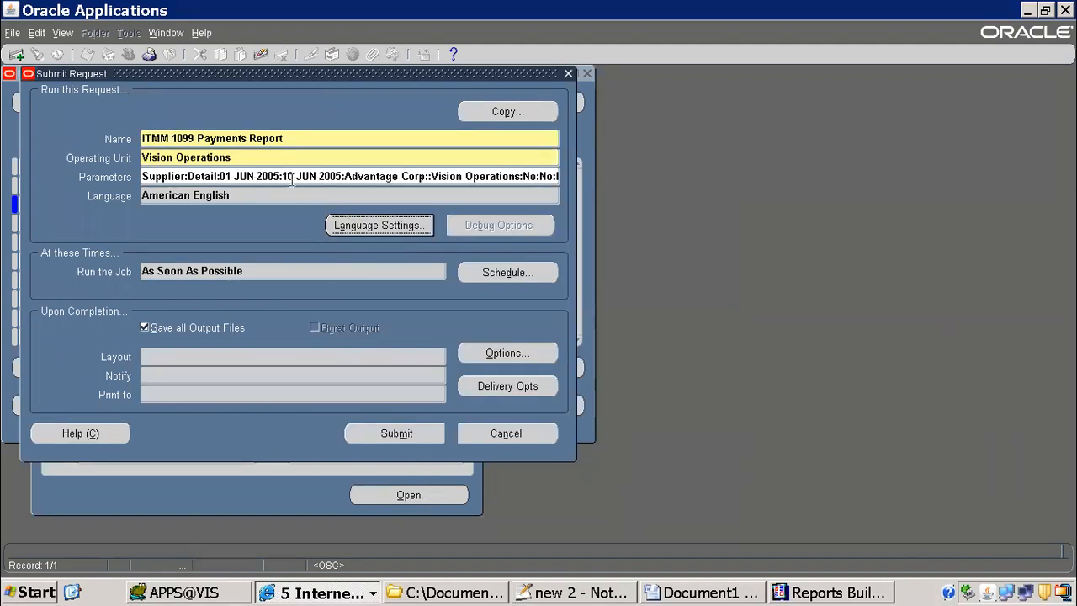
# Step: Submit the ITMM 1099 Payments Report request and refresh the request list to follow its progress
pyautogui.click(418, 441)
pyautogui.click(594, 346)
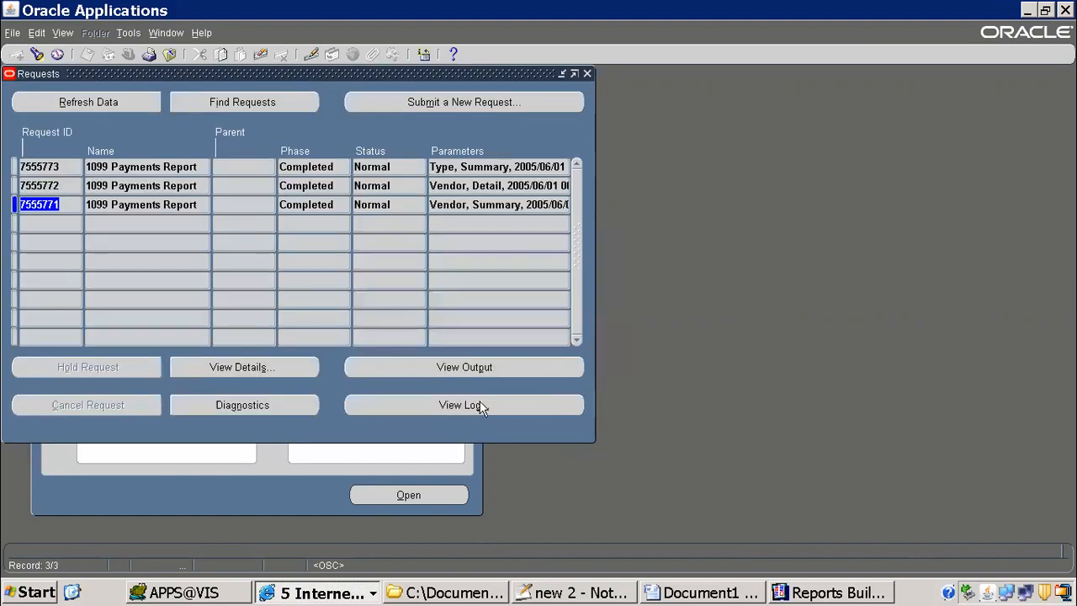
pyautogui.click(66, 101)
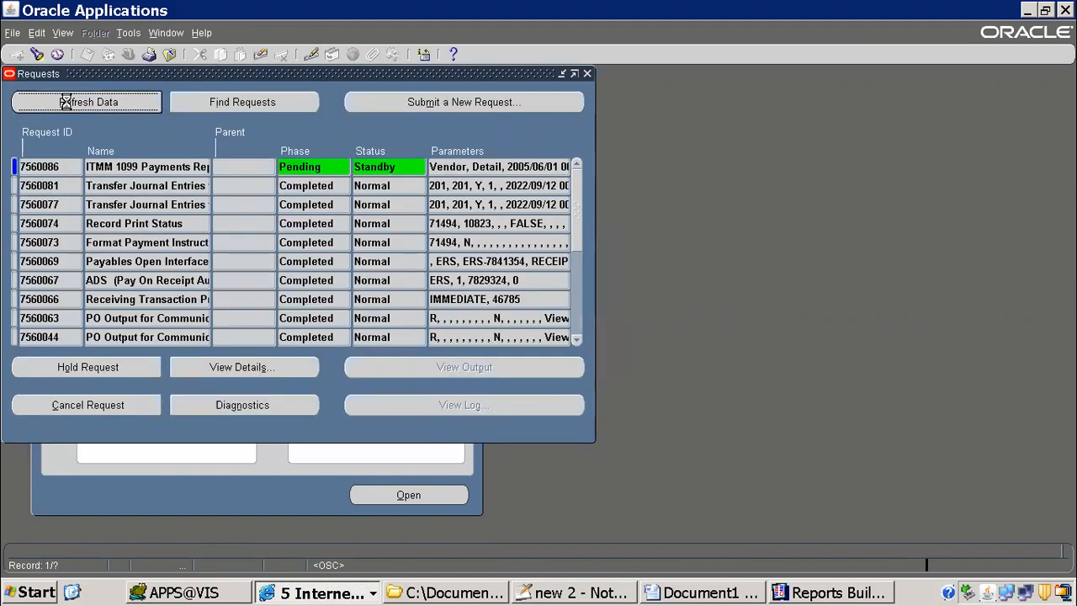
pyautogui.click(129, 171)
pyautogui.click(116, 101)
pyautogui.click(132, 103)
# Step: Switch to the Word template and copy the line with the opening Vendor and Summary if conditions
pyautogui.click(706, 593)
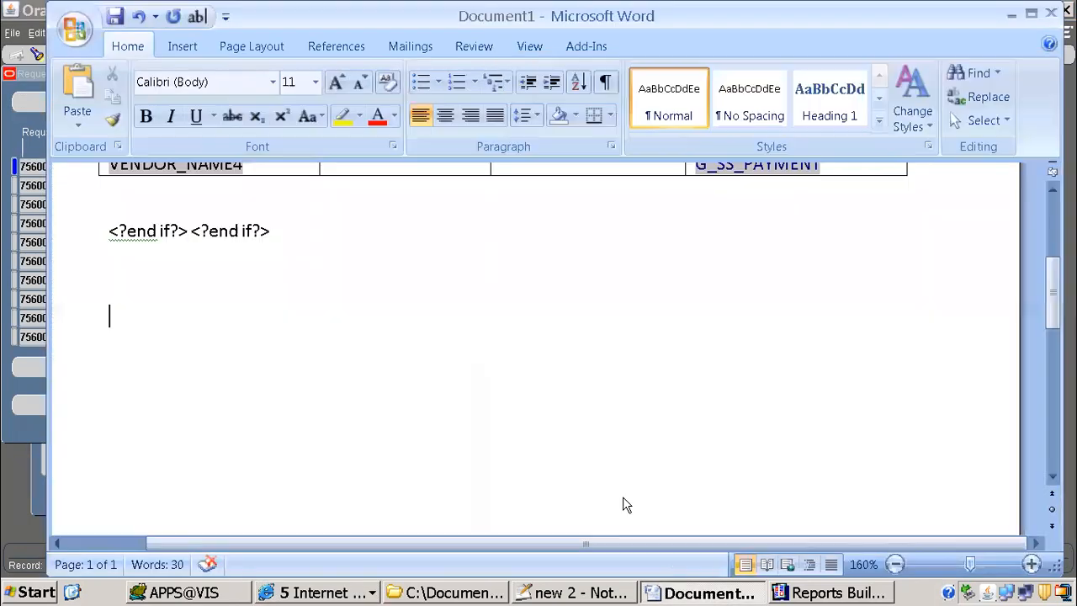
pyautogui.scroll(5, 359, 284)
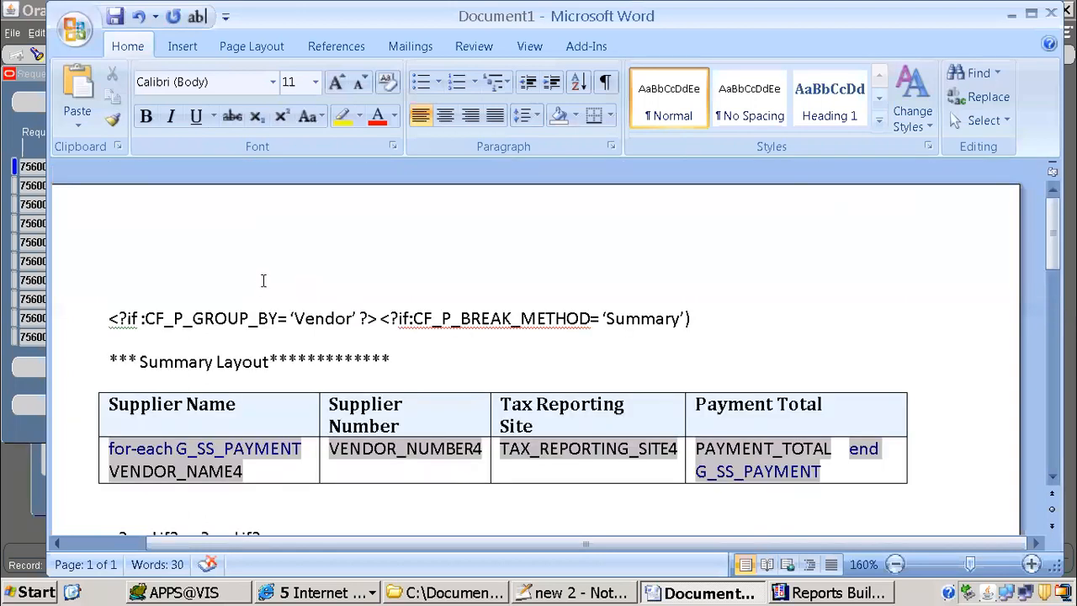
pyautogui.scroll(-2, 276, 291)
pyautogui.moveTo(110, 195); pyautogui.dragTo(710, 189)
pyautogui.hotkey('ctrl', 'c')
# Step: Switch to Reports Builder and open the format trigger of the M_SUPPLIER_DETAIL frame in the Object Navigator's paper layout
pyautogui.click(866, 594)
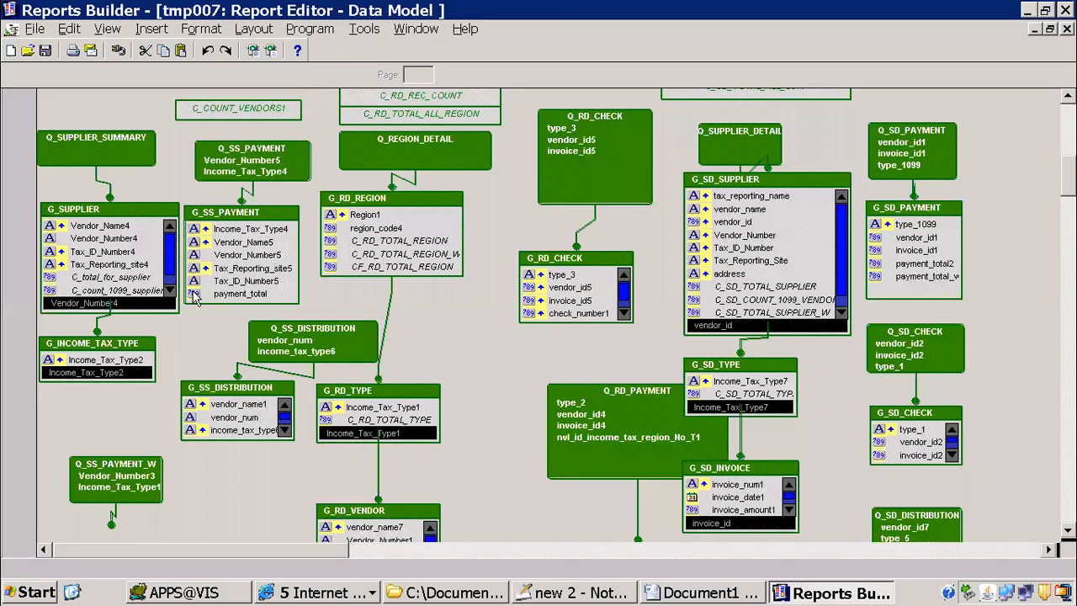
pyautogui.click(411, 34)
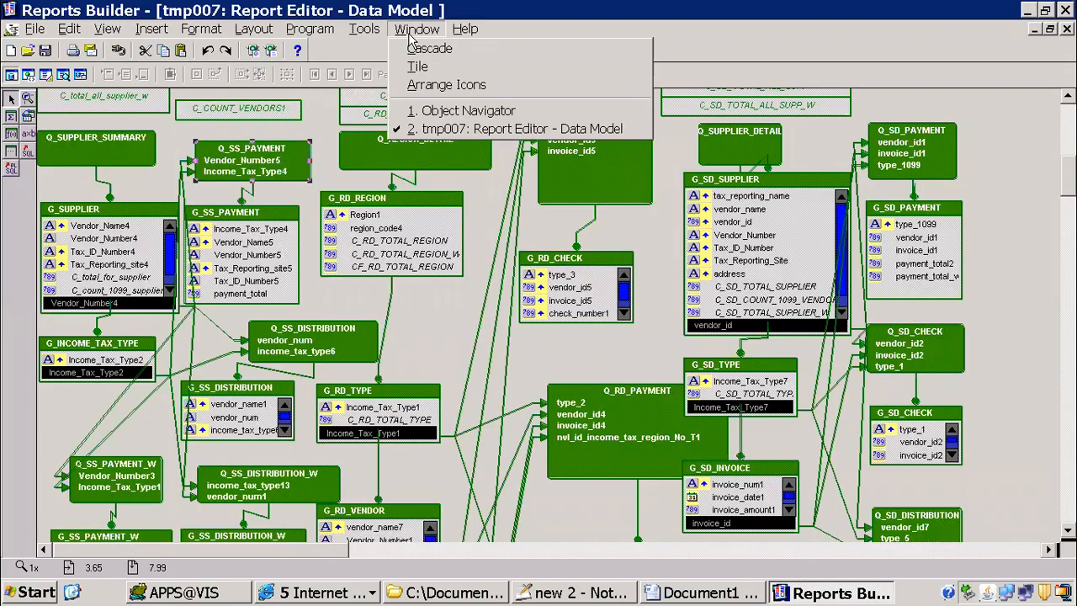
pyautogui.click(434, 111)
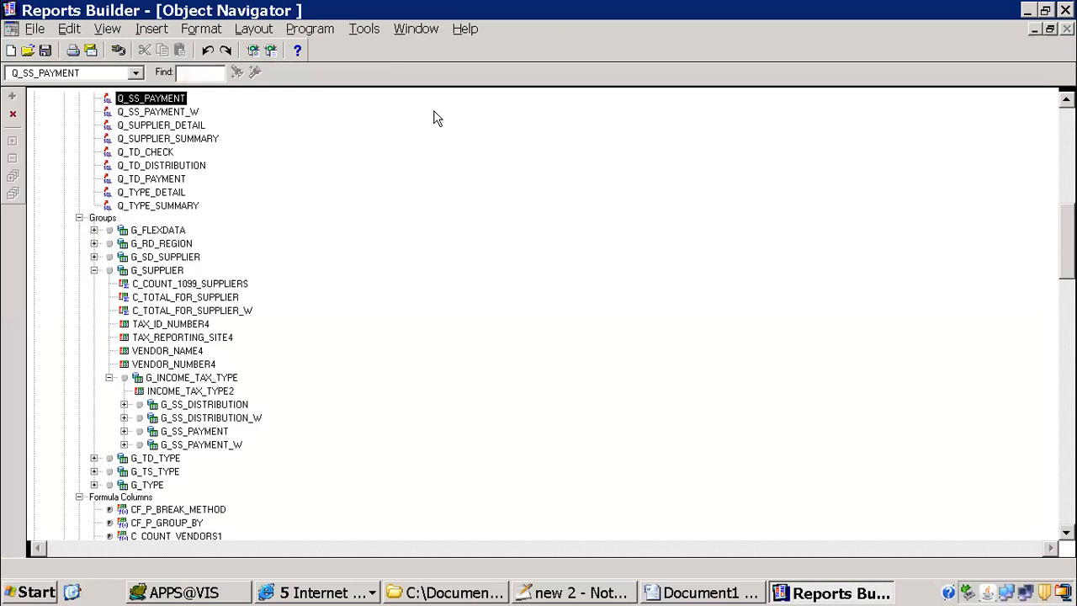
pyautogui.moveTo(1066, 223); pyautogui.dragTo(1064, 122)
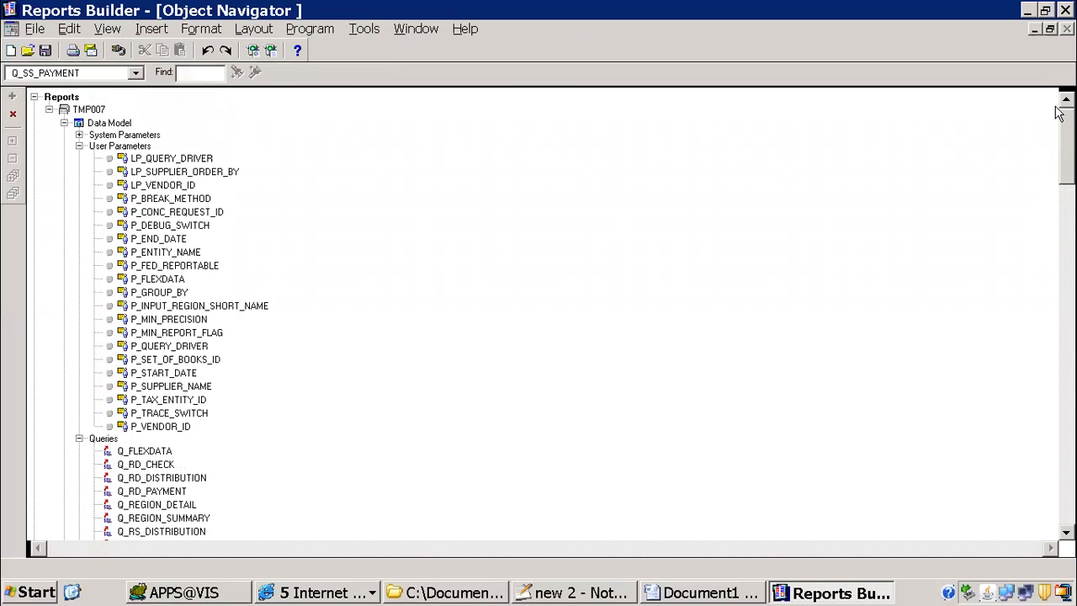
pyautogui.click(65, 123)
pyautogui.click(64, 150)
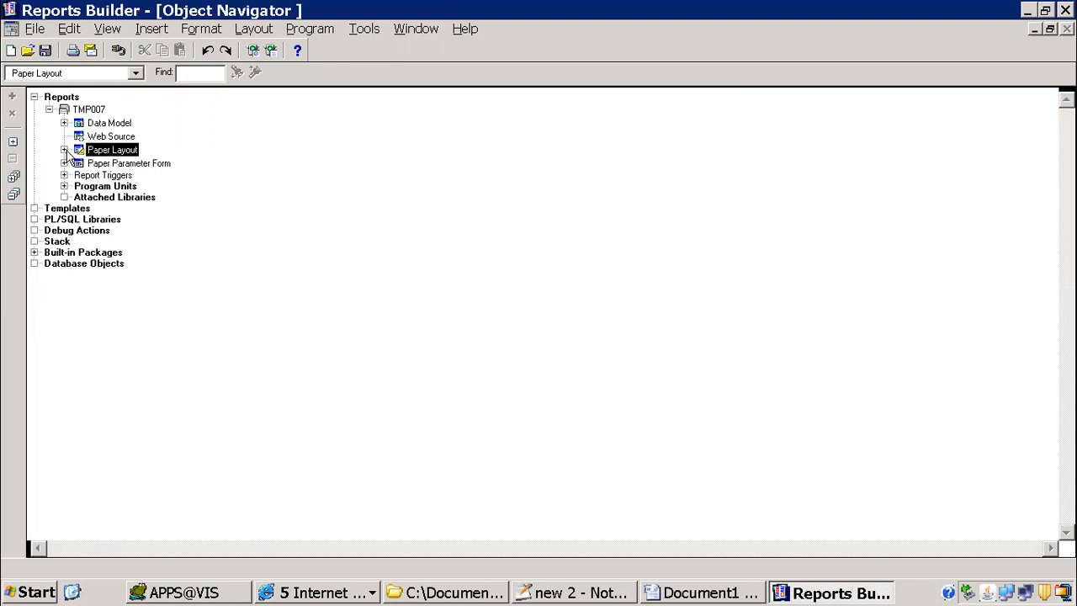
pyautogui.click(65, 175)
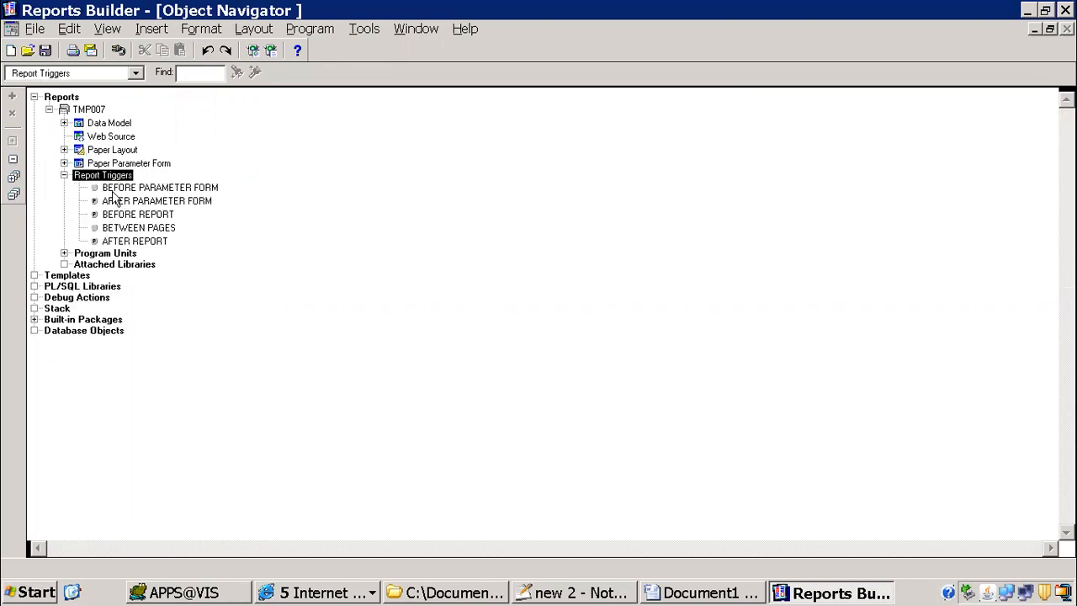
pyautogui.click(64, 150)
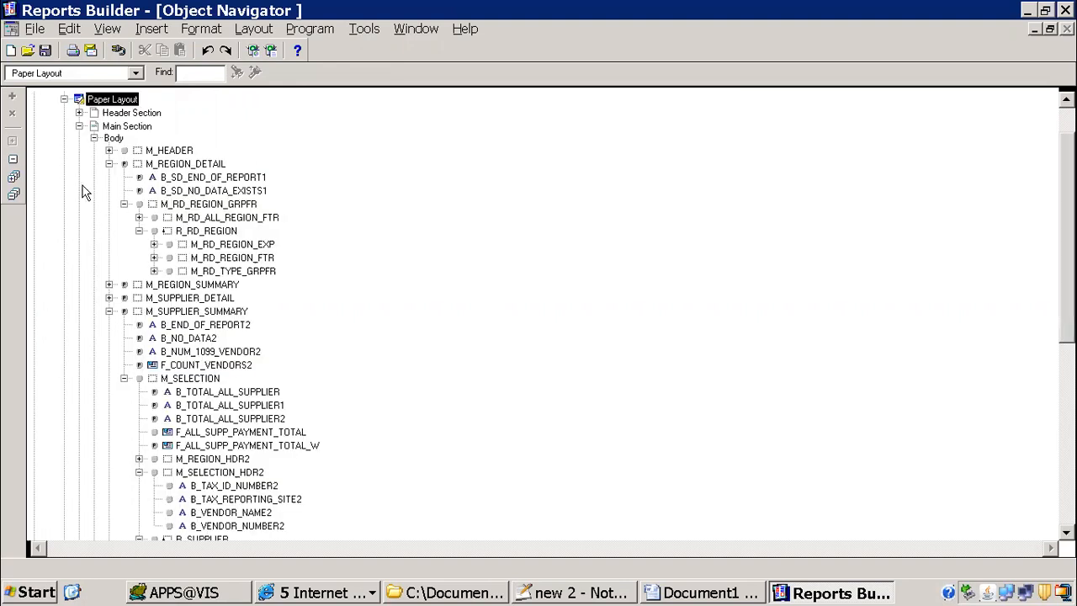
pyautogui.click(125, 299)
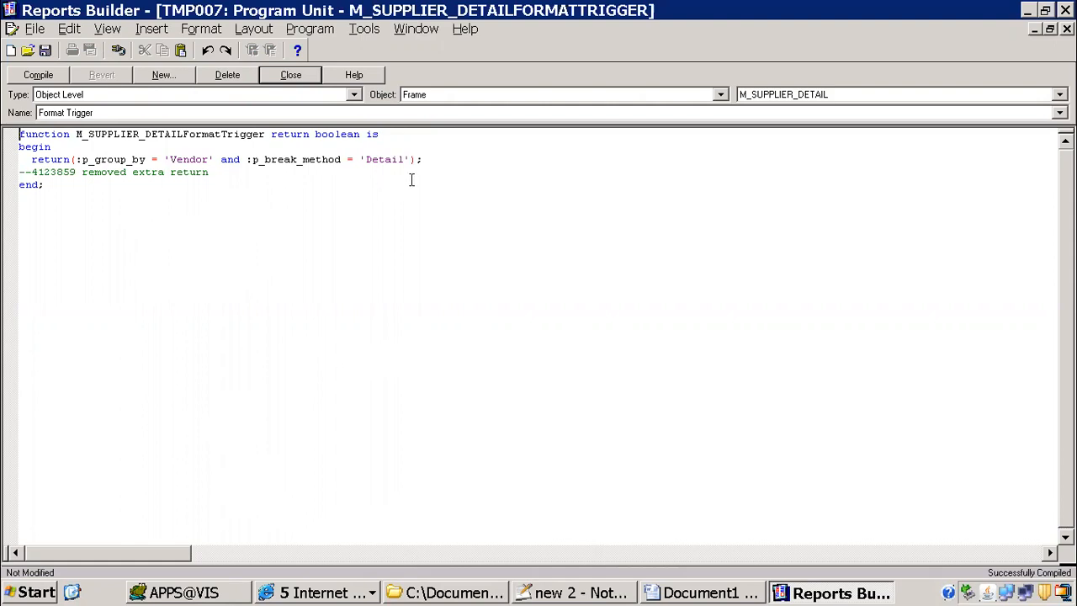
# Step: Switch to the Word template and examine the help text code behind the VENDOR_NUMBER4 form field, then accept the dialogs
pyautogui.click(659, 594)
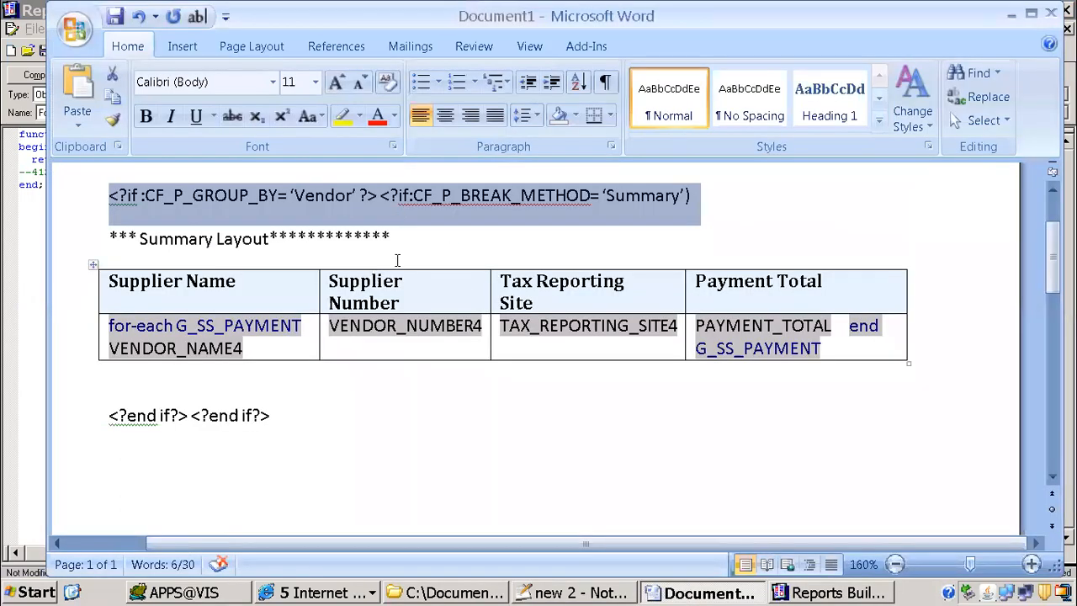
pyautogui.click(243, 229)
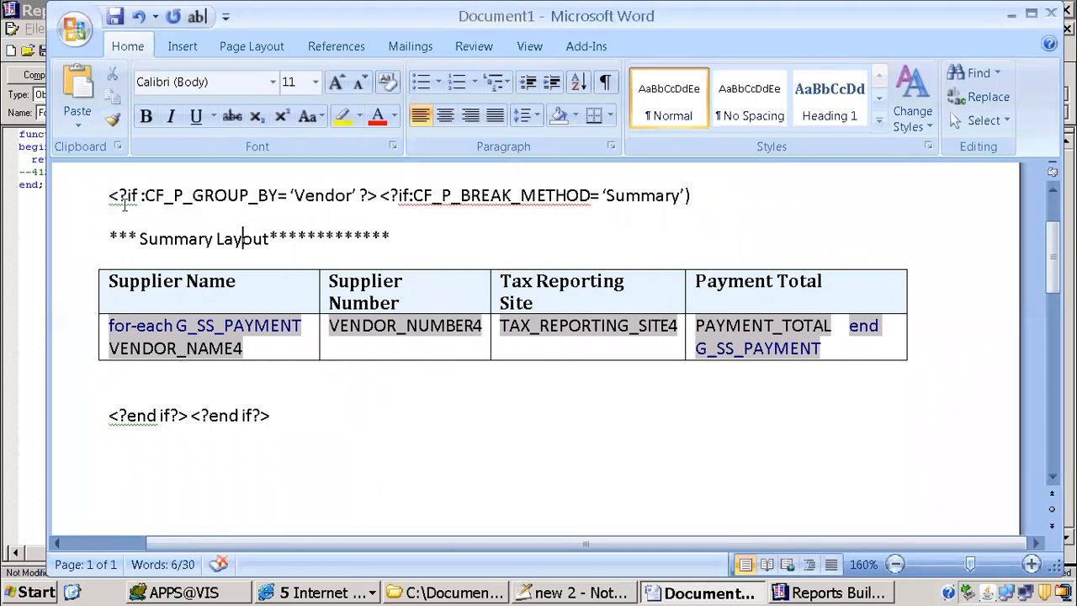
pyautogui.doubleClick(419, 333)
pyautogui.click(431, 400)
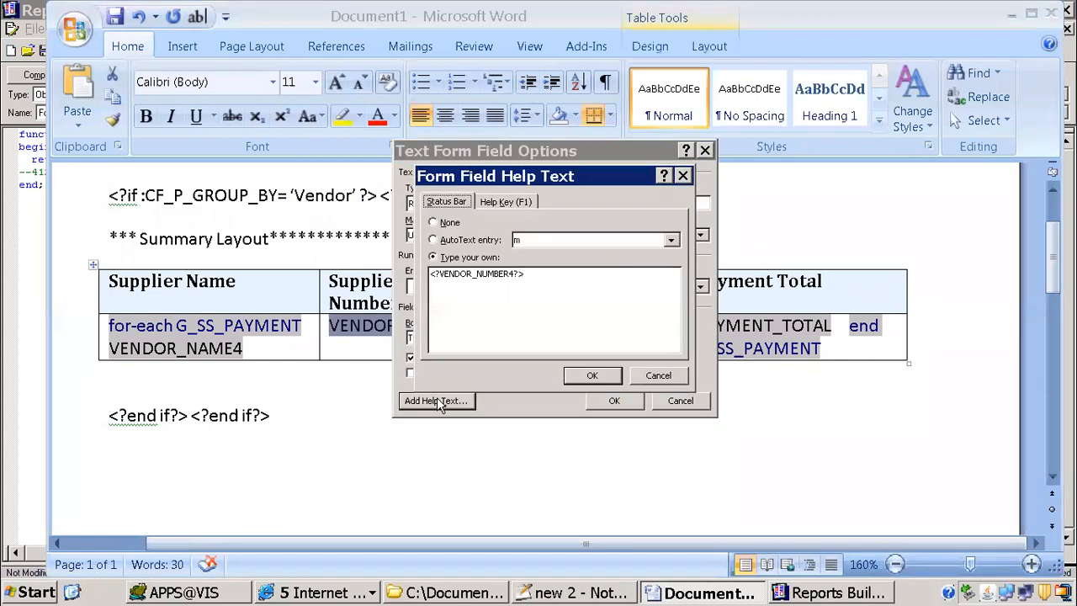
pyautogui.click(430, 275)
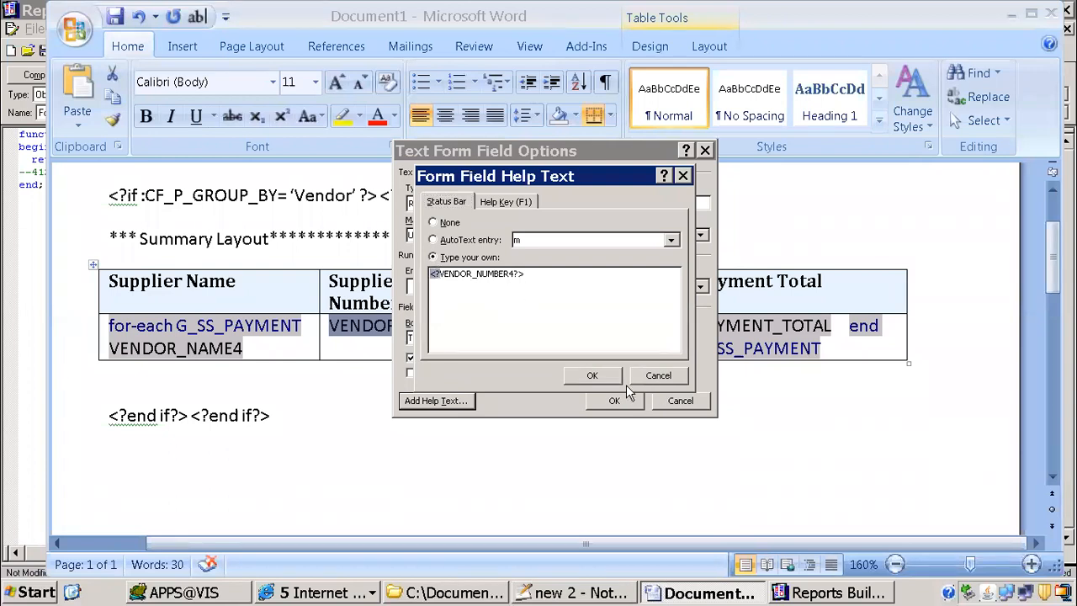
pyautogui.click(614, 380)
pyautogui.click(620, 402)
pyautogui.click(368, 452)
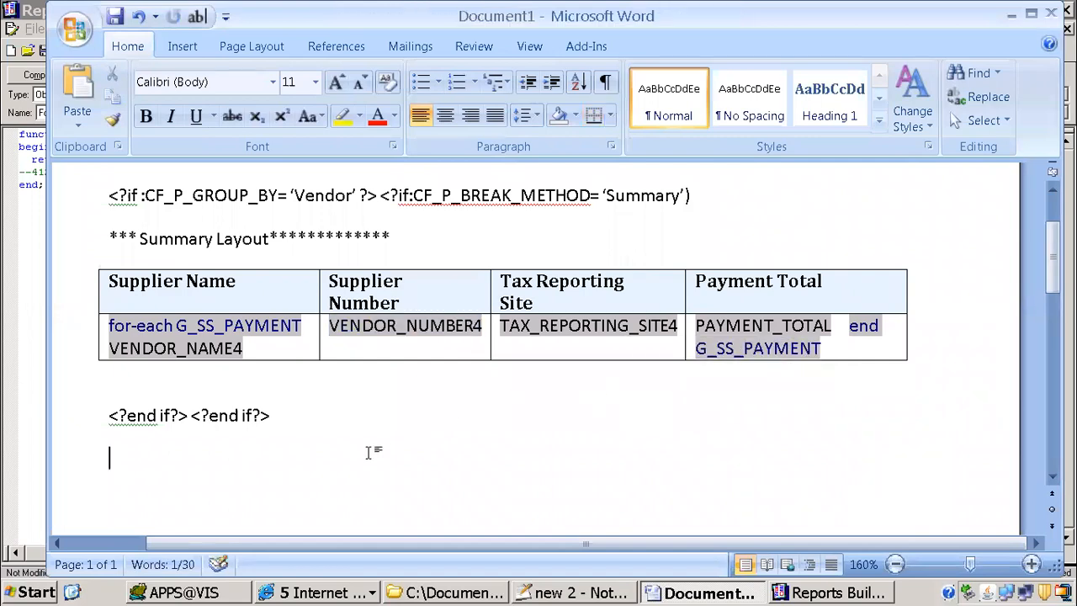
# Step: Switch to Oracle Applications and refresh the request list to check the ITMM 1099 Payments Report's progress
pyautogui.click(315, 593)
pyautogui.click(328, 527)
pyautogui.click(90, 102)
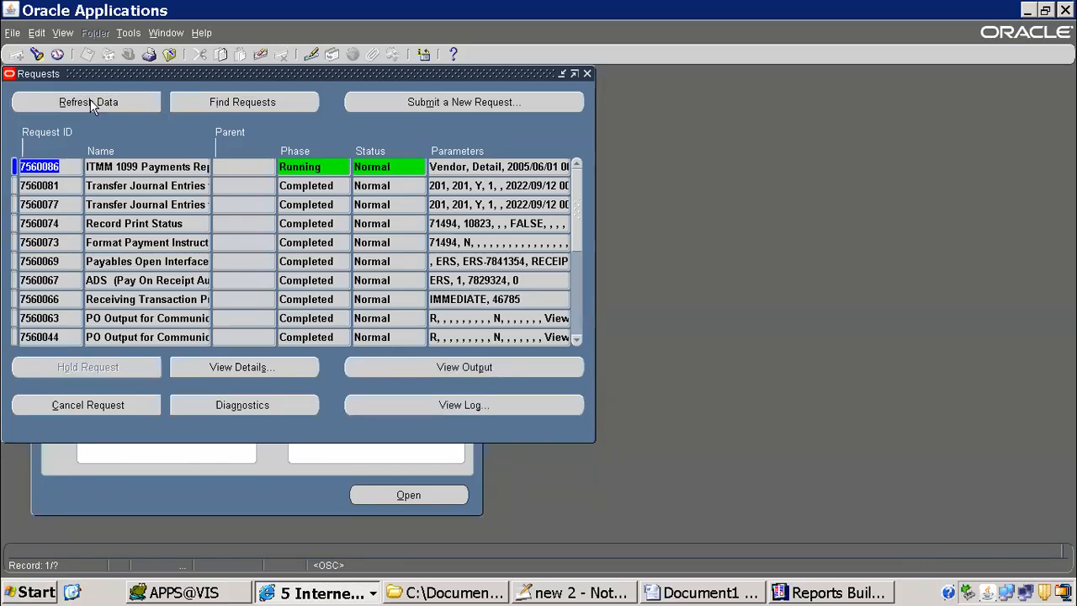
pyautogui.click(99, 102)
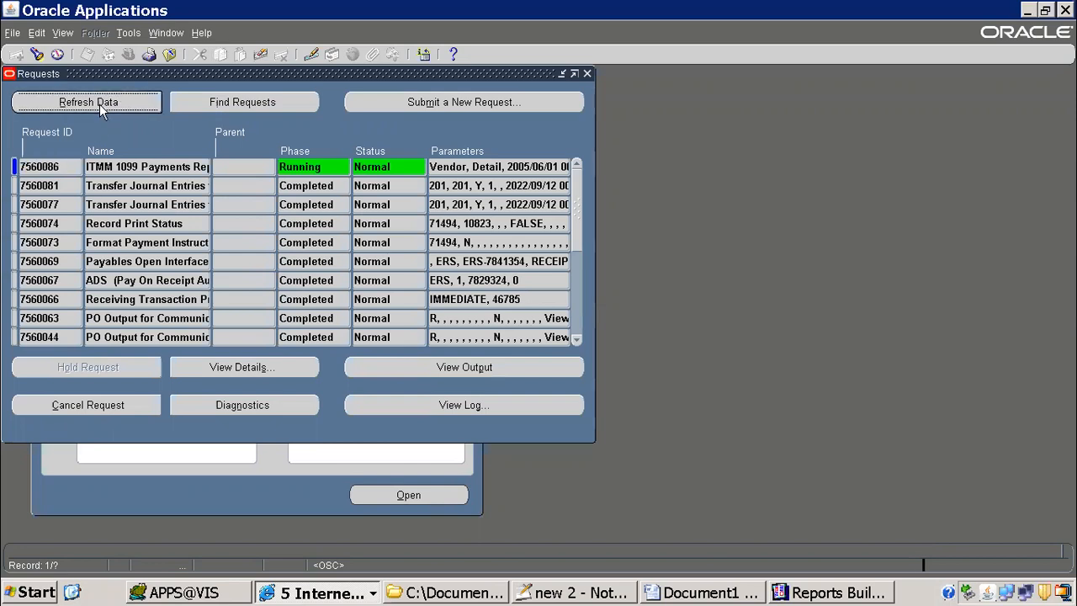
pyautogui.click(98, 104)
pyautogui.click(154, 168)
pyautogui.click(119, 109)
pyautogui.click(119, 109)
# Step: Switch to Notepad++ and review the report modification steps in xml.txt, including creating the data definition and template
pyautogui.click(611, 595)
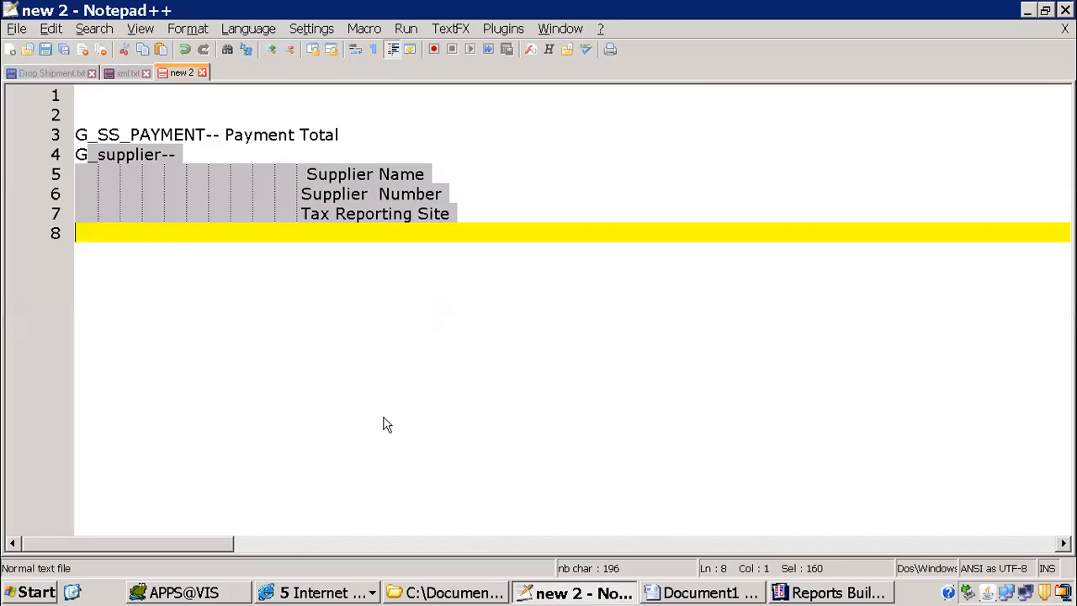
pyautogui.click(139, 252)
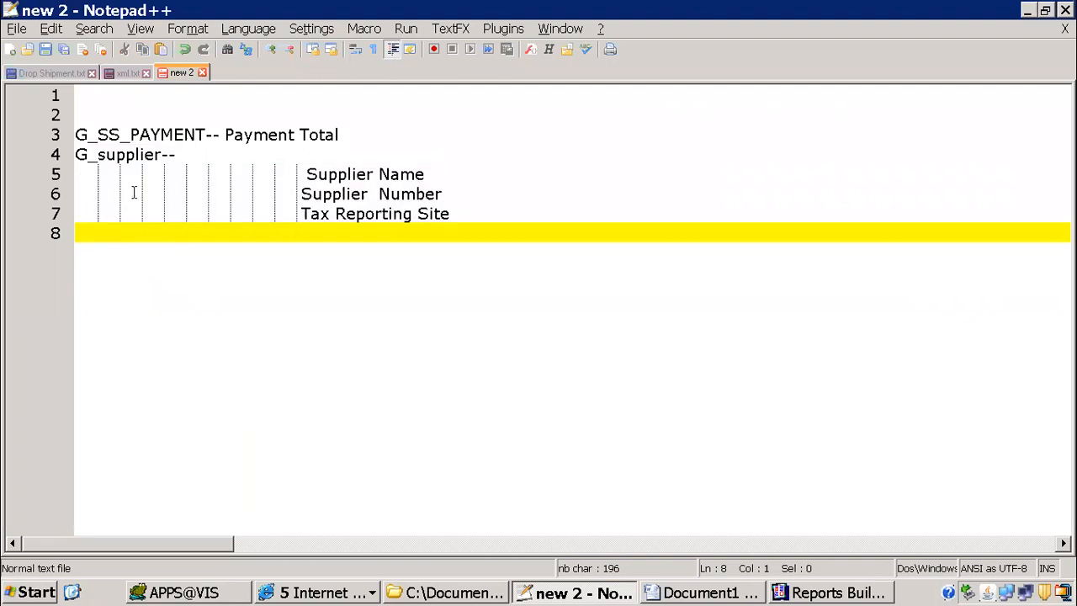
pyautogui.click(123, 72)
pyautogui.scroll(-3, 206, 332)
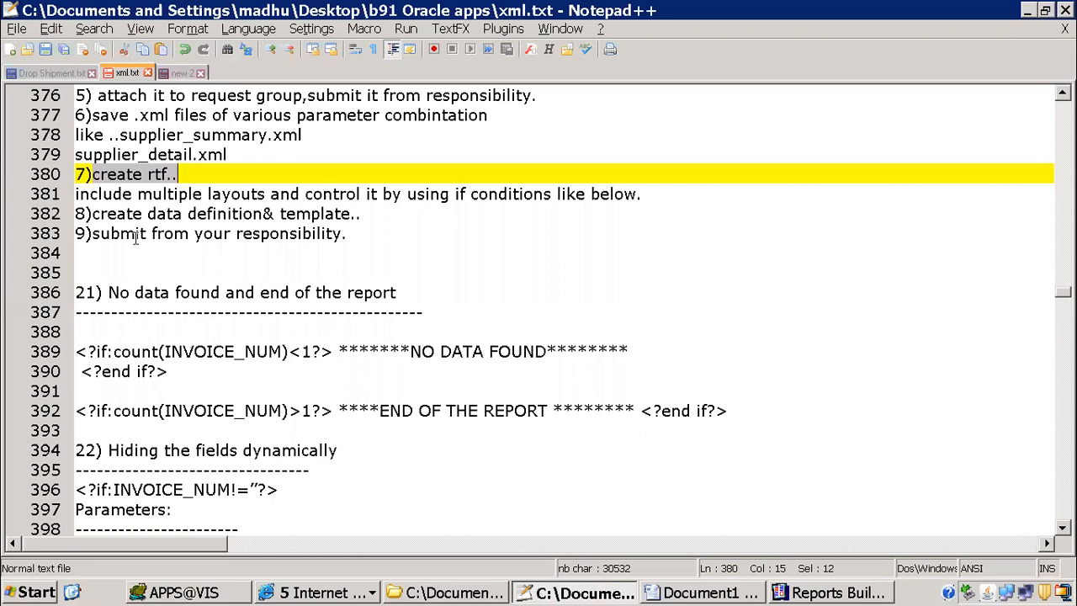
pyautogui.moveTo(92, 213); pyautogui.dragTo(358, 214)
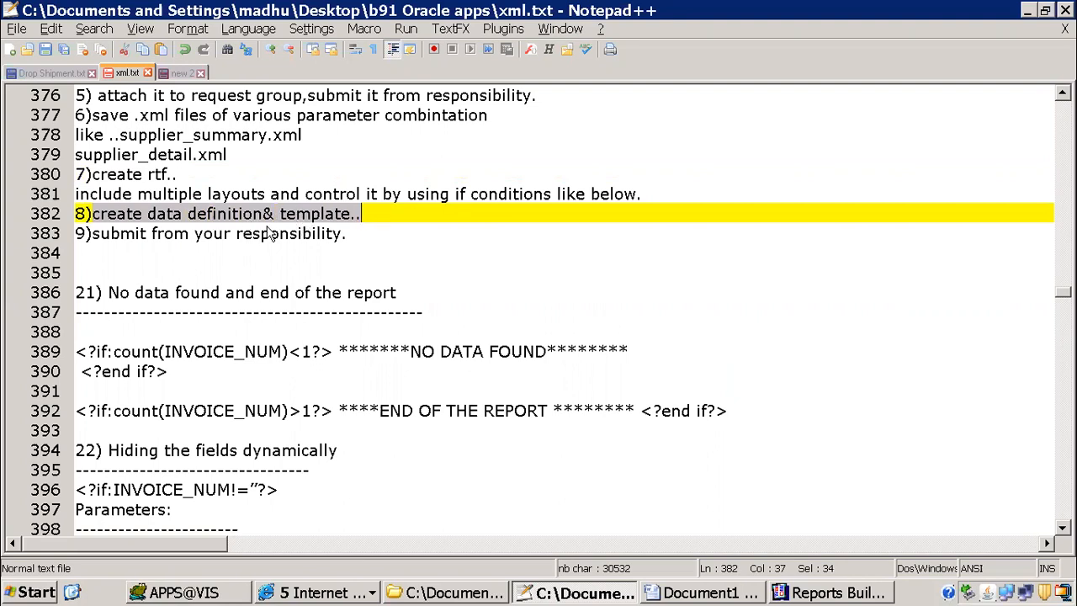
pyautogui.scroll(1, 339, 240)
pyautogui.scroll(1, 339, 240)
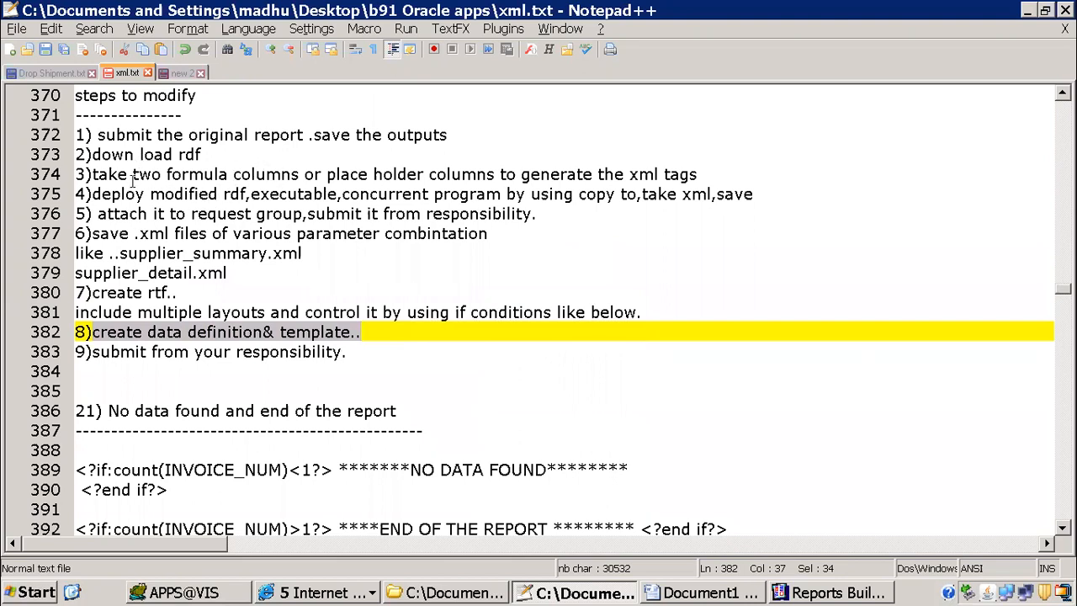
pyautogui.moveTo(343, 194); pyautogui.dragTo(503, 196)
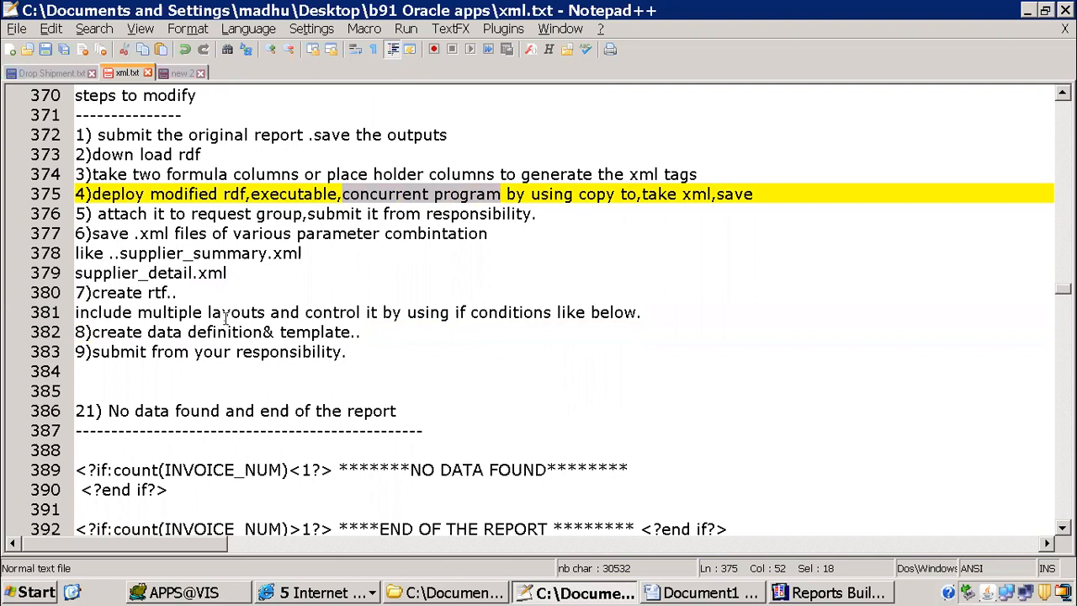
# Step: Return to the Oracle Applications request list and copy the program name of the running ITMM 1099 Payments Report request
pyautogui.click(332, 593)
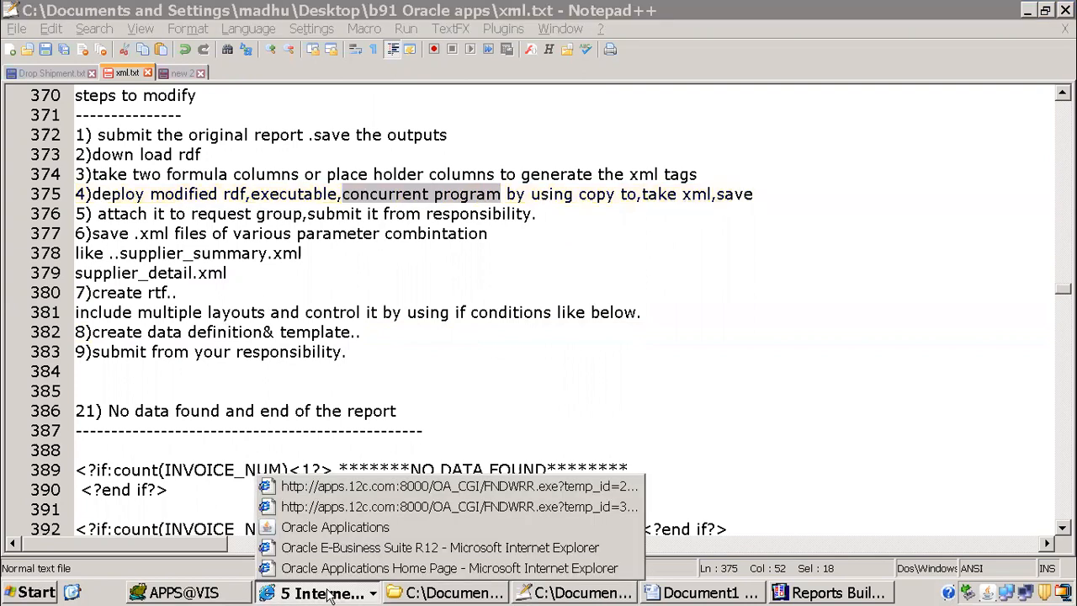
pyautogui.click(358, 526)
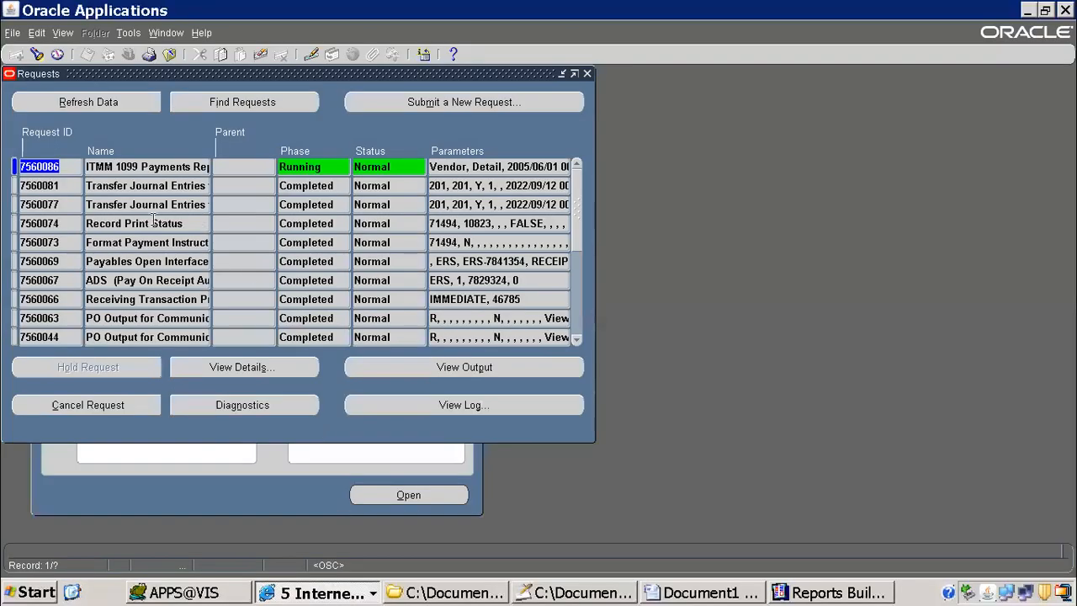
pyautogui.click(173, 168)
pyautogui.rightClick(172, 173)
pyautogui.click(185, 196)
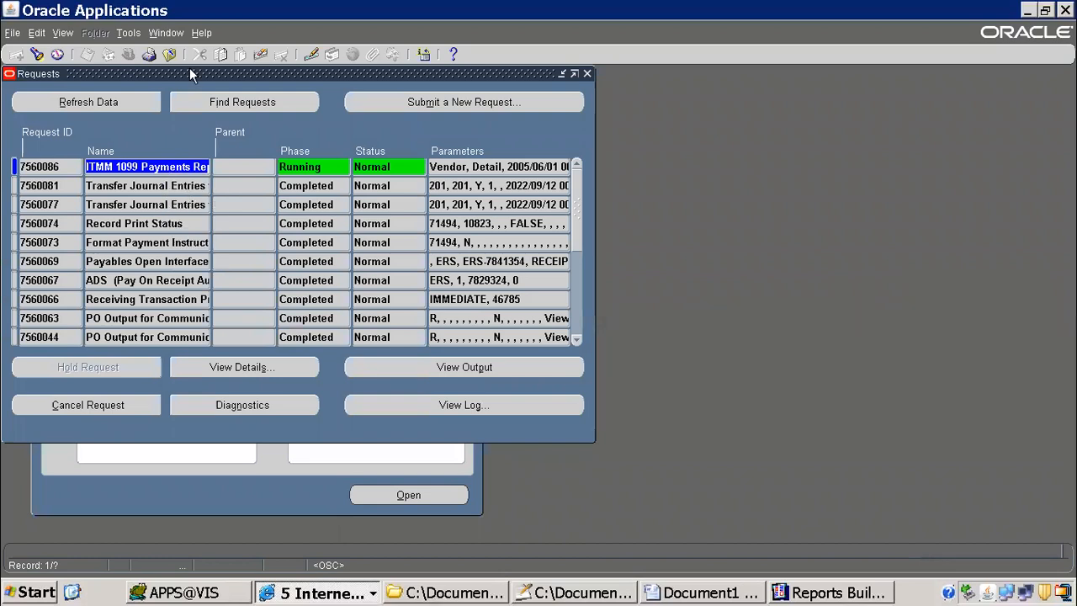
# Step: Switch to the System Administrator responsibility and open the concurrent program definition form
pyautogui.click(129, 56)
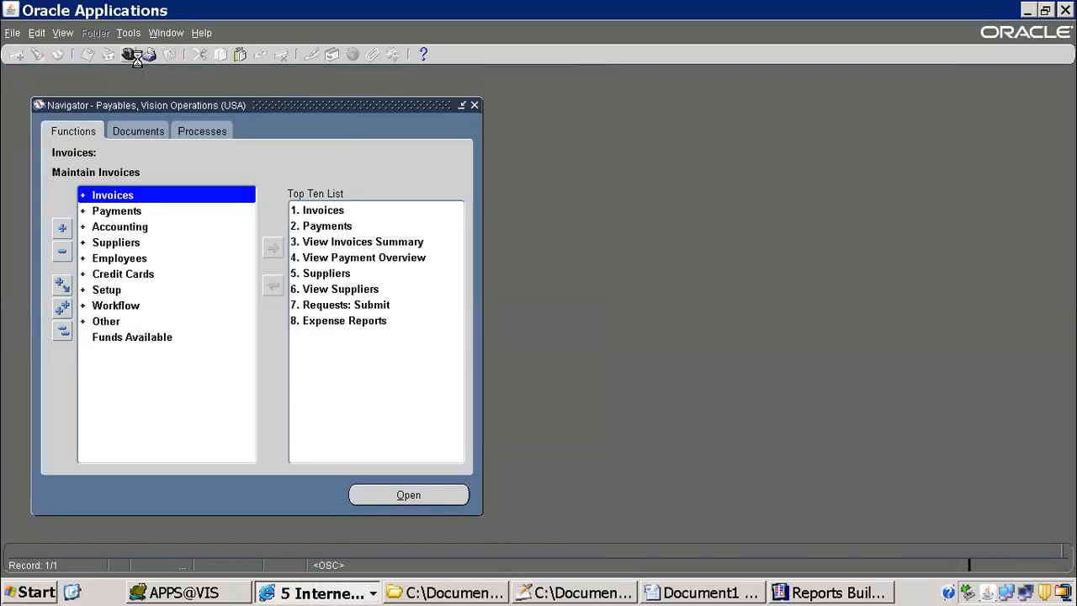
pyautogui.click(136, 57)
pyautogui.write('system Administrat%')
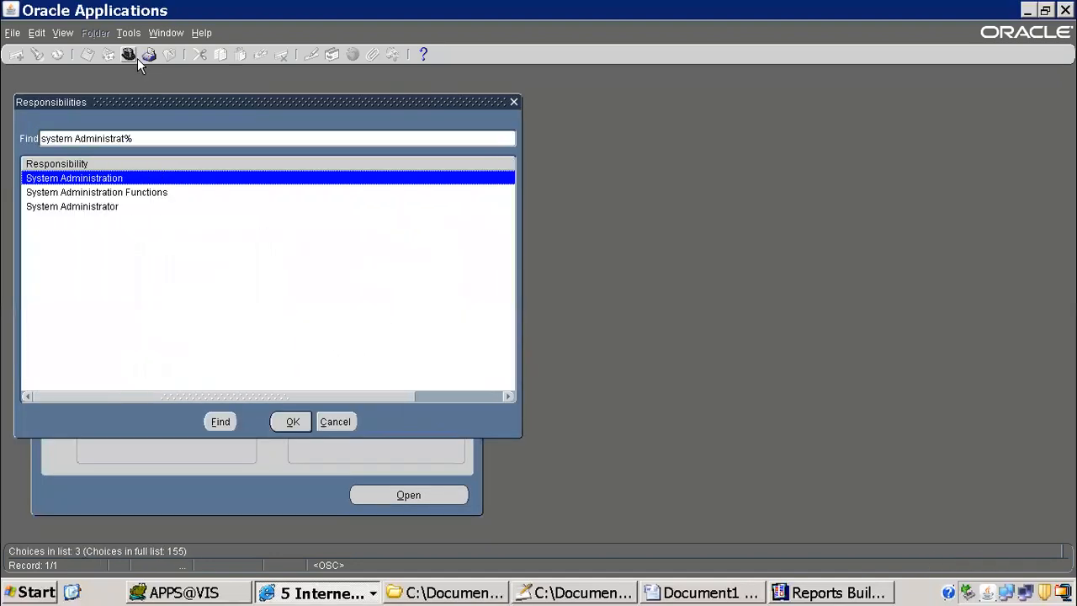
pyautogui.press('Down')
pyautogui.press('Down')
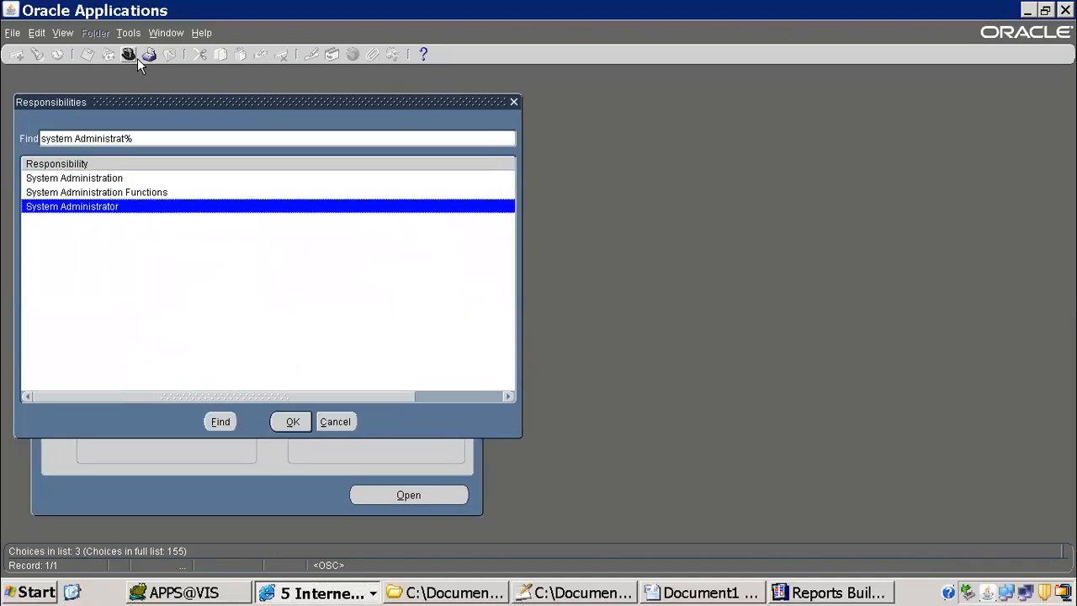
pyautogui.press('Return')
pyautogui.press('Return')
# Step: Query the ITMM 1099 Payments Report concurrent program and copy its short name, ITMMAPXT7RVT
pyautogui.press('F11')
pyautogui.hotkey('ctrl', 'v')
pyautogui.hotkey('ctrl', 'F11')
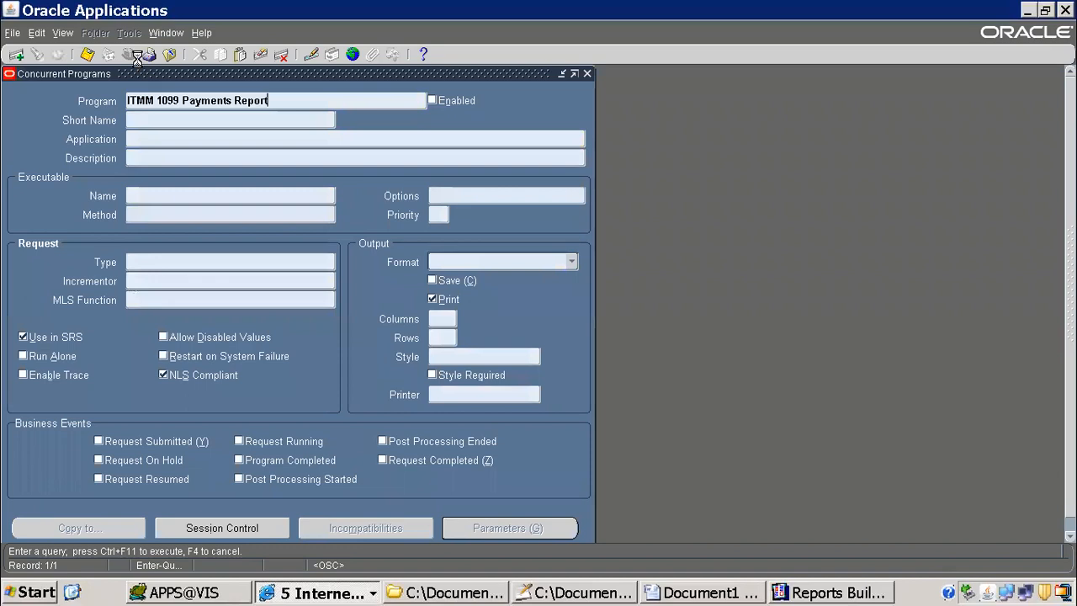
pyautogui.doubleClick(174, 119)
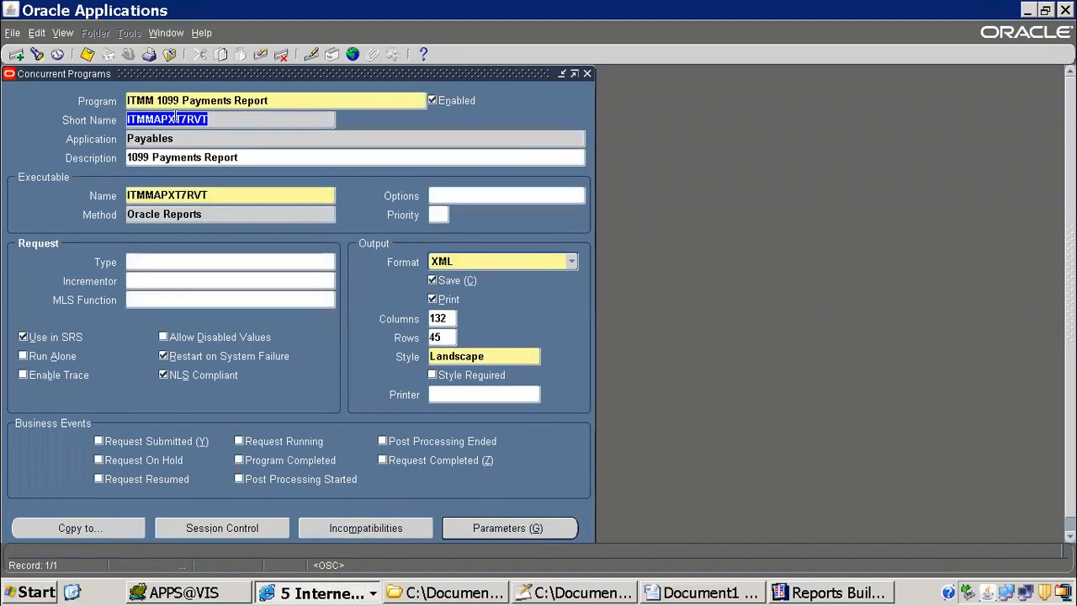
pyautogui.rightClick(174, 119)
pyautogui.click(195, 140)
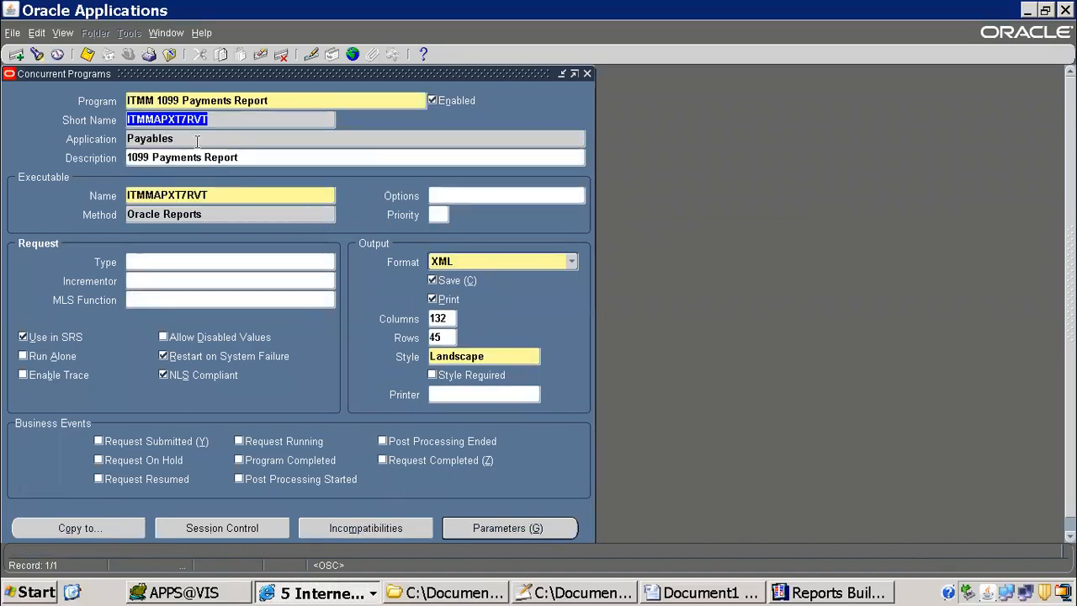
# Step: Switch to the XML Publisher Administrator responsibility and open the Data Definitions page
pyautogui.click(169, 54)
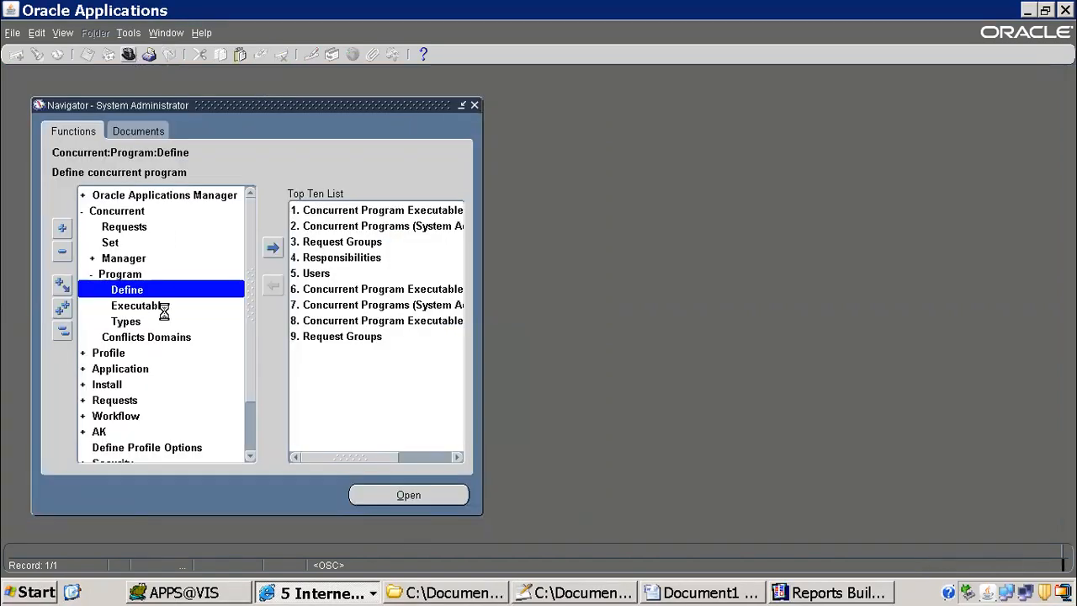
pyautogui.write('x')
pyautogui.press('Down')
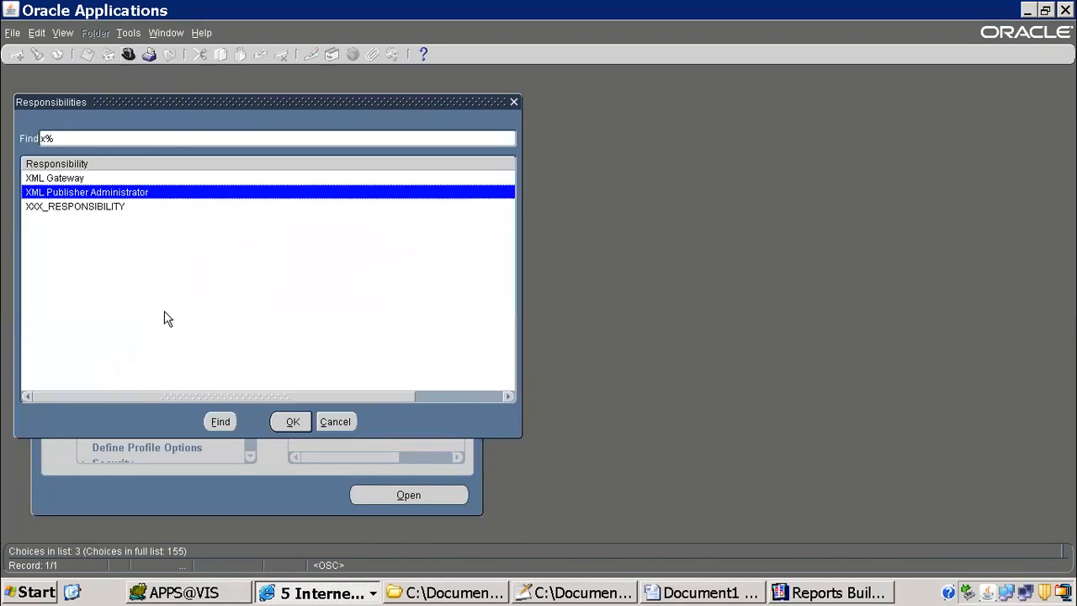
pyautogui.press('Return')
pyautogui.doubleClick(118, 198)
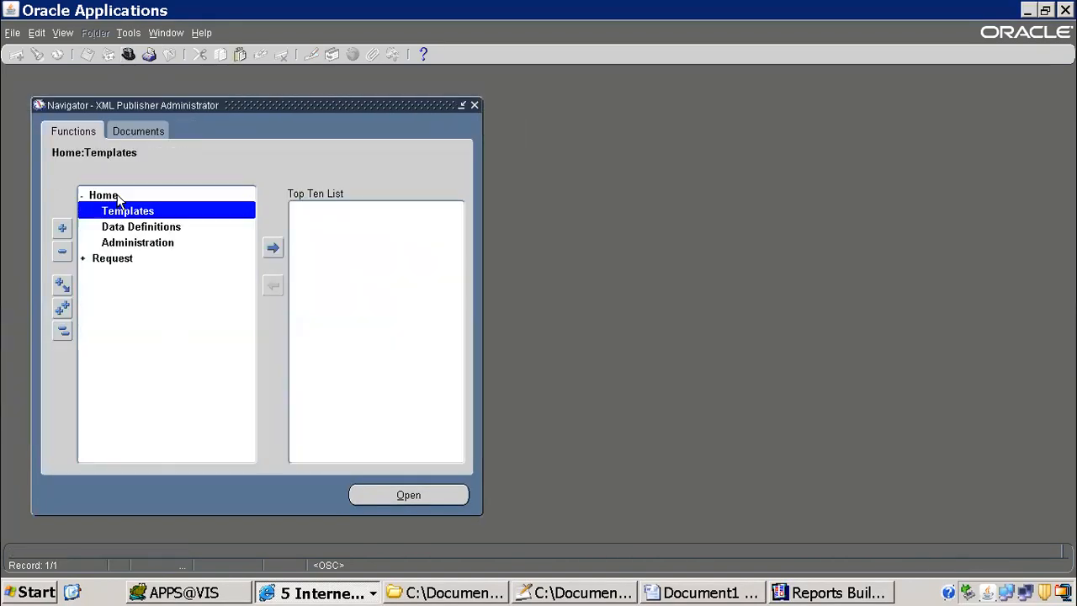
pyautogui.click(143, 229)
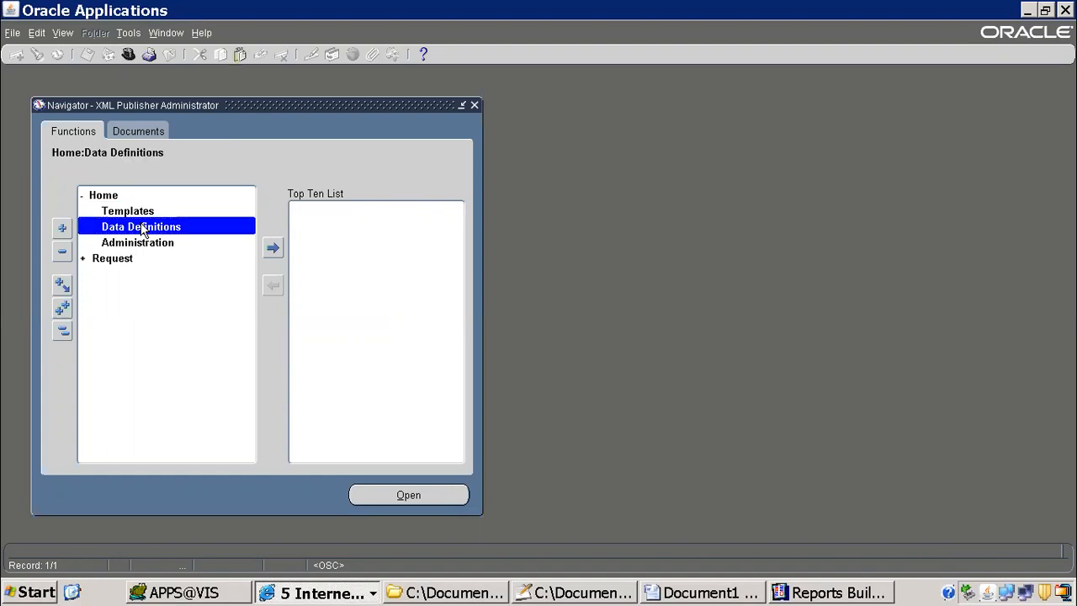
pyautogui.click(133, 216)
pyautogui.click(142, 223)
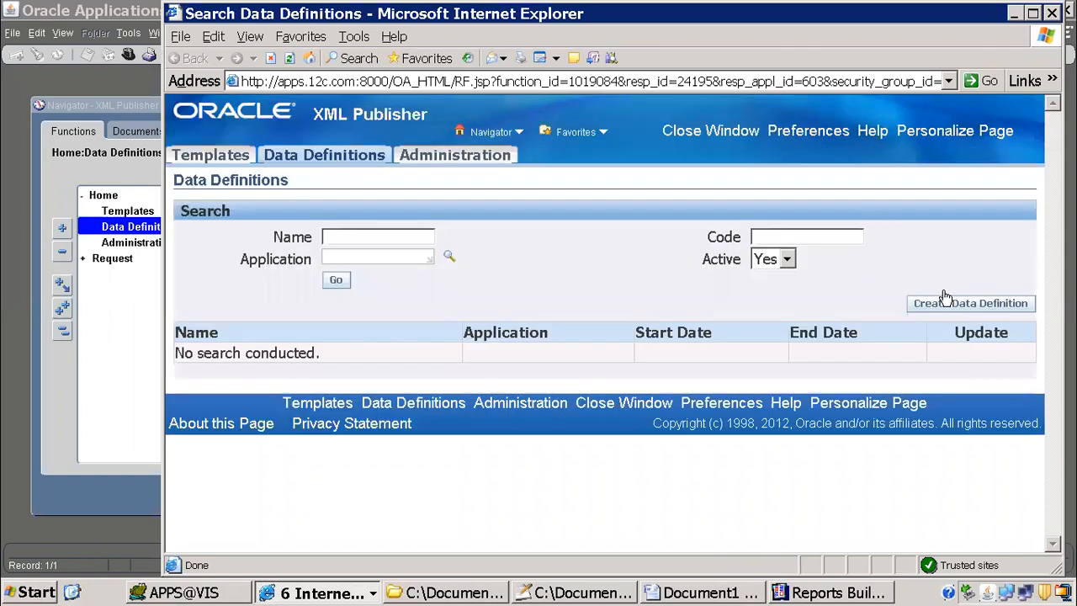
# Step: Start a new data definition and set its code to ITMMAPXT7RVT
pyautogui.click(944, 308)
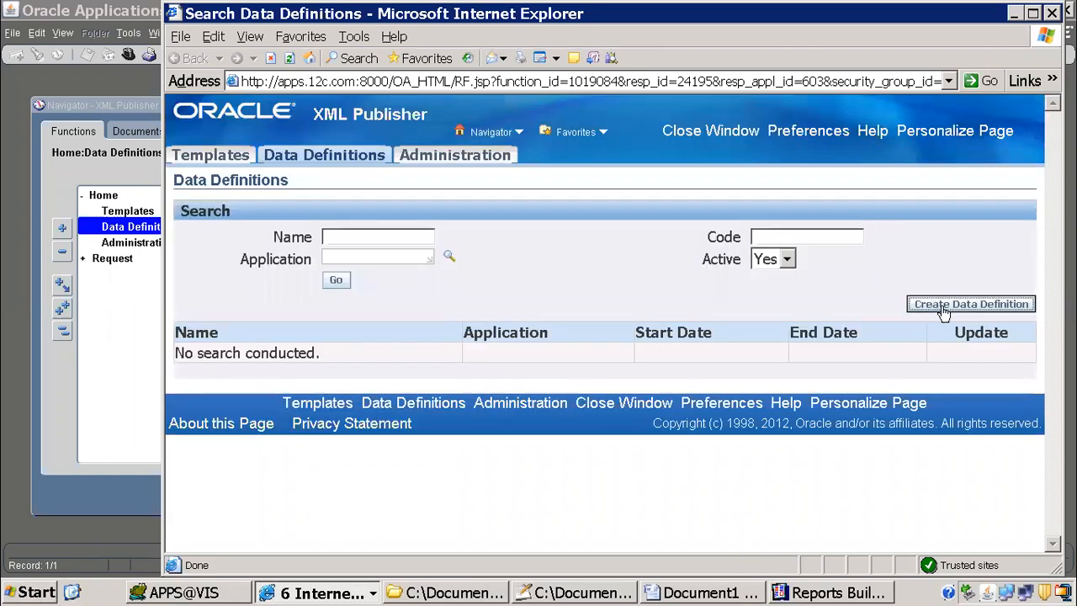
pyautogui.click(779, 323)
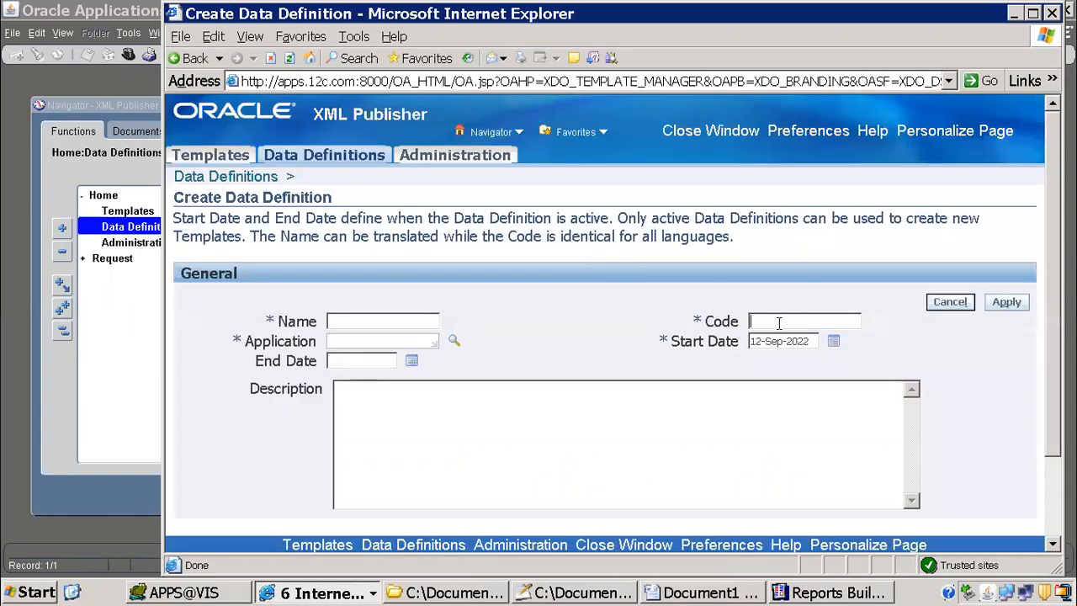
pyautogui.hotkey('ctrl', 'v')
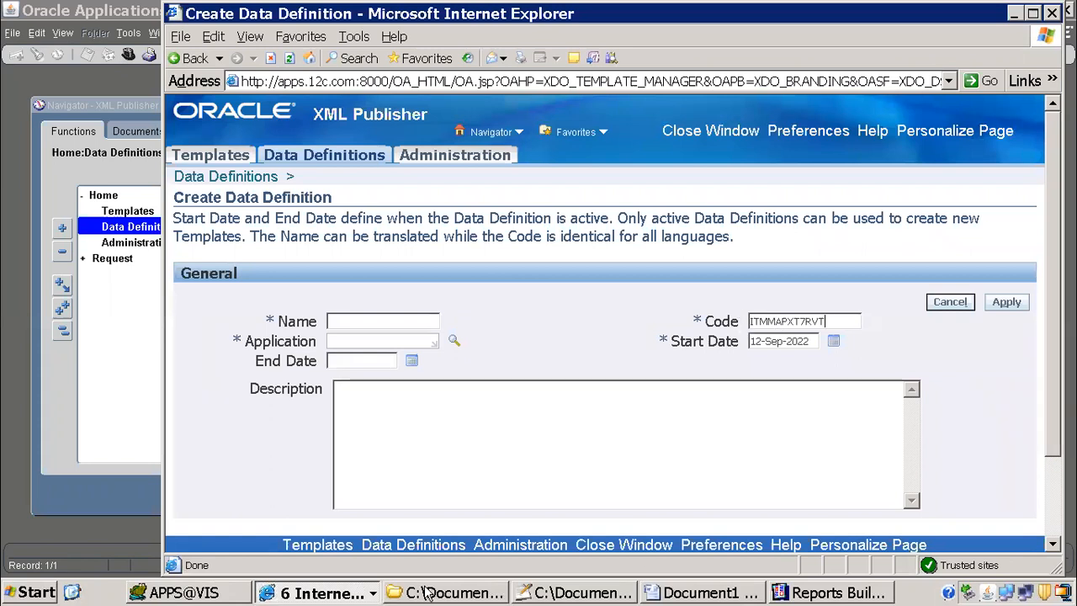
pyautogui.click(352, 593)
pyautogui.click(330, 530)
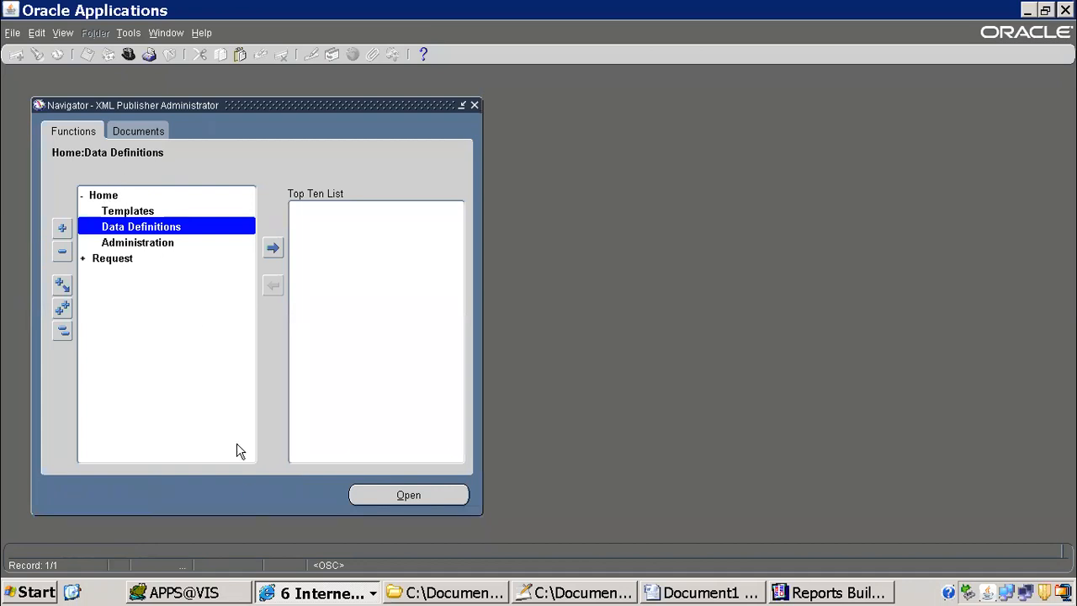
pyautogui.hotkey('alt', 'Tab')
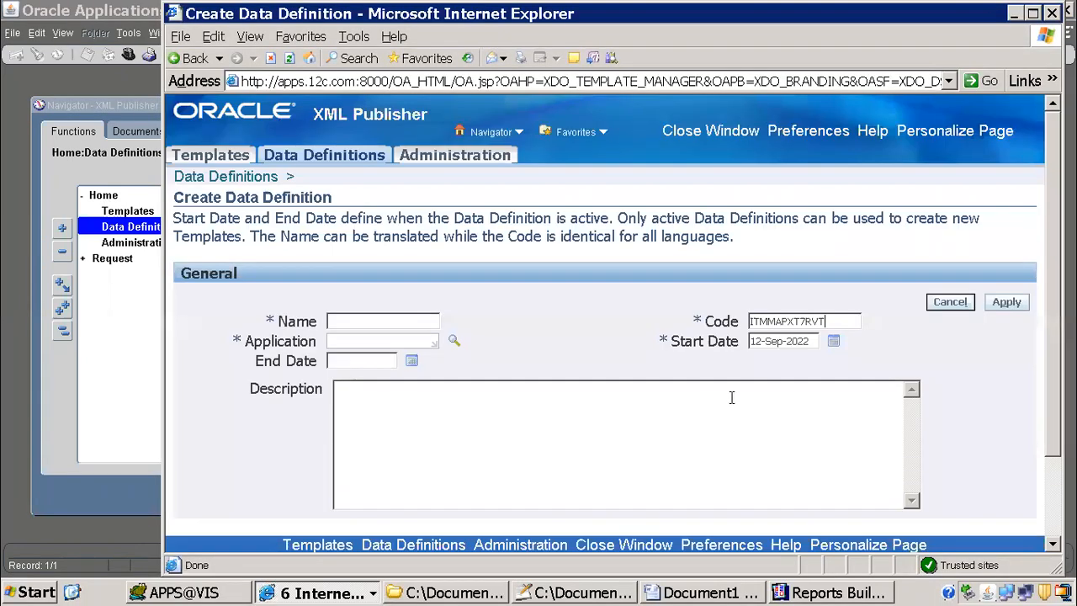
# Step: Name the data definition ITMMAPXT7RVT, assign it to the Payables application and apply it
pyautogui.doubleClick(836, 321)
pyautogui.hotkey('ctrl', 'c')
pyautogui.click(412, 321)
pyautogui.hotkey('ctrl', 'v')
pyautogui.click(387, 341)
pyautogui.write('Payables')
pyautogui.click(1007, 302)
pyautogui.scroll(-5, 606, 337)
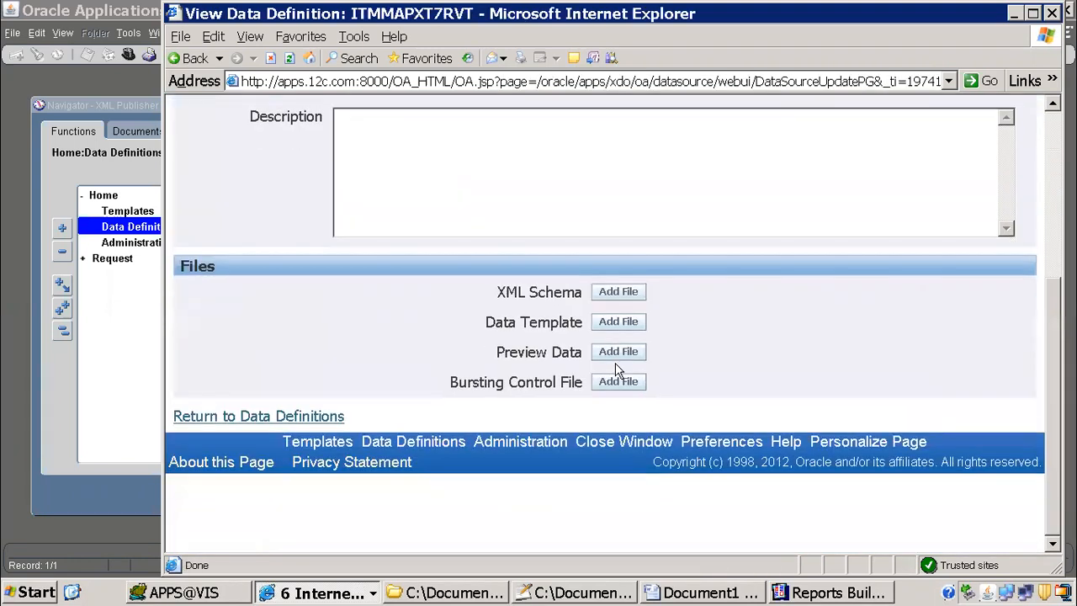
pyautogui.tripleClick(541, 322)
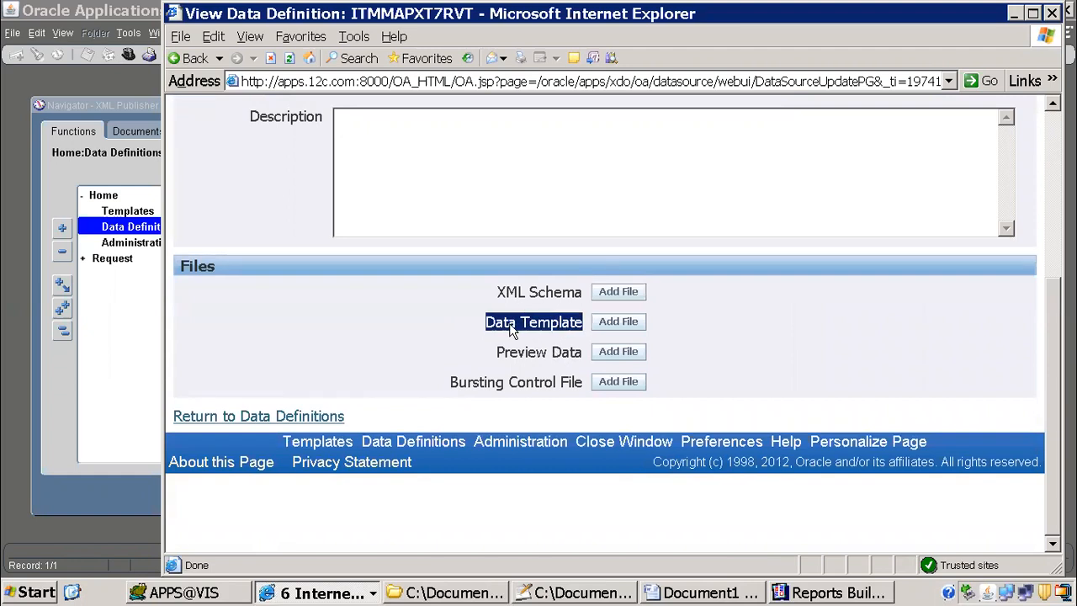
pyautogui.scroll(5, 509, 331)
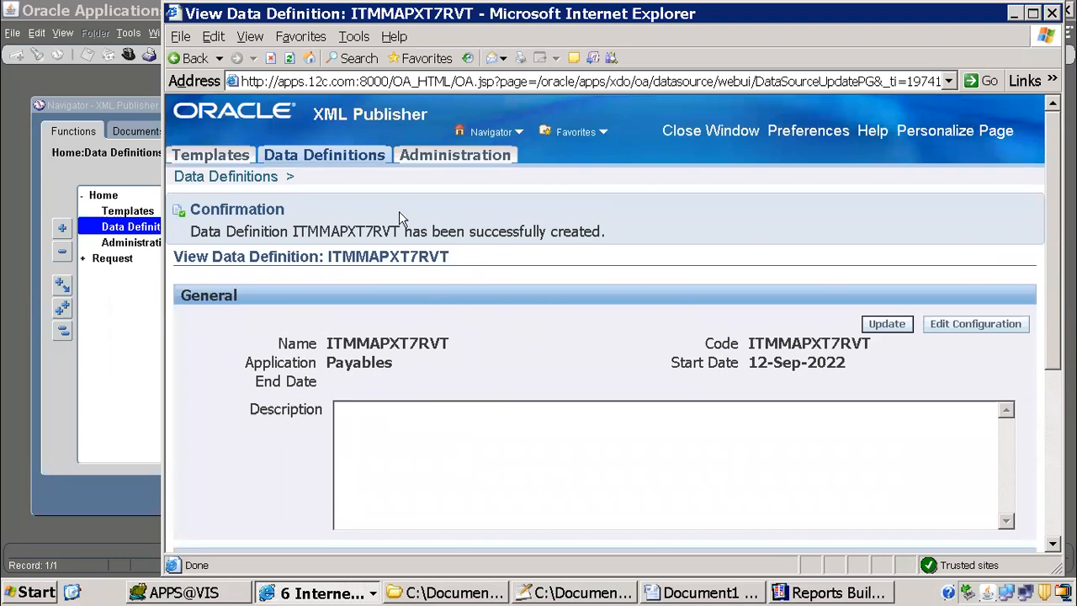
# Step: Start a new template with name, code and data definition all ITMMAPXT7RVT, and set its application to Payables
pyautogui.click(233, 157)
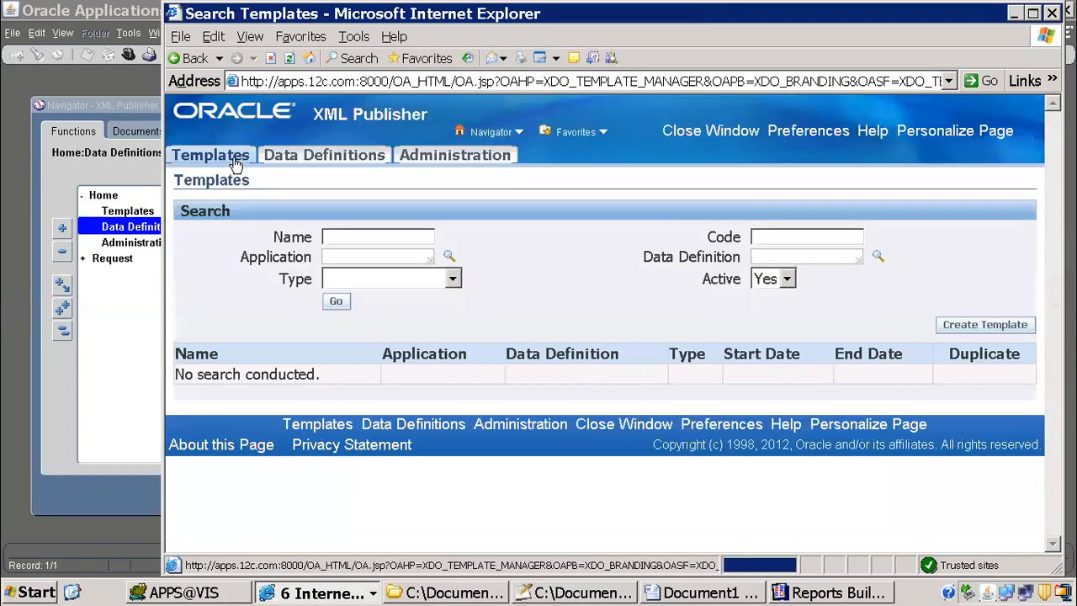
pyautogui.click(968, 327)
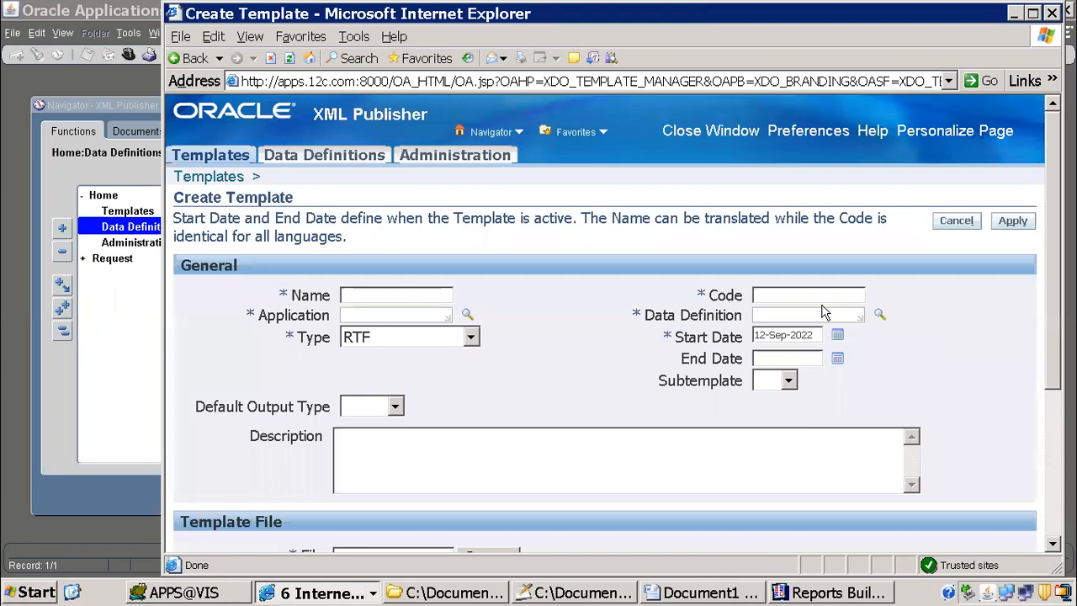
pyautogui.click(802, 294)
pyautogui.hotkey('ctrl', 'v')
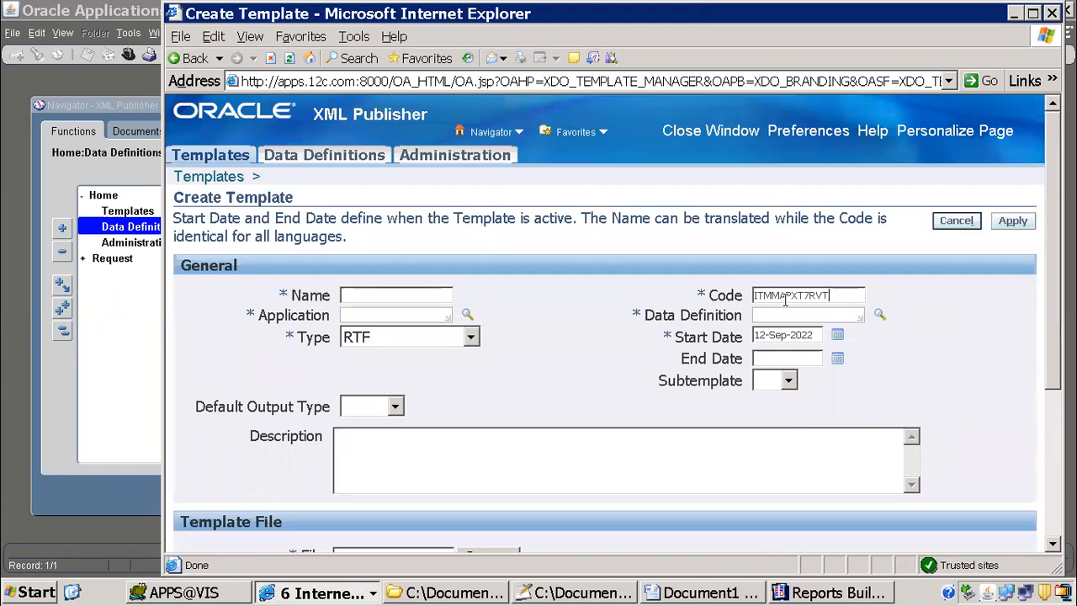
pyautogui.click(776, 313)
pyautogui.hotkey('ctrl', 'v')
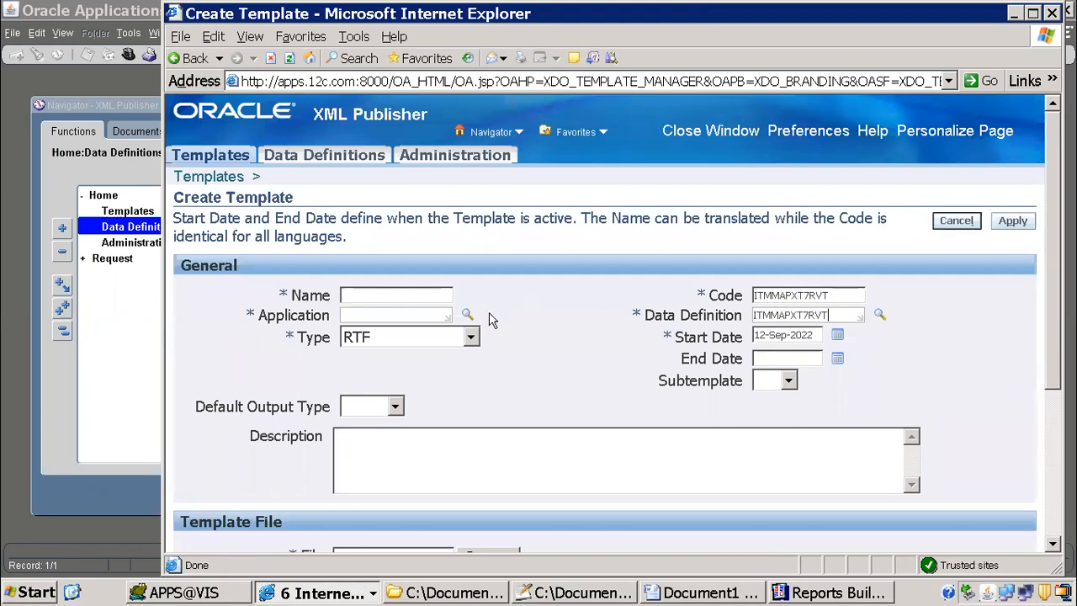
pyautogui.click(411, 297)
pyautogui.hotkey('ctrl', 'v')
pyautogui.click(397, 313)
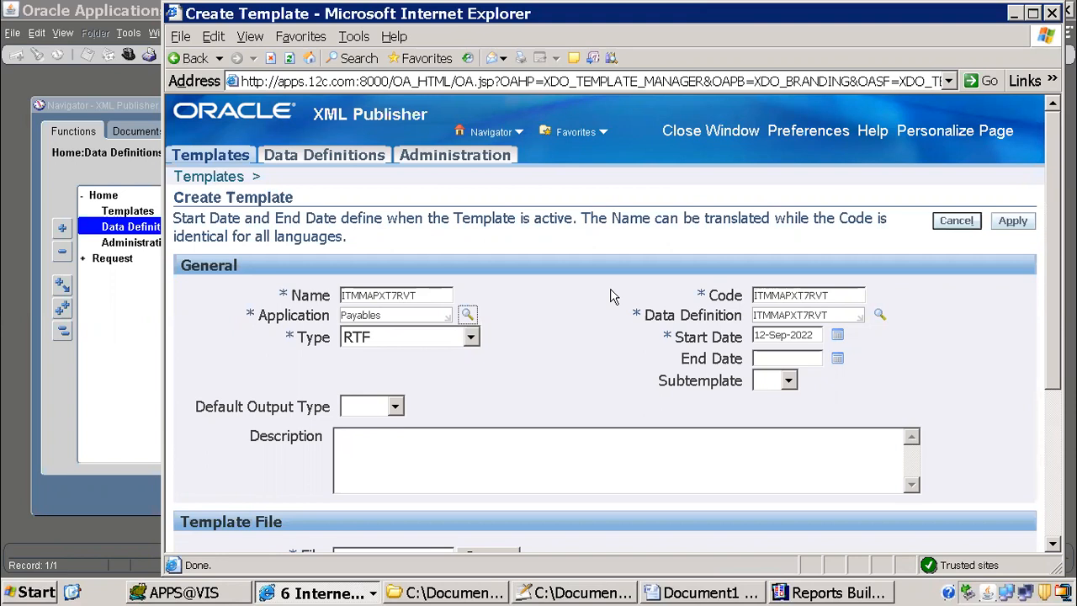
pyautogui.scroll(-5, 614, 296)
pyautogui.click(488, 317)
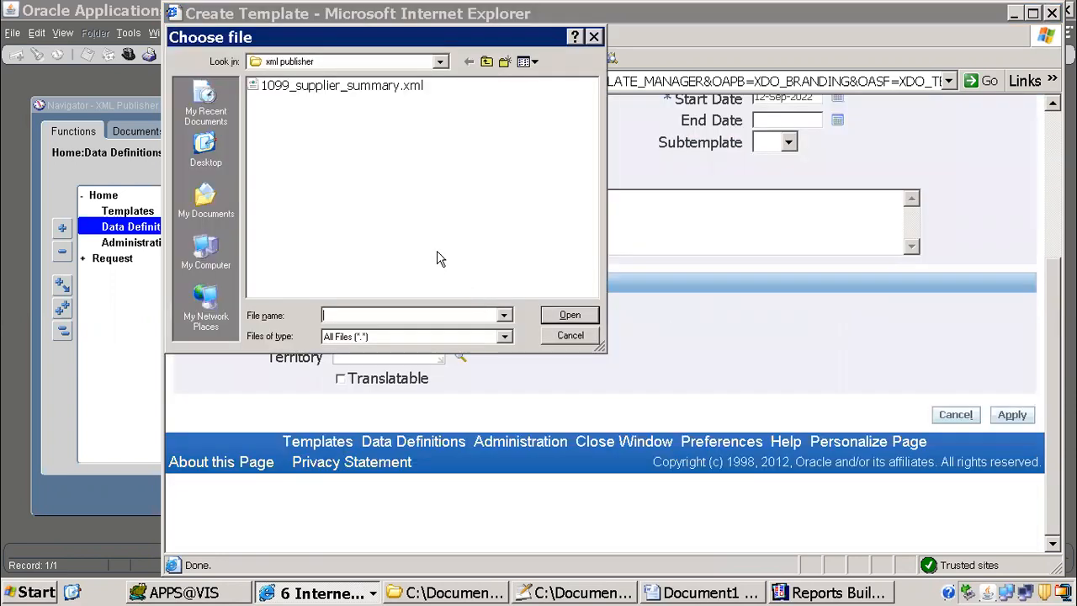
pyautogui.click(720, 591)
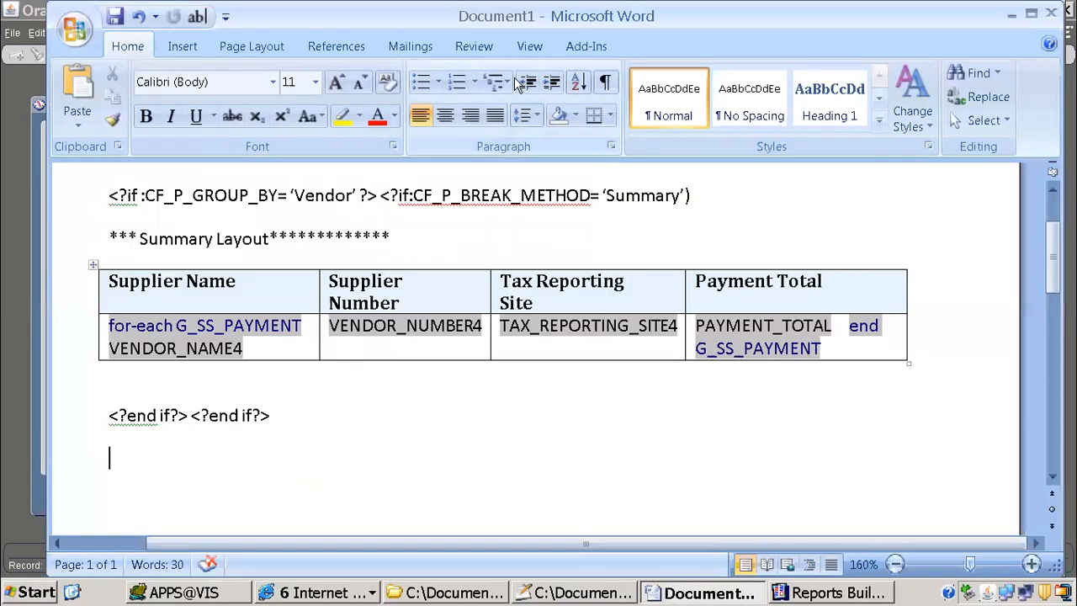
pyautogui.hotkey('alt', 'Tab')
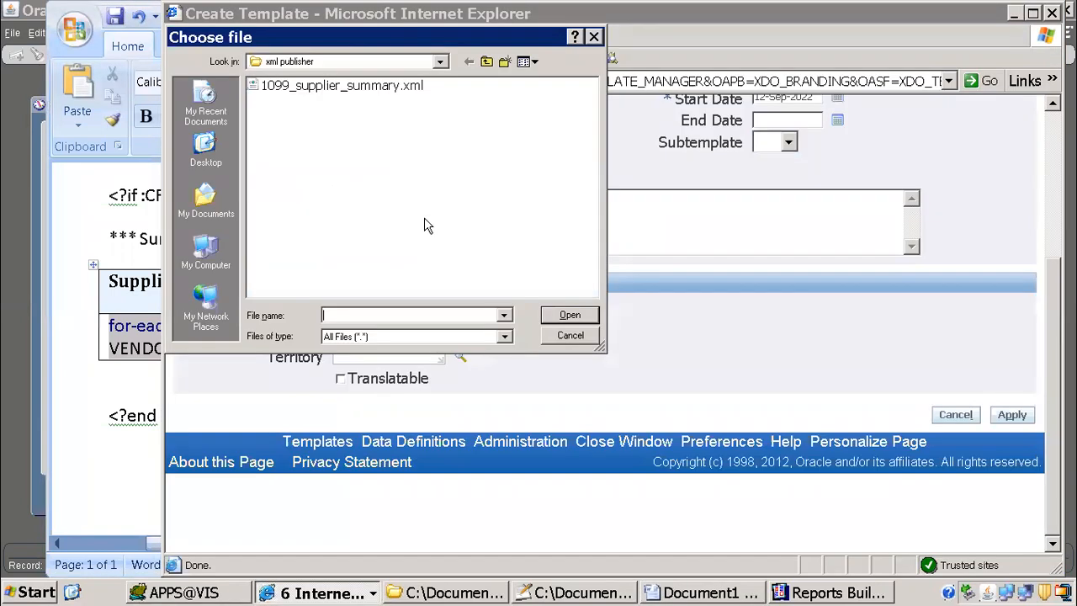
pyautogui.click(569, 335)
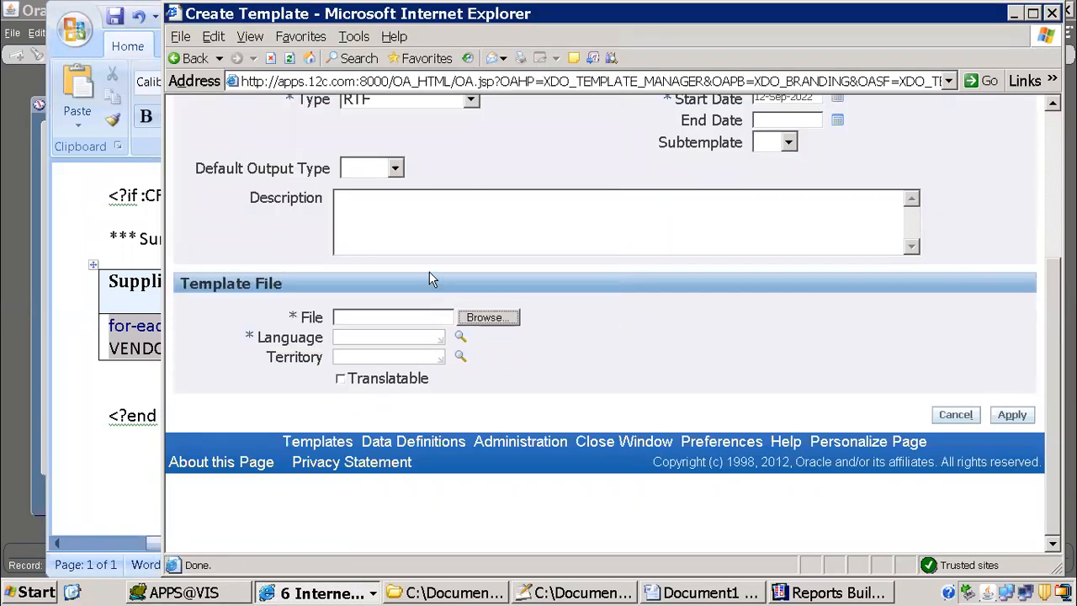
pyautogui.scroll(3, 429, 272)
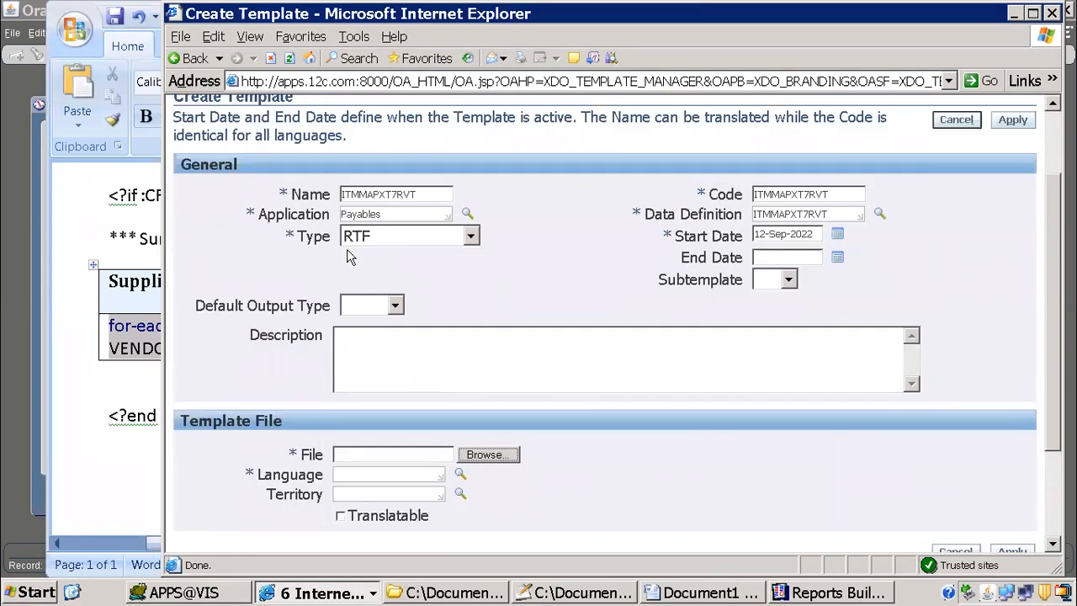
# Step: Switch to the Word template document, start a Template Builder PDF preview and agree to save the document as RTF
pyautogui.click(737, 595)
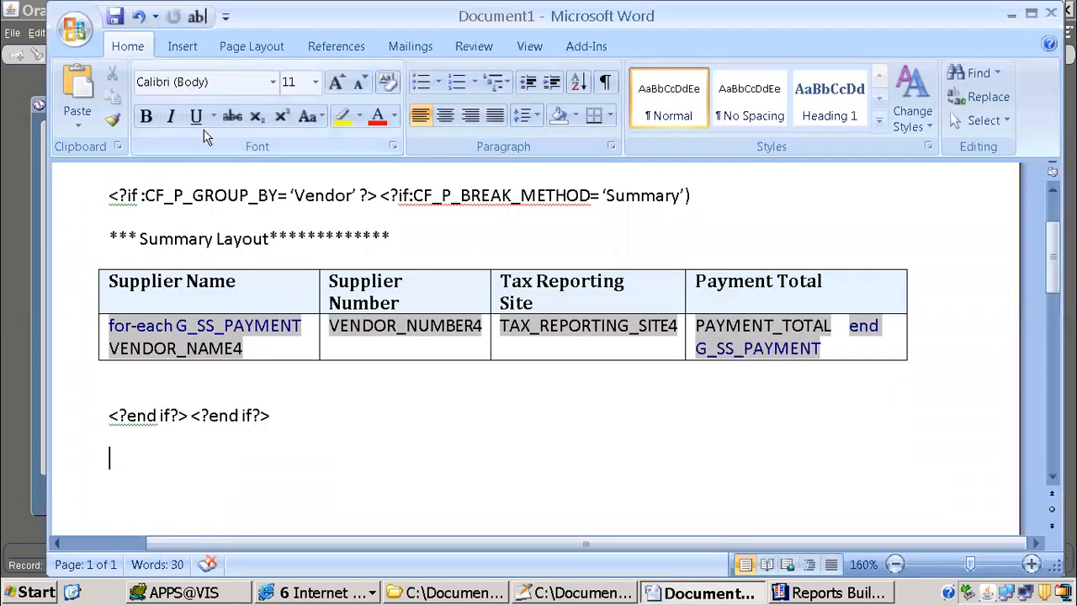
pyautogui.click(530, 48)
pyautogui.click(588, 46)
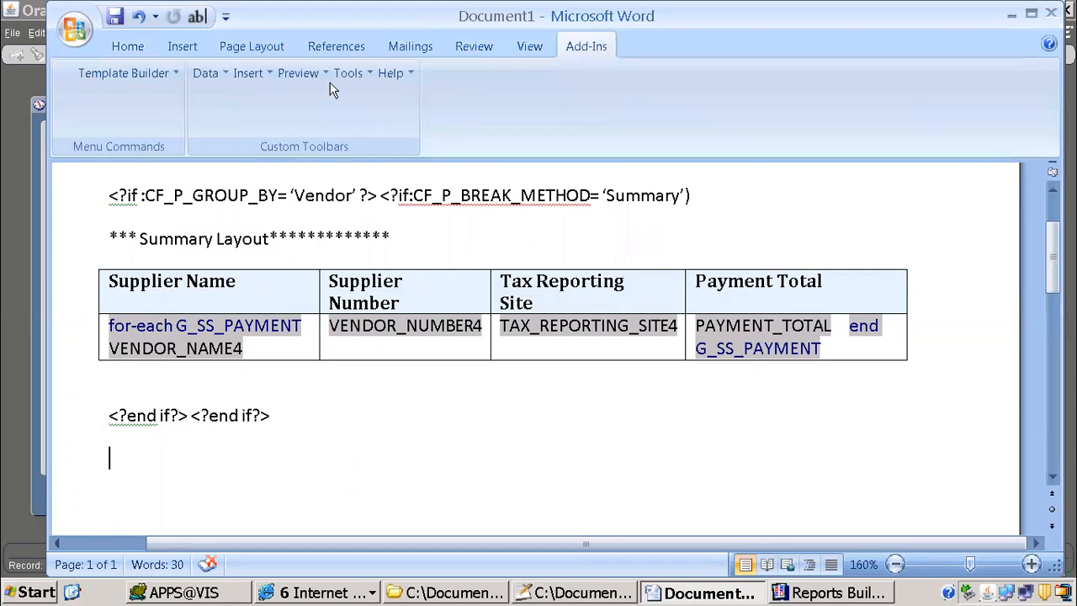
pyautogui.click(290, 74)
pyautogui.click(328, 100)
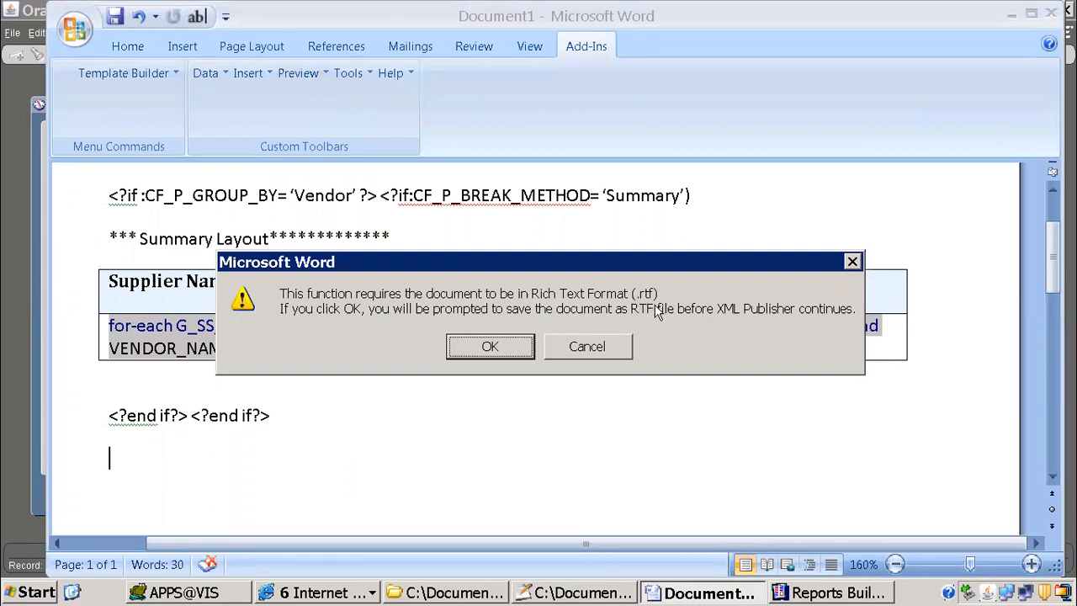
pyautogui.click(532, 346)
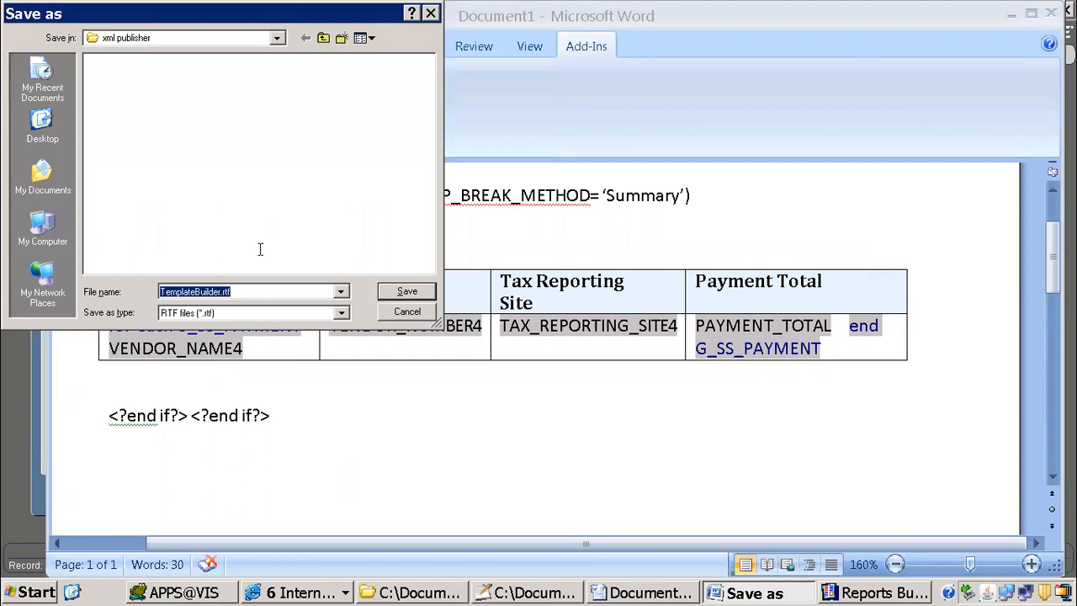
# Step: Save the document as 1099.rtf in the xml publisher folder, then read and dismiss the preview error details
pyautogui.doubleClick(220, 291)
pyautogui.press('Left')
pyautogui.press('Delete')
pyautogui.press('Delete')
pyautogui.press('Delete')
pyautogui.press('Delete')
pyautogui.press('Delete')
pyautogui.press('Delete')
pyautogui.press('Delete')
pyautogui.press('Delete')
pyautogui.press('Delete')
pyautogui.press('Delete')
pyautogui.press('Delete')
pyautogui.press('Delete')
pyautogui.press('Delete')
pyautogui.press('Delete')
pyautogui.press('Delete')
pyautogui.write('1099')
pyautogui.press('Return')
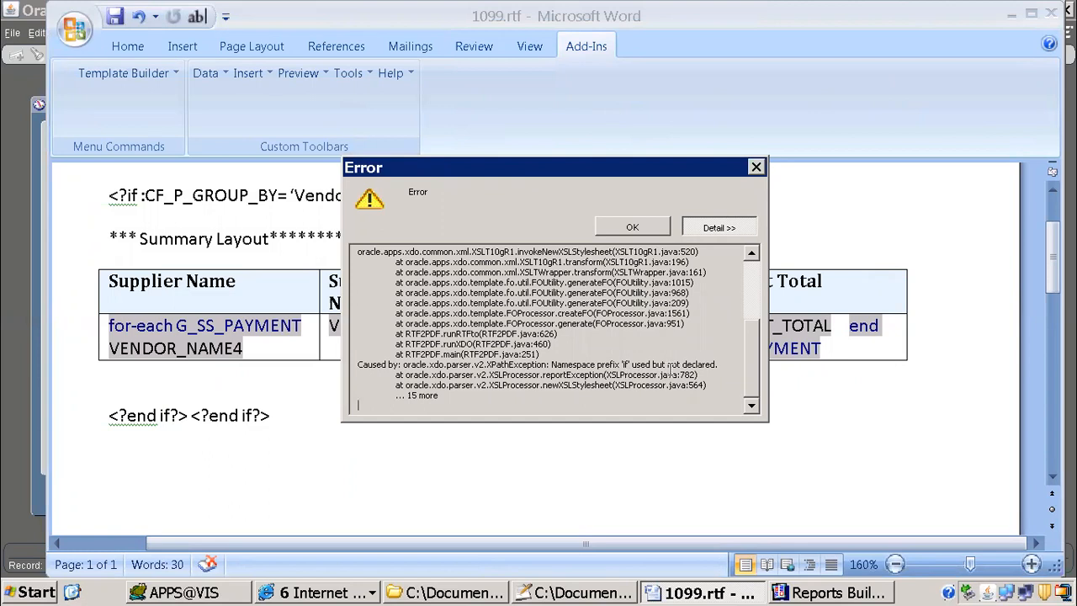
pyautogui.moveTo(553, 364)
pyautogui.mouseDown()
pyautogui.moveTo(616, 361)
pyautogui.moveTo(604, 374)
pyautogui.moveTo(580, 374)
pyautogui.moveTo(696, 363)
pyautogui.mouseUp()
pyautogui.click(632, 228)
# Step: Remove the space after the equals sign in the CF_P_GROUP_BY and CF_P_BREAK_METHOD conditions above the summary layout
pyautogui.scroll(3, 369, 285)
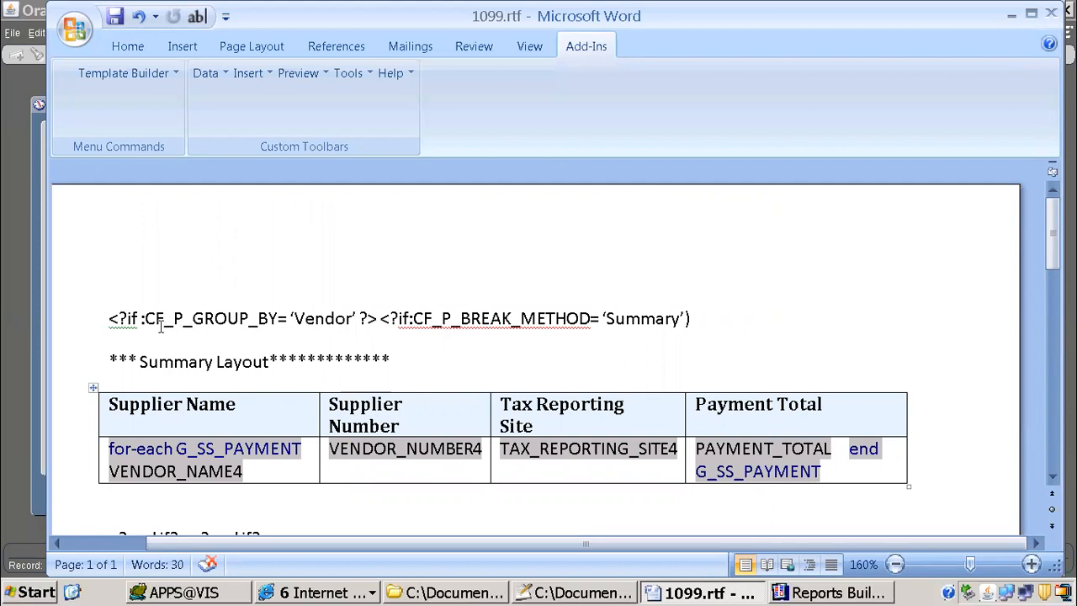
pyautogui.click(290, 318)
pyautogui.press('BackSpace')
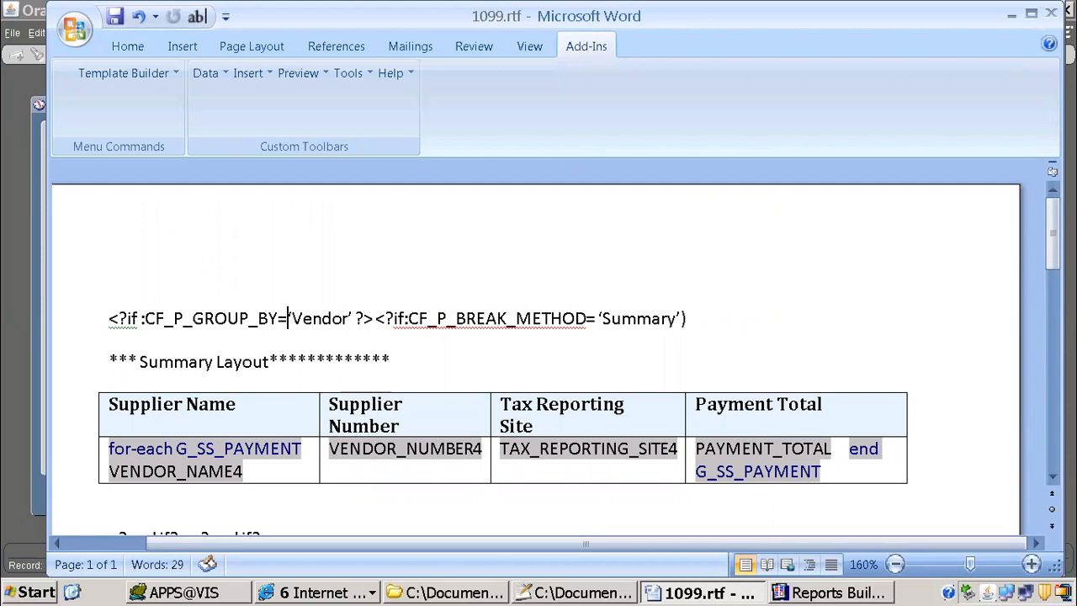
pyautogui.press('Right')
pyautogui.press('Right')
pyautogui.press('Right')
pyautogui.press('Right')
pyautogui.press('Right')
pyautogui.press('Right')
pyautogui.press('Right')
pyautogui.press('Right')
pyautogui.press('Right')
pyautogui.press('Right')
pyautogui.press('Right')
pyautogui.press('Right')
pyautogui.press('Right')
pyautogui.press('Right')
pyautogui.press('Right')
pyautogui.press('Right')
pyautogui.press('Right')
pyautogui.press('Right')
pyautogui.press('Right')
pyautogui.press('Right')
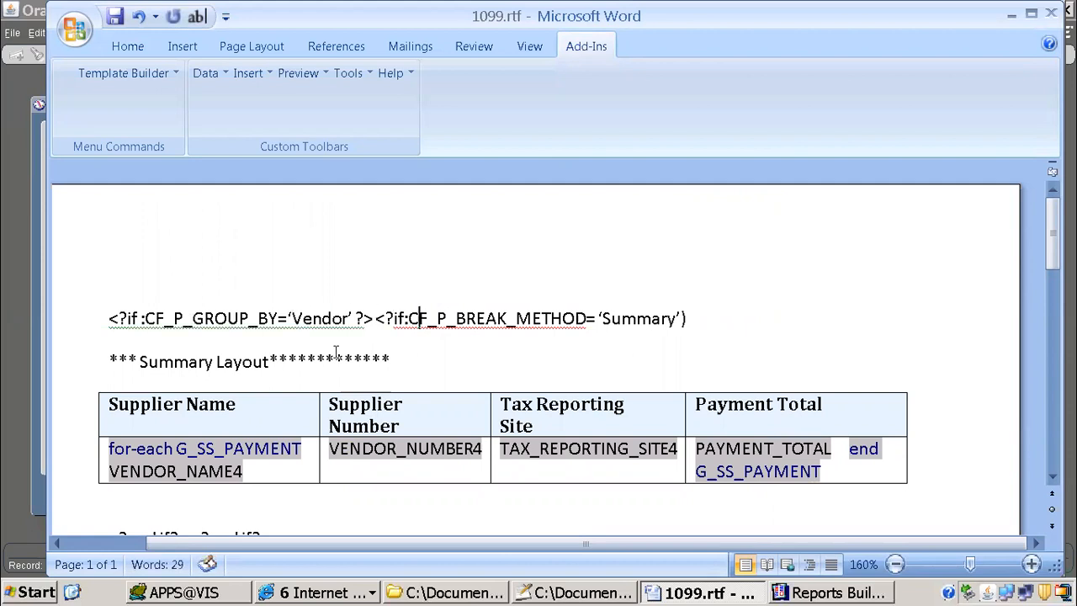
pyautogui.press('Right')
pyautogui.click(354, 318)
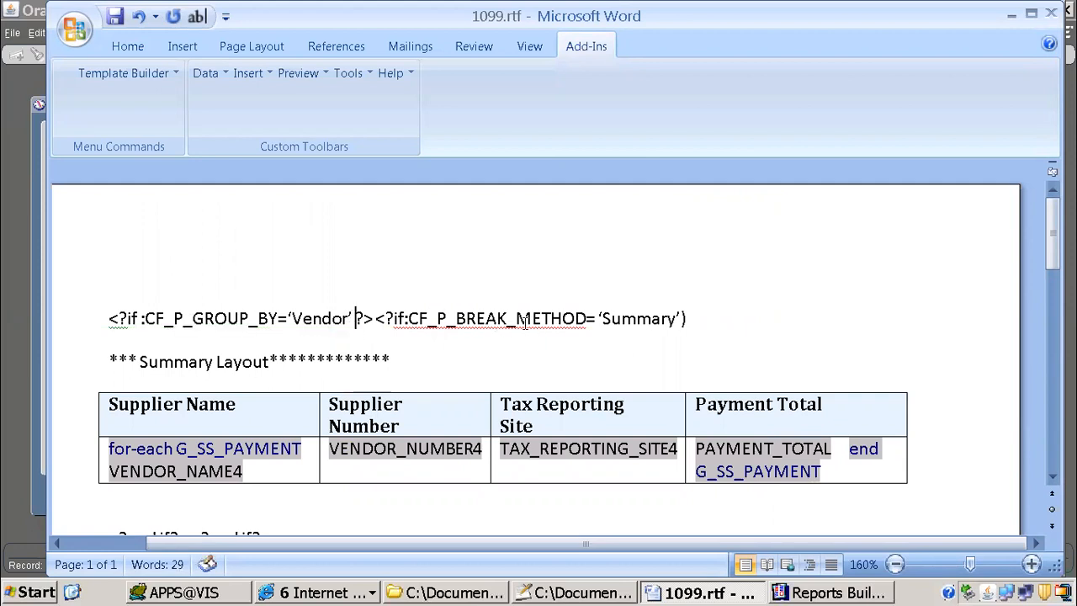
pyautogui.click(598, 318)
pyautogui.press('BackSpace')
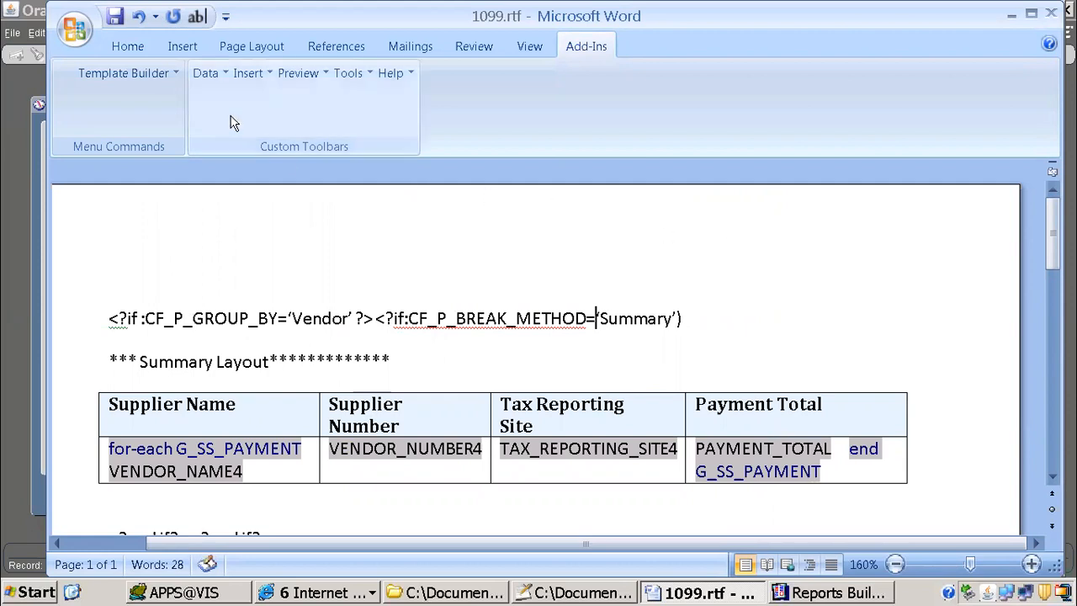
# Step: Try to preview the template with the corrected equals-sign spacing as PDF
pyautogui.click(298, 73)
pyautogui.click(324, 99)
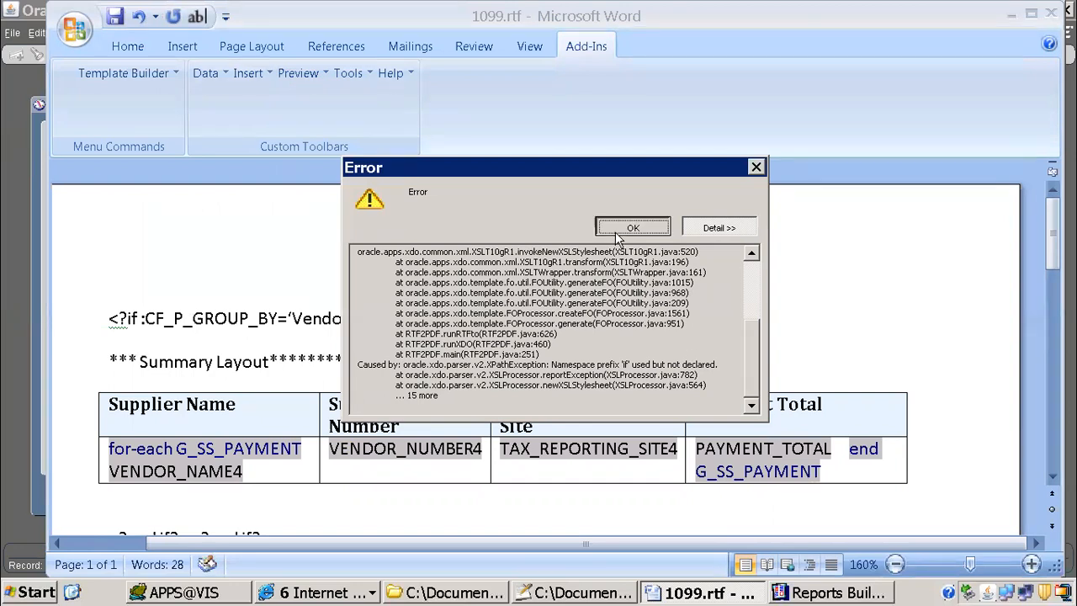
pyautogui.click(623, 229)
# Step: Remove the space between "if" and the colon in the CF_P_GROUP_BY condition
pyautogui.click(126, 323)
pyautogui.press('Right')
pyautogui.press('Right')
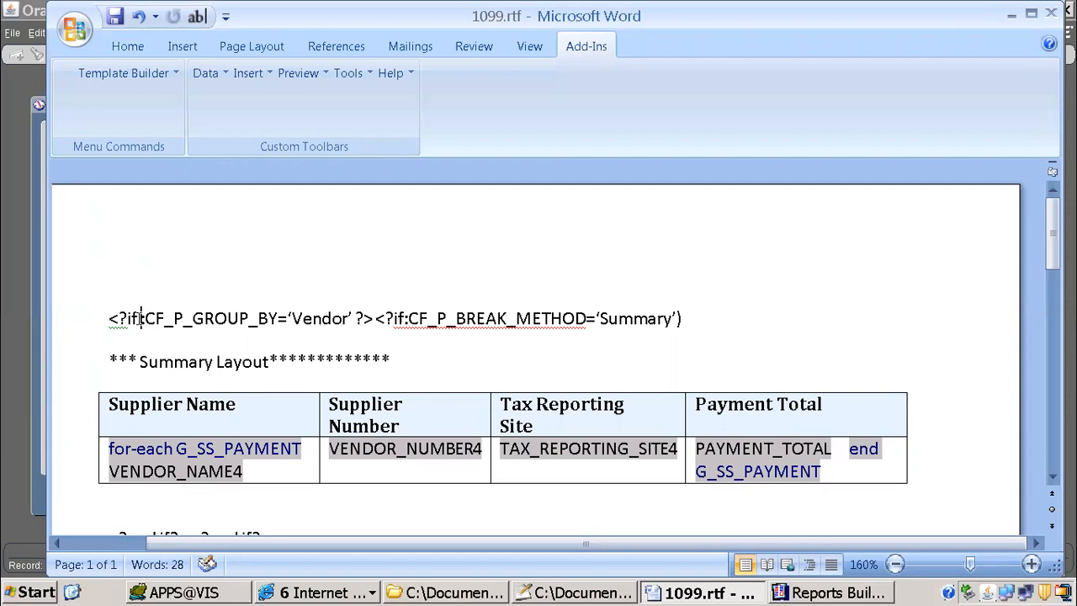
pyautogui.press('BackSpace')
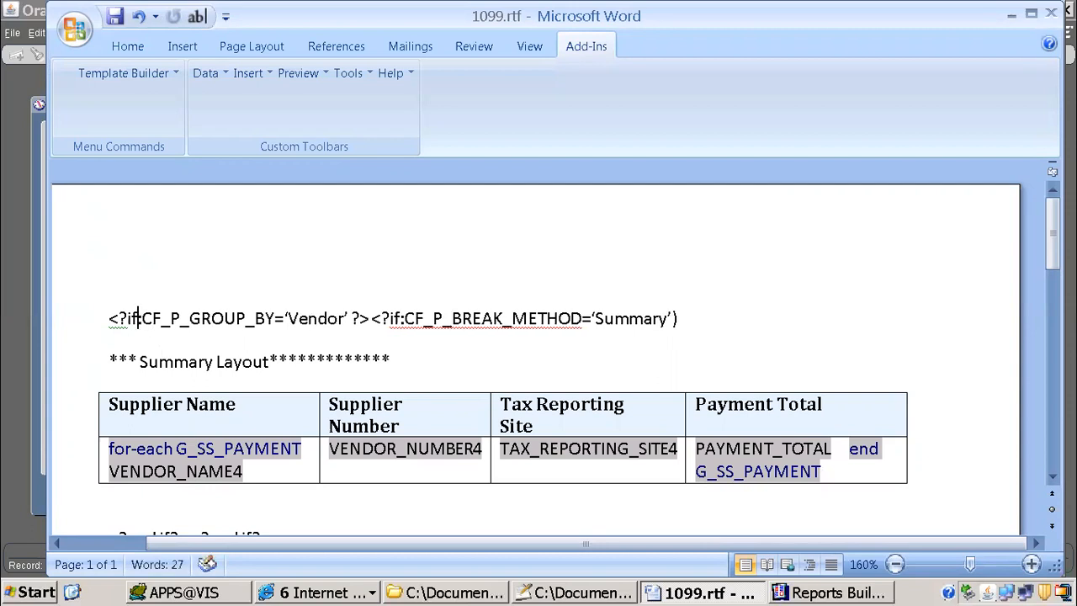
# Step: Preview the template as PDF again, examine the summary layout output and return to the 1099.rtf document
pyautogui.click(298, 73)
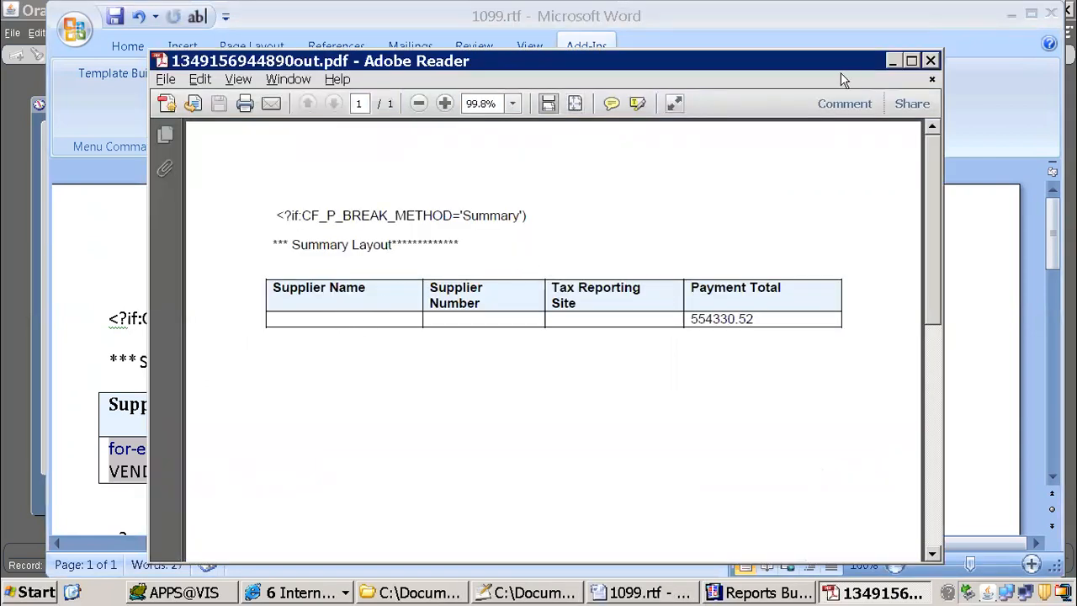
pyautogui.click(911, 60)
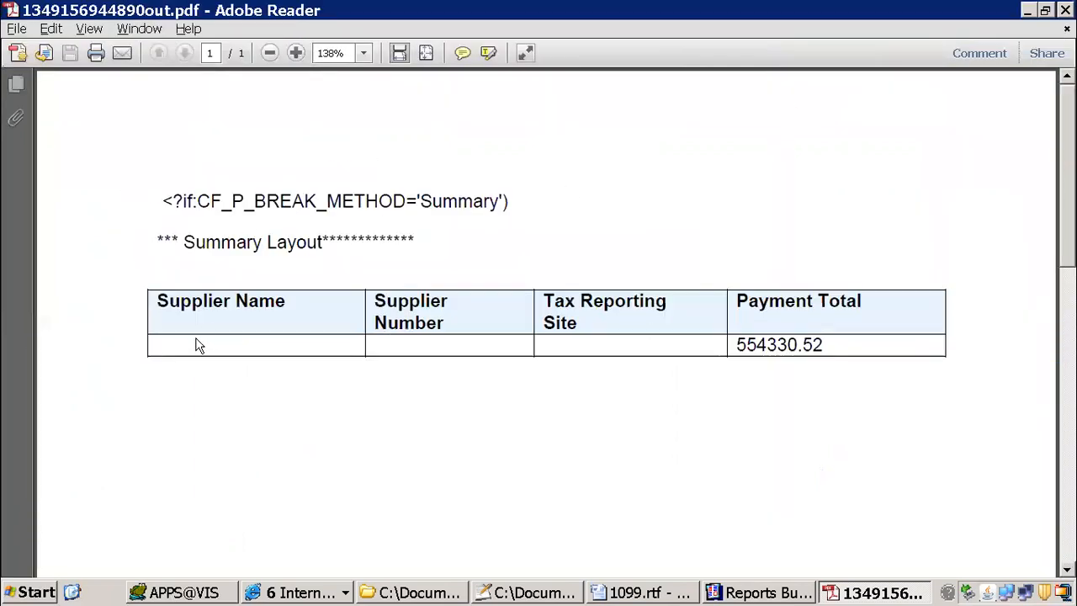
pyautogui.click(639, 593)
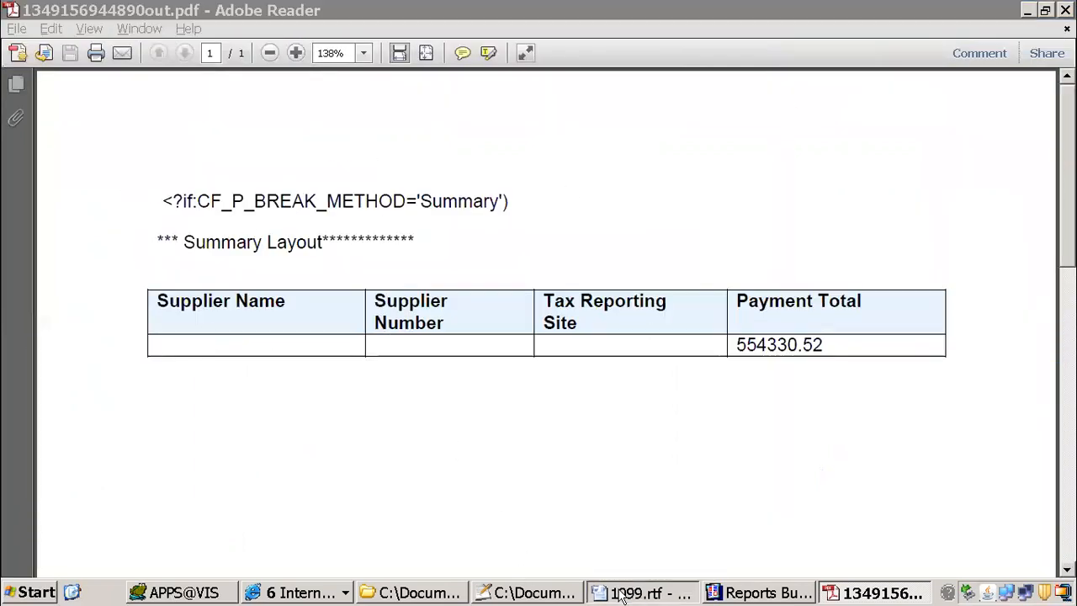
pyautogui.scroll(-3, 313, 354)
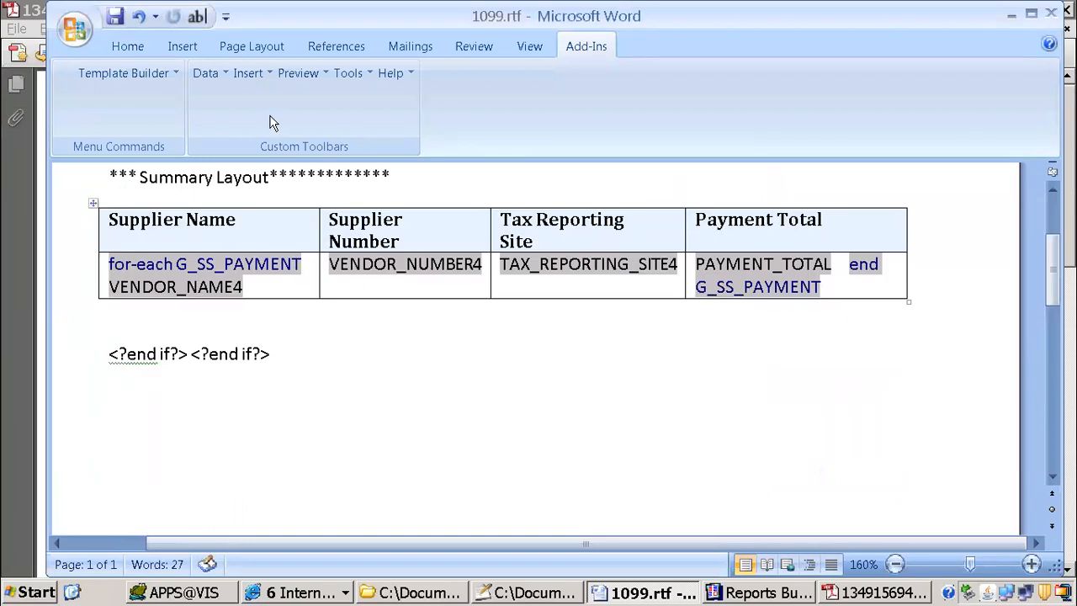
# Step: Open the template's data field tree in an enlarged window and locate the G Ss Payment group
pyautogui.click(257, 73)
pyautogui.click(302, 103)
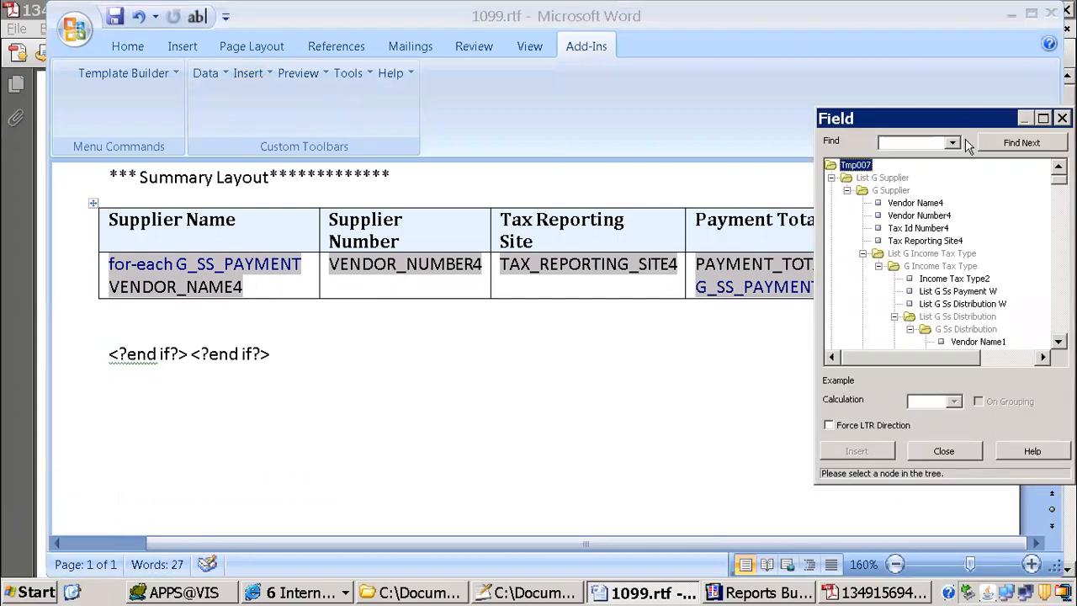
pyautogui.moveTo(882, 115); pyautogui.dragTo(473, 54)
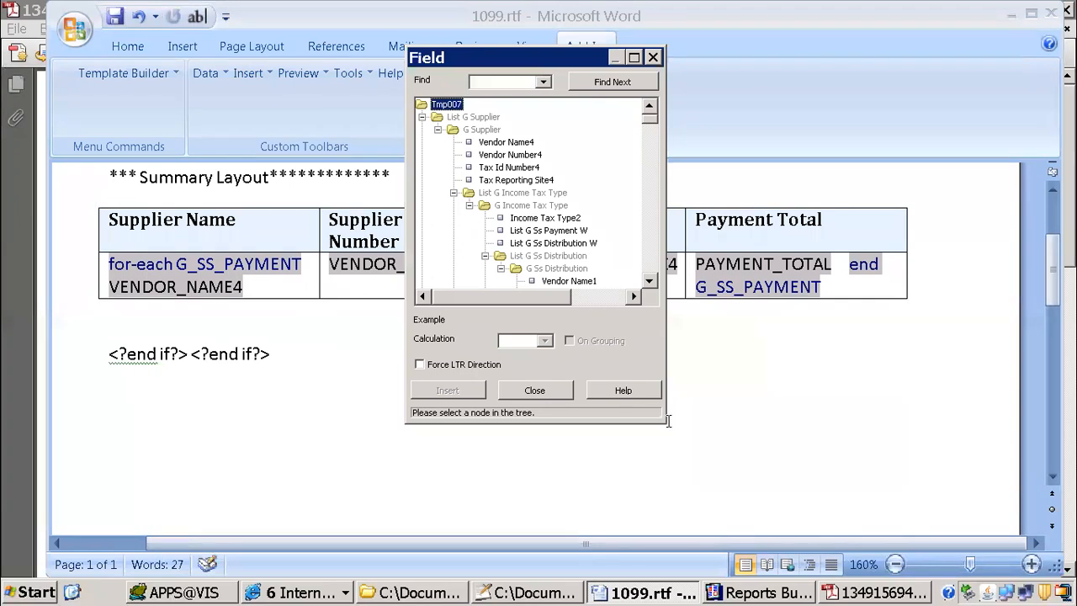
pyautogui.moveTo(662, 423); pyautogui.dragTo(932, 535)
pyautogui.click(550, 345)
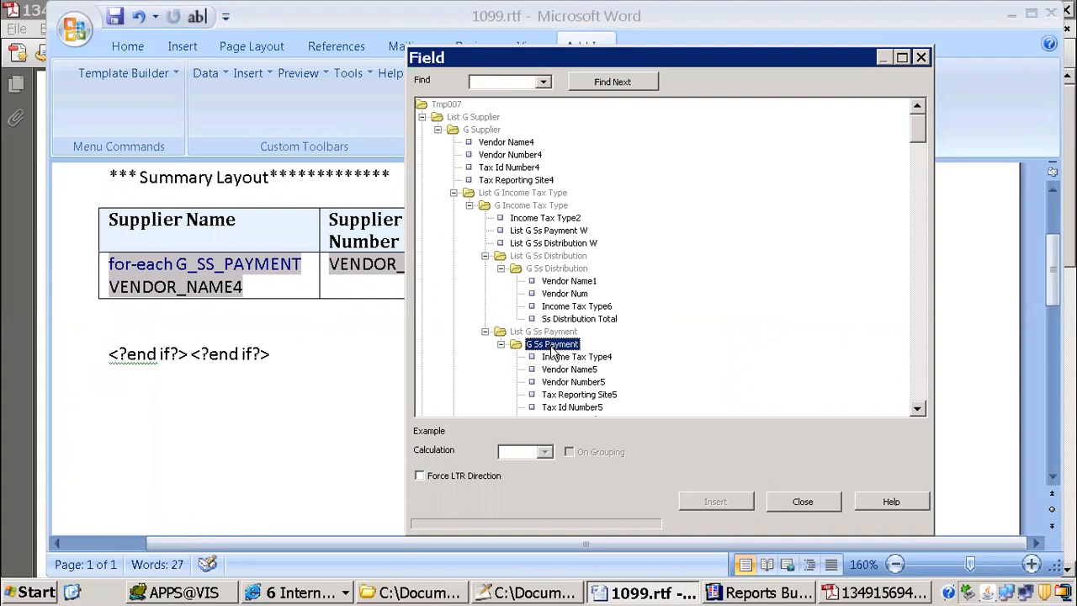
# Step: Trace the nesting levels from G Ss Payment up to G Supplier in the field tree, then close it
pyautogui.click(503, 344)
pyautogui.click(500, 331)
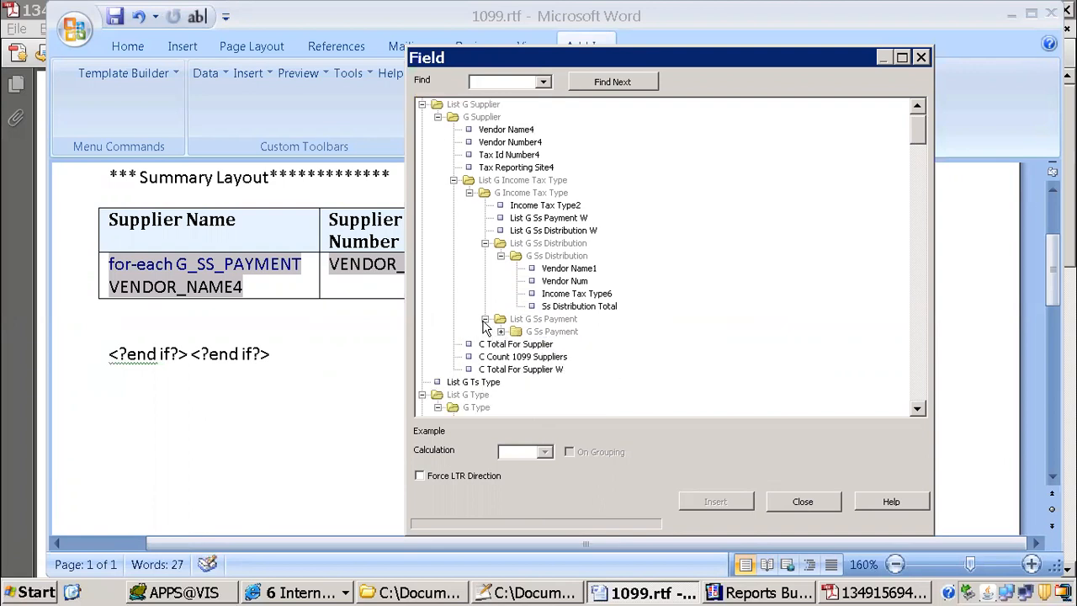
pyautogui.click(485, 319)
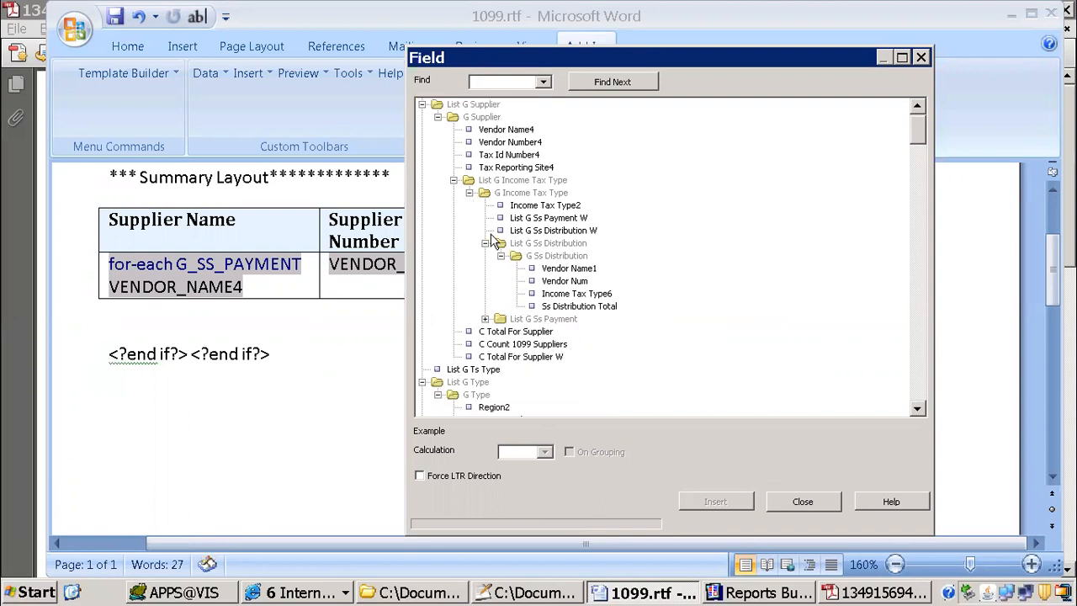
pyautogui.click(485, 243)
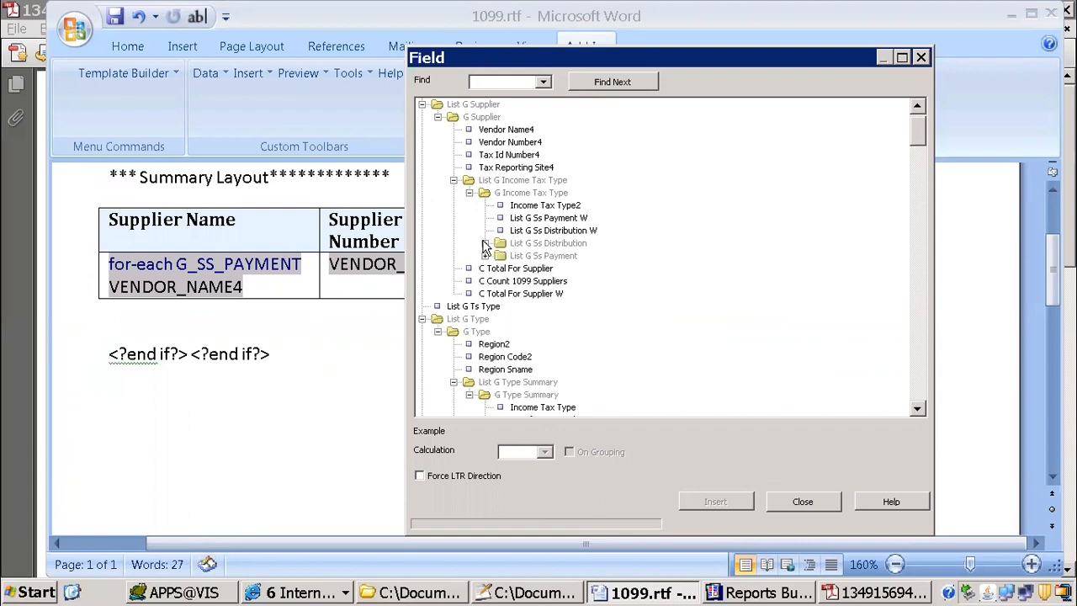
pyautogui.click(484, 256)
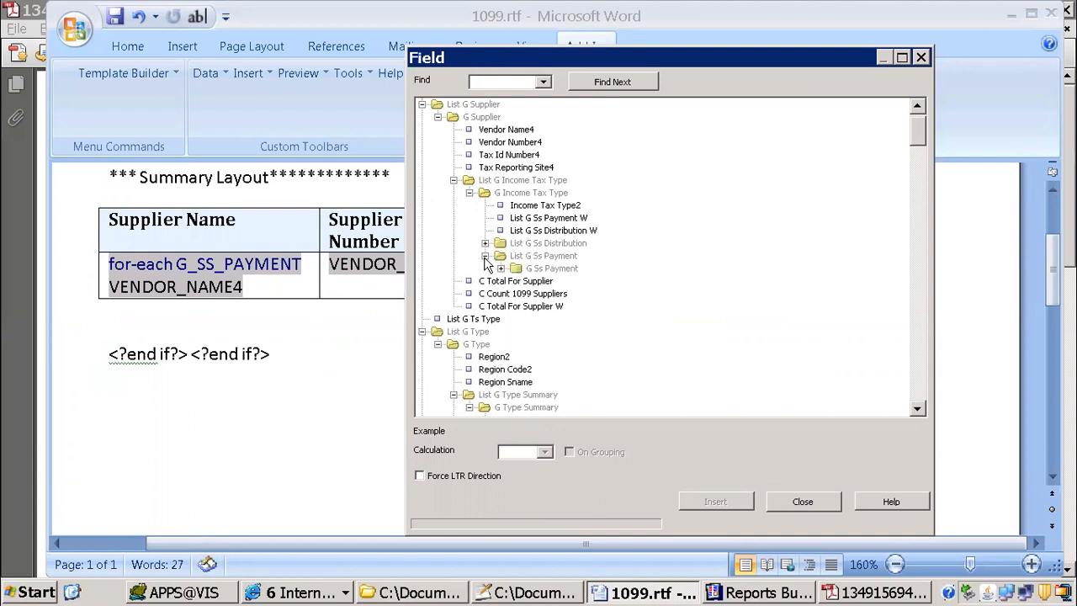
pyautogui.click(501, 268)
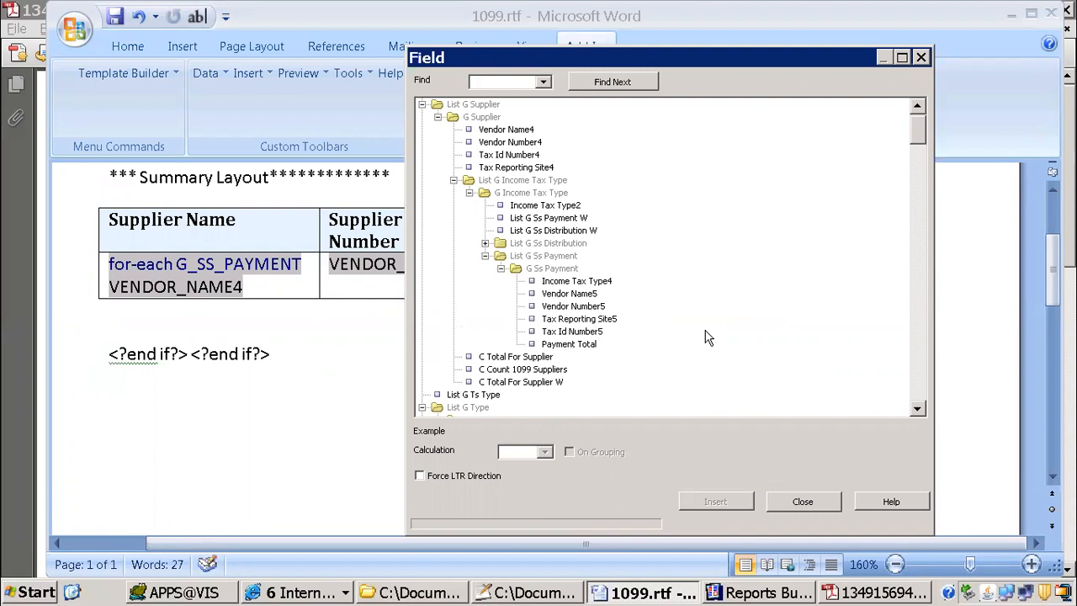
pyautogui.click(500, 268)
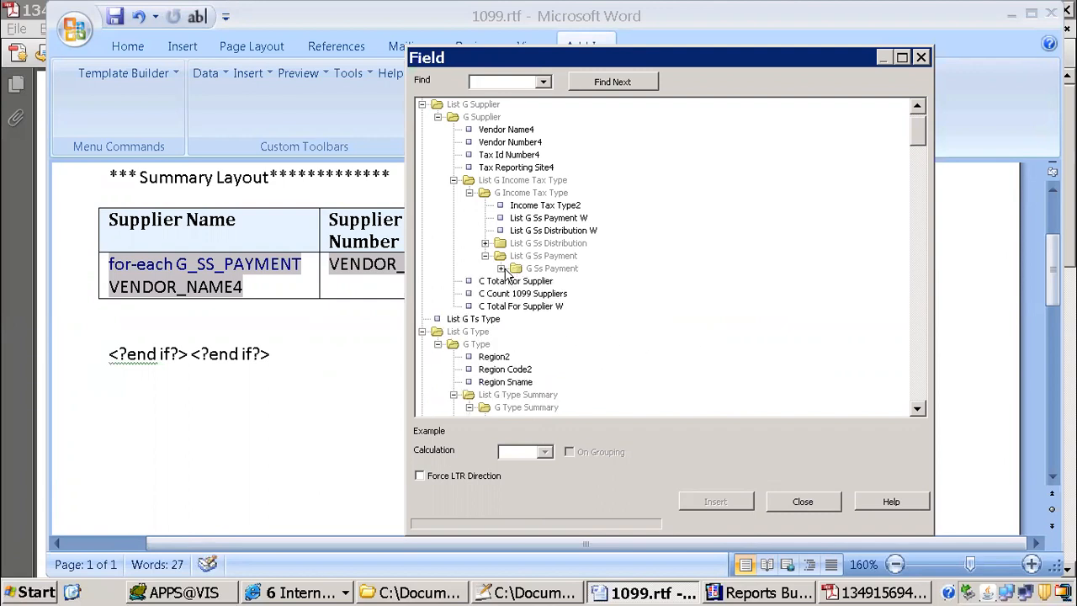
pyautogui.click(486, 256)
pyautogui.click(469, 193)
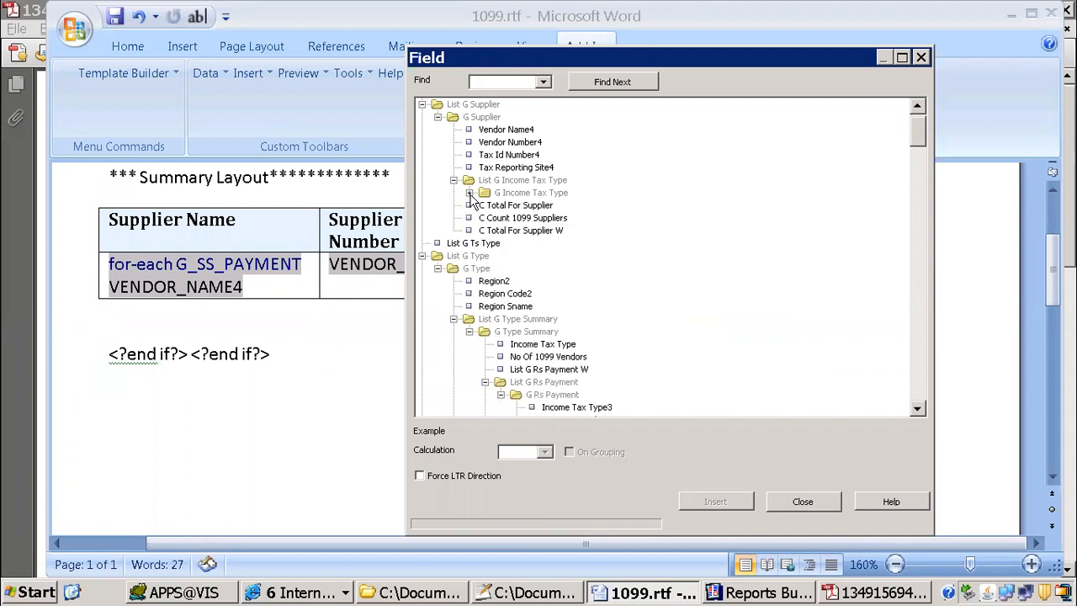
pyautogui.click(454, 180)
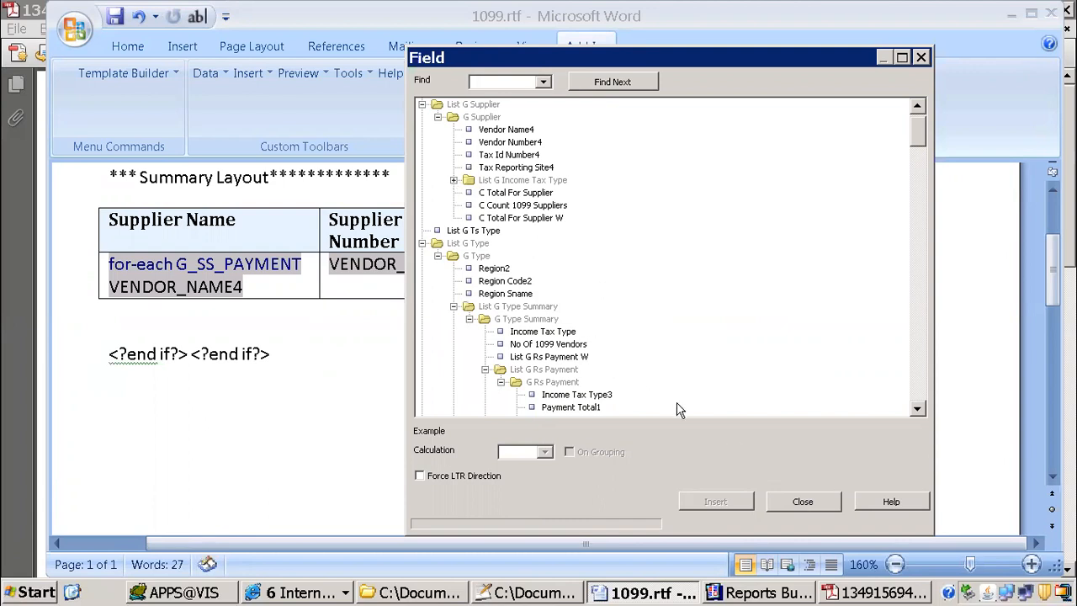
pyautogui.click(795, 500)
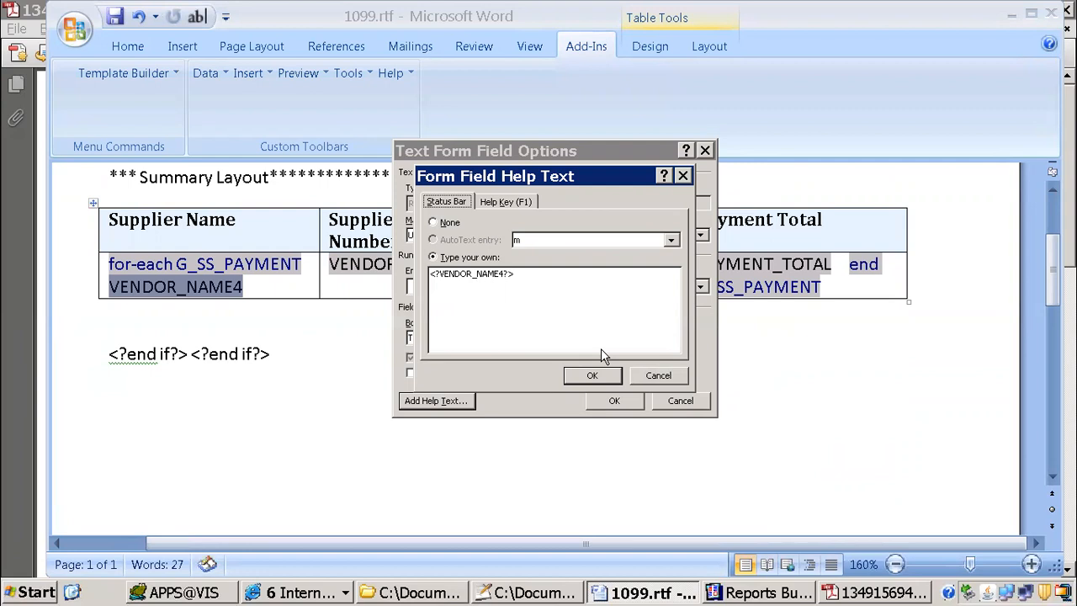
# Step: Change the VENDOR_NAME4 form field's help text in the summary table to <?../../../../VENDOR_NAME4?>
pyautogui.click(436, 273)
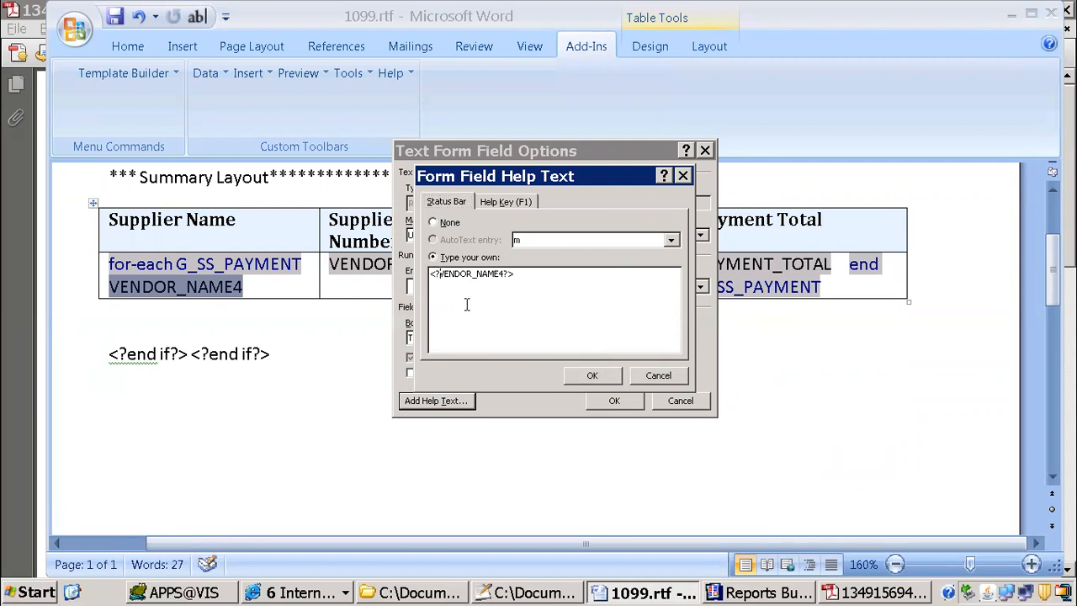
pyautogui.write('../../')
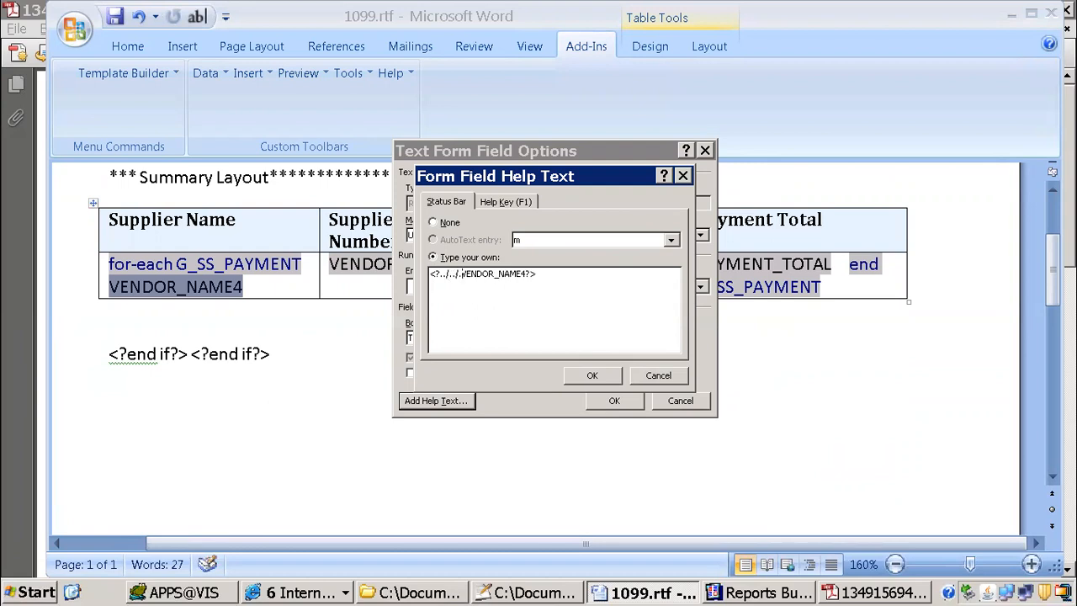
pyautogui.write('../')
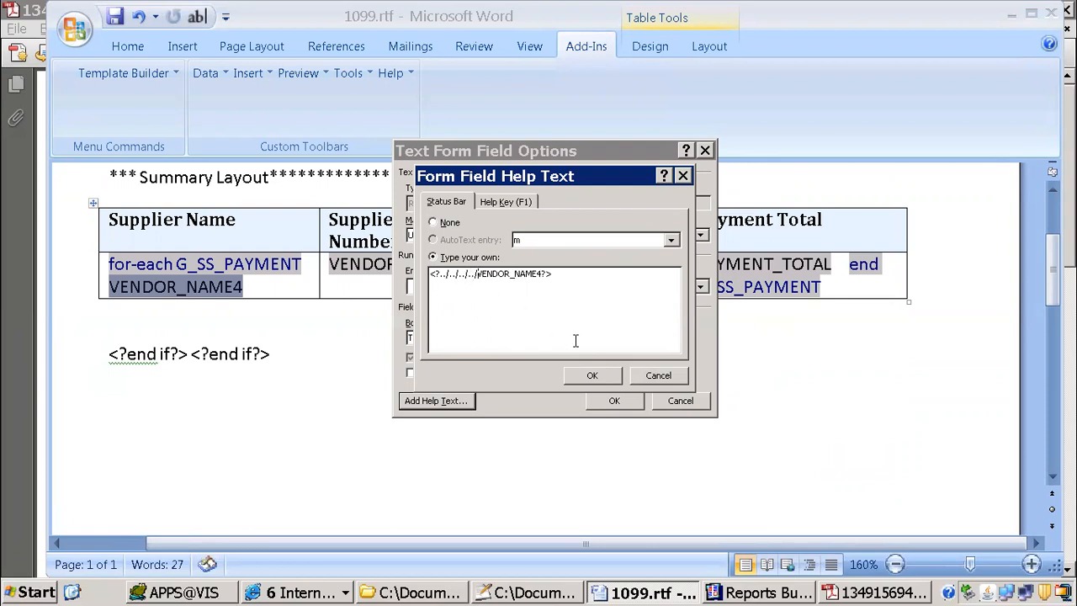
pyautogui.moveTo(439, 274); pyautogui.dragTo(481, 268)
pyautogui.click(591, 374)
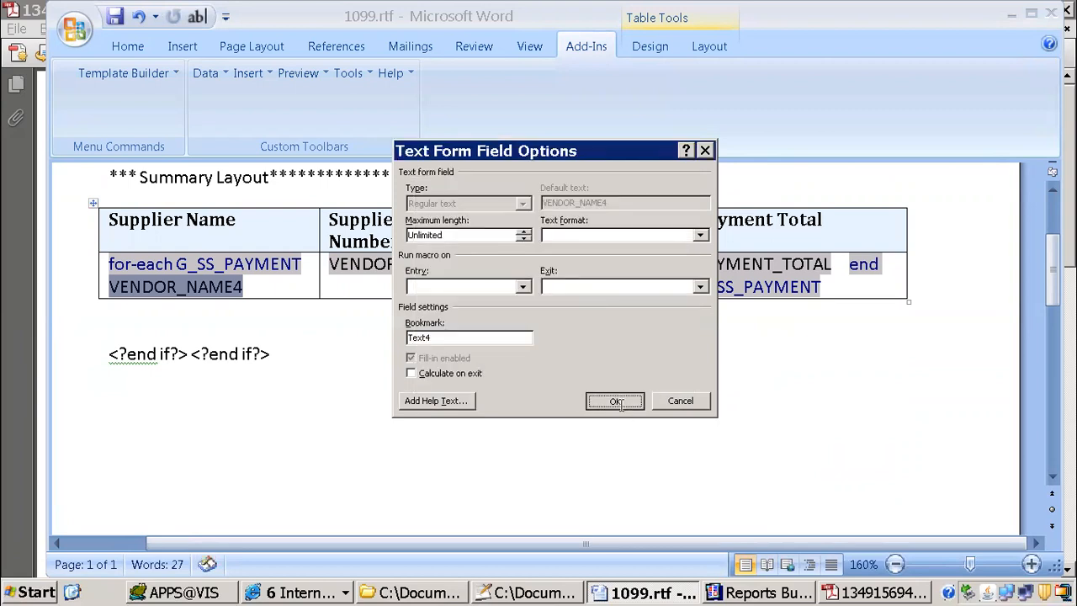
pyautogui.click(613, 401)
# Step: Preview the template as PDF, check the Supplier Name and Supplier Number columns, and return to the 1099.rtf document
pyautogui.click(314, 74)
pyautogui.click(335, 103)
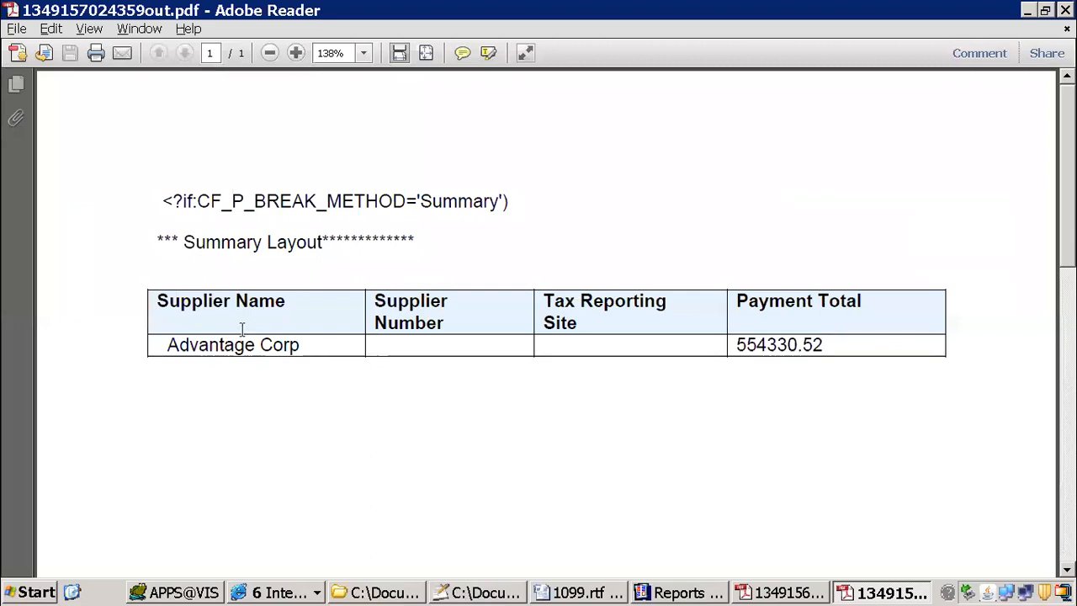
pyautogui.moveTo(172, 346); pyautogui.dragTo(267, 349)
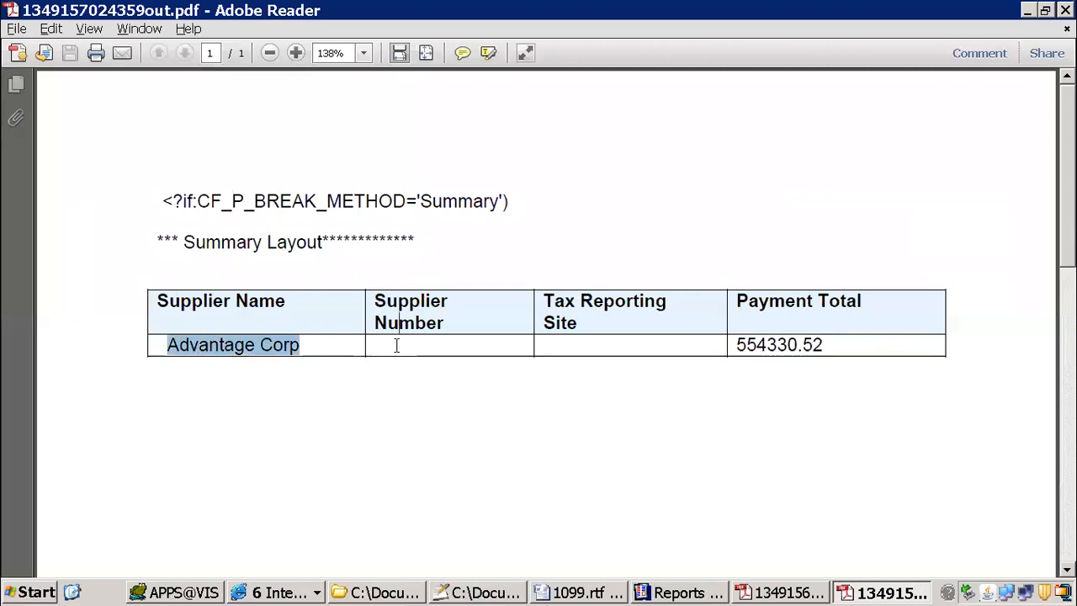
pyautogui.click(396, 345)
pyautogui.click(589, 593)
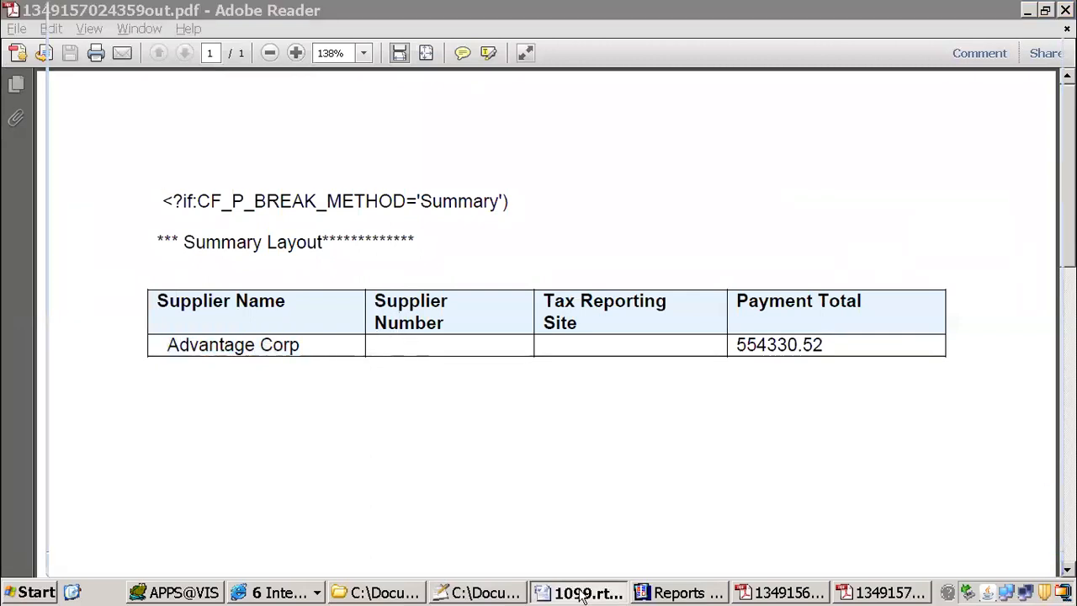
# Step: Change the VENDOR_NUMBER4 form field's help text in the summary table to <?../../../../VENDOR_NUMBER4?>
pyautogui.doubleClick(402, 263)
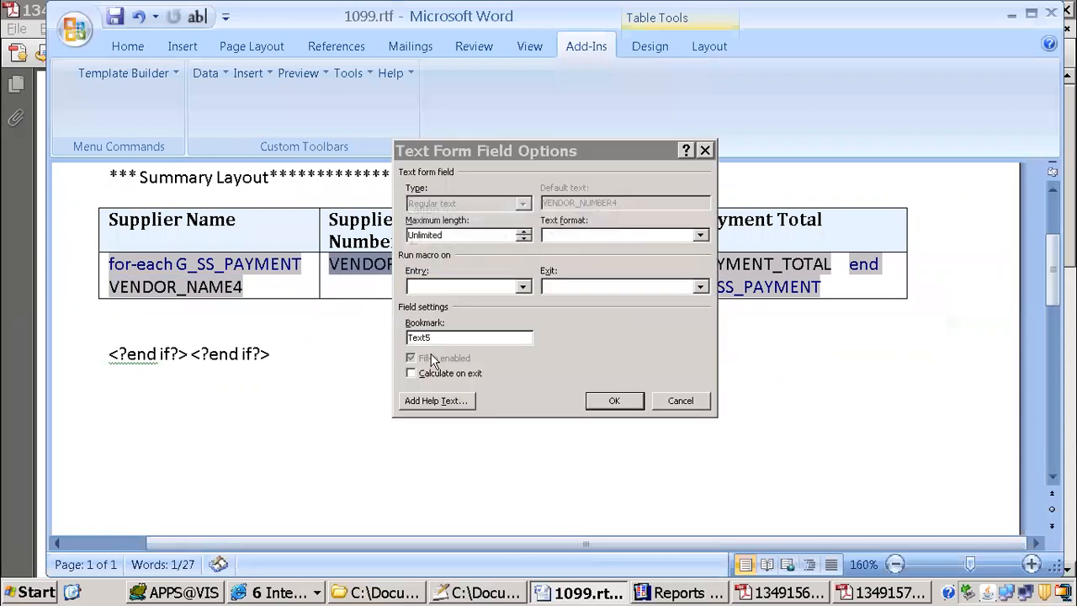
pyautogui.click(458, 401)
pyautogui.click(435, 273)
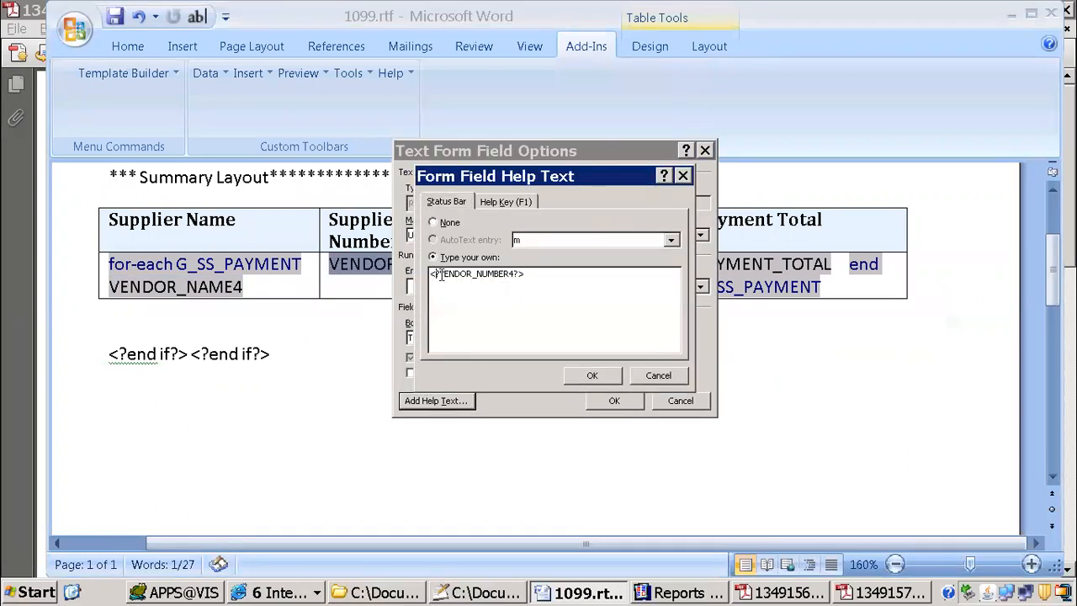
pyautogui.write('../../')
pyautogui.write('../../')
pyautogui.moveTo(443, 268); pyautogui.dragTo(468, 274)
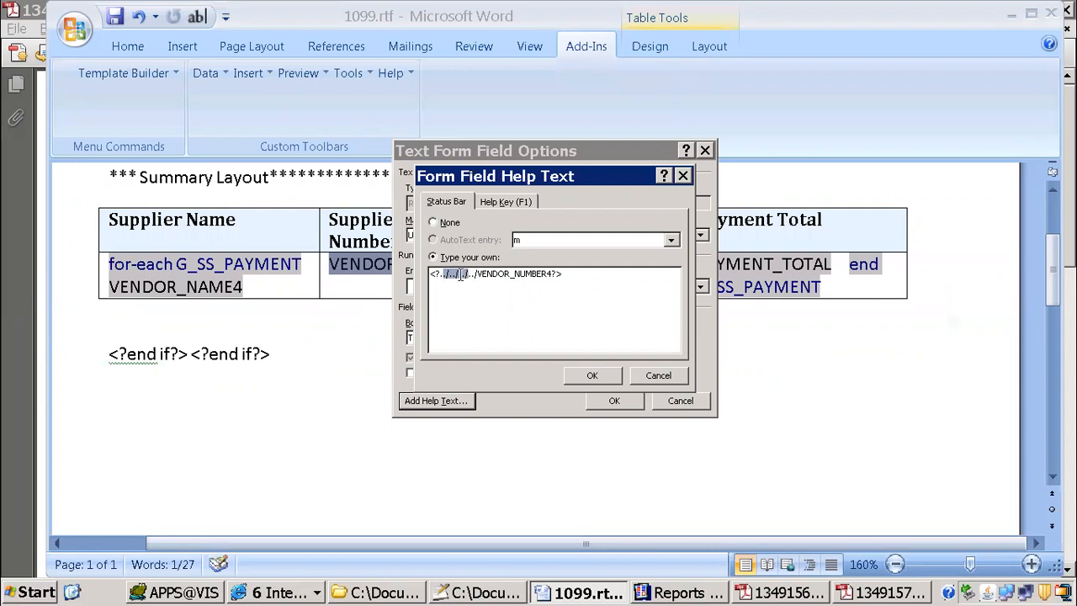
pyautogui.click(591, 376)
pyautogui.click(613, 400)
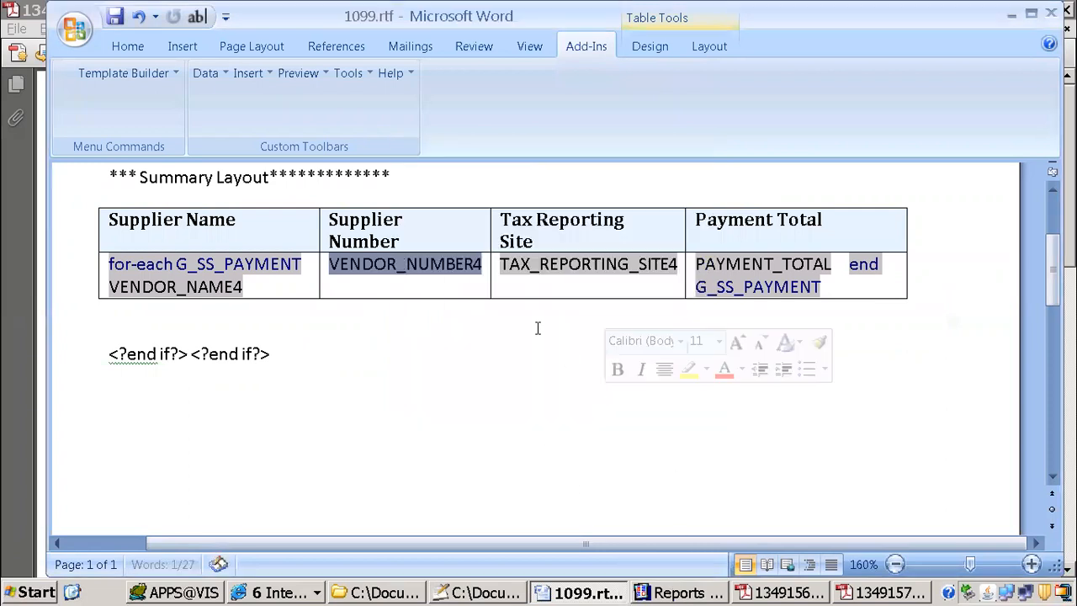
# Step: Change the TAX_REPORTING_SITE4 form field's help text in the summary table to <?../../../../TAX_REPORTING_SITE4?>
pyautogui.click(319, 78)
pyautogui.click(569, 269)
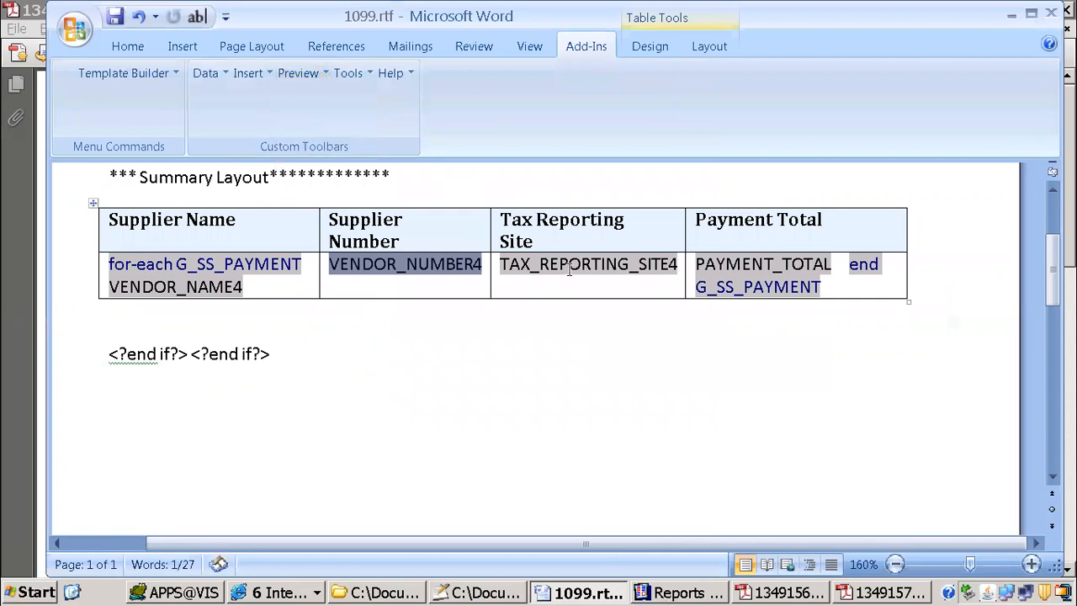
pyautogui.doubleClick(569, 269)
pyautogui.click(427, 401)
pyautogui.click(438, 277)
pyautogui.write('../../../')
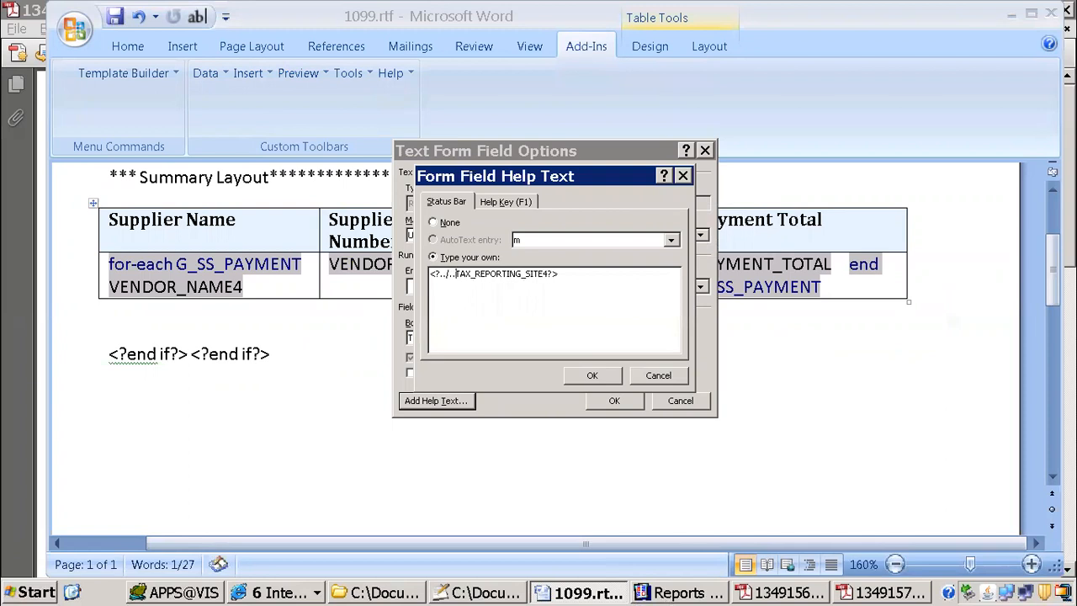
pyautogui.write('../')
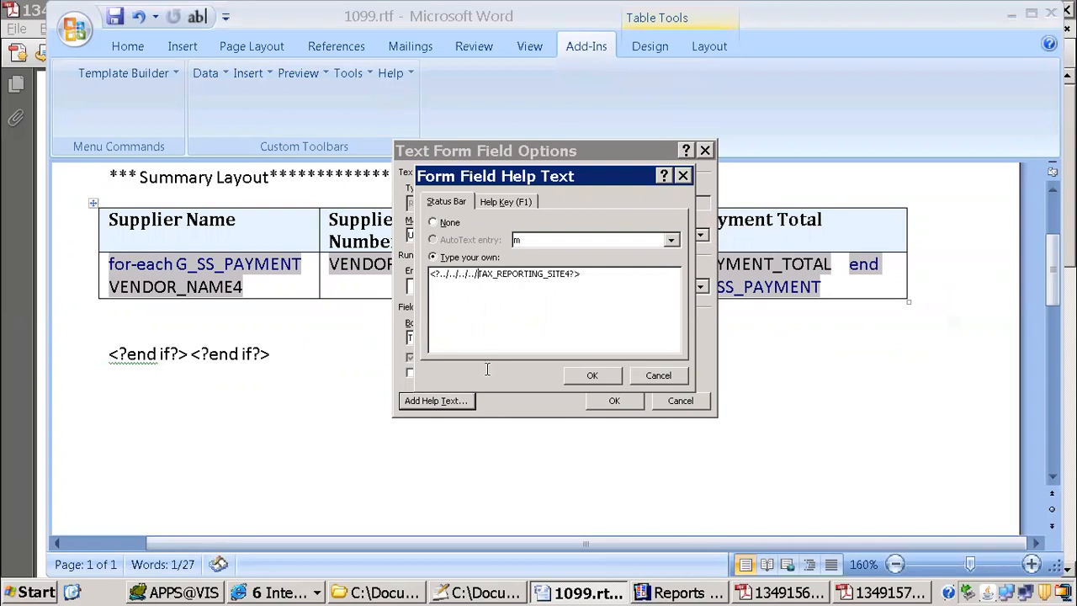
pyautogui.click(589, 375)
pyautogui.click(613, 401)
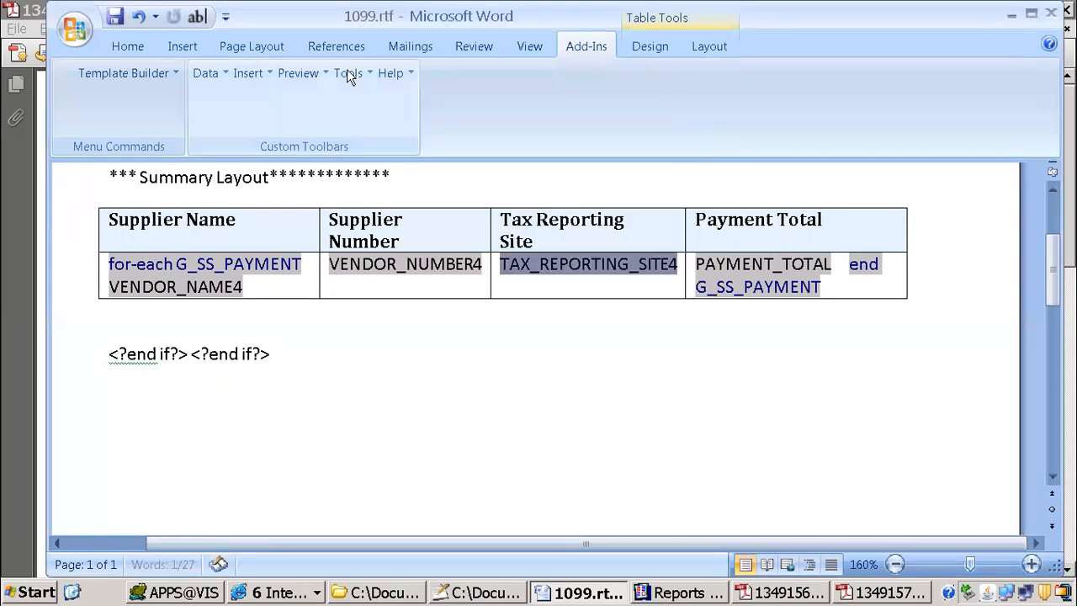
# Step: Preview the template as PDF and examine the supplier row across all four summary columns
pyautogui.click(298, 73)
pyautogui.click(324, 99)
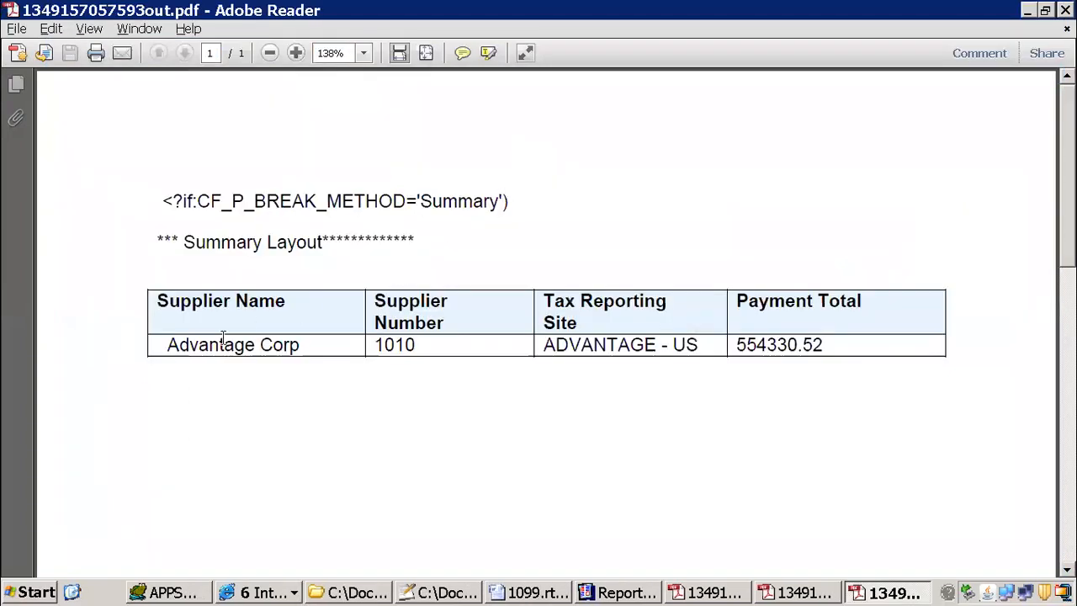
pyautogui.moveTo(223, 336); pyautogui.dragTo(786, 337)
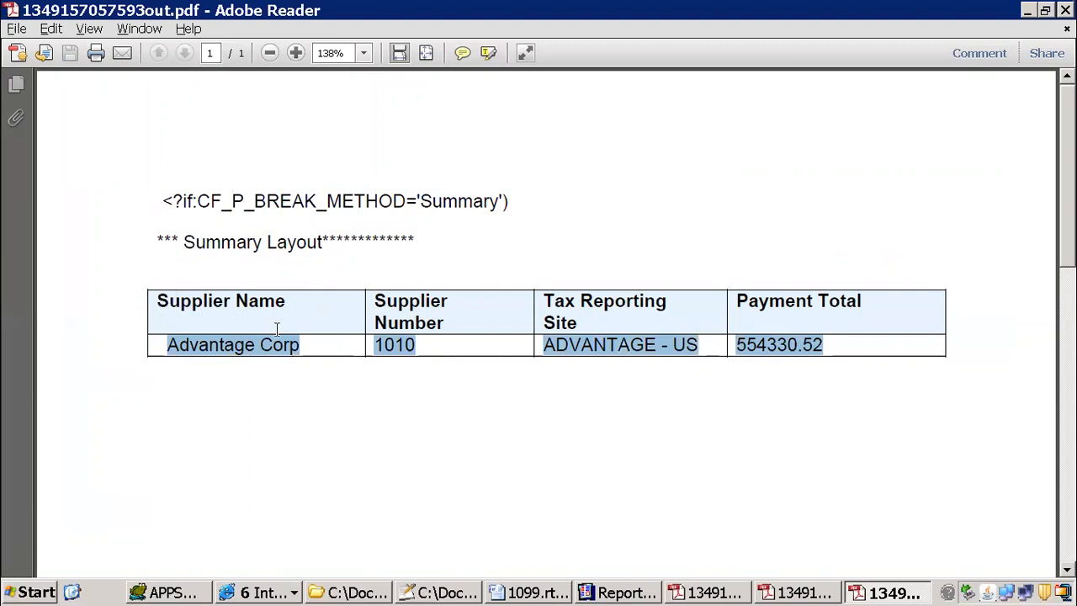
# Step: Compare the payment total in the original 1099 Payments Report output in Internet Explorer with the summary row in the PDF preview
pyautogui.click(258, 593)
pyautogui.click(307, 490)
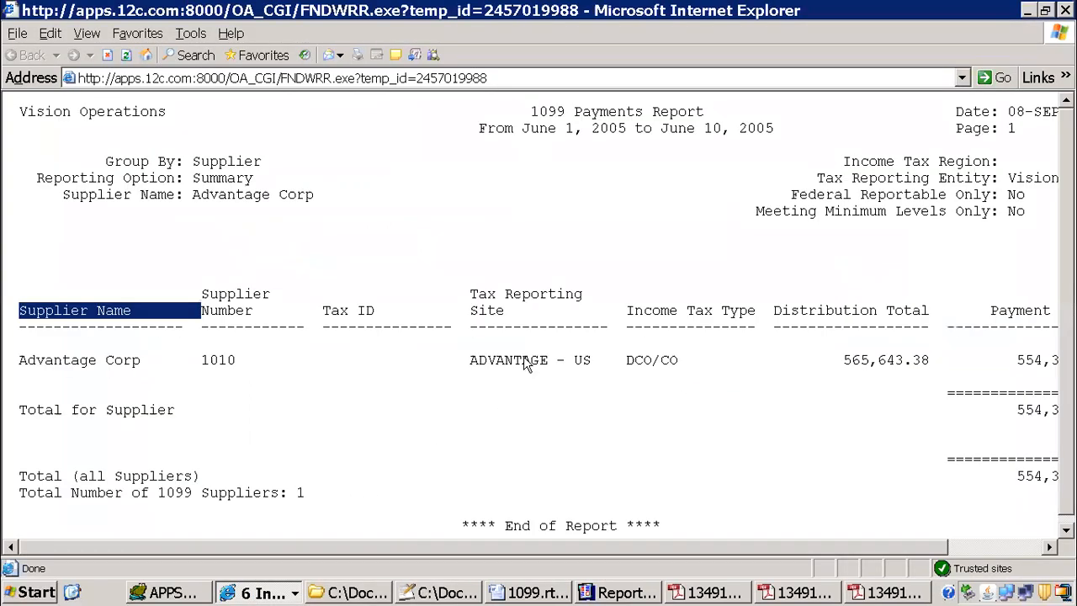
pyautogui.moveTo(865, 549); pyautogui.dragTo(959, 549)
pyautogui.moveTo(910, 360); pyautogui.dragTo(1015, 362)
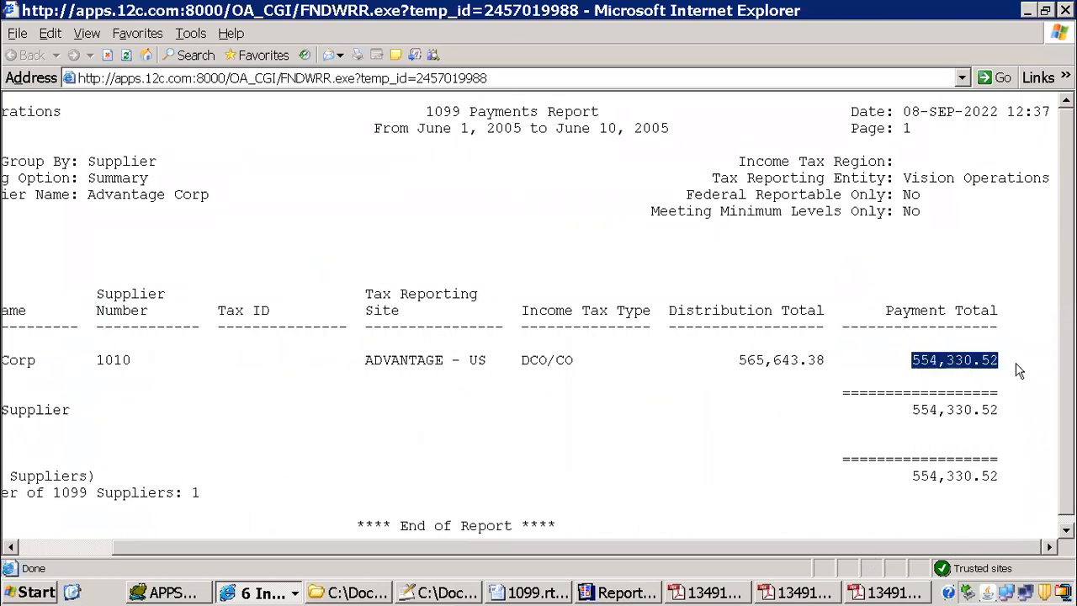
pyautogui.hotkey('alt', 'Tab')
pyautogui.click(739, 347)
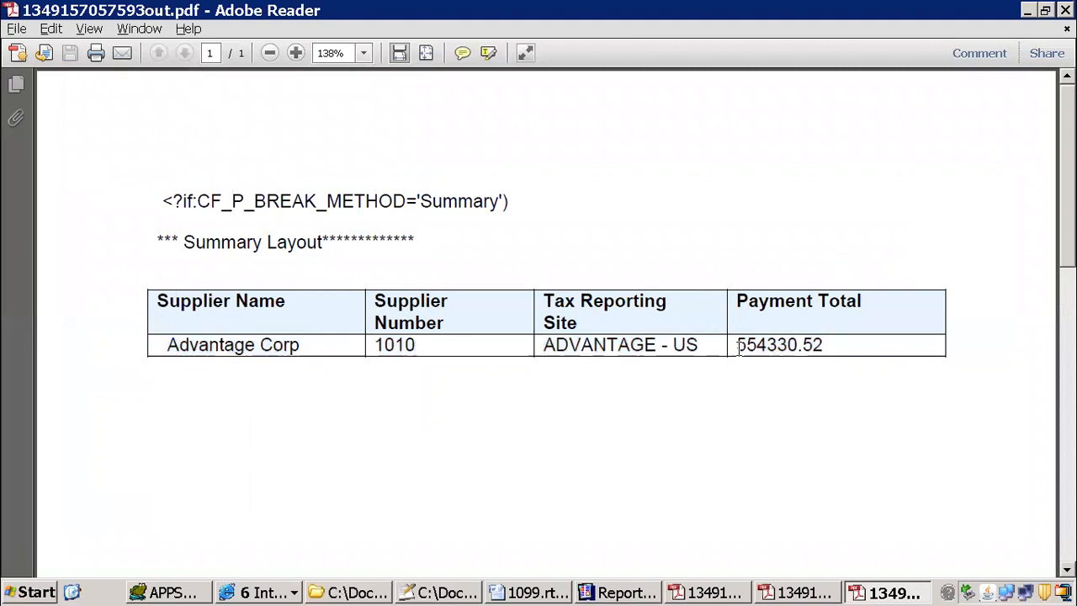
pyautogui.doubleClick(751, 348)
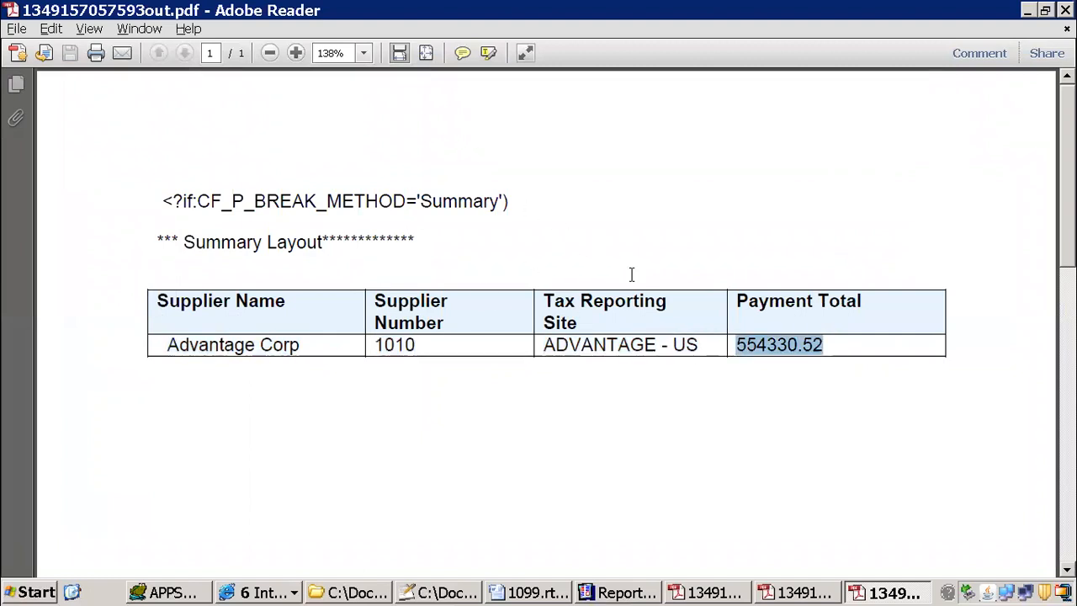
pyautogui.moveTo(233, 343); pyautogui.dragTo(795, 345)
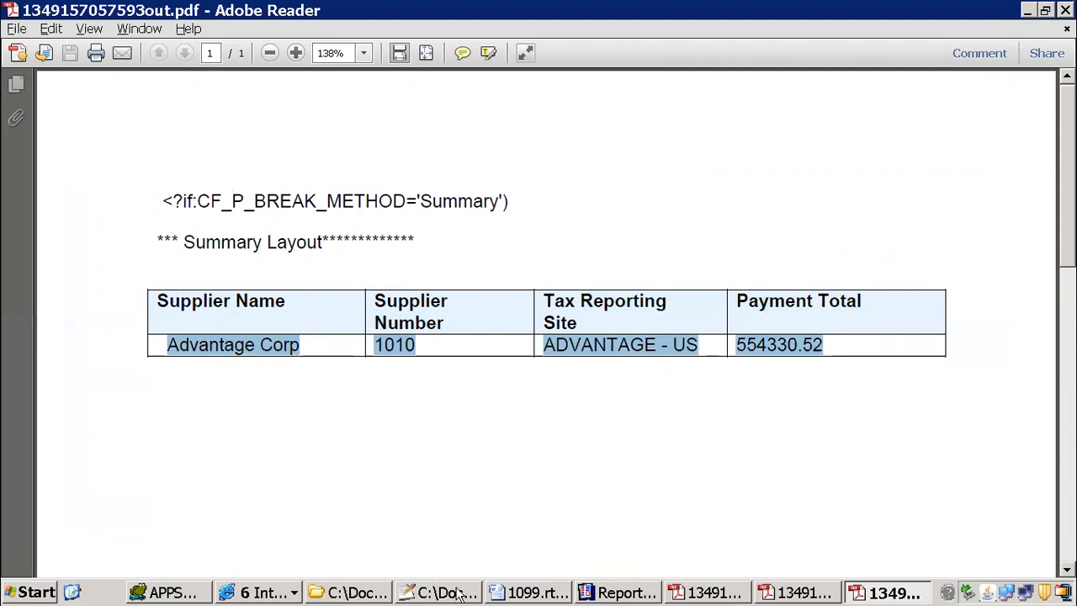
pyautogui.click(412, 410)
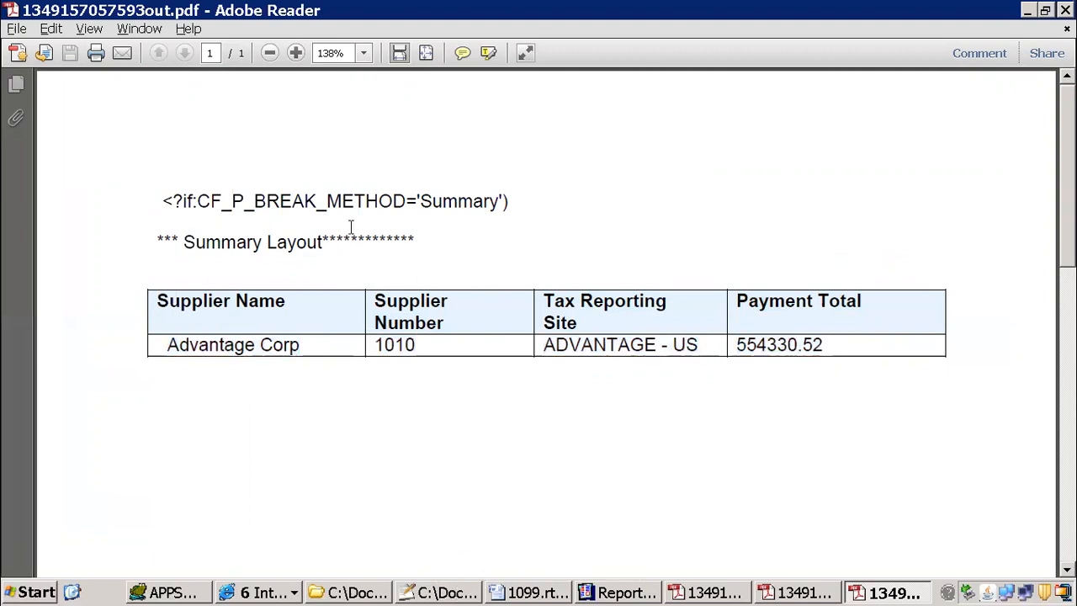
pyautogui.moveTo(267, 202); pyautogui.dragTo(387, 346)
pyautogui.click(432, 431)
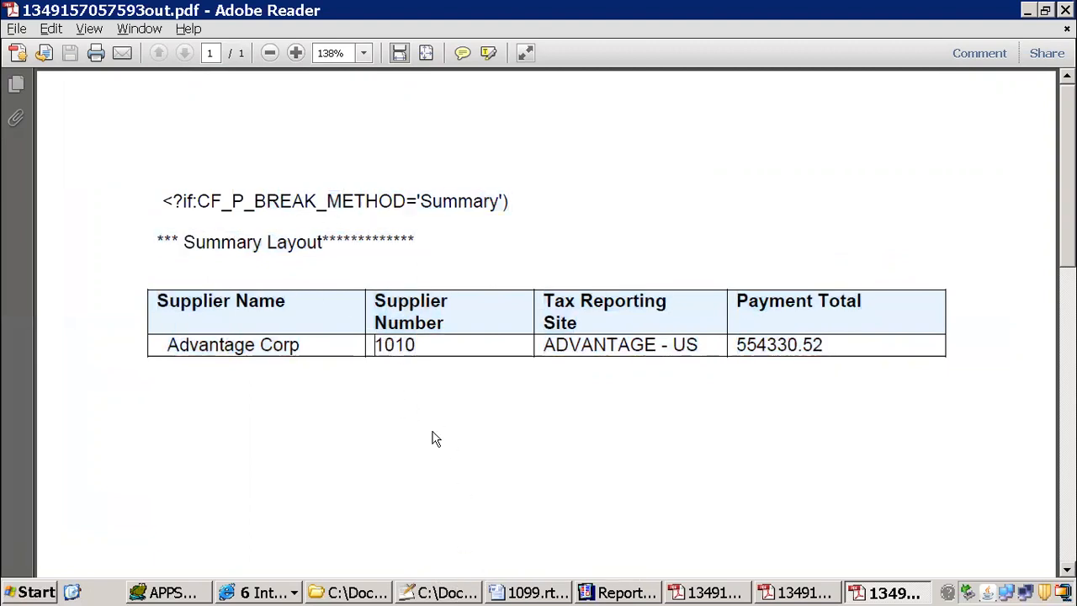
# Step: Switch to Oracle Applications and change the responsibility to Payables, Vision Operations (USA)
pyautogui.click(252, 593)
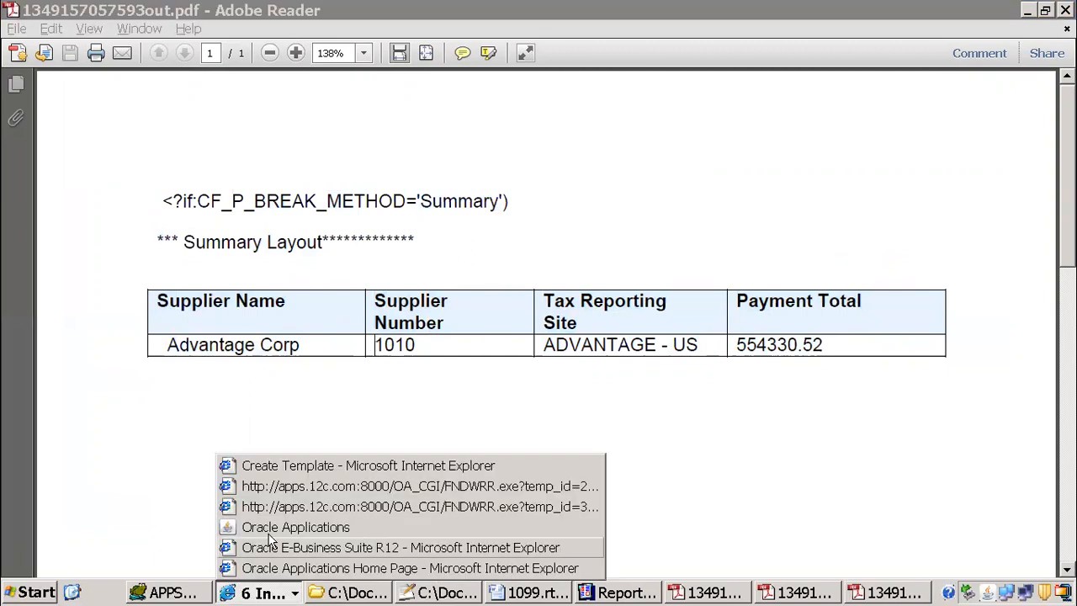
pyautogui.click(286, 528)
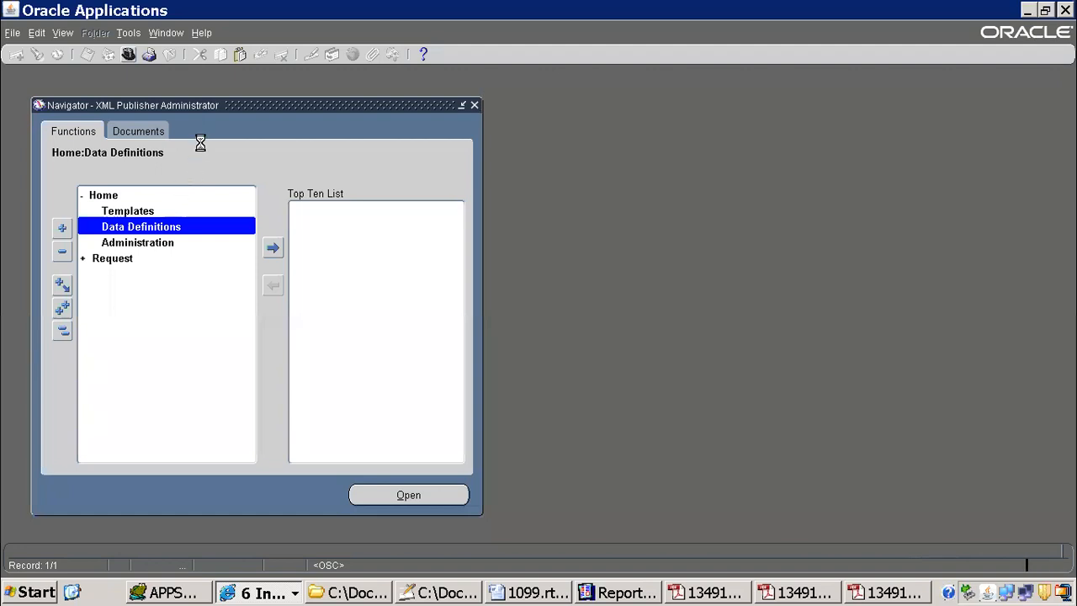
pyautogui.write('pay%')
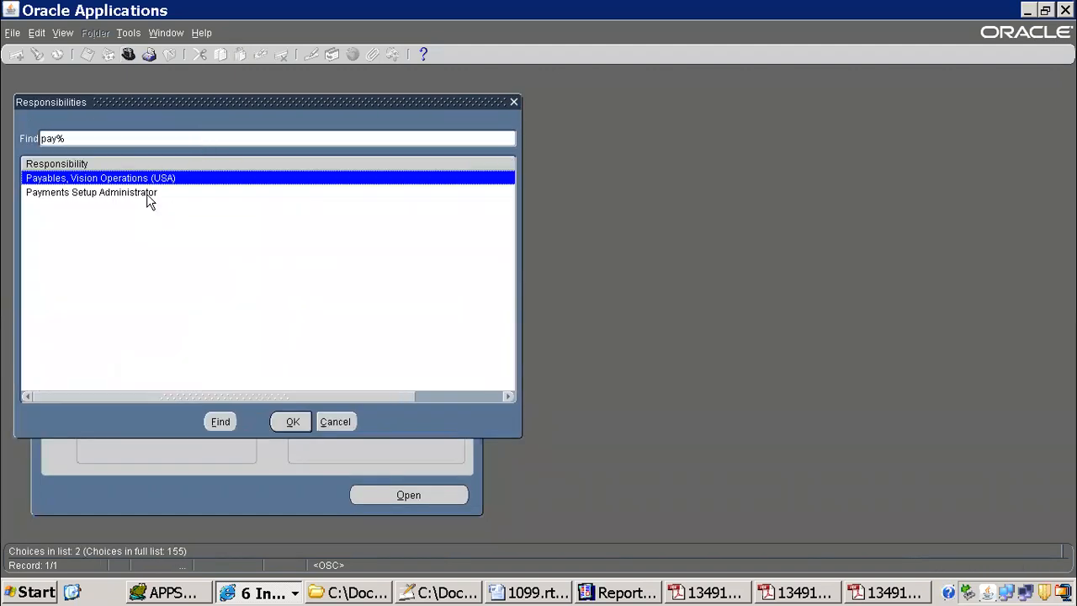
pyautogui.doubleClick(116, 179)
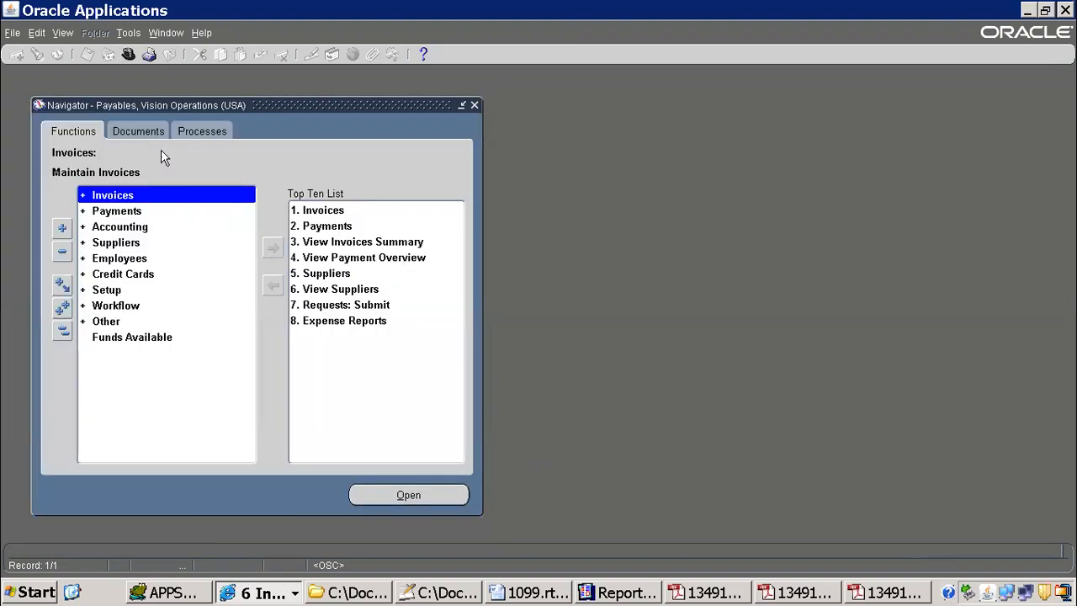
# Step: Find all submitted concurrent requests and open the output of the latest ITMM 1099 Payments Report request
pyautogui.click(62, 32)
pyautogui.click(74, 230)
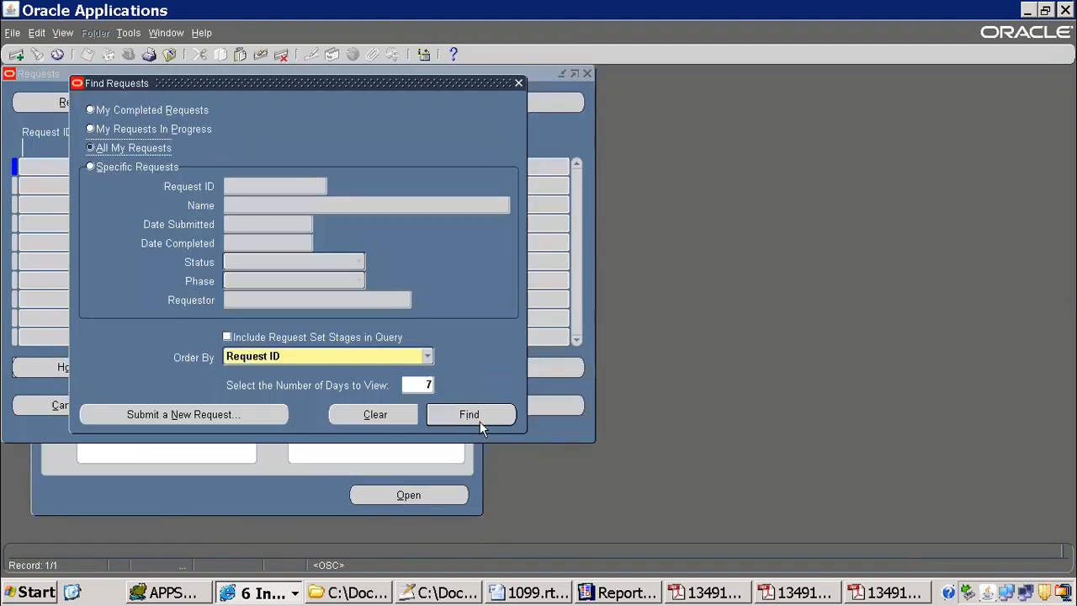
pyautogui.click(478, 416)
pyautogui.click(448, 371)
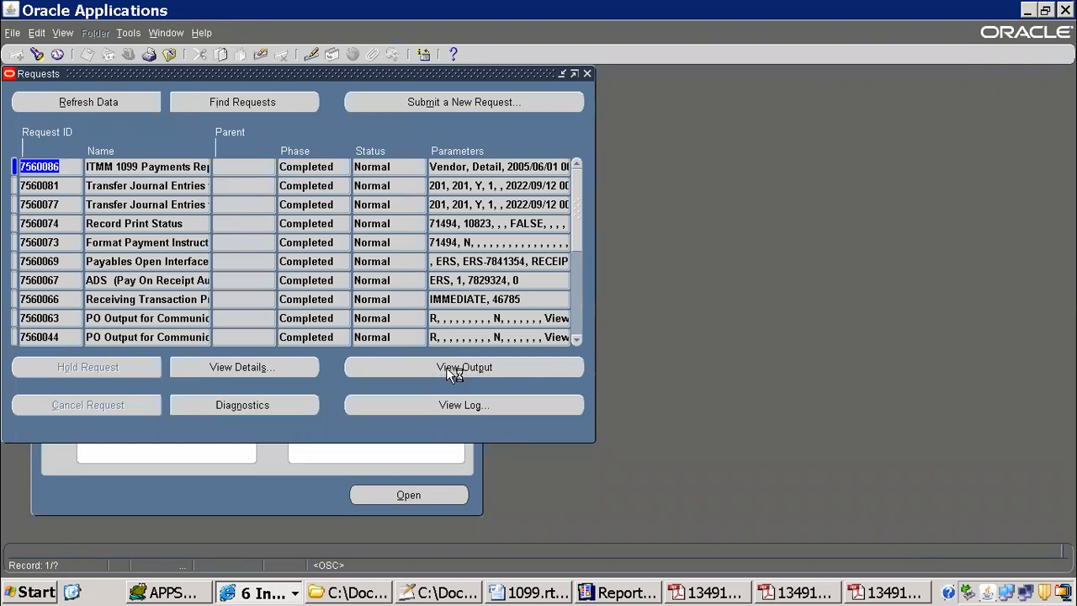
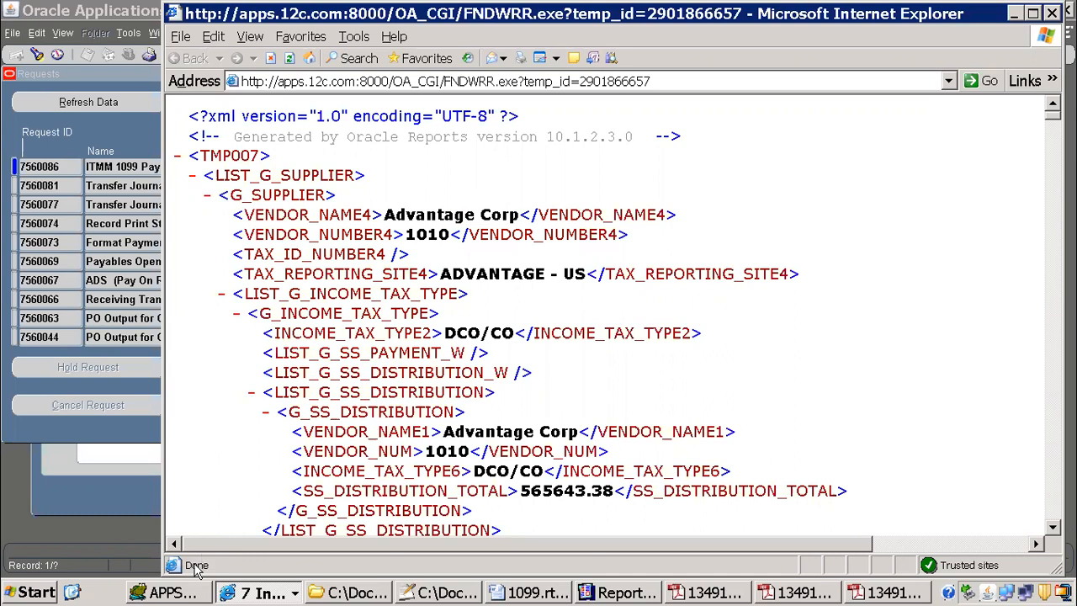
# Step: Save the report's XML output as an XML file named 1099_supplier_Detail.xml in the xml publisher folder
pyautogui.click(180, 37)
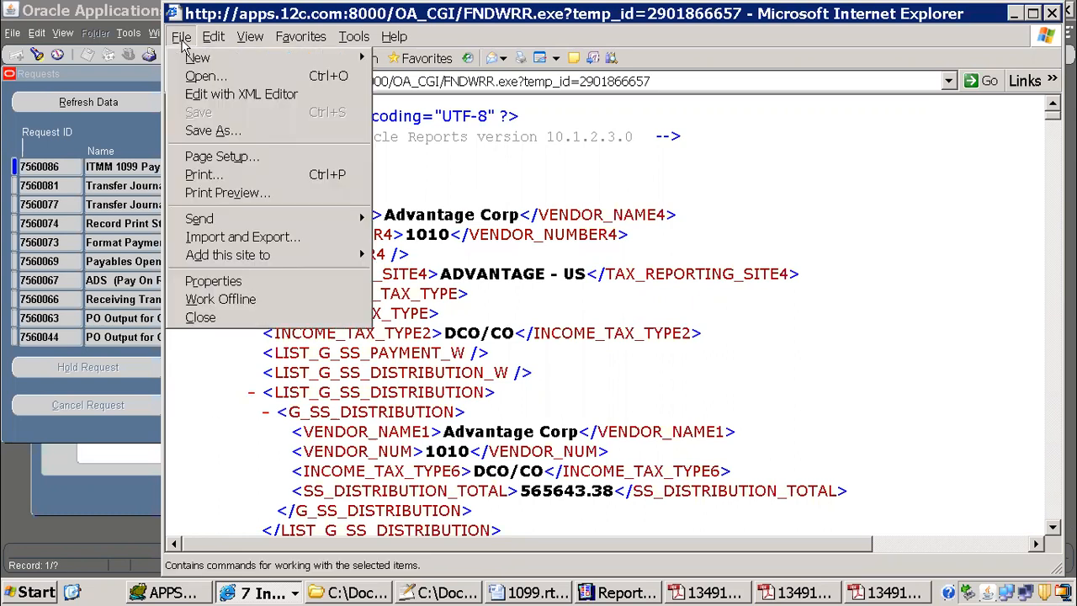
pyautogui.click(215, 131)
pyautogui.click(421, 336)
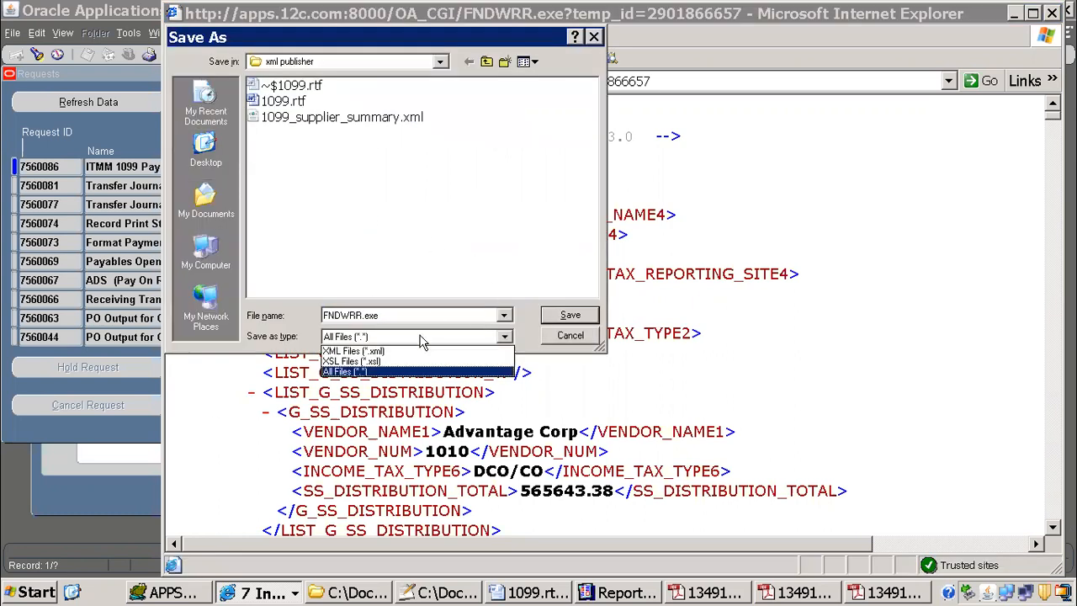
pyautogui.click(392, 351)
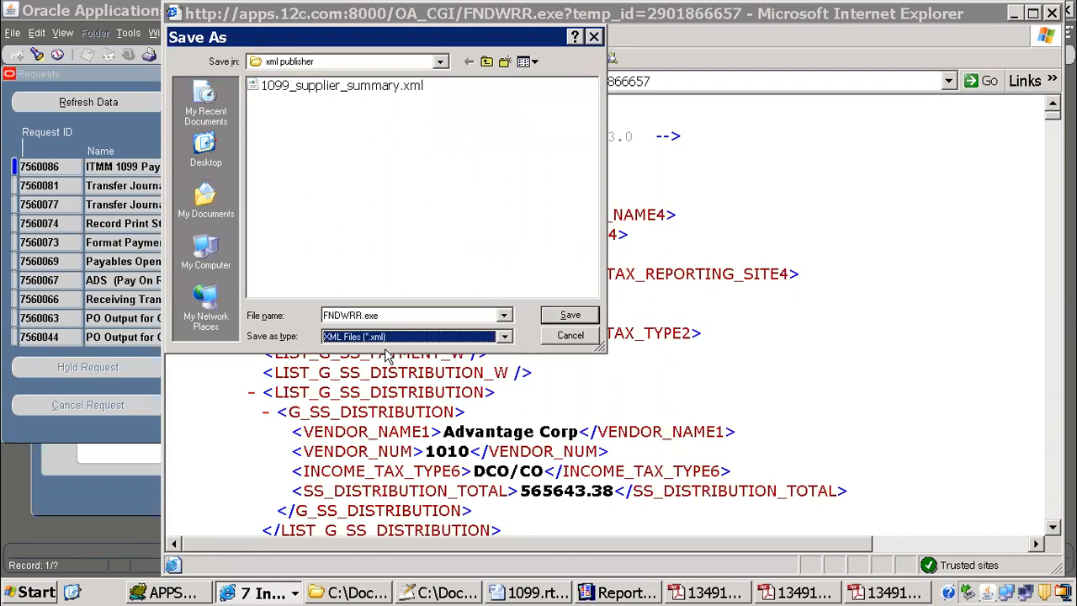
pyautogui.click(376, 87)
pyautogui.click(415, 314)
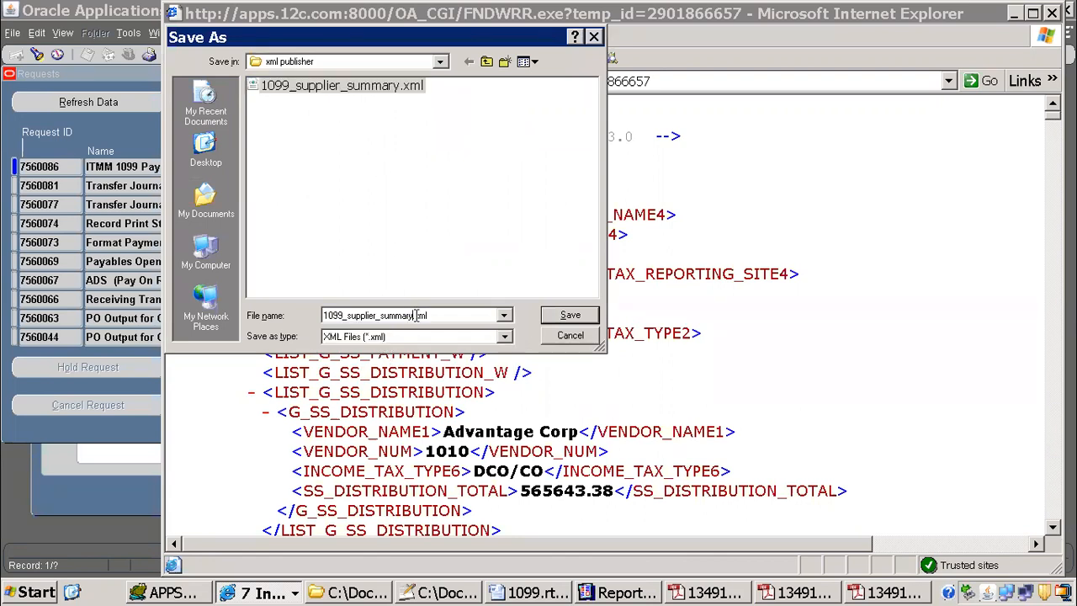
pyautogui.press('BackSpace')
pyautogui.press('BackSpace')
pyautogui.press('BackSpace')
pyautogui.write('Detail')
pyautogui.press('Return')
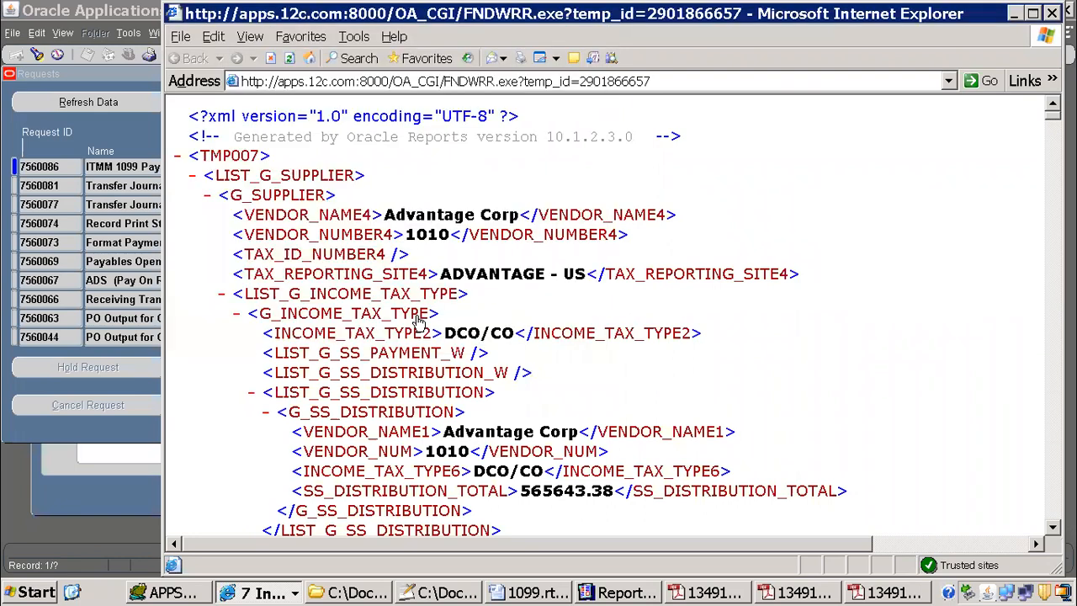
# Step: Switch to the 1099.rtf template in Word and load 1099_supplier_Detail.xml as its XML data
pyautogui.click(545, 593)
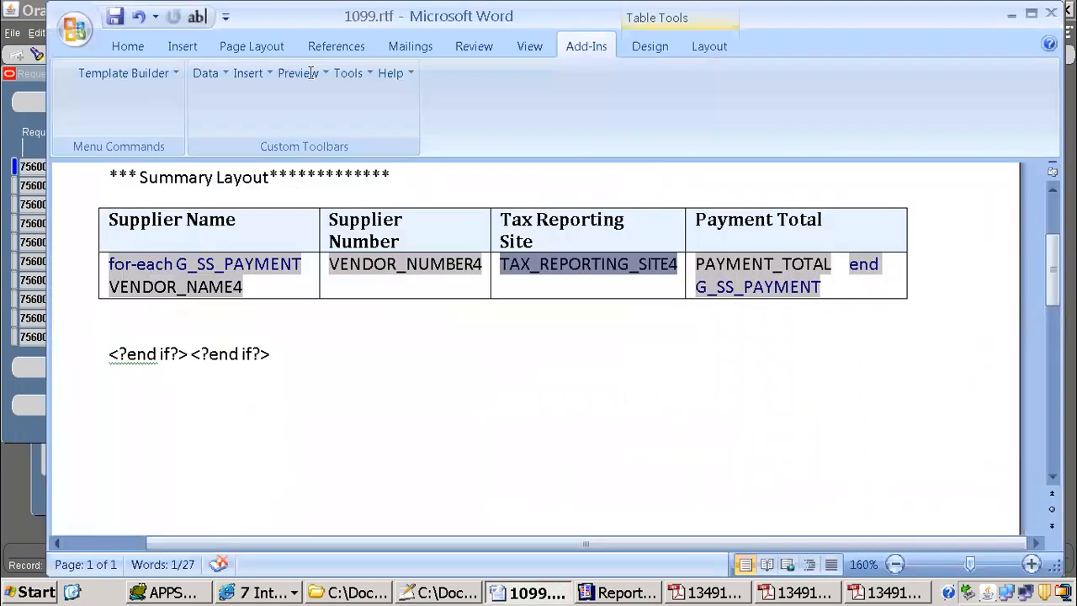
pyautogui.click(205, 73)
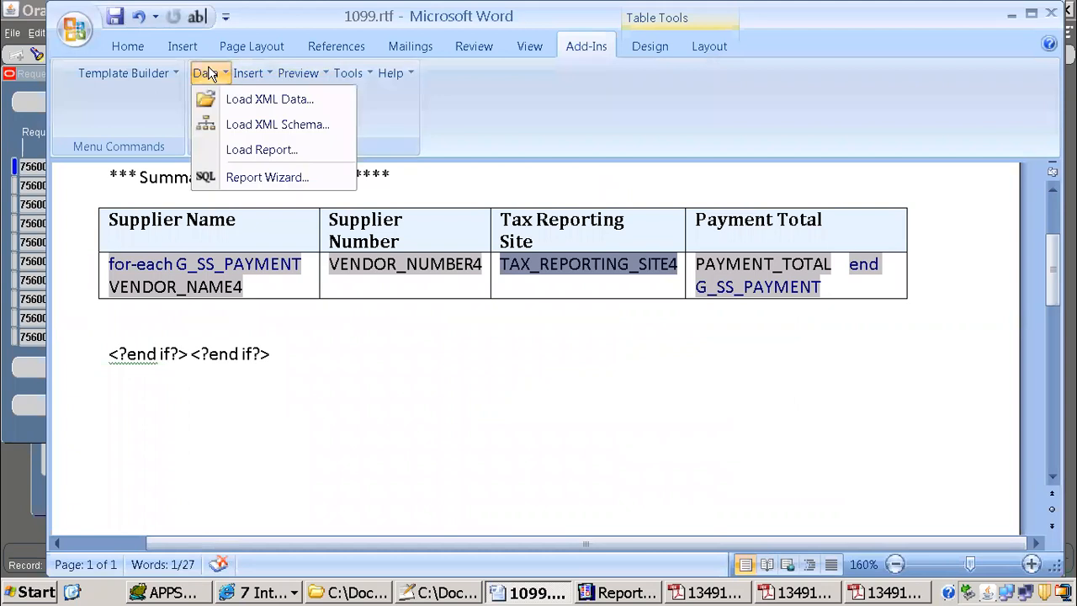
pyautogui.click(264, 99)
pyautogui.click(209, 81)
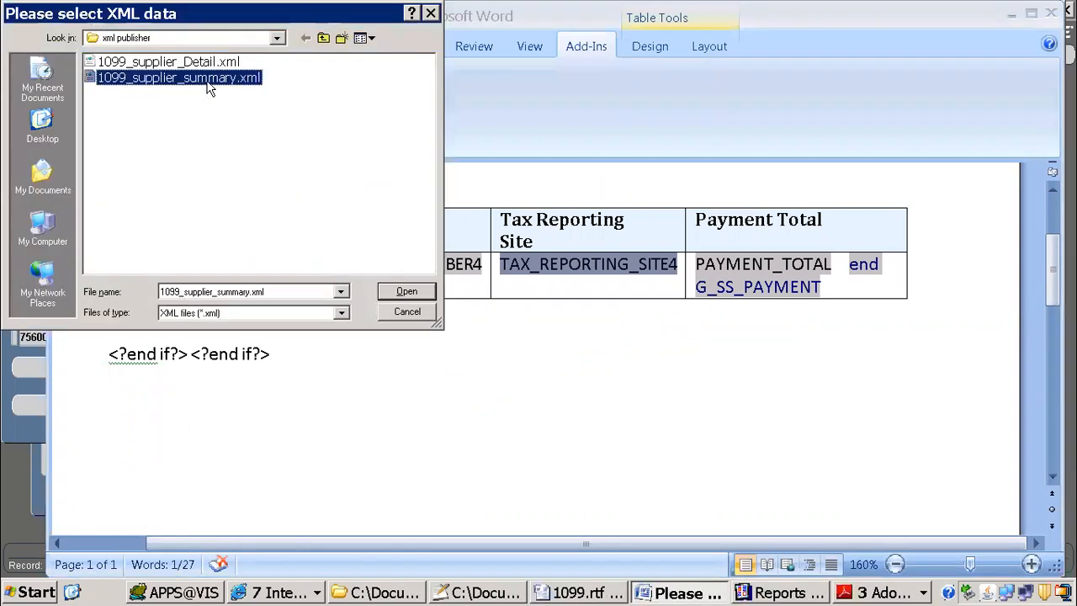
pyautogui.click(201, 64)
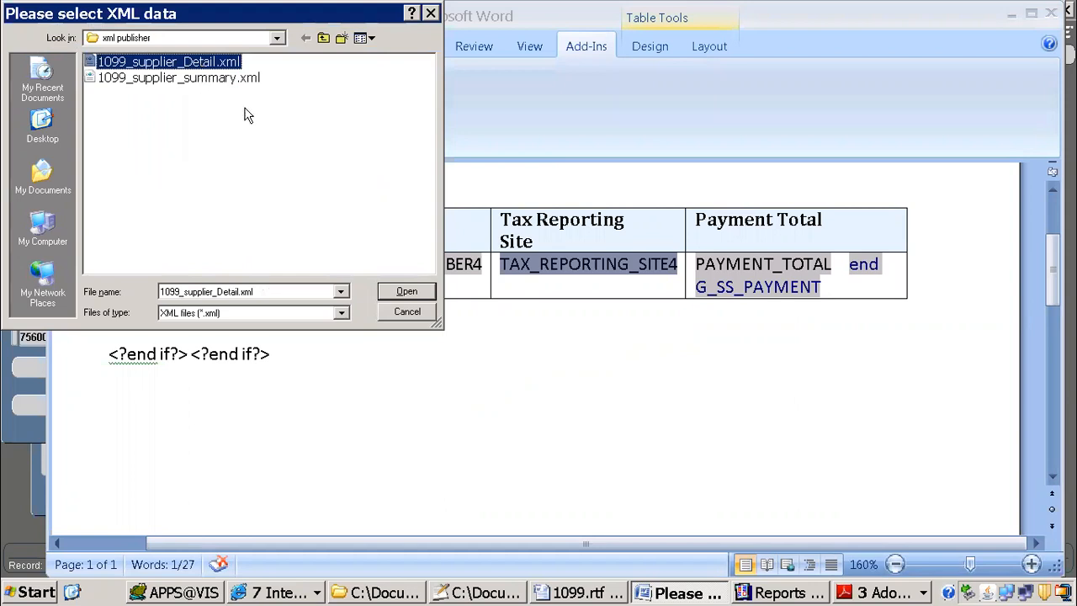
pyautogui.click(404, 292)
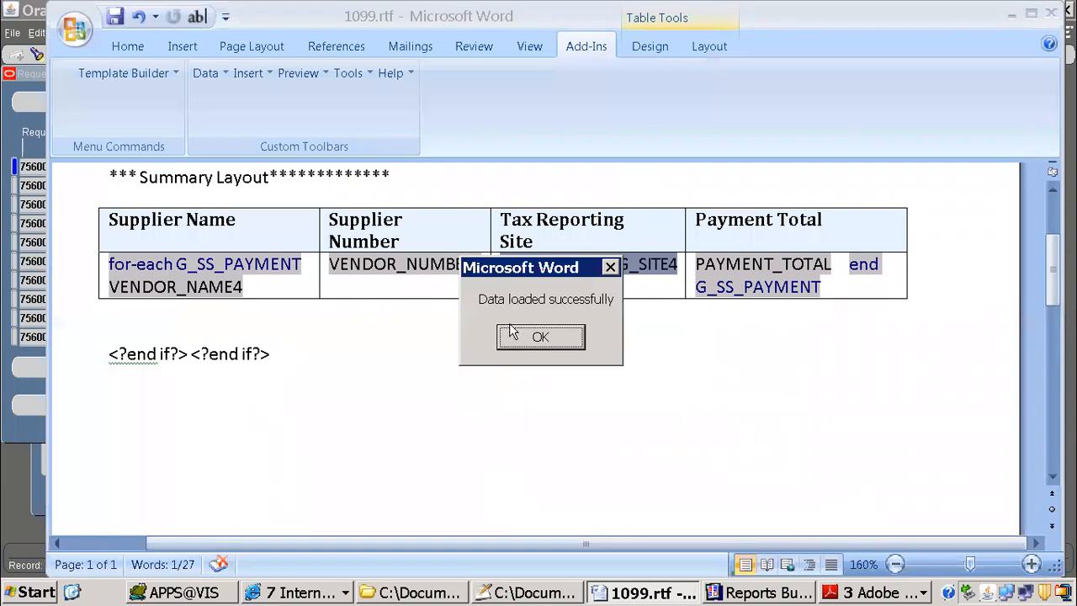
pyautogui.press('Return')
# Step: Add blank lines below the closing end if tags of the Summary Layout
pyautogui.click(294, 378)
pyautogui.press('Return')
pyautogui.press('Return')
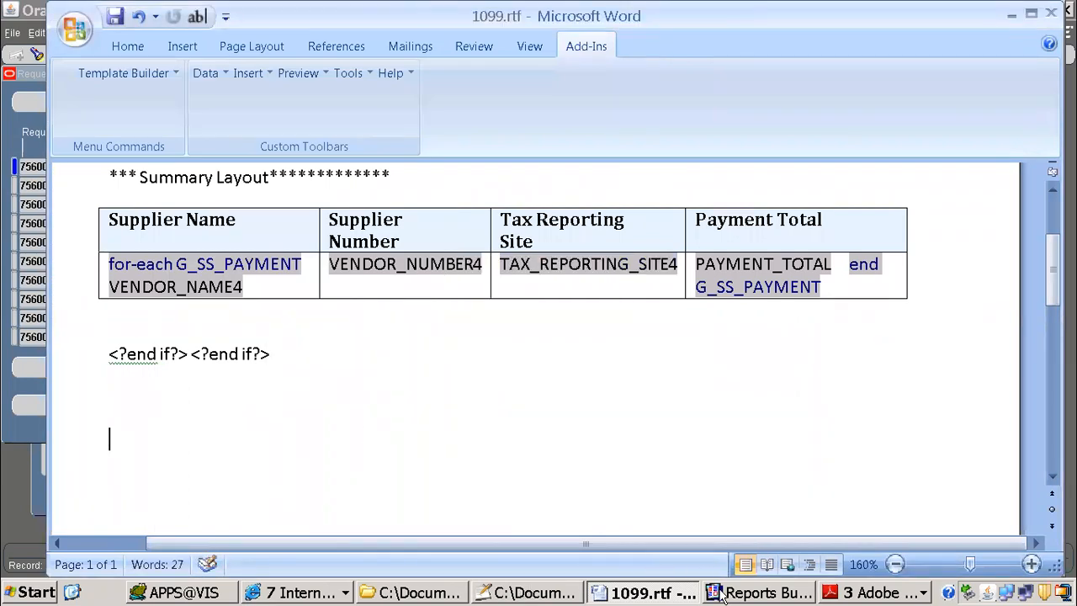
# Step: Switch to Reports Builder, close the format trigger code and locate the M_SUPPLIER_DETAIL frame in the Main Section body
pyautogui.click(757, 592)
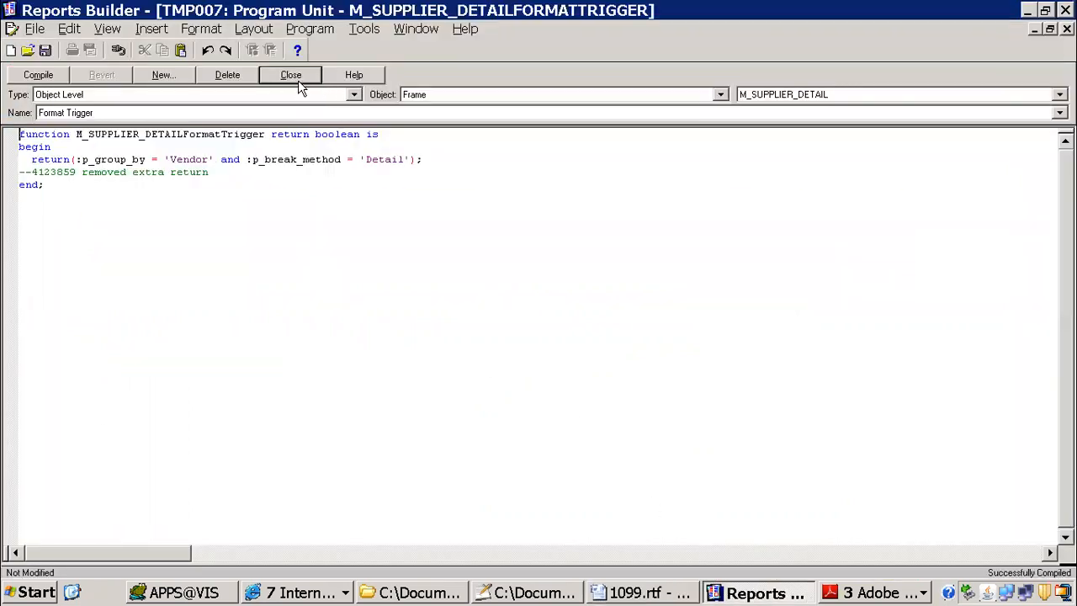
pyautogui.click(299, 80)
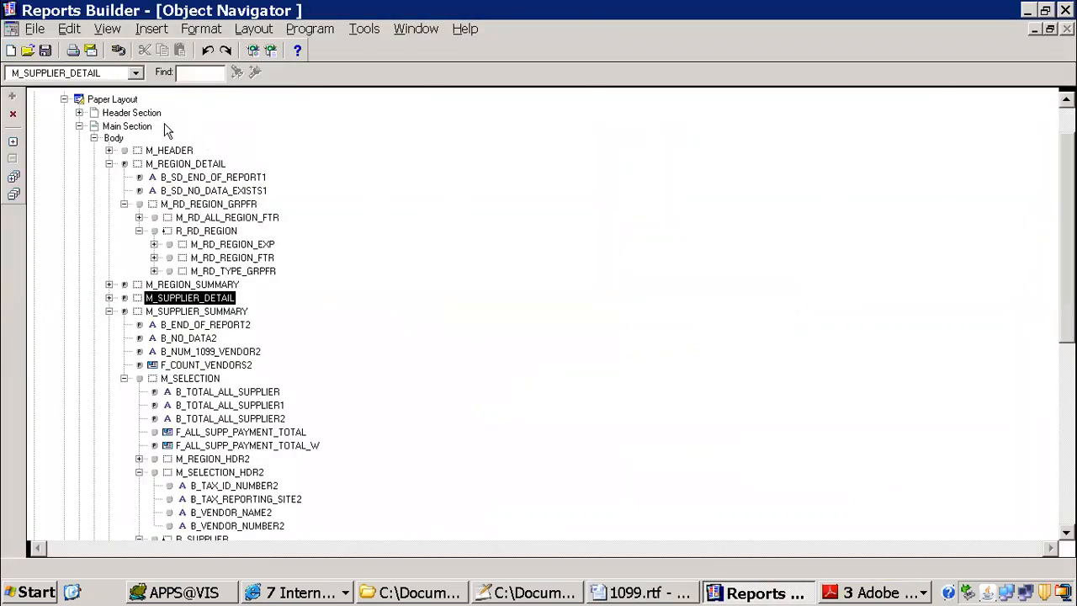
pyautogui.click(79, 126)
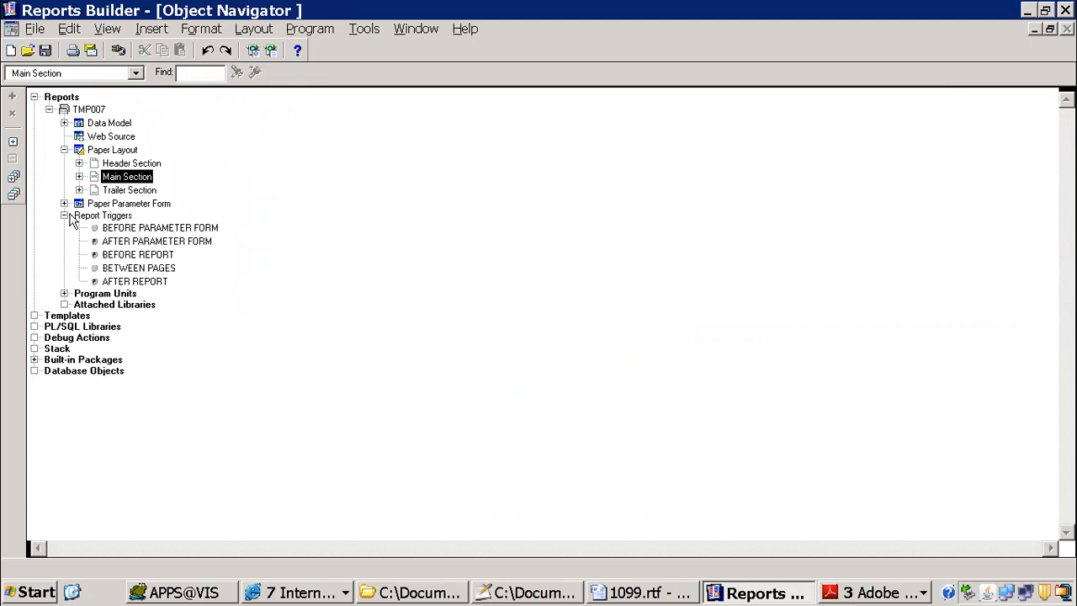
pyautogui.click(79, 176)
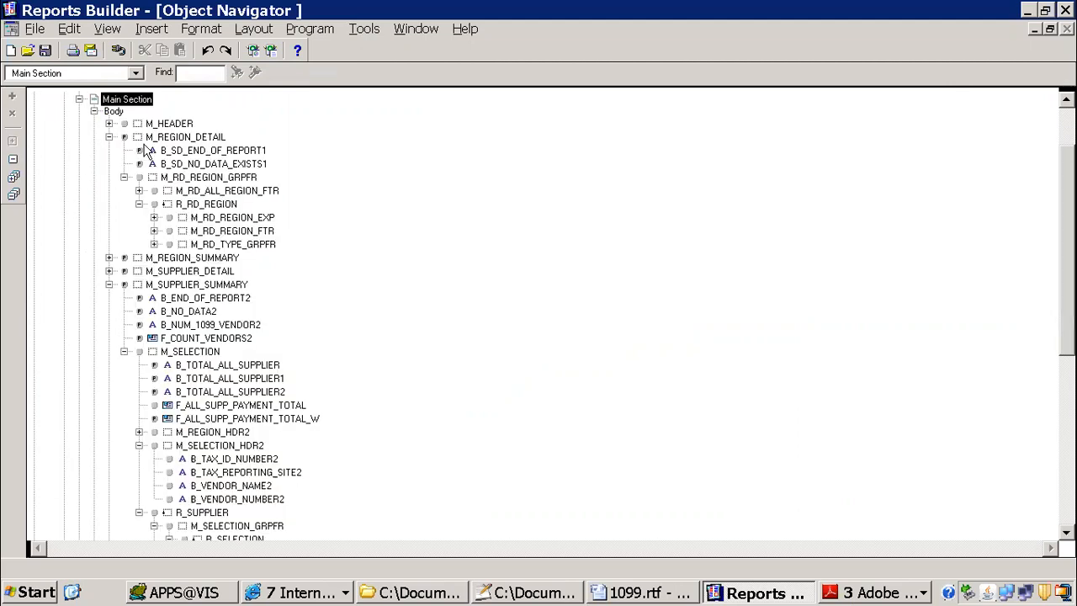
pyautogui.click(108, 136)
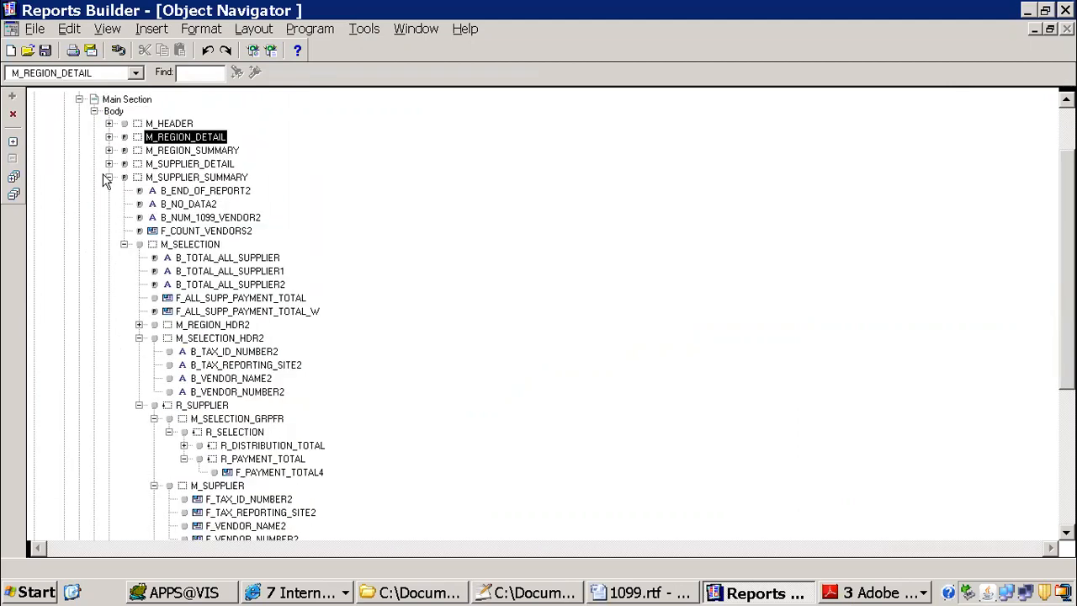
pyautogui.click(108, 177)
pyautogui.click(108, 177)
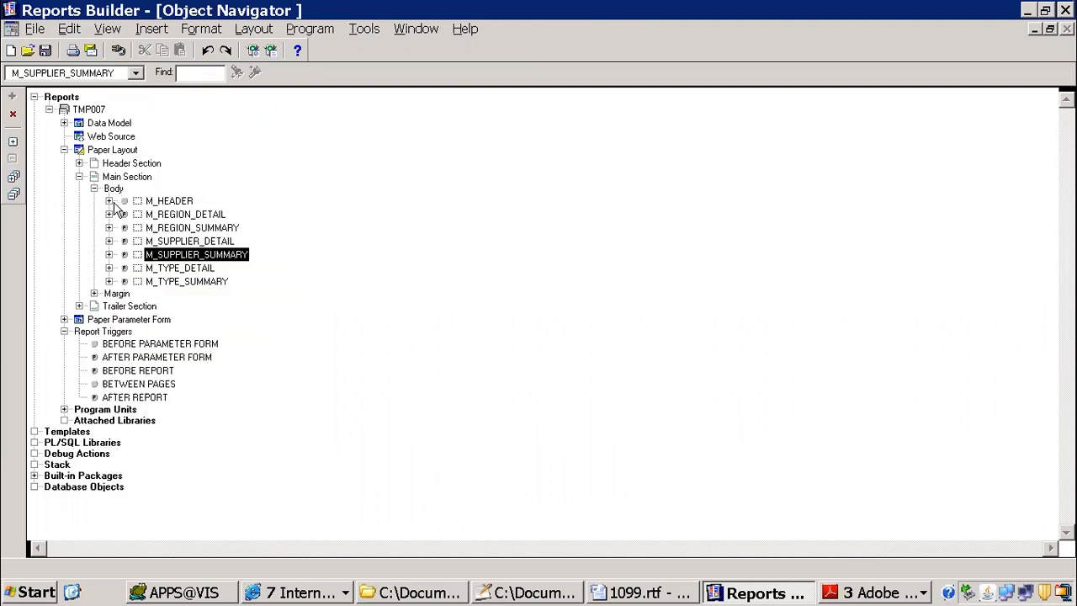
pyautogui.click(181, 241)
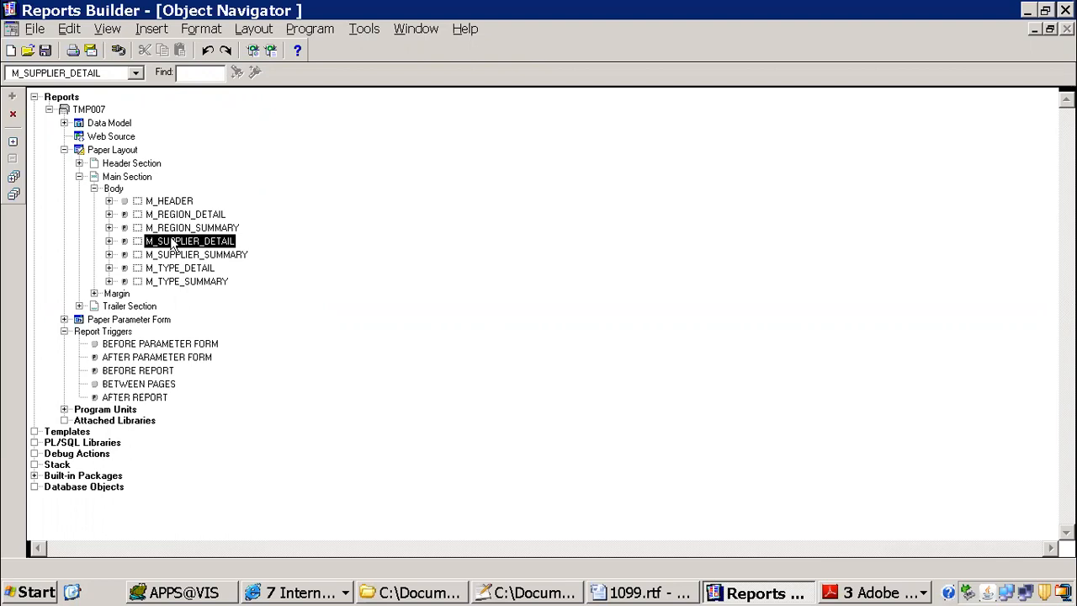
# Step: Open the paper layout and inspect the source group of the repeating frame around the supplier detail payment date field
pyautogui.doubleClick(81, 152)
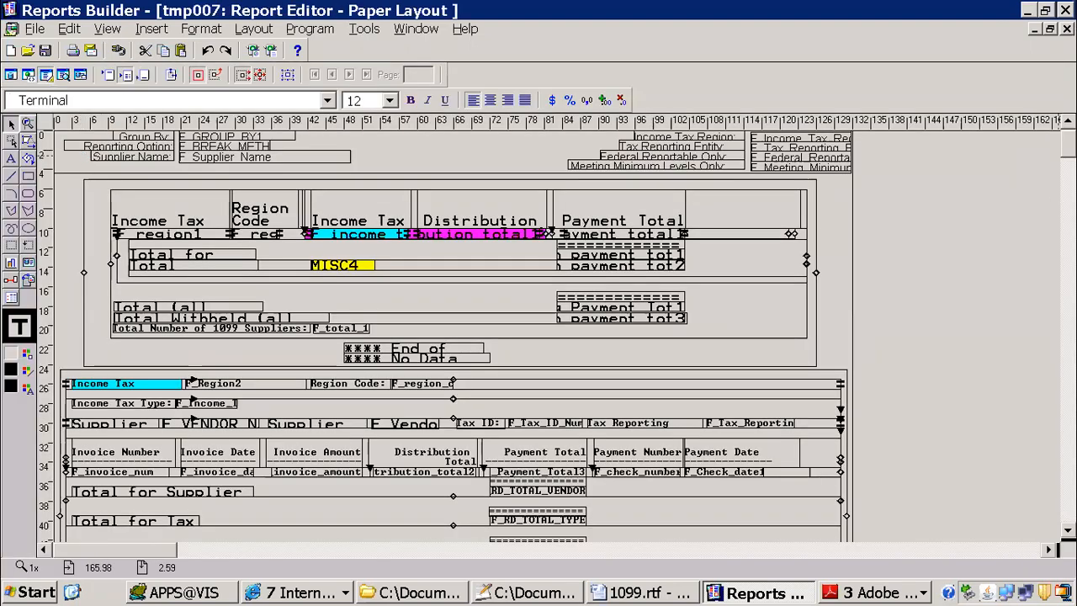
pyautogui.scroll(-10, 1039, 202)
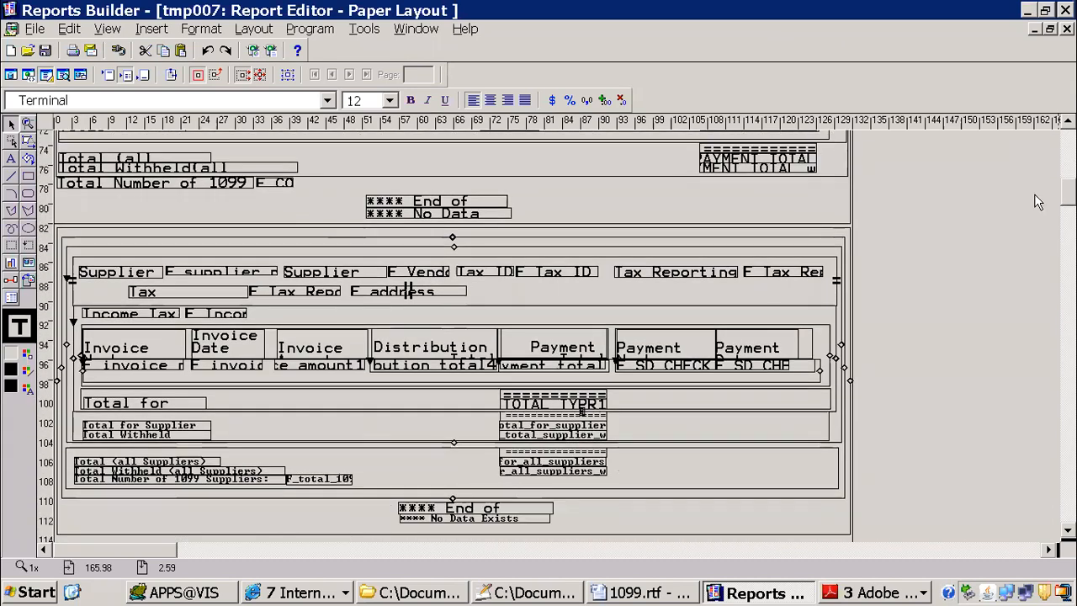
pyautogui.click(849, 242)
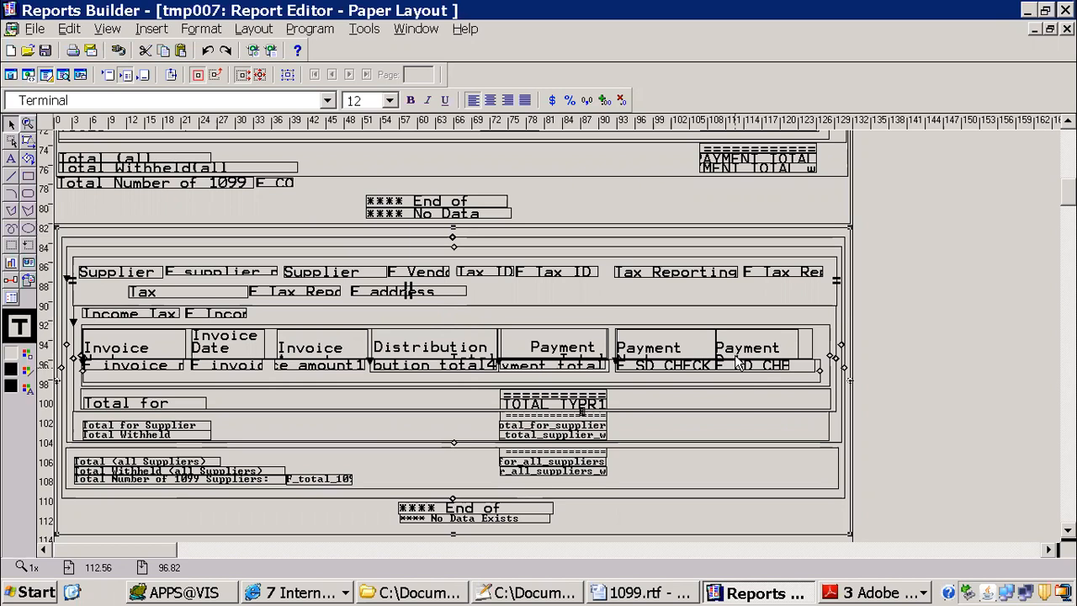
pyautogui.click(757, 372)
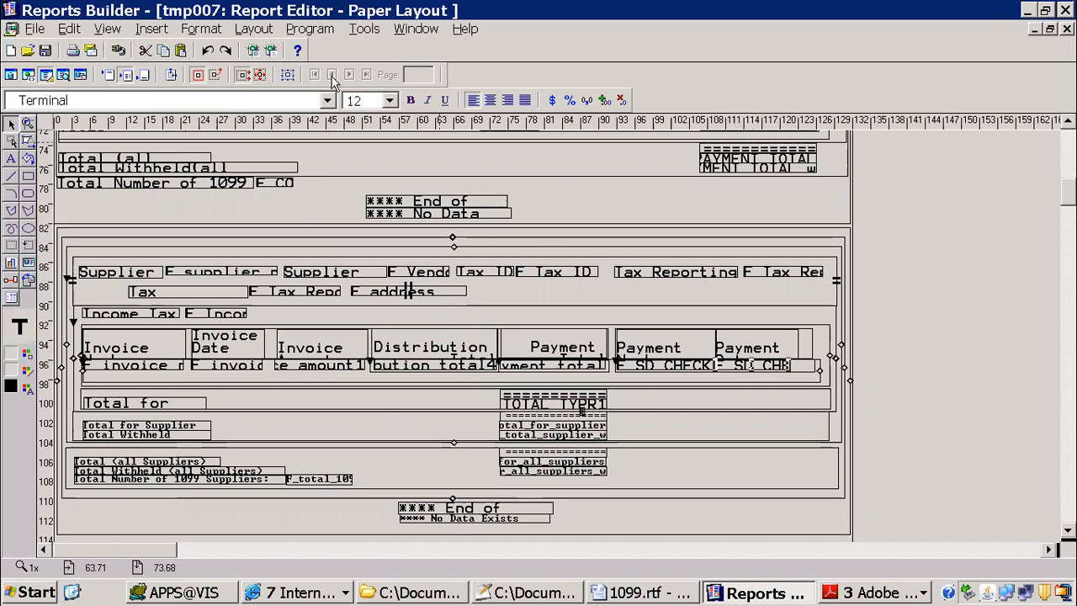
pyautogui.click(288, 78)
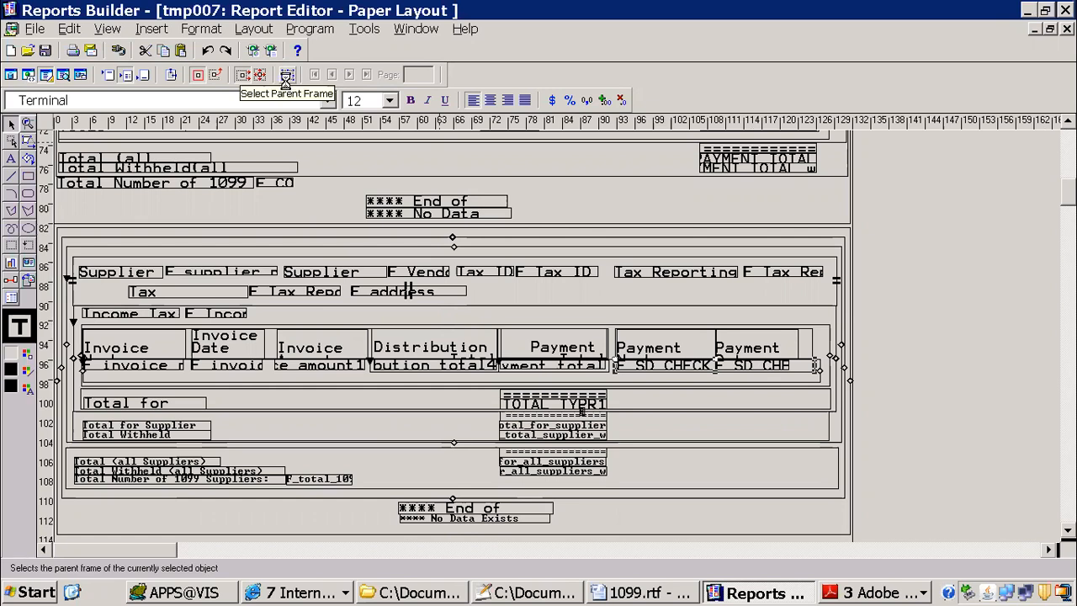
pyautogui.press('F4')
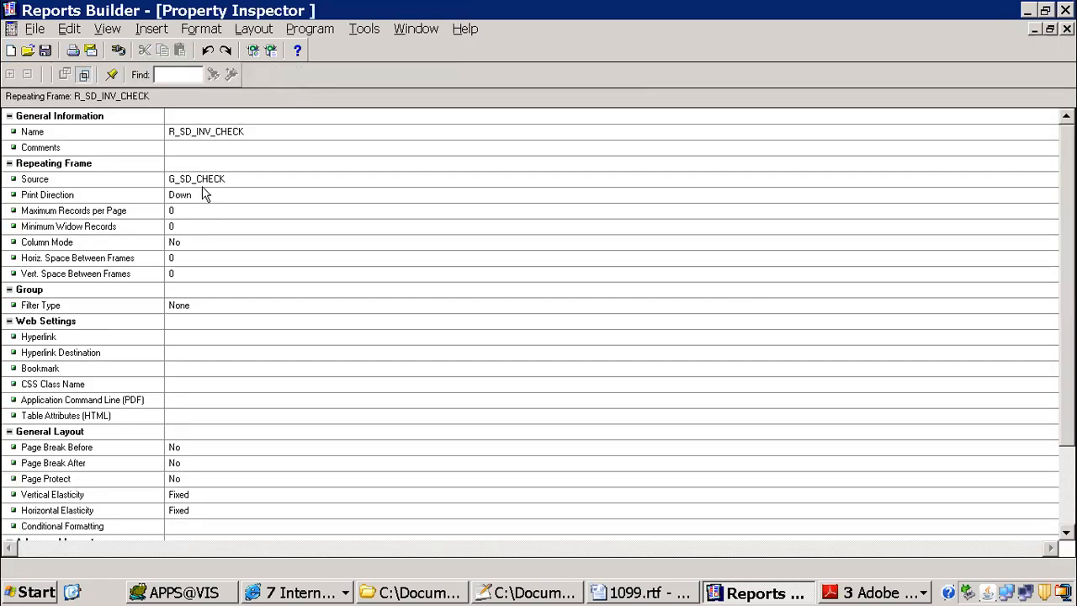
pyautogui.click(1066, 30)
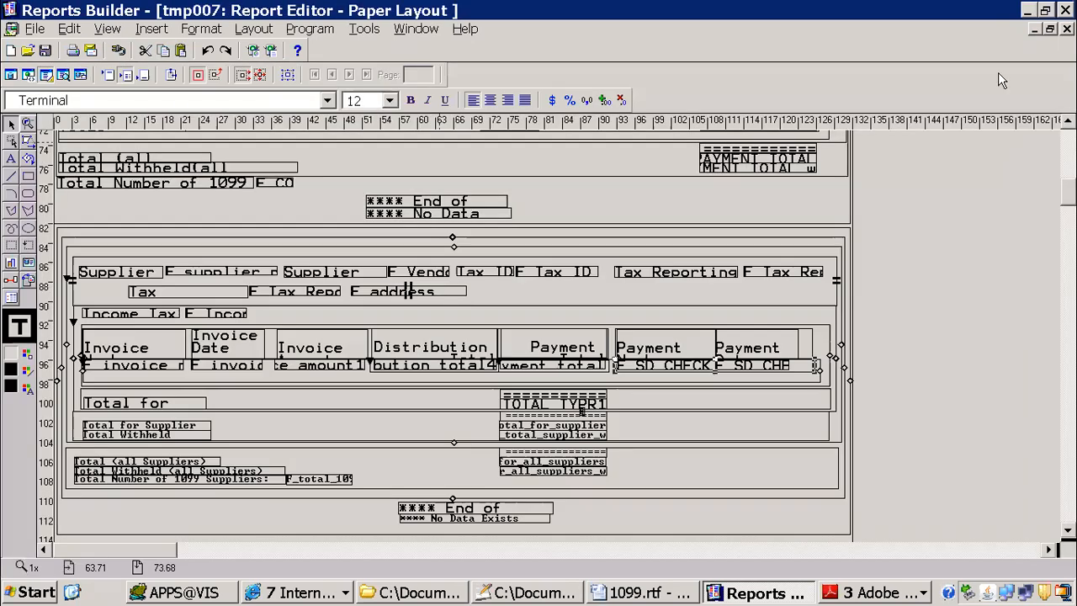
# Step: Inspect the source group of the repeating frame around the invoice number field in the supplier detail layout
pyautogui.click(137, 368)
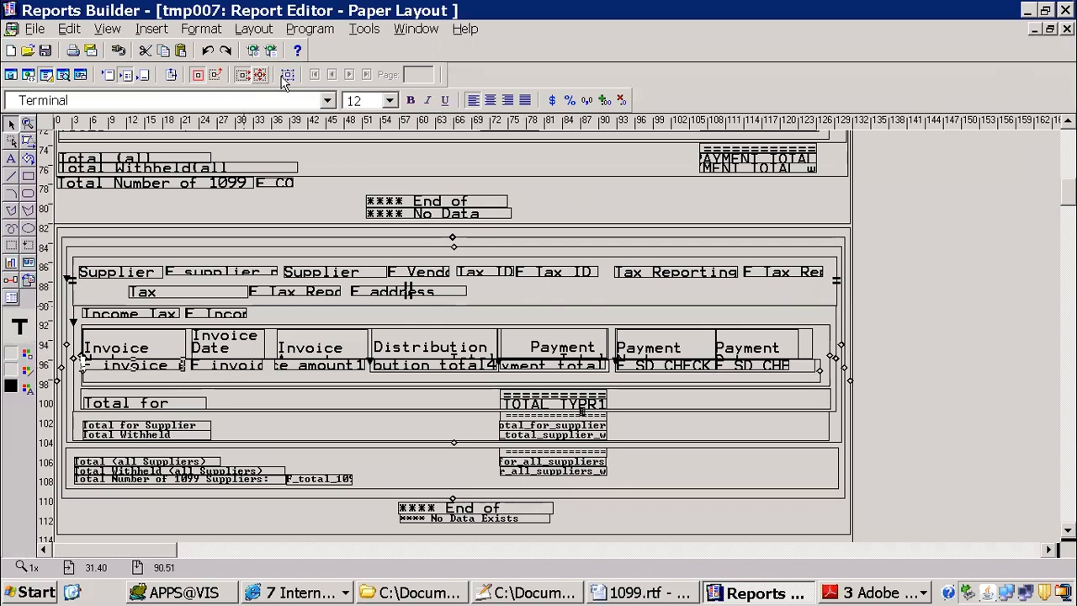
pyautogui.click(288, 74)
pyautogui.press('F4')
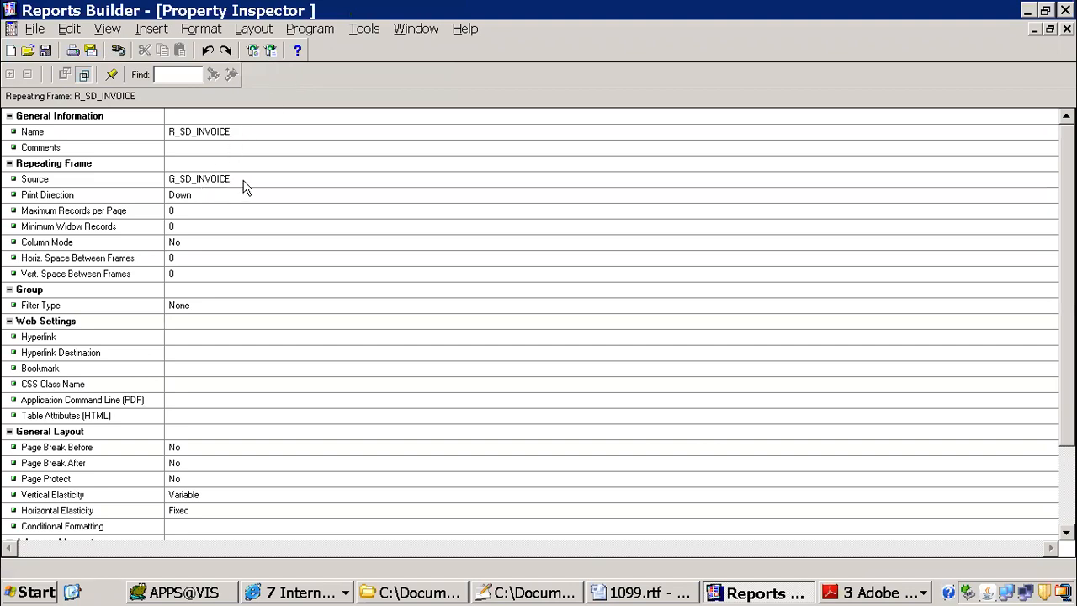
pyautogui.click(1067, 29)
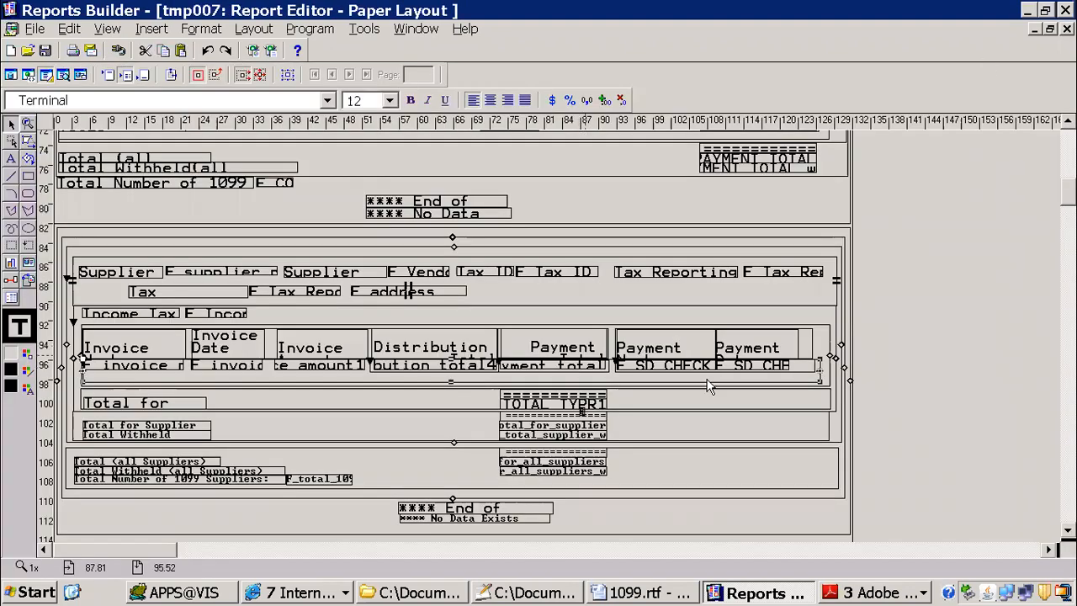
pyautogui.click(767, 365)
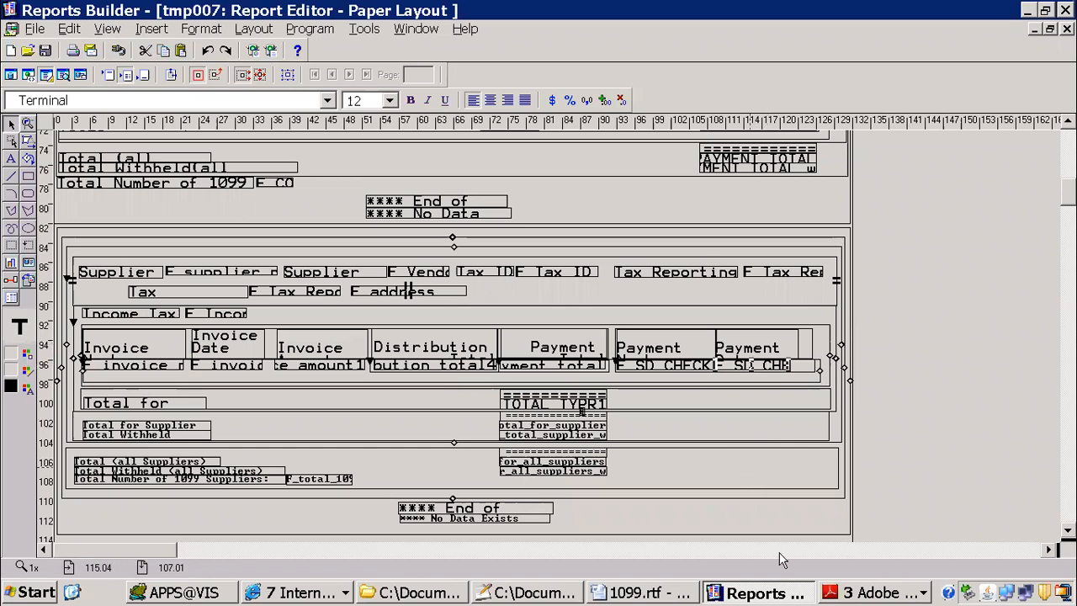
# Step: Switch to 1099.rtf in Word and start the Template Wizard for a table below the Summary Layout, proceeding to the grouping field choice
pyautogui.click(644, 591)
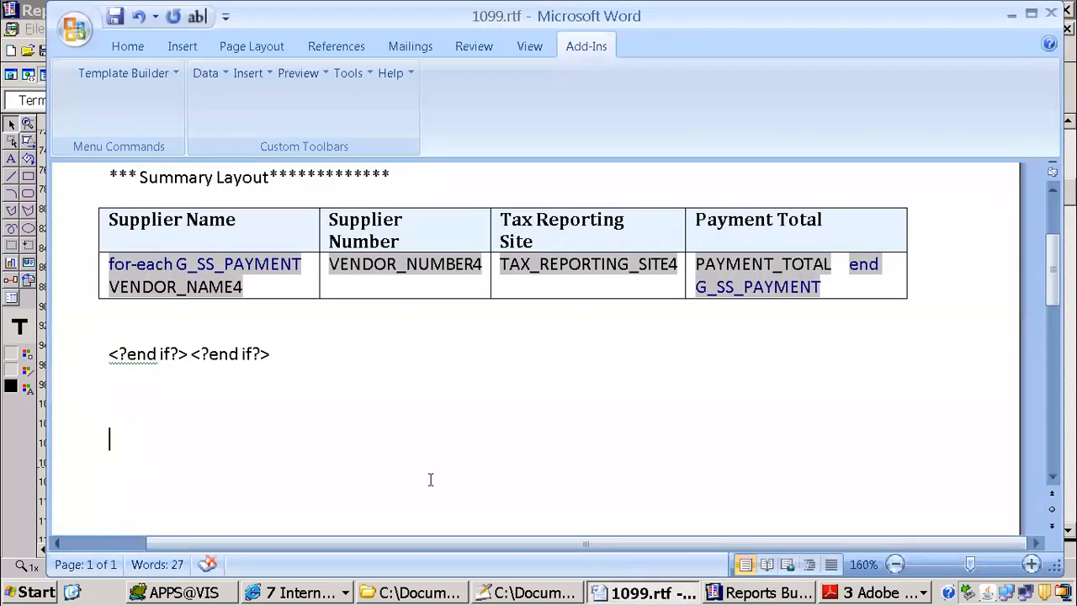
pyautogui.click(249, 75)
pyautogui.moveTo(324, 124)
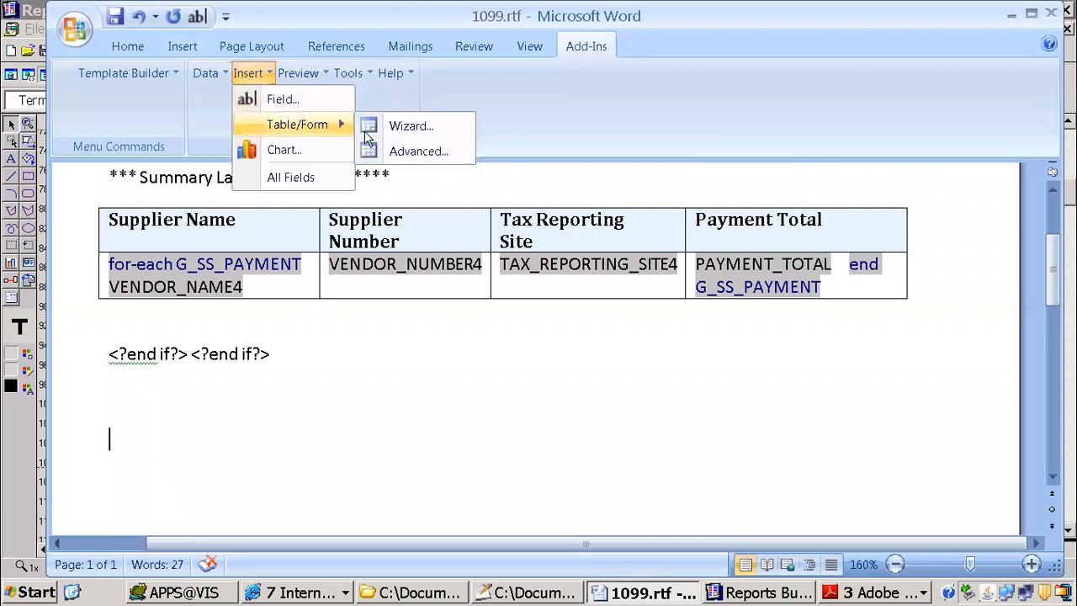
pyautogui.click(418, 131)
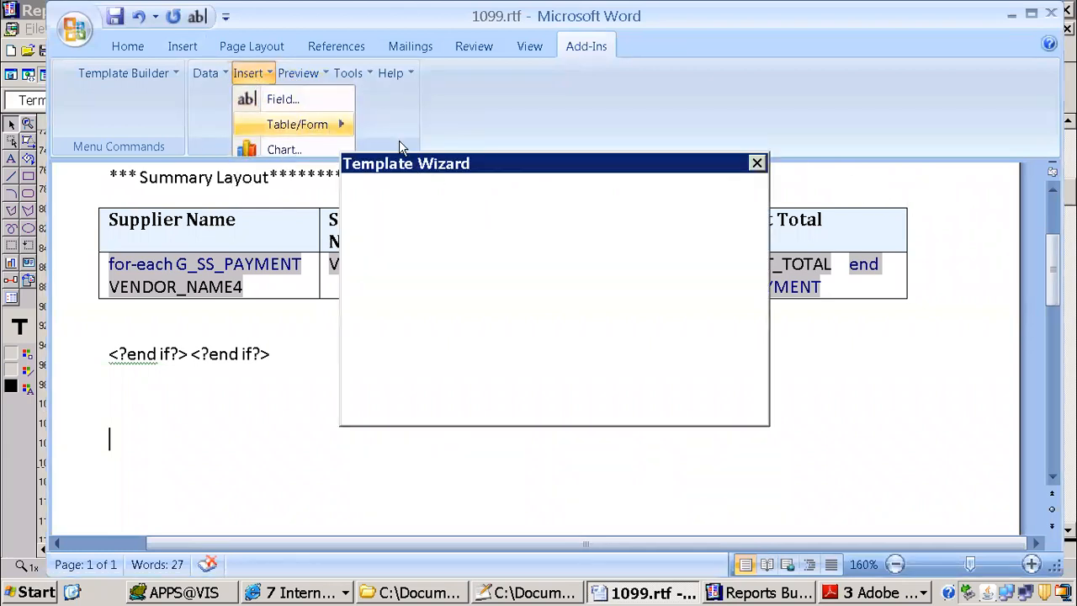
pyautogui.click(653, 410)
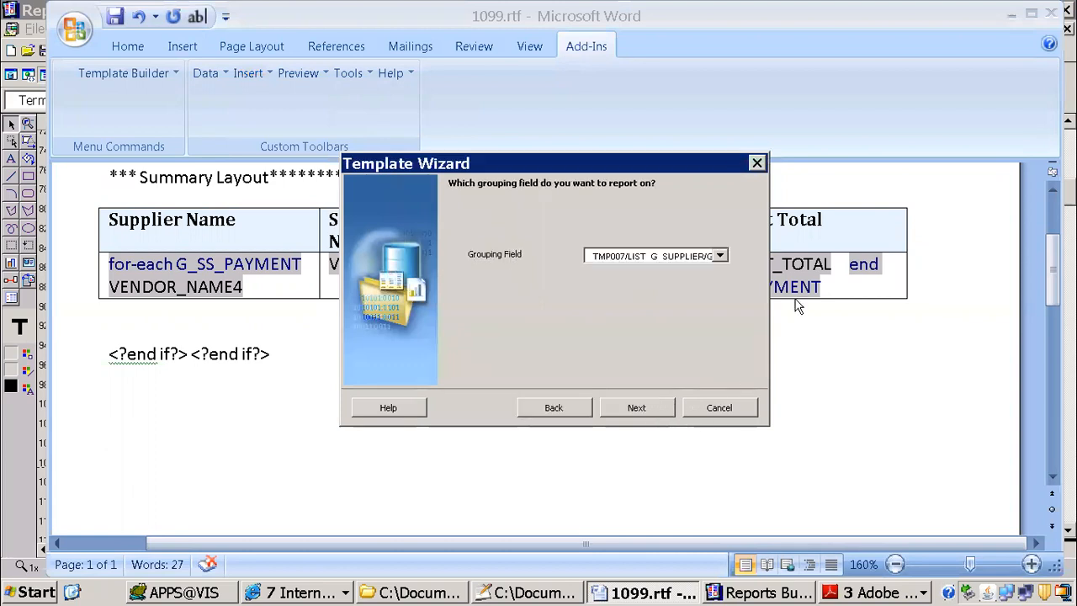
# Step: Set the grouping field to the G_SD_CHECK group under LIST_G_SD_SUPPLIER and continue to the field selection
pyautogui.click(720, 258)
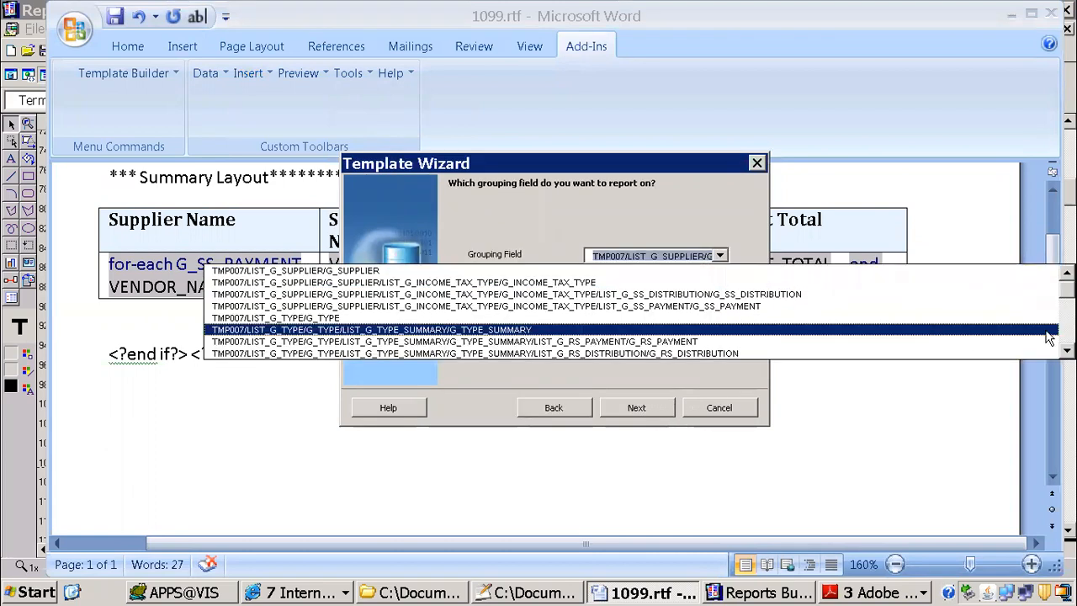
pyautogui.scroll(-5, 631, 312)
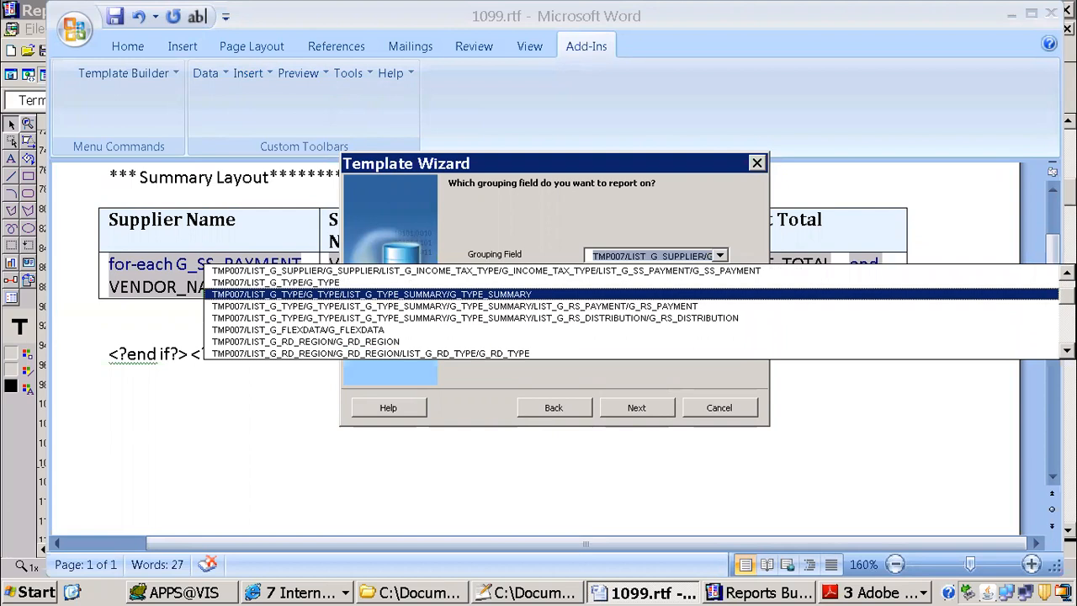
pyautogui.scroll(-1, 631, 311)
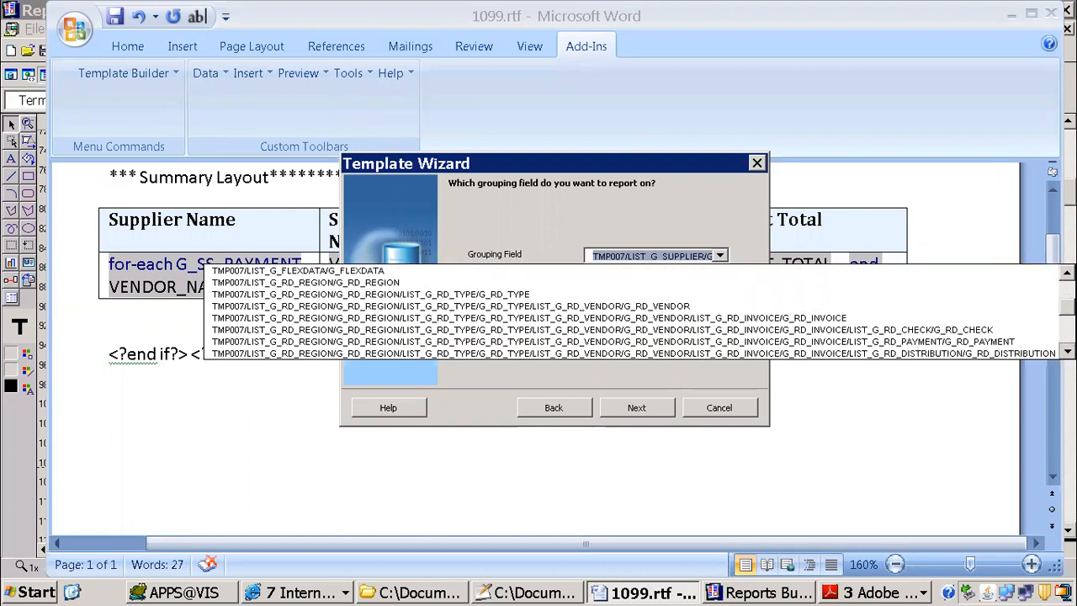
pyautogui.scroll(-5, 631, 311)
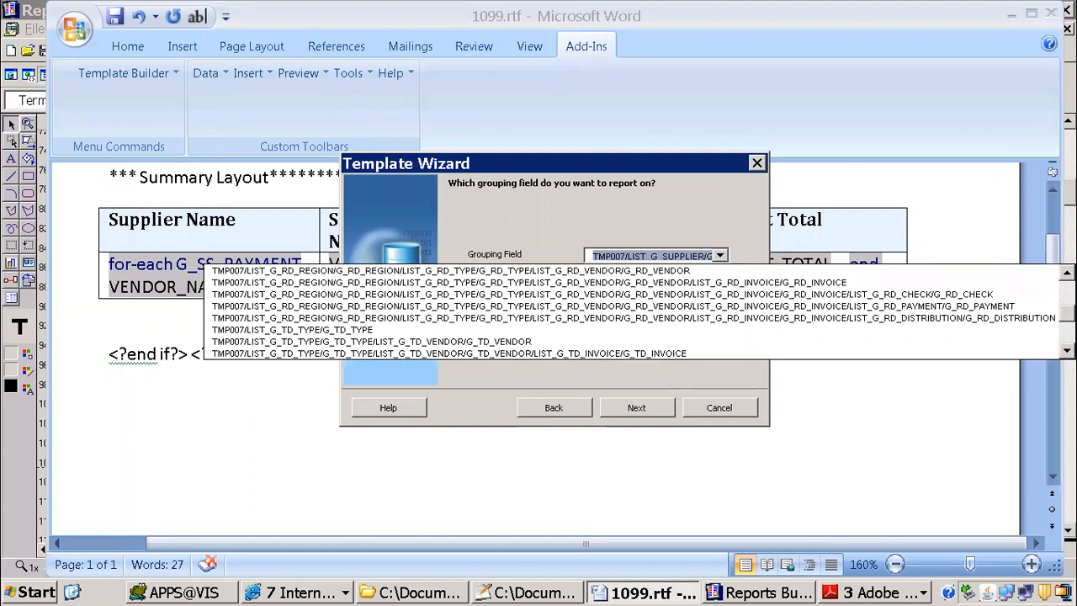
pyautogui.scroll(-4, 631, 312)
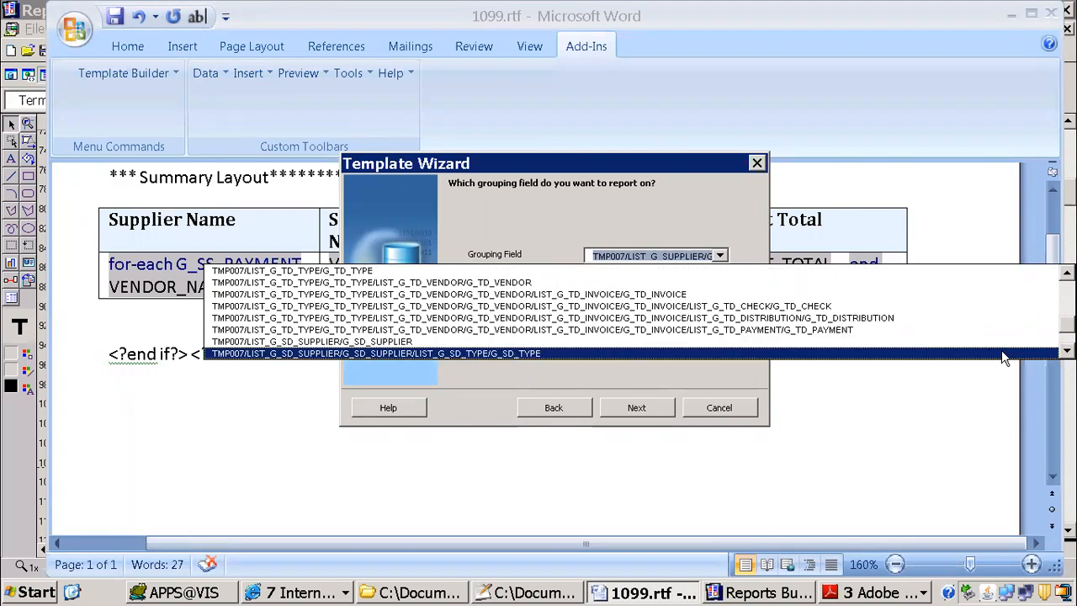
pyautogui.scroll(-1, 359, 347)
pyautogui.scroll(-4, 631, 311)
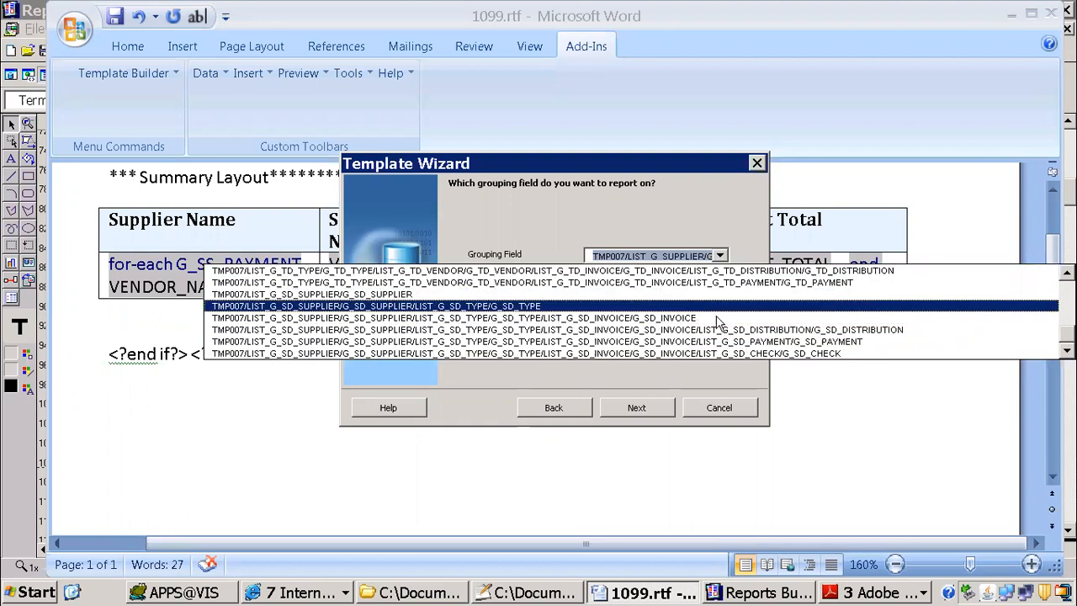
pyautogui.click(817, 355)
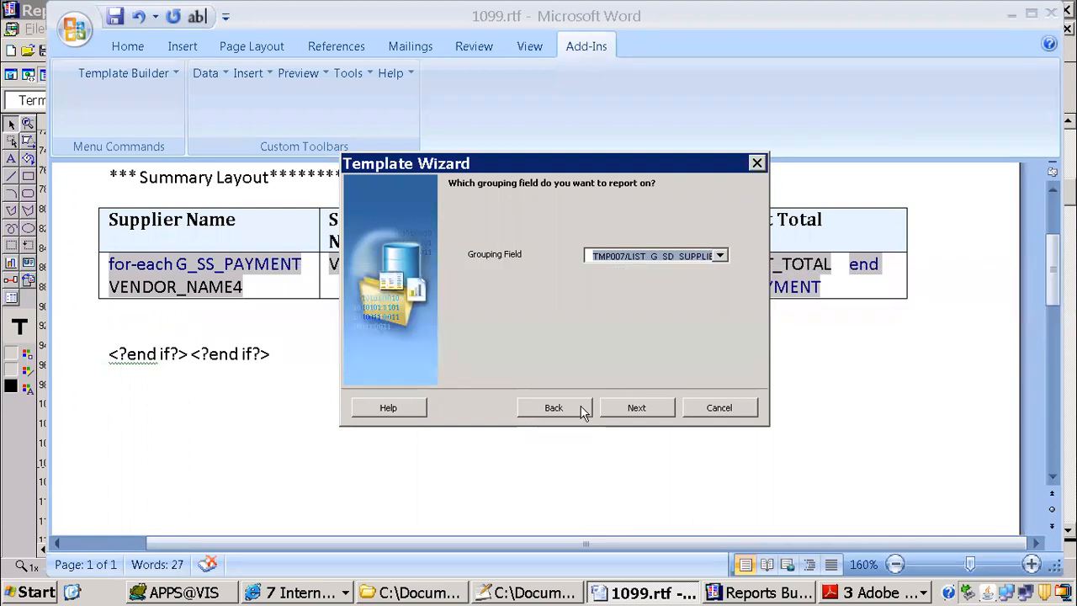
pyautogui.click(615, 407)
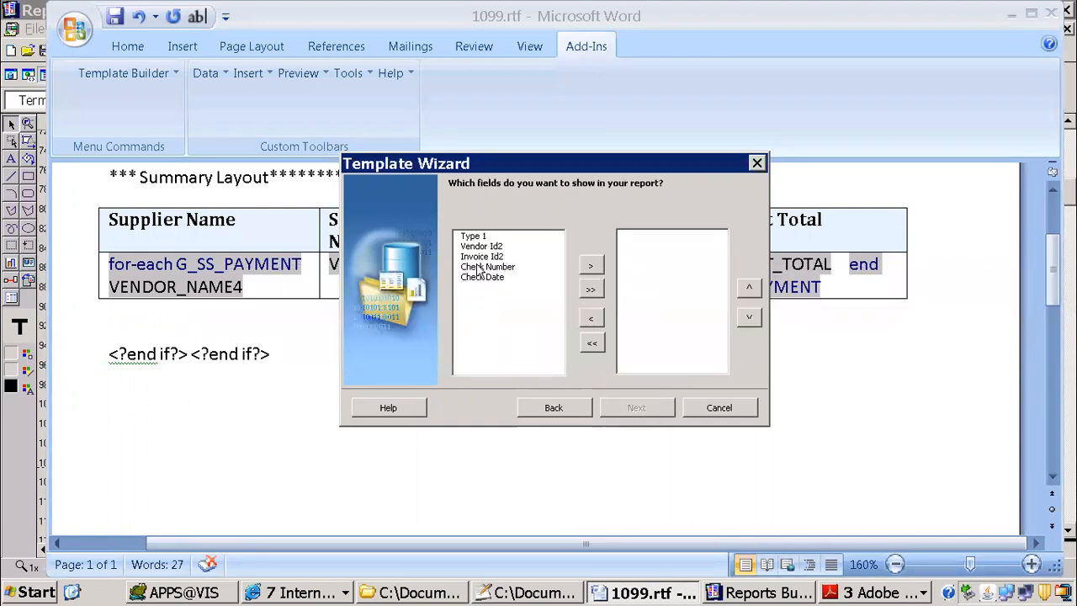
# Step: Switch to Reports Builder and examine the full text of the payment column headings in the supplier detail layout
pyautogui.click(741, 593)
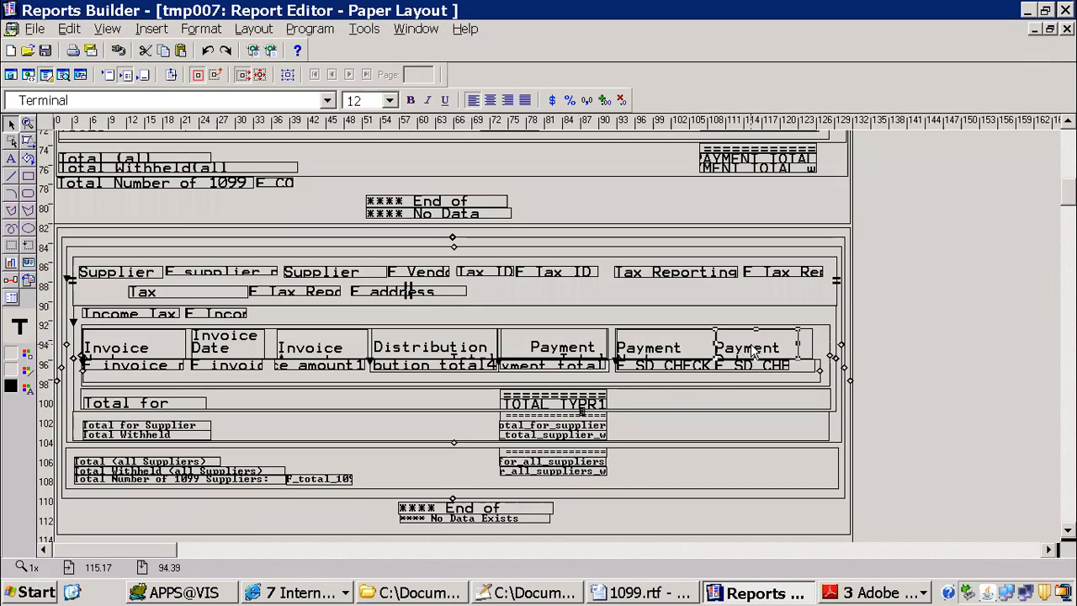
pyautogui.doubleClick(756, 357)
pyautogui.doubleClick(671, 338)
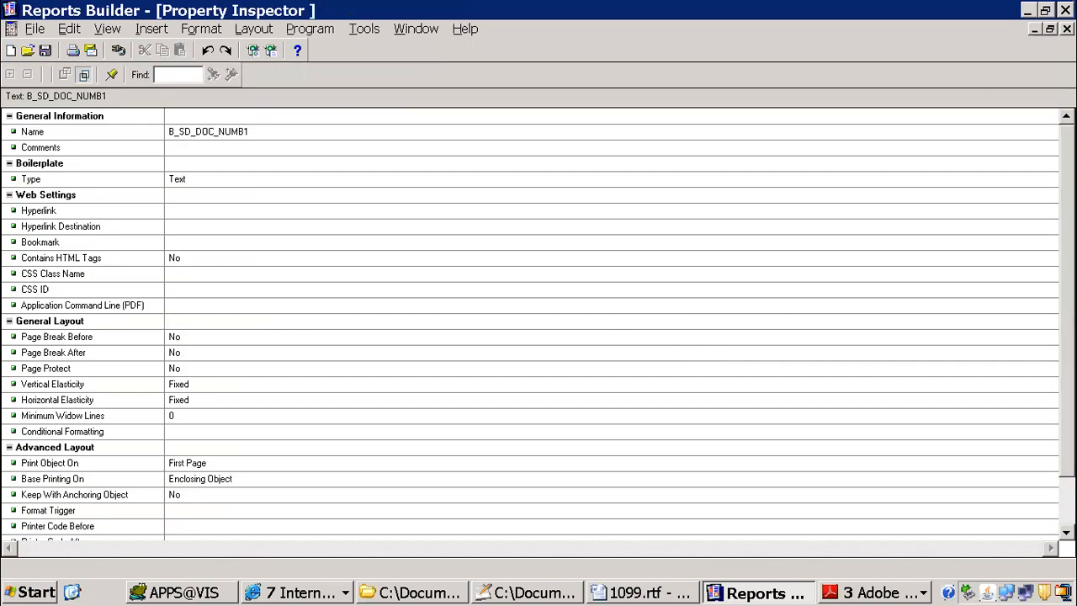
pyautogui.click(1066, 29)
pyautogui.doubleClick(683, 345)
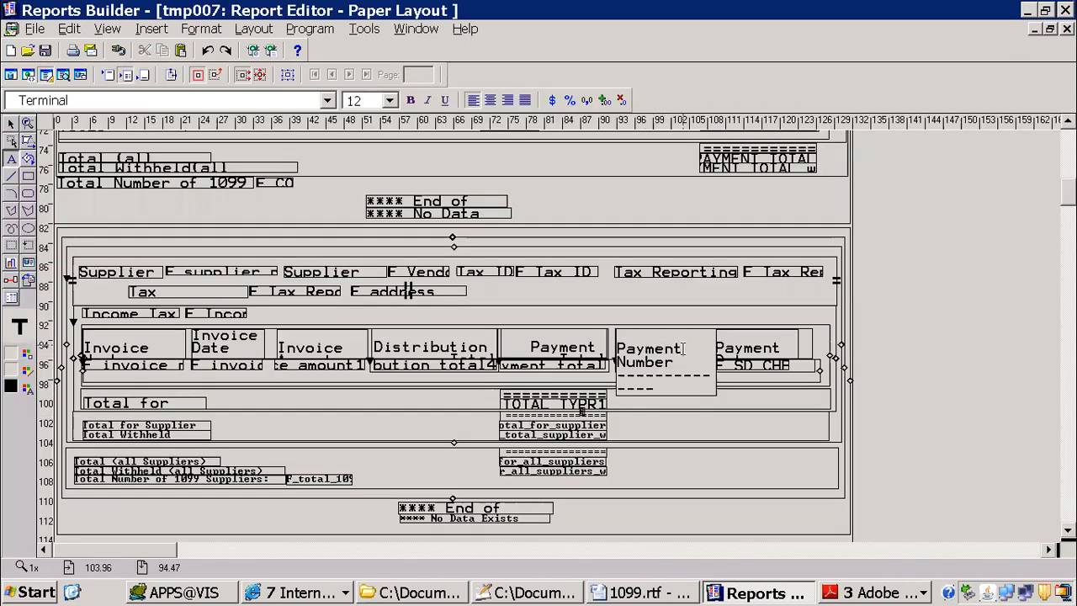
pyautogui.click(579, 343)
pyautogui.click(587, 345)
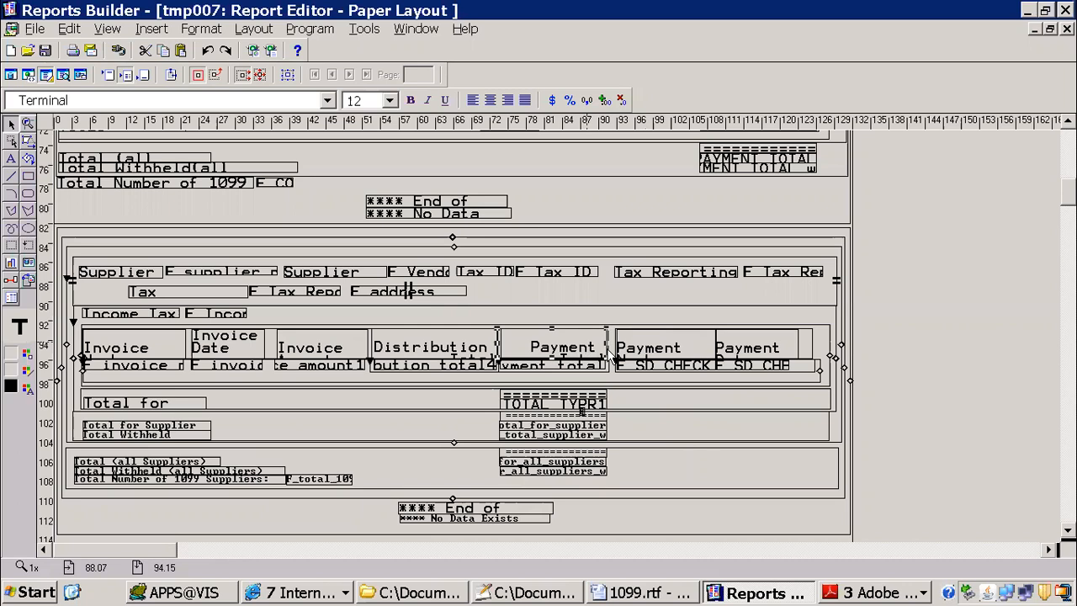
pyautogui.doubleClick(557, 341)
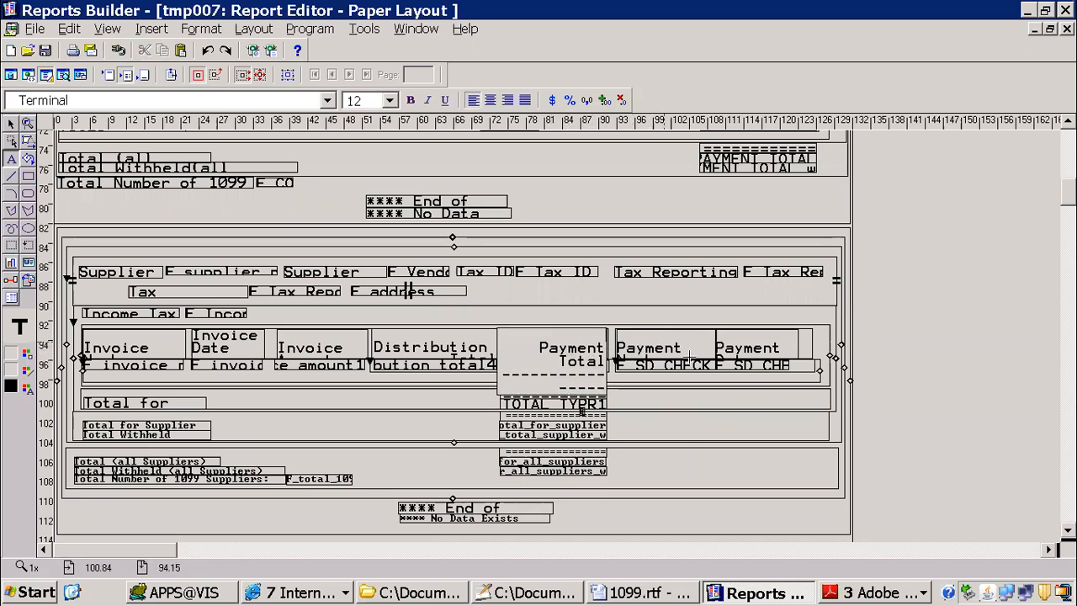
# Step: Return to the Template Wizard in Word, add the Check Number and Check Date fields, and finish the table without grouping, keeping the default labels
pyautogui.click(643, 593)
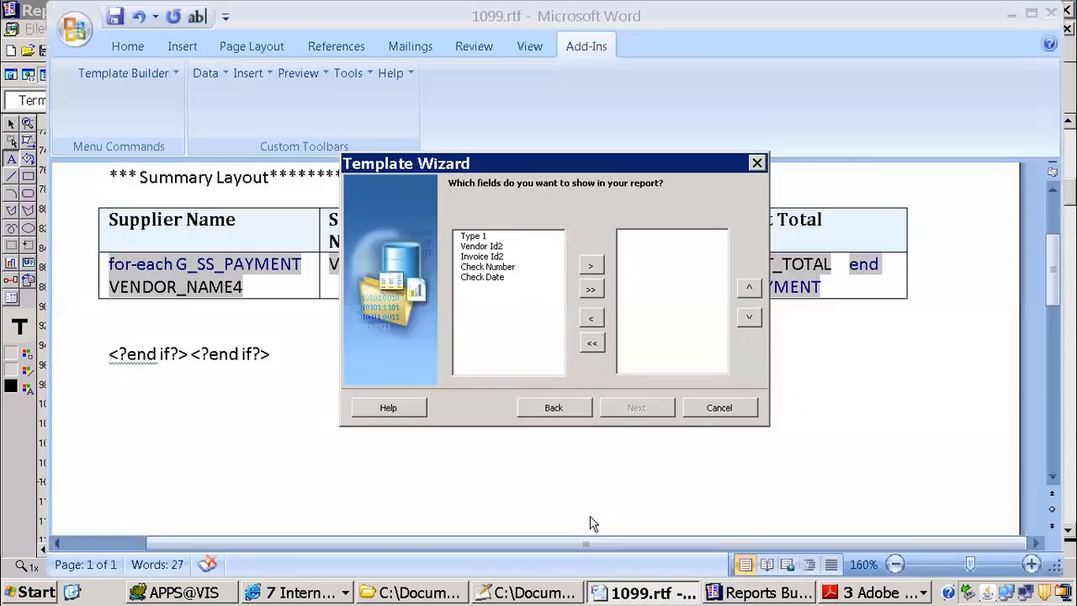
pyautogui.click(491, 281)
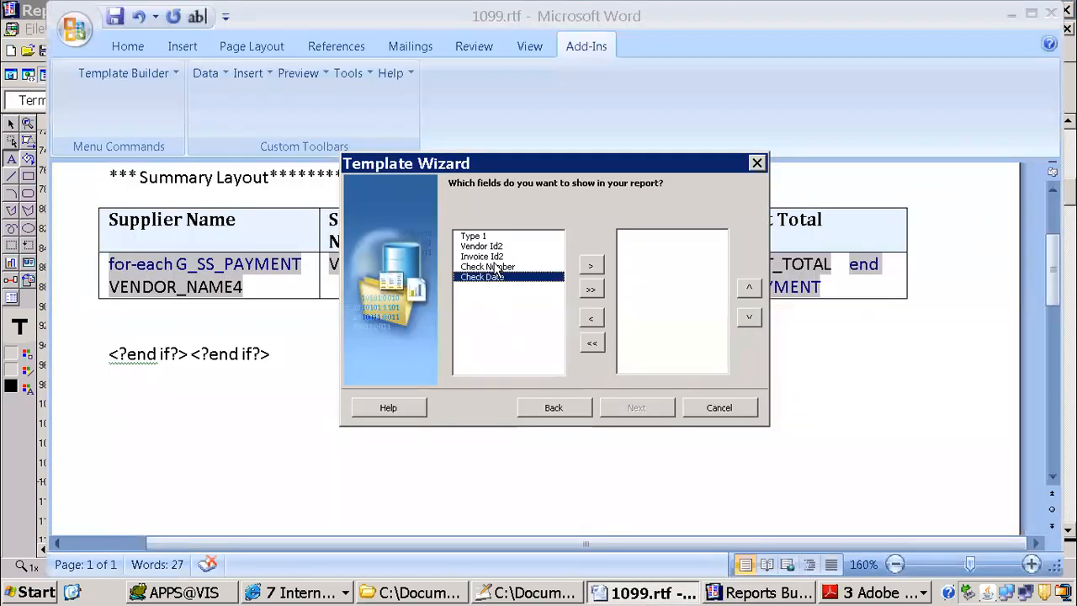
pyautogui.click(496, 267)
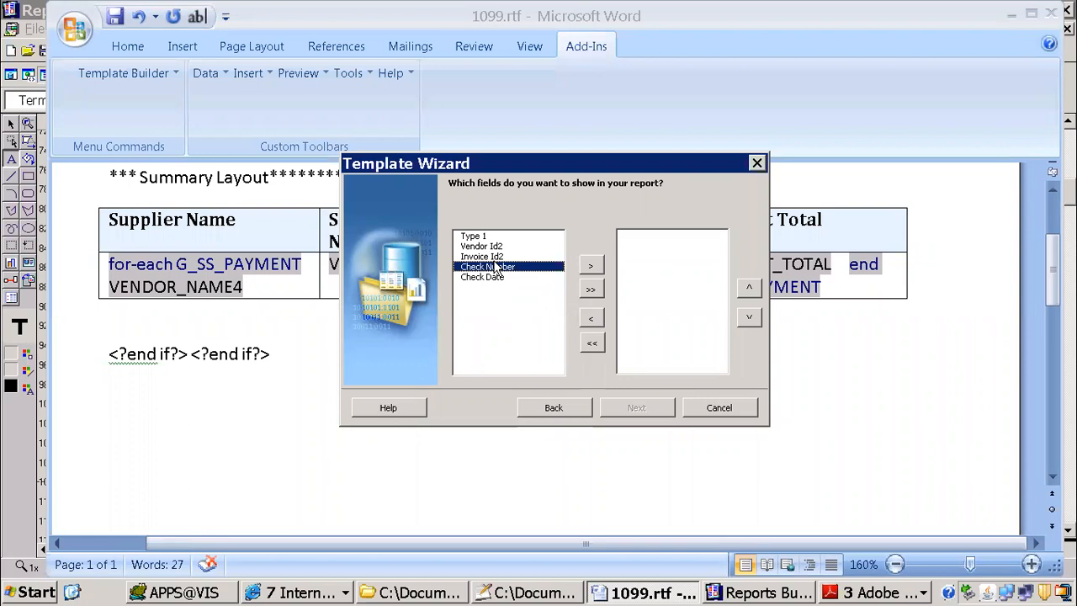
pyautogui.click(590, 266)
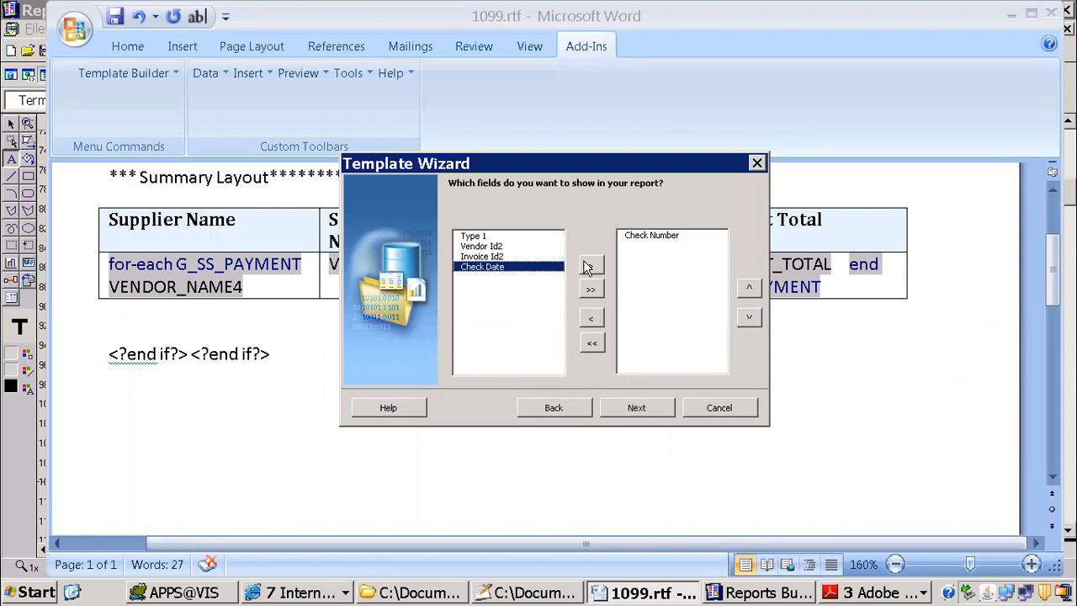
pyautogui.click(587, 266)
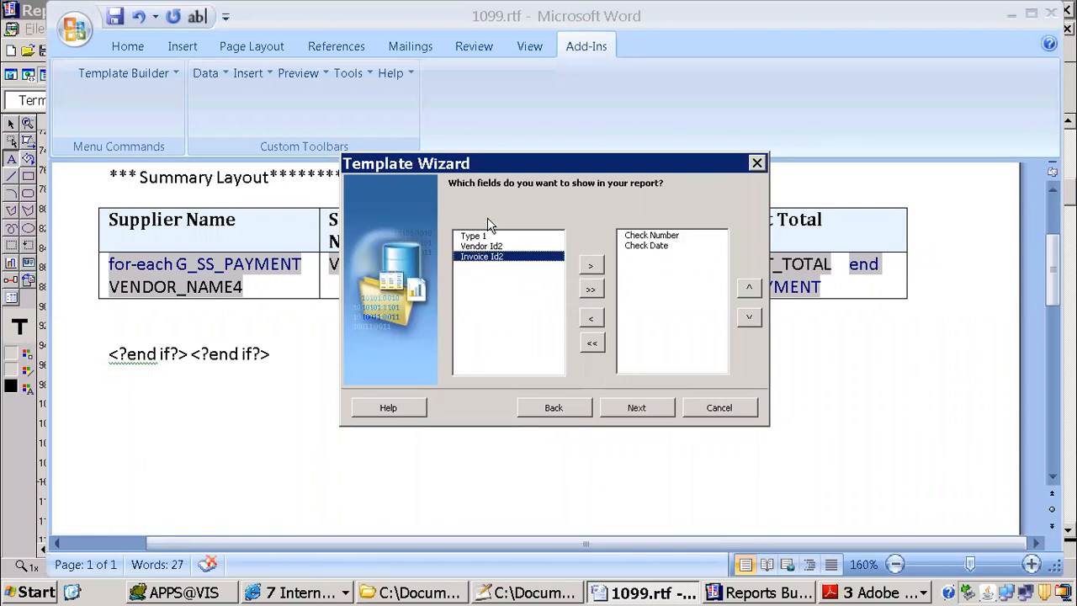
pyautogui.click(654, 407)
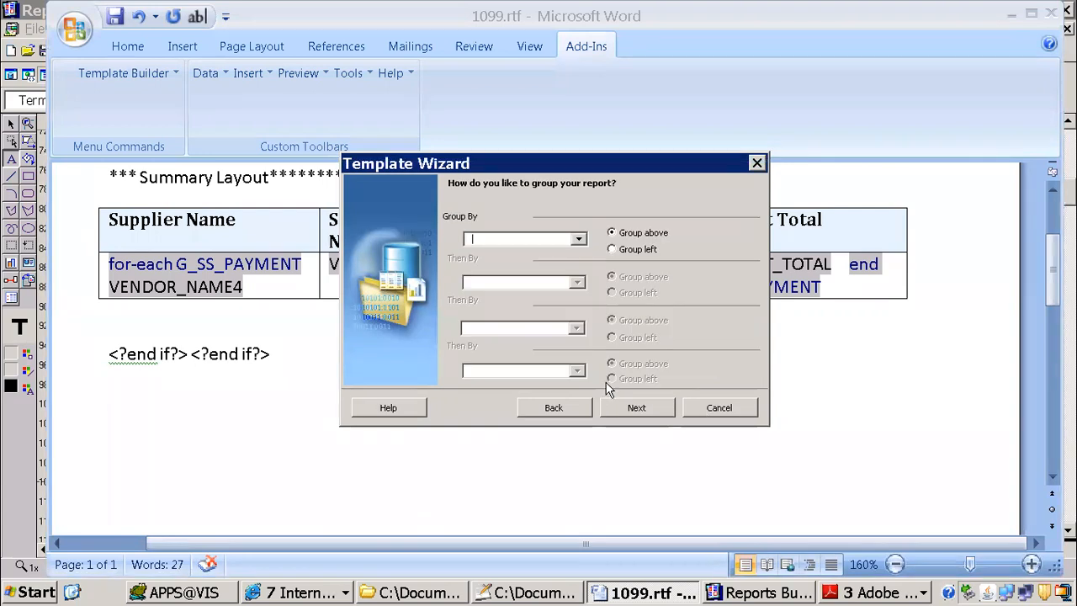
pyautogui.click(629, 402)
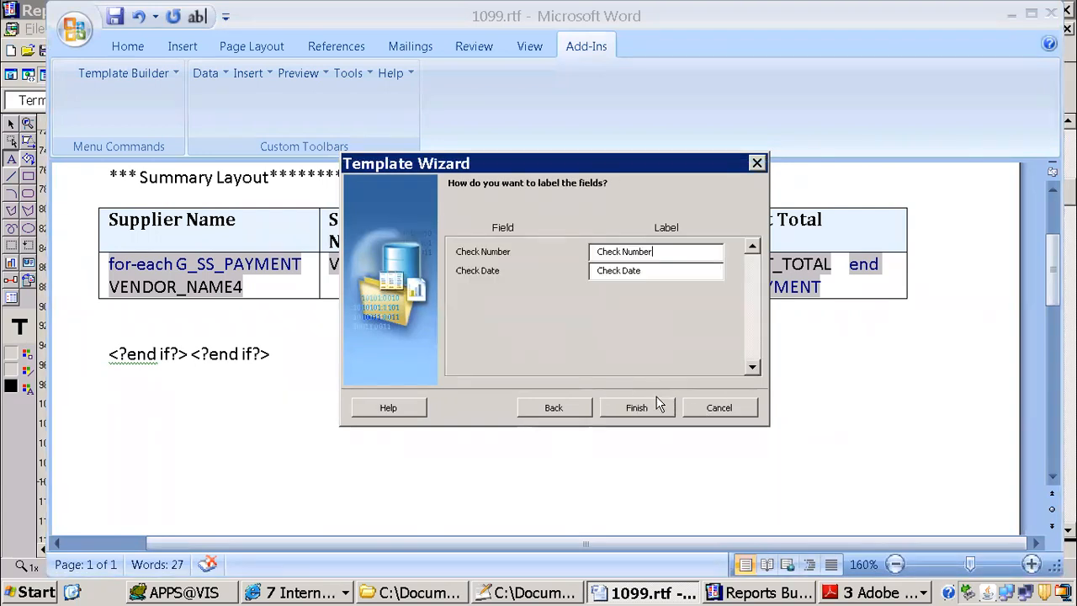
pyautogui.click(649, 407)
# Step: Split the CHECK_NUMBER and CHECK_DATE data cells of the new table into two columns each
pyautogui.scroll(-3, 548, 295)
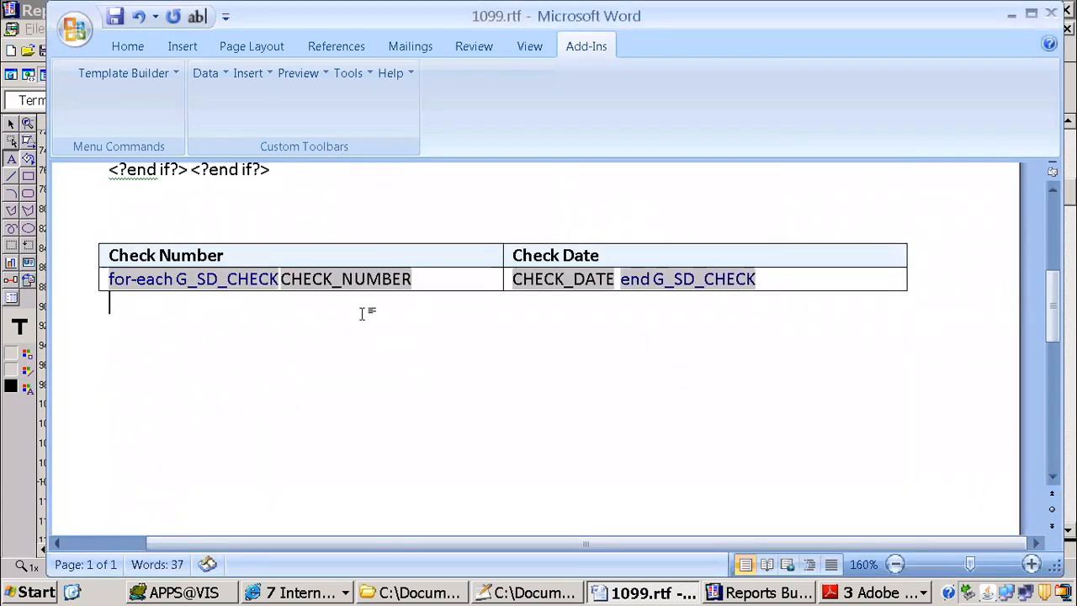
pyautogui.click(430, 282)
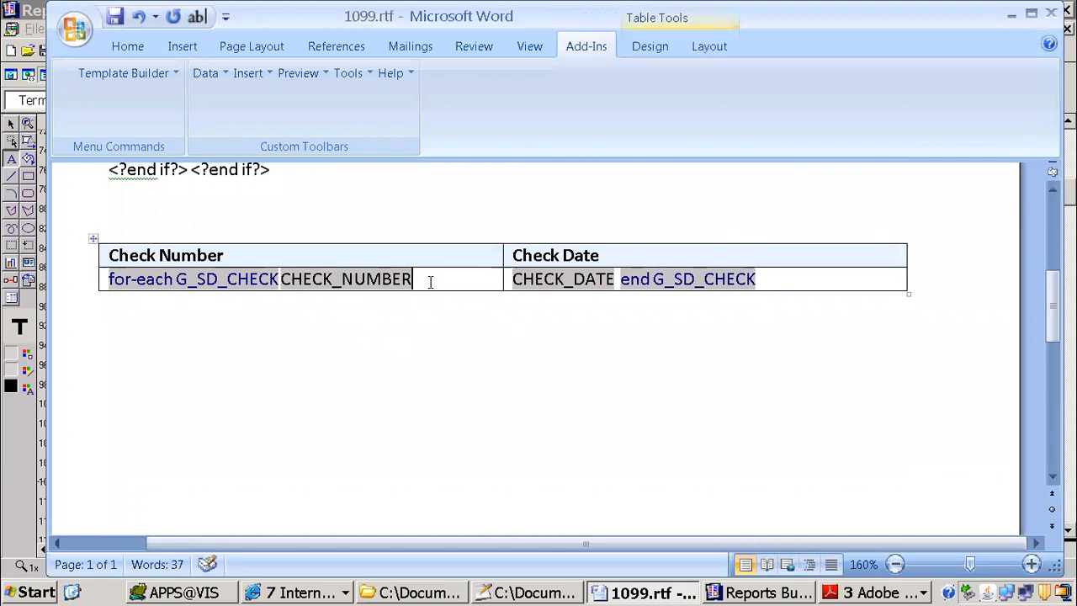
pyautogui.rightClick(433, 282)
pyautogui.click(516, 280)
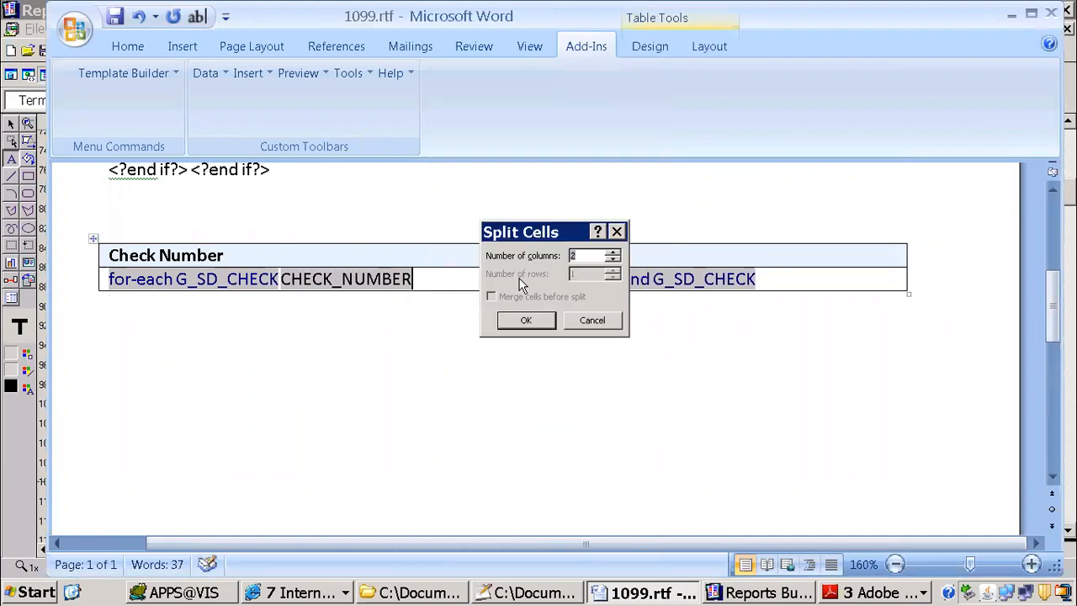
pyautogui.click(525, 320)
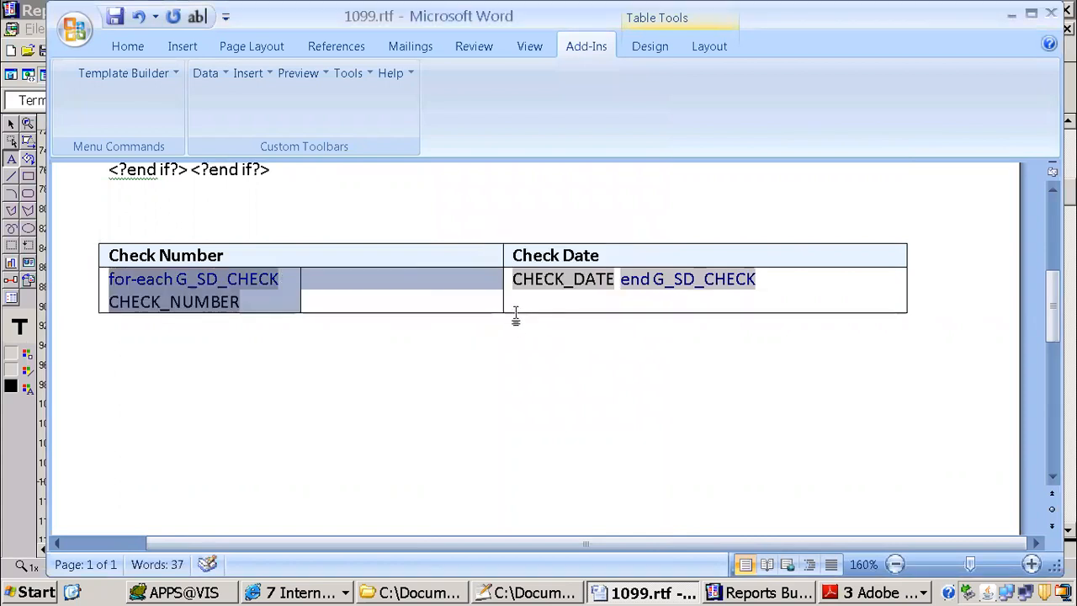
pyautogui.click(780, 281)
pyautogui.rightClick(782, 280)
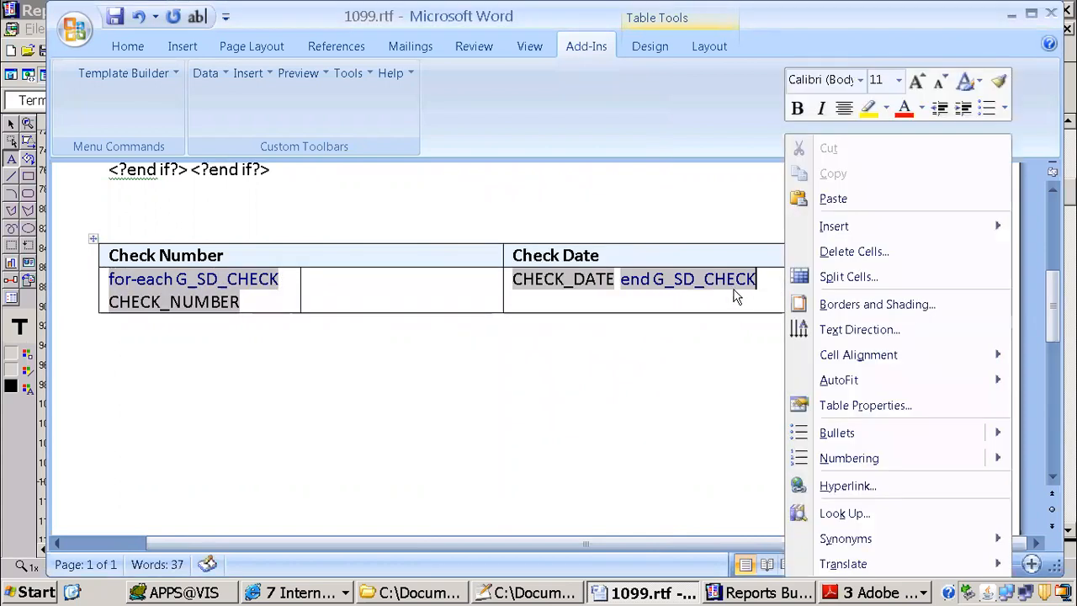
pyautogui.click(820, 277)
pyautogui.click(539, 325)
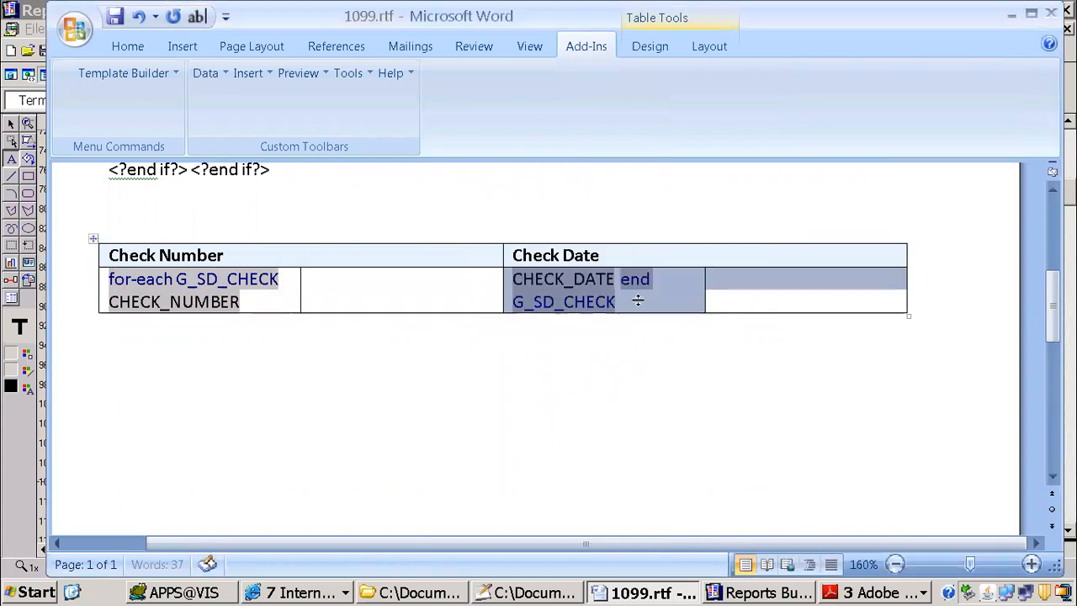
# Step: Split the Check Date and Check Number heading cells into two columns each
pyautogui.click(673, 253)
pyautogui.rightClick(674, 252)
pyautogui.click(693, 279)
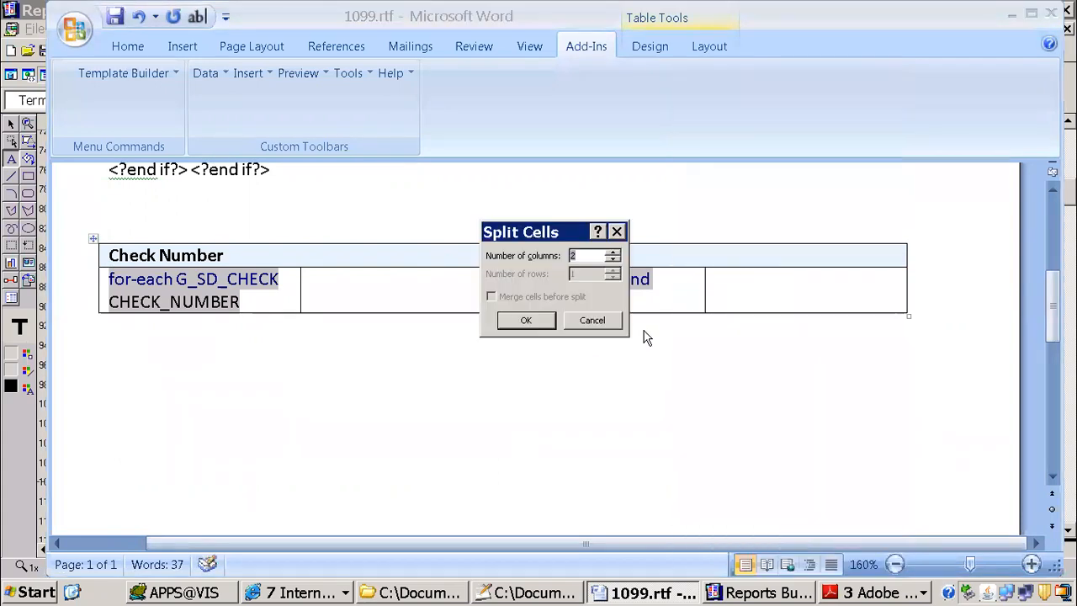
pyautogui.click(540, 325)
pyautogui.click(404, 263)
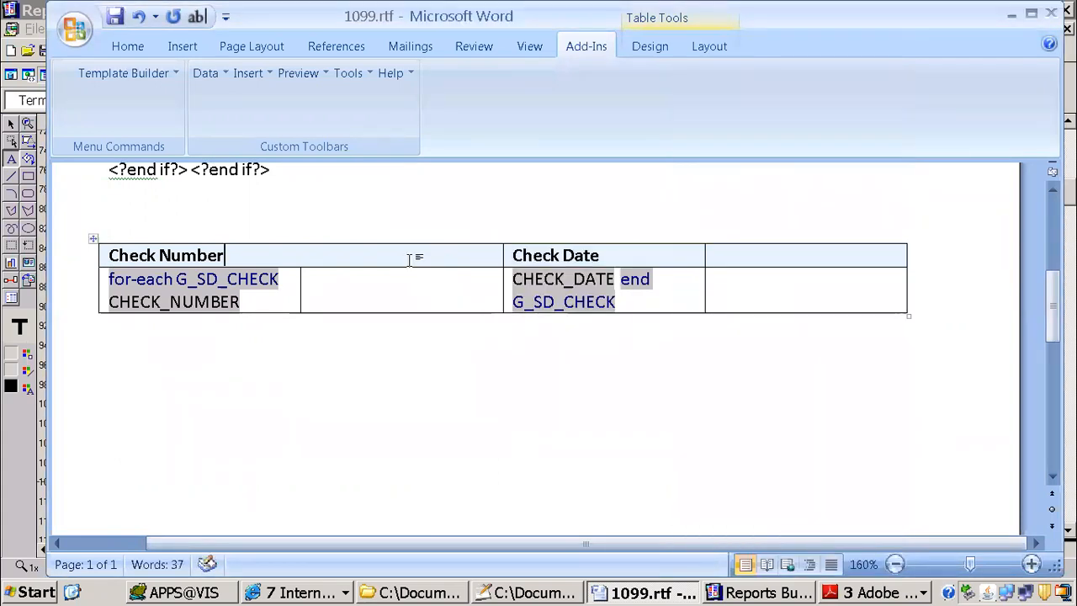
pyautogui.rightClick(409, 261)
pyautogui.click(446, 277)
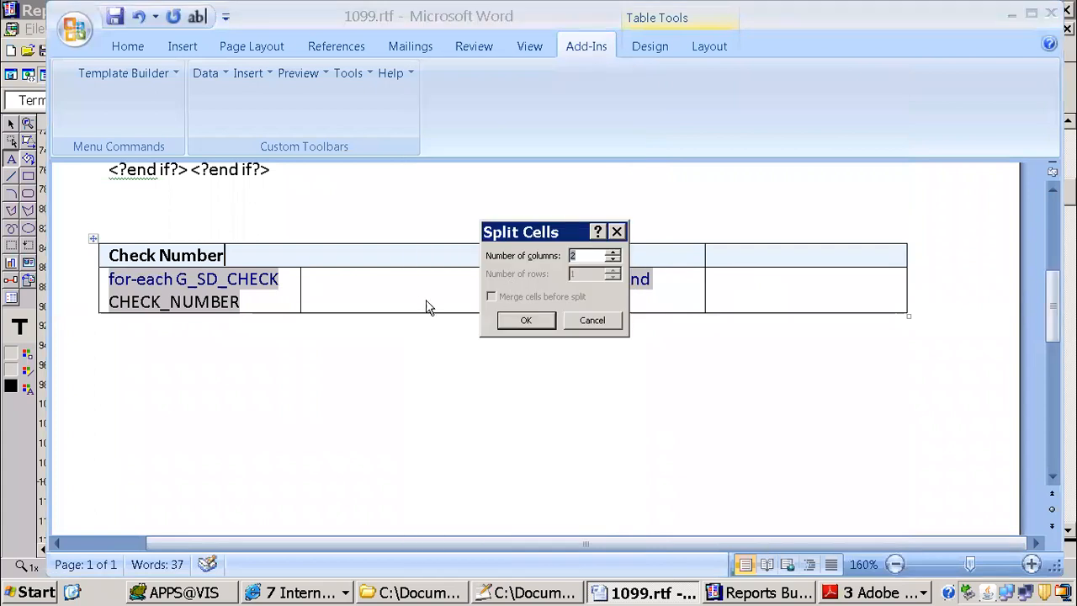
pyautogui.click(526, 321)
# Step: Move the end G_SD_CHECK tag out of the CHECK_DATE cell into the empty last cell of the data row
pyautogui.click(392, 279)
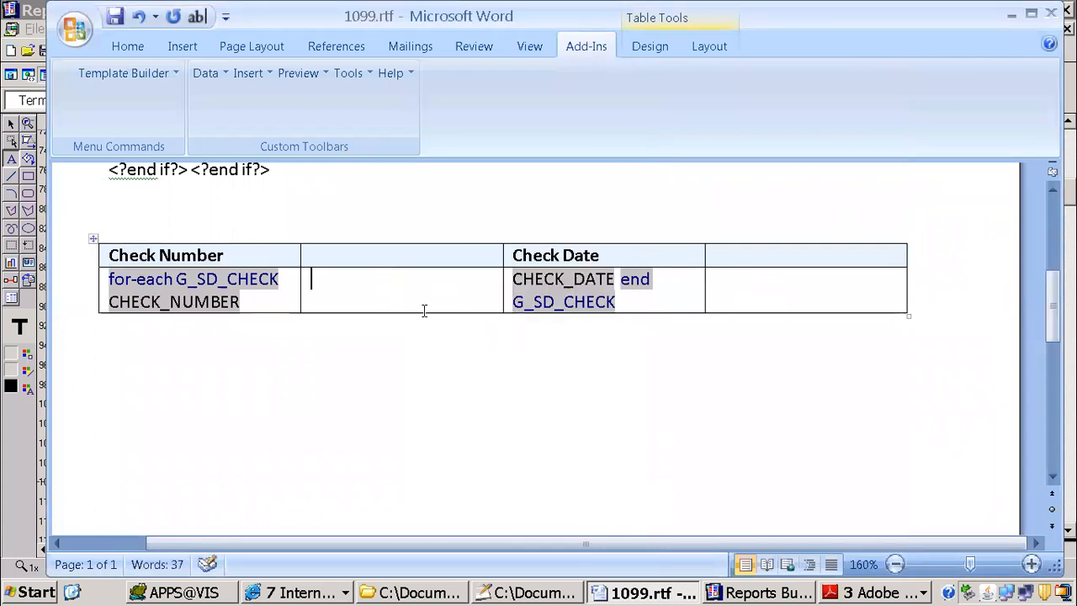
pyautogui.click(629, 283)
pyautogui.hotkey('ctrl', 'c')
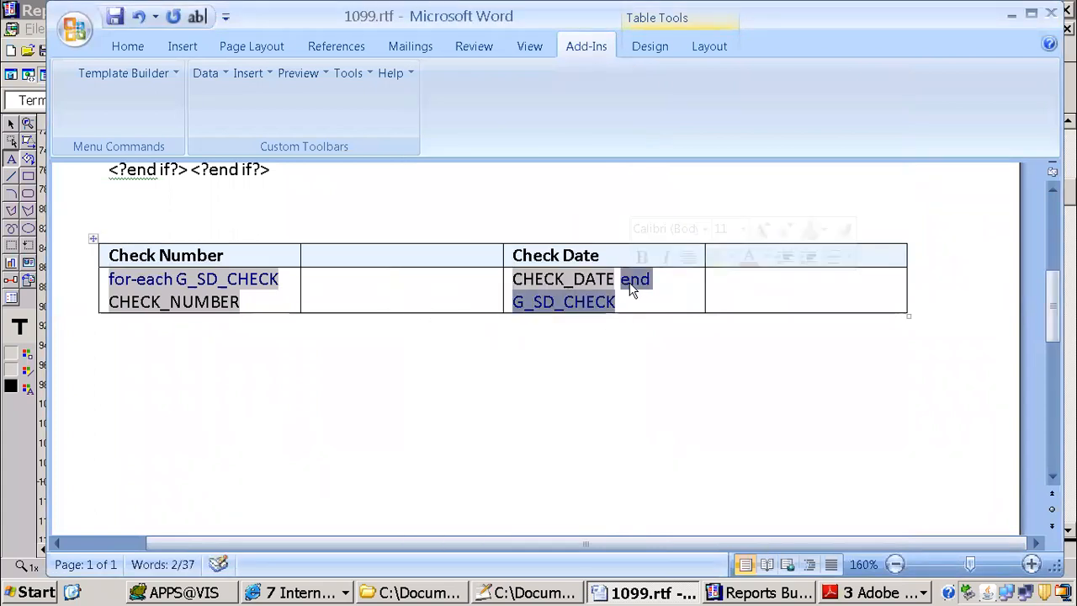
pyautogui.press('Delete')
pyautogui.click(799, 284)
pyautogui.hotkey('ctrl', 'v')
pyautogui.click(596, 286)
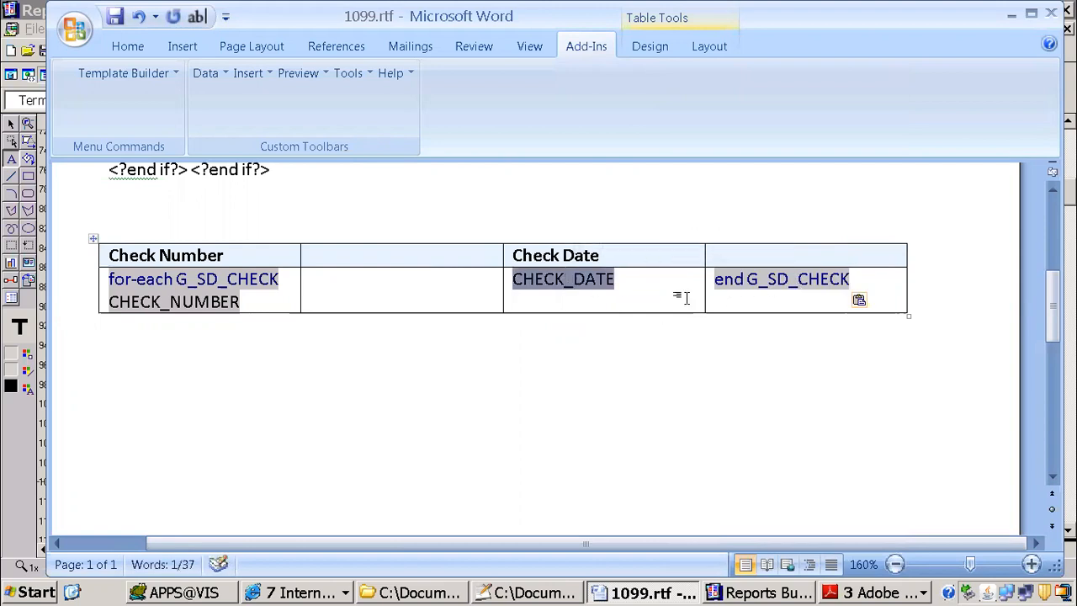
# Step: Switch to Reports Builder, examine the full text of the last Payment column heading in the supplier detail layout, and return to Word
pyautogui.click(340, 592)
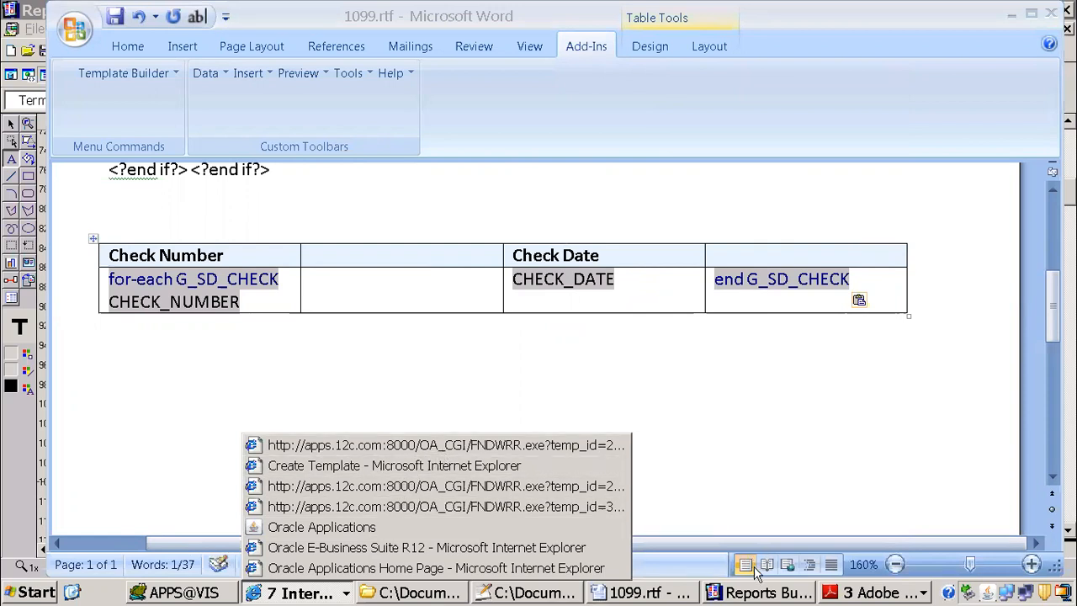
pyautogui.click(764, 594)
pyautogui.click(764, 594)
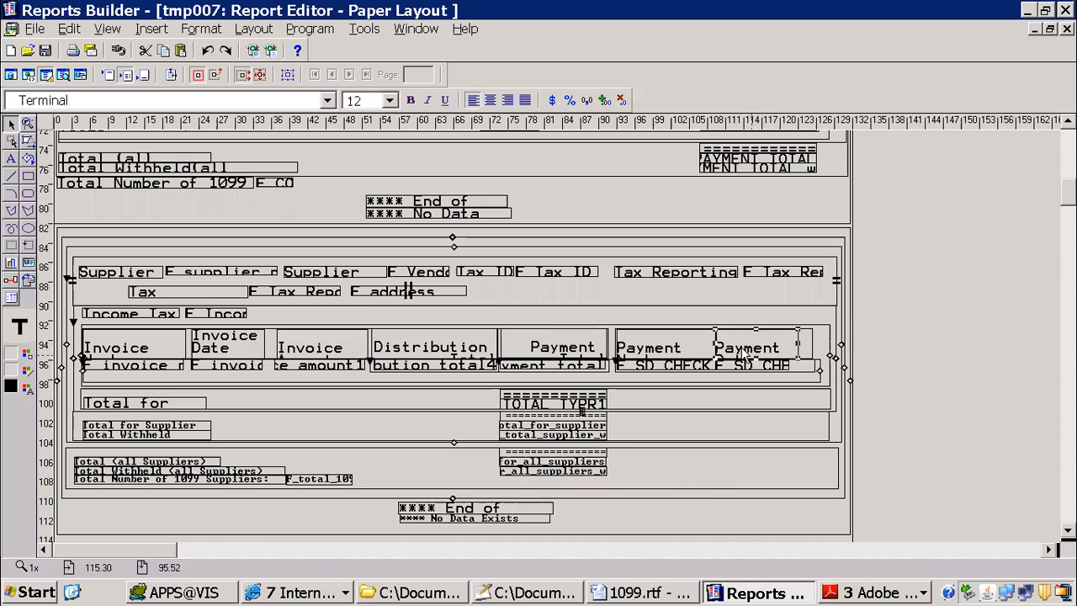
pyautogui.doubleClick(738, 350)
pyautogui.hotkey('alt', 'Tab')
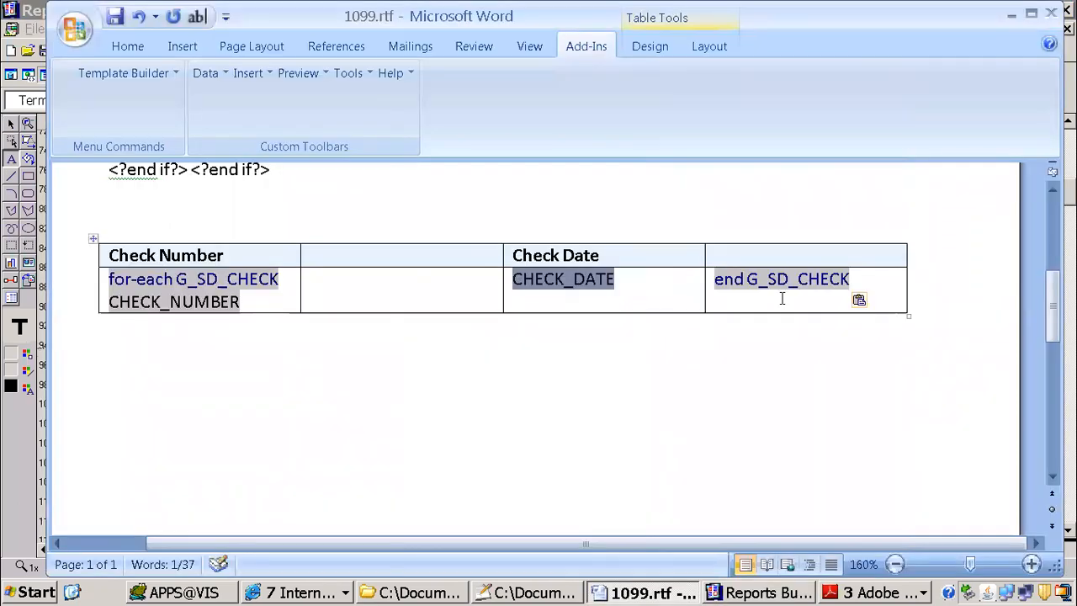
# Step: Move the CHECK_DATE field into the last heading cell and the Check Date label into the last data cell, before the end G_SD_CHECK tag
pyautogui.hotkey('ctrl', 'x')
pyautogui.click(717, 256)
pyautogui.hotkey('ctrl', 'v')
pyautogui.moveTo(510, 256); pyautogui.dragTo(607, 260)
pyautogui.click(559, 256)
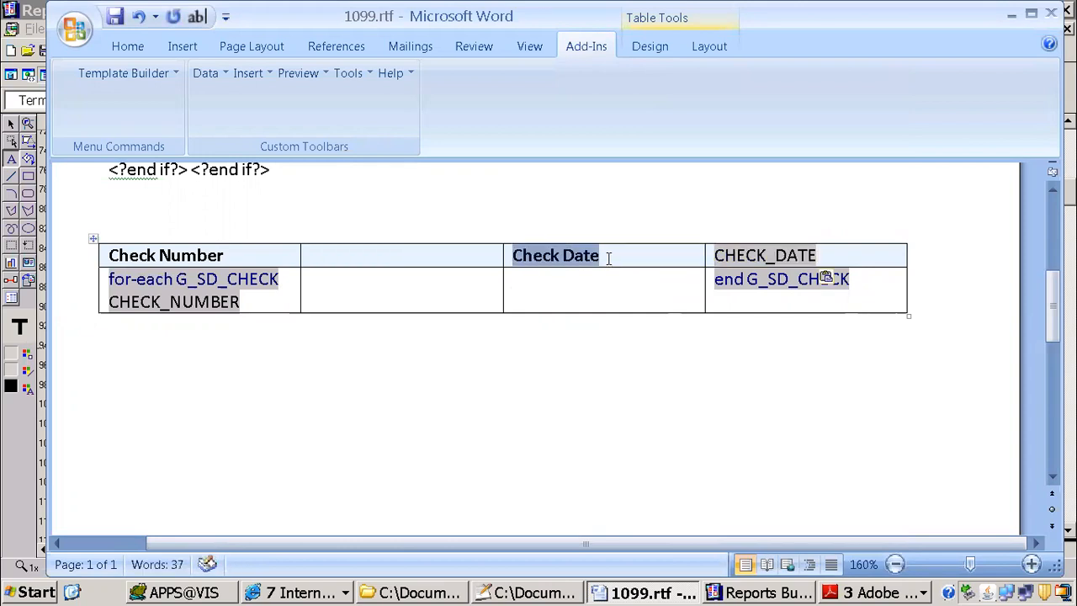
pyautogui.press('Delete')
pyautogui.click(712, 279)
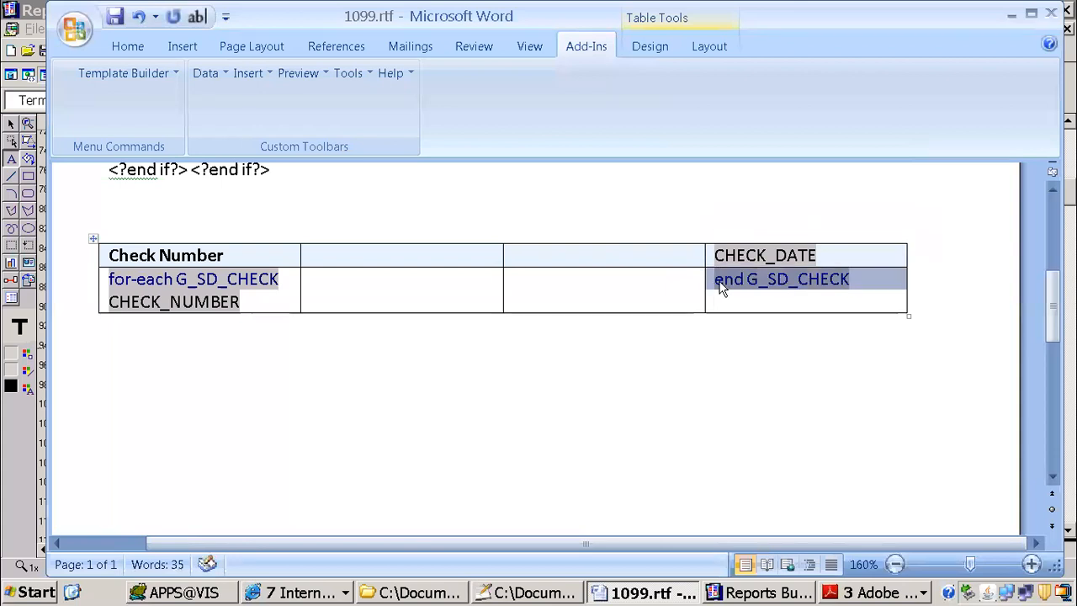
pyautogui.click(716, 281)
pyautogui.hotkey('ctrl', 'v')
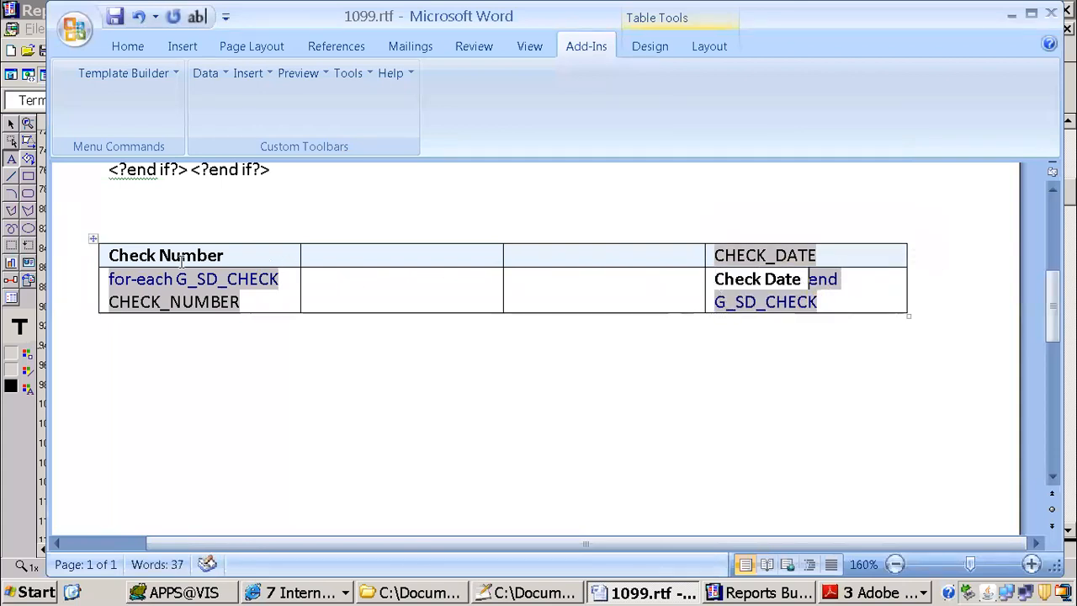
# Step: Move the Check Number heading and the CHECK_NUMBER field from the first column to the third column of the table
pyautogui.click(221, 255)
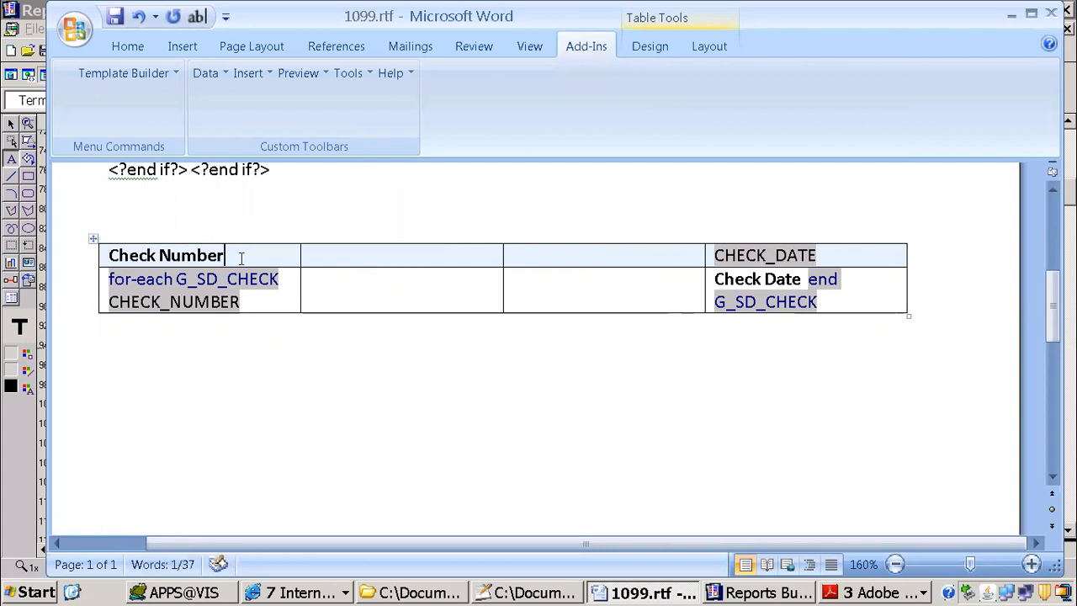
pyautogui.moveTo(171, 249); pyautogui.dragTo(121, 251)
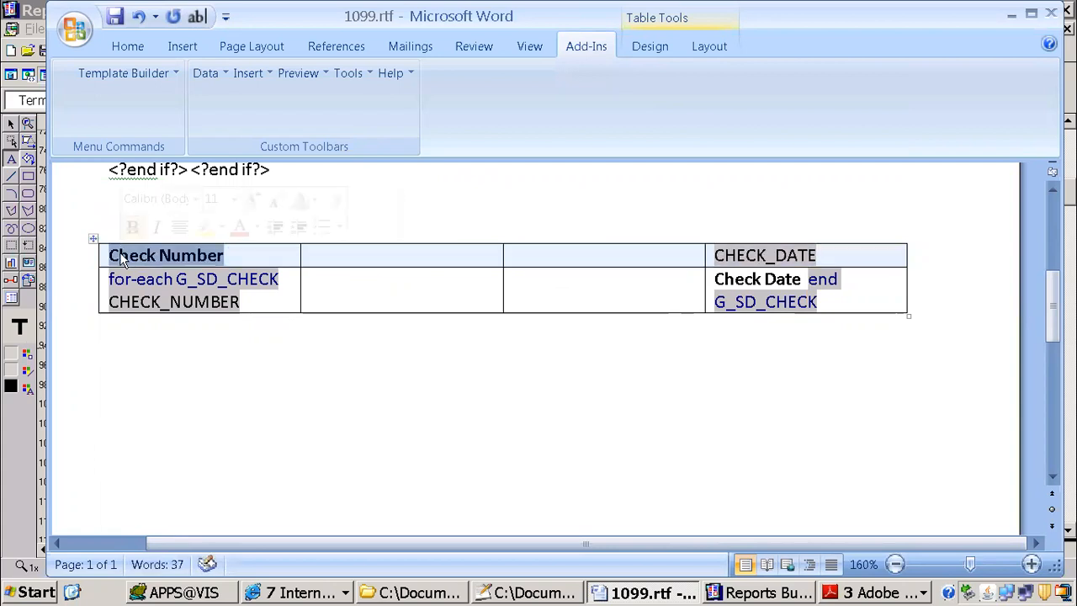
pyautogui.hotkey('ctrl', 'x')
pyautogui.hotkey('ctrl', 'v')
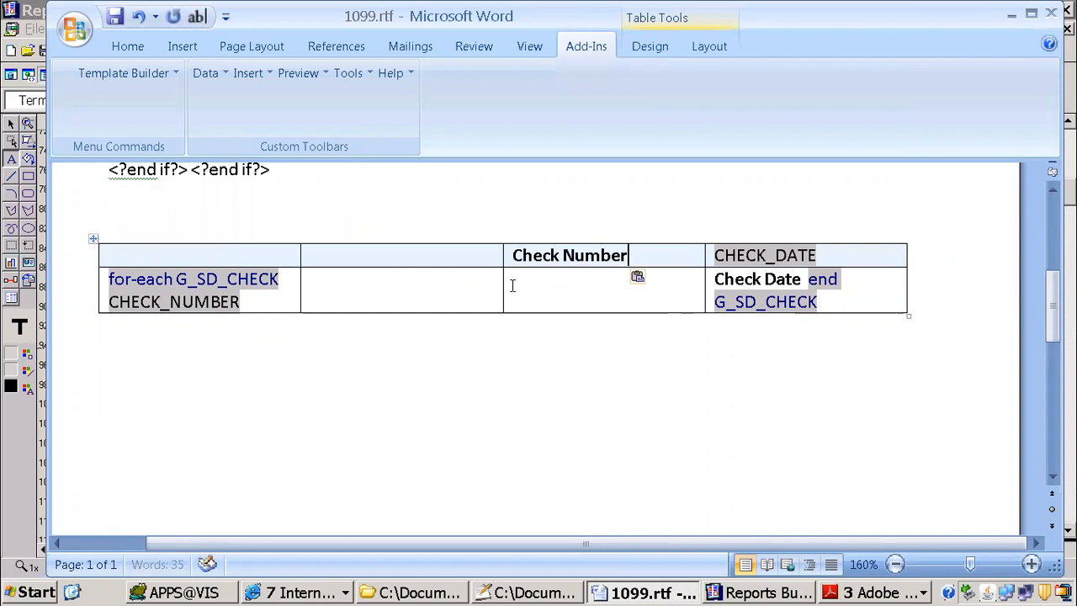
pyautogui.click(213, 284)
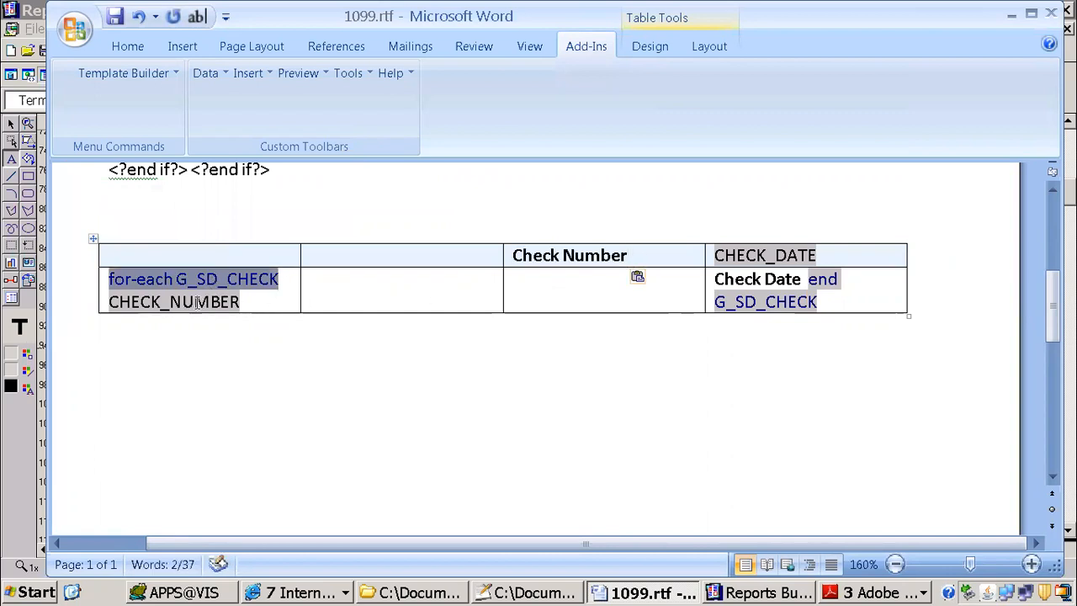
pyautogui.click(190, 308)
pyautogui.hotkey('ctrl', 'x')
pyautogui.click(564, 287)
pyautogui.hotkey('ctrl', 'v')
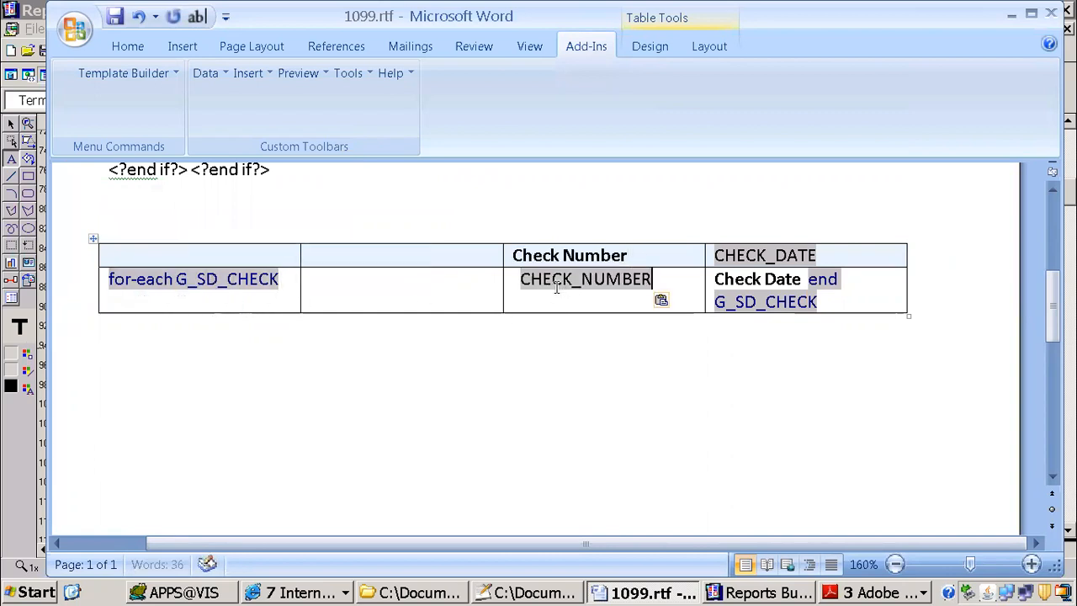
pyautogui.click(350, 291)
# Step: Switch to Reports Builder and examine the full text of the three invoice column headings in the supplier detail layout
pyautogui.click(757, 592)
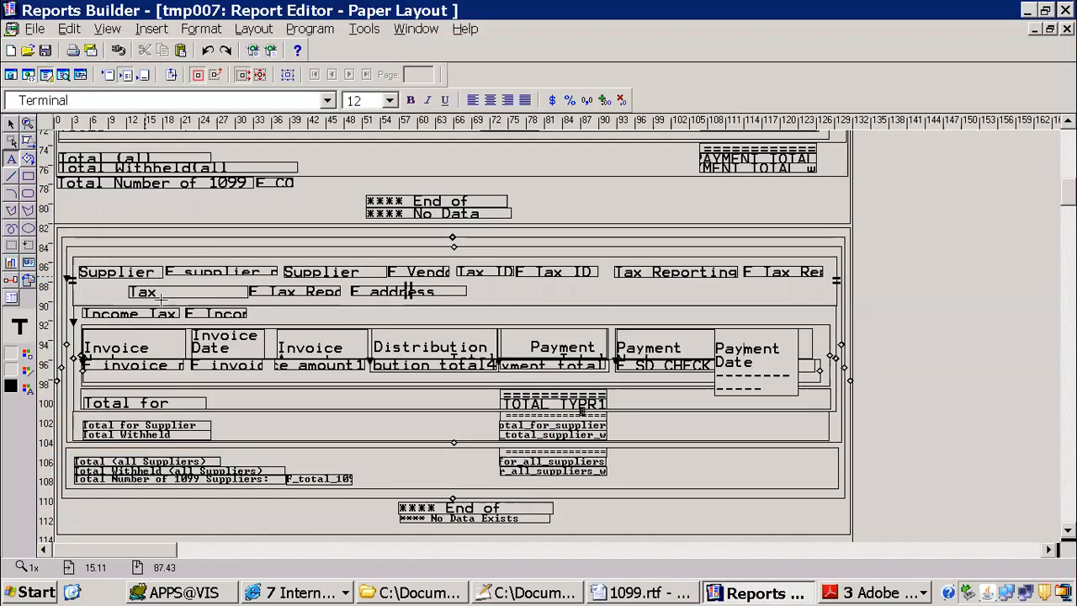
pyautogui.click(149, 349)
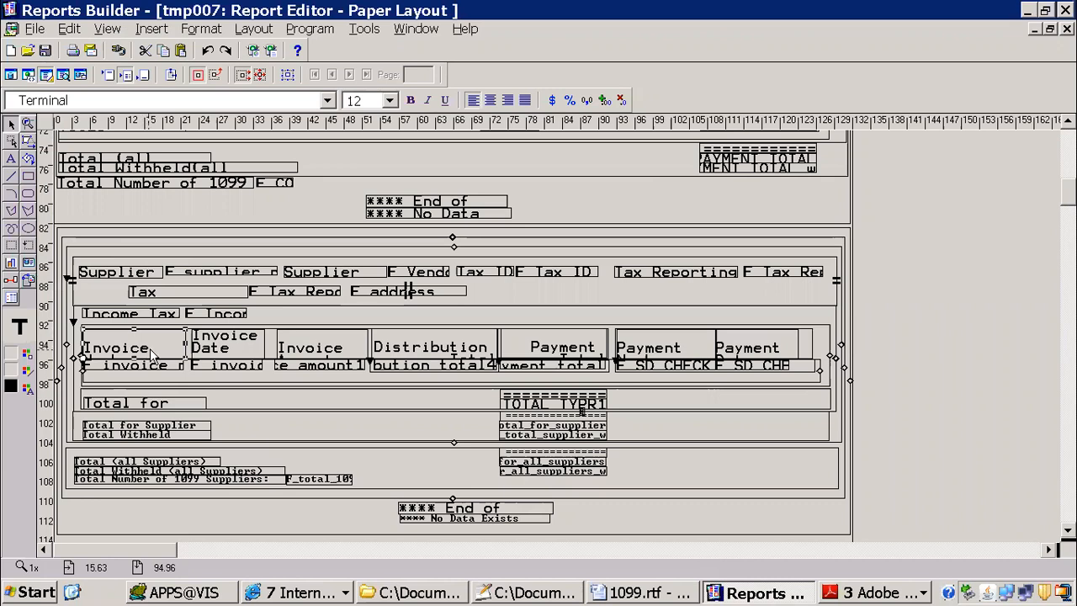
pyautogui.click(242, 352)
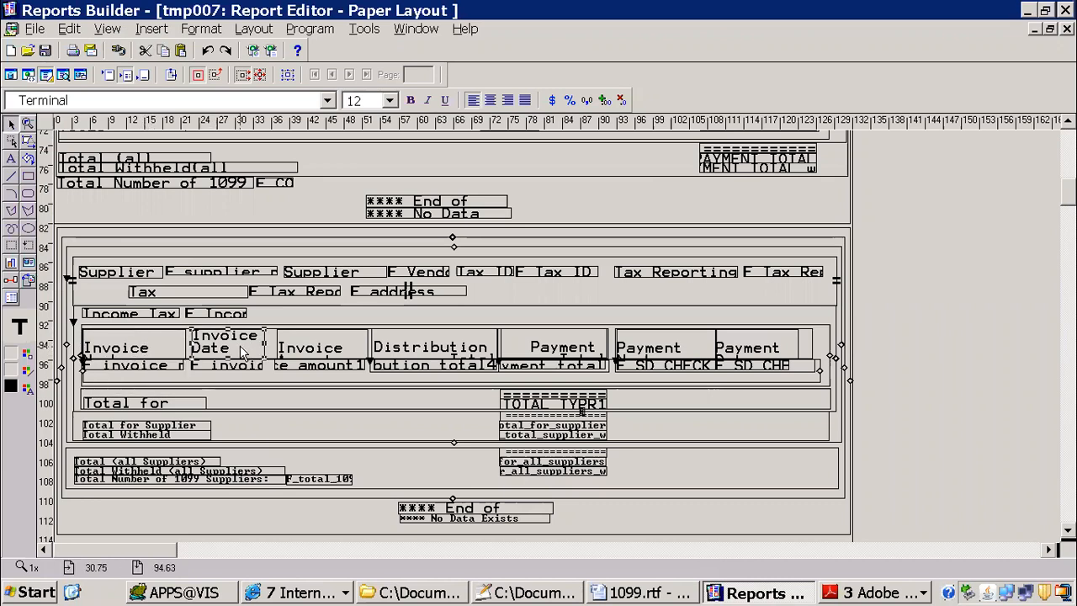
pyautogui.click(350, 349)
pyautogui.click(349, 346)
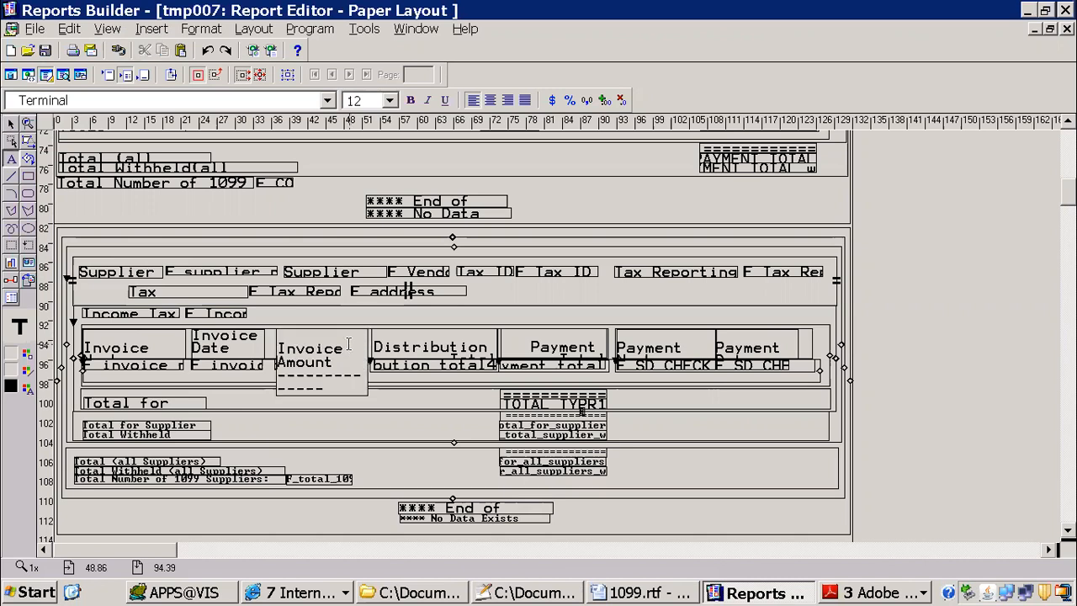
# Step: Return to the template in Word and split the empty second heading cell and the data cell beneath it into two columns each
pyautogui.click(640, 593)
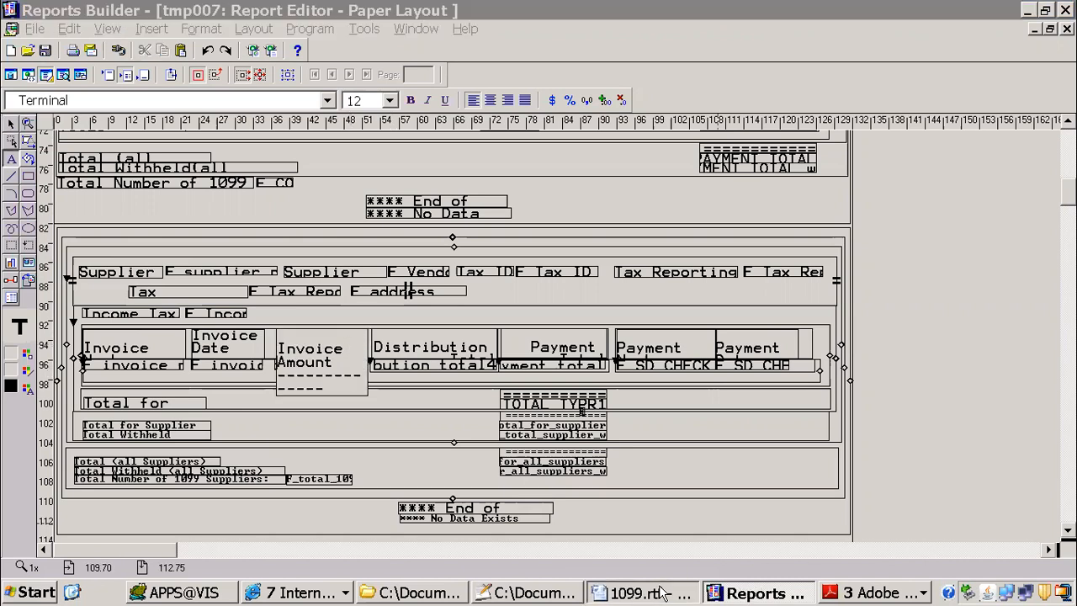
pyautogui.click(357, 254)
pyautogui.rightClick(356, 254)
pyautogui.click(442, 277)
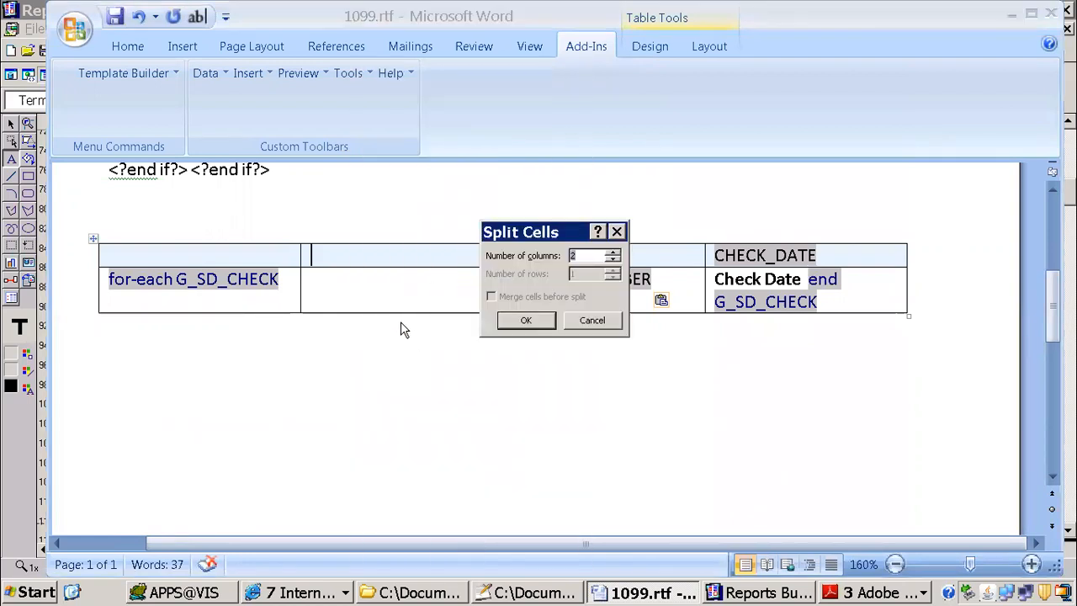
pyautogui.click(526, 321)
pyautogui.click(380, 277)
pyautogui.rightClick(383, 278)
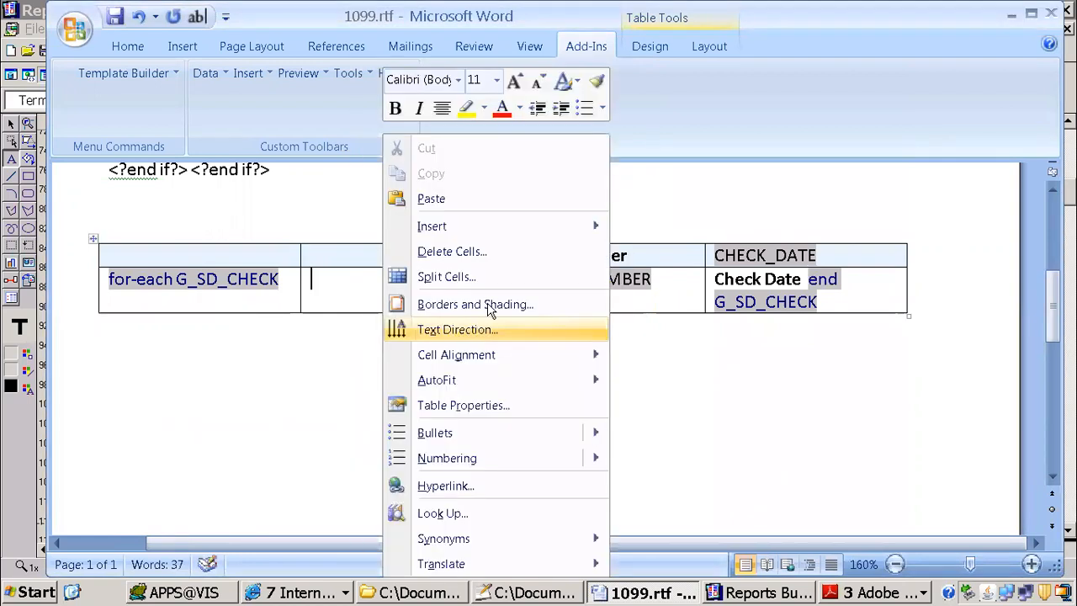
pyautogui.click(446, 277)
pyautogui.click(529, 319)
pyautogui.click(433, 366)
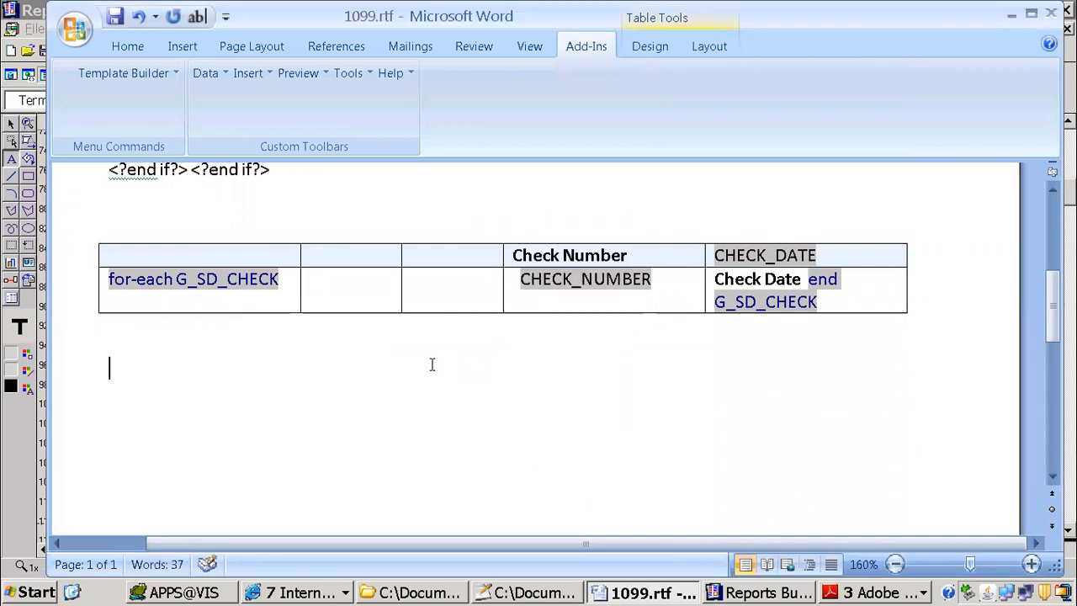
# Step: Enter the headings Invoice Number, Invoice Date and Invoice Amount in the first three cells of the heading row
pyautogui.click(358, 260)
pyautogui.write('Invoice Number')
pyautogui.press('Tab')
pyautogui.write('Invoice Dat')
pyautogui.press('Tab')
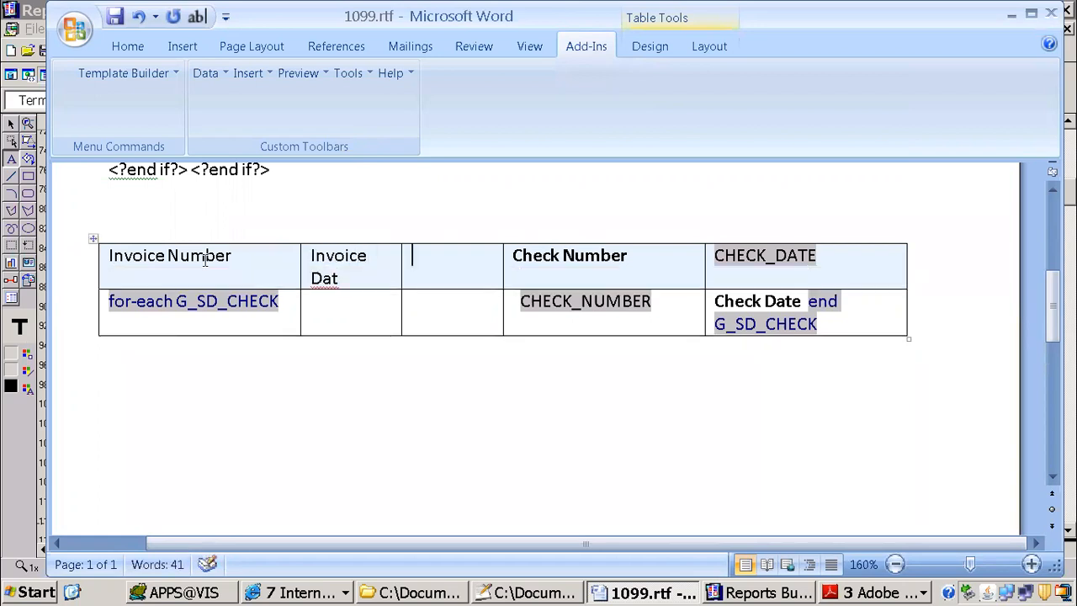
pyautogui.write('InvoiceP_')
pyautogui.press('BackSpace')
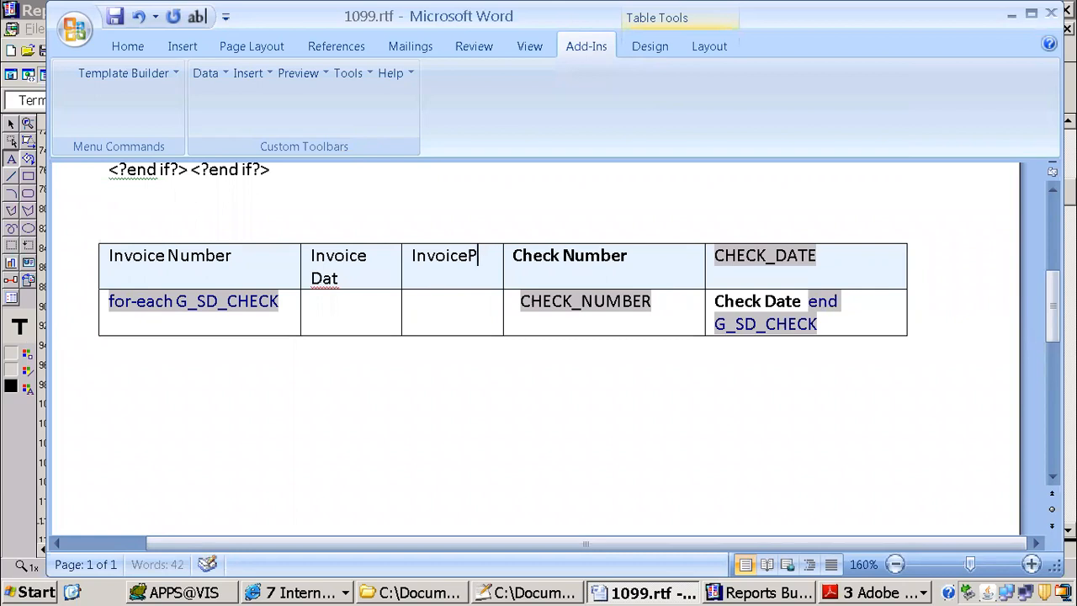
pyautogui.press('BackSpace')
pyautogui.press('BackSpace')
pyautogui.press('BackSpace')
pyautogui.press('BackSpace')
pyautogui.press('BackSpace')
pyautogui.press('BackSpace')
pyautogui.press('BackSpace')
pyautogui.write('Invoice_')
pyautogui.press('BackSpace')
pyautogui.write('Amount')
pyautogui.click(342, 278)
pyautogui.write('e')
pyautogui.click(344, 308)
pyautogui.click(293, 306)
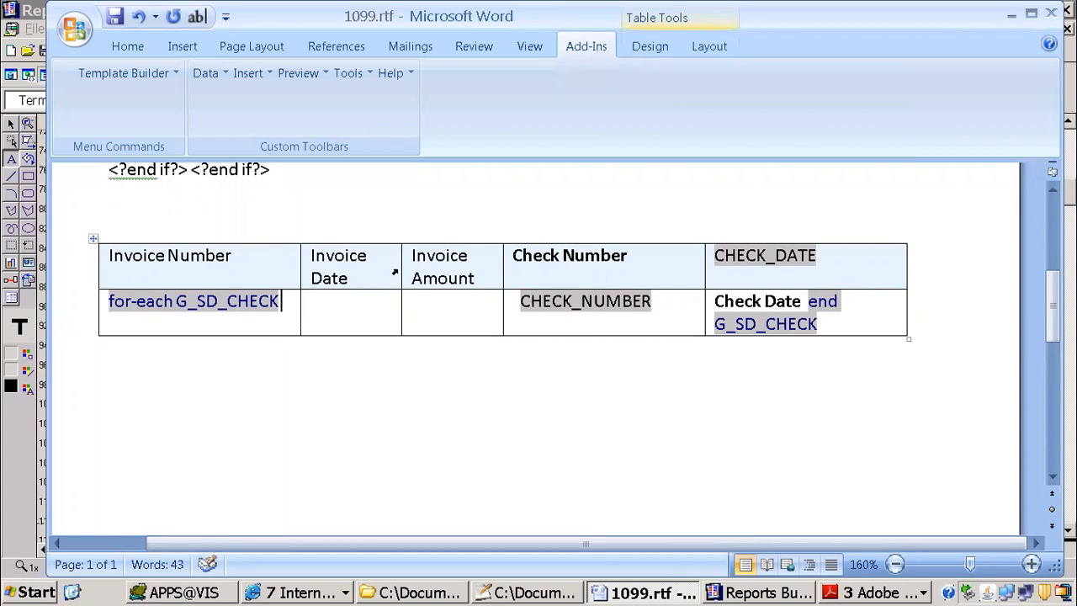
# Step: Switch to Reports Builder and check the source group of the repeating frame around the invoice fields in the supplier detail layout
pyautogui.click(760, 593)
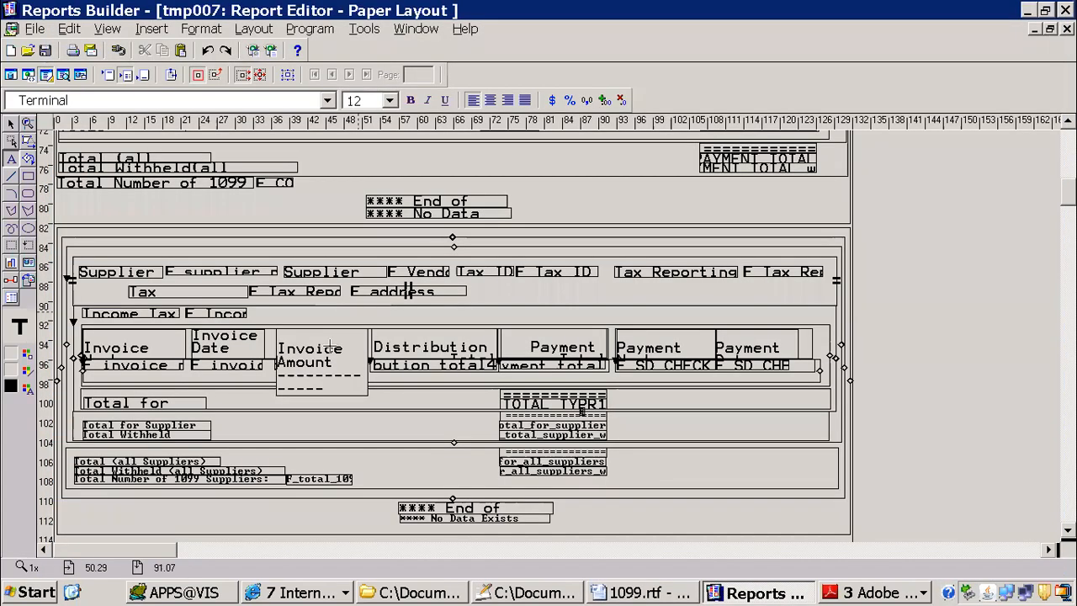
pyautogui.click(338, 368)
pyautogui.click(286, 75)
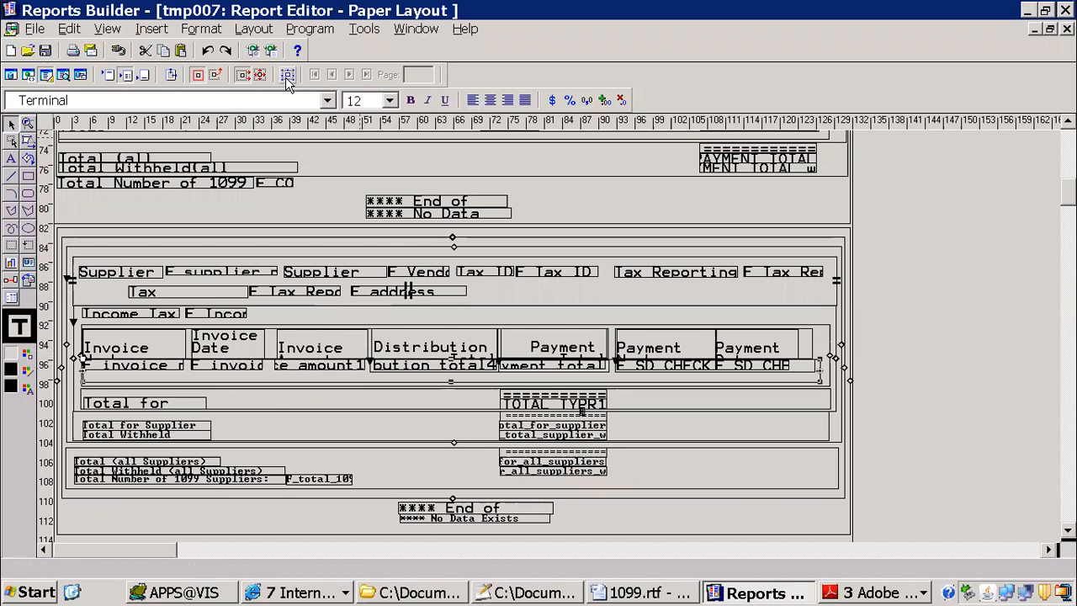
pyautogui.press('F4')
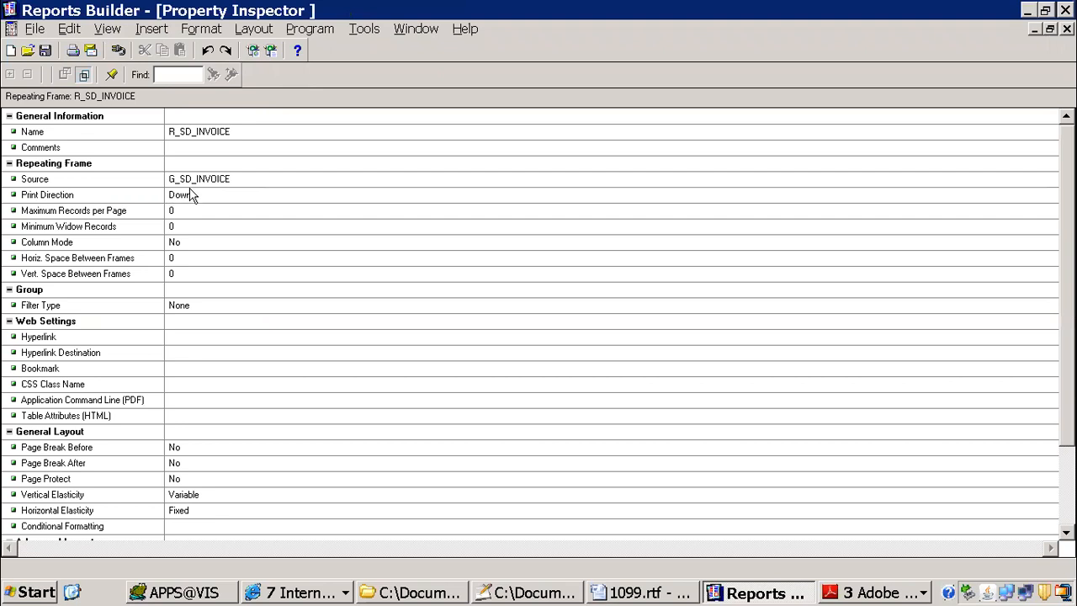
# Step: Return to the template in Word, list the available data fields and review the top-level groups with their contents collapsed
pyautogui.click(654, 592)
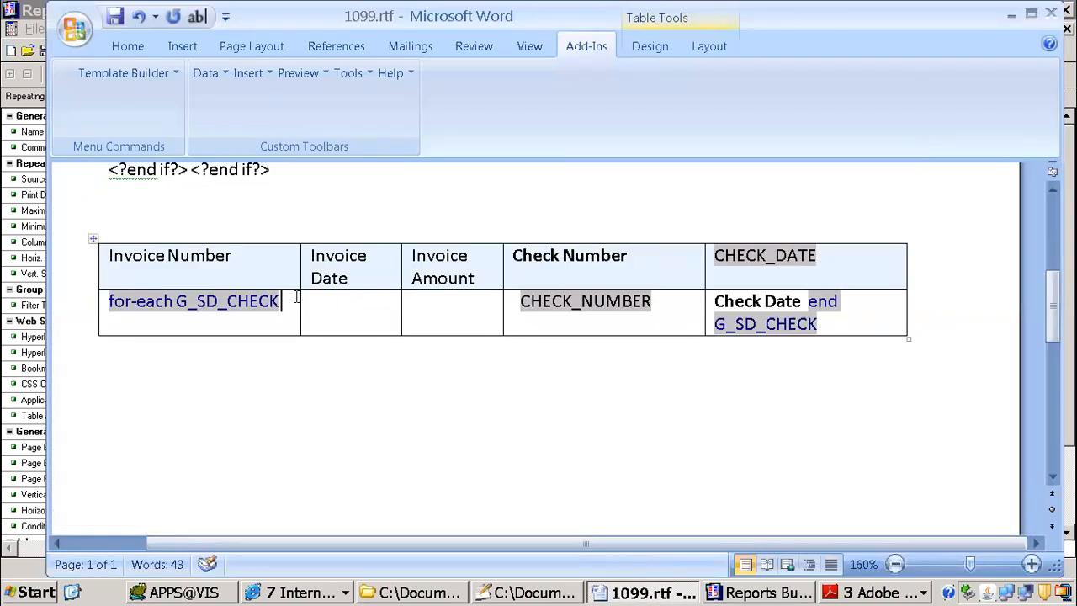
pyautogui.click(253, 71)
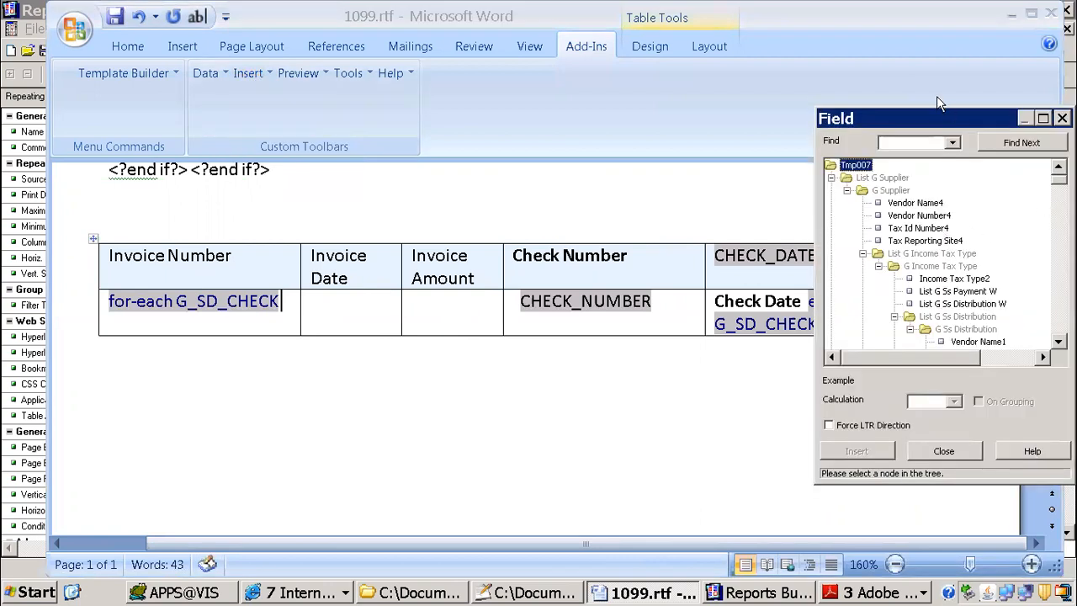
pyautogui.moveTo(941, 118); pyautogui.dragTo(444, 93)
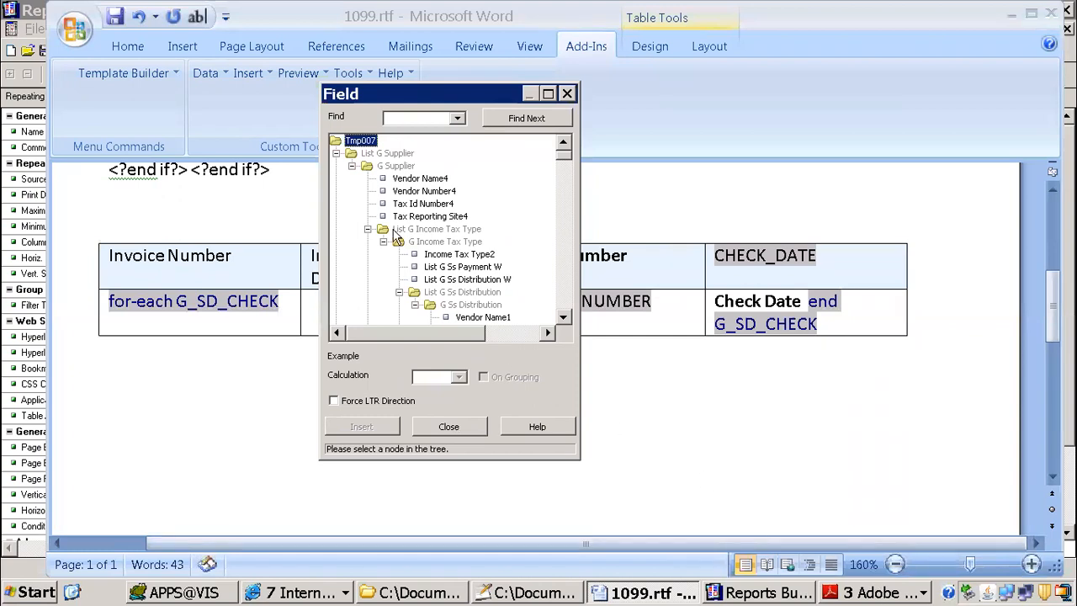
pyautogui.click(336, 153)
pyautogui.click(335, 178)
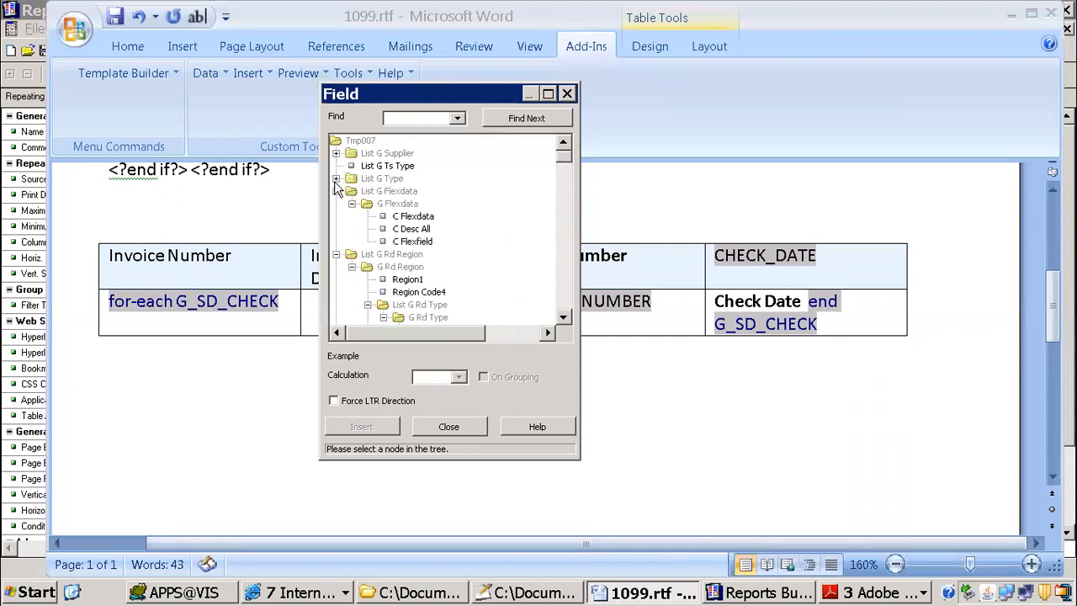
pyautogui.click(336, 191)
pyautogui.click(336, 204)
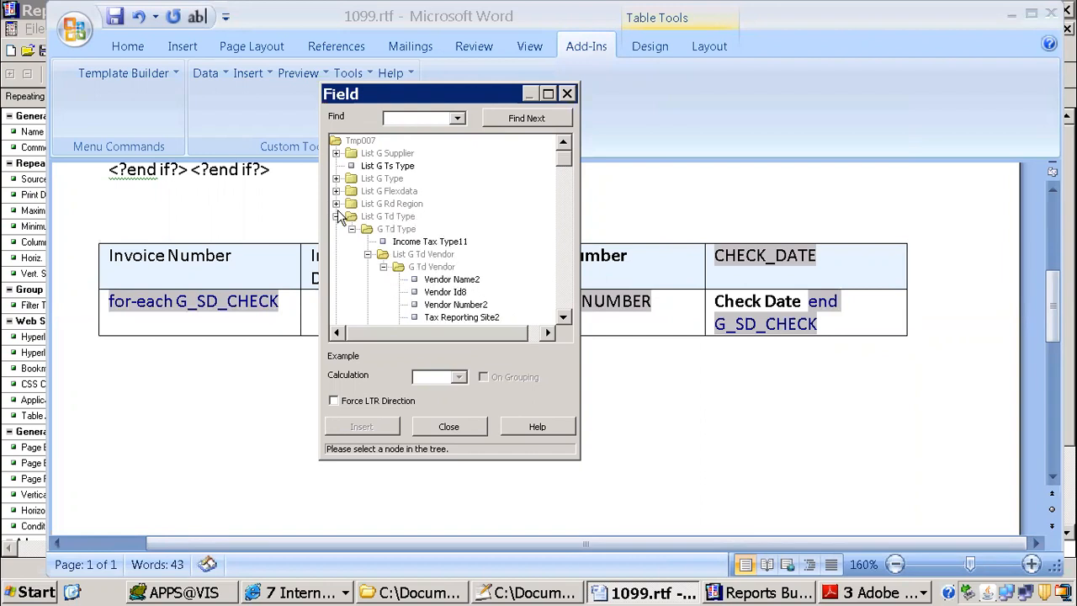
pyautogui.click(335, 217)
pyautogui.click(335, 229)
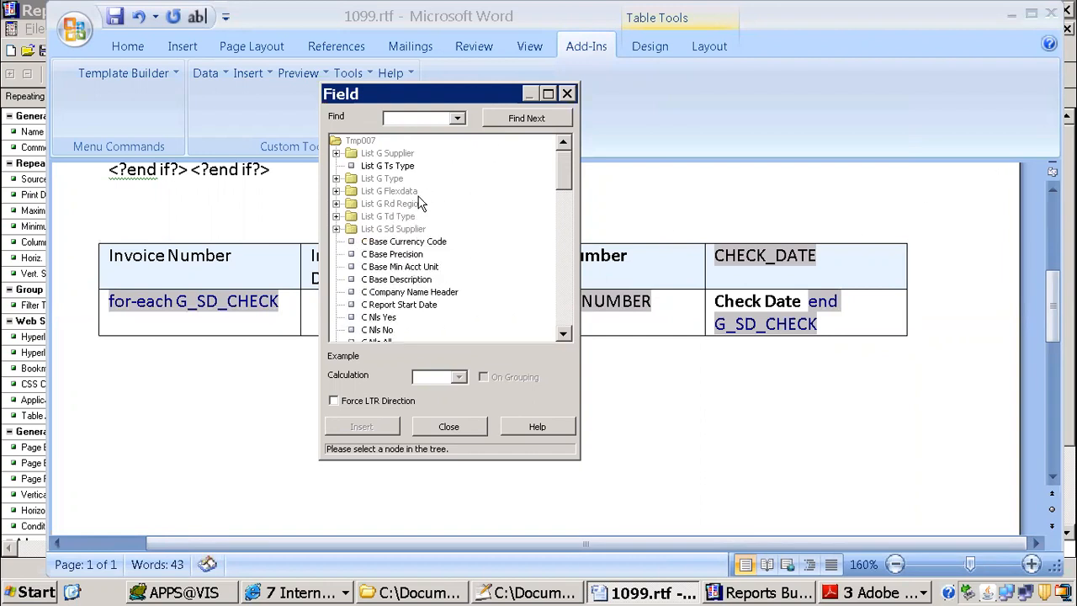
pyautogui.moveTo(474, 94); pyautogui.dragTo(470, 45)
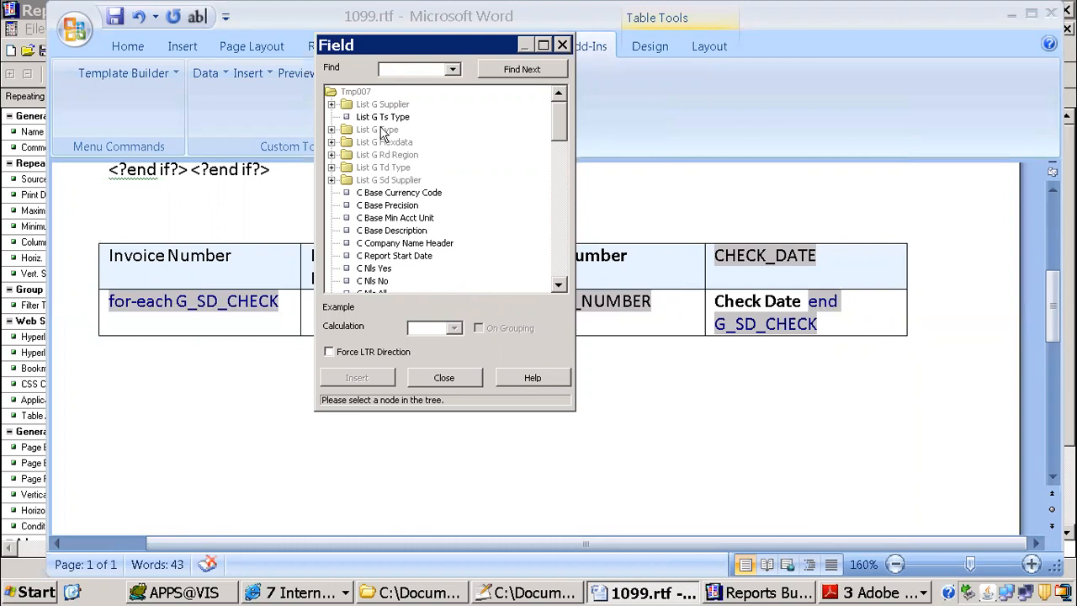
pyautogui.click(386, 180)
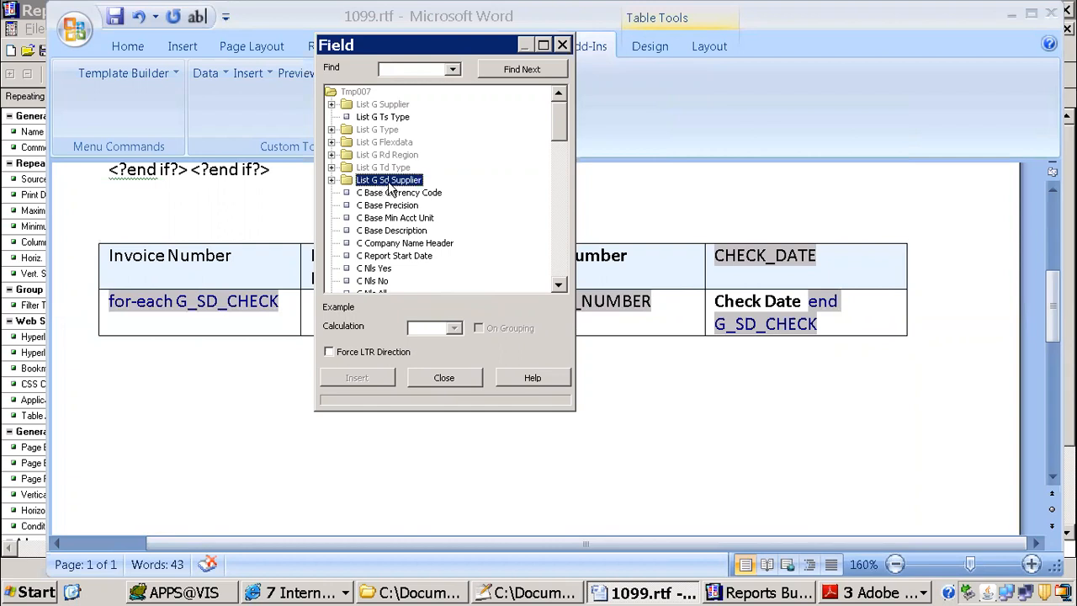
pyautogui.click(388, 168)
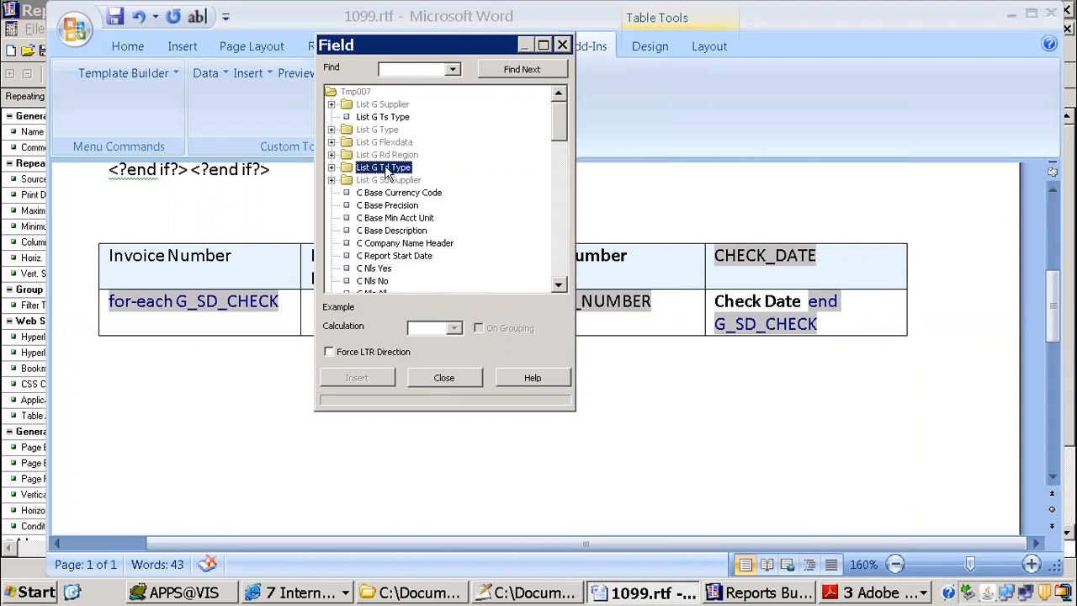
pyautogui.click(379, 155)
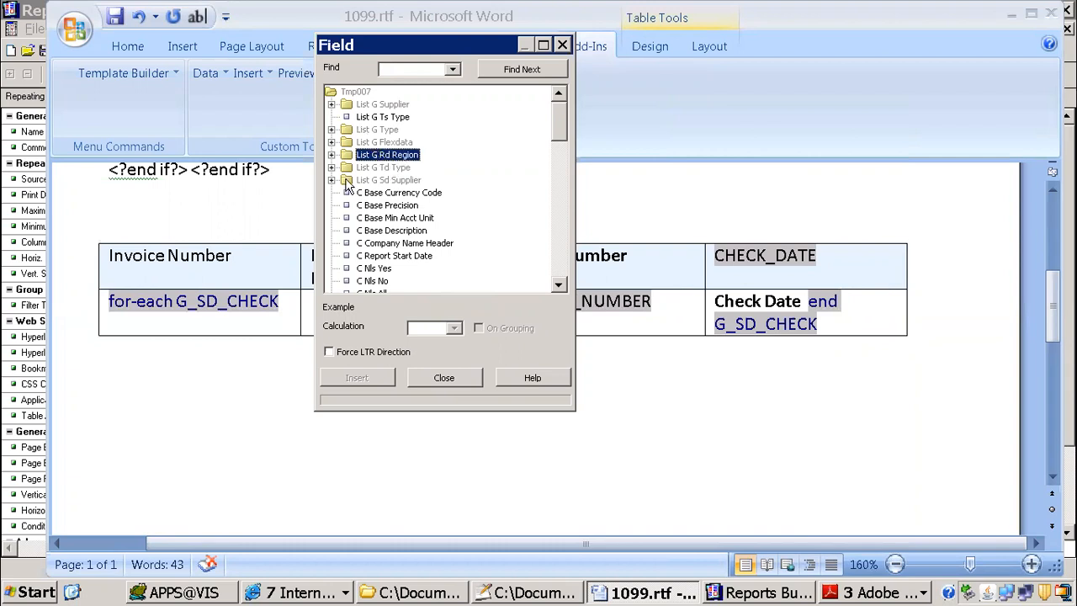
# Step: Expand List G Sd Supplier and examine its nested invoice, distribution, payment and check groups in an enlarged Field window
pyautogui.click(331, 180)
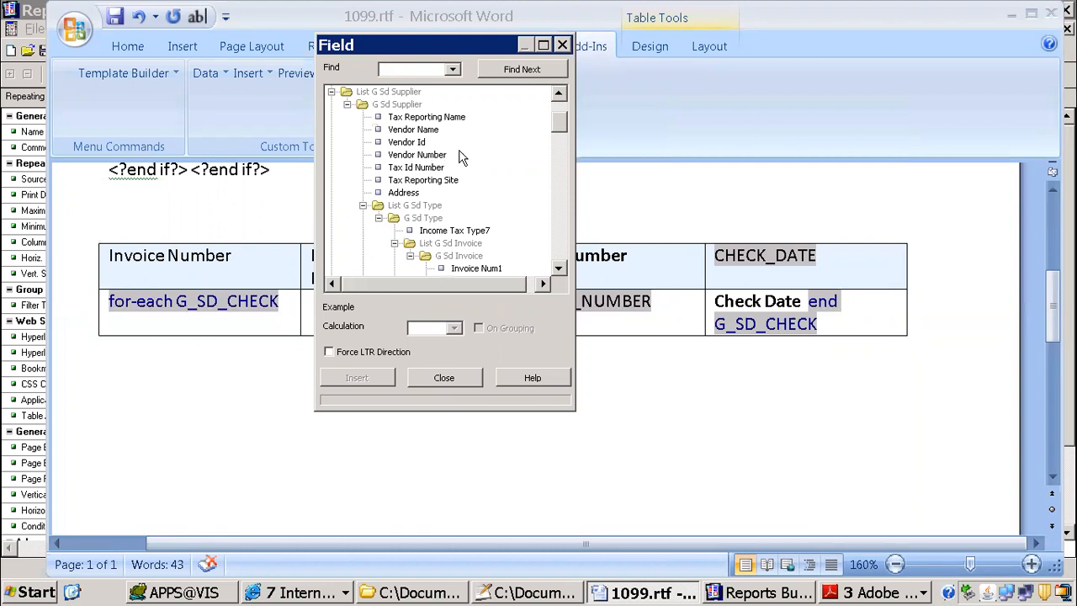
pyautogui.click(558, 268)
pyautogui.click(558, 270)
pyautogui.click(558, 270)
pyautogui.click(558, 270)
pyautogui.click(558, 270)
pyautogui.click(558, 270)
pyautogui.click(558, 270)
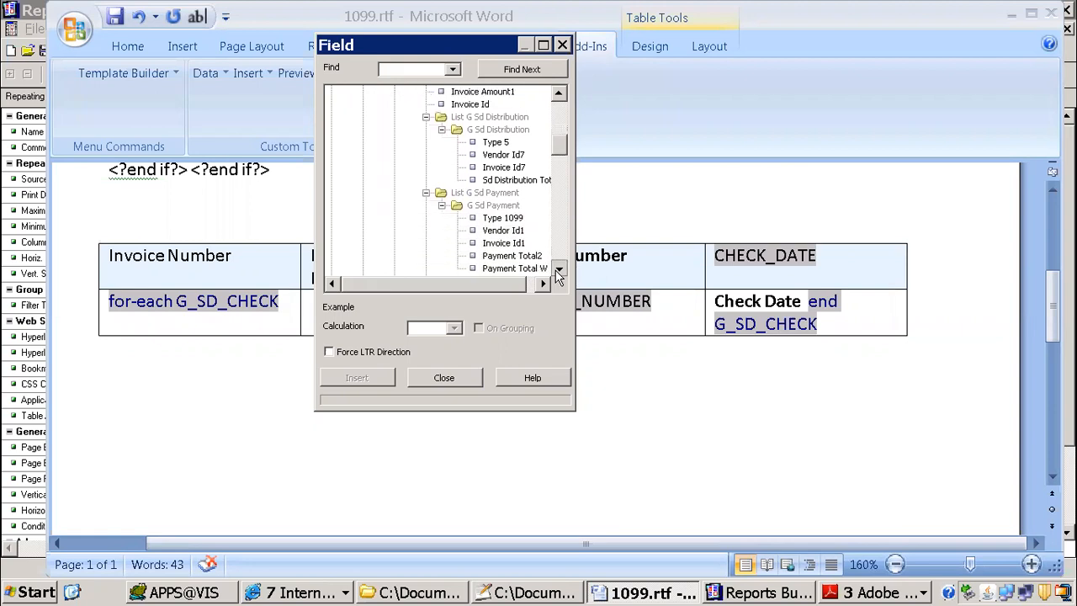
pyautogui.click(558, 270)
pyautogui.click(487, 195)
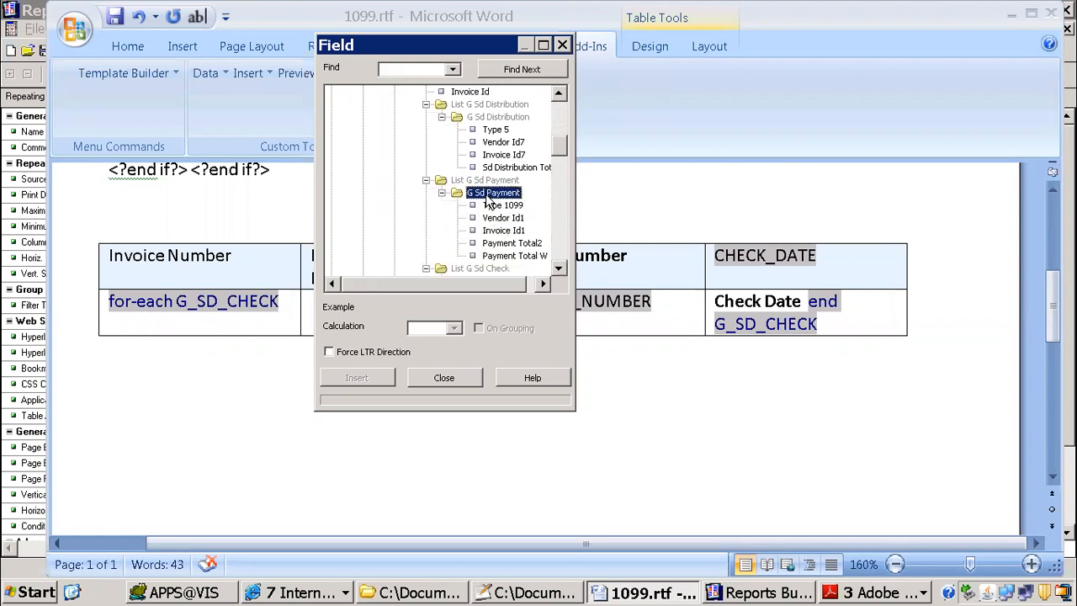
pyautogui.click(500, 269)
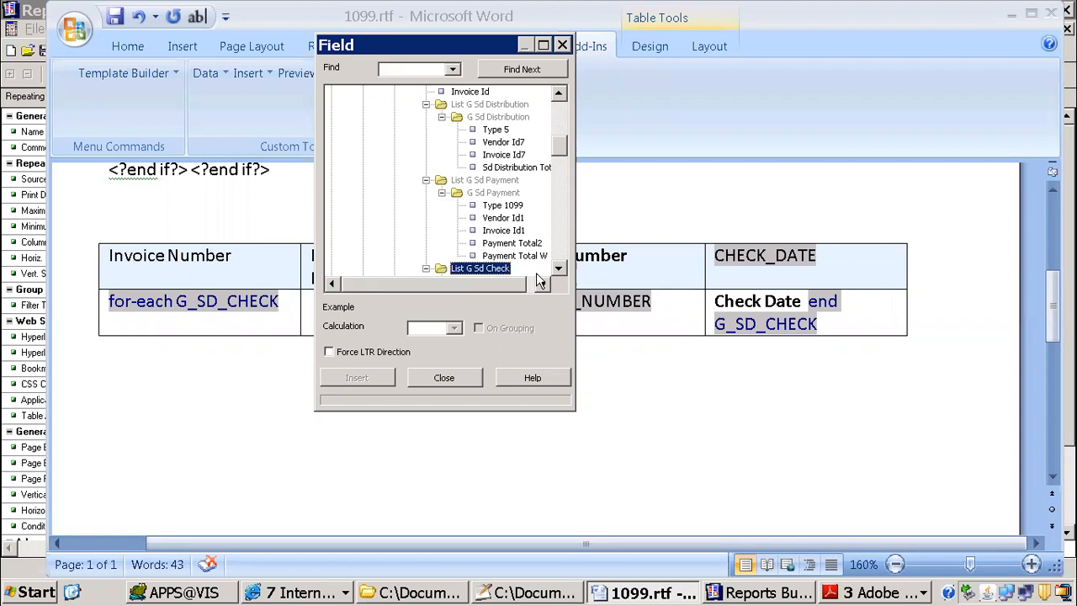
pyautogui.moveTo(569, 409); pyautogui.dragTo(901, 579)
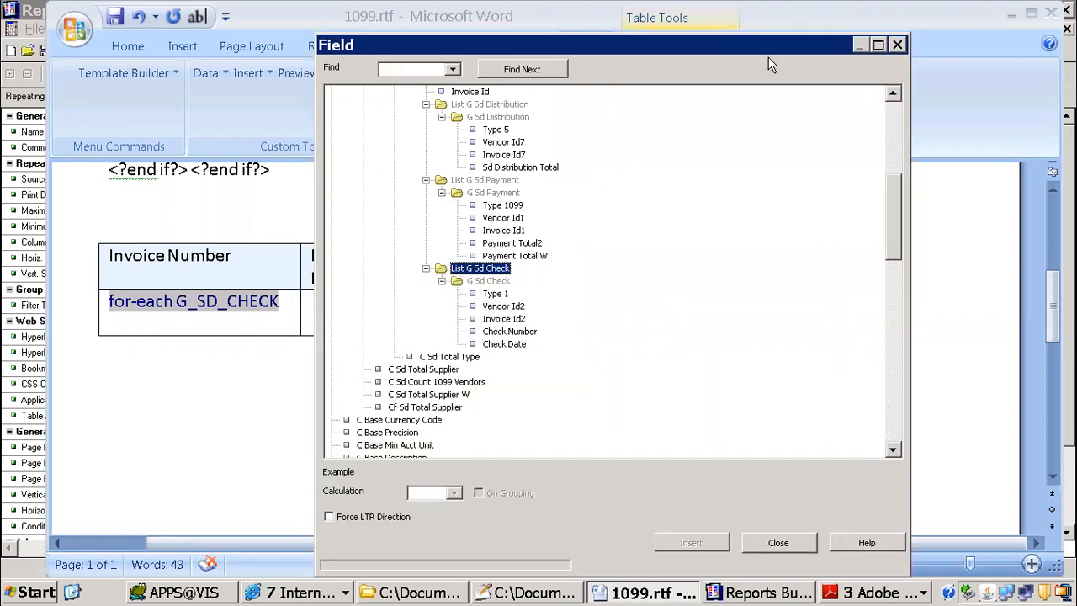
pyautogui.moveTo(377, 37); pyautogui.dragTo(214, 41)
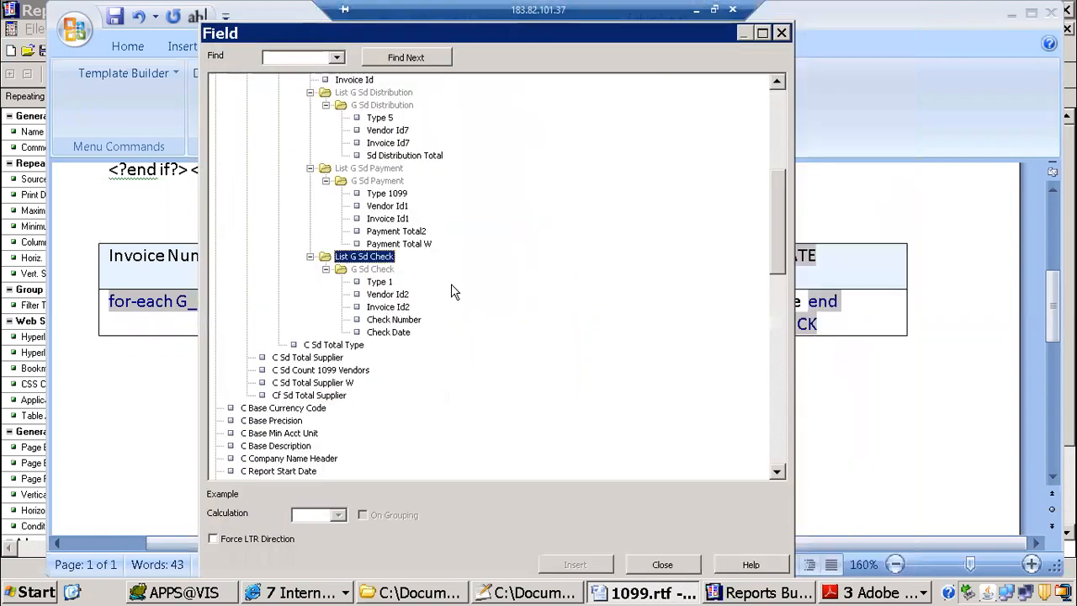
# Step: Collapse the distribution and payment groups and examine how G Sd Check is nested within G Sd Invoice
pyautogui.click(326, 269)
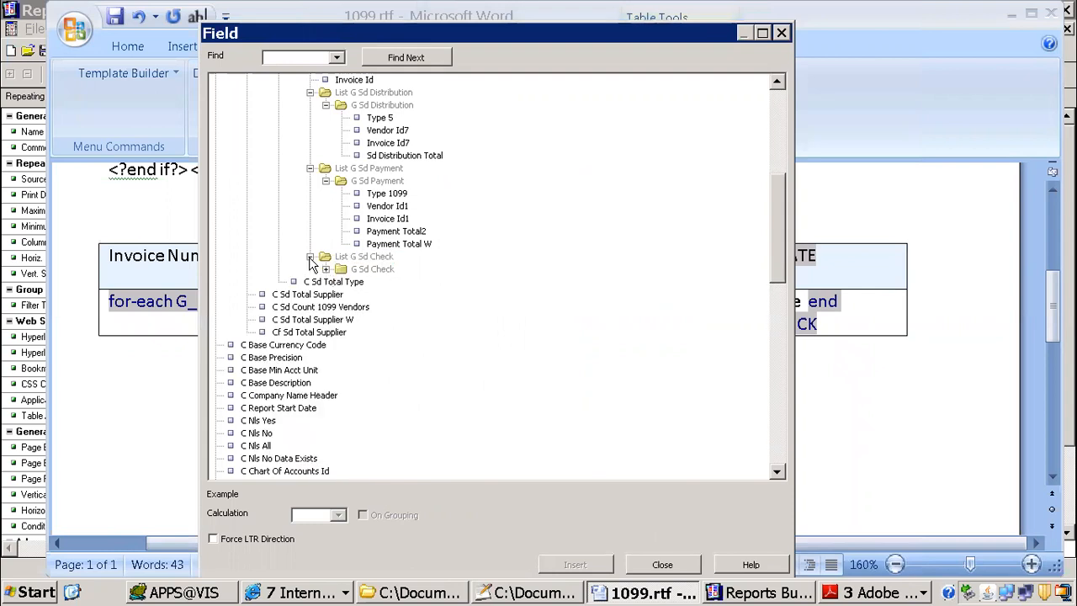
pyautogui.click(309, 257)
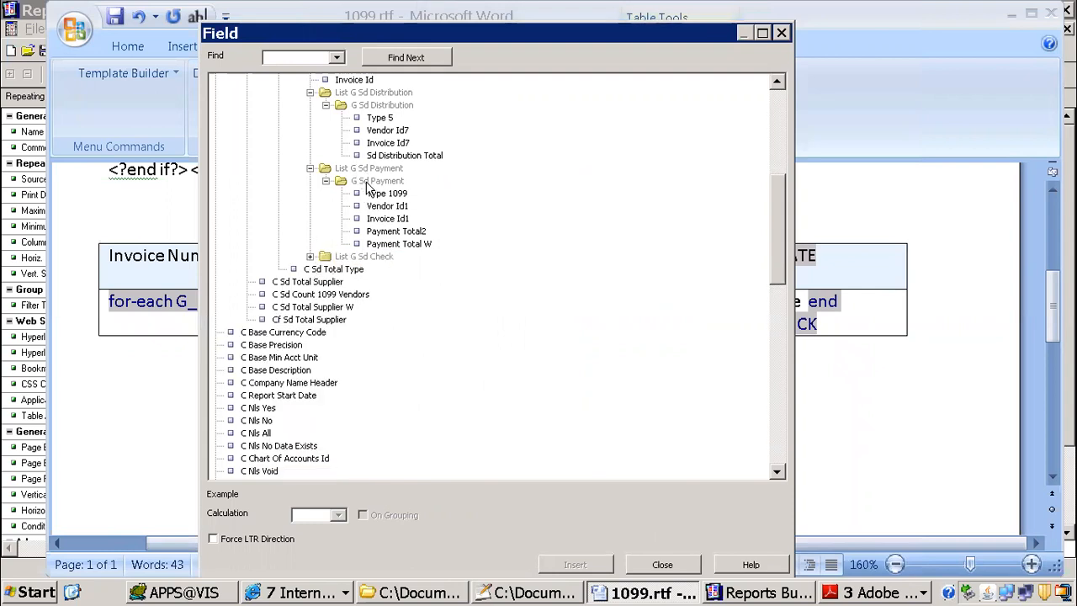
pyautogui.click(309, 168)
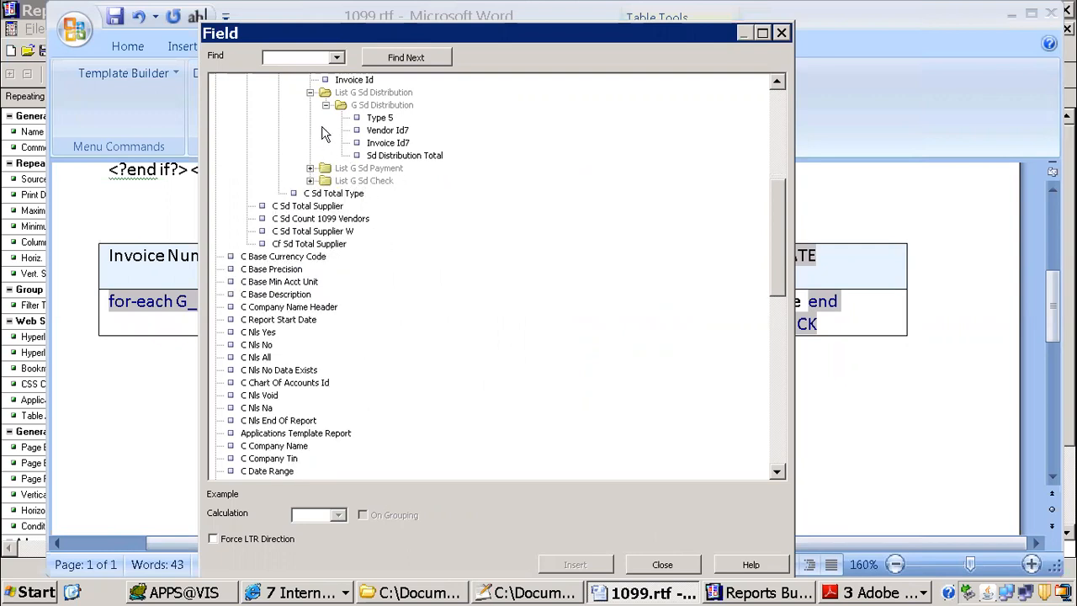
pyautogui.moveTo(774, 252); pyautogui.dragTo(772, 205)
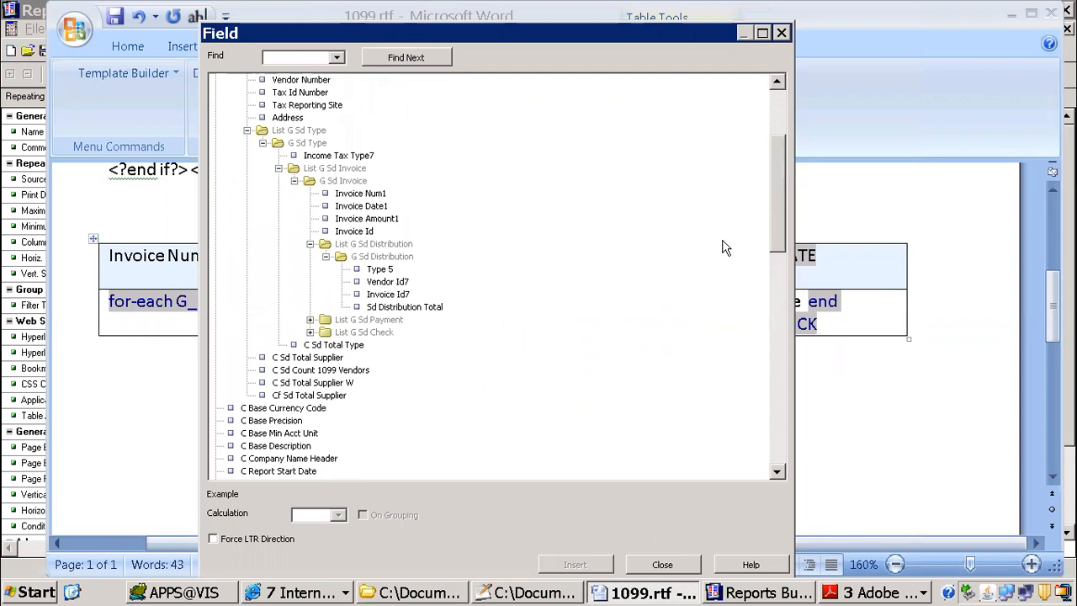
pyautogui.click(310, 244)
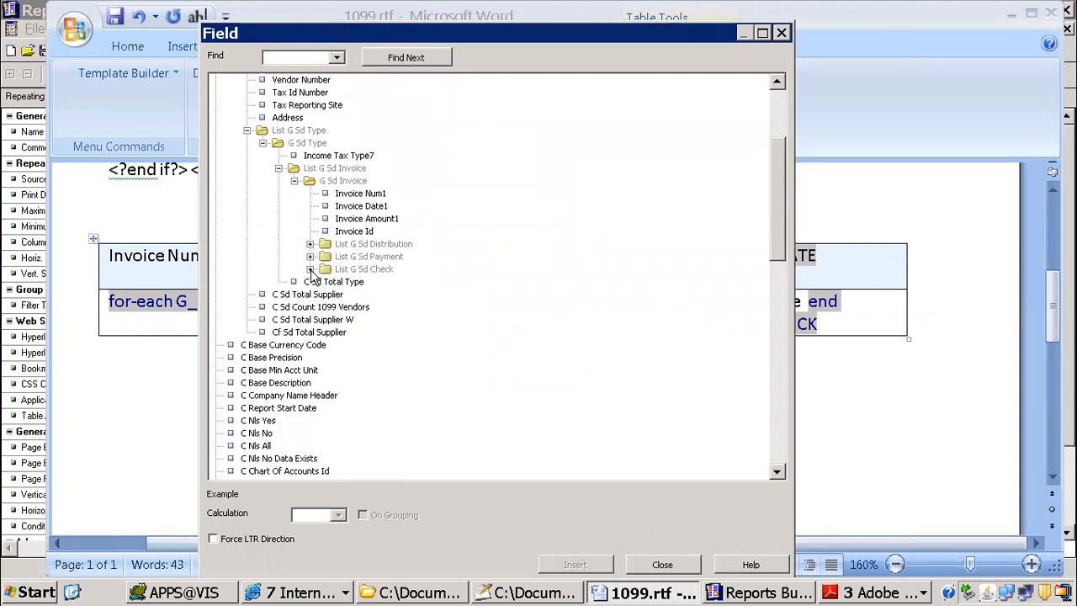
pyautogui.click(310, 270)
pyautogui.click(325, 282)
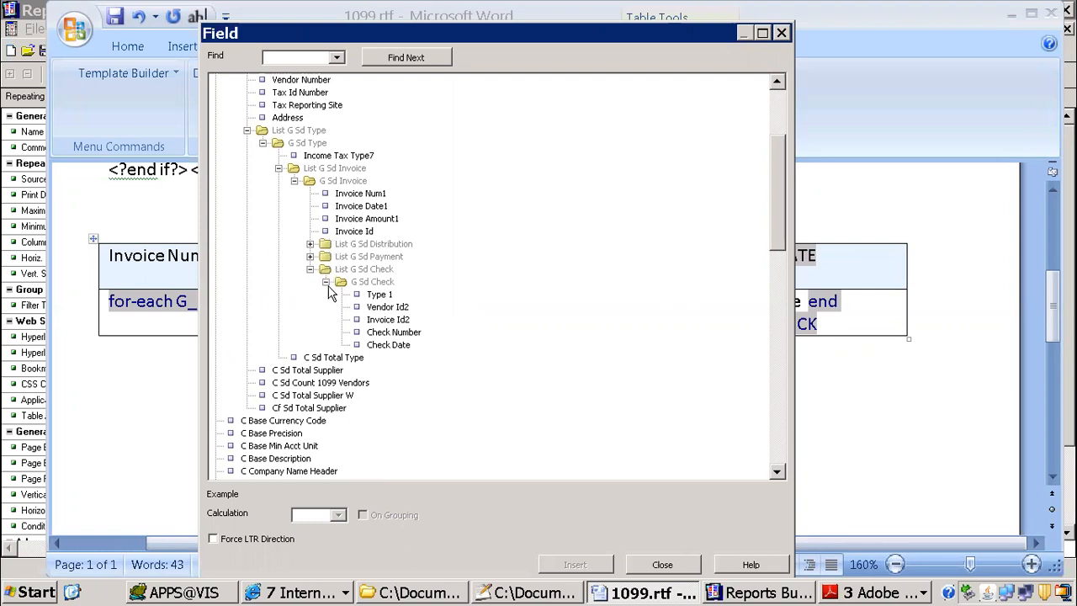
pyautogui.click(310, 270)
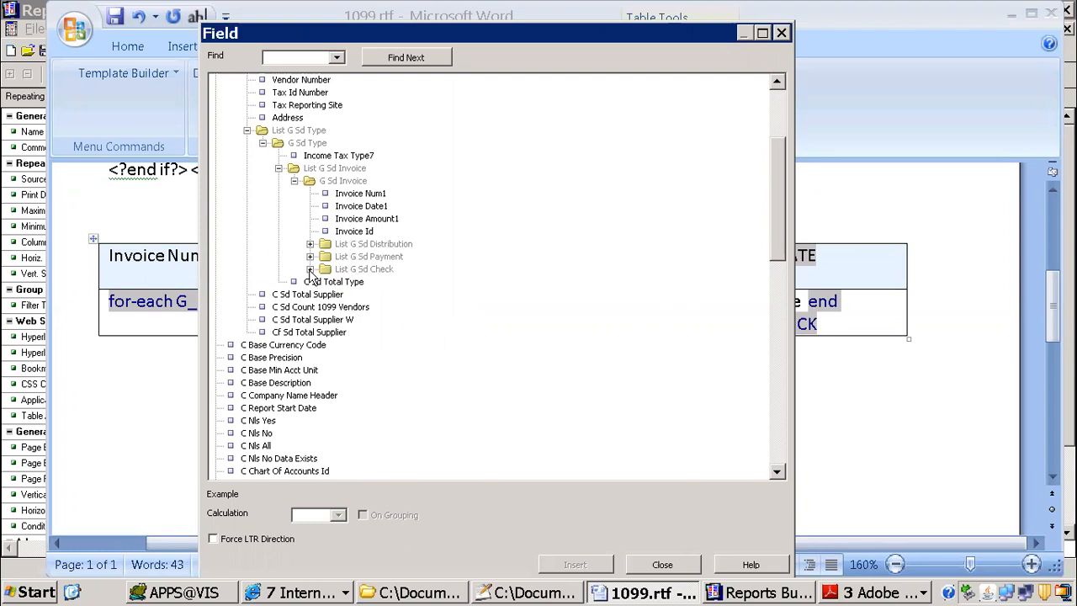
pyautogui.click(310, 269)
pyautogui.click(326, 282)
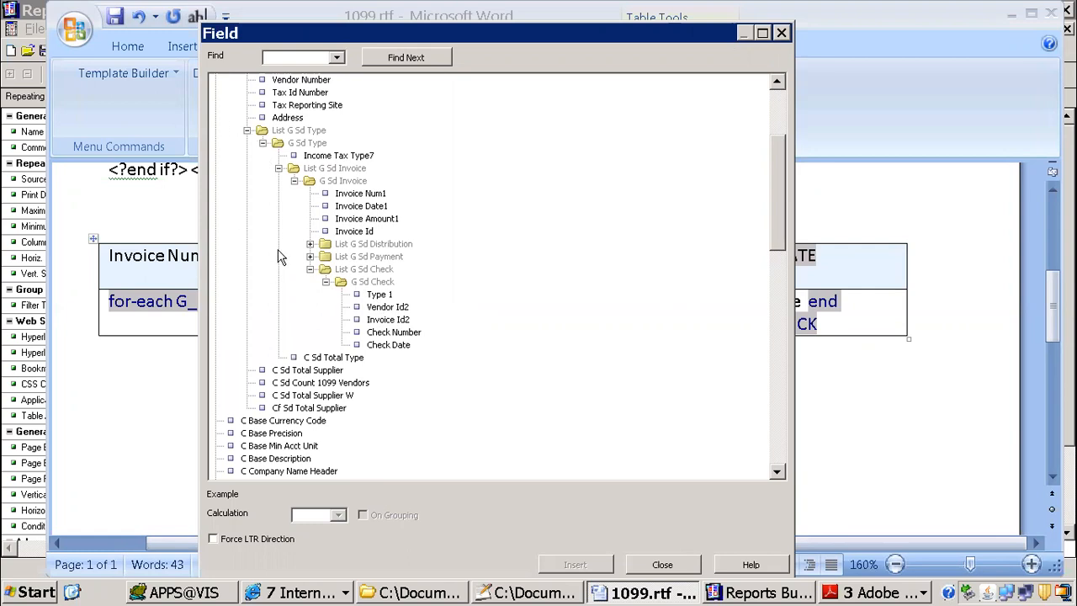
# Step: Review the levels above the invoice group by collapsing List G Sd Invoice, and close the Field window
pyautogui.click(287, 119)
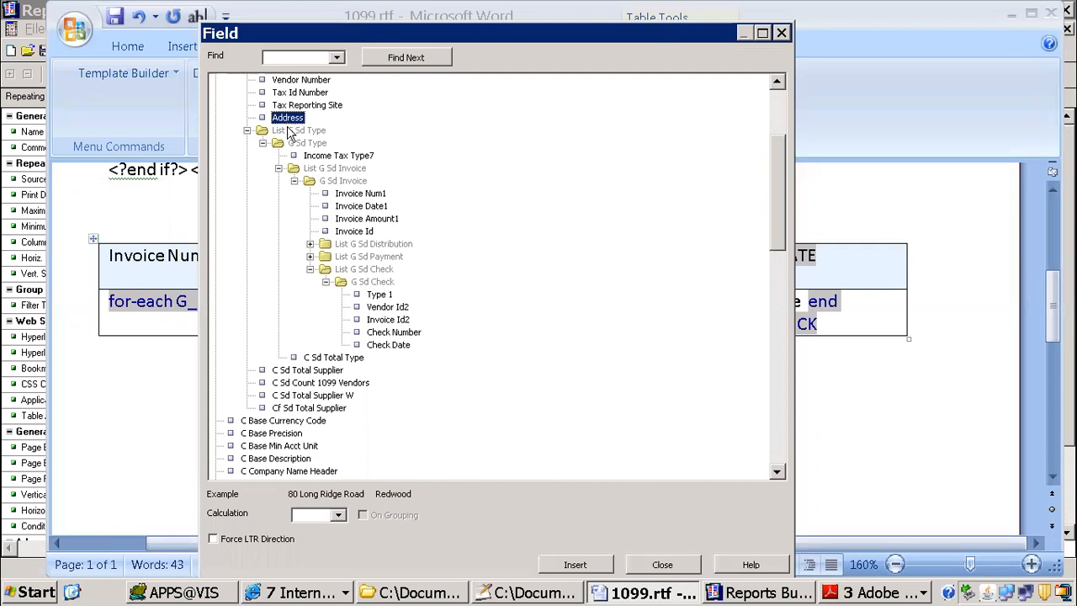
pyautogui.click(309, 269)
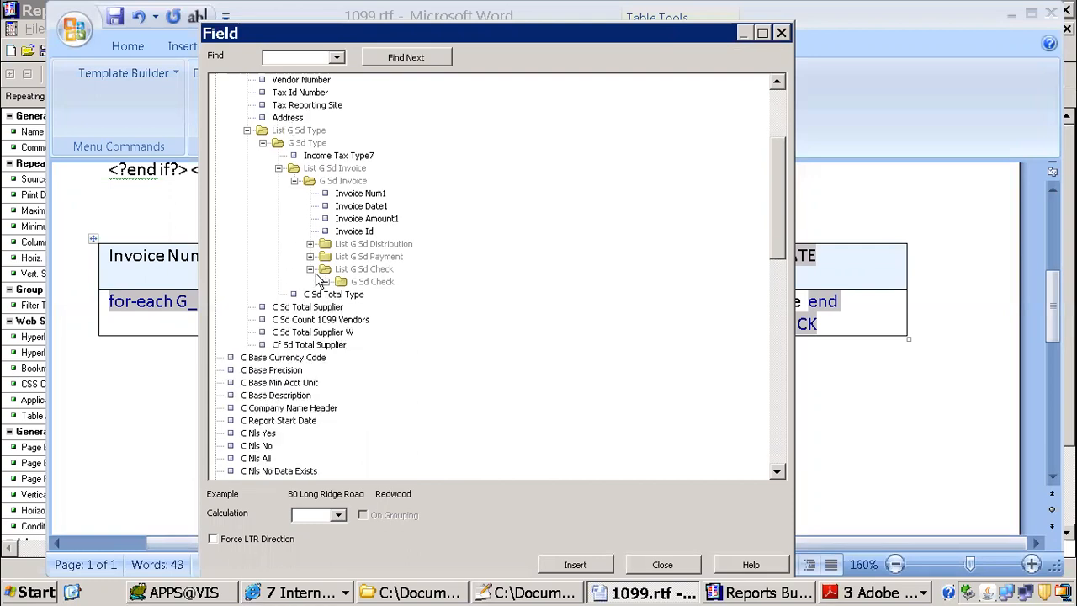
pyautogui.click(293, 180)
pyautogui.click(278, 168)
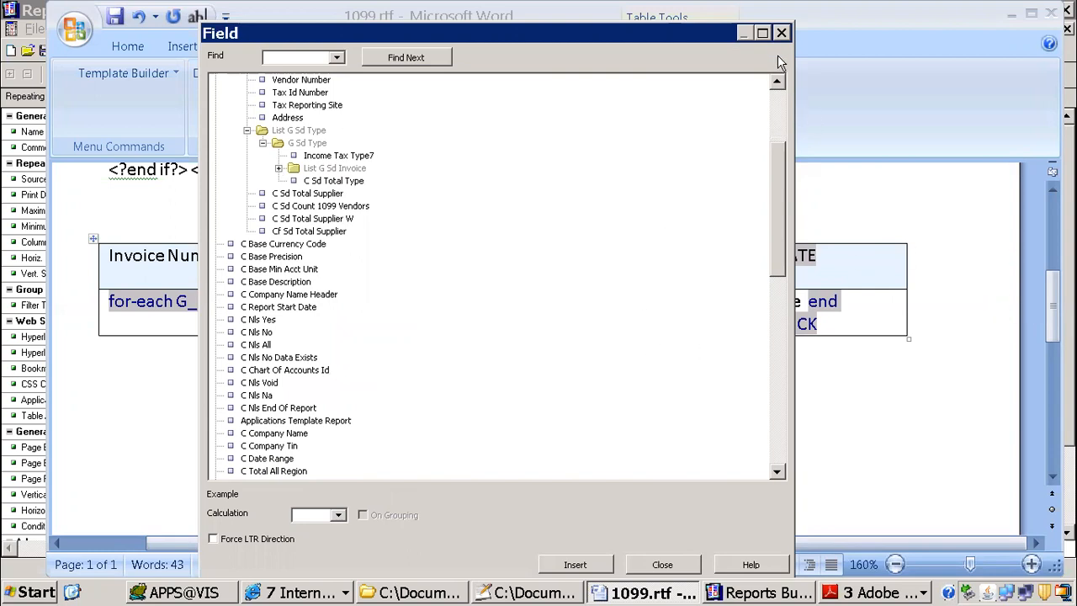
pyautogui.click(781, 33)
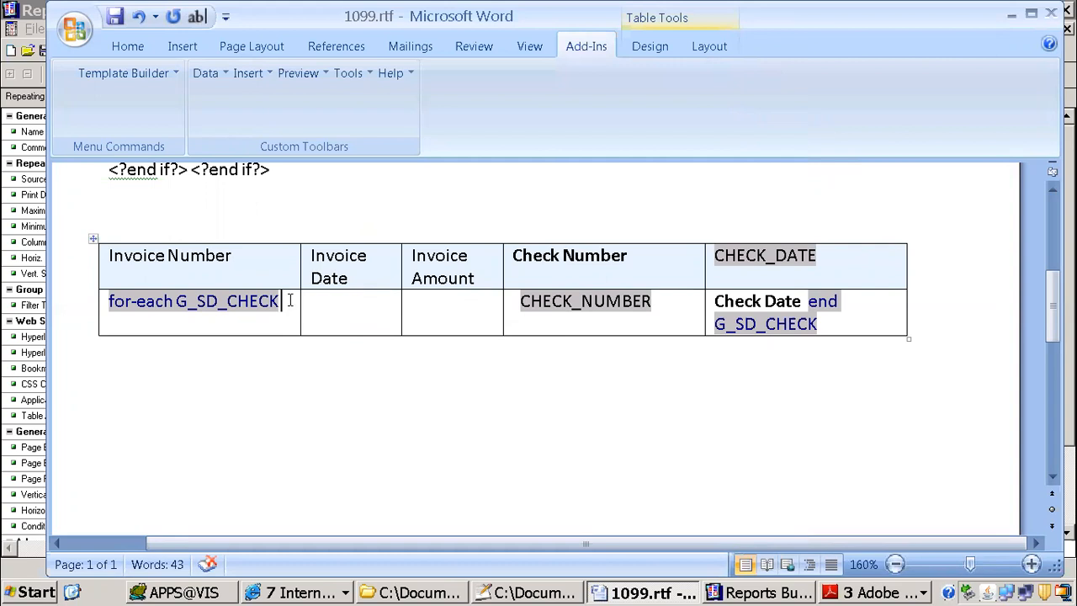
# Step: List the available data fields and collapse the groups ahead of List G Sd Supplier to expose the G Sd Invoice fields in an enlarged Field window
pyautogui.click(256, 73)
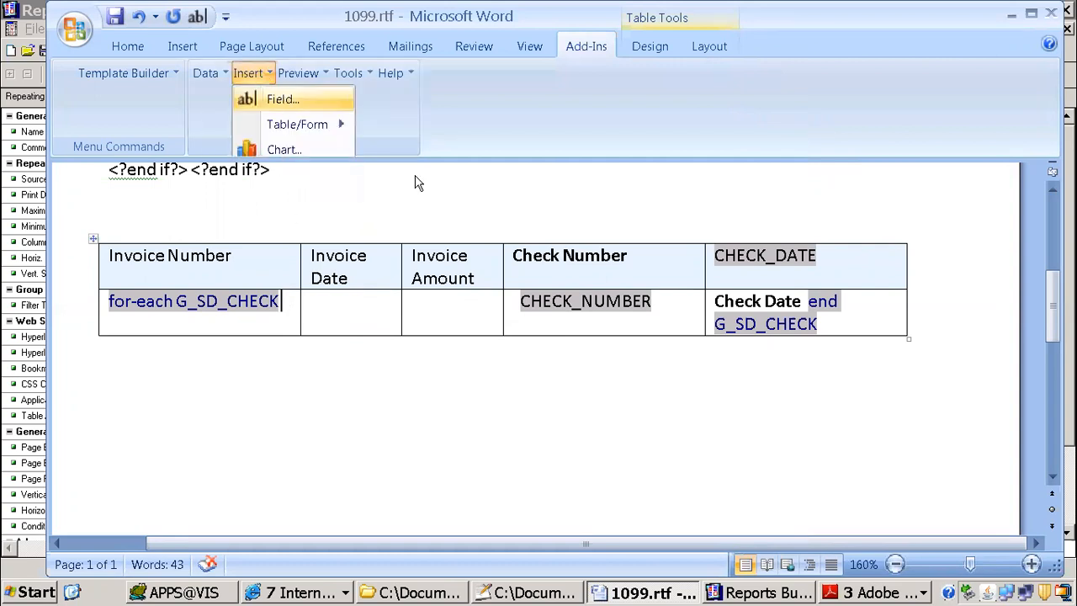
pyautogui.press('Return')
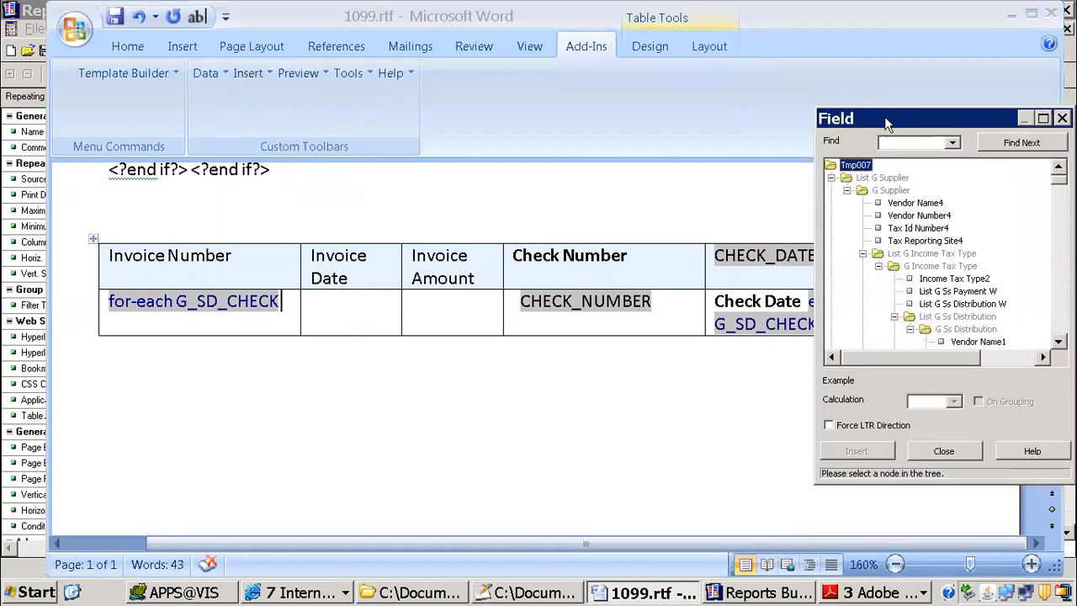
pyautogui.moveTo(871, 118); pyautogui.dragTo(333, 18)
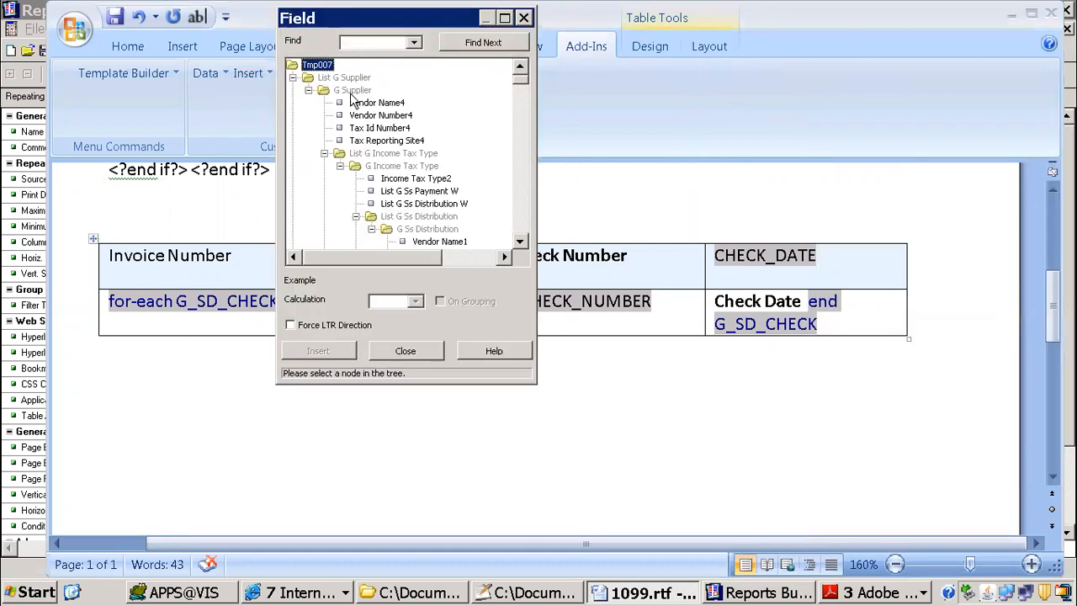
pyautogui.click(308, 90)
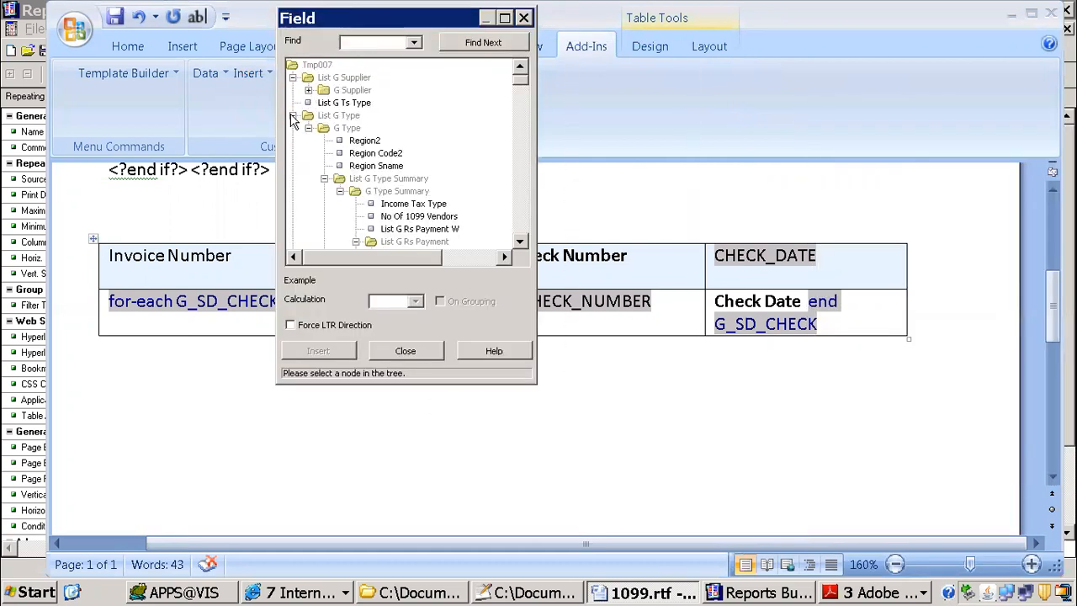
pyautogui.click(293, 116)
pyautogui.click(293, 129)
pyautogui.click(293, 141)
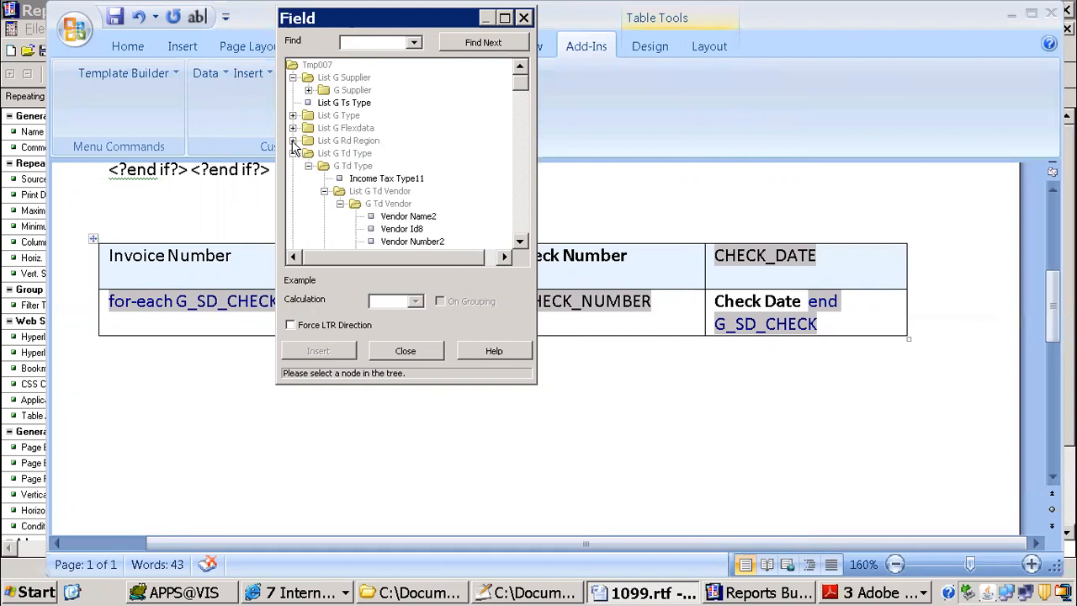
pyautogui.click(293, 154)
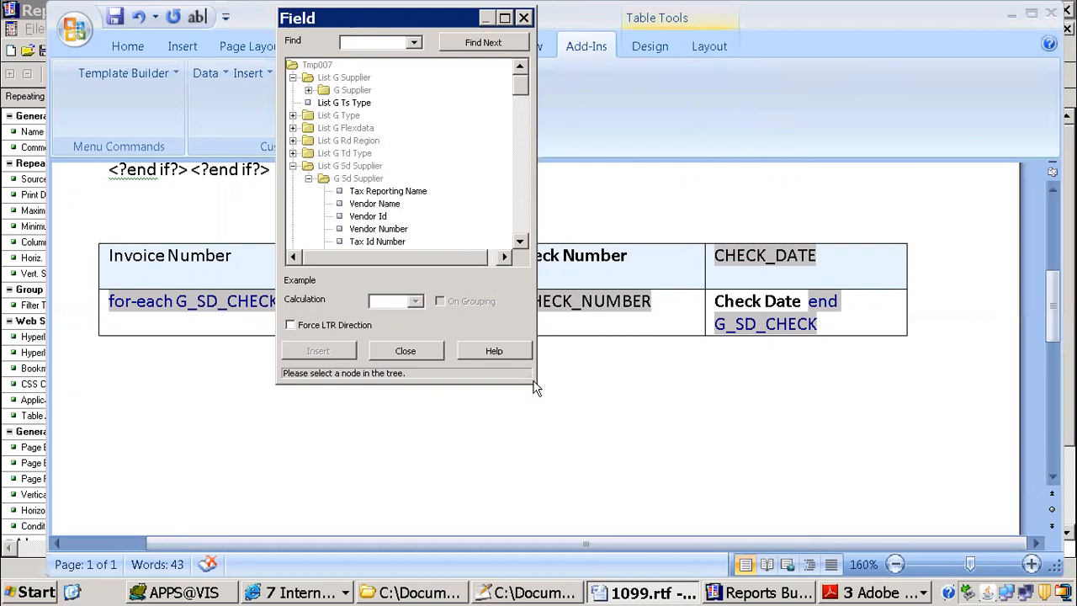
pyautogui.moveTo(530, 380); pyautogui.dragTo(848, 578)
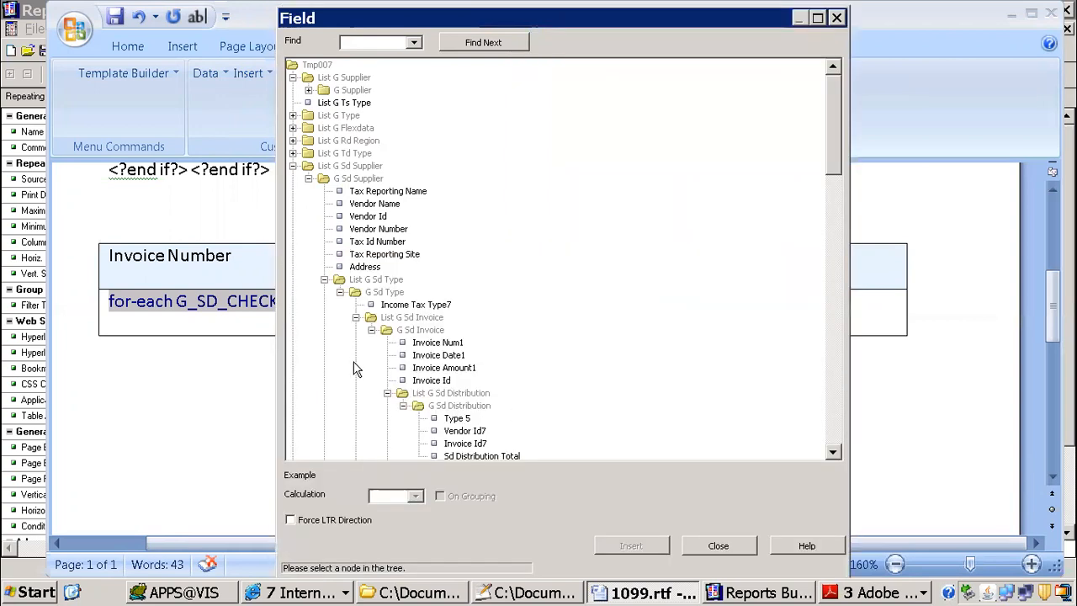
# Step: Insert the Invoice Num1 field after the for-each G_SD_CHECK tag in the Invoice Number column
pyautogui.click(446, 343)
pyautogui.moveTo(561, 18); pyautogui.dragTo(727, 23)
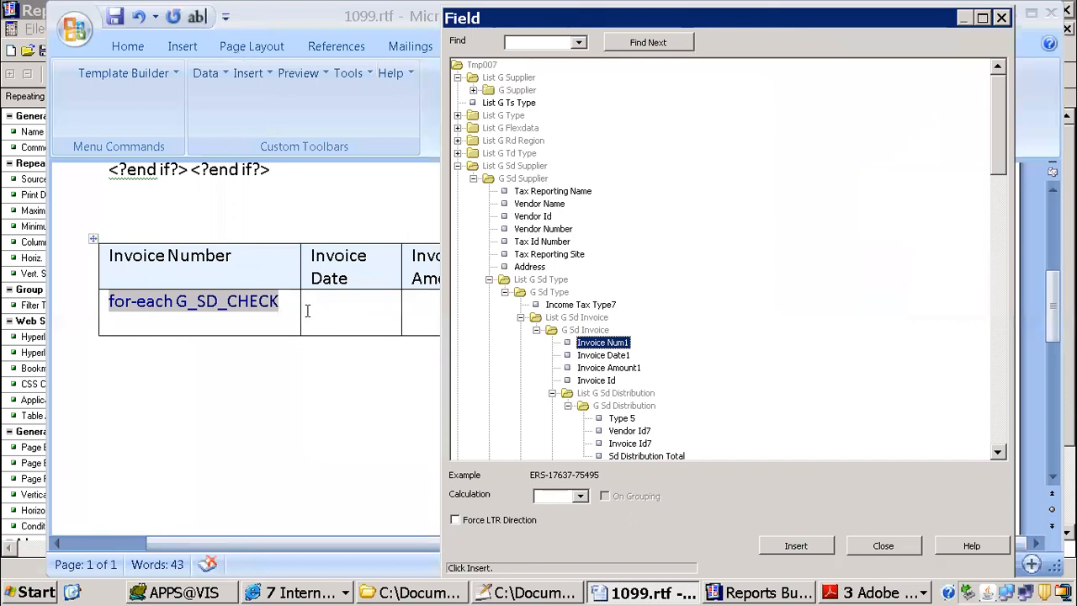
pyautogui.click(289, 299)
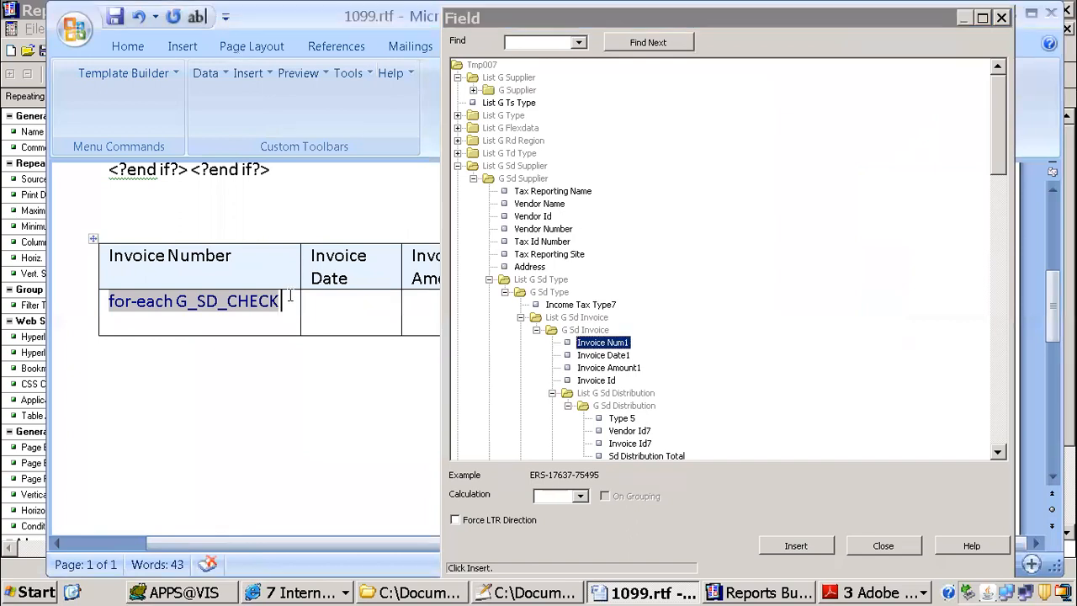
pyautogui.doubleClick(602, 343)
# Step: Insert Invoice Date1 and Invoice Amount1 in the Invoice Date and Invoice Amount columns, and close the Field window
pyautogui.click(359, 312)
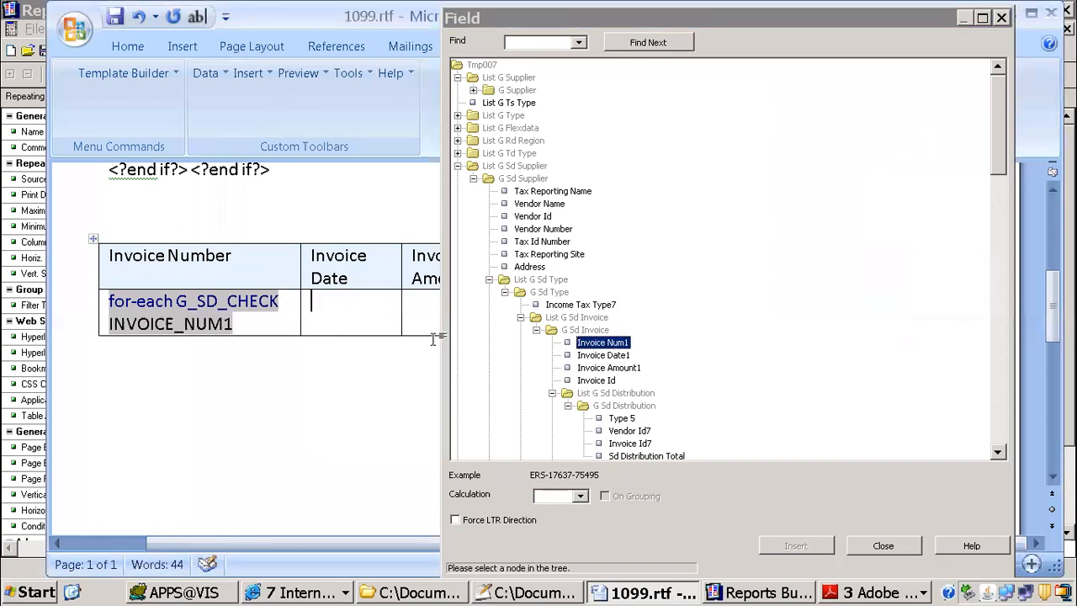
pyautogui.doubleClick(603, 355)
pyautogui.moveTo(585, 17); pyautogui.dragTo(739, 37)
pyautogui.click(466, 316)
pyautogui.click(462, 301)
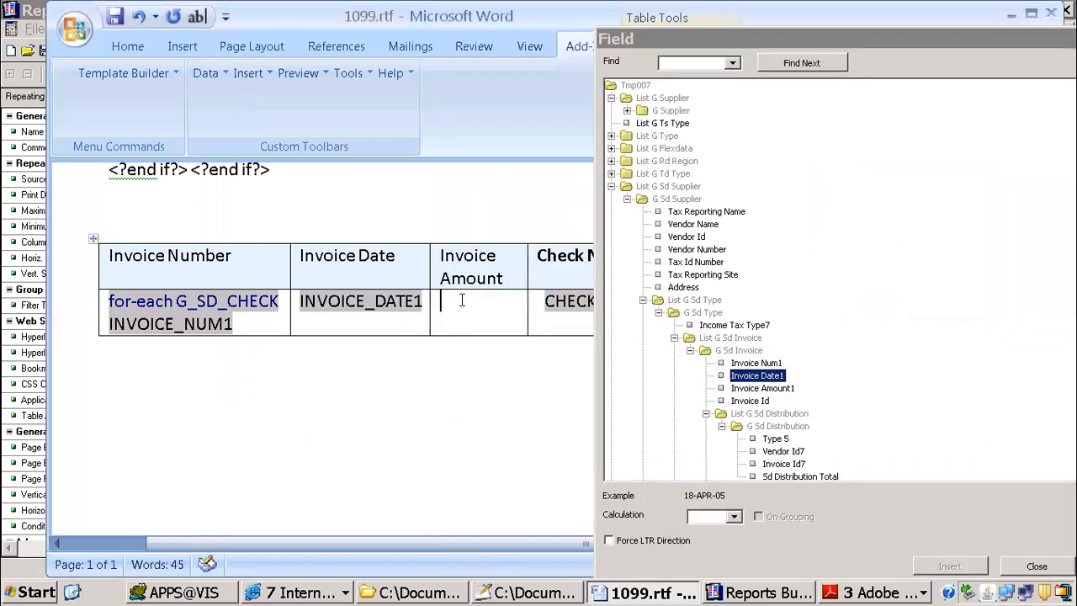
pyautogui.doubleClick(769, 389)
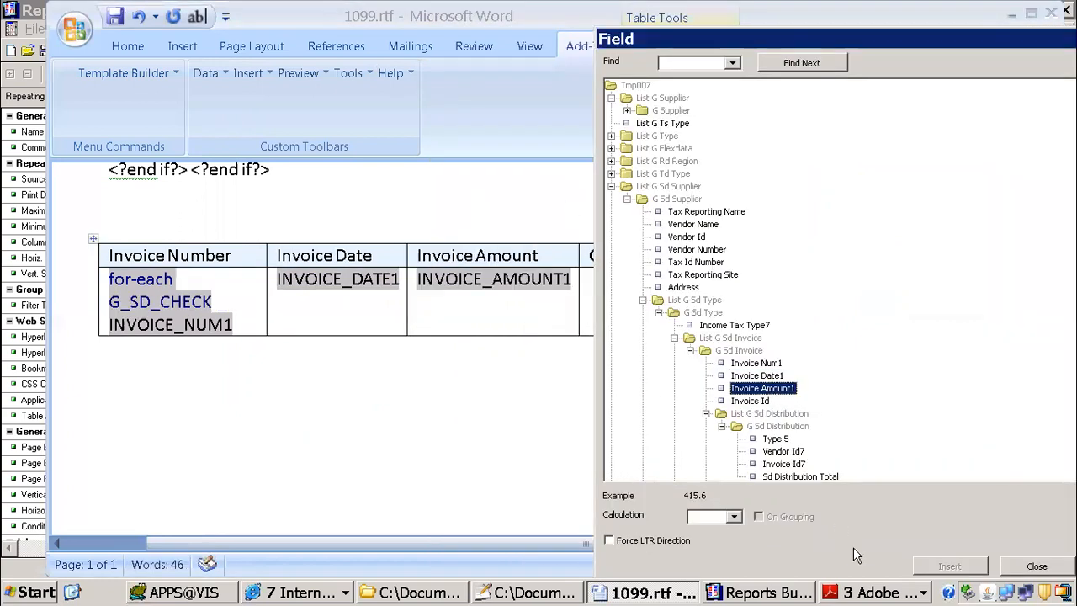
pyautogui.click(1034, 566)
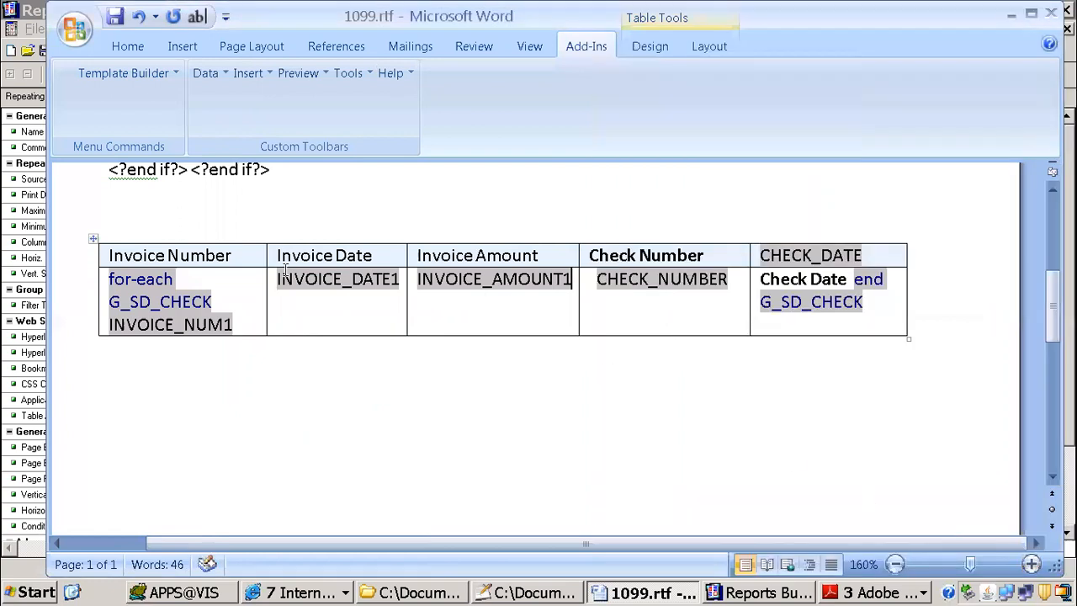
# Step: Copy the CF_P_GROUP_BY and CF_P_BREAK_METHOD condition line from above the Summary Layout heading to the blank line above the invoice table
pyautogui.scroll(2, 253, 255)
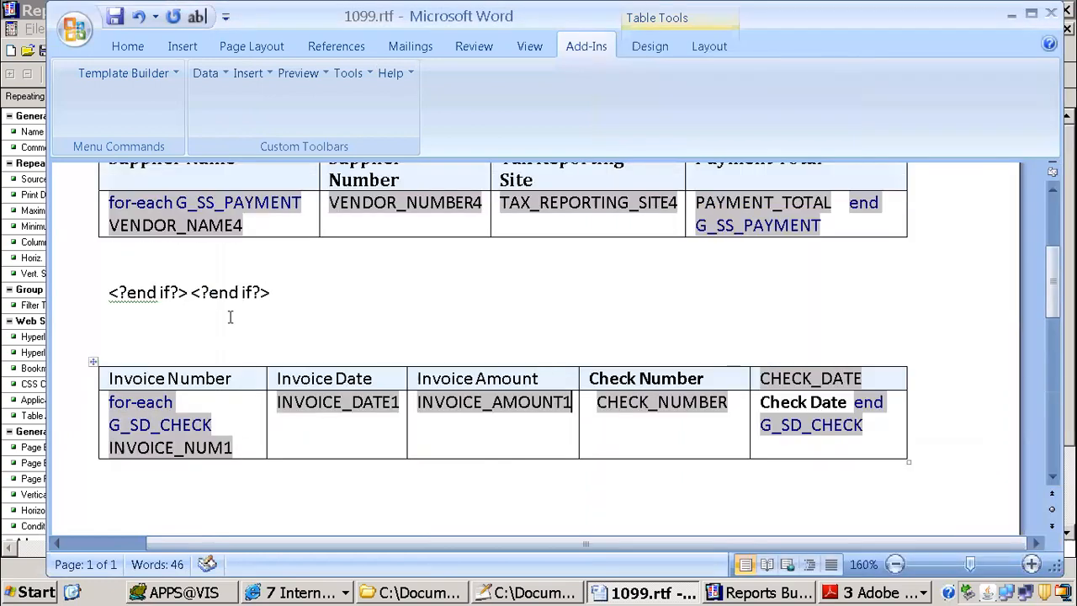
pyautogui.click(228, 293)
pyautogui.click(207, 331)
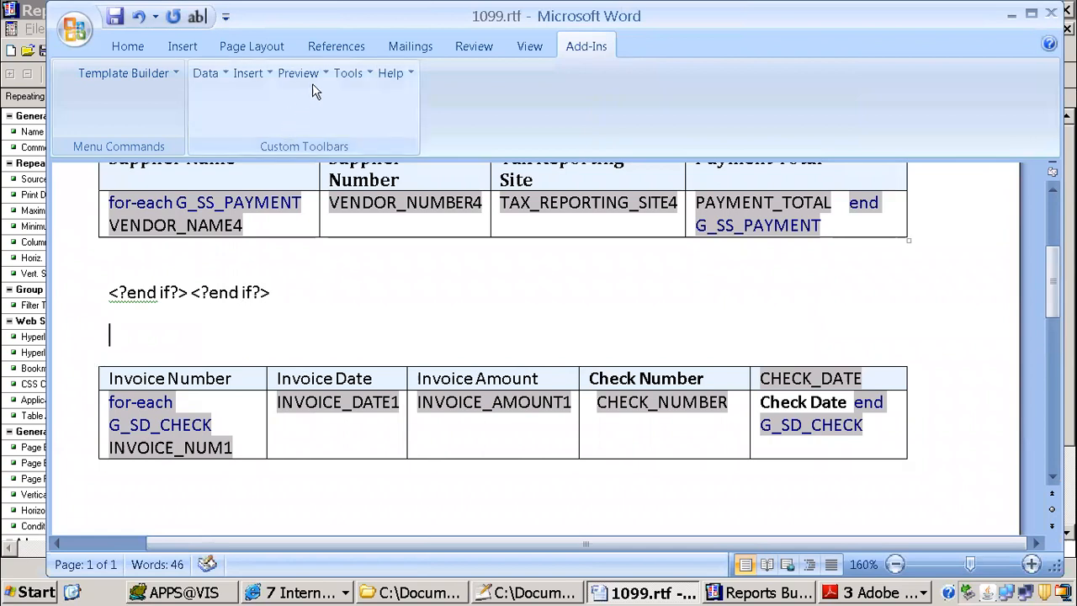
pyautogui.scroll(1, 340, 238)
pyautogui.scroll(3, 339, 239)
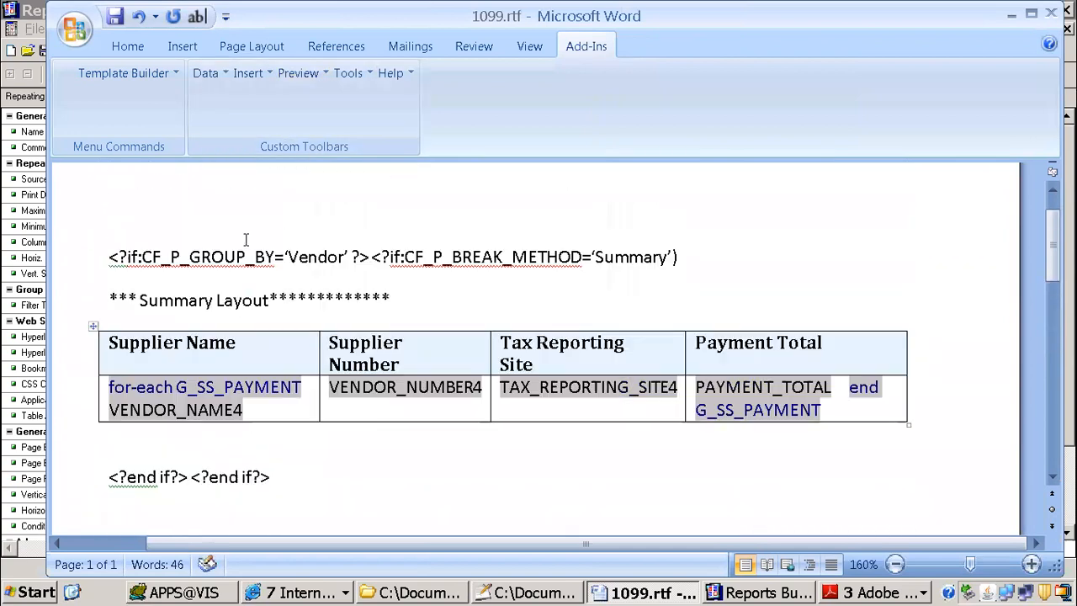
pyautogui.click(90, 320)
pyautogui.hotkey('ctrl', 'c')
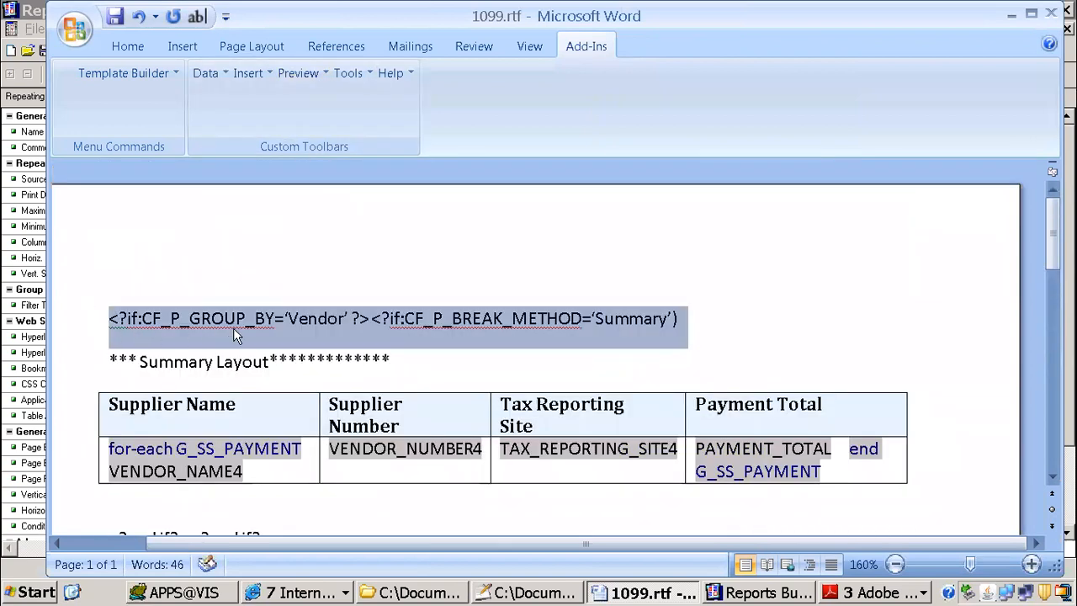
pyautogui.scroll(-3, 304, 350)
pyautogui.click(173, 394)
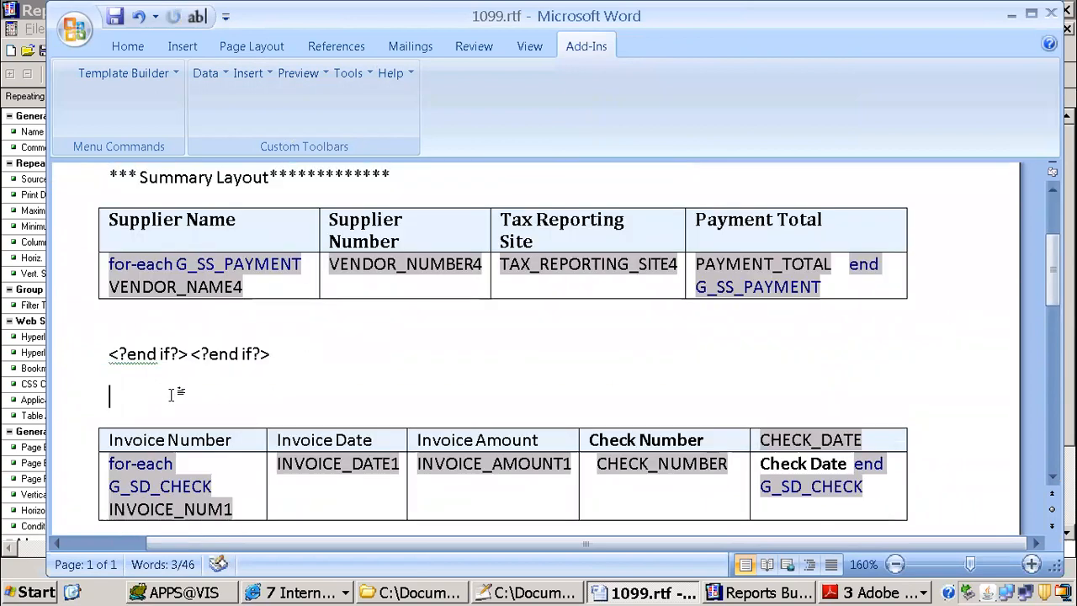
pyautogui.hotkey('ctrl', 'v')
# Step: Copy the two end if tags that close the summary layout and paste them below the invoice table
pyautogui.moveTo(289, 351); pyautogui.dragTo(55, 332)
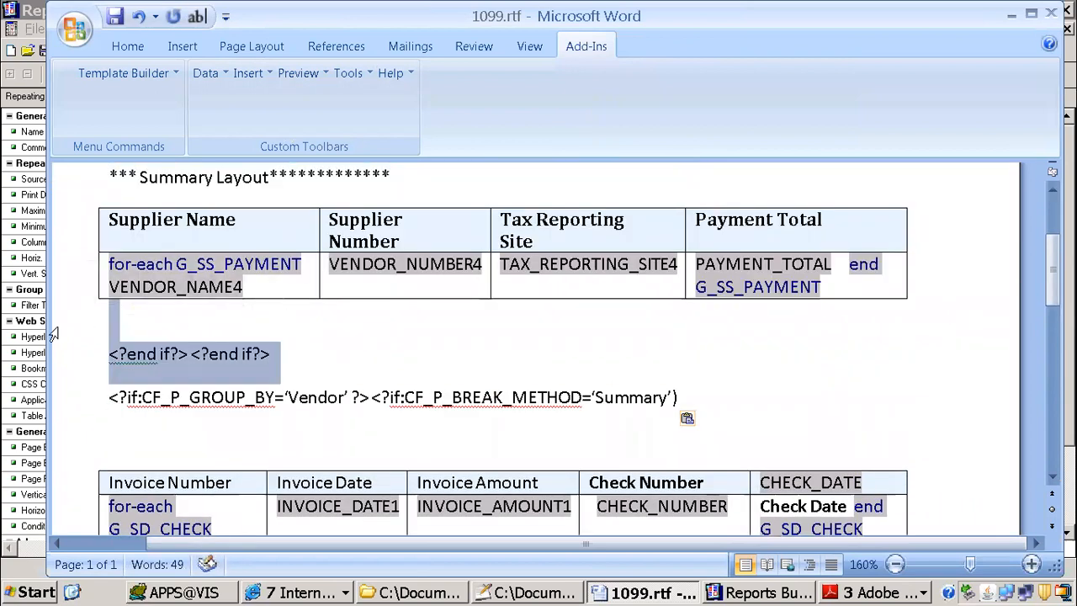
pyautogui.hotkey('ctrl', 'c')
pyautogui.scroll(-5, 344, 399)
pyautogui.click(204, 380)
pyautogui.hotkey('ctrl', 'v')
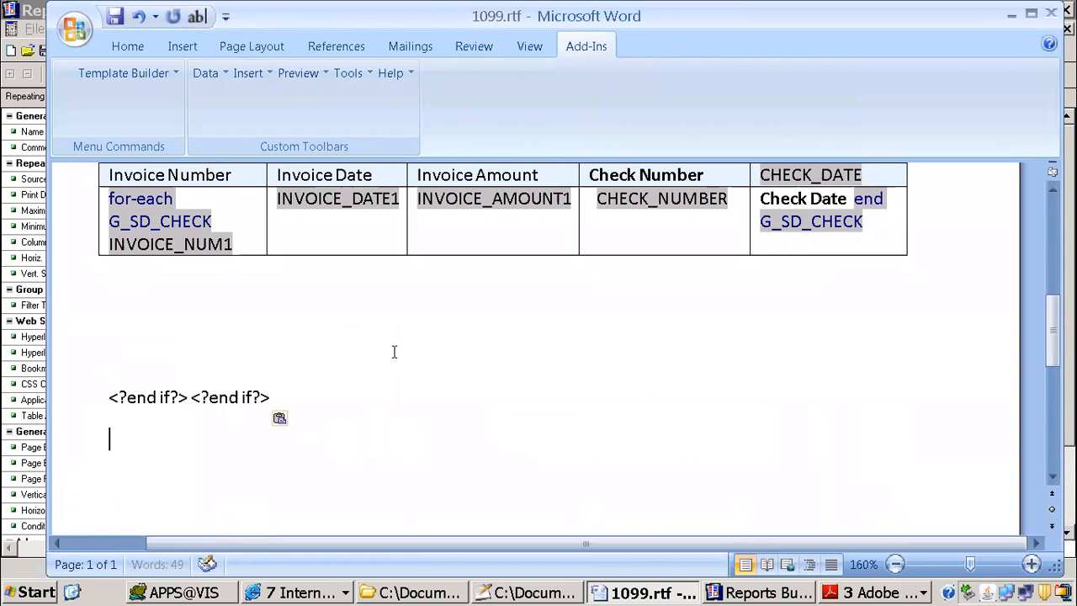
# Step: Close the text report output in the browser, and pick up the CF_P_BREAK_METHOD value Detail from the end of the XML output
pyautogui.scroll(5, 536, 371)
pyautogui.click(630, 397)
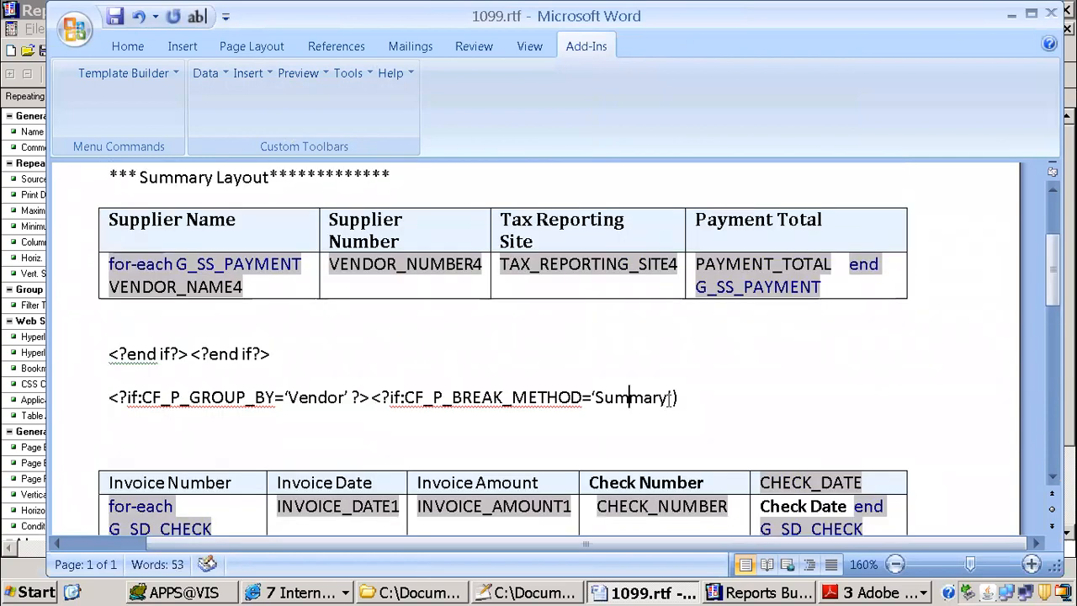
pyautogui.click(298, 592)
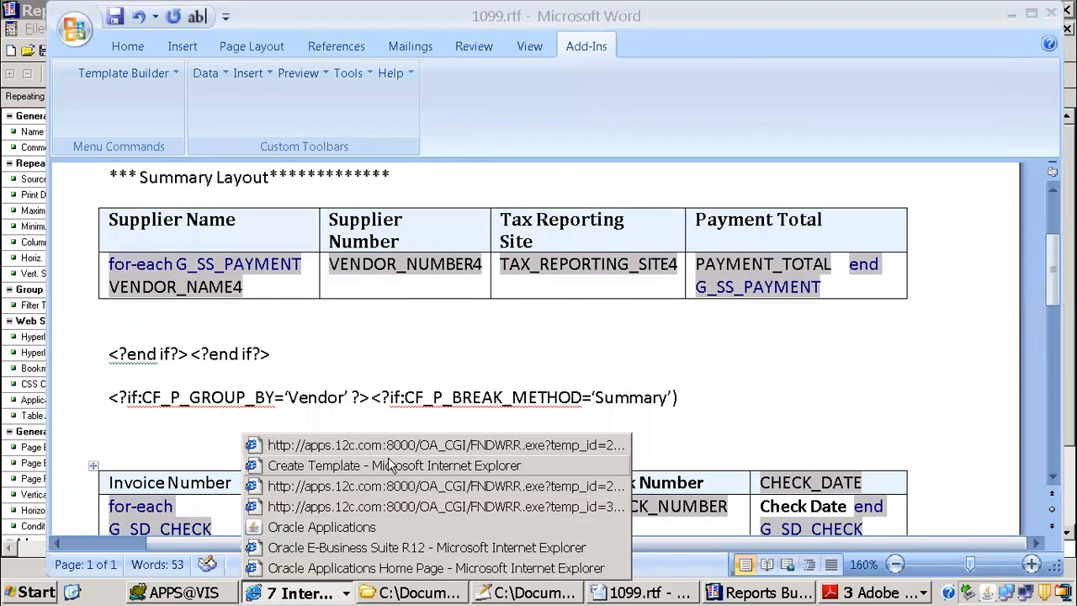
pyautogui.click(370, 486)
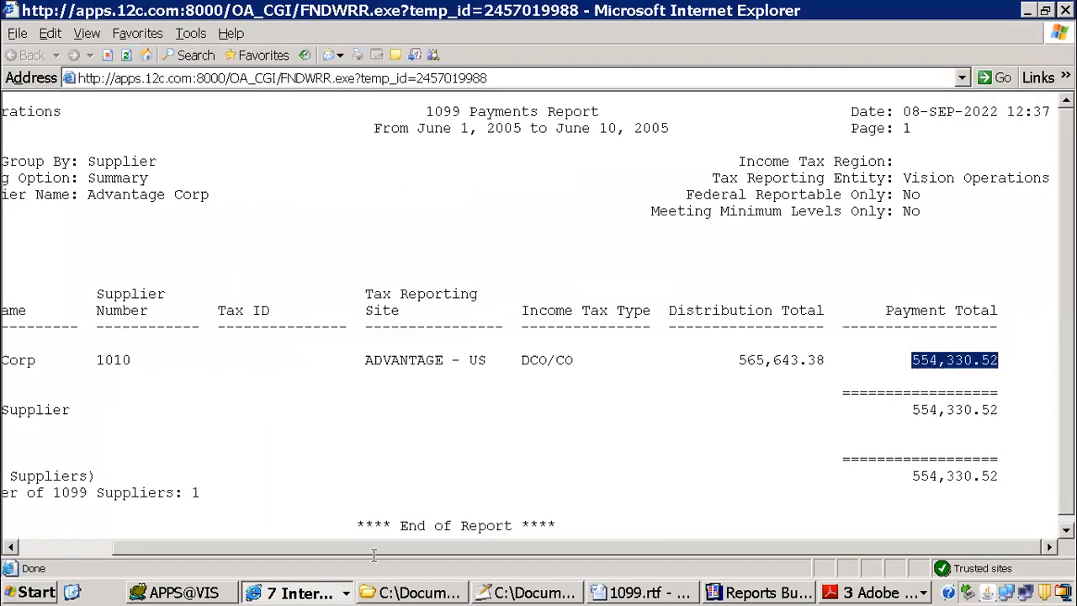
pyautogui.click(1063, 11)
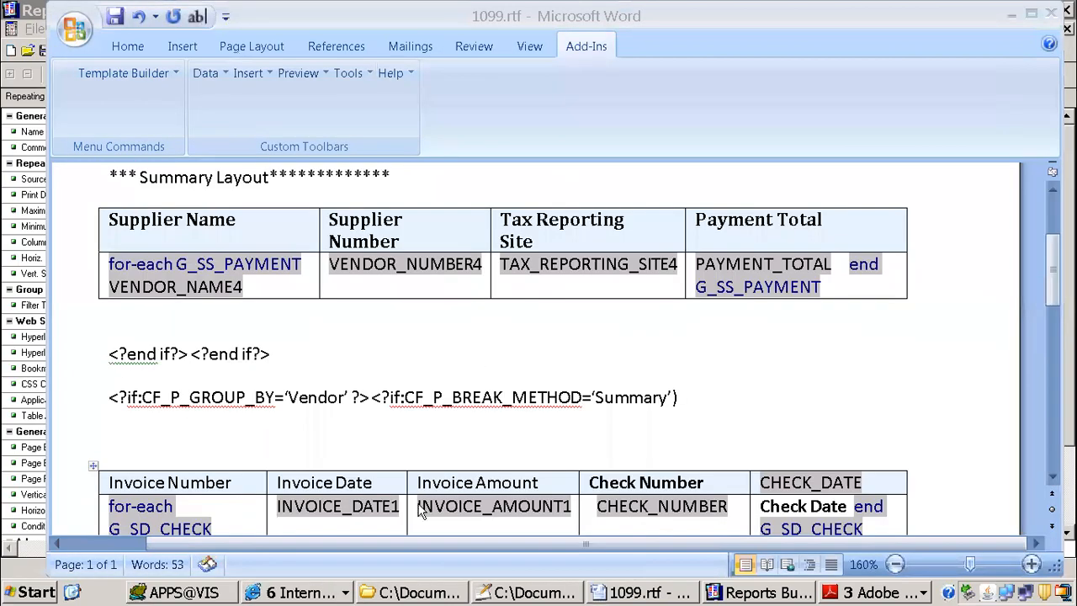
pyautogui.click(311, 592)
pyautogui.click(353, 539)
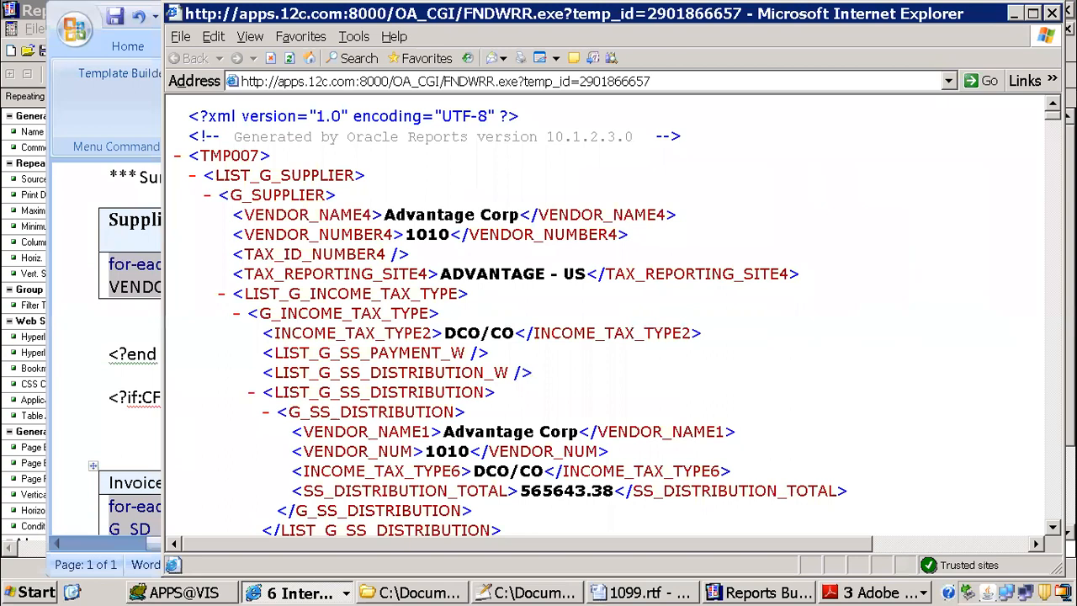
pyautogui.moveTo(1054, 115); pyautogui.dragTo(1048, 574)
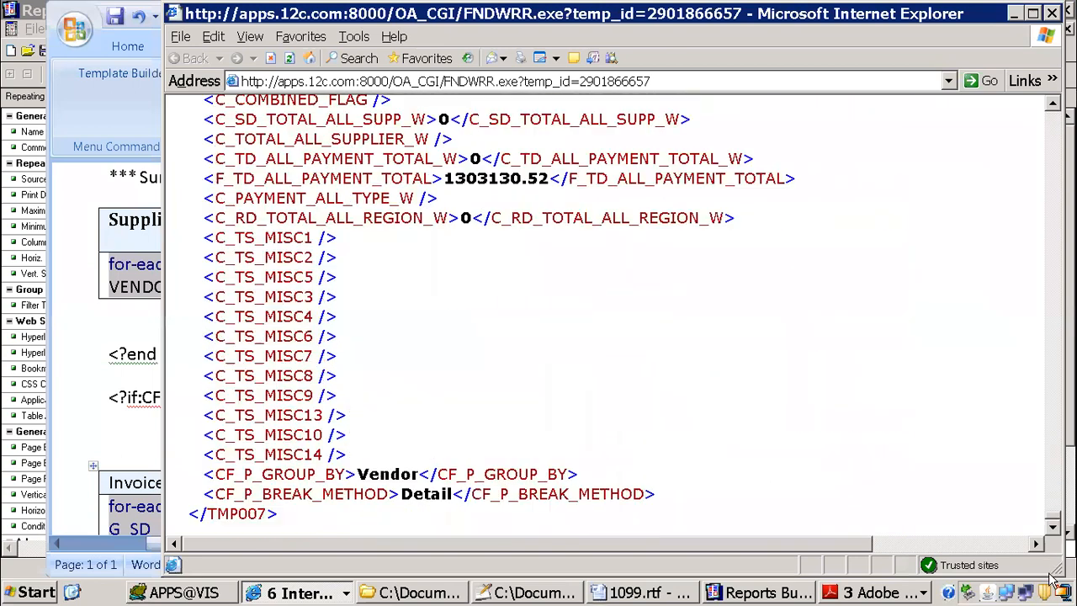
pyautogui.doubleClick(428, 496)
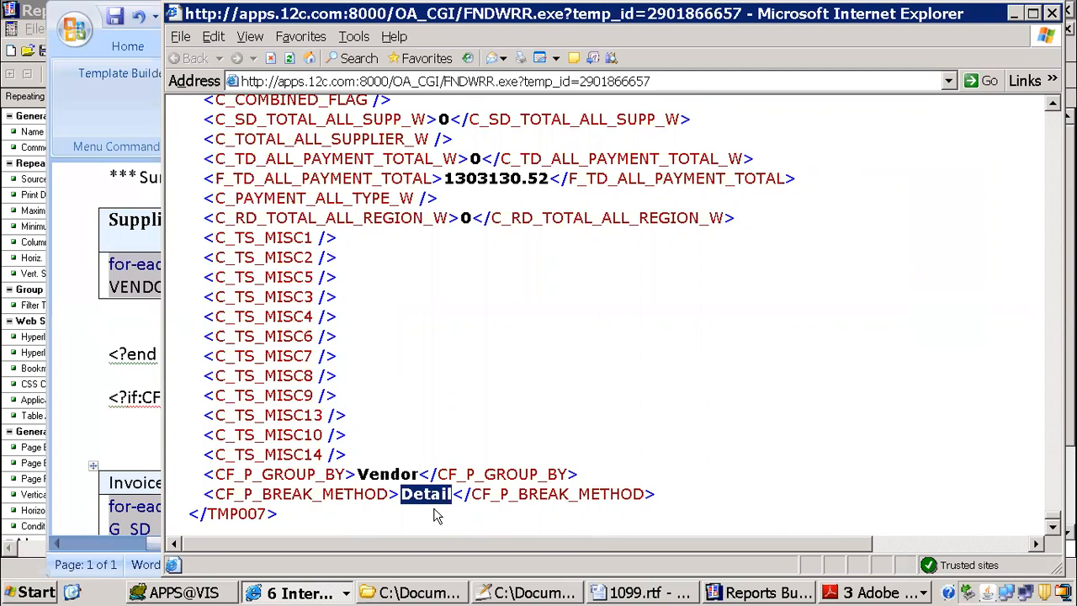
# Step: Return to the Word template and replace Summary with Detail in the condition above the invoice table
pyautogui.hotkey('alt', 'Tab')
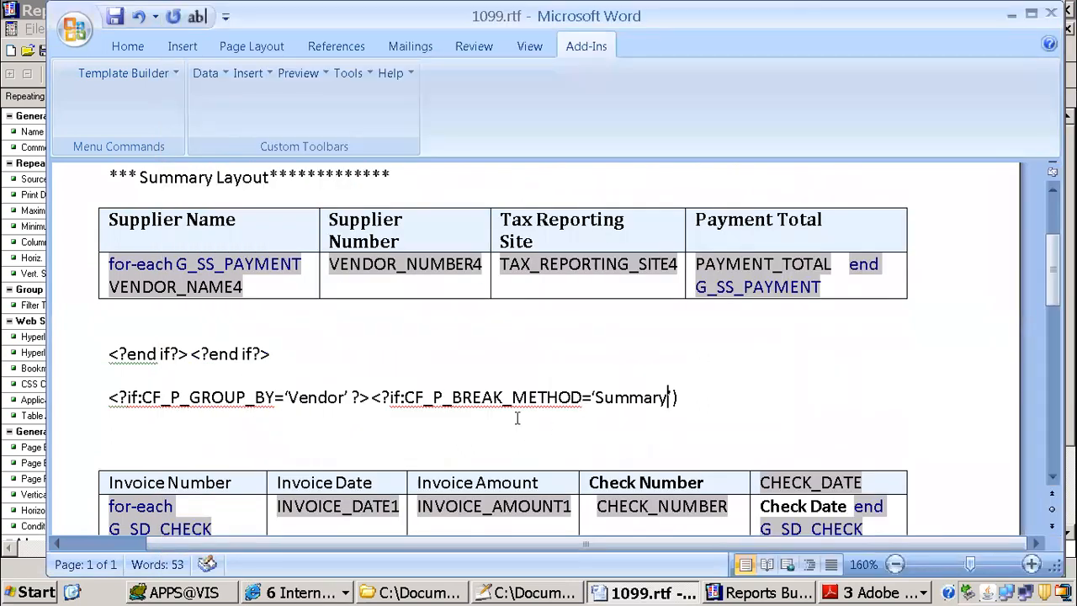
pyautogui.press('BackSpace')
pyautogui.press('BackSpace')
pyautogui.press('BackSpace')
pyautogui.press('BackSpace')
pyautogui.press('BackSpace')
pyautogui.press('BackSpace')
pyautogui.press('BackSpace')
pyautogui.hotkey('ctrl', 'v')
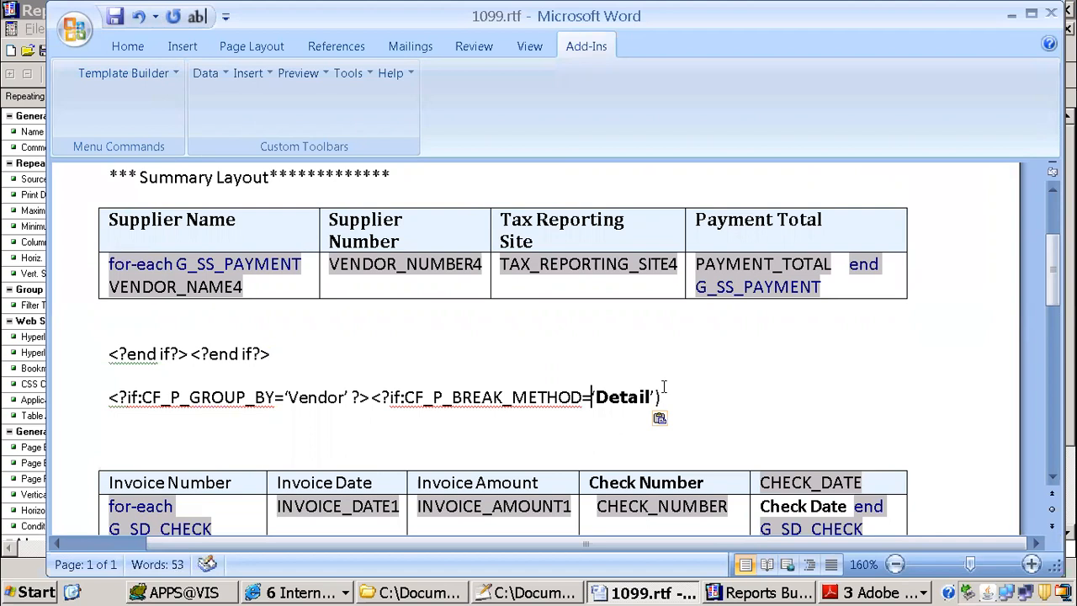
# Step: Delete the extra blank lines between the invoice table and its closing end if tags
pyautogui.scroll(-5, 419, 378)
pyautogui.click(158, 370)
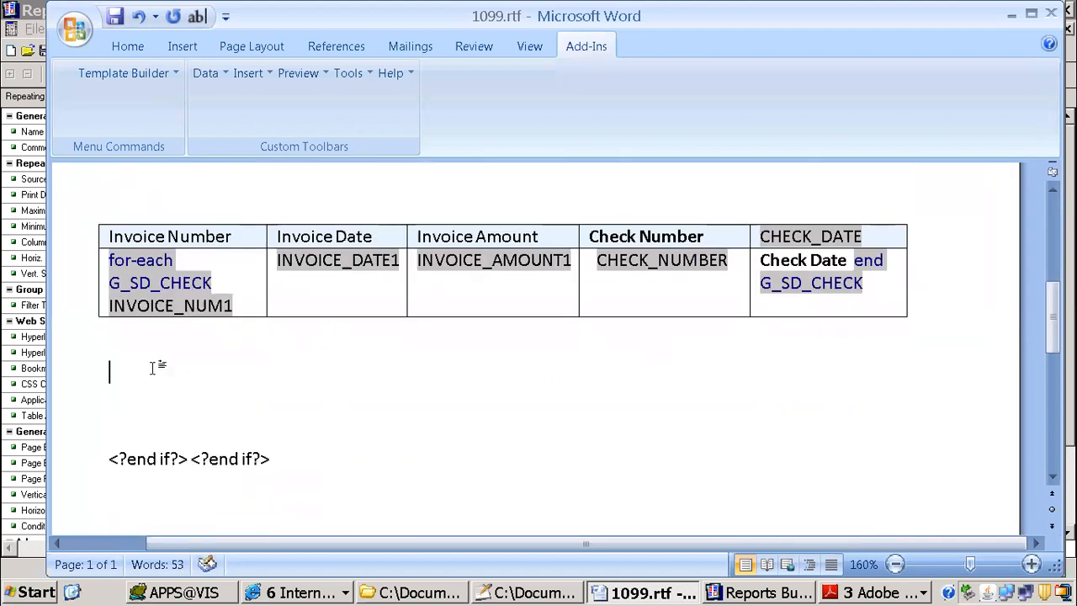
pyautogui.press('Delete')
pyautogui.press('Delete')
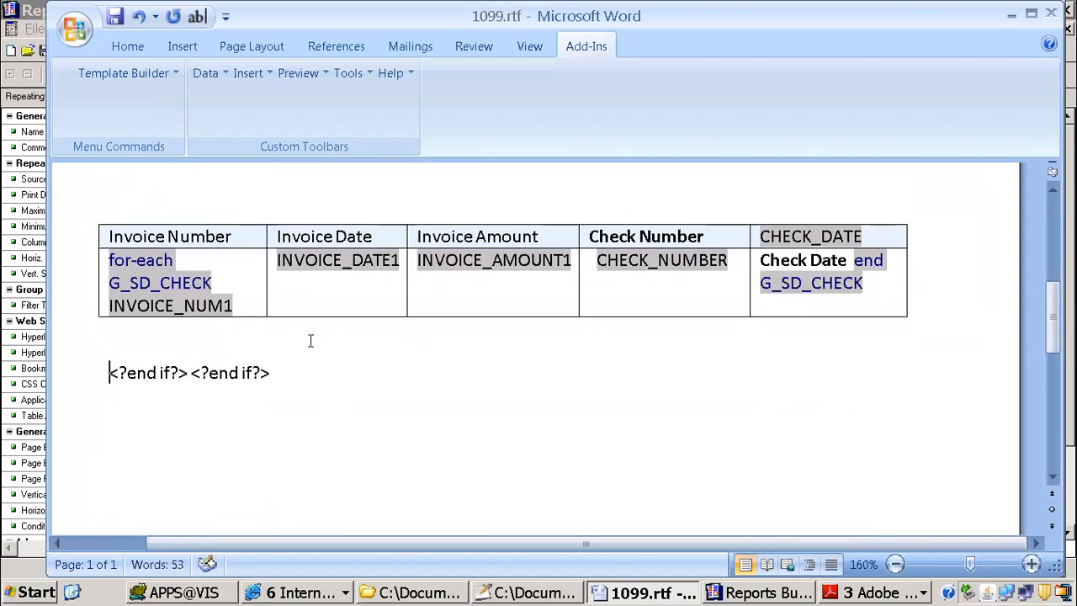
# Step: Preview the template as PDF and examine how the summary and detail layouts come out on both pages
pyautogui.scroll(5, 310, 340)
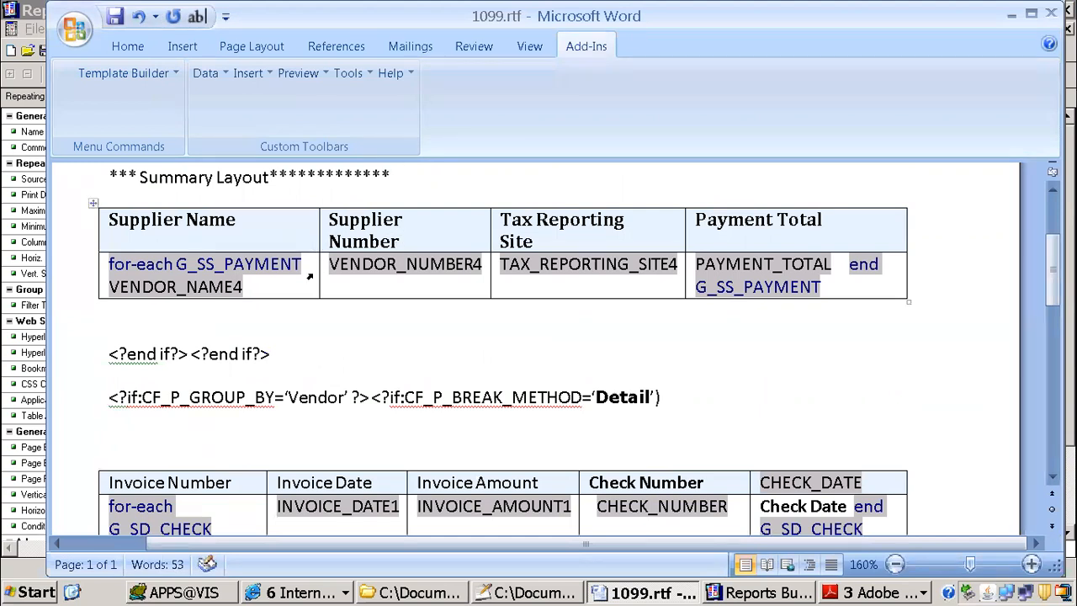
pyautogui.scroll(3, 310, 276)
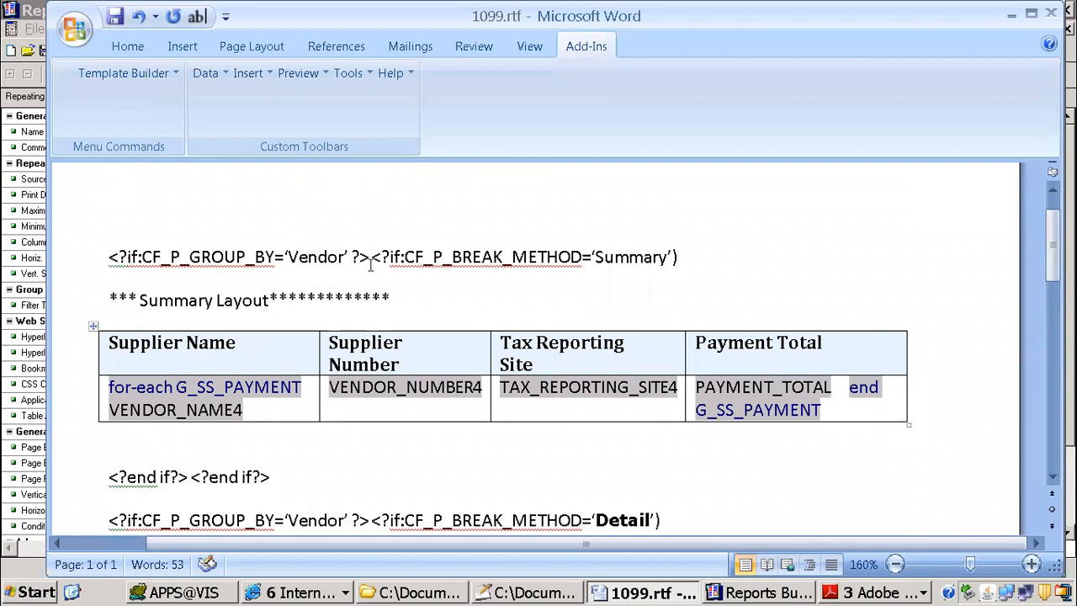
pyautogui.scroll(-6, 367, 217)
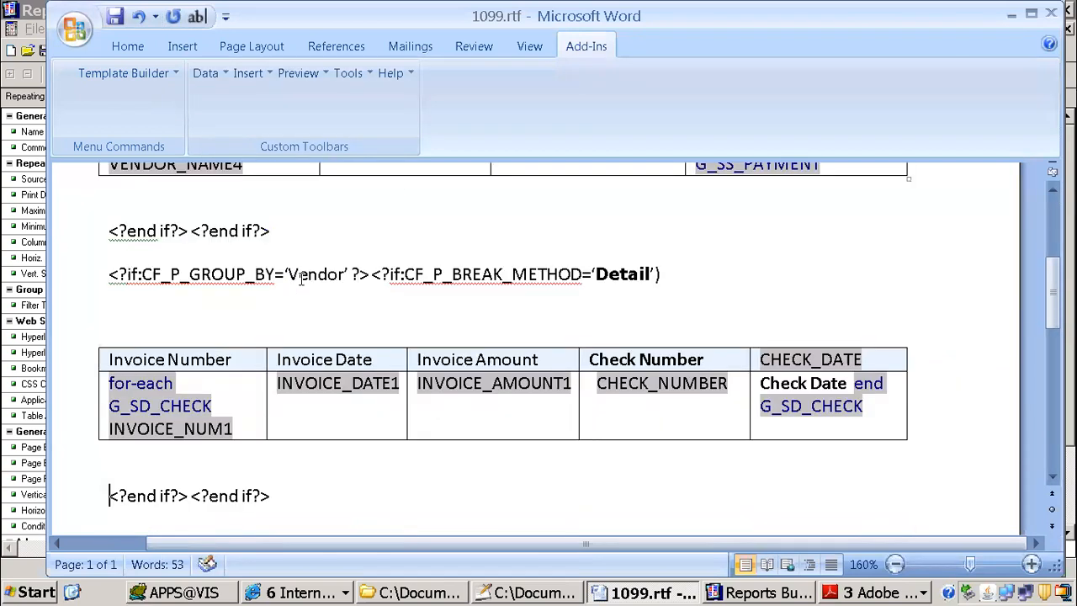
pyautogui.click(299, 73)
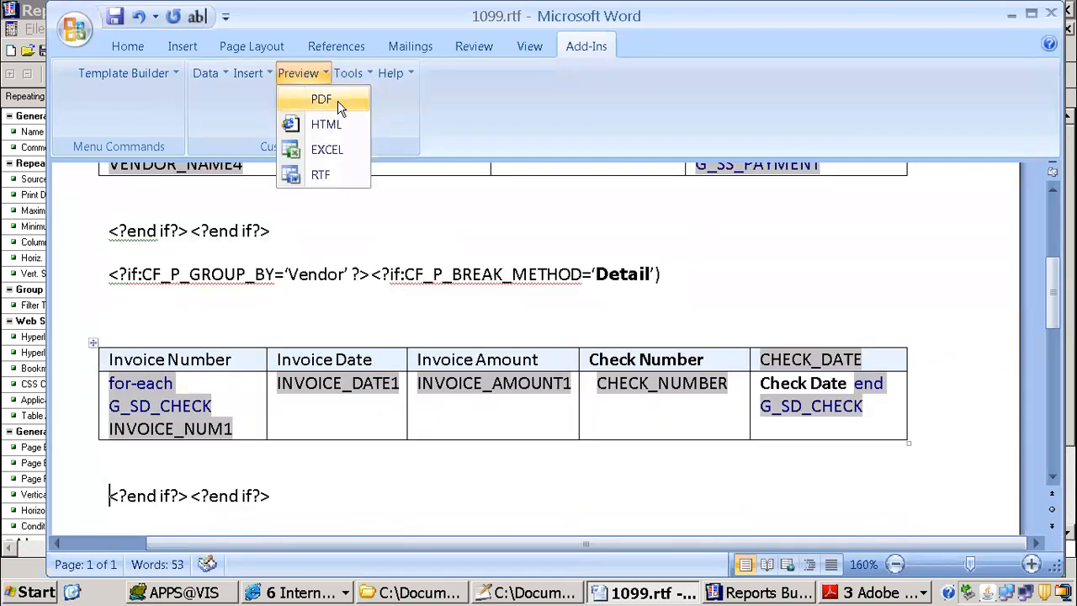
pyautogui.click(341, 102)
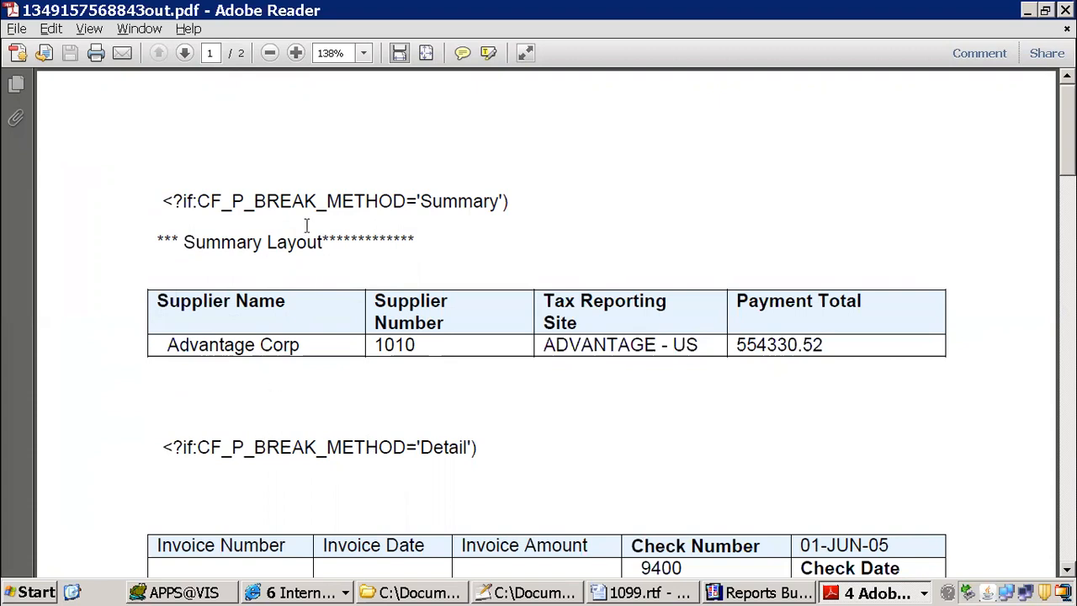
pyautogui.scroll(-3, 577, 345)
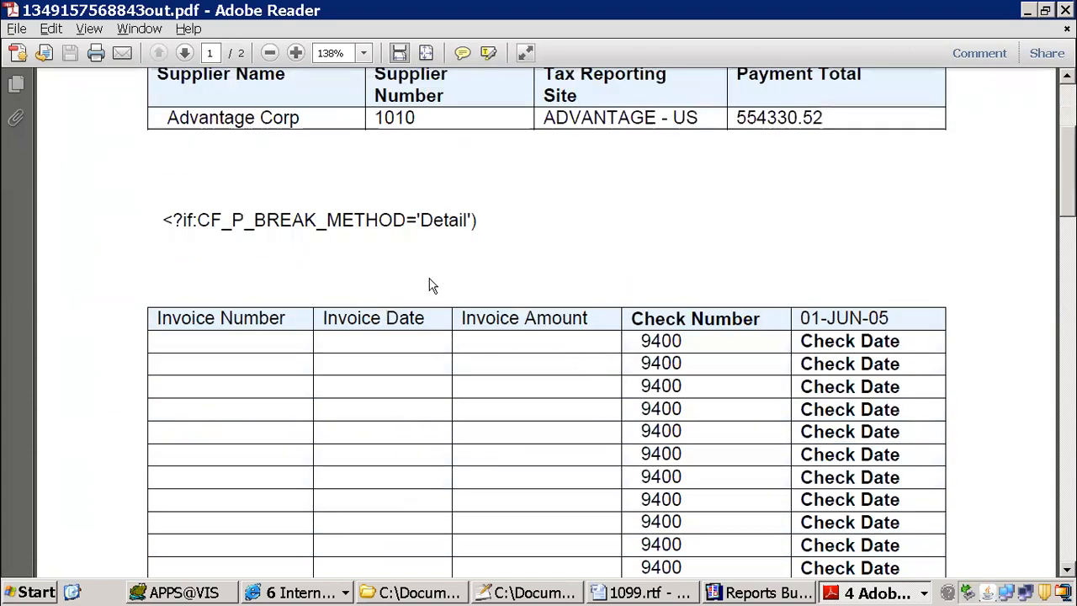
pyautogui.scroll(-2, 443, 300)
pyautogui.scroll(-10, 443, 307)
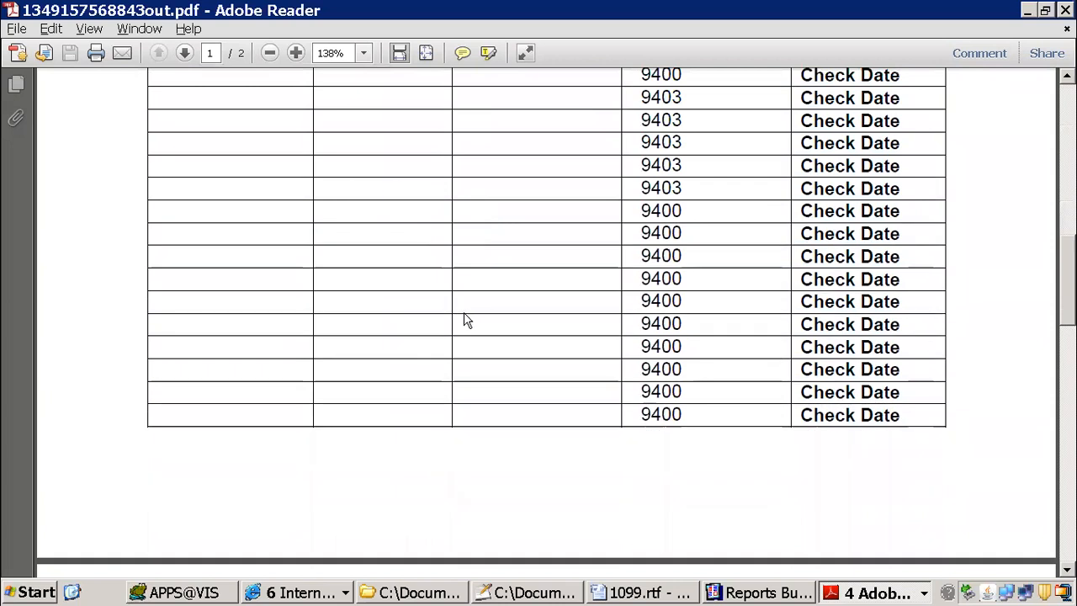
pyautogui.scroll(-2, 465, 312)
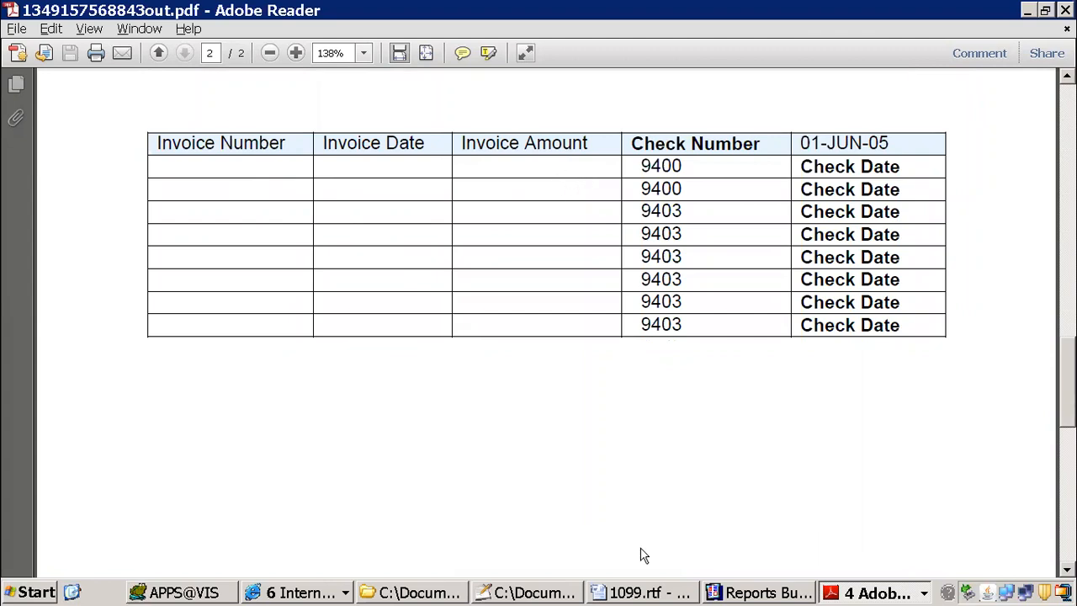
# Step: Return to the Word template and load 1099_supplier_summary.xml as its XML data
pyautogui.click(642, 593)
pyautogui.click(320, 315)
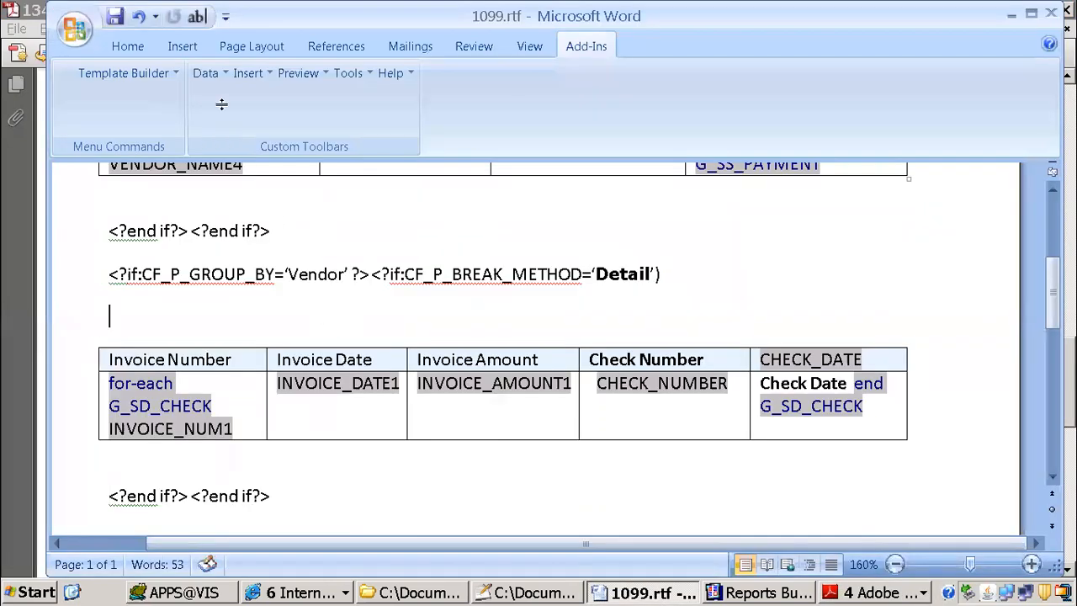
pyautogui.click(206, 73)
pyautogui.click(241, 100)
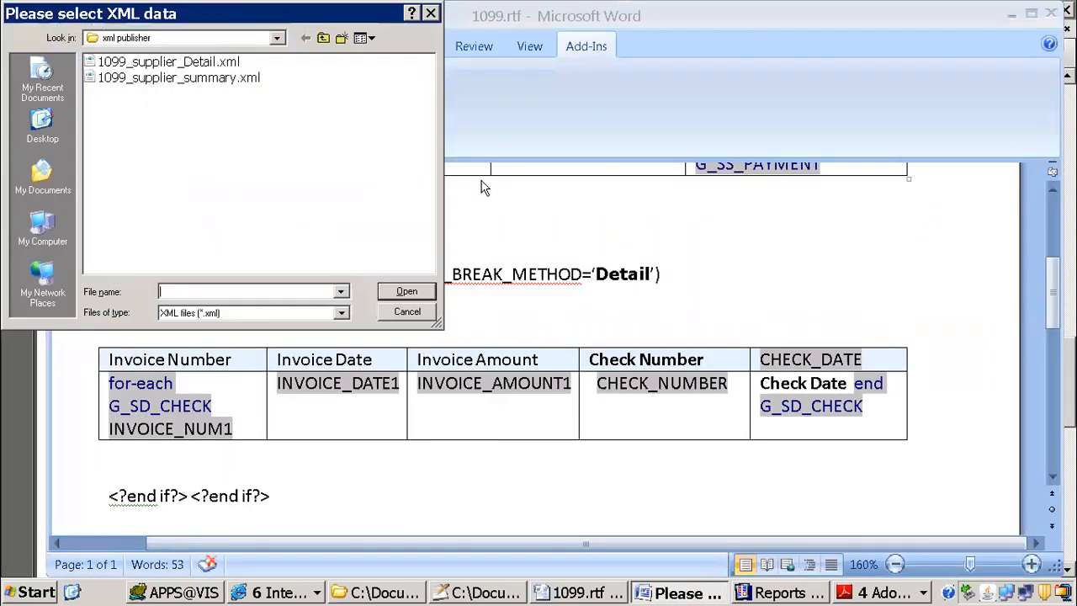
pyautogui.click(204, 62)
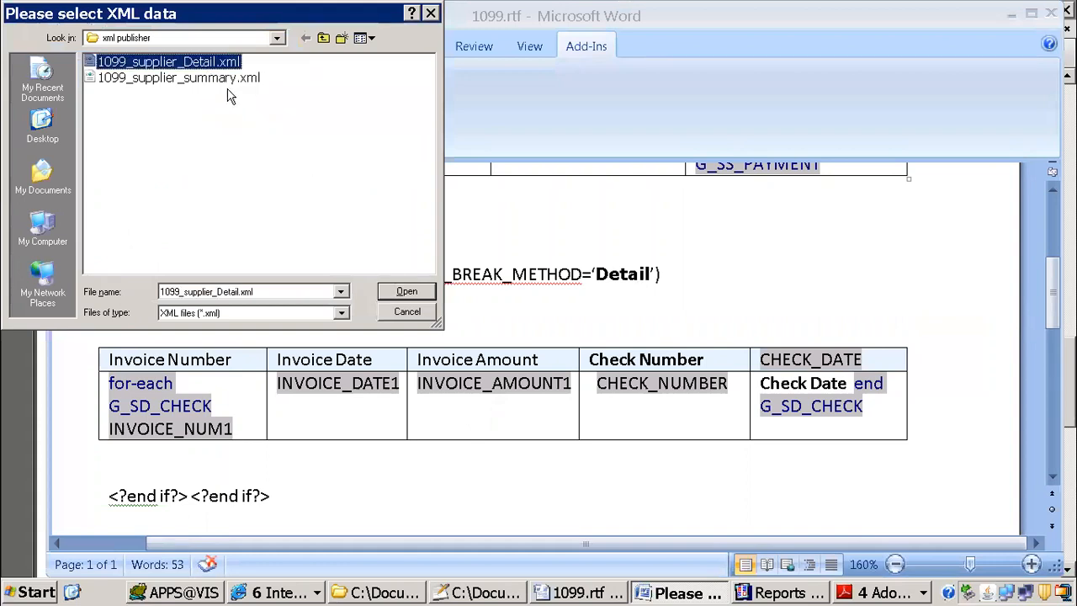
pyautogui.click(229, 79)
pyautogui.click(400, 291)
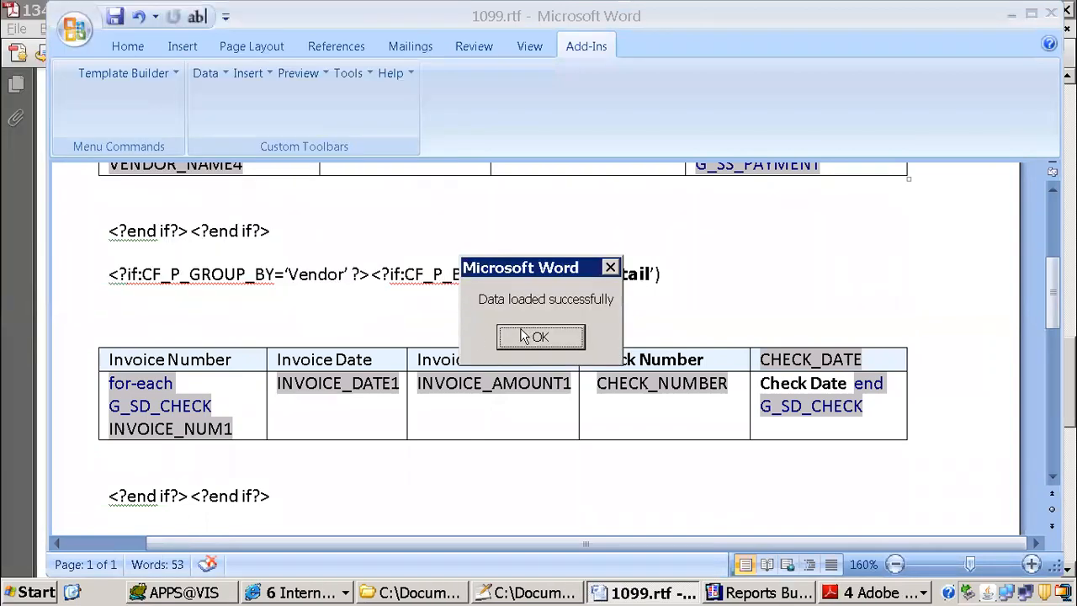
pyautogui.click(522, 337)
# Step: Preview the template as PDF with the summary data and check which conditional layouts are printed
pyautogui.click(298, 74)
pyautogui.click(328, 100)
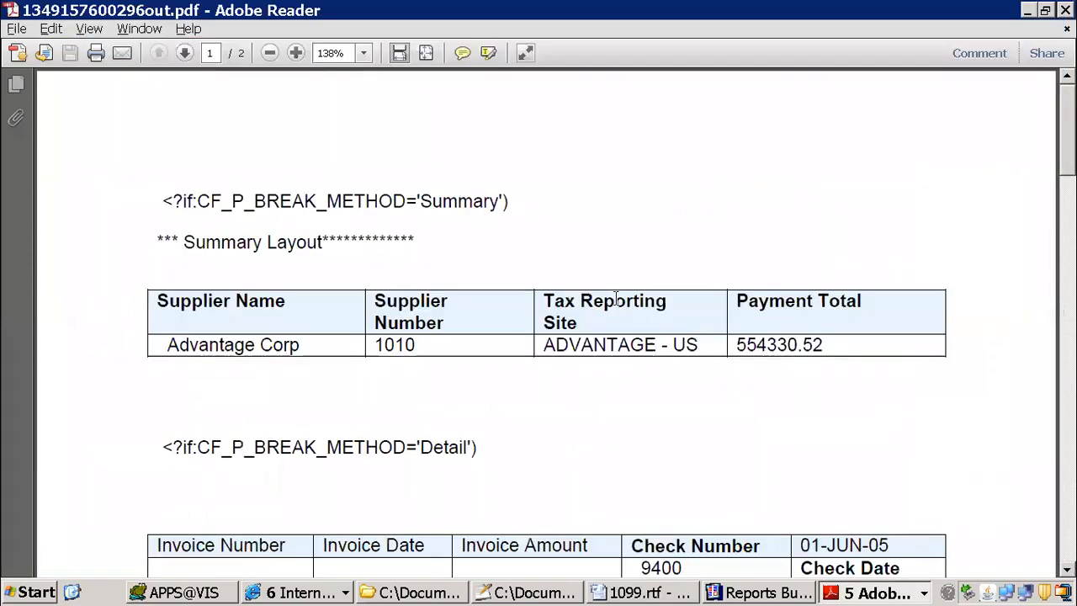
pyautogui.scroll(-3, 664, 362)
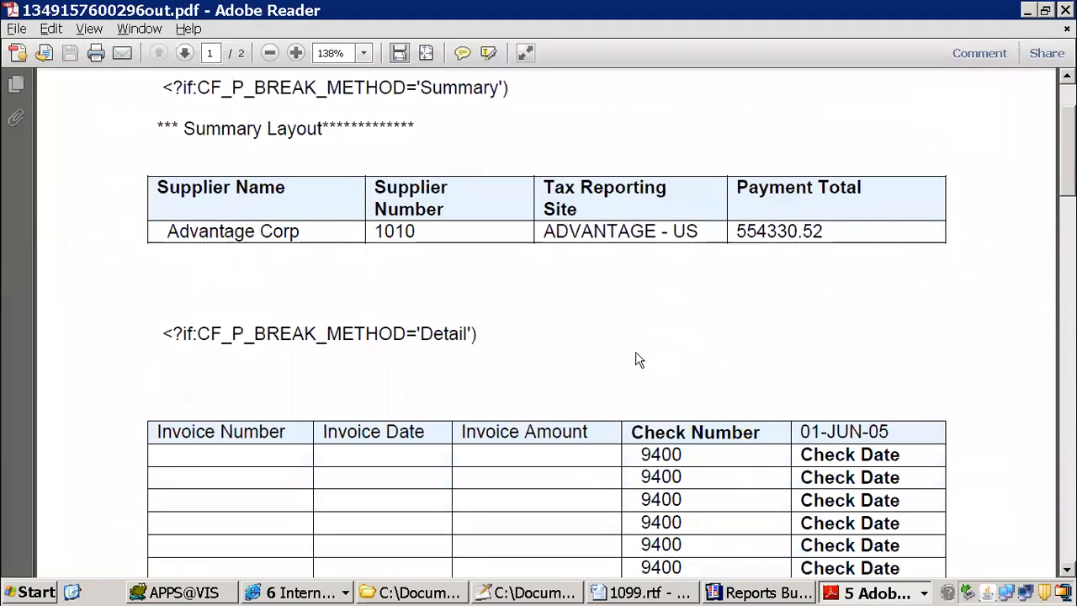
pyautogui.scroll(-3, 389, 333)
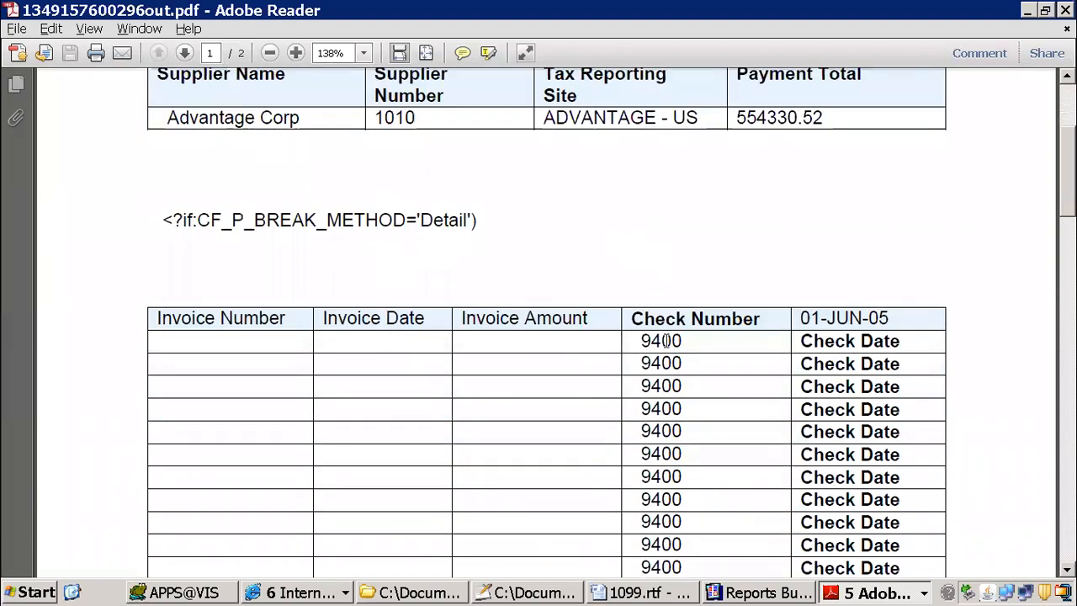
# Step: Back in Word, remove the space after 'Vendor' in the summary condition and add ?> after 'Summary' and 'Detail' in the break-method conditions
pyautogui.hotkey('alt', 'Tab')
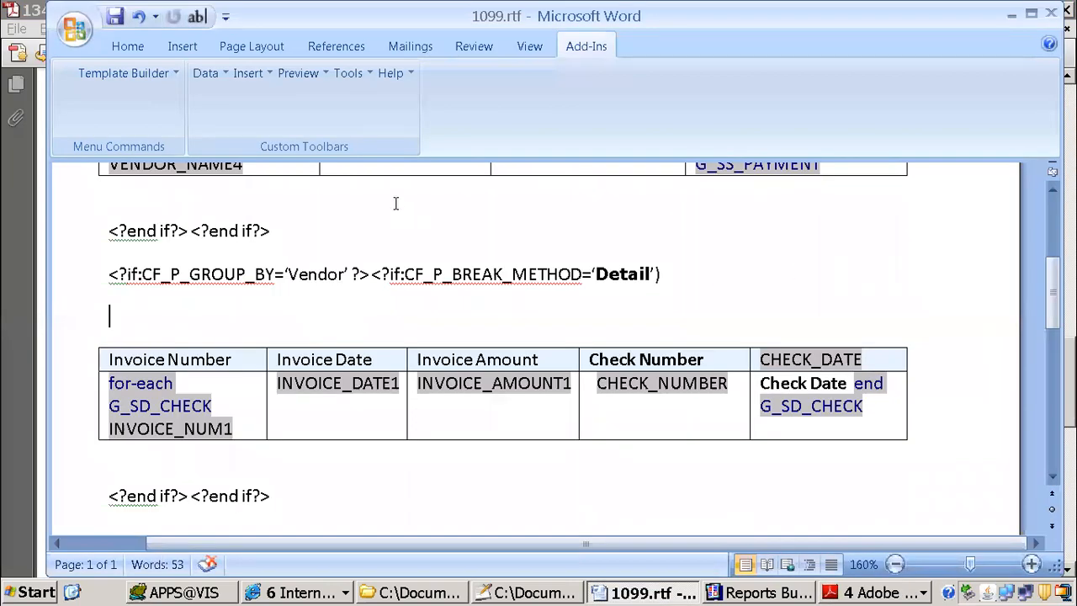
pyautogui.scroll(6, 298, 238)
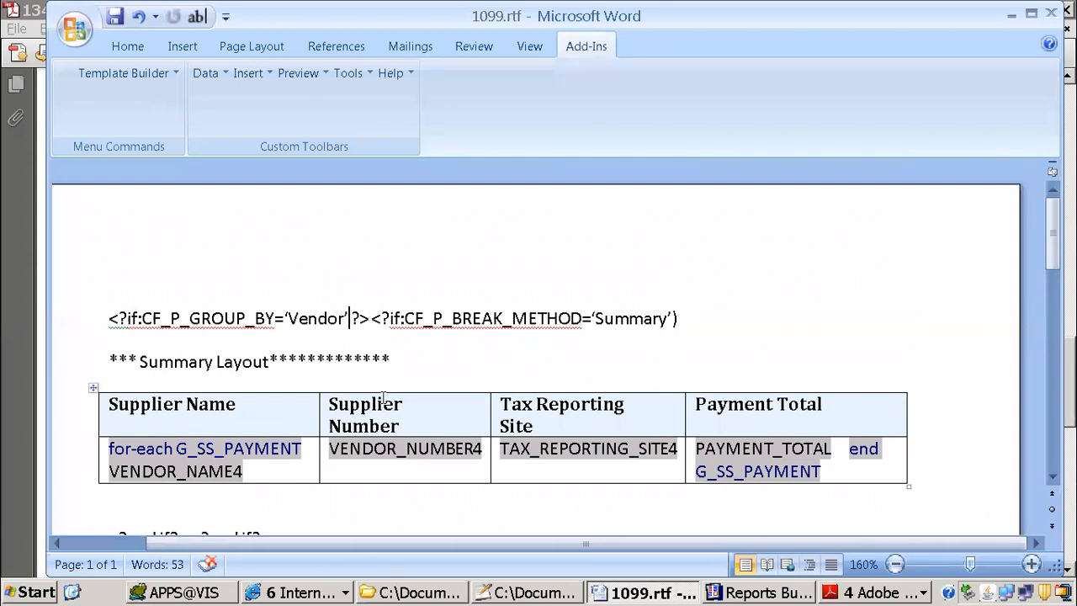
pyautogui.press('Delete')
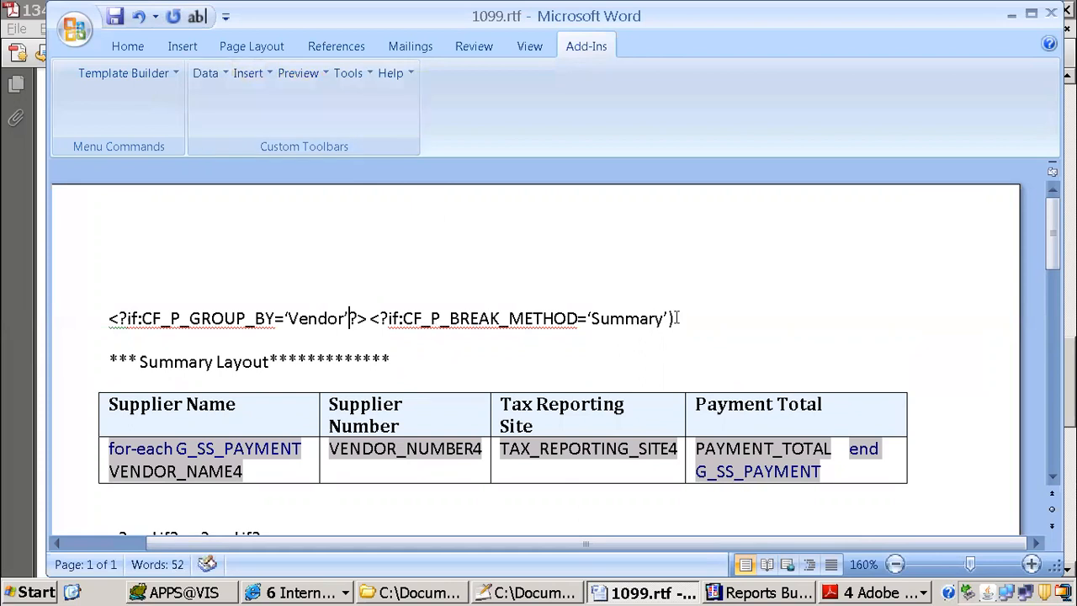
pyautogui.write('?>')
pyautogui.scroll(-5, 705, 315)
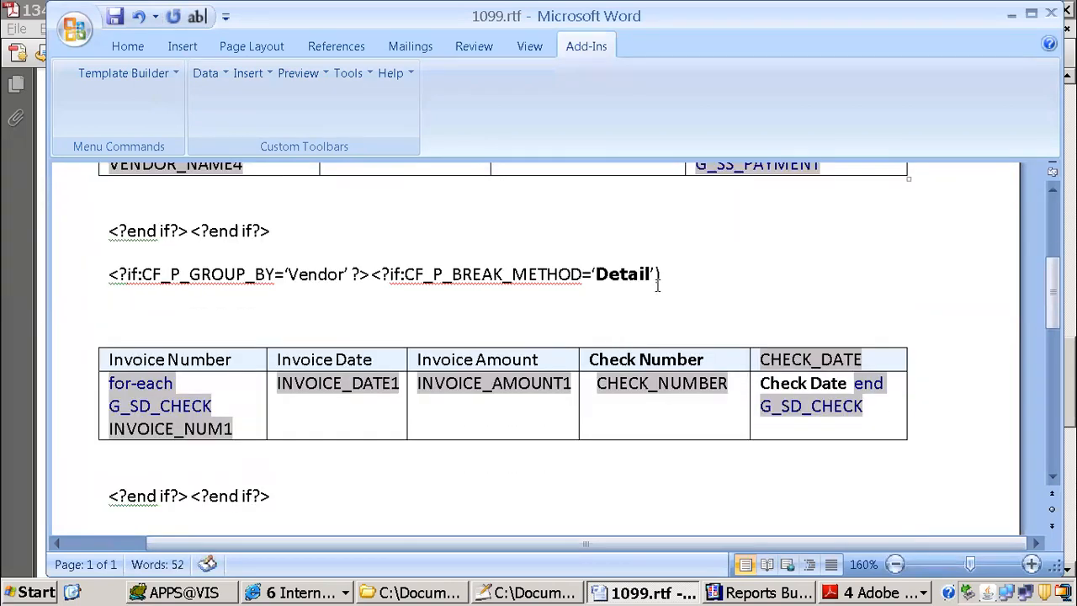
pyautogui.click(657, 275)
pyautogui.write('?>')
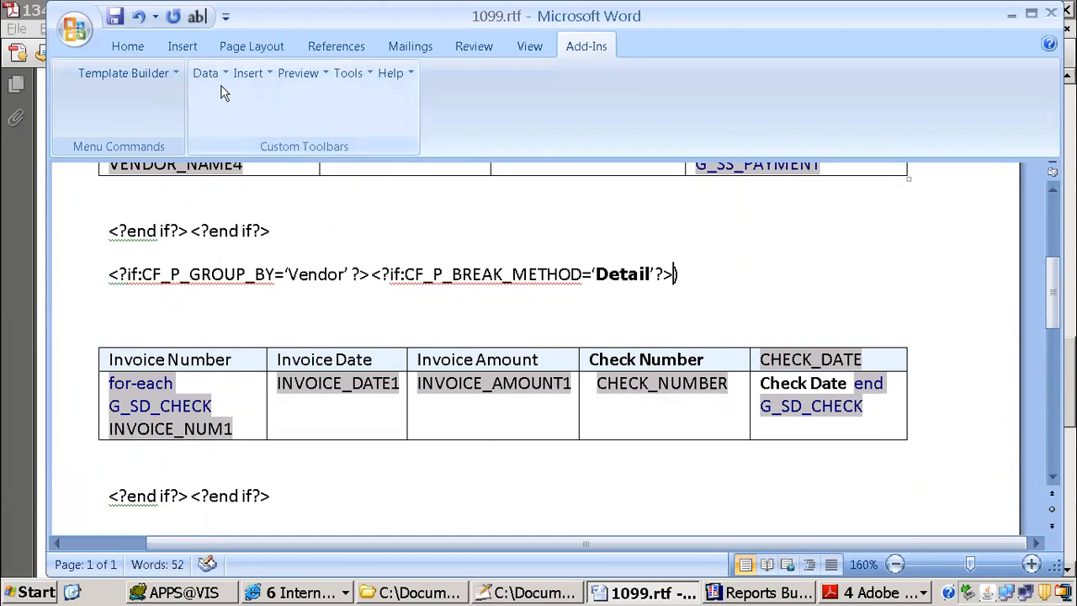
# Step: Preview the corrected template as PDF and check the page for the summary layout and stray characters
pyautogui.click(316, 74)
pyautogui.click(322, 99)
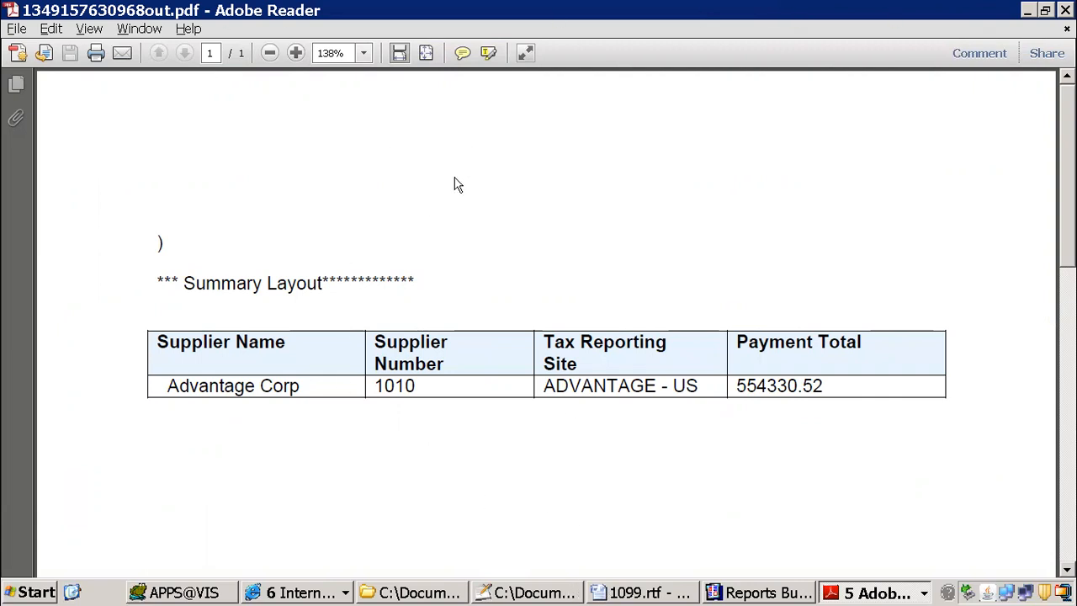
pyautogui.scroll(-3, 767, 80)
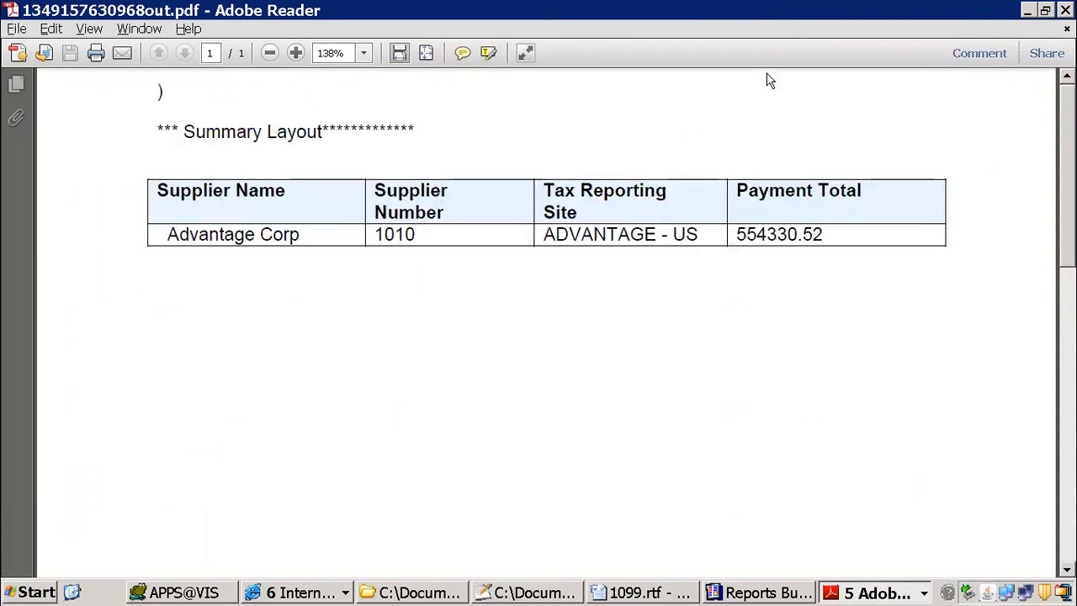
pyautogui.scroll(-2, 589, 149)
# Step: Return to the Word template and remove the leftover closing parentheses after the Summary and Detail conditions
pyautogui.click(633, 592)
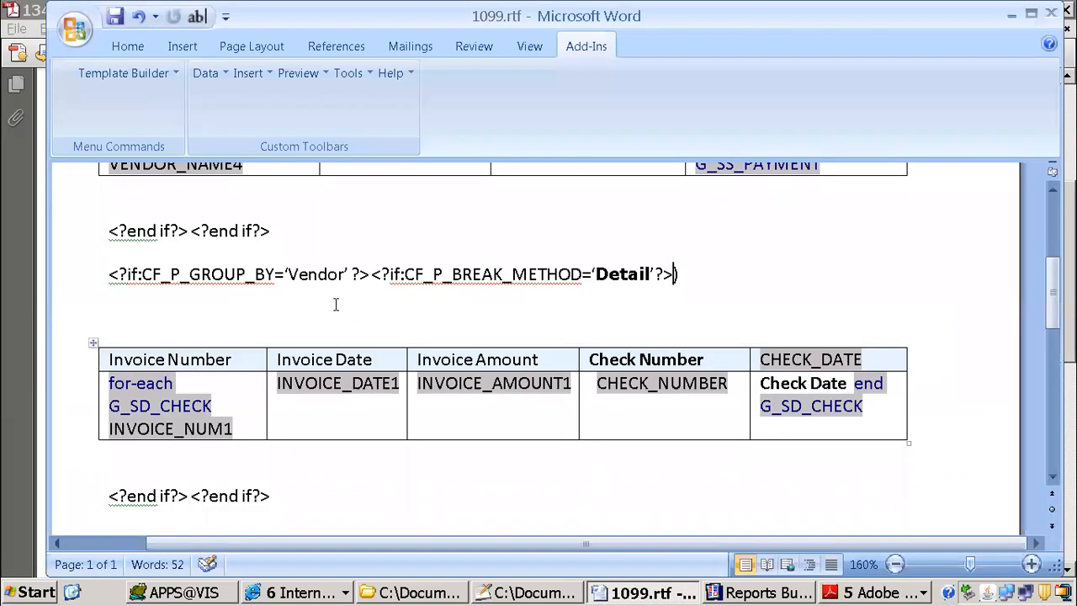
pyautogui.scroll(3, 263, 273)
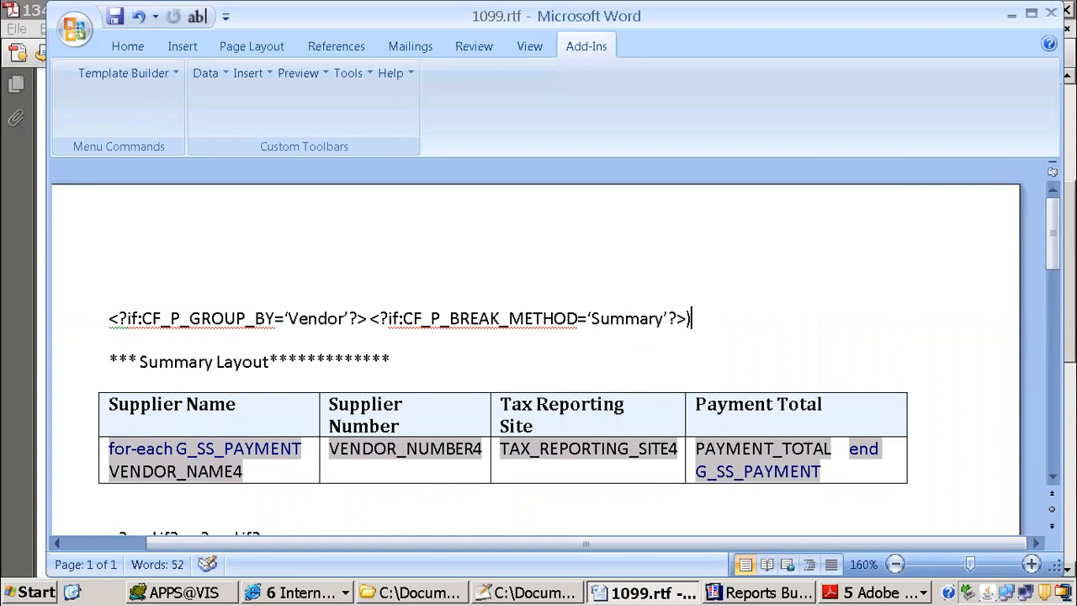
pyautogui.scroll(-4, 412, 329)
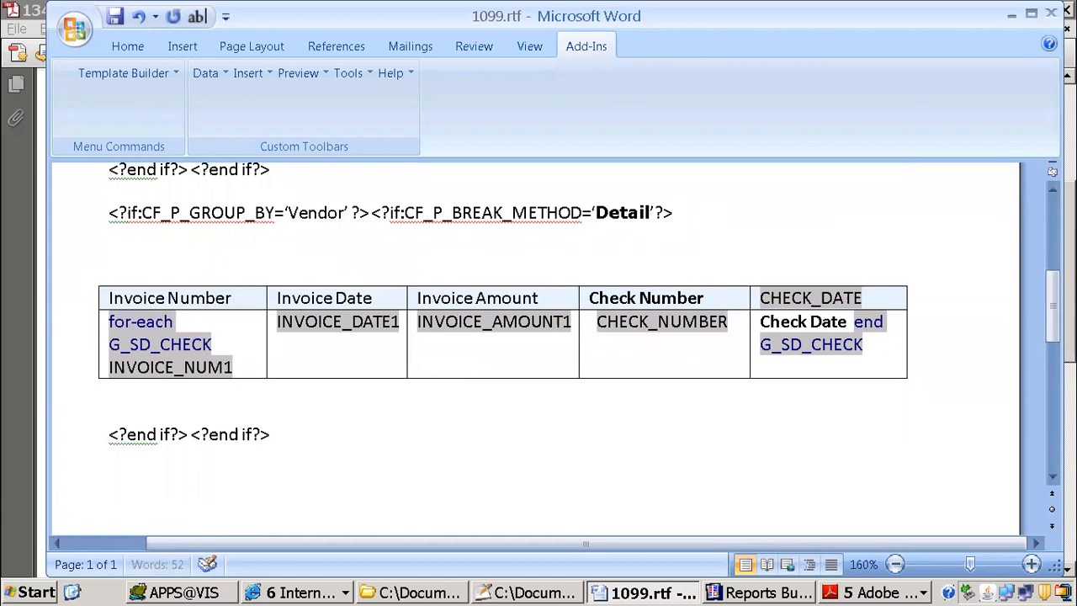
# Step: Add the heading "**** Detail Layout**********" between the Detail condition and the invoice table
pyautogui.click(379, 253)
pyautogui.write('**** Detail Layout**********')
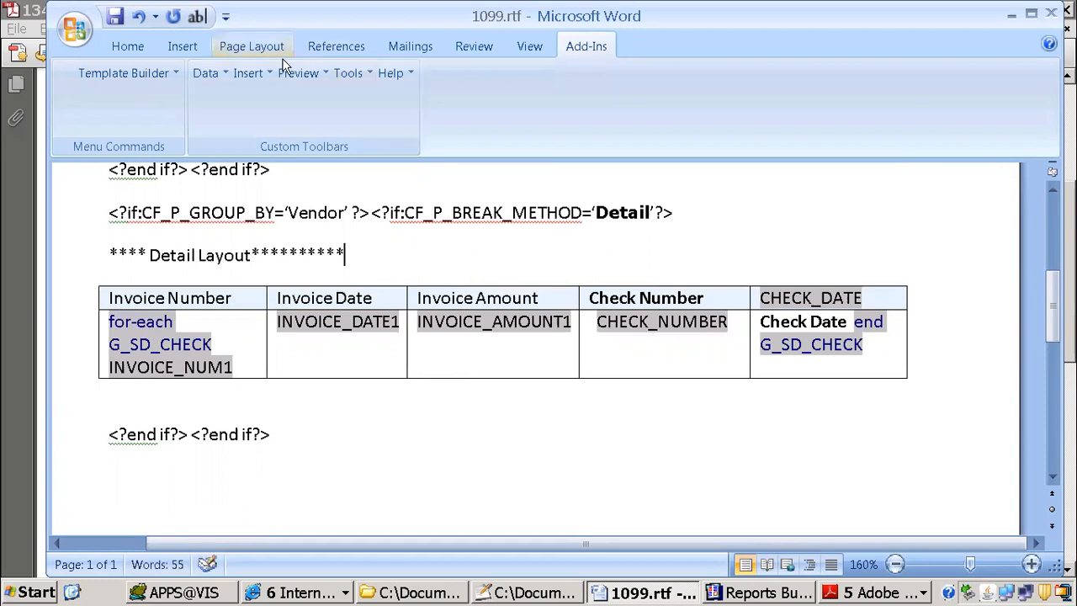
# Step: Generate another PDF preview from the summary data and look below the supplier table for any detail output
pyautogui.click(298, 73)
pyautogui.click(316, 100)
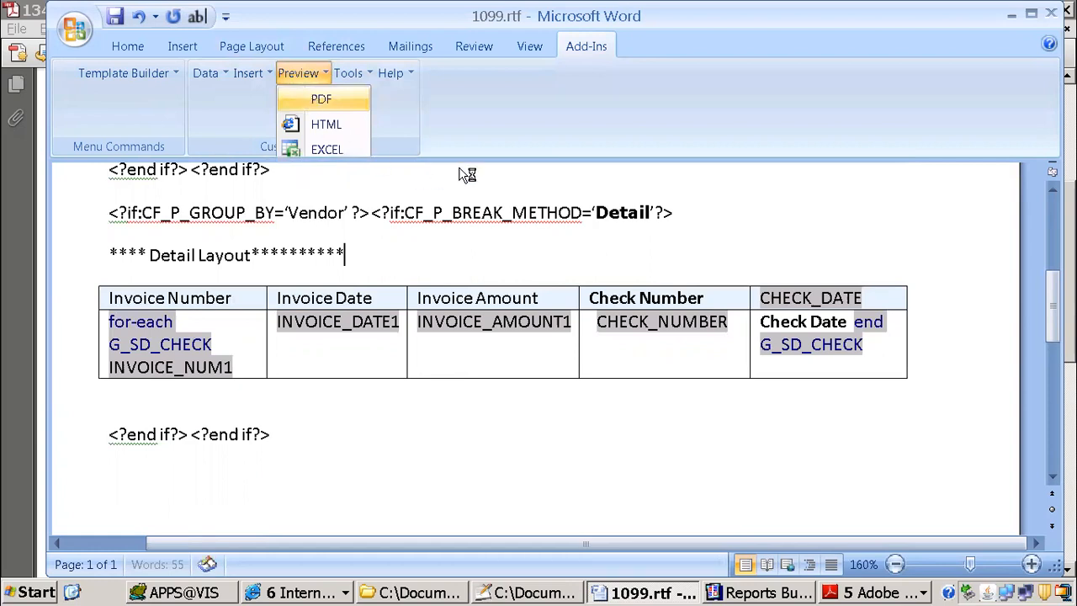
pyautogui.scroll(-10, 531, 260)
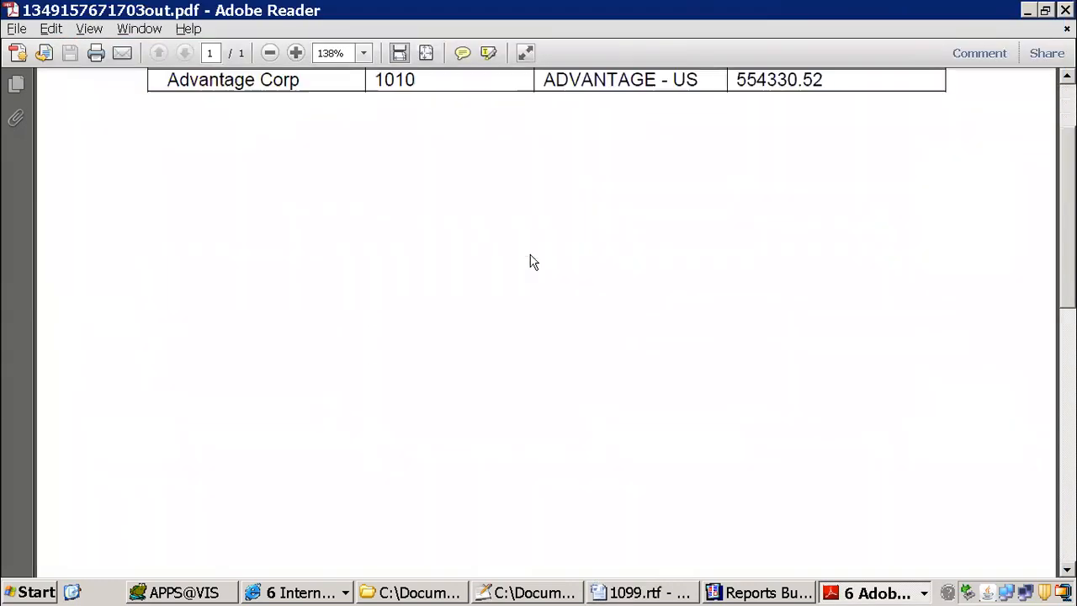
# Step: Return to the Word template and load 1099_supplier_Detail.xml as its XML data
pyautogui.click(599, 591)
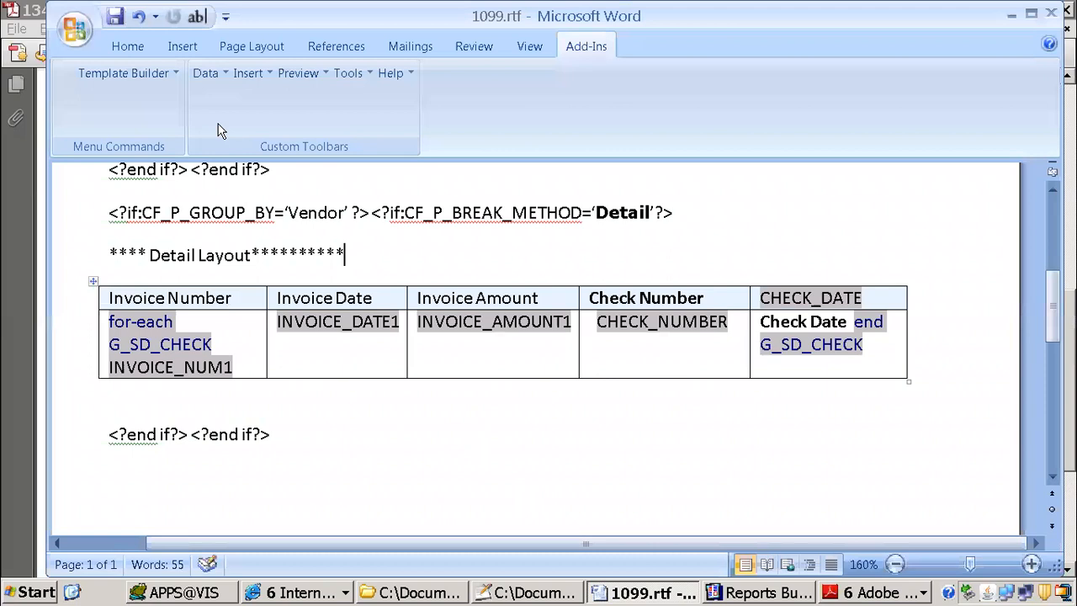
pyautogui.click(217, 74)
pyautogui.click(227, 99)
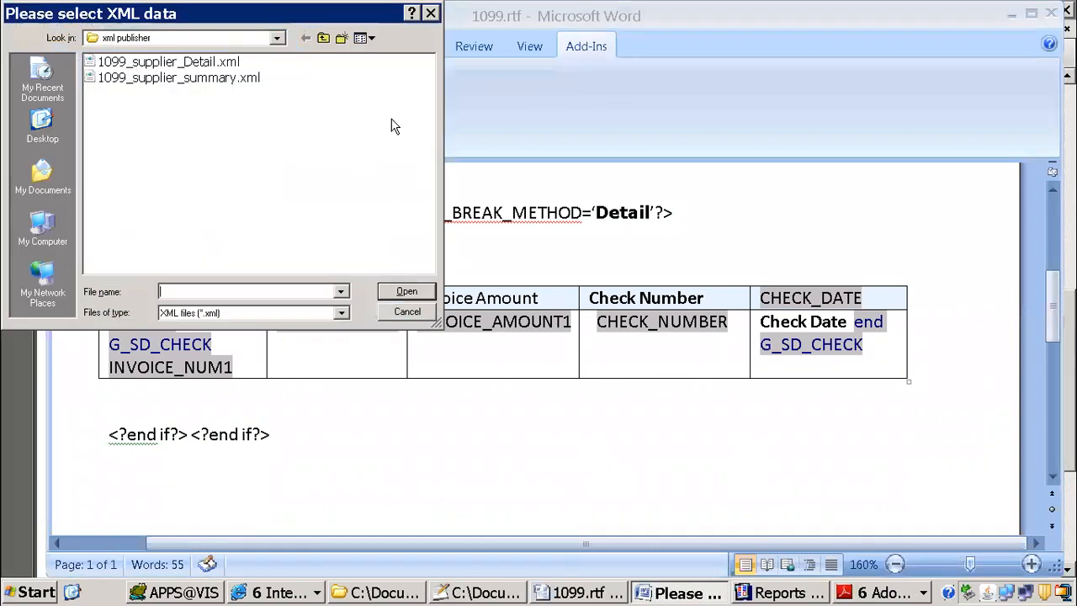
pyautogui.click(221, 64)
pyautogui.click(407, 298)
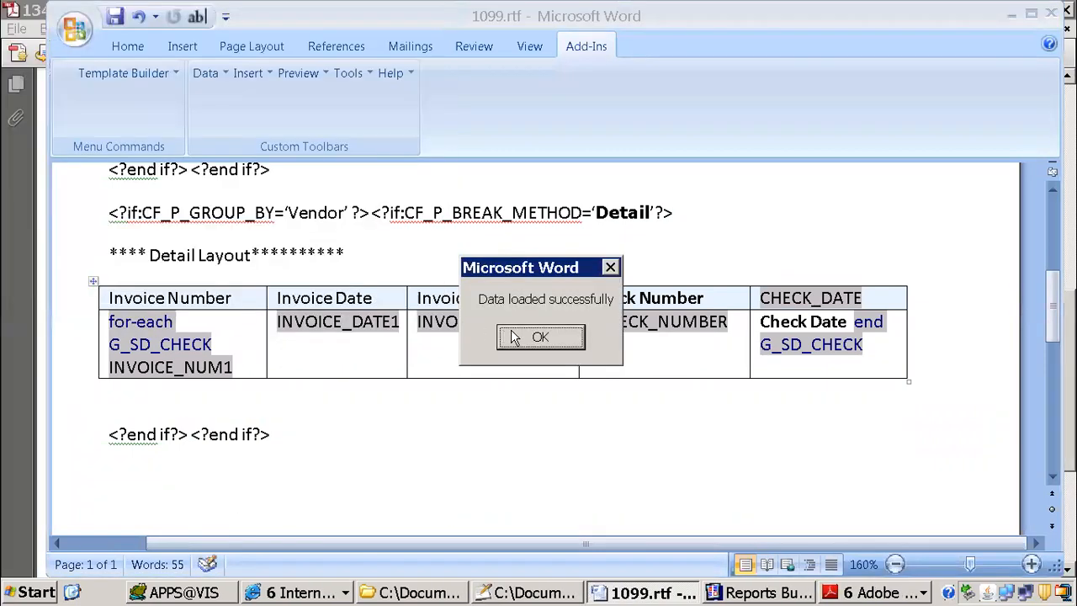
pyautogui.click(529, 336)
# Step: Preview the template as PDF with the detail data, and review both conditional layouts back in the Word template
pyautogui.click(309, 72)
pyautogui.click(316, 99)
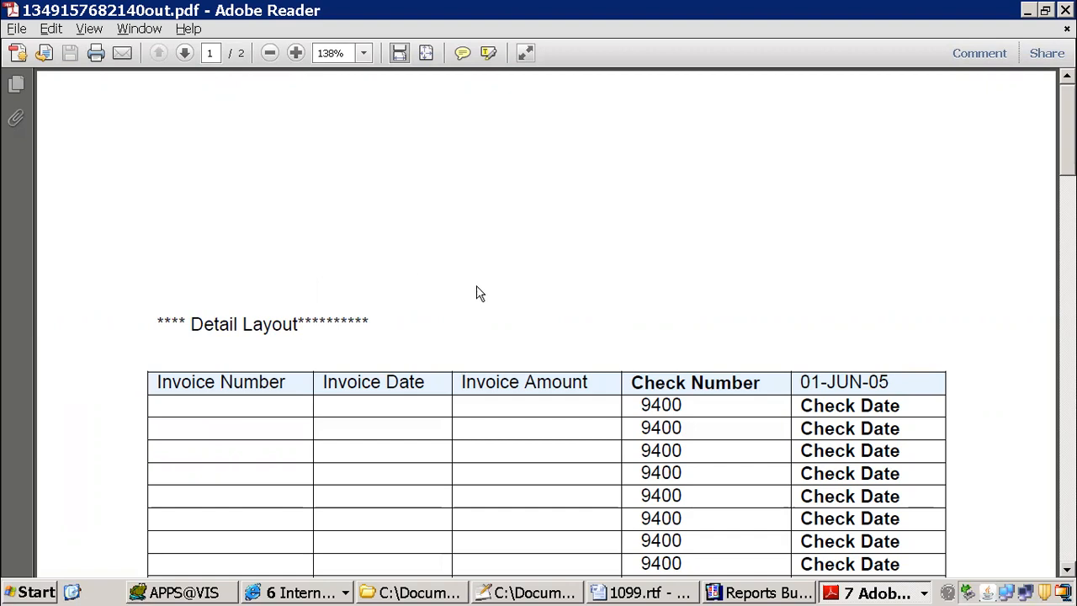
pyautogui.click(662, 594)
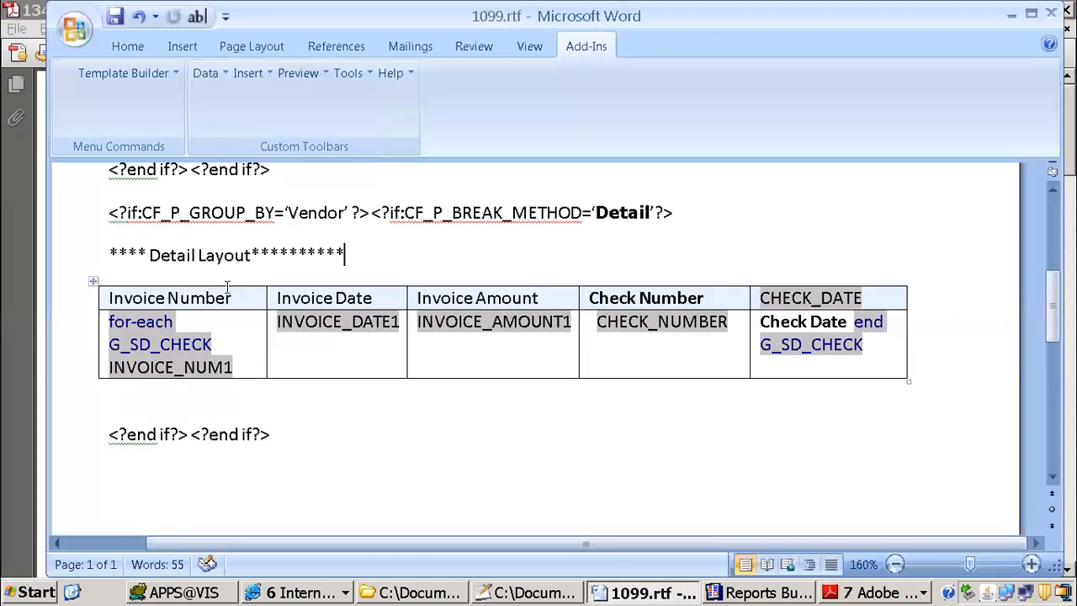
pyautogui.scroll(6, 220, 290)
pyautogui.scroll(-4, 370, 288)
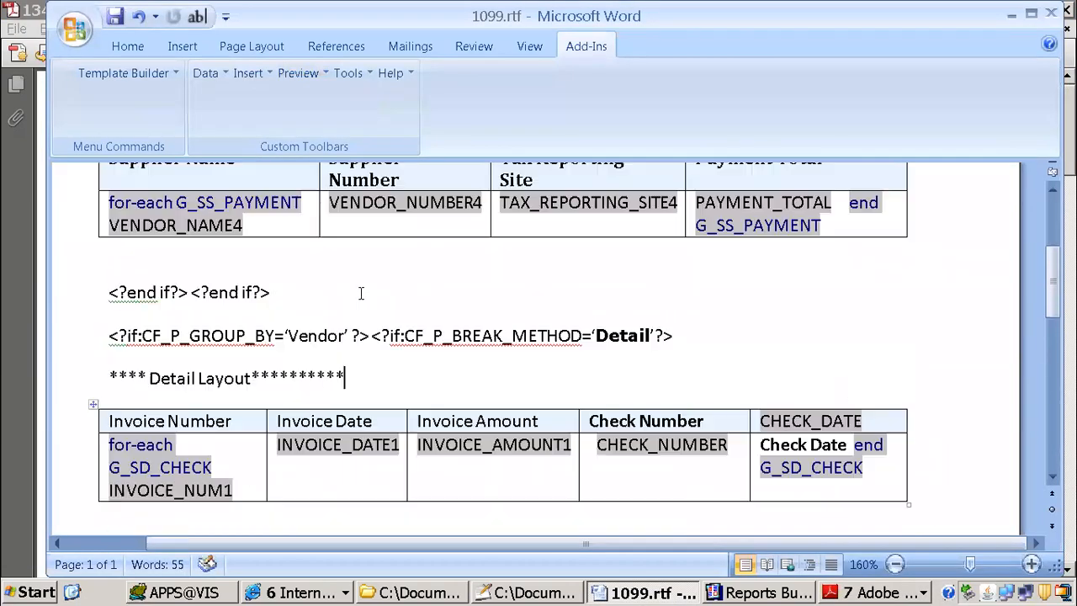
pyautogui.scroll(-3, 385, 255)
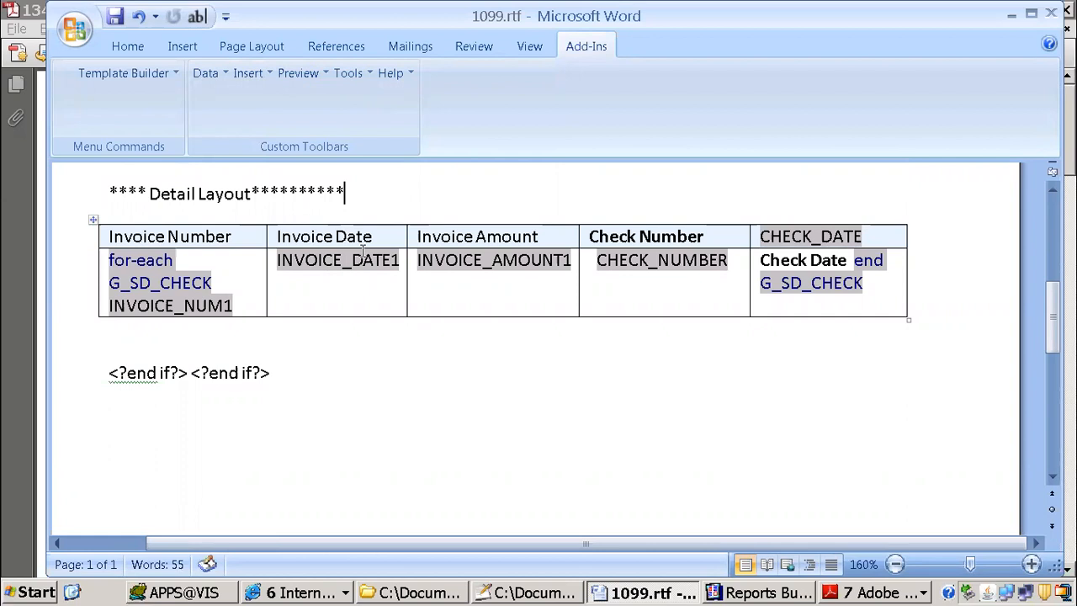
# Step: Add a blank line below the end-if tags, and start a new 1099 Payments Report request in Oracle Applications
pyautogui.click(304, 367)
pyautogui.press('Return')
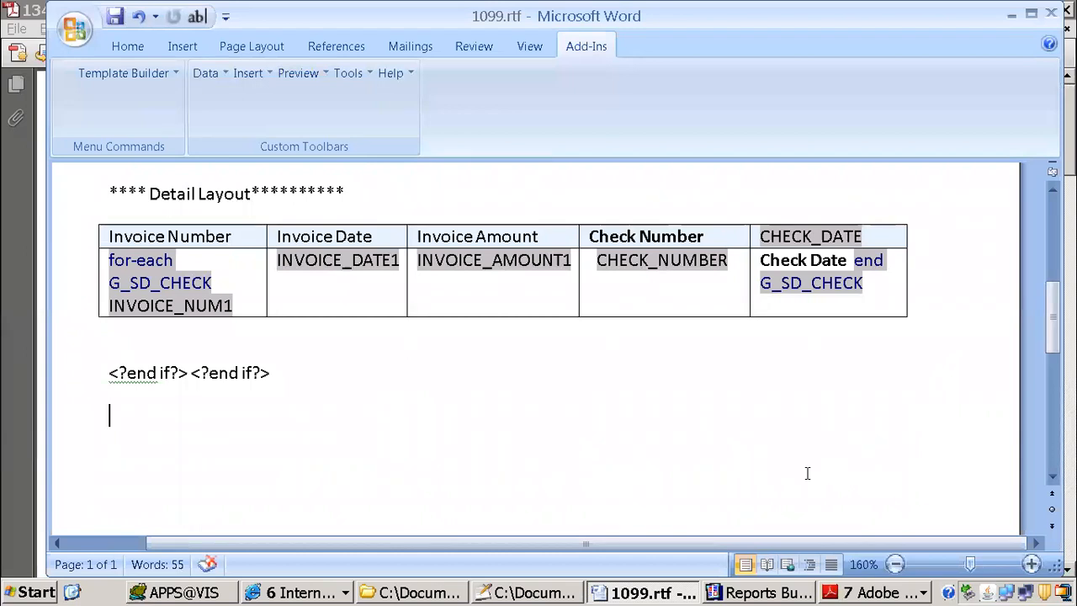
pyautogui.click(335, 593)
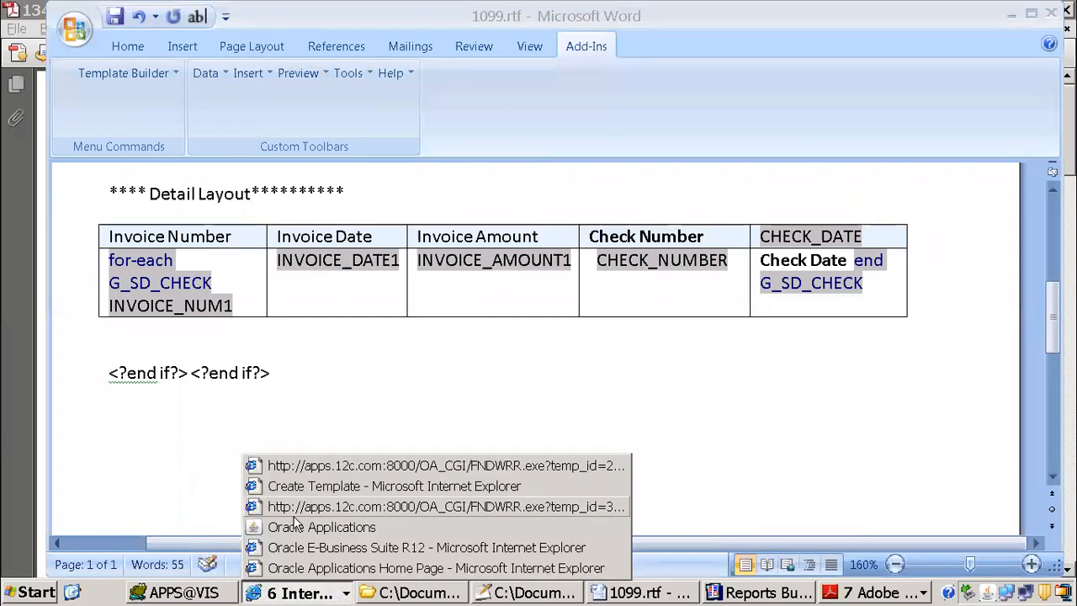
pyautogui.click(287, 527)
pyautogui.click(448, 106)
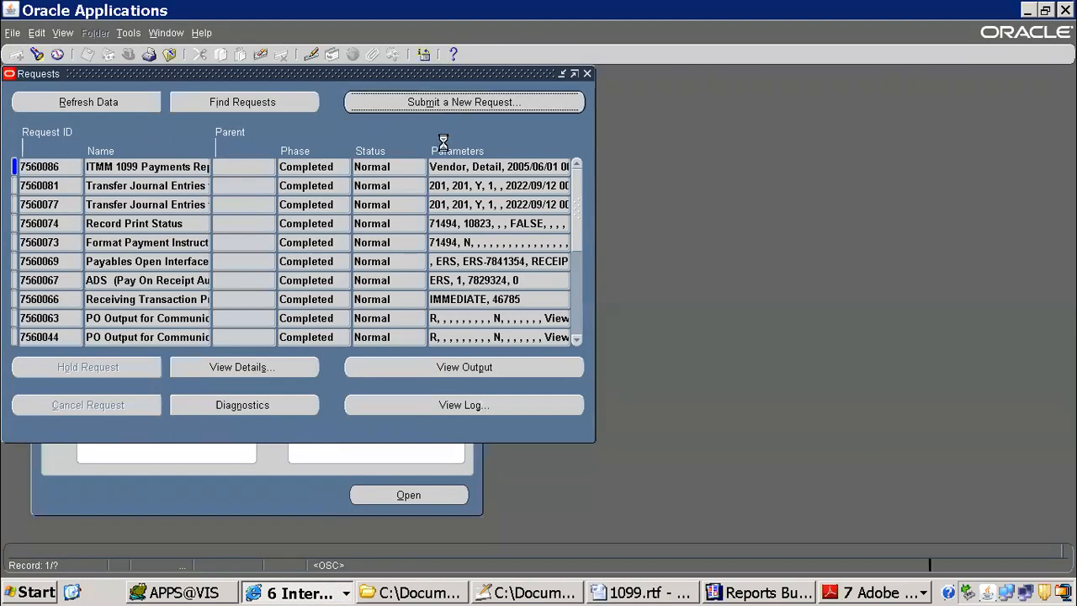
pyautogui.click(316, 332)
pyautogui.write('1099')
pyautogui.press('Tab')
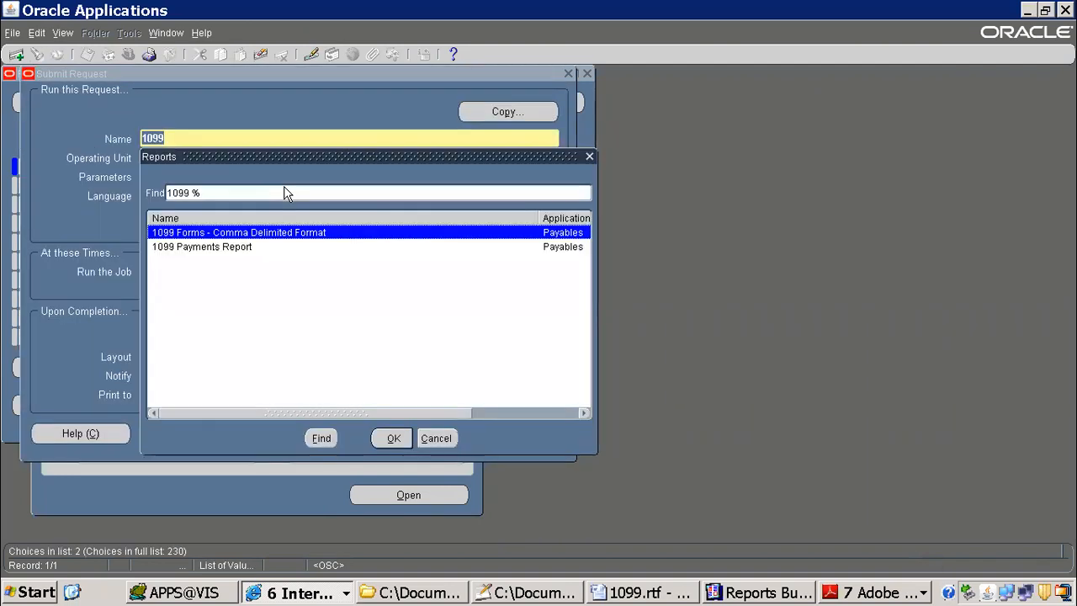
pyautogui.doubleClick(225, 249)
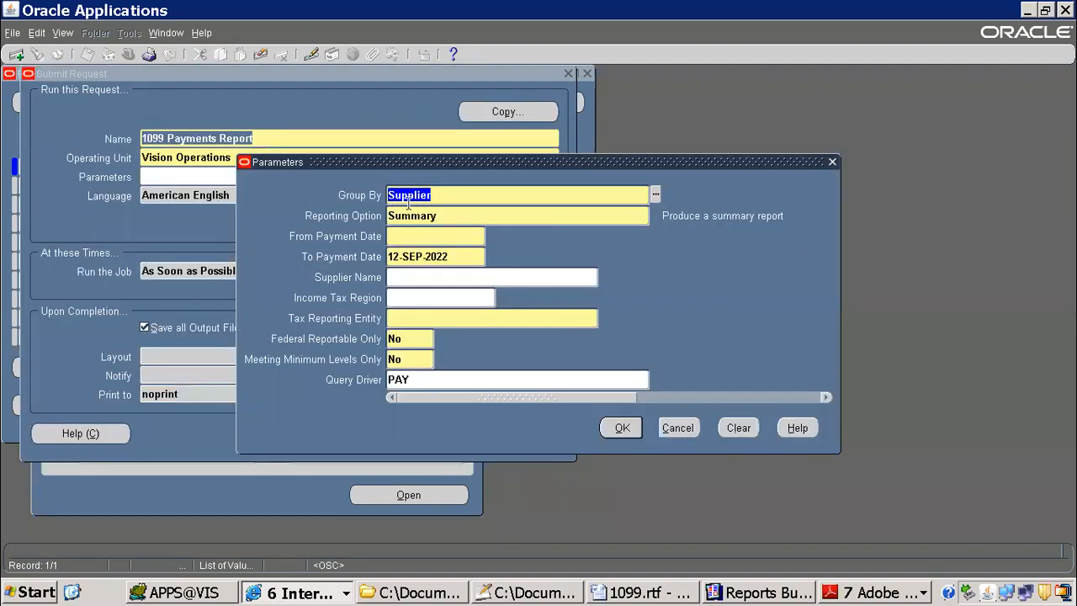
# Step: Set the request's Reporting Option to Detail and its Group By parameter to Income Tax Type
pyautogui.press('Tab')
pyautogui.write('d')
pyautogui.press('Tab')
pyautogui.click(474, 197)
pyautogui.click(656, 196)
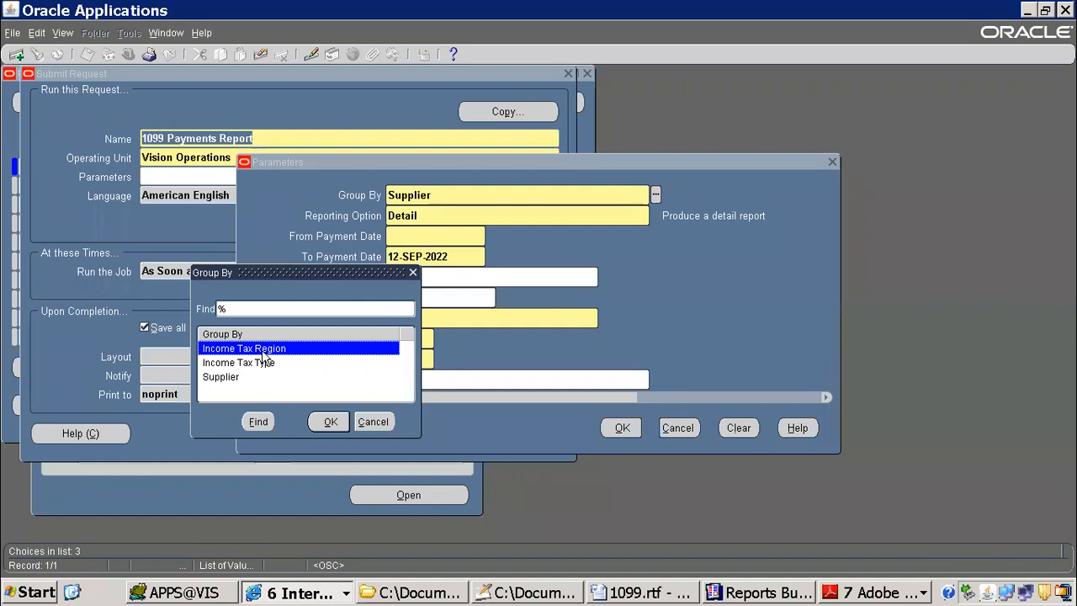
pyautogui.click(261, 363)
pyautogui.click(329, 422)
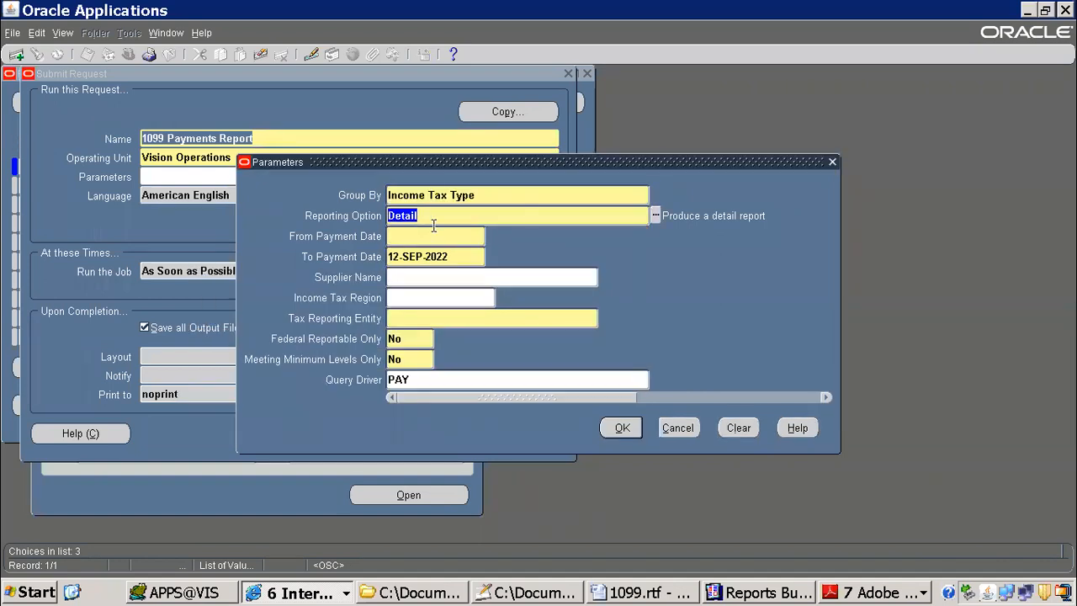
# Step: Set the request's Reporting Option to Summary
pyautogui.click(655, 216)
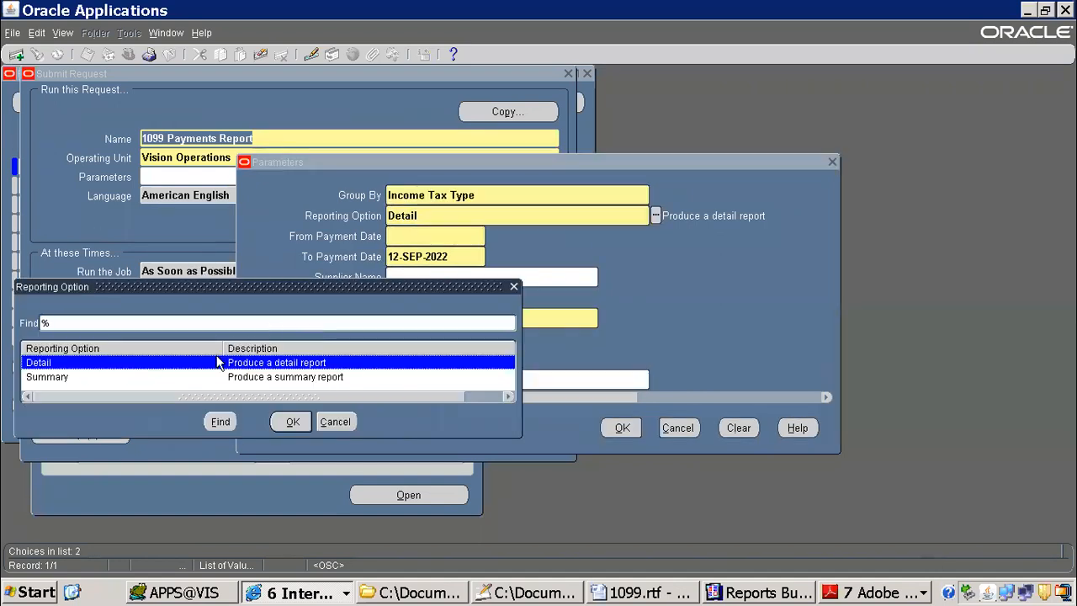
pyautogui.click(71, 379)
pyautogui.doubleClick(72, 379)
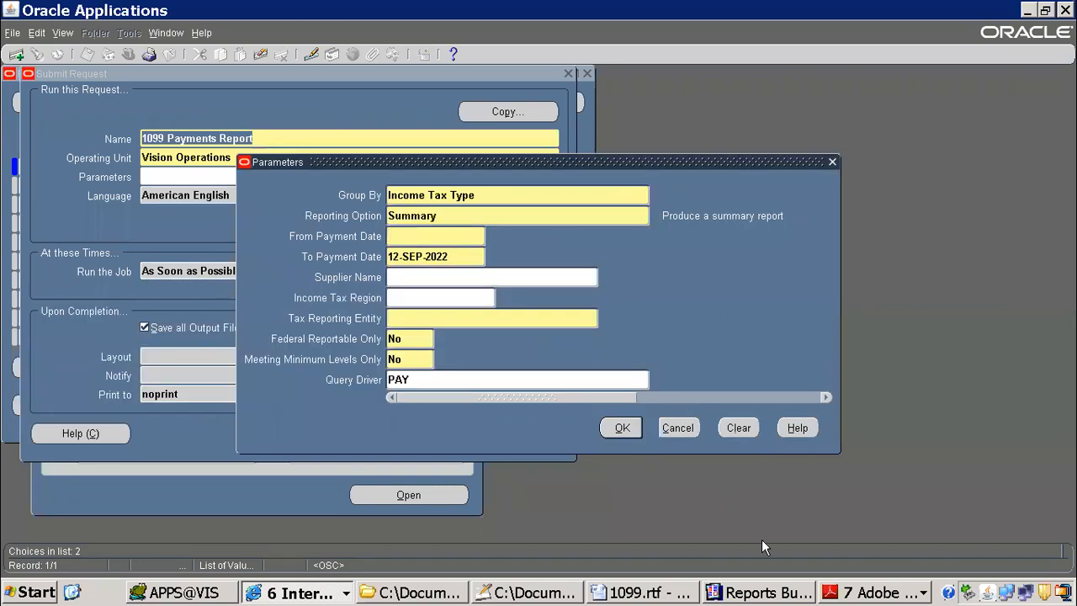
# Step: Return to the Word template and list "Type summary", "Type detail", "Region summary" and "Region detail" on separate lines below the end-if tags
pyautogui.click(639, 594)
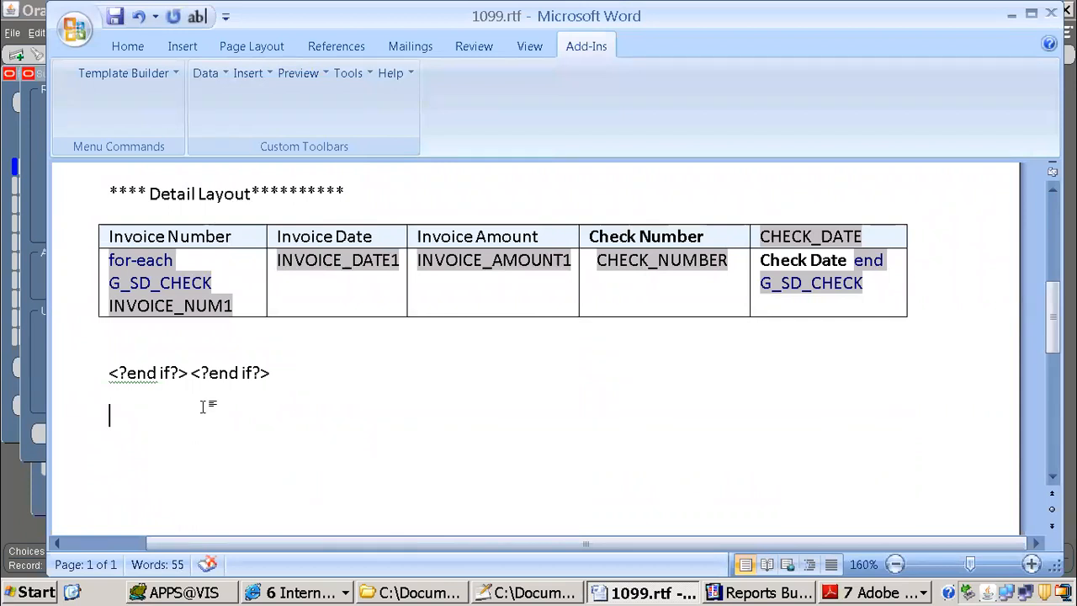
pyautogui.write('Type summary')
pyautogui.press('Return')
pyautogui.write('Type dt')
pyautogui.press('BackSpace')
pyautogui.write('etail')
pyautogui.press('Return')
pyautogui.write('regio')
pyautogui.press('BackSpace')
pyautogui.write('on summary')
pyautogui.press('Return')
pyautogui.write('rei')
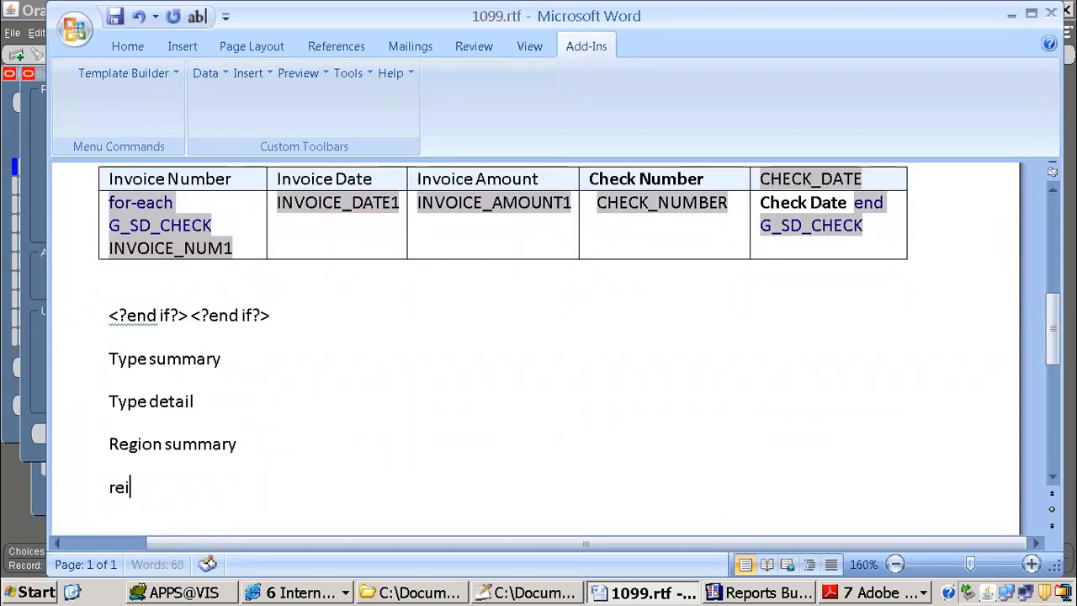
pyautogui.write('gion')
pyautogui.write('detail')
pyautogui.press('Return')
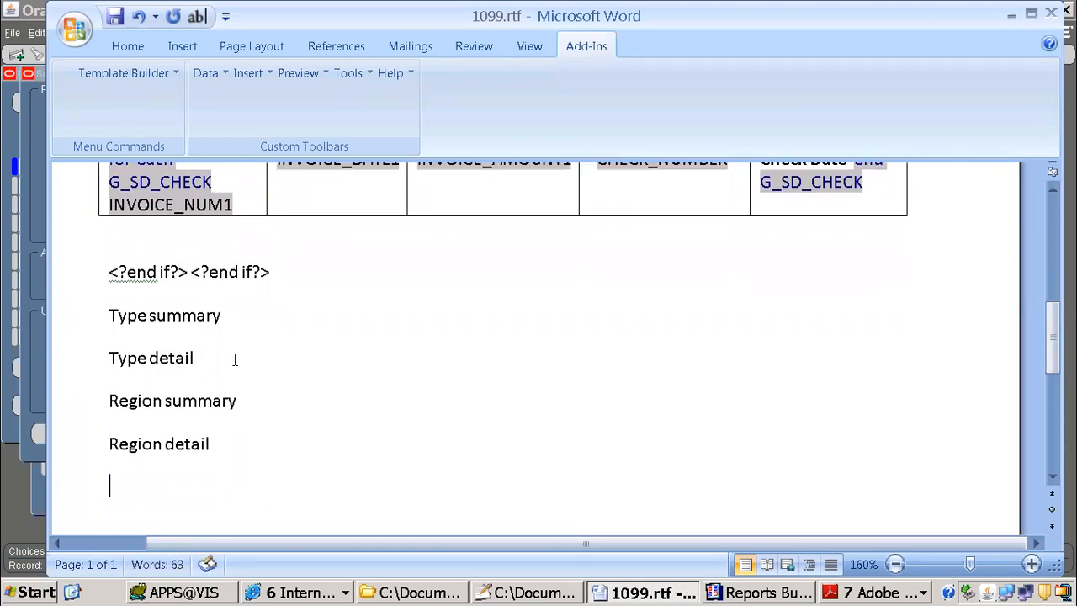
# Step: Select the four layout notes, switch to Reports Builder and close the Property Inspector to view the report's paper layout
pyautogui.moveTo(107, 308); pyautogui.dragTo(291, 450)
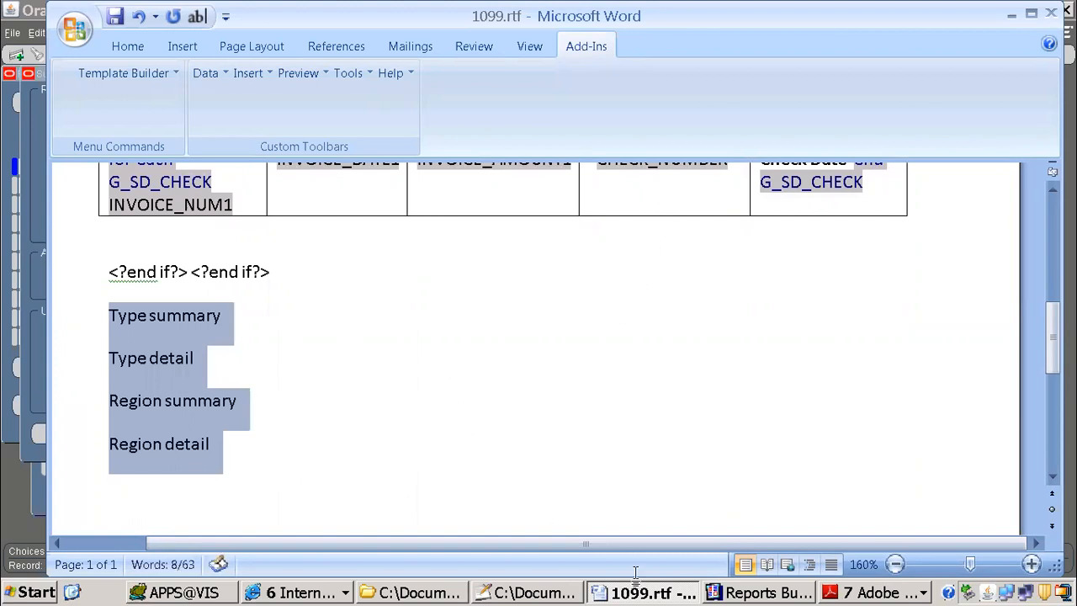
pyautogui.click(729, 593)
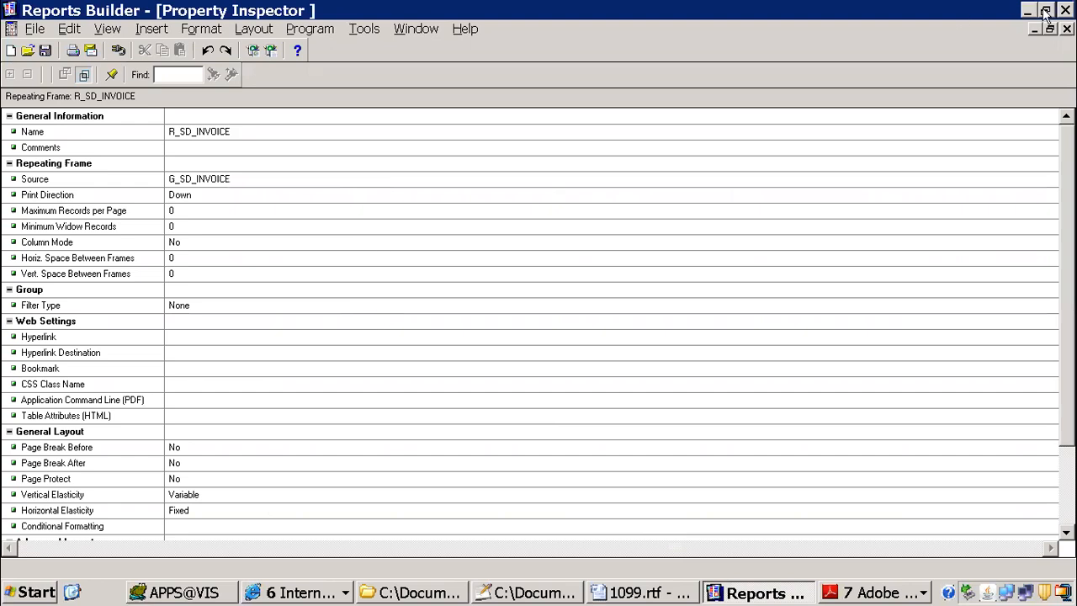
pyautogui.click(1067, 29)
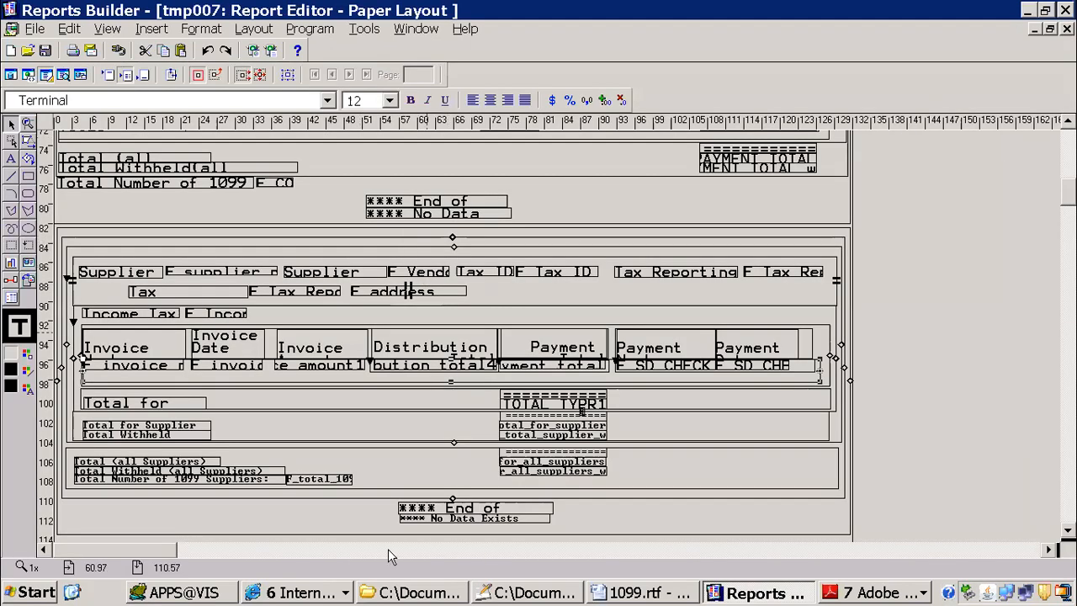
# Step: Return to 1099.rtf in Word, delete the four selected layout notes and save the template
pyautogui.click(631, 593)
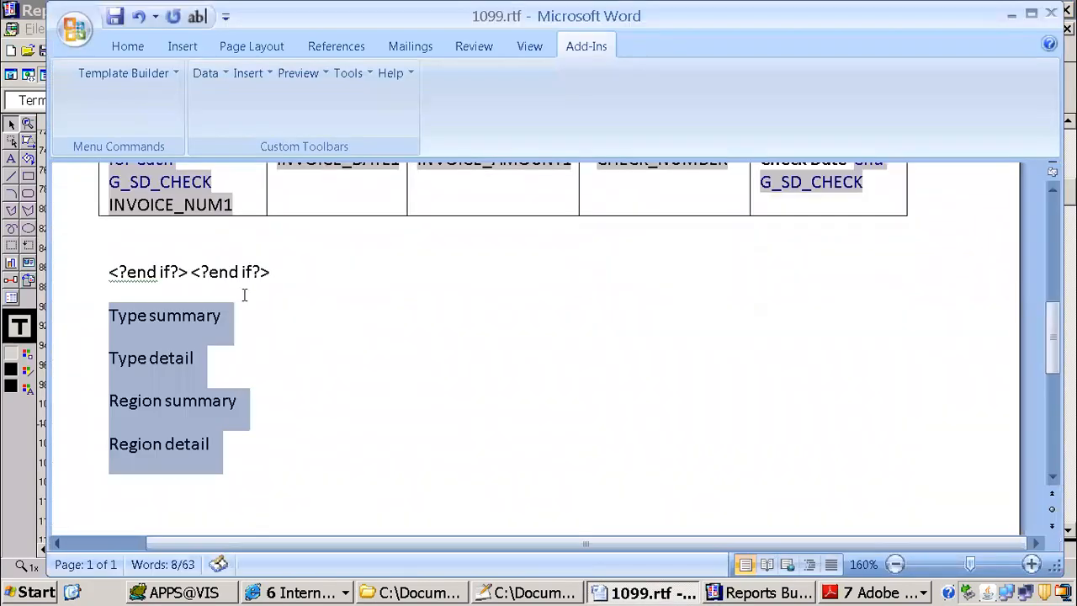
pyautogui.click(112, 17)
pyautogui.press('Delete')
pyautogui.click(115, 17)
# Step: Switch to the Create Template page in Internet Explorer and set the Default Output Type to PDF
pyautogui.click(296, 593)
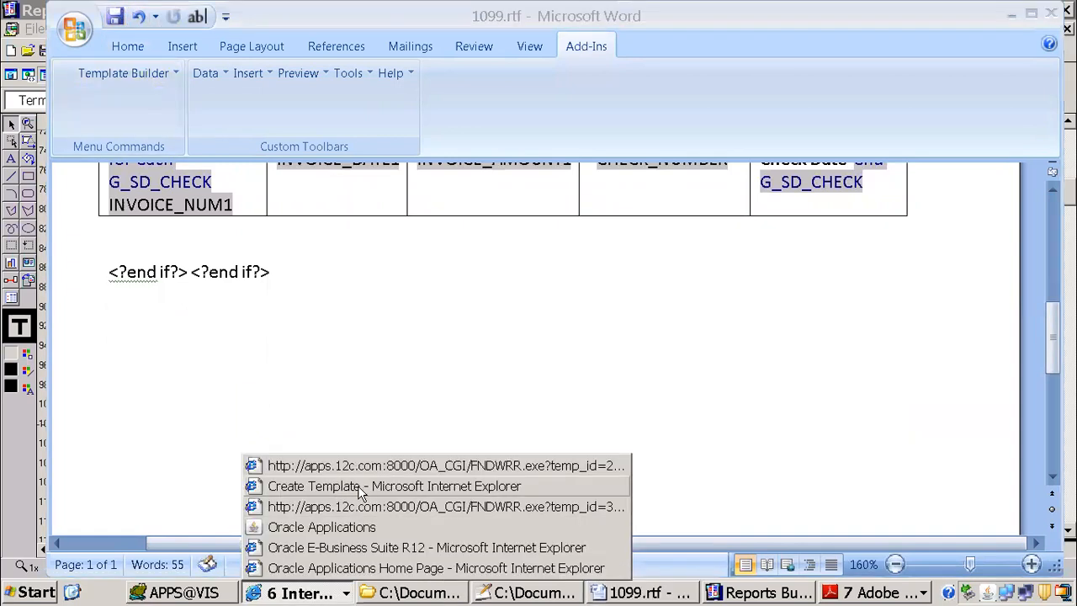
pyautogui.click(358, 485)
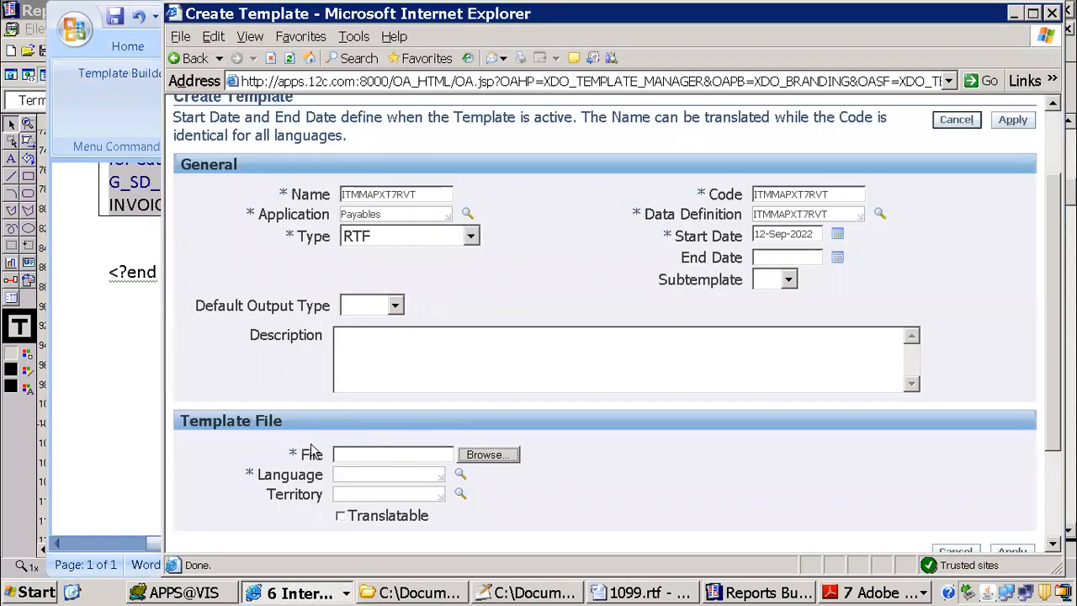
pyautogui.click(394, 305)
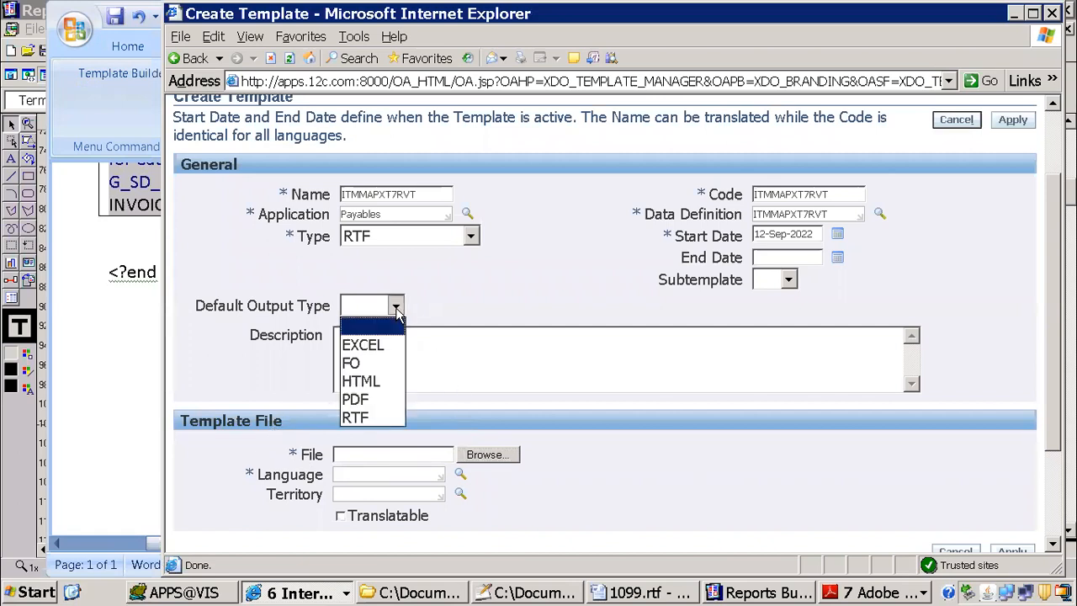
pyautogui.click(357, 399)
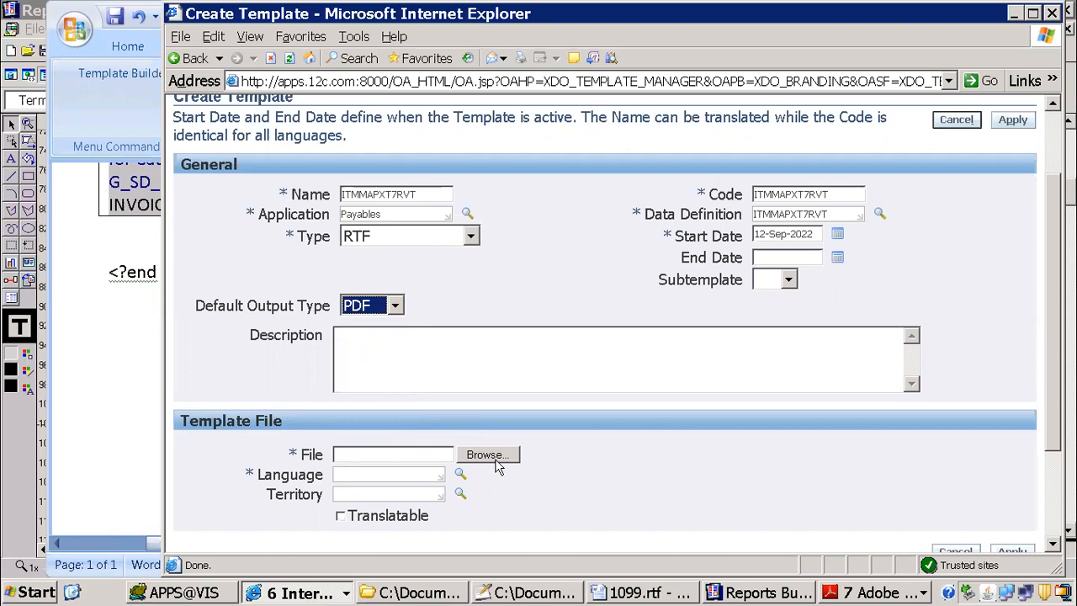
# Step: Choose 1099.rtf from the xml publisher folder as the template file and set its language to English
pyautogui.click(494, 459)
pyautogui.click(286, 101)
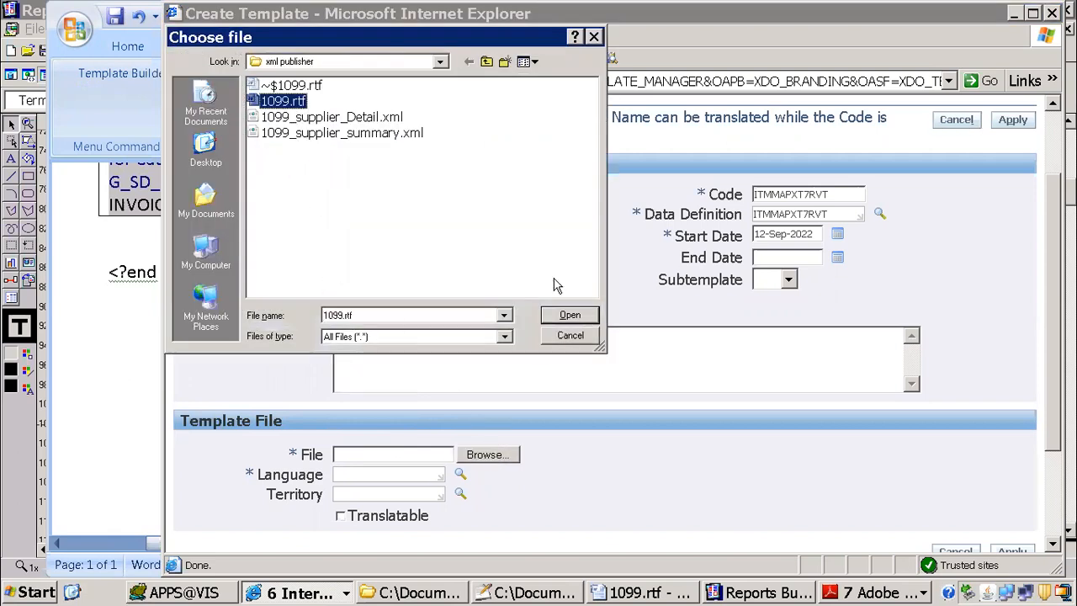
pyautogui.click(570, 315)
pyautogui.click(389, 476)
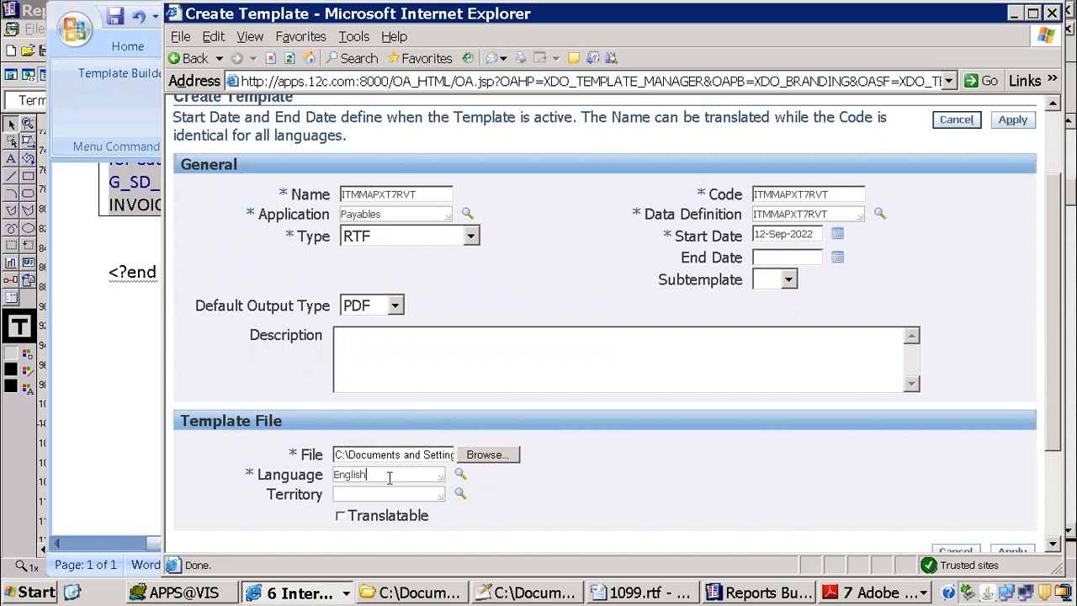
pyautogui.press('Tab')
pyautogui.press('Tab')
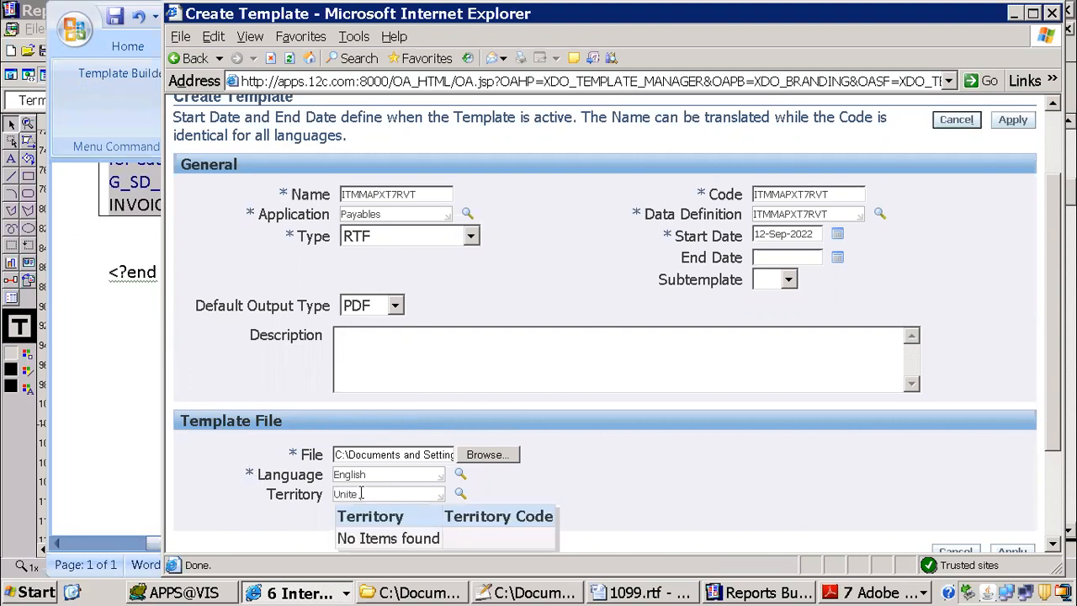
# Step: Set the template file's territory to United States and apply the new template
pyautogui.press('BackSpace')
pyautogui.write('d S')
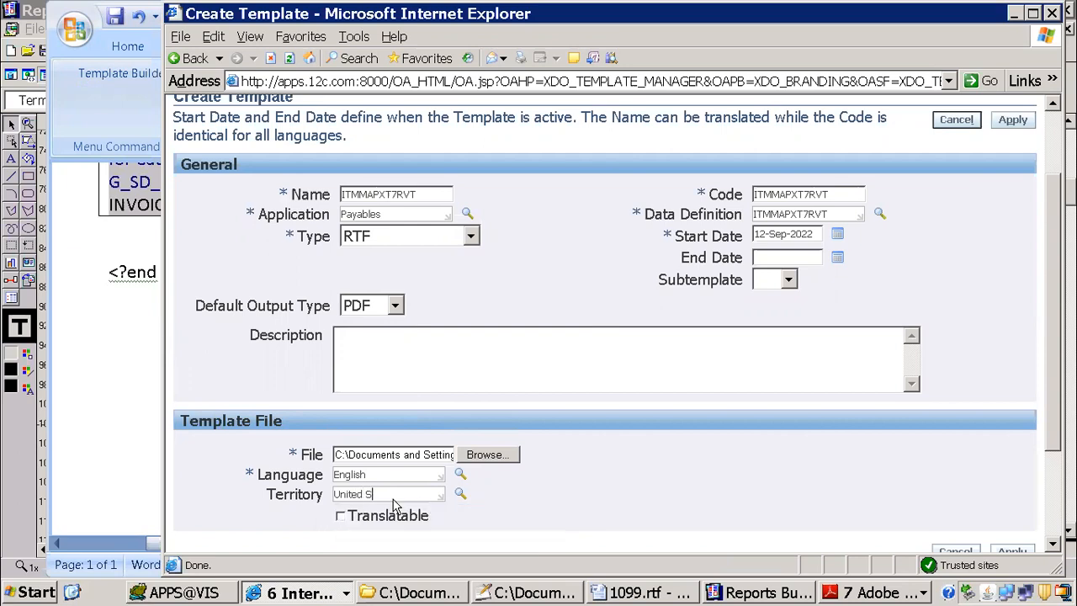
pyautogui.write('ta')
pyautogui.press('Tab')
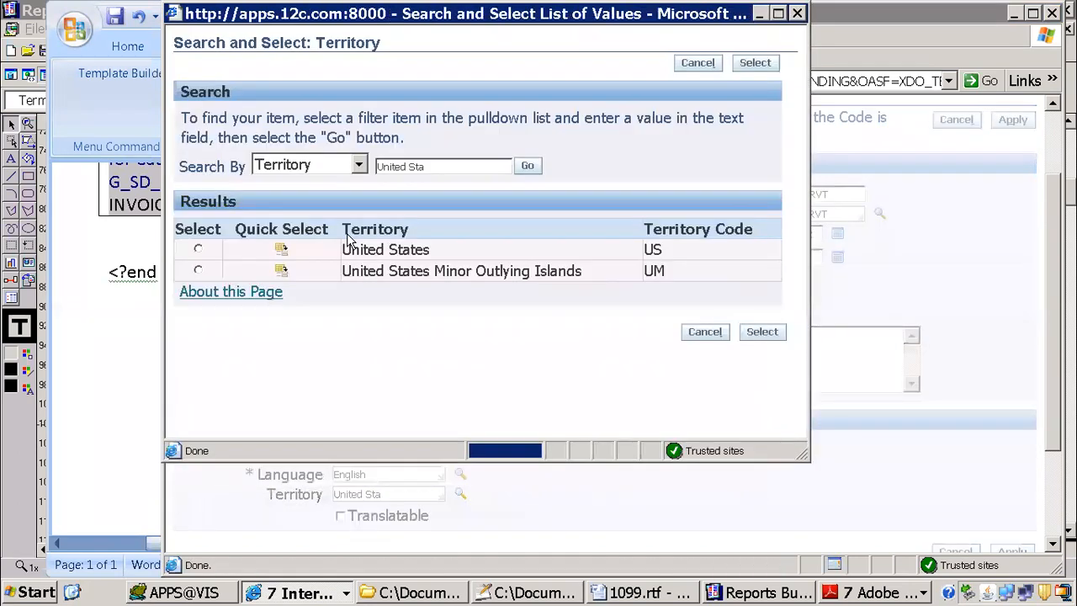
pyautogui.click(280, 250)
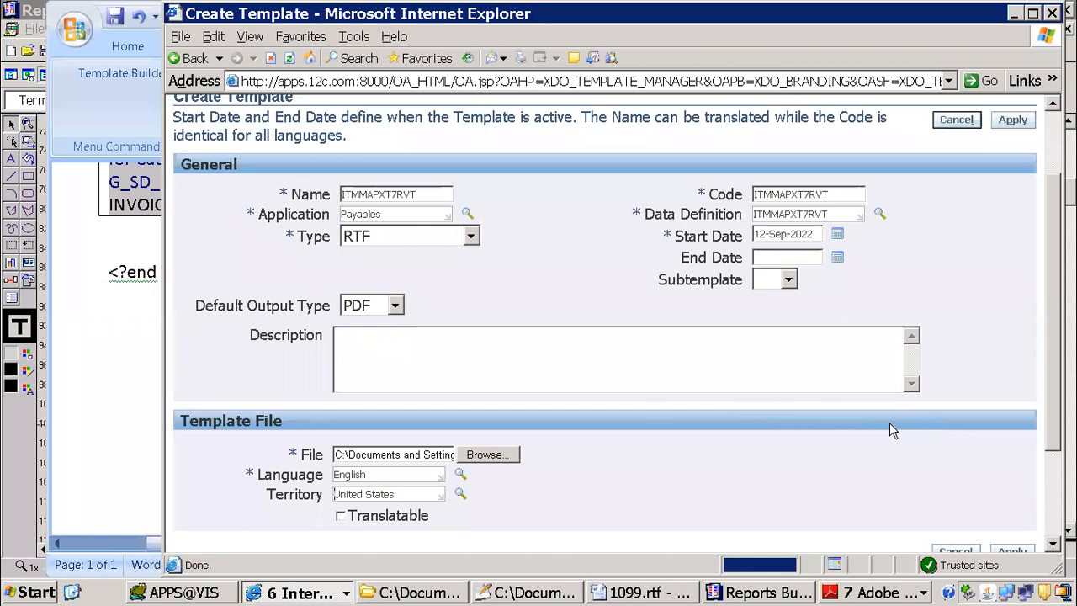
pyautogui.scroll(-3, 890, 425)
pyautogui.click(1016, 417)
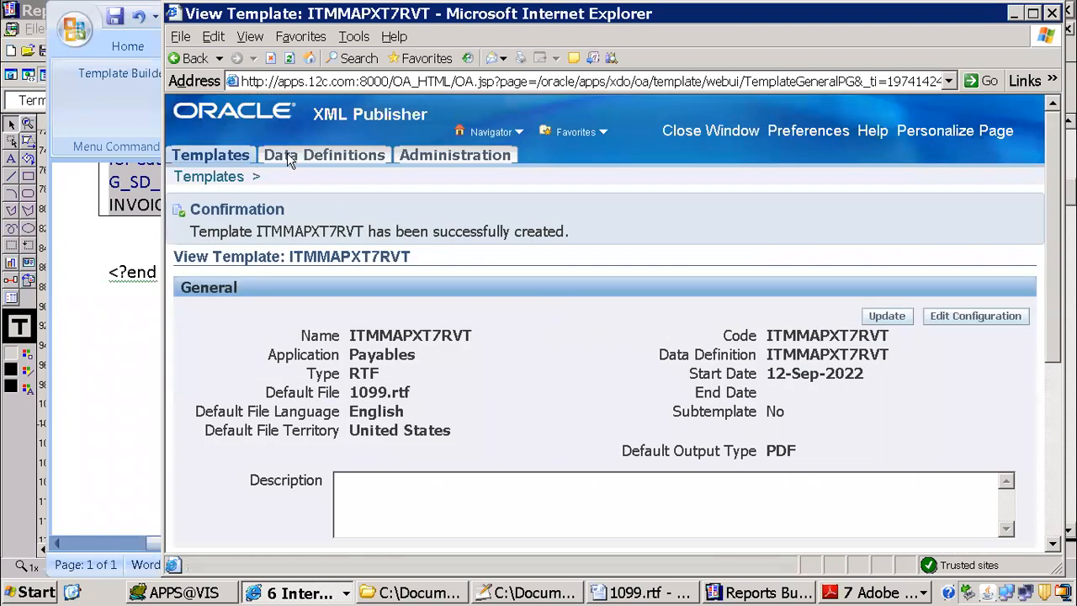
# Step: Open the XML Publisher administration configuration and examine the General, PDF Output and RTF Templates properties
pyautogui.click(462, 158)
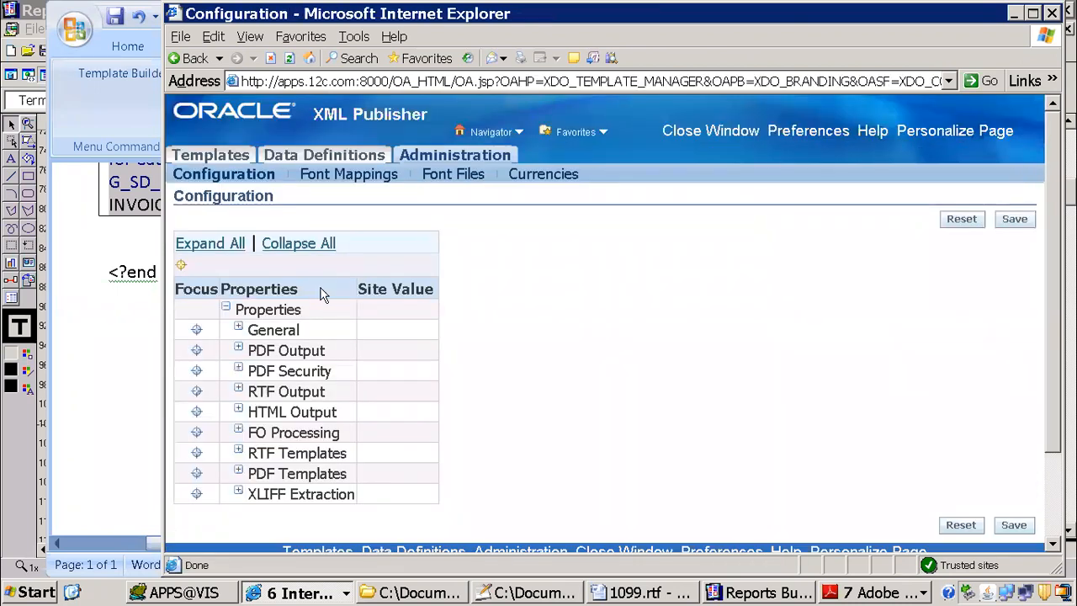
pyautogui.click(239, 349)
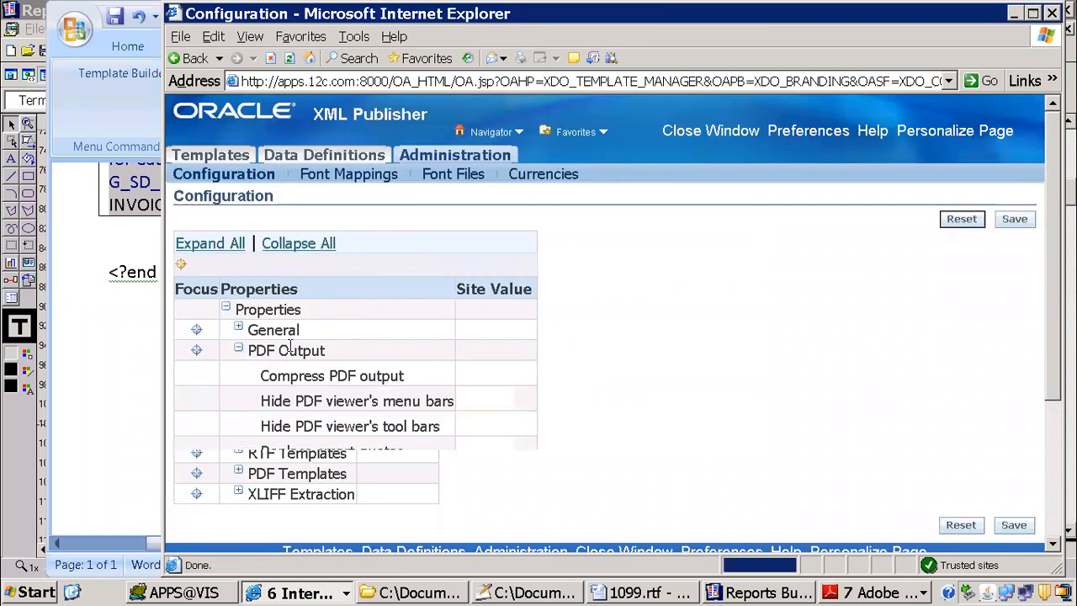
pyautogui.click(239, 328)
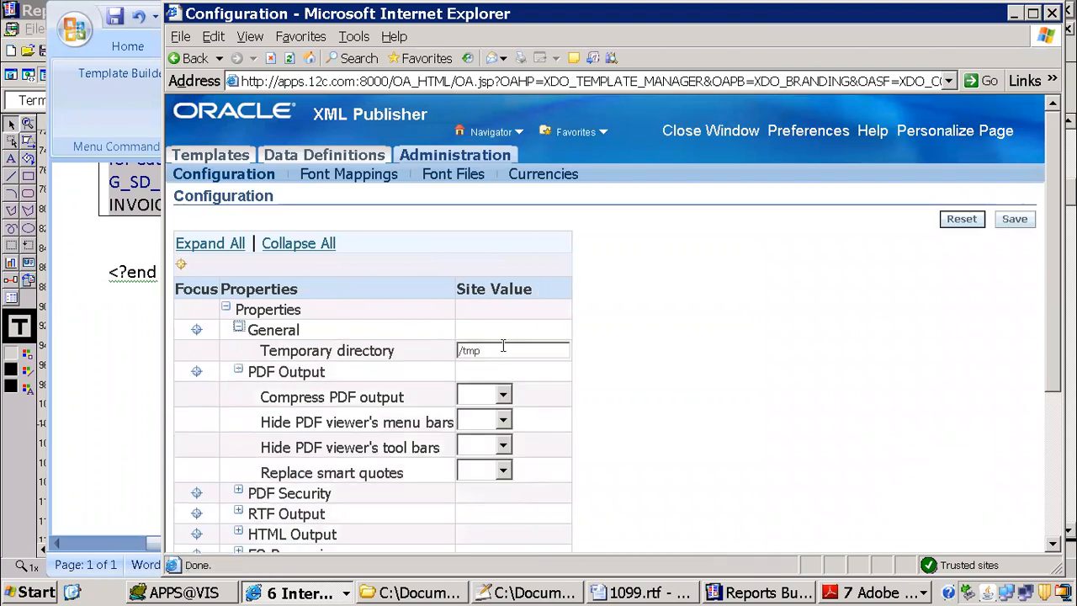
pyautogui.scroll(-5, 318, 390)
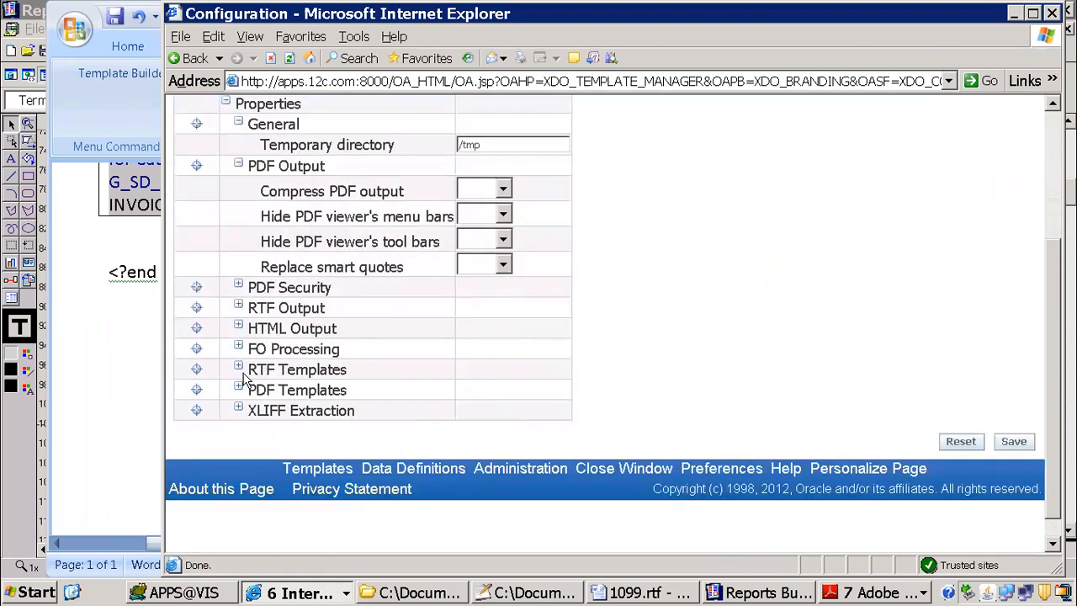
pyautogui.click(239, 367)
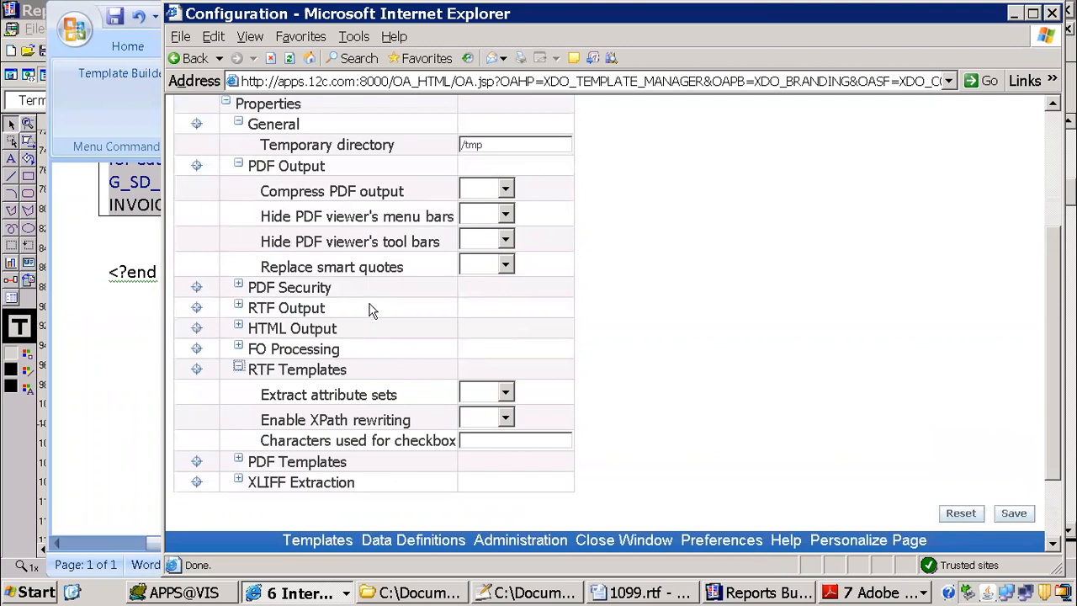
pyautogui.scroll(5, 373, 310)
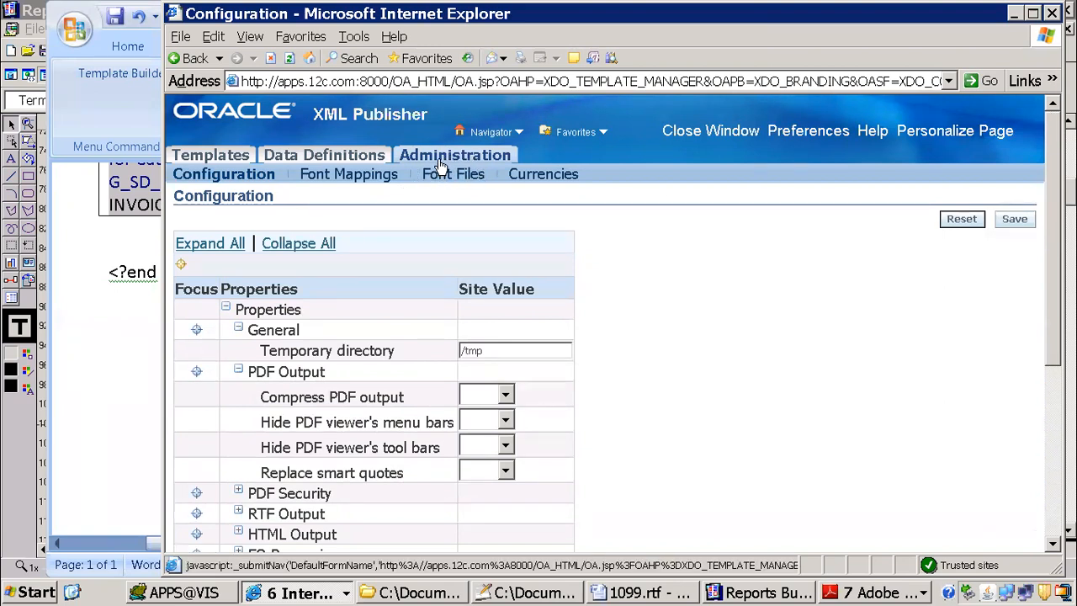
# Step: Open the Data Definitions search page, checking the Templates area as well
pyautogui.click(322, 158)
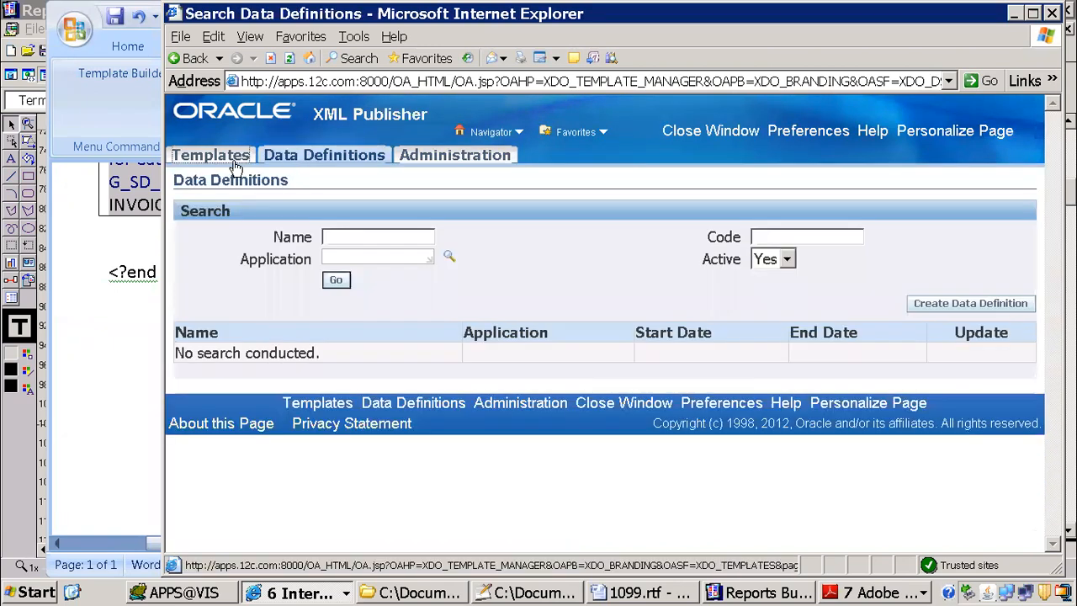
pyautogui.click(236, 162)
pyautogui.click(299, 160)
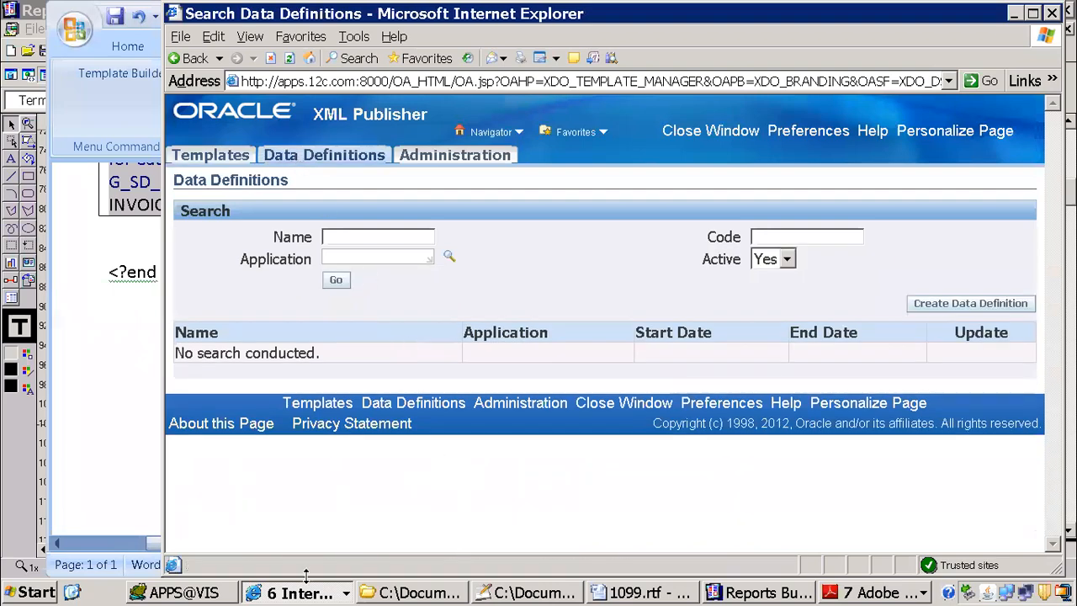
# Step: Switch to Oracle Applications and discard the unsubmitted 1099 Payments Report request without saving
pyautogui.click(304, 592)
pyautogui.click(336, 525)
pyautogui.click(622, 428)
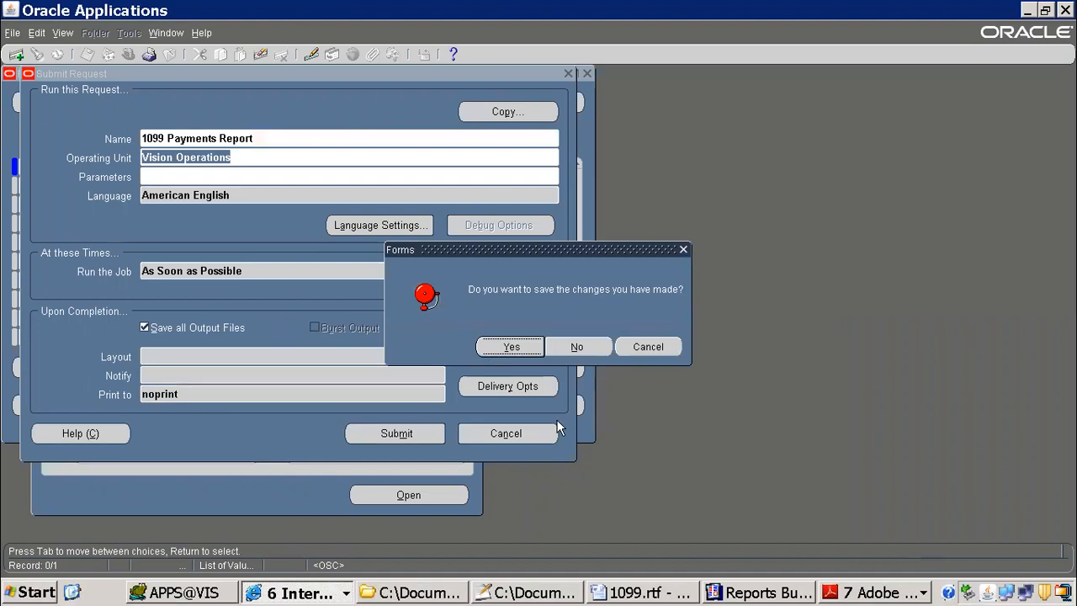
pyautogui.click(575, 345)
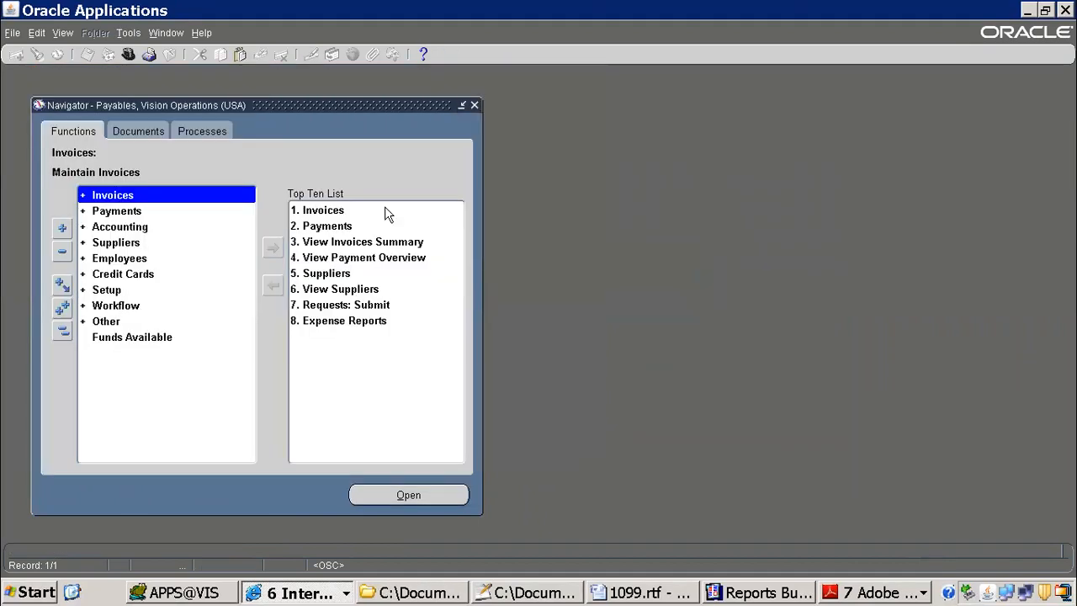
# Step: Start a new single request for the ITM 1099 Payment Report
pyautogui.click(62, 32)
pyautogui.click(68, 232)
pyautogui.click(205, 416)
pyautogui.write('1099')
pyautogui.press('BackSpace')
pyautogui.press('BackSpace')
pyautogui.press('BackSpace')
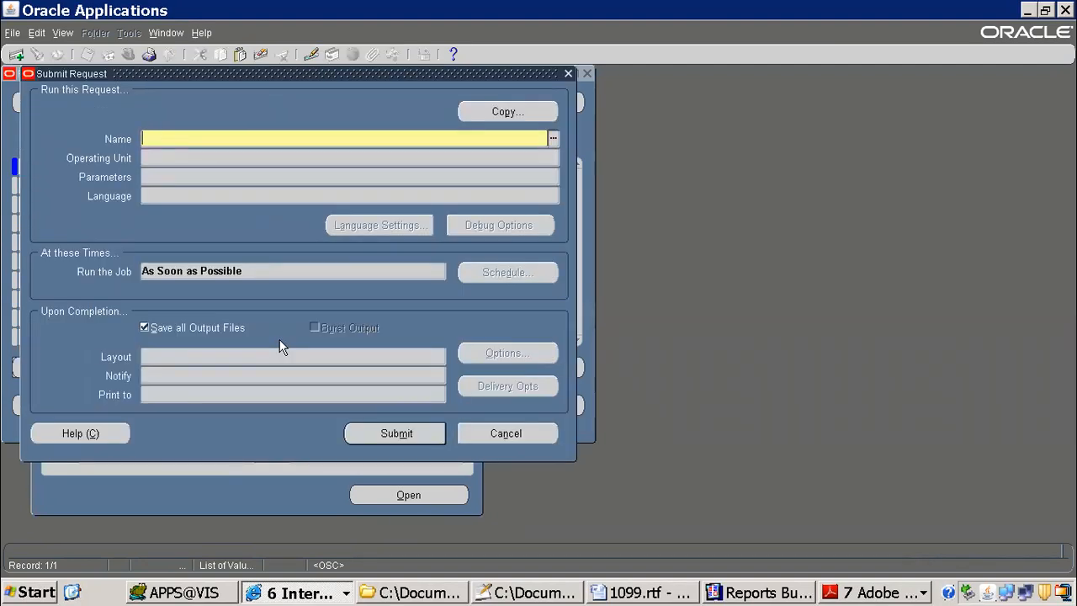
pyautogui.write('itm 10')
pyautogui.press('Tab')
# Step: Set the request's To Payment Date to 10-JUN-2005 and its Supplier Name to Advantage Corp
pyautogui.click(410, 236)
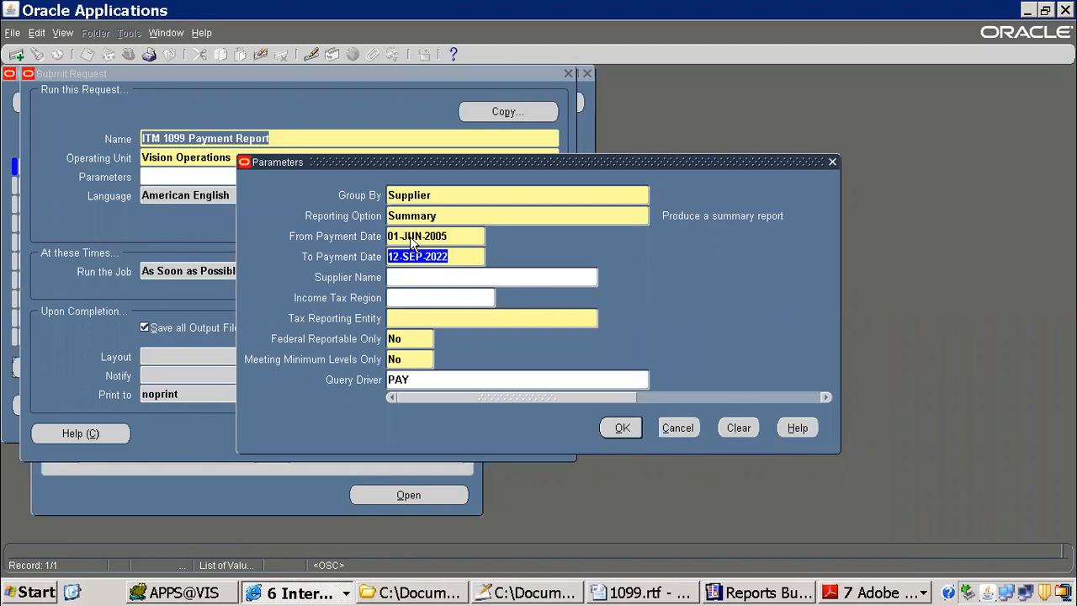
pyautogui.write('10-jun-2005')
pyautogui.press('Tab')
pyautogui.press('Tab')
pyautogui.hotkey('shift', 'Tab')
pyautogui.write('ad')
pyautogui.press('Tab')
pyautogui.press('Down')
pyautogui.press('Down')
pyautogui.press('Down')
pyautogui.press('Return')
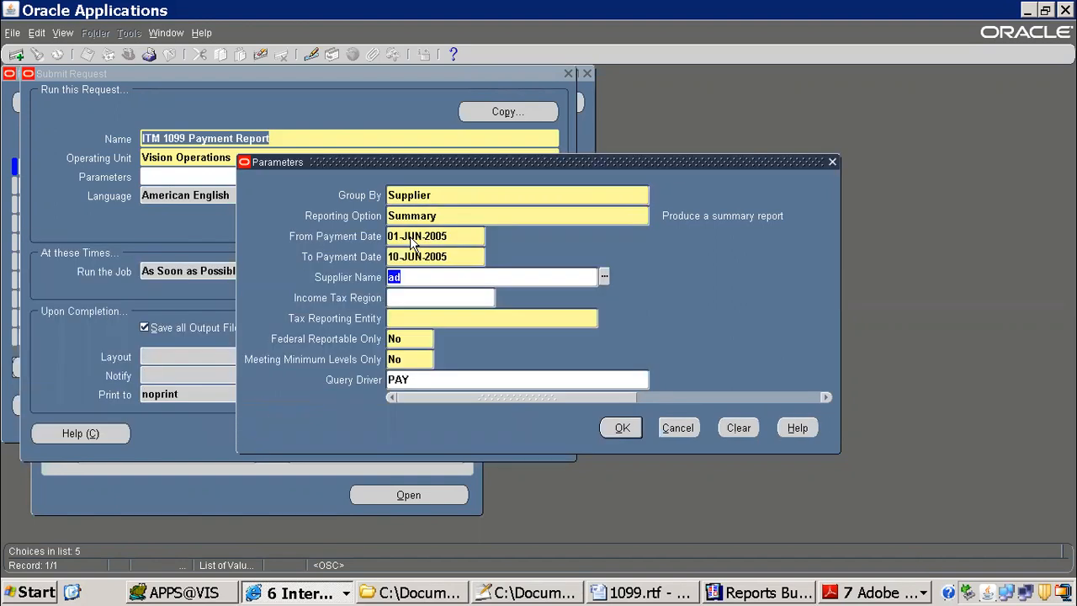
# Step: Set the Tax Reporting Entity to Vision Operations, submit the request without adding another, and list the submitted requests
pyautogui.press('Tab')
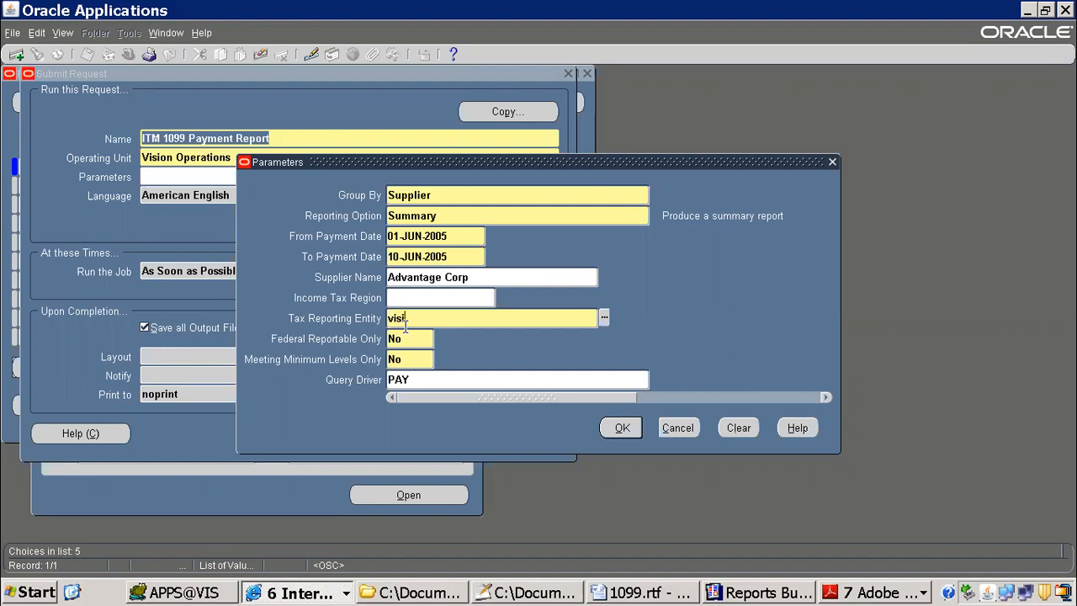
pyautogui.press('Tab')
pyautogui.click(620, 429)
pyautogui.click(393, 432)
pyautogui.click(581, 347)
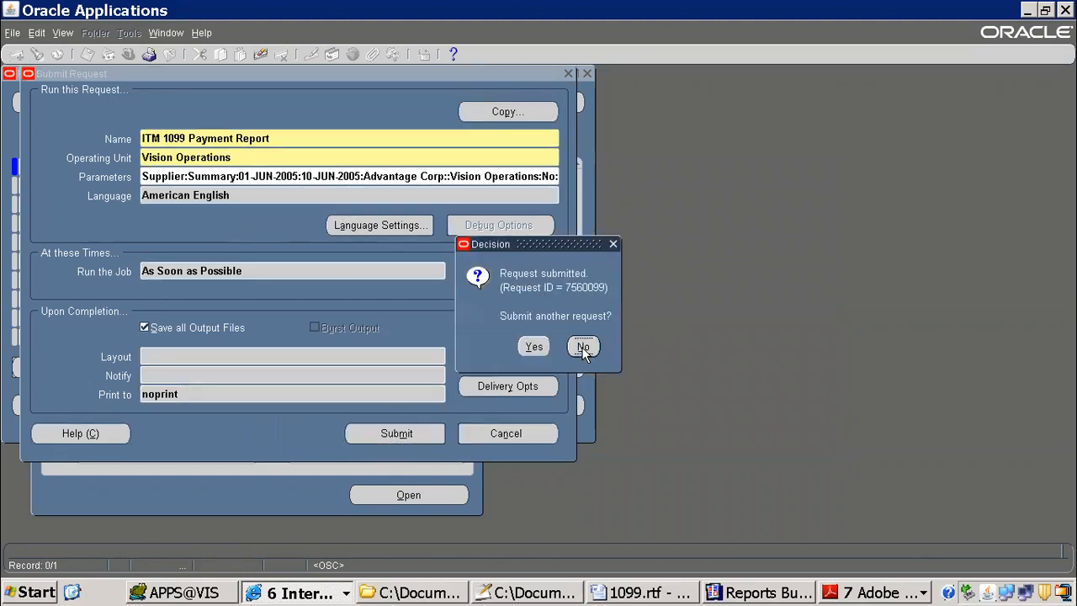
pyautogui.click(462, 413)
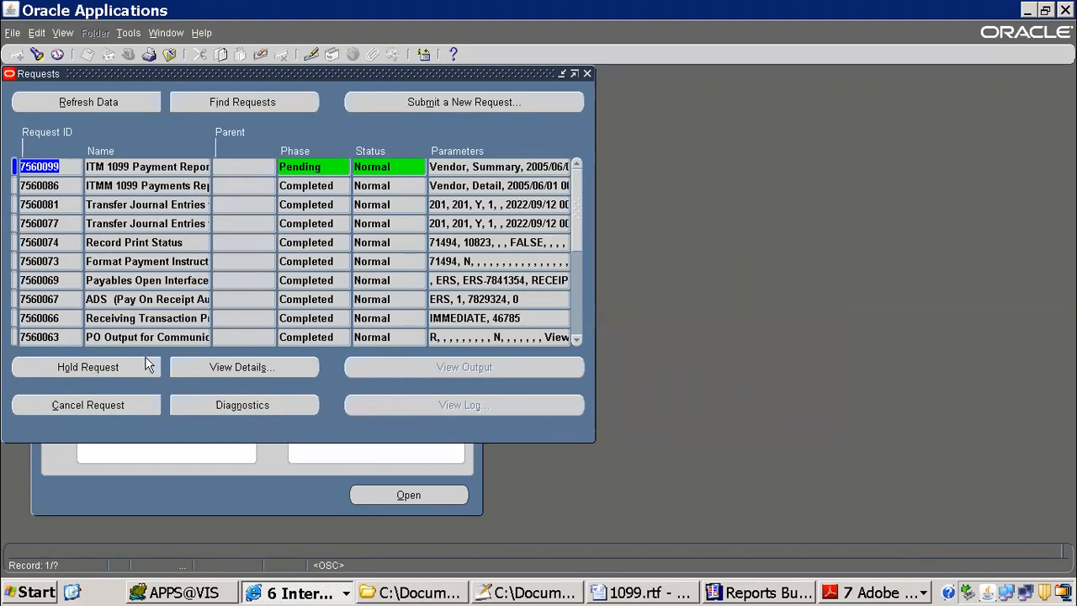
# Step: Copy the prior ITM 1099 Payment Report request into a new request and set its Reporting Option to Detail
pyautogui.click(388, 107)
pyautogui.click(289, 337)
pyautogui.click(509, 112)
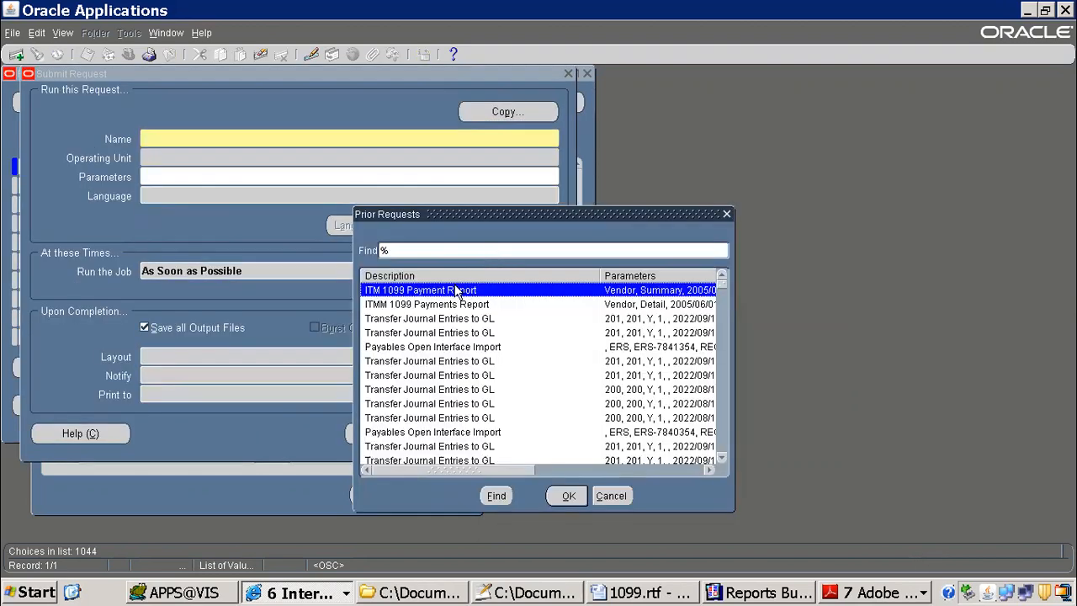
pyautogui.doubleClick(453, 291)
pyautogui.click(224, 177)
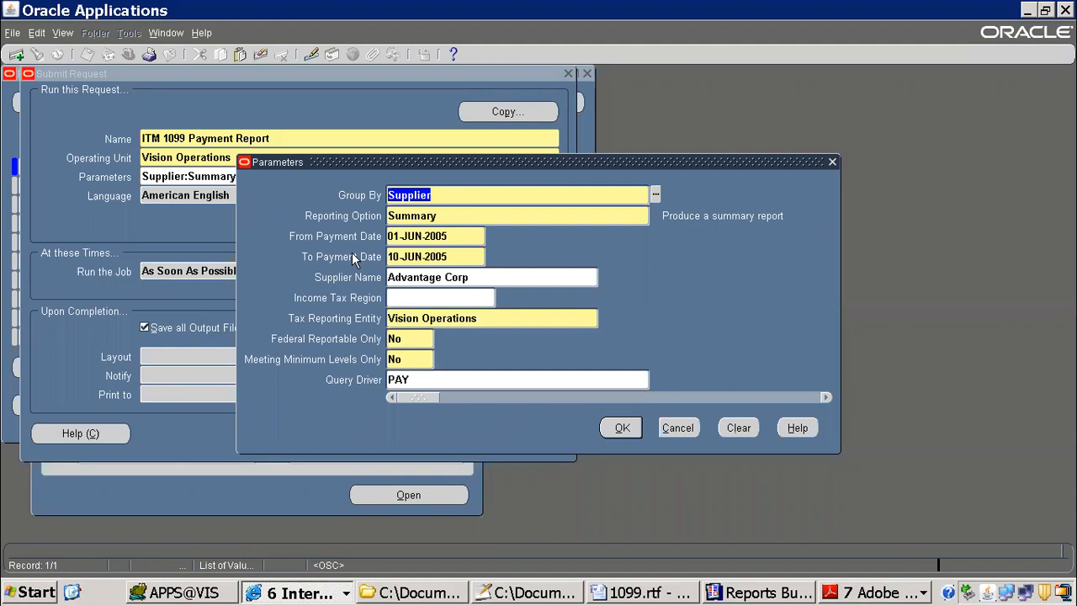
pyautogui.click(437, 216)
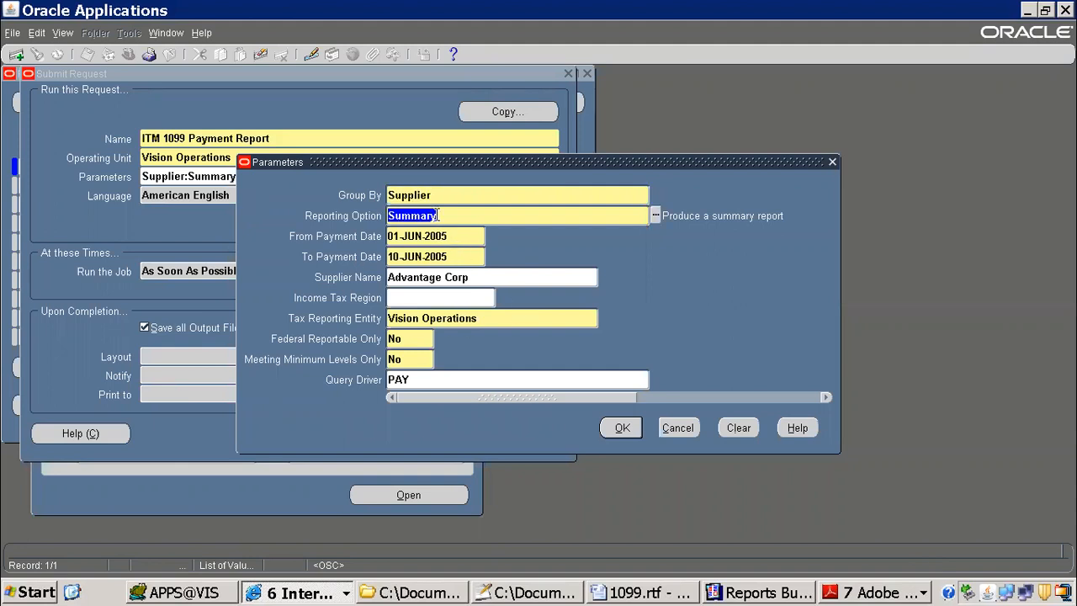
pyautogui.write('Detail')
pyautogui.press('Tab')
pyautogui.click(622, 427)
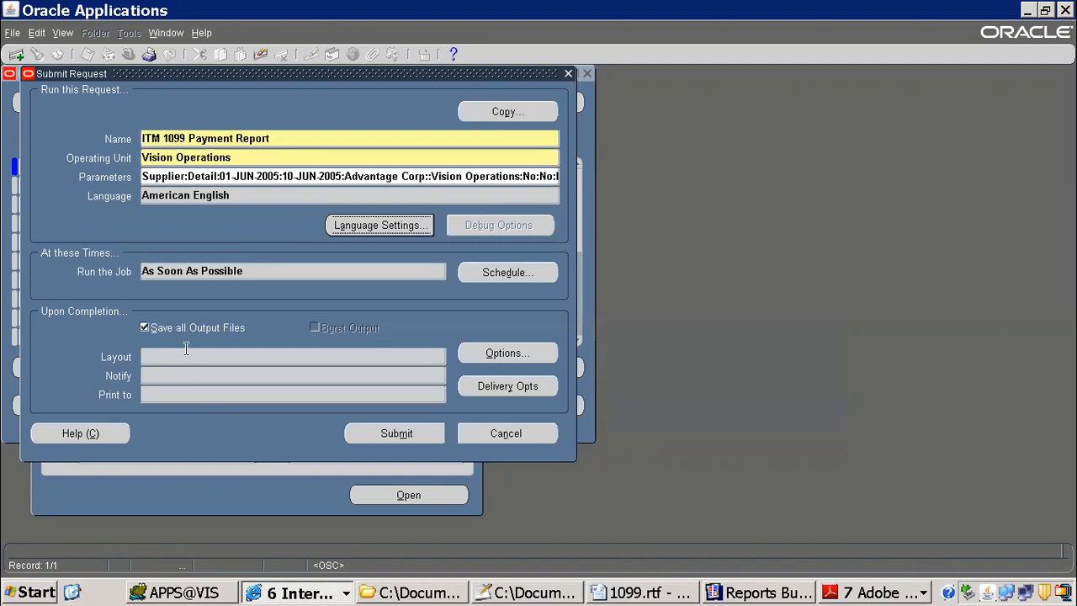
# Step: Check the copied request's Layout setting and report name, and discard the request without saving
pyautogui.press('Tab')
pyautogui.press('Tab')
pyautogui.press('Tab')
pyautogui.press('Tab')
pyautogui.press('Tab')
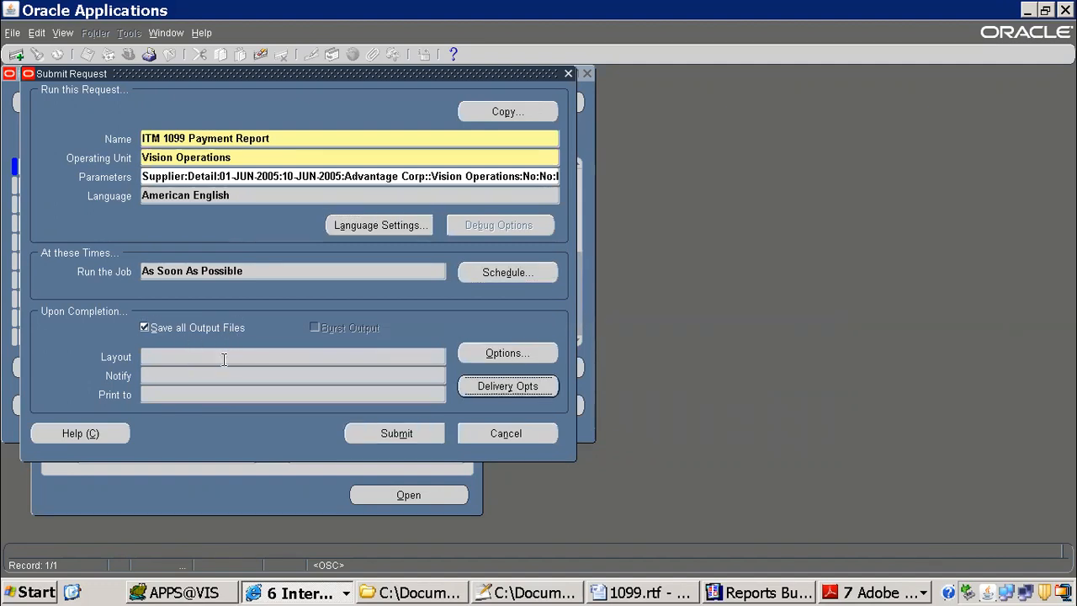
pyautogui.click(285, 138)
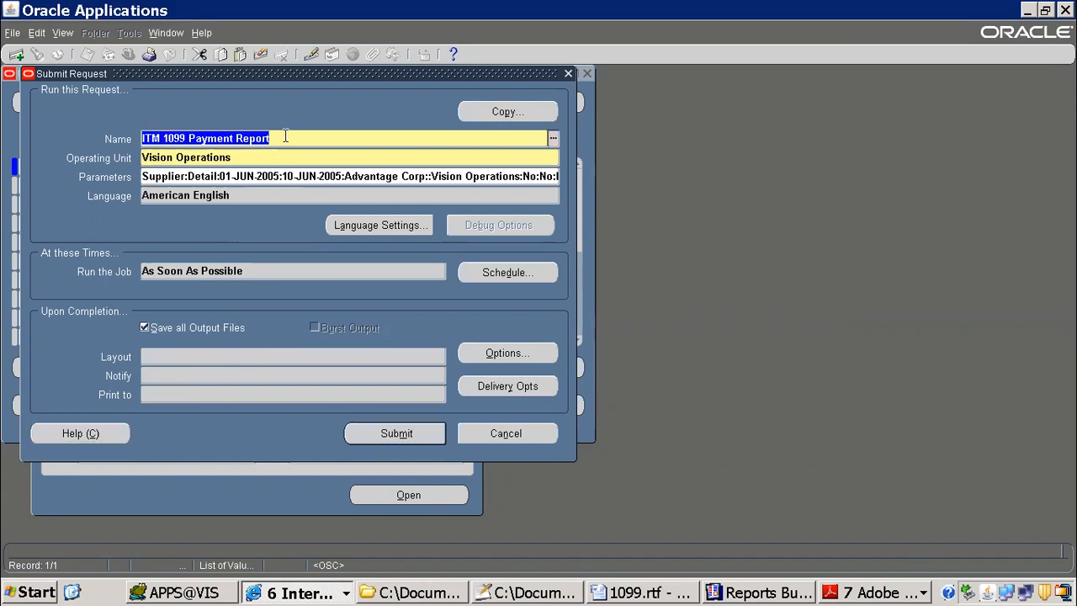
pyautogui.press('F4')
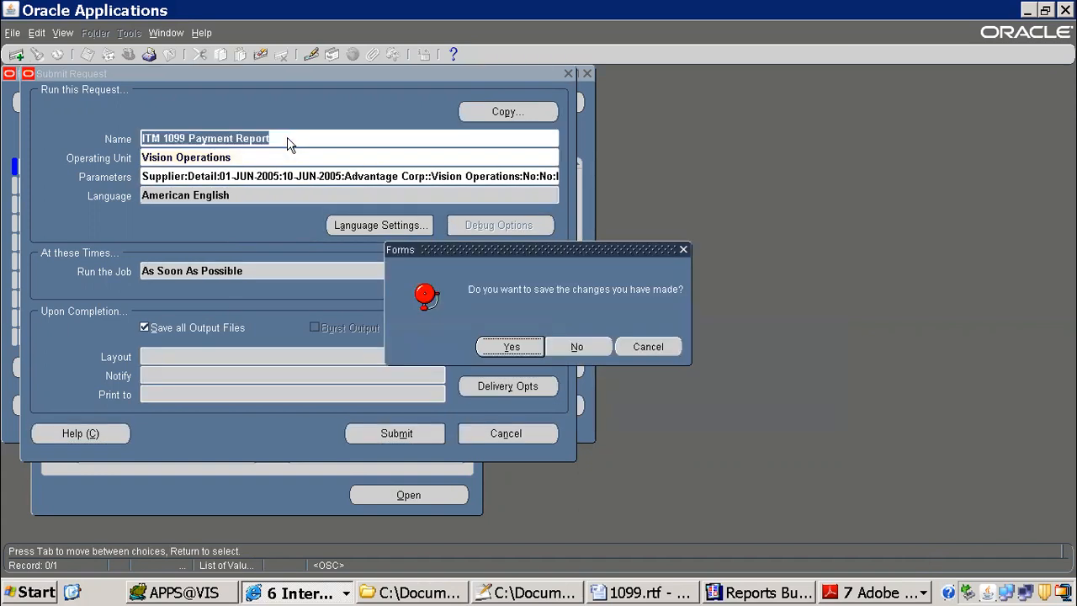
pyautogui.click(576, 346)
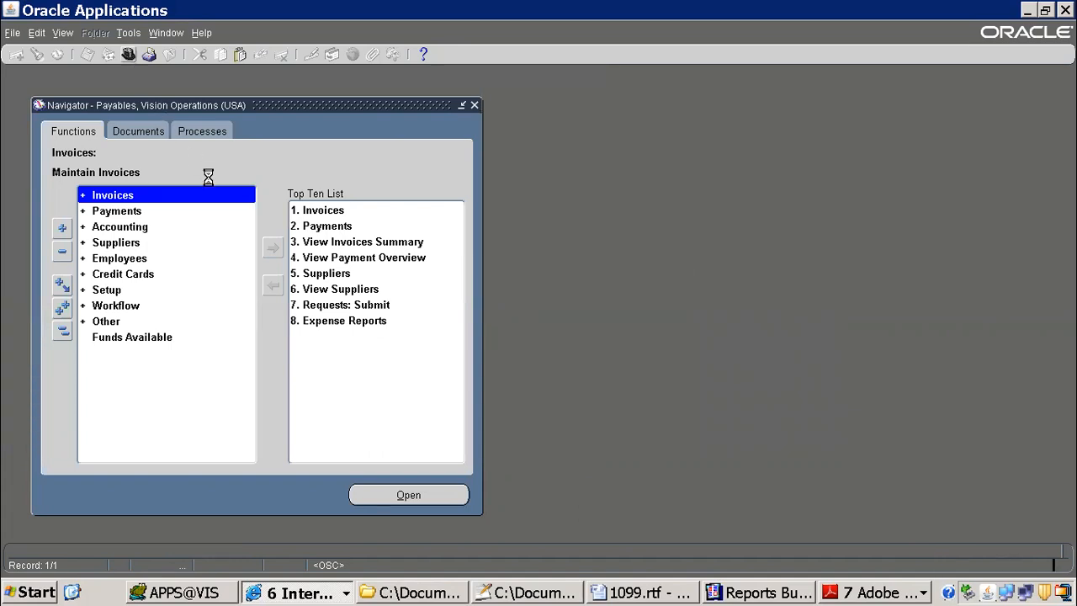
# Step: Switch to the System Administrator responsibility and open the concurrent program definition form
pyautogui.write('system Administrat')
pyautogui.press('Down')
pyautogui.press('Down')
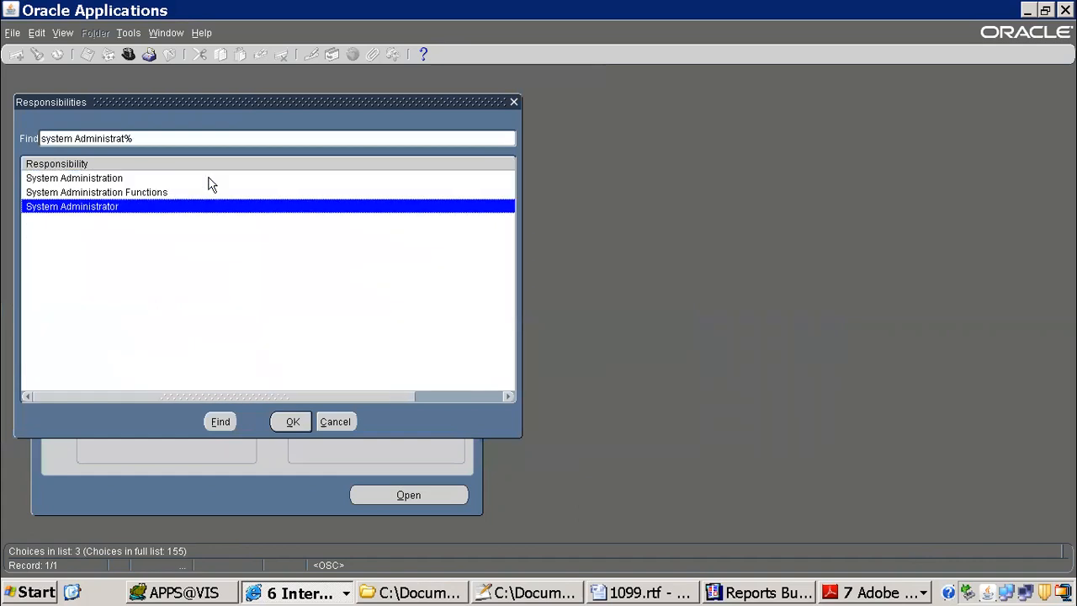
pyautogui.press('Return')
pyautogui.press('Return')
# Step: Query the ITM 1099 Payment Report concurrent program, copy its short name, and close the form
pyautogui.write('ITM 1099 Payment Report')
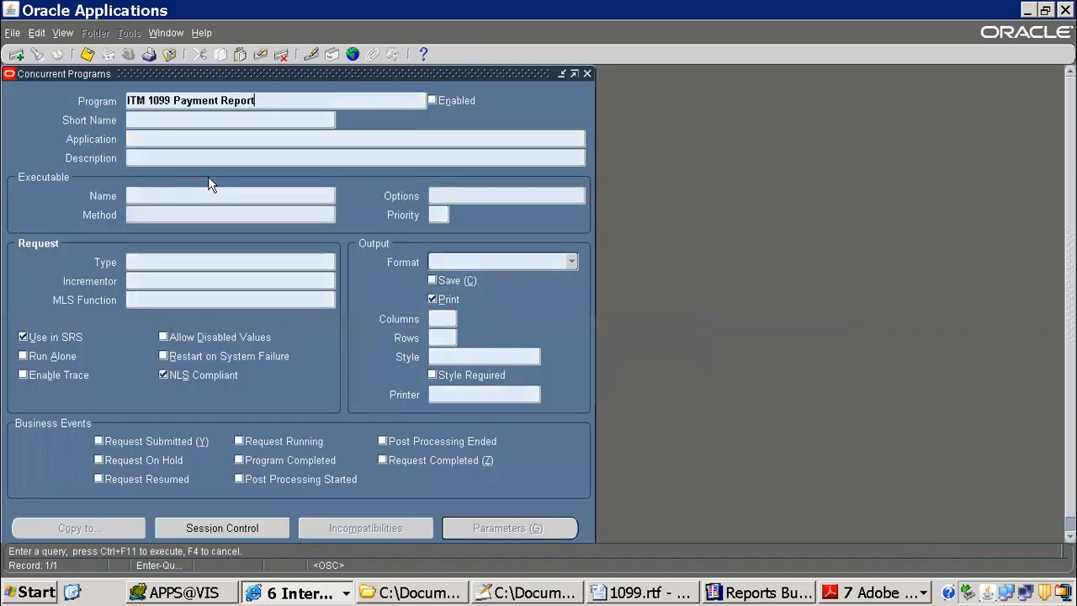
pyautogui.hotkey('ctrl', 'F11')
pyautogui.press('Tab')
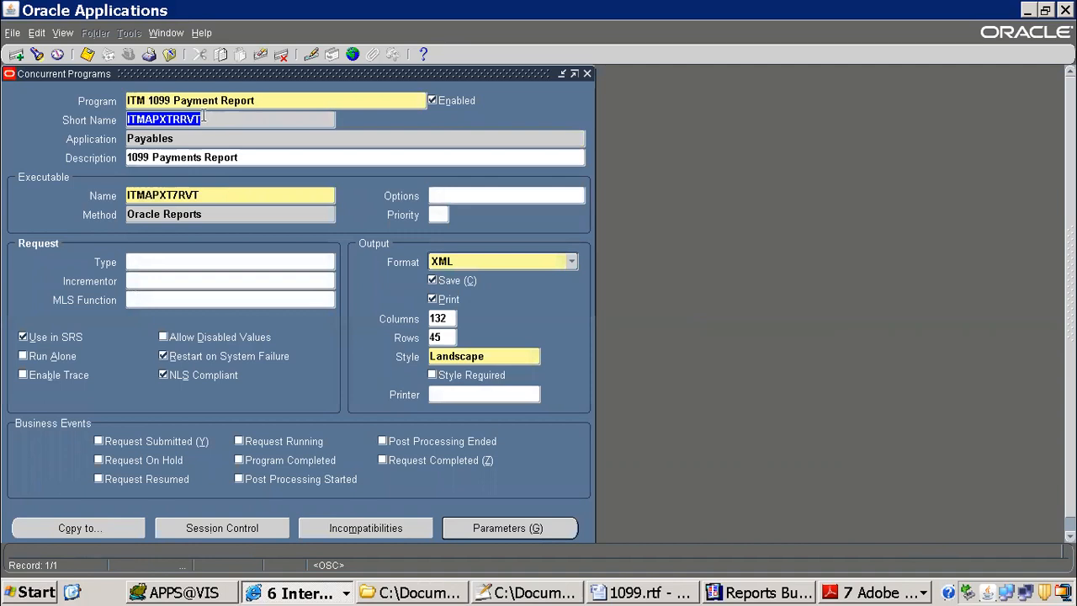
pyautogui.press('F4')
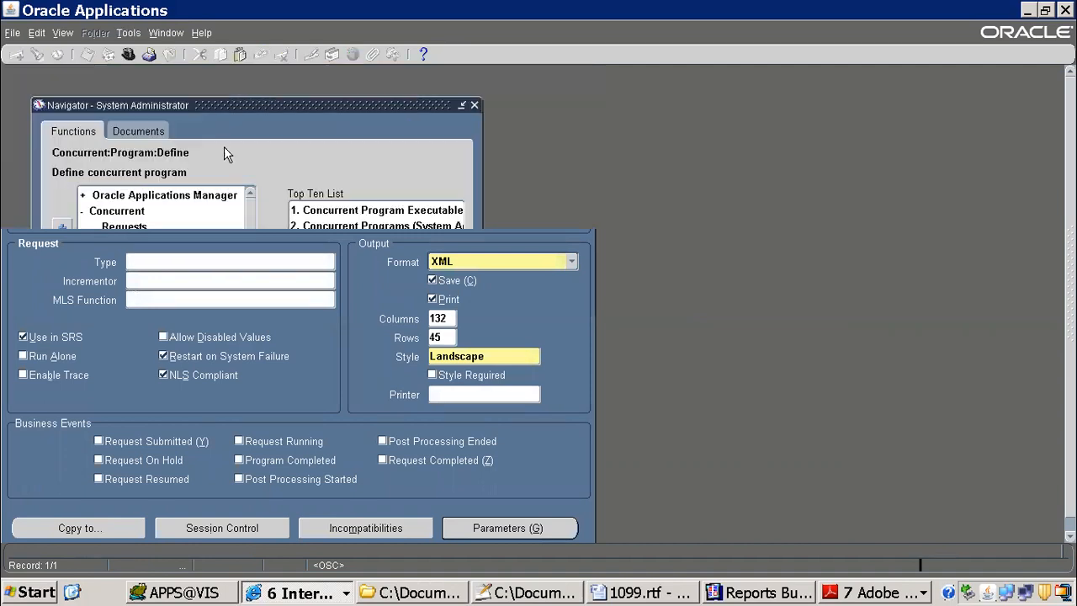
# Step: Return to the XML Publisher data definitions and search for the code ITMAPXTRRVT
pyautogui.click(313, 594)
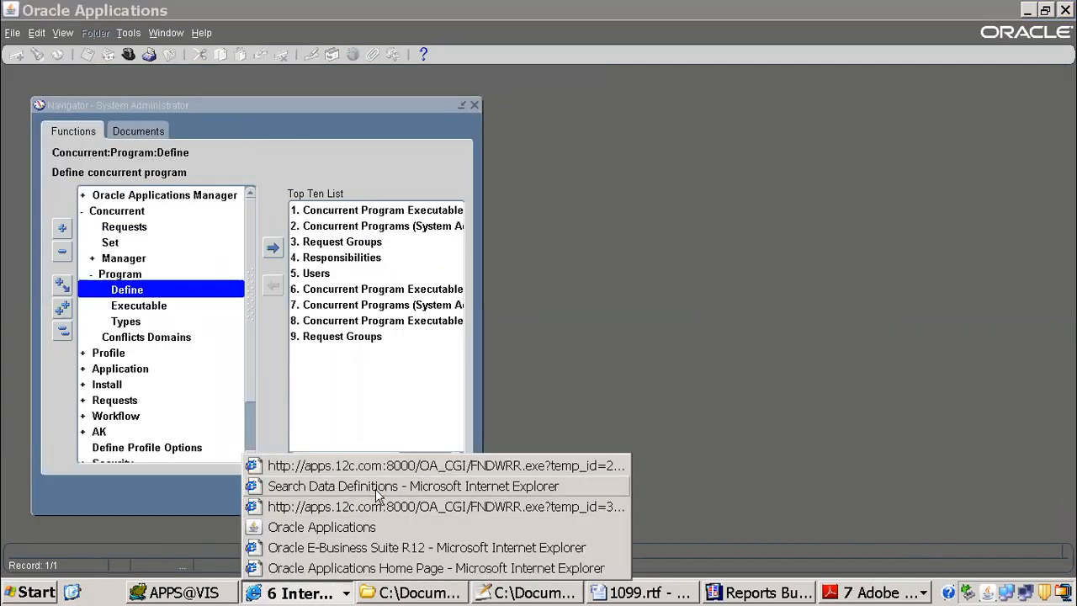
pyautogui.click(395, 550)
pyautogui.hotkey('ctrl', 'v')
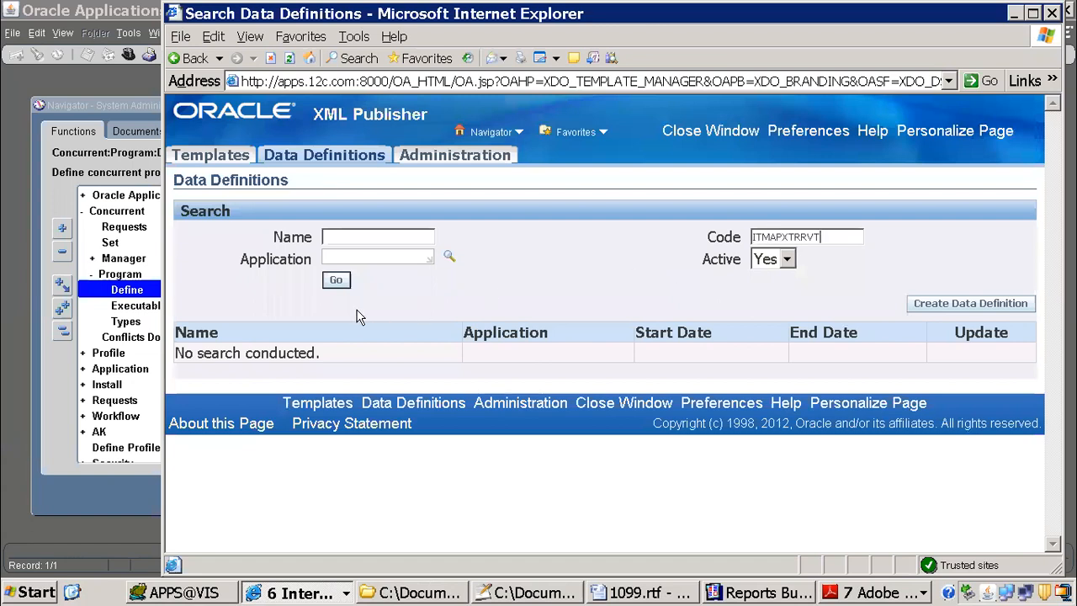
pyautogui.click(335, 279)
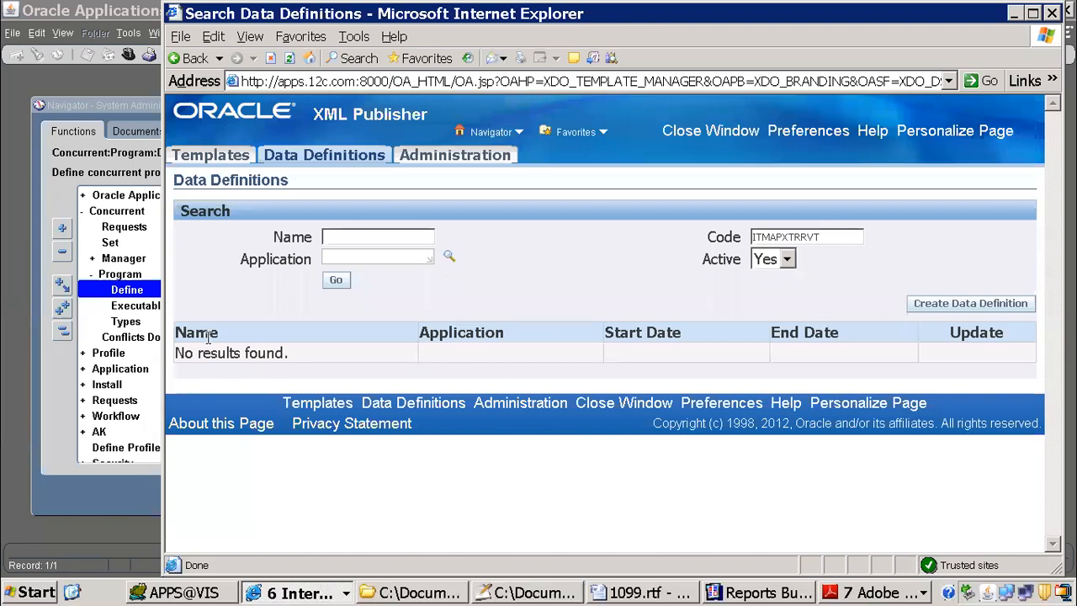
# Step: Create a data definition with name and code ITMAPXTRRVT for the Payables application
pyautogui.moveTo(832, 238); pyautogui.dragTo(593, 208)
pyautogui.hotkey('ctrl', 'c')
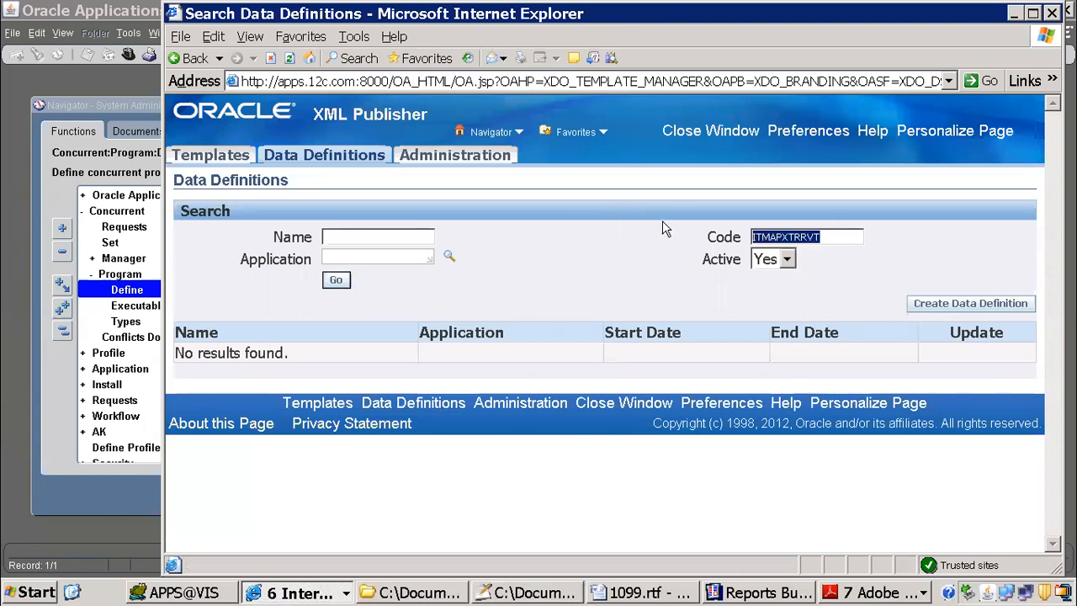
pyautogui.click(330, 148)
pyautogui.click(926, 305)
pyautogui.click(770, 318)
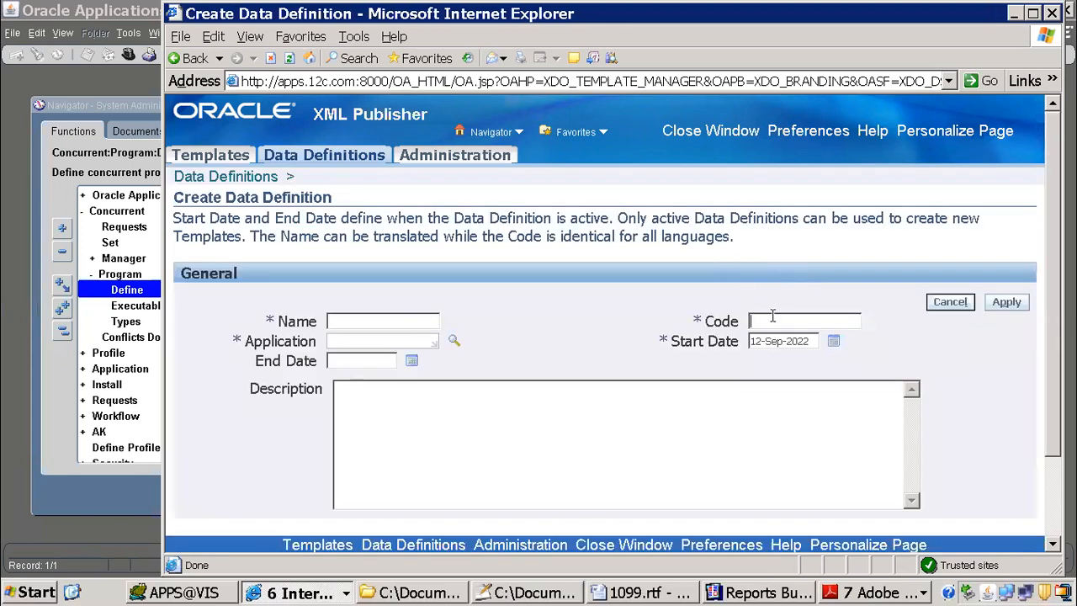
pyautogui.hotkey('ctrl', 'v')
pyautogui.hotkey('ctrl', 'v')
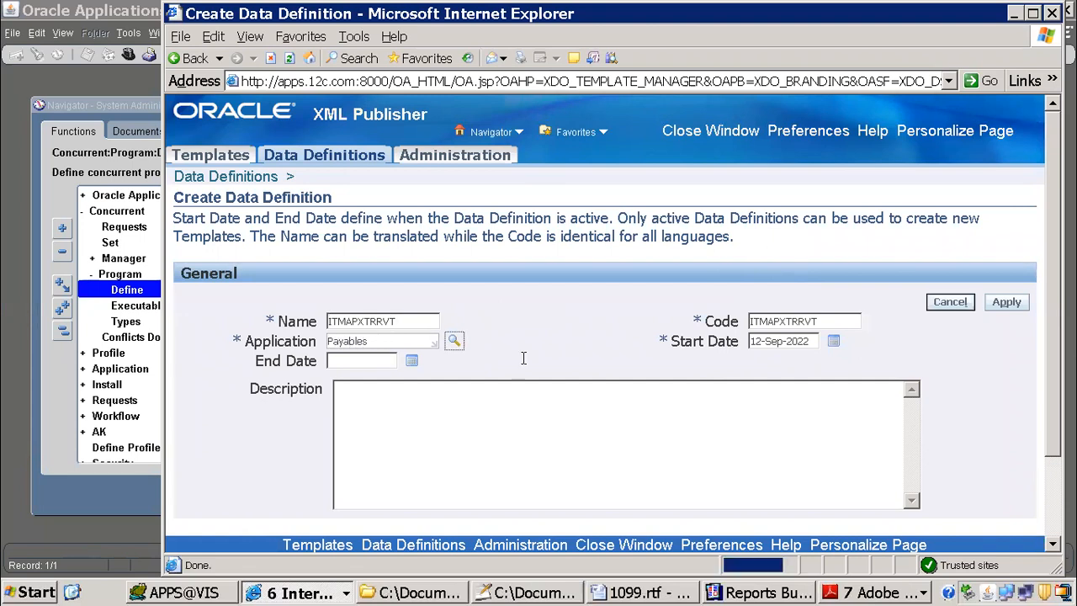
pyautogui.click(1003, 303)
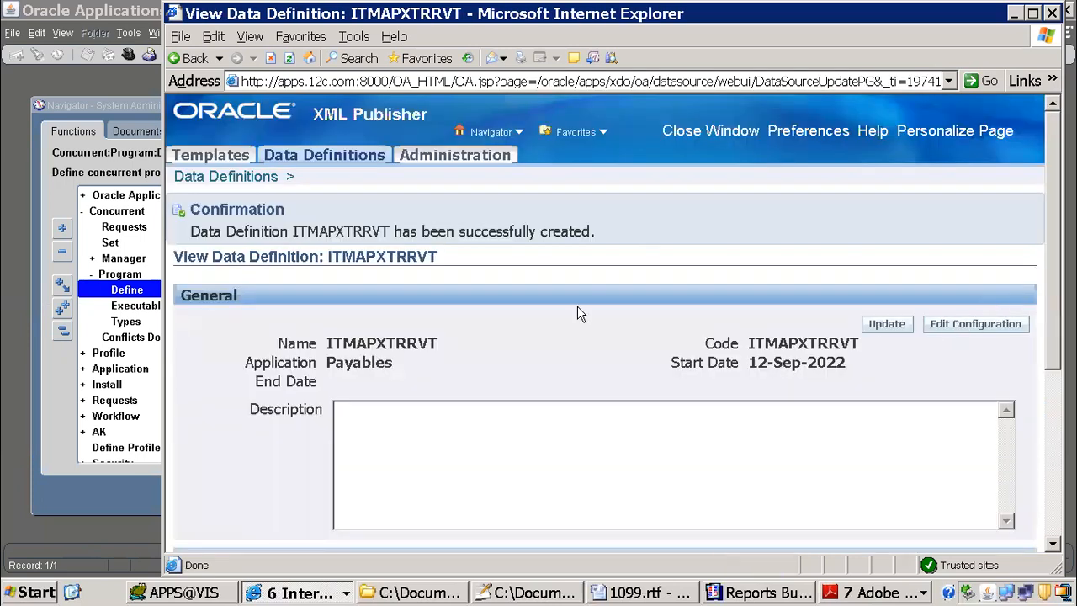
# Step: Start a new template with ITMAPXTRRVT as both its code and its data definition
pyautogui.click(210, 155)
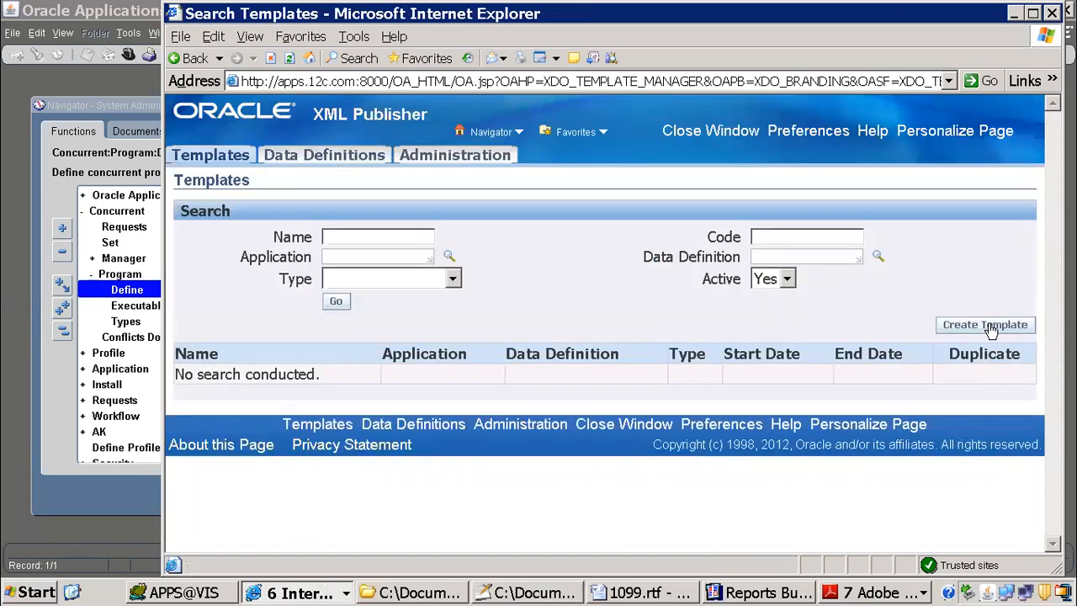
pyautogui.click(986, 324)
pyautogui.click(789, 294)
pyautogui.hotkey('ctrl', 'v')
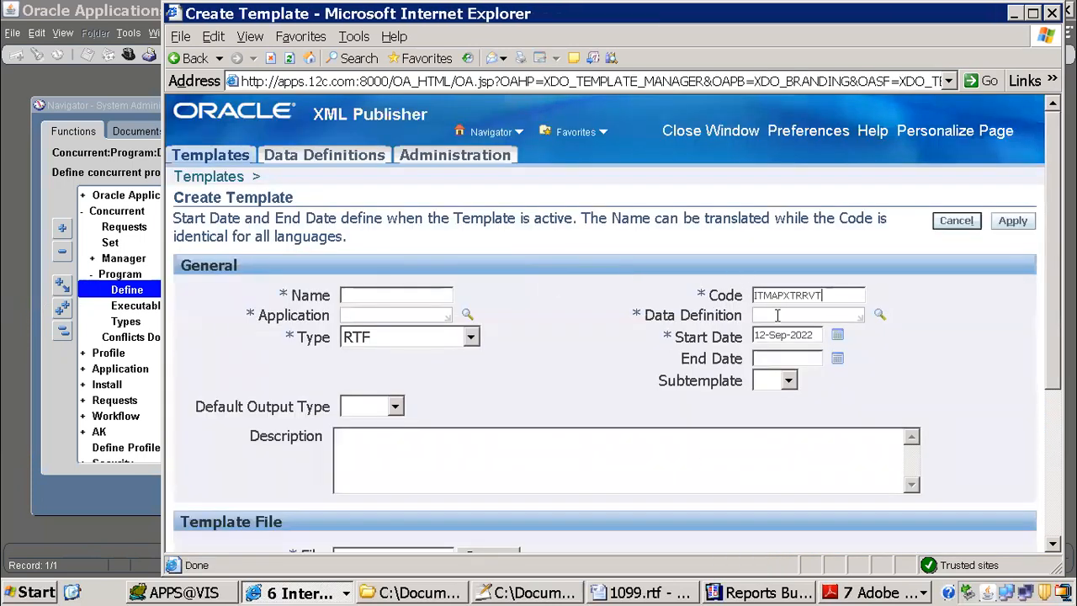
pyautogui.click(778, 315)
pyautogui.hotkey('ctrl', 'v')
# Step: Name the template ITMAPXTRRVT, assign it to the Payables application, and set its default output type to PDF
pyautogui.click(358, 295)
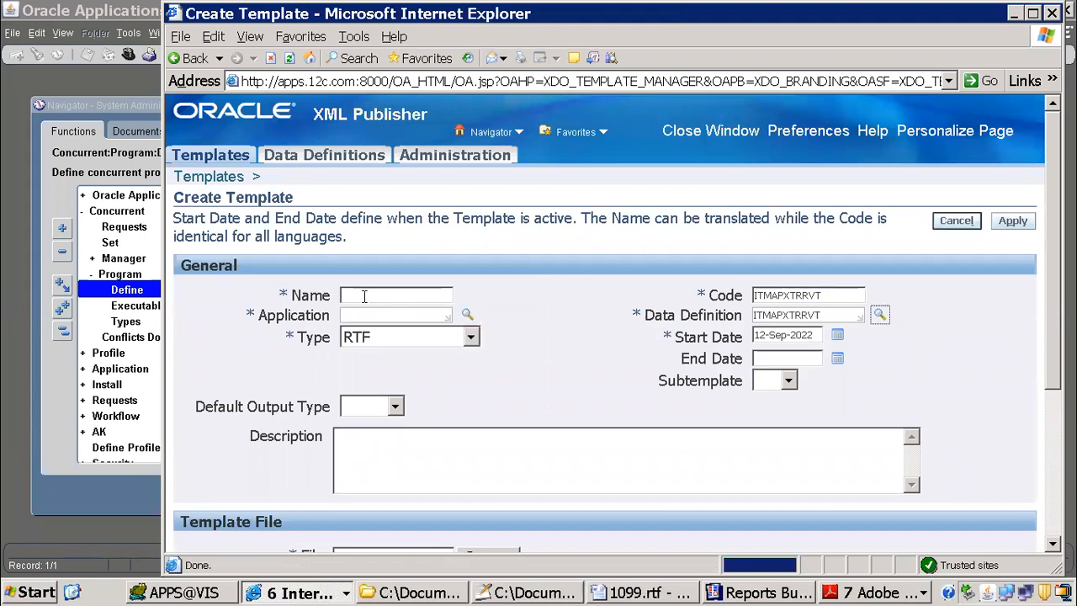
pyautogui.hotkey('ctrl', 'v')
pyautogui.click(366, 314)
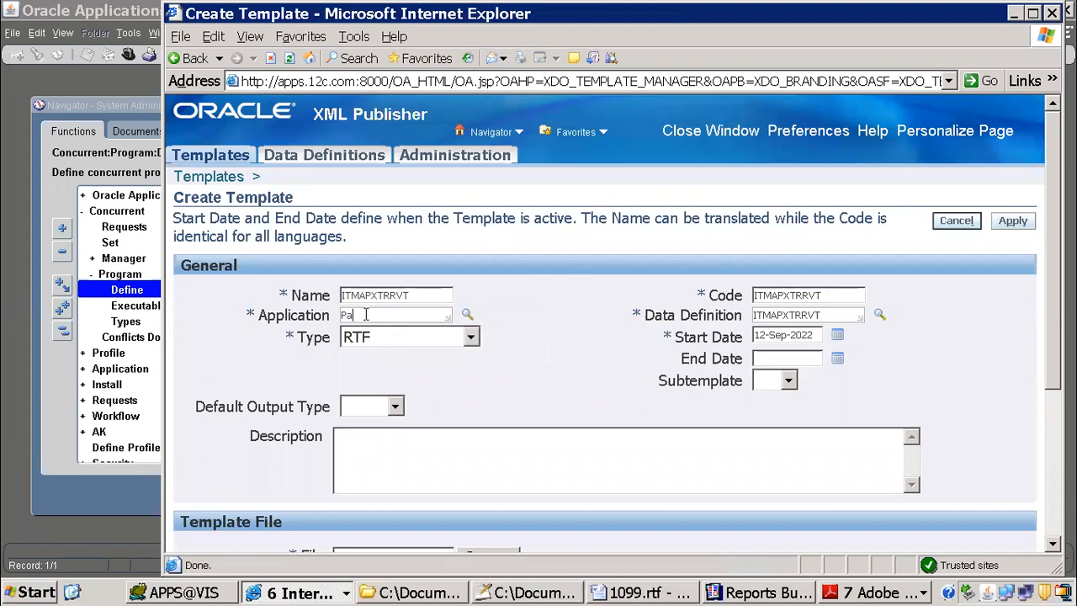
pyautogui.press('Tab')
pyautogui.scroll(-3, 1050, 264)
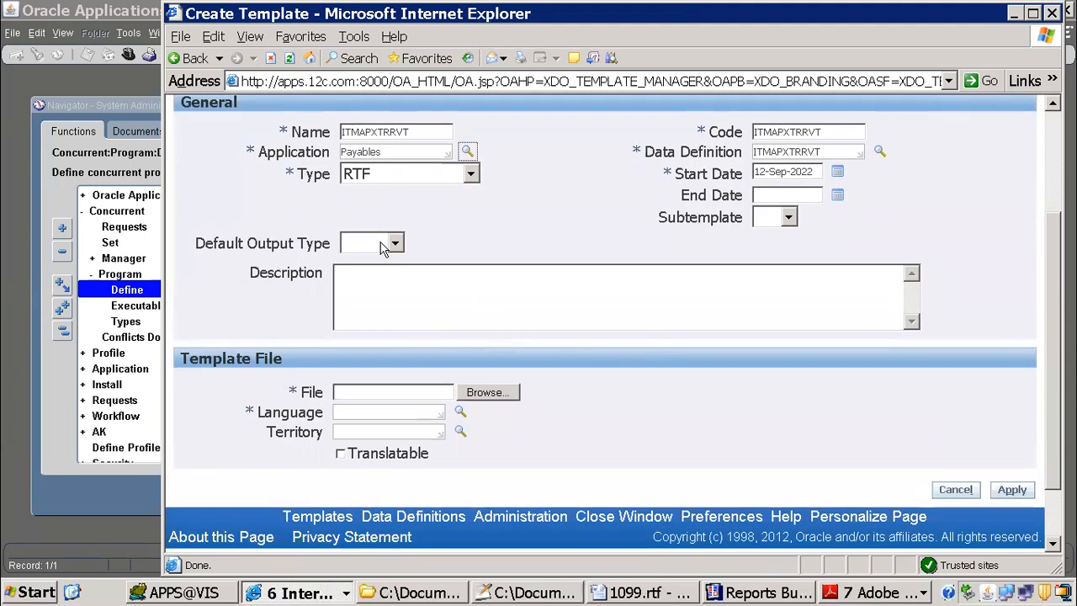
pyautogui.click(385, 242)
# Step: Attach 1099.rtf from the xml publisher folder as the template file
pyautogui.click(488, 392)
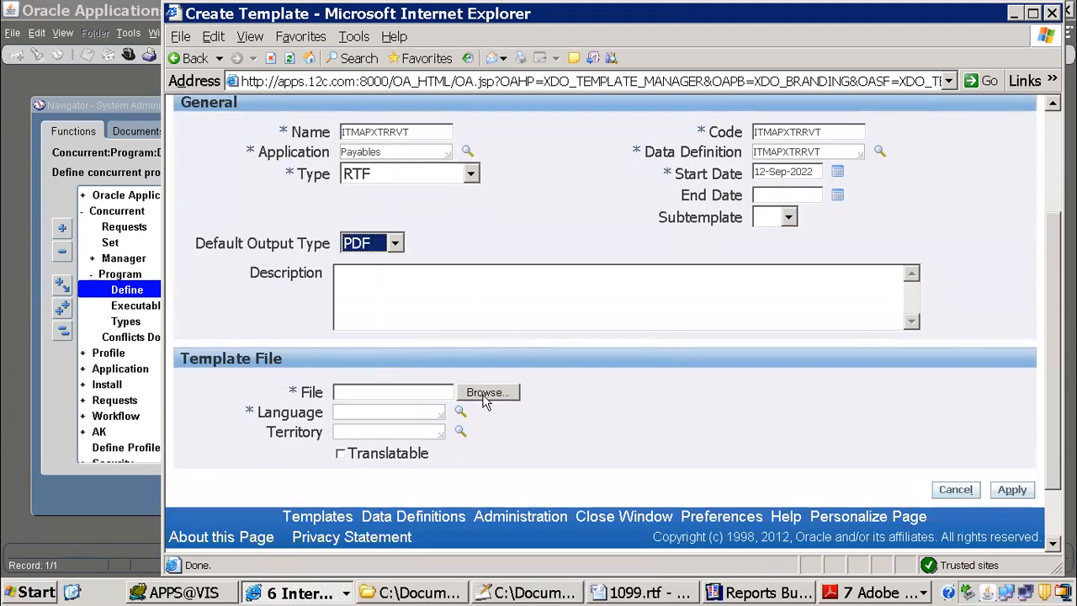
pyautogui.click(286, 101)
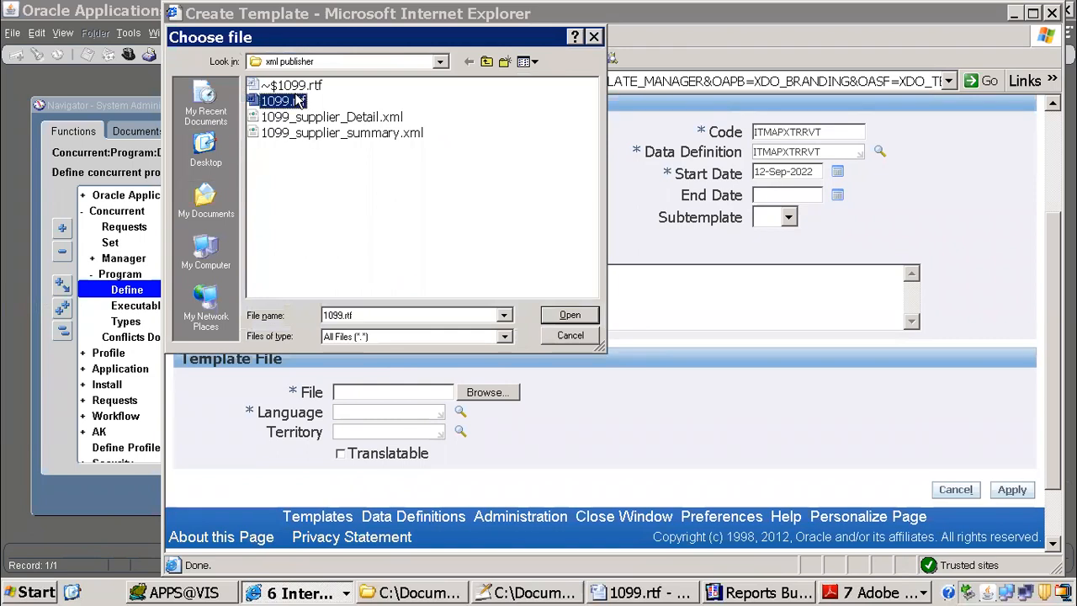
pyautogui.click(555, 317)
# Step: Set the template file's language to English and apply to create the template
pyautogui.click(339, 411)
pyautogui.write('English')
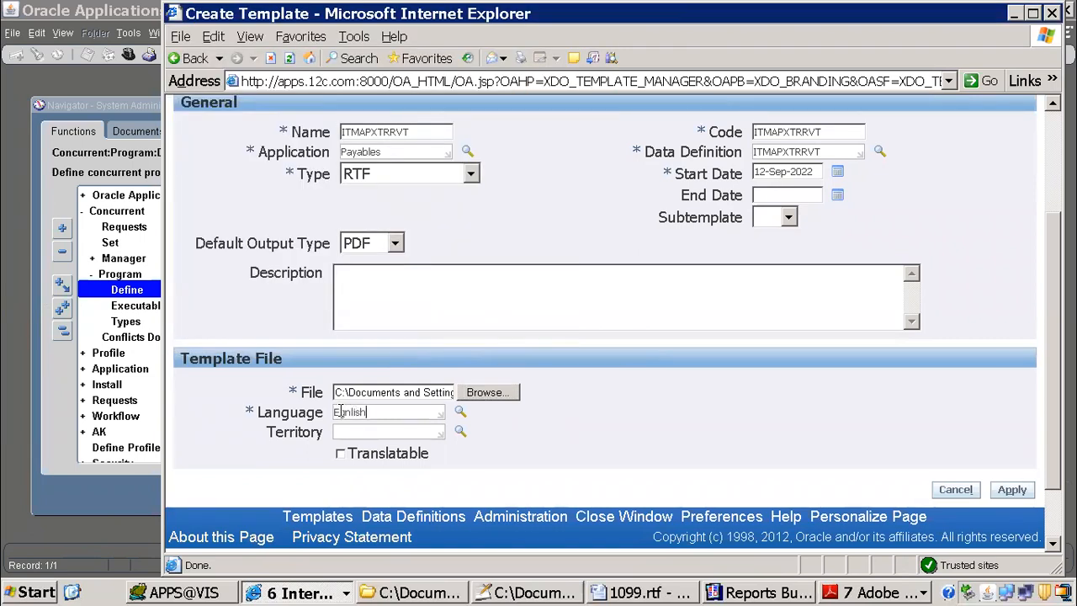
pyautogui.press('Tab')
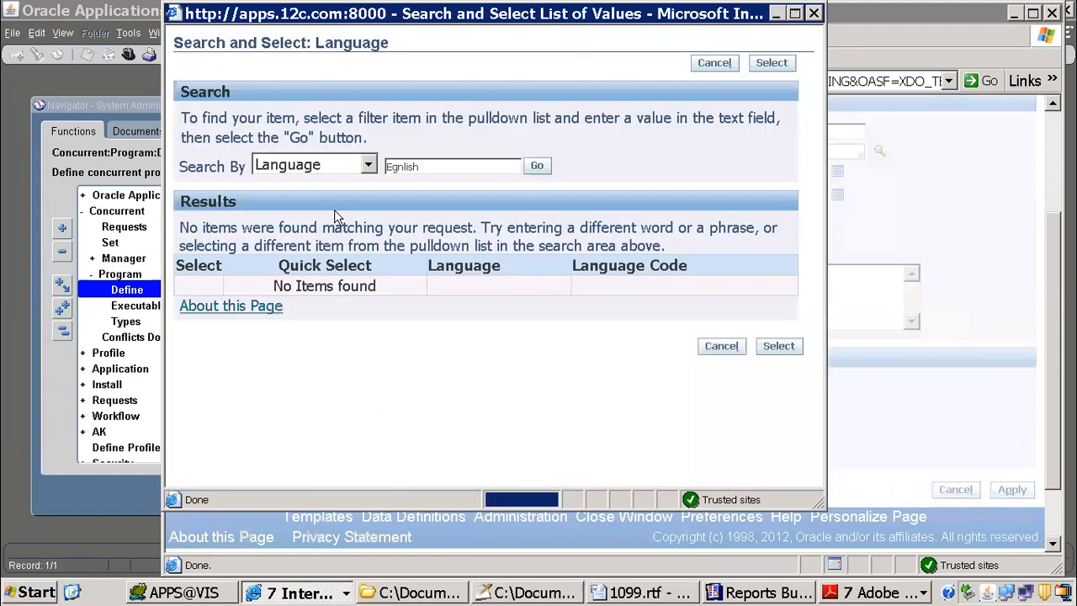
pyautogui.moveTo(433, 164); pyautogui.dragTo(268, 163)
pyautogui.write('English')
pyautogui.press('Return')
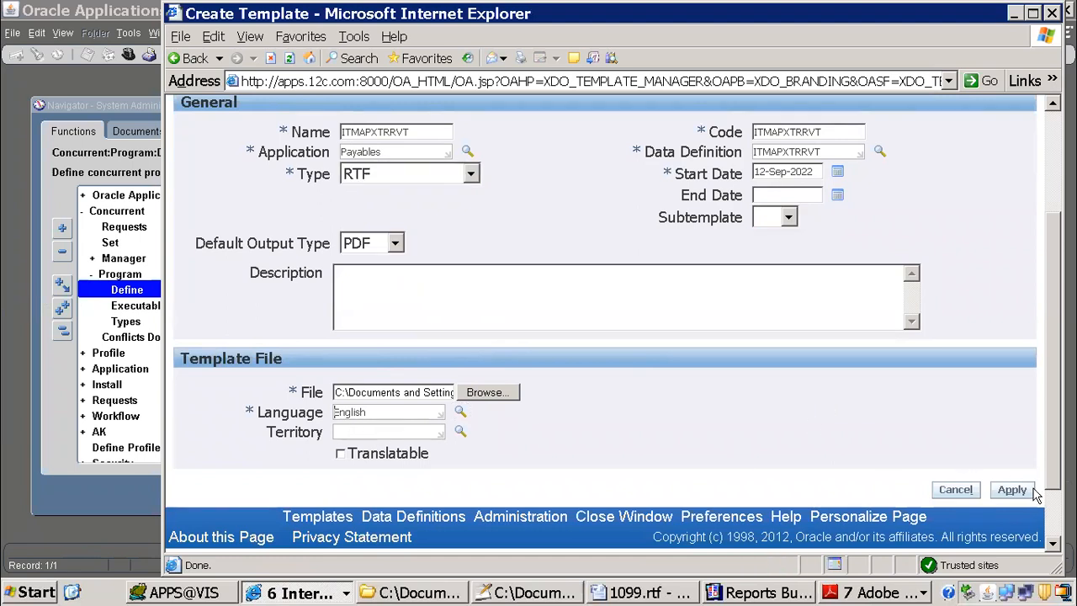
pyautogui.click(1017, 492)
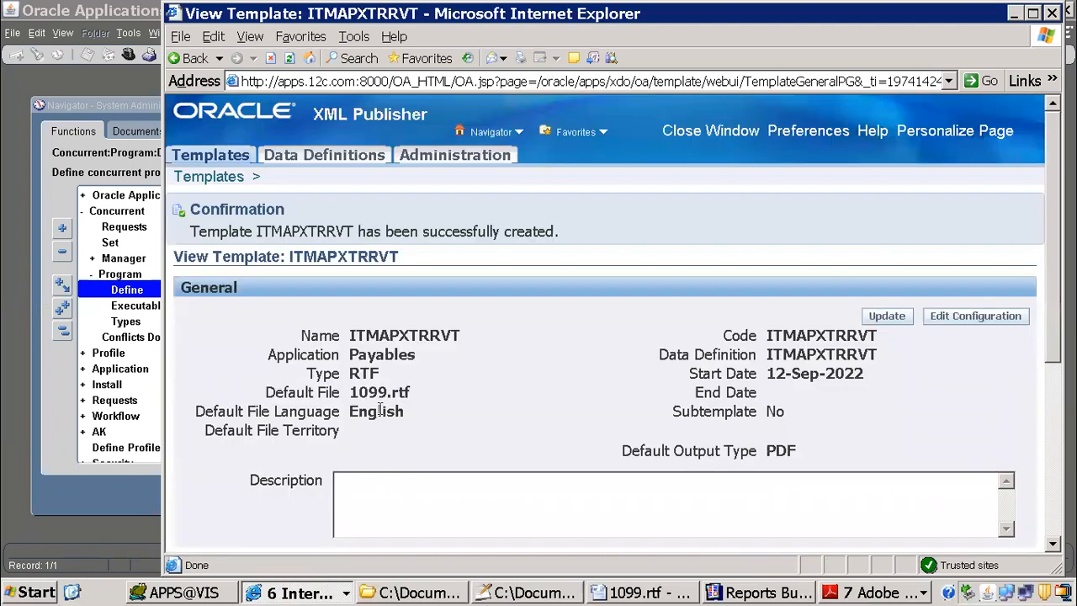
# Step: Switch back to Oracle Applications and change the responsibility to Payables, Vision Operations (USA)
pyautogui.click(316, 593)
pyautogui.click(314, 524)
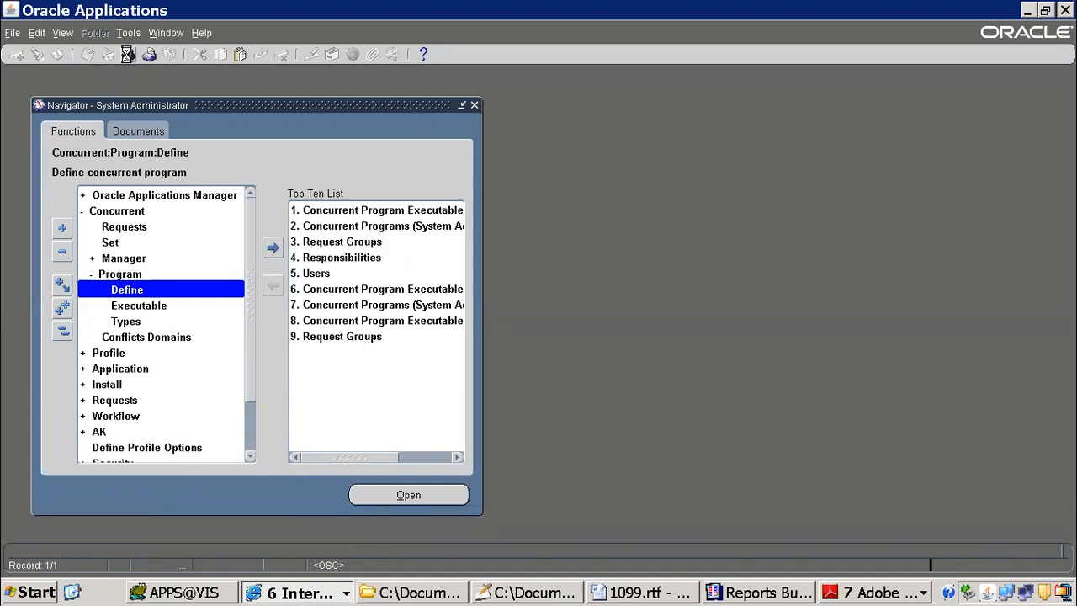
pyautogui.write('pay%')
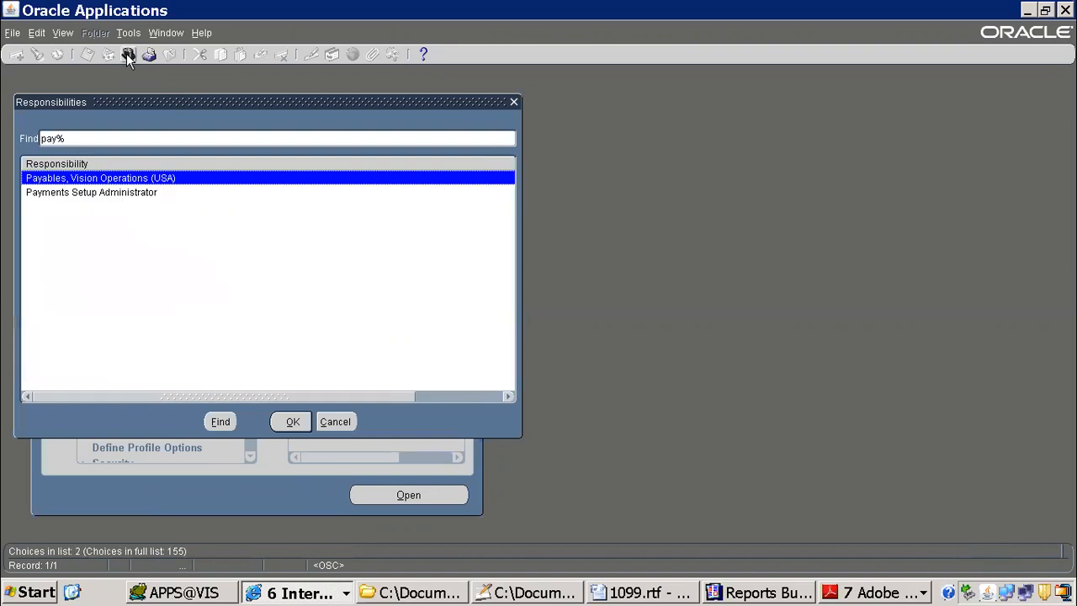
pyautogui.press('Return')
# Step: Start submitting a new single request from the Payables responsibility
pyautogui.click(63, 32)
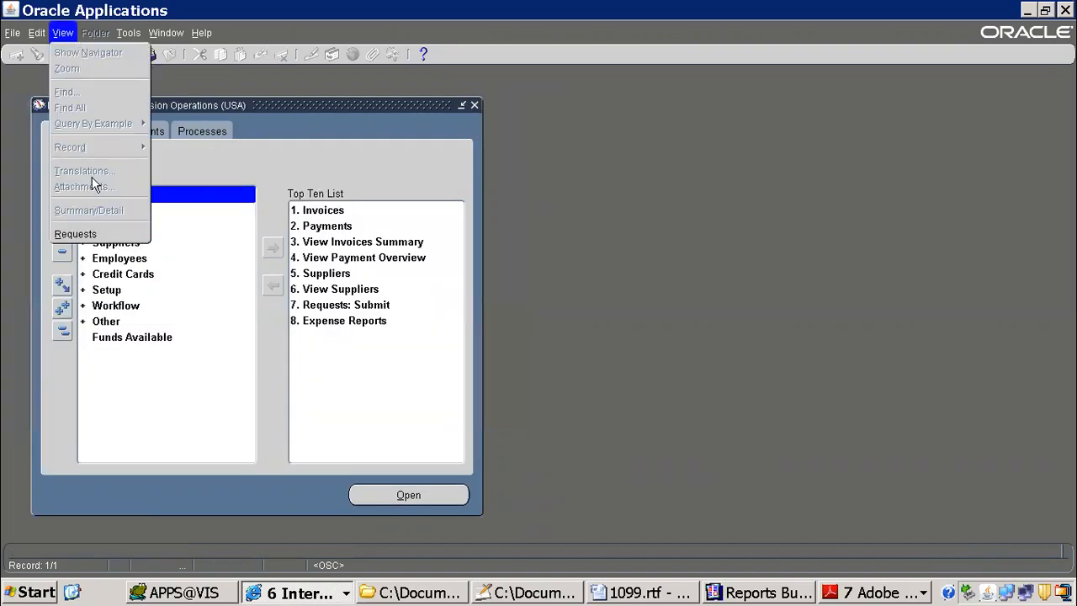
pyautogui.click(126, 235)
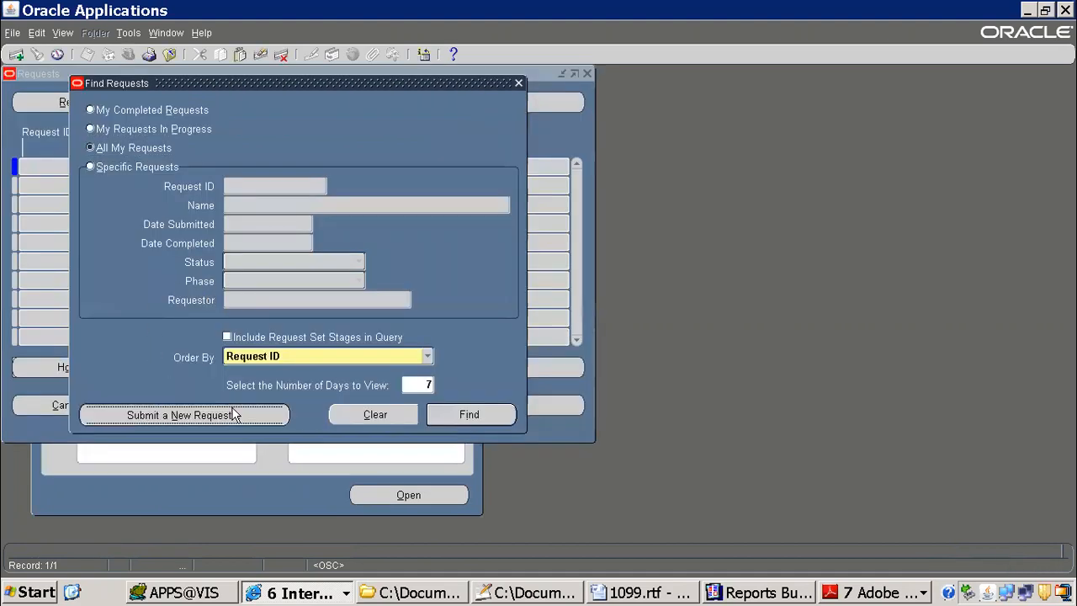
pyautogui.click(235, 414)
pyautogui.click(287, 340)
# Step: Select the ITM 1099 Payment Report program for the request and move its Parameters window clear of the layout details
pyautogui.write('itm 10')
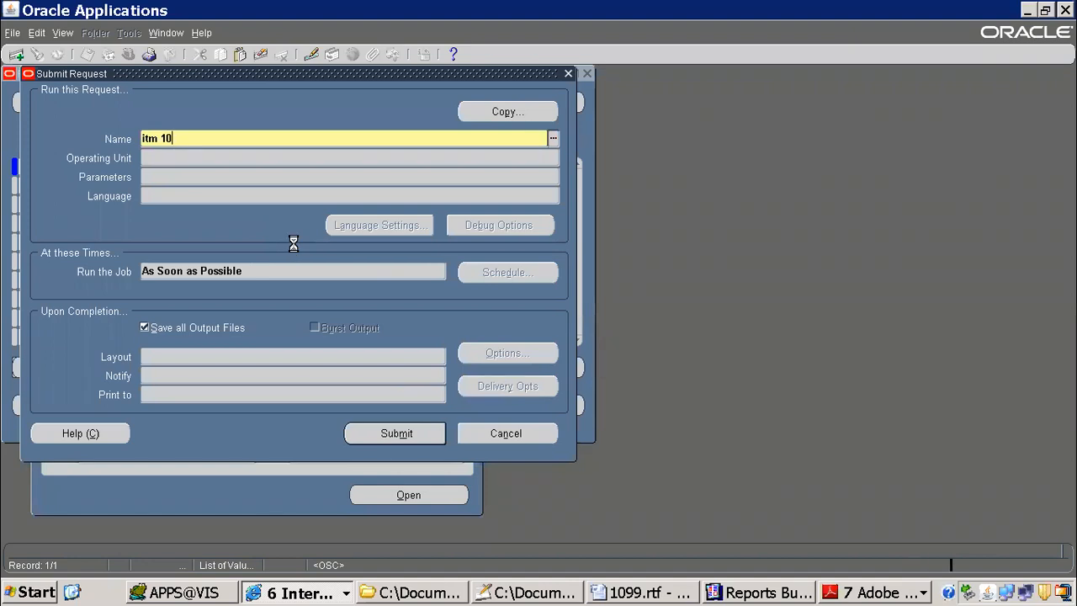
pyautogui.press('Tab')
pyautogui.click(457, 235)
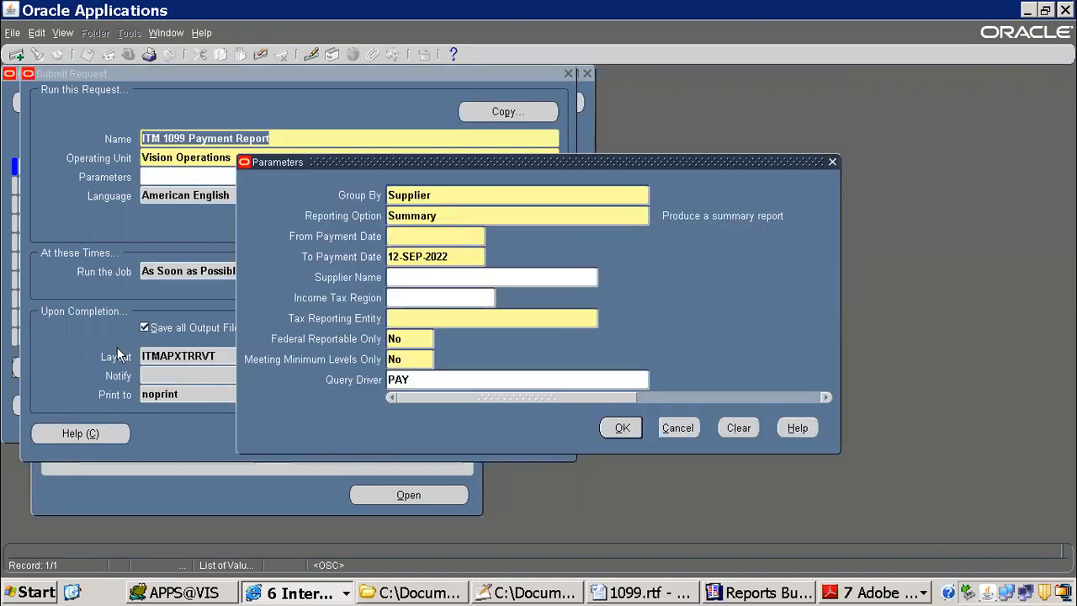
pyautogui.moveTo(349, 169); pyautogui.dragTo(634, 156)
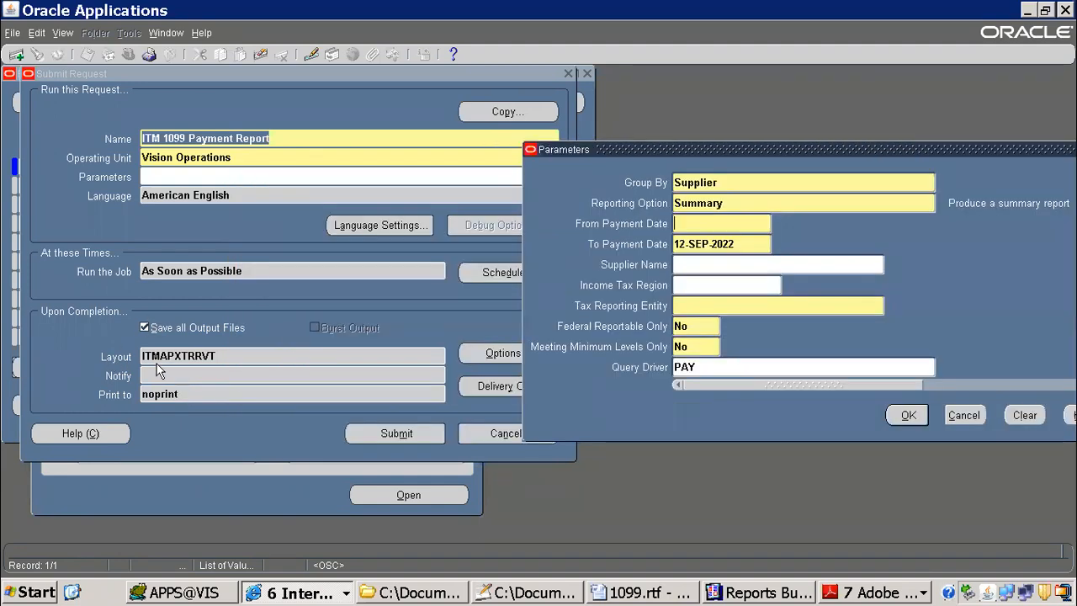
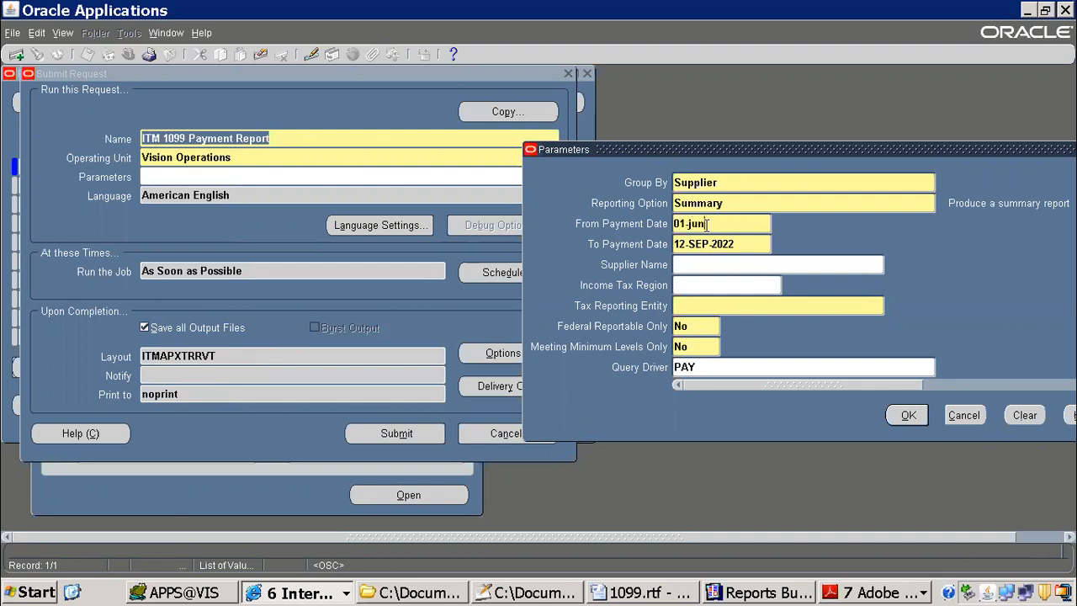
# Step: Set the report's payment date range from 01-JUN-2005 to 10-JUN-2005 in the request parameters
pyautogui.write('5')
pyautogui.press('Tab')
pyautogui.click(714, 244)
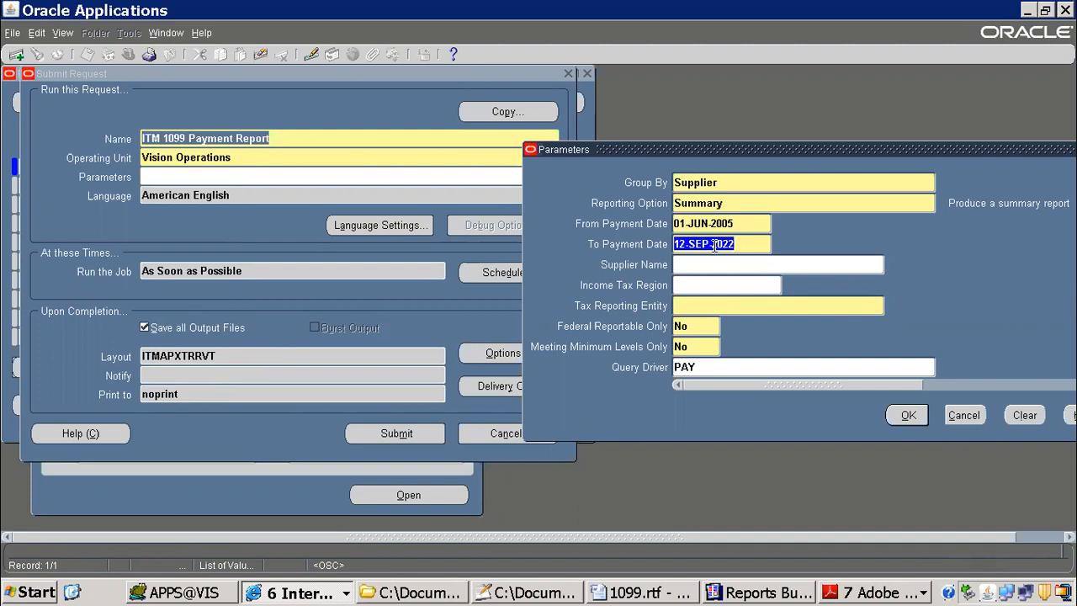
pyautogui.write('10-jun-2005')
pyautogui.press('Tab')
# Step: Choose Advantage Corp as the supplier and Vision Operations as the tax reporting entity, and accept the parameters
pyautogui.write('adv')
pyautogui.press('Tab')
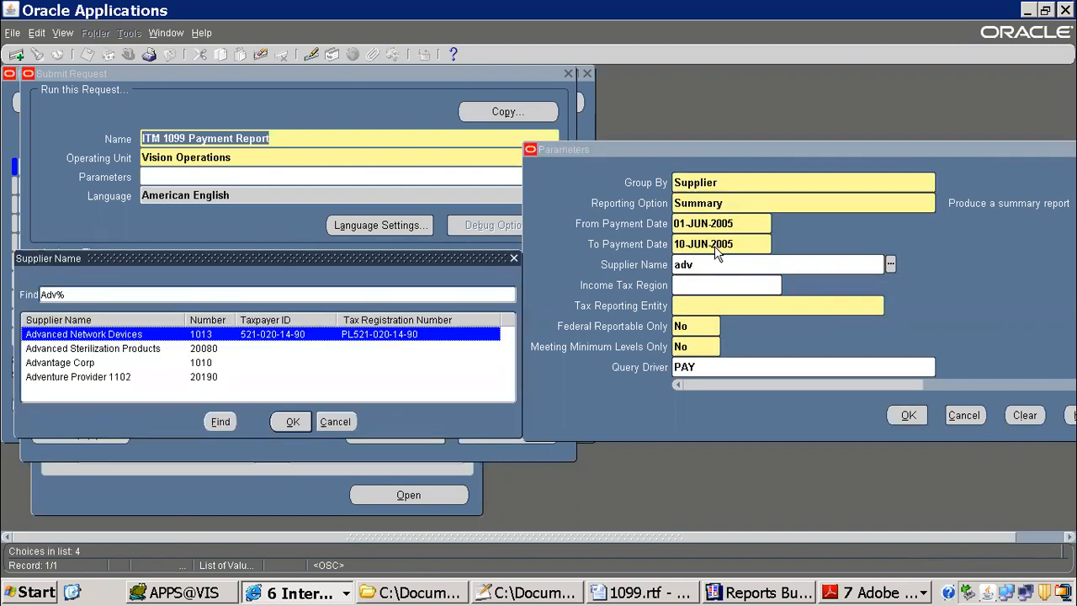
pyautogui.doubleClick(98, 363)
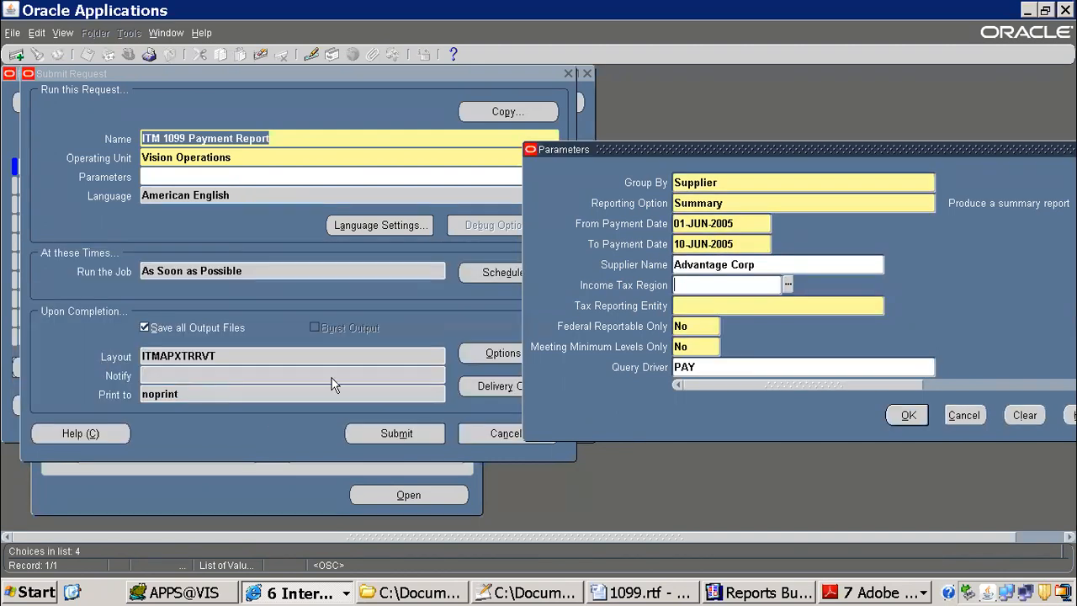
pyautogui.click(752, 305)
pyautogui.press('Tab')
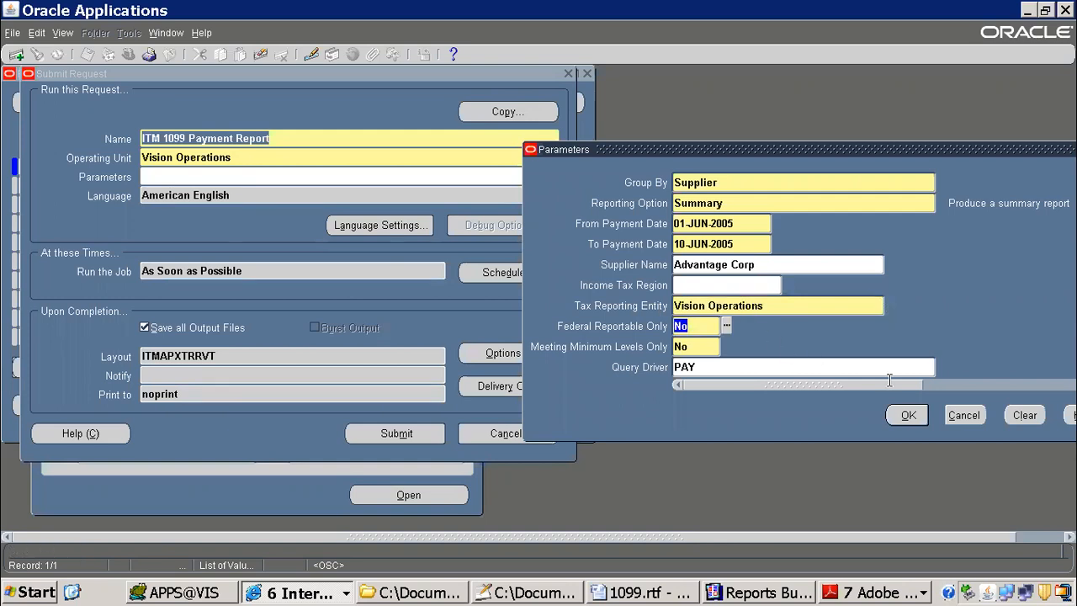
pyautogui.click(909, 415)
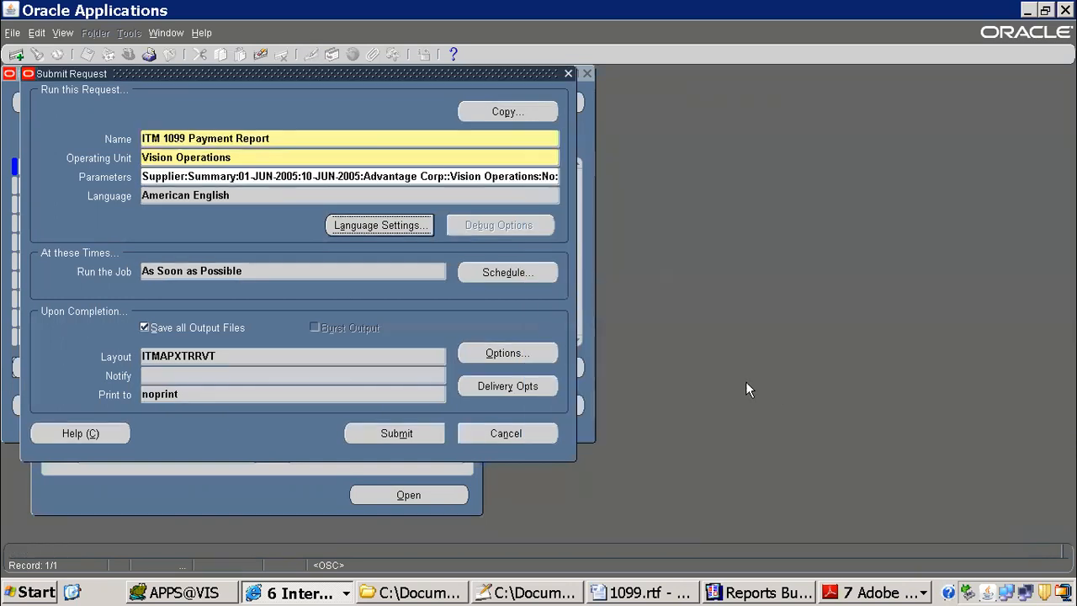
# Step: Review the entered parameters once more, submit the Summary ITM 1099 Payment Report, and decline submitting another request
pyautogui.click(383, 177)
pyautogui.click(418, 319)
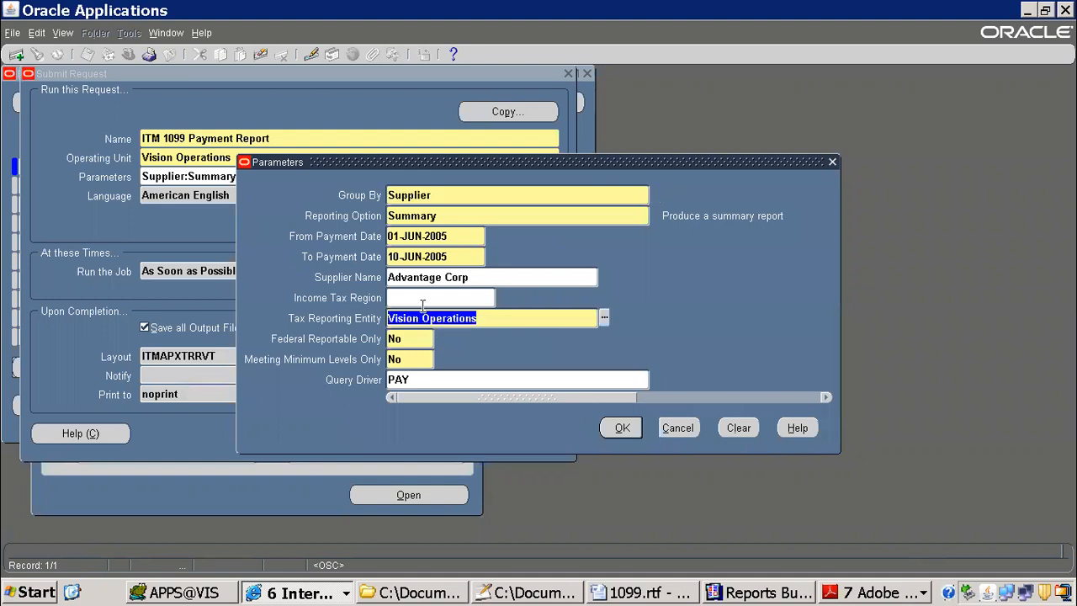
pyautogui.click(404, 339)
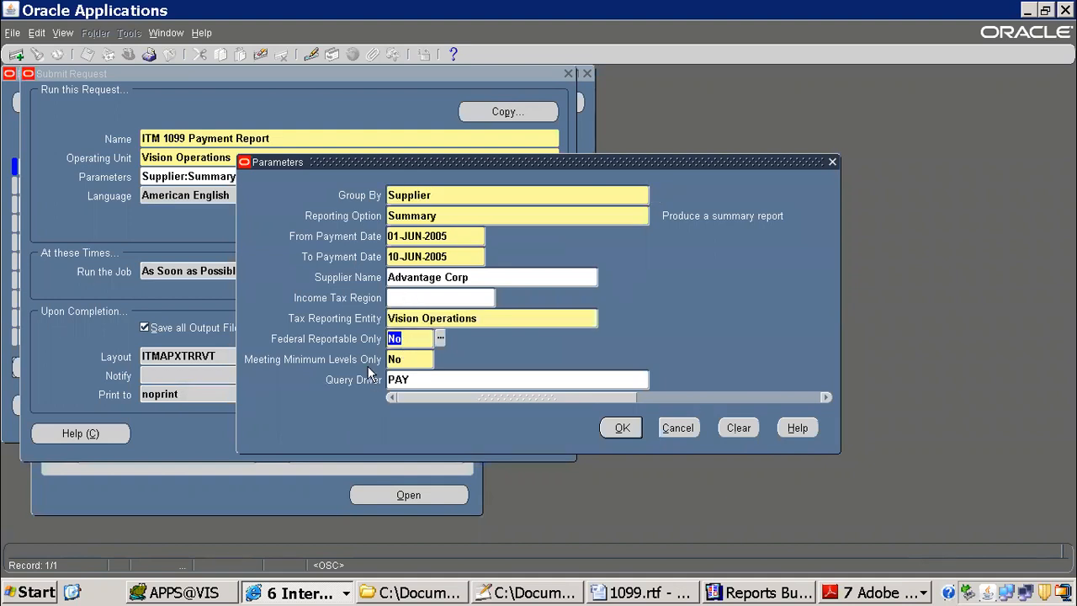
pyautogui.press('Tab')
pyautogui.click(437, 277)
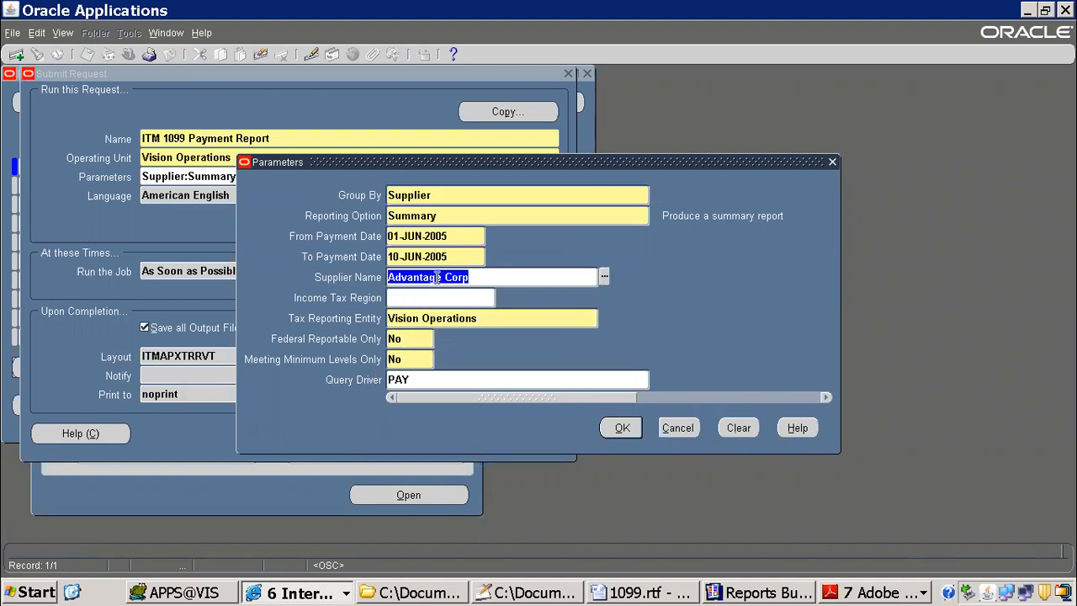
pyautogui.click(450, 213)
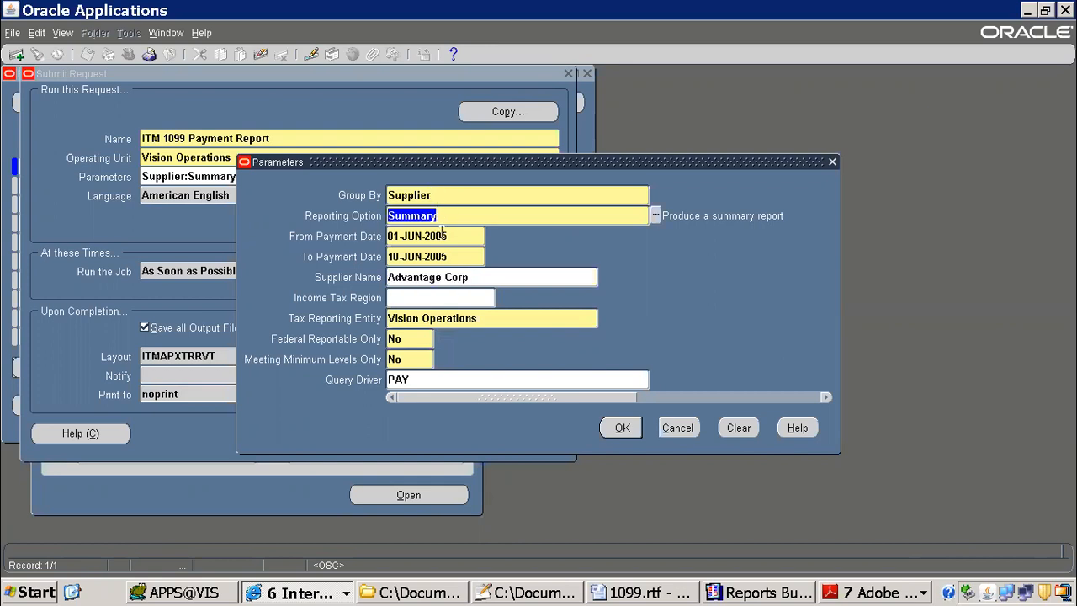
pyautogui.click(623, 431)
pyautogui.click(399, 428)
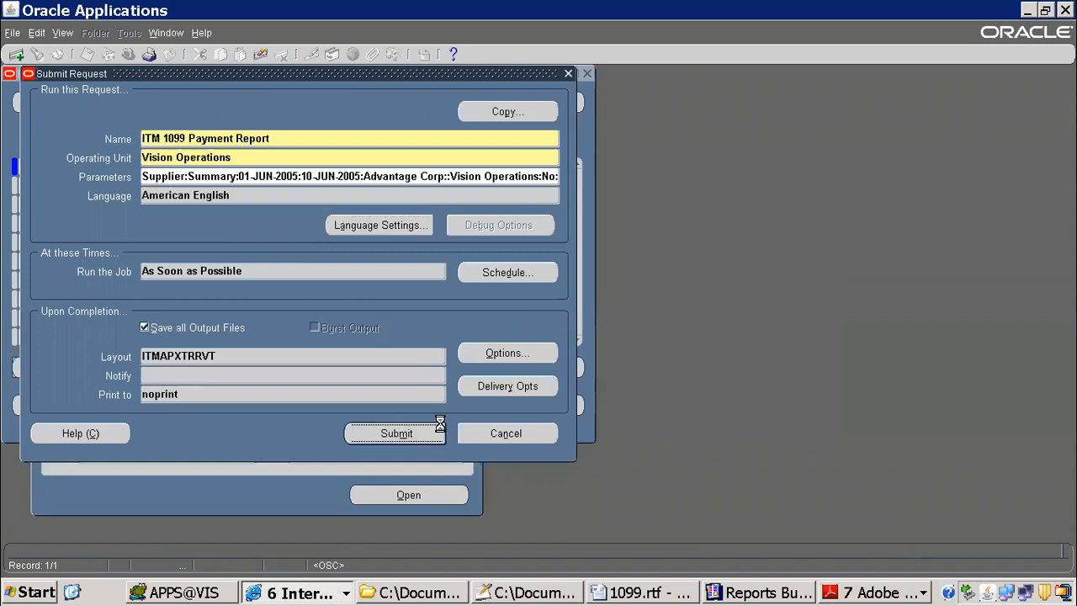
pyautogui.click(583, 346)
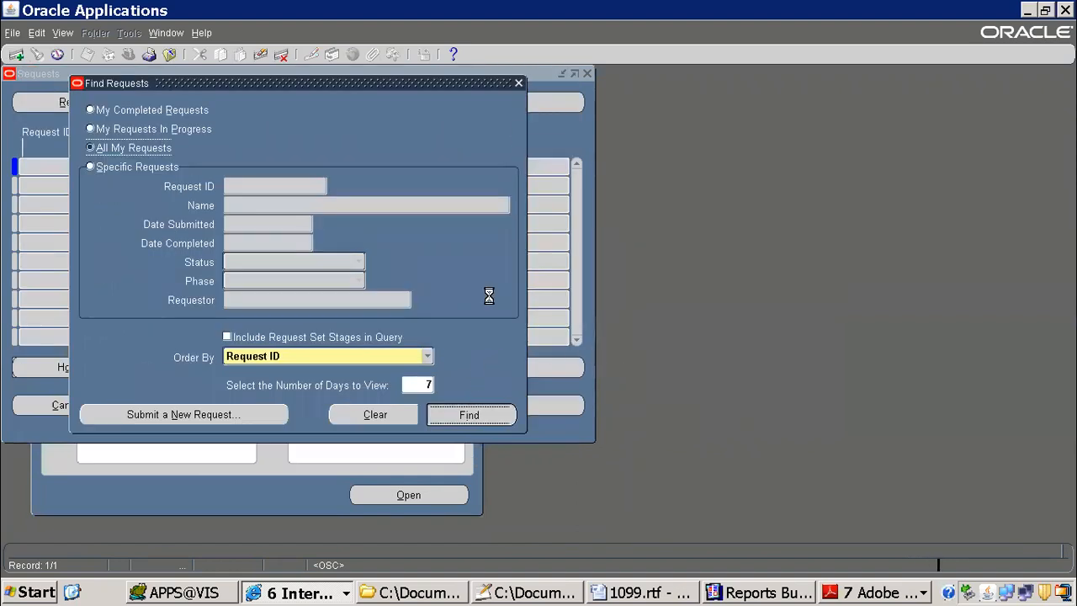
# Step: Start another single request by copying the most recent prior ITM 1099 Payment Report request
pyautogui.click(494, 103)
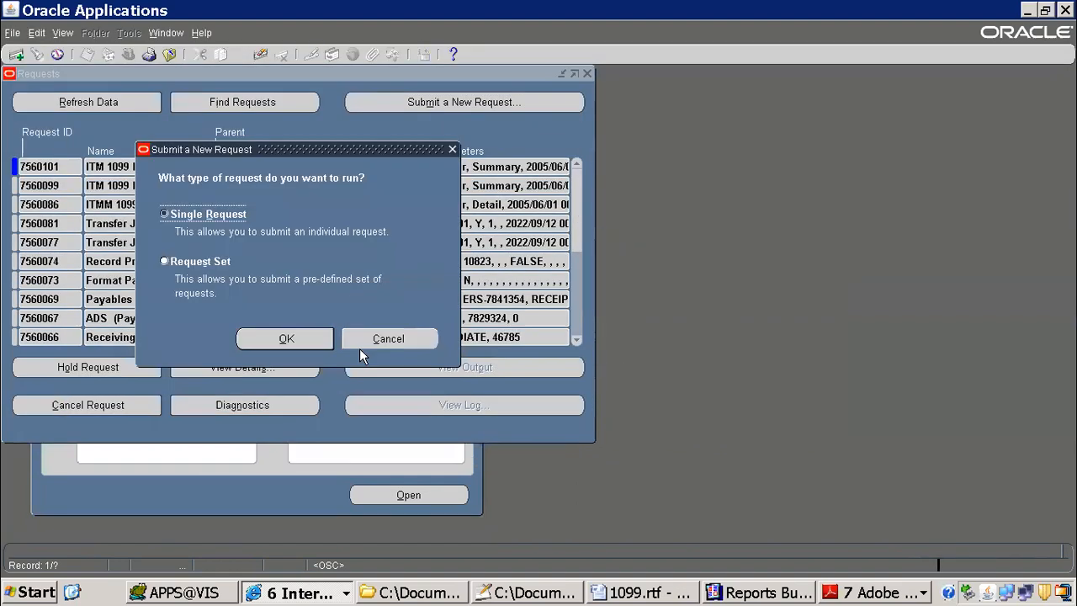
pyautogui.click(303, 344)
pyautogui.click(484, 107)
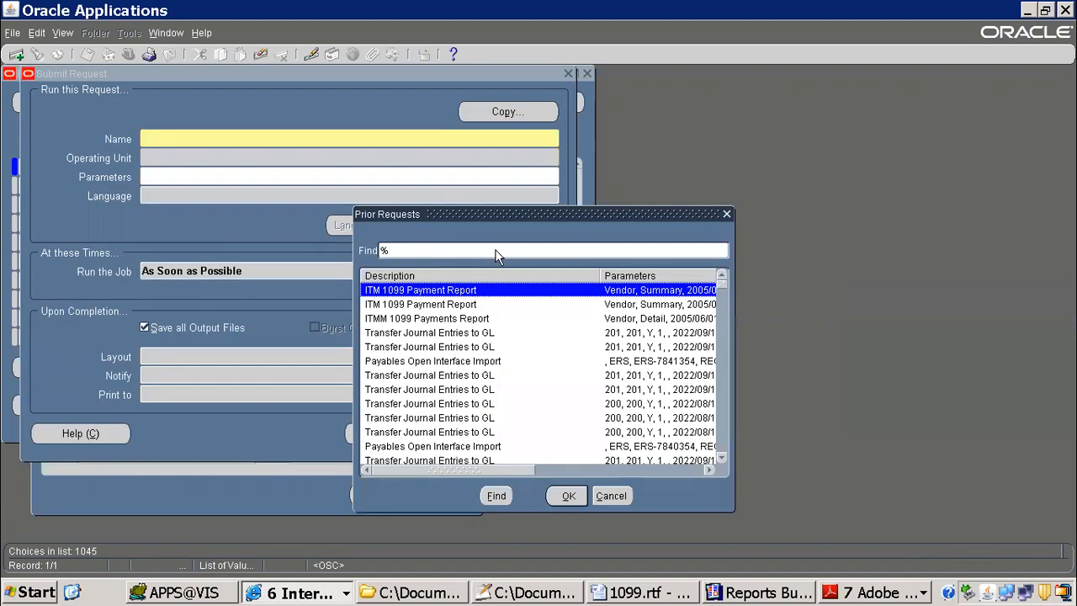
pyautogui.doubleClick(472, 290)
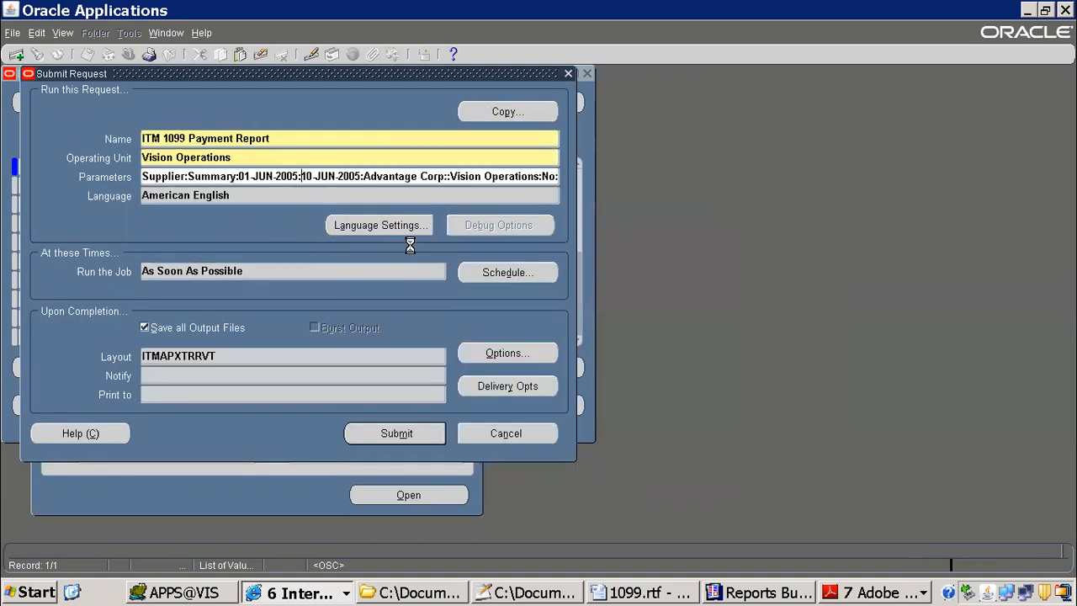
# Step: Set the copied request's Reporting Option to Detail, submit it, and decline submitting another request
pyautogui.click(451, 217)
pyautogui.write('d')
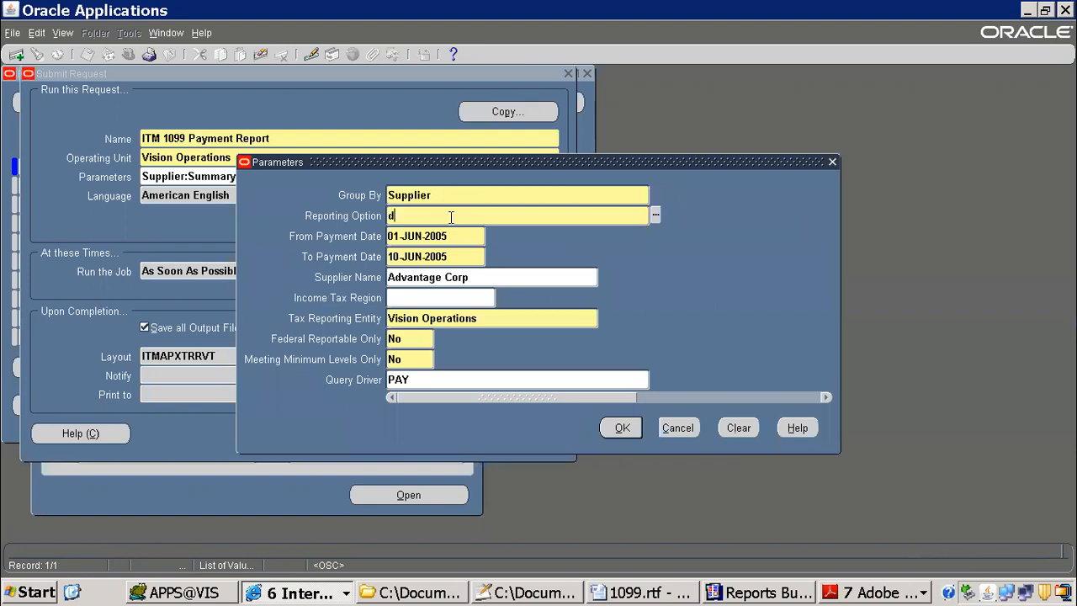
pyautogui.press('Tab')
pyautogui.click(622, 427)
pyautogui.click(374, 436)
pyautogui.click(583, 347)
# Step: Refresh the requests list and examine the phase, status and parameters of the earliest unfinished ITM 1099 Payment Report request
pyautogui.click(113, 105)
pyautogui.click(112, 108)
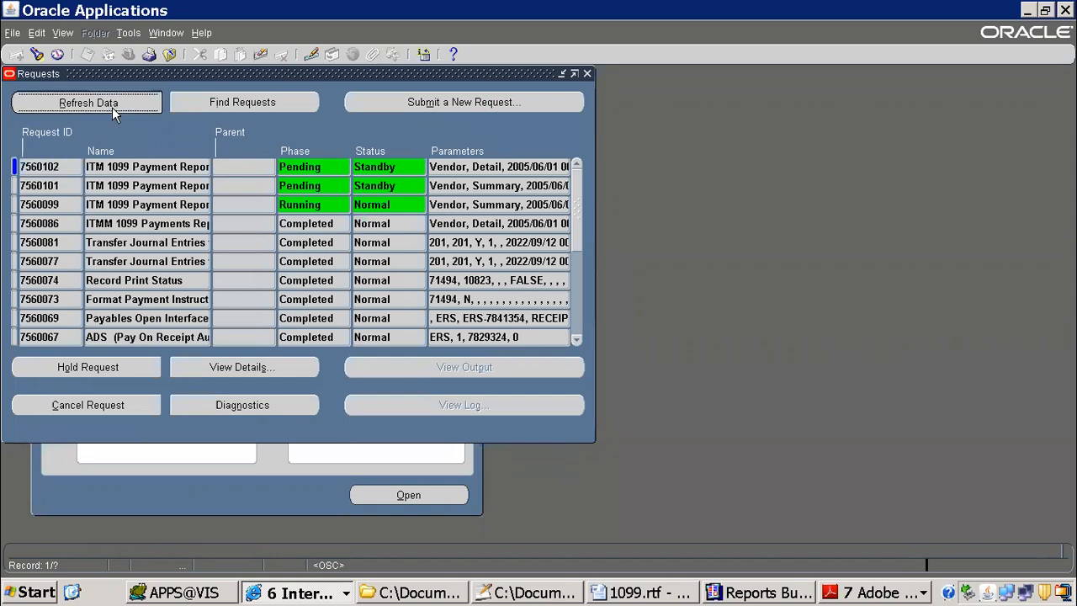
pyautogui.click(483, 204)
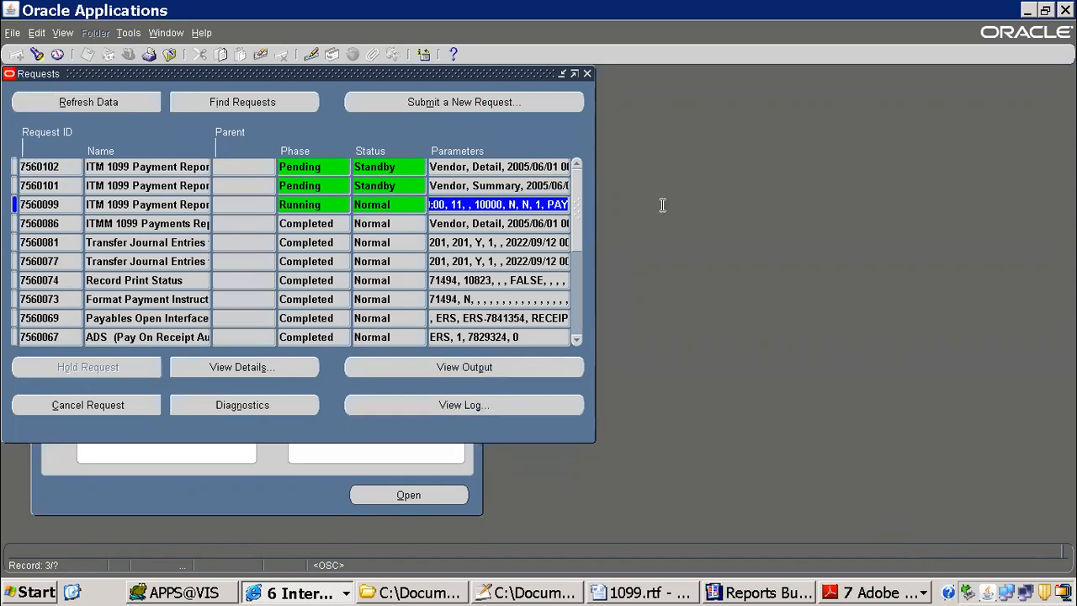
pyautogui.click(395, 205)
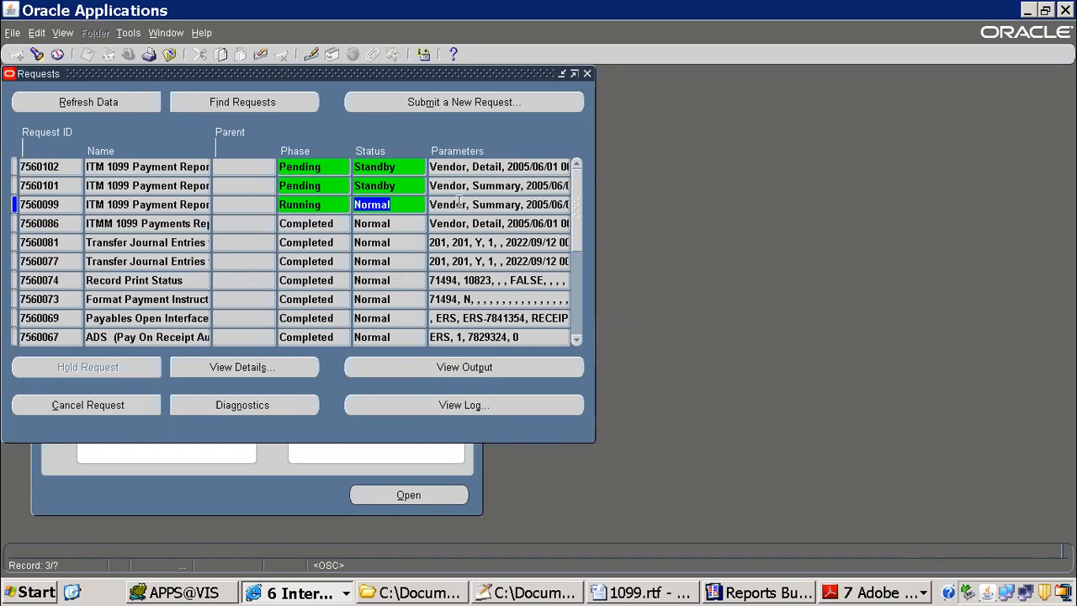
pyautogui.click(562, 209)
pyautogui.moveTo(562, 210); pyautogui.dragTo(620, 211)
pyautogui.click(142, 106)
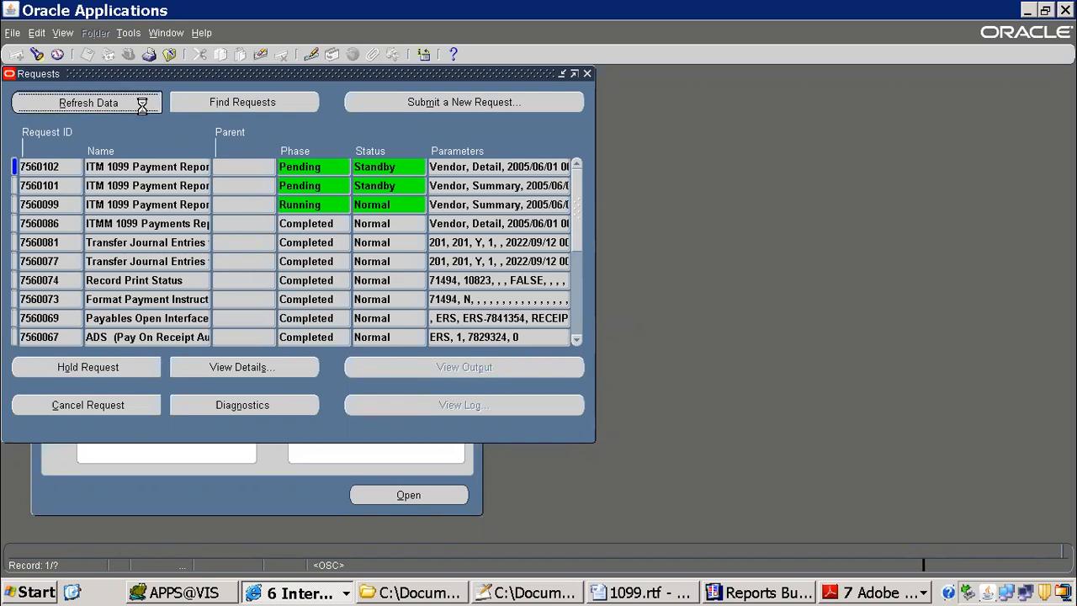
pyautogui.click(376, 210)
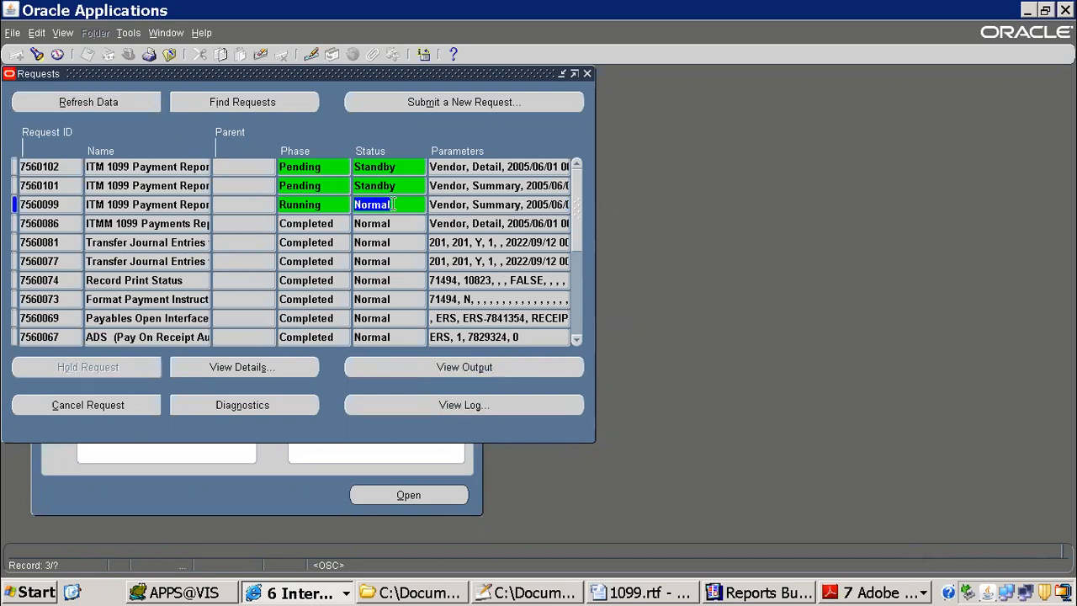
pyautogui.click(471, 207)
pyautogui.click(287, 202)
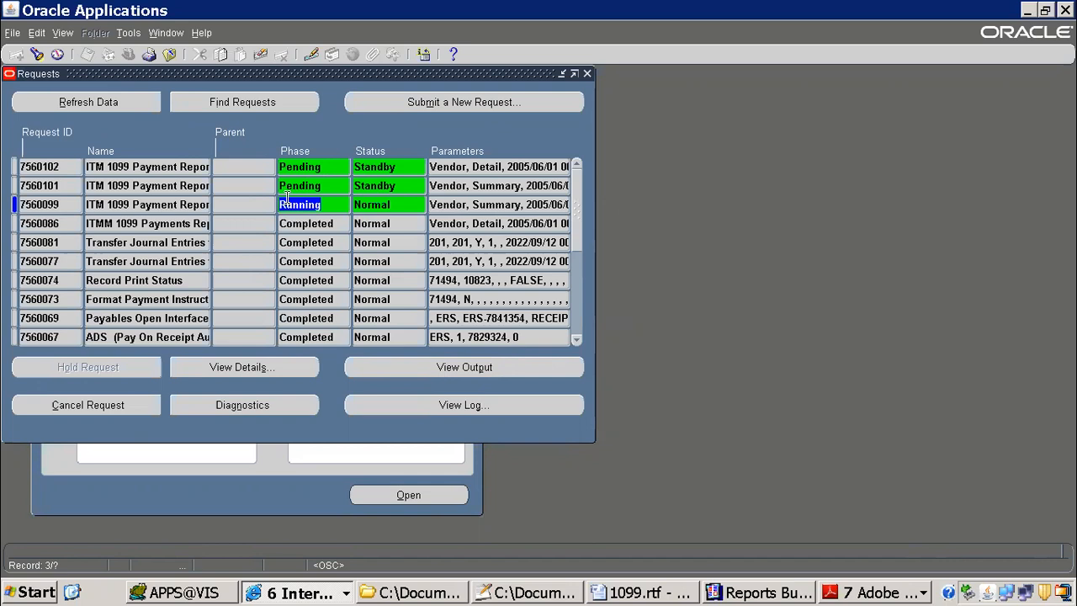
# Step: Cancel the running ITM 1099 Payment Report request and confirm the cancellation
pyautogui.click(432, 204)
pyautogui.click(78, 405)
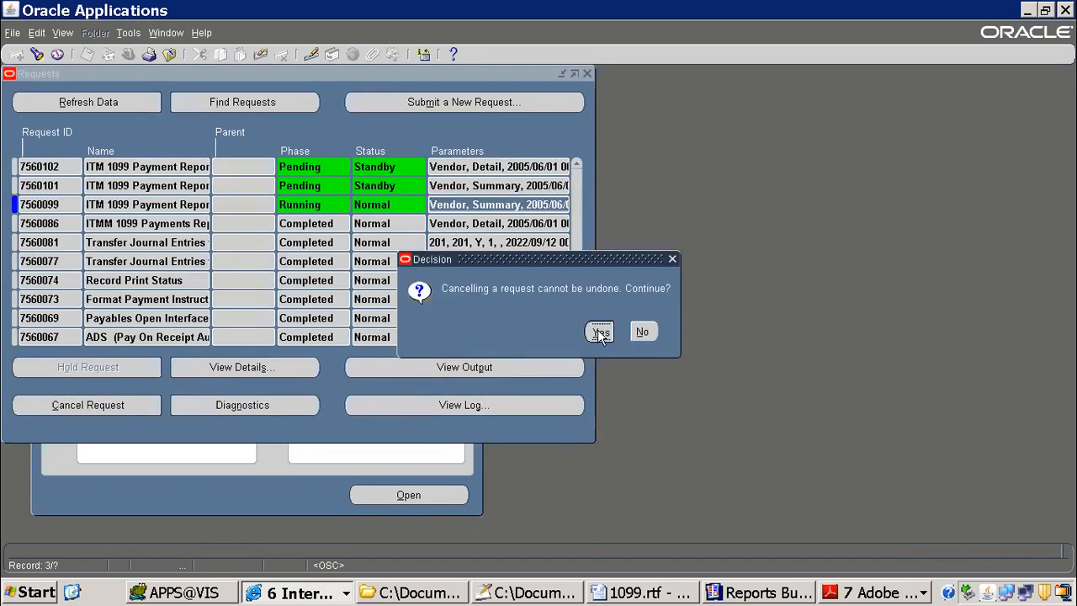
pyautogui.click(601, 331)
# Step: Refresh the requests list repeatedly to check the cancelled request and the two pending ITM 1099 Payment Report requests
pyautogui.click(87, 104)
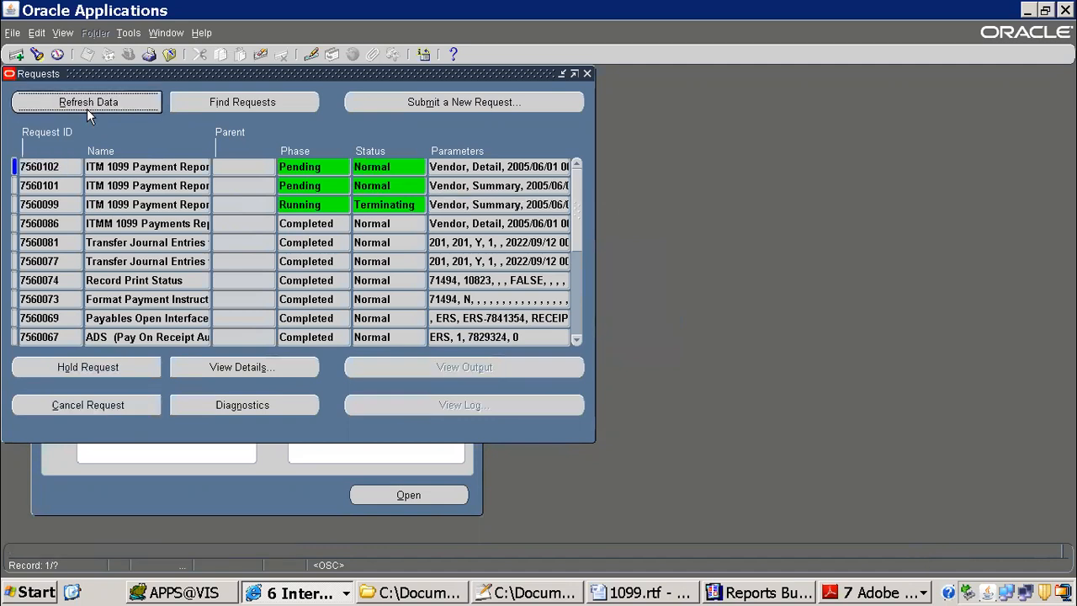
pyautogui.click(385, 206)
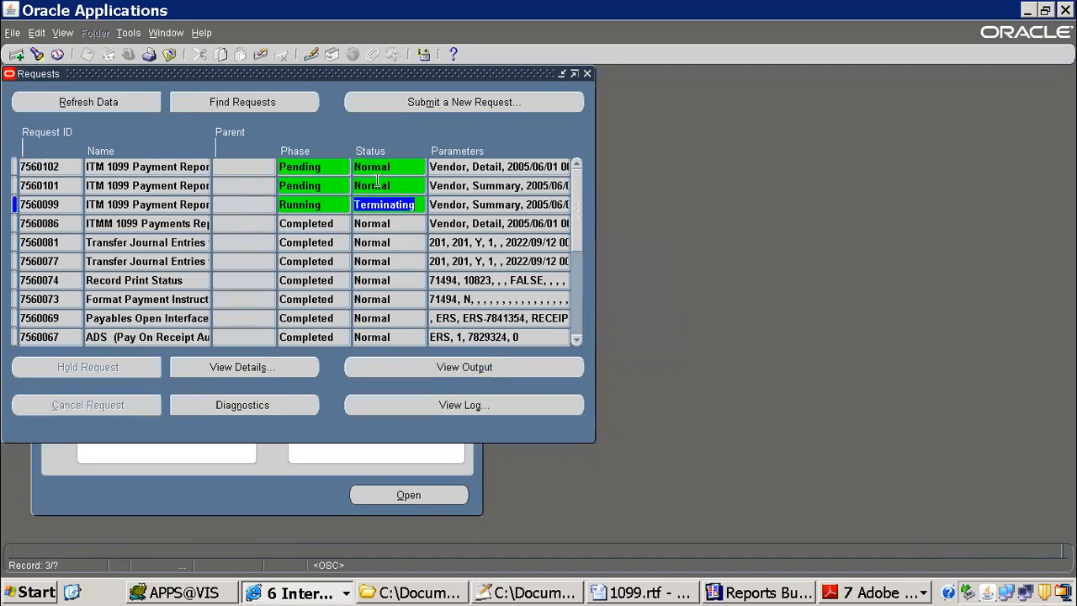
pyautogui.click(108, 104)
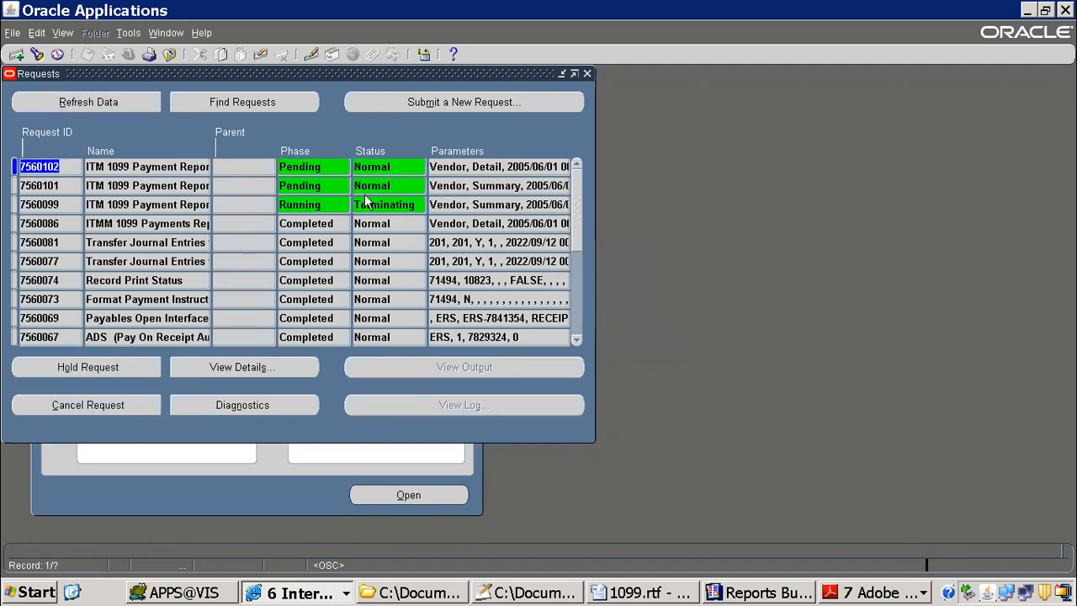
pyautogui.click(368, 202)
pyautogui.click(127, 103)
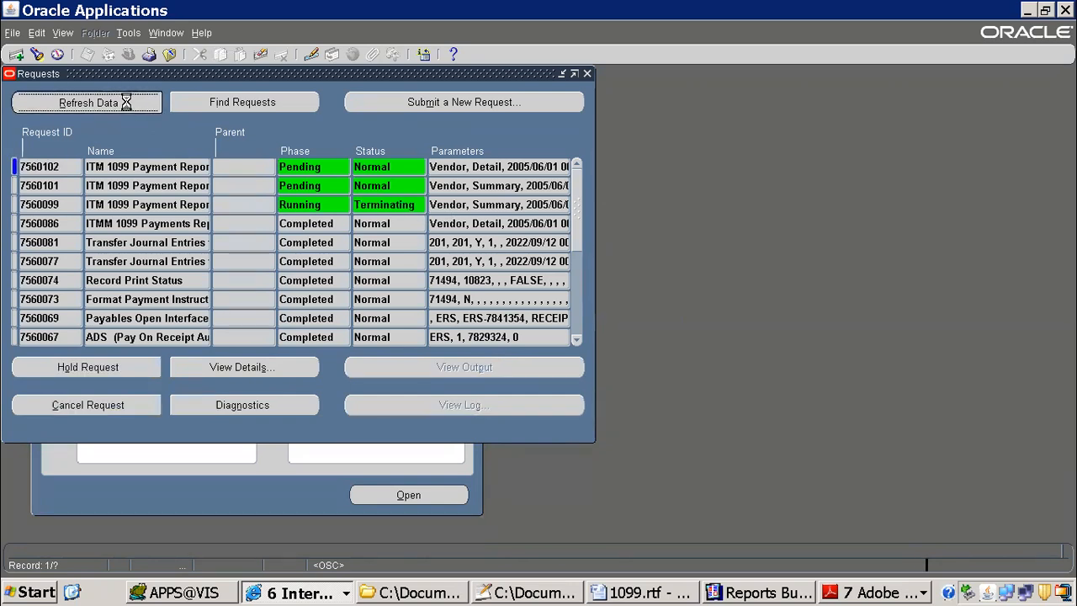
pyautogui.click(126, 102)
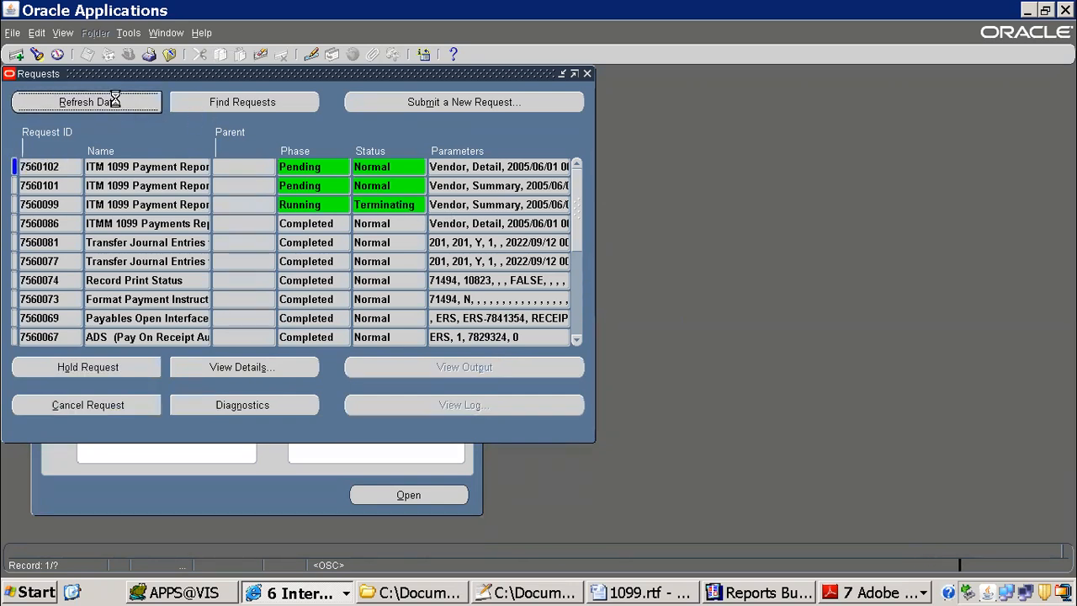
pyautogui.click(114, 103)
pyautogui.click(114, 103)
pyautogui.click(206, 204)
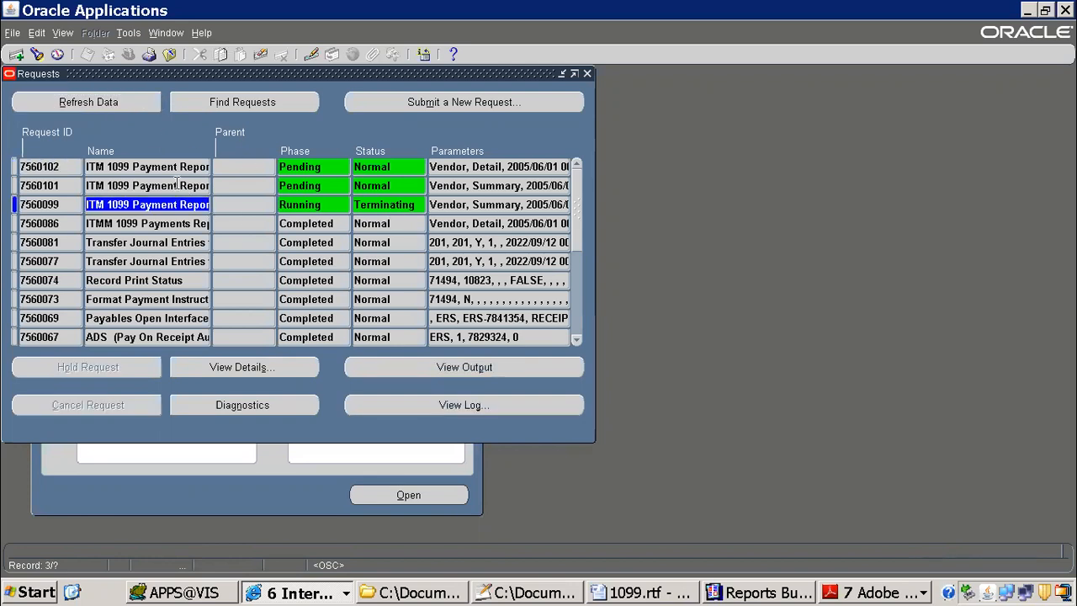
pyautogui.click(135, 108)
# Step: Switch to Notepad++ and review the "steps to modify" list in xml.txt by highlighting its lines
pyautogui.click(557, 594)
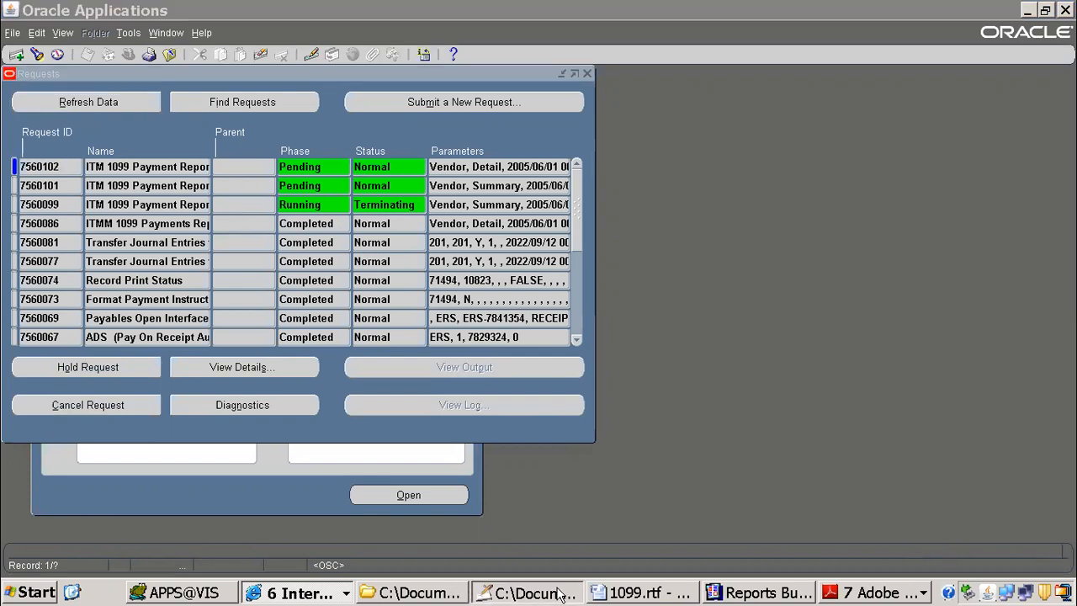
pyautogui.moveTo(94, 115); pyautogui.dragTo(397, 342)
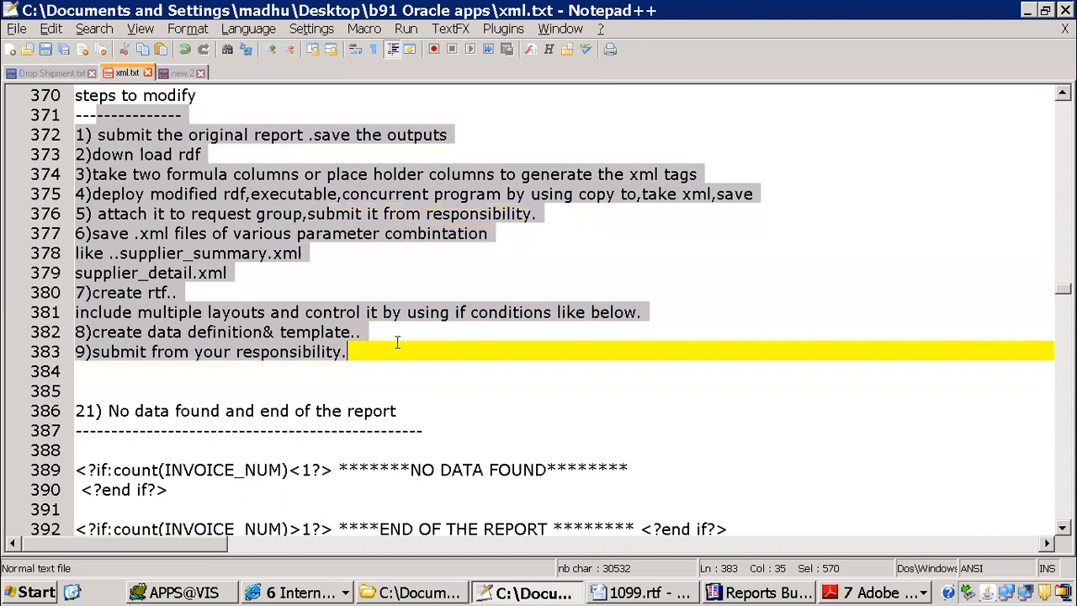
pyautogui.click(238, 174)
pyautogui.moveTo(96, 134); pyautogui.dragTo(362, 332)
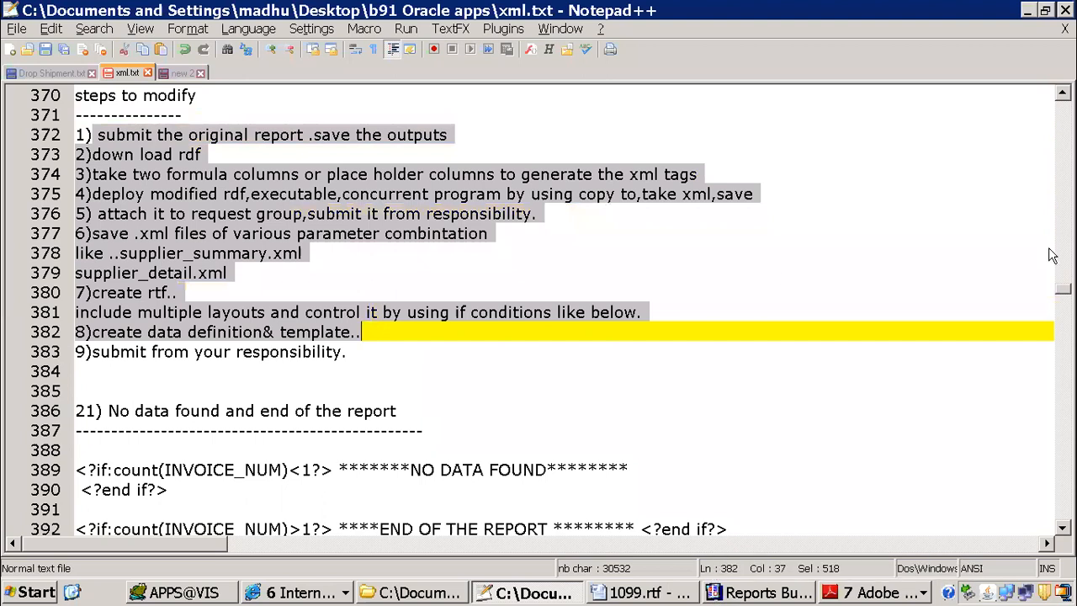
pyautogui.click(207, 196)
pyautogui.moveTo(102, 114); pyautogui.dragTo(297, 233)
pyautogui.moveTo(386, 275); pyautogui.dragTo(430, 329)
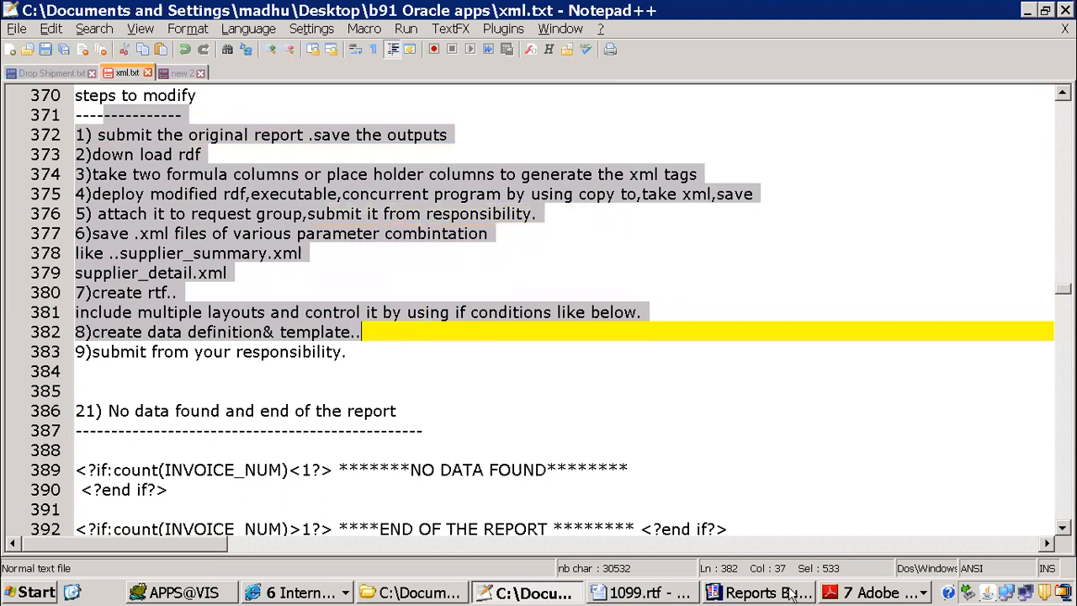
# Step: Switch back to Oracle Applications and refresh the requests list to check the ITM 1099 Payment Report requests
pyautogui.click(264, 593)
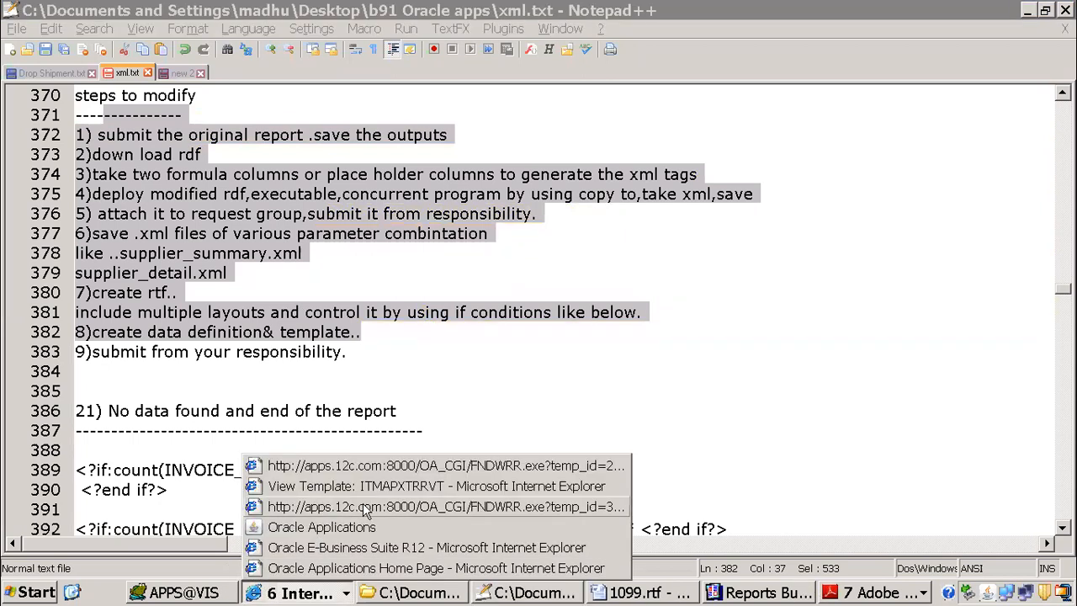
pyautogui.click(275, 530)
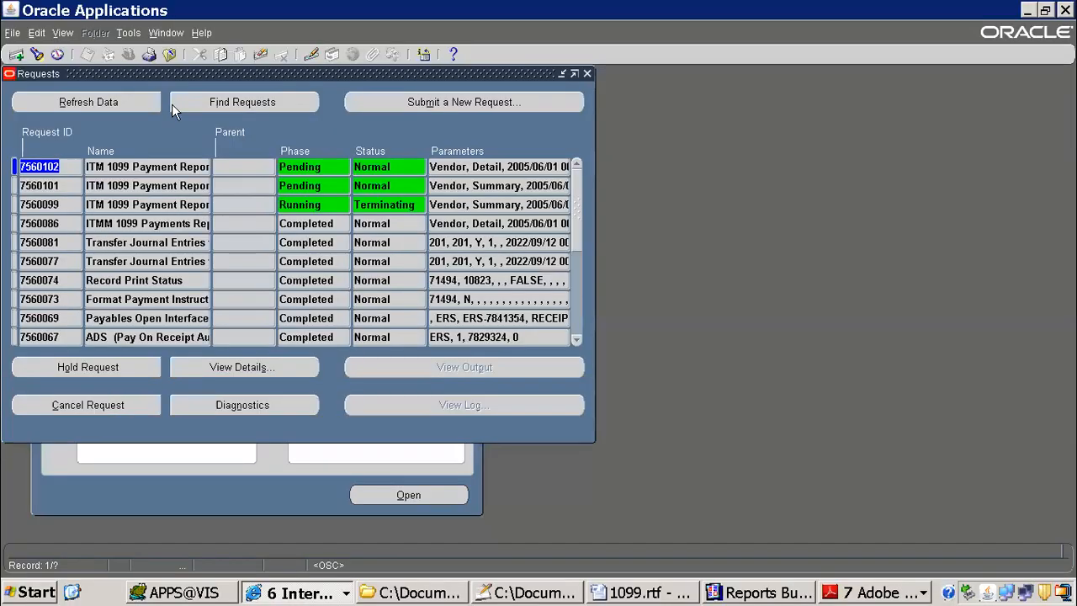
pyautogui.click(118, 102)
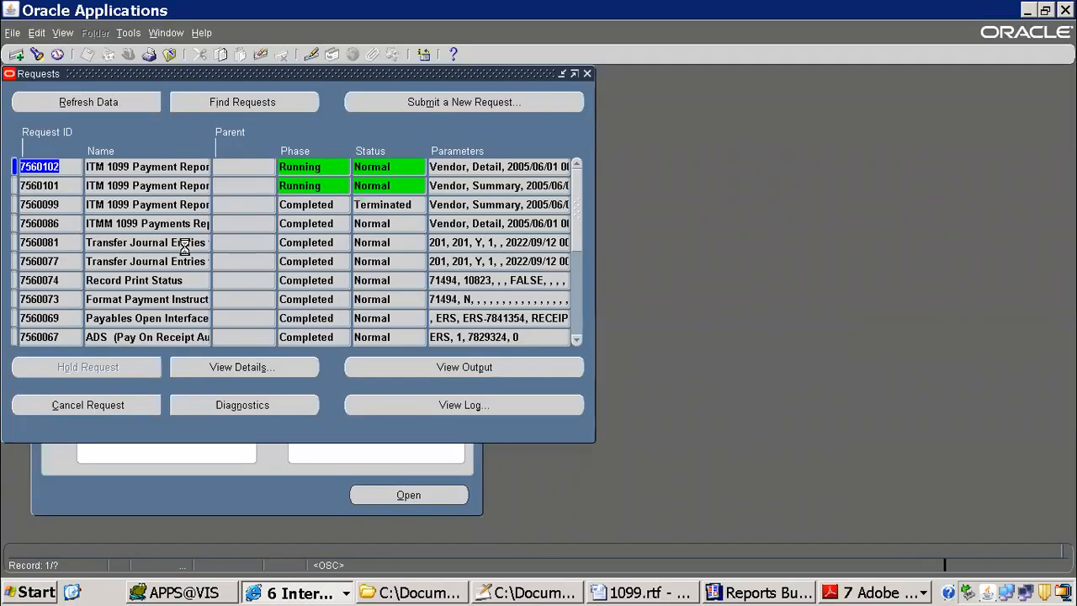
# Step: Refresh the requests list repeatedly to check the Summary and Detail ITM 1099 Payment Report requests
pyautogui.click(93, 106)
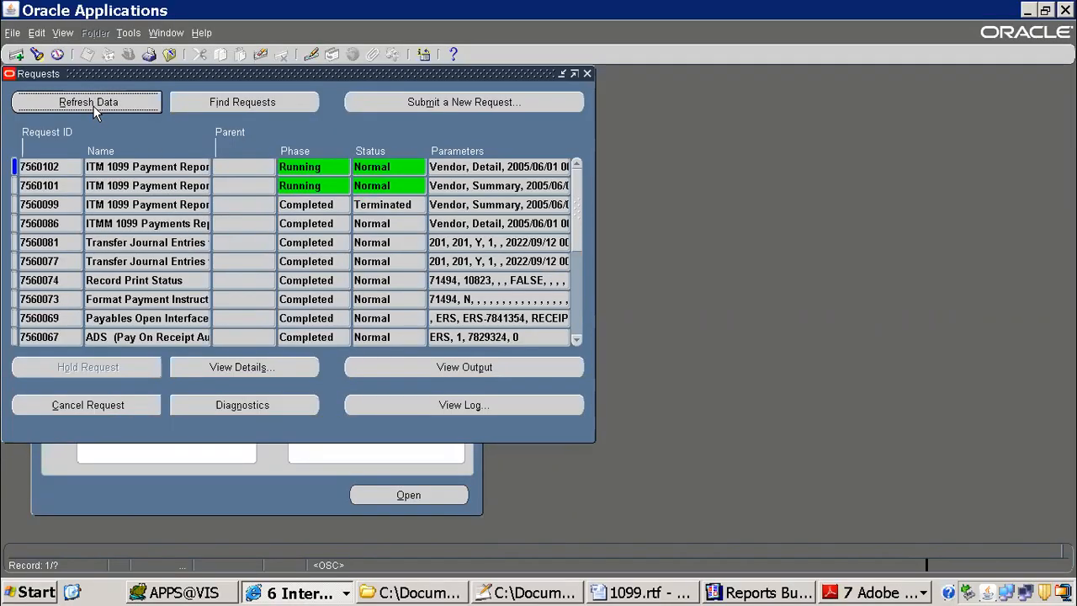
pyautogui.click(494, 186)
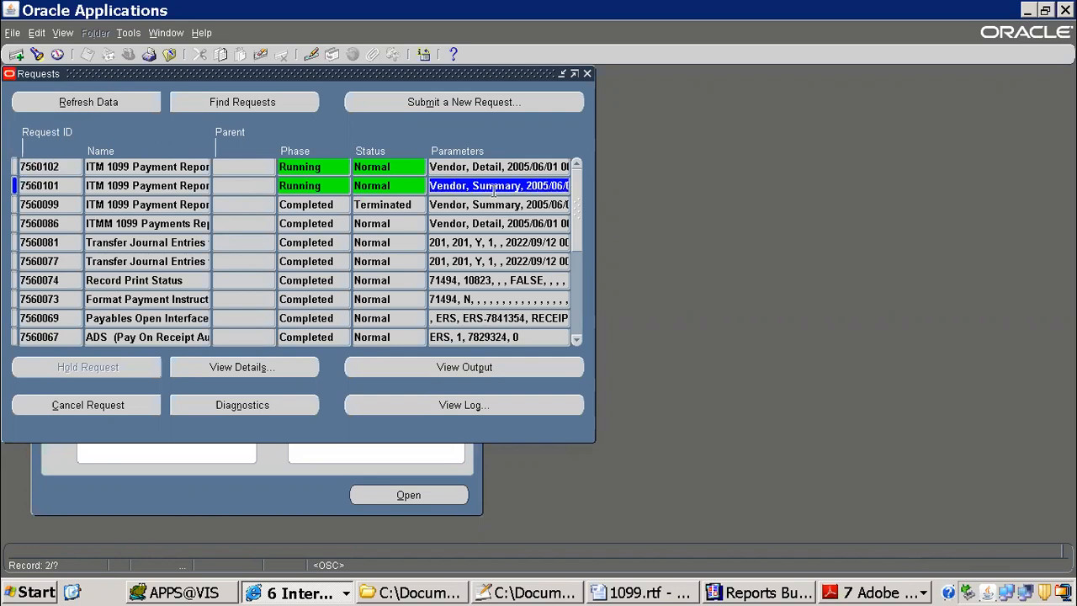
pyautogui.click(148, 102)
pyautogui.click(111, 104)
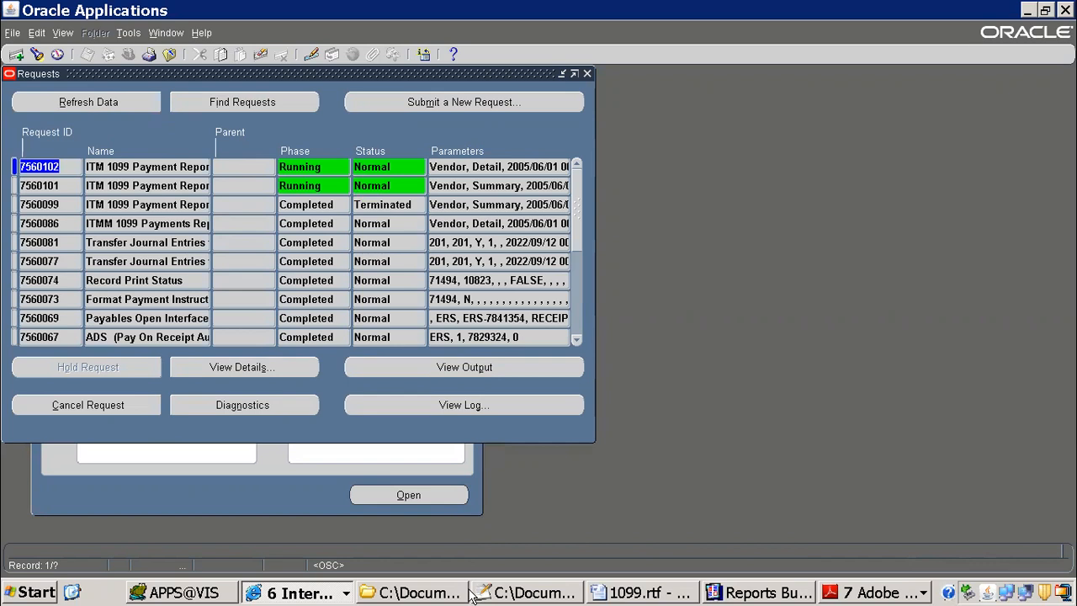
pyautogui.click(116, 103)
# Step: Switch to Notepad++ for a look at the modification steps in xml.txt and return to Oracle Applications
pyautogui.click(574, 593)
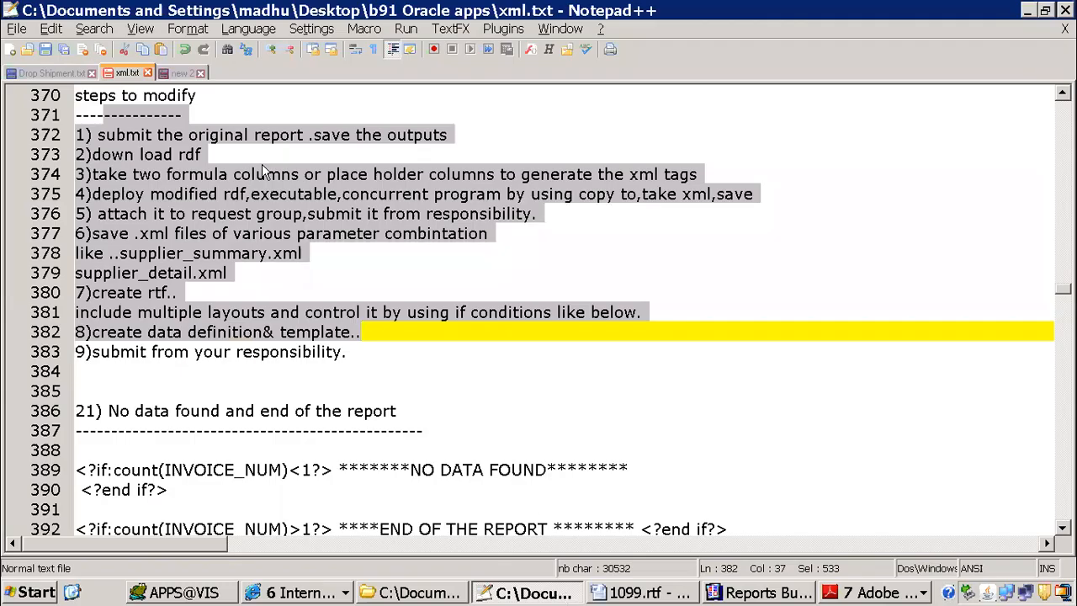
pyautogui.click(301, 592)
pyautogui.click(287, 527)
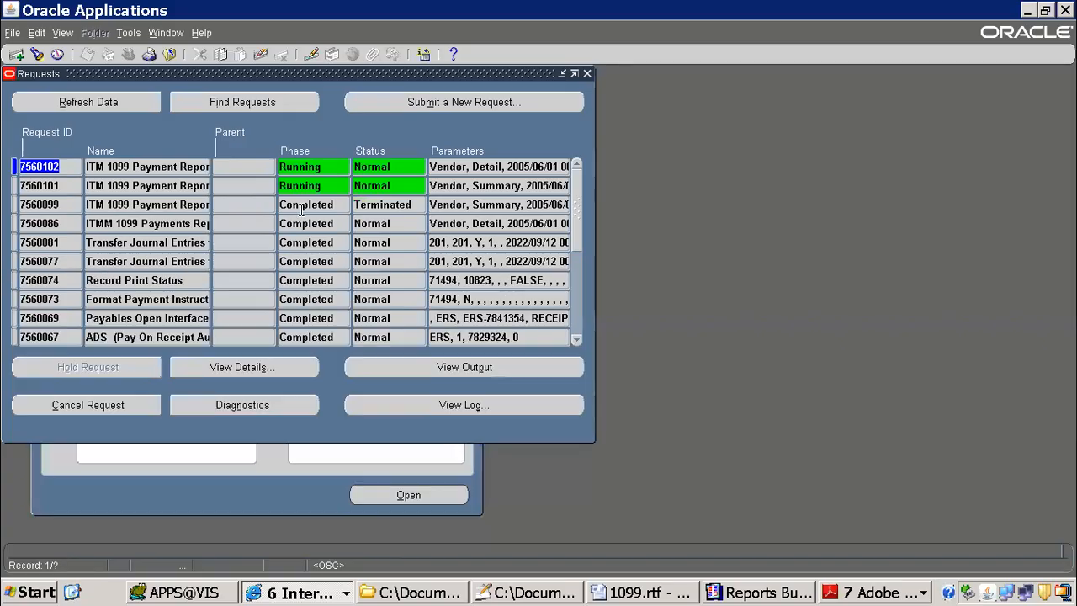
# Step: Close the requests list and open the Invoice Workbench from the Payables invoice entry functions
pyautogui.click(169, 55)
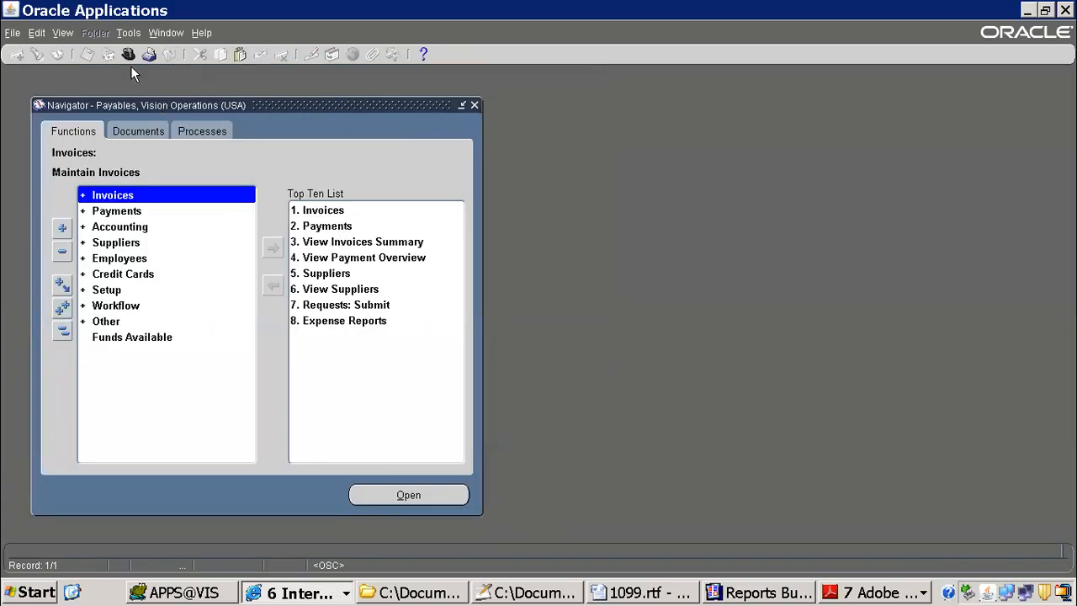
pyautogui.doubleClick(131, 194)
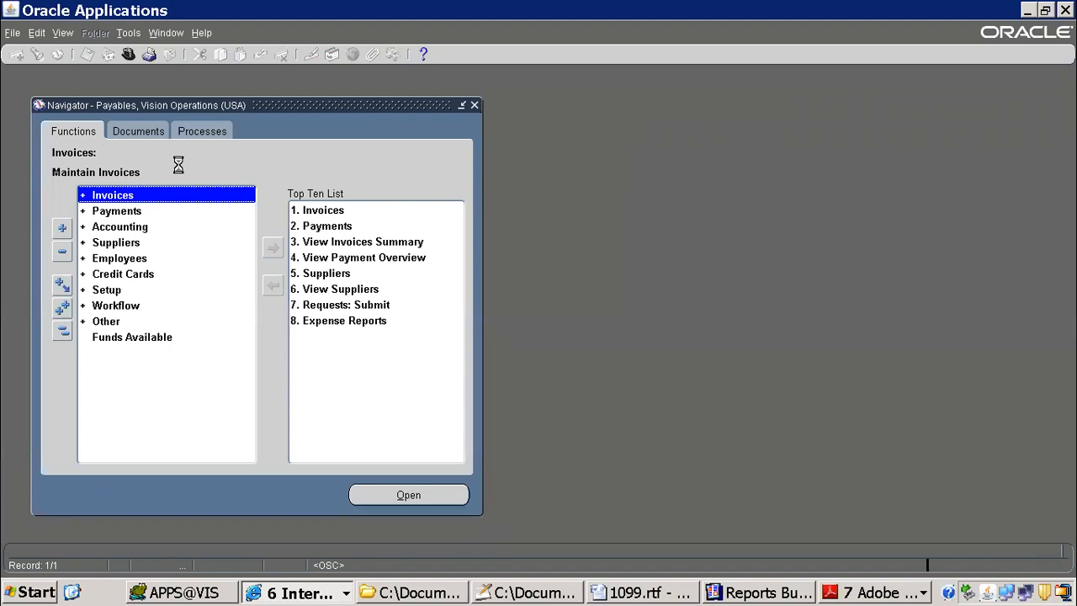
pyautogui.doubleClick(134, 210)
pyautogui.click(137, 242)
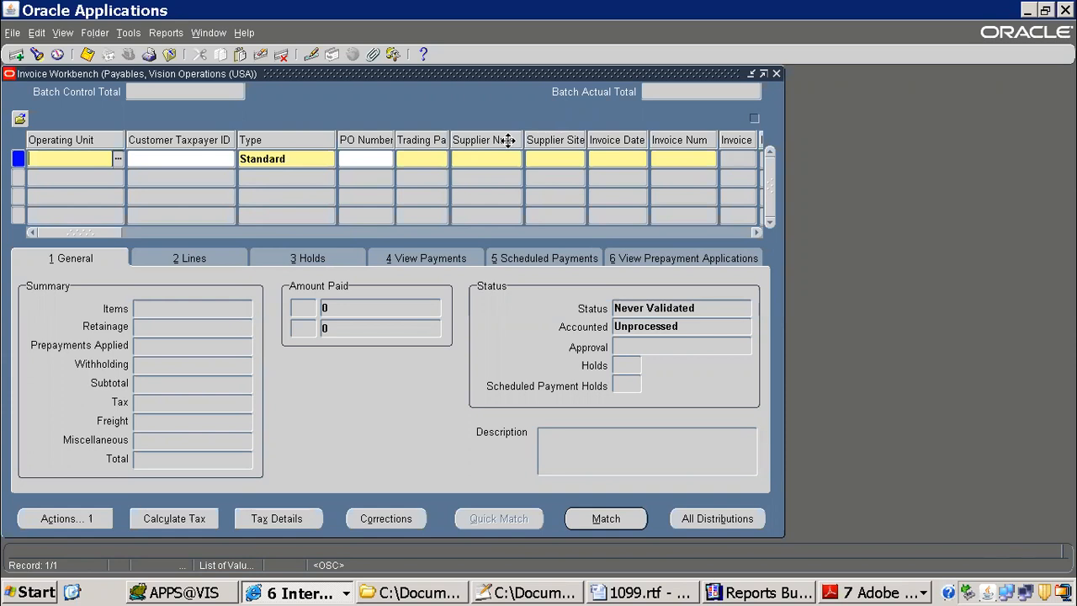
# Step: Move the Invoice Workbench aside and query the invoices by a trading partner name starting with "Ad"
pyautogui.click(485, 160)
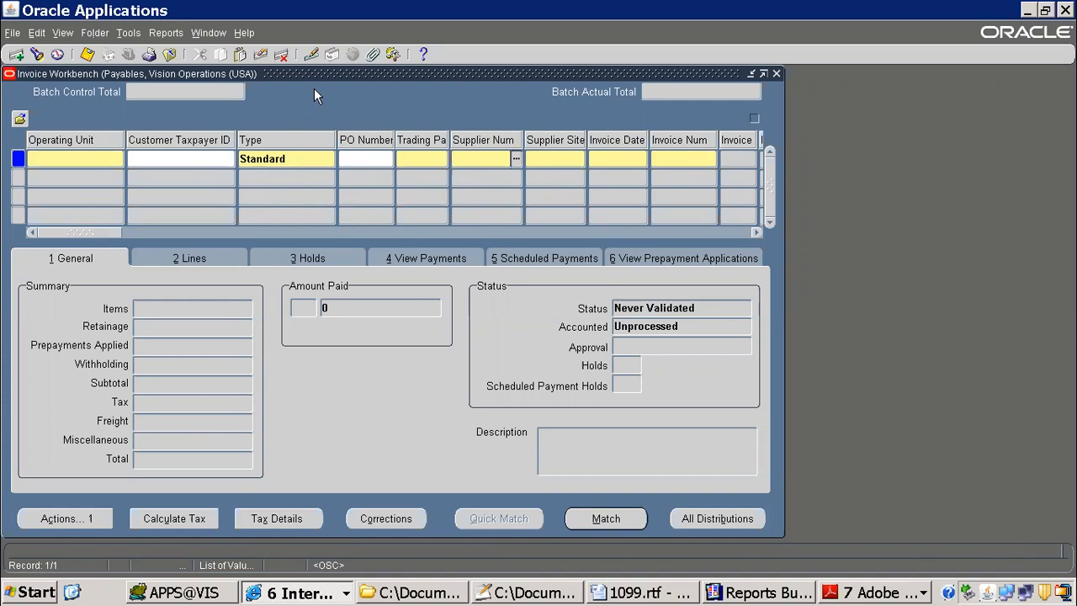
pyautogui.moveTo(323, 78); pyautogui.dragTo(514, 117)
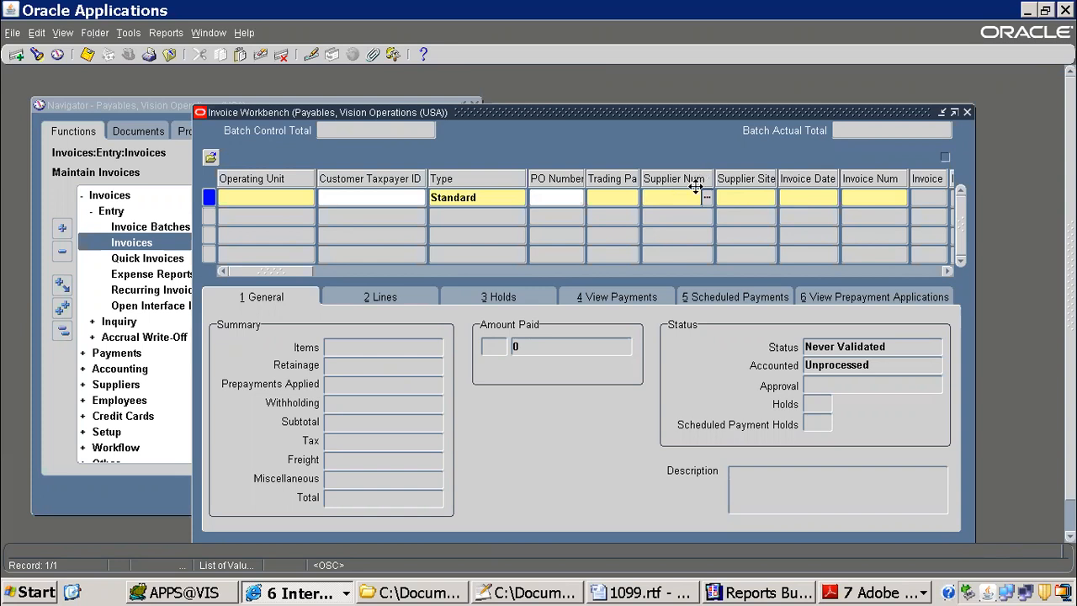
pyautogui.press('F11')
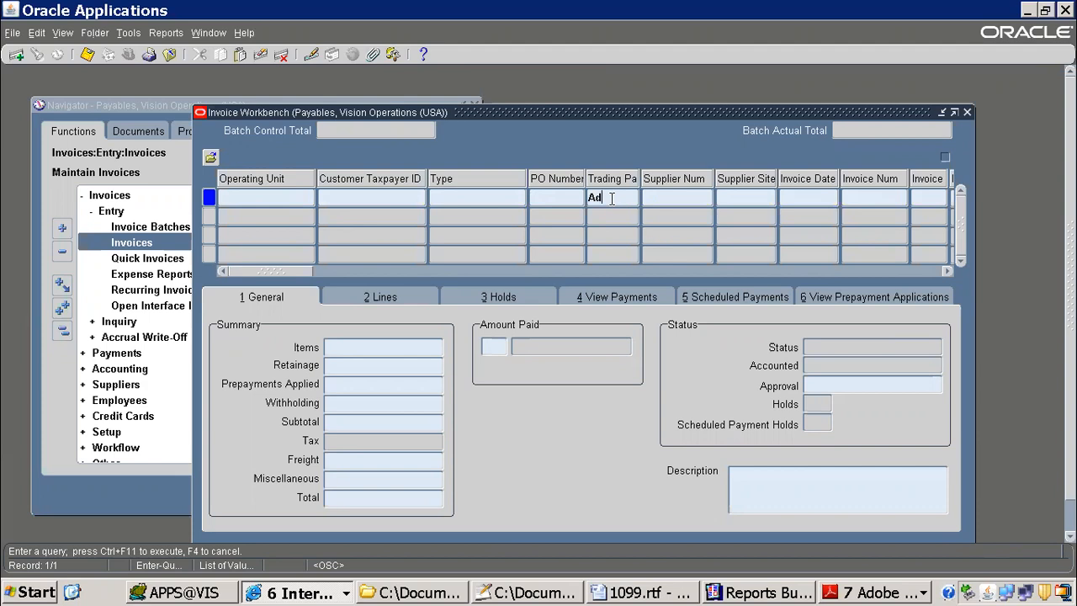
pyautogui.hotkey('ctrl', 'F11')
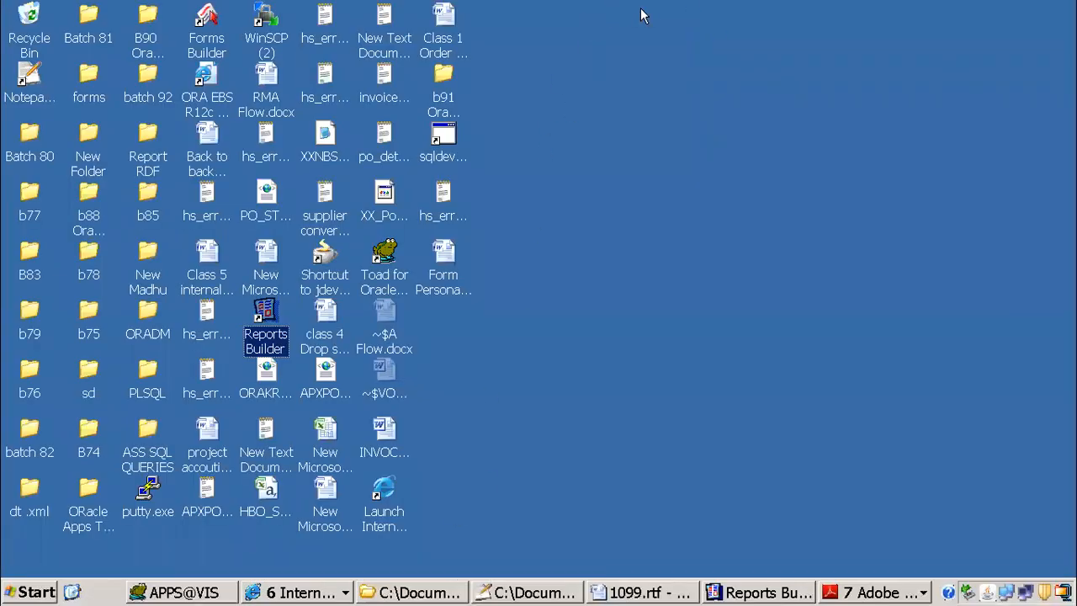
# Step: Minimize the remote desktop session, switch to Google Chrome and open etrm.live in a new browser tab
pyautogui.moveTo(642, 7)
pyautogui.hotkey('alt', 'Tab')
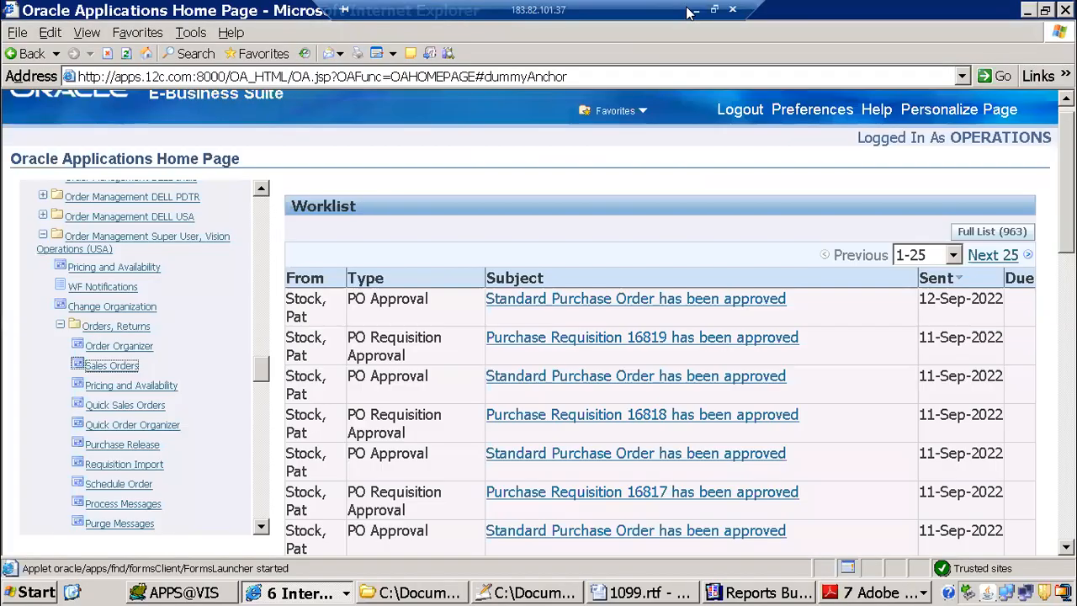
pyautogui.click(688, 12)
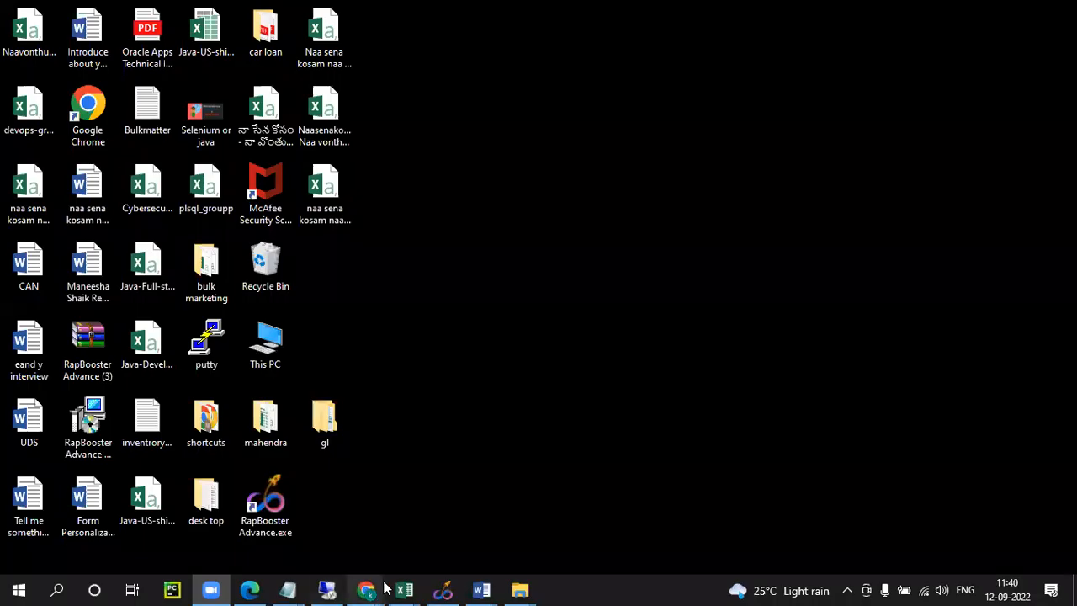
pyautogui.moveTo(368, 587)
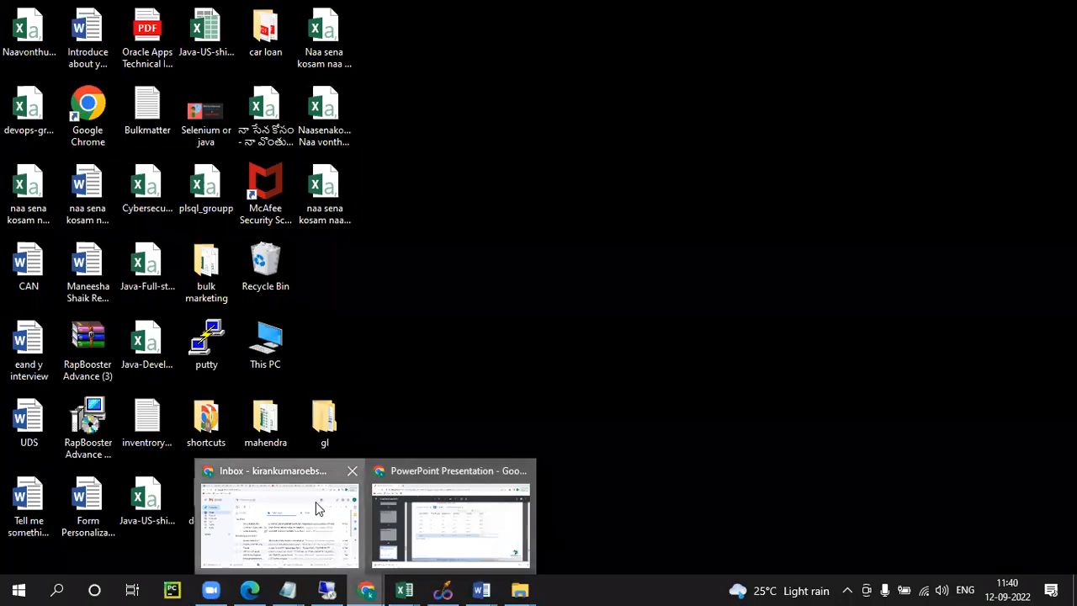
pyautogui.click(278, 522)
pyautogui.click(880, 13)
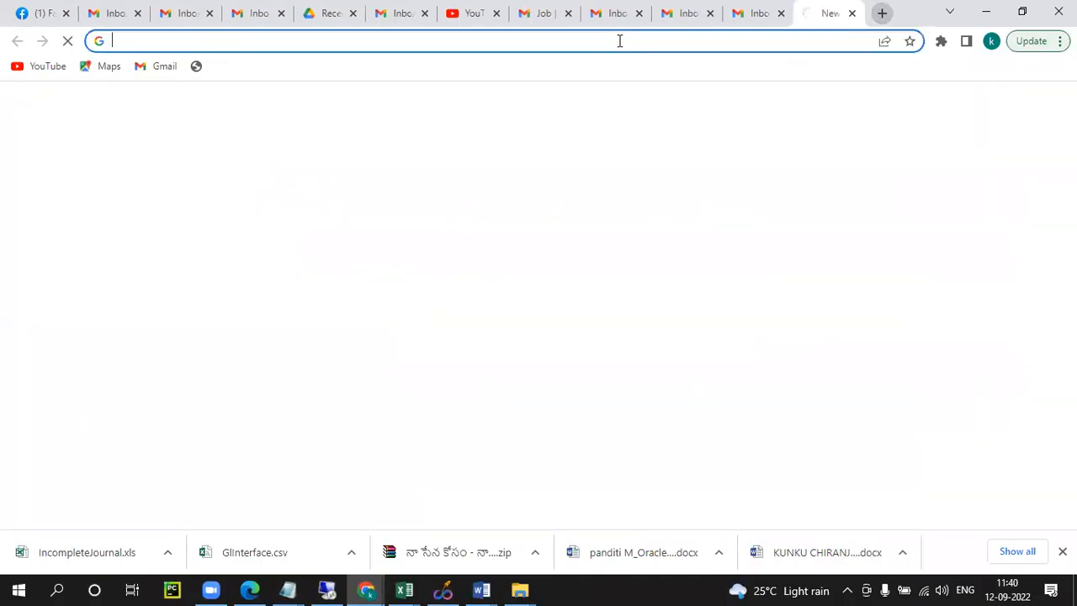
pyautogui.click(619, 40)
pyautogui.write('etrm')
pyautogui.press('Return')
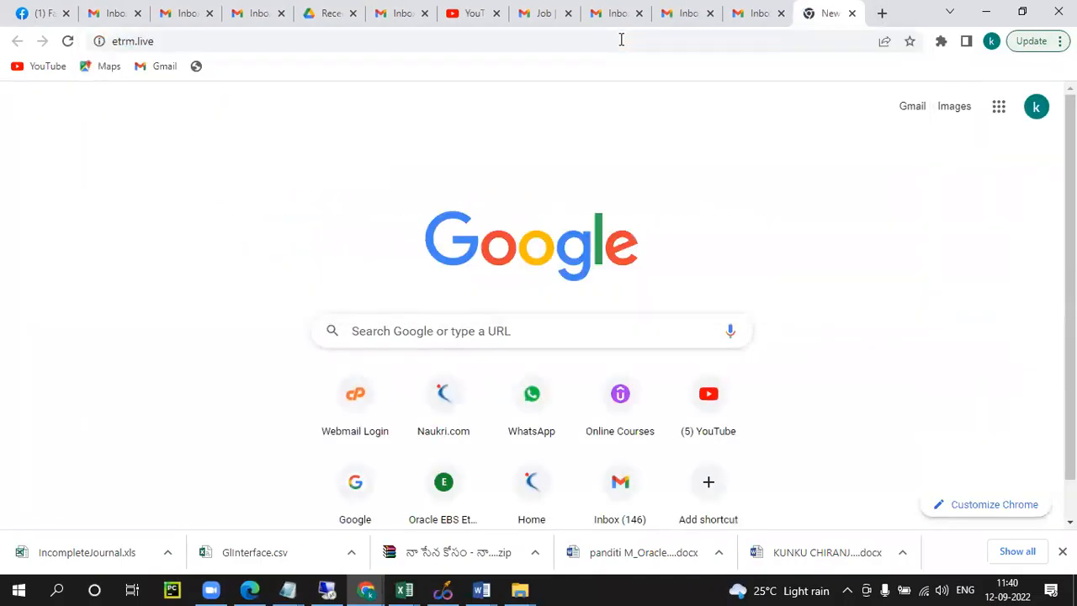
# Step: Search the eTRM site for "supplier" across all versions, object types and products
pyautogui.scroll(-4, 472, 260)
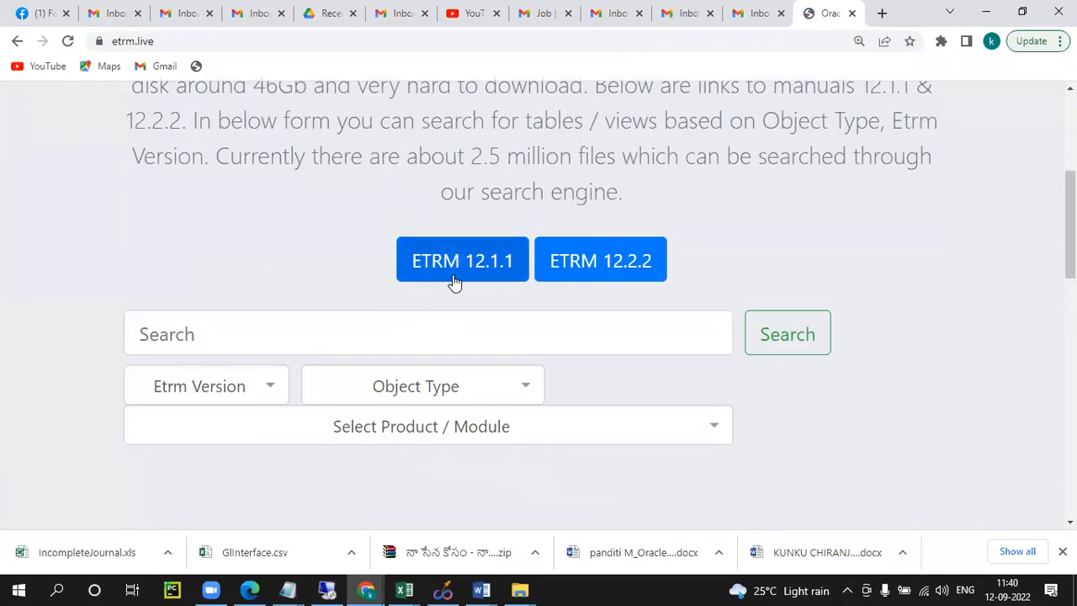
pyautogui.click(298, 340)
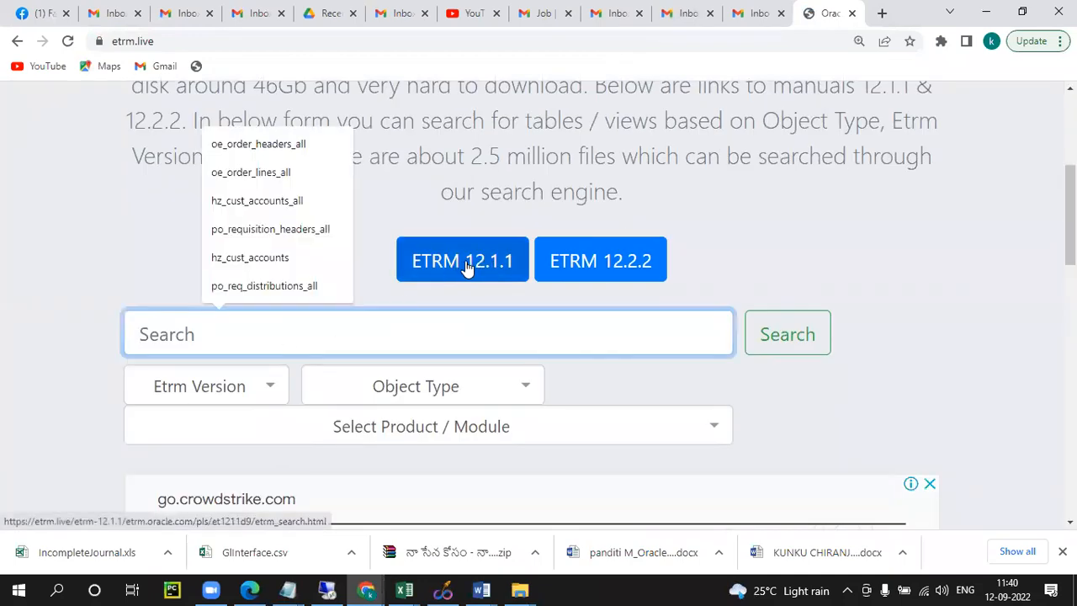
pyautogui.write('supplier')
pyautogui.press('Return')
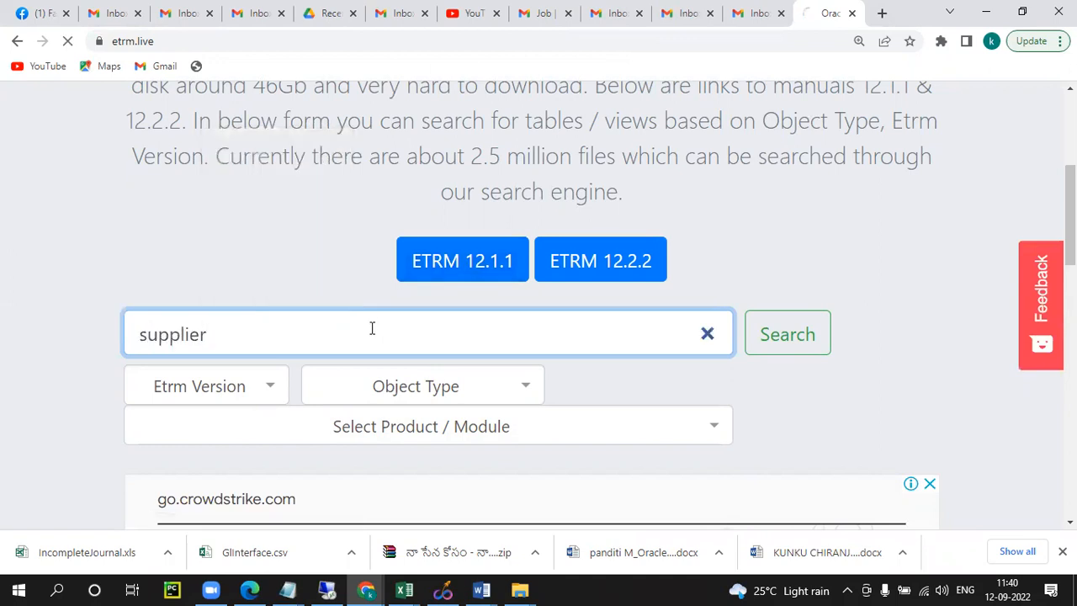
# Step: Look through the "supplier" search results for the Payables supplier table
pyautogui.scroll(-3, 400, 317)
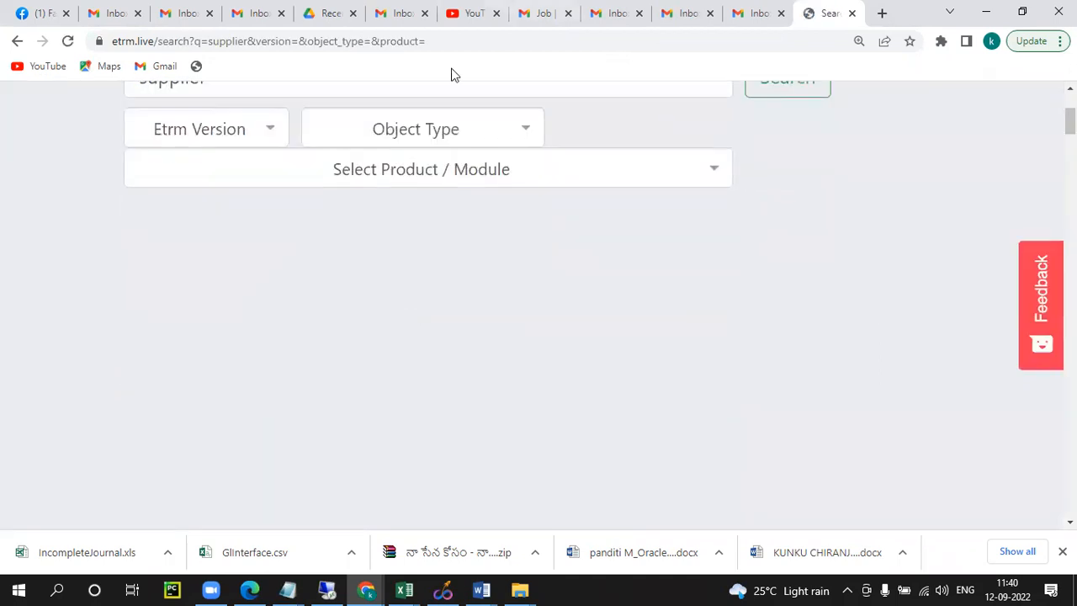
pyautogui.scroll(-10, 341, 336)
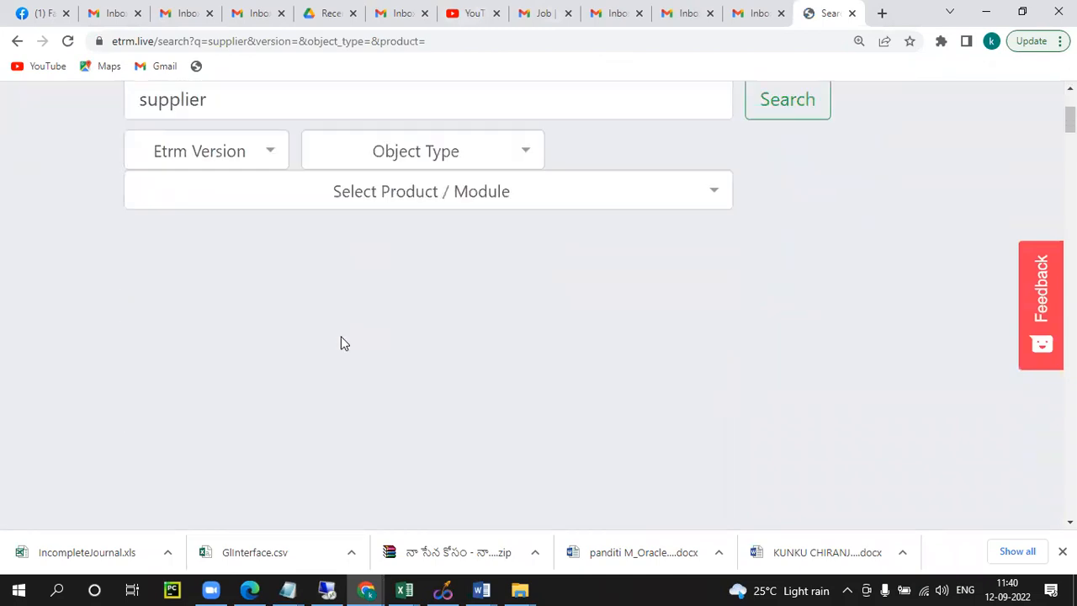
pyautogui.scroll(-8, 406, 316)
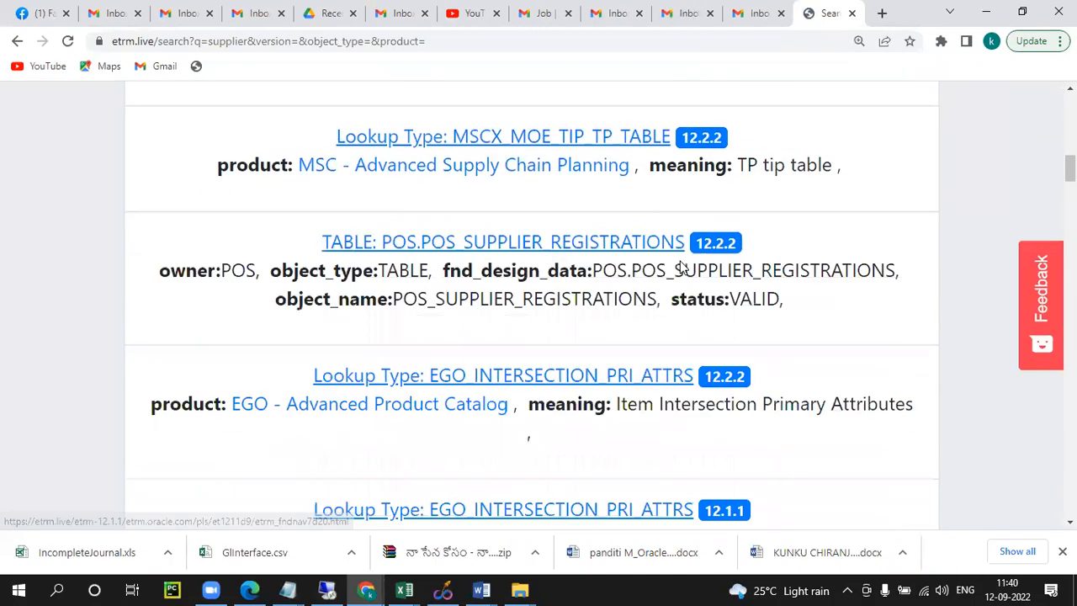
pyautogui.scroll(-10, 407, 318)
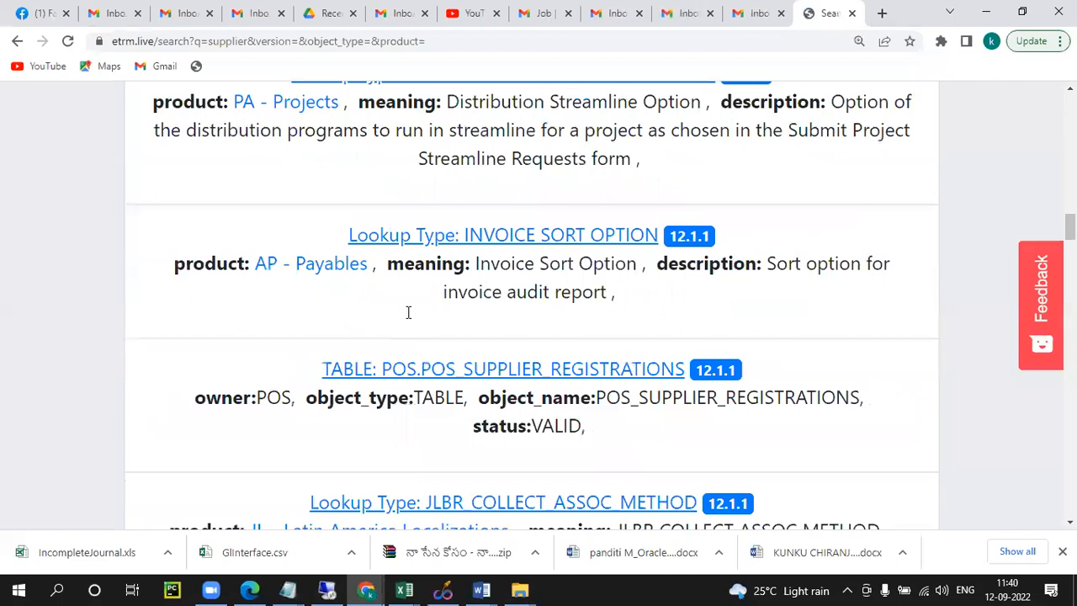
pyautogui.scroll(-5, 408, 318)
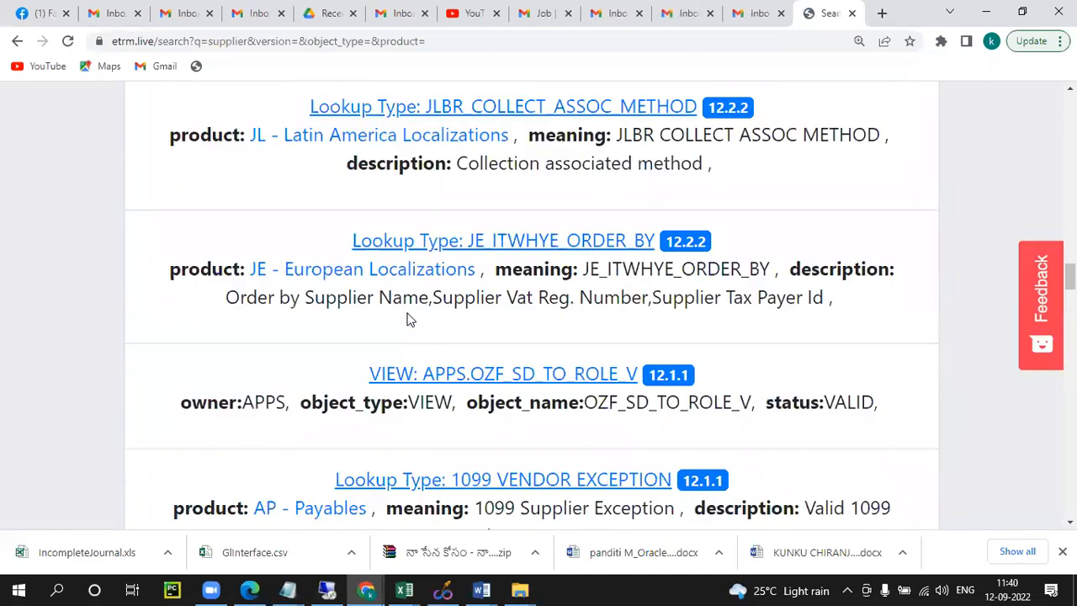
pyautogui.scroll(-10, 408, 319)
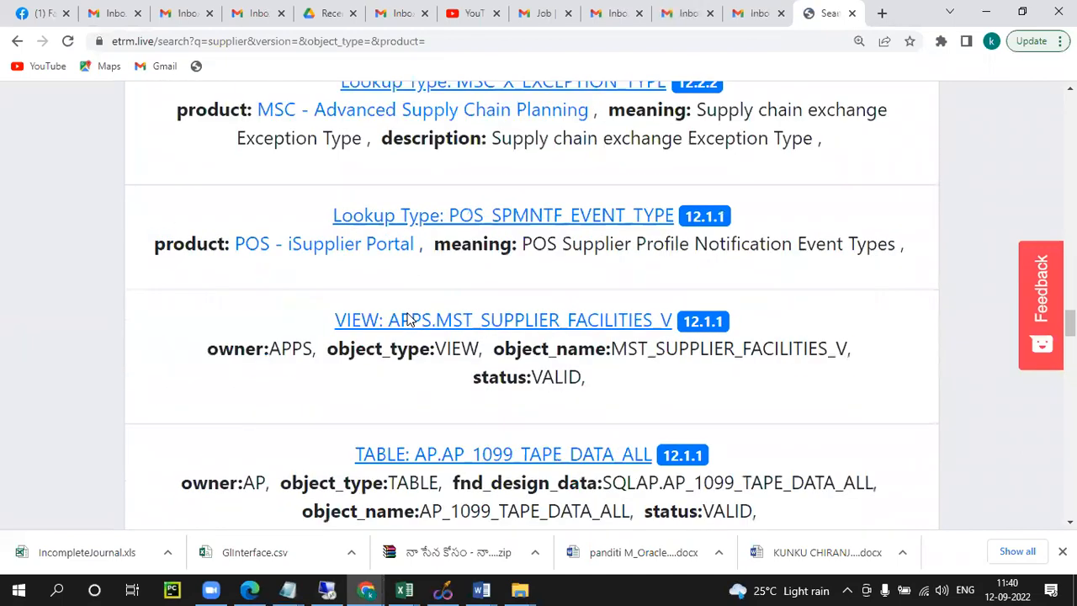
pyautogui.scroll(-15, 408, 318)
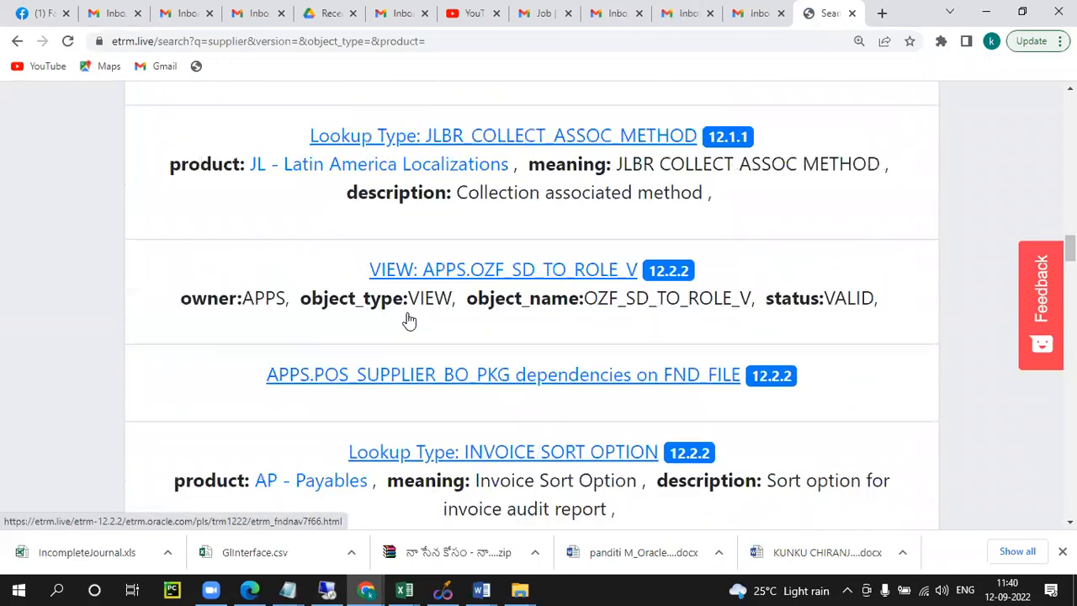
pyautogui.scroll(5, 408, 319)
# Step: Search the eTRM site for "ap_suppliers" instead and look through the results for the table entry
pyautogui.press('Home')
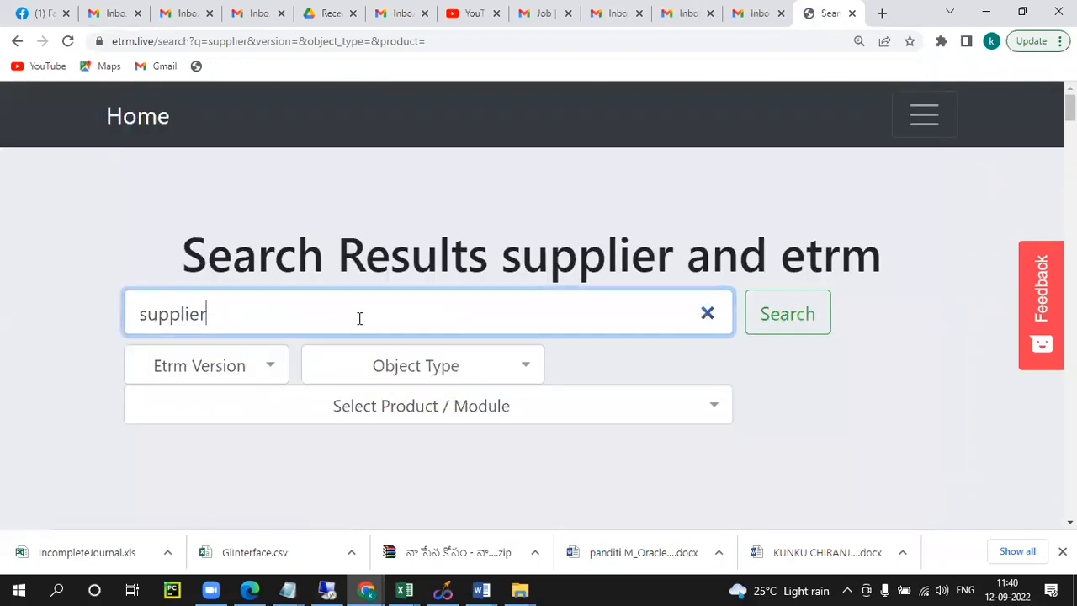
pyautogui.moveTo(358, 319); pyautogui.dragTo(4, 307)
pyautogui.write('ap')
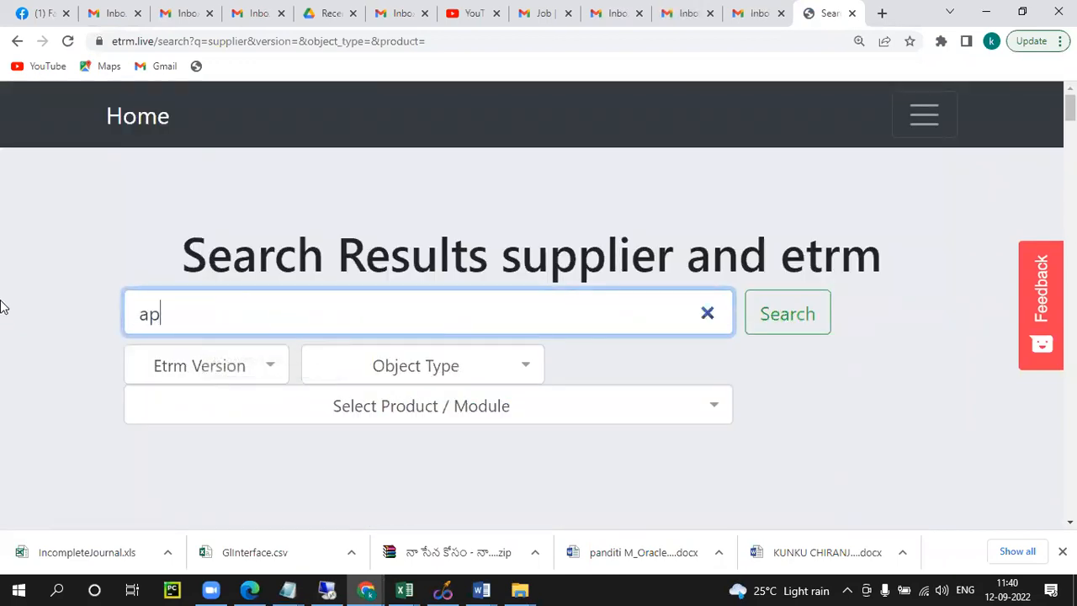
pyautogui.write('_suppliers')
pyautogui.press('Return')
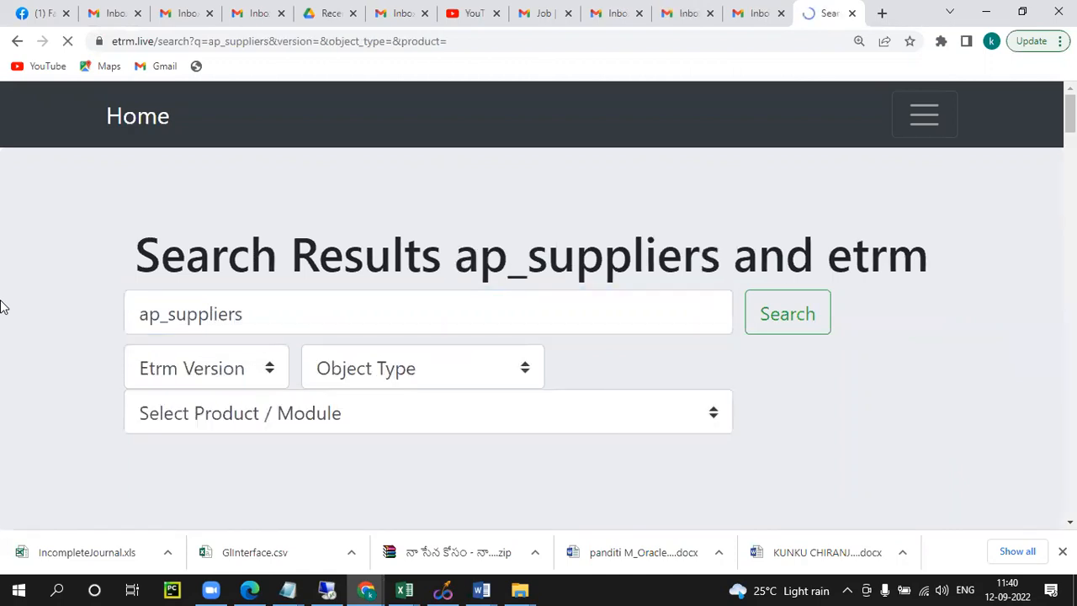
pyautogui.scroll(-1, 320, 367)
pyautogui.scroll(-2, 408, 307)
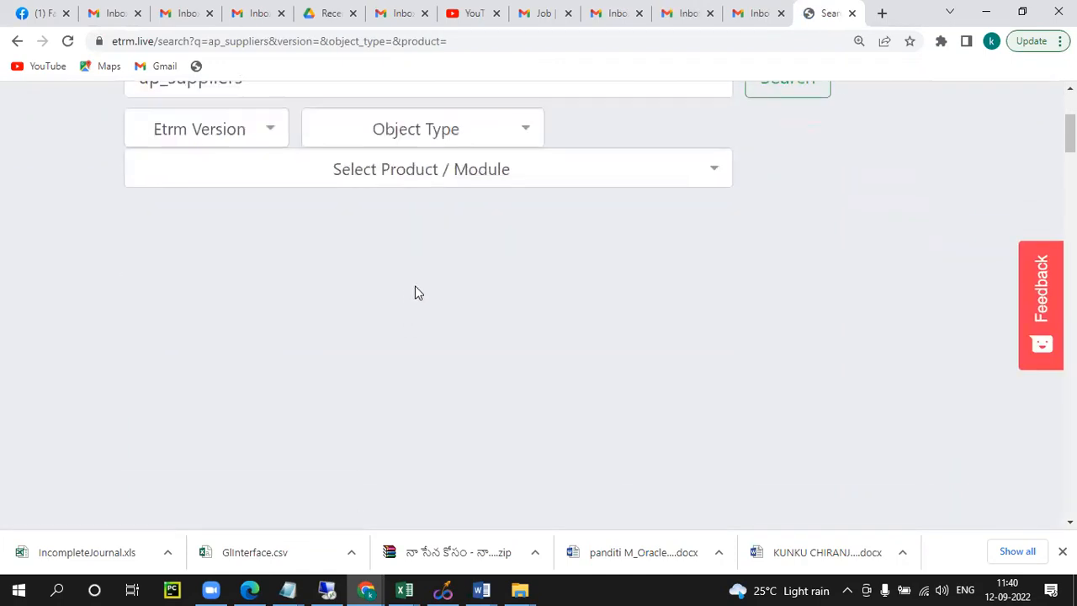
pyautogui.click(789, 92)
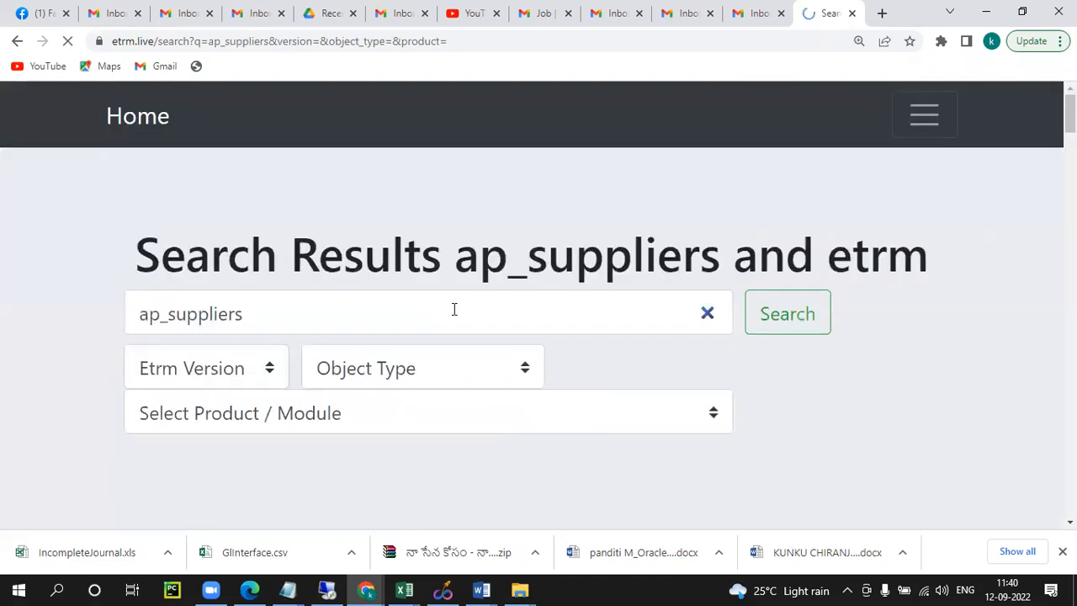
pyautogui.scroll(-4, 589, 365)
pyautogui.scroll(-3, 570, 297)
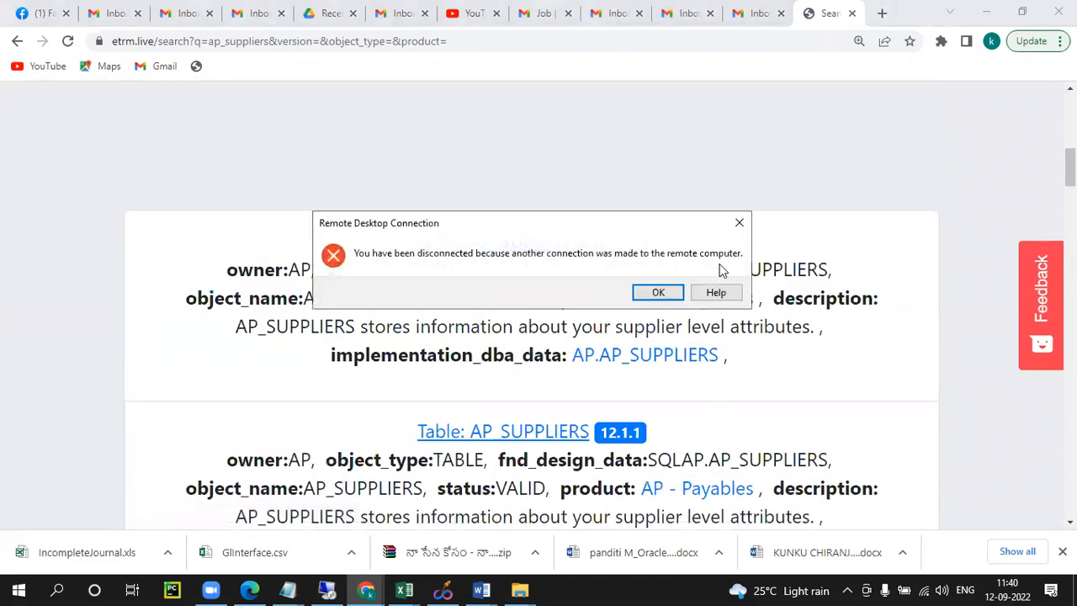
# Step: Dismiss the Remote Desktop disconnection message and open the 12.2.2 design data page of the AP_SUPPLIERS table
pyautogui.click(658, 292)
pyautogui.click(494, 244)
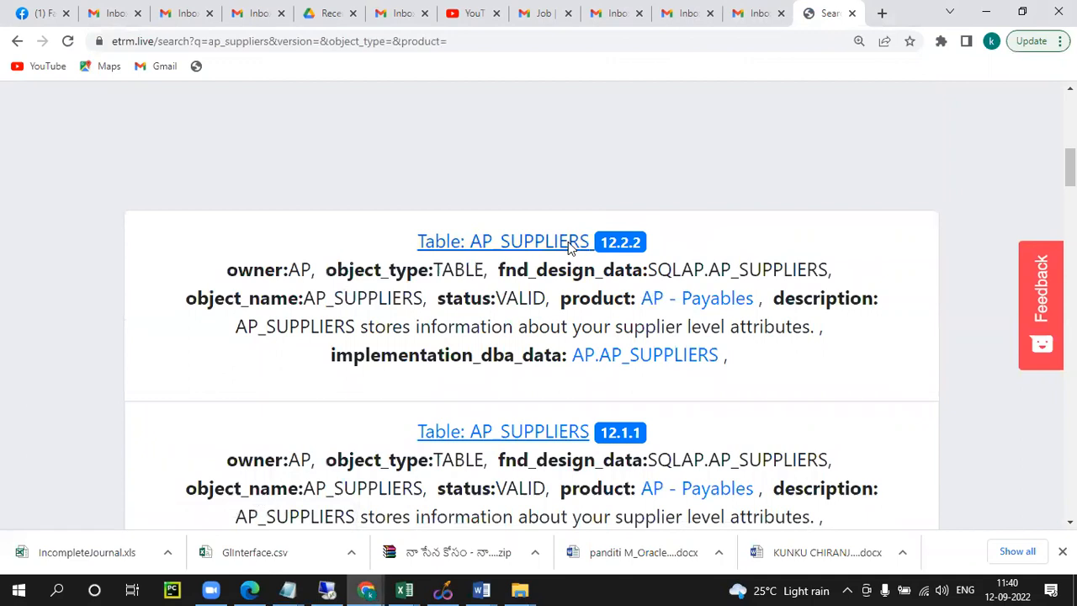
pyautogui.click(566, 242)
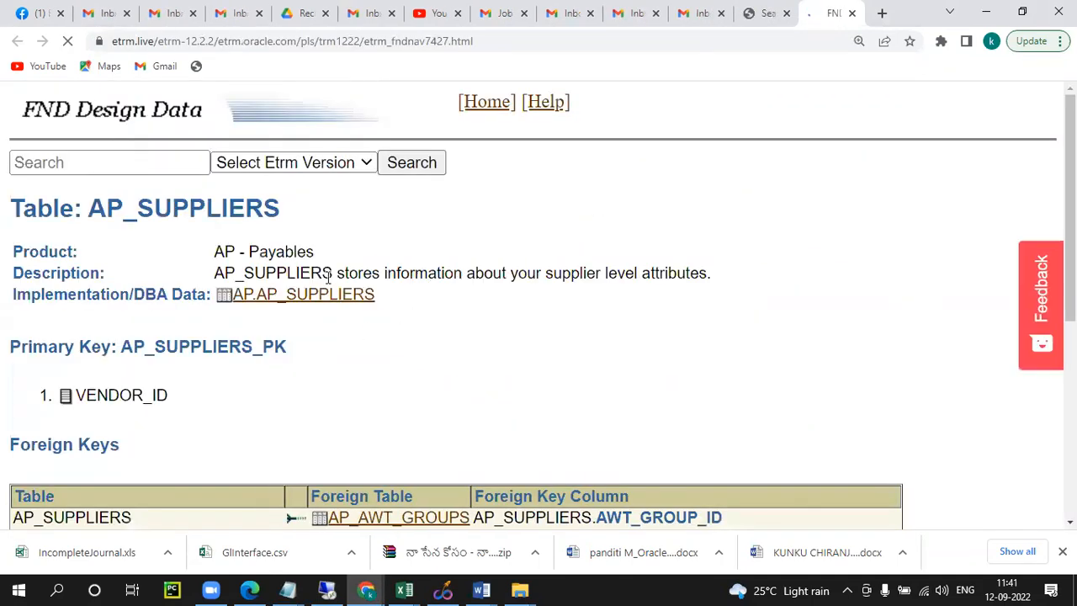
# Step: Open the implementation data page of AP_SUPPLIERS and read the table description and its indexes
pyautogui.moveTo(214, 274); pyautogui.dragTo(688, 274)
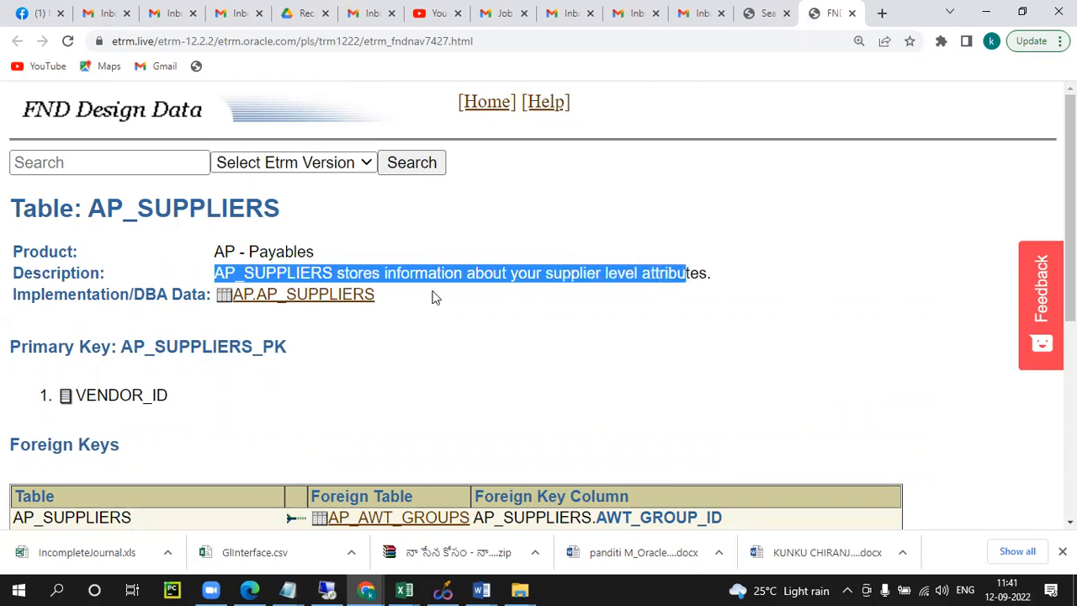
pyautogui.click(308, 303)
pyautogui.scroll(-3, 589, 284)
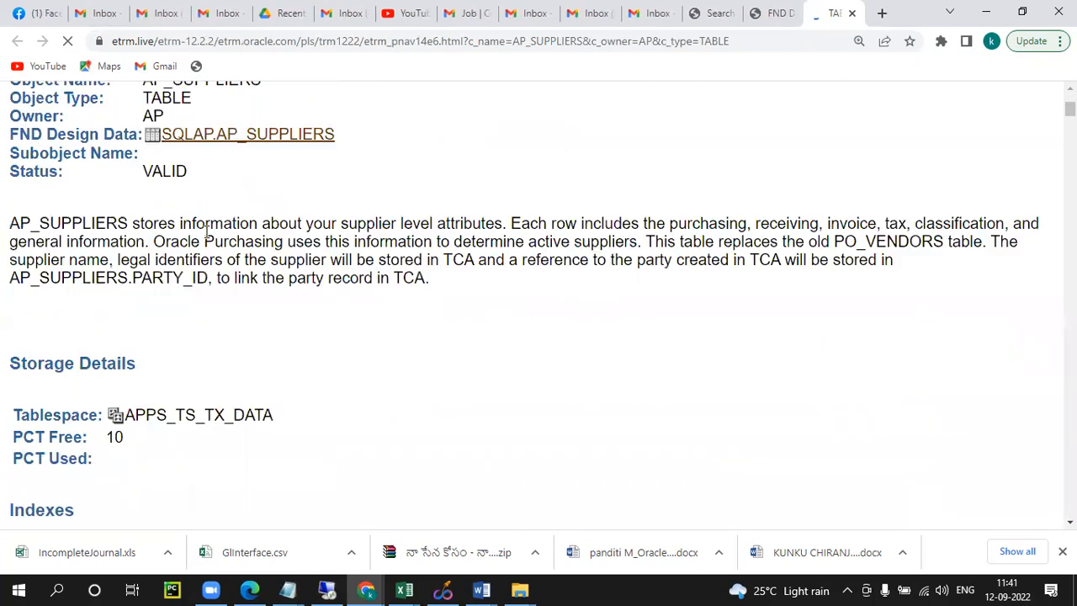
pyautogui.moveTo(19, 223); pyautogui.dragTo(894, 288)
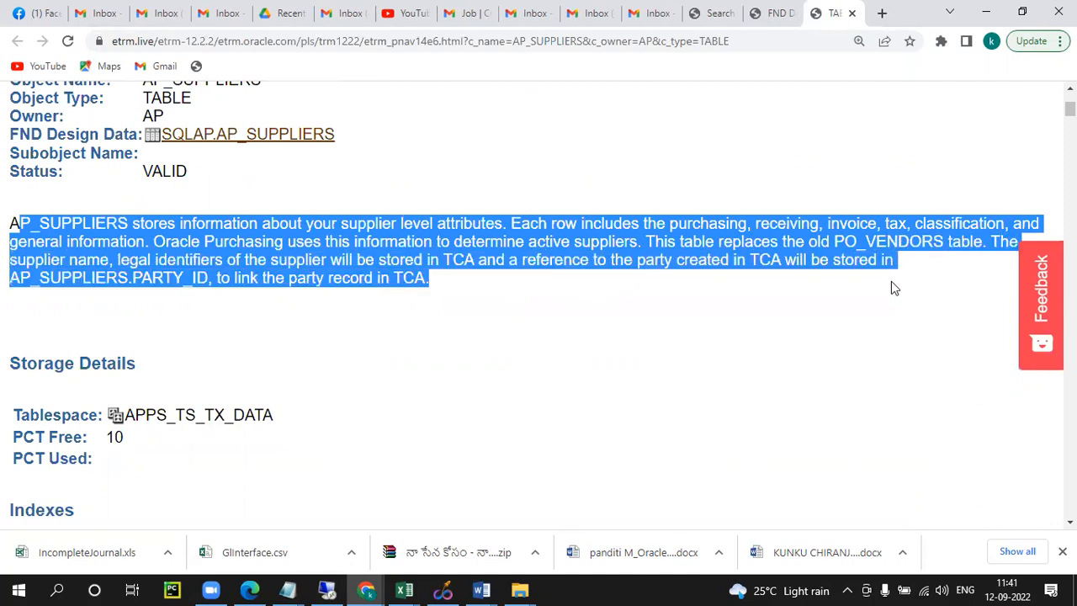
pyautogui.scroll(-3, 446, 287)
pyautogui.scroll(4, 314, 257)
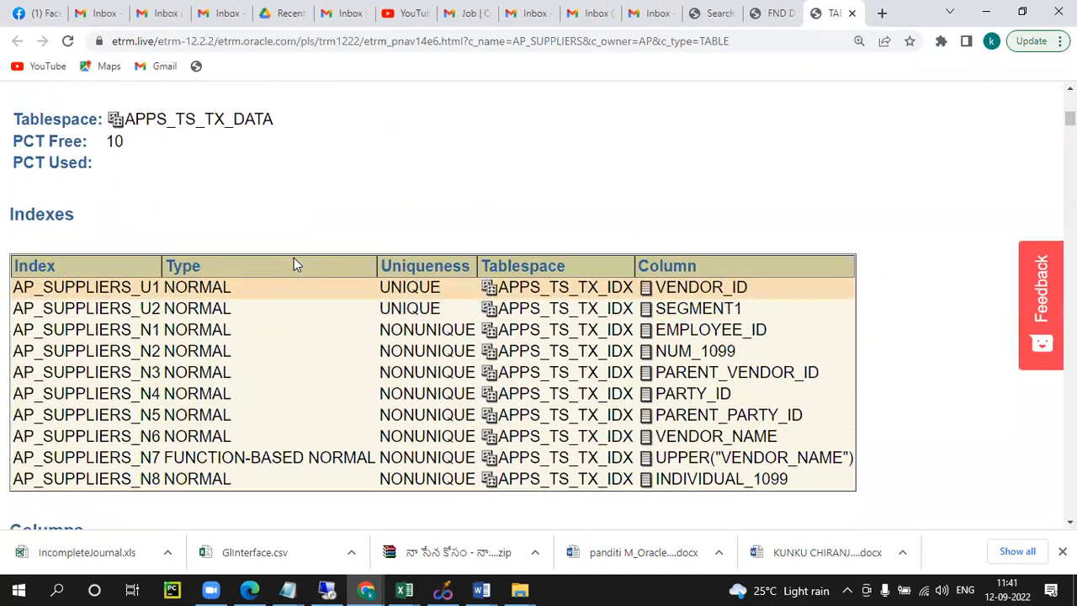
# Step: Return to the FND design data of AP_SUPPLIERS and examine its primary key and foreign keys
pyautogui.click(289, 222)
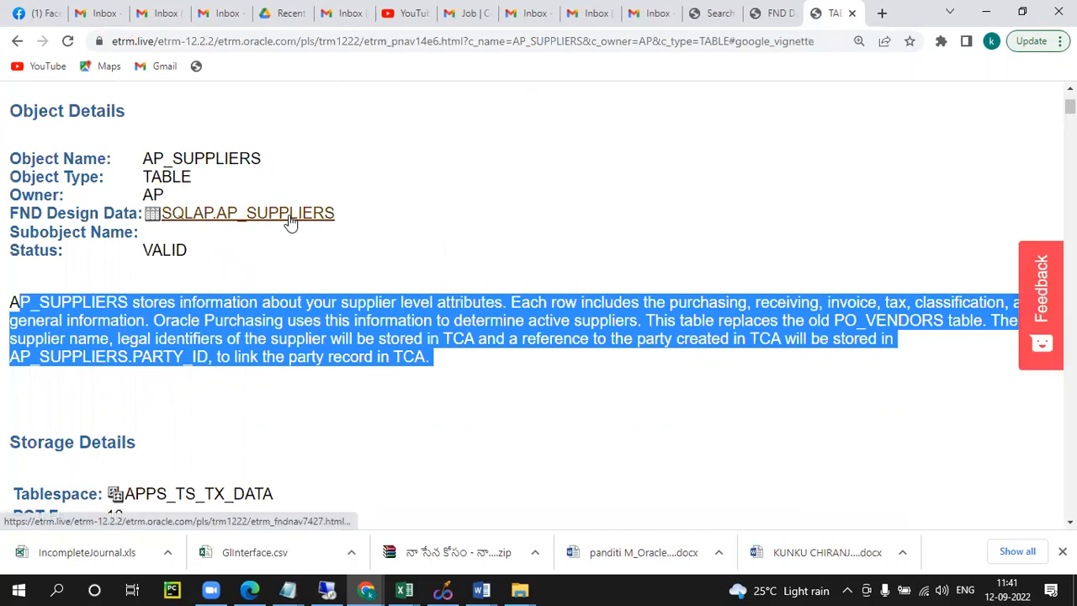
pyautogui.click(575, 364)
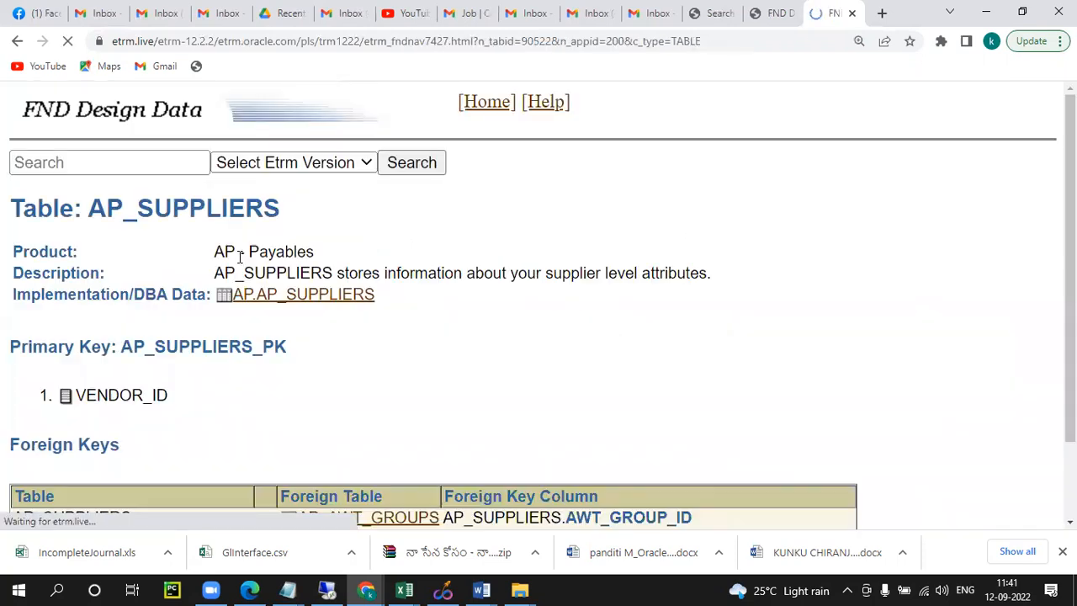
pyautogui.scroll(-2, 345, 288)
pyautogui.moveTo(79, 242); pyautogui.dragTo(202, 251)
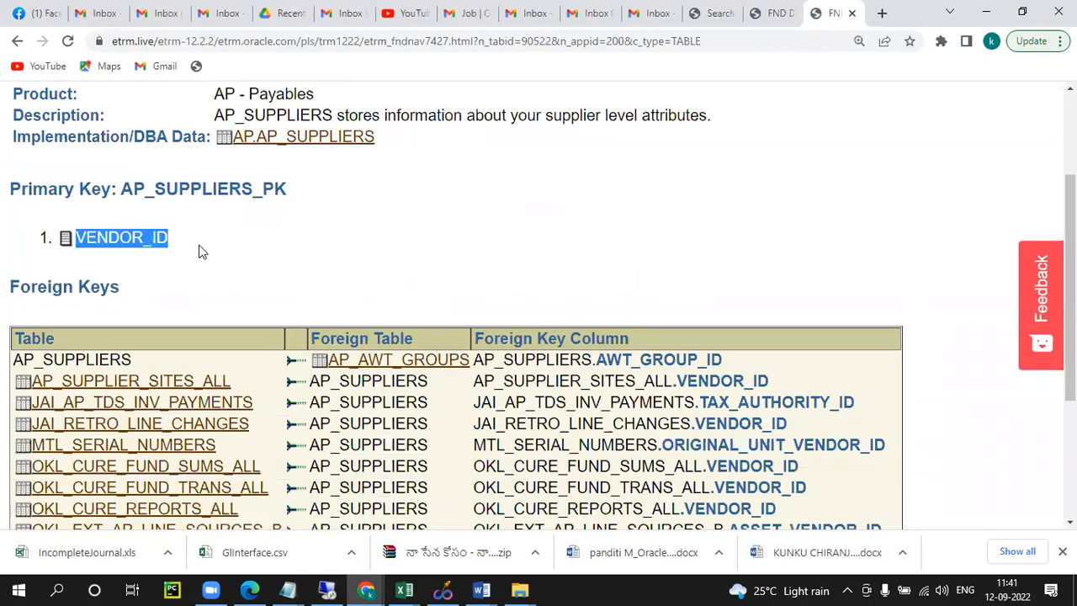
pyautogui.scroll(-3, 584, 306)
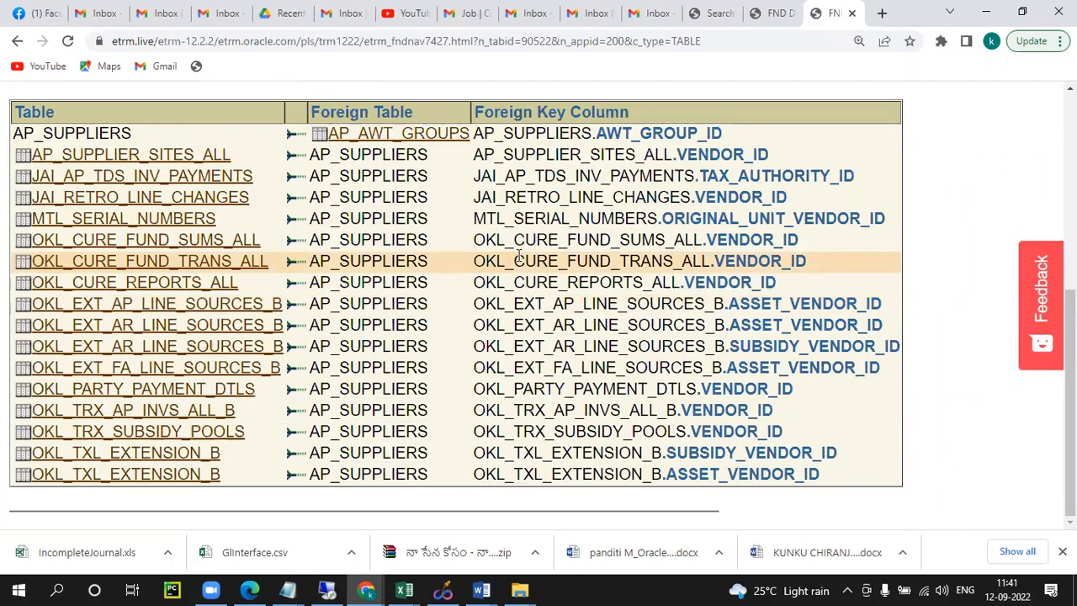
pyautogui.scroll(5, 317, 296)
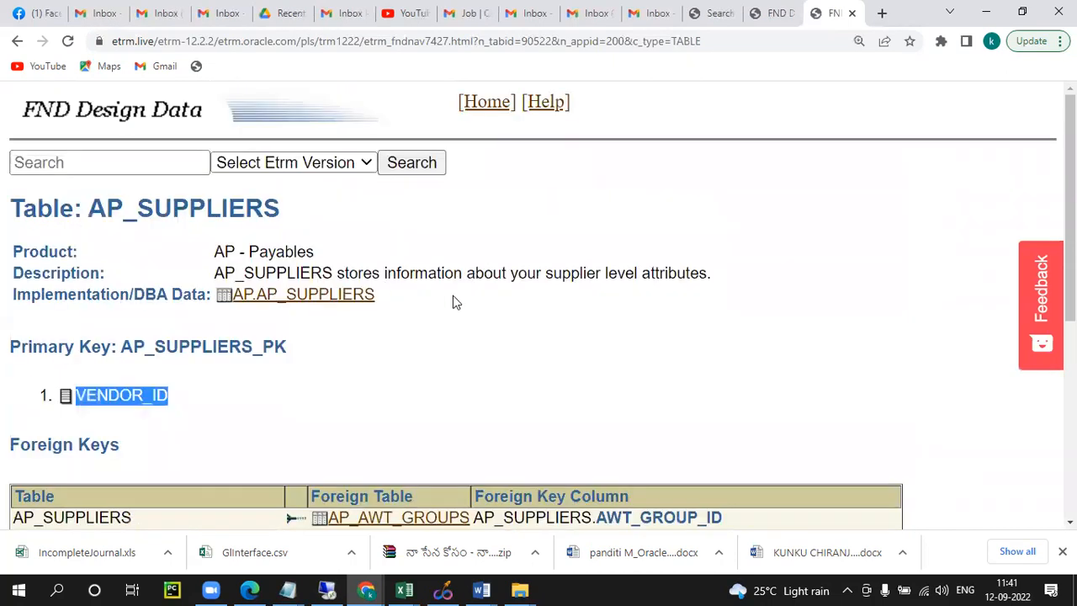
# Step: Switch to Oracle Applications on the remote desktop, open the current invoice's record history and copy the table name AP_INVOICES_V
pyautogui.click(289, 589)
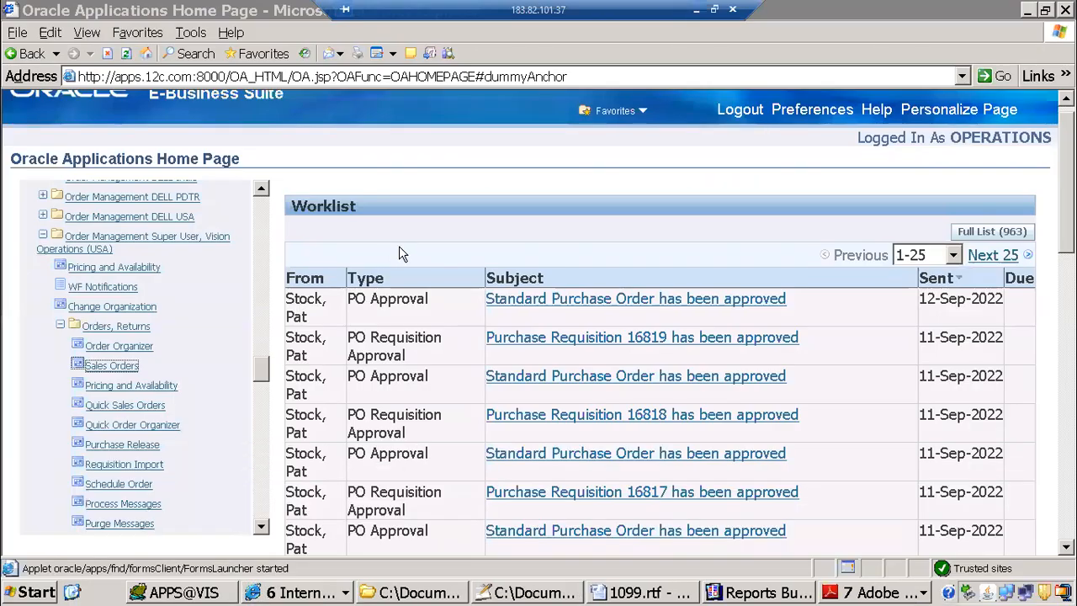
pyautogui.click(295, 593)
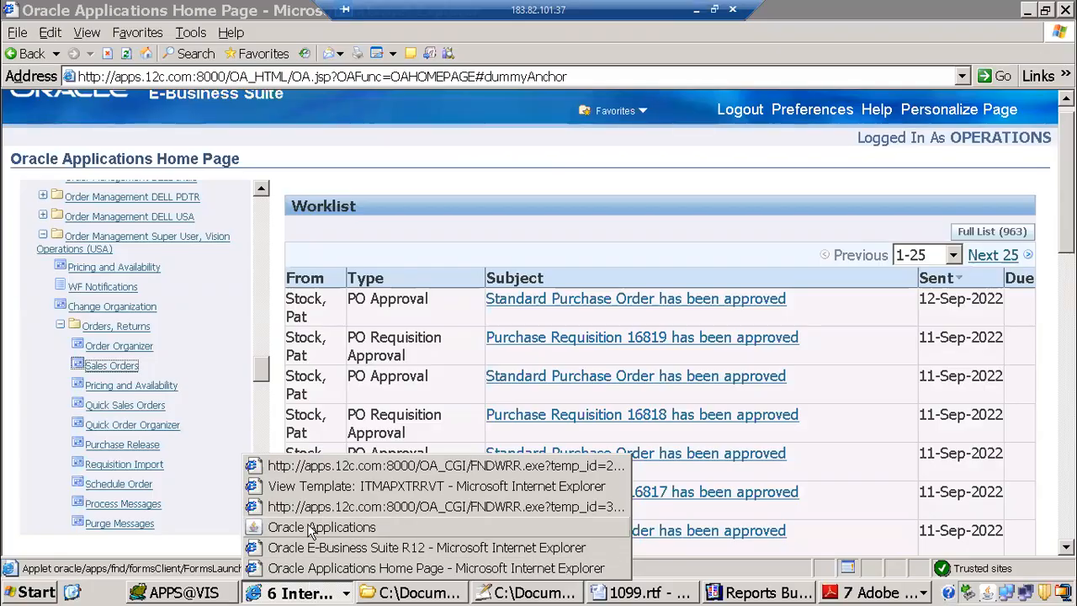
pyautogui.click(319, 527)
pyautogui.click(244, 32)
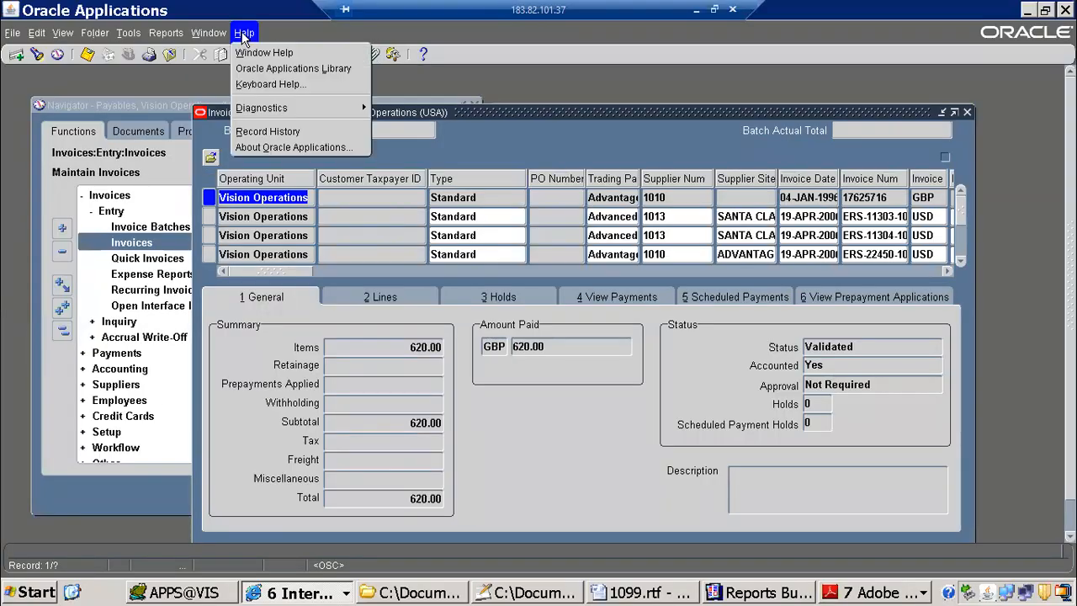
pyautogui.click(300, 132)
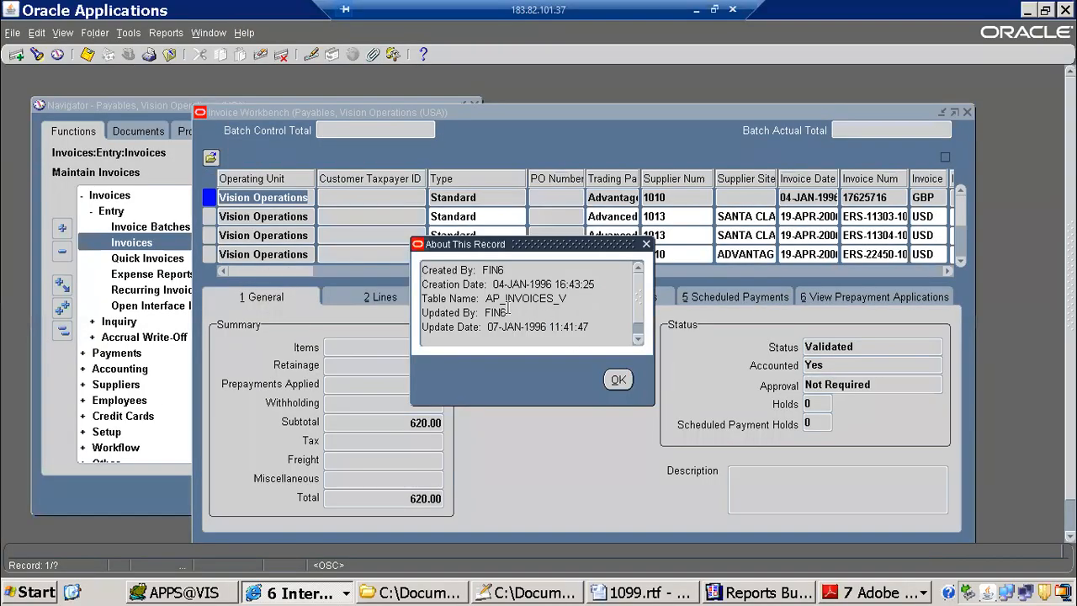
pyautogui.moveTo(486, 299); pyautogui.dragTo(570, 299)
pyautogui.hotkey('ctrl', 'c')
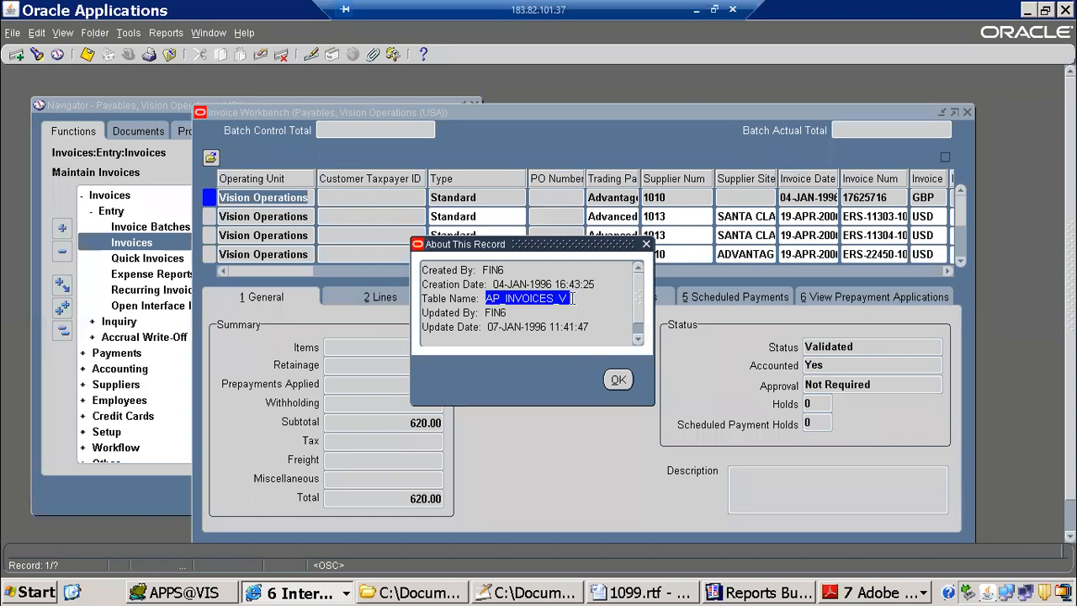
# Step: Switch to Toad and paste the view name AP_INVOICES_V into a new SQL editor tab
pyautogui.click(229, 593)
pyautogui.rightClick(31, 120)
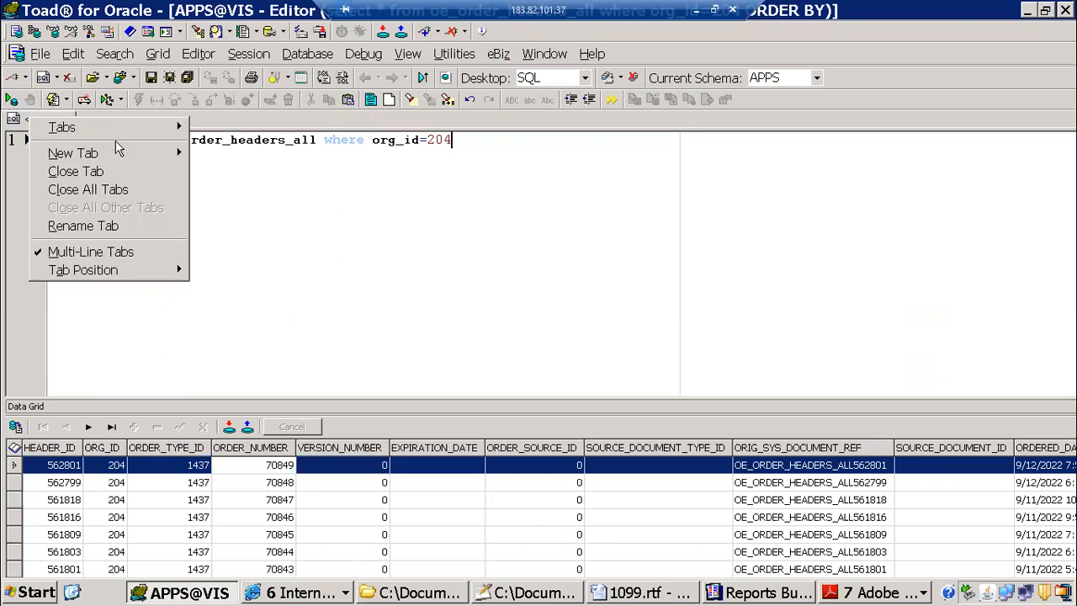
pyautogui.moveTo(170, 159)
pyautogui.click(220, 154)
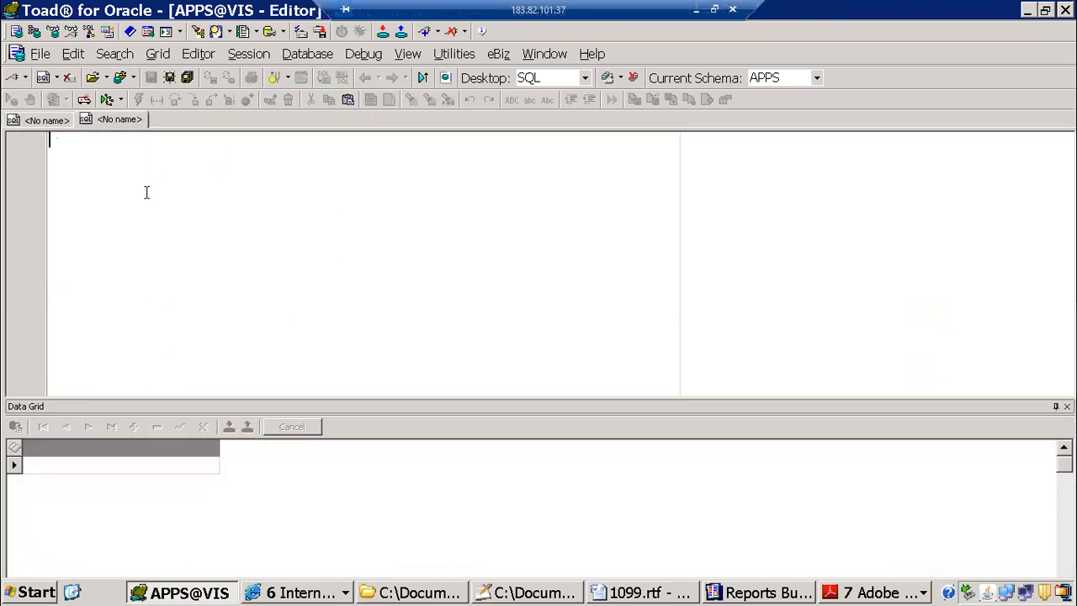
pyautogui.hotkey('ctrl', 'v')
# Step: Describe AP_INVOICES_V, display its script in a maximized window and go to the list of source tables
pyautogui.click(114, 140)
pyautogui.press('F4')
pyautogui.click(503, 249)
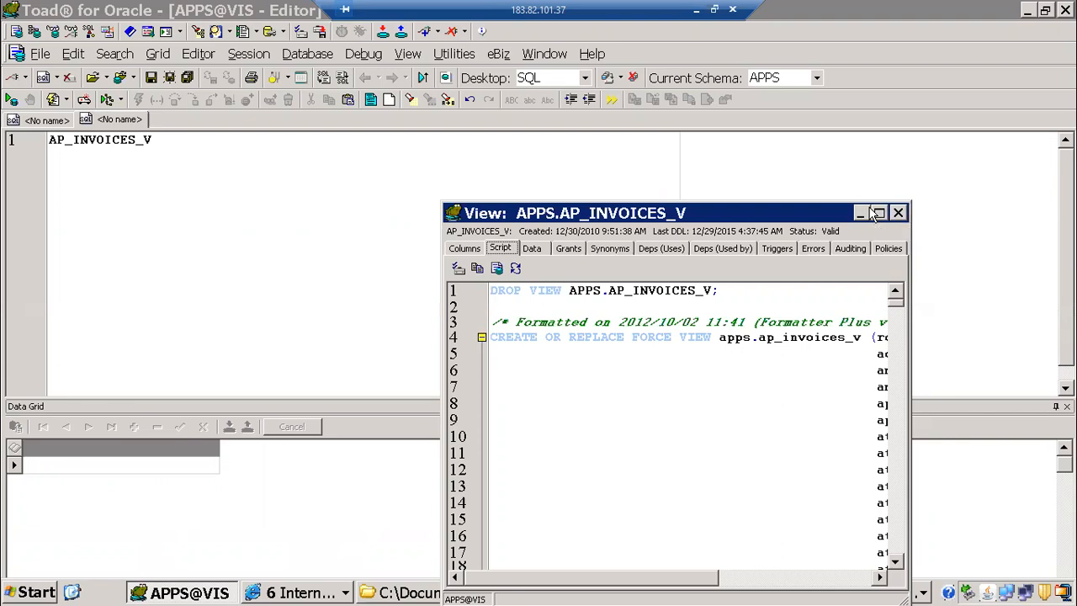
pyautogui.click(876, 212)
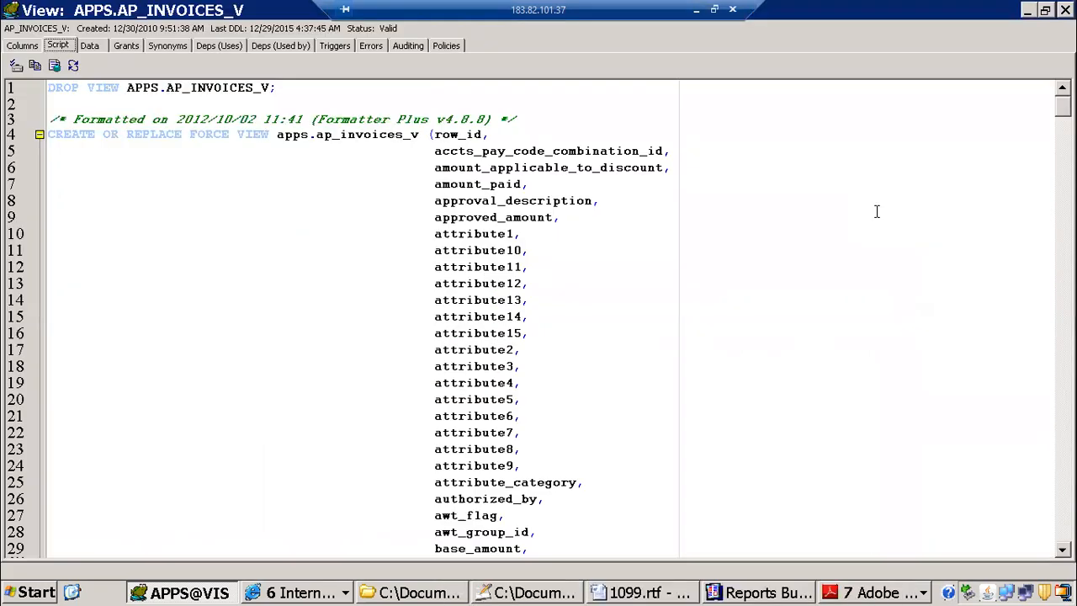
pyautogui.moveTo(1062, 106); pyautogui.dragTo(1033, 498)
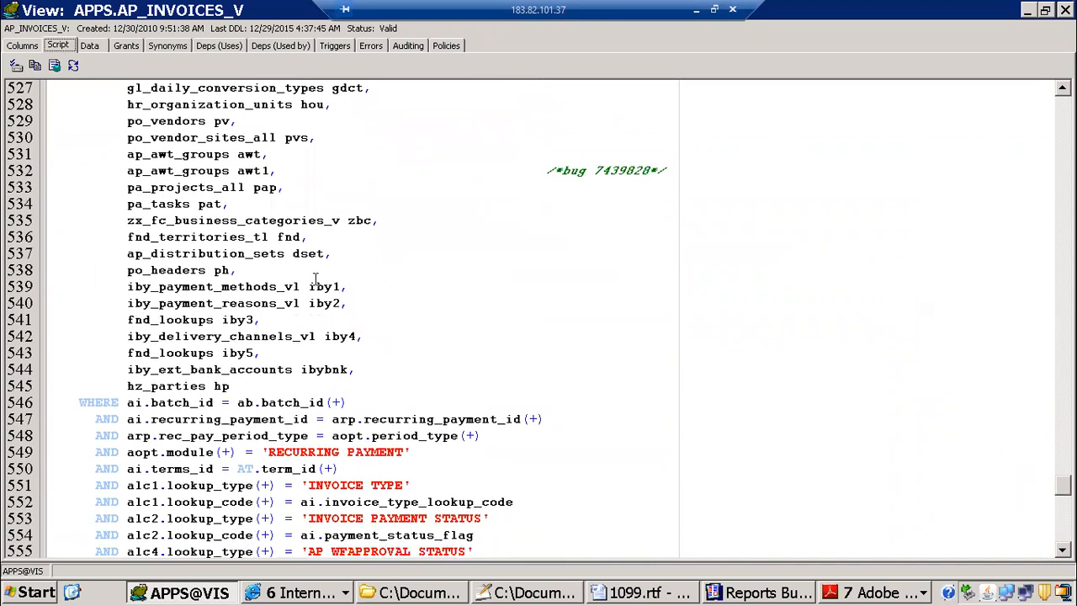
# Step: Describe po_vendors from the source table list and examine the FROM and WHERE clauses at the end of its script
pyautogui.click(183, 121)
pyautogui.press('F4')
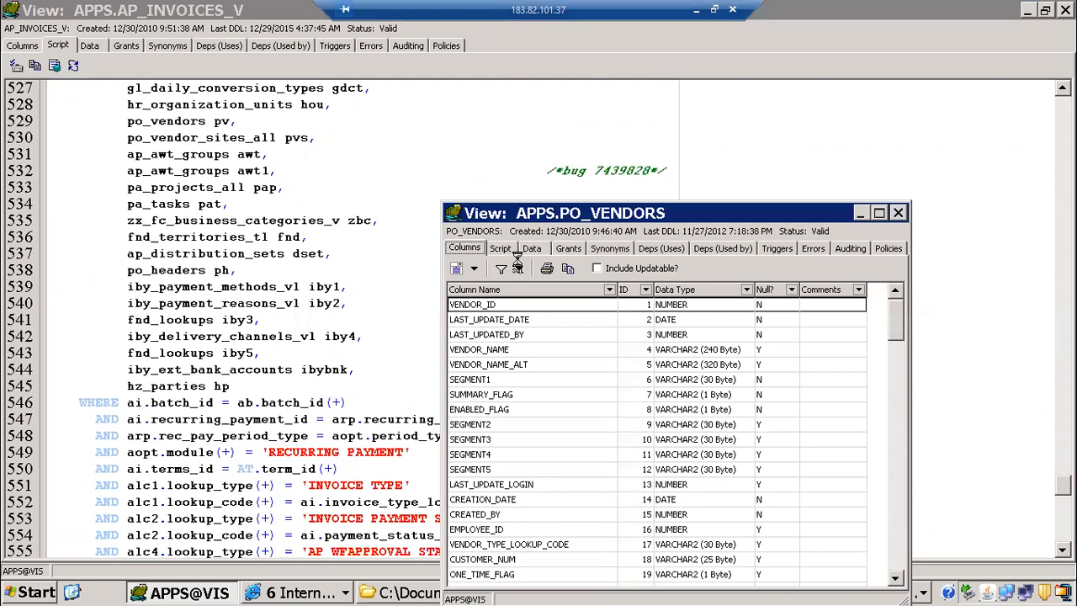
pyautogui.click(503, 250)
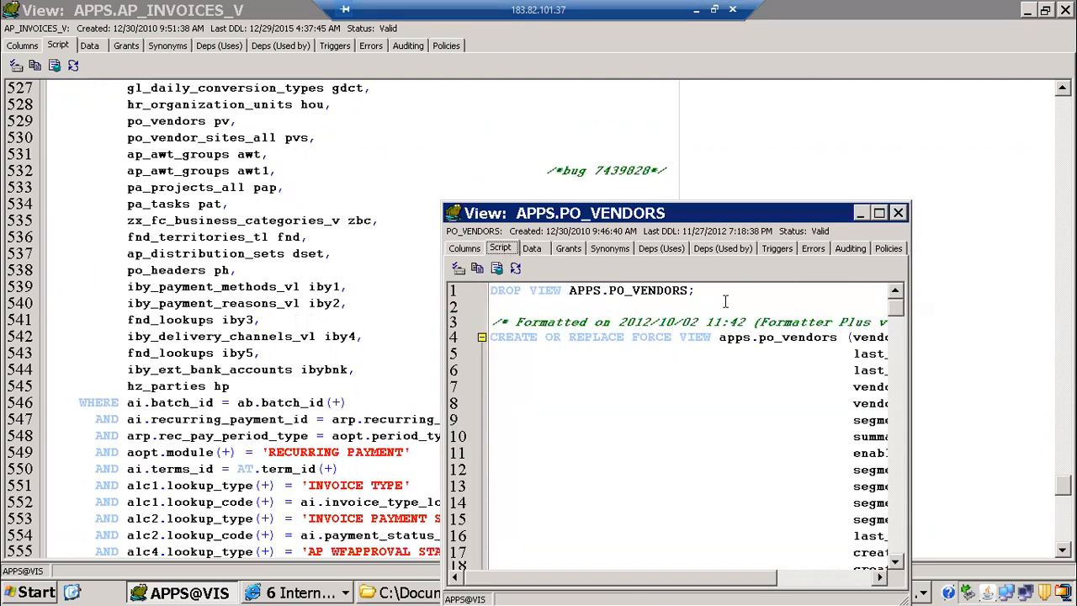
pyautogui.scroll(-8, 767, 397)
pyautogui.scroll(-20, 768, 397)
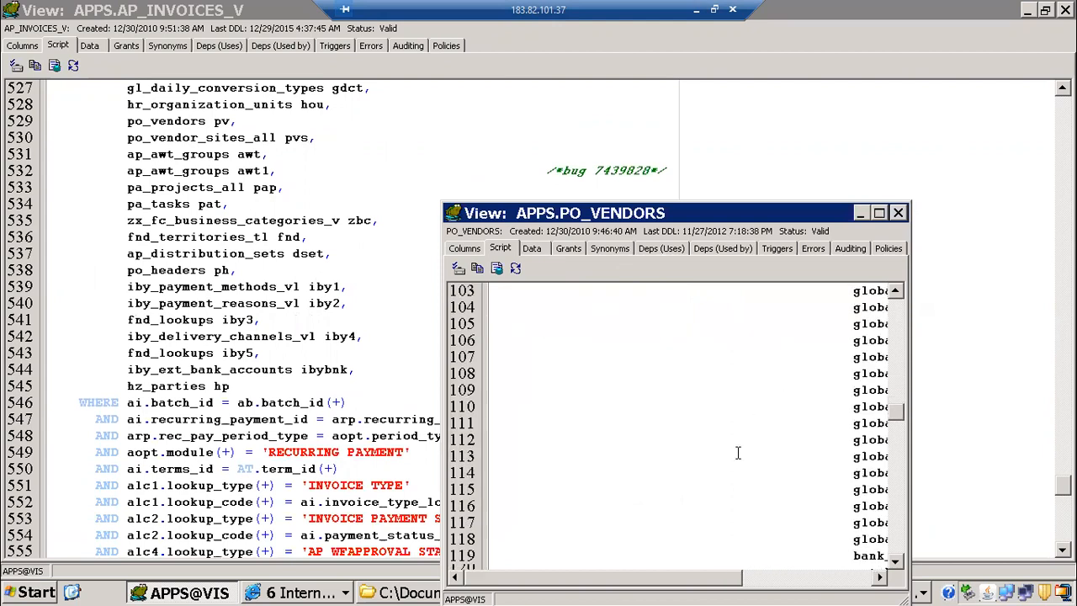
pyautogui.scroll(-9, 733, 456)
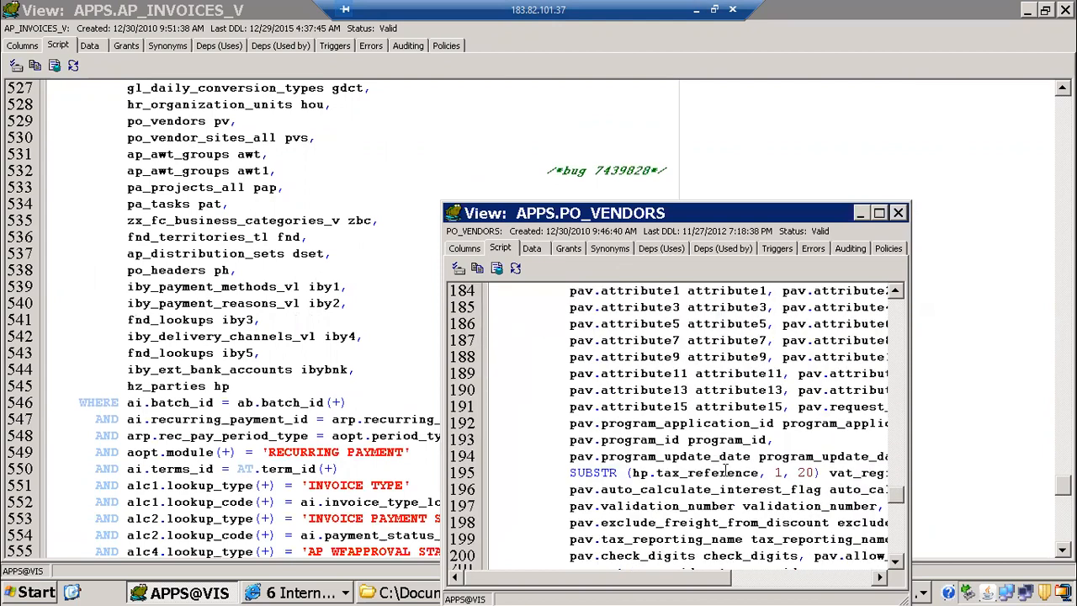
pyautogui.scroll(-14, 726, 470)
pyautogui.moveTo(568, 340); pyautogui.dragTo(791, 341)
pyautogui.click(773, 352)
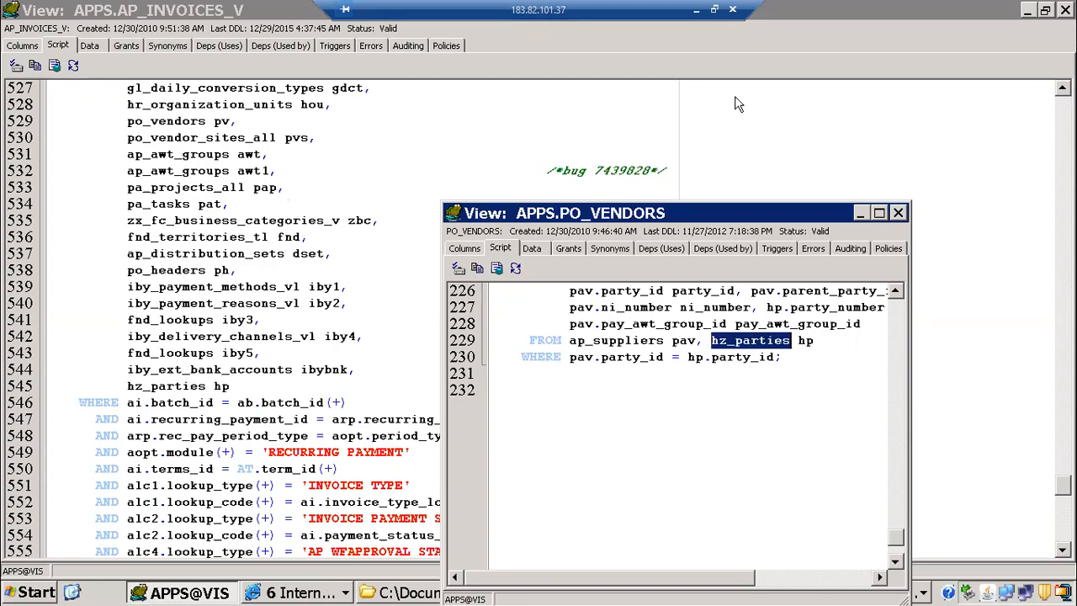
# Step: Switch to the eTRM page in Chrome, reopen the AP_SUPPLIERS implementation data and read how the description relates suppliers to TCA
pyautogui.click(696, 9)
pyautogui.click(303, 296)
pyautogui.scroll(-3, 633, 311)
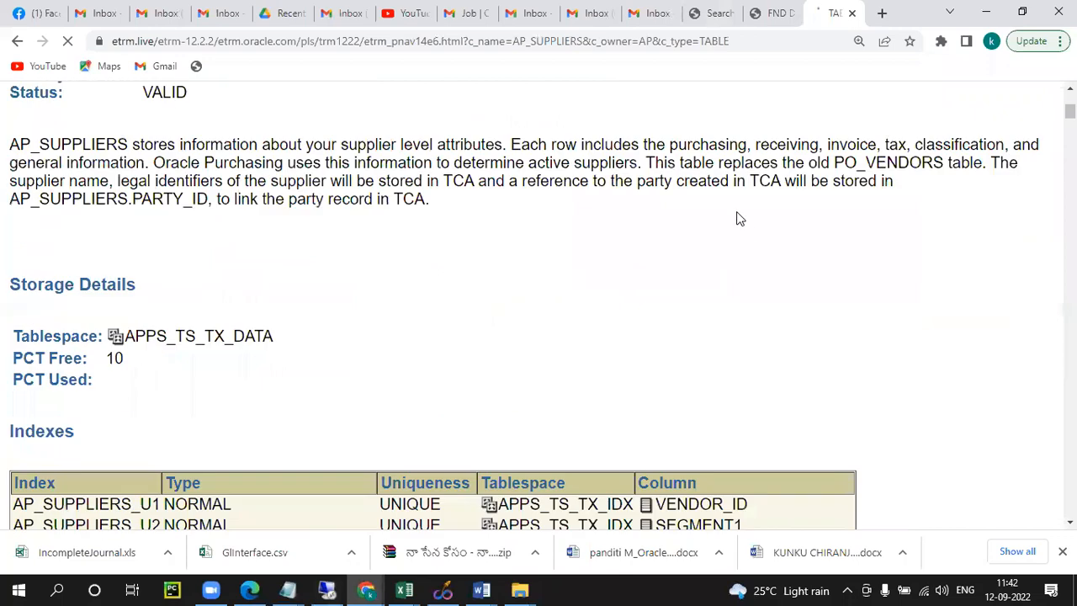
pyautogui.moveTo(747, 180); pyautogui.dragTo(781, 180)
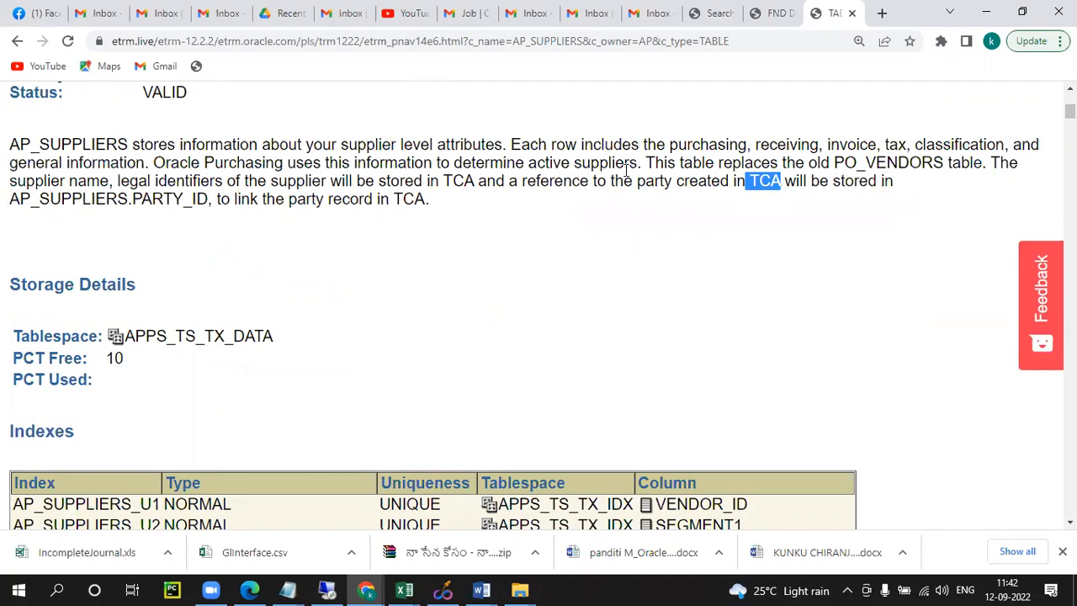
pyautogui.click(487, 220)
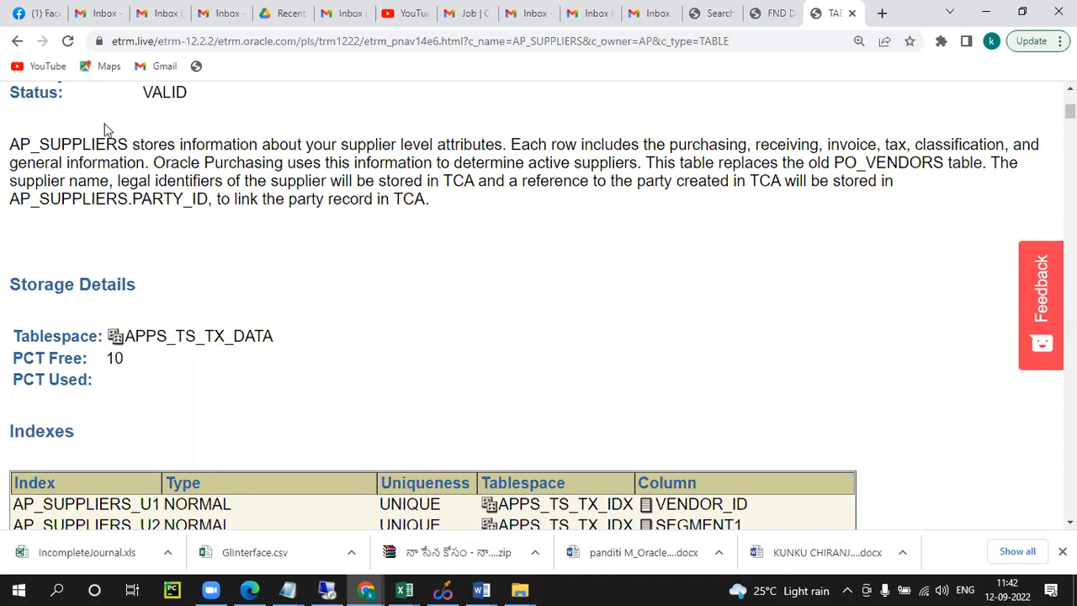
pyautogui.moveTo(32, 145); pyautogui.dragTo(175, 145)
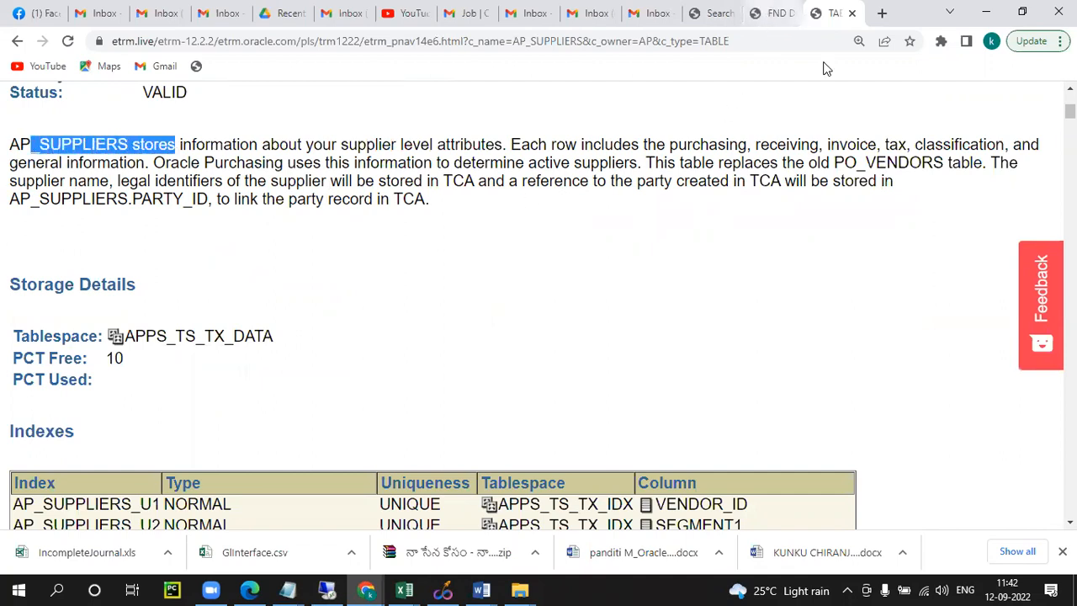
# Step: Return to Toad, check the party_id join in the PO_VENDORS script and close that view's window
pyautogui.click(330, 589)
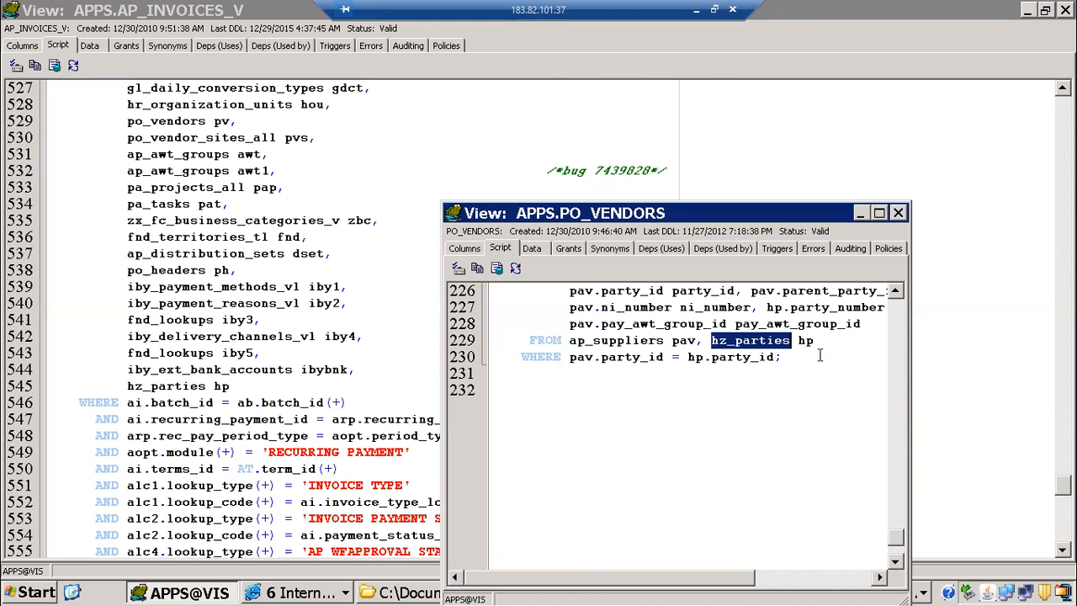
pyautogui.click(733, 357)
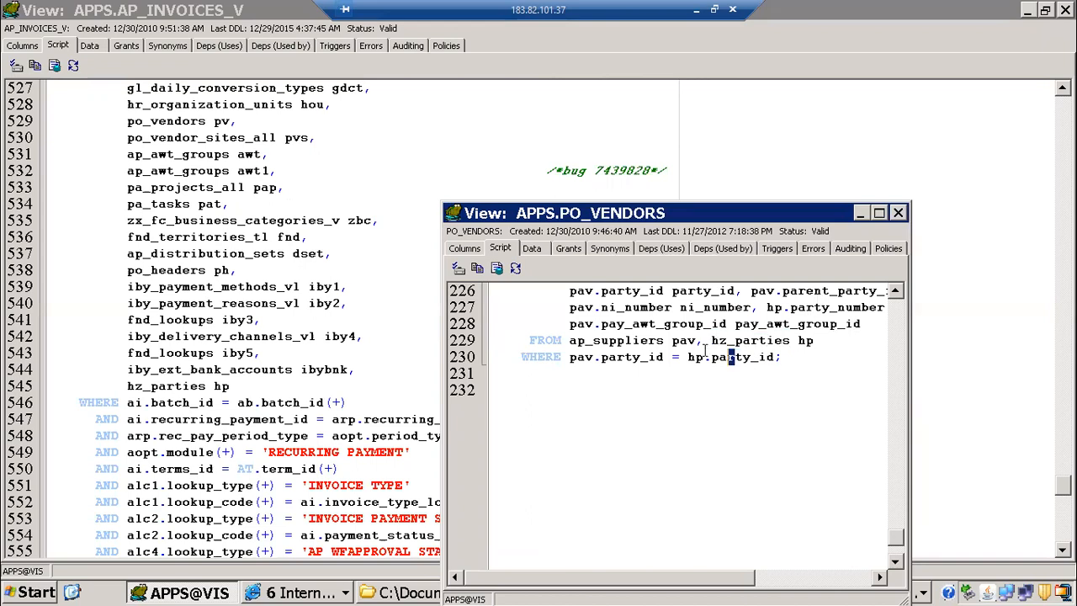
pyautogui.click(898, 213)
# Step: Examine the source tables in the AP_INVOICES_V script and the vendor_id join condition in its WHERE clause
pyautogui.scroll(7, 210, 239)
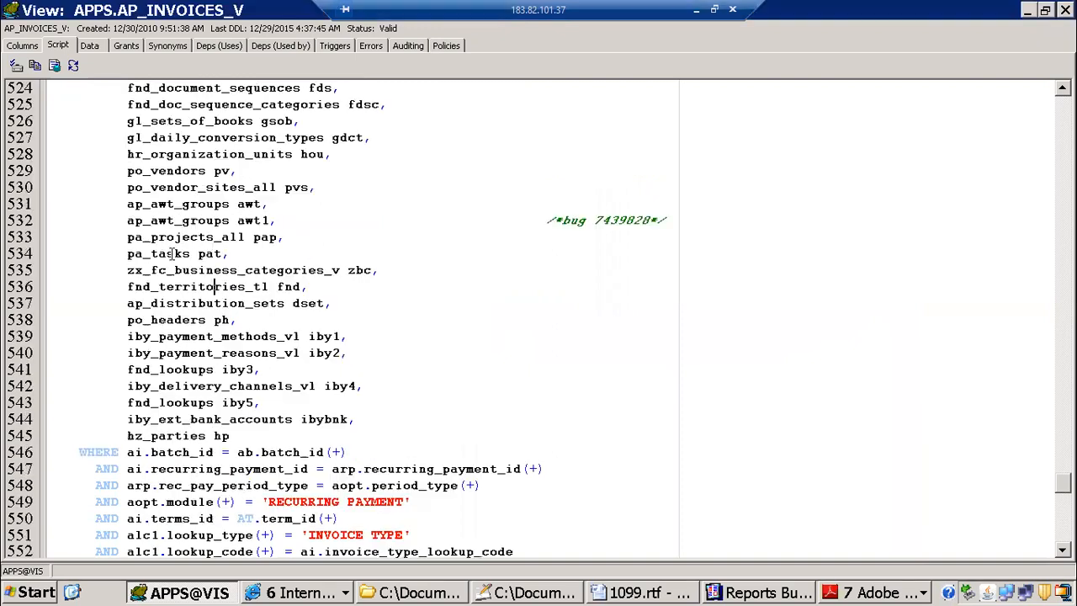
pyautogui.moveTo(124, 219); pyautogui.dragTo(283, 217)
pyautogui.scroll(-3, 461, 383)
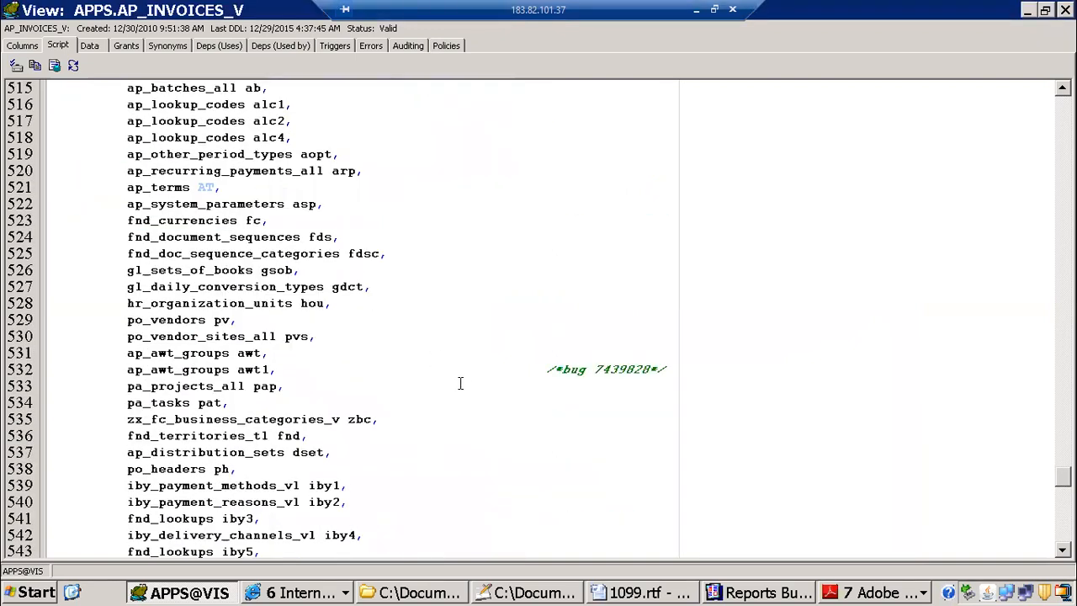
pyautogui.scroll(-17, 460, 384)
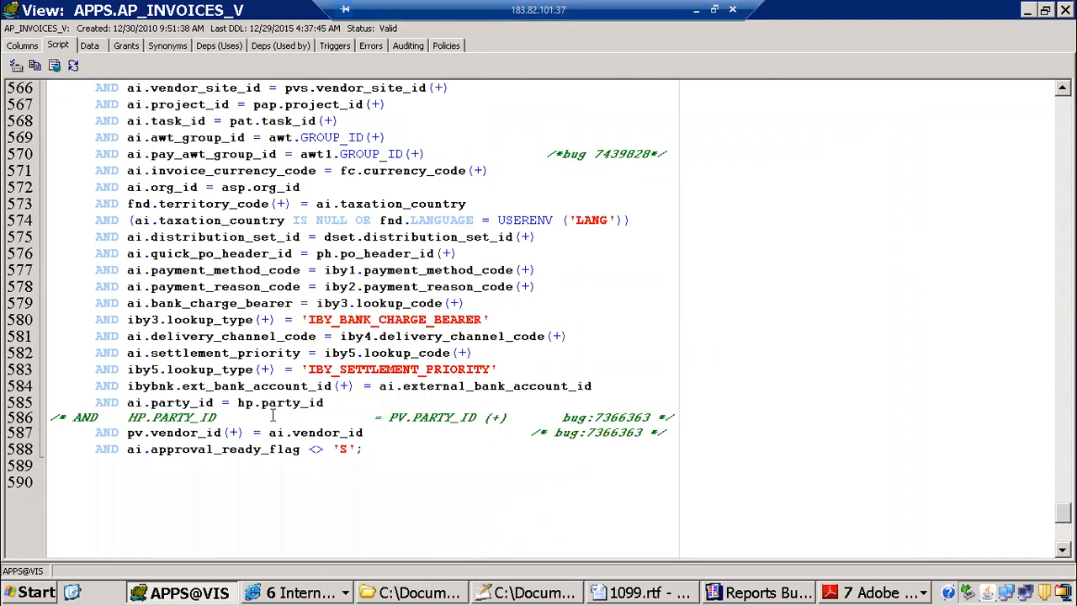
pyautogui.moveTo(151, 432); pyautogui.dragTo(387, 432)
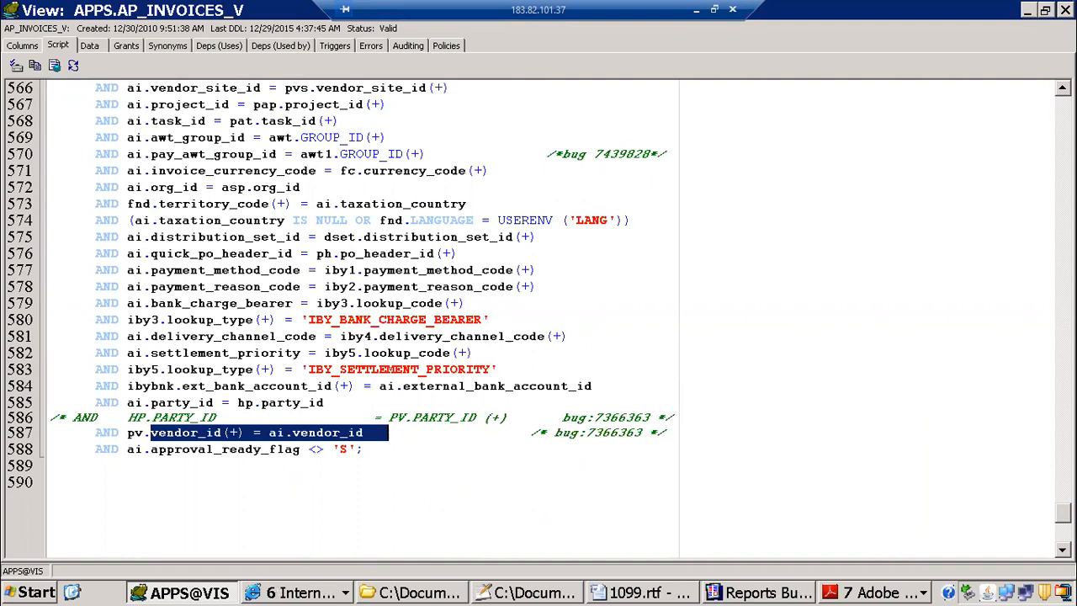
# Step: Close the AP_INVOICES_V view and start a new query selecting from ap_invoices_all aia and ap_suppliers sup
pyautogui.click(1065, 11)
pyautogui.moveTo(160, 140); pyautogui.dragTo(49, 139)
pyautogui.write('select')
pyautogui.press('Return')
pyautogui.write('from ap_invoices_ll i')
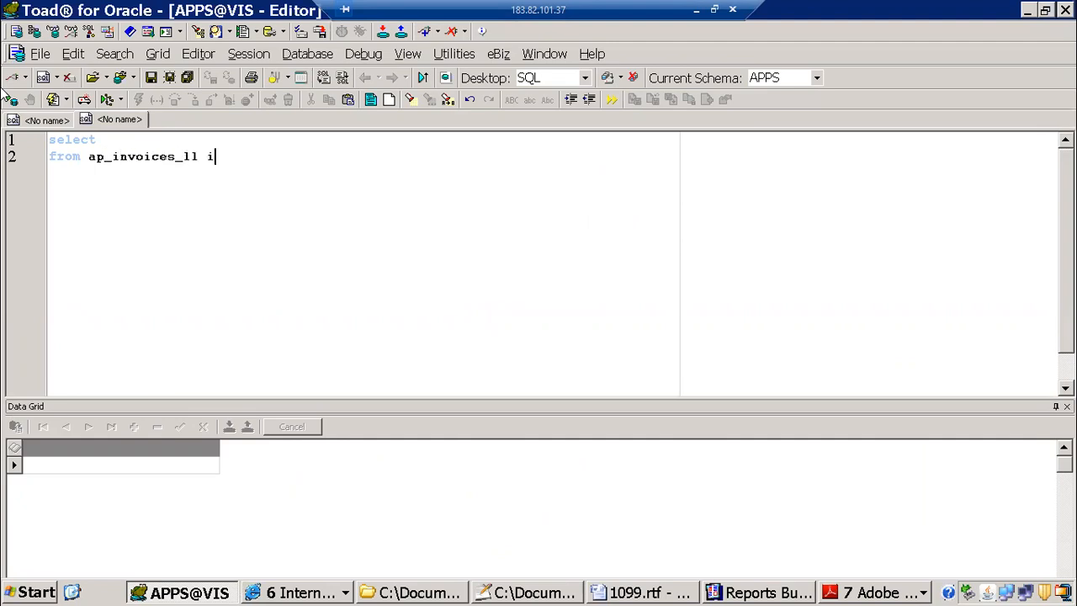
pyautogui.press('BackSpace')
pyautogui.press('BackSpace')
pyautogui.press('BackSpace')
pyautogui.press('BackSpace')
pyautogui.write('all aia,ap_suppliers sup')
pyautogui.press('Return')
# Step: Add a WHERE clause joining the two tables on aia.VENDOR_ID=sup.vendor_id
pyautogui.write('where aia.')
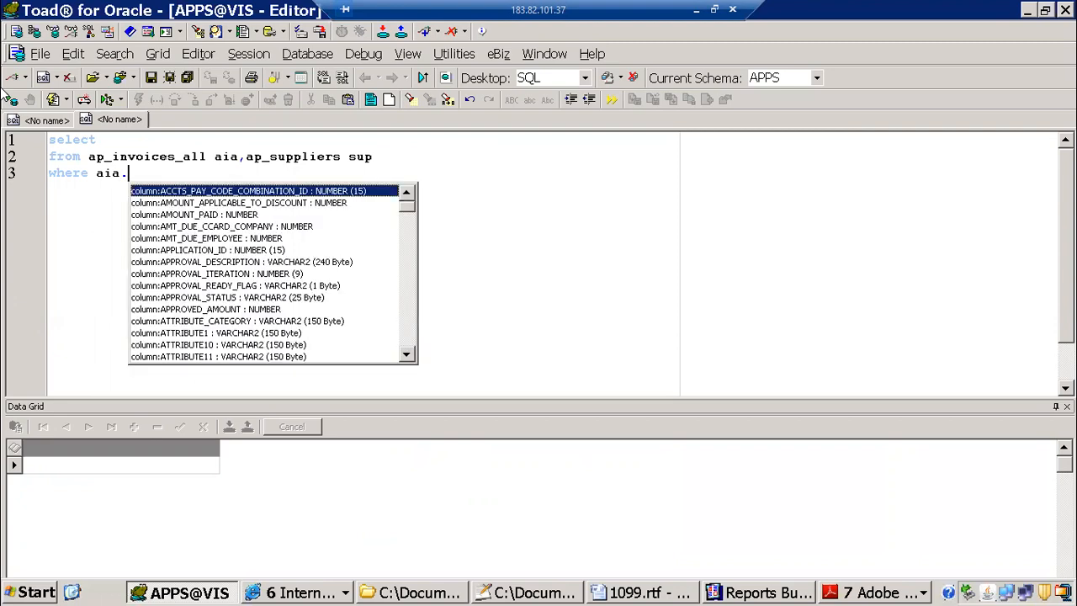
pyautogui.write('ven')
pyautogui.press('Down')
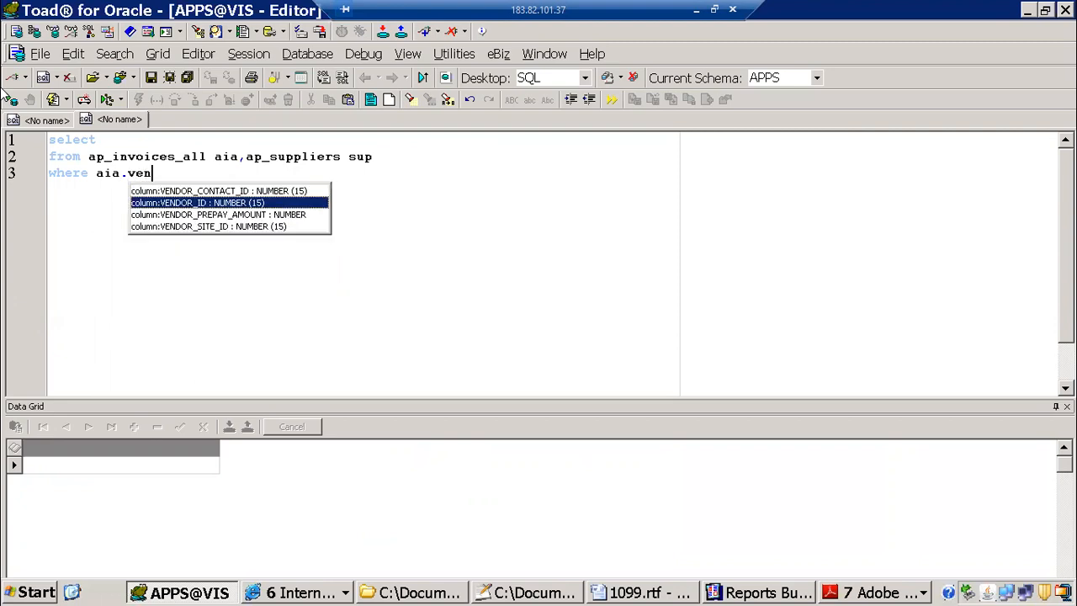
pyautogui.press('Return')
pyautogui.write('=sup.vendor_id')
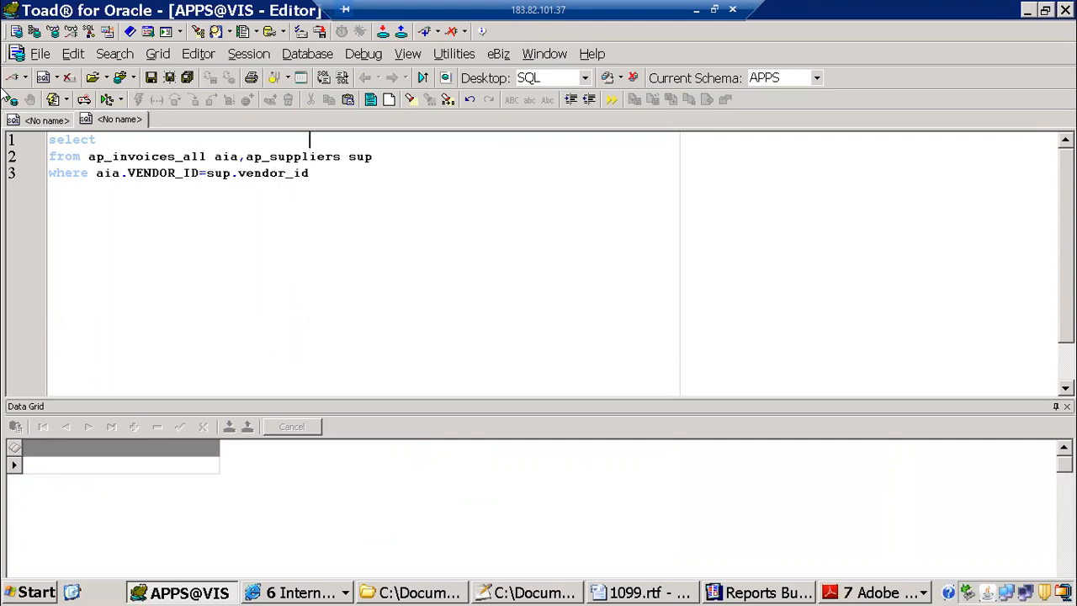
pyautogui.write('sup.ve')
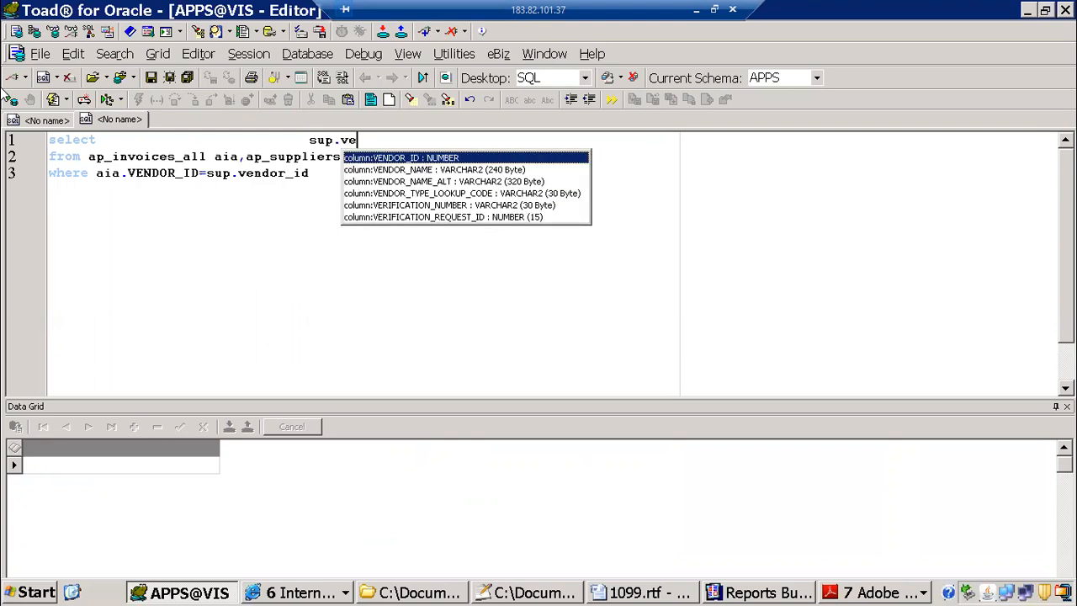
# Step: Add sup.VENDOR_NAME and sup.SEGMENT1 to the query's select list
pyautogui.press('Down')
pyautogui.press('Return')
pyautogui.write(',sup.se')
pyautogui.press('Down')
pyautogui.press('Return')
# Step: Append aia.INVOICE_NUM and aia.INVOICE_AMOUNT to the select list
pyautogui.write(',aia.')
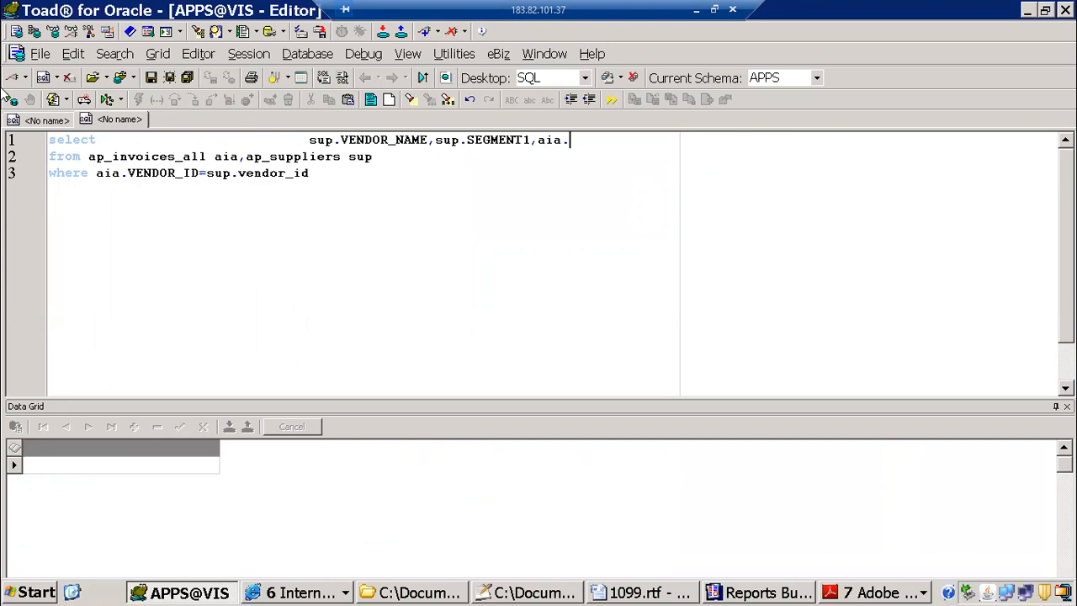
pyautogui.write('invoice')
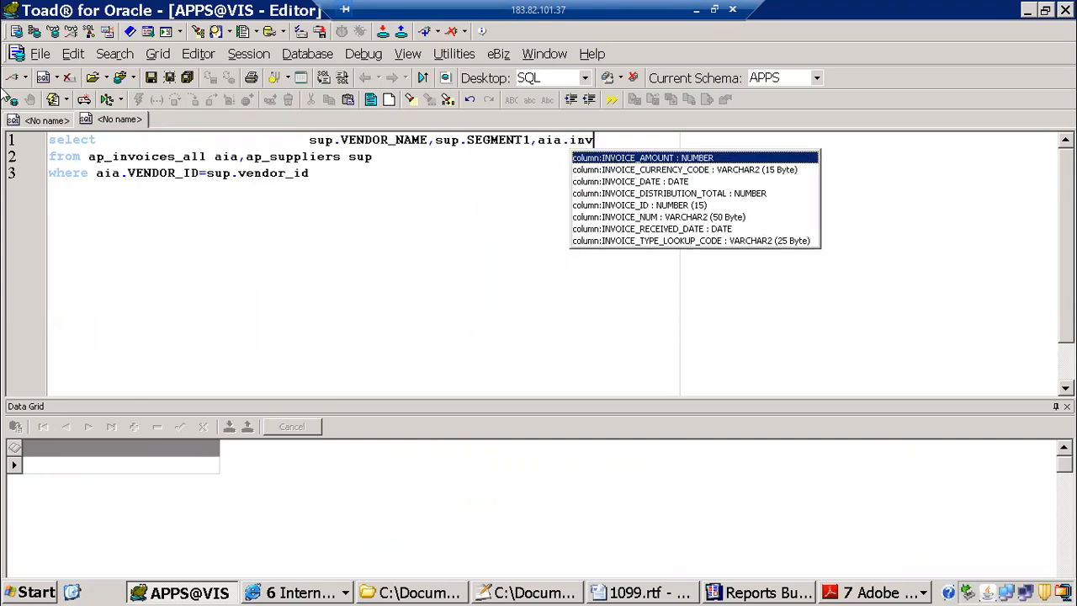
pyautogui.press('Down')
pyautogui.press('Down')
pyautogui.press('Down')
pyautogui.press('Down')
pyautogui.press('Down')
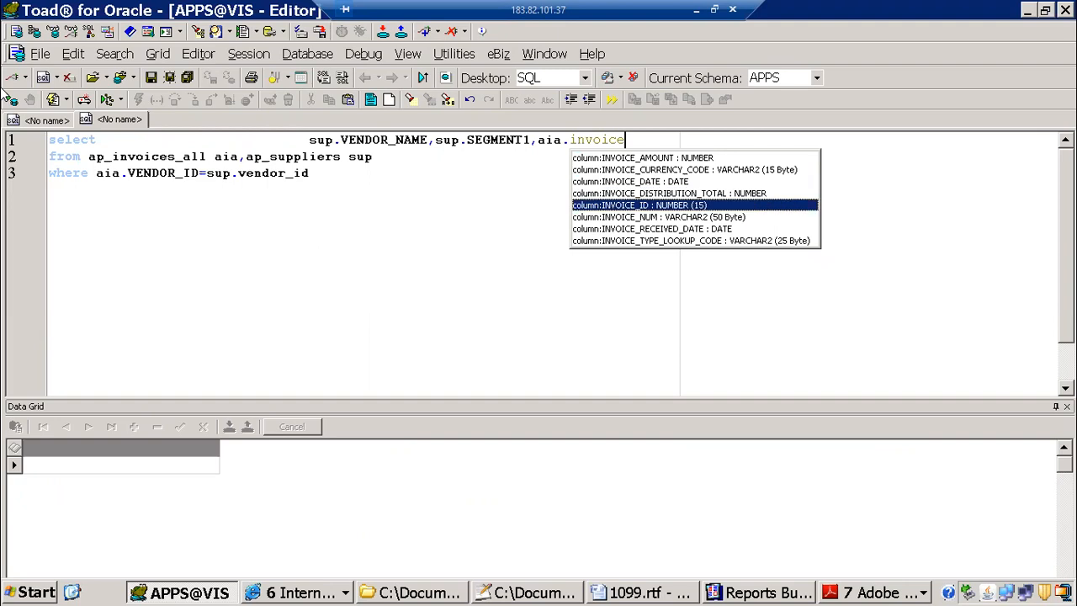
pyautogui.press('Return')
pyautogui.write(',aia.')
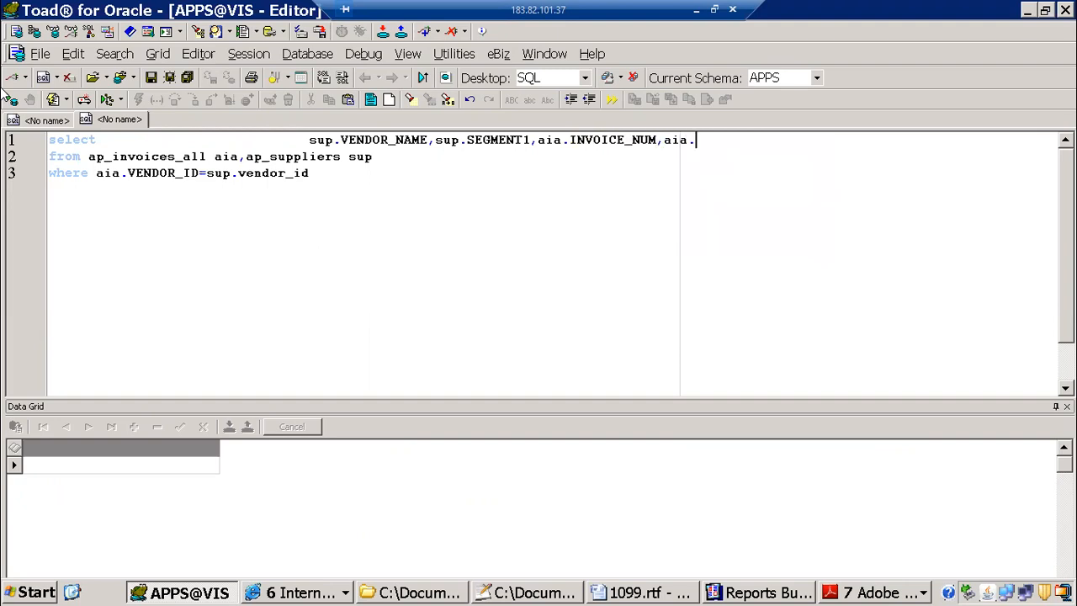
pyautogui.write('invoice')
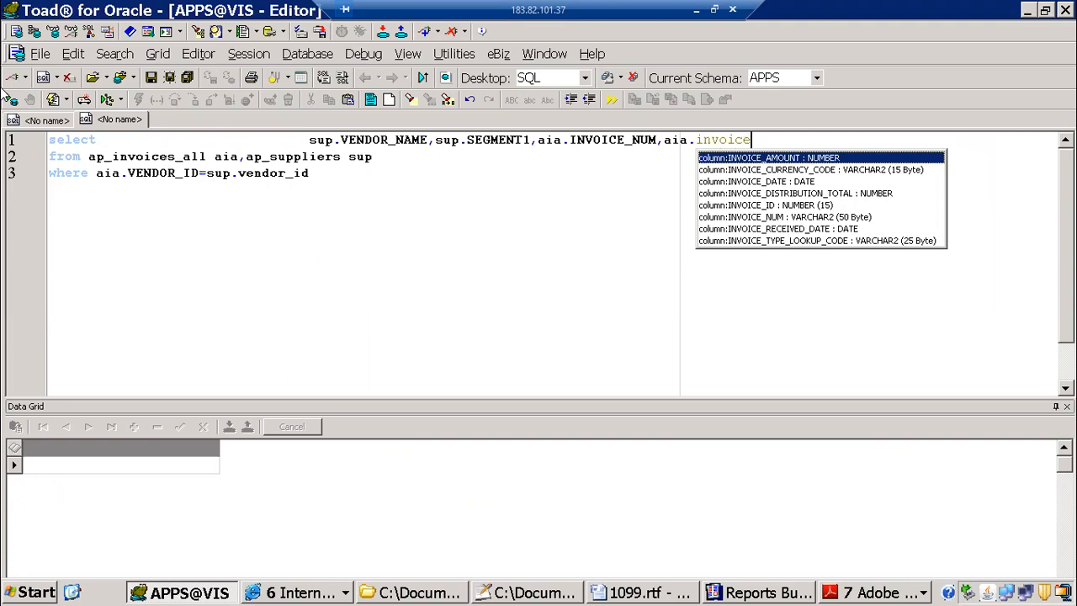
pyautogui.press('Return')
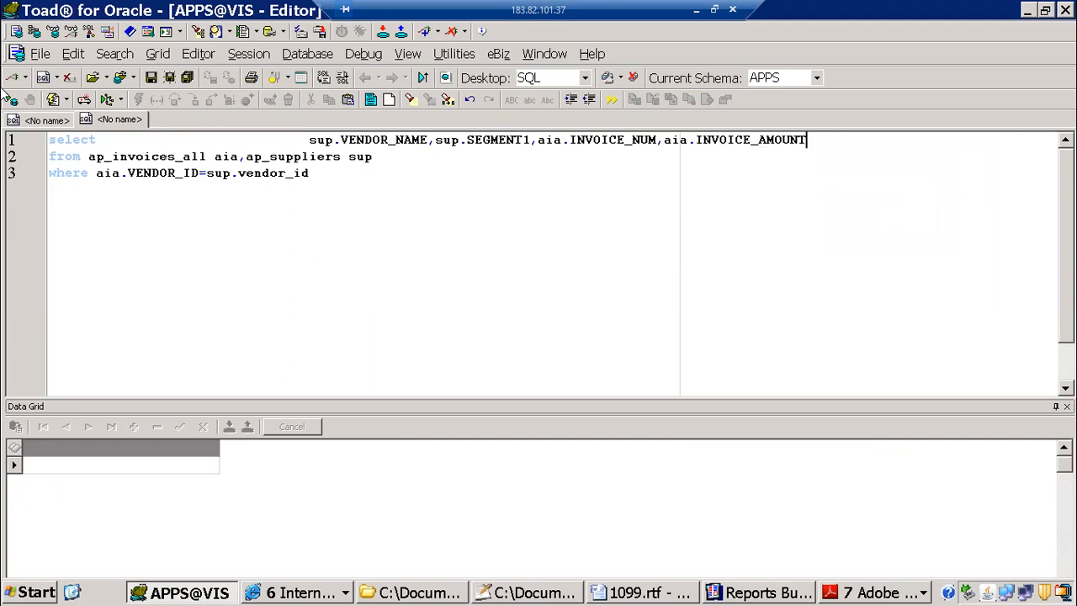
# Step: Append aia.AMOUNT_PAID to the end of the select list
pyautogui.write(',aia.amp')
pyautogui.press('BackSpace')
pyautogui.write('ou')
pyautogui.press('Down')
pyautogui.press('Return')
# Step: Switch to Oracle Applications, dismiss the record information and examine the field name behind Invoice Num on the first invoice
pyautogui.scroll(-1, 11, 253)
pyautogui.click(265, 591)
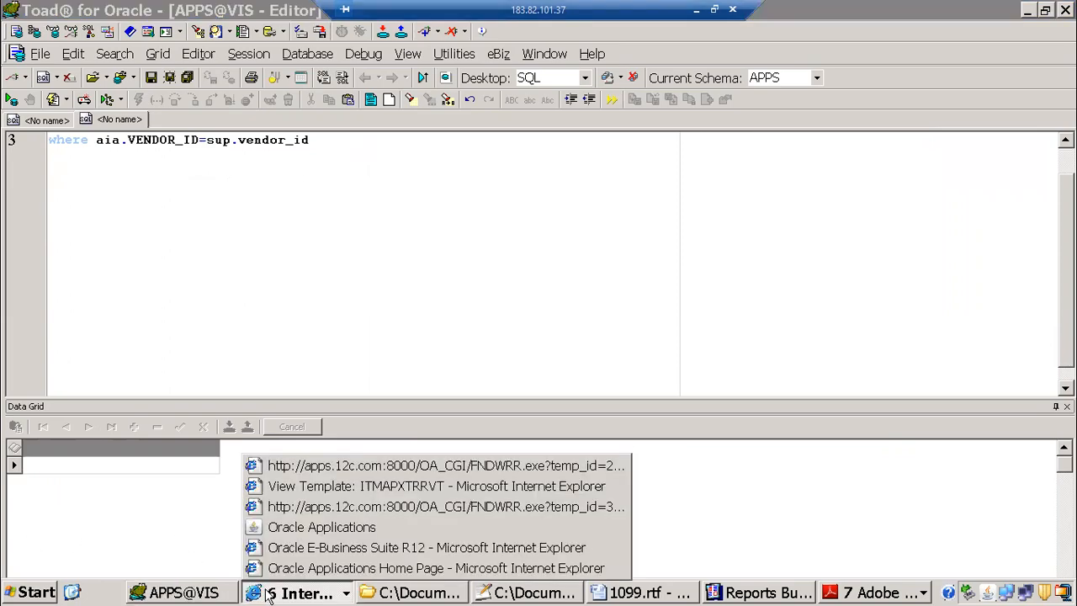
pyautogui.click(294, 530)
pyautogui.click(618, 380)
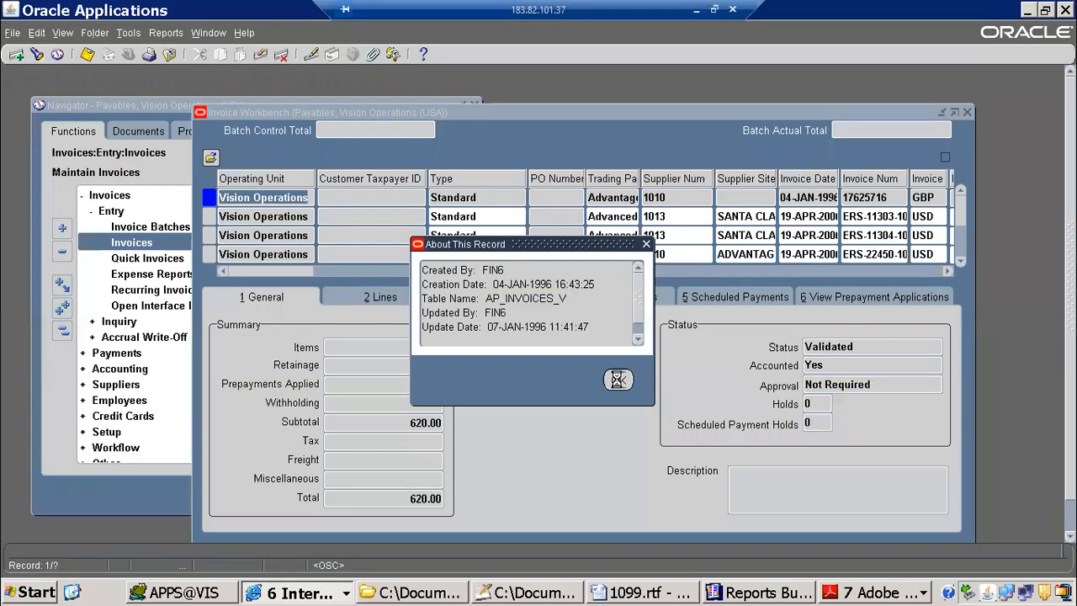
pyautogui.click(886, 198)
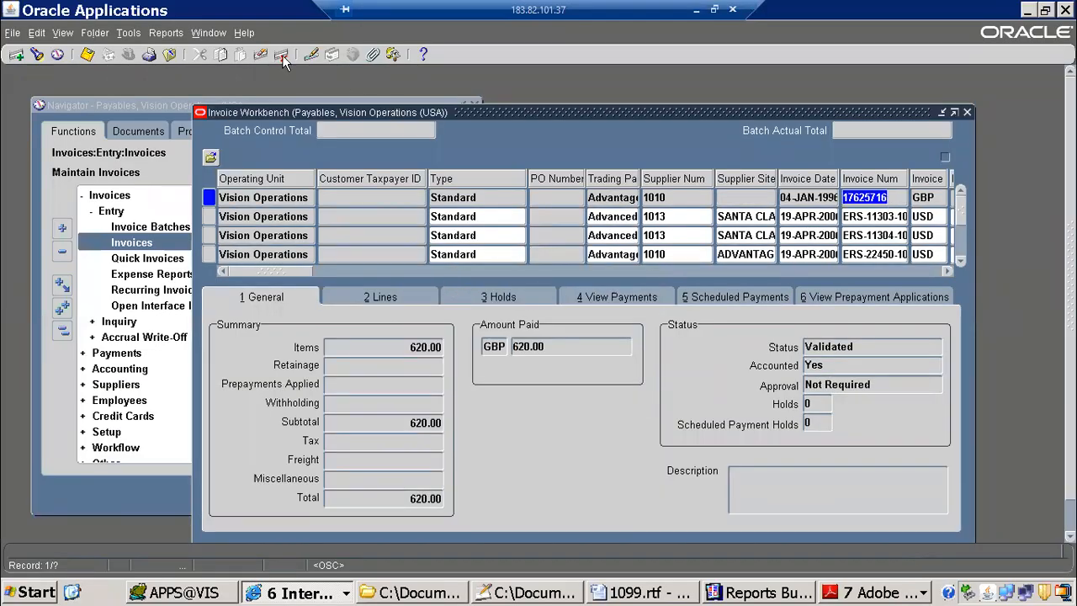
pyautogui.click(244, 33)
pyautogui.moveTo(328, 108)
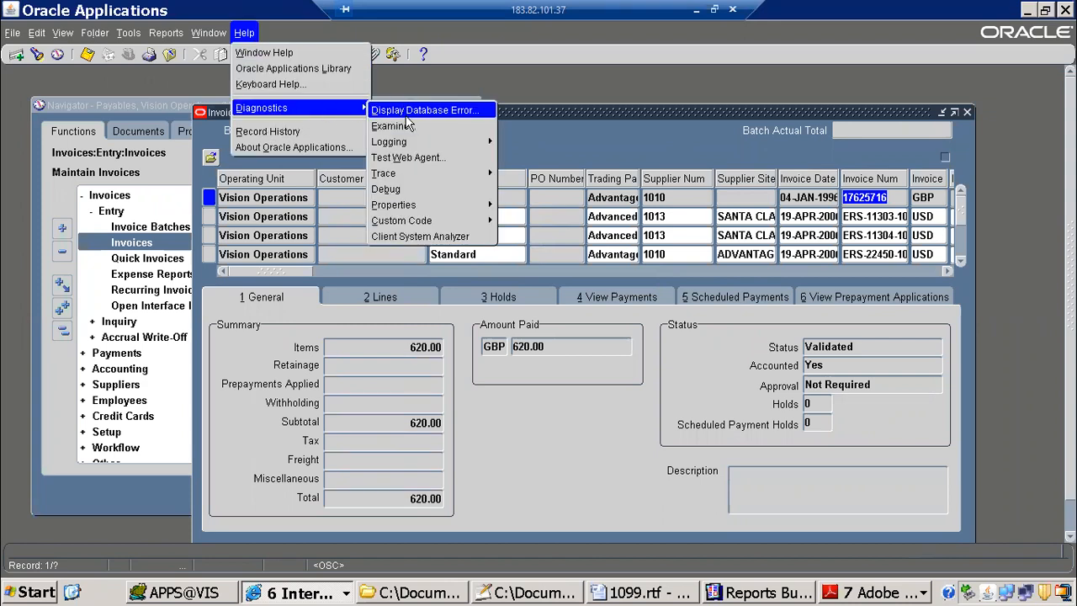
pyautogui.click(396, 127)
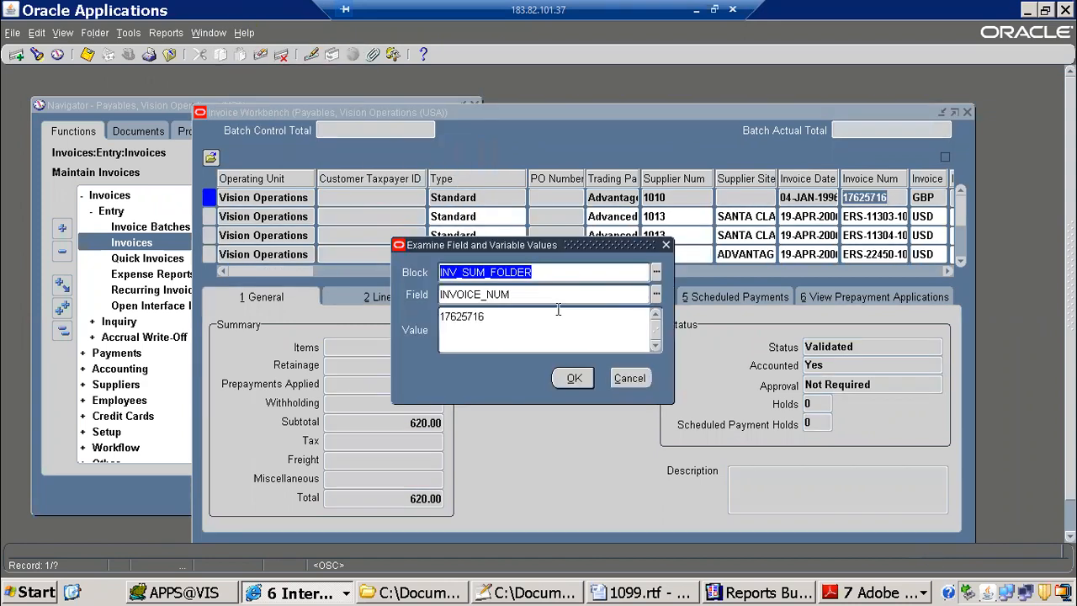
pyautogui.click(631, 378)
# Step: Examine the field name behind Invoice Date on the first invoice, then close the field details
pyautogui.click(812, 199)
pyautogui.click(244, 33)
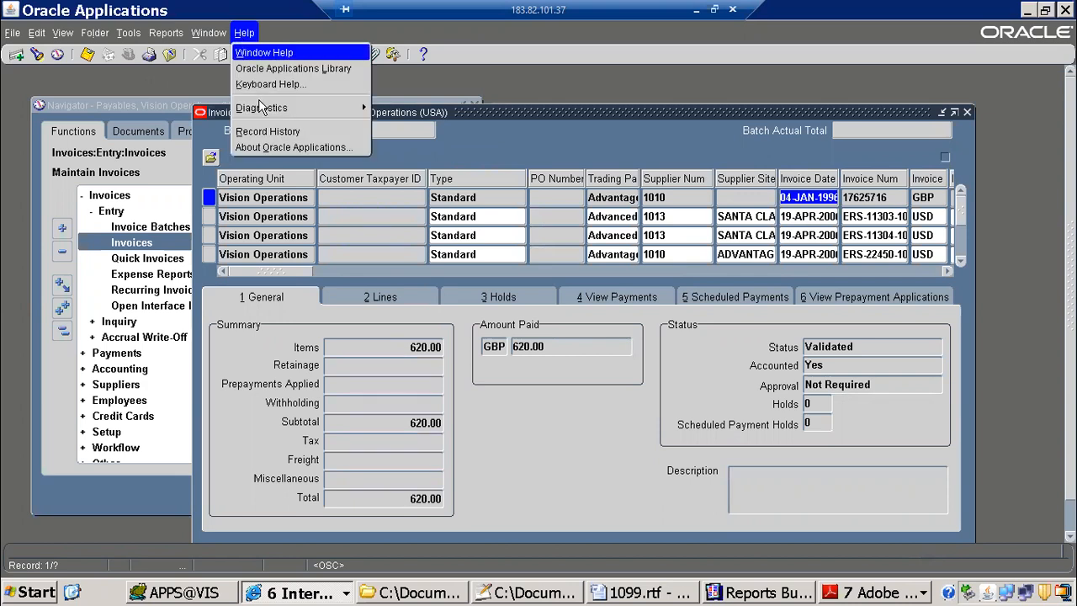
pyautogui.moveTo(340, 107)
pyautogui.click(412, 126)
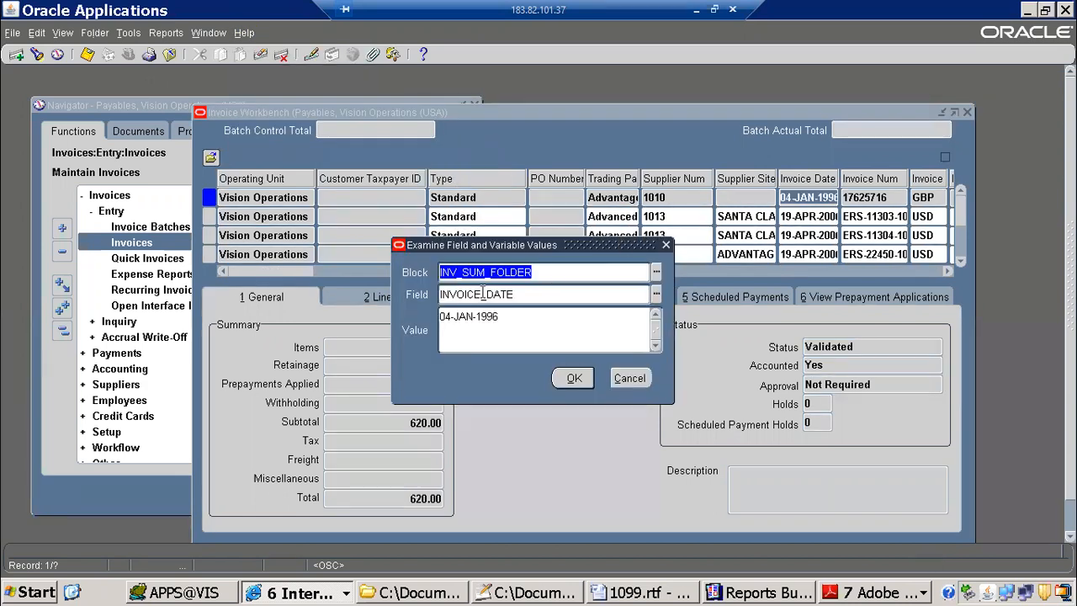
pyautogui.click(640, 380)
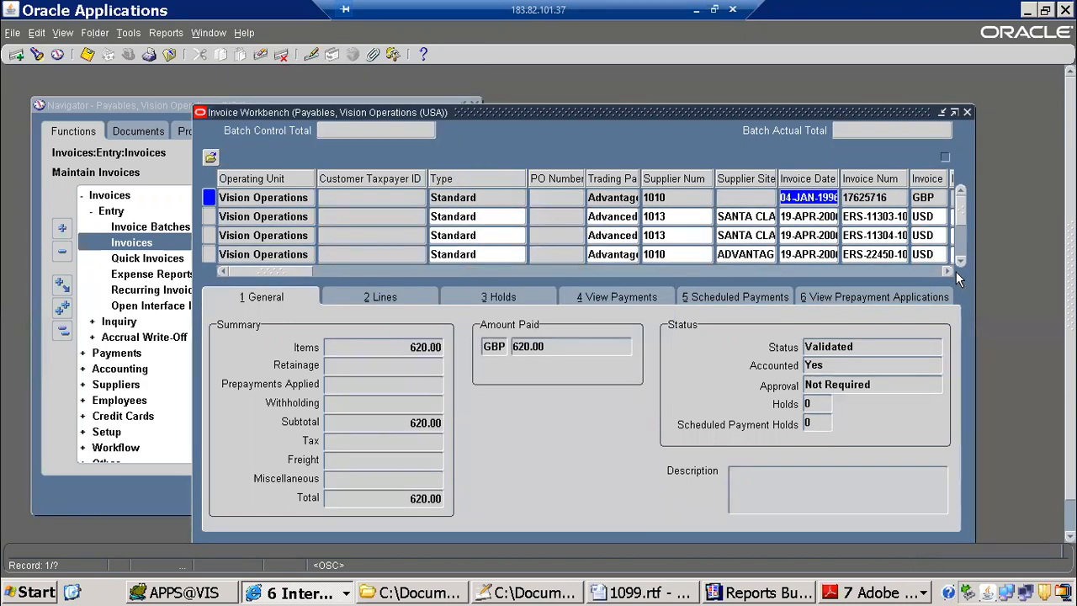
# Step: Examine the field name behind Invoice Amount, compare it with the query columns in Toad and close the field details
pyautogui.moveTo(948, 271); pyautogui.dragTo(948, 271)
pyautogui.click(431, 198)
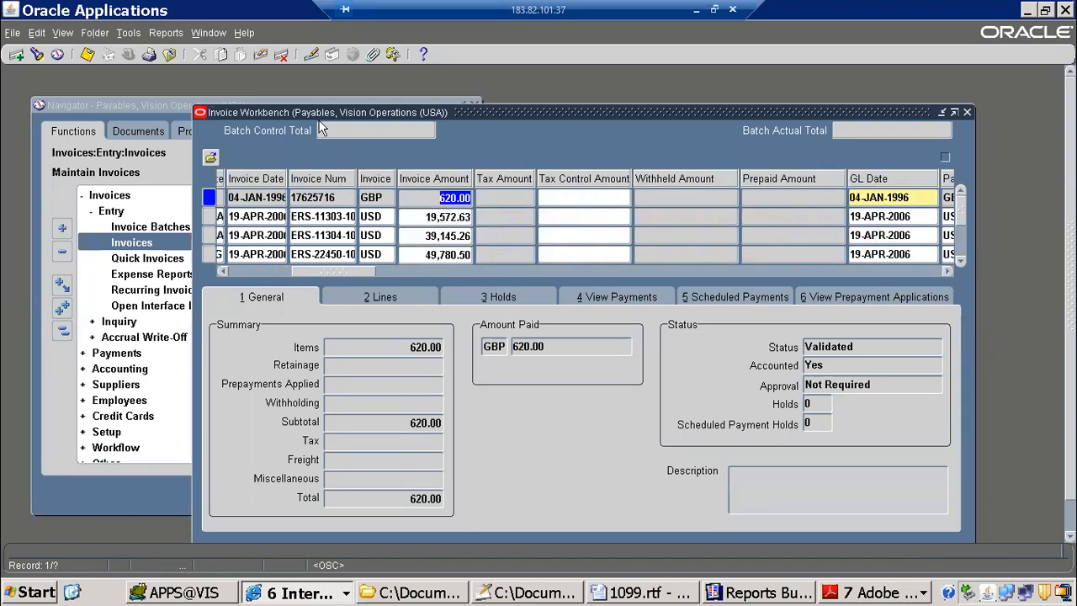
pyautogui.click(240, 33)
pyautogui.moveTo(322, 108)
pyautogui.click(387, 120)
pyautogui.hotkey('alt', 'Tab')
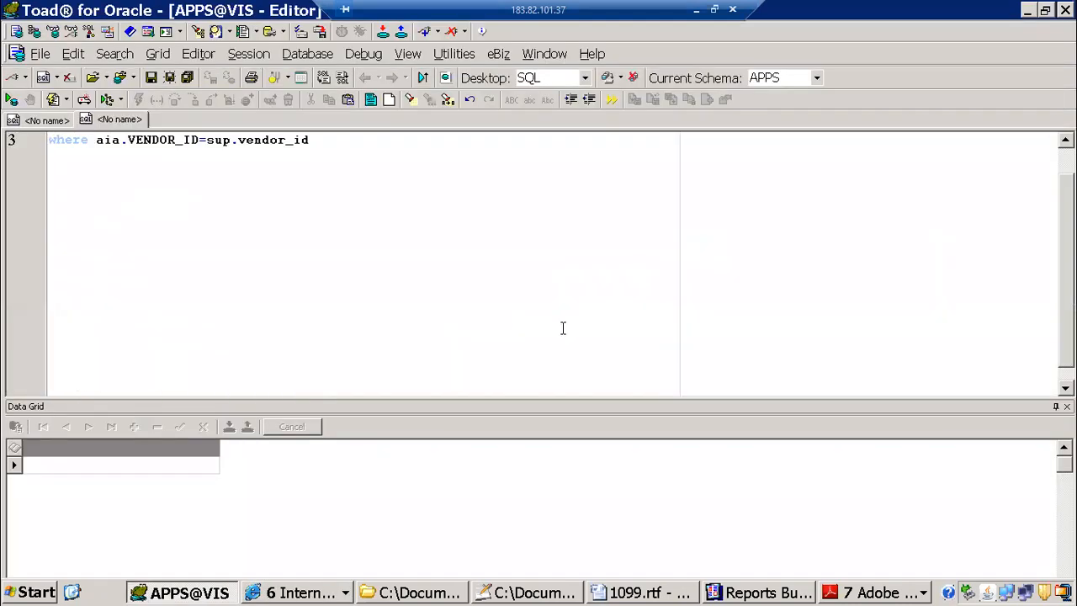
pyautogui.scroll(1, 301, 175)
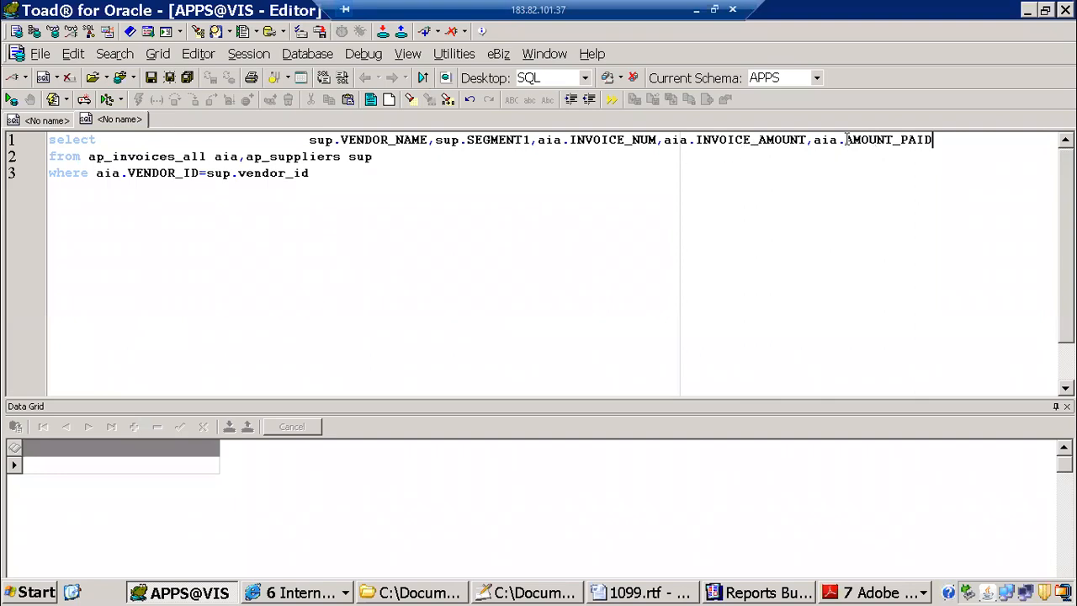
pyautogui.hotkey('alt', 'Tab')
pyautogui.click(629, 378)
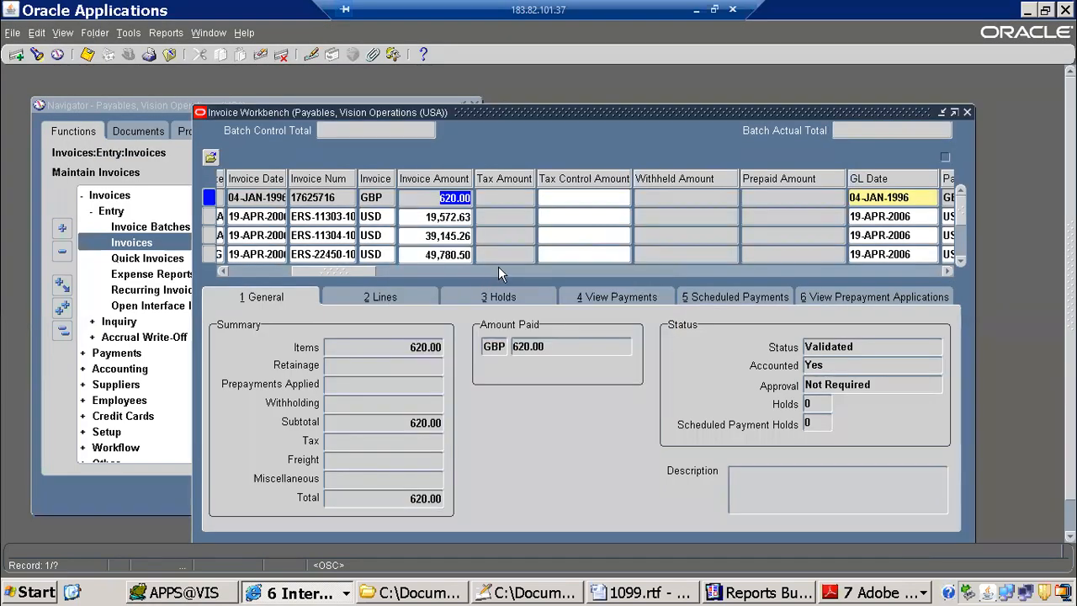
# Step: Examine the field name behind the first invoice's Type and switch back to Toad
pyautogui.moveTo(343, 273); pyautogui.dragTo(192, 247)
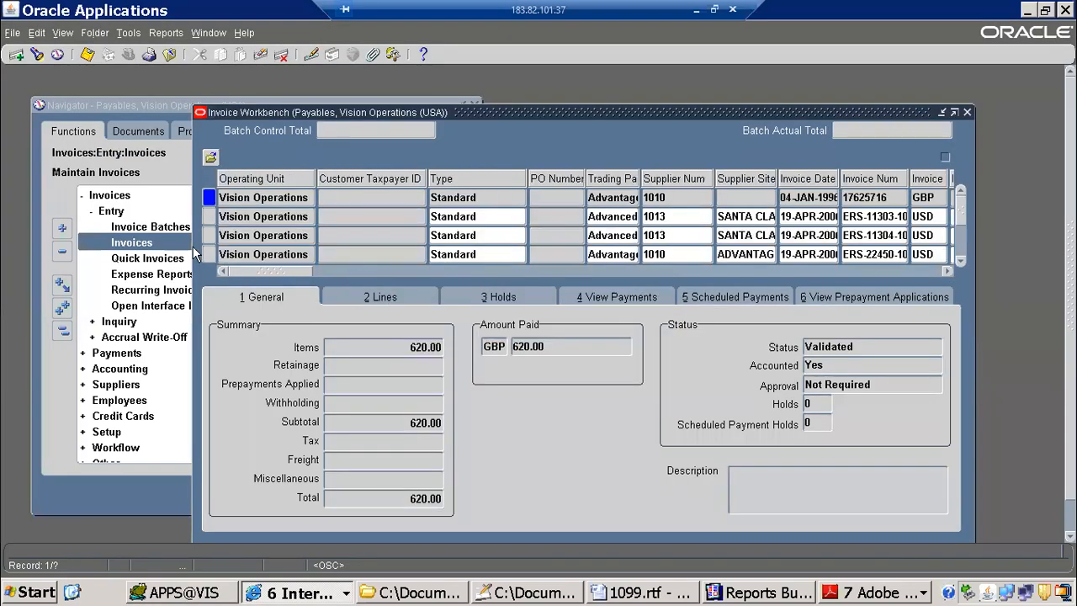
pyautogui.click(615, 198)
pyautogui.click(465, 197)
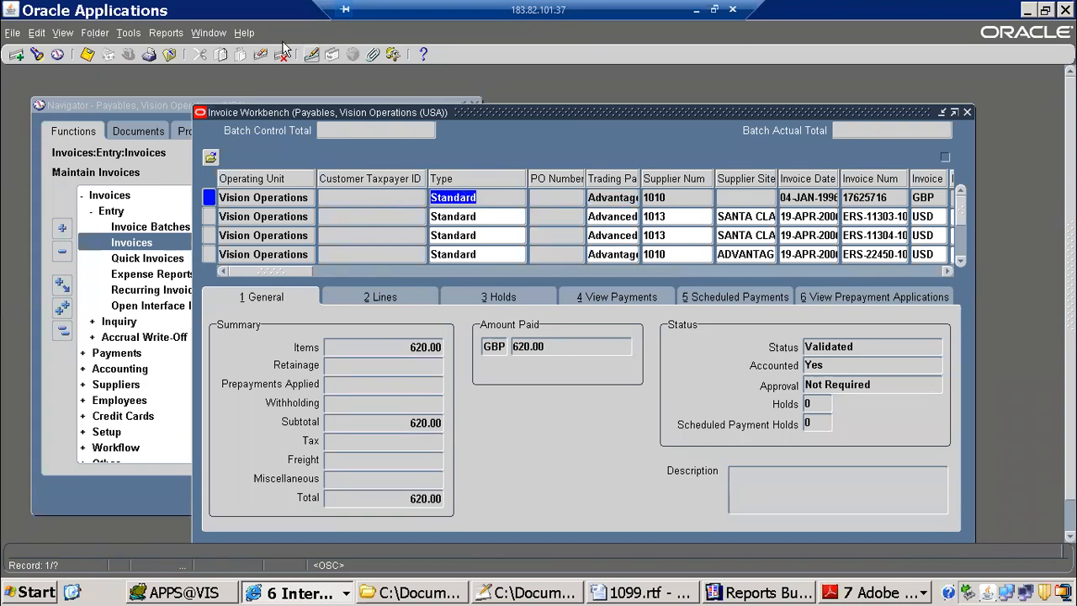
pyautogui.click(244, 33)
pyautogui.moveTo(290, 106)
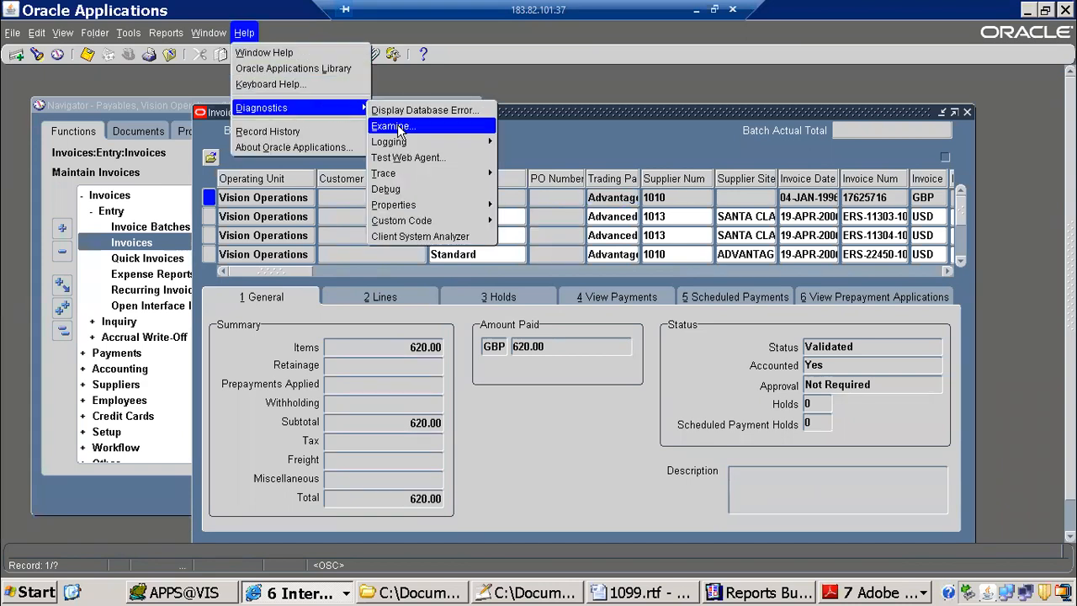
pyautogui.click(400, 127)
pyautogui.hotkey('alt', 'Tab')
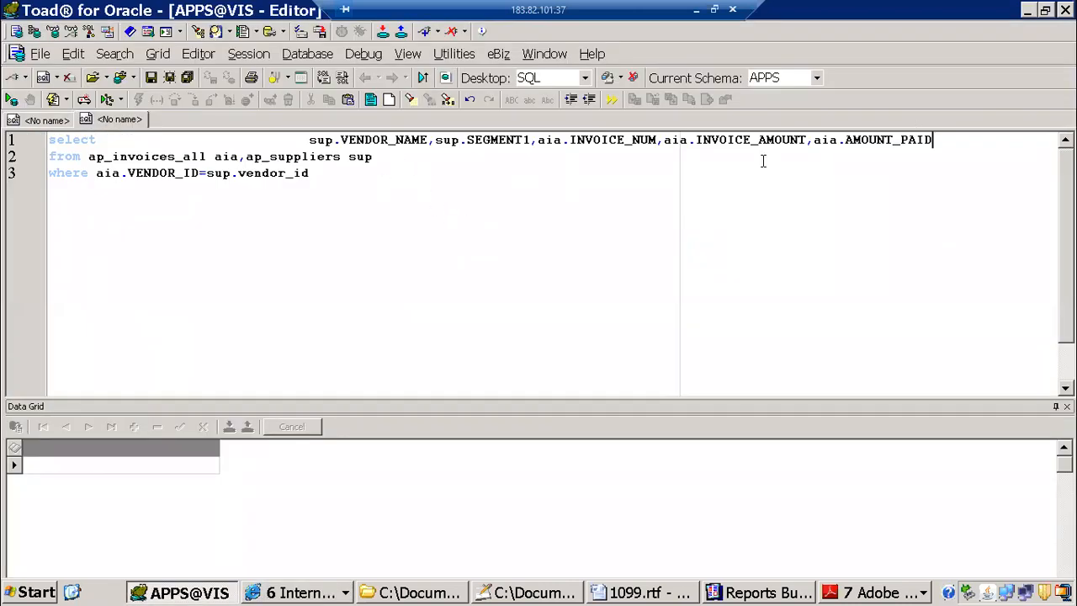
# Step: Append aia.INVOICE_TYPE_LOOKUP_CODE with the alias type to the select list and run the query
pyautogui.write(',aia.invoid')
pyautogui.press('BackSpace')
pyautogui.press('BackSpace')
pyautogui.press('BackSpace')
pyautogui.press('BackSpace')
pyautogui.press('BackSpace')
pyautogui.write('.')
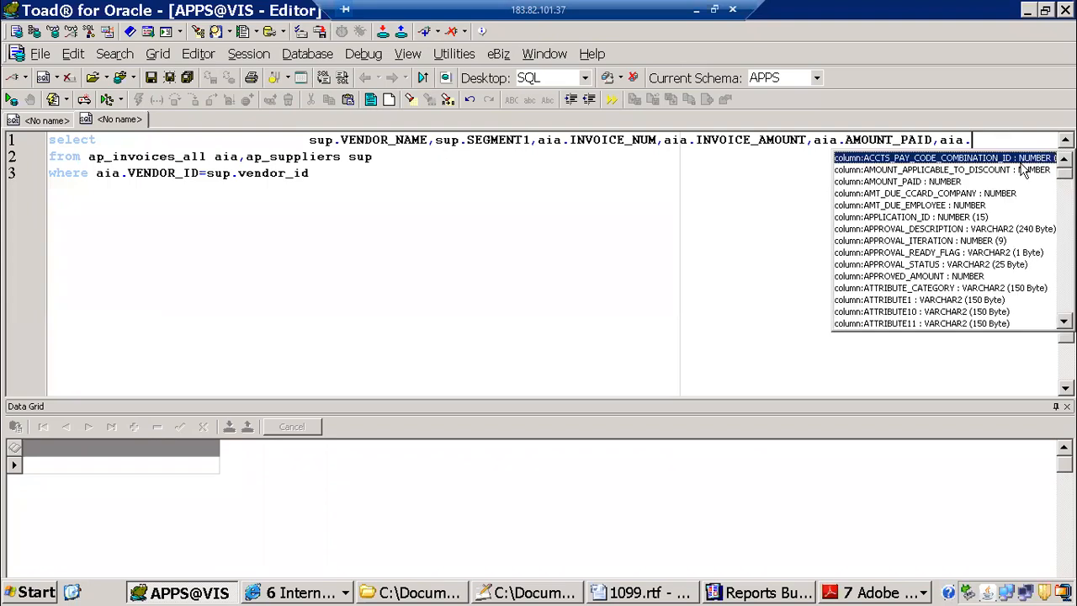
pyautogui.write('invoice')
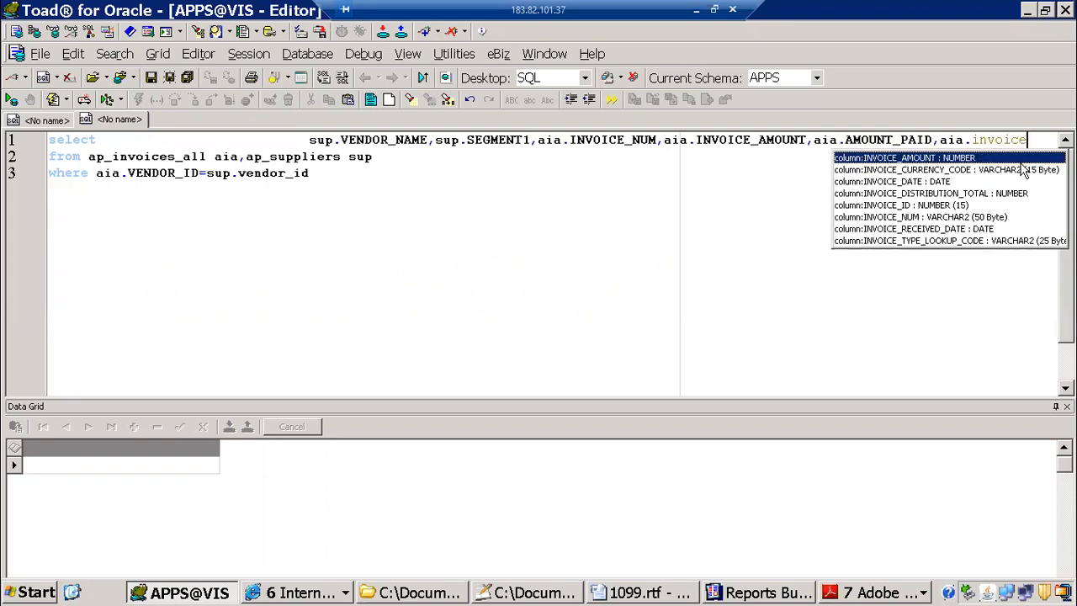
pyautogui.press('Down')
pyautogui.press('Down')
pyautogui.press('Down')
pyautogui.press('Down')
pyautogui.press('Down')
pyautogui.press('Down')
pyautogui.press('Down')
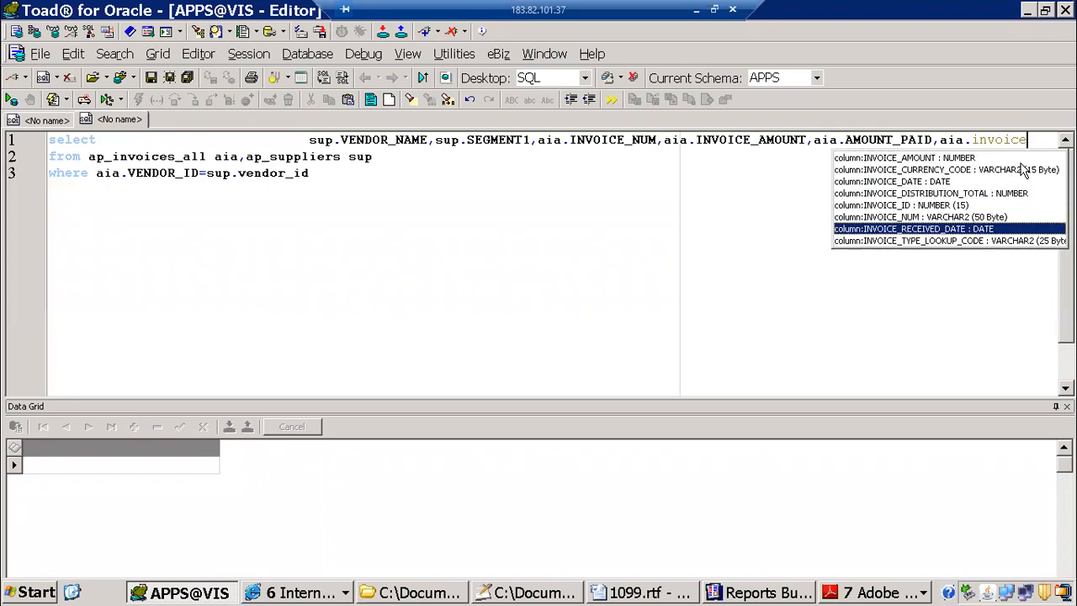
pyautogui.press('Return')
pyautogui.write('type')
pyautogui.press('F9')
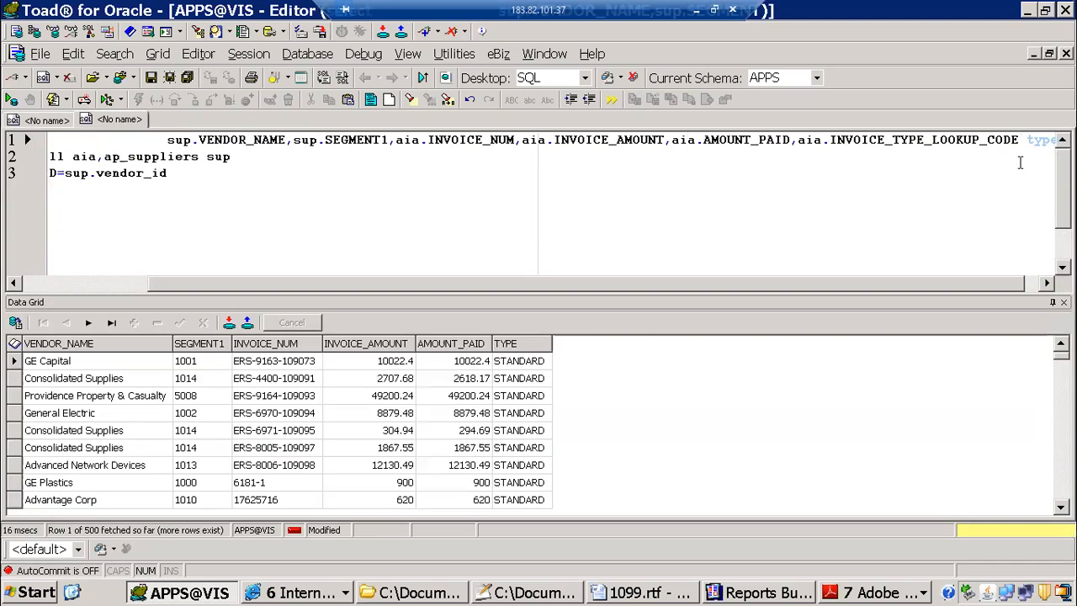
# Step: Get the record count of the query results and dismiss the count message
pyautogui.rightClick(444, 432)
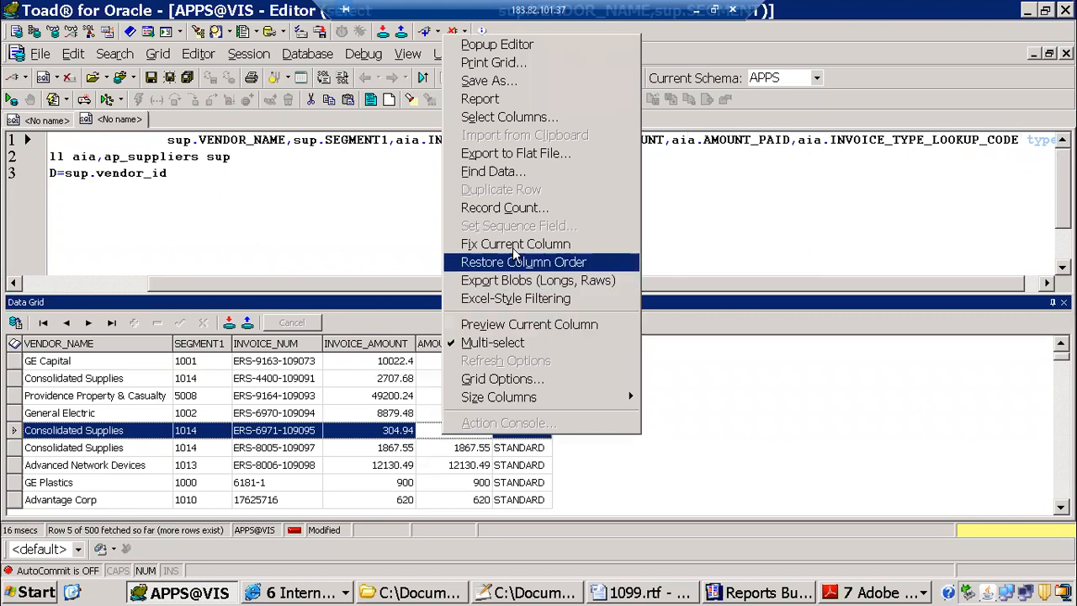
pyautogui.click(504, 207)
pyautogui.moveTo(578, 266); pyautogui.dragTo(663, 156)
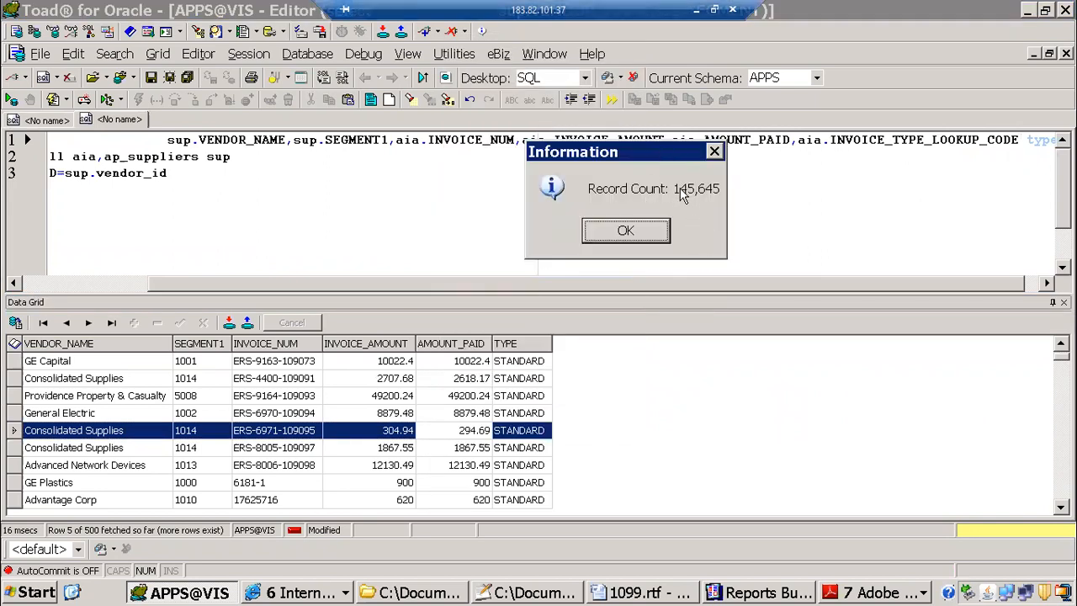
pyautogui.click(852, 596)
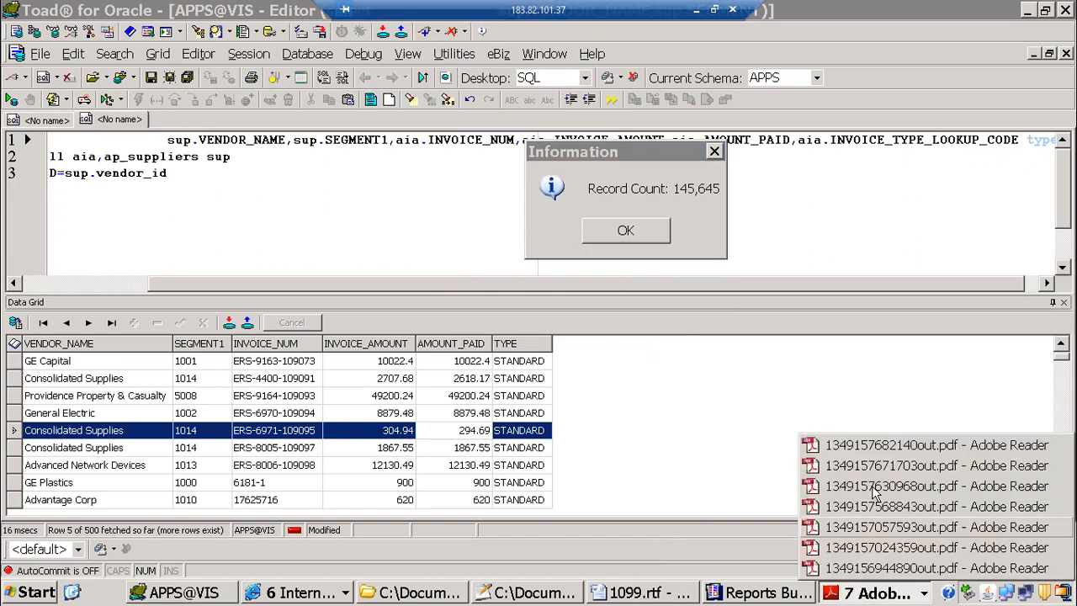
pyautogui.moveTo(660, 152); pyautogui.dragTo(519, 148)
pyautogui.click(484, 227)
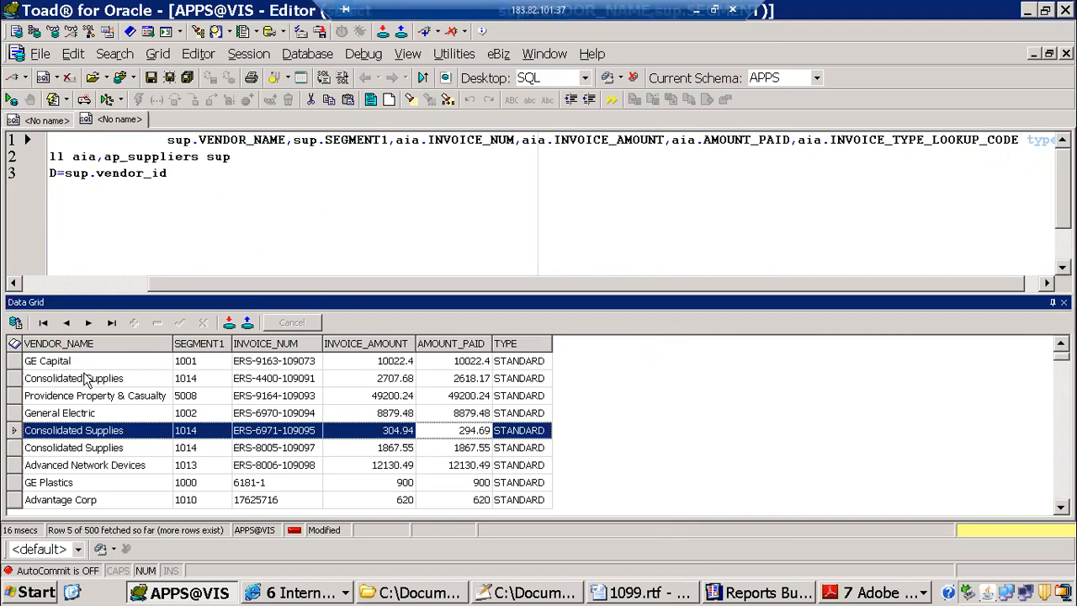
# Step: Examine the suppliers in the query results, comparing the vendor names and numbers across several invoice rows
pyautogui.click(48, 367)
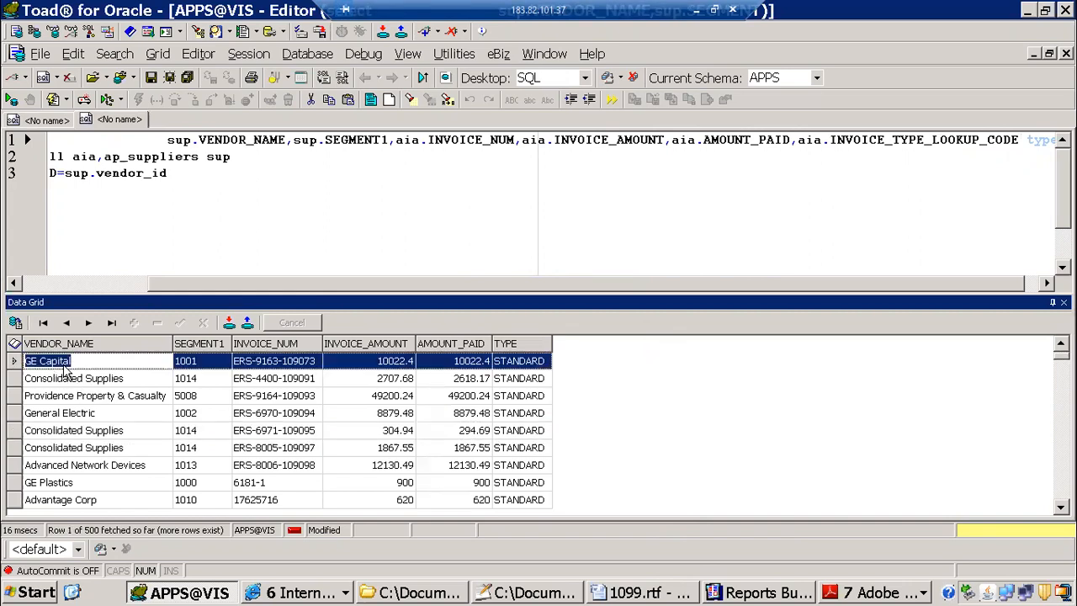
pyautogui.click(70, 490)
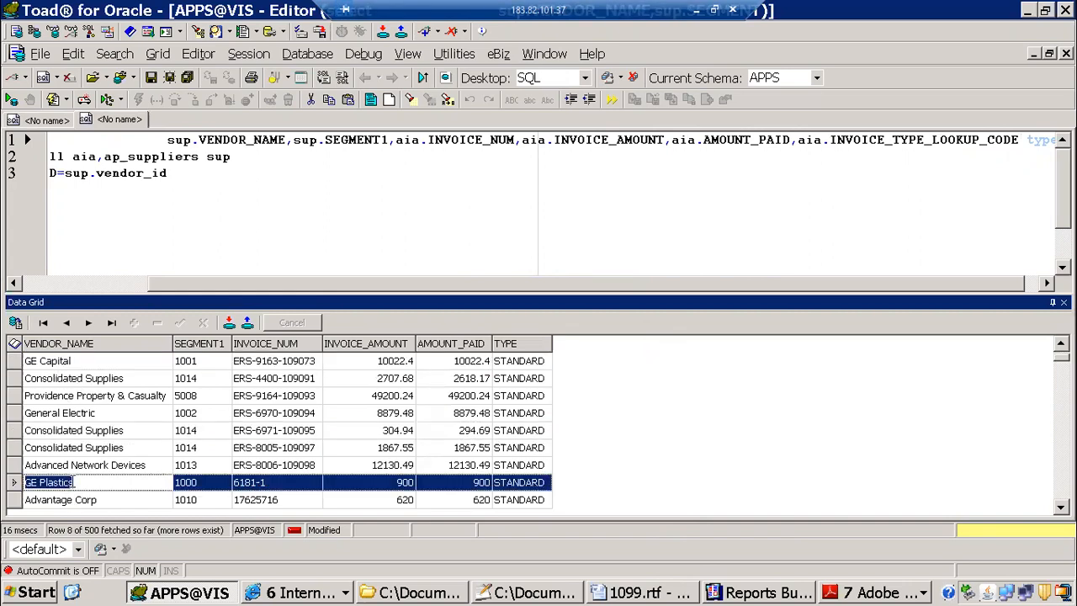
pyautogui.scroll(-4, 82, 455)
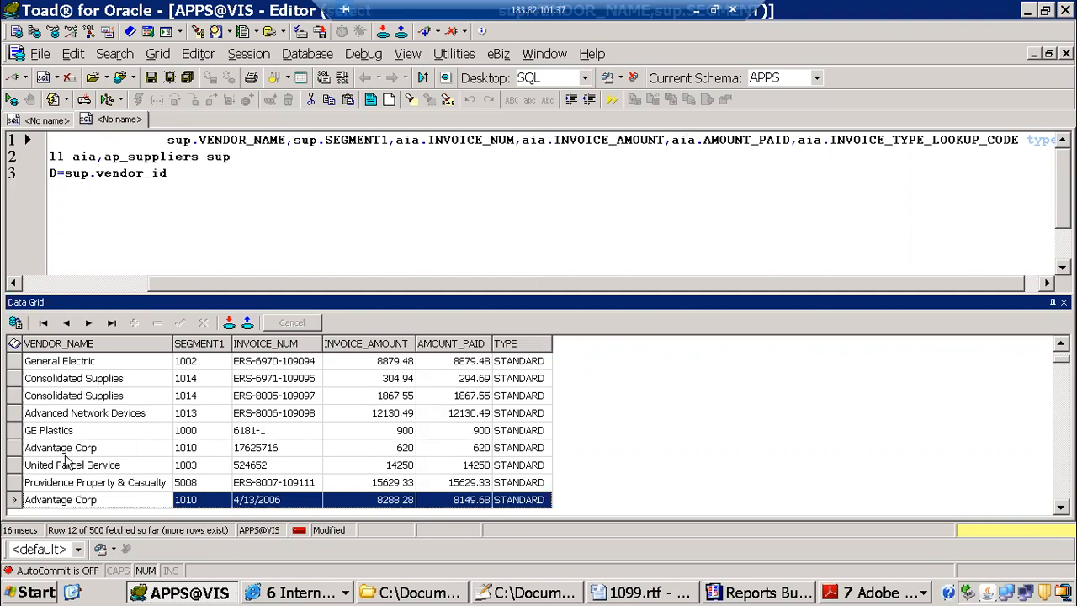
pyautogui.click(69, 453)
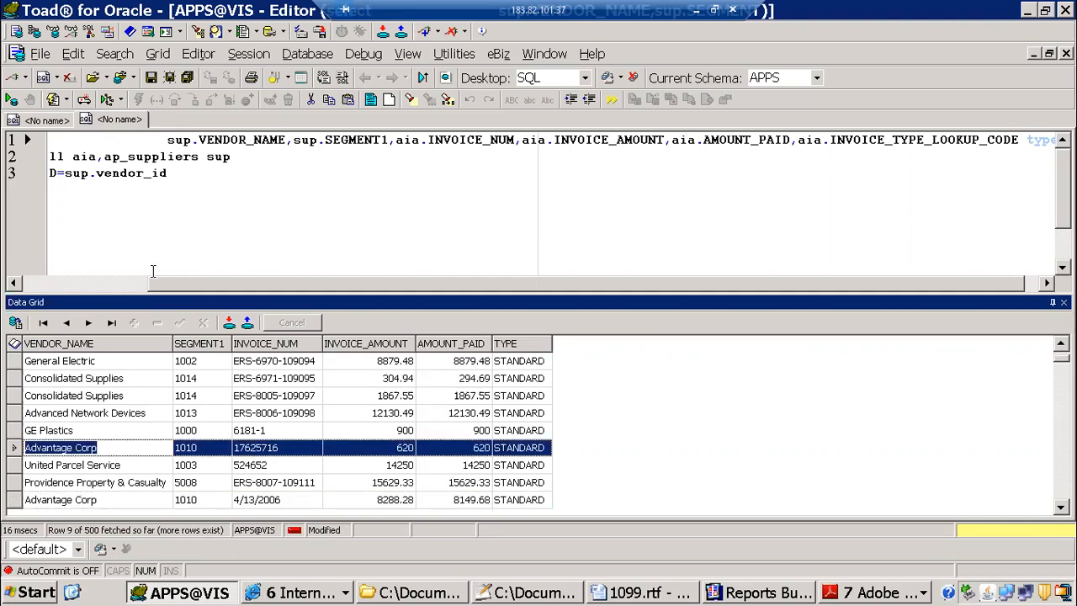
# Step: Format the whole query and begin an additional AND condition on sup.VENDOR_ID below the join condition
pyautogui.moveTo(184, 185); pyautogui.dragTo(6, 20)
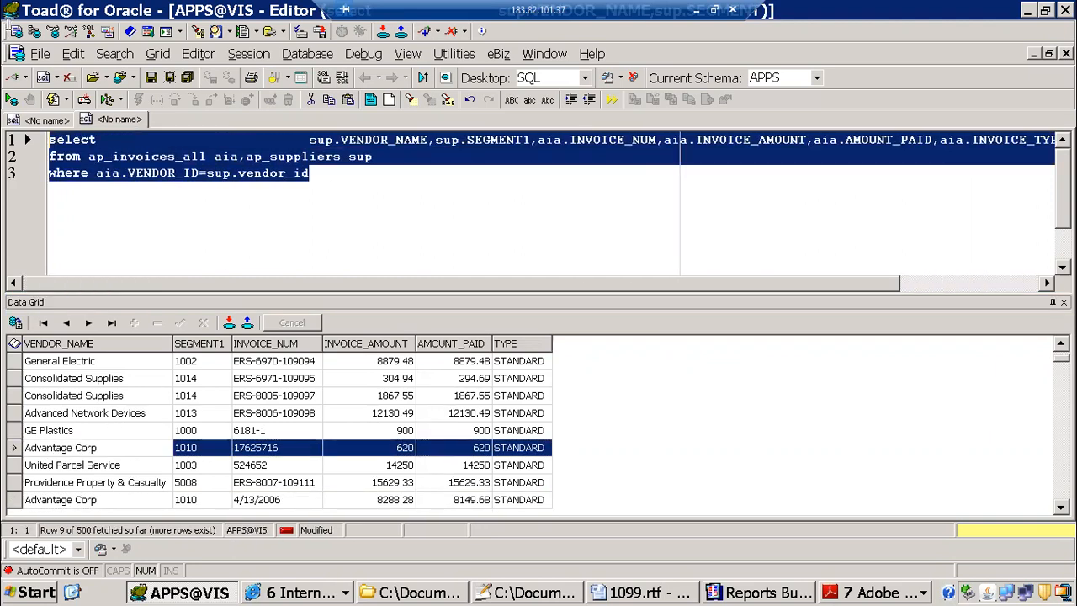
pyautogui.hotkey('ctrl', 'shift', 'f')
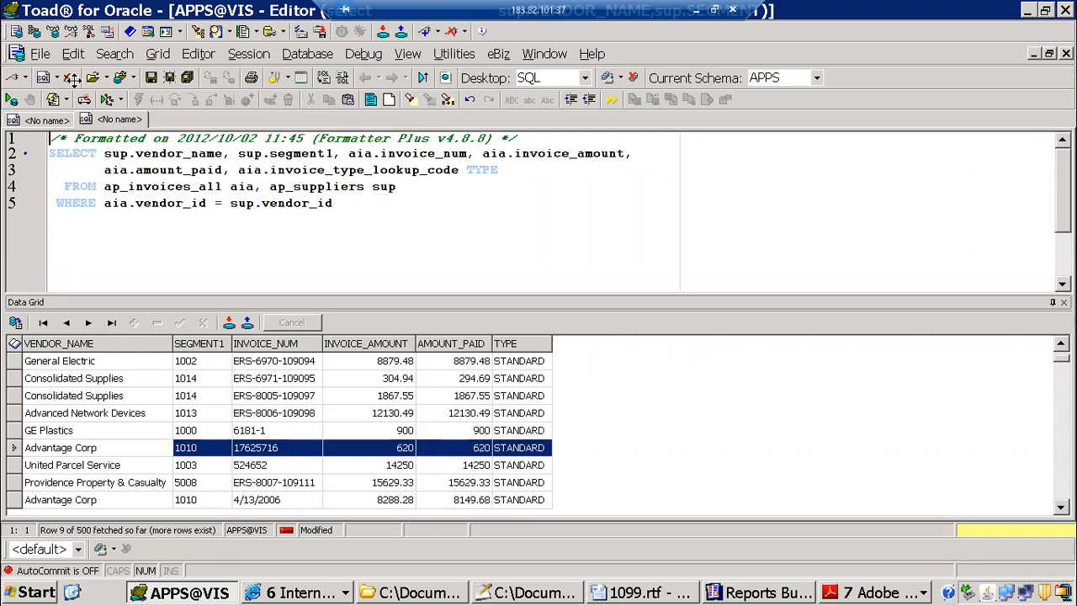
pyautogui.click(345, 206)
pyautogui.press('Return')
pyautogui.write('and sup.')
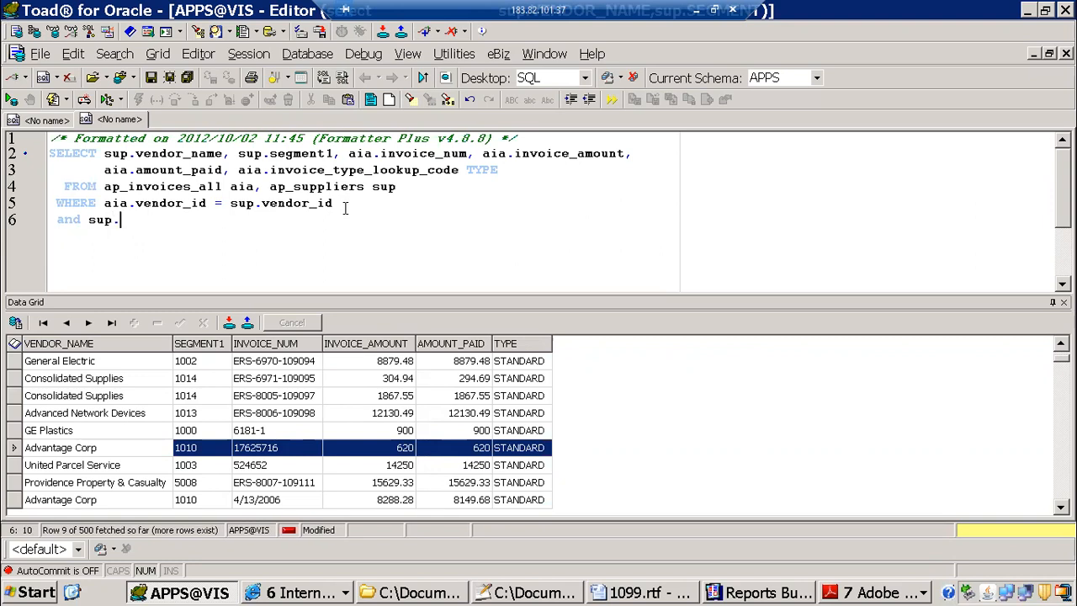
pyautogui.write('ve')
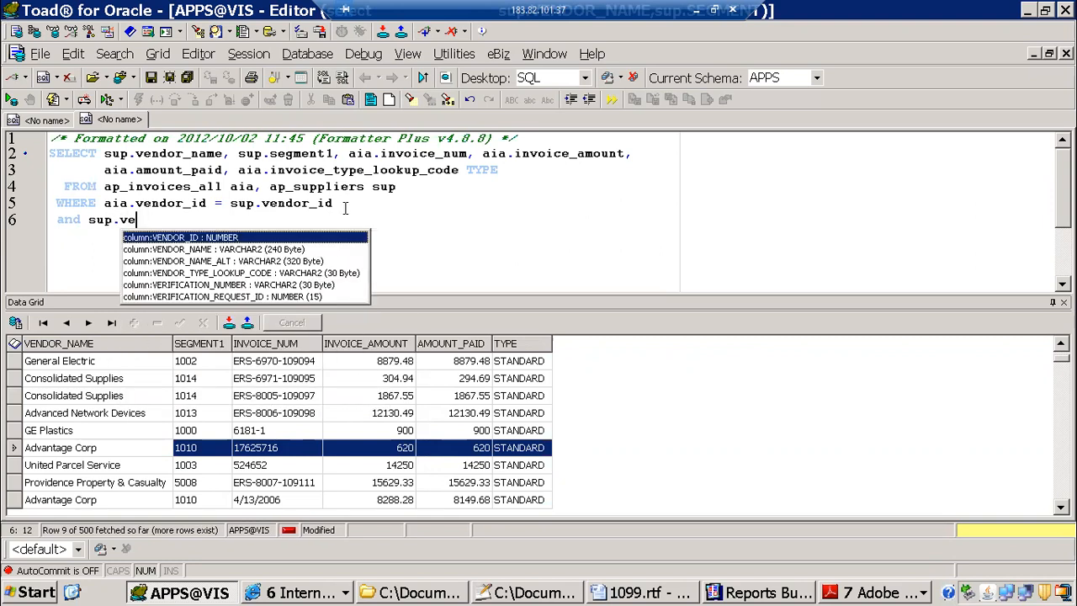
pyautogui.press('Return')
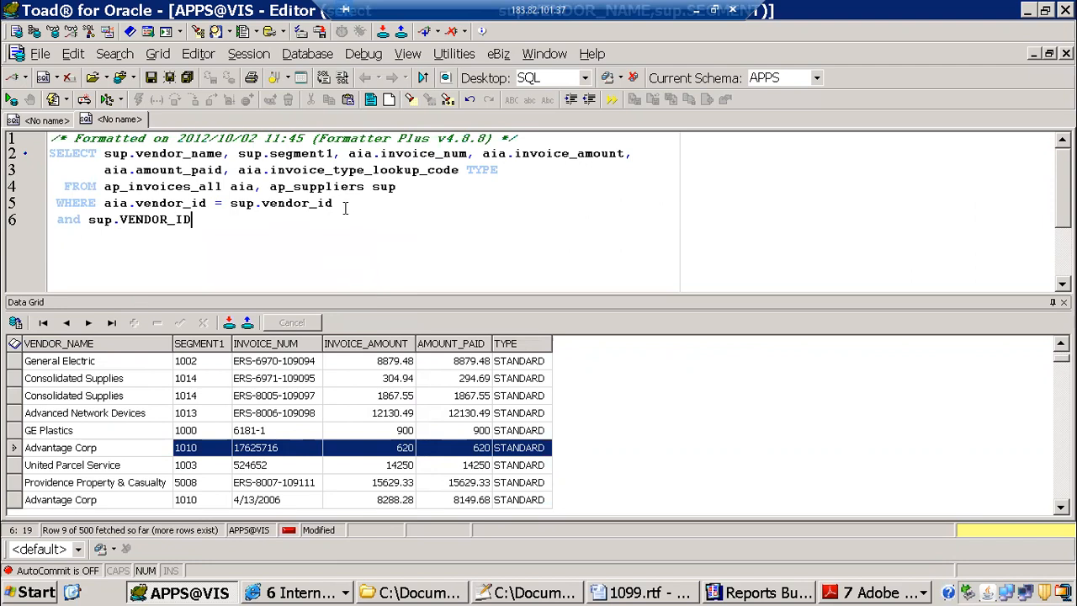
# Step: Complete the sup.VENDOR_ID condition with in ('1','2','3') and run the query
pyautogui.write("in ('")
pyautogui.write("'")
pyautogui.write('1')
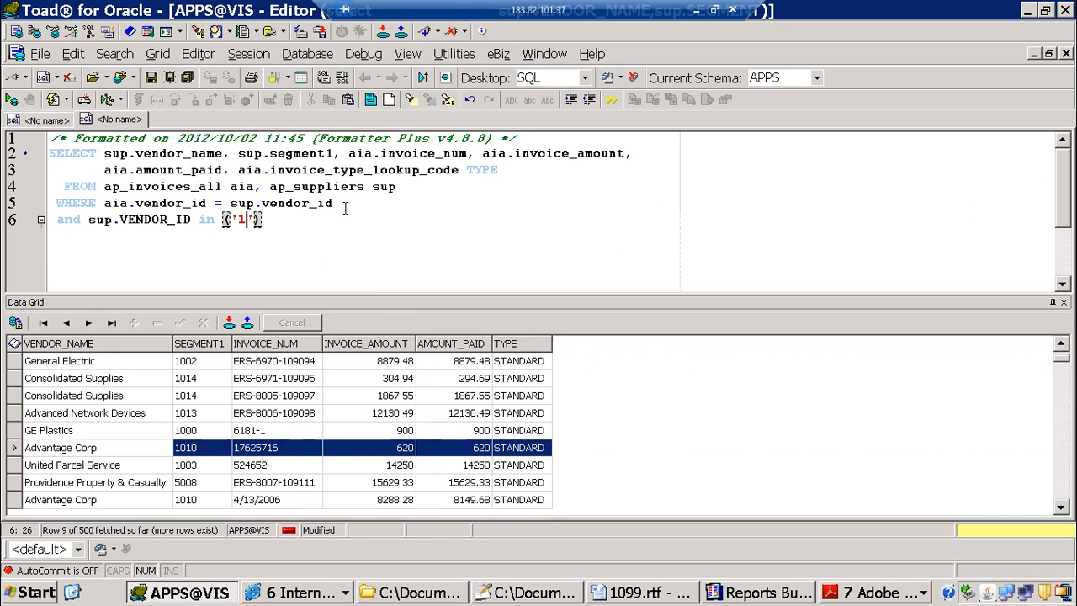
pyautogui.write(",'2")
pyautogui.write(",''")
pyautogui.press('Left')
pyautogui.write('3')
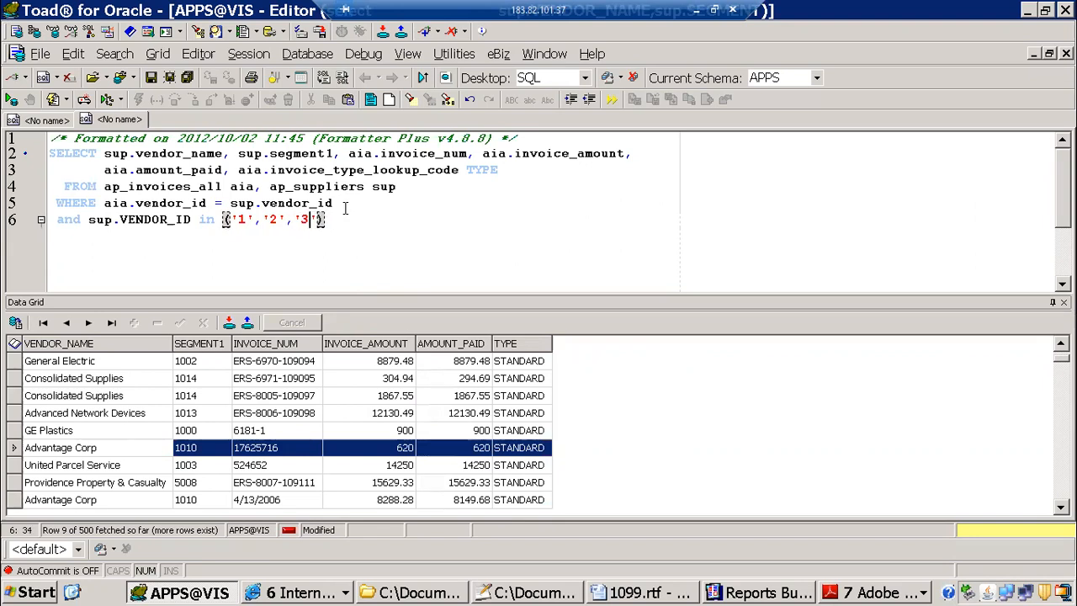
pyautogui.press('F9')
# Step: Get the record count for the results limited to vendor IDs 1, 2 and 3 and dismiss the message
pyautogui.rightClick(417, 429)
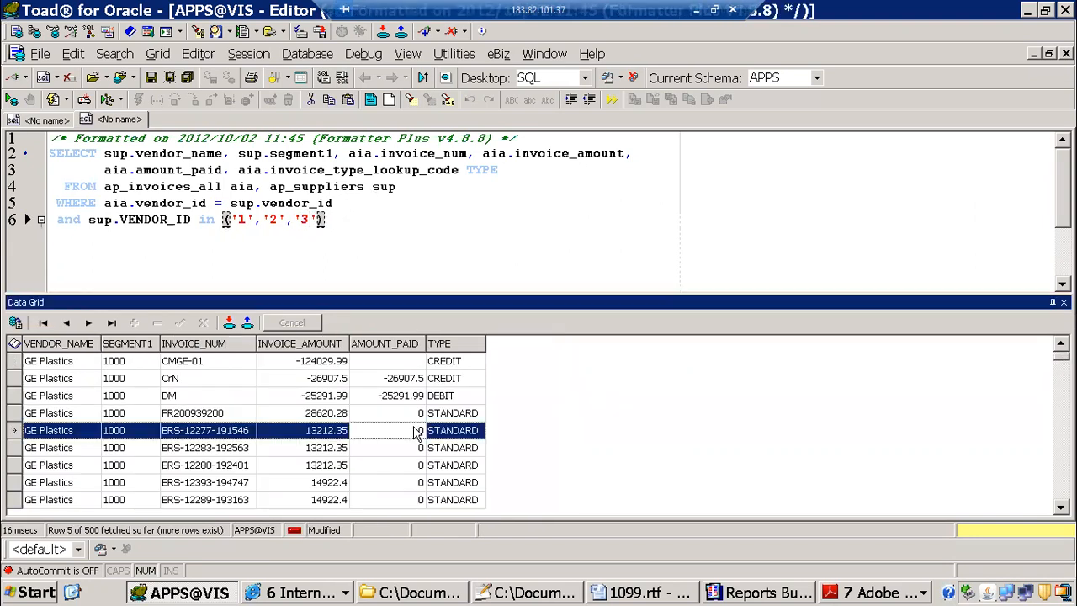
pyautogui.click(495, 199)
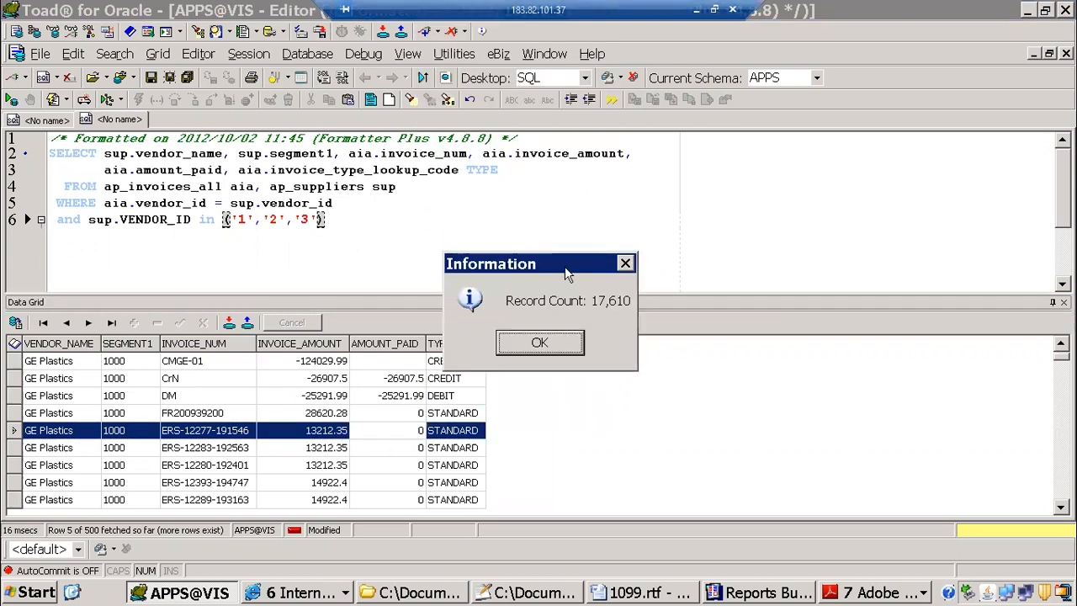
pyautogui.press('Return')
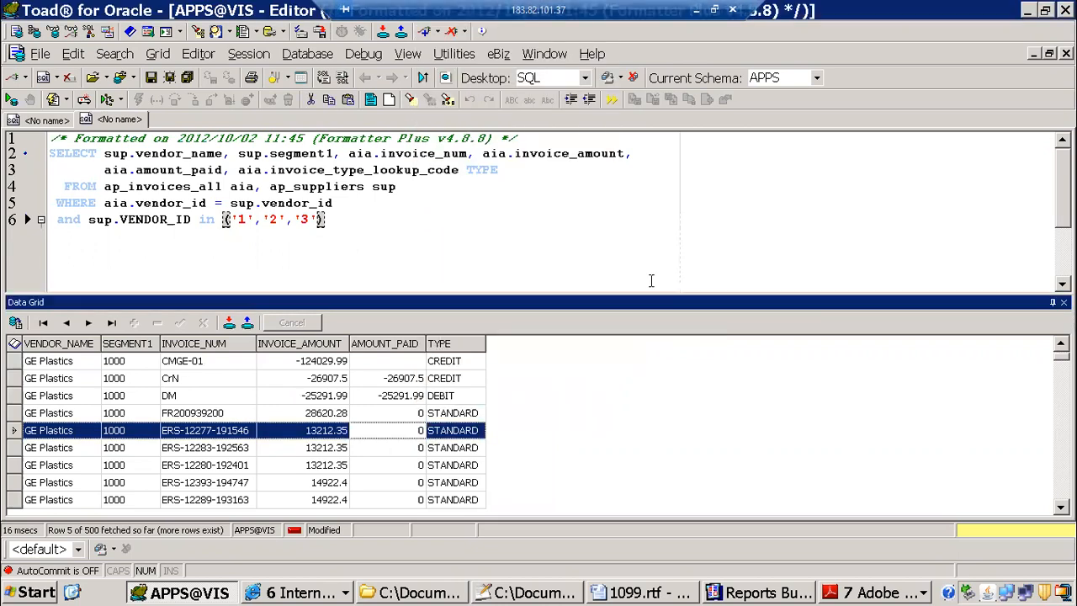
# Step: Remove '3' from the vendor ID list so the condition reads in ('1','2'), and run the query again
pyautogui.click(321, 219)
pyautogui.press('Left')
pyautogui.press('BackSpace')
pyautogui.press('BackSpace')
pyautogui.press('BackSpace')
pyautogui.press('BackSpace')
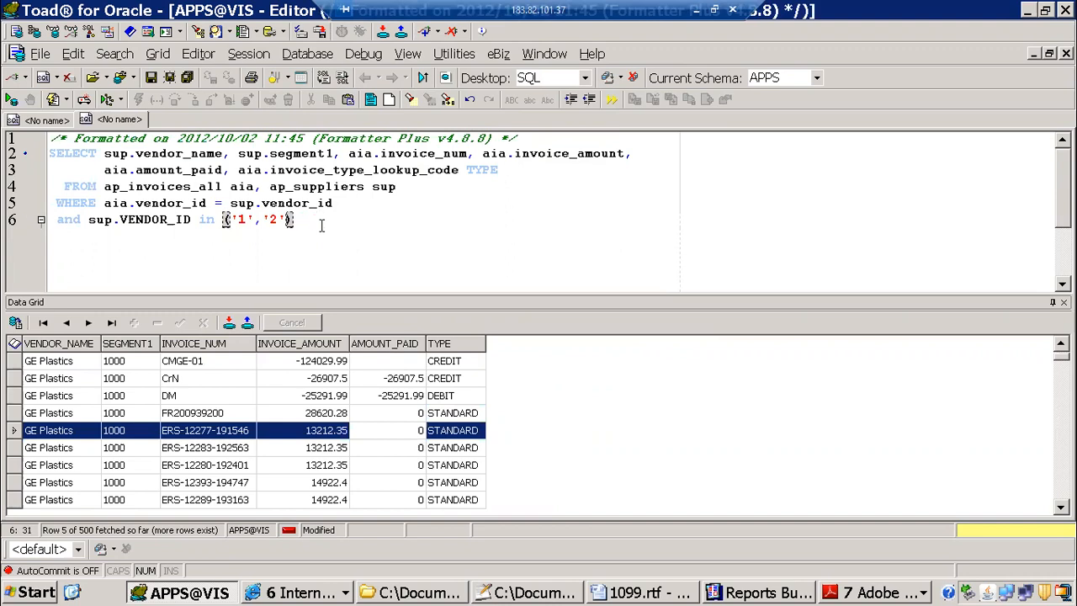
pyautogui.press('F9')
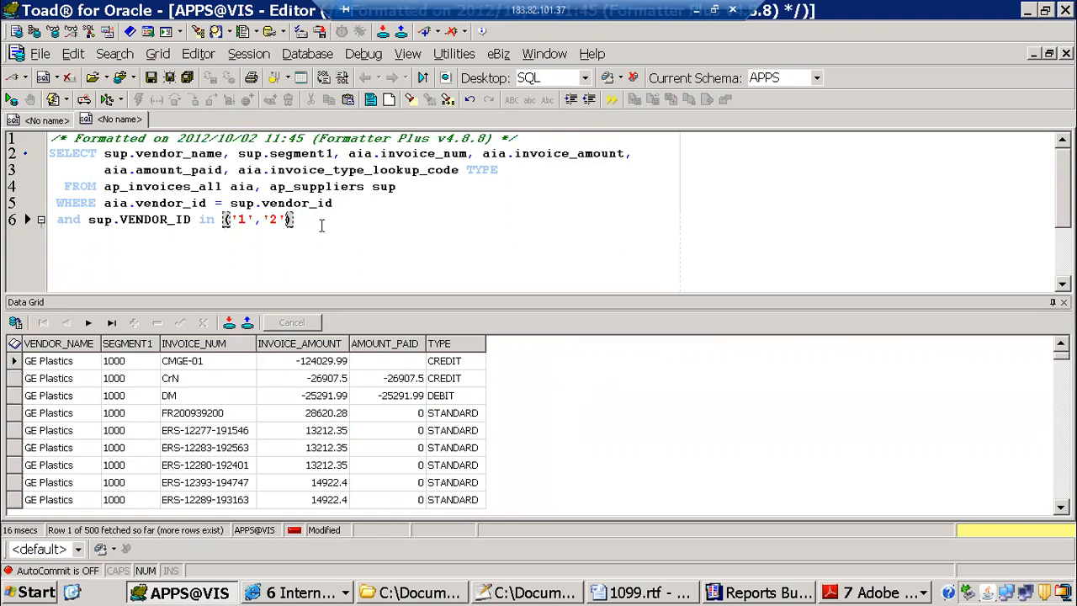
# Step: Get the record count for the results limited to vendor IDs 1 and 2 and dismiss the message
pyautogui.rightClick(439, 397)
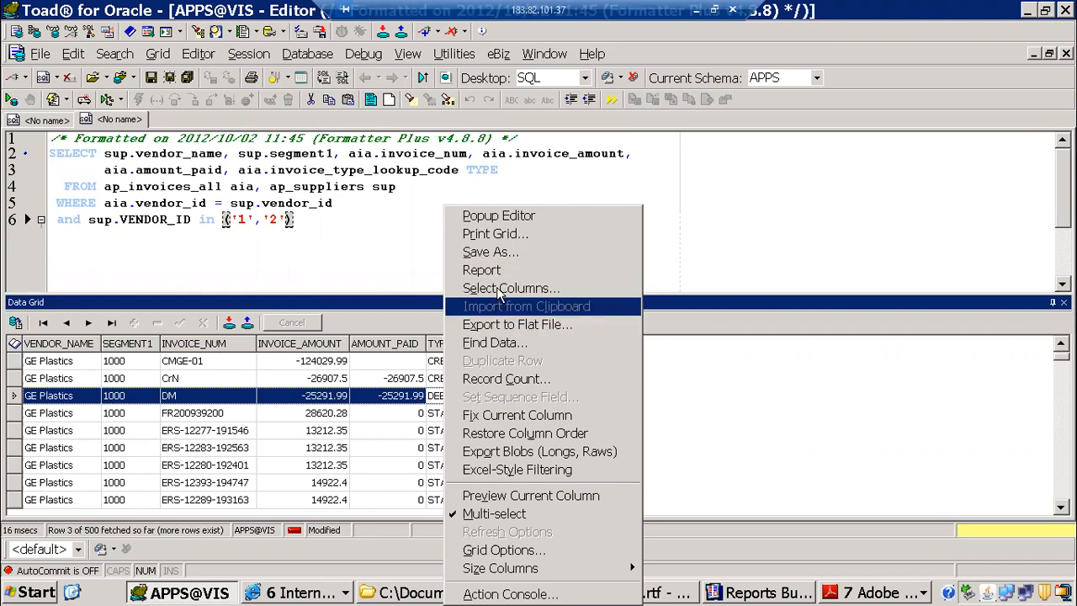
pyautogui.click(501, 380)
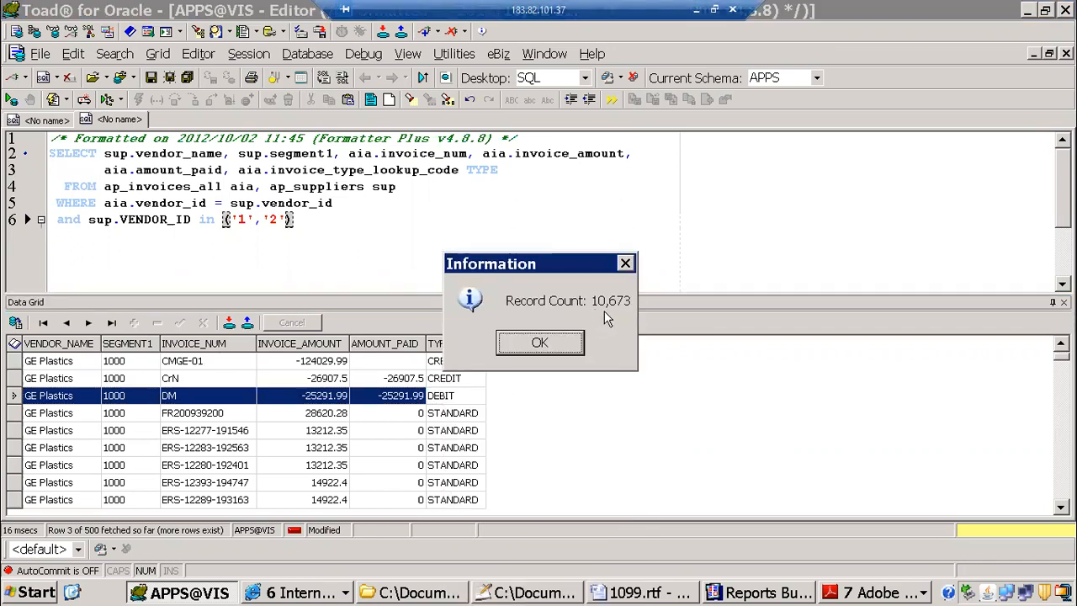
pyautogui.click(515, 349)
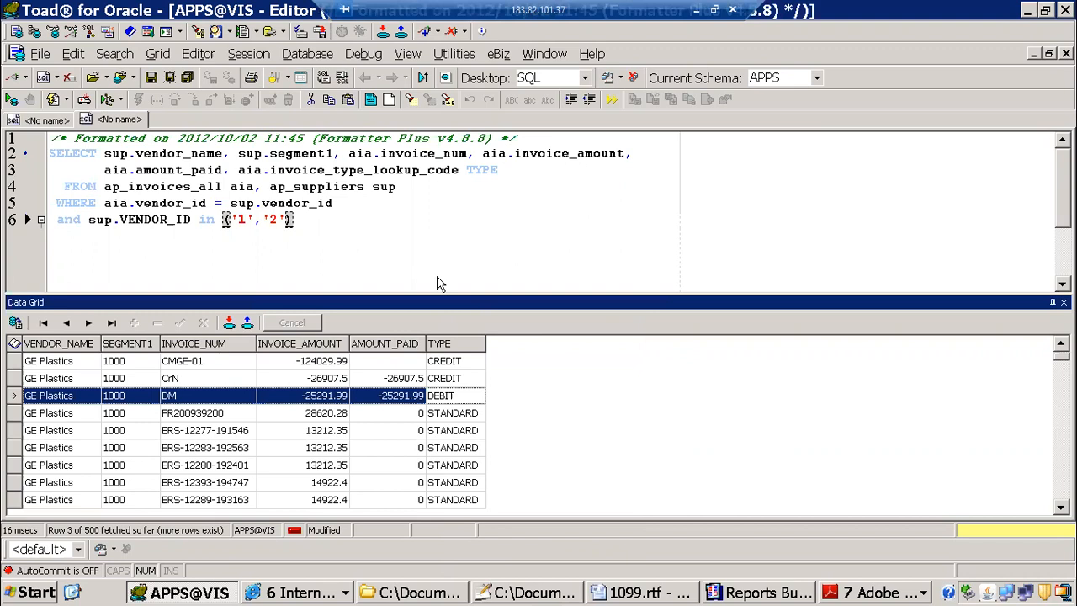
# Step: Reformat the query and copy the complete SELECT statement without the formatter comments
pyautogui.moveTo(354, 232); pyautogui.dragTo(29, 154)
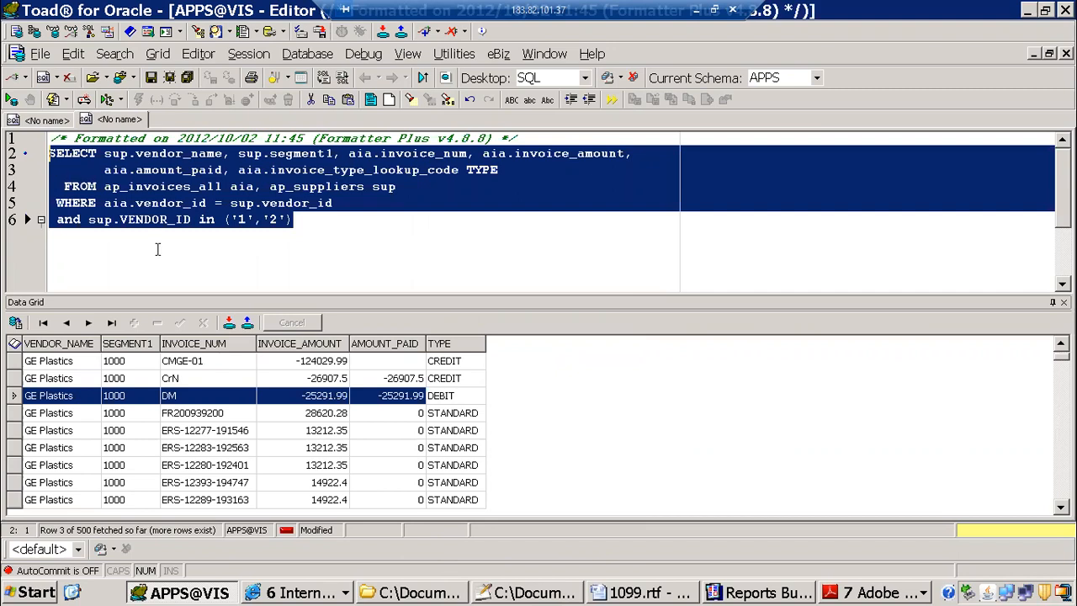
pyautogui.hotkey('ctrl', 'shift', 'f')
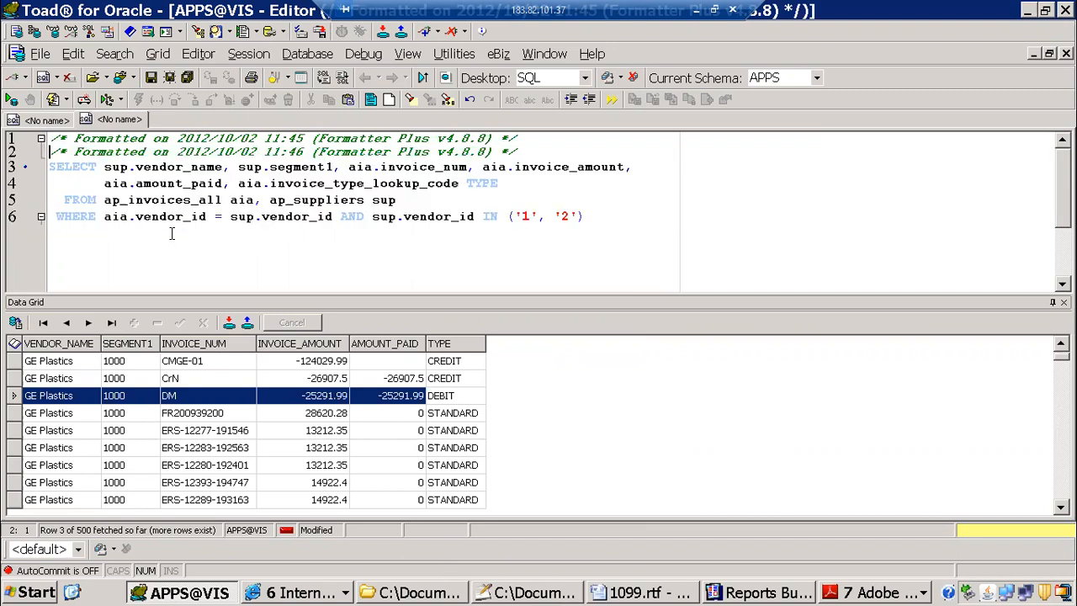
pyautogui.moveTo(592, 217); pyautogui.dragTo(40, 166)
pyautogui.hotkey('ctrl', 'c')
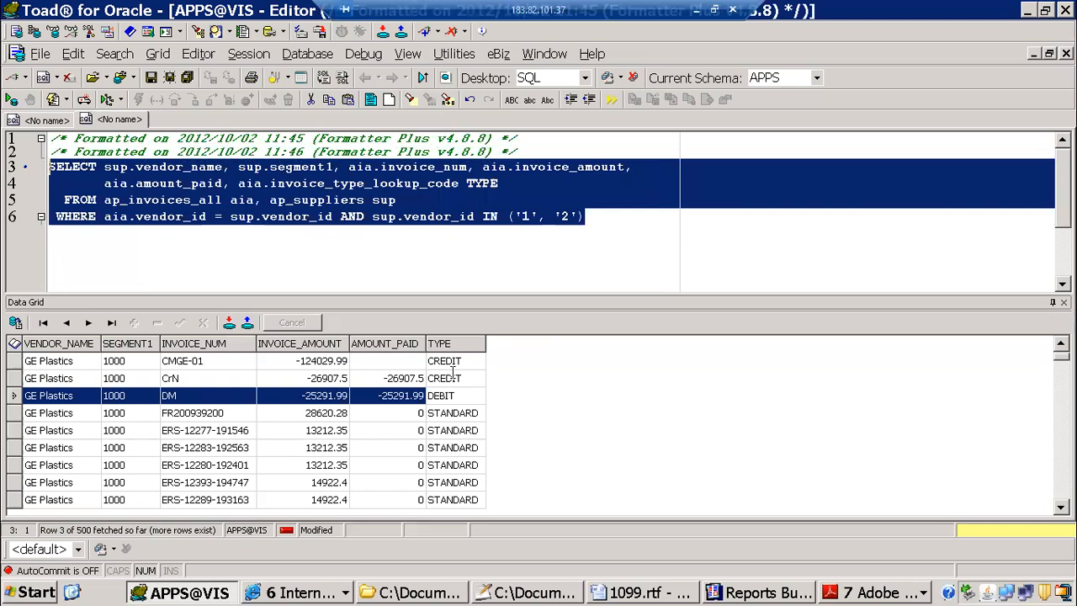
# Step: Switch to Reports Builder and create a new report with the option to build it manually
pyautogui.click(750, 593)
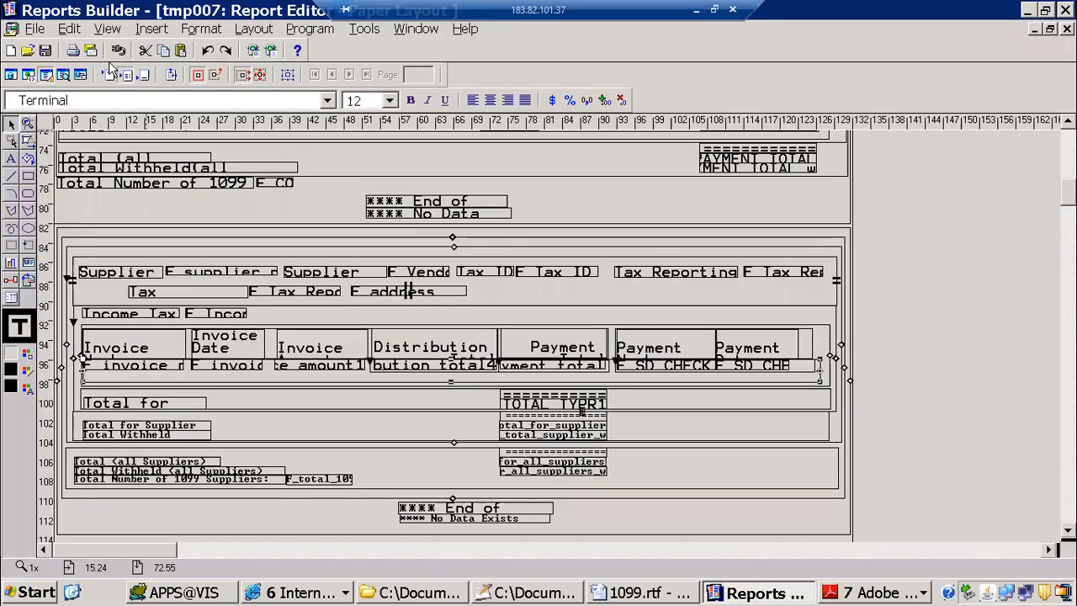
pyautogui.click(34, 29)
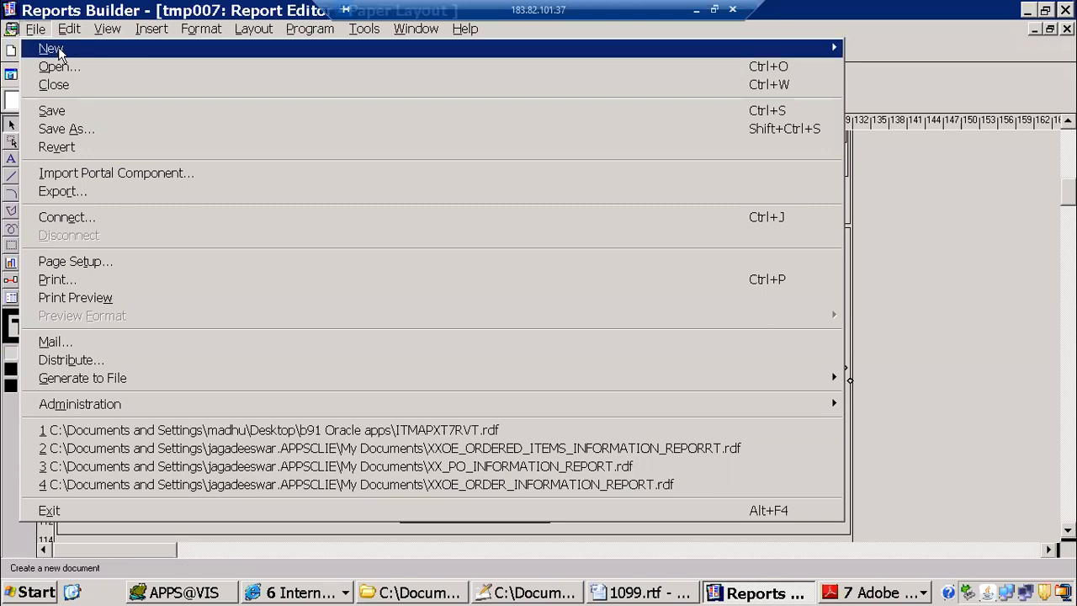
pyautogui.moveTo(48, 49)
pyautogui.click(875, 50)
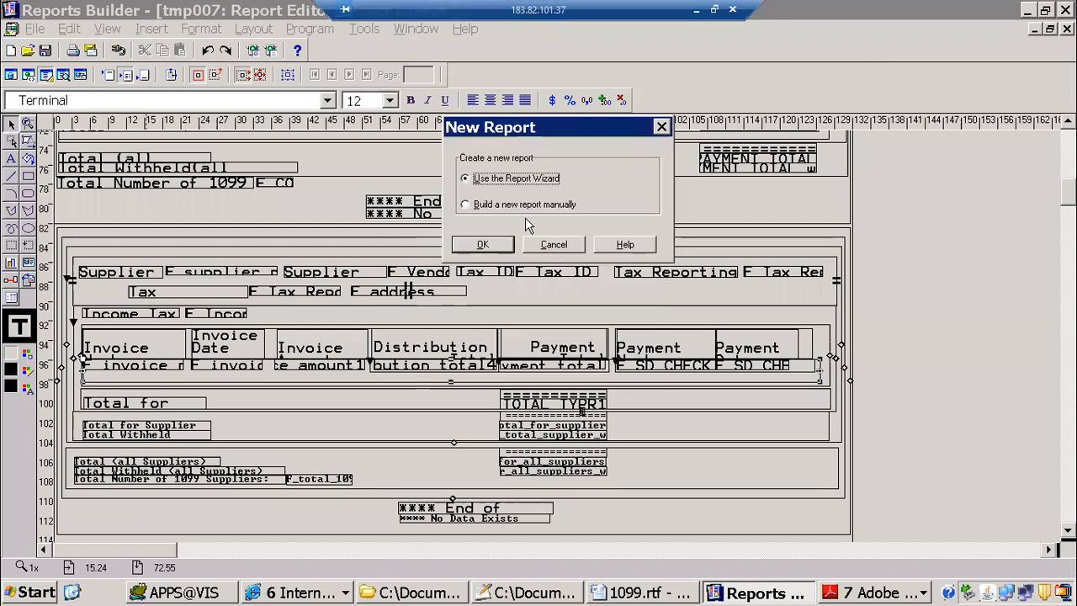
pyautogui.click(482, 207)
pyautogui.click(482, 244)
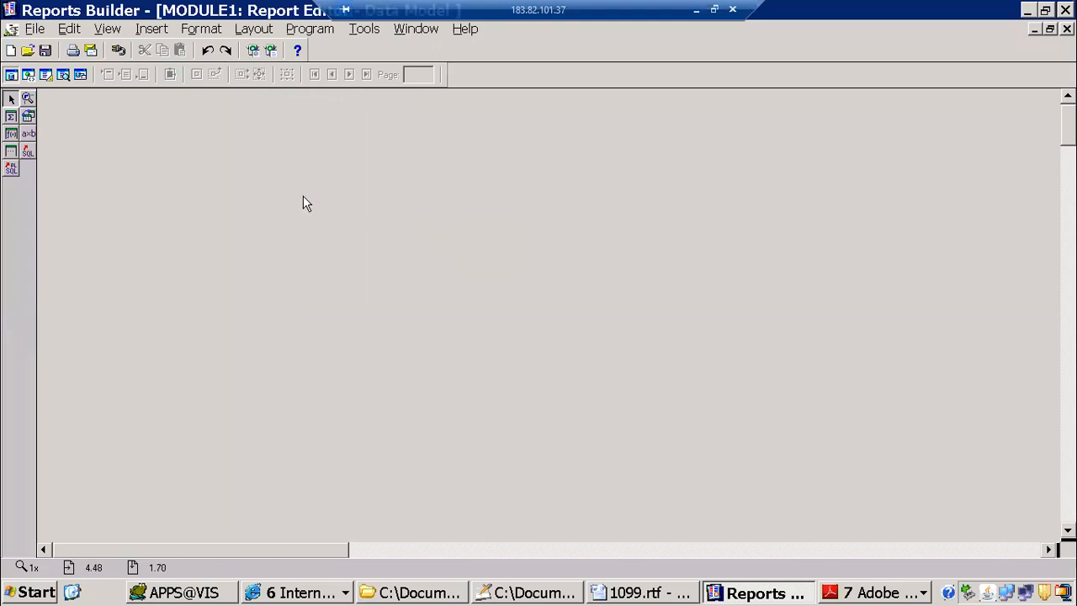
# Step: Add a SQL query to the data model, paste the copied invoice and supplier SELECT statement and accept it
pyautogui.click(28, 153)
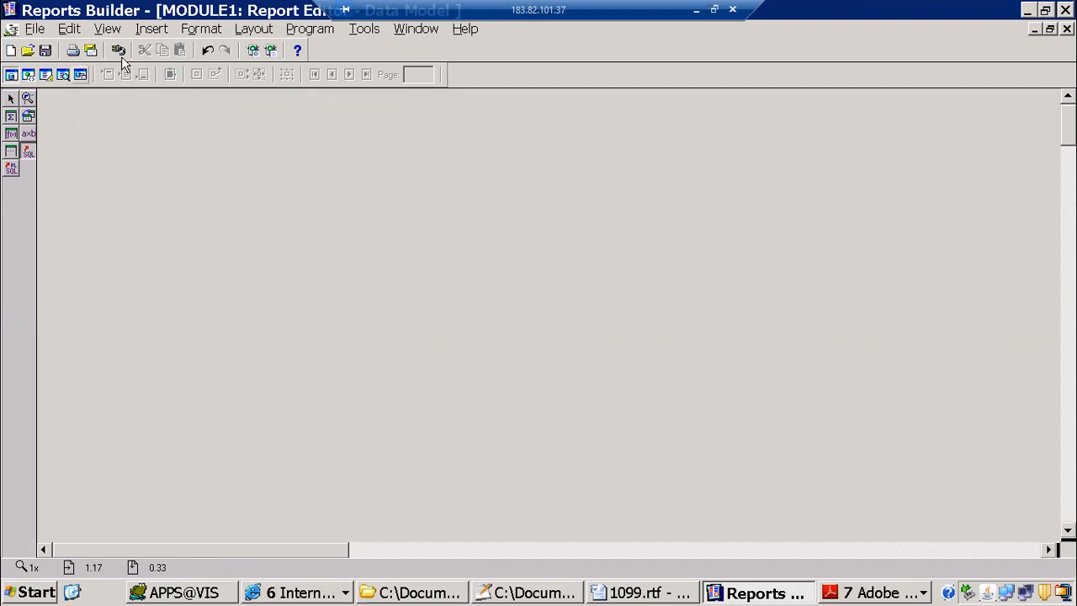
pyautogui.click(234, 205)
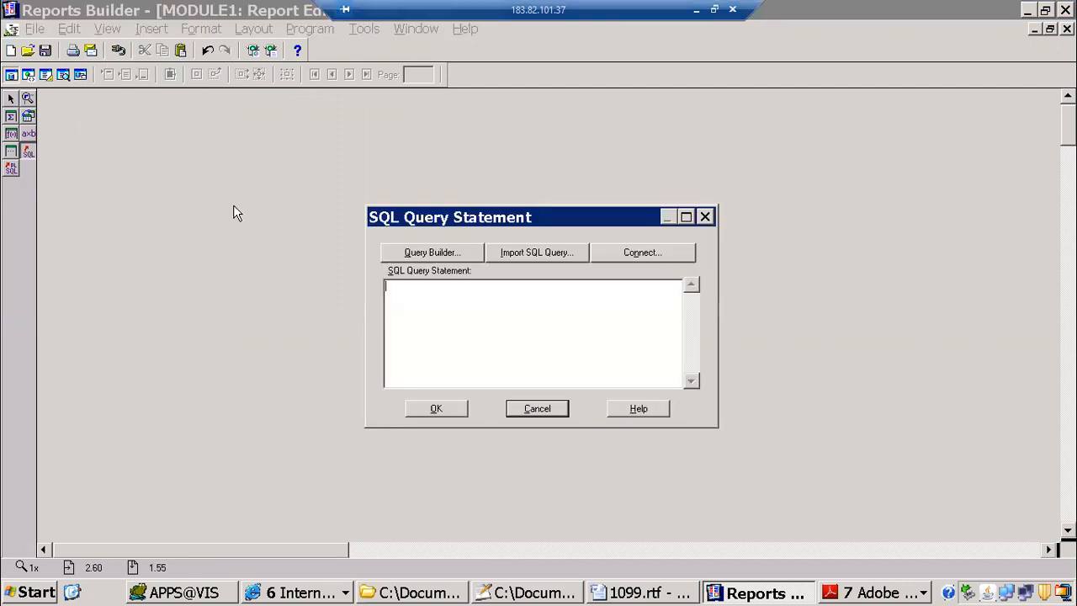
pyautogui.moveTo(518, 221); pyautogui.dragTo(322, 160)
pyautogui.hotkey('ctrl', 'v')
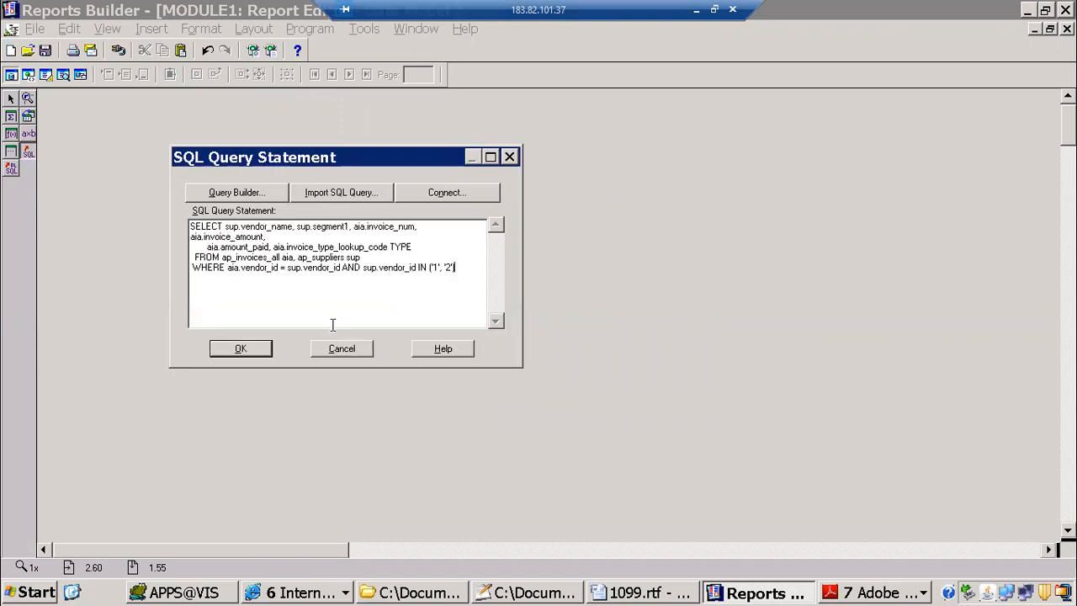
pyautogui.click(261, 350)
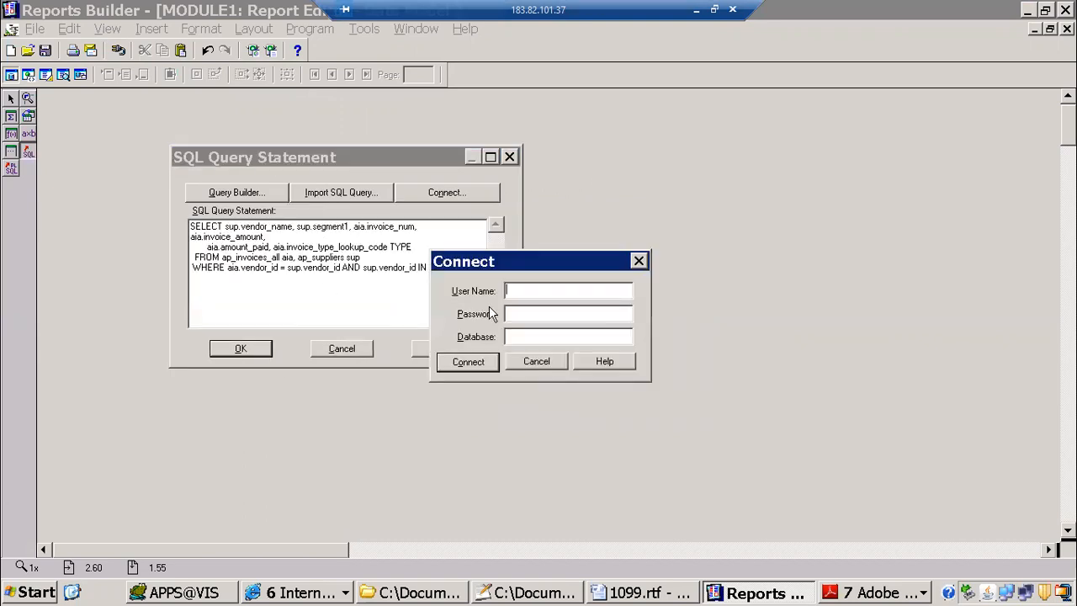
# Step: Connect to the vis database by filling in the user name, password and database fields
pyautogui.write('vis')
pyautogui.press('Return')
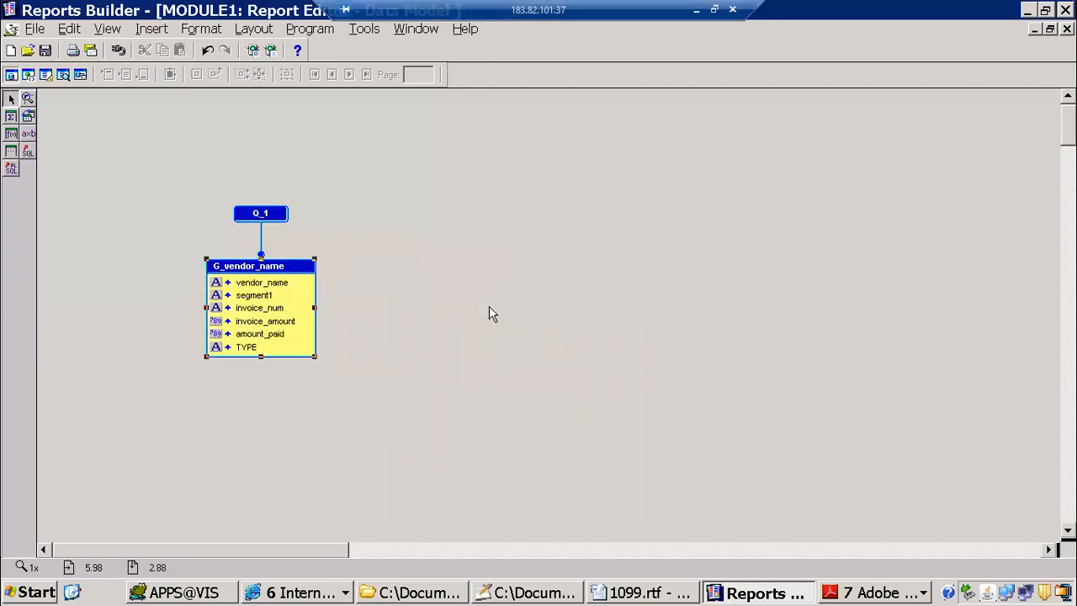
# Step: Edit the SQL statement of query Q_1 to give sup.segment1 the alias vendor_number and accept the change
pyautogui.click(266, 296)
pyautogui.click(271, 216)
pyautogui.doubleClick(271, 216)
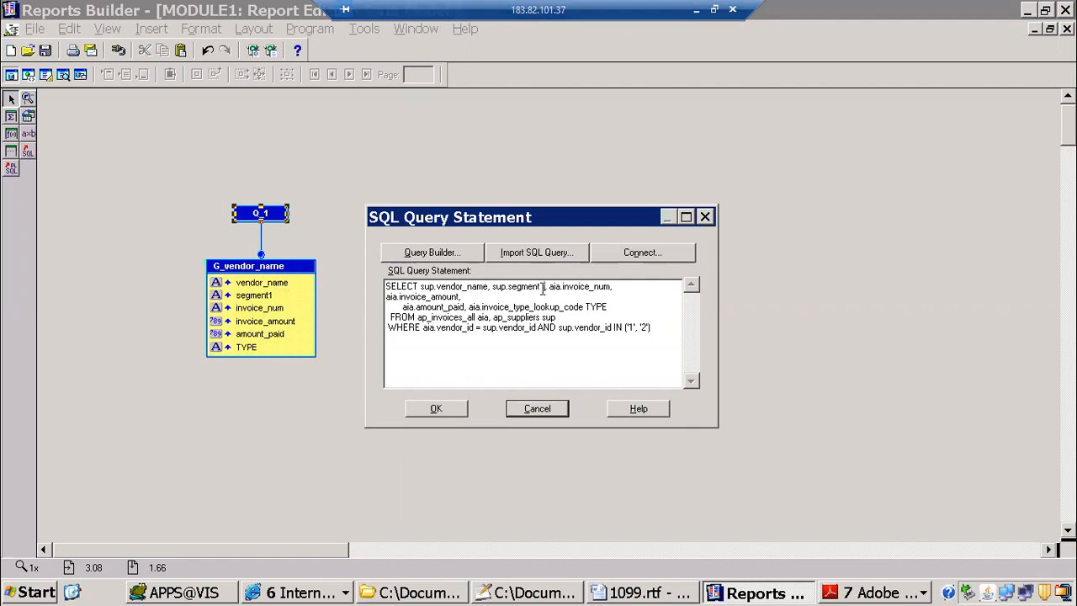
pyautogui.click(542, 287)
pyautogui.write('vendor_number')
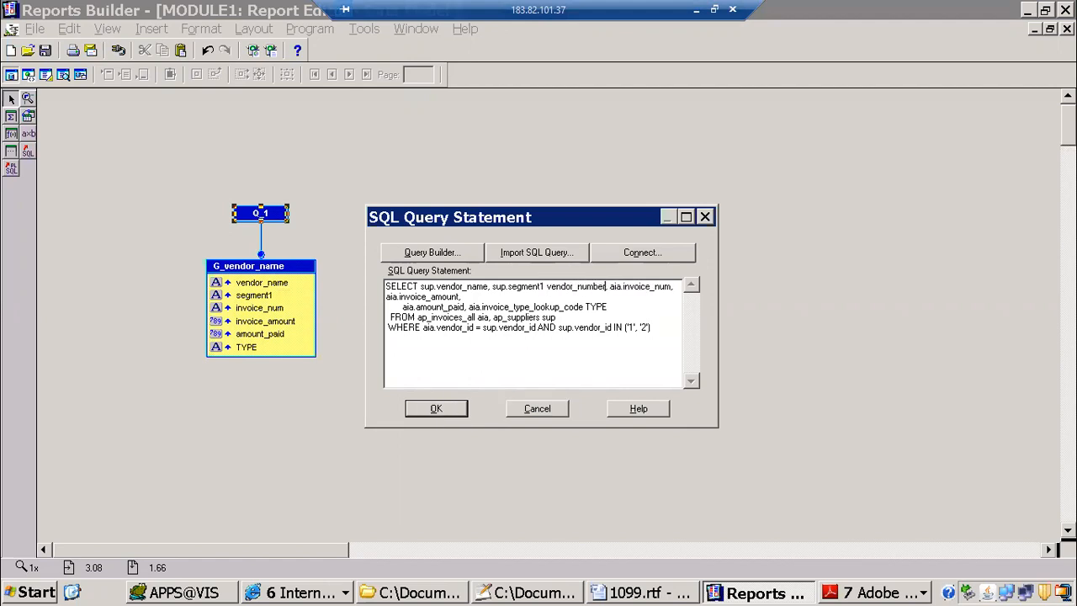
pyautogui.click(436, 409)
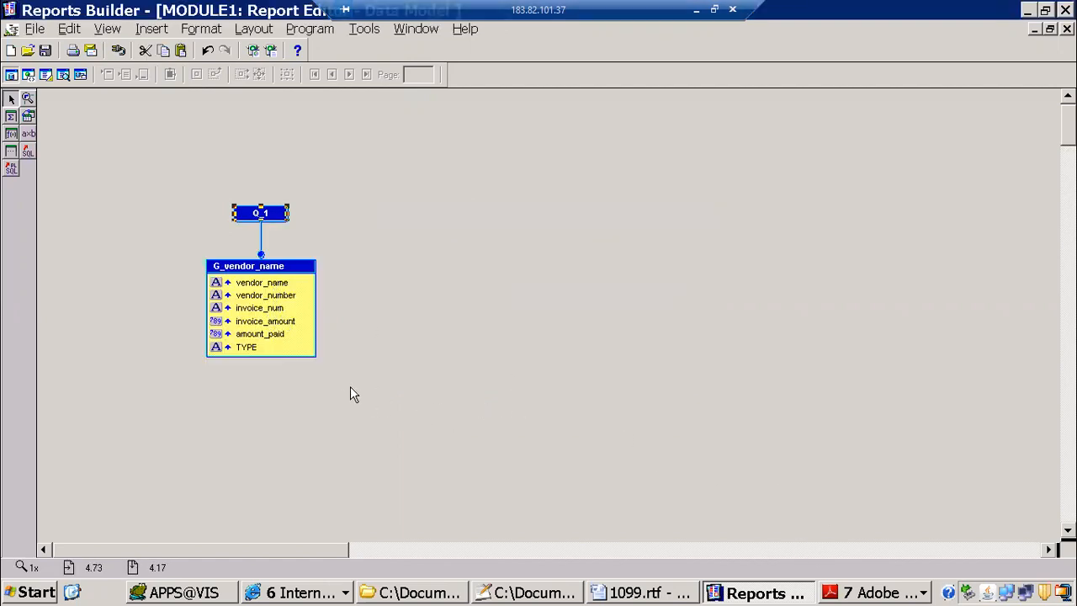
# Step: Move vendor_name out of the G_vendor_name group into a separate group above it
pyautogui.moveTo(278, 283); pyautogui.dragTo(260, 255)
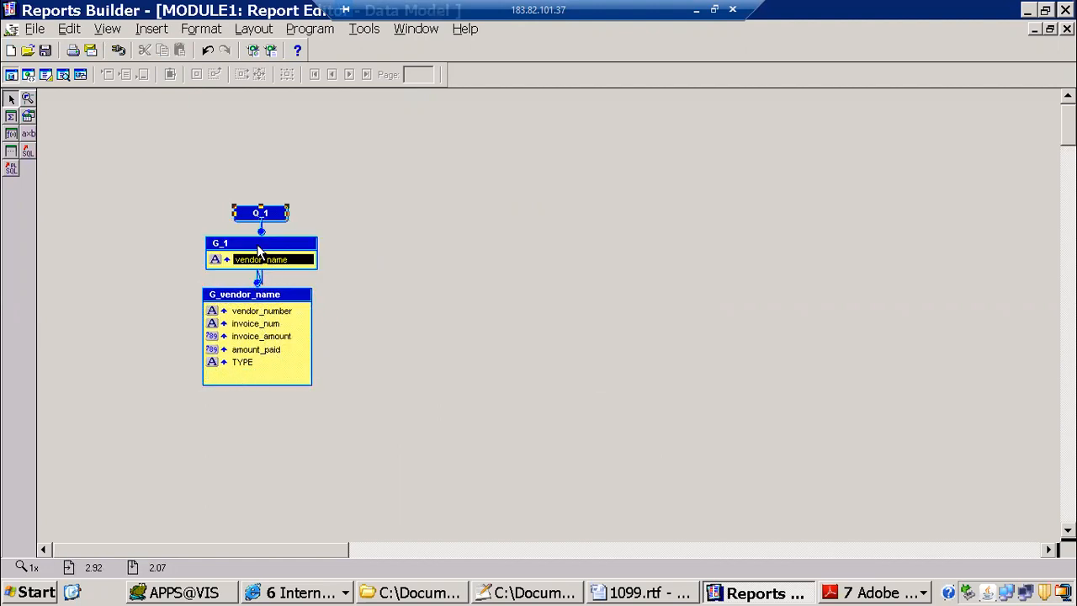
# Step: Move vendor_number from the G_vendor_name group into G_1 alongside vendor_name
pyautogui.click(265, 313)
pyautogui.moveTo(266, 315); pyautogui.dragTo(269, 265)
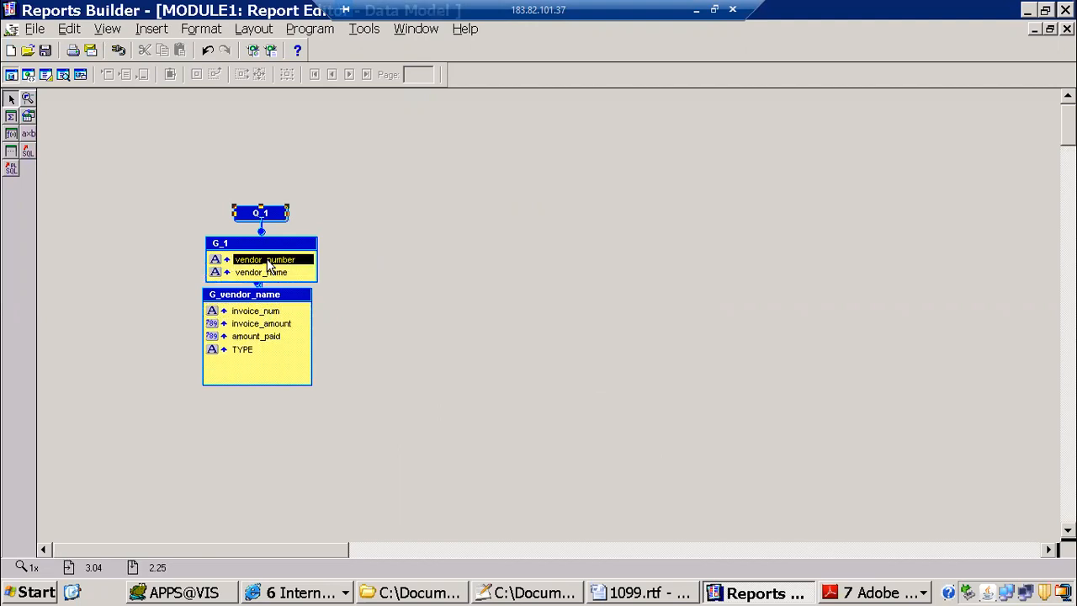
# Step: Open the TMP007 data model, reposition G_RD_PAYMENT, and split Payment_Total3 and nvl_id_income_tax_region_No_T1 out of it into a new group below
pyautogui.click(417, 29)
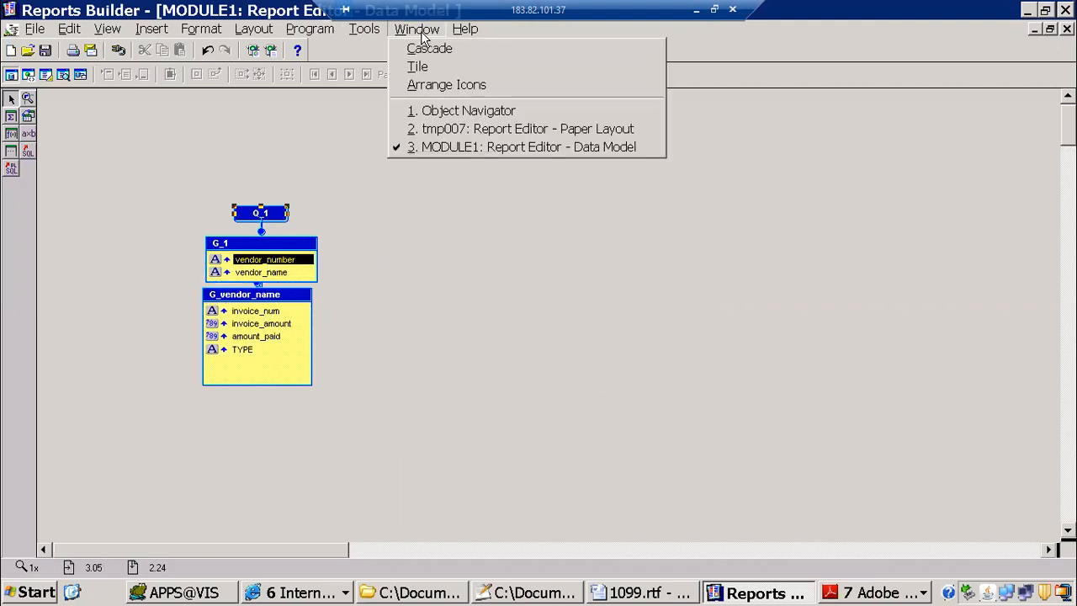
pyautogui.click(458, 110)
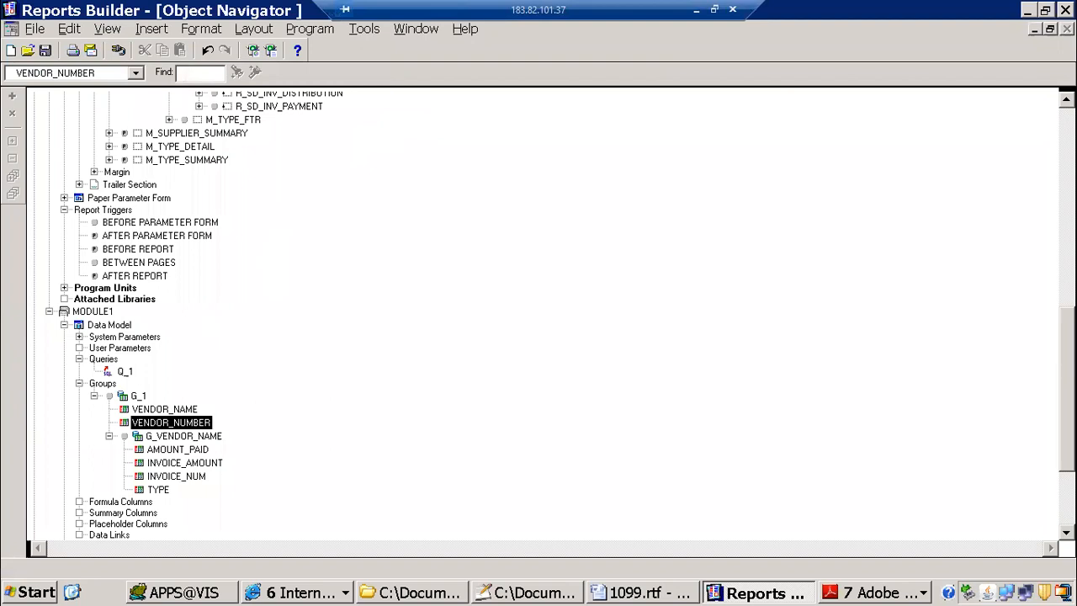
pyautogui.moveTo(1066, 370); pyautogui.dragTo(1032, 79)
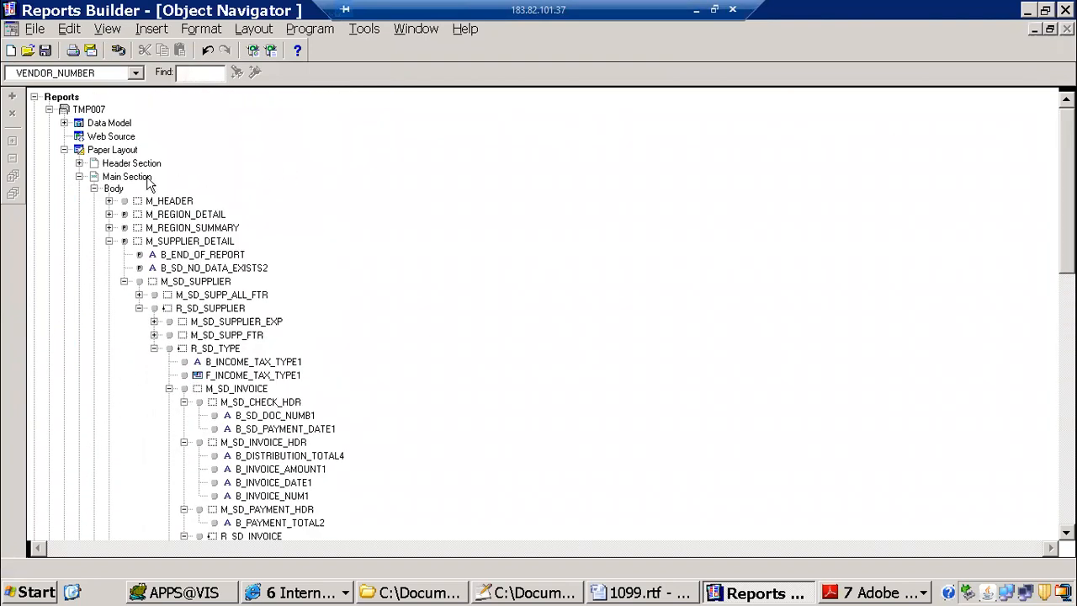
pyautogui.doubleClick(88, 126)
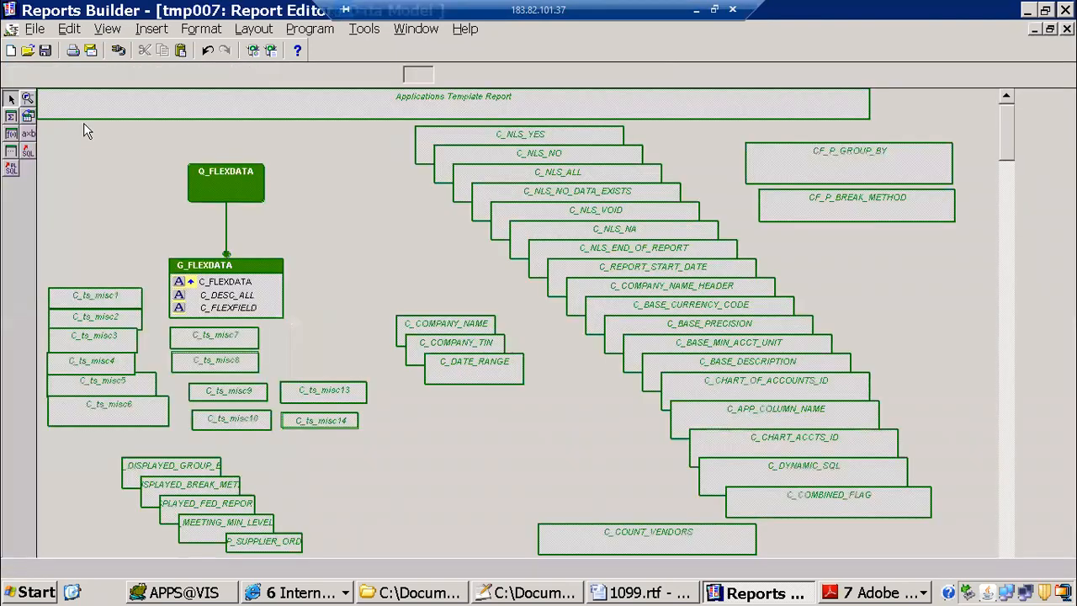
pyautogui.scroll(-10, 539, 315)
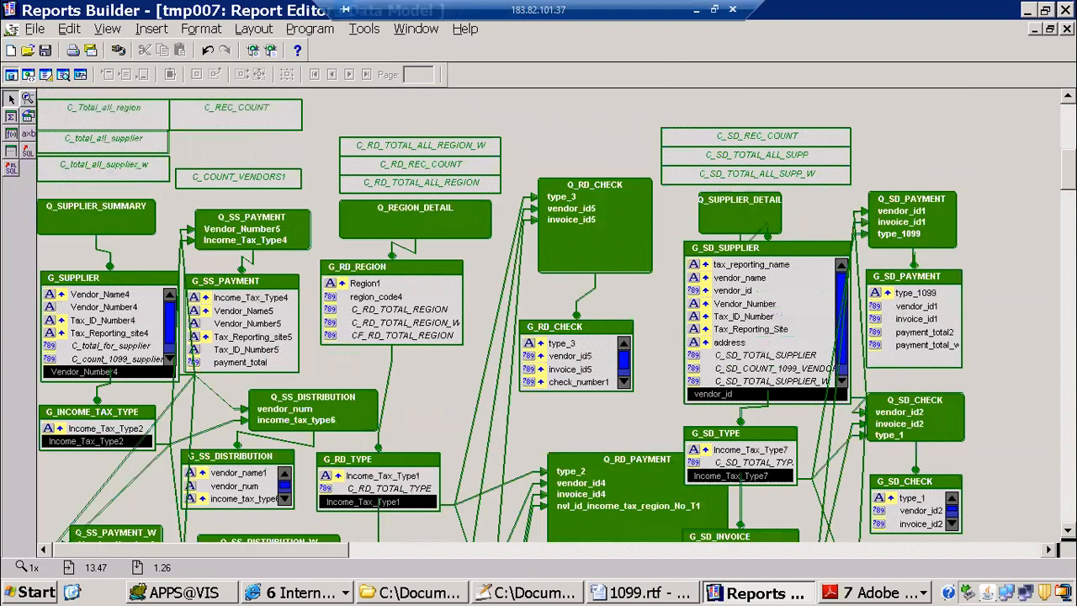
pyautogui.scroll(-5, 644, 395)
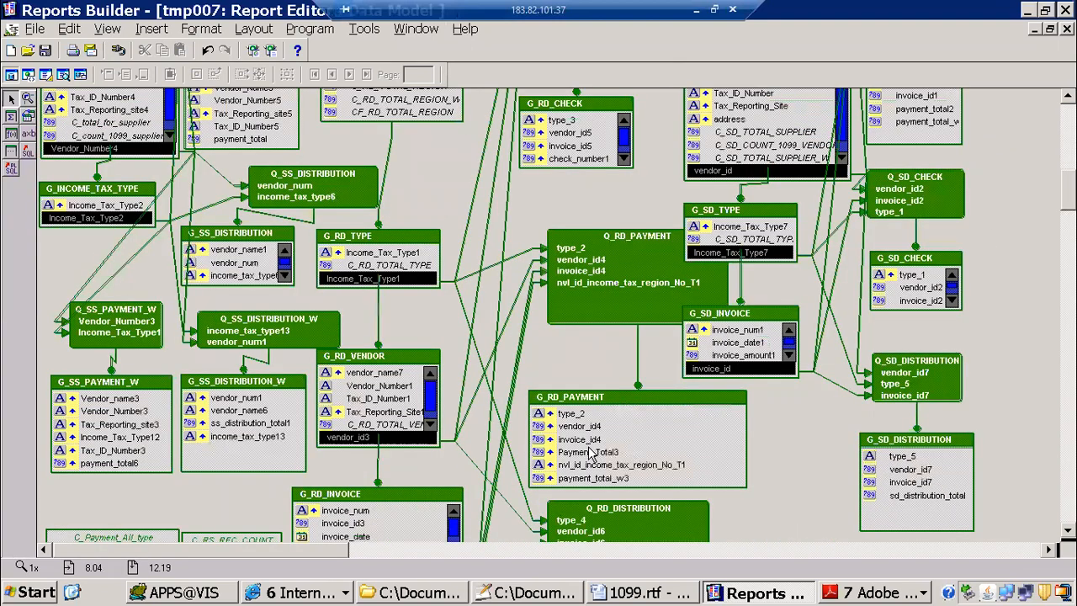
pyautogui.moveTo(599, 406); pyautogui.dragTo(588, 351)
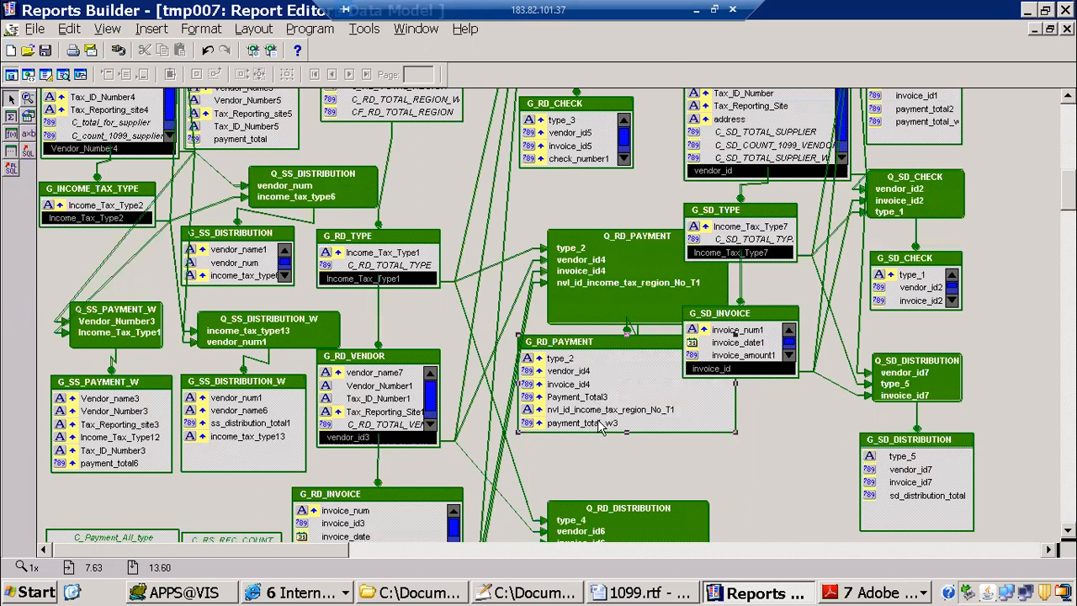
pyautogui.moveTo(584, 398); pyautogui.dragTo(606, 454)
pyautogui.moveTo(599, 399); pyautogui.dragTo(607, 466)
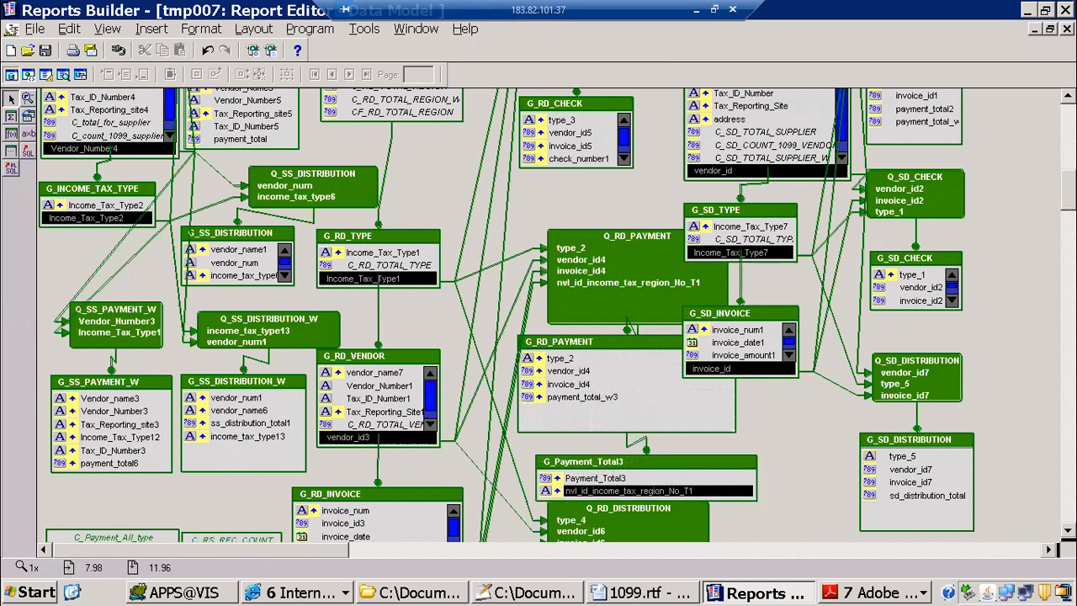
pyautogui.scroll(10, 505, 316)
pyautogui.scroll(-4, 671, 151)
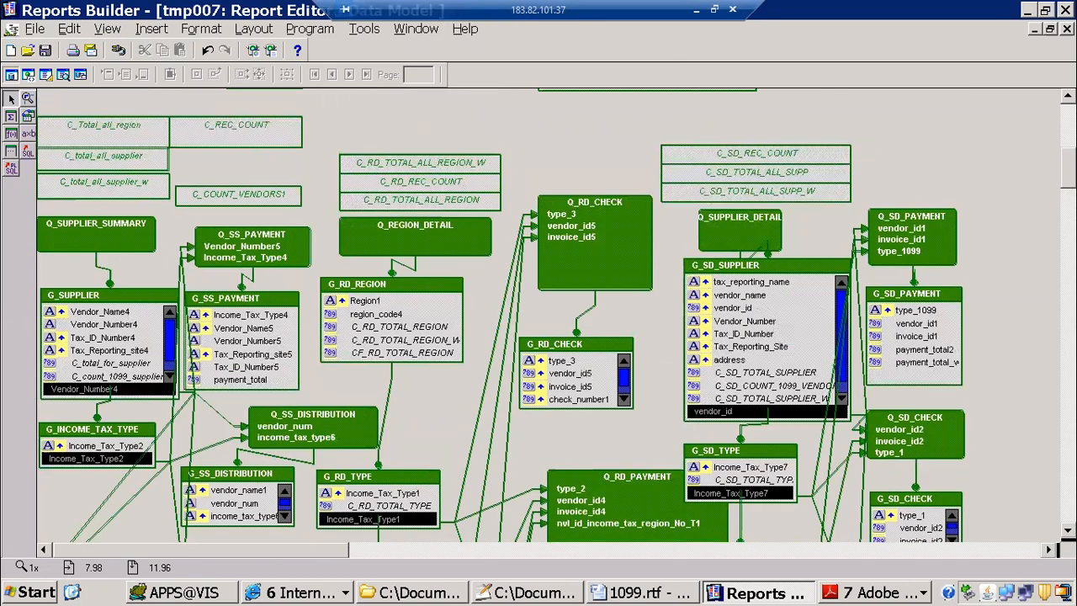
pyautogui.scroll(3, 671, 152)
# Step: Return to the MODULE1 data model, lower the G_vendor_name group, and add aia.invoice_date to the SELECT list of query Q_1
pyautogui.click(421, 32)
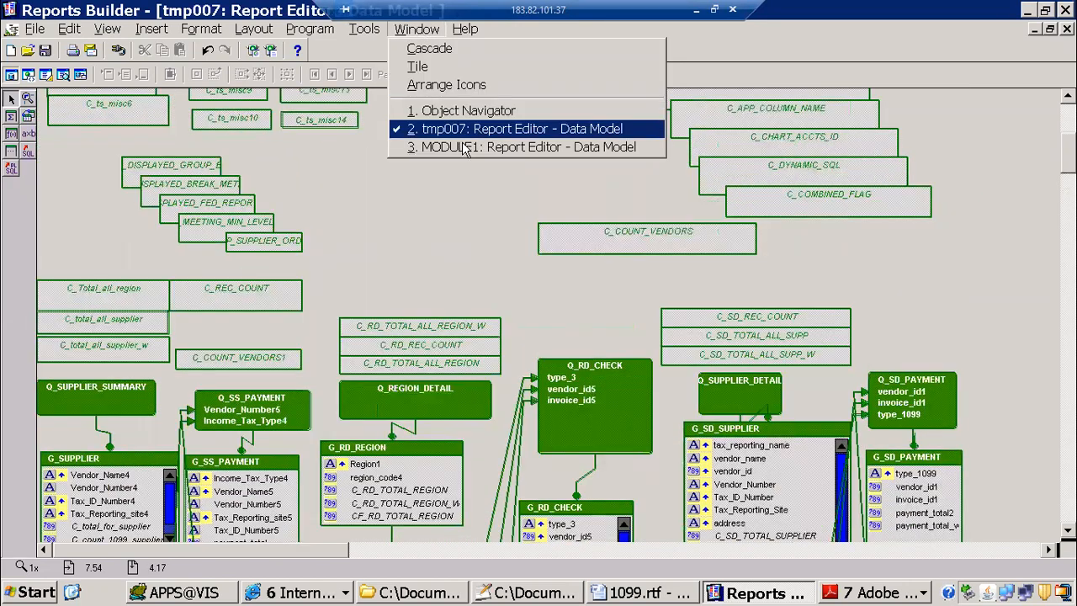
pyautogui.click(425, 146)
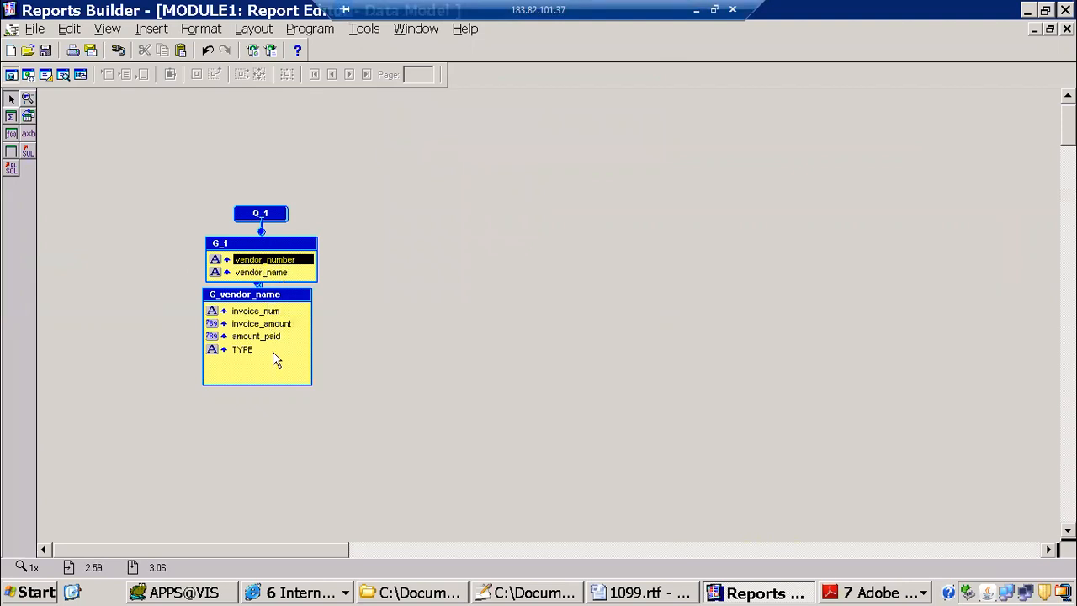
pyautogui.moveTo(270, 304); pyautogui.dragTo(283, 381)
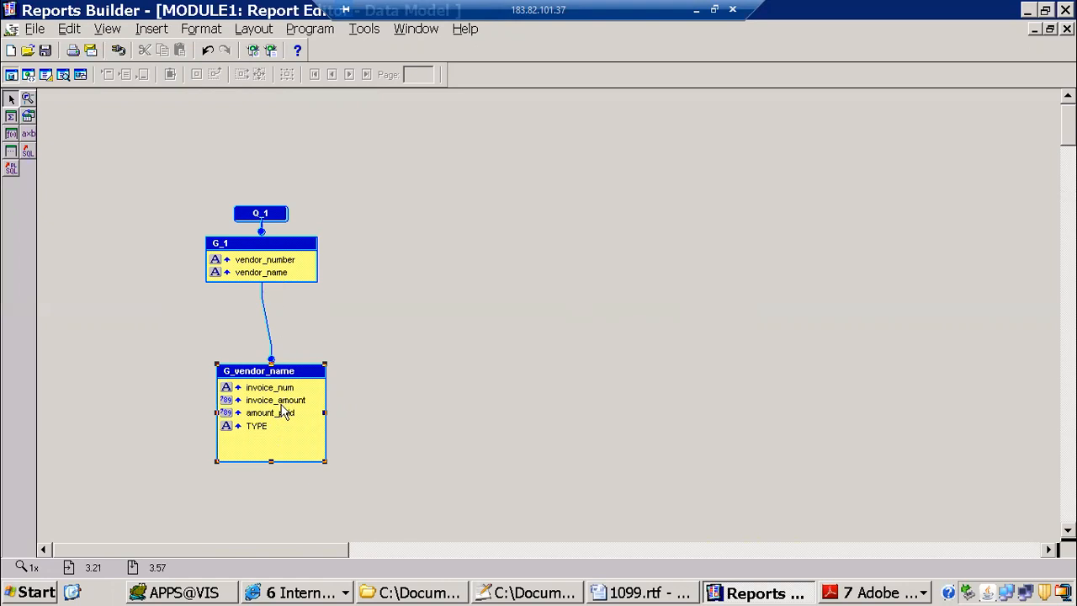
pyautogui.doubleClick(262, 214)
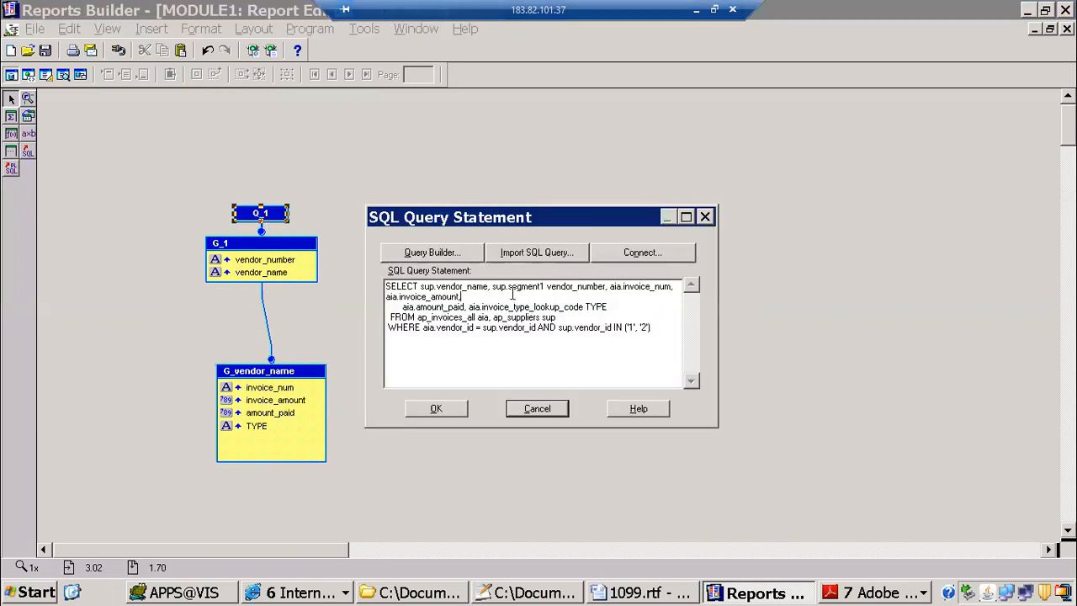
pyautogui.write('aia.invoice_date,')
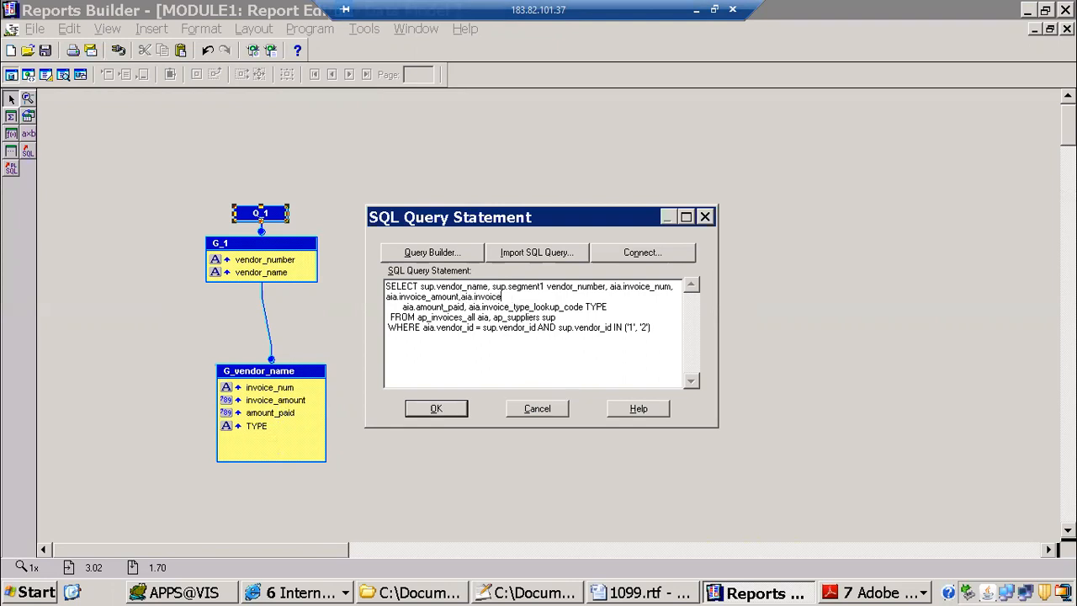
pyautogui.click(434, 409)
# Step: Split invoice_date into its own group between G_1 and G_vendor_name, and space the query and groups apart vertically
pyautogui.moveTo(282, 388); pyautogui.dragTo(276, 323)
pyautogui.moveTo(277, 371); pyautogui.dragTo(277, 417)
pyautogui.moveTo(262, 214); pyautogui.dragTo(264, 119)
pyautogui.moveTo(267, 265); pyautogui.dragTo(276, 217)
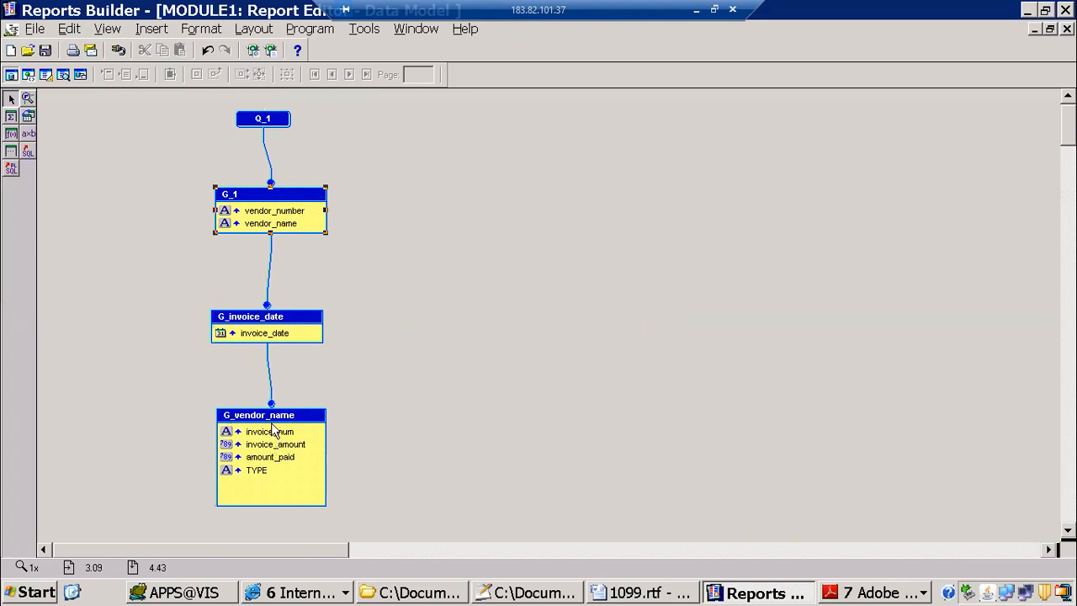
# Step: Move invoice_date into the G_1 group and bring G_vendor_name up directly beneath it
pyautogui.click(274, 335)
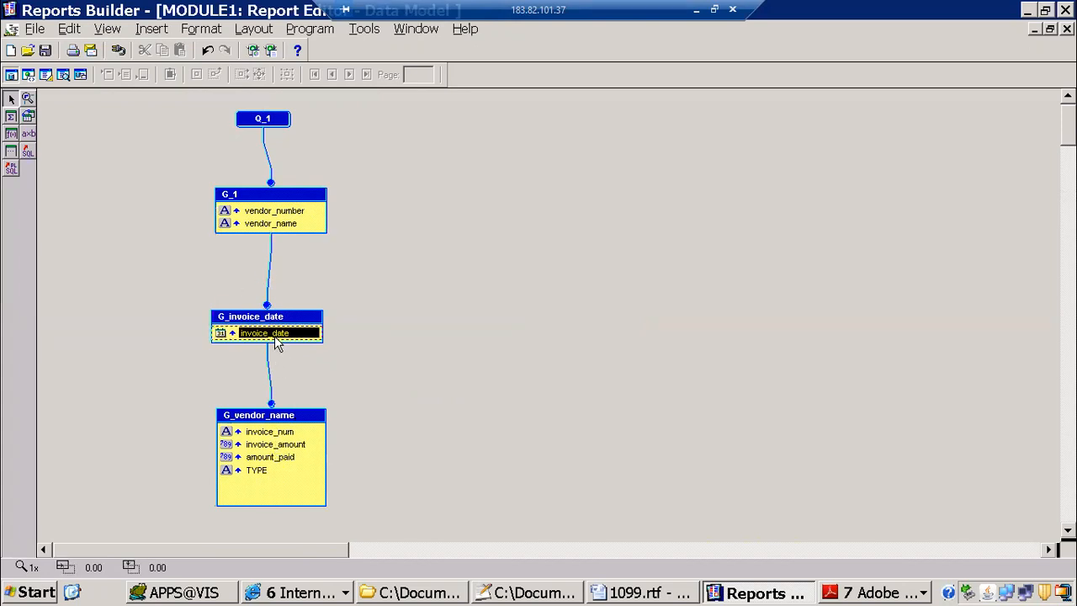
pyautogui.moveTo(274, 336); pyautogui.dragTo(274, 318)
pyautogui.moveTo(271, 413); pyautogui.dragTo(273, 290)
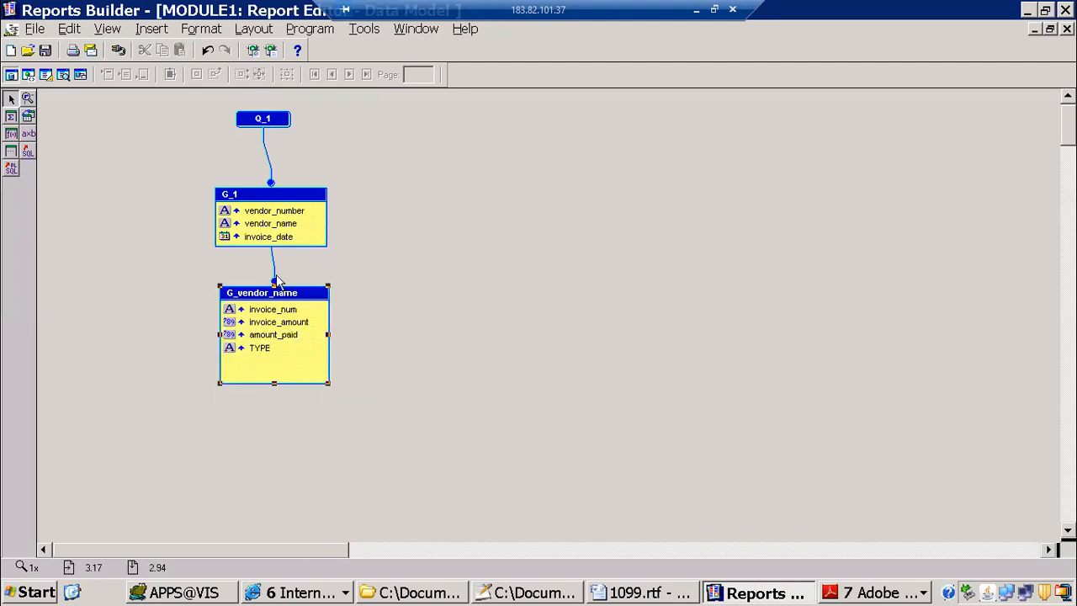
# Step: Delete the G_vendor_name group and enlarge the G_1 box so that all its columns fit
pyautogui.click(281, 199)
pyautogui.click(284, 295)
pyautogui.press('Delete')
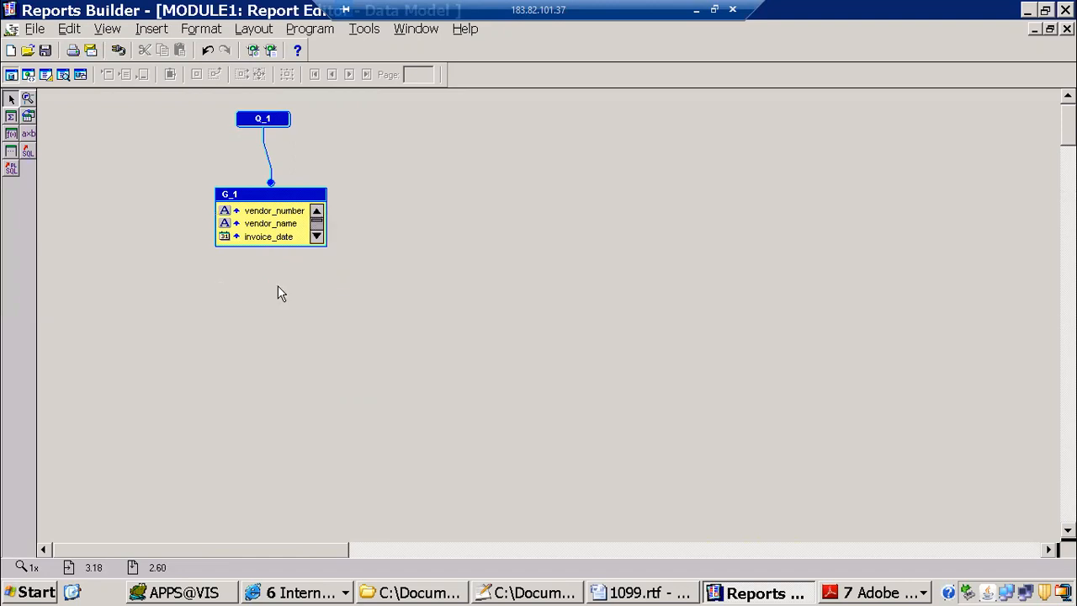
pyautogui.click(325, 246)
pyautogui.moveTo(325, 246); pyautogui.dragTo(402, 461)
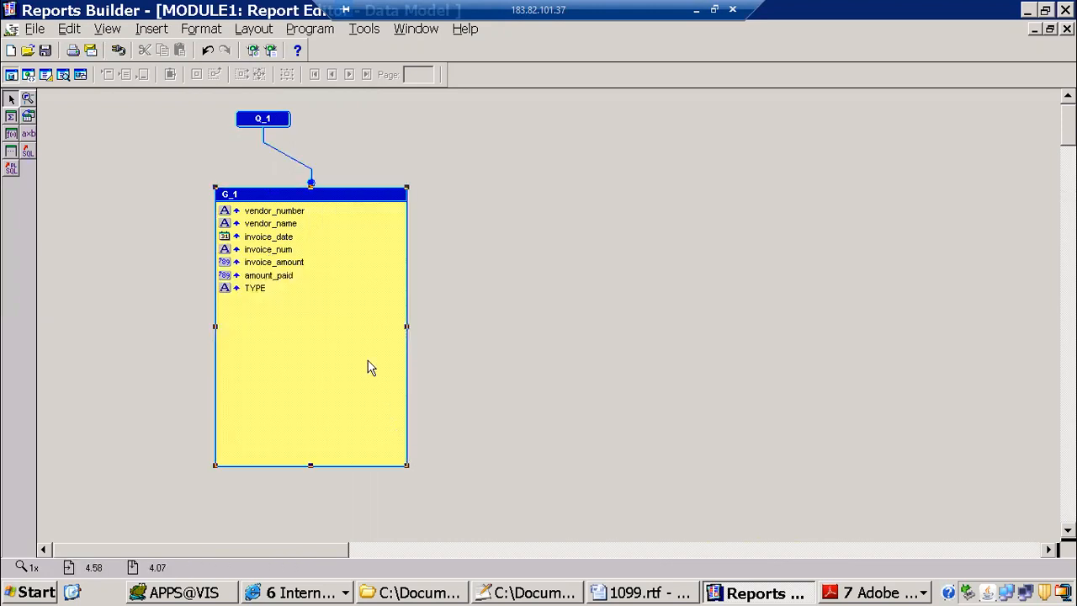
# Step: Rename the G_1 group as G_supplier in its properties
pyautogui.doubleClick(309, 206)
pyautogui.click(239, 132)
pyautogui.click(239, 131)
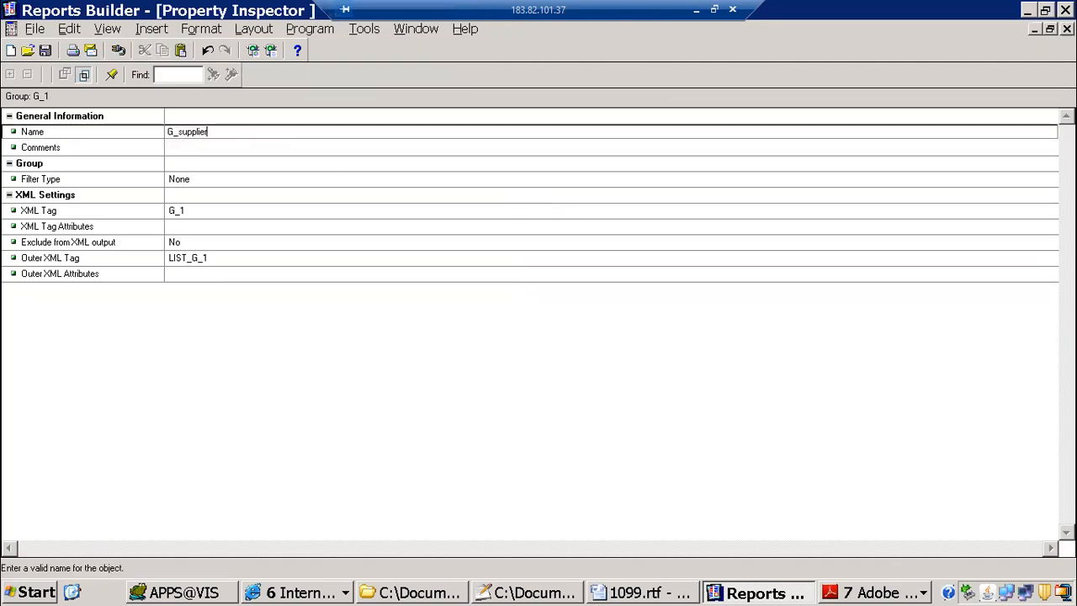
pyautogui.click(234, 152)
pyautogui.click(1067, 29)
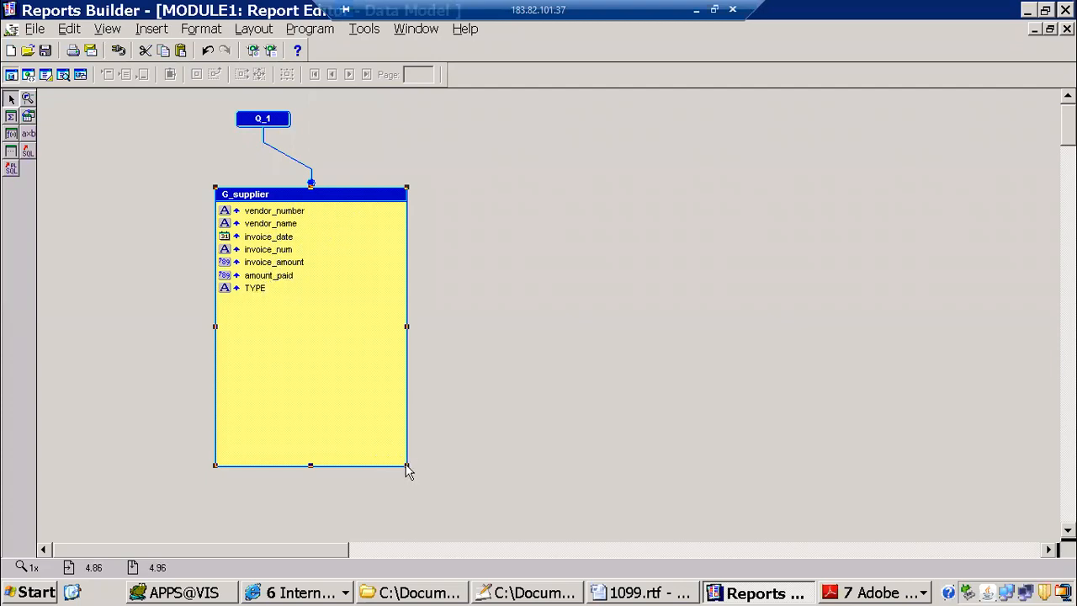
# Step: Move invoice_num, invoice_amount, amount_paid, invoice_date and TYPE out of G_supplier into a new group below, and shrink G_supplier around its remaining columns
pyautogui.moveTo(406, 465); pyautogui.dragTo(388, 323)
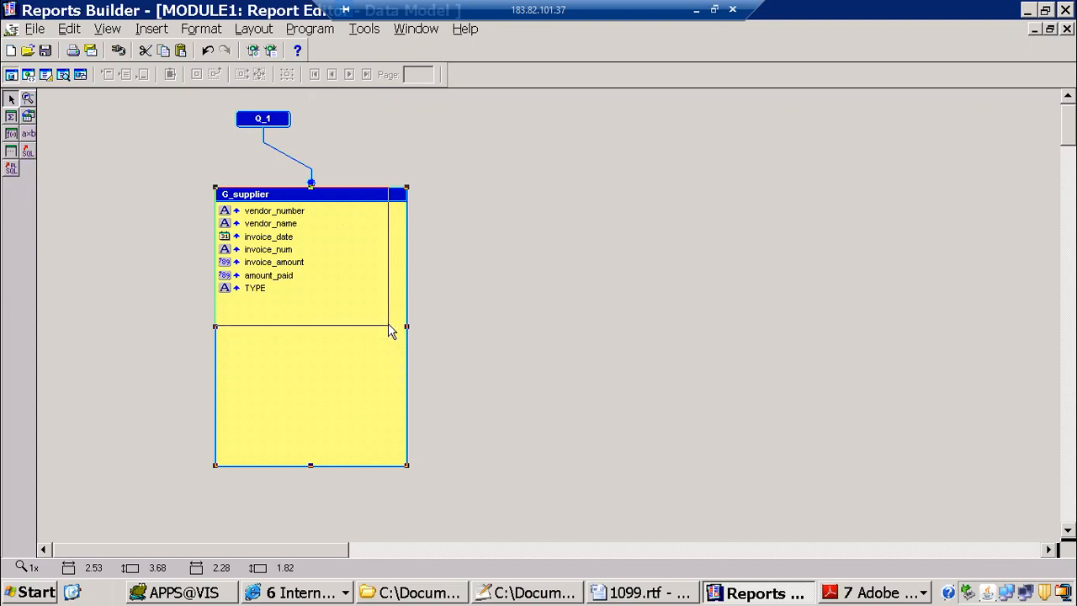
pyautogui.click(284, 238)
pyautogui.moveTo(285, 250); pyautogui.dragTo(299, 414)
pyautogui.moveTo(286, 251); pyautogui.dragTo(300, 417)
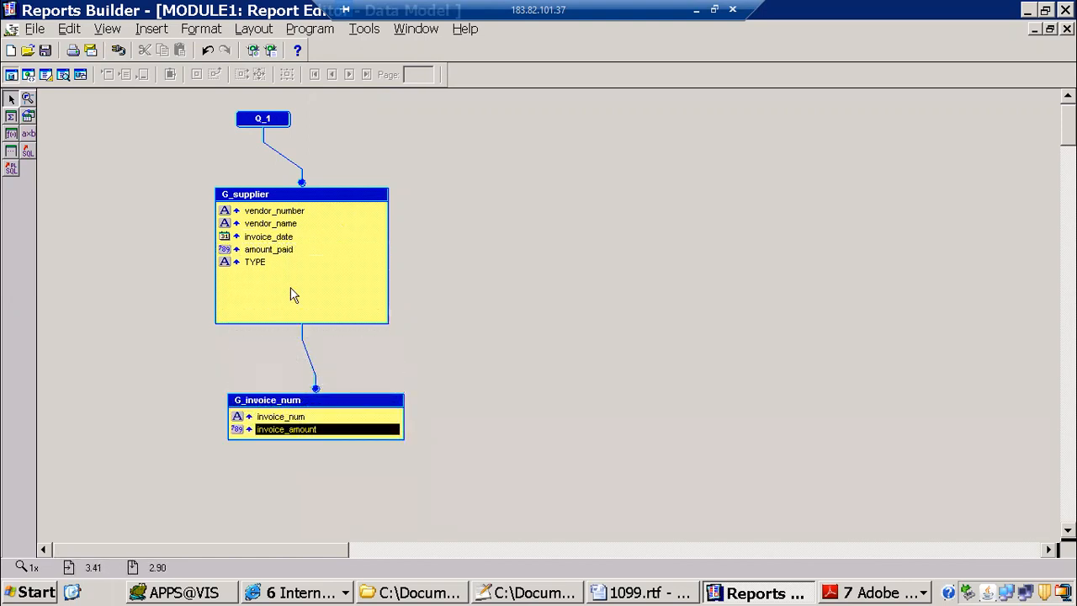
pyautogui.moveTo(281, 250); pyautogui.dragTo(286, 332)
pyautogui.moveTo(293, 433); pyautogui.dragTo(293, 434)
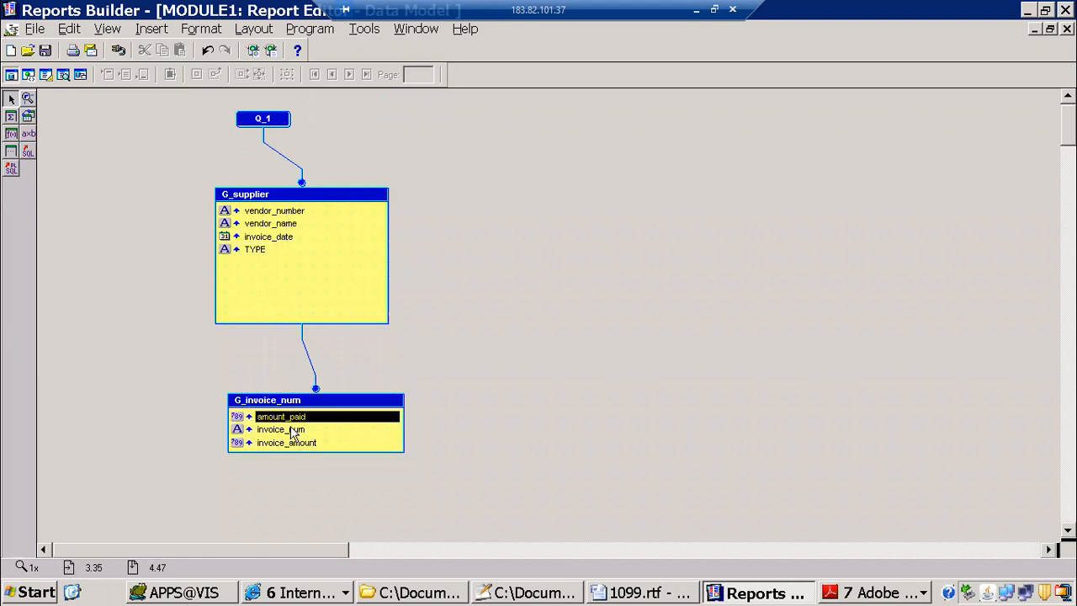
pyautogui.moveTo(269, 239); pyautogui.dragTo(296, 431)
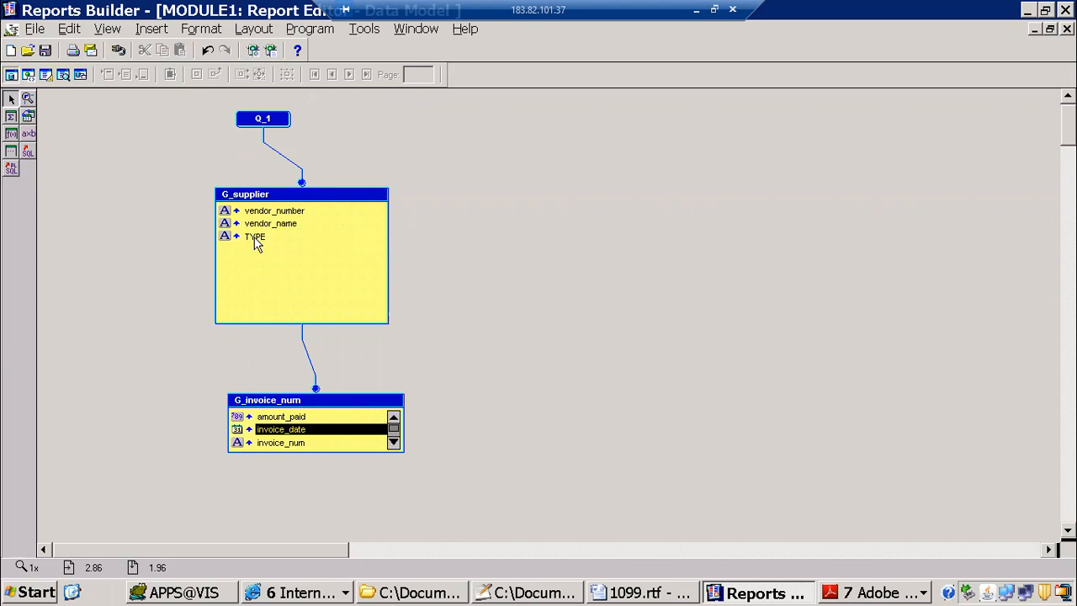
pyautogui.moveTo(258, 240); pyautogui.dragTo(288, 431)
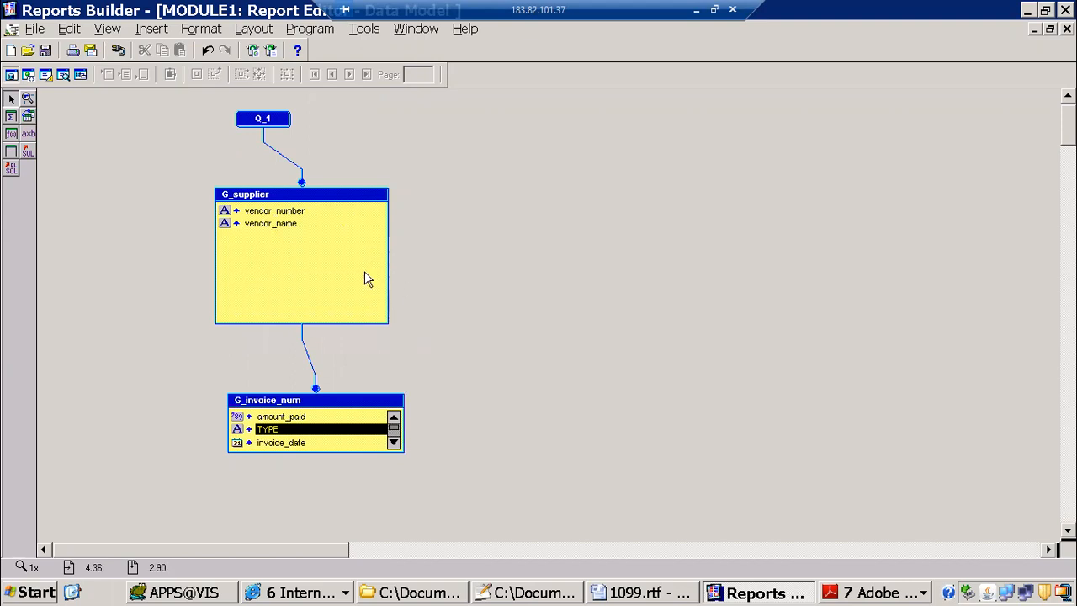
pyautogui.click(361, 317)
pyautogui.moveTo(388, 323); pyautogui.dragTo(364, 233)
# Step: Rename the G_invoice_num group as G_invoice_details in its properties
pyautogui.doubleClick(354, 407)
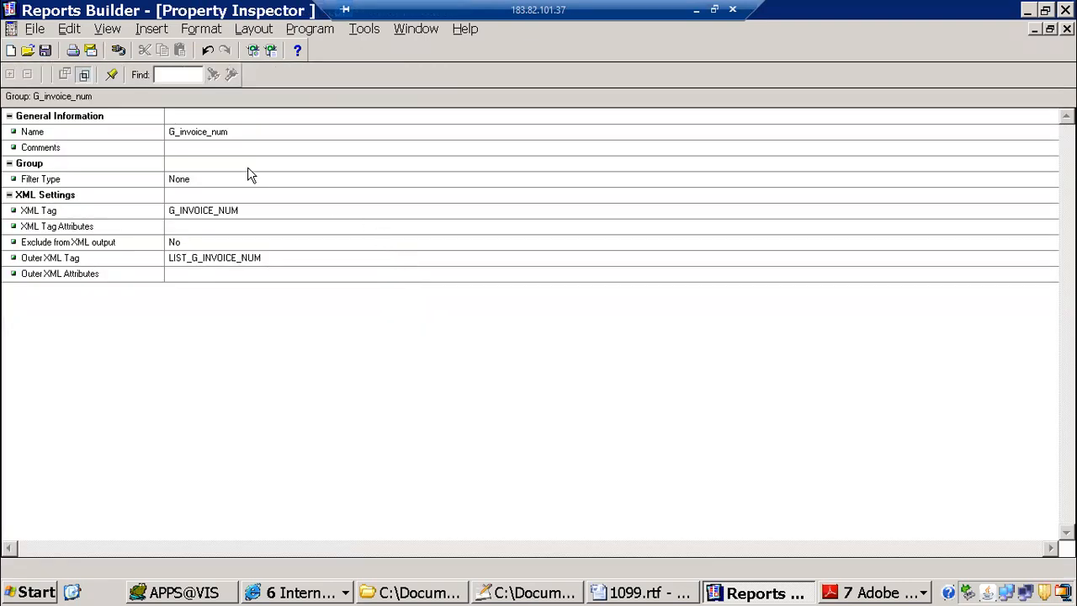
pyautogui.click(249, 132)
pyautogui.click(251, 131)
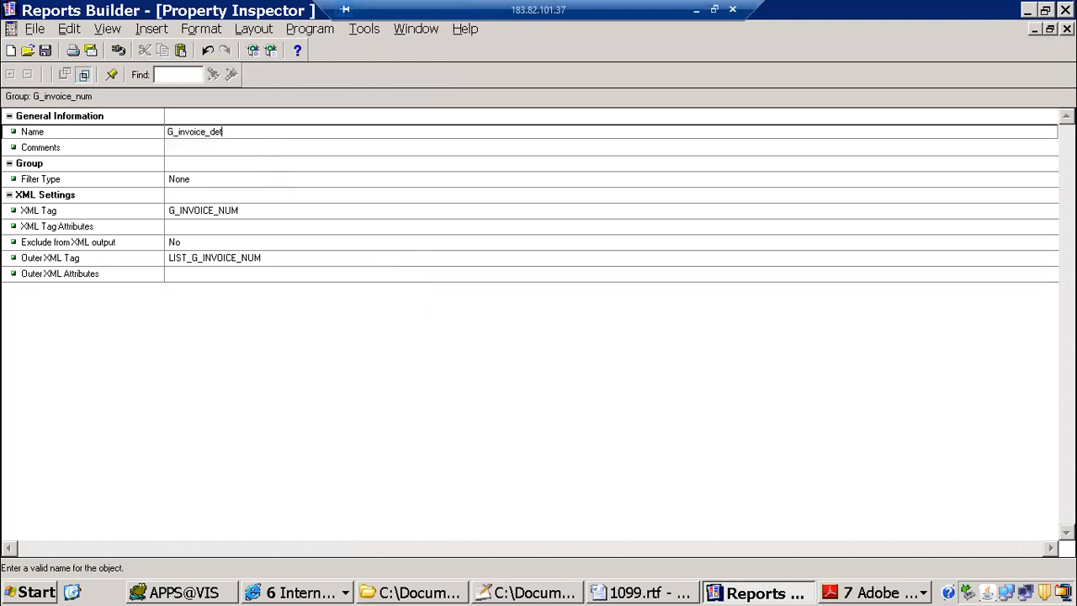
pyautogui.press('Return')
pyautogui.click(1067, 29)
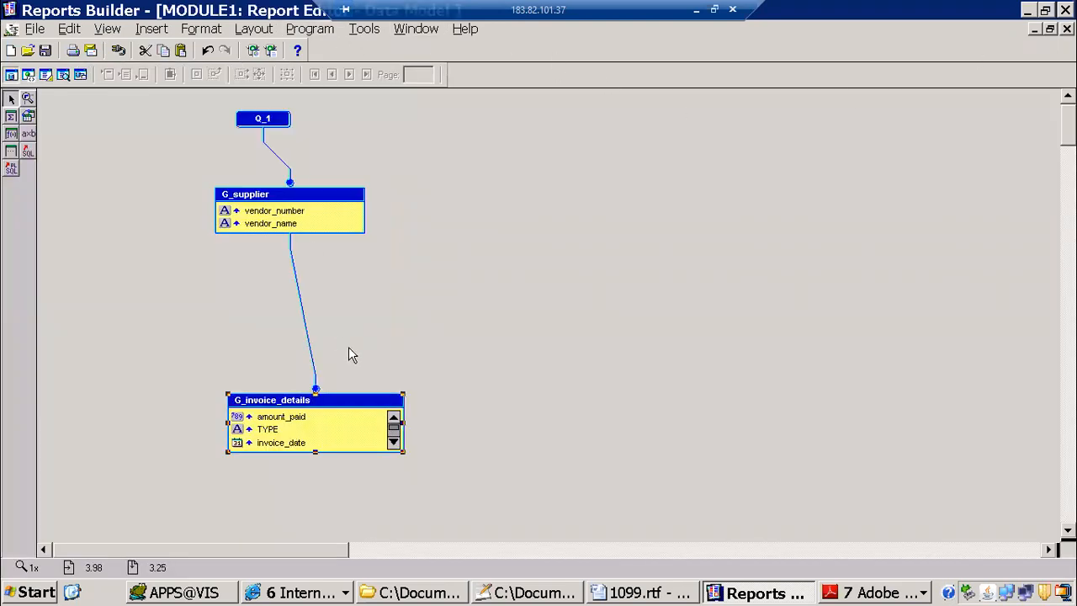
# Step: Look at the report's paper layout and return to its data model
pyautogui.click(46, 74)
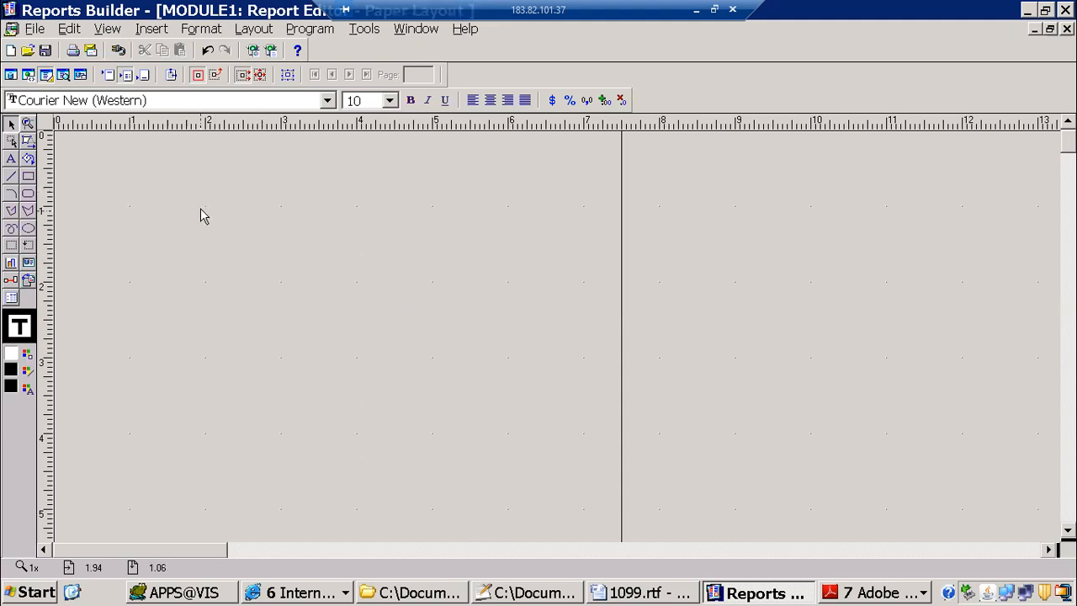
pyautogui.click(12, 74)
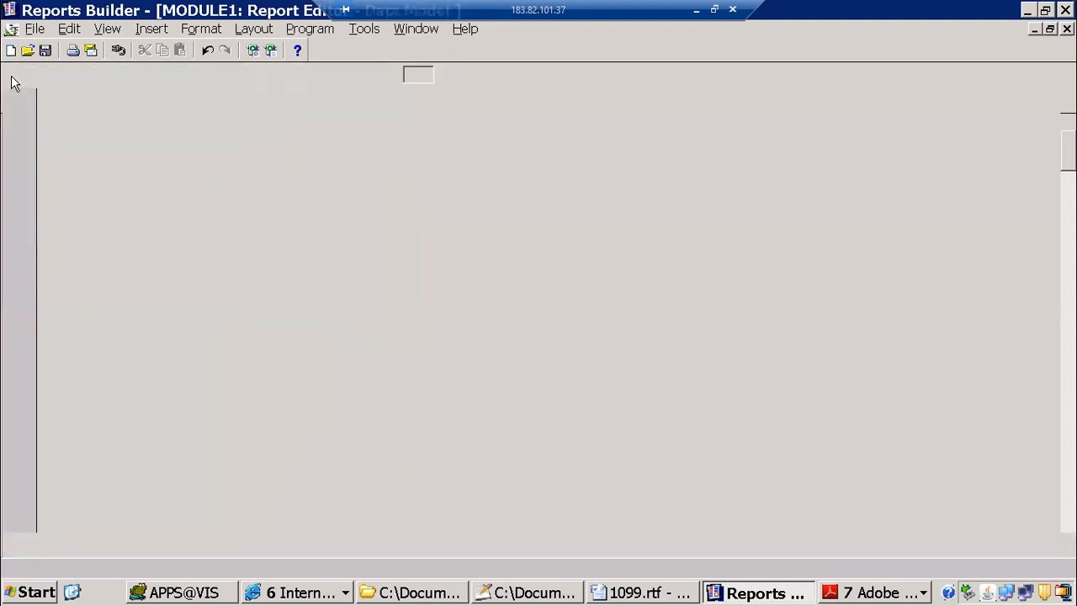
# Step: Save the report as ITMAPINVOICEDET in Reports Binary (*.rdf) format inside the xml publisher folder of b91 Oracle apps
pyautogui.click(35, 29)
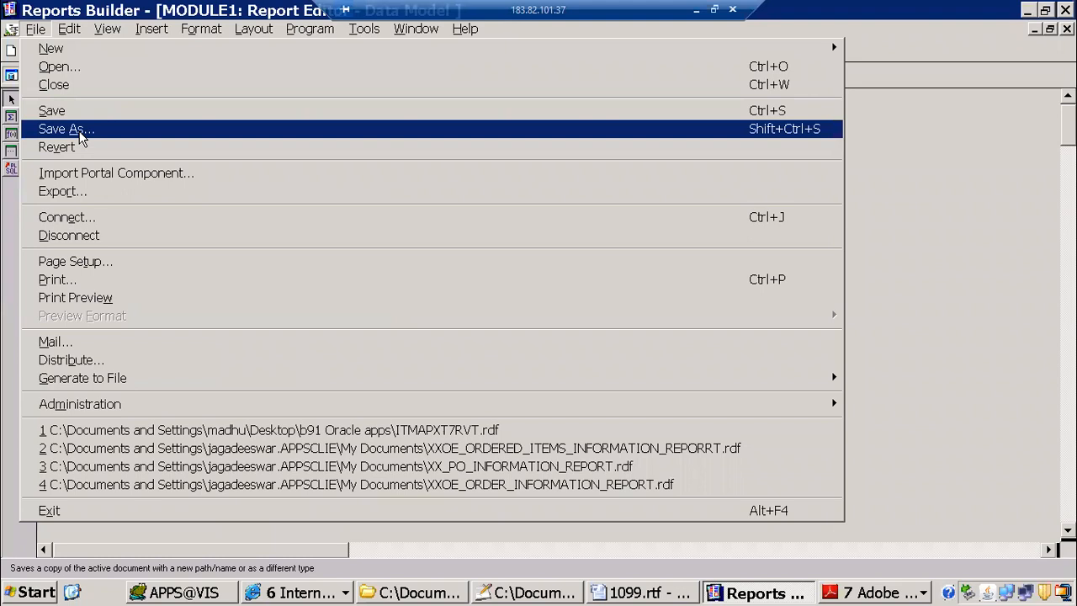
pyautogui.click(76, 128)
pyautogui.click(180, 234)
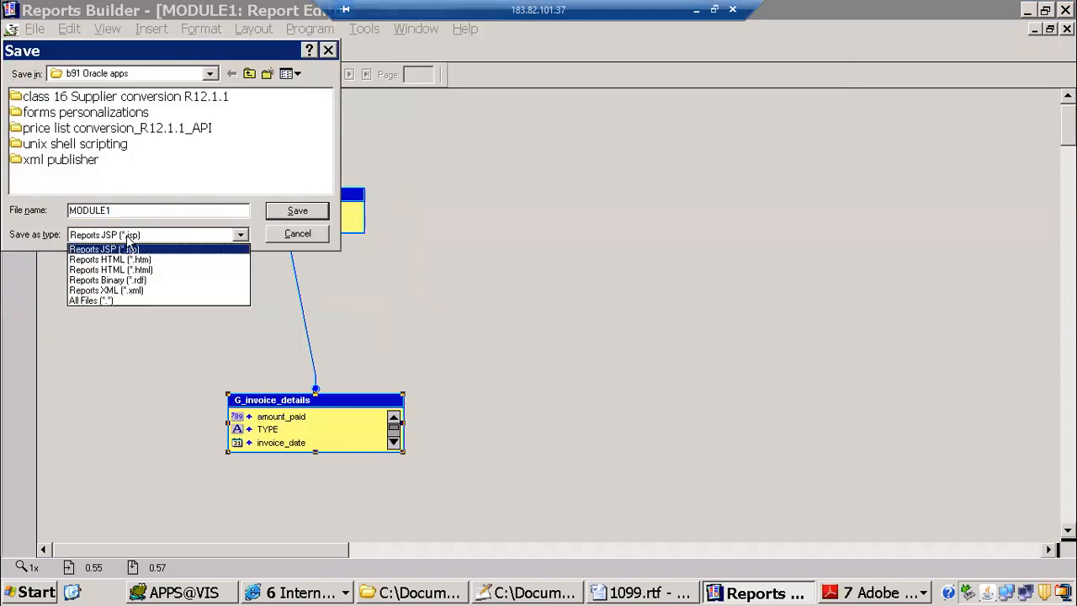
pyautogui.click(133, 280)
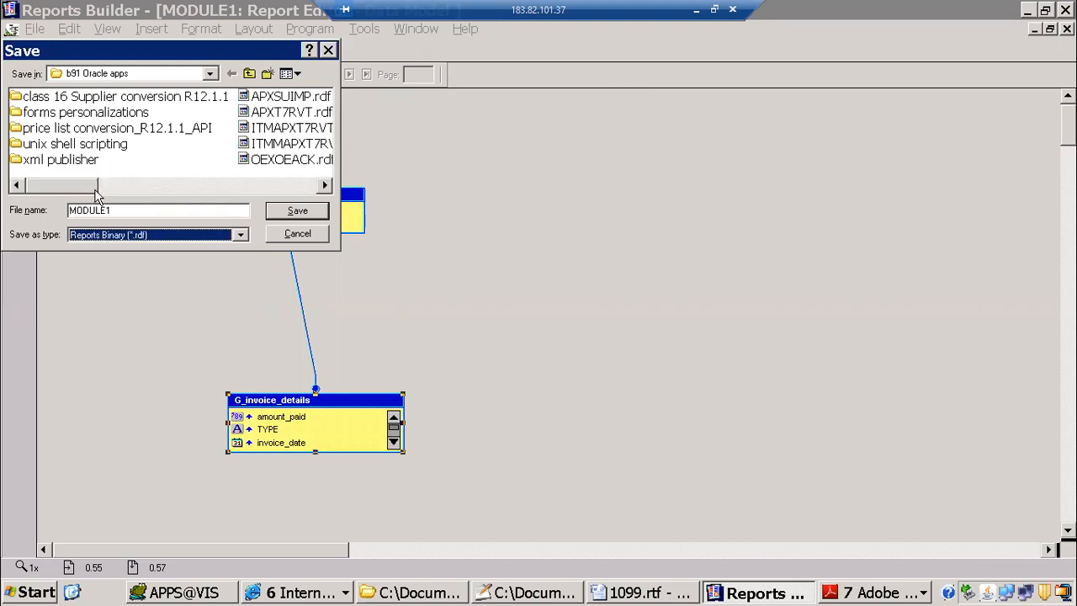
pyautogui.doubleClick(92, 162)
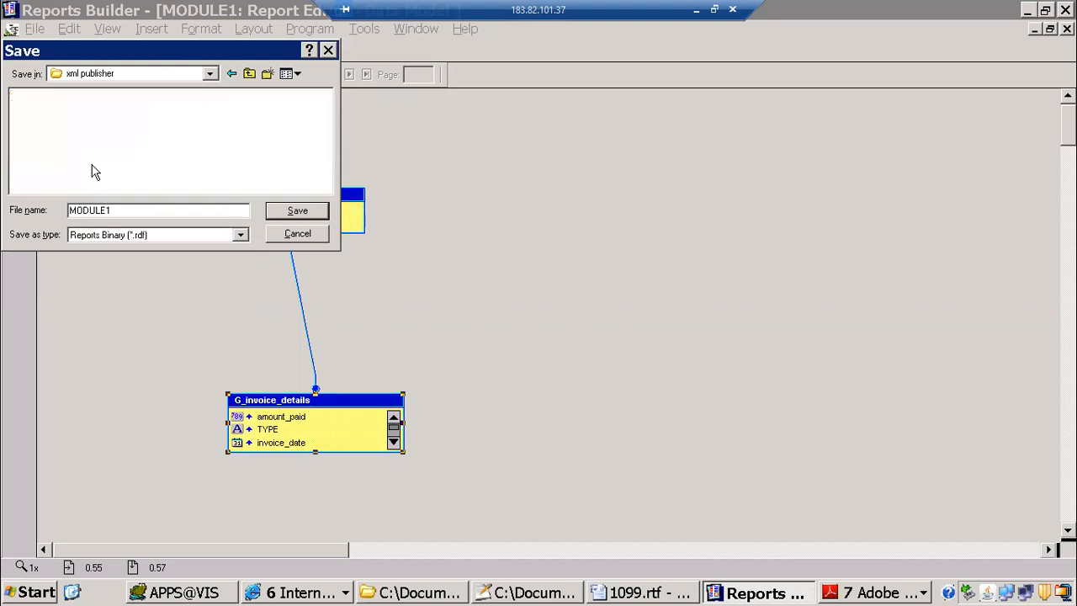
pyautogui.doubleClick(139, 211)
pyautogui.write('ITM')
pyautogui.hotkey('shift', 'Home')
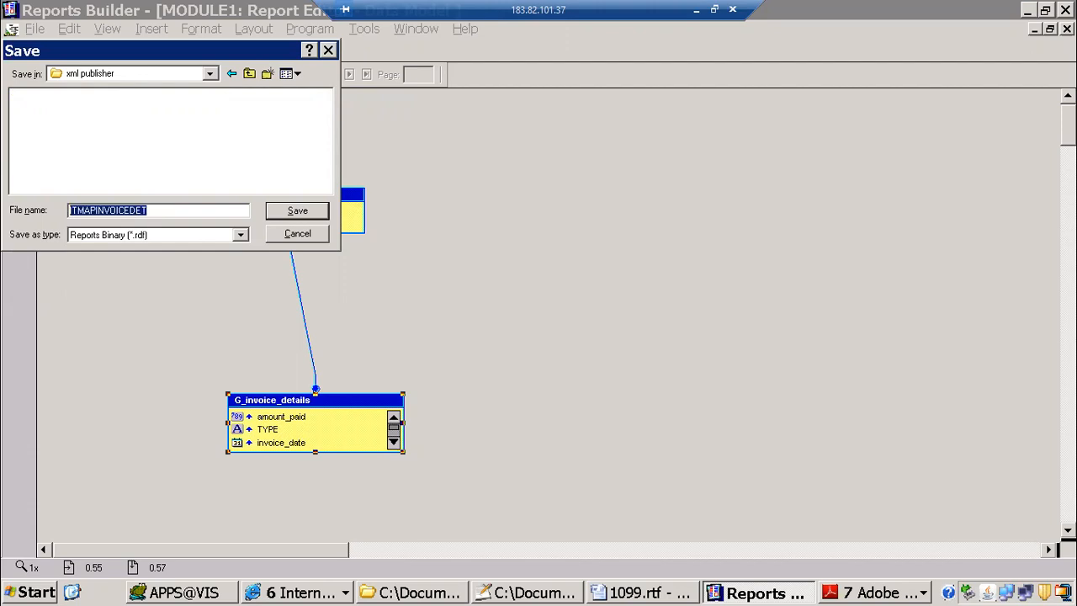
pyautogui.click(301, 213)
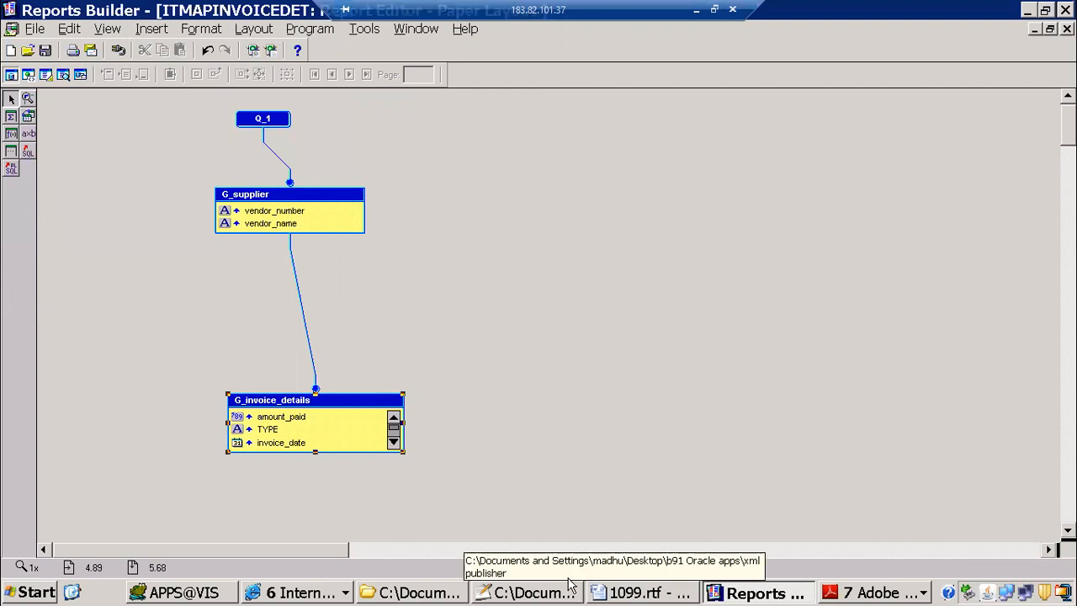
# Step: Switch to the xml.txt notes in Notepad++ and read the XML Publisher deployment steps on creating and deploying the RDF
pyautogui.click(543, 594)
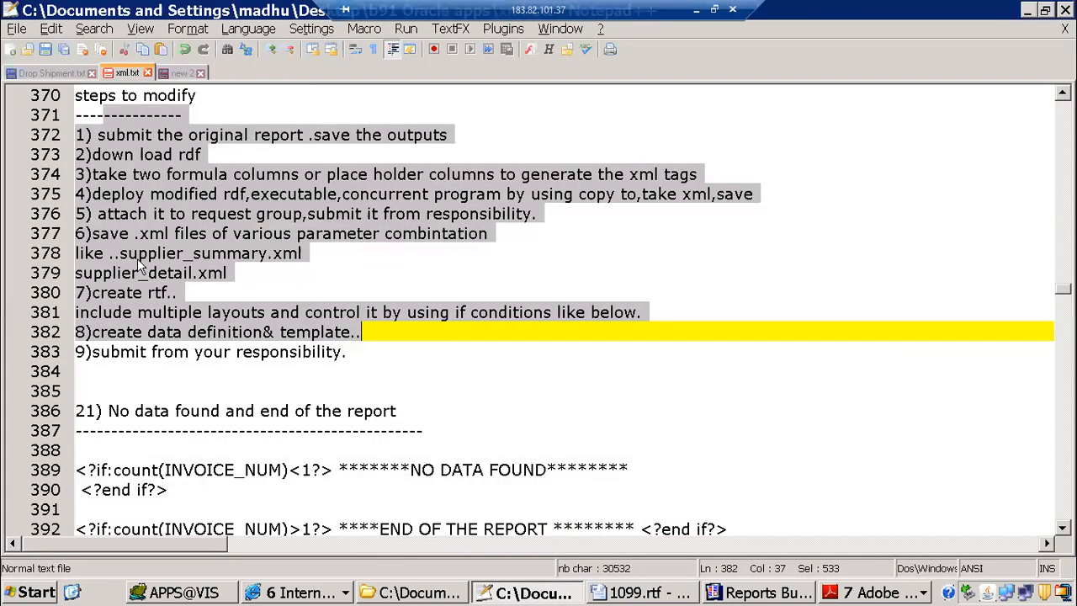
pyautogui.click(110, 157)
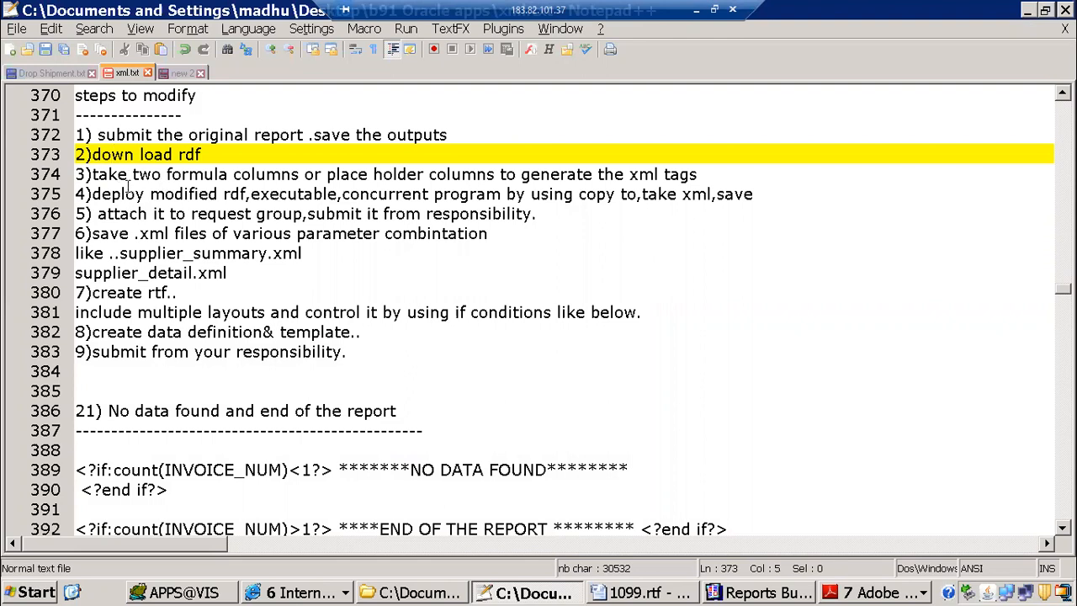
pyautogui.moveTo(245, 193); pyautogui.dragTo(310, 193)
pyautogui.scroll(8, 171, 213)
pyautogui.scroll(9, 171, 213)
pyautogui.scroll(-2, 171, 213)
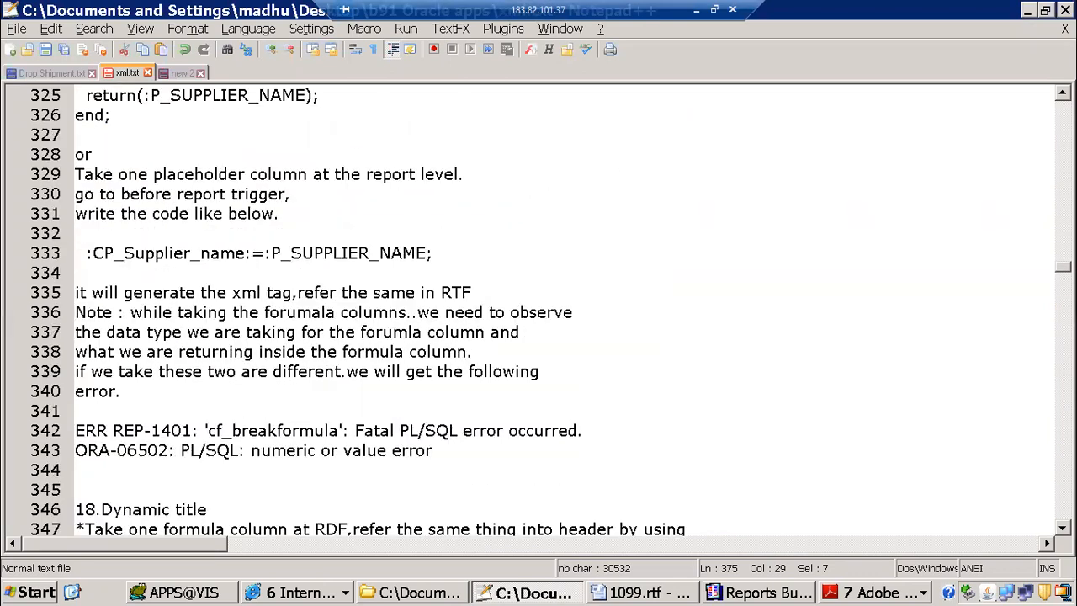
pyautogui.moveTo(1062, 267); pyautogui.dragTo(1045, 83)
pyautogui.scroll(-15, 386, 325)
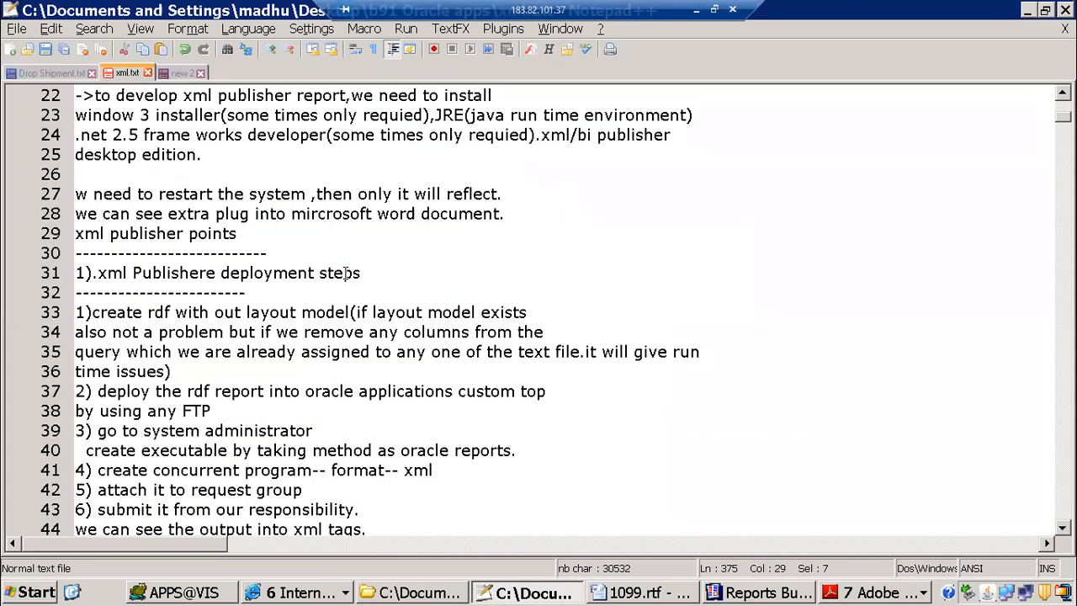
pyautogui.scroll(5, 182, 235)
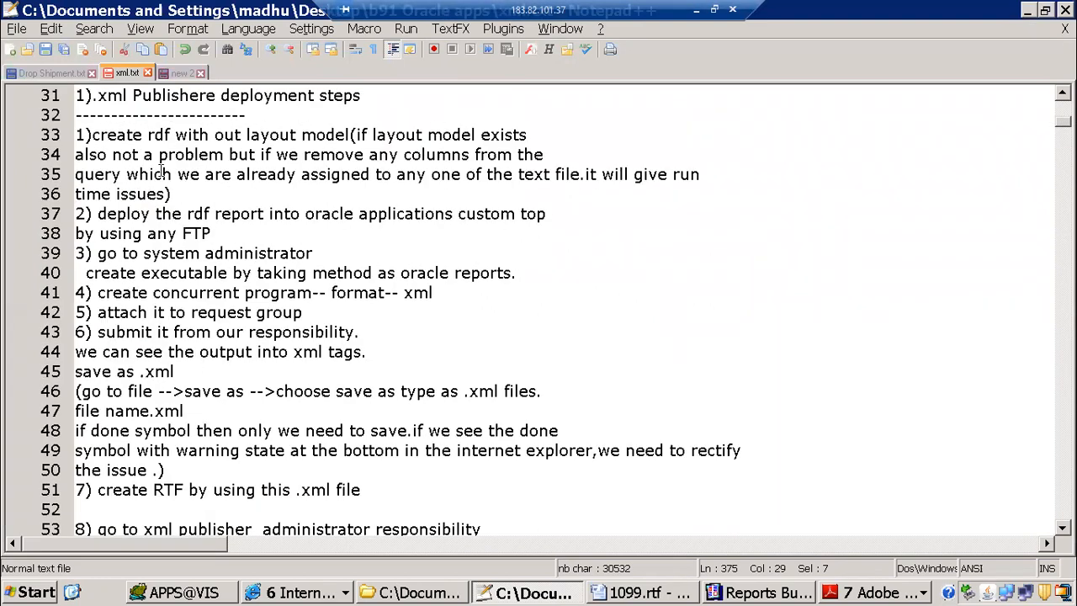
pyautogui.moveTo(92, 134); pyautogui.dragTo(314, 134)
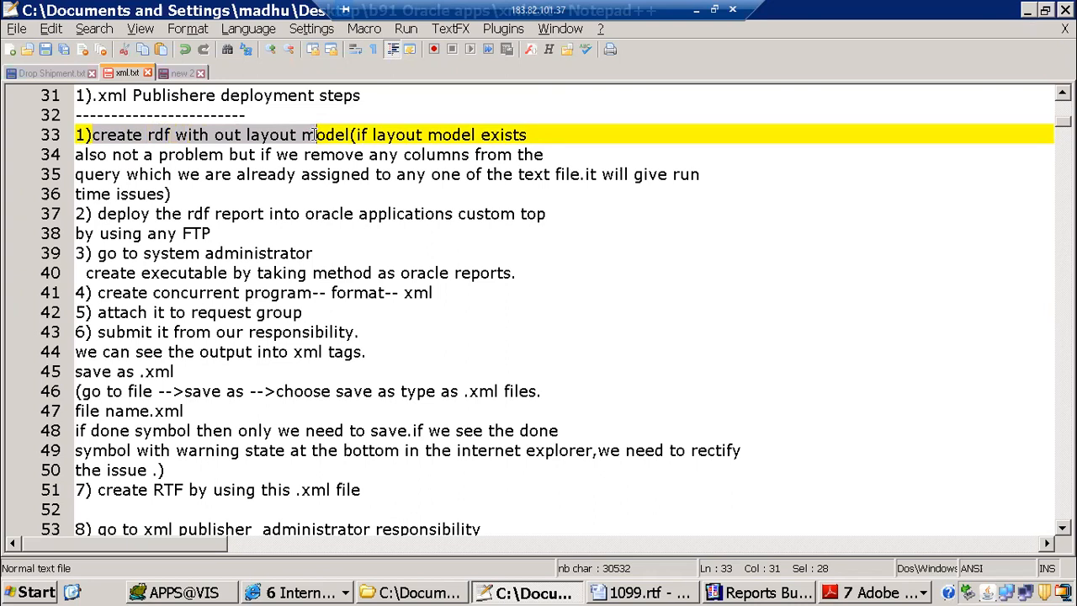
pyautogui.click(113, 154)
pyautogui.moveTo(96, 135); pyautogui.dragTo(360, 134)
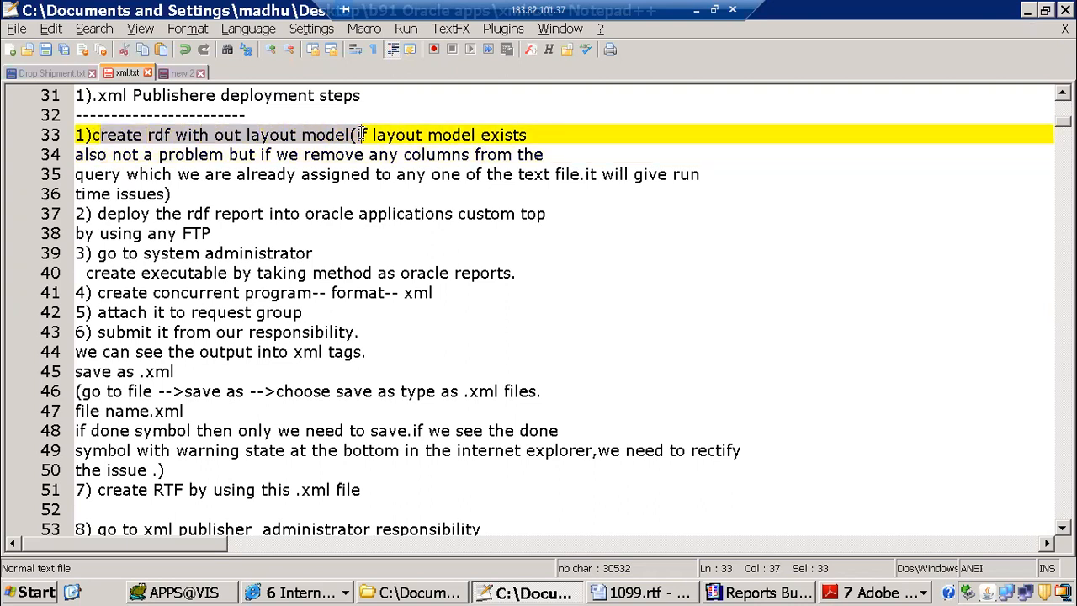
pyautogui.moveTo(96, 213); pyautogui.dragTo(543, 234)
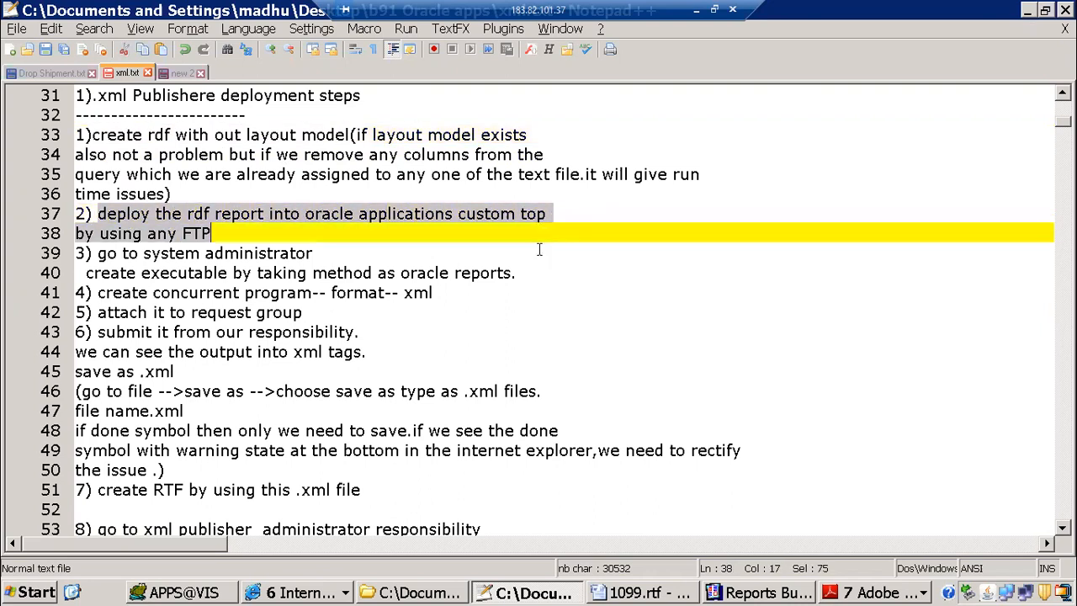
# Step: Launch WinSCP from the desktop and log in to the application server with the stored session
pyautogui.click(73, 593)
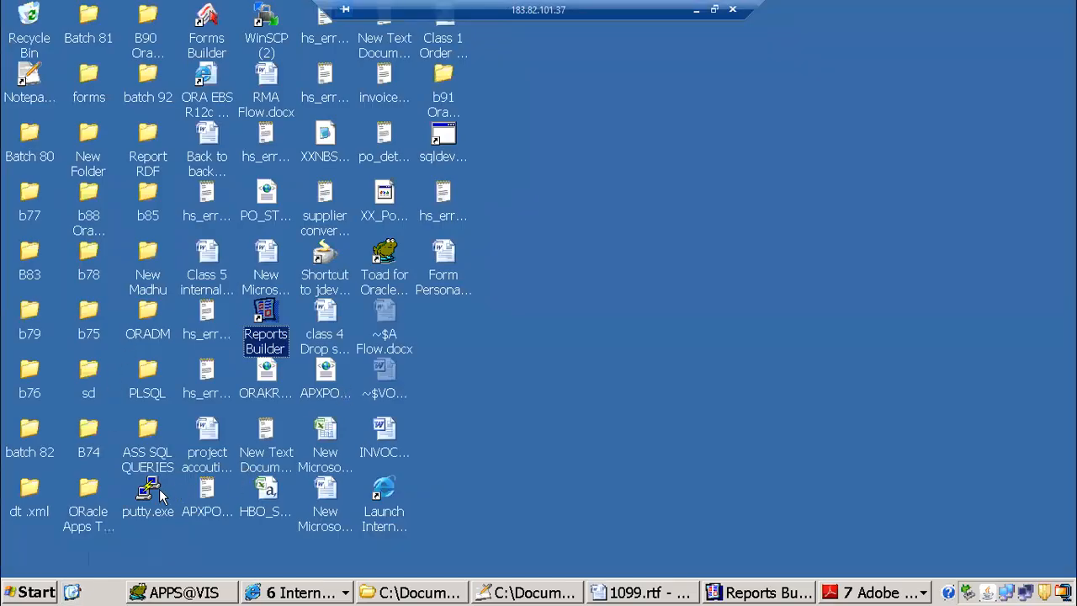
pyautogui.doubleClick(266, 19)
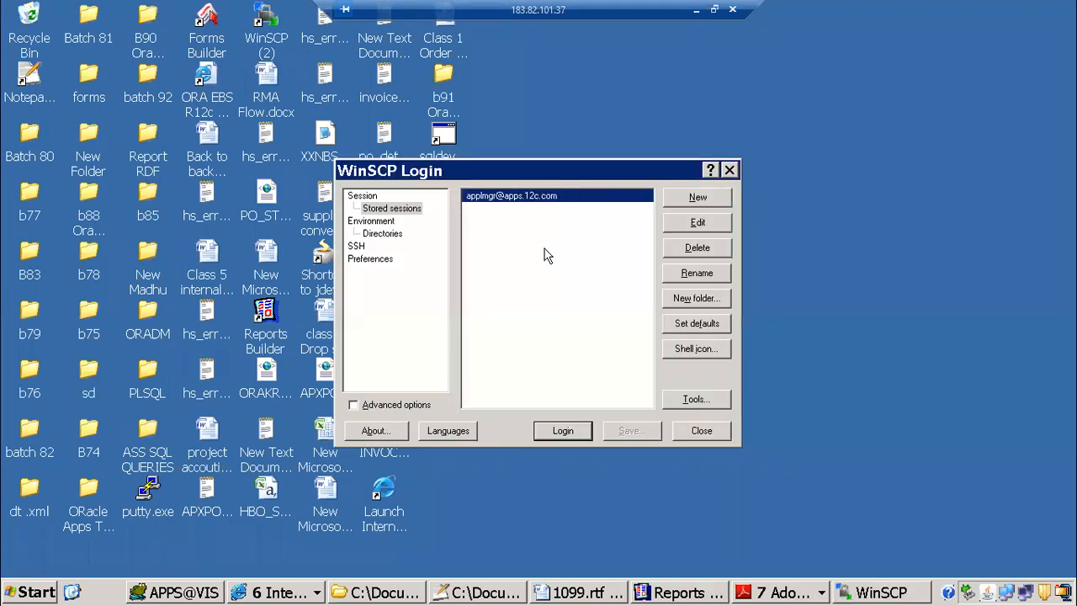
pyautogui.click(577, 434)
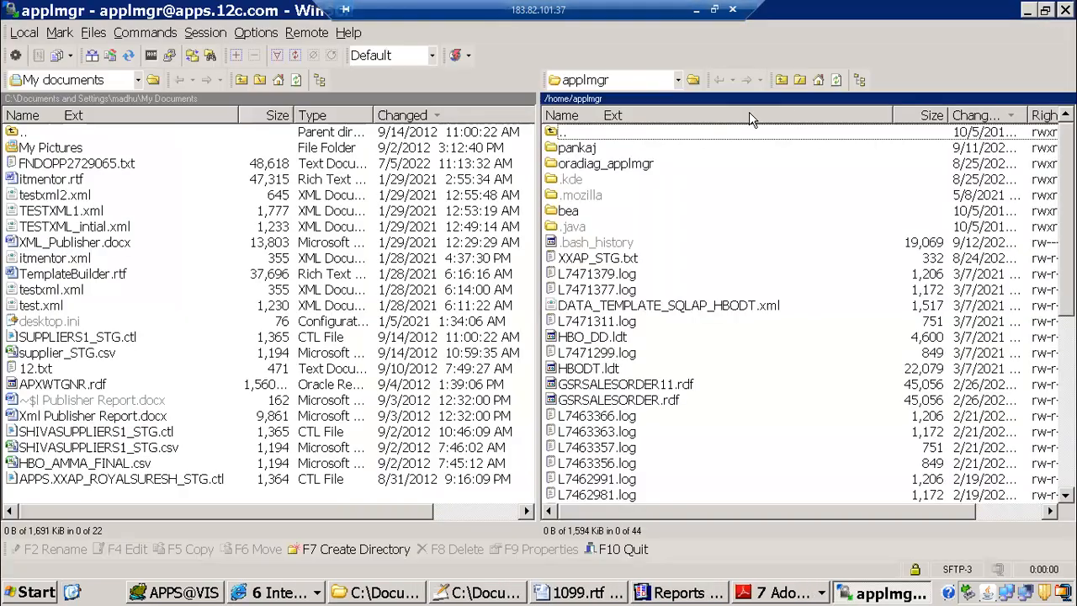
# Step: Browse the server from the home directory to the /oraAS/oracle/VIS/fs1/EBSapps/appl folder
pyautogui.click(781, 79)
pyautogui.click(781, 79)
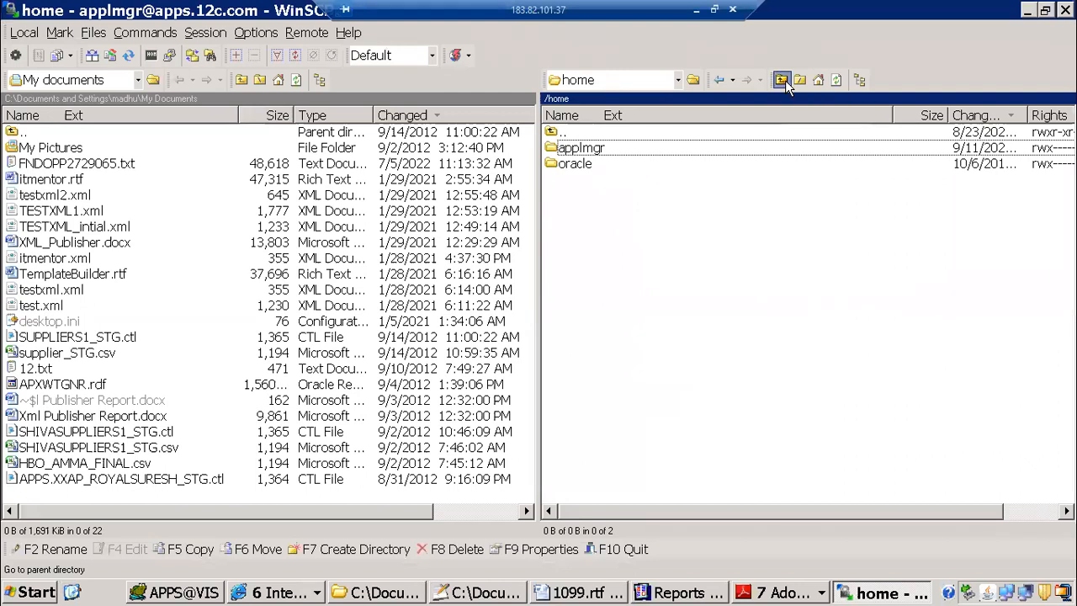
pyautogui.doubleClick(580, 292)
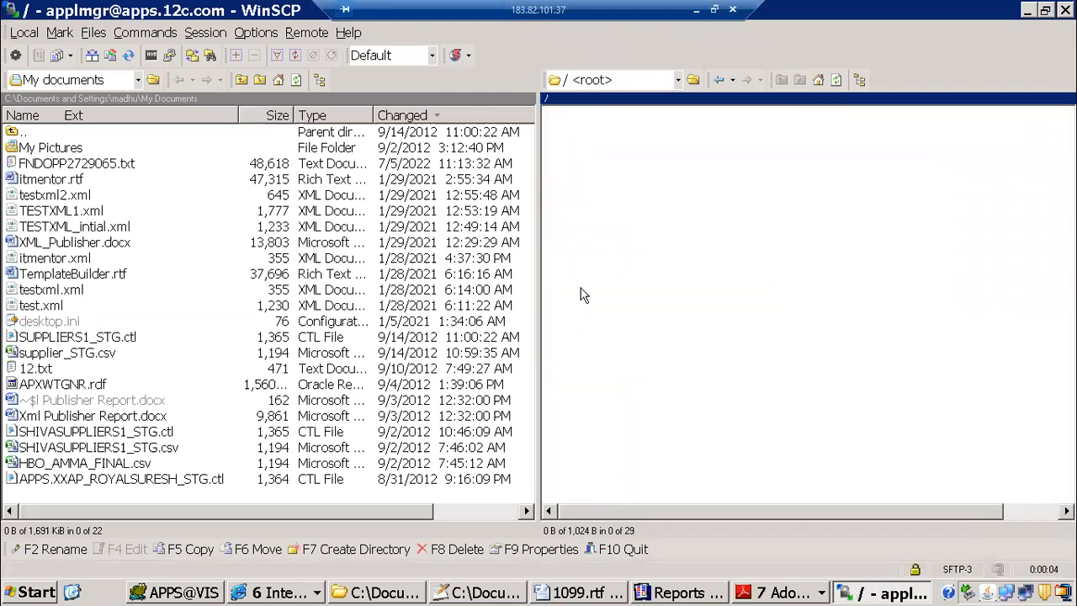
pyautogui.click(578, 166)
pyautogui.doubleClick(579, 165)
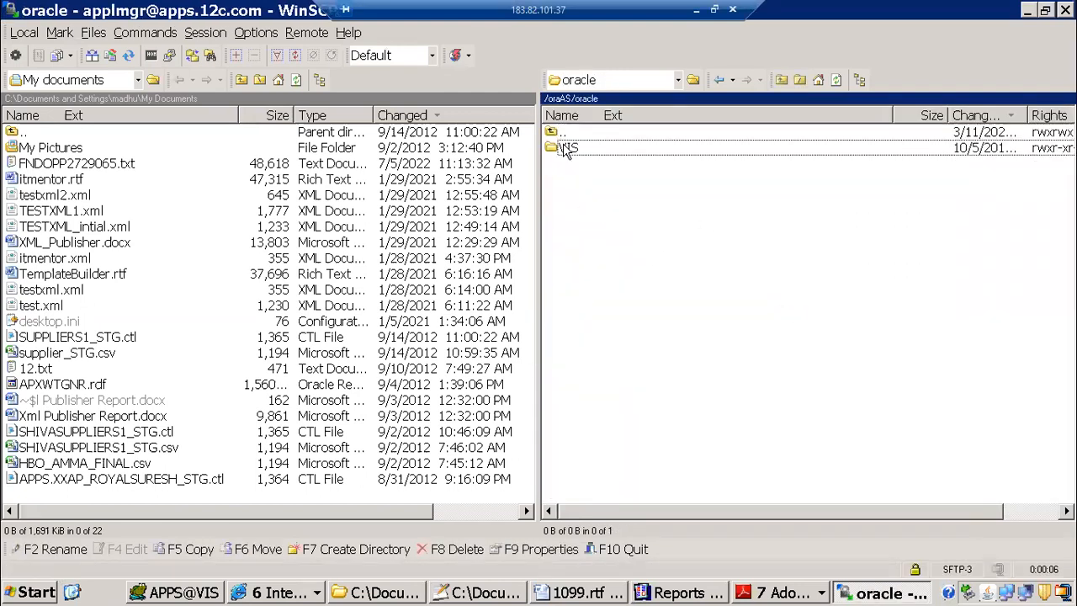
pyautogui.doubleClick(568, 150)
pyautogui.doubleClick(566, 180)
pyautogui.doubleClick(581, 165)
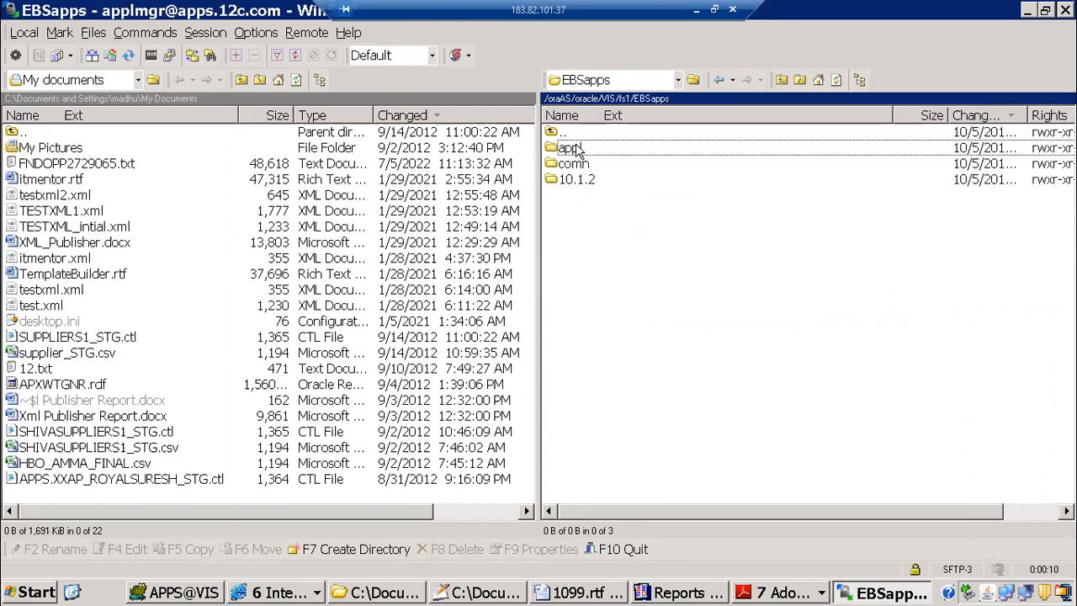
pyautogui.doubleClick(579, 149)
# Step: Open the Payables reports folder ap/12.0.0/reports/US on the server
pyautogui.click(572, 180)
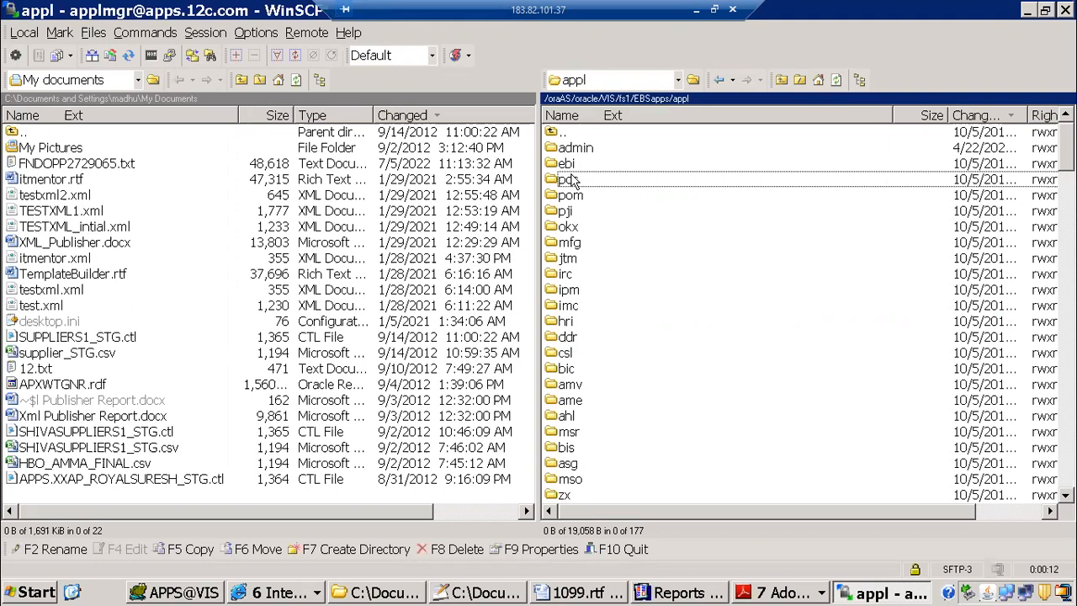
pyautogui.press('End')
pyautogui.press('Return')
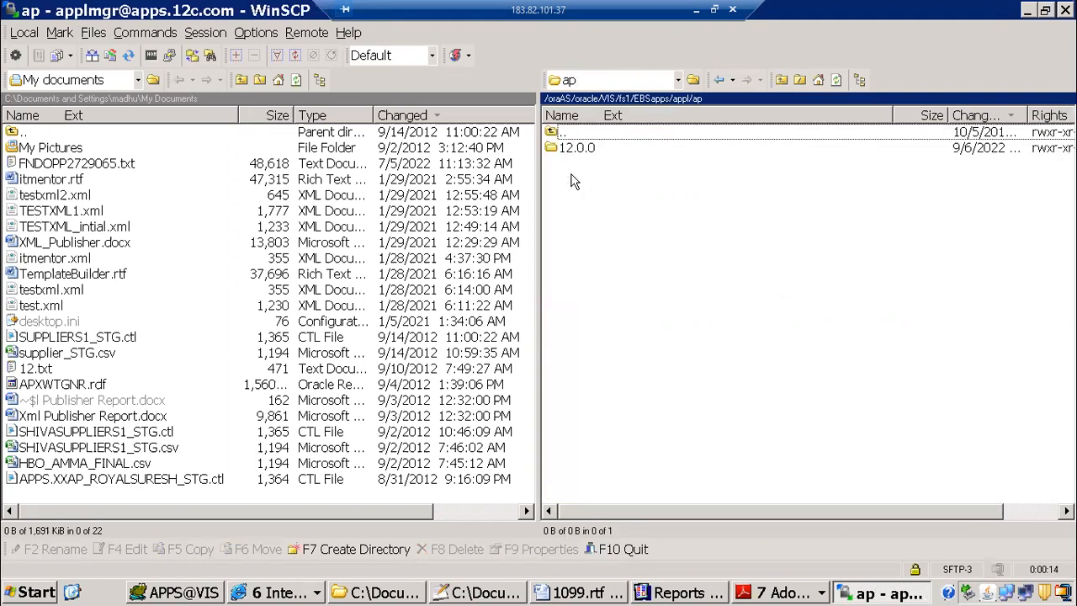
pyautogui.press('Down')
pyautogui.press('Return')
pyautogui.press('Down')
pyautogui.press('Down')
pyautogui.press('Return')
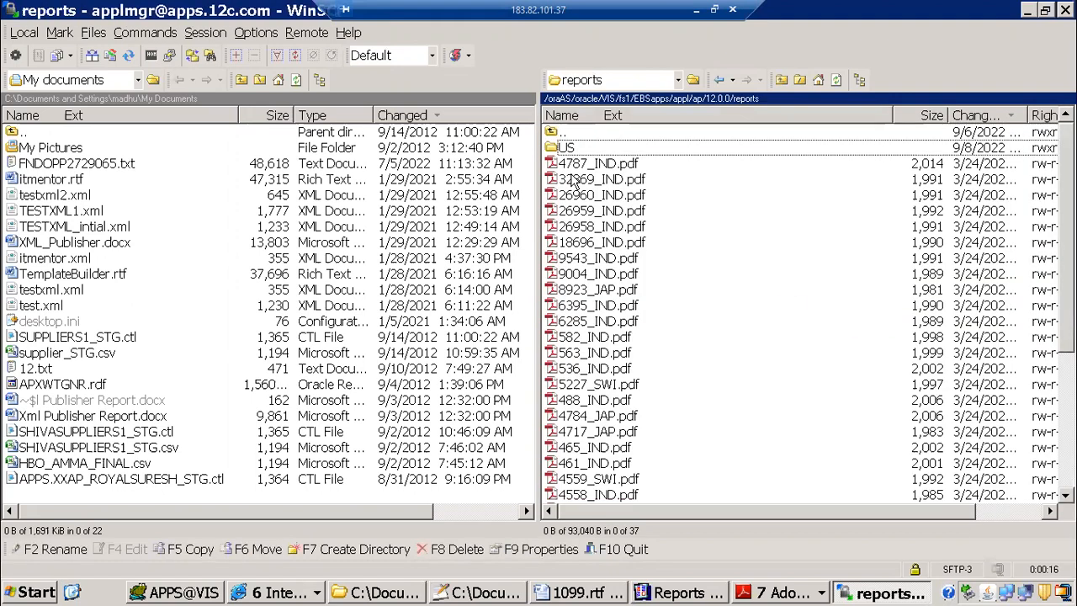
pyautogui.press('Down')
pyautogui.press('Return')
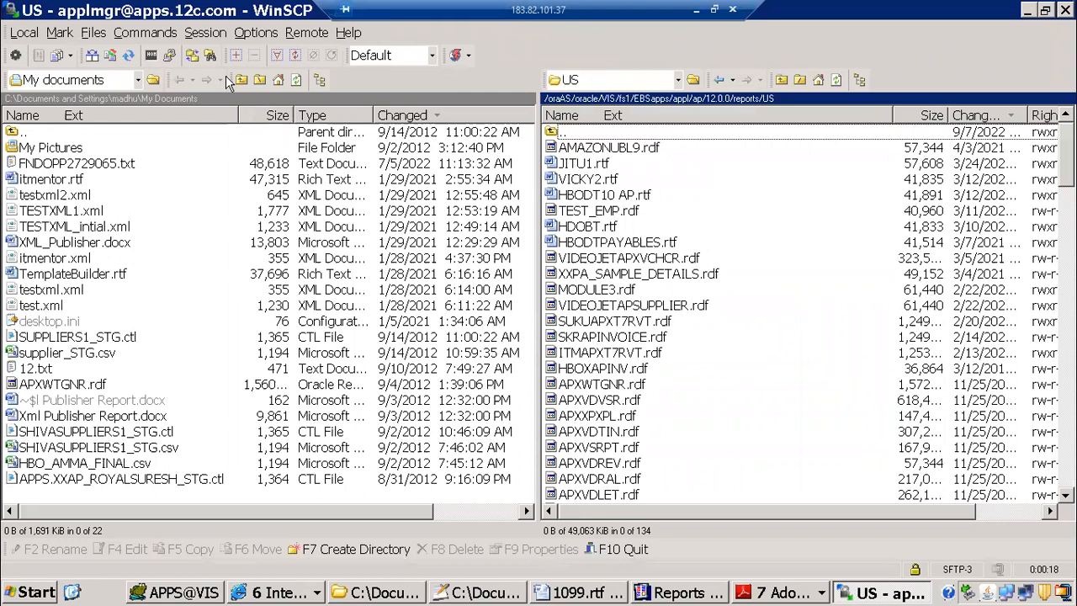
# Step: Open the local xml publisher folder inside b91 Oracle apps on the Desktop
pyautogui.click(137, 79)
pyautogui.click(67, 120)
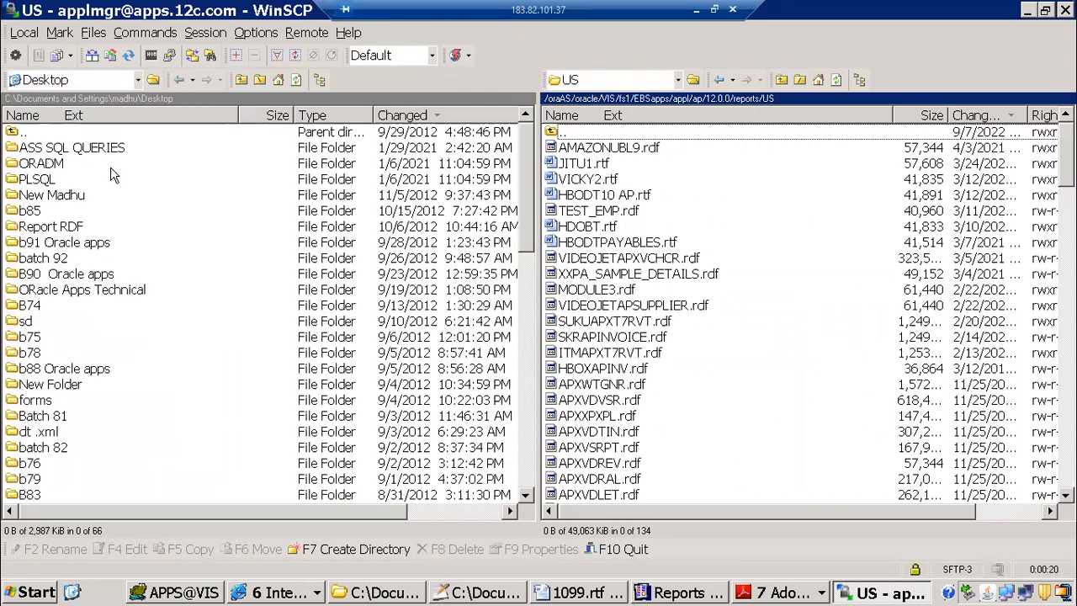
pyautogui.doubleClick(75, 242)
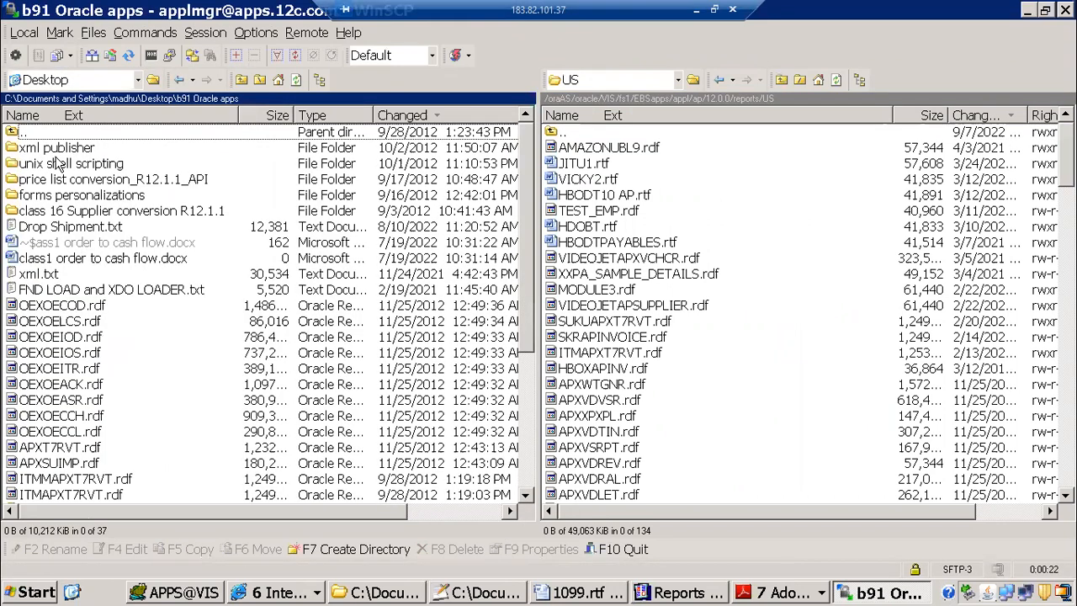
pyautogui.doubleClick(57, 151)
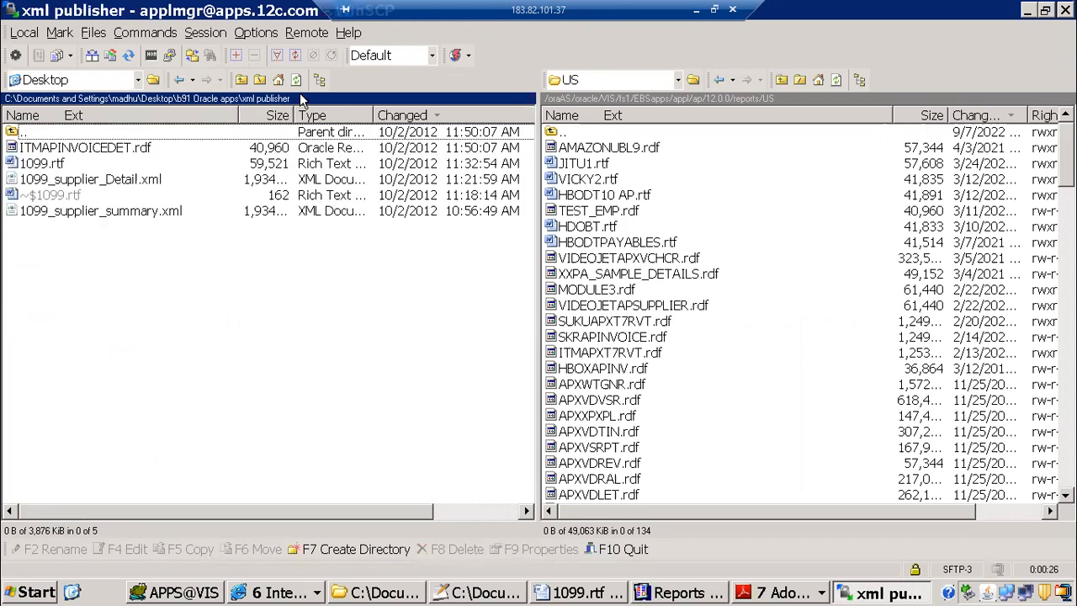
# Step: Copy ITMAPINVOICEDET.rdf from the local xml publisher folder to the remote ap/12.0.0/reports/US directory
pyautogui.click(242, 79)
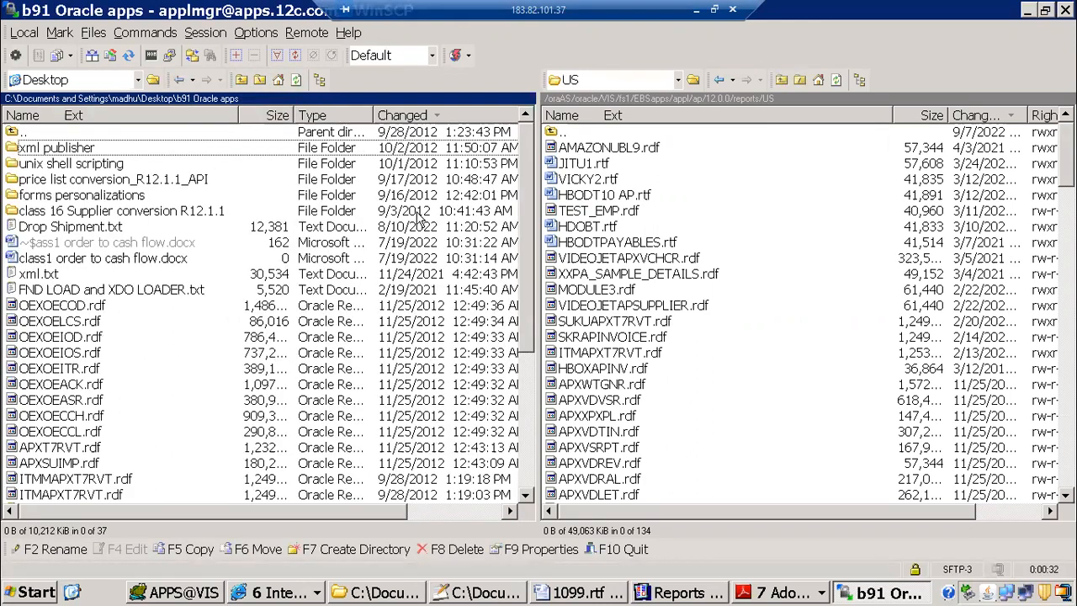
pyautogui.moveTo(525, 186); pyautogui.dragTo(532, 282)
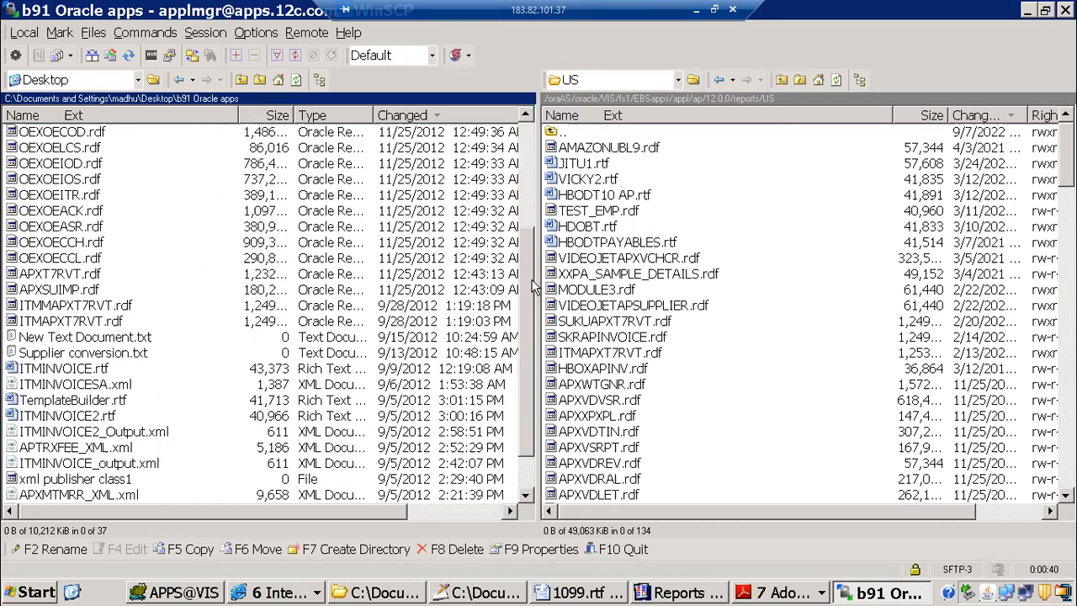
pyautogui.moveTo(535, 287); pyautogui.dragTo(535, 145)
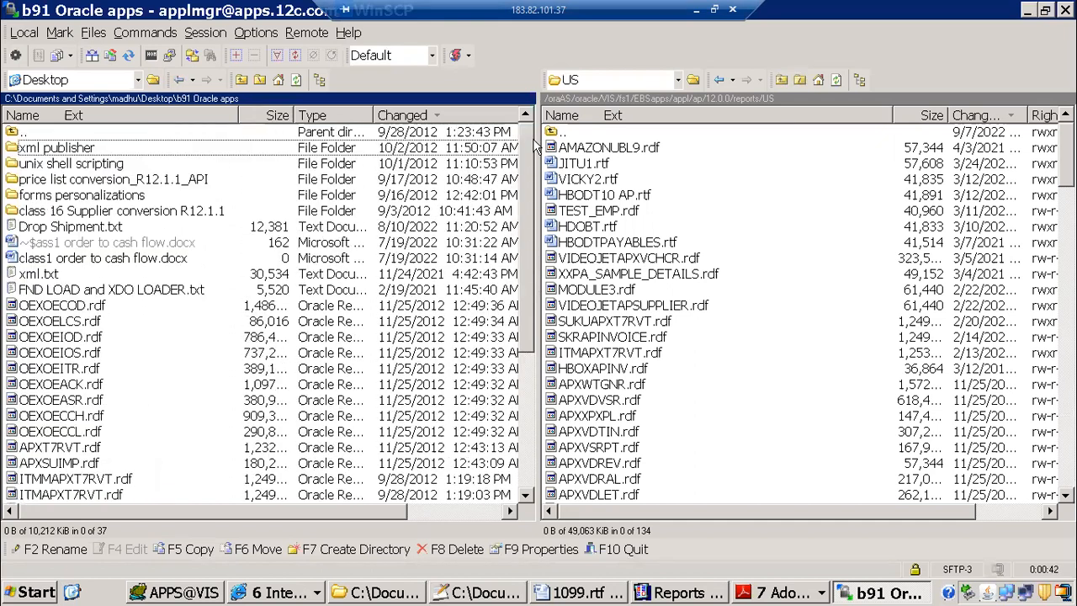
pyautogui.doubleClick(89, 151)
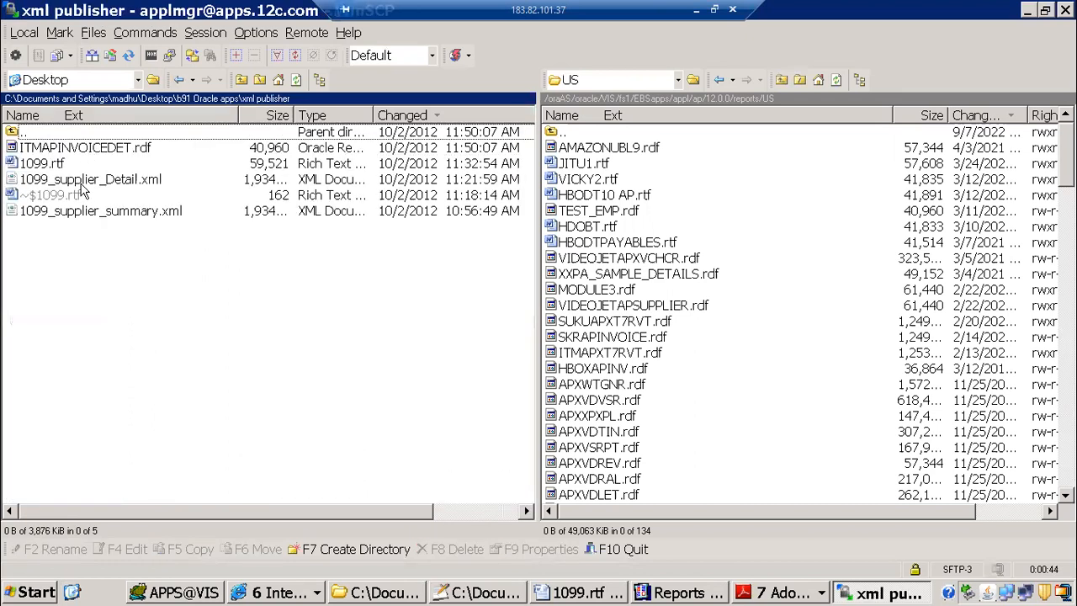
pyautogui.click(80, 150)
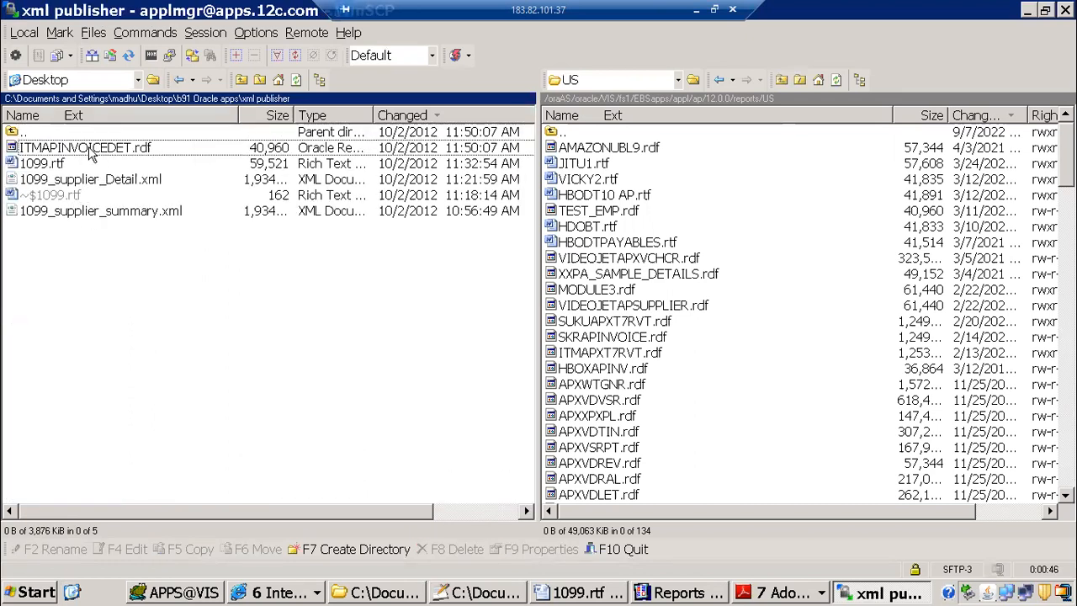
pyautogui.moveTo(77, 151); pyautogui.dragTo(824, 268)
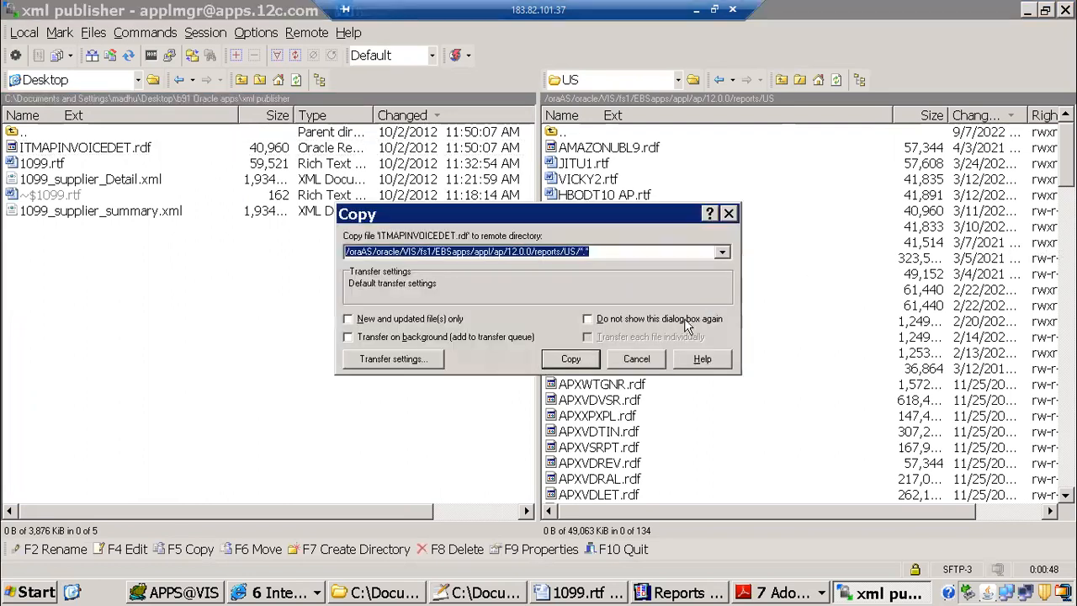
pyautogui.click(572, 360)
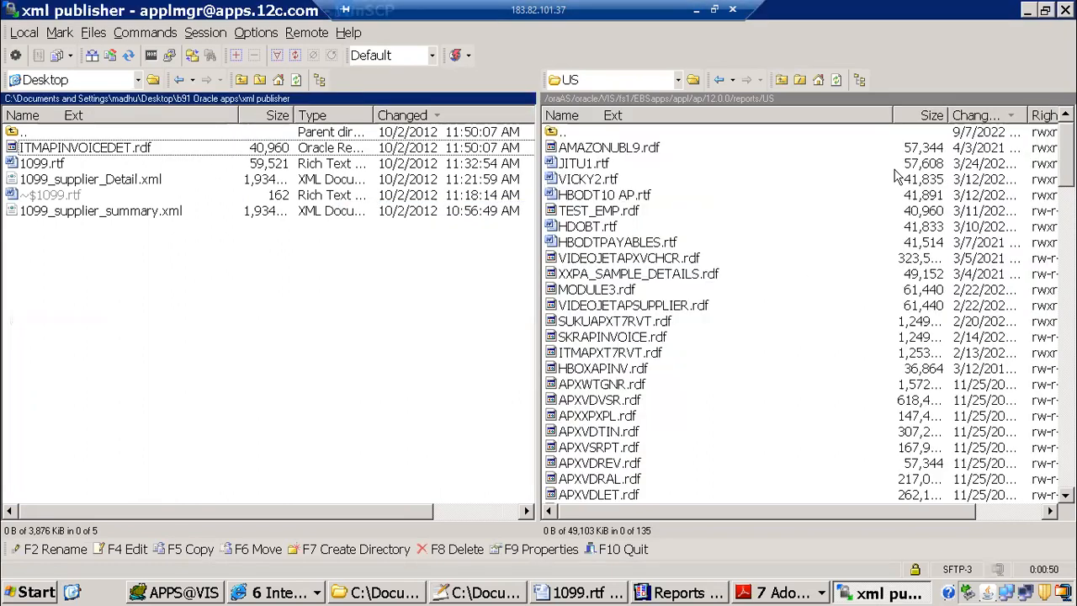
# Step: Sort the remote US directory by change date and set the uploaded ITMAPINVOICEDET.rdf's permissions to octal 0777
pyautogui.click(976, 116)
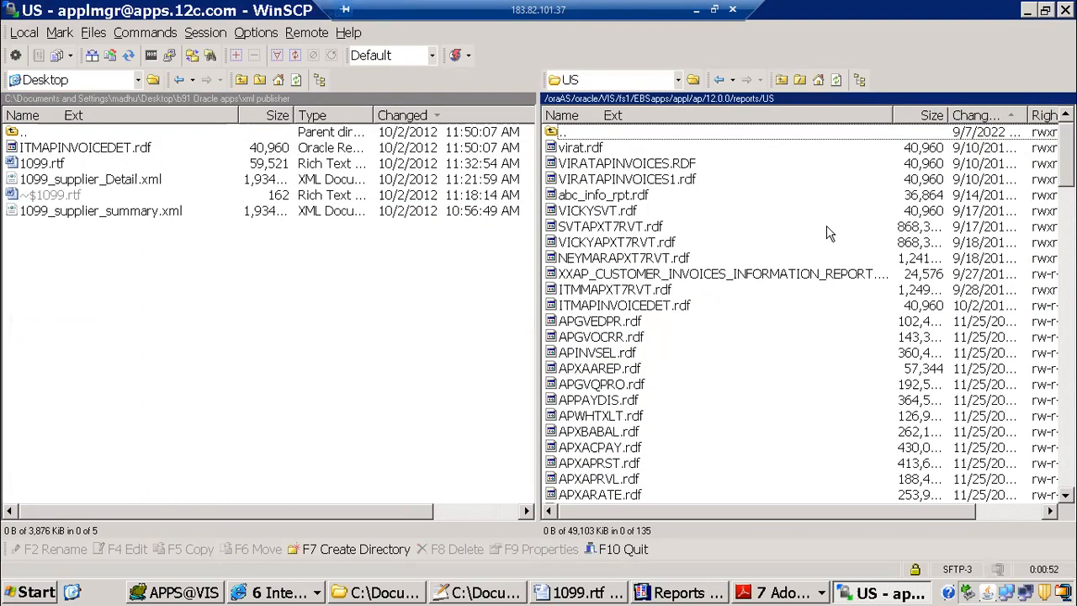
pyautogui.click(637, 228)
pyautogui.press('Down')
pyautogui.press('Down')
pyautogui.press('Down')
pyautogui.press('Down')
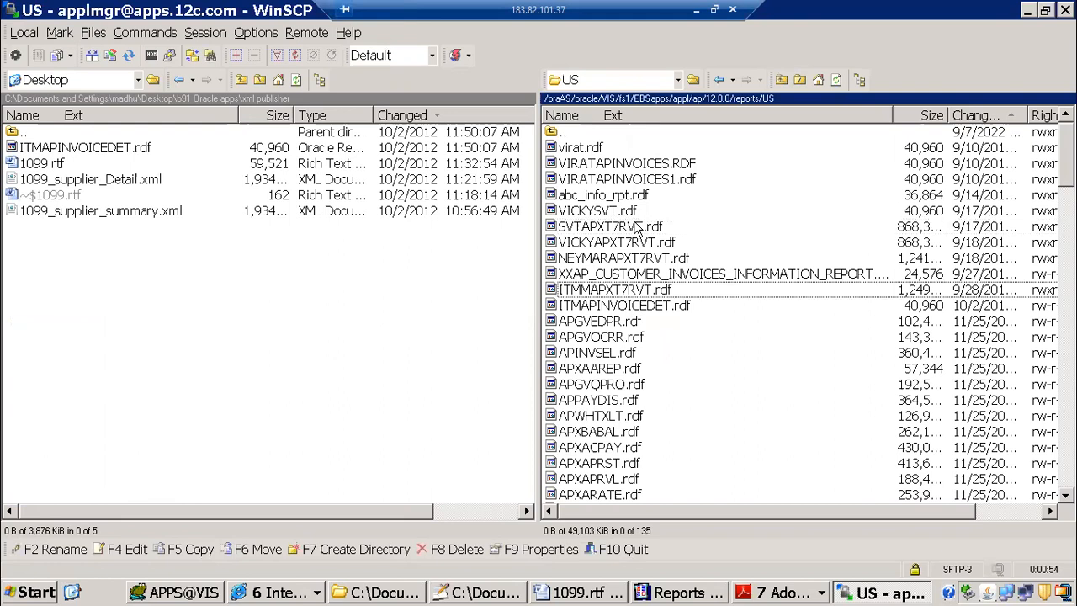
pyautogui.click(635, 313)
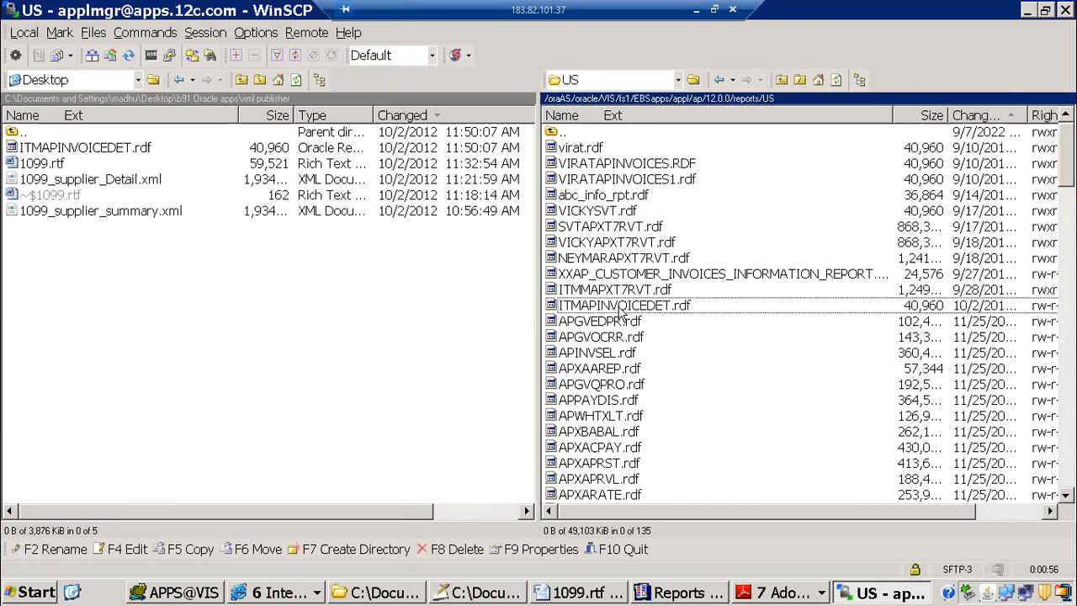
pyautogui.rightClick(633, 311)
pyautogui.click(683, 520)
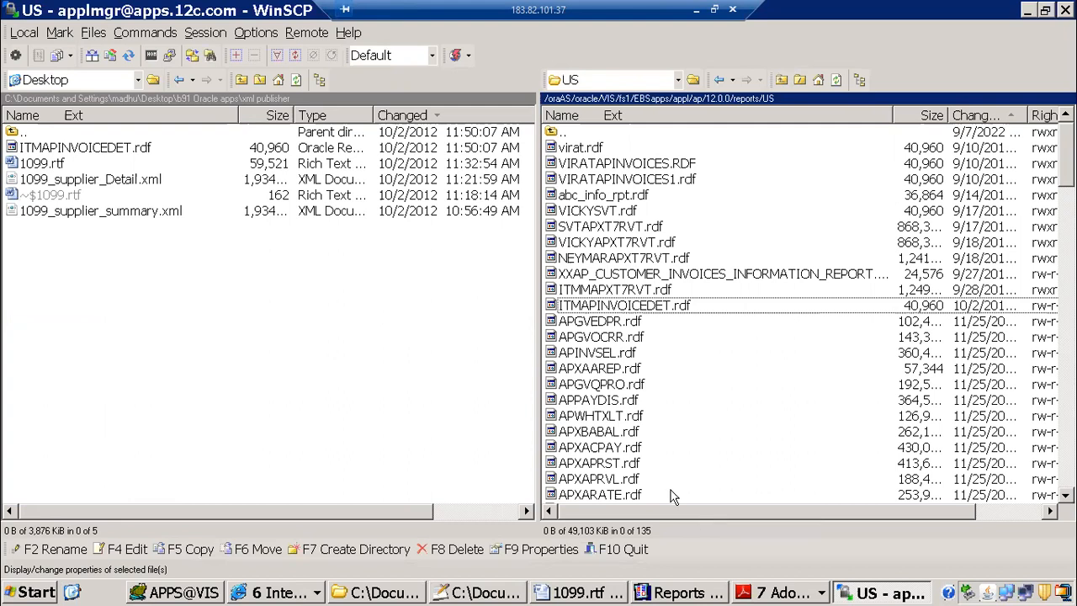
pyautogui.moveTo(548, 377); pyautogui.dragTo(415, 368)
pyautogui.write('0777')
pyautogui.click(485, 449)
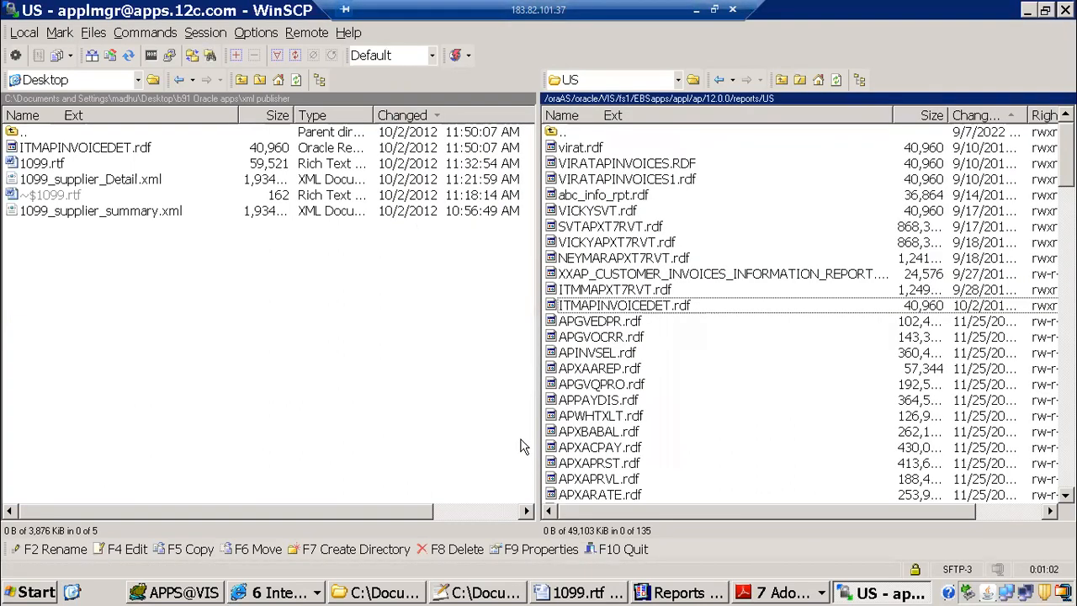
# Step: Switch to Notepad++ and review deployment steps 3 and 4 in xml.txt on creating the executable and concurrent program
pyautogui.click(477, 592)
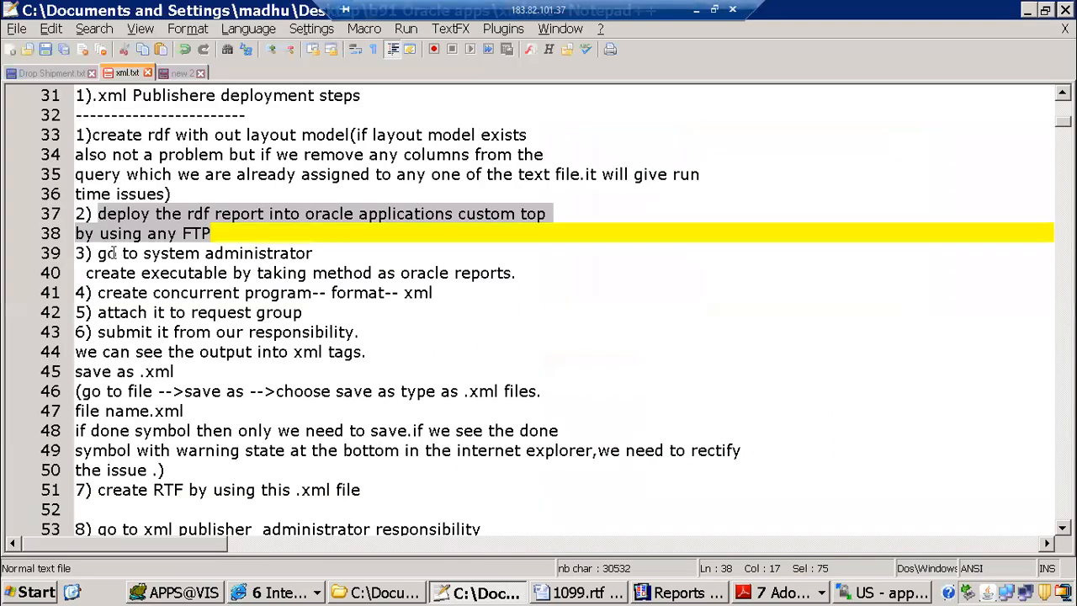
pyautogui.moveTo(96, 253); pyautogui.dragTo(301, 257)
pyautogui.moveTo(130, 118); pyautogui.dragTo(263, 288)
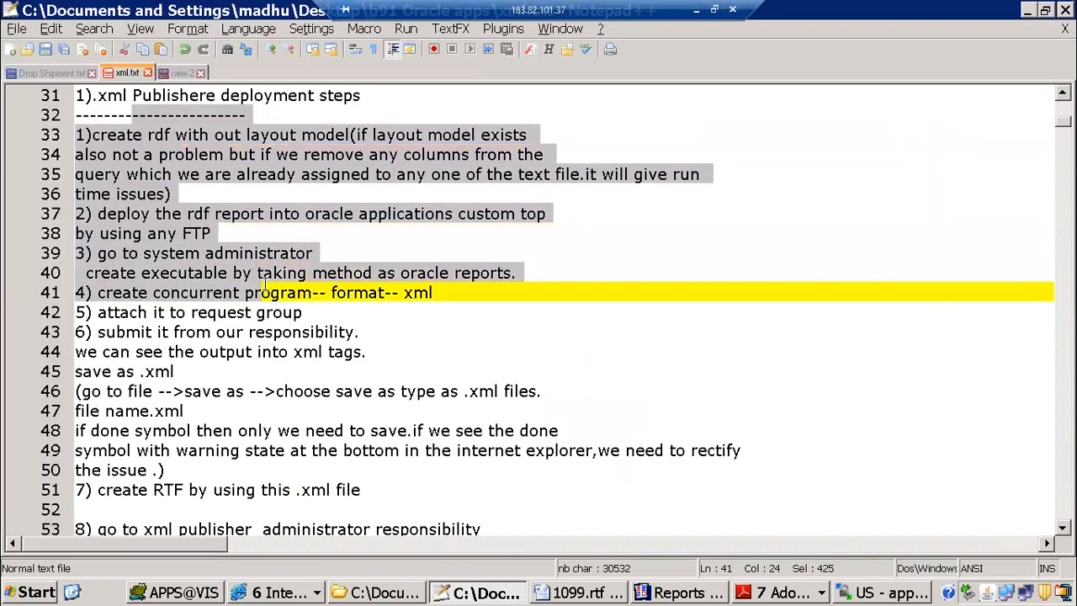
pyautogui.click(267, 254)
pyautogui.moveTo(115, 254); pyautogui.dragTo(543, 283)
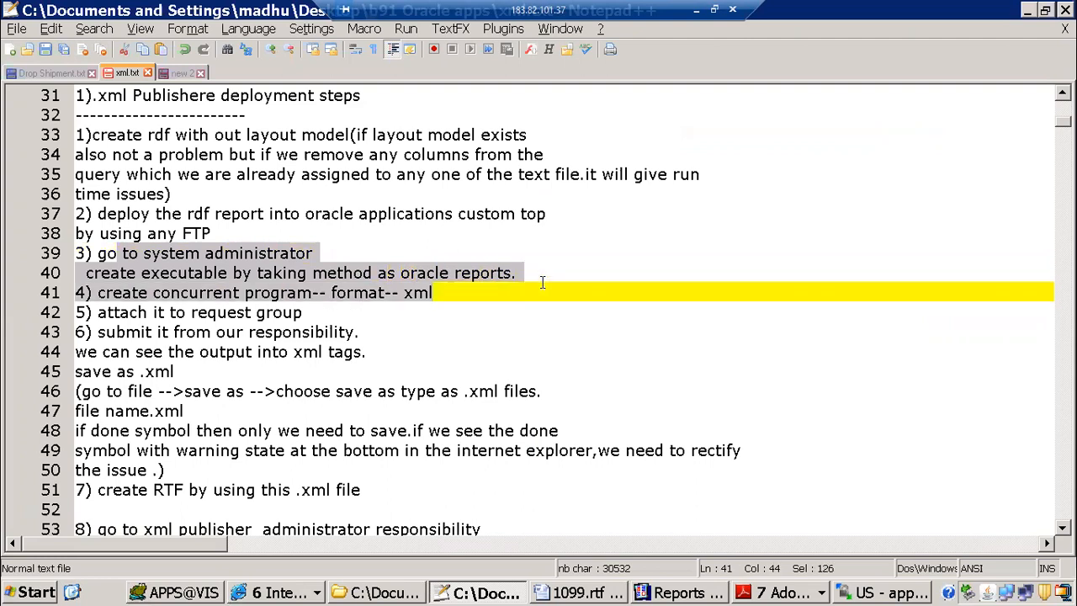
# Step: Switch to Oracle Applications, close the Invoice Workbench, and change the responsibility to System Administrator
pyautogui.click(278, 592)
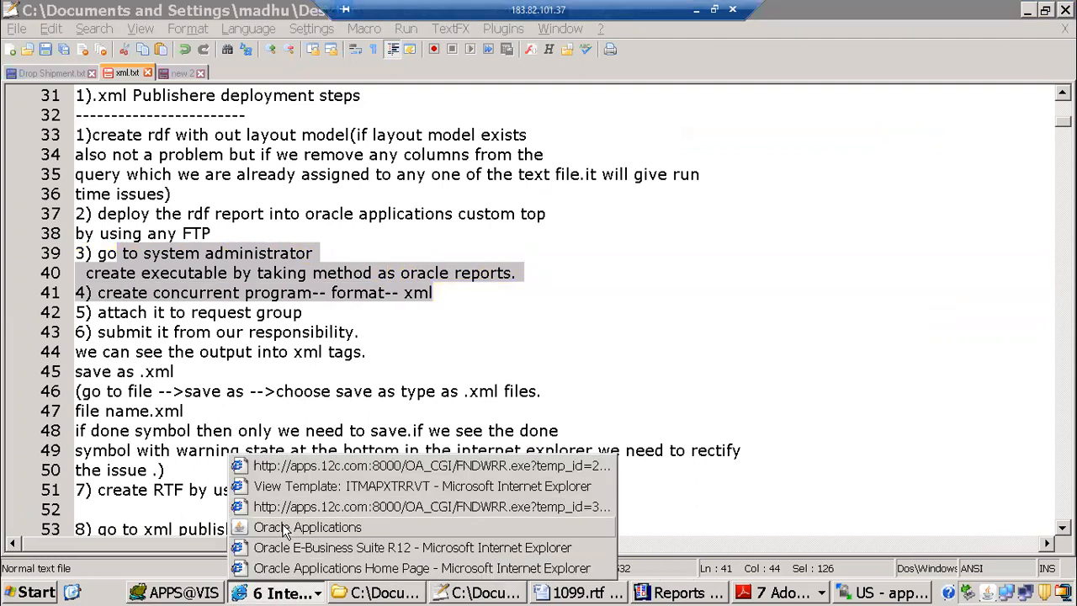
pyautogui.click(294, 521)
pyautogui.press('F4')
pyautogui.press('F4')
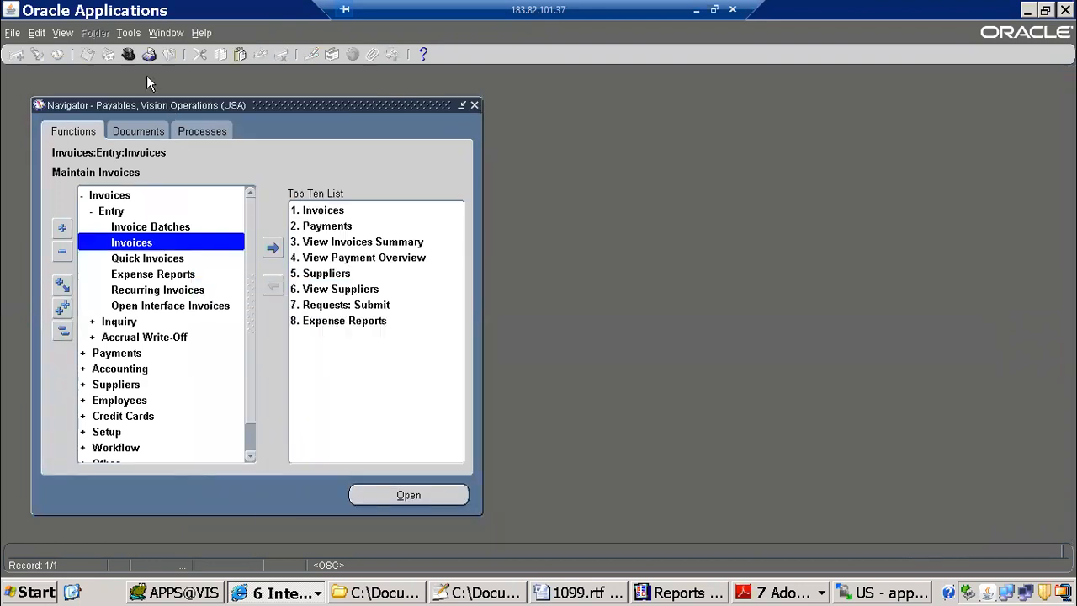
pyautogui.click(128, 54)
pyautogui.write('system Administrat%')
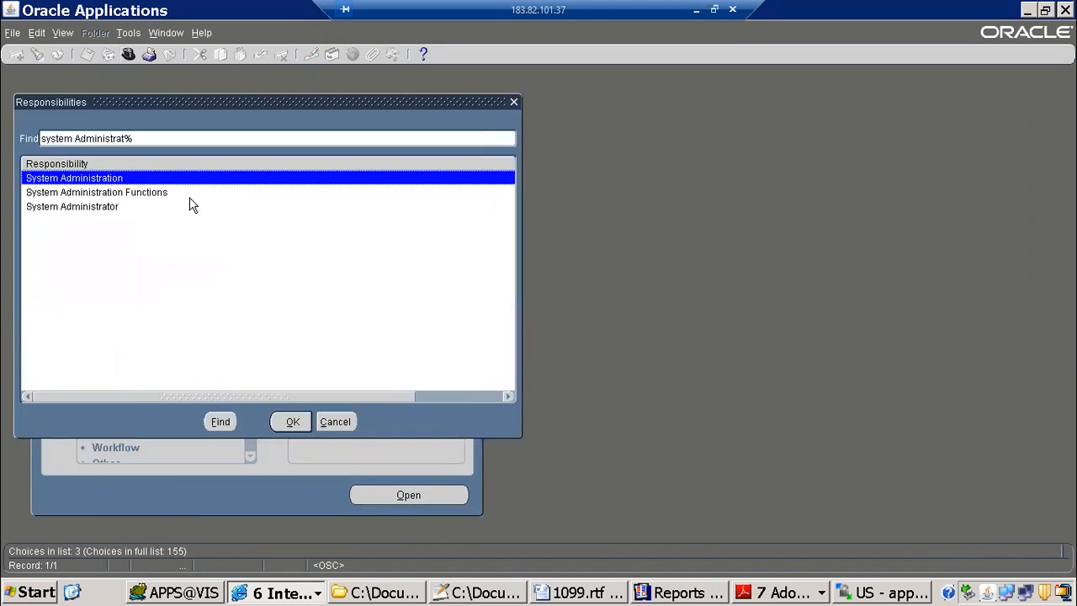
pyautogui.doubleClick(192, 205)
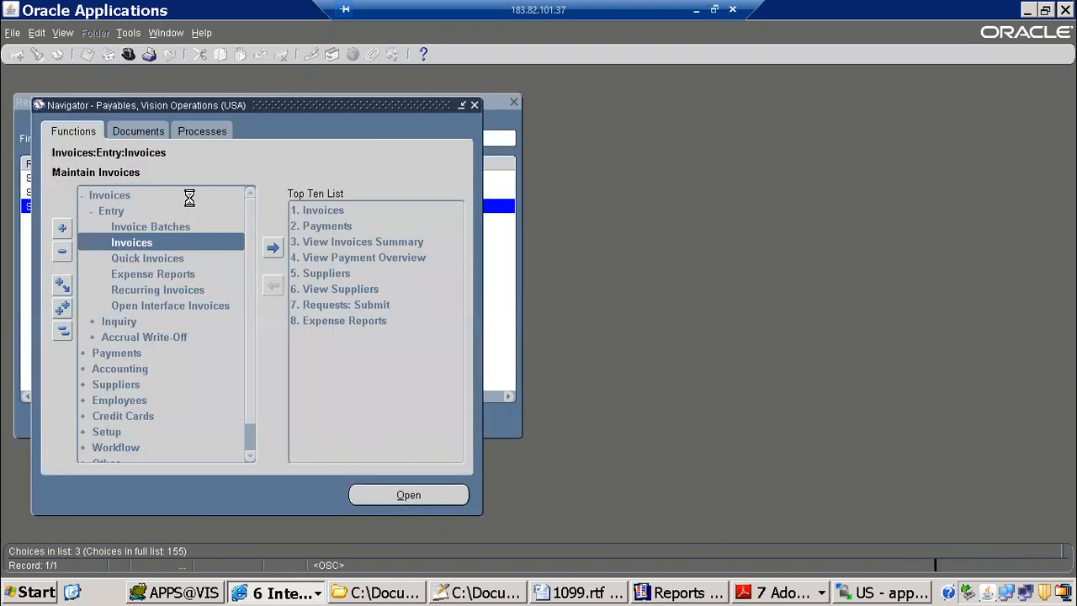
# Step: Open the Concurrent Program Executable form under Concurrent, Program, Executable
pyautogui.write('s')
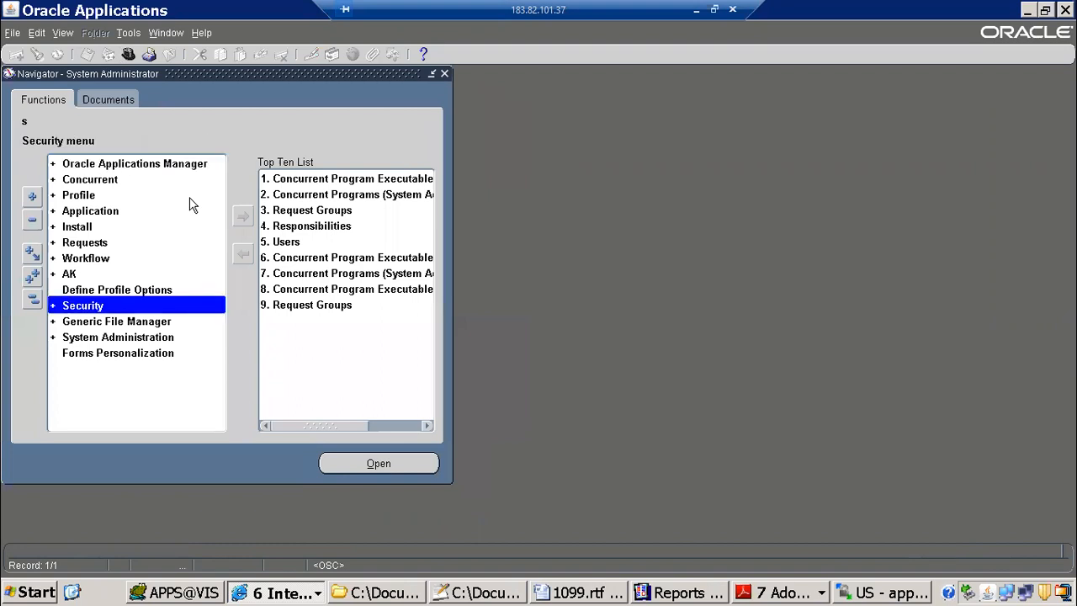
pyautogui.press('Up')
pyautogui.press('Up')
pyautogui.press('Up')
pyautogui.press('Up')
pyautogui.press('Up')
pyautogui.press('Up')
pyautogui.press('Up')
pyautogui.press('Up')
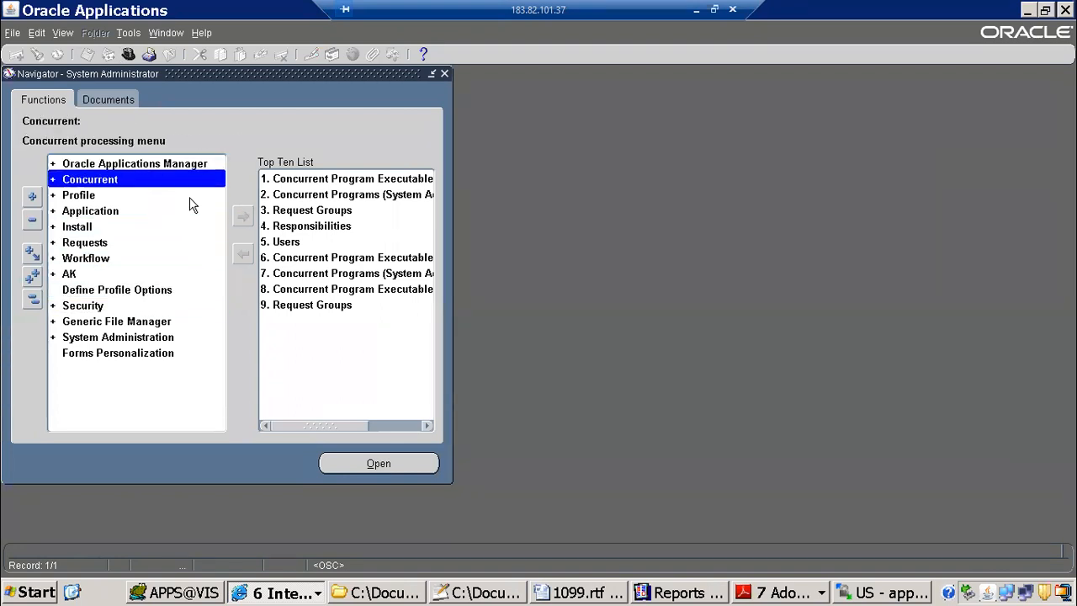
pyautogui.press('Return')
pyautogui.press('Down')
pyautogui.press('Down')
pyautogui.press('Down')
pyautogui.press('Return')
pyautogui.press('Down')
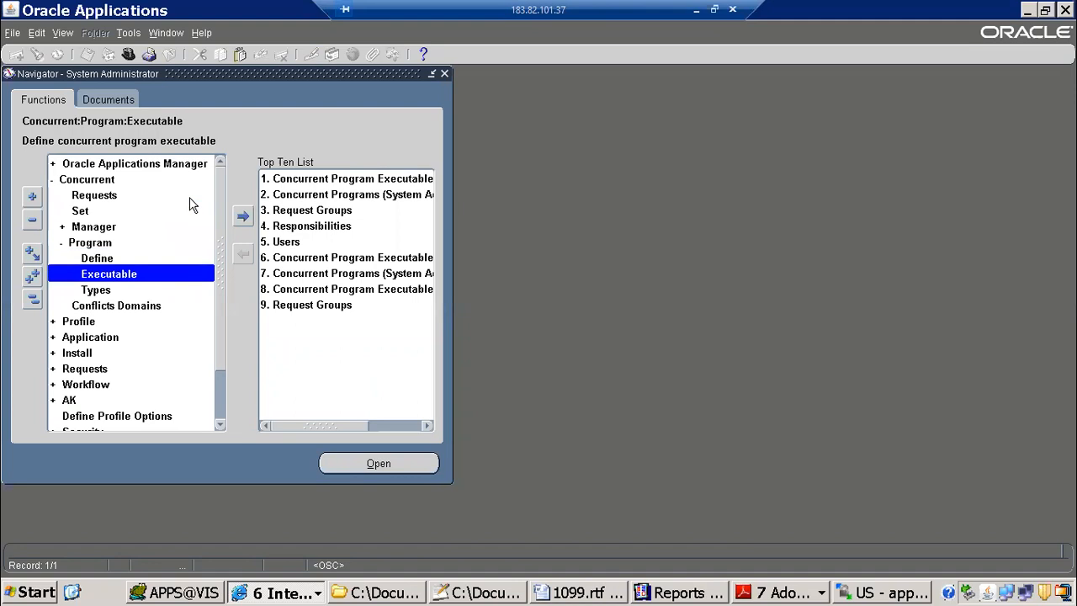
pyautogui.press('Return')
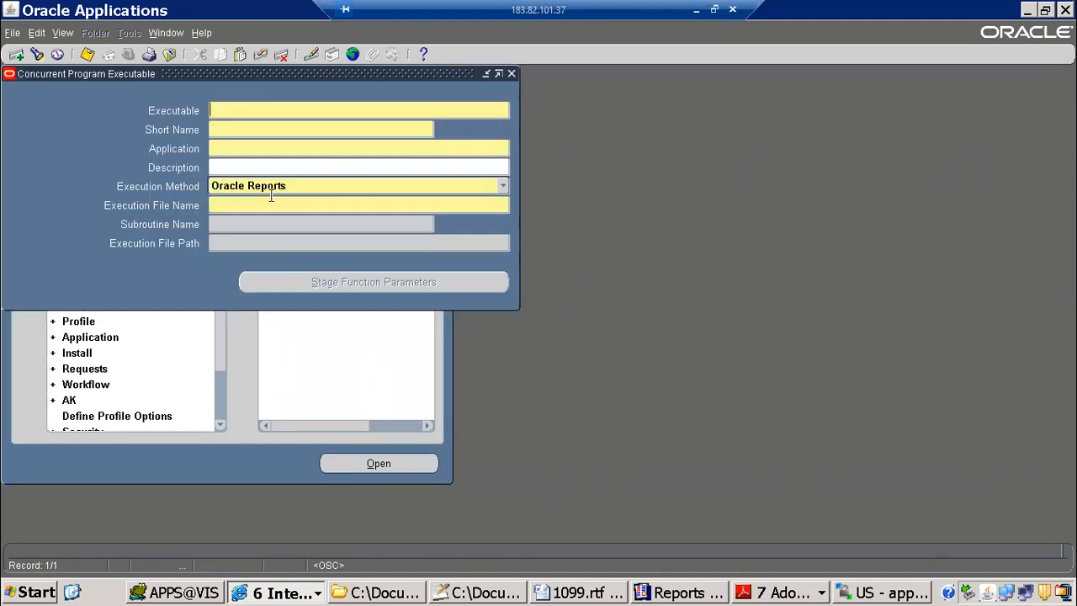
# Step: Define and save an Oracle Reports executable using ITMAPINVOICEDET as its name, short name and execution file name
pyautogui.write('ITMAPINVOICEDET')
pyautogui.click(241, 129)
pyautogui.write('ITMAPINVOICEDET')
pyautogui.press('Tab')
# Step: Define a Payables concurrent program with name and short name ITMAPINVOICEDET that uses the ITMAPINVOICEDET executable
pyautogui.press('Tab')
pyautogui.press('Tab')
pyautogui.press('Tab')
pyautogui.press('Tab')
pyautogui.press('Tab')
pyautogui.hotkey('ctrl', 'c')
pyautogui.press('Tab')
pyautogui.press('Tab')
pyautogui.press('Tab')
pyautogui.press('Tab')
pyautogui.hotkey('ctrl', 'v')
pyautogui.hotkey('ctrl', 's')
pyautogui.press('F4')
pyautogui.press('Up')
pyautogui.press('Return')
pyautogui.hotkey('ctrl', 'v')
pyautogui.press('Tab')
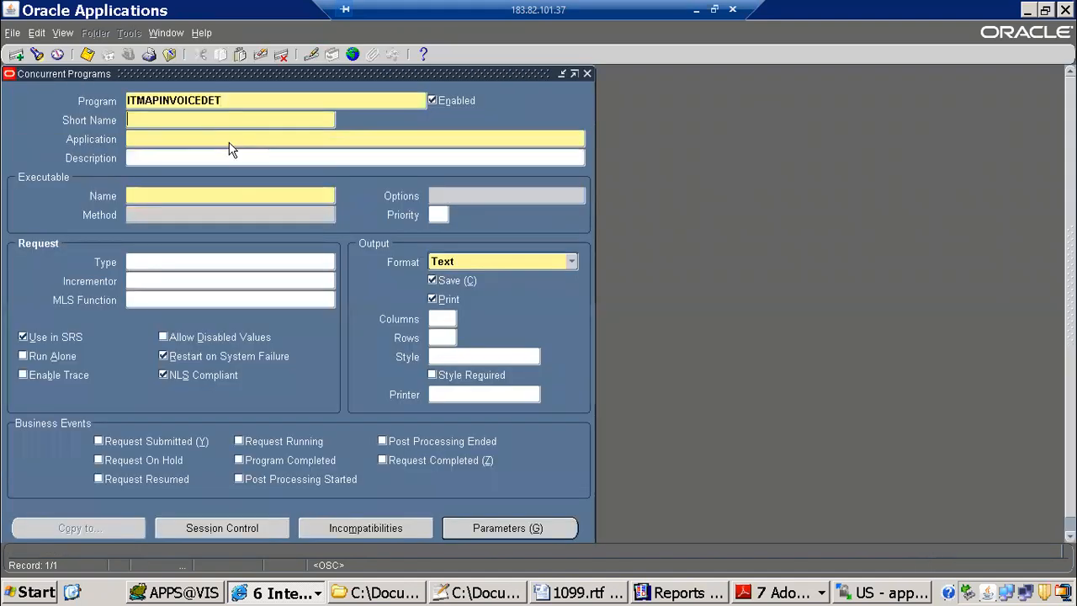
pyautogui.hotkey('ctrl', 'v')
pyautogui.press('Tab')
pyautogui.write('Payables')
pyautogui.press('Tab')
pyautogui.hotkey('ctrl', 'v')
# Step: Set the program's output style to BACS, check its parameters, and save the concurrent program
pyautogui.press('Tab')
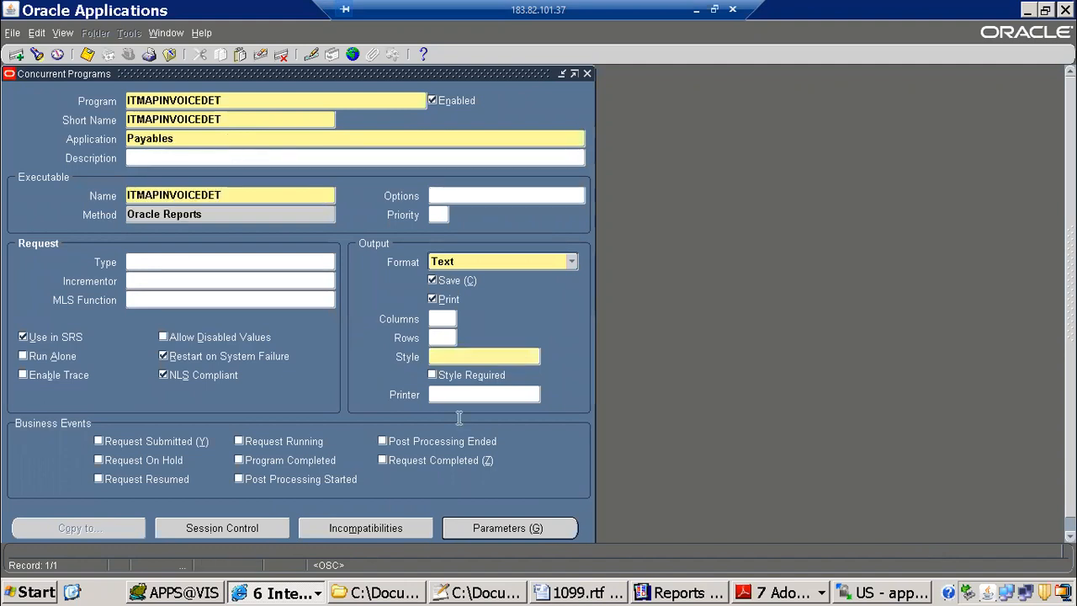
pyautogui.click(495, 358)
pyautogui.press('Tab')
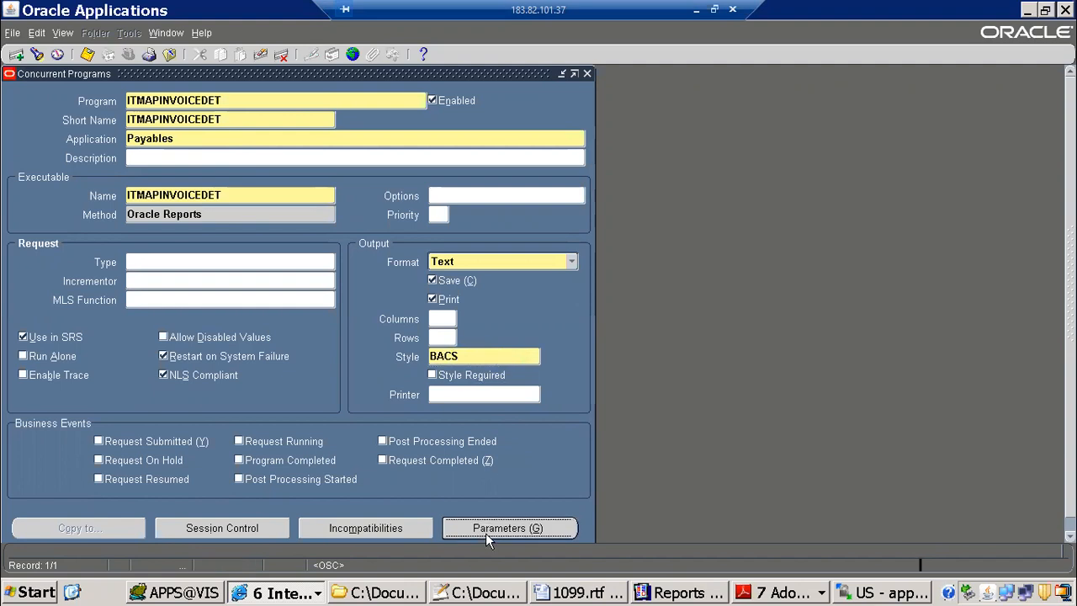
pyautogui.click(485, 533)
pyautogui.click(610, 96)
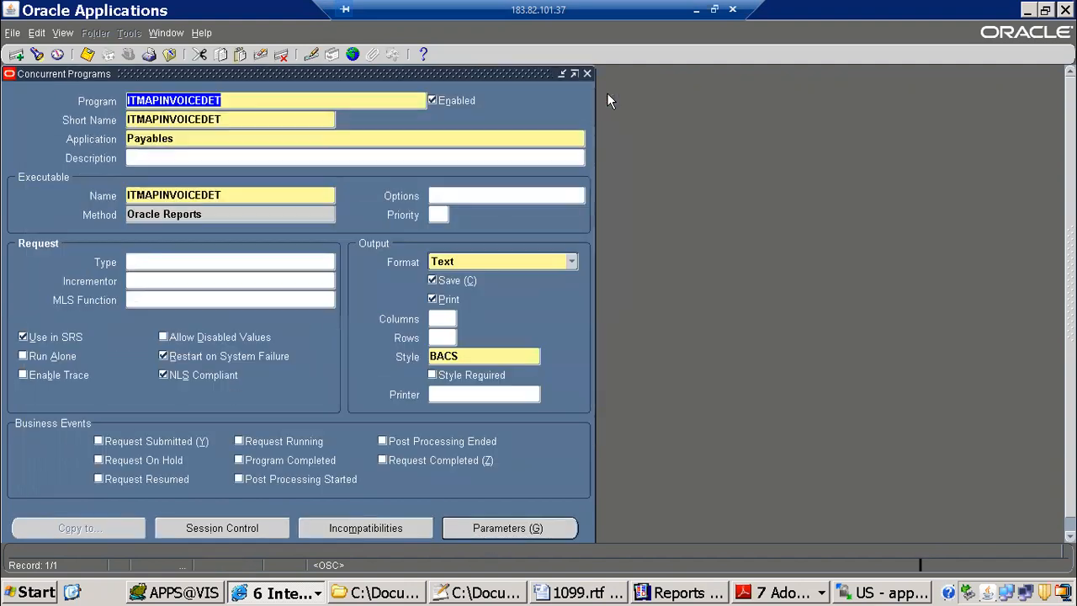
pyautogui.click(87, 54)
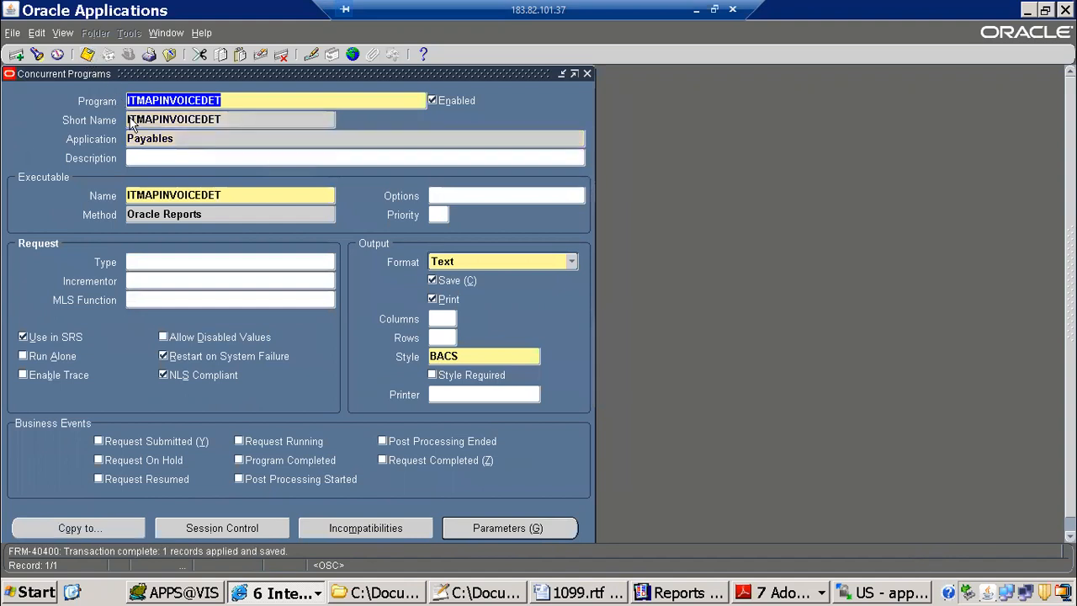
# Step: Set the ITMAPINVOICEDET program's output format to XML and save the change
pyautogui.click(481, 263)
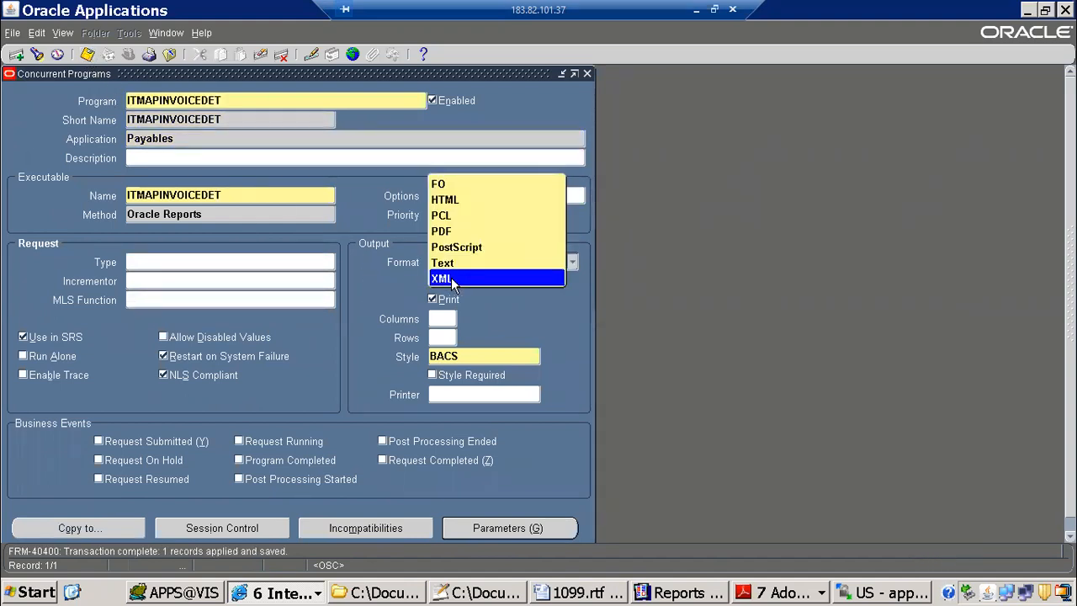
pyautogui.click(451, 278)
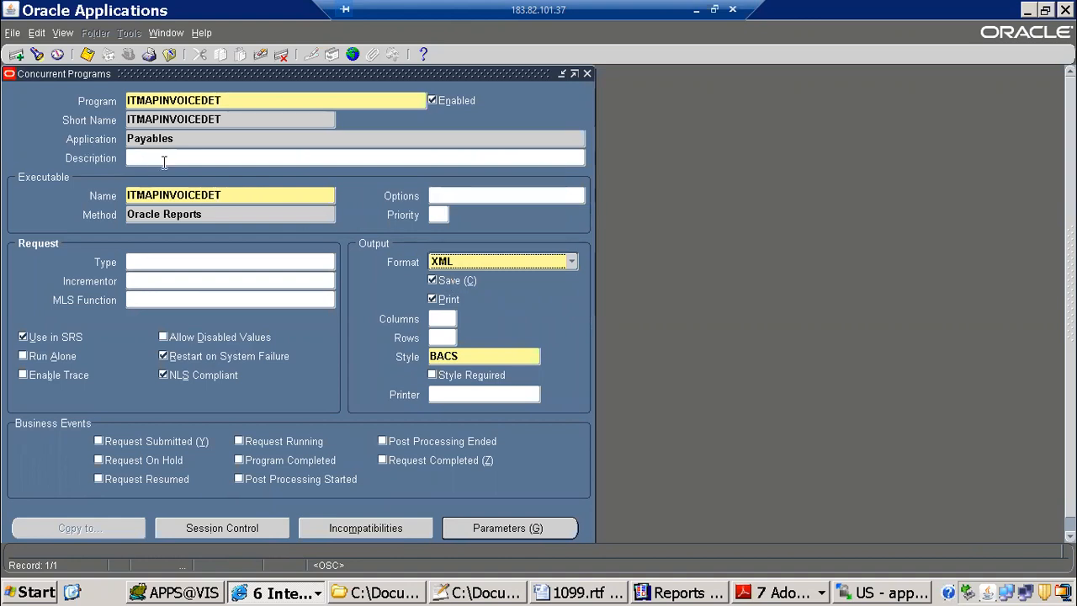
pyautogui.click(37, 52)
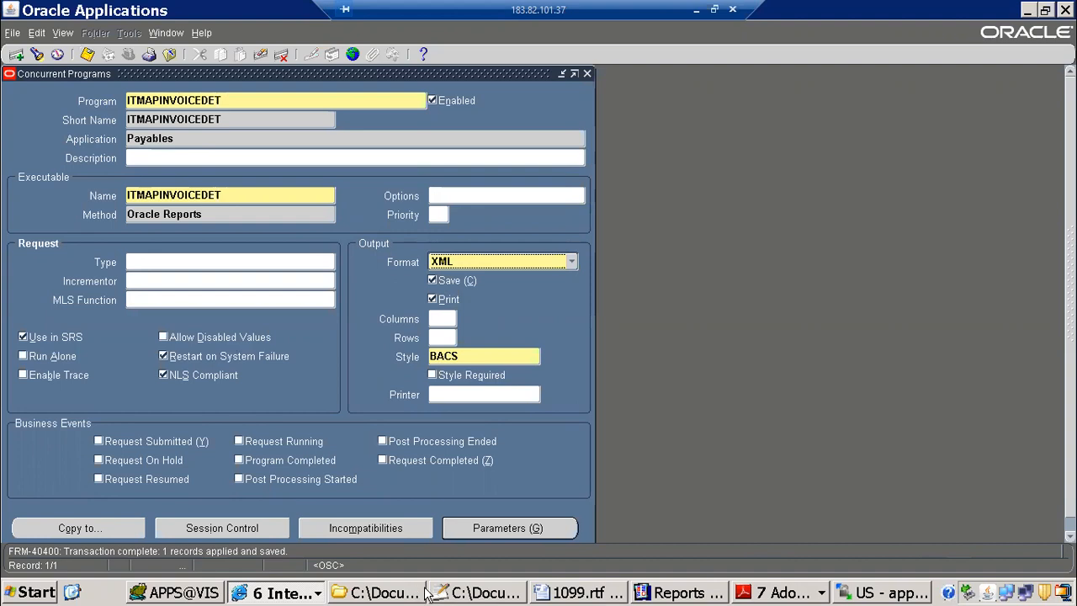
# Step: Switch to Notepad++ and review steps 4 to 6 in xml.txt on the XML format, request group and submission
pyautogui.click(477, 593)
pyautogui.click(160, 311)
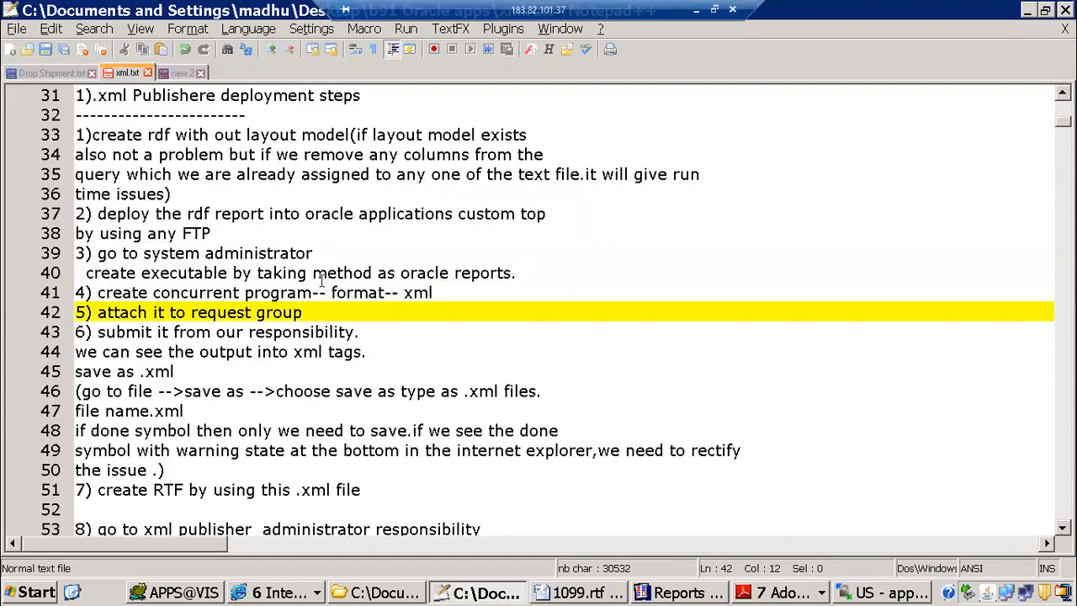
pyautogui.scroll(-2, 321, 282)
pyautogui.moveTo(112, 172); pyautogui.dragTo(432, 172)
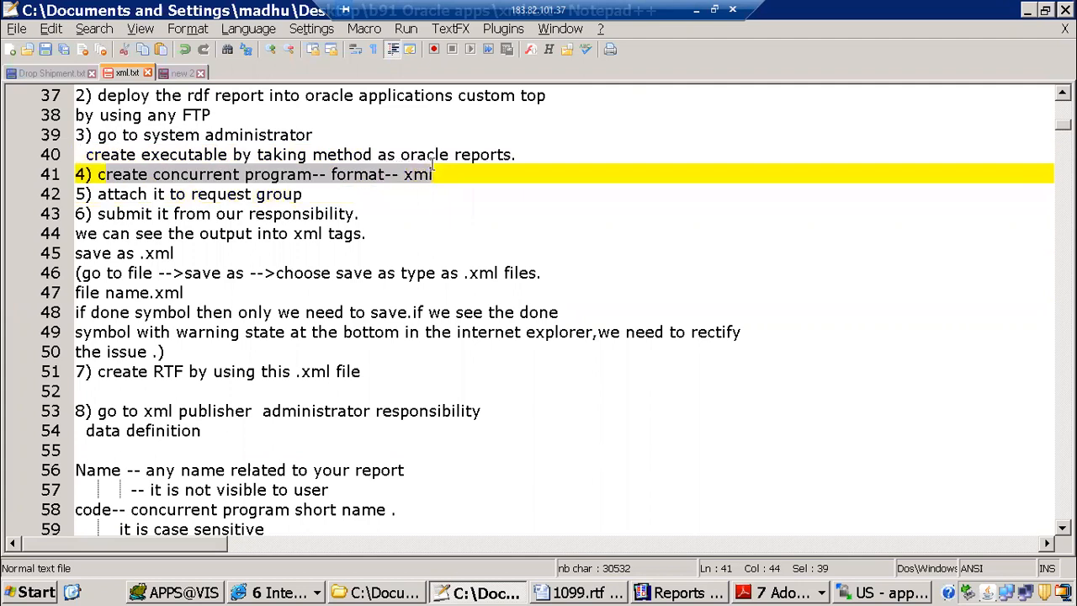
pyautogui.moveTo(97, 193); pyautogui.dragTo(363, 233)
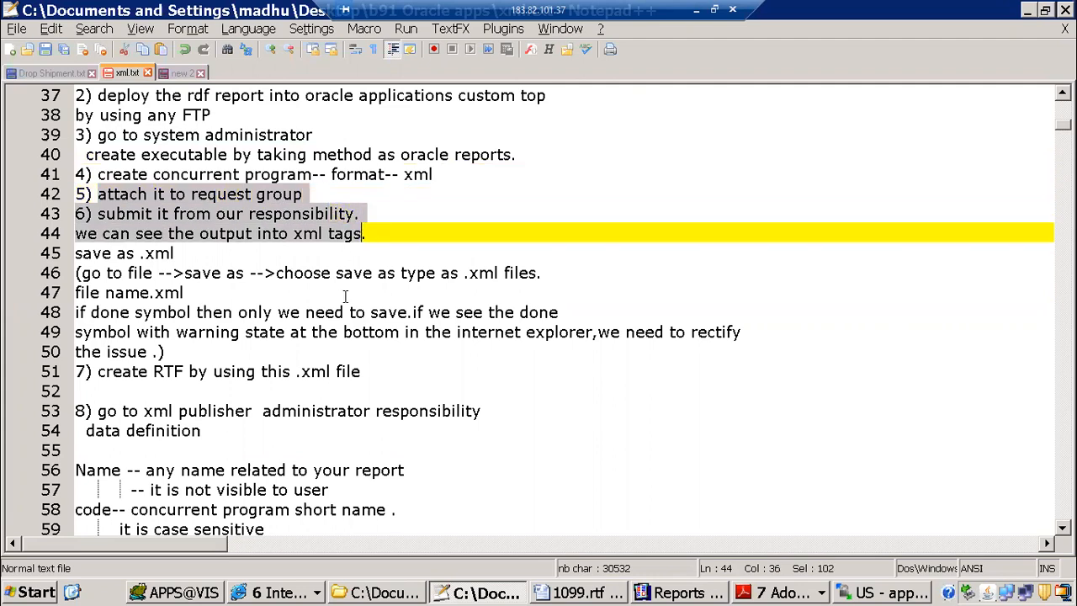
# Step: Switch back to Oracle Applications, copy the ITMAPINVOICEDET program name, and close the Concurrent Programs form
pyautogui.hotkey('alt', 'Tab')
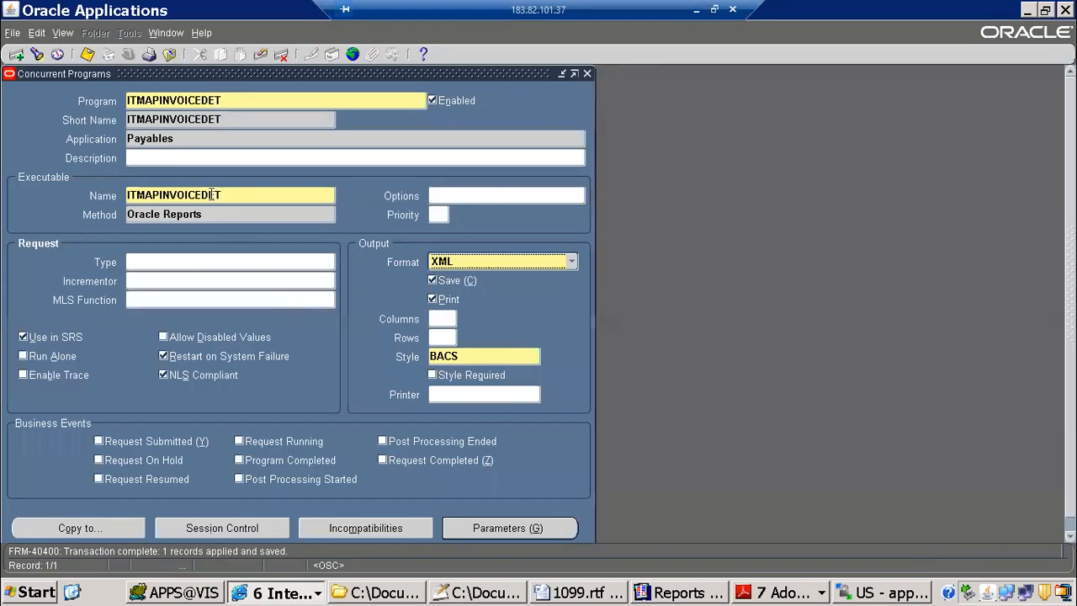
pyautogui.doubleClick(209, 100)
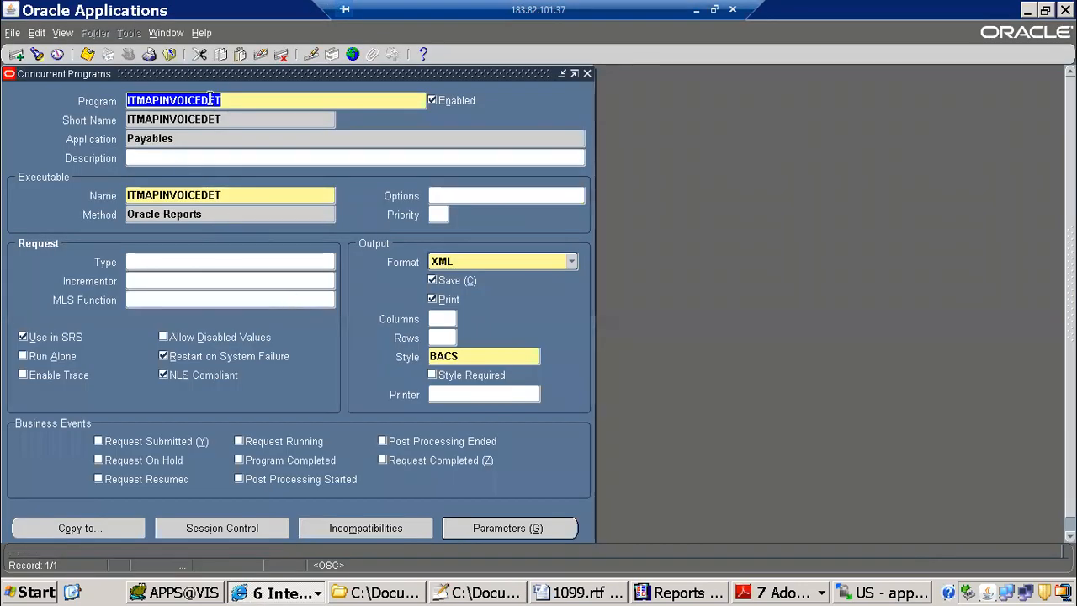
pyautogui.press('F4')
pyautogui.hotkey('alt', 't')
pyautogui.press('c')
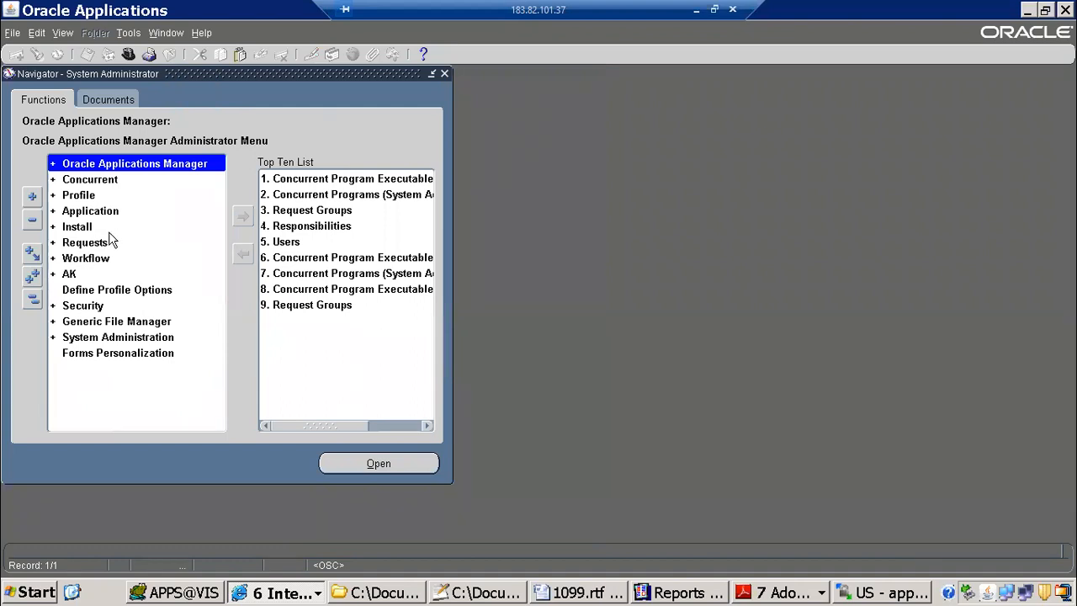
# Step: Open the request group definition under Security, Responsibility, and query the All Reports group for the Payables application
pyautogui.doubleClick(92, 306)
pyautogui.doubleClick(104, 337)
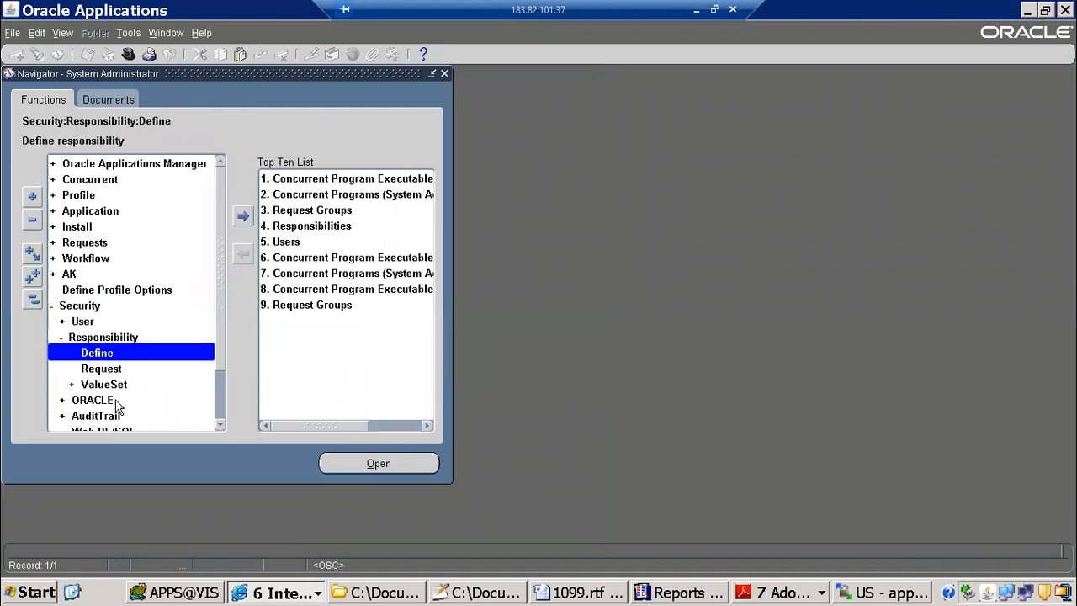
pyautogui.doubleClick(108, 366)
pyautogui.press('F11')
pyautogui.write('All Repo')
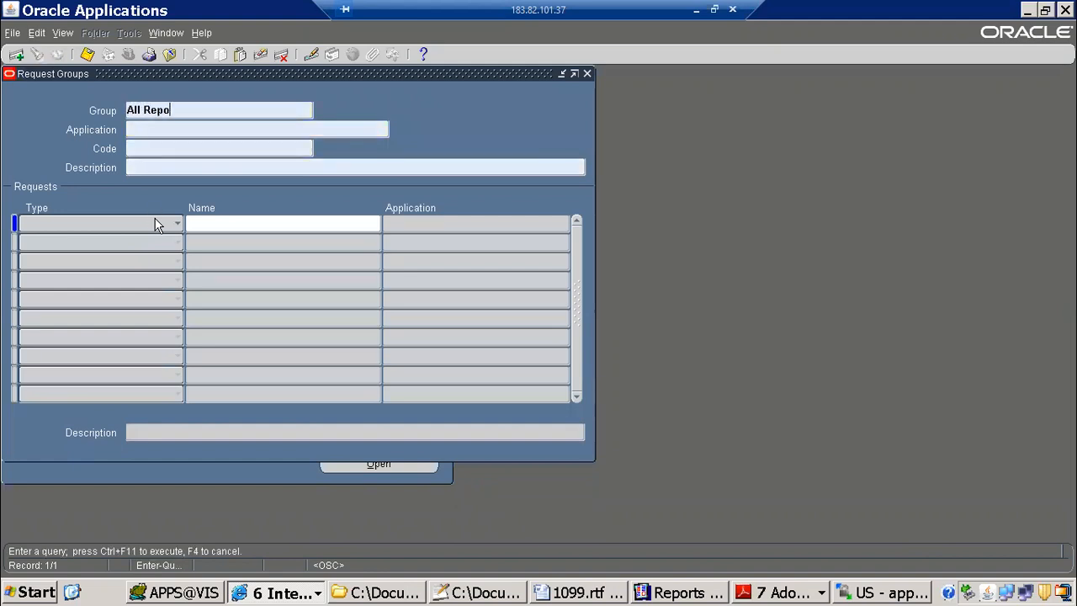
pyautogui.press('Tab')
pyautogui.write('P{a')
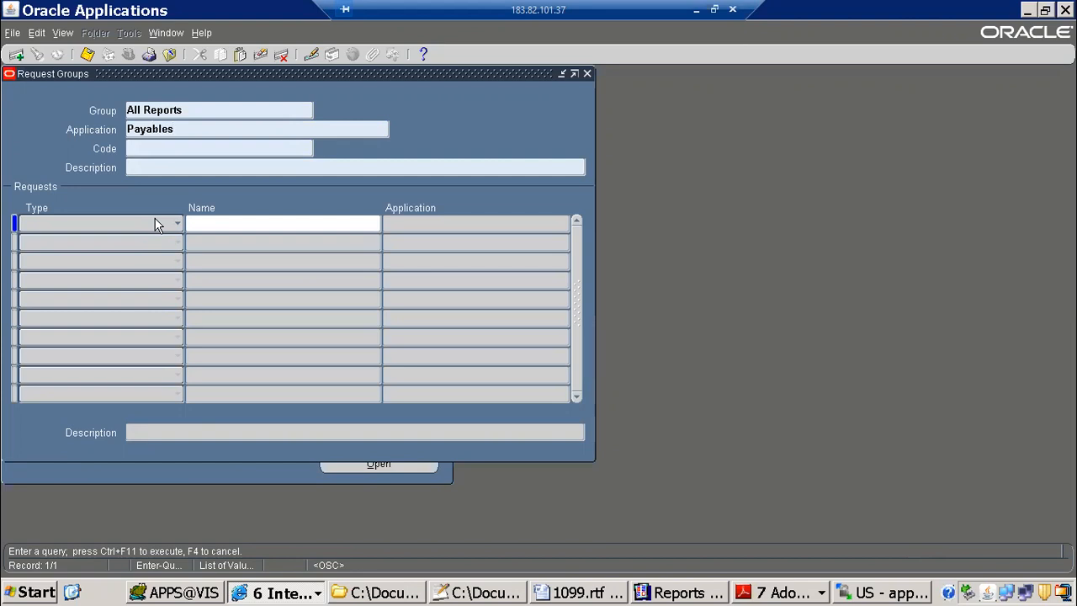
pyautogui.hotkey('ctrl', 'F11')
# Step: Add the program ITMAPINVOICEDET to the Payables All Reports request group, save it, and close the form
pyautogui.click(261, 299)
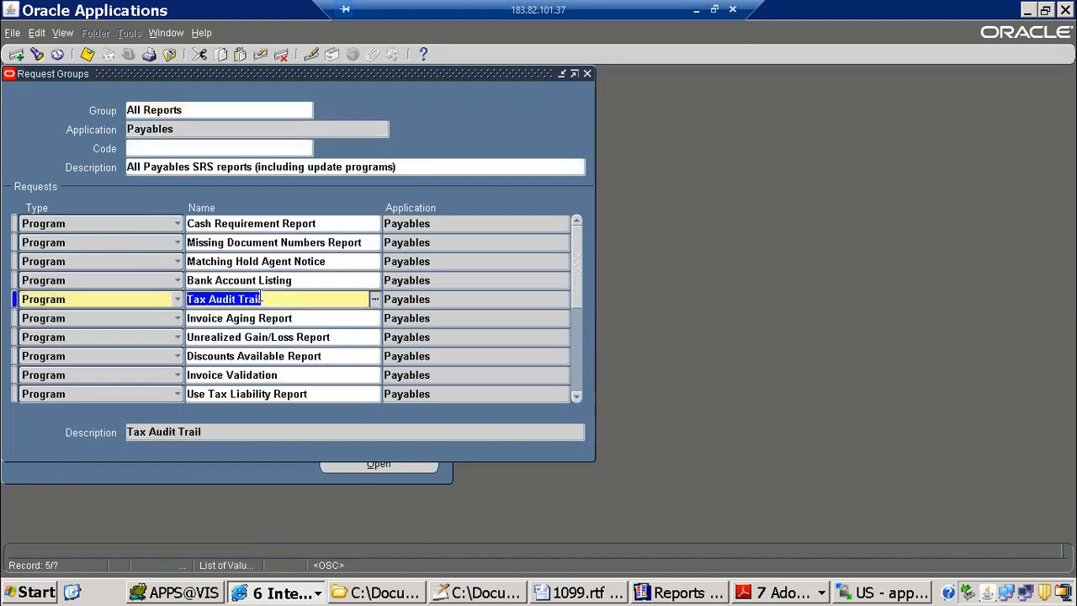
pyautogui.press('Down')
pyautogui.hotkey('ctrl', 'Down')
pyautogui.press('Tab')
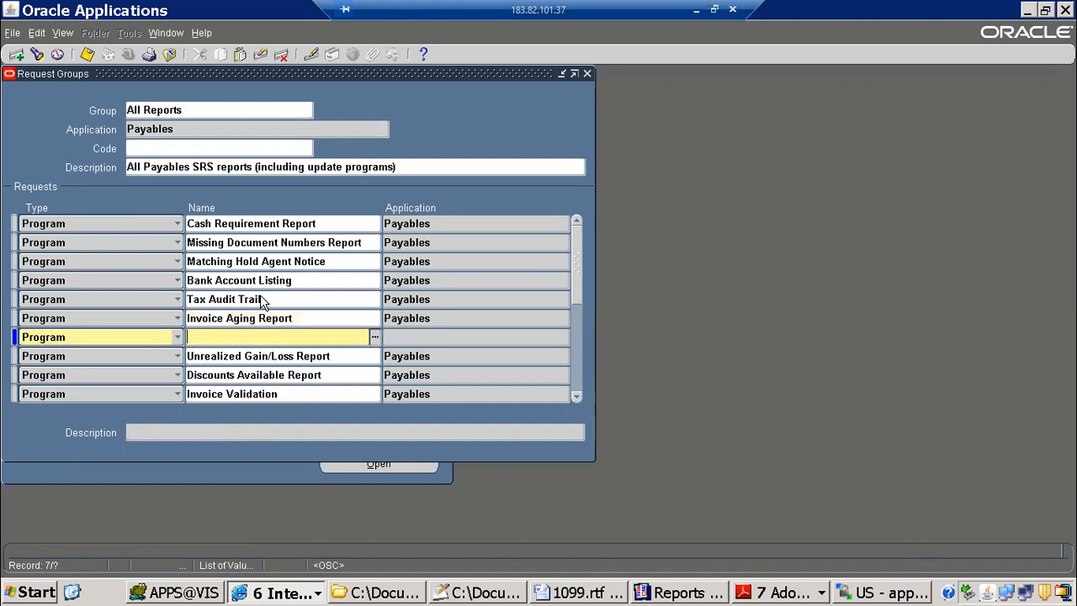
pyautogui.write('ITMAPINVOICEDET')
pyautogui.press('Tab')
pyautogui.hotkey('ctrl', 's')
pyautogui.press('F4')
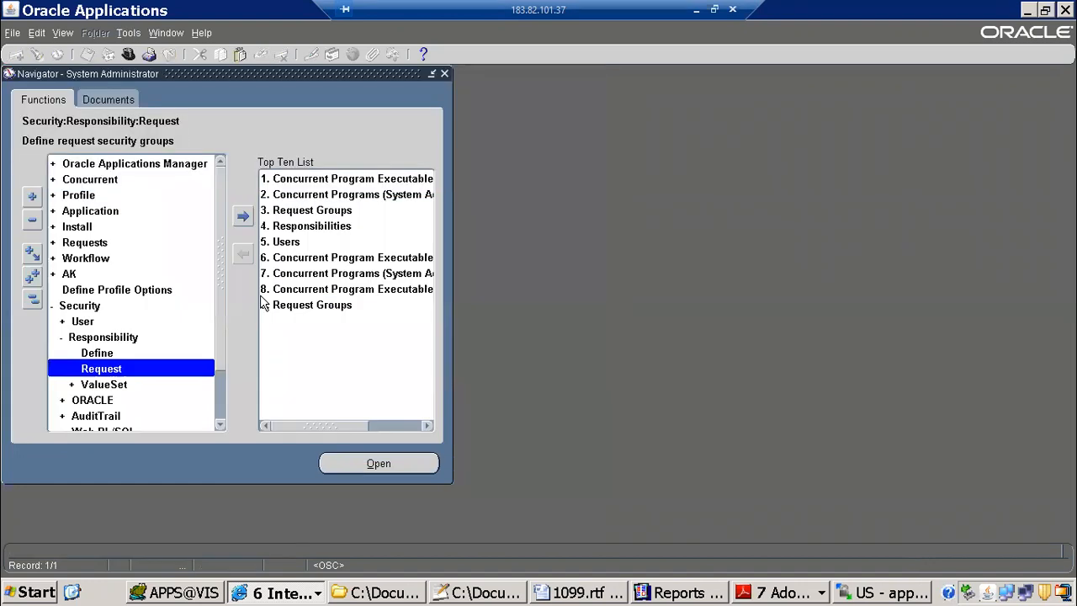
# Step: Change responsibility, submit the ITMAPINVOICEDET request without submitting another, and refresh its status in the Requests list
pyautogui.hotkey('alt', 'f')
pyautogui.press('w')
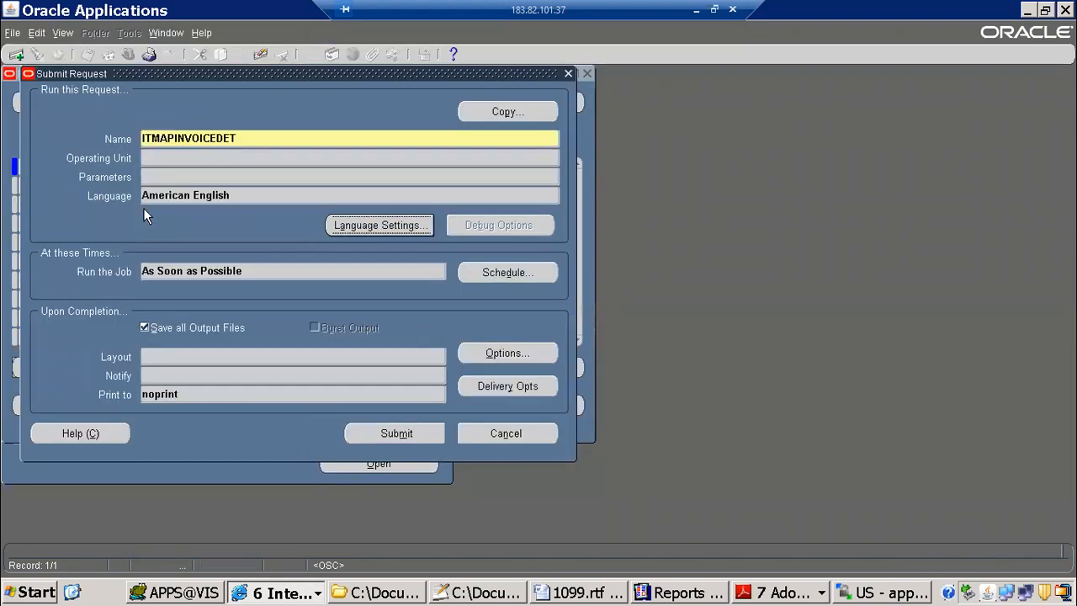
pyautogui.click(396, 434)
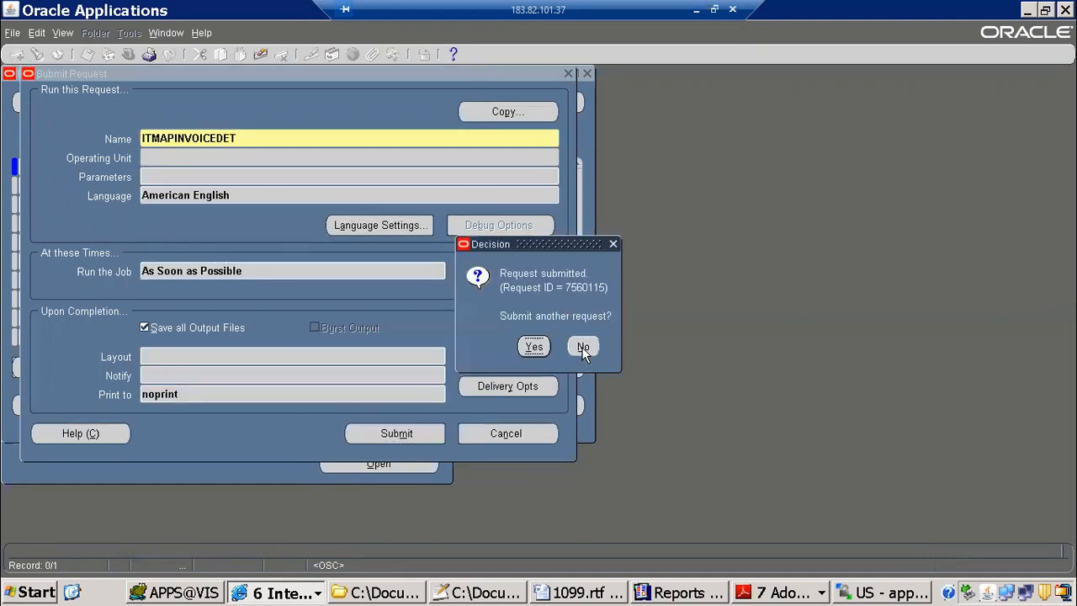
pyautogui.click(583, 348)
pyautogui.click(440, 415)
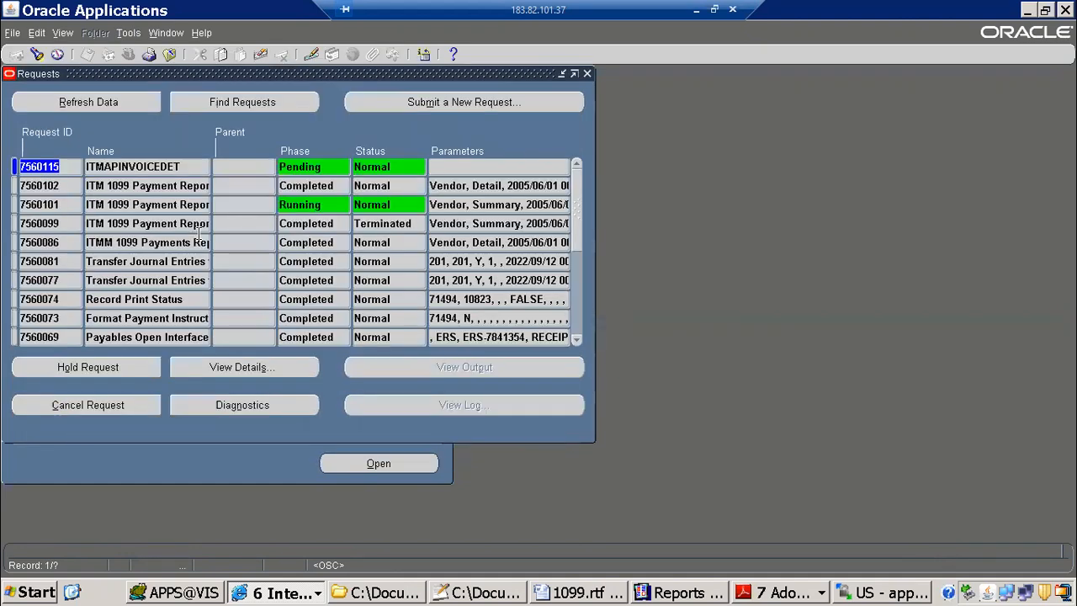
pyautogui.click(95, 103)
# Step: Switch to Notepad++ and review the xml.txt notes on submitting the program and saving its XML output
pyautogui.hotkey('alt', 'Tab')
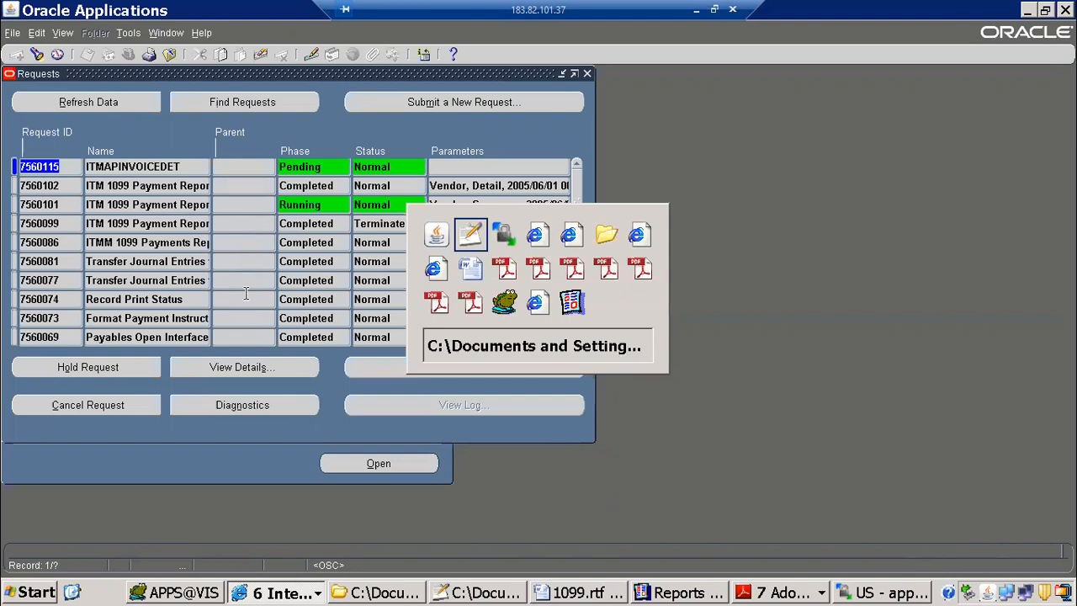
pyautogui.click(124, 246)
pyautogui.click(78, 234)
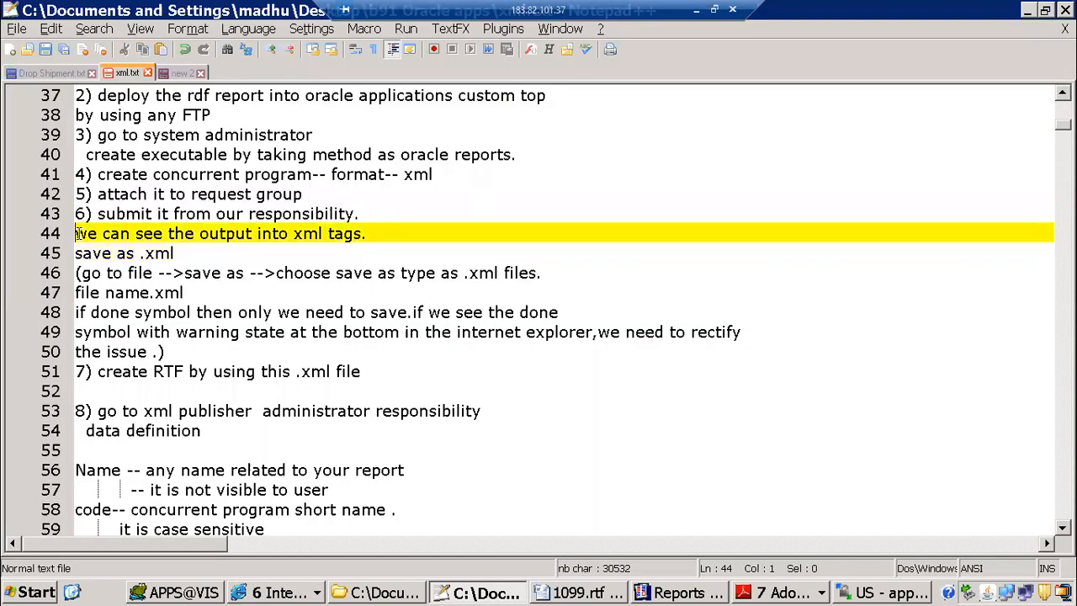
pyautogui.moveTo(103, 213); pyautogui.dragTo(382, 252)
# Step: Switch back to Oracle Applications, refresh the requests, and examine the XML output of the ITMAPINVOICEDET request
pyautogui.hotkey('alt', 'Tab')
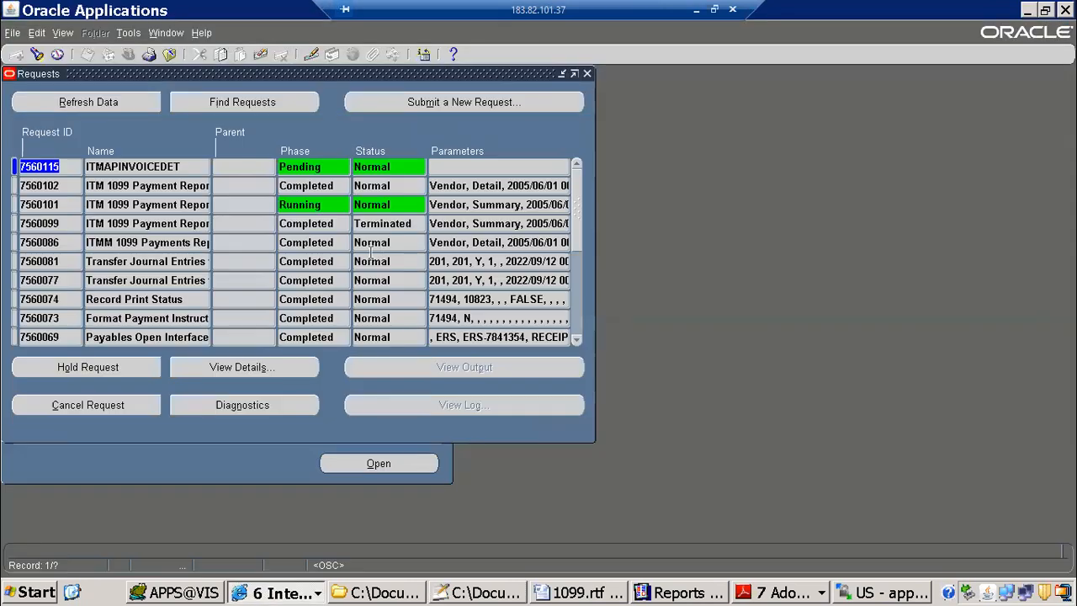
pyautogui.click(92, 102)
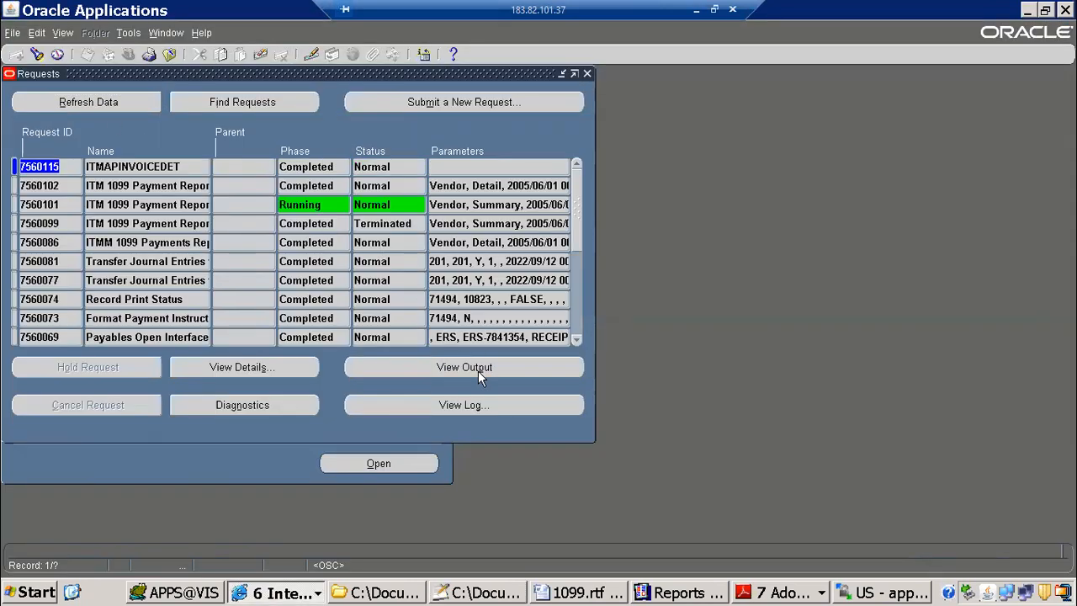
pyautogui.click(478, 368)
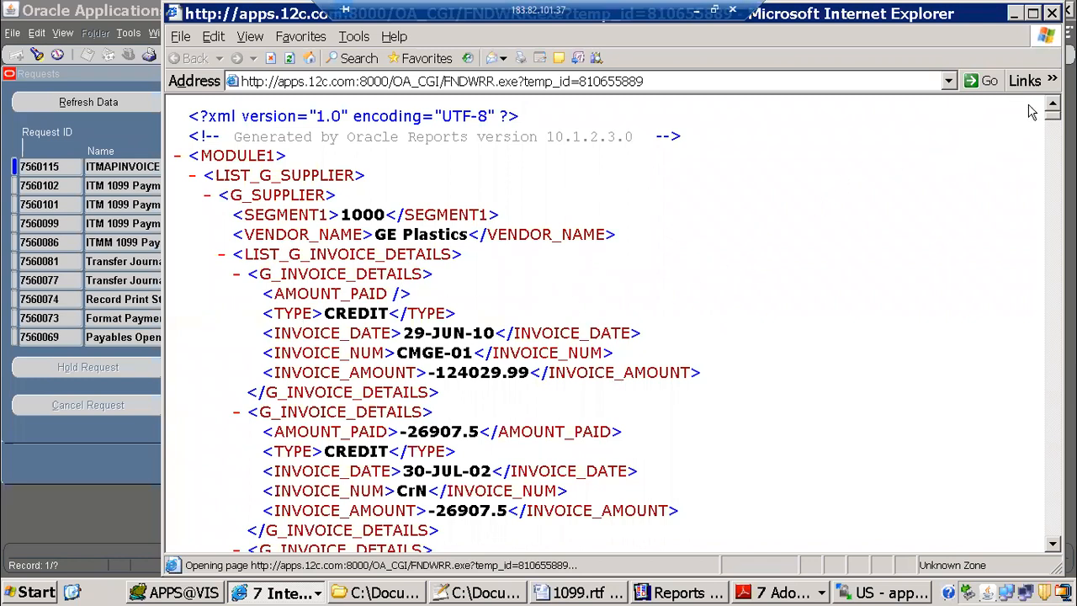
pyautogui.scroll(-15, 540, 455)
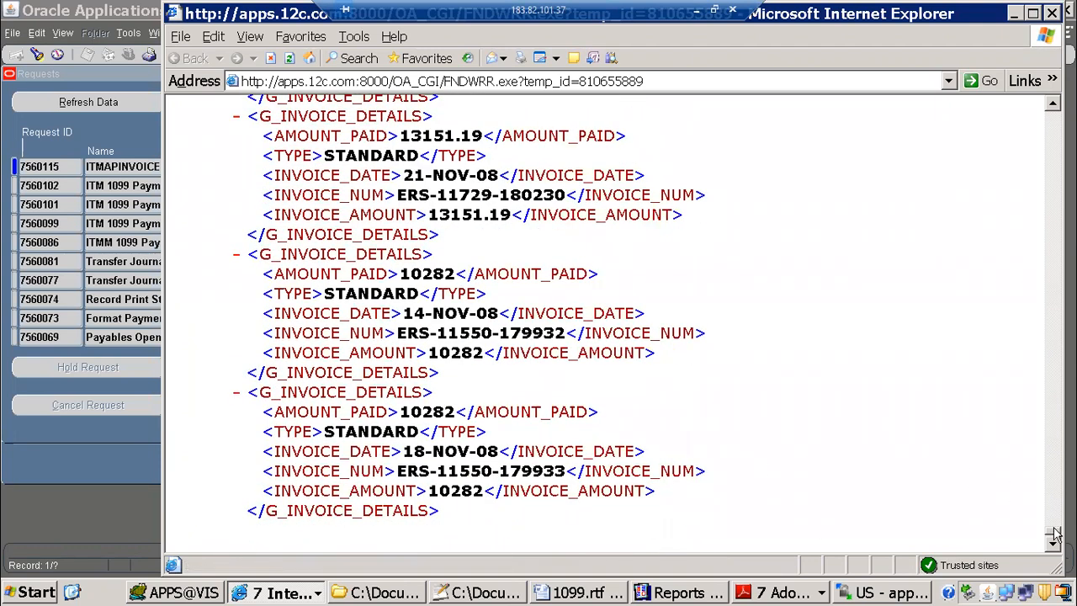
pyautogui.scroll(15, 1038, 298)
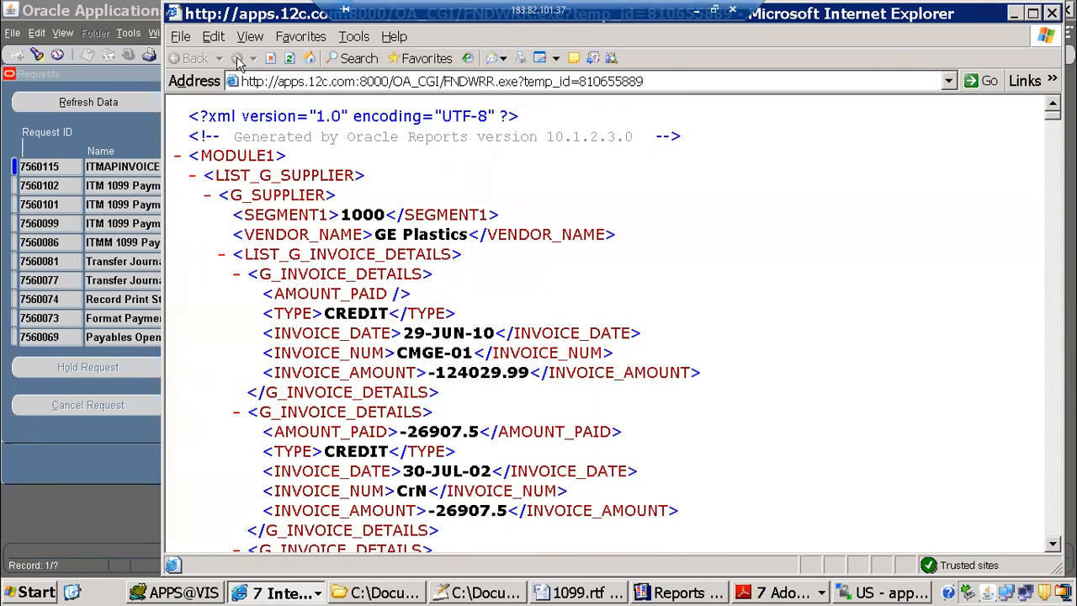
# Step: Save the request output to the xml publisher folder as ITMAPINVOICEDET.xml, using the XML Files type
pyautogui.click(180, 36)
pyautogui.click(217, 135)
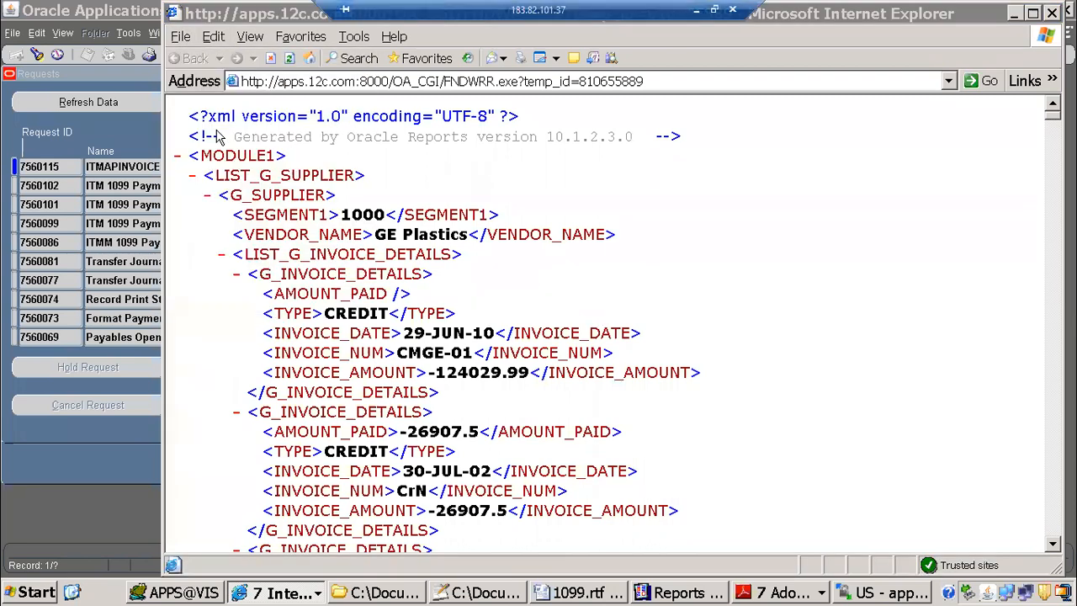
pyautogui.click(381, 336)
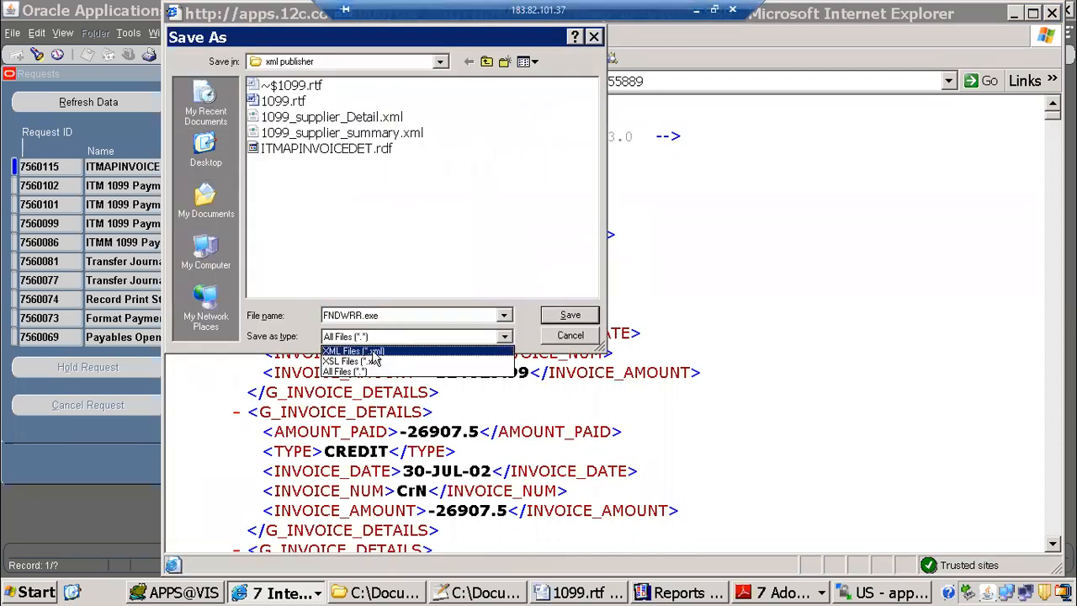
pyautogui.click(370, 351)
pyautogui.click(388, 315)
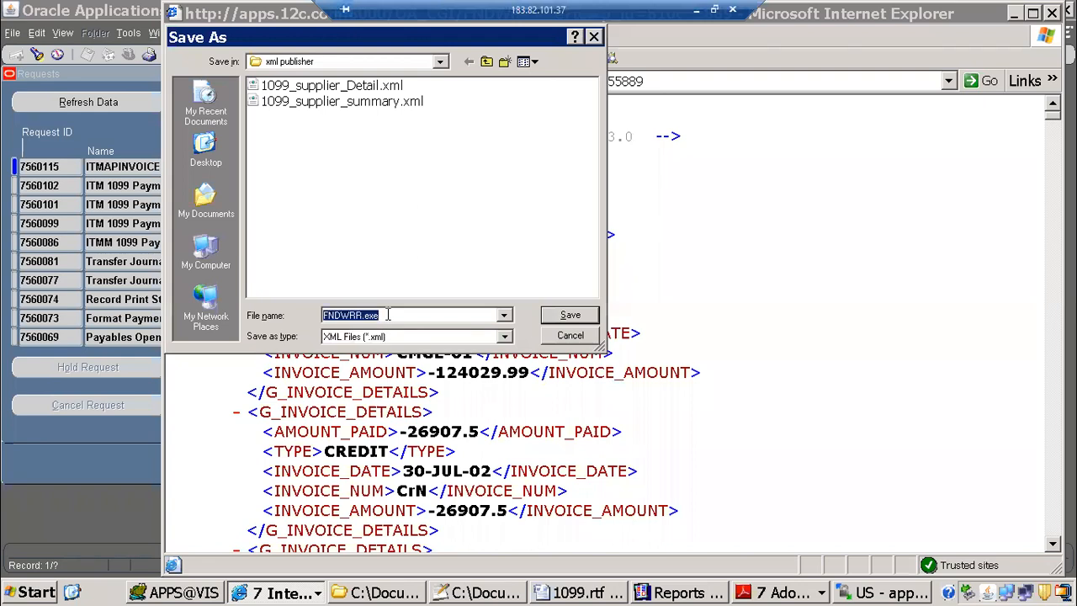
pyautogui.write('IT')
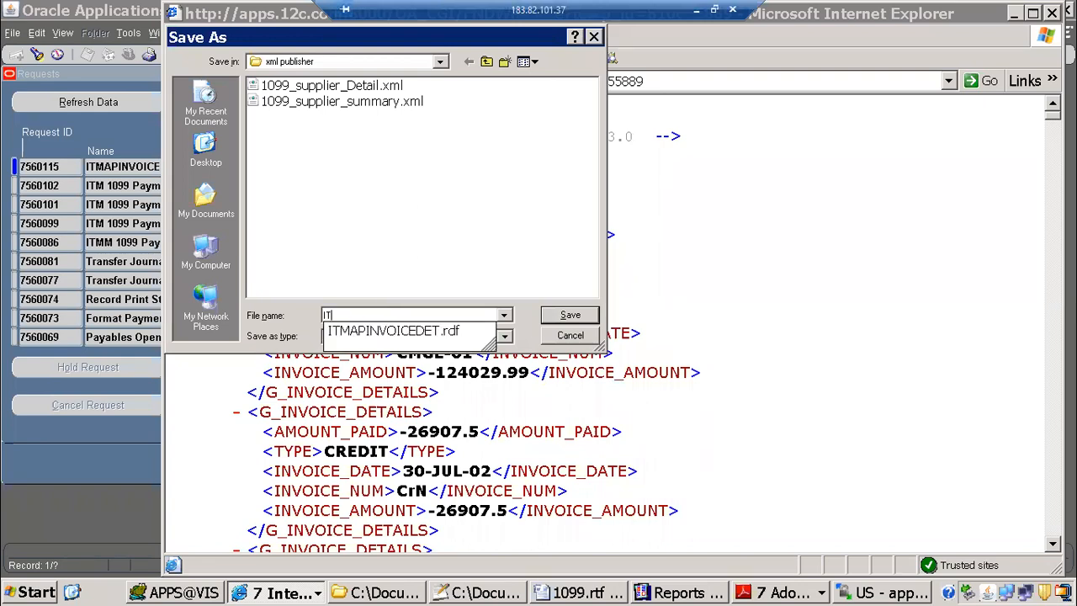
pyautogui.write('Ma')
pyautogui.press('Down')
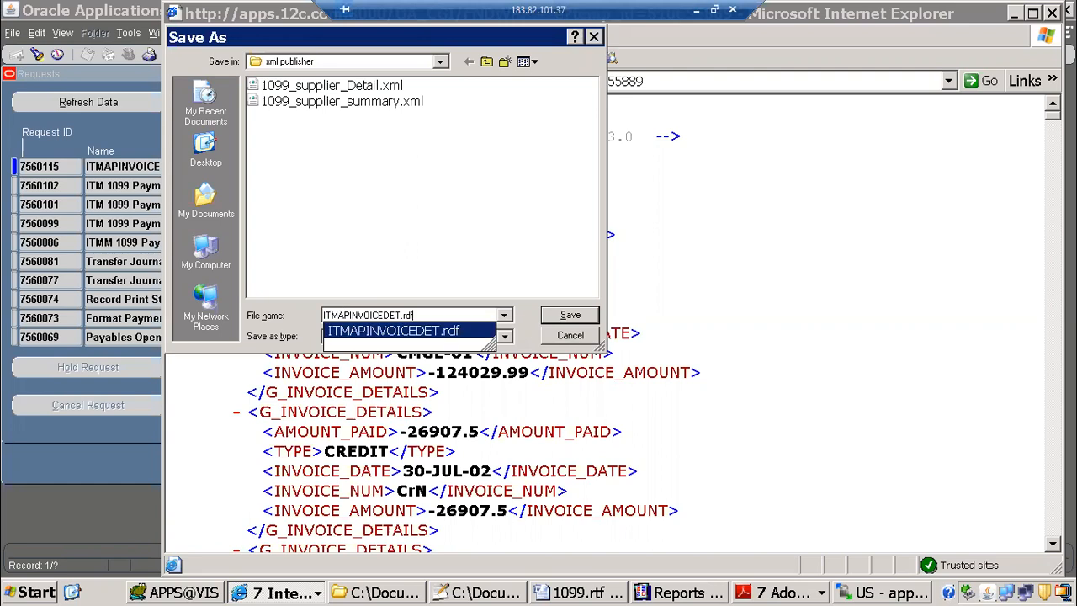
pyautogui.press('BackSpace')
pyautogui.press('BackSpace')
pyautogui.write('xml')
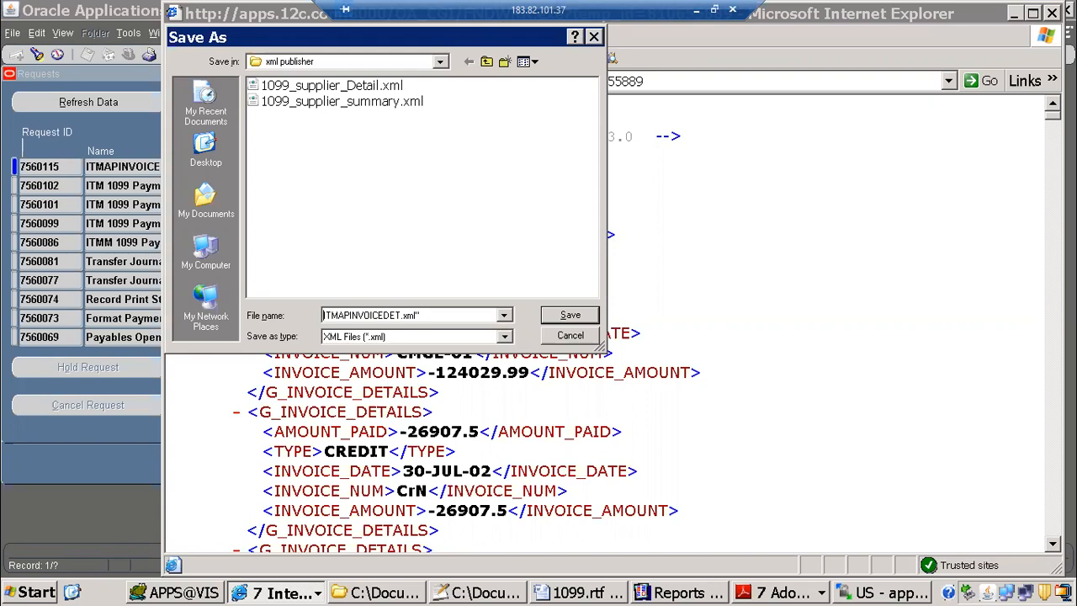
pyautogui.doubleClick(388, 315)
pyautogui.press('Return')
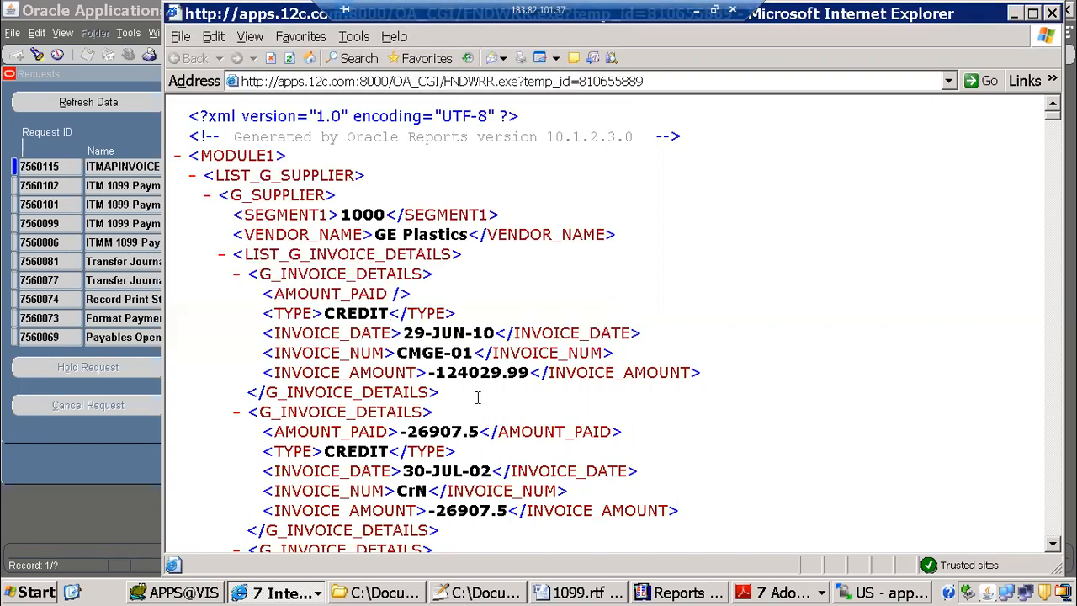
# Step: Switch to Microsoft Word, create a blank document, and show its Template Builder commands
pyautogui.click(583, 593)
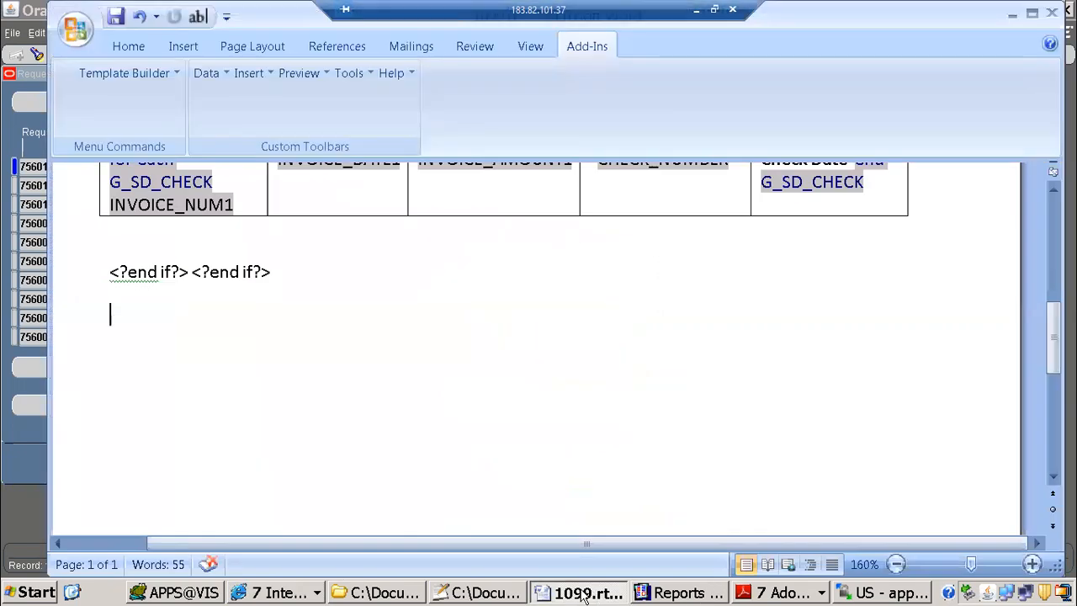
pyautogui.click(75, 30)
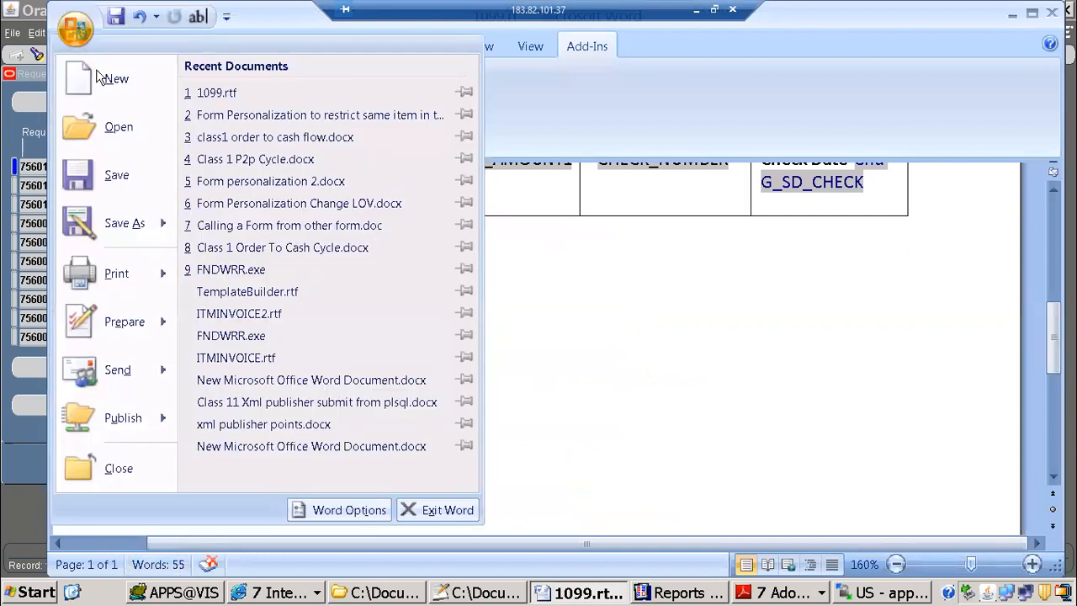
pyautogui.click(117, 81)
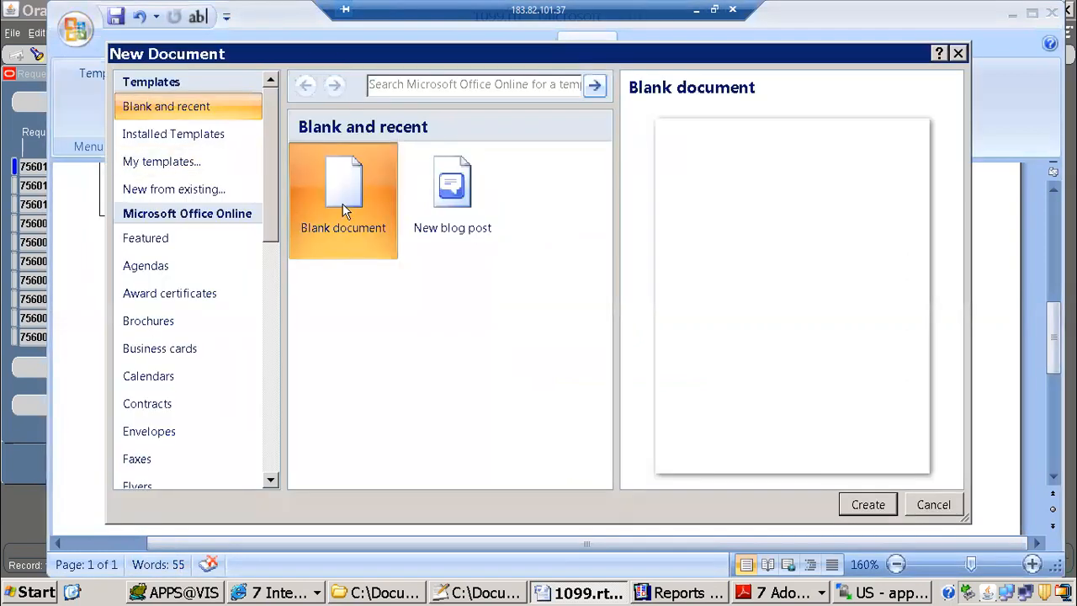
pyautogui.doubleClick(345, 210)
pyautogui.click(538, 48)
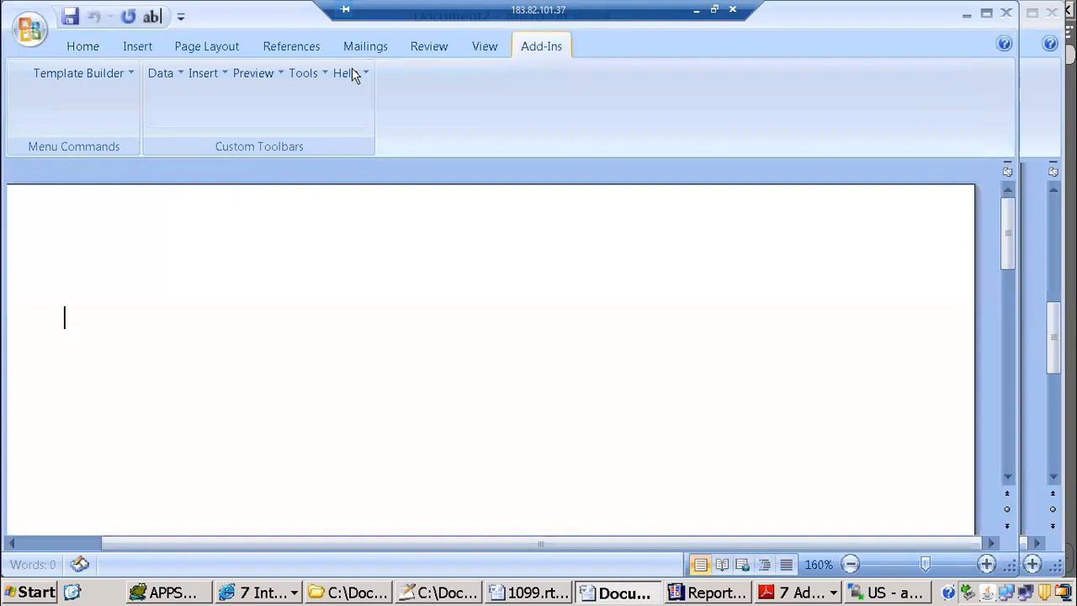
# Step: Load ITMAPINVOICEDET.xml from the xml publisher folder as the template's XML data and insert all fields into the blank document
pyautogui.click(183, 69)
pyautogui.click(164, 73)
pyautogui.click(193, 80)
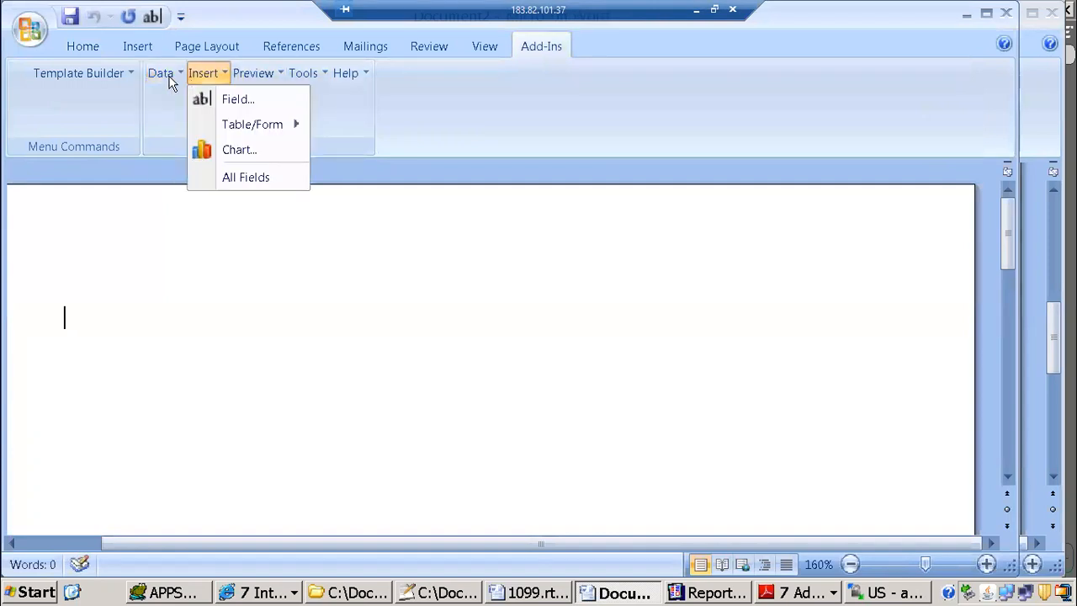
pyautogui.click(167, 74)
pyautogui.click(193, 98)
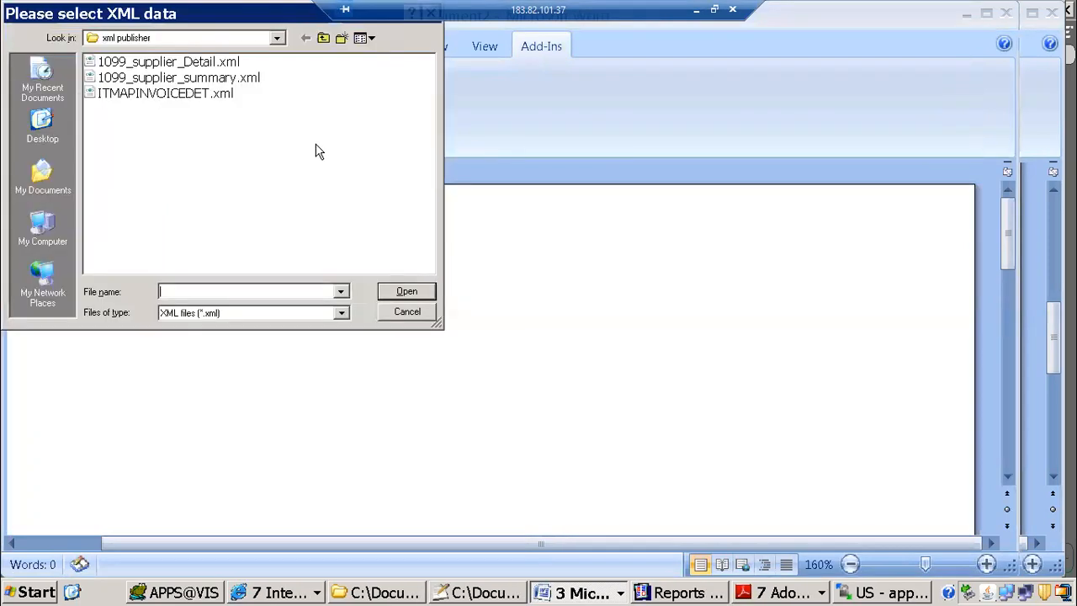
pyautogui.click(174, 95)
pyautogui.click(404, 292)
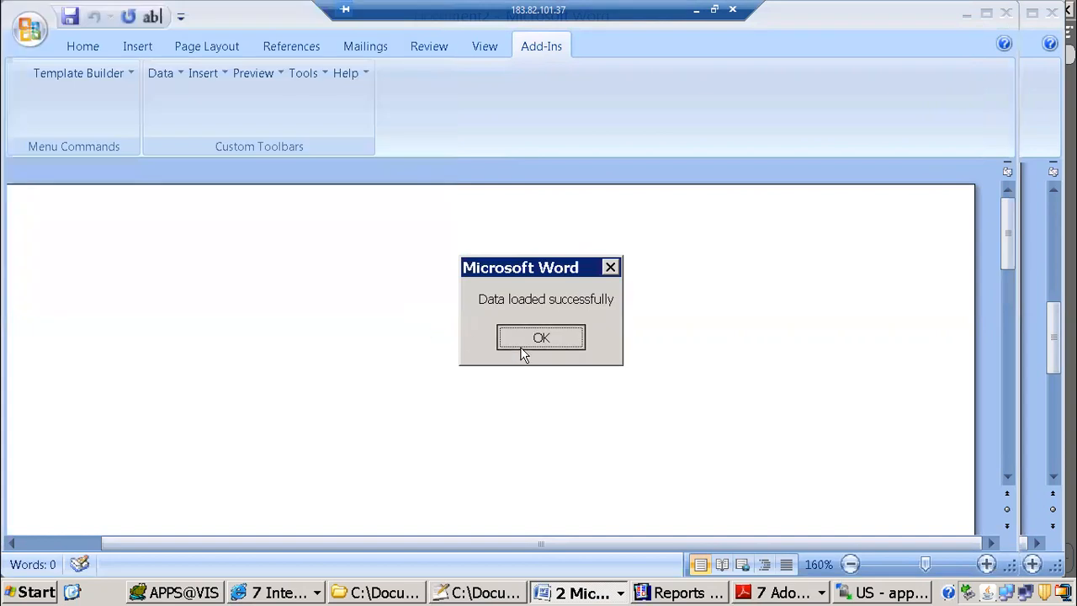
pyautogui.click(521, 352)
pyautogui.click(202, 74)
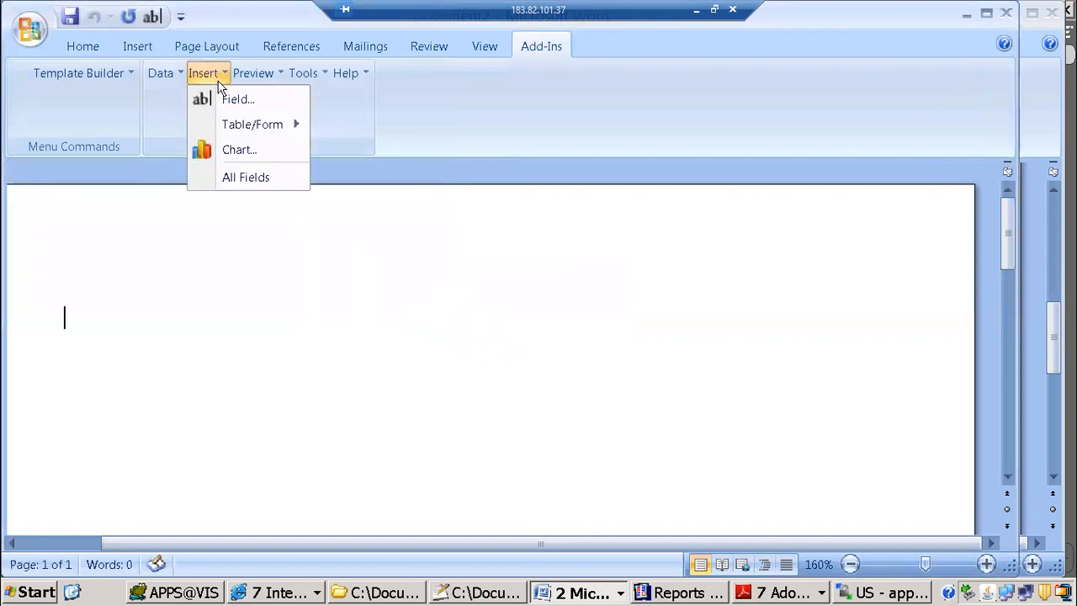
pyautogui.click(252, 176)
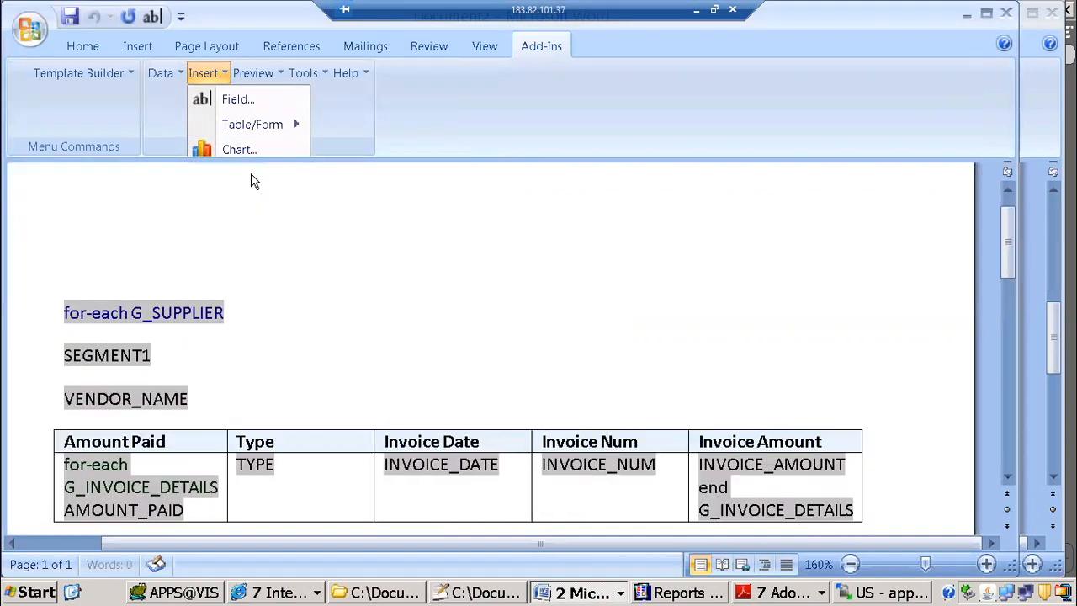
# Step: Preview the template as PDF, saving it as ITMAPINVOICEDET.rtf in the xml publisher folder, and look over the generated output
pyautogui.click(274, 75)
pyautogui.click(278, 98)
pyautogui.click(488, 346)
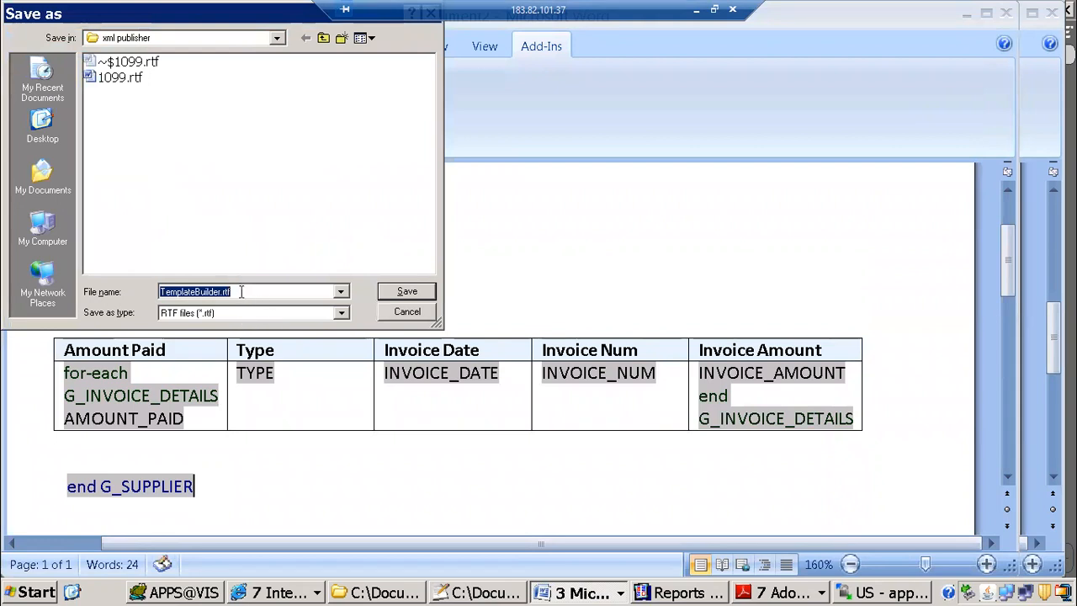
pyautogui.write('itm')
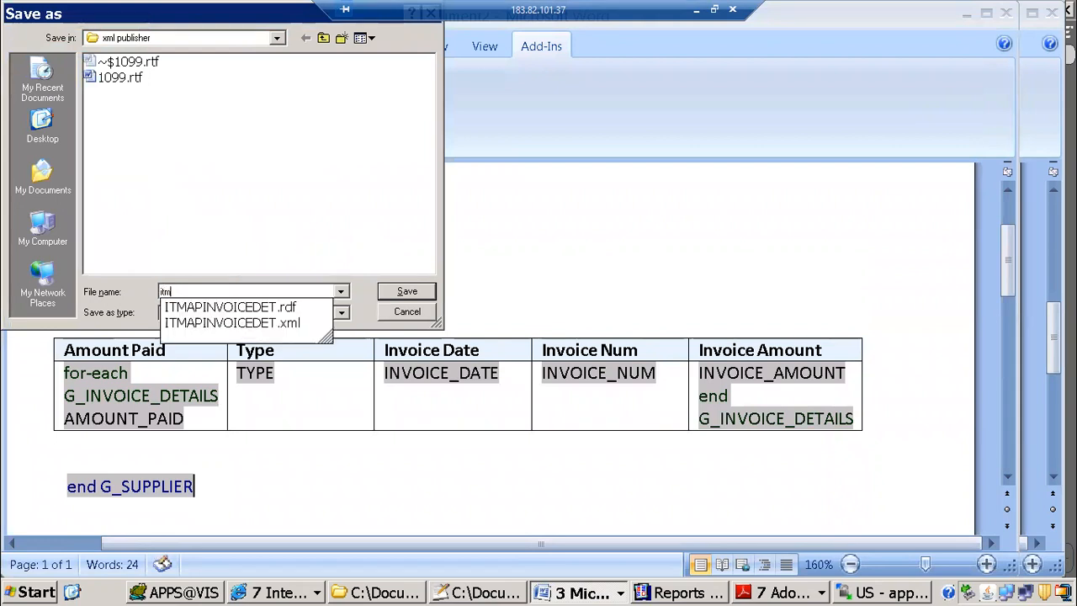
pyautogui.press('Down')
pyautogui.press('BackSpace')
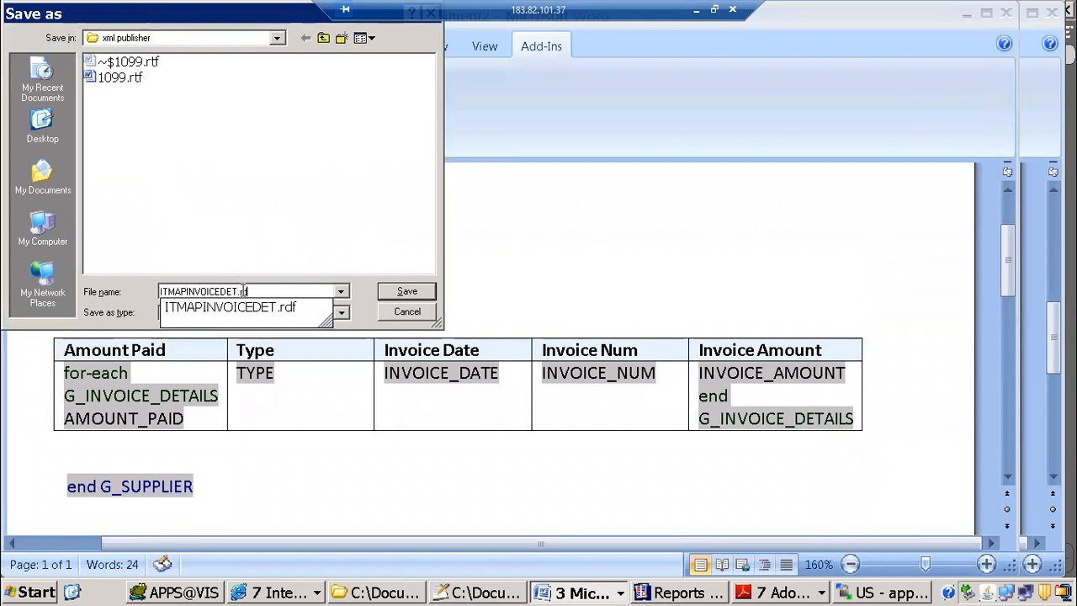
pyautogui.write('tf')
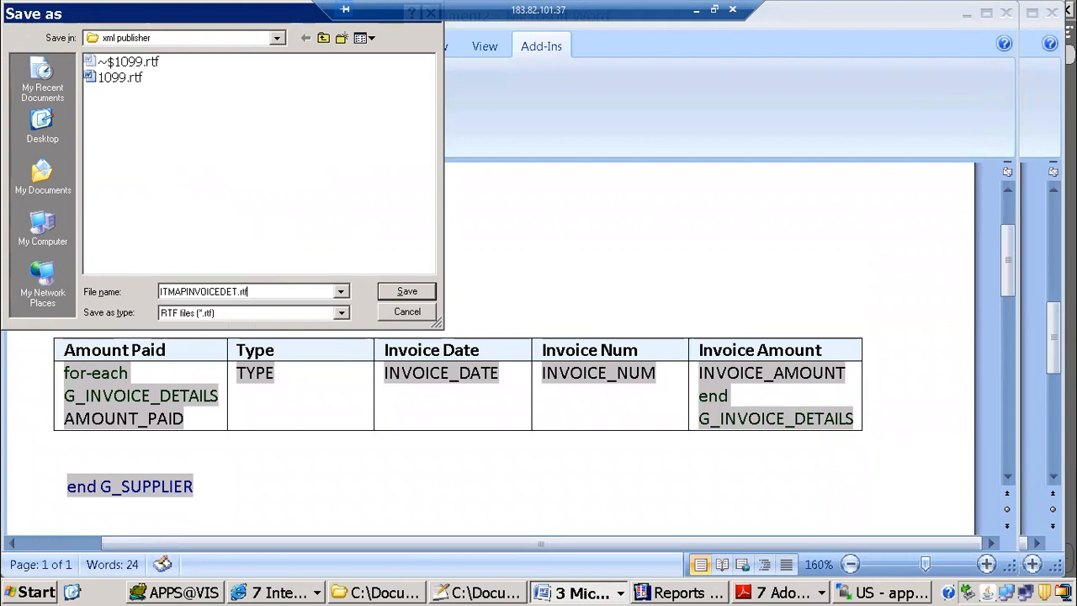
pyautogui.press('Return')
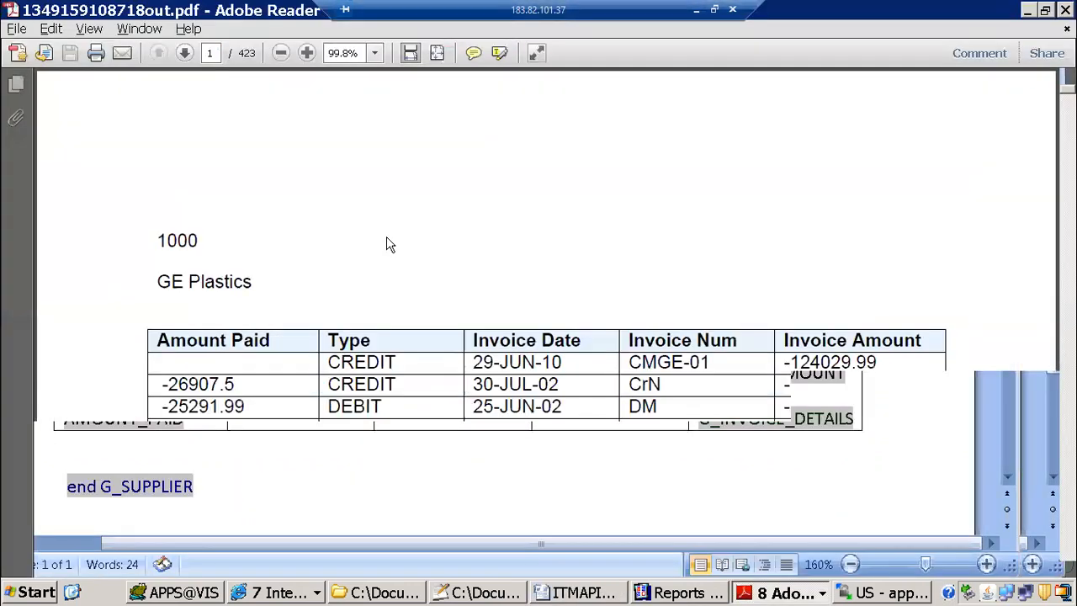
pyautogui.scroll(-3, 535, 292)
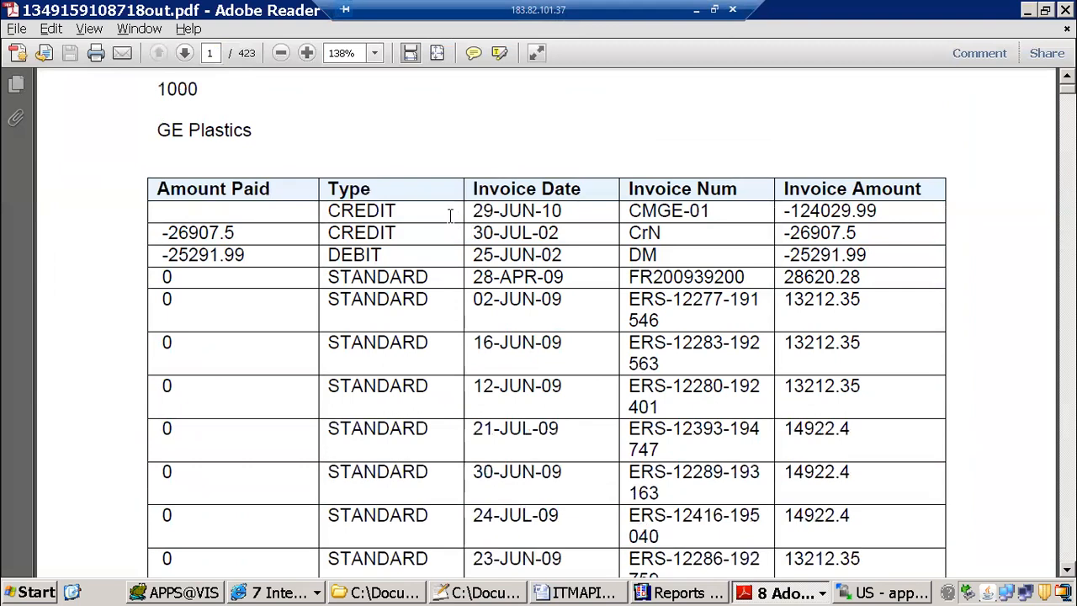
pyautogui.scroll(3, 312, 223)
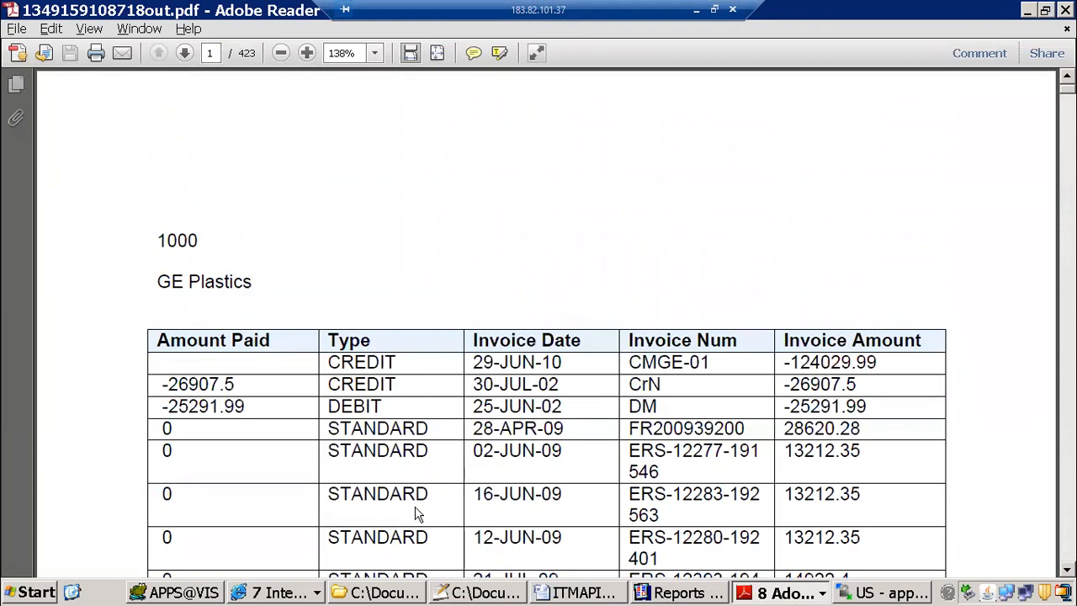
# Step: Switch to Notepad++, clear the new 2 document, and enter "1099 Payment report customization" as its first line
pyautogui.click(502, 594)
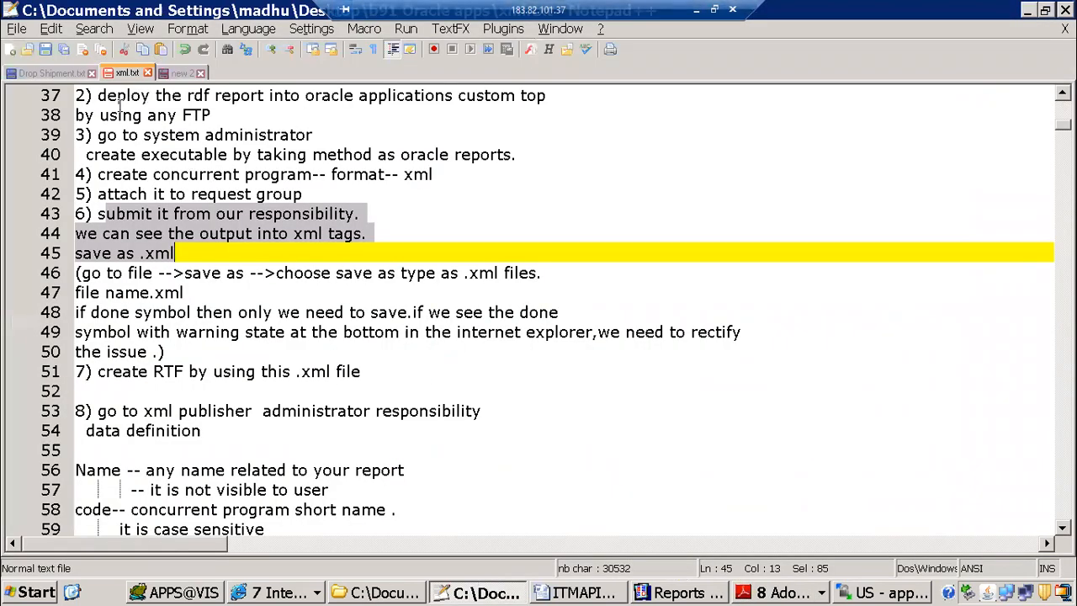
pyautogui.click(174, 72)
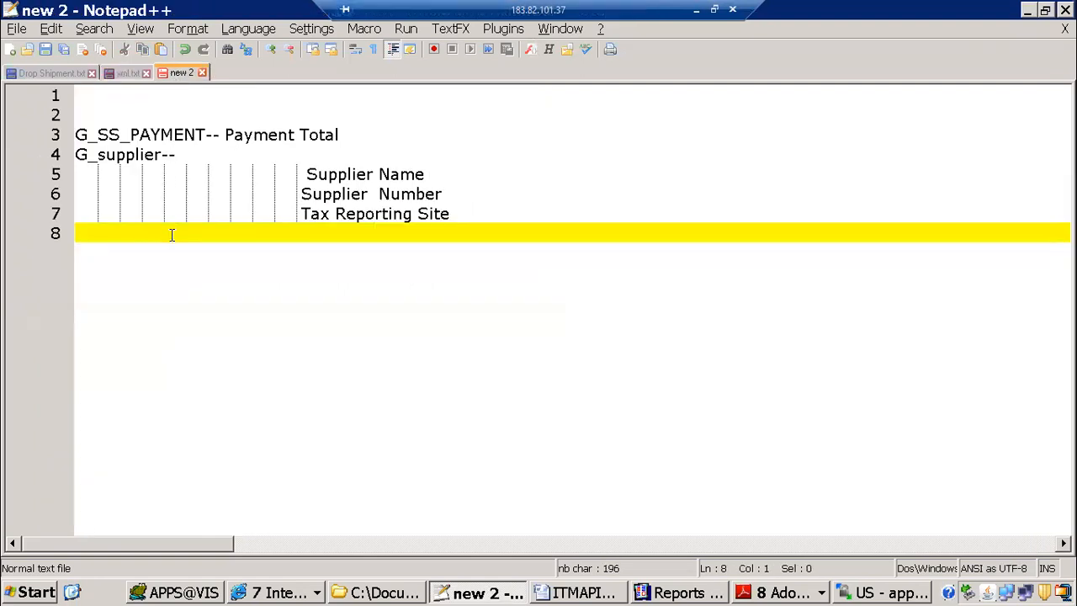
pyautogui.hotkey('ctrl', 'a')
pyautogui.press('Delete')
pyautogui.write('1099 Payment ')
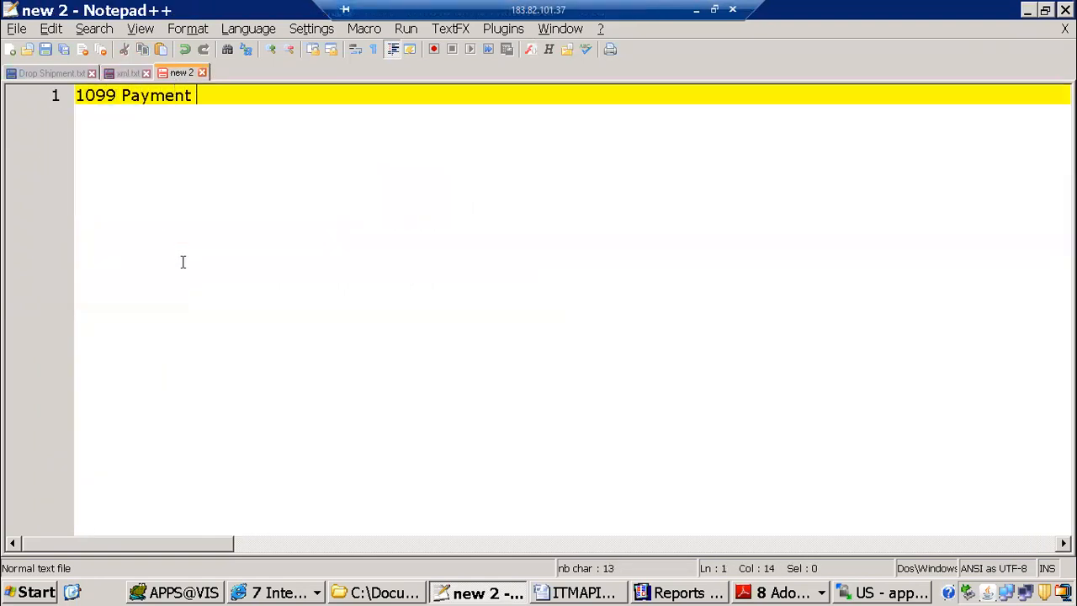
pyautogui.write('refprot')
pyautogui.press('BackSpace')
pyautogui.press('BackSpace')
pyautogui.press('BackSpace')
pyautogui.write('ort customization')
pyautogui.press('Return')
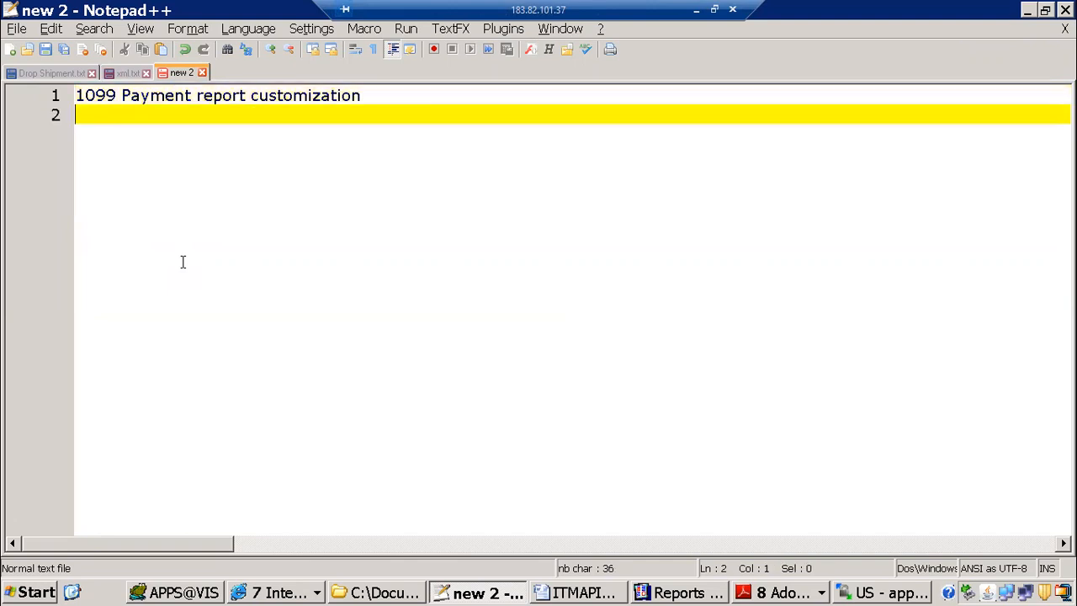
# Step: Add the second line "xml publisher report devlelopment steps by using RDF builder" to the notes
pyautogui.write('xml publishrr report devleop')
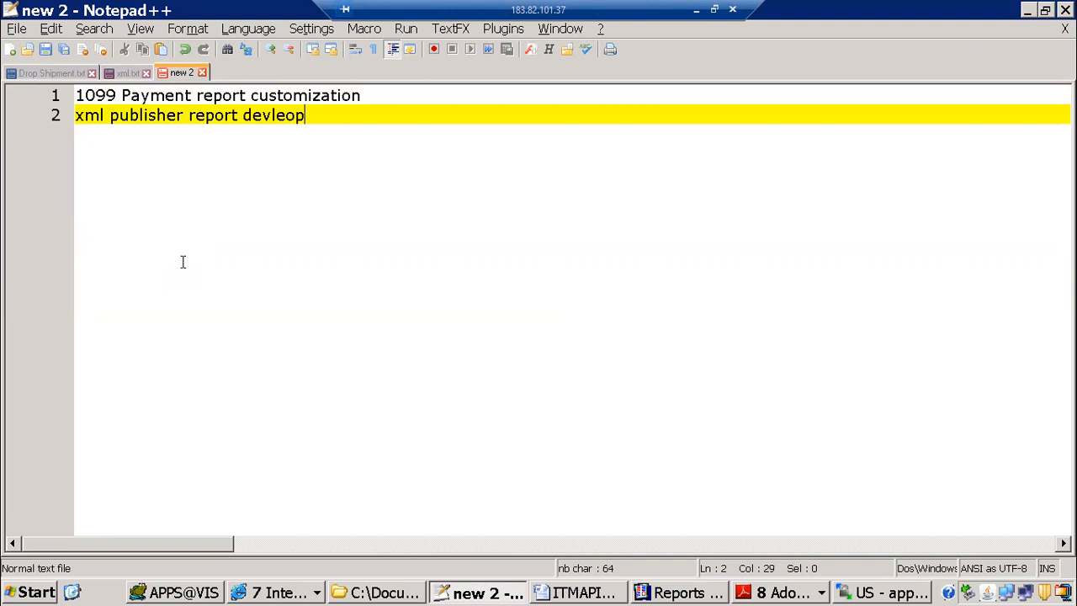
pyautogui.write('pment steps ')
pyautogui.write('by usi')
pyautogui.write('DF builder')
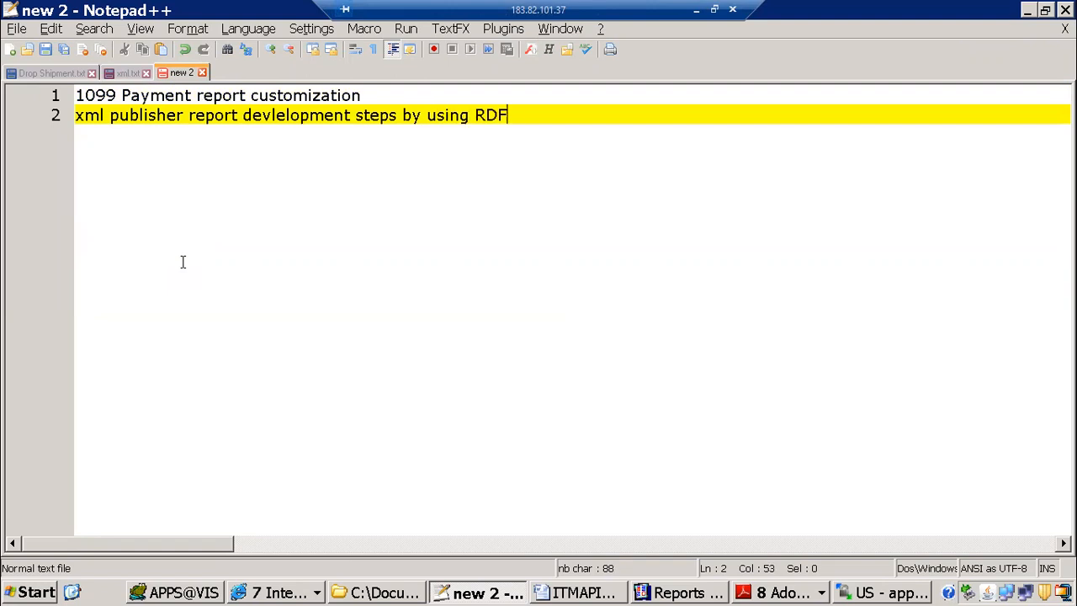
pyautogui.press('Return')
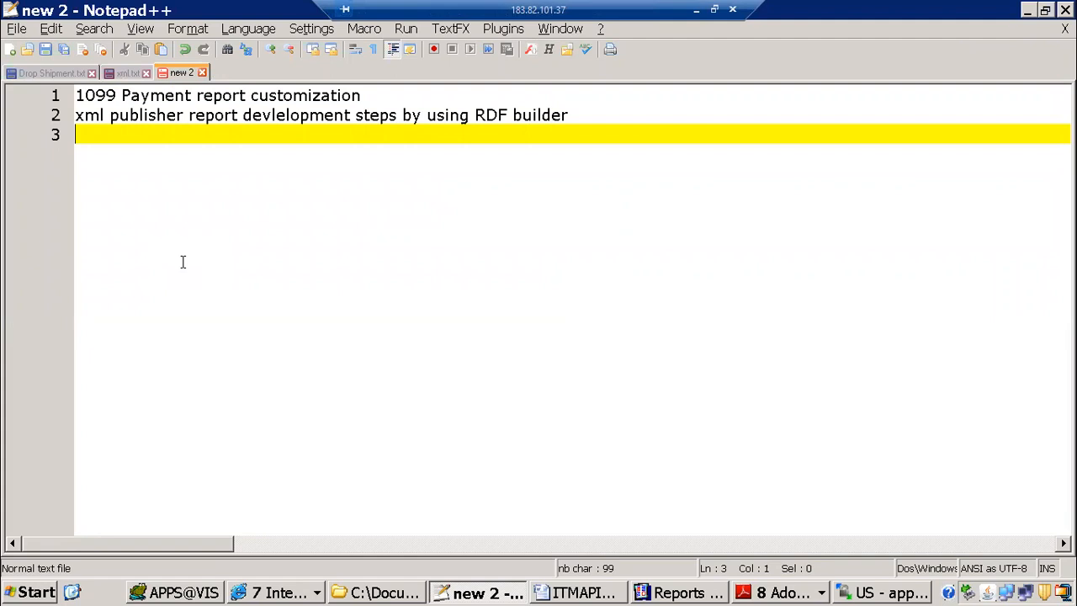
# Step: Switch to the invoice PDF preview in Adobe Reader, examine the values in the Type column, and close the preview
pyautogui.click(778, 592)
pyautogui.click(815, 425)
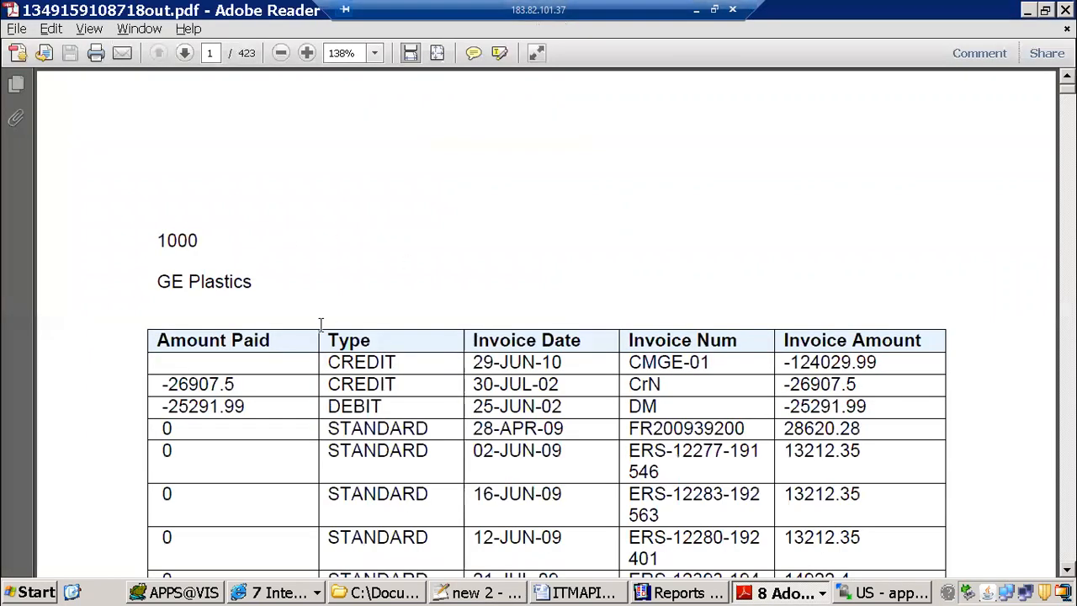
pyautogui.scroll(-3, 311, 316)
pyautogui.moveTo(330, 247); pyautogui.dragTo(401, 248)
pyautogui.click(408, 258)
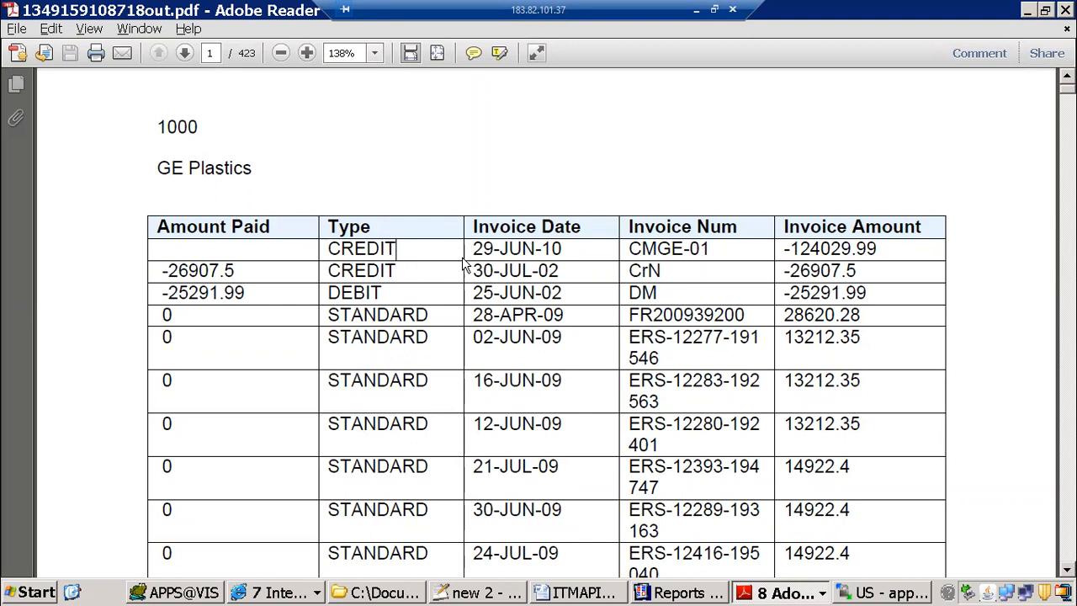
pyautogui.moveTo(329, 293); pyautogui.dragTo(430, 293)
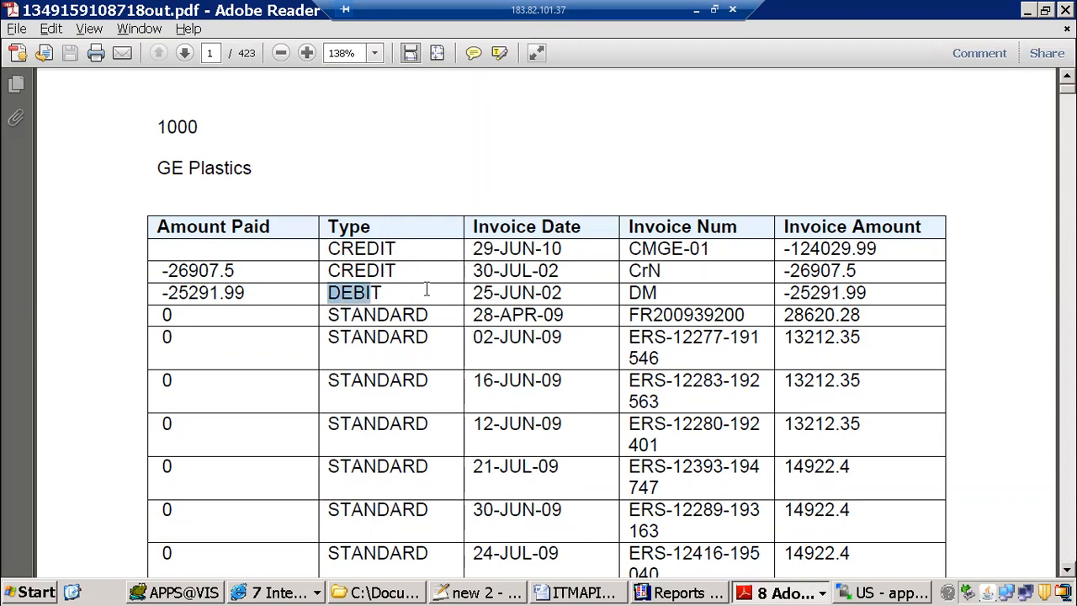
pyautogui.moveTo(340, 249); pyautogui.dragTo(414, 303)
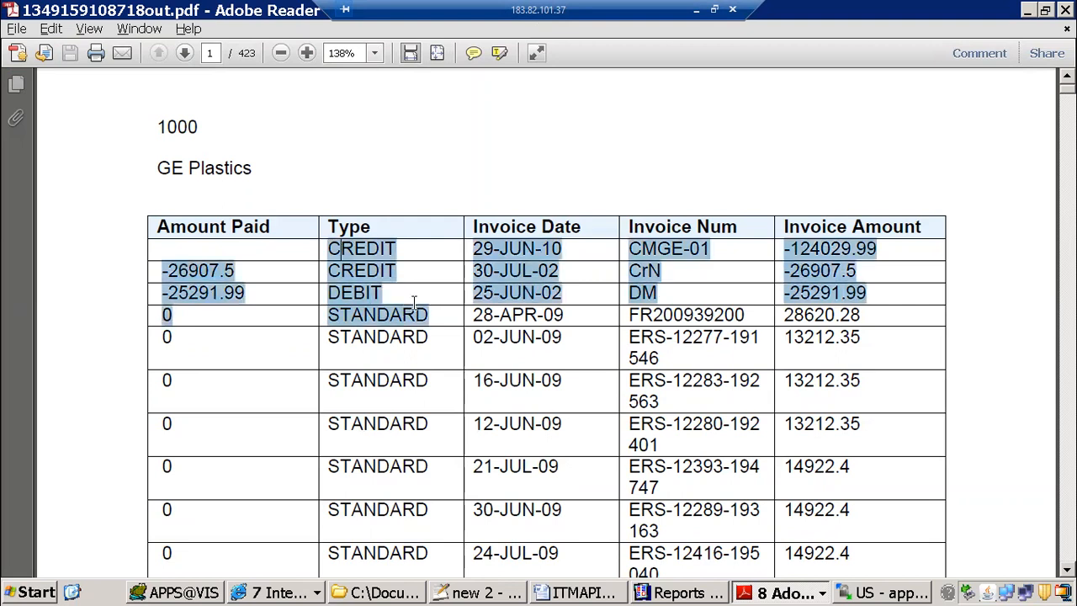
pyautogui.click(1065, 10)
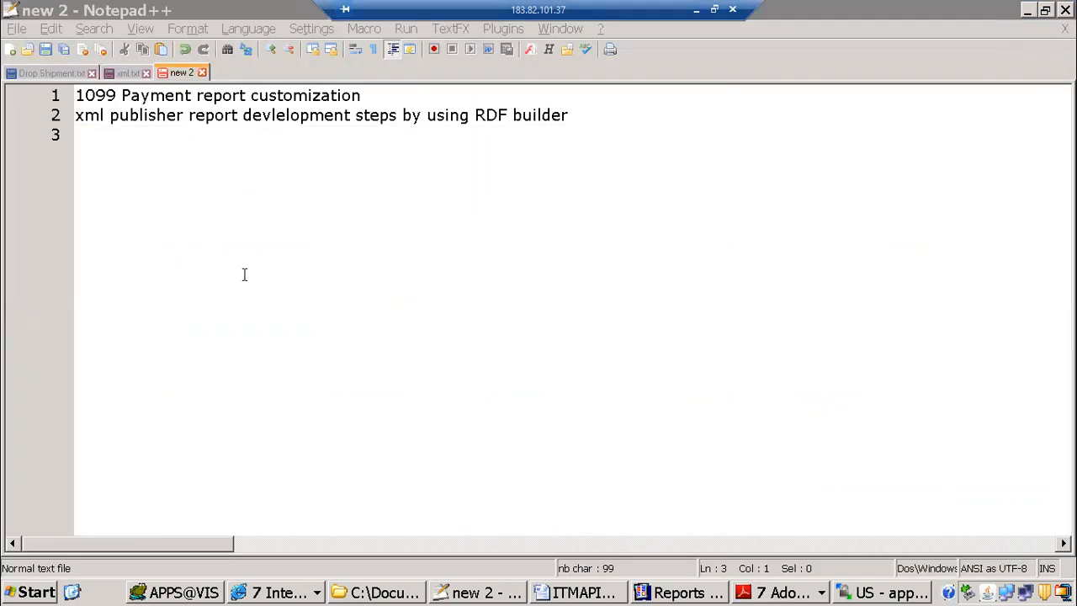
# Step: Back in the new 2 notes, write the opening tag <?choose:?> on the third line
pyautogui.click(201, 179)
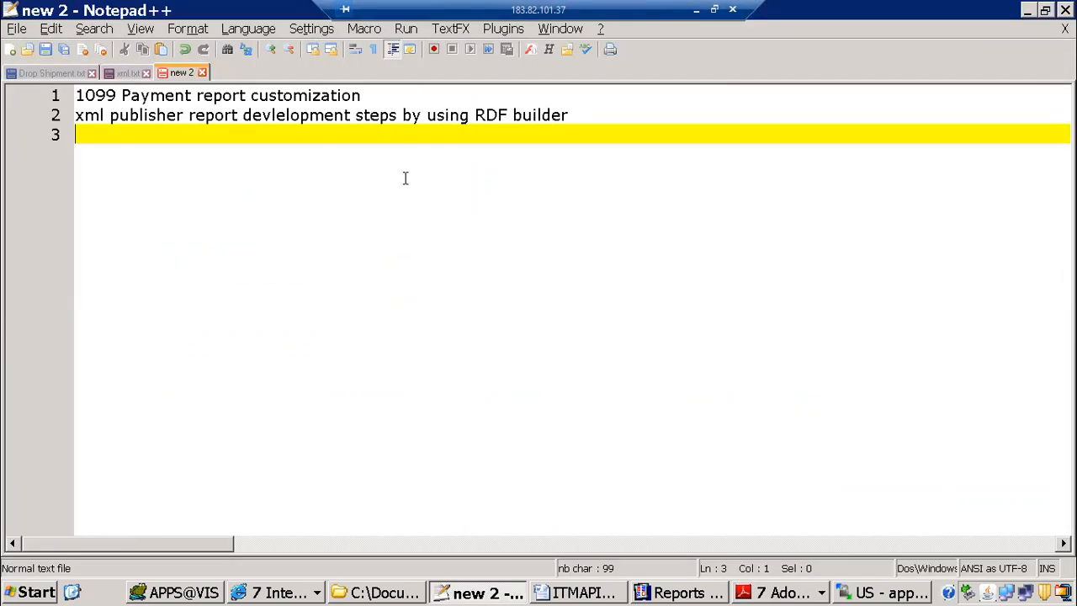
pyautogui.write('<')
pyautogui.press('BackSpace')
pyautogui.write('<>w')
pyautogui.press('BackSpace')
pyautogui.write('choose')
pyautogui.press('BackSpace')
pyautogui.press('BackSpace')
pyautogui.press('BackSpace')
pyautogui.press('BackSpace')
pyautogui.press('BackSpace')
pyautogui.press('BackSpace')
pyautogui.write('??')
pyautogui.press('Left')
pyautogui.write('choose:')
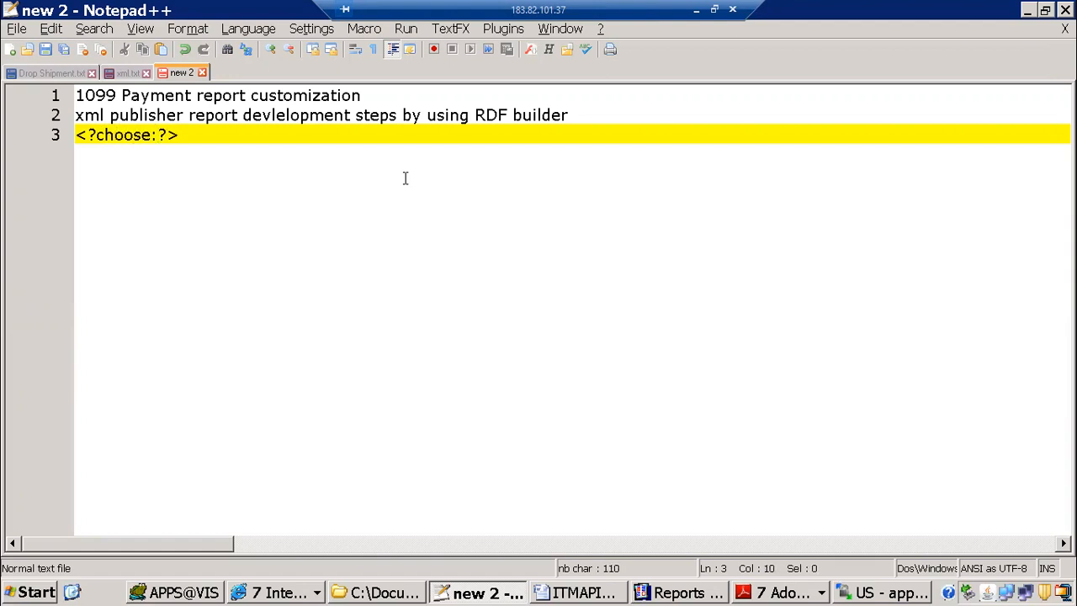
# Step: Write the closing tag <?end choose?> on the line below the choose tag
pyautogui.press('Return')
pyautogui.write('<>')
pyautogui.write('?')
pyautogui.write('?>')
pyautogui.press('BackSpace')
pyautogui.press('BackSpace')
pyautogui.write('end choose>')
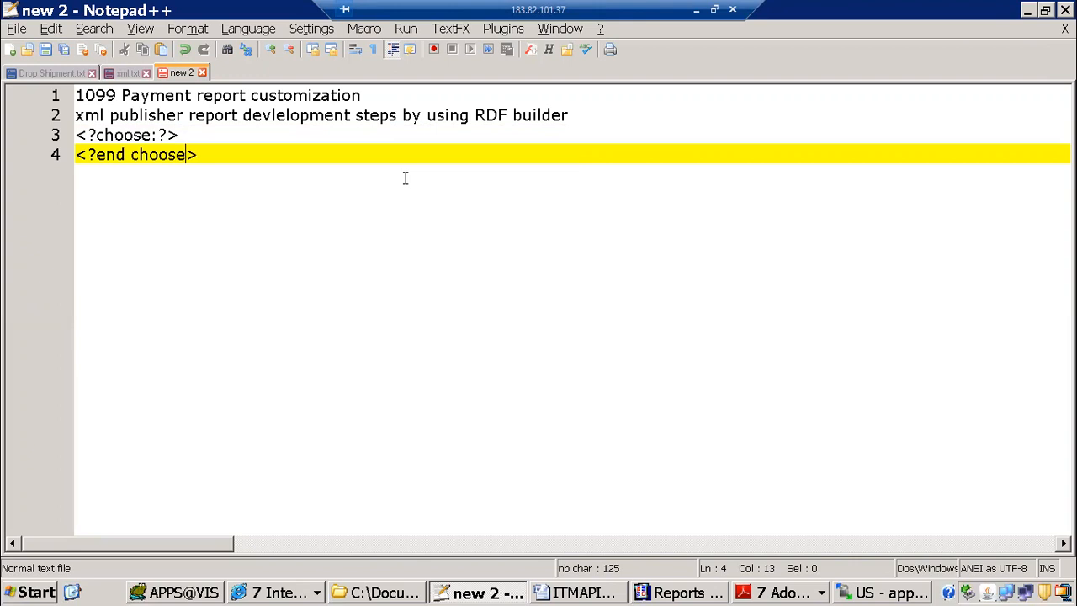
pyautogui.press('Up')
pyautogui.press('Down')
pyautogui.write('?')
pyautogui.press('Up')
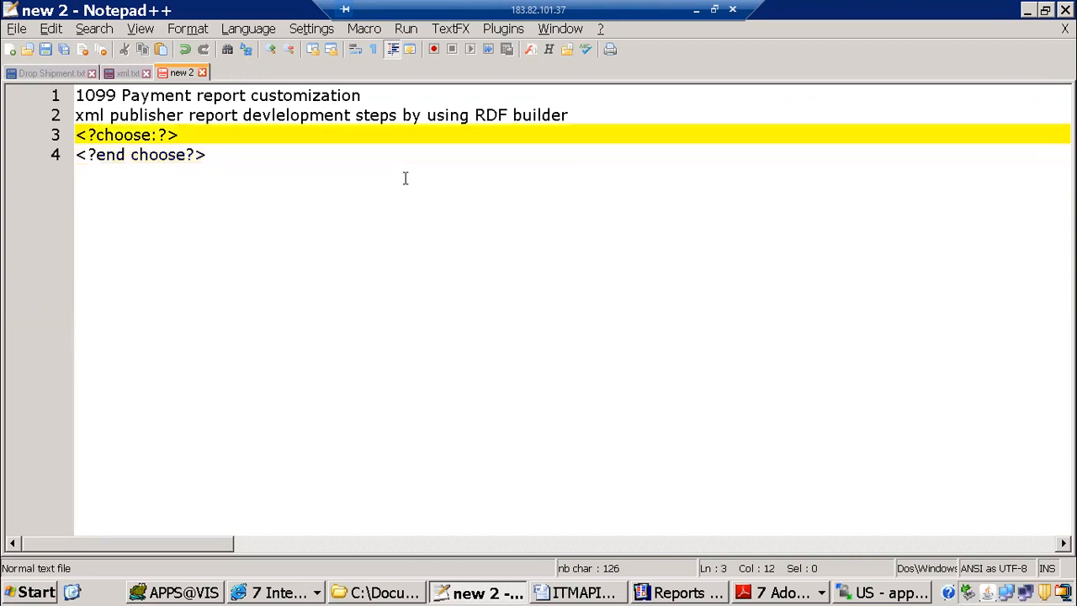
# Step: Insert a <?when:?> tag on a new line between the choose and end choose tags
pyautogui.press('Return')
pyautogui.write('<>')
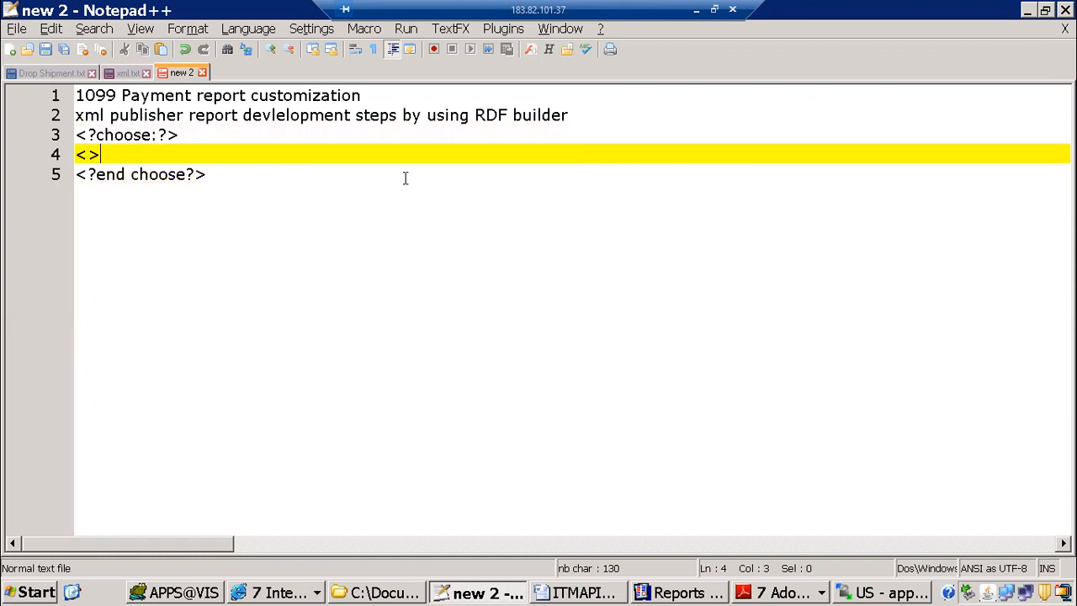
pyautogui.write('??')
pyautogui.write('when')
pyautogui.press('BackSpace')
pyautogui.write(':')
# Step: Copy TYPE from the TYPE field's help text in the Word template and complete the notes' when tag as <?when:TYPE=''?>
pyautogui.hotkey('alt', 'Tab')
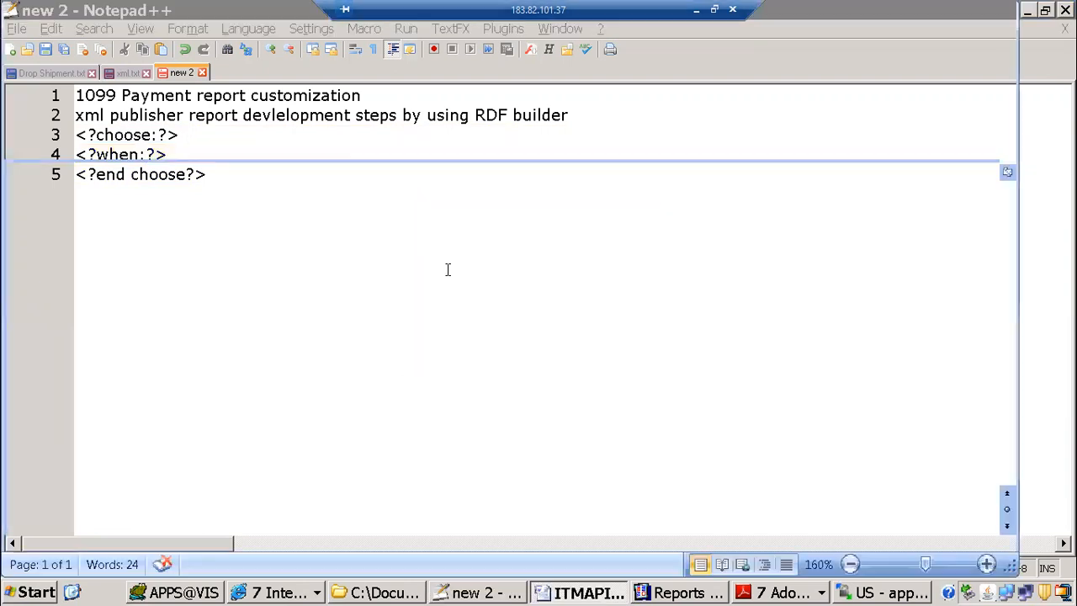
pyautogui.doubleClick(255, 372)
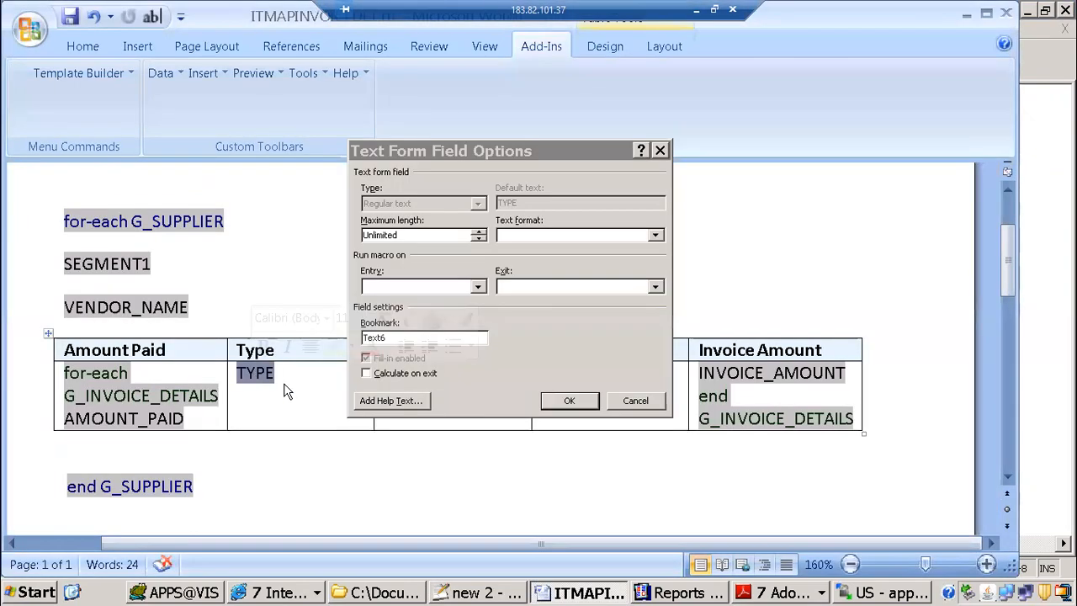
pyautogui.click(390, 400)
pyautogui.doubleClick(404, 273)
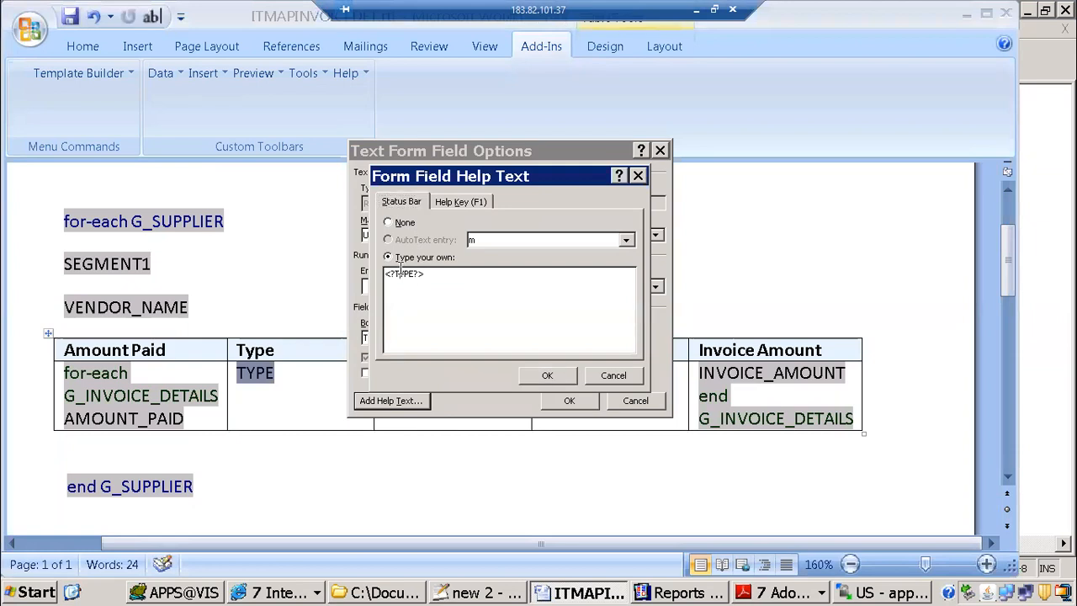
pyautogui.hotkey('ctrl', 'c')
pyautogui.hotkey('alt', 'Tab')
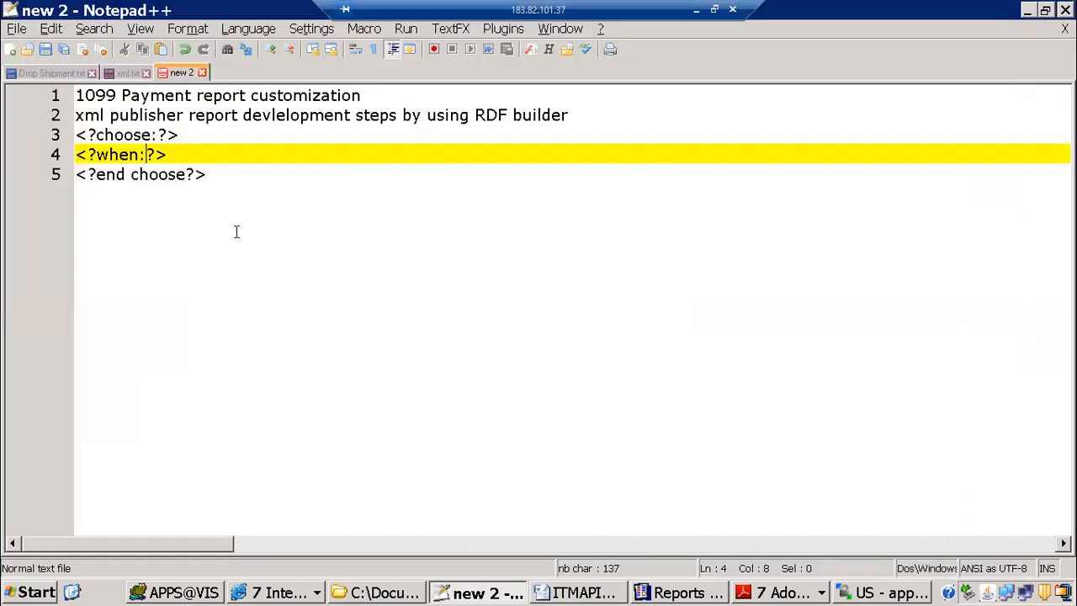
pyautogui.hotkey('ctrl', 'v')
pyautogui.write("=''")
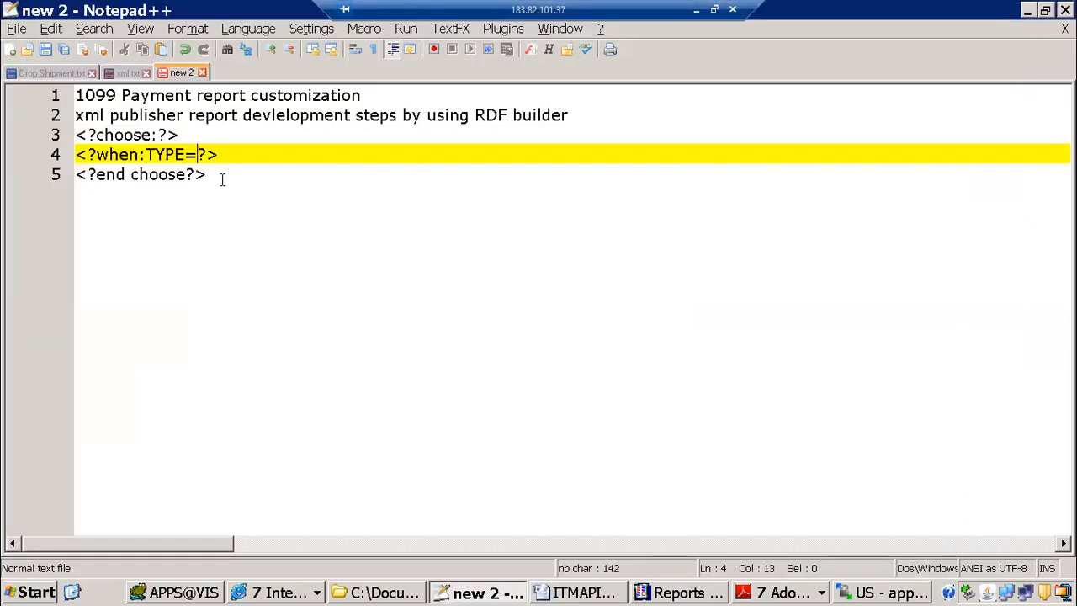
pyautogui.hotkey('alt', 'Tab')
pyautogui.hotkey('alt', 'Tab')
pyautogui.hotkey('alt', 'Tab')
pyautogui.hotkey('alt', 'Tab')
pyautogui.hotkey('alt', 'Tab')
pyautogui.hotkey('alt', 'Tab')
pyautogui.hotkey('alt', 'Tab')
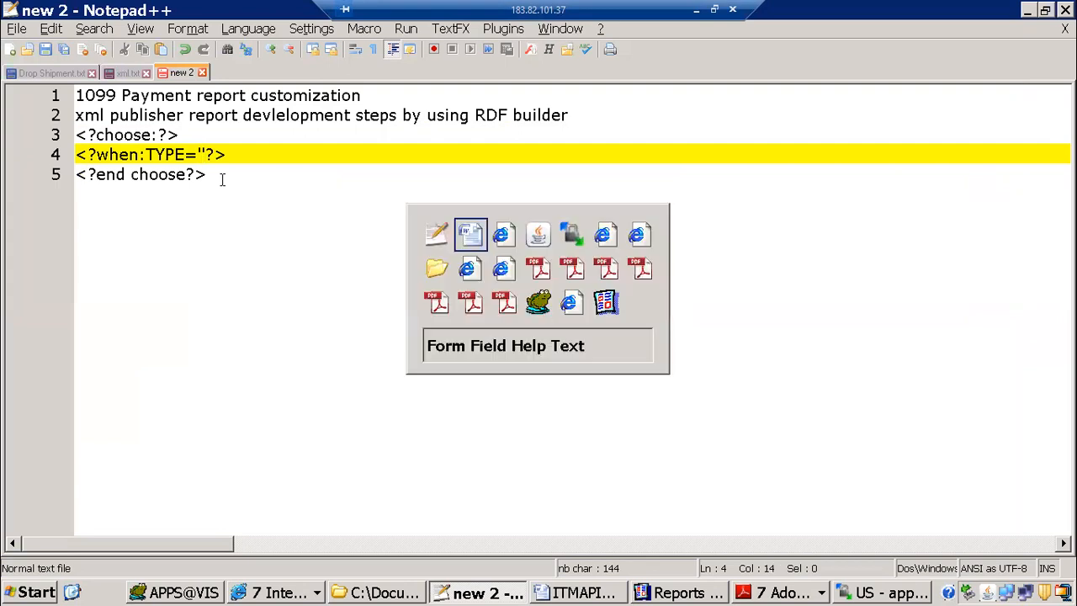
pyautogui.hotkey('alt', 'Tab')
pyautogui.hotkey('alt', 'Tab')
pyautogui.hotkey('alt', 'Tab')
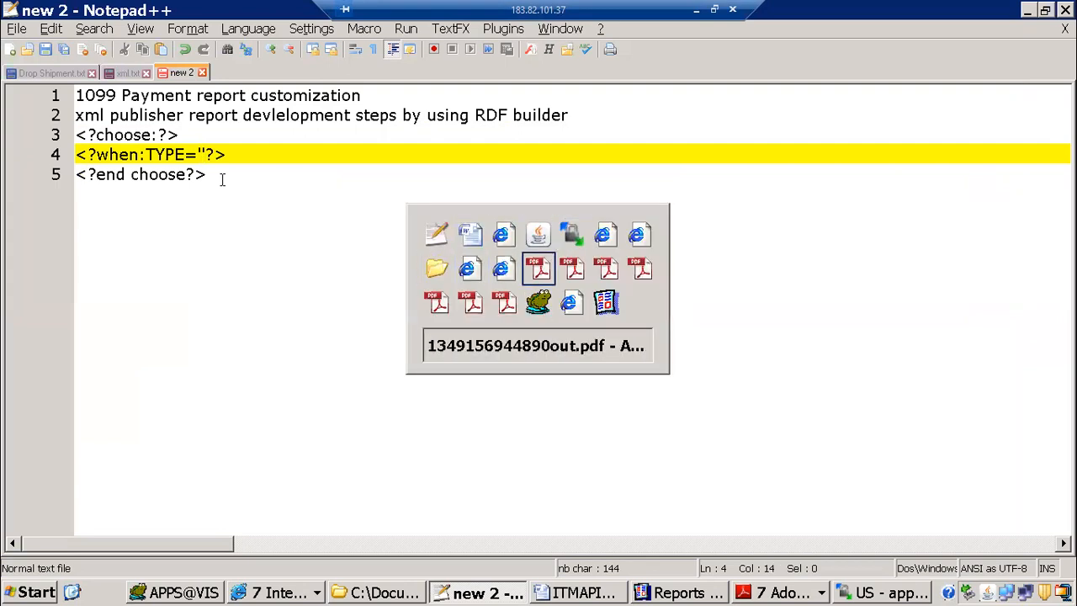
pyautogui.hotkey('alt', 'F4')
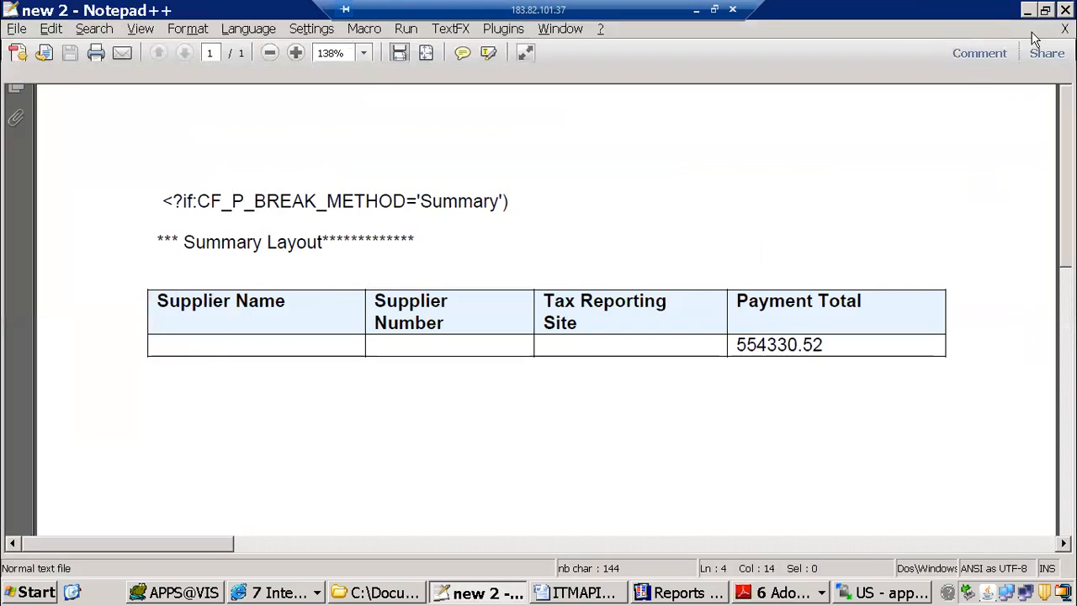
pyautogui.click(791, 593)
pyautogui.click(782, 467)
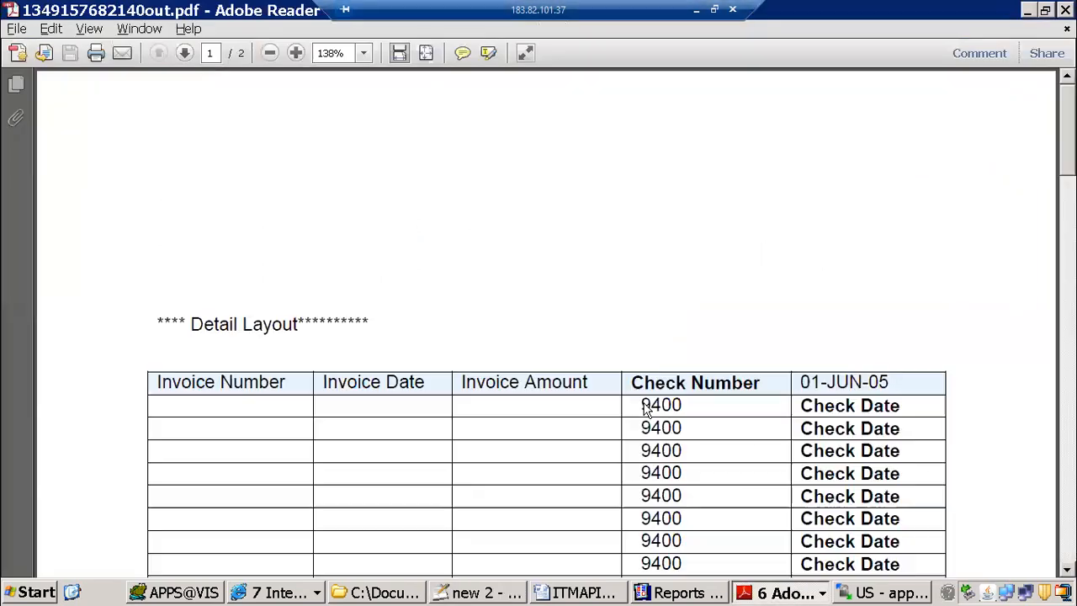
pyautogui.hotkey('alt', 'F4')
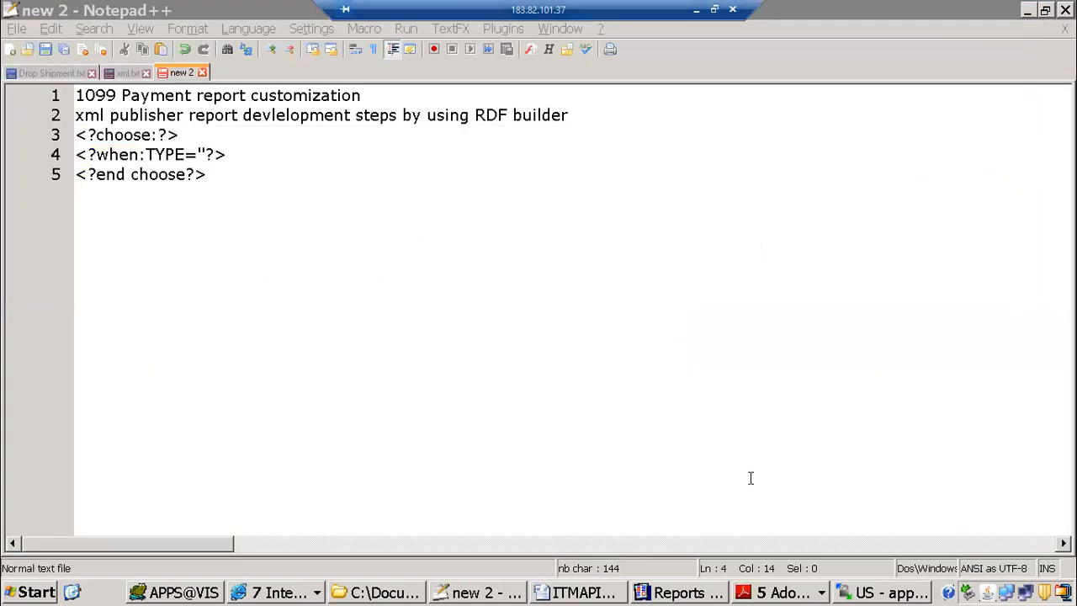
pyautogui.click(791, 592)
pyautogui.click(810, 486)
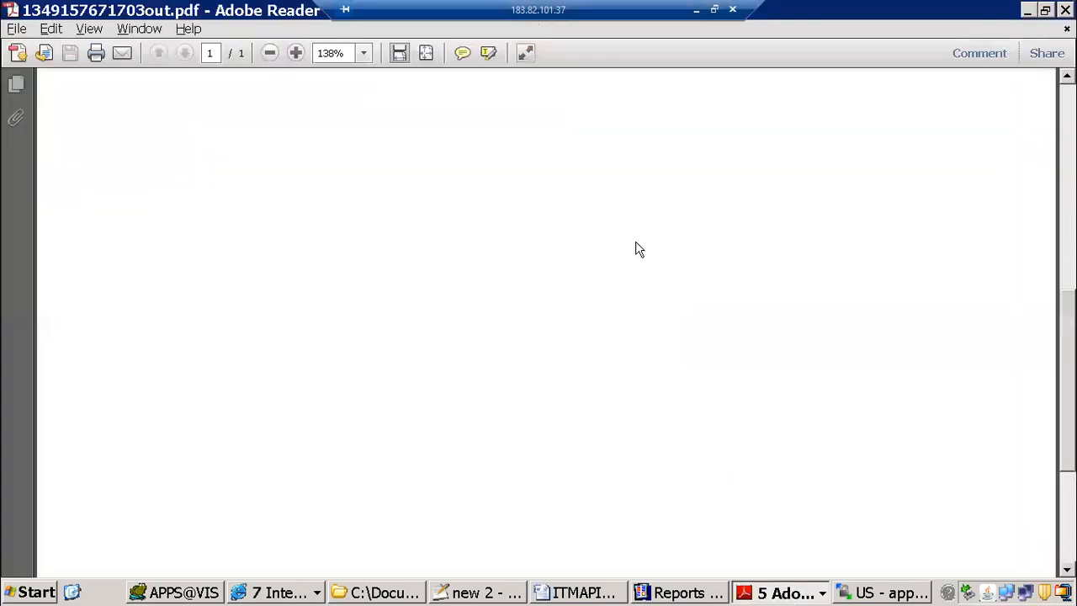
pyautogui.hotkey('alt', 'F4')
pyautogui.click(783, 593)
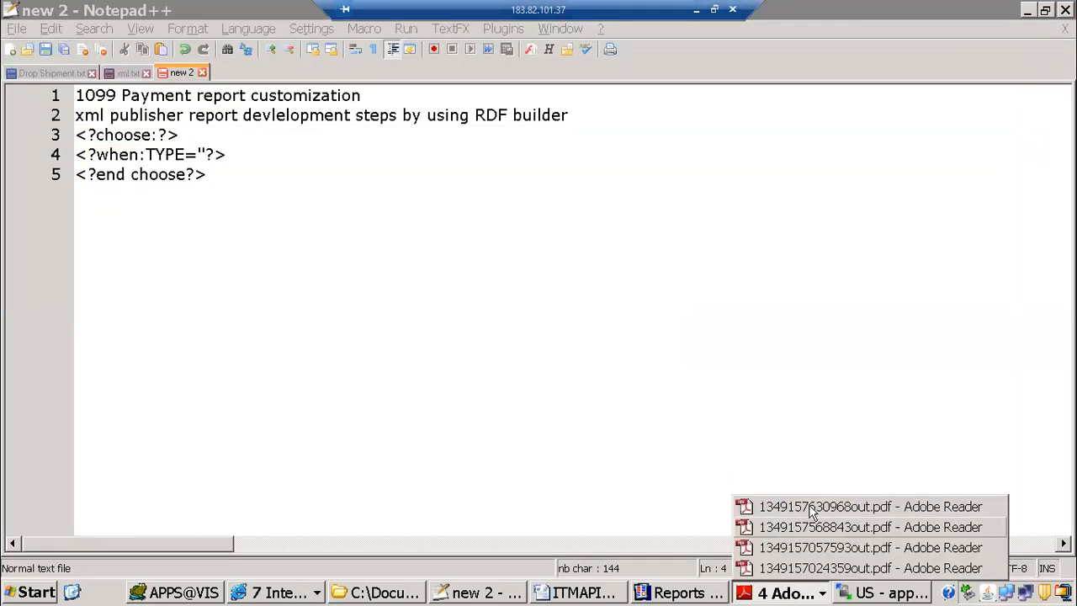
pyautogui.click(799, 511)
pyautogui.click(1065, 29)
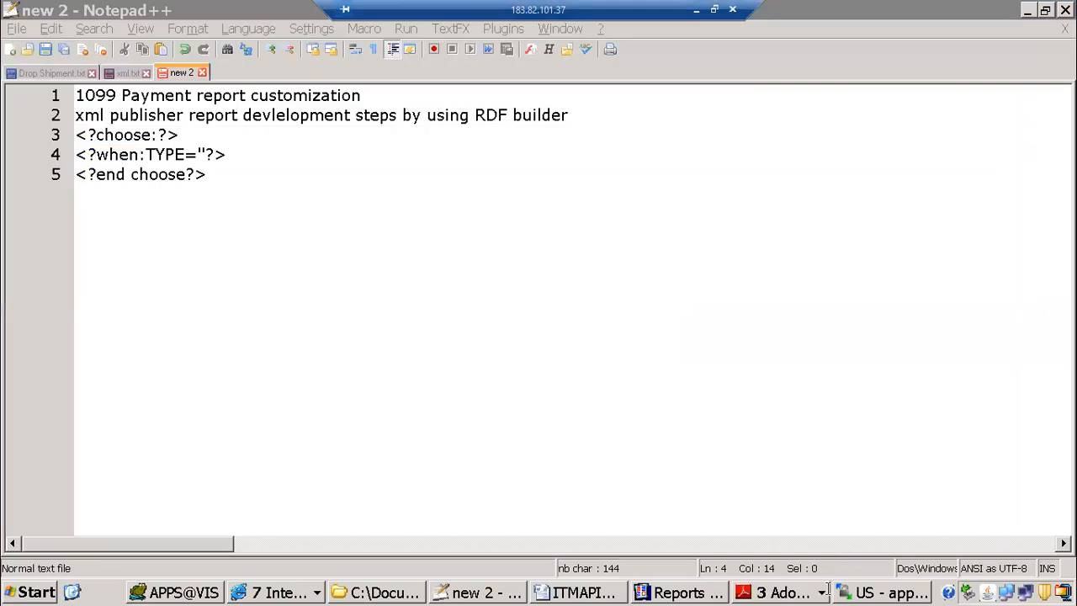
pyautogui.click(805, 594)
pyautogui.click(818, 527)
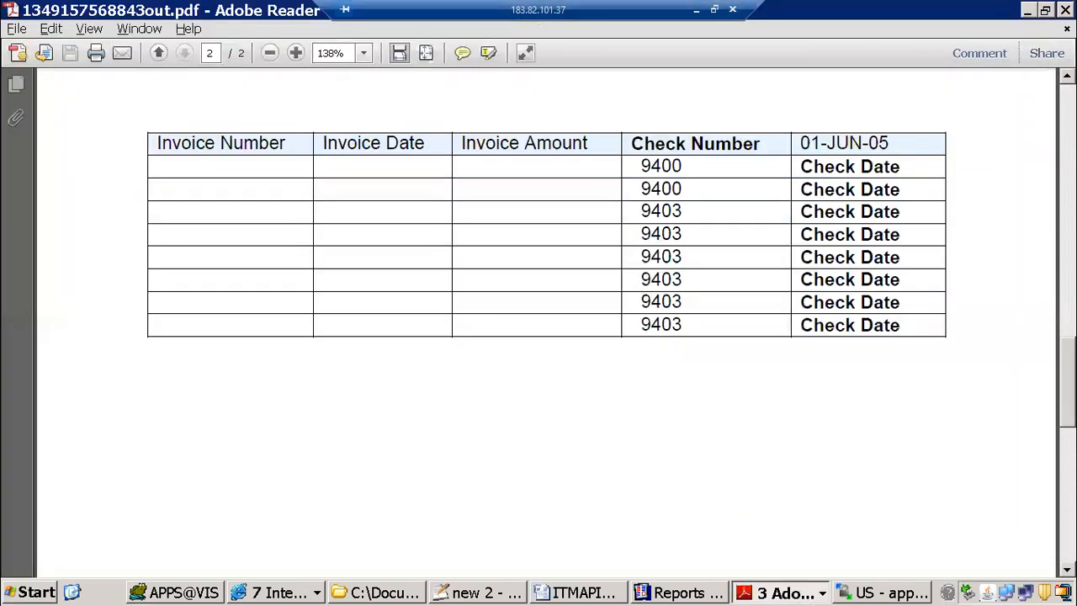
pyautogui.click(1065, 29)
pyautogui.click(787, 593)
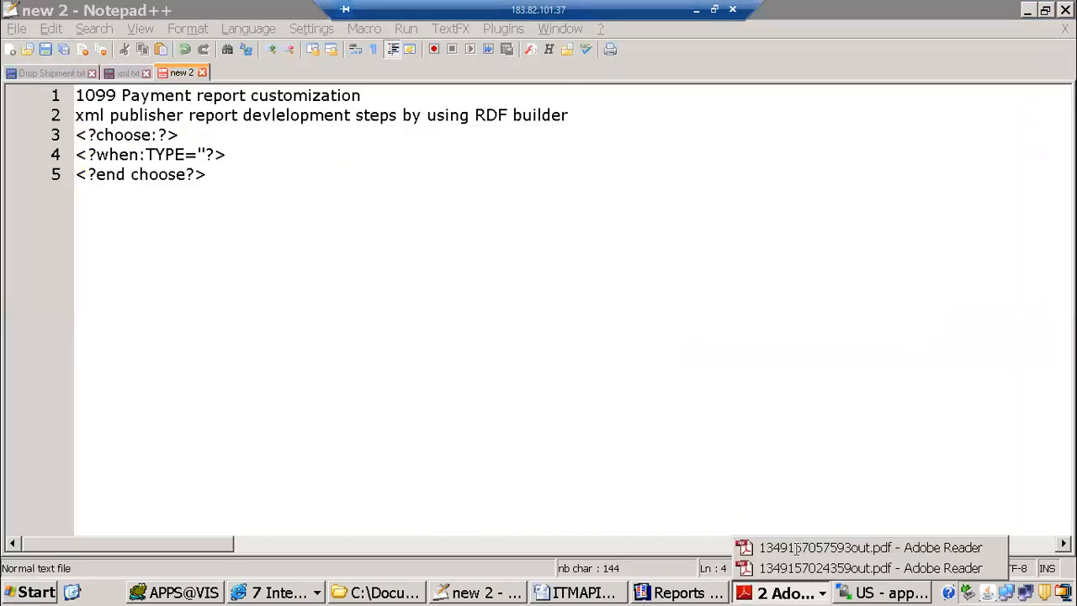
pyautogui.click(799, 545)
pyautogui.click(1065, 11)
pyautogui.click(788, 594)
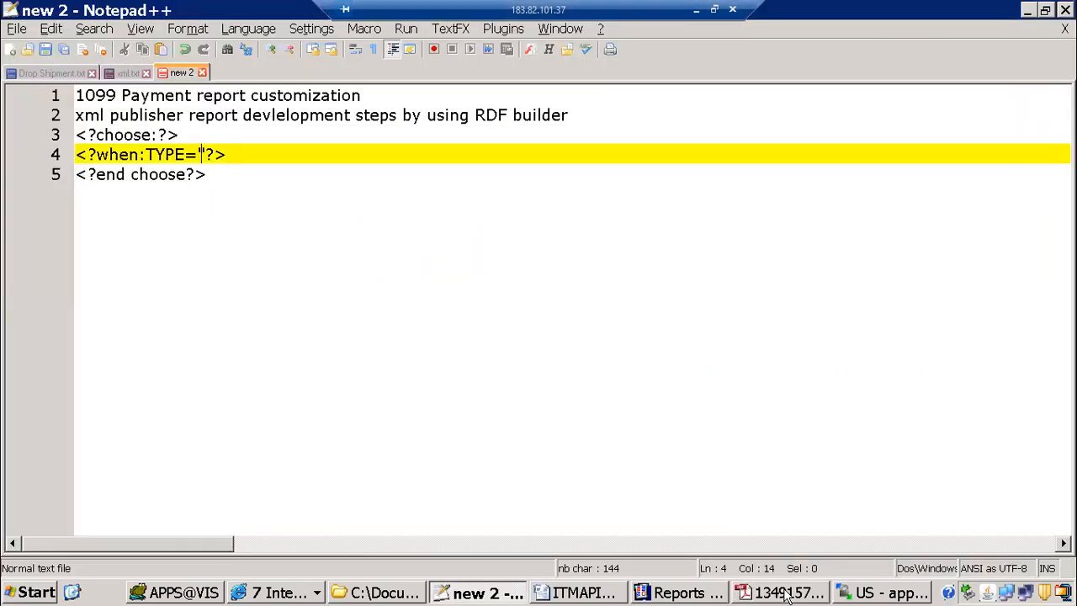
pyautogui.scroll(-4, 951, 320)
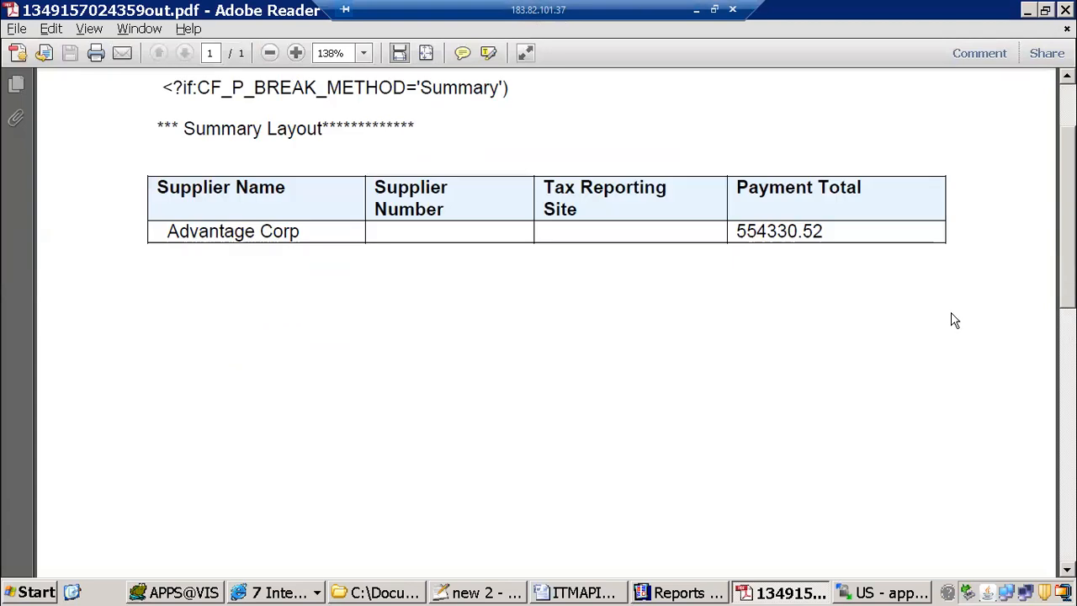
pyautogui.click(1065, 11)
# Step: In the ITMAPINVOICEDET Word template, accept the TYPE field's help text and options and preview the template as PDF
pyautogui.click(638, 593)
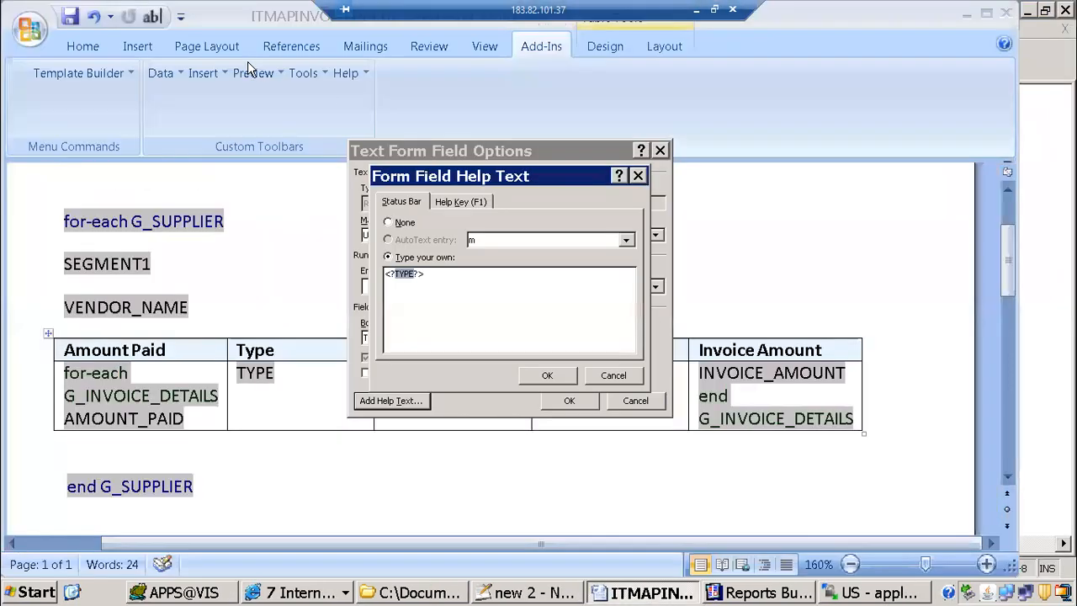
pyautogui.click(547, 375)
pyautogui.click(565, 401)
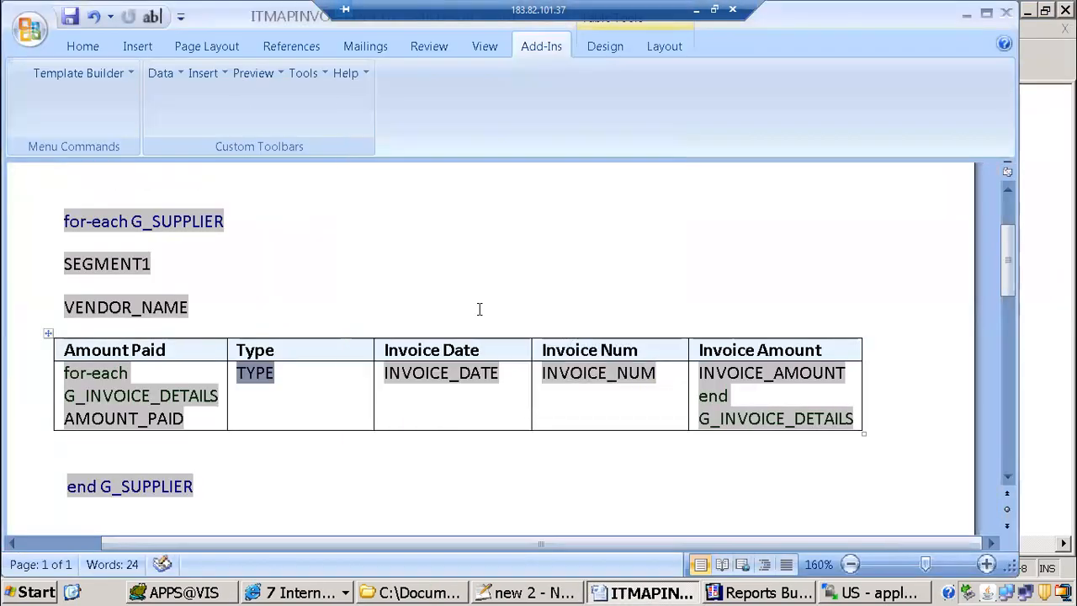
pyautogui.click(255, 73)
pyautogui.click(278, 100)
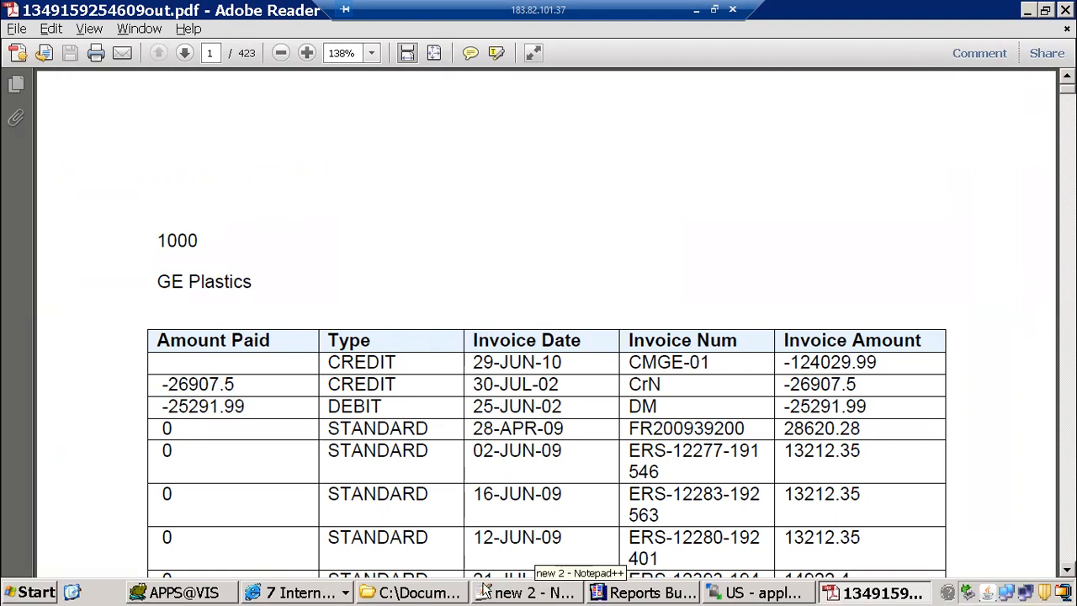
# Step: Open 1099.rtf from the xml publisher folder and view the if conditions above its Summary Layout table
pyautogui.click(421, 593)
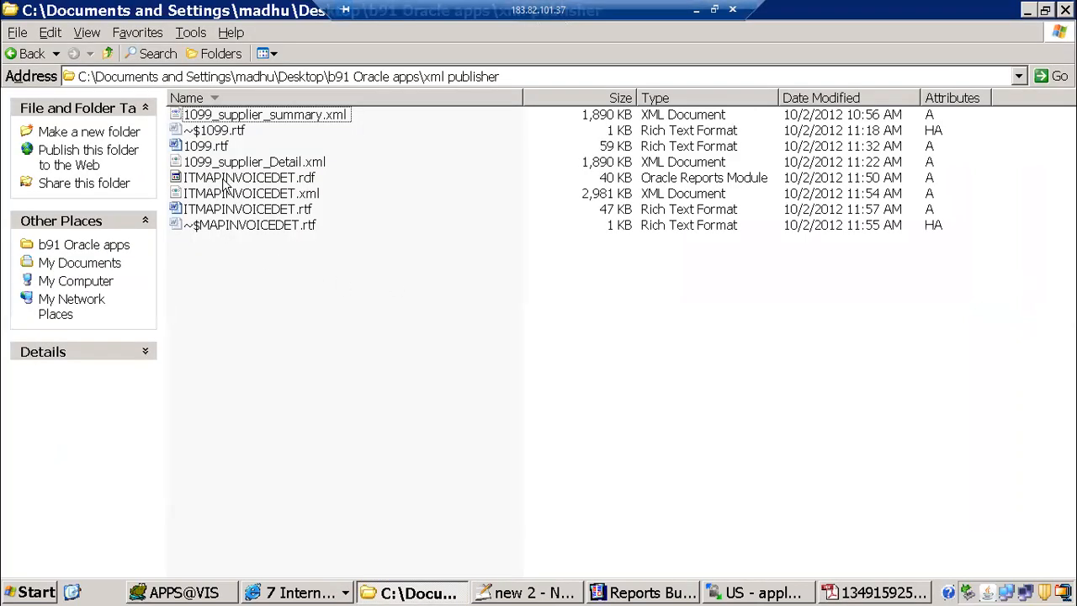
pyautogui.doubleClick(206, 146)
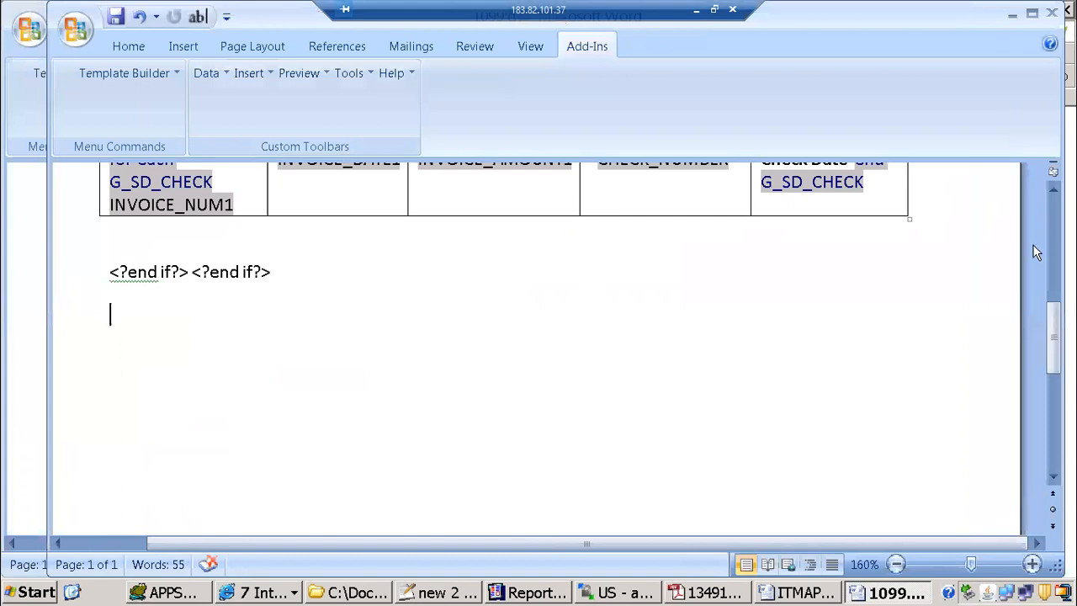
pyautogui.moveTo(1054, 331); pyautogui.dragTo(1050, 217)
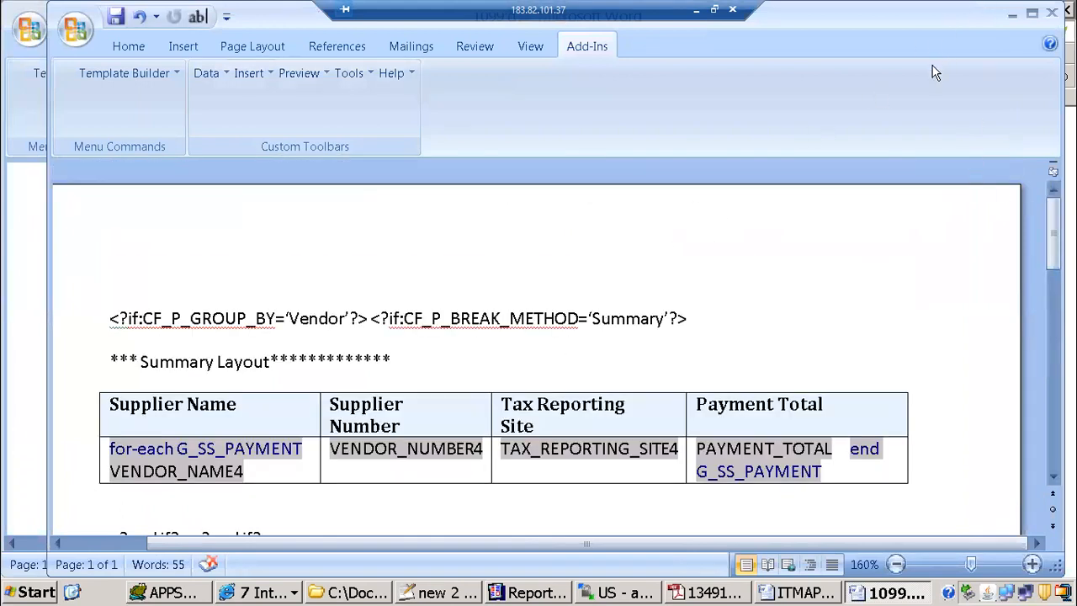
# Step: Compare the 1099.rtf template with the paper layout and data model of ITMAPINVOICEDET in Reports Builder
pyautogui.click(530, 592)
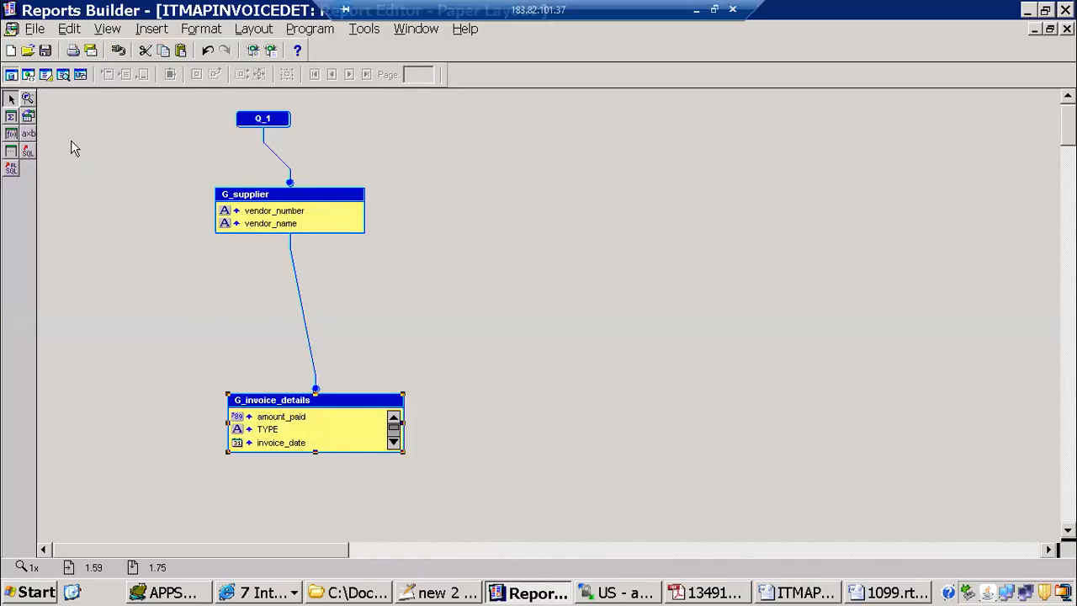
pyautogui.click(46, 74)
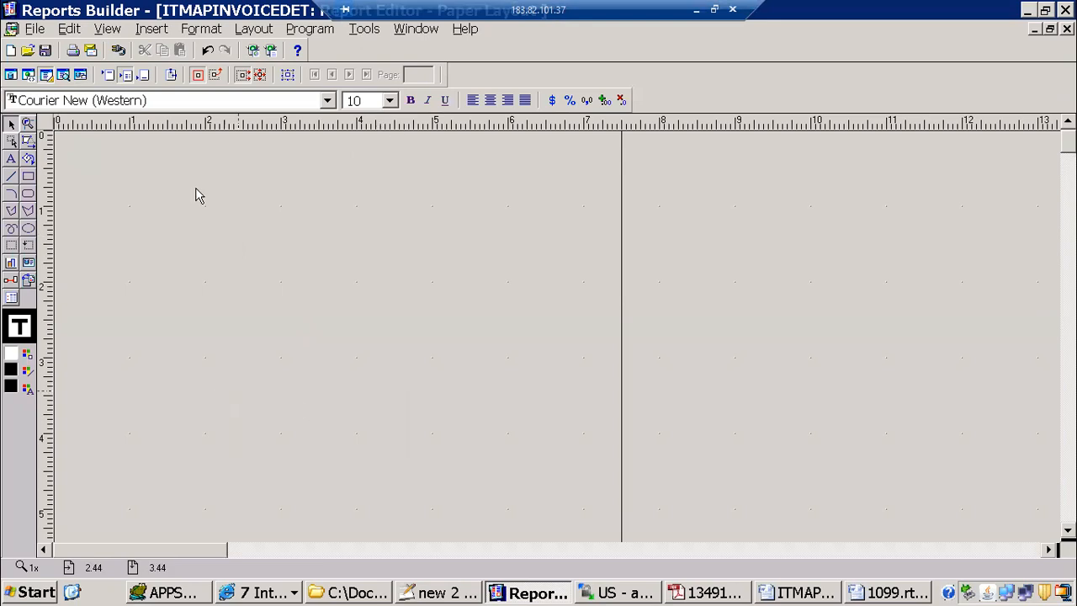
pyautogui.click(893, 593)
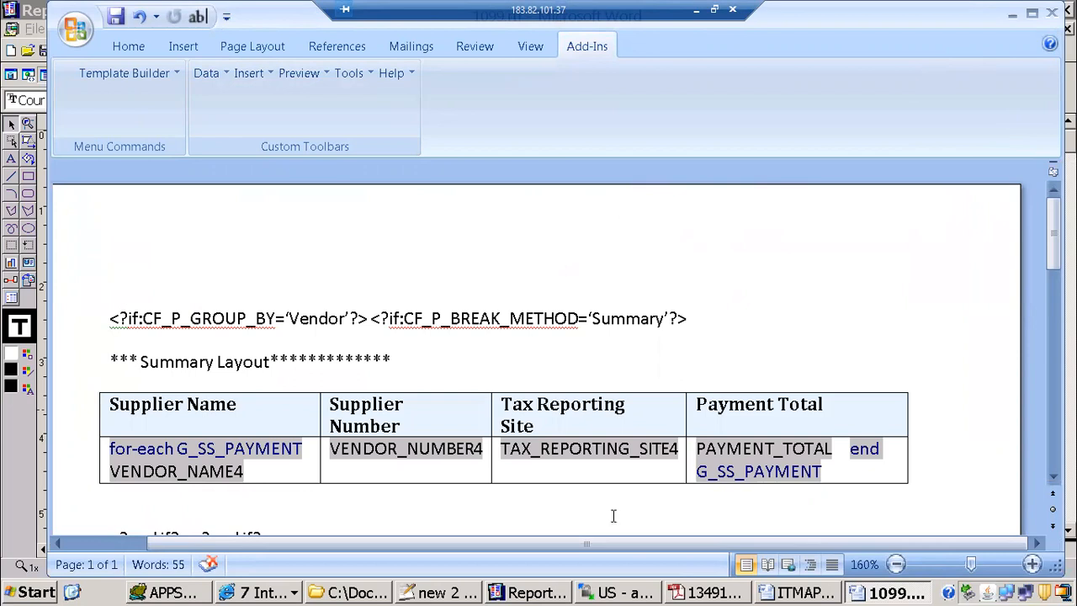
pyautogui.click(539, 596)
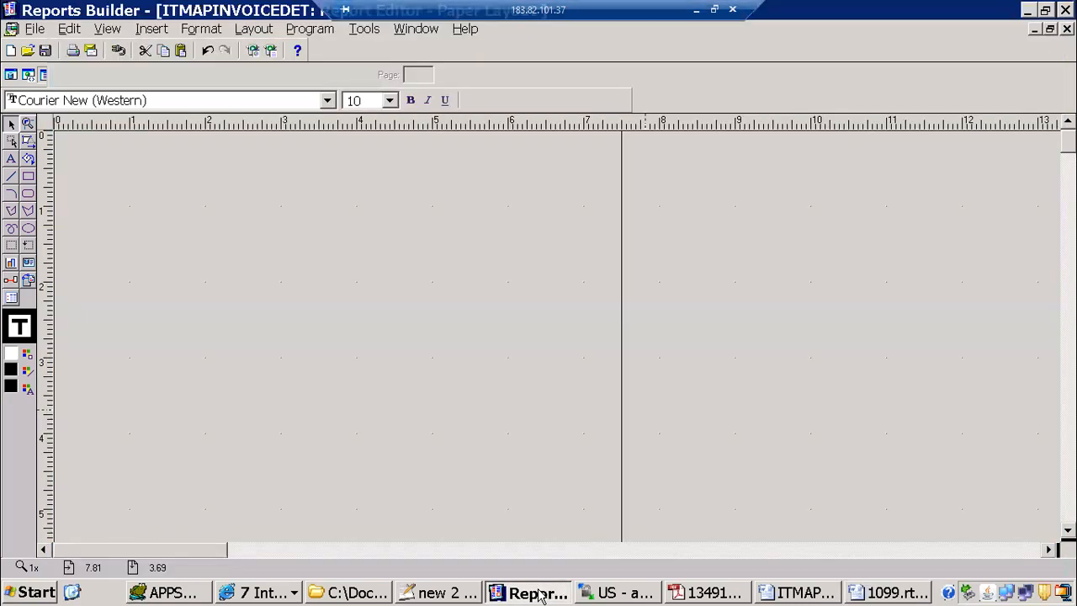
pyautogui.click(11, 75)
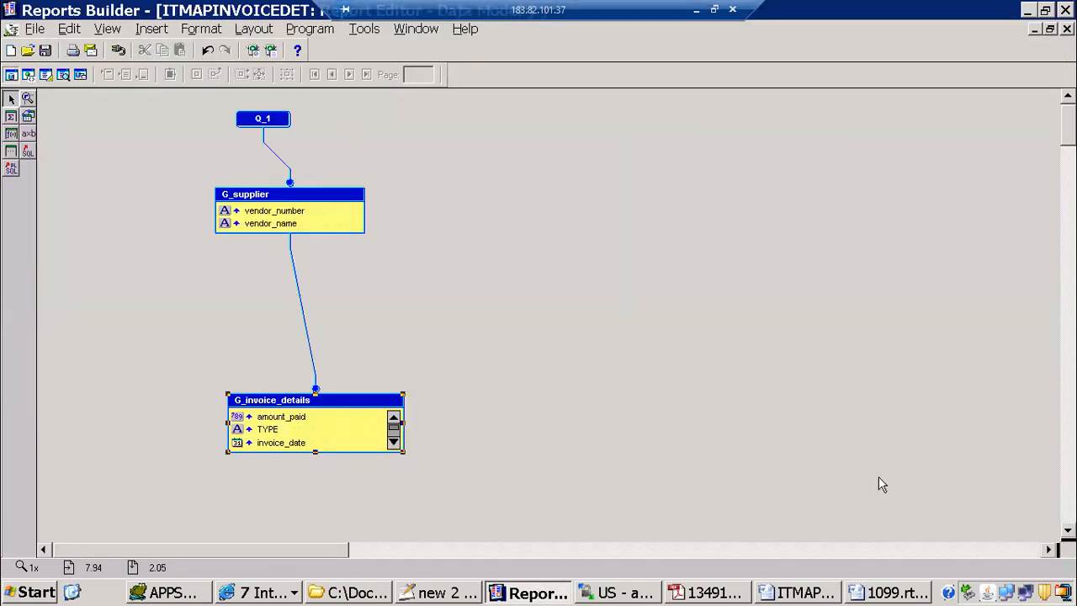
pyautogui.click(867, 594)
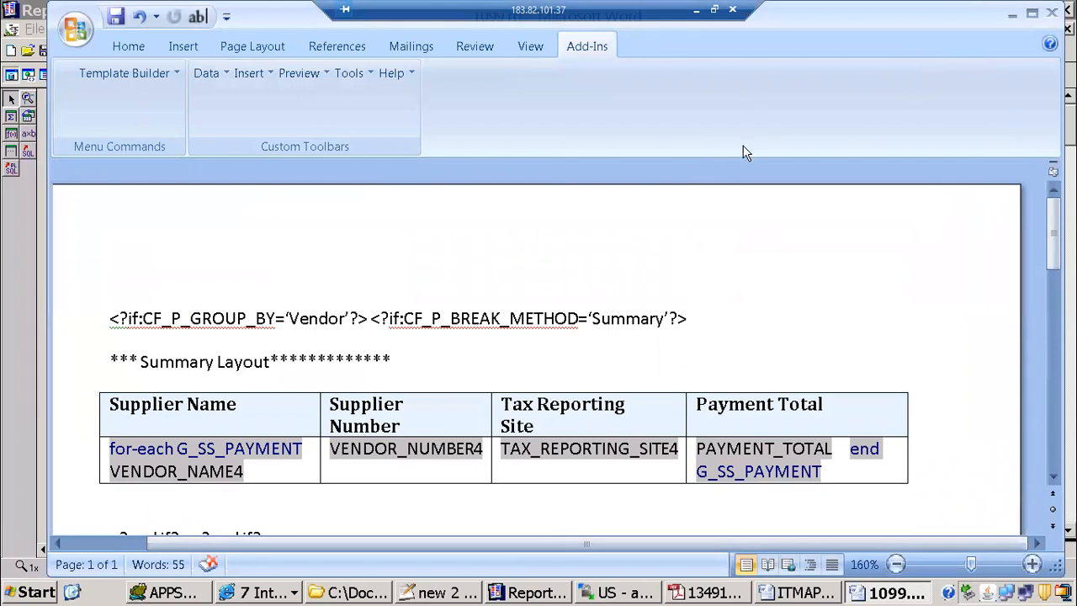
pyautogui.click(530, 593)
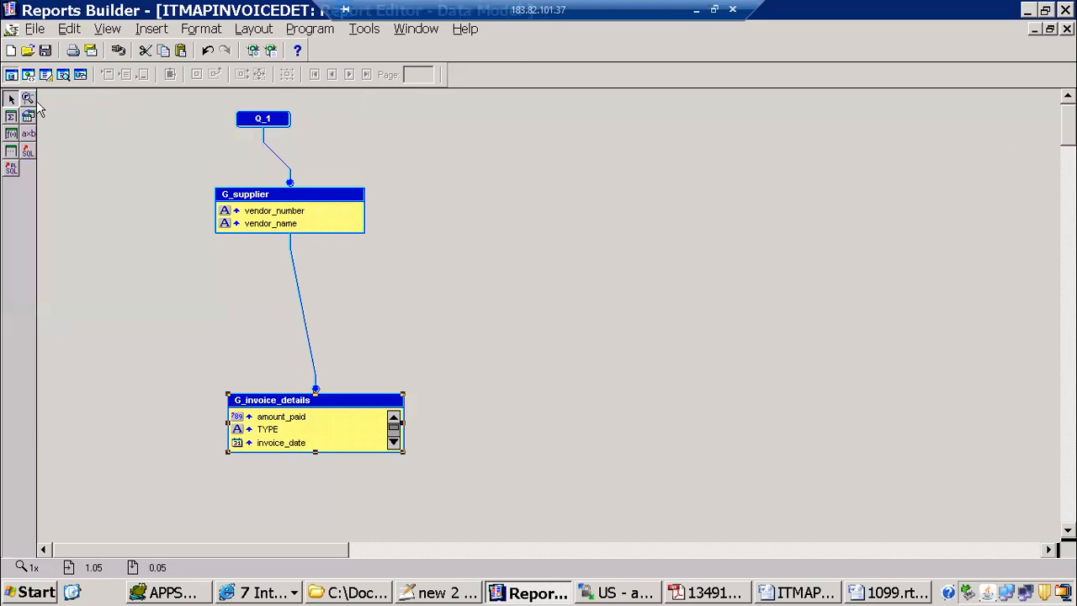
# Step: Draw a frame in the ITMAPINVOICEDET paper layout with a smaller repeating frame inside it, and delete both frames
pyautogui.click(46, 74)
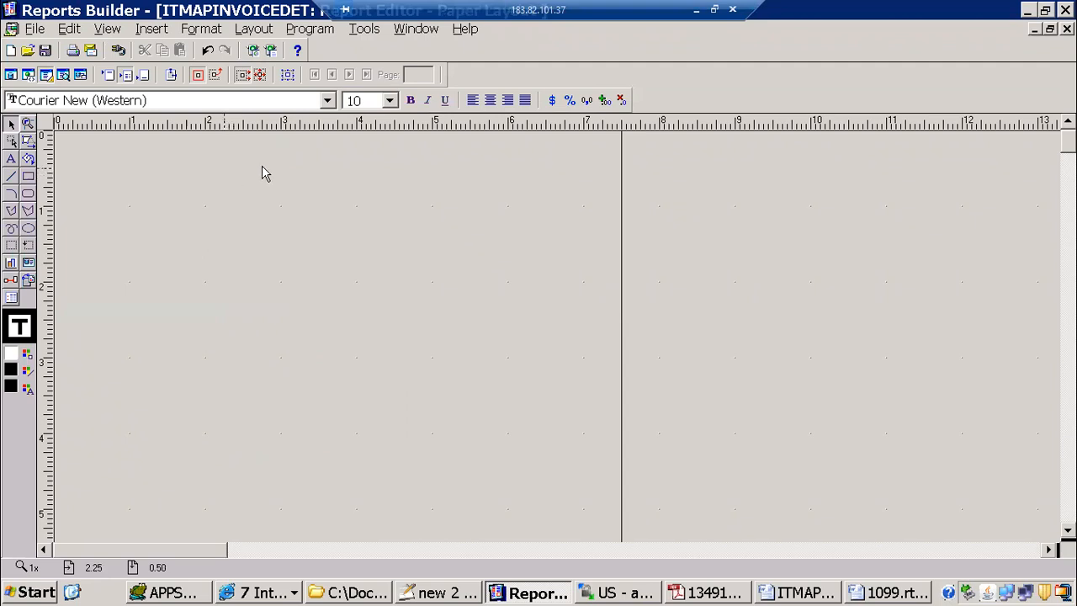
pyautogui.moveTo(74, 159); pyautogui.dragTo(504, 342)
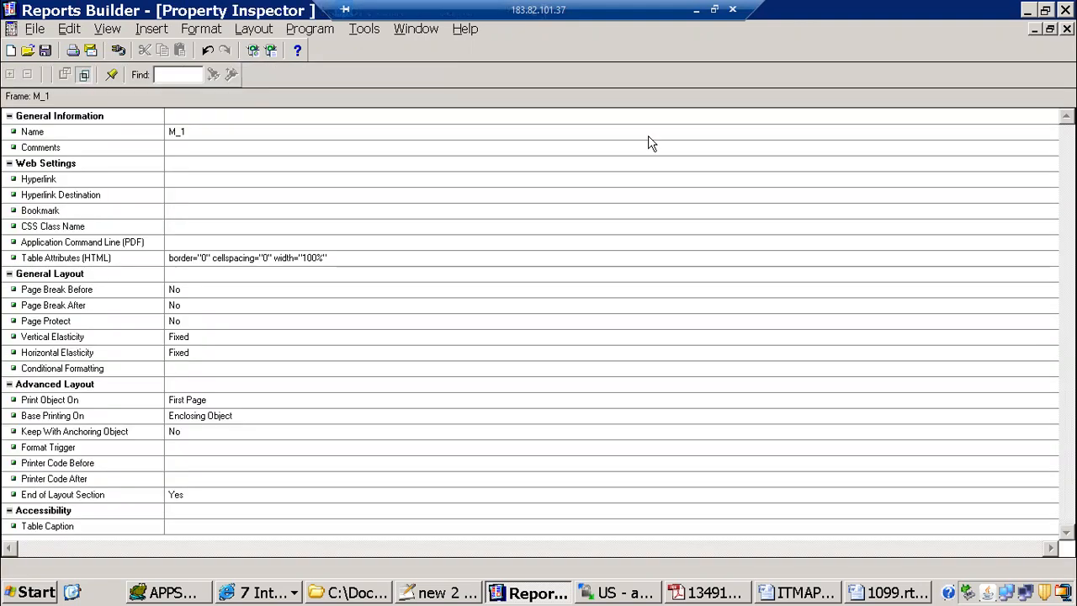
pyautogui.click(1067, 29)
pyautogui.click(30, 247)
pyautogui.moveTo(172, 197); pyautogui.dragTo(325, 263)
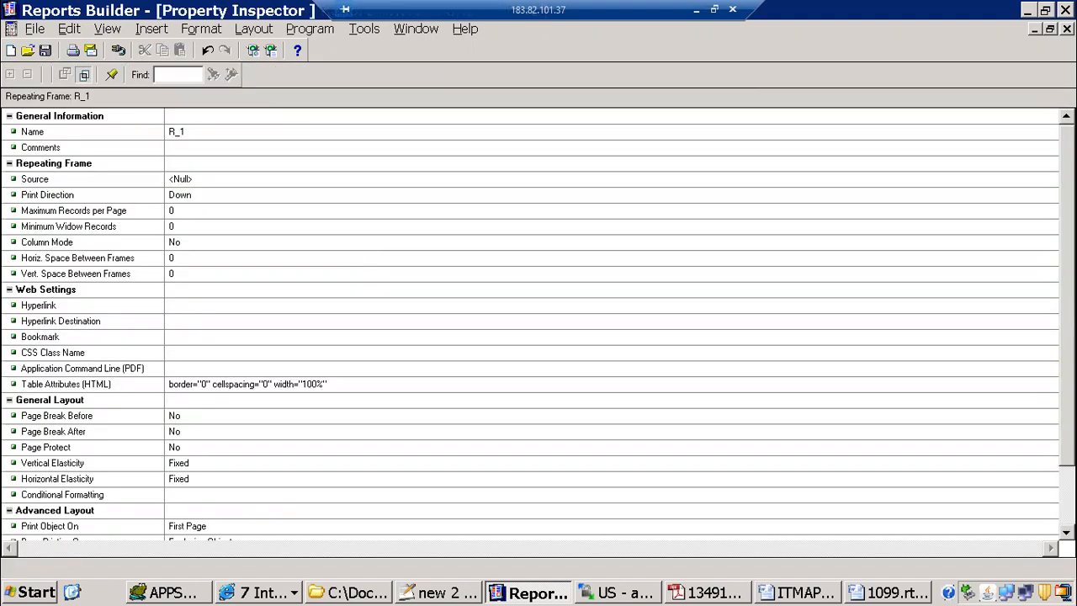
pyautogui.click(1067, 28)
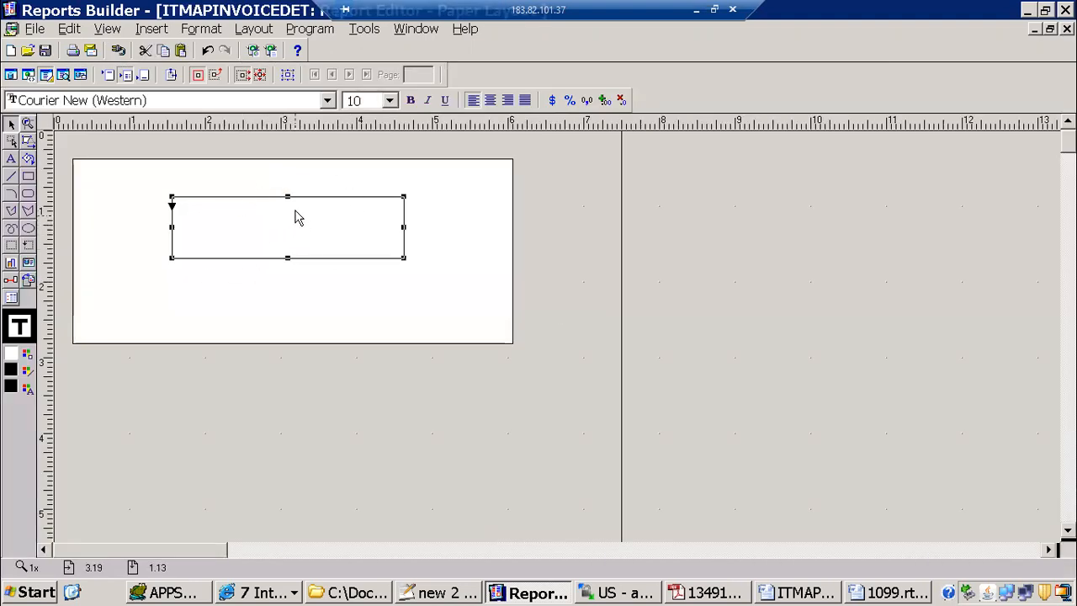
pyautogui.click(406, 279)
pyautogui.hotkey('ctrl', 'x')
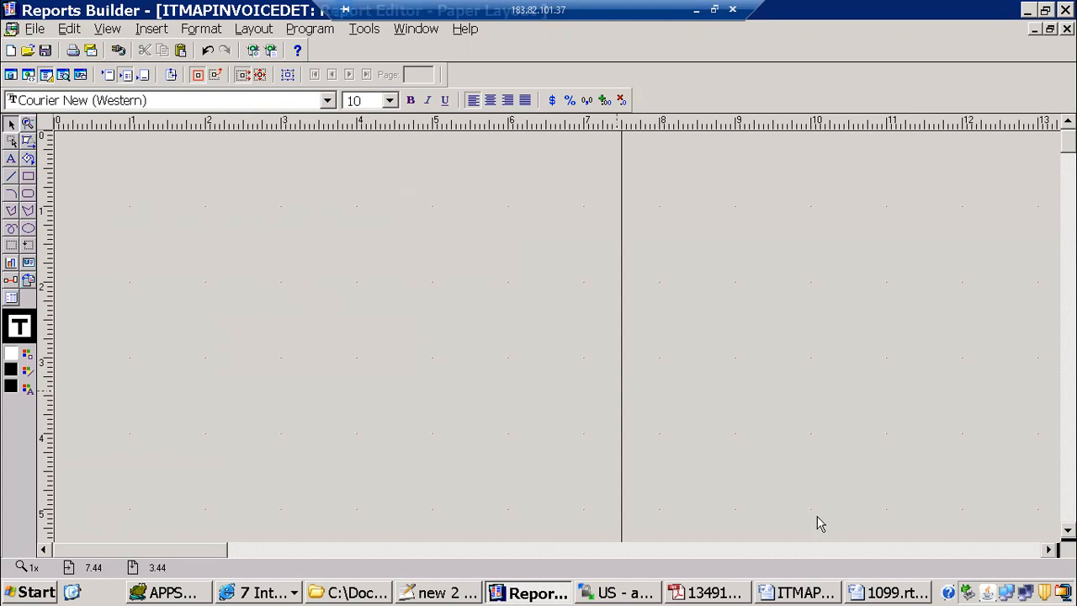
# Step: Copy CREDIT from the preview PDF's Type column into the notes' when tag, giving <?when:TYPE='CREDIT'?>, and add the text Credit Memo after it
pyautogui.click(890, 593)
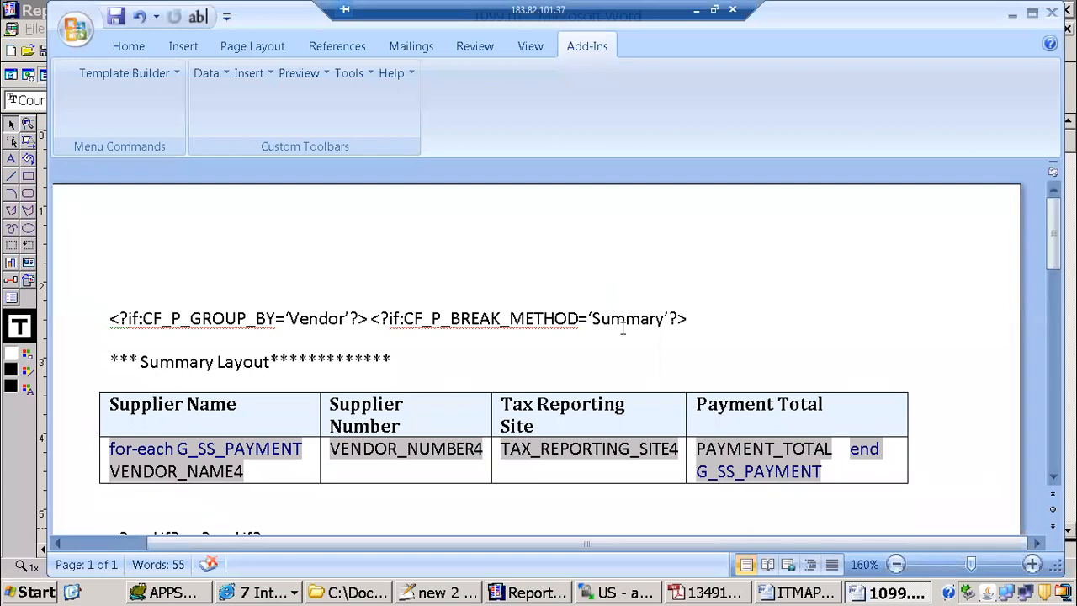
pyautogui.click(800, 593)
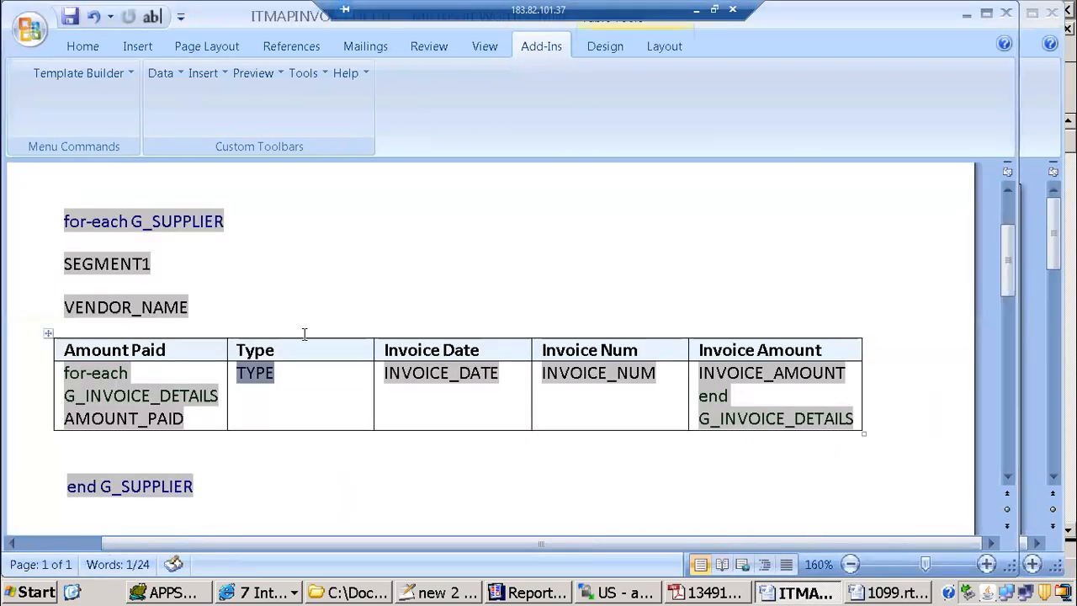
pyautogui.click(707, 593)
pyautogui.tripleClick(368, 361)
pyautogui.click(370, 362)
pyautogui.doubleClick(368, 361)
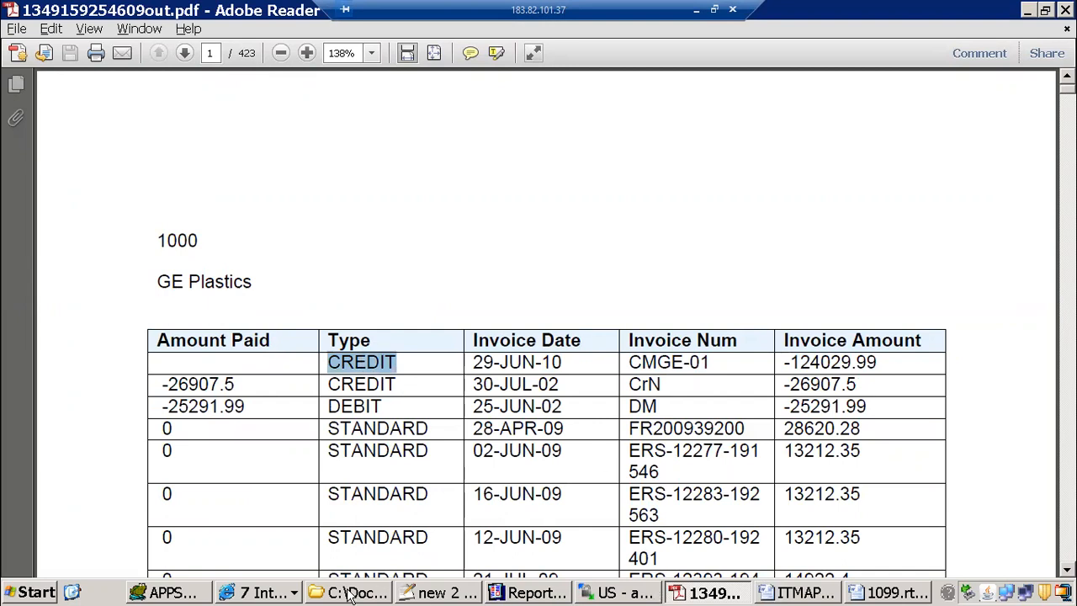
pyautogui.click(446, 594)
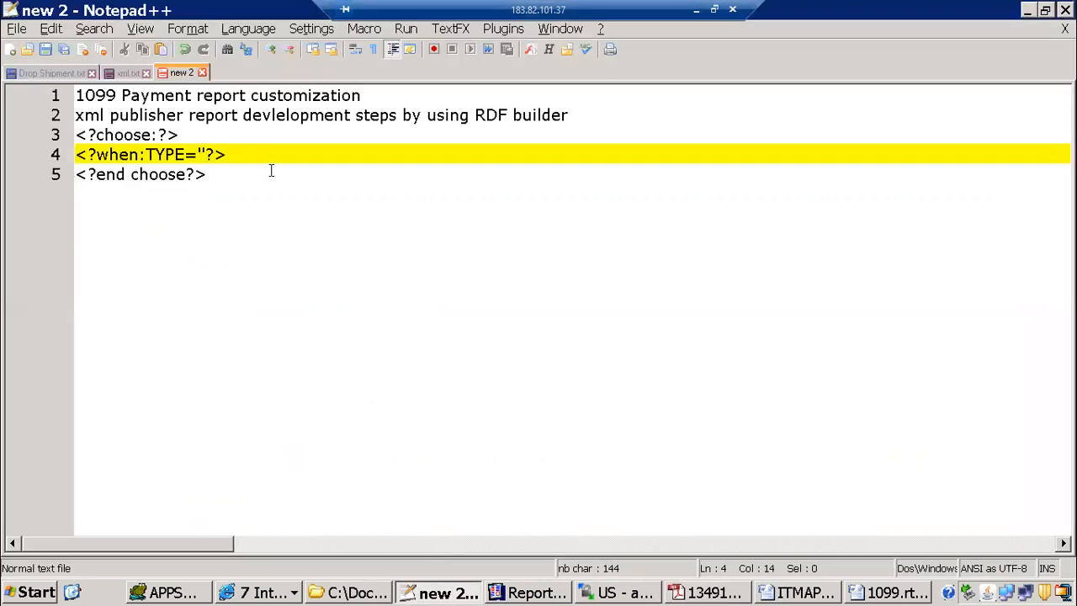
pyautogui.hotkey('ctrl', 'v')
pyautogui.write('Cr')
pyautogui.write('t Memo')
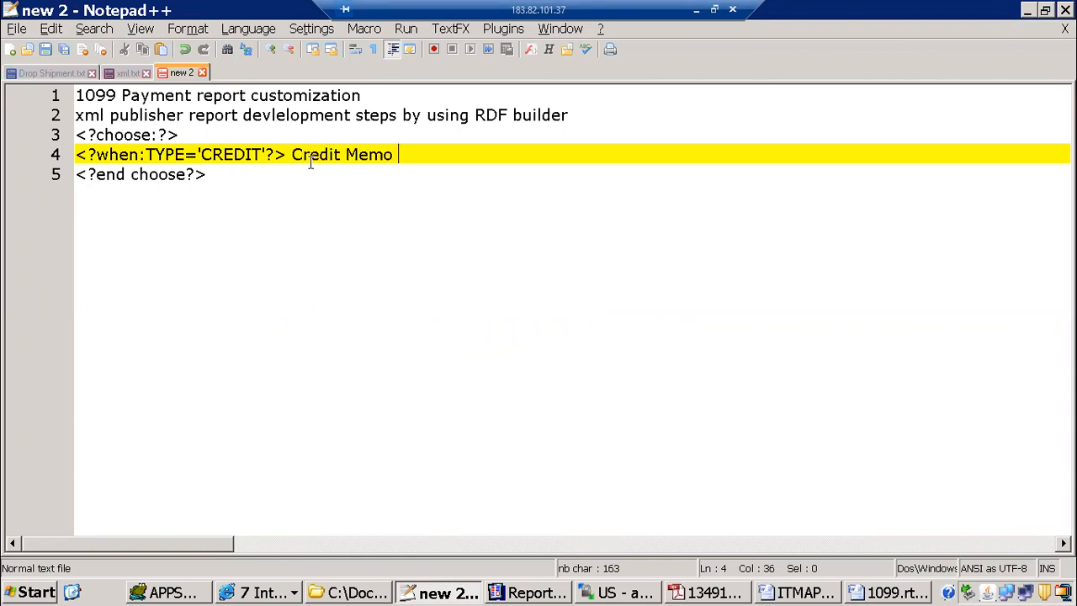
pyautogui.write(' <>')
pyautogui.write('??')
pyautogui.write('end when')
# Step: Close the CREDIT line in the notes with <?end when?> and duplicate the whole line directly below it
pyautogui.press('Home')
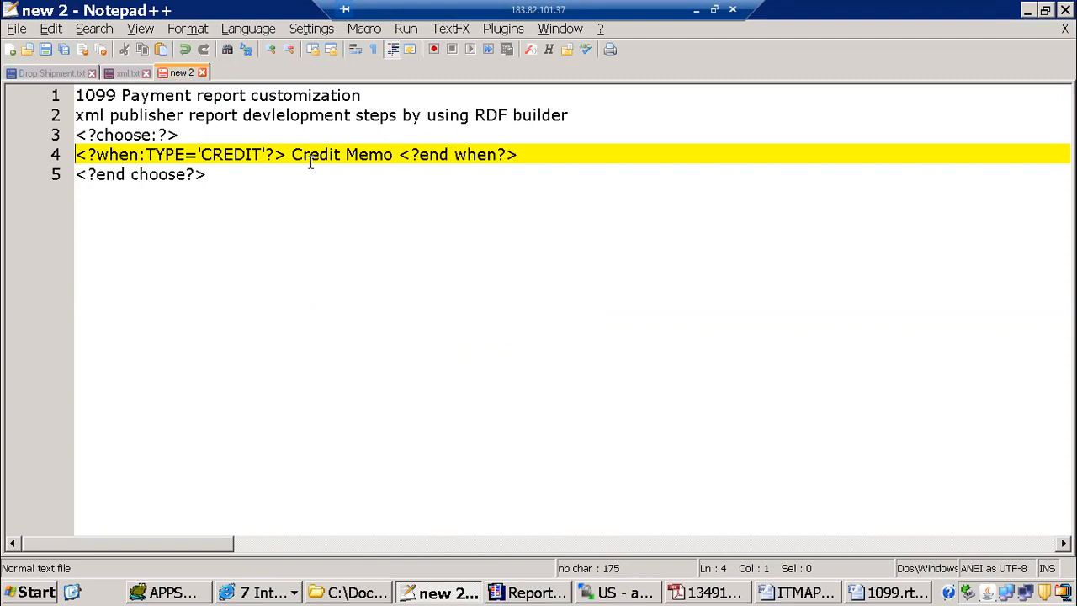
pyautogui.hotkey('shift', 'End')
pyautogui.hotkey('ctrl', 'c')
pyautogui.press('End')
pyautogui.press('Return')
pyautogui.hotkey('ctrl', 'v')
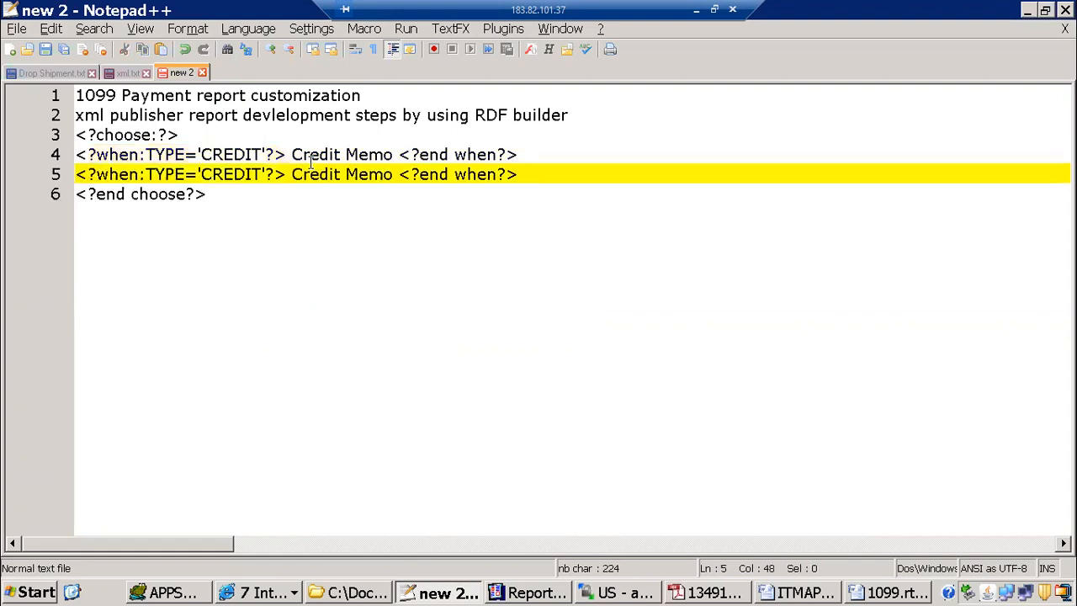
# Step: Change the duplicated when line to test TYPE='DEBIT' and show the text DEBIT Memo
pyautogui.press('BackSpace')
pyautogui.press('BackSpace')
pyautogui.press('BackSpace')
pyautogui.press('BackSpace')
pyautogui.press('BackSpace')
pyautogui.press('BackSpace')
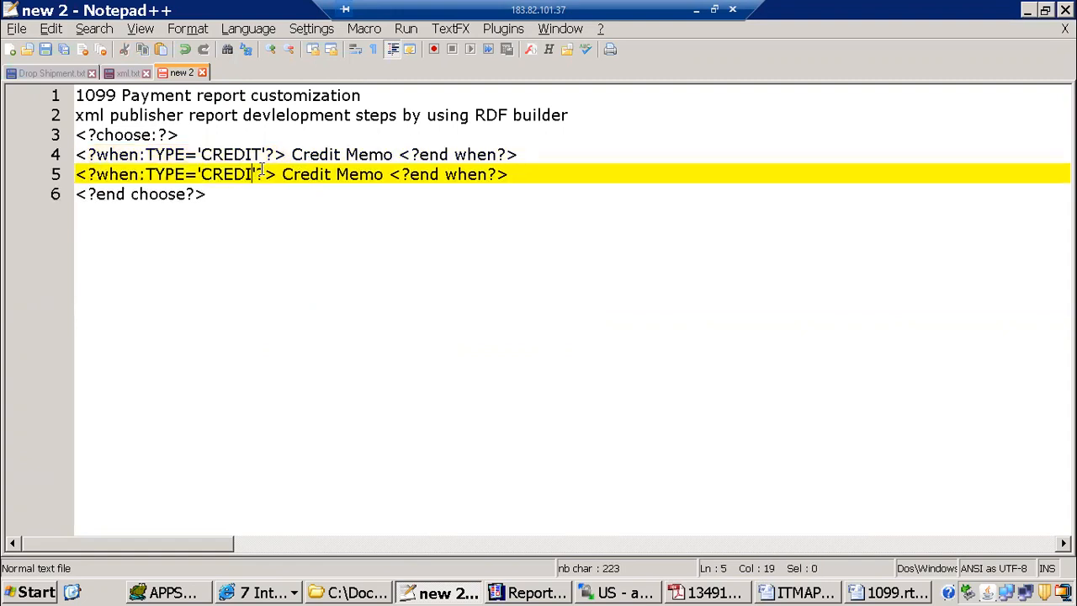
pyautogui.write('DEBIT')
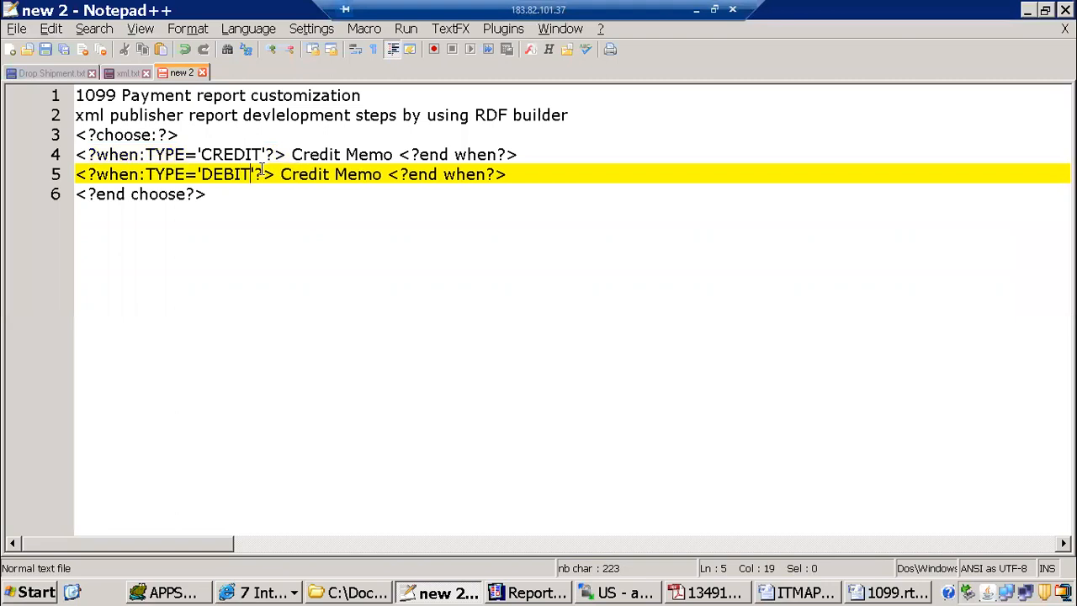
pyautogui.press('Right')
pyautogui.press('Delete')
pyautogui.press('Delete')
pyautogui.press('Delete')
pyautogui.press('Delete')
pyautogui.press('Delete')
pyautogui.press('Delete')
pyautogui.press('Delete')
pyautogui.press('Delete')
pyautogui.press('Delete')
pyautogui.press('Delete')
pyautogui.press('Delete')
pyautogui.press('Delete')
pyautogui.write('DEBIT M')
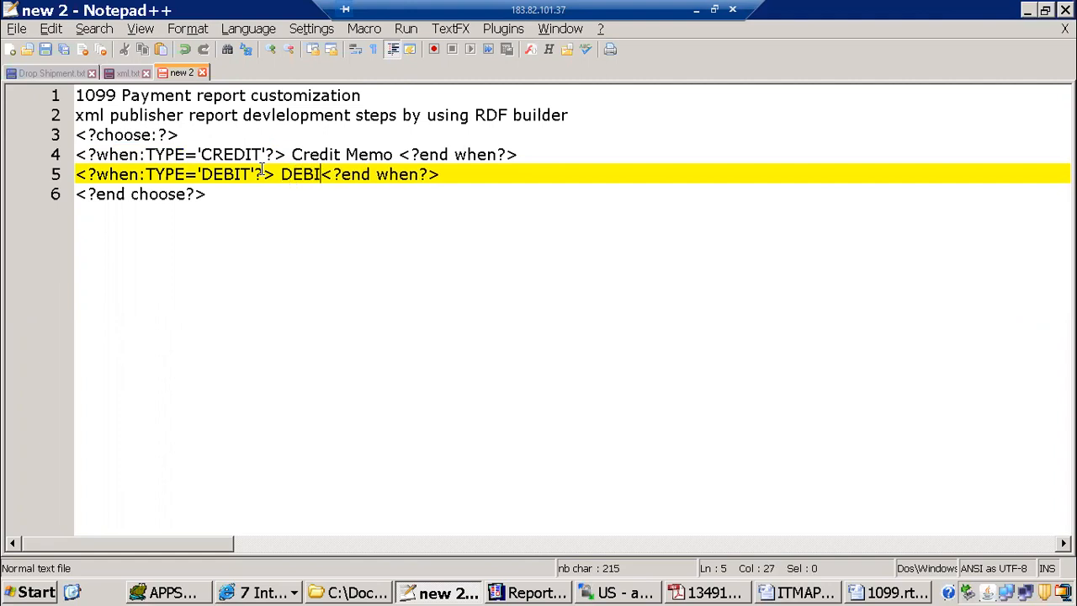
pyautogui.write('emo')
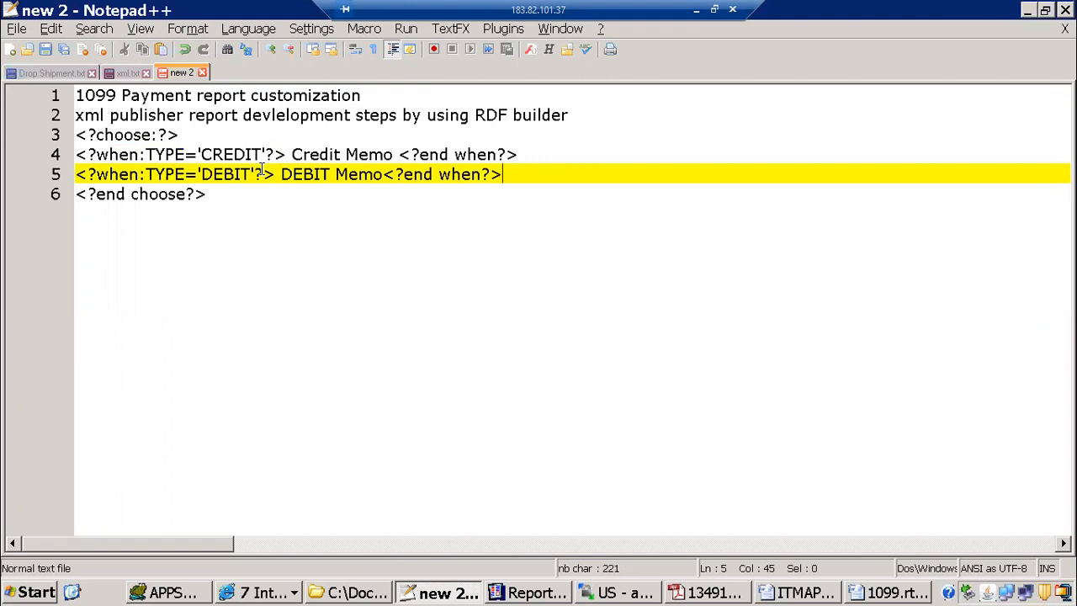
# Step: Switch to Oracle Applications, open the Invoice Workbench and view the list of available invoice types
pyautogui.click(252, 592)
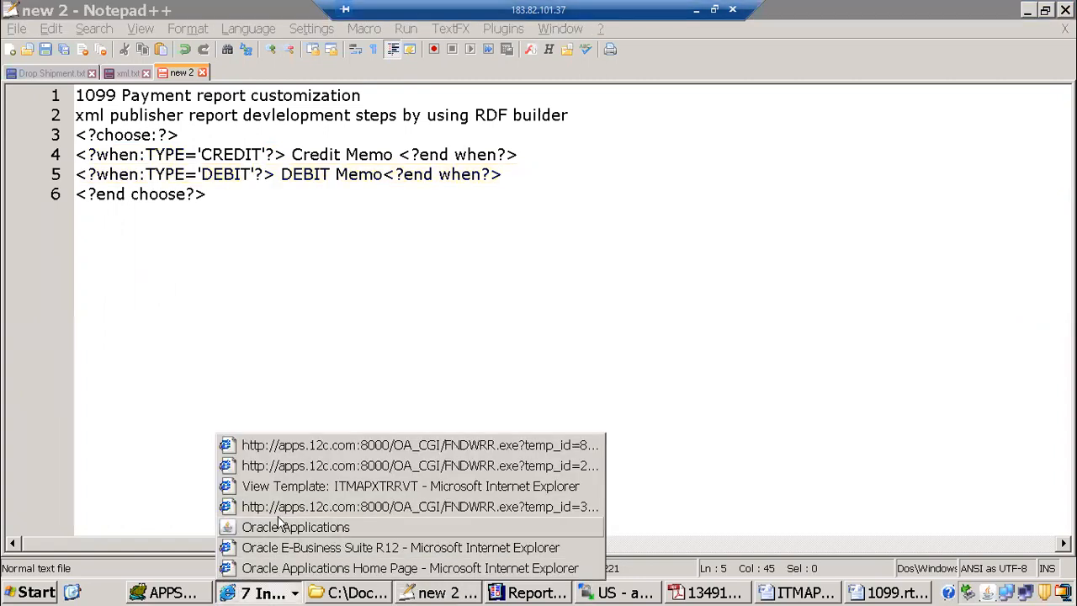
pyautogui.click(269, 527)
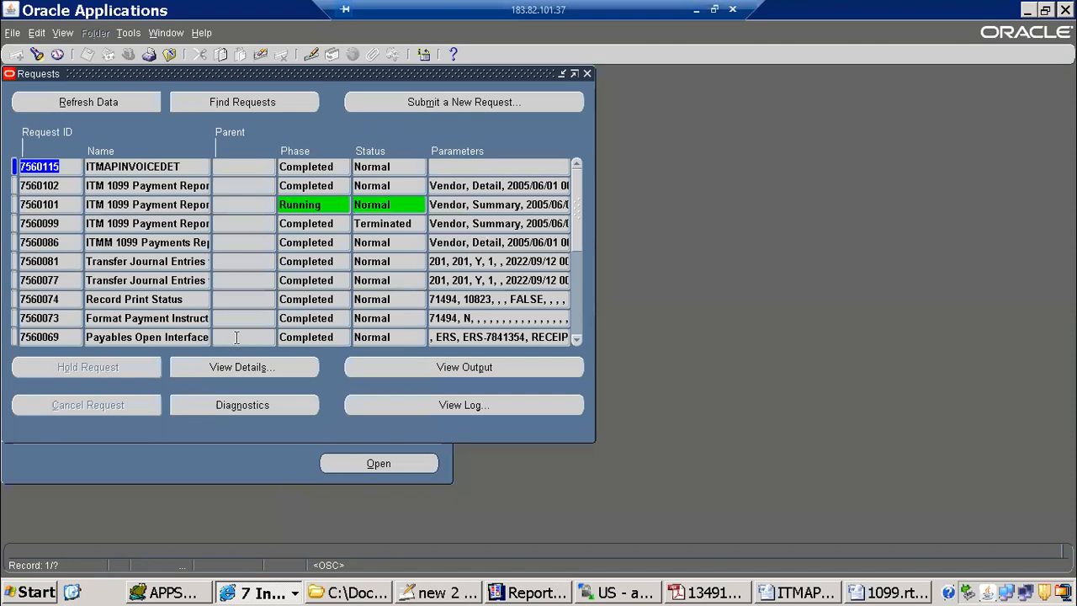
pyautogui.click(588, 76)
pyautogui.doubleClick(87, 163)
pyautogui.doubleClick(99, 180)
pyautogui.doubleClick(117, 212)
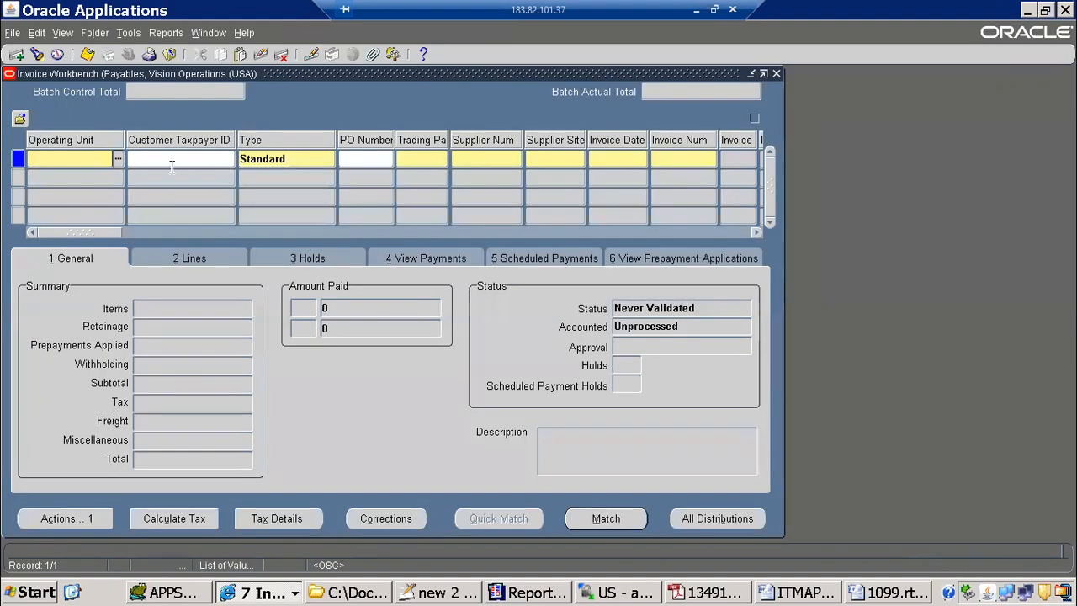
pyautogui.click(291, 163)
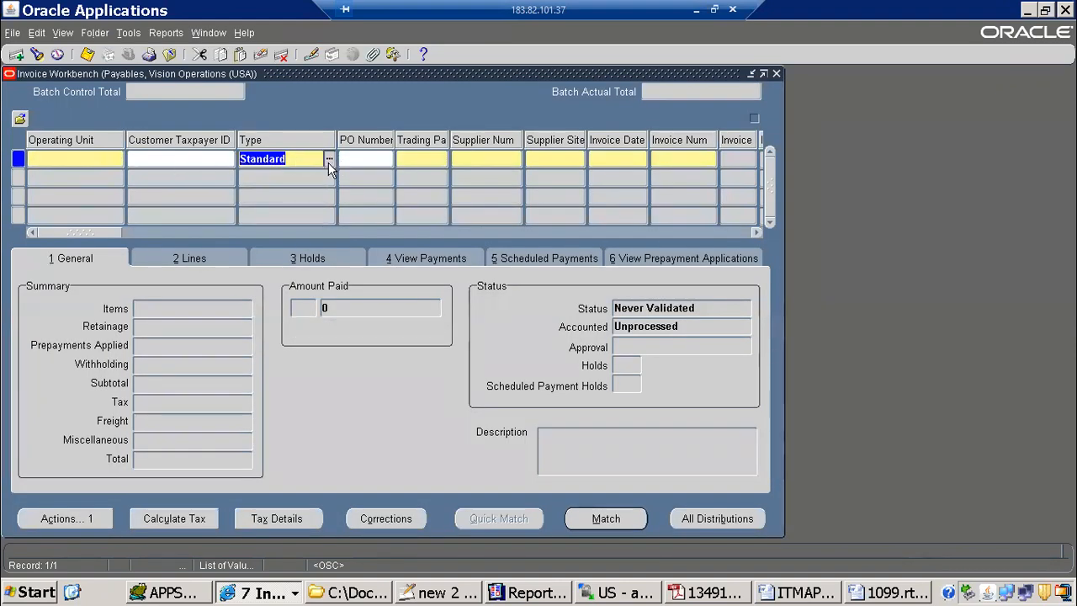
pyautogui.click(329, 160)
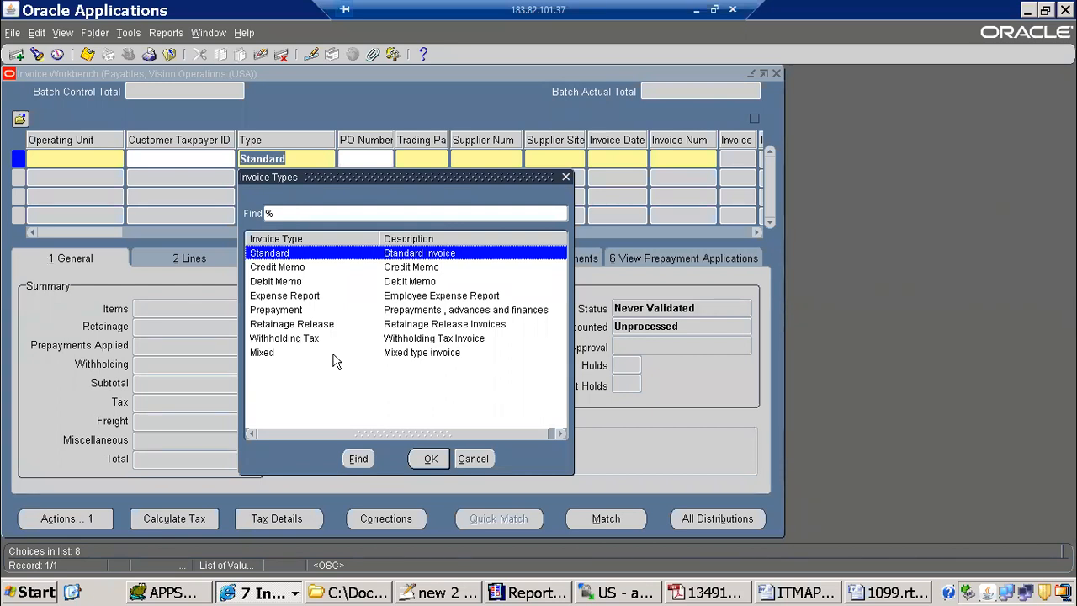
# Step: Back in the Notepad++ notes, add an <?otherwise?> line below the DEBIT line that shows <?TYPE?>
pyautogui.hotkey('alt', 'Tab')
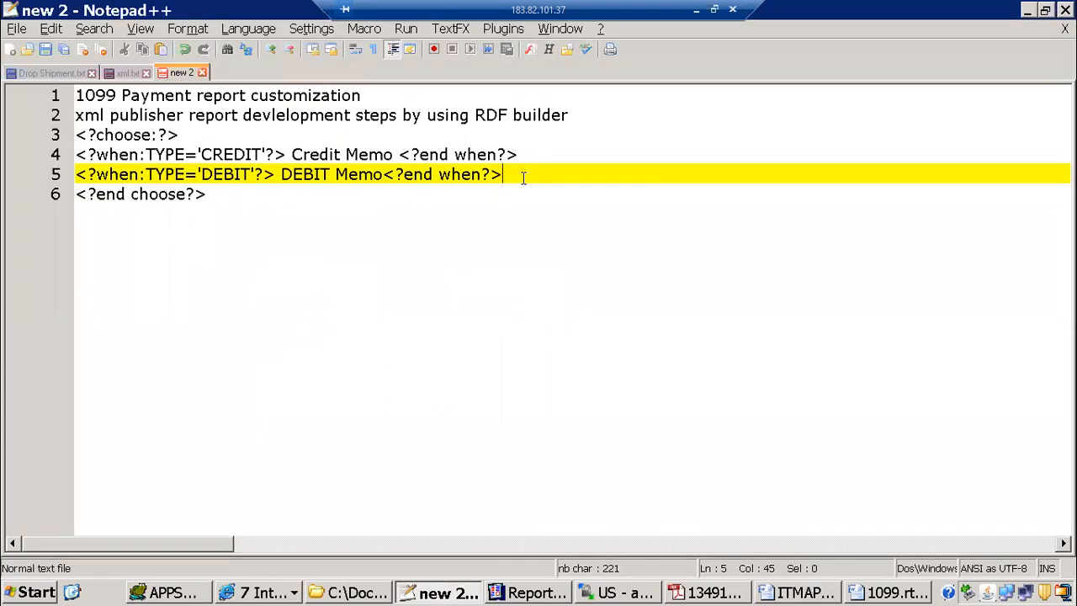
pyautogui.press('Return')
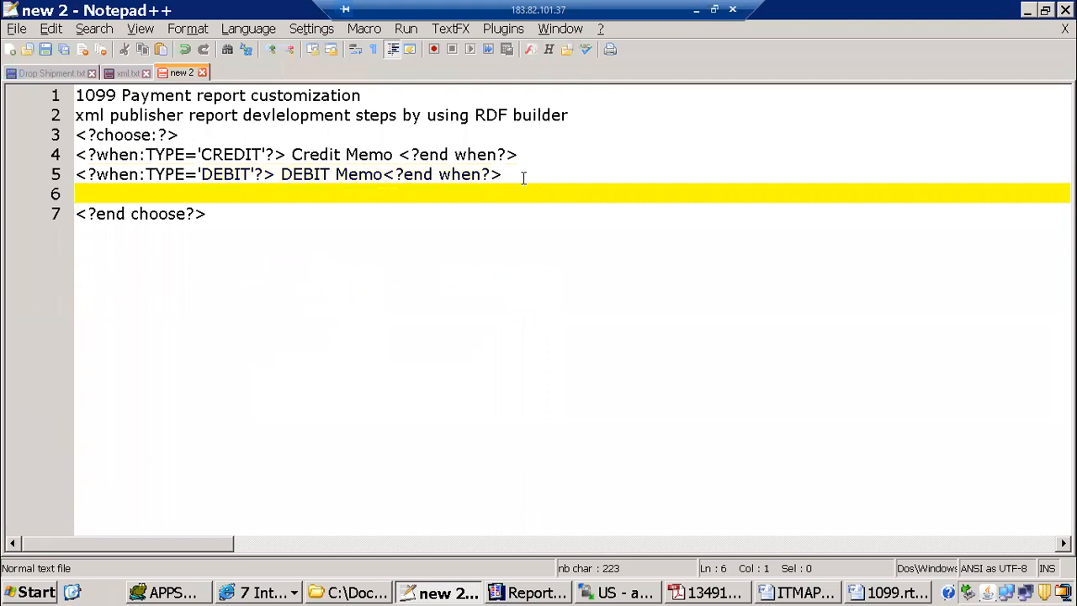
pyautogui.write('<>')
pyautogui.write('??')
pyautogui.write('otherwise?>')
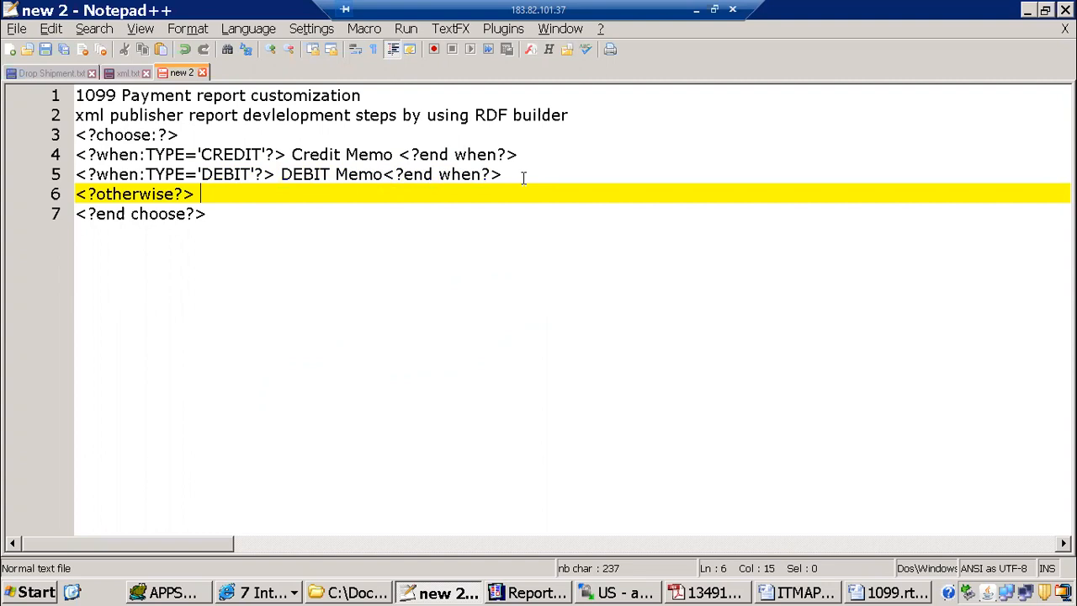
pyautogui.write('<>??')
pyautogui.press('Left')
pyautogui.write('Ty')
pyautogui.press('BackSpace')
pyautogui.press('BackSpace')
pyautogui.moveTo(145, 154); pyautogui.dragTo(185, 154)
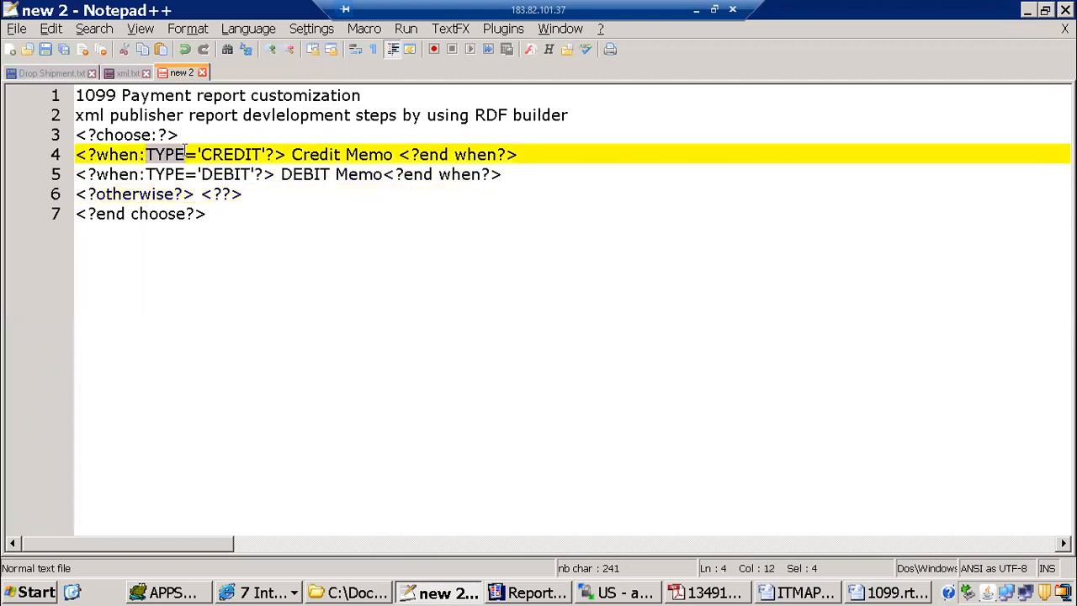
pyautogui.click(224, 194)
pyautogui.hotkey('ctrl', 'v')
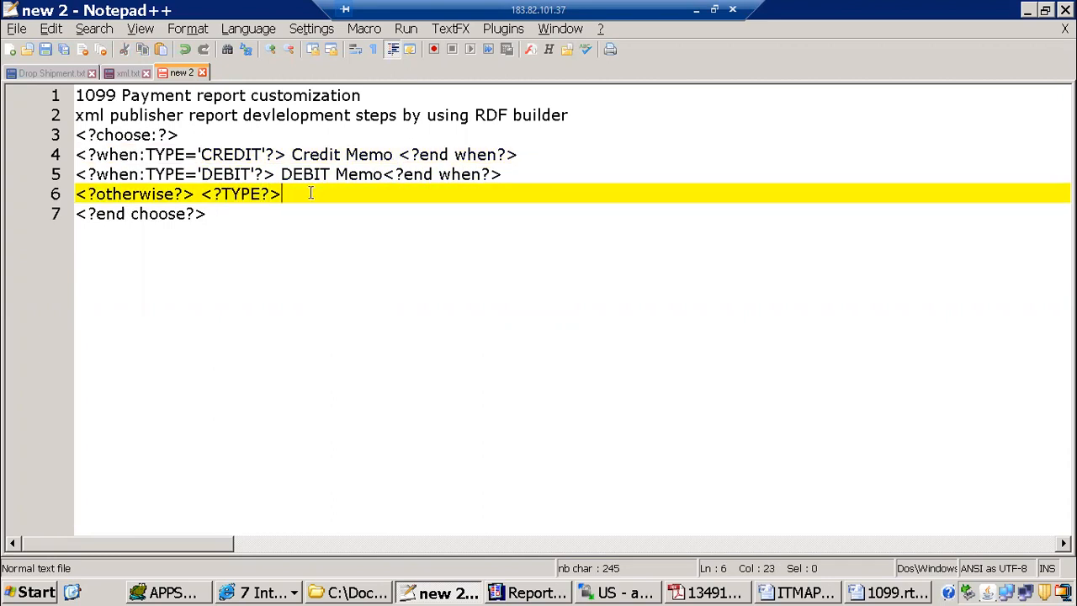
# Step: Close the otherwise line in the notes with the tag <?end othewise?>
pyautogui.write('<>')
pyautogui.press('BackSpace')
pyautogui.press('BackSpace')
pyautogui.write('<>')
pyautogui.write('?e')
pyautogui.write('end toef')
pyautogui.press('BackSpace')
pyautogui.press('BackSpace')
pyautogui.press('BackSpace')
pyautogui.press('BackSpace')
pyautogui.write('othewise?>')
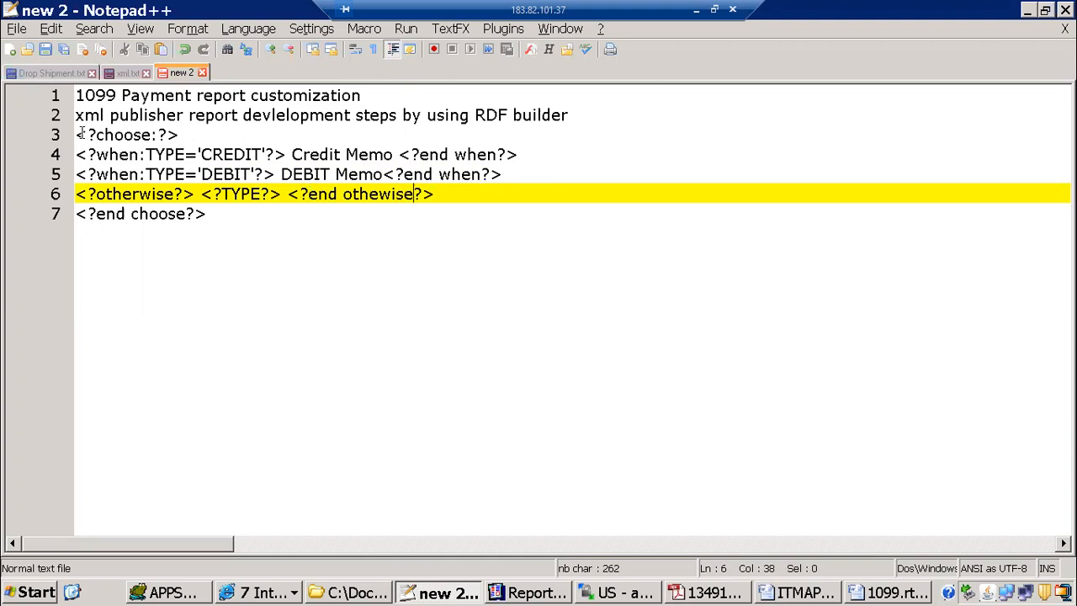
# Step: Review the opening and closing choose, when and otherwise tags in the notes
pyautogui.moveTo(76, 134); pyautogui.dragTo(192, 134)
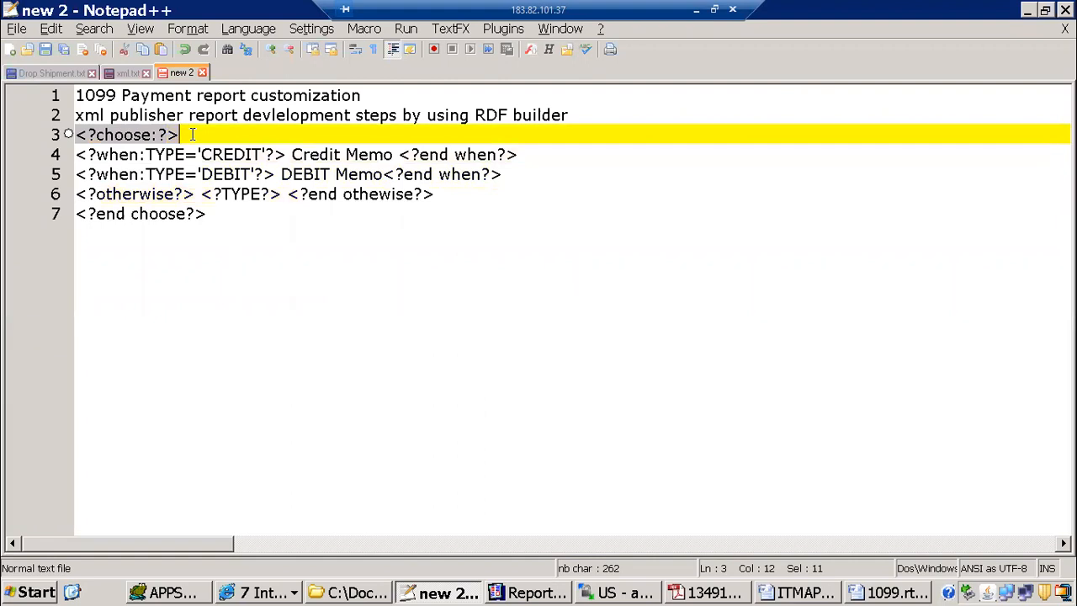
pyautogui.moveTo(78, 214); pyautogui.dragTo(207, 214)
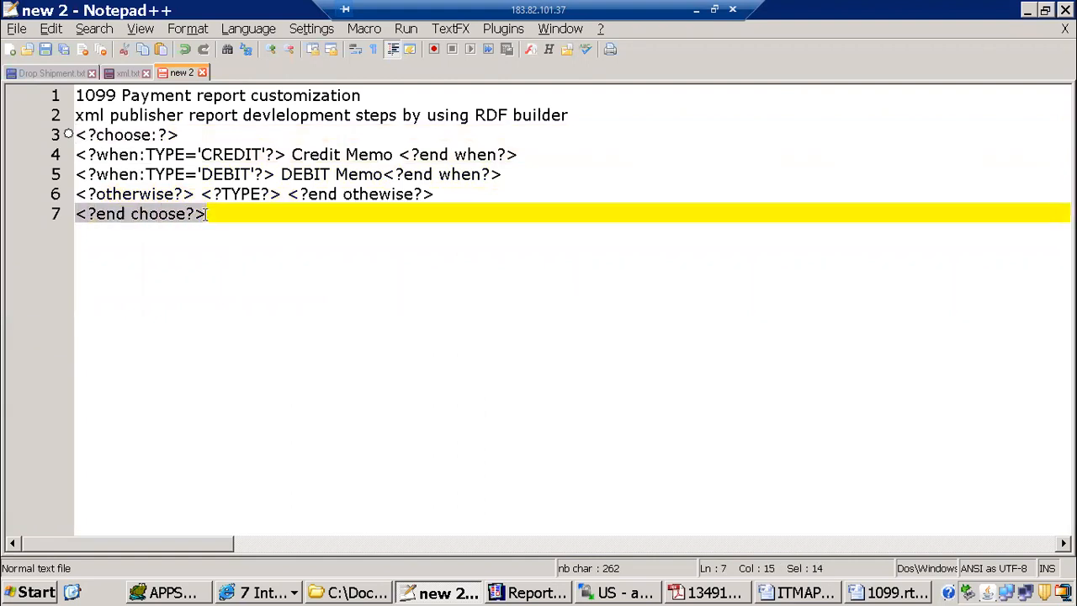
pyautogui.click(95, 155)
pyautogui.doubleClick(135, 154)
pyautogui.moveTo(419, 155); pyautogui.dragTo(493, 156)
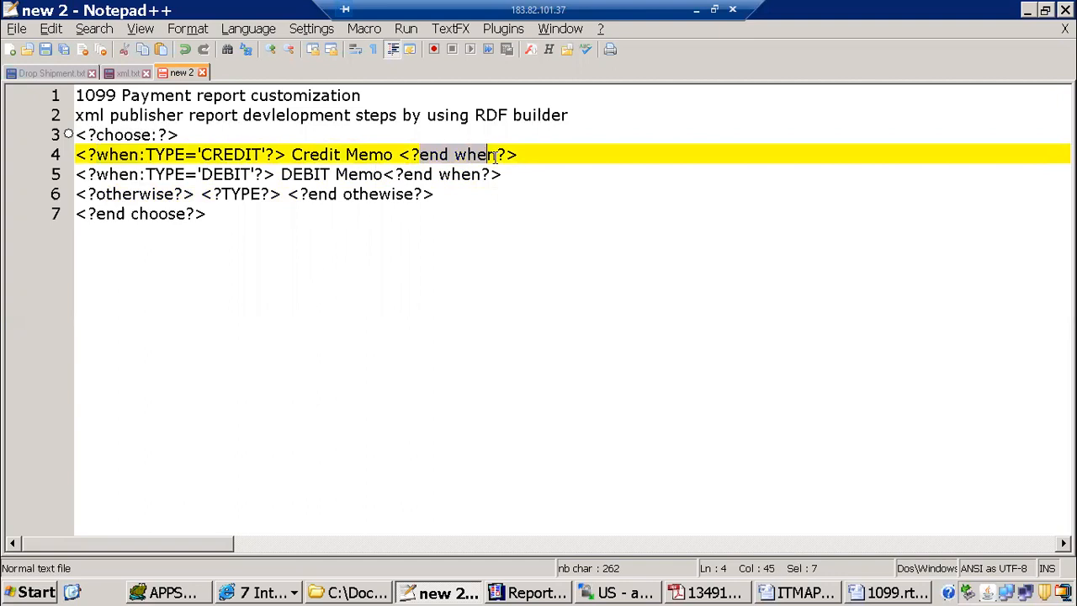
pyautogui.moveTo(112, 193); pyautogui.dragTo(174, 194)
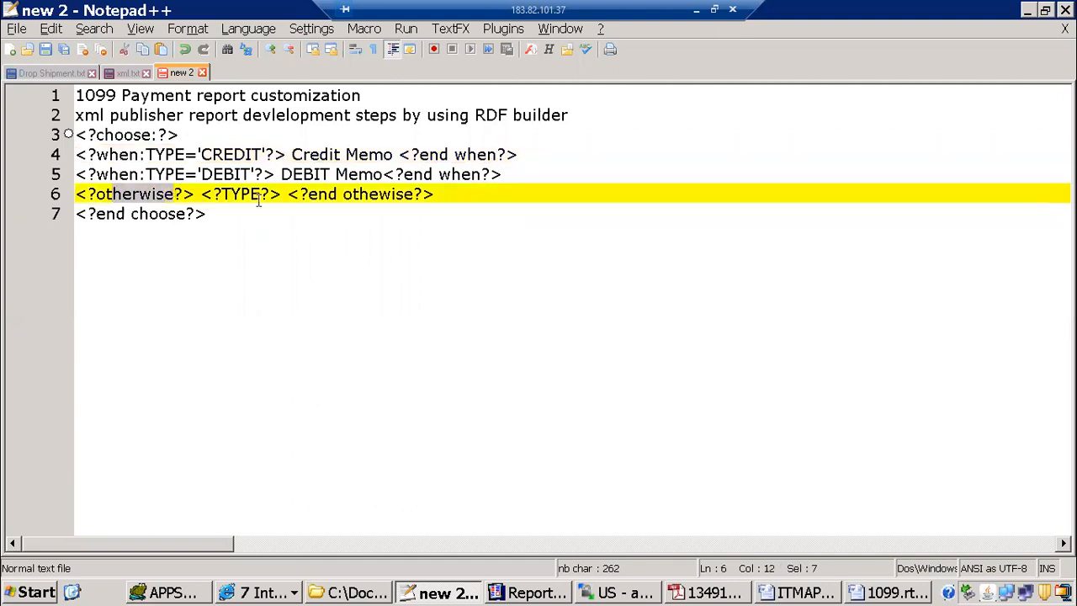
pyautogui.moveTo(301, 194); pyautogui.dragTo(427, 194)
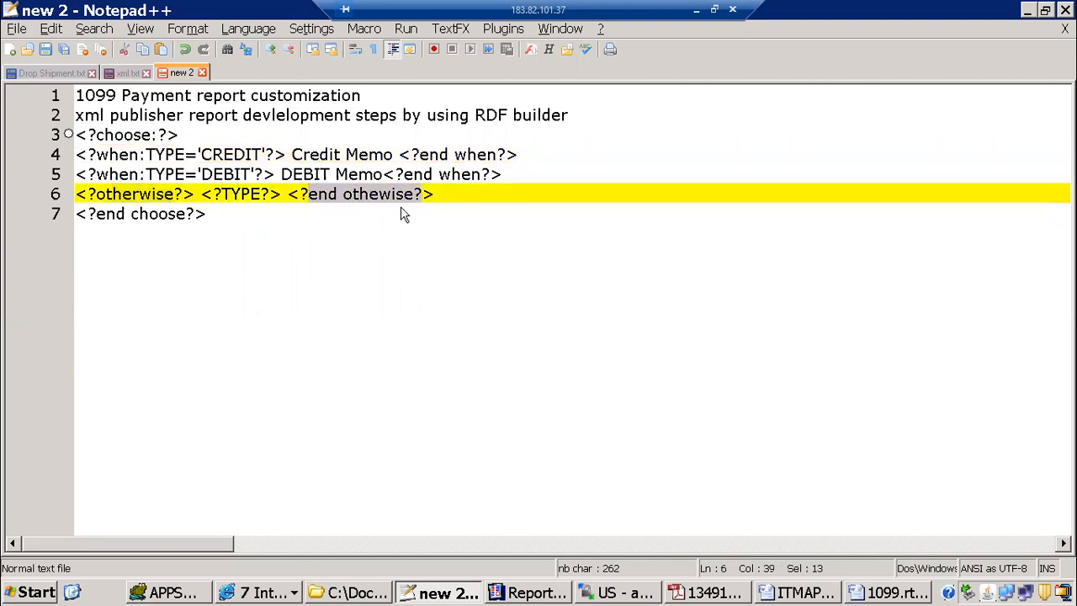
pyautogui.click(402, 214)
# Step: Copy the complete choose block from the notes and switch to the Type column of ITMAPINVOICEDET.rtf in Word
pyautogui.moveTo(208, 214); pyautogui.dragTo(53, 138)
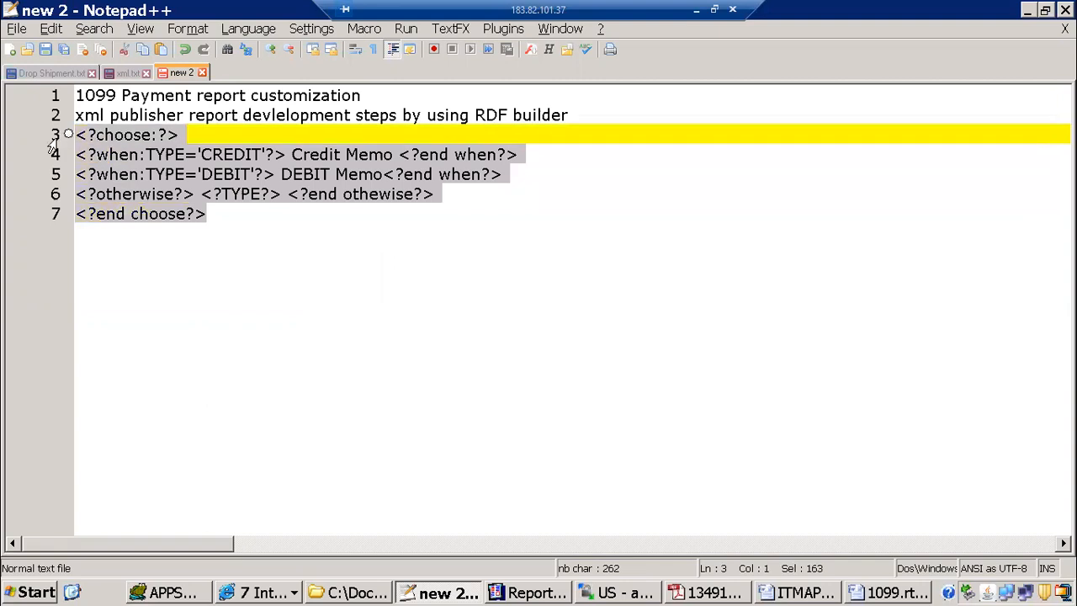
pyautogui.click(795, 593)
pyautogui.scroll(-1, 232, 398)
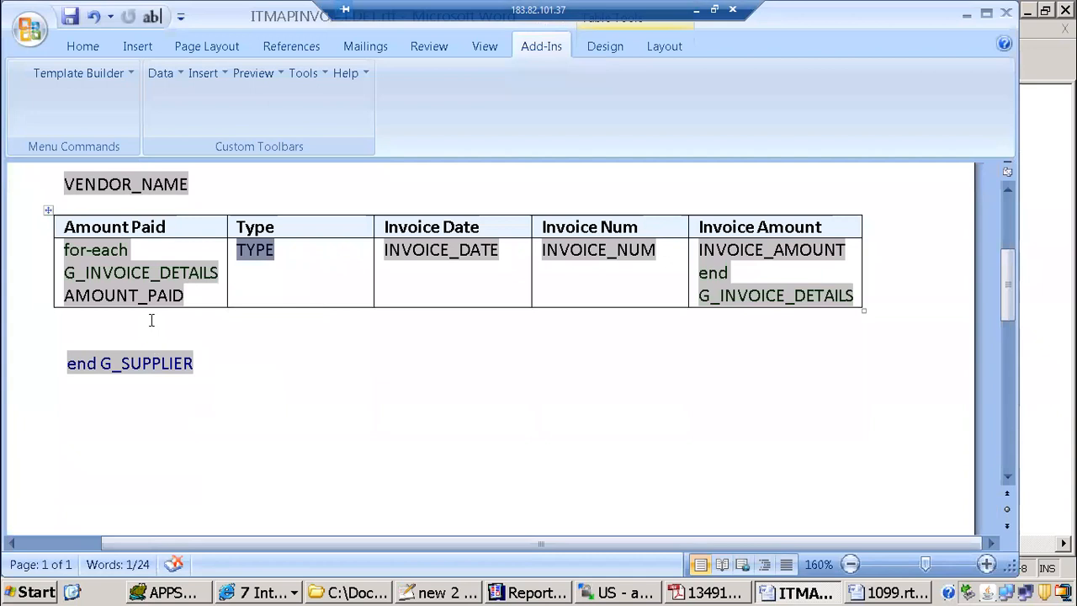
pyautogui.click(282, 252)
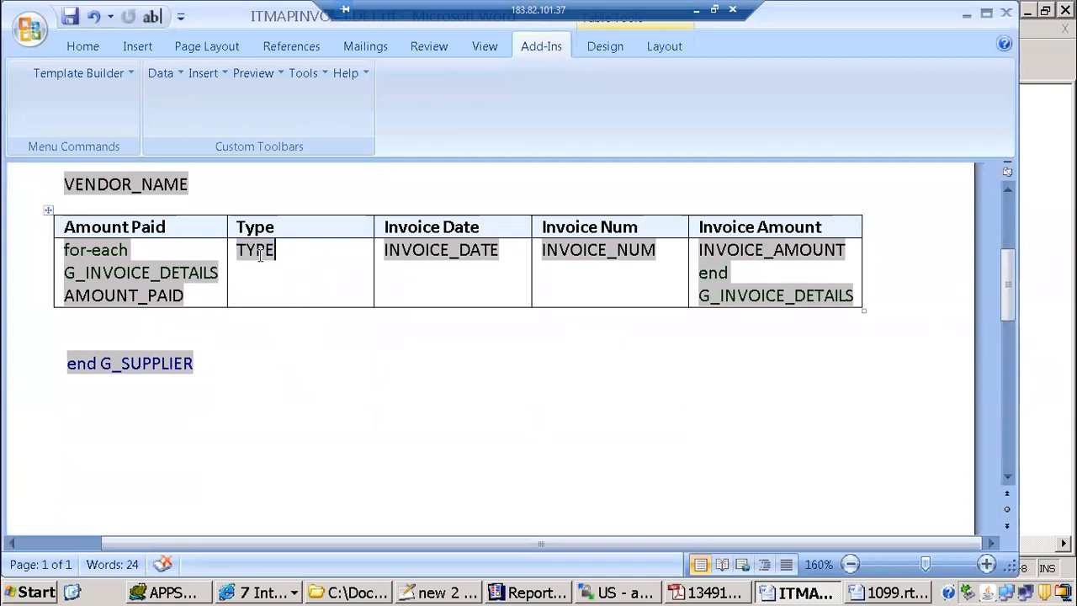
# Step: Check the help text of the TYPE form field and close its options without changes
pyautogui.doubleClick(268, 250)
pyautogui.click(392, 400)
pyautogui.click(450, 290)
pyautogui.click(619, 378)
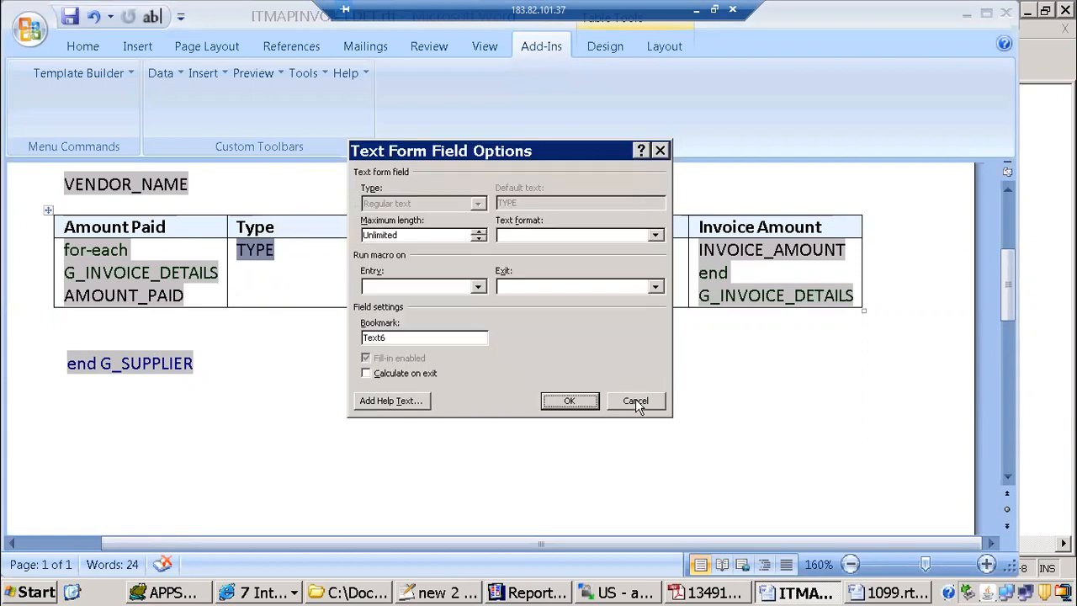
pyautogui.click(636, 401)
# Step: Paste the copied choose block below the TYPE field in the Type column, and delete the TYPE field with its line
pyautogui.click(283, 268)
pyautogui.press('Return')
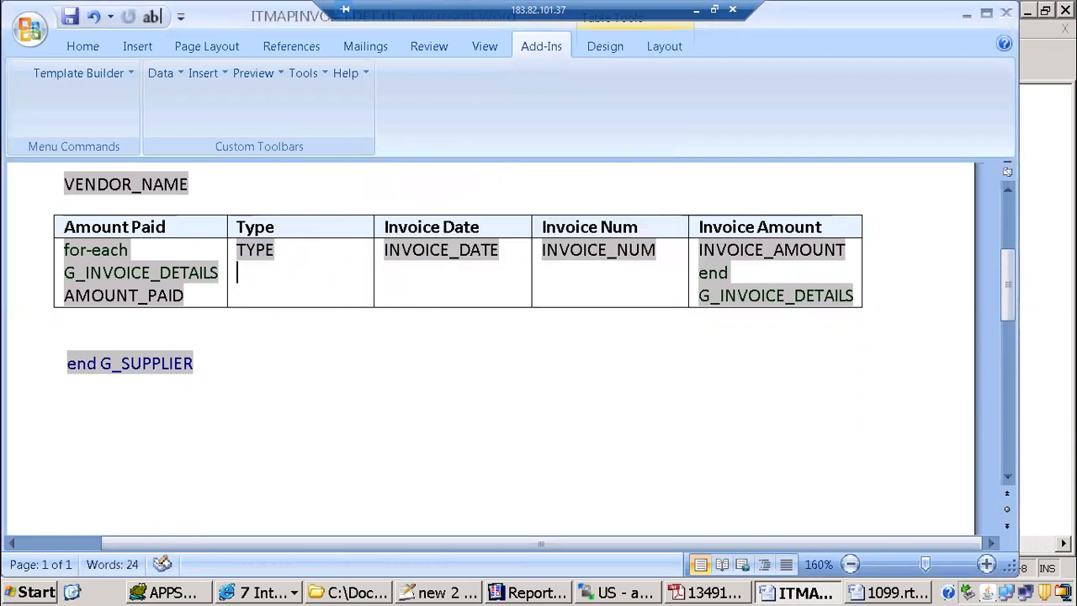
pyautogui.write("<?choose:?> <?when:TYPE='CREDIT'?> Credit Memo <?end when?> <?when:TYPE='DEBIT'?> DEBIT Memo<?end when?> <?otherwise?><?TYPE?> <?end othewise?> <?end choose?>")
pyautogui.click(265, 251)
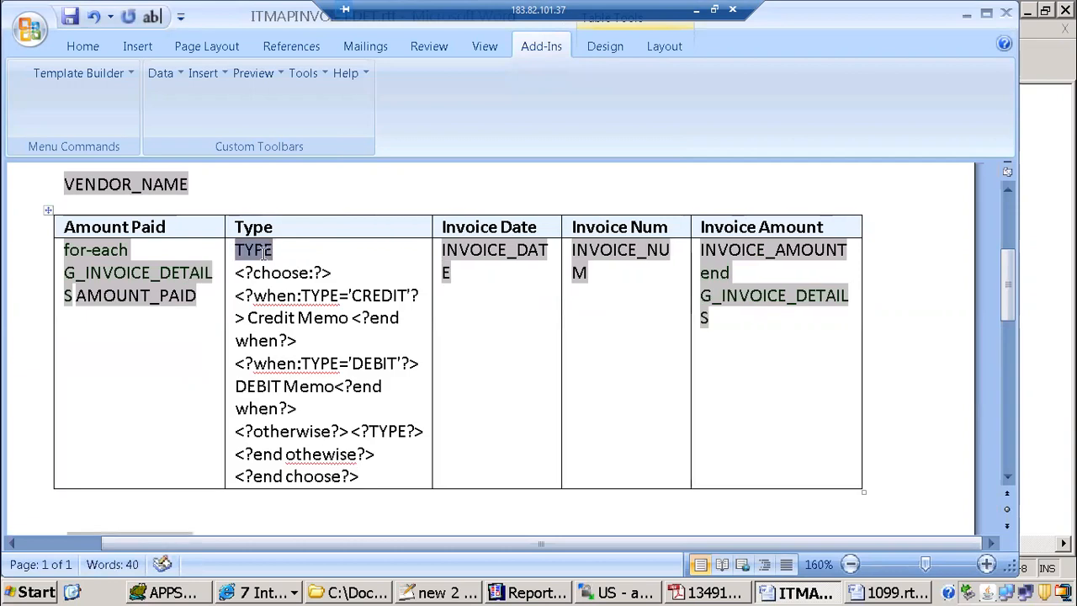
pyautogui.press('Delete')
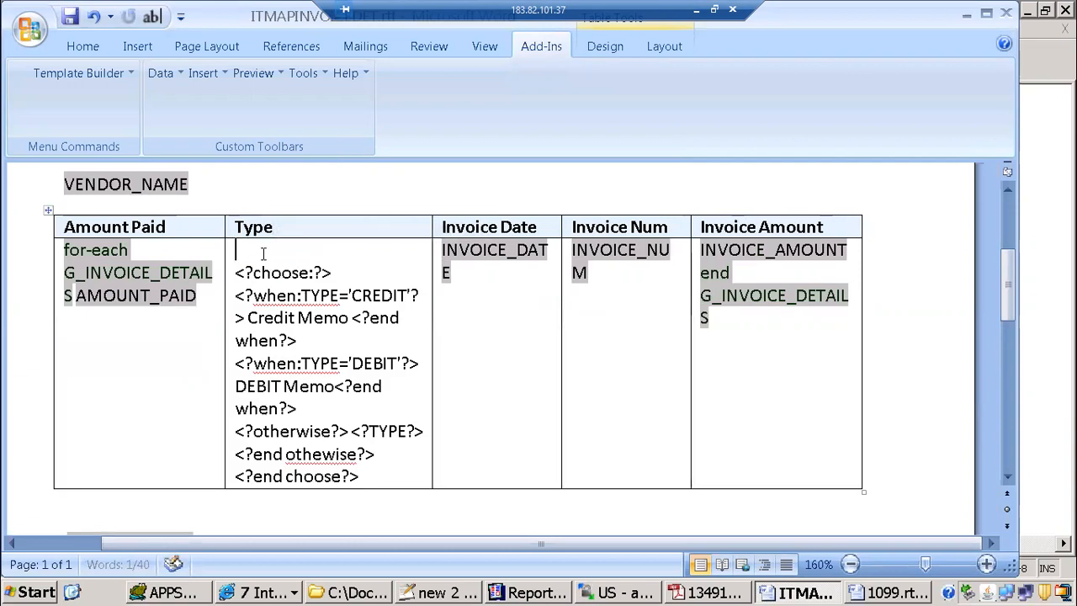
pyautogui.press('Delete')
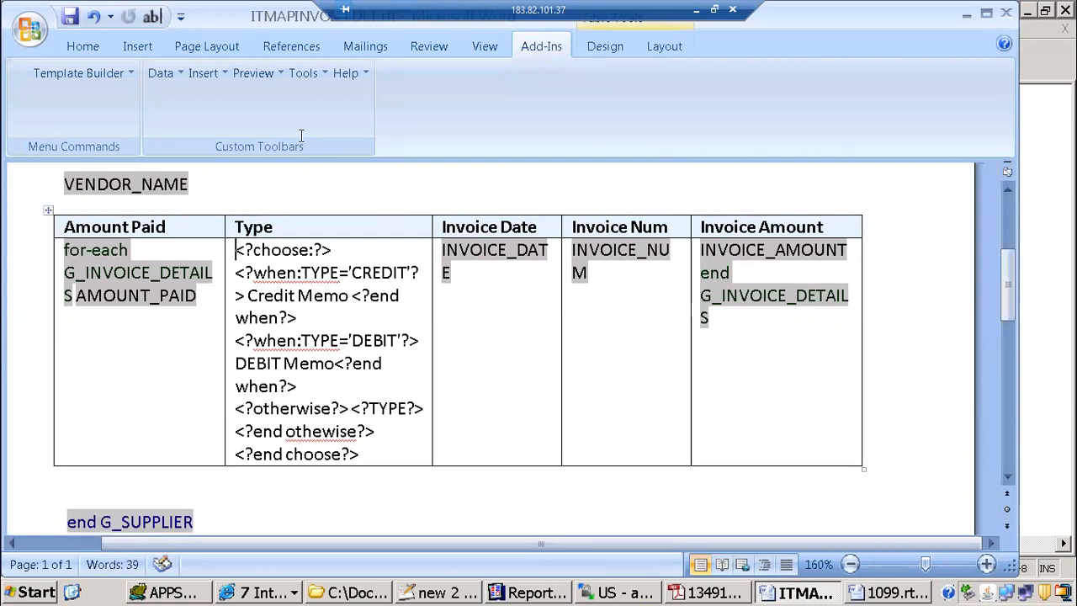
# Step: Preview the ITMAPINVOICEDET template as PDF and examine the Type column of the output
pyautogui.click(261, 75)
pyautogui.click(271, 113)
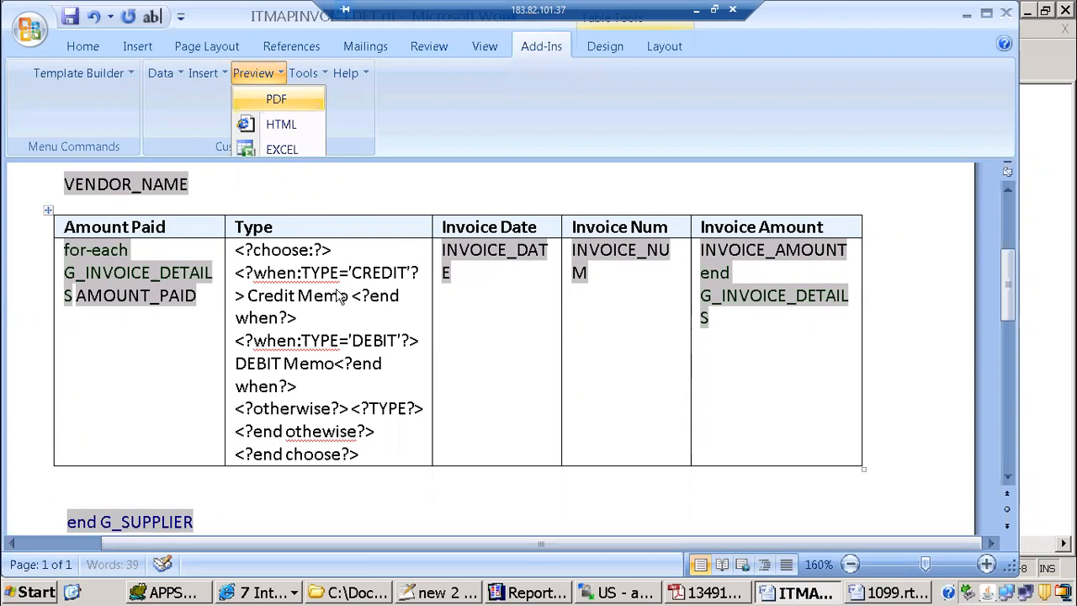
pyautogui.scroll(-2, 578, 323)
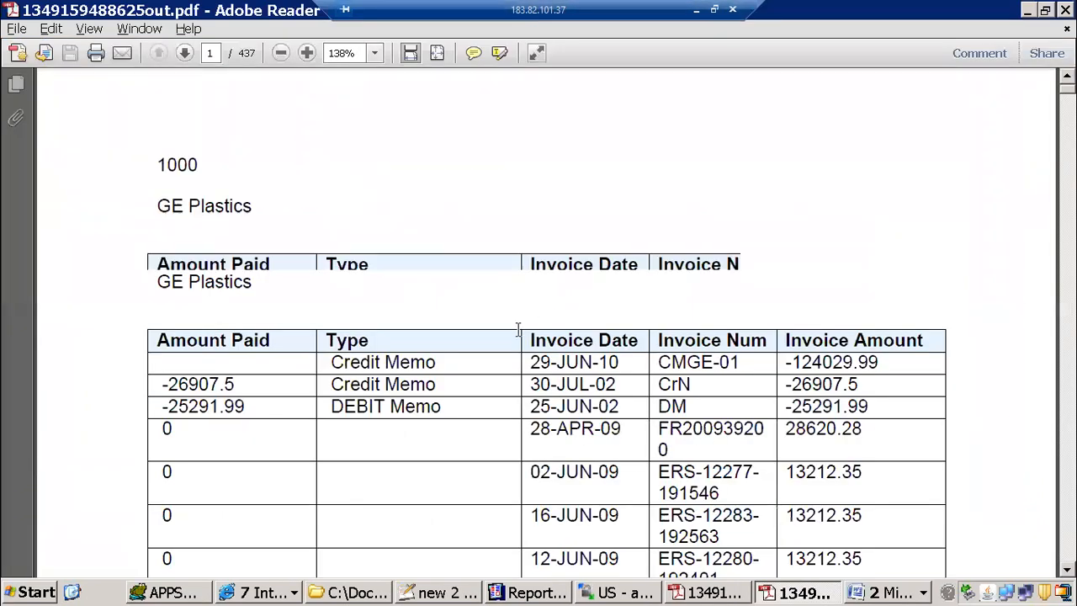
pyautogui.scroll(-15, 493, 320)
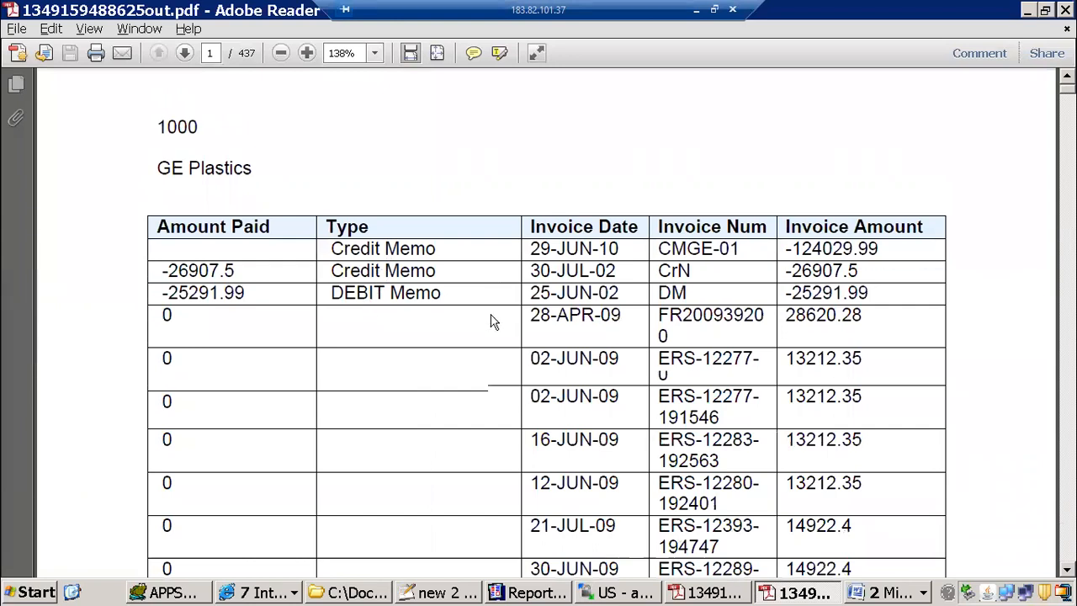
pyautogui.scroll(-2, 451, 314)
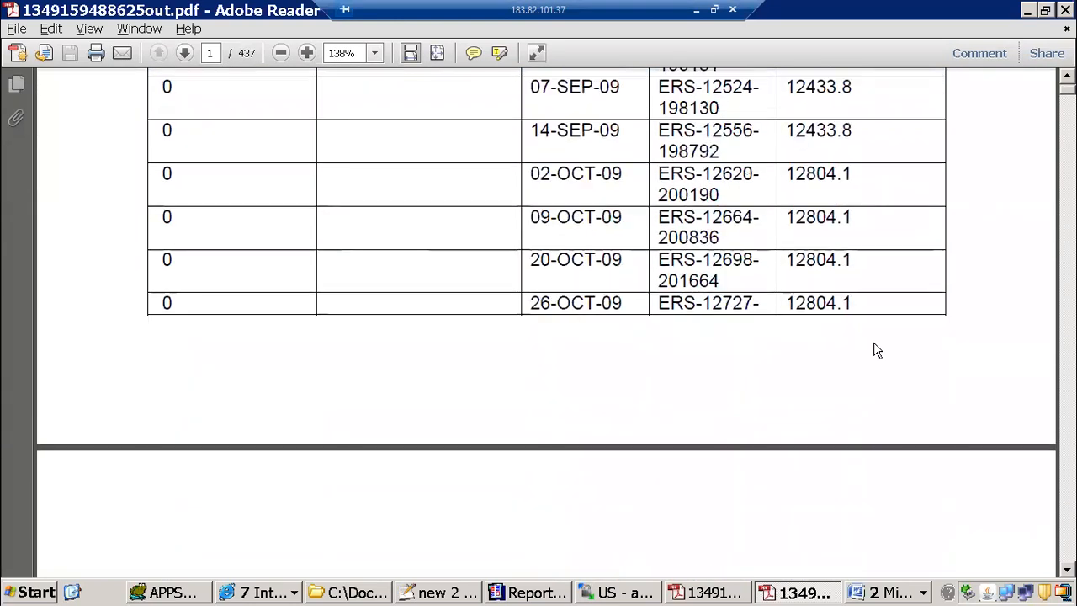
# Step: Switch to ITMAPINVOICEDET.rtf in Word and set the opening choose tag and the CREDIT when tag in the Type column to font size 1
pyautogui.click(915, 593)
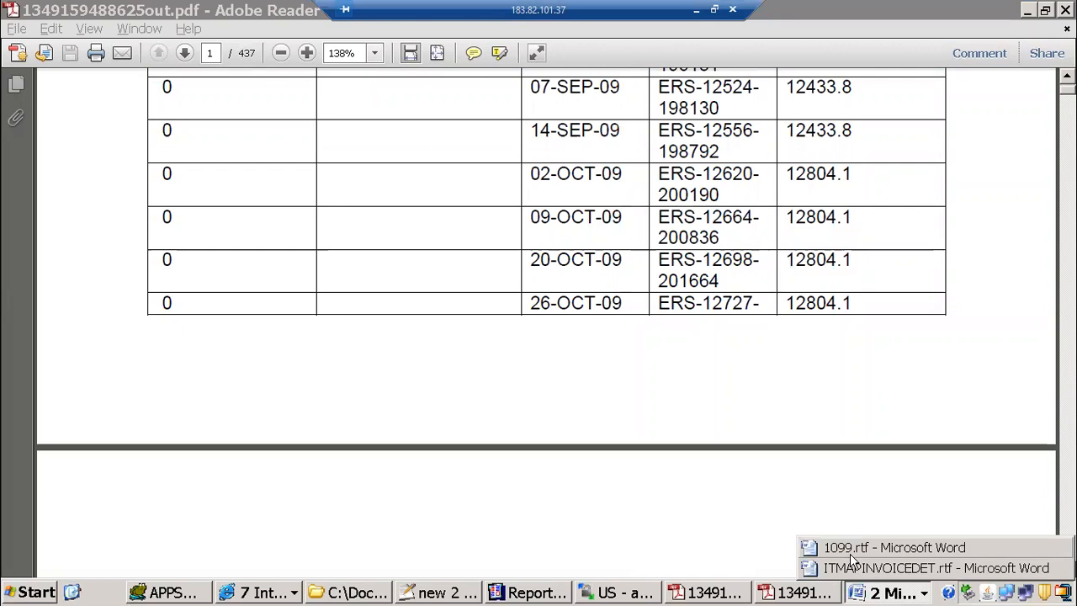
pyautogui.click(892, 568)
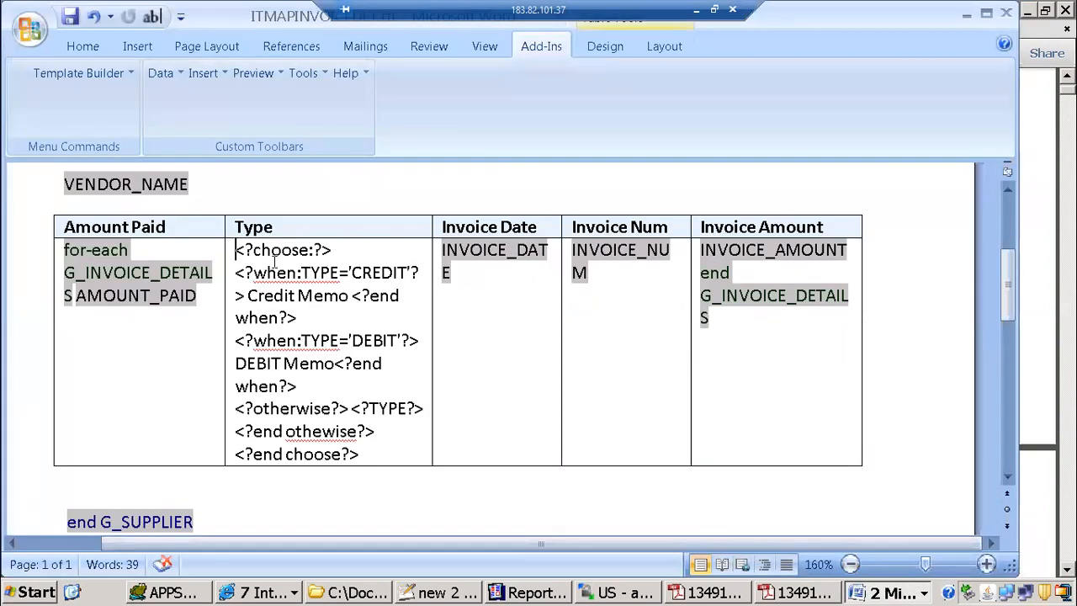
pyautogui.moveTo(237, 252); pyautogui.dragTo(422, 272)
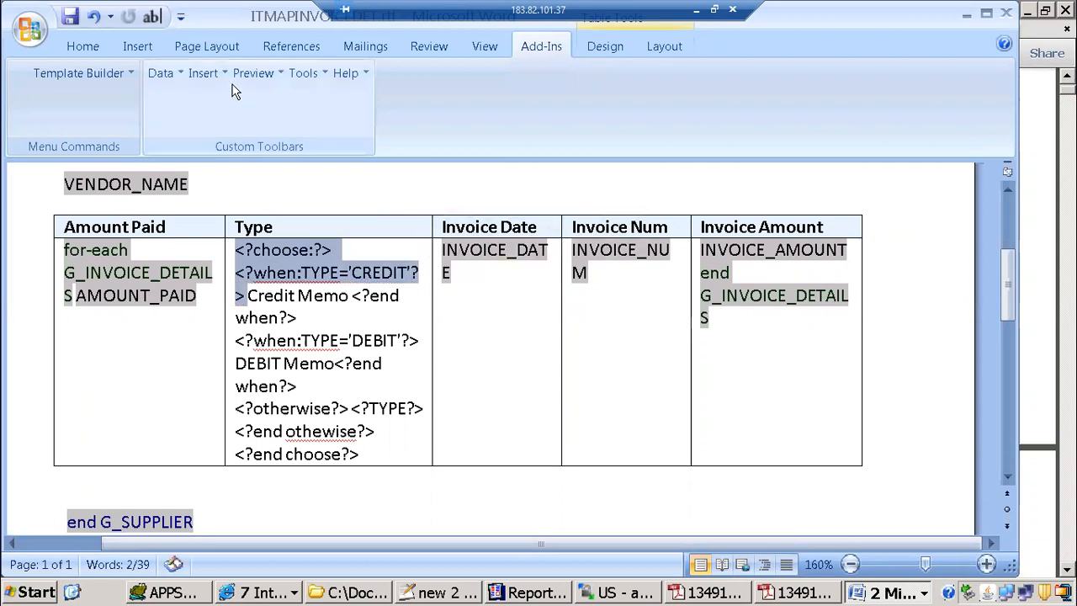
pyautogui.click(86, 53)
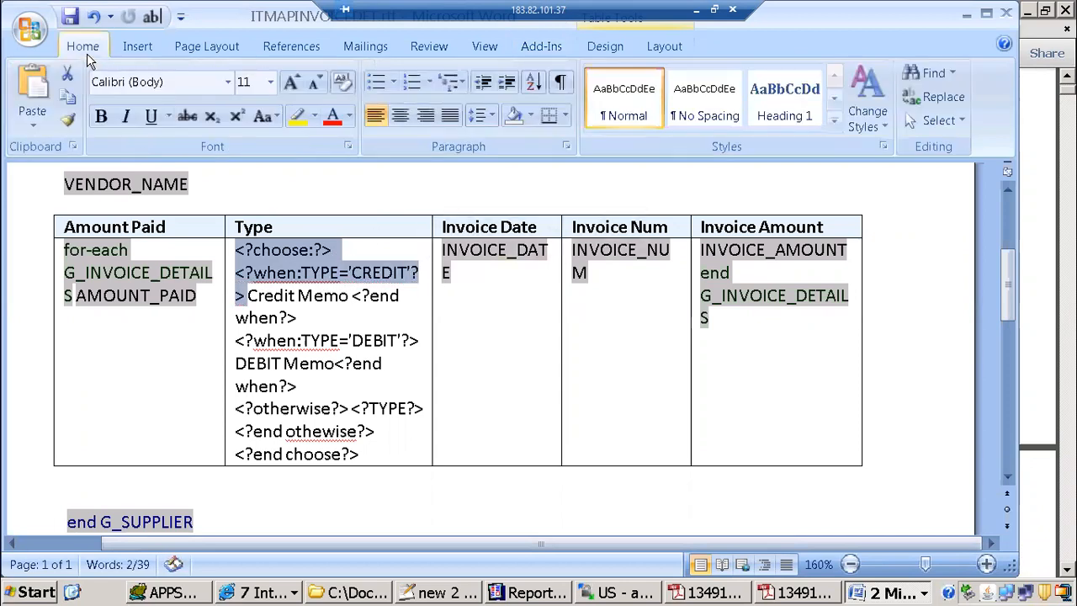
pyautogui.click(248, 86)
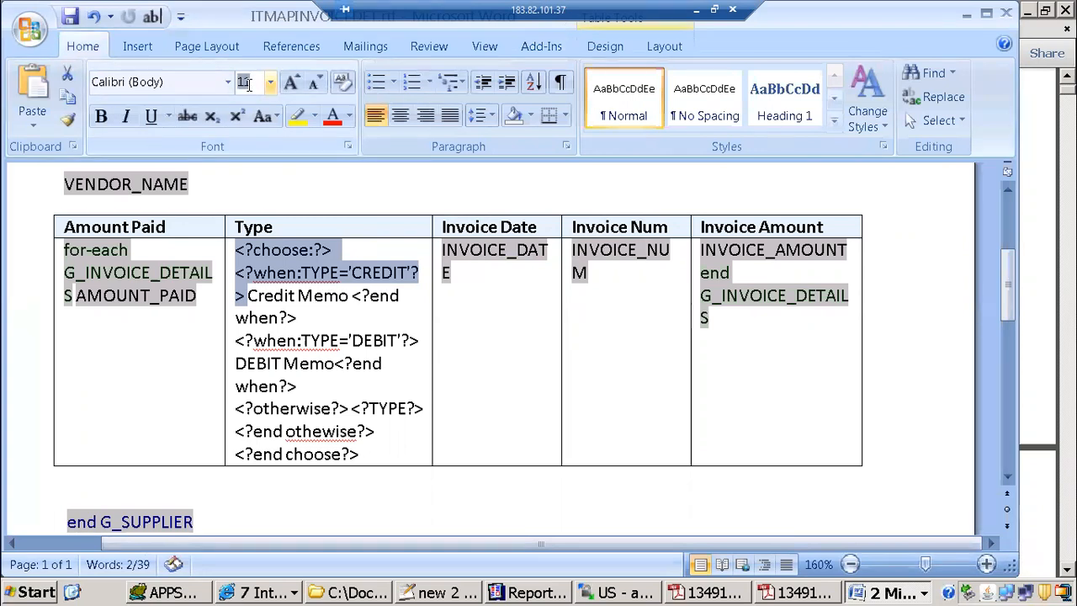
pyautogui.write('1')
pyautogui.press('Return')
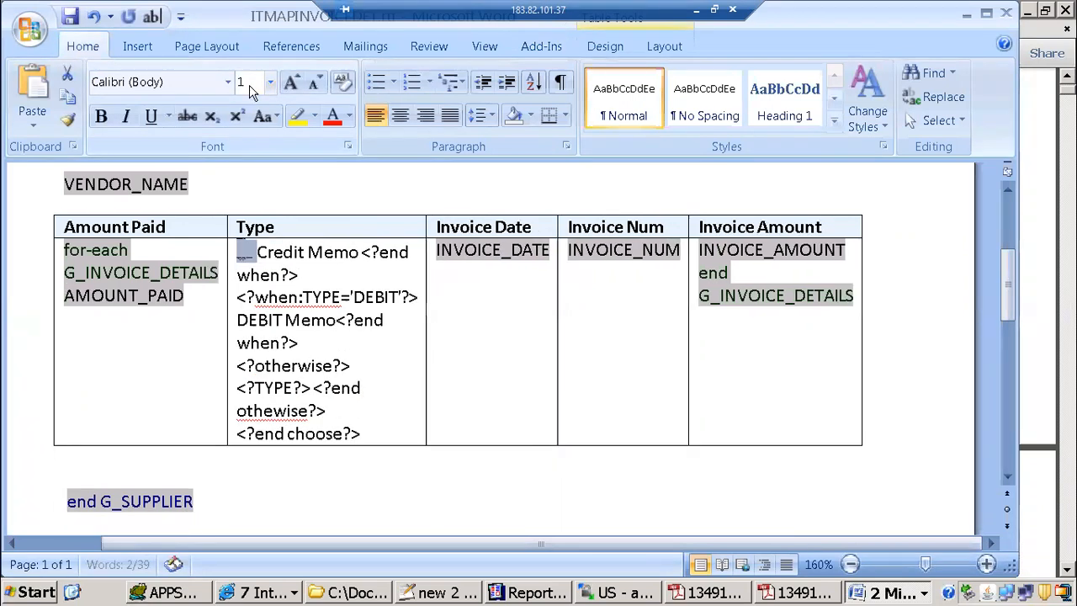
# Step: Set the end when tag after Credit Memo in the Type column to font size 1
pyautogui.click(306, 252)
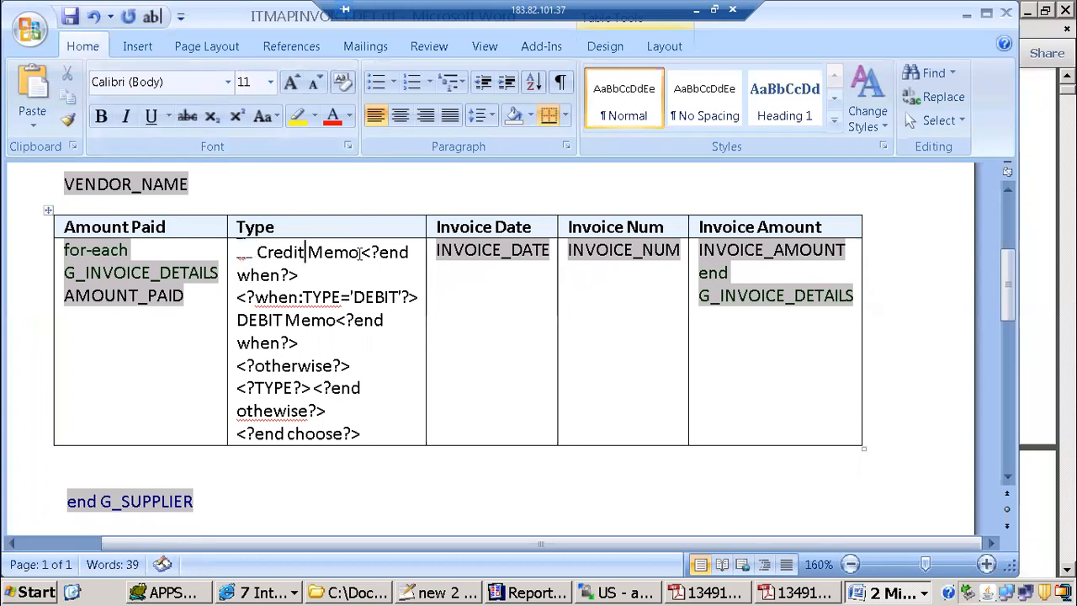
pyautogui.moveTo(362, 253); pyautogui.dragTo(367, 269)
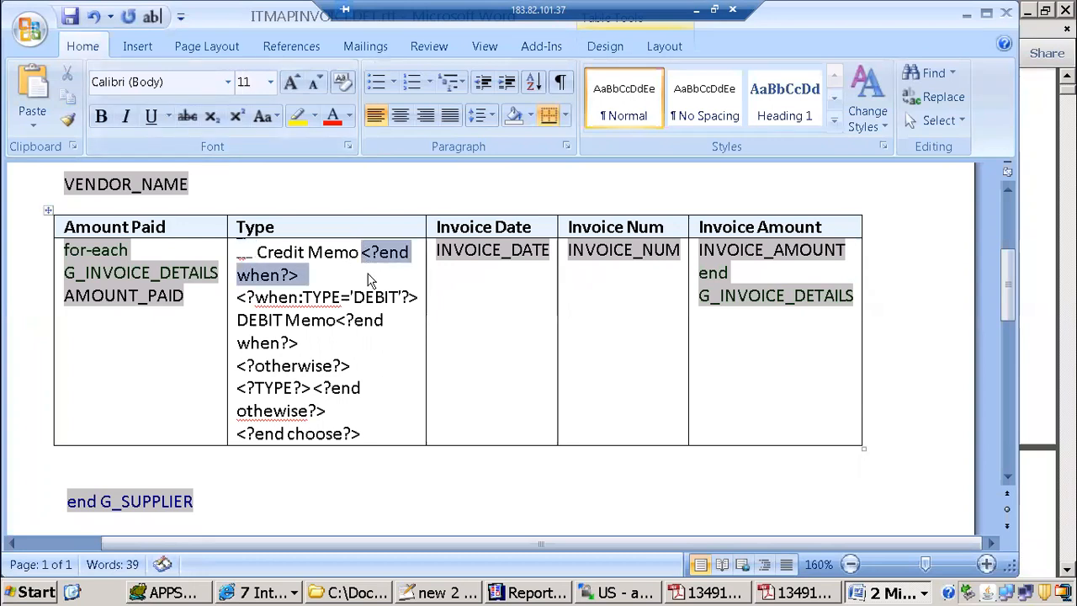
pyautogui.click(255, 84)
pyautogui.write('1')
pyautogui.click(443, 277)
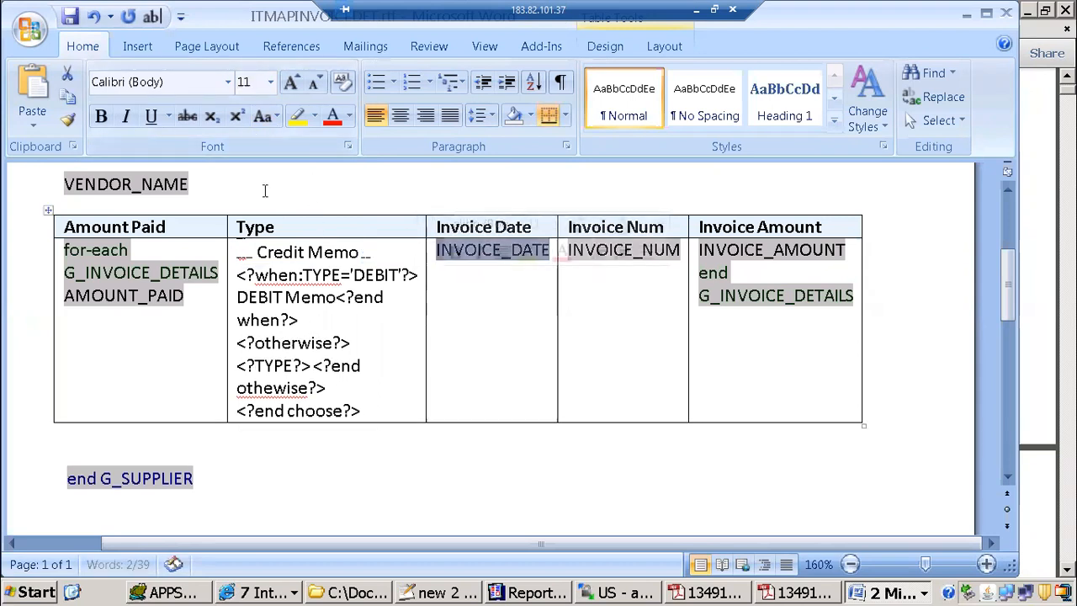
pyautogui.click(341, 275)
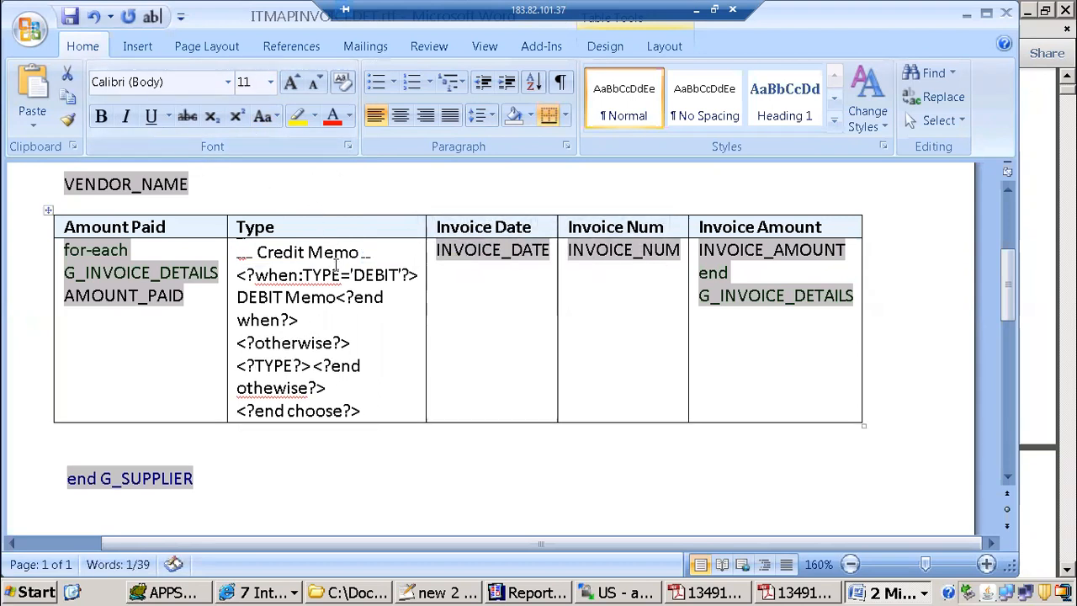
# Step: Copy the size 1 formatting of the end when tag with Format Painter onto the DEBIT when tag
pyautogui.click(237, 275)
pyautogui.moveTo(237, 275); pyautogui.dragTo(418, 275)
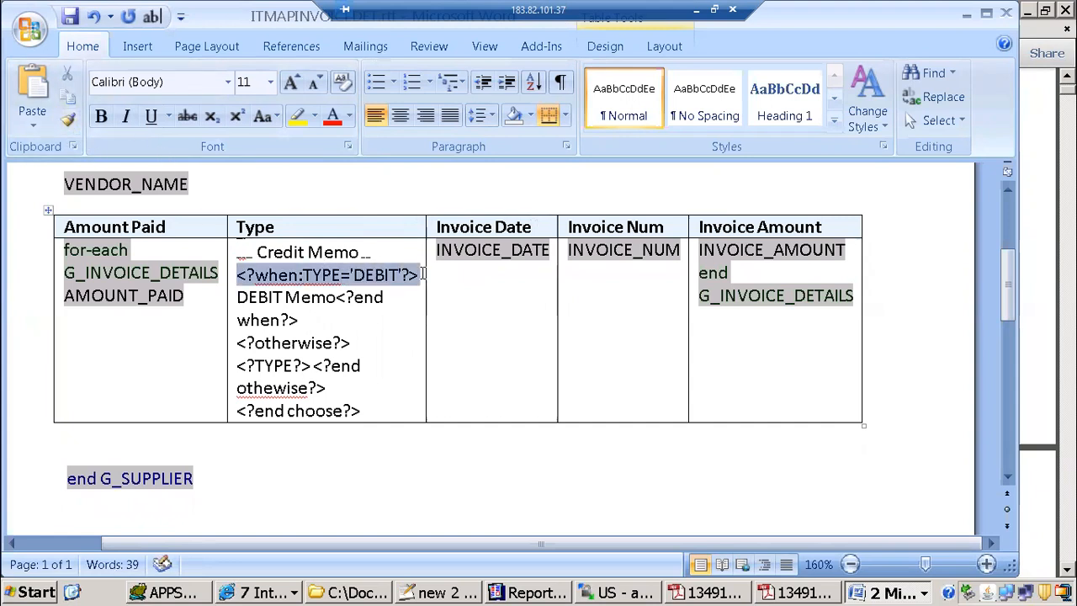
pyautogui.click(362, 252)
pyautogui.moveTo(363, 252); pyautogui.dragTo(374, 255)
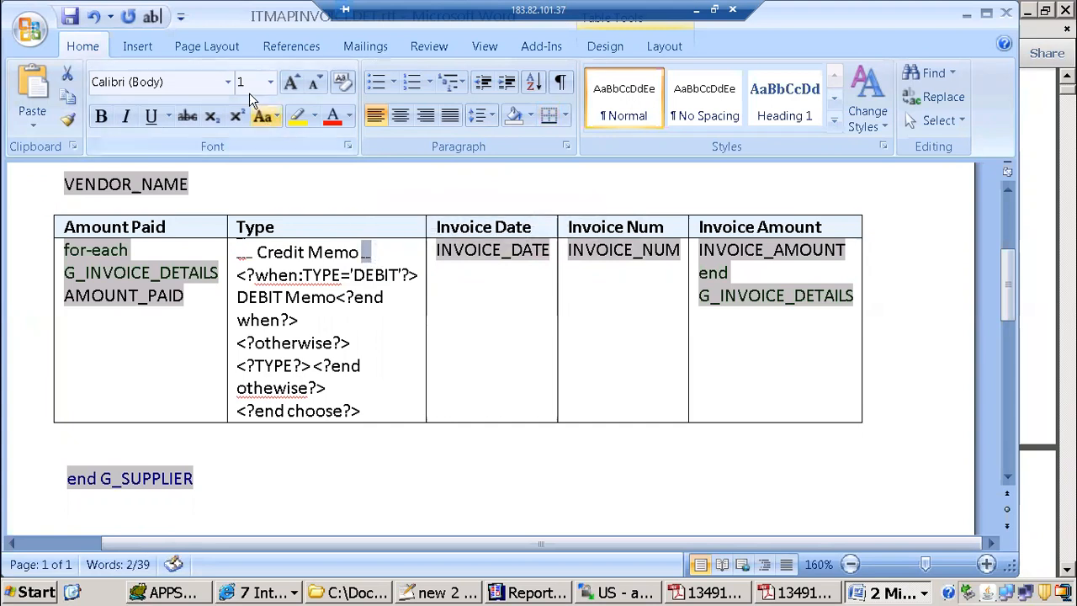
pyautogui.click(70, 122)
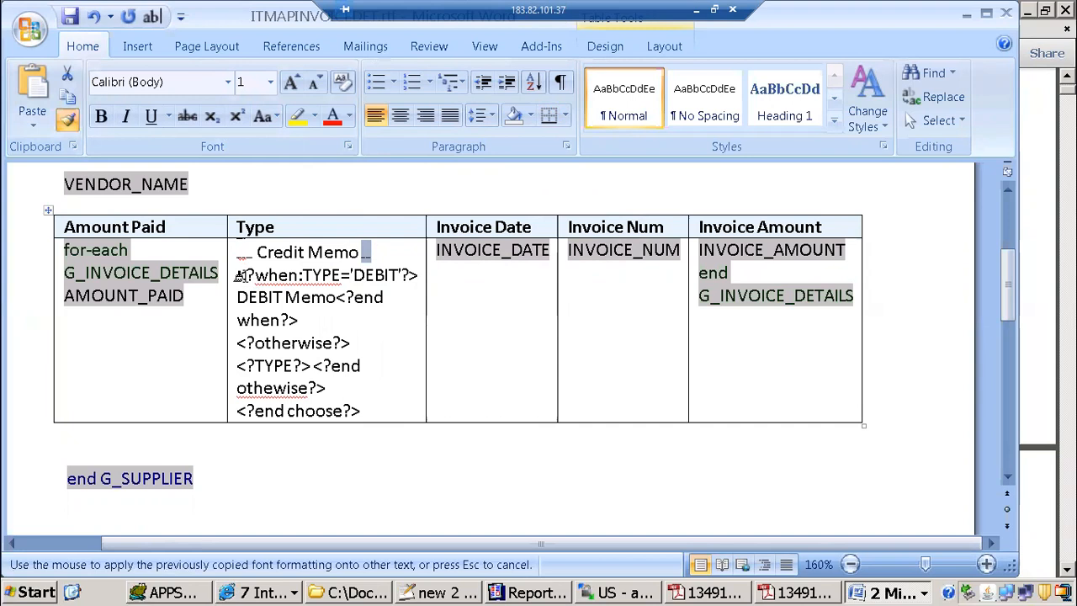
pyautogui.moveTo(236, 275)
pyautogui.mouseDown()
pyautogui.moveTo(421, 275)
pyautogui.moveTo(412, 272)
pyautogui.mouseUp()
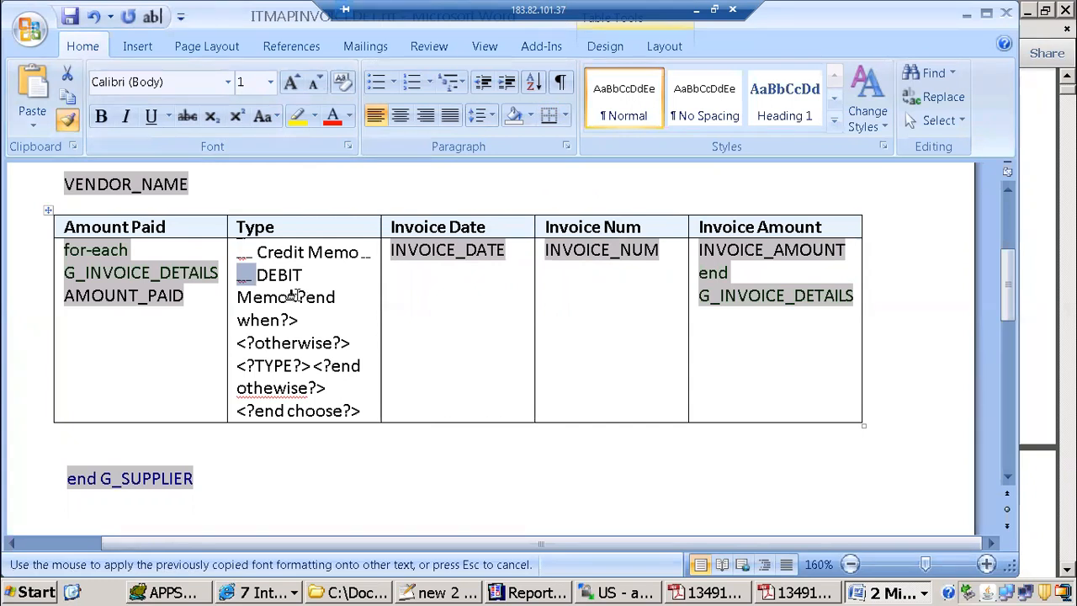
# Step: Apply the copied size 1 formatting to the tags after DEBIT Memo and after <?TYPE?>, leaving DEBIT Memo and <?TYPE?> at normal size
pyautogui.moveTo(289, 297)
pyautogui.mouseDown()
pyautogui.moveTo(334, 298)
pyautogui.moveTo(310, 316)
pyautogui.mouseUp()
pyautogui.moveTo(235, 297)
pyautogui.mouseDown()
pyautogui.moveTo(355, 301)
pyautogui.moveTo(345, 310)
pyautogui.mouseUp()
pyautogui.press('Delete')
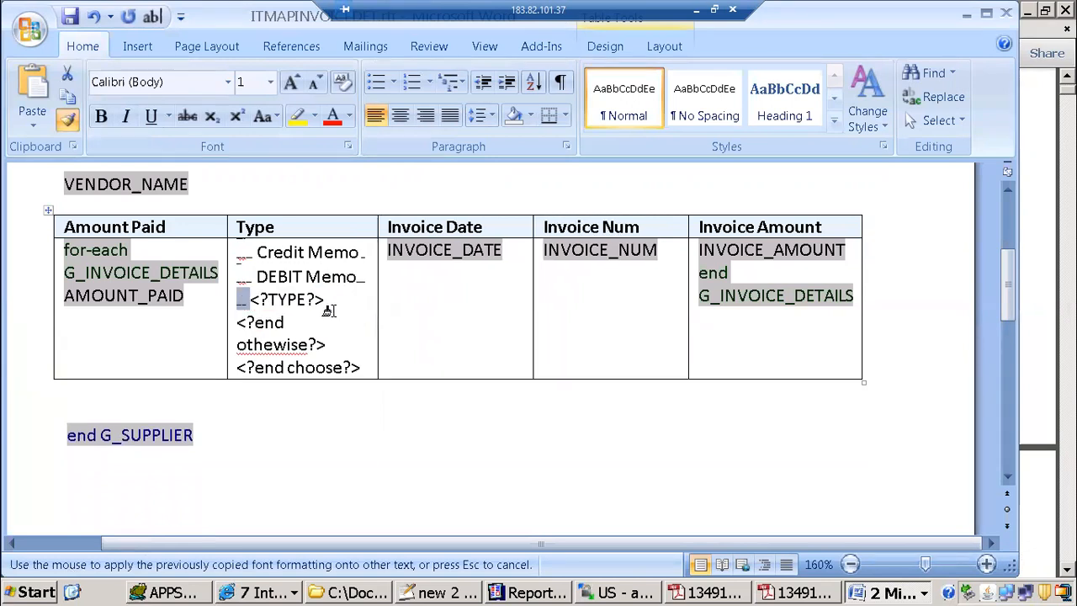
pyautogui.moveTo(237, 322)
pyautogui.mouseDown()
pyautogui.moveTo(284, 327)
pyautogui.moveTo(362, 367)
pyautogui.mouseUp()
pyautogui.press('Delete')
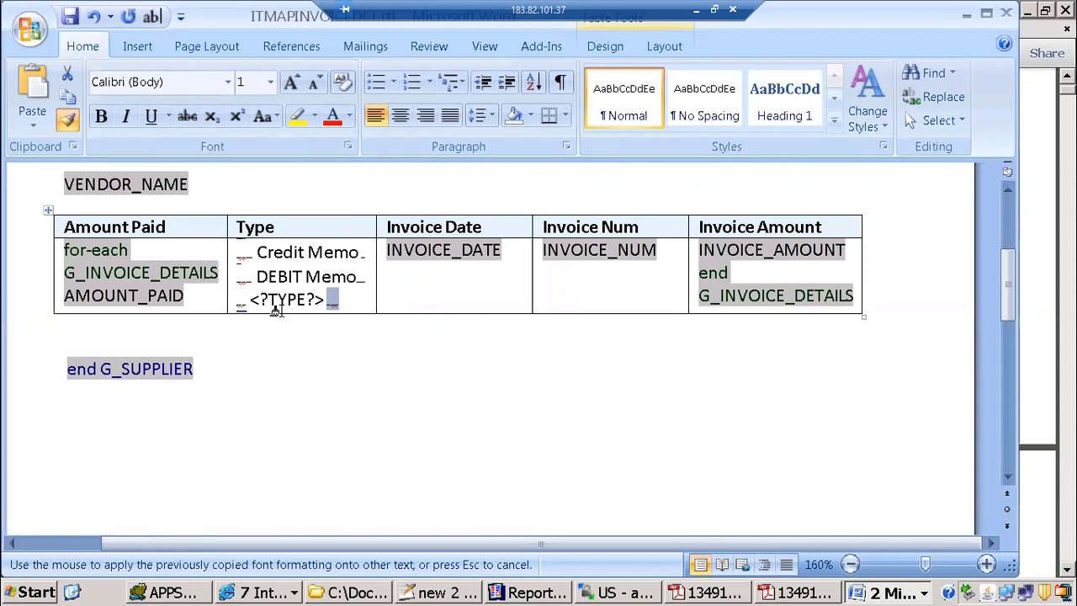
# Step: Preview the ITMAPINVOICEDET template as PDF and check how the Type column entries line up in the invoice table
pyautogui.click(543, 46)
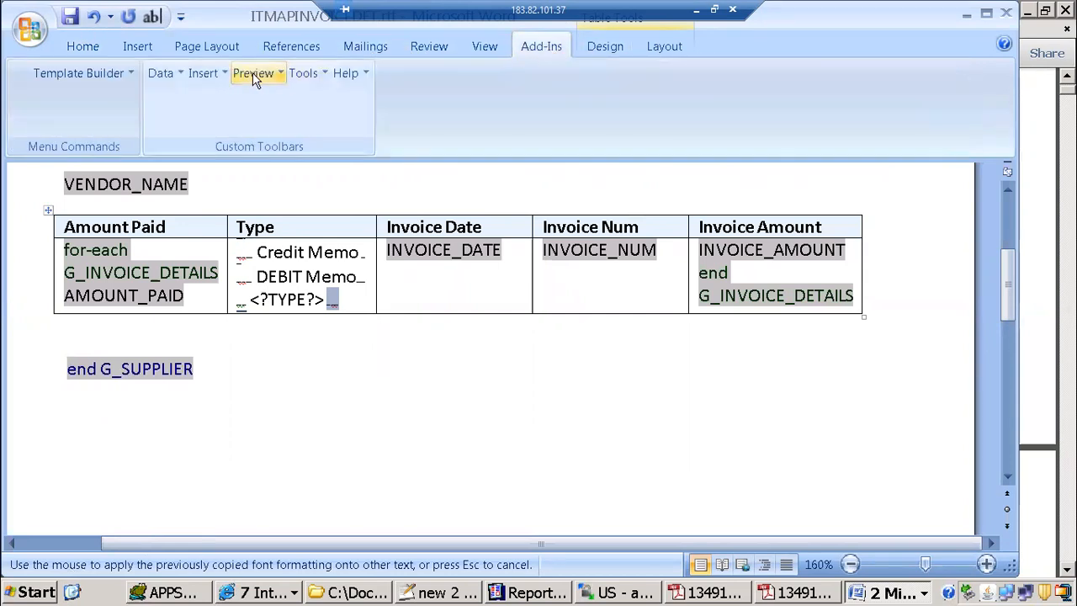
pyautogui.click(253, 72)
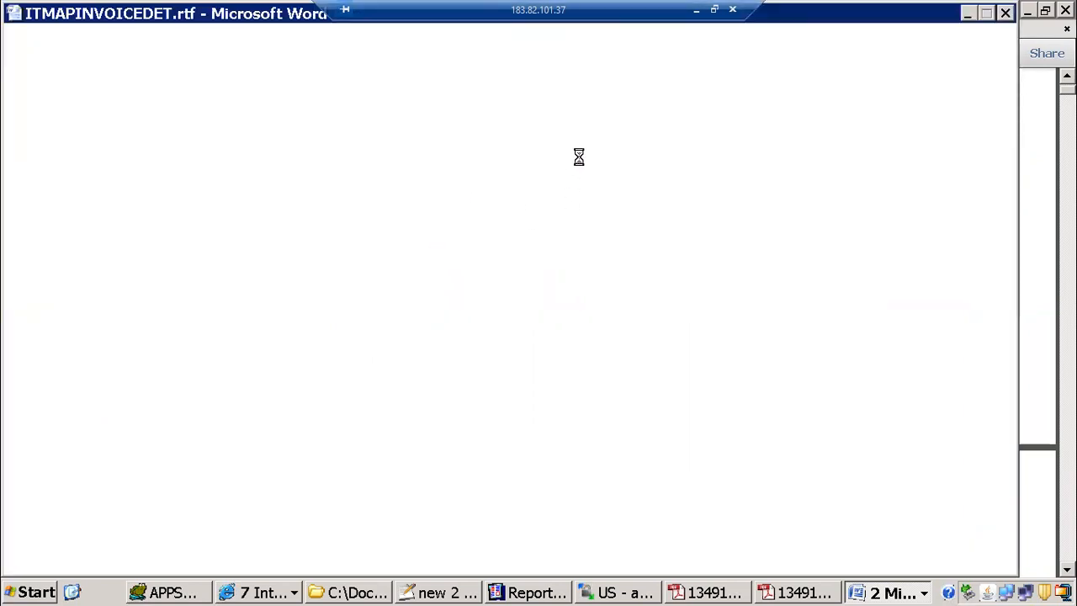
pyautogui.scroll(-3, 383, 231)
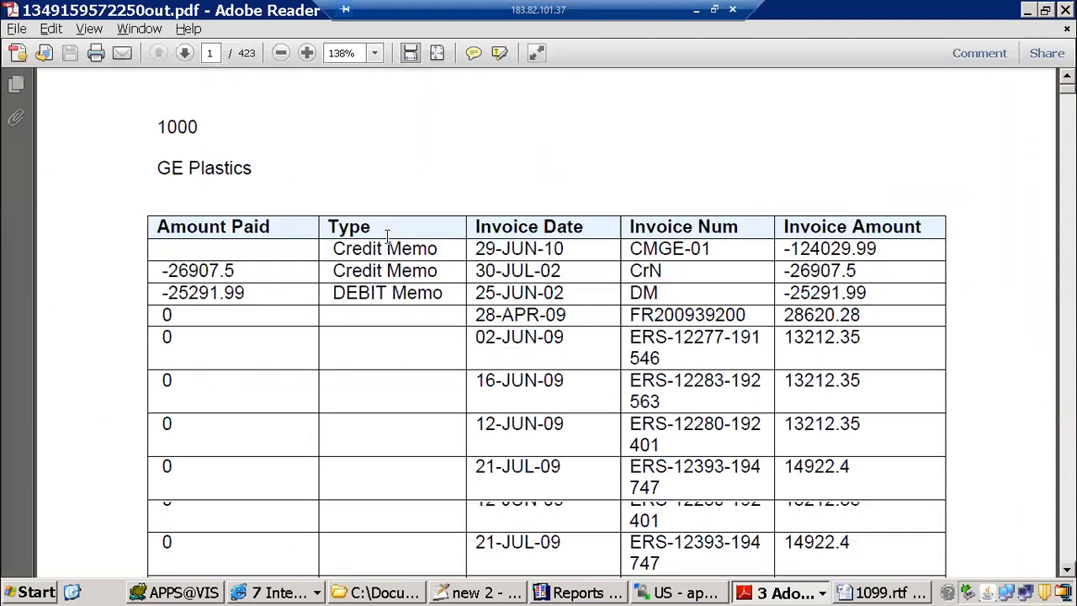
pyautogui.scroll(3, 387, 240)
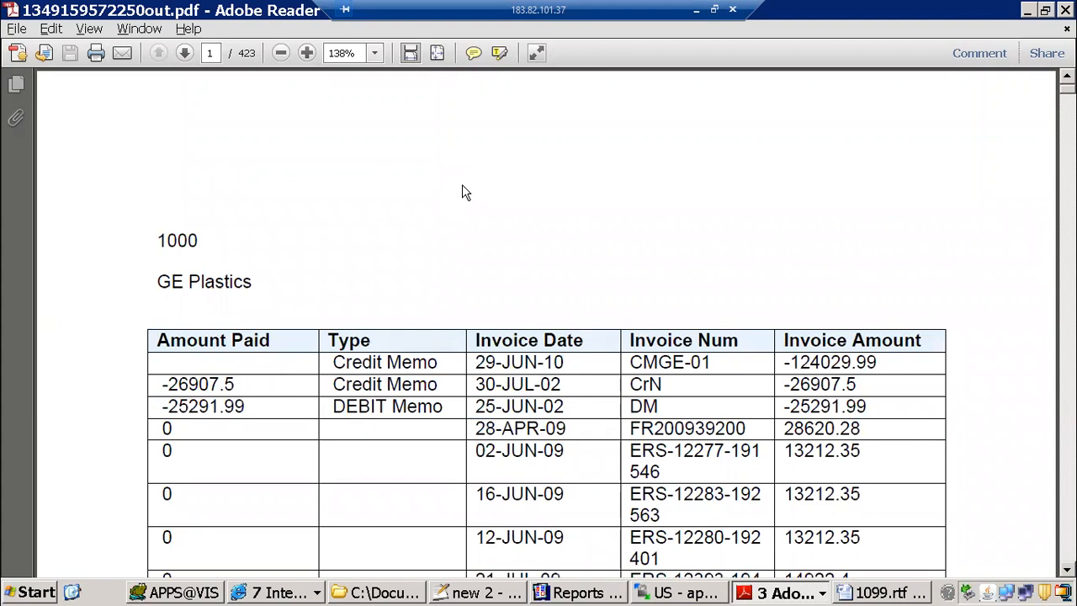
# Step: Review the choose block notes in Notepad++ and the Summary and Detail layouts of 1099.rtf in Word
pyautogui.click(497, 594)
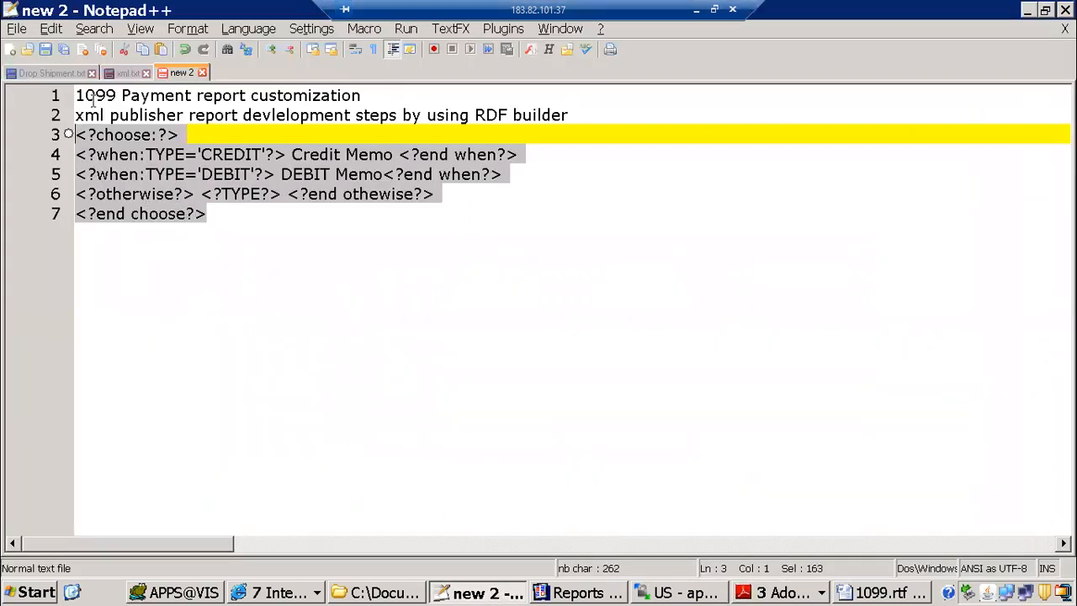
pyautogui.moveTo(76, 95); pyautogui.dragTo(267, 254)
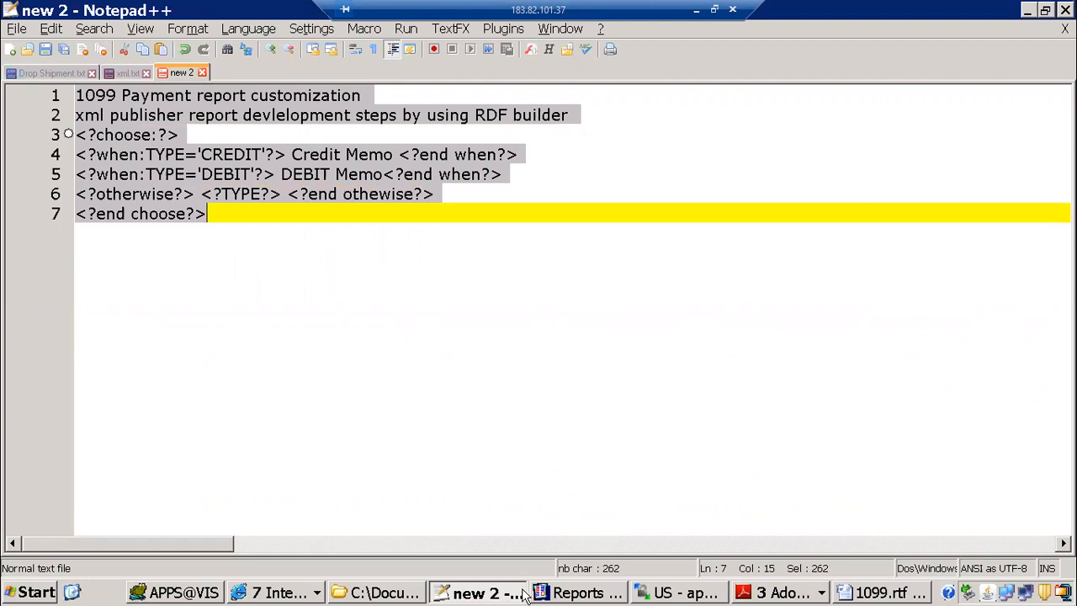
pyautogui.click(892, 593)
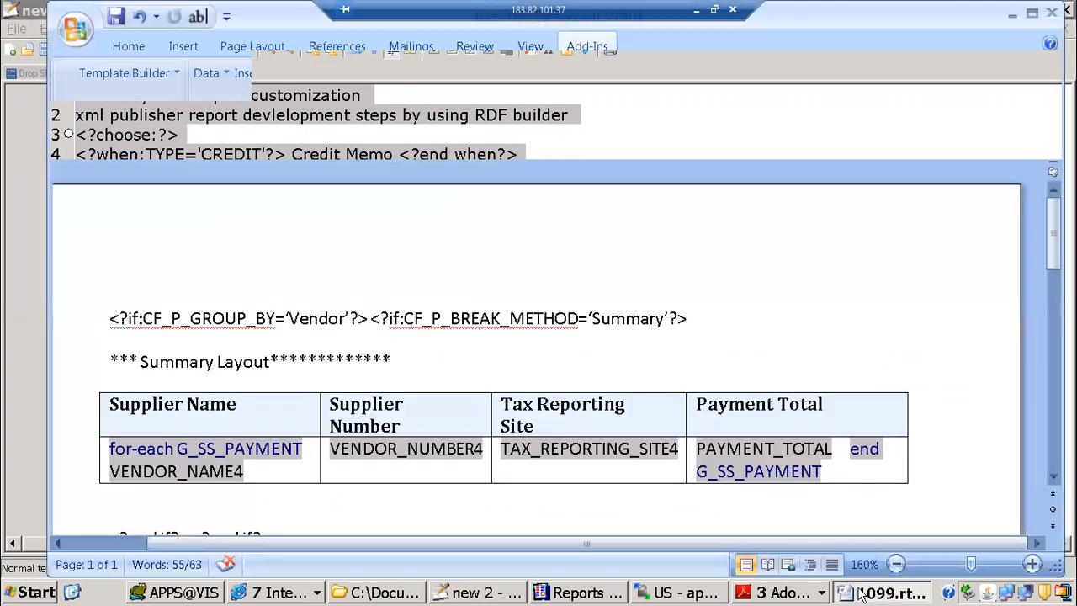
pyautogui.scroll(-3, 335, 313)
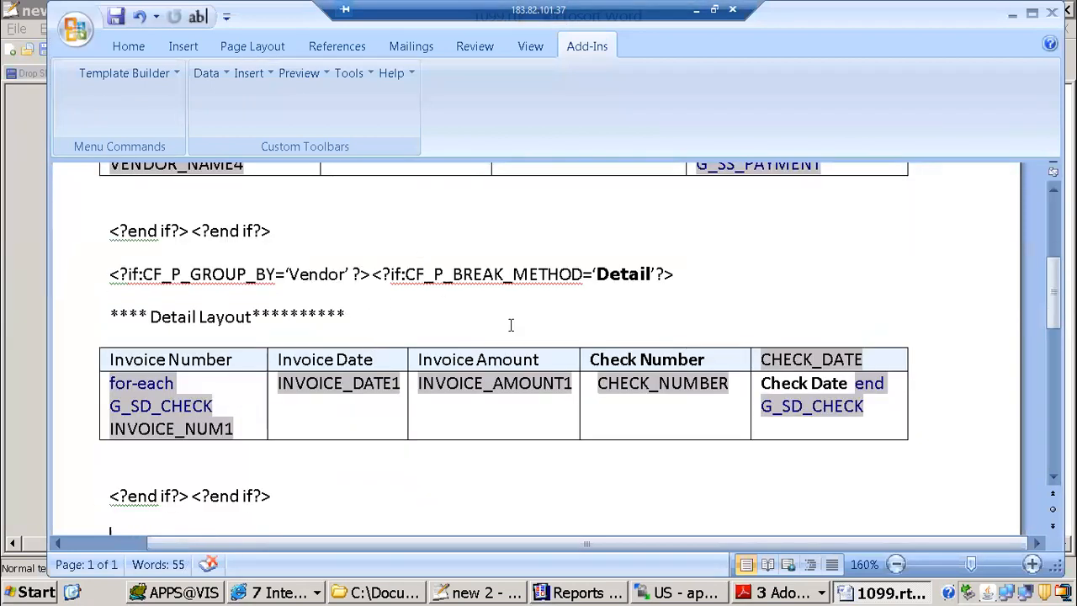
# Step: Switch to Reports Builder and examine the paper layout of the tmp007 report
pyautogui.click(578, 593)
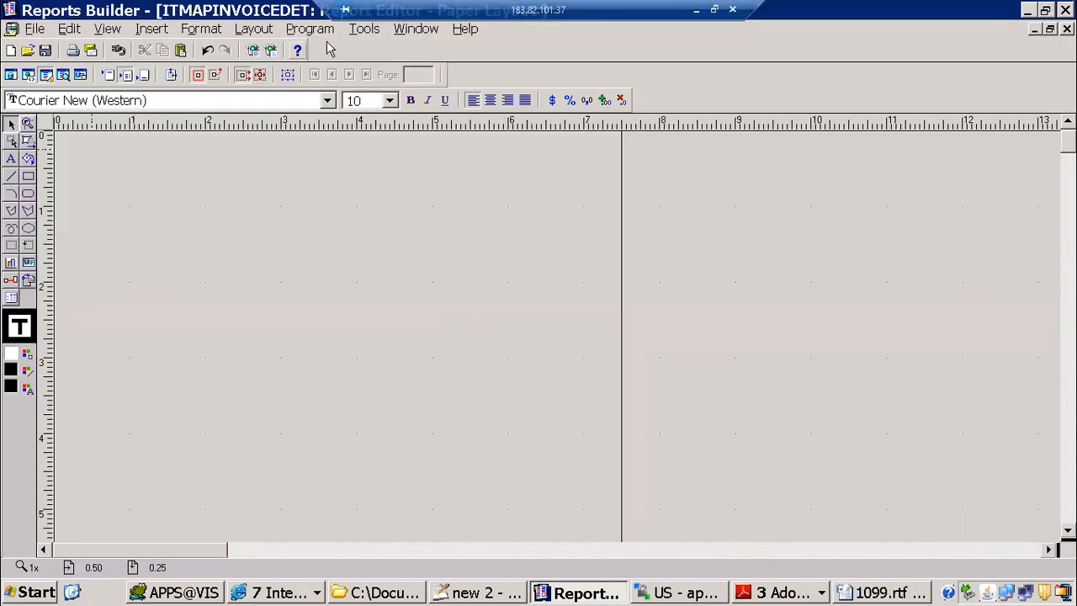
pyautogui.click(415, 29)
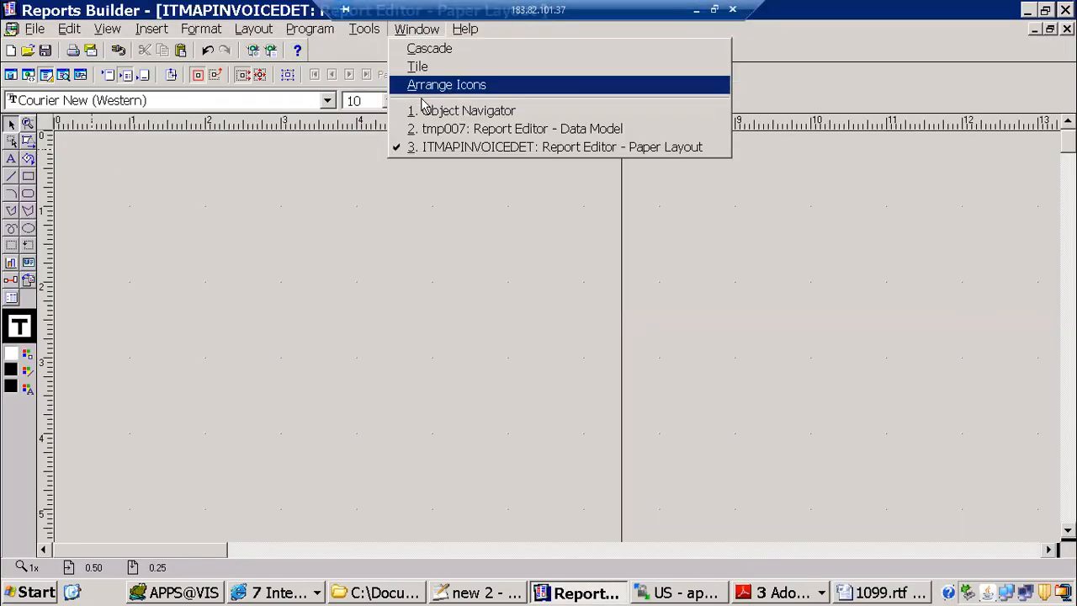
pyautogui.click(467, 133)
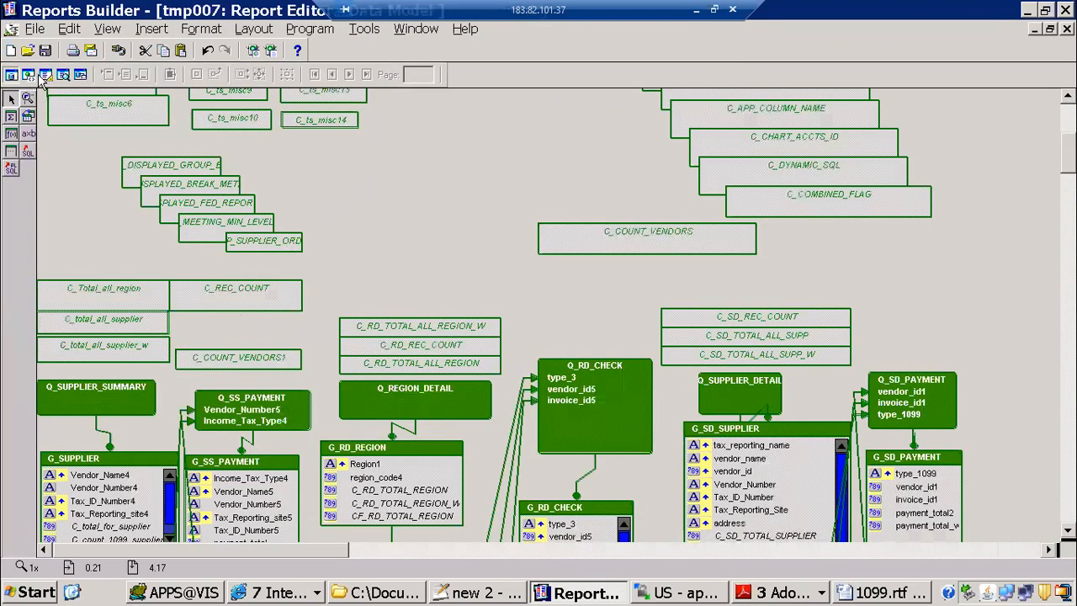
pyautogui.click(43, 76)
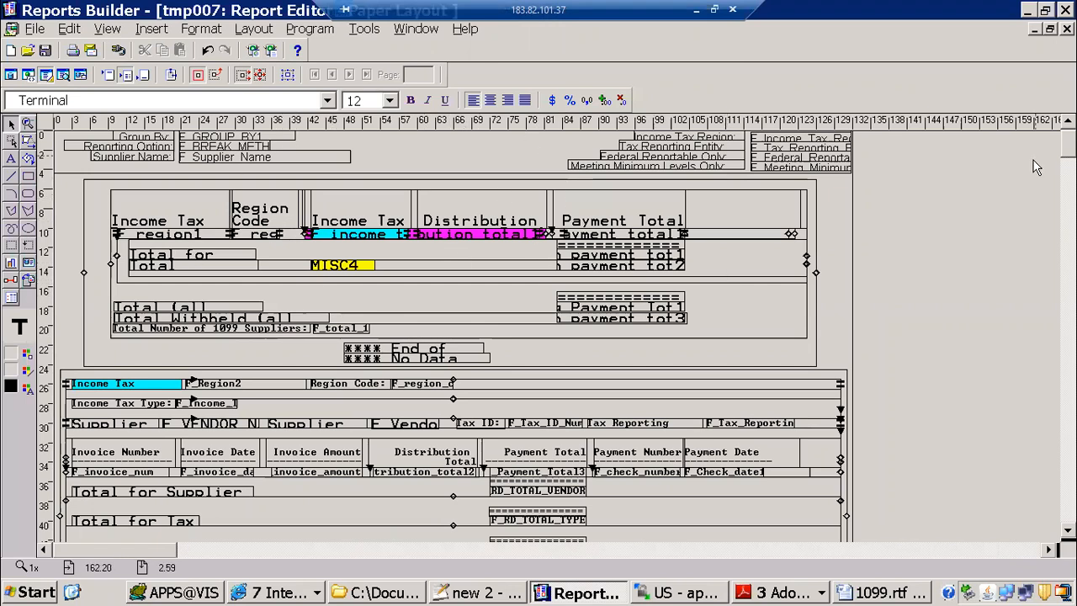
pyautogui.scroll(-5, 1036, 167)
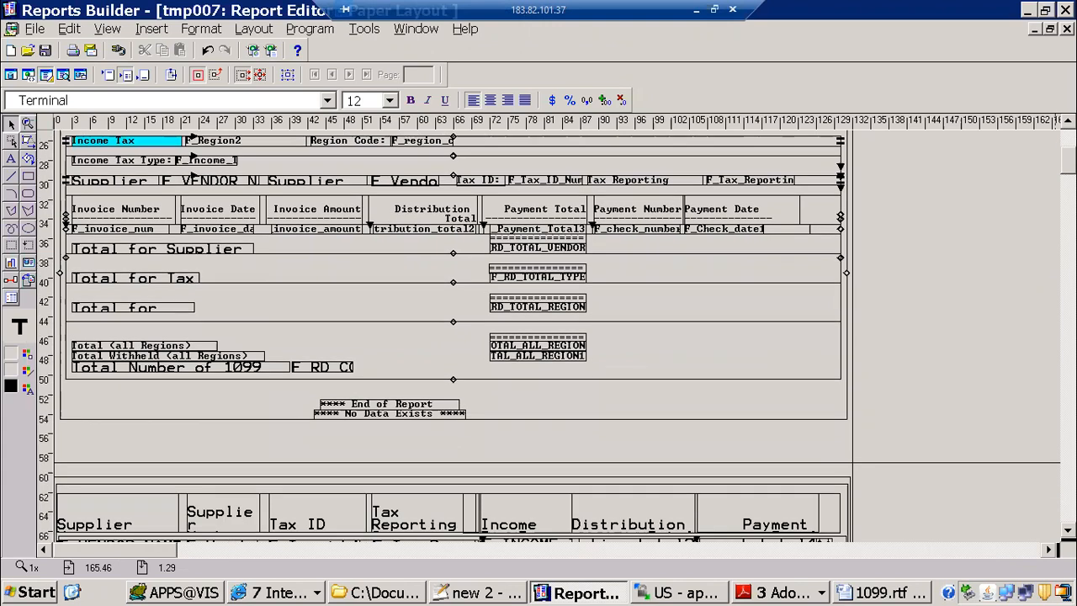
pyautogui.scroll(-1, 454, 336)
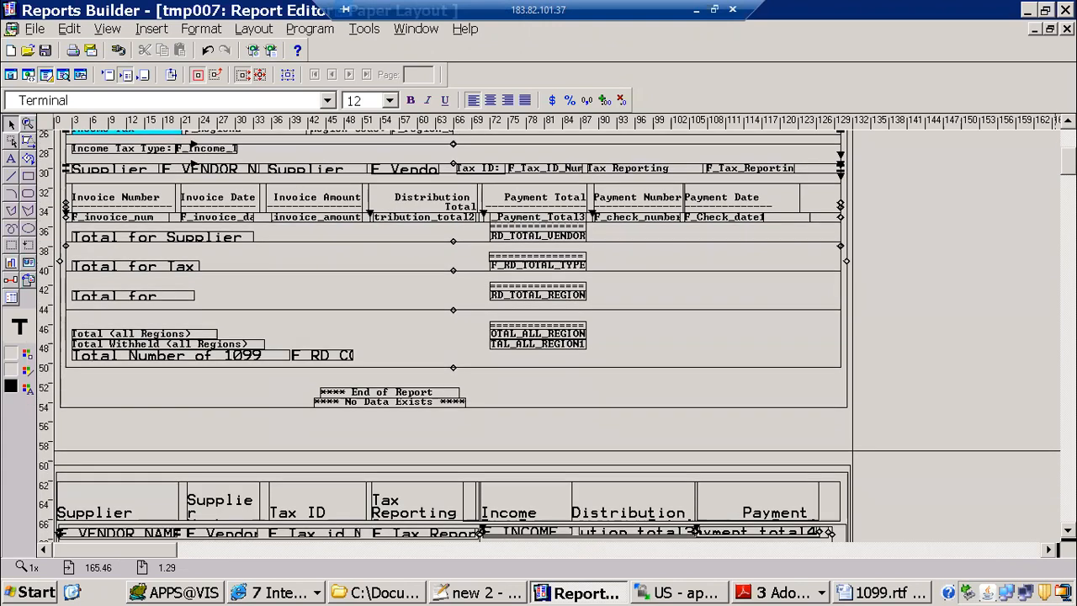
pyautogui.scroll(5, 454, 337)
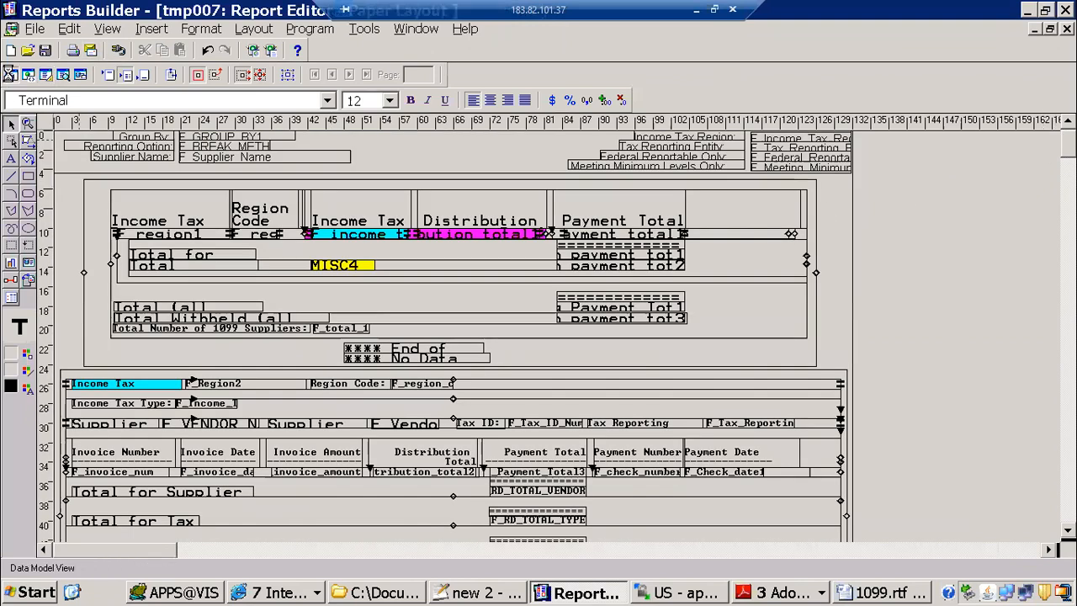
# Step: Examine the queries and groups in the data model of the tmp007 report
pyautogui.click(11, 74)
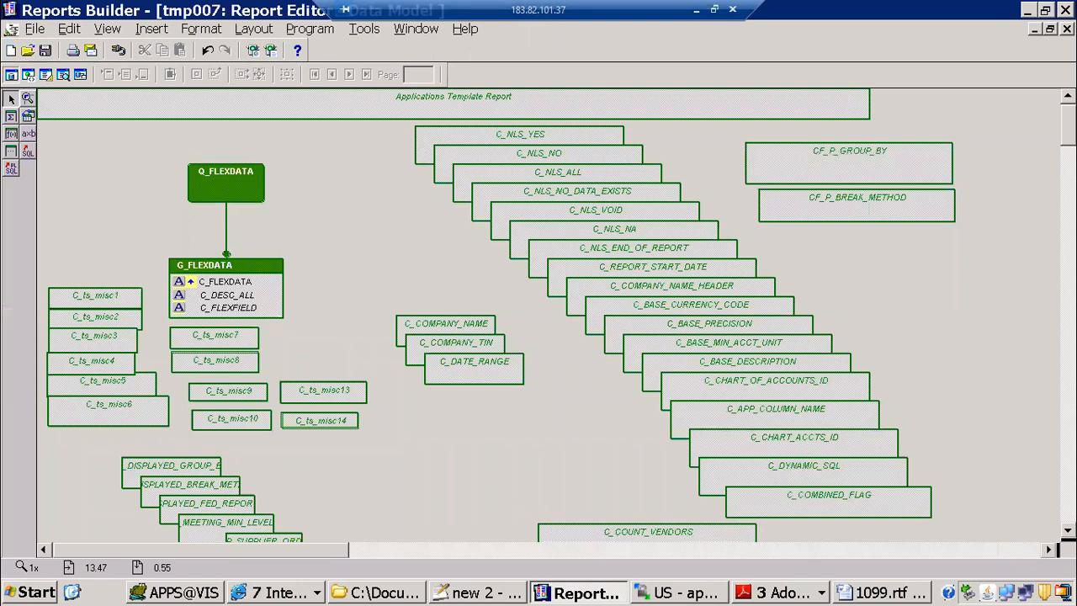
pyautogui.scroll(-10, 539, 320)
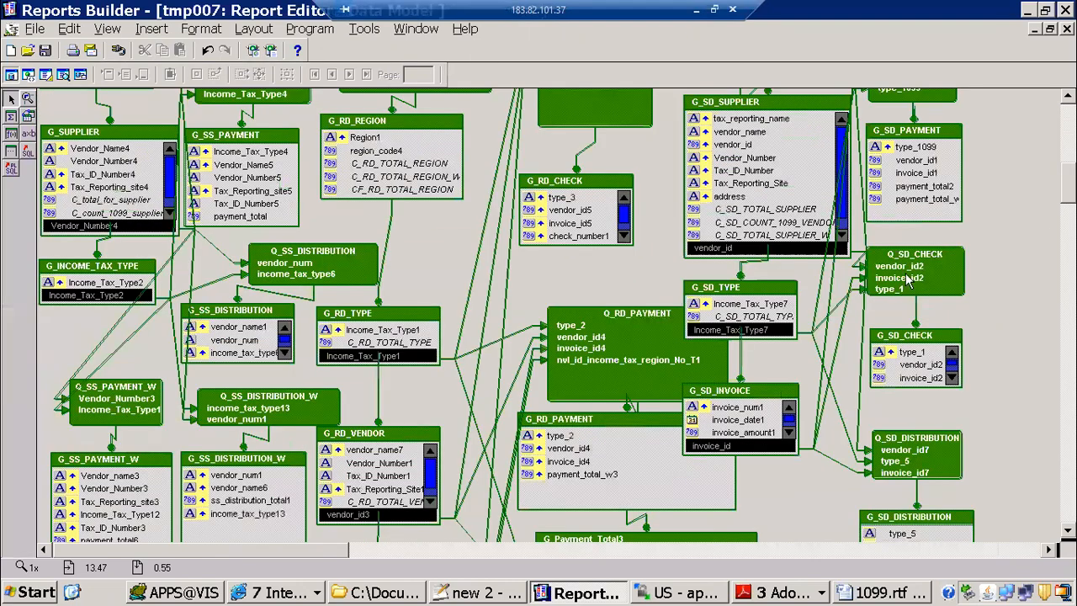
pyautogui.scroll(-10, 907, 281)
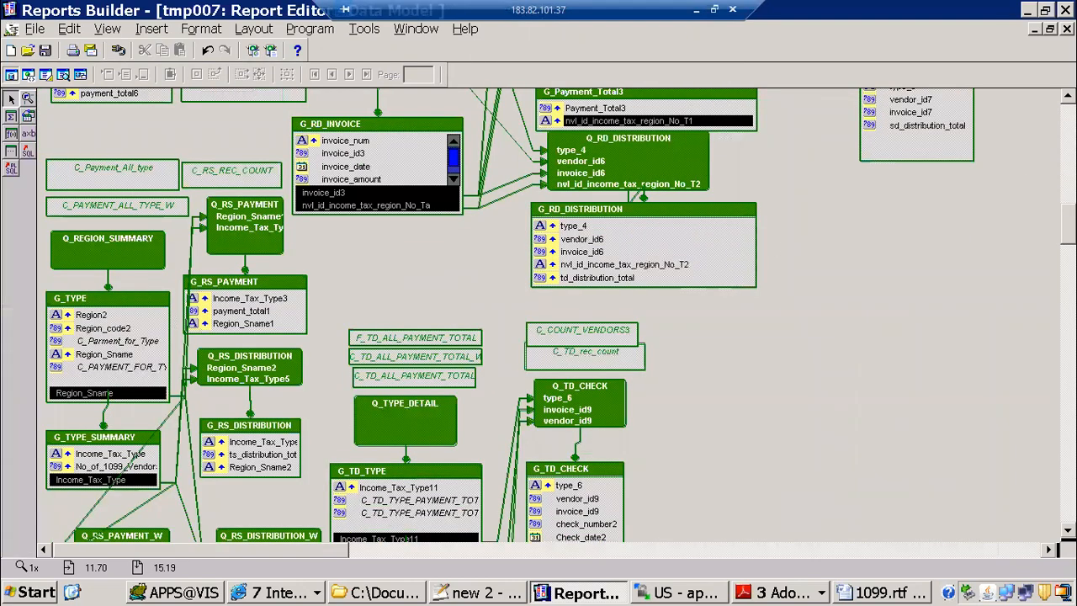
pyautogui.scroll(20, 99, 213)
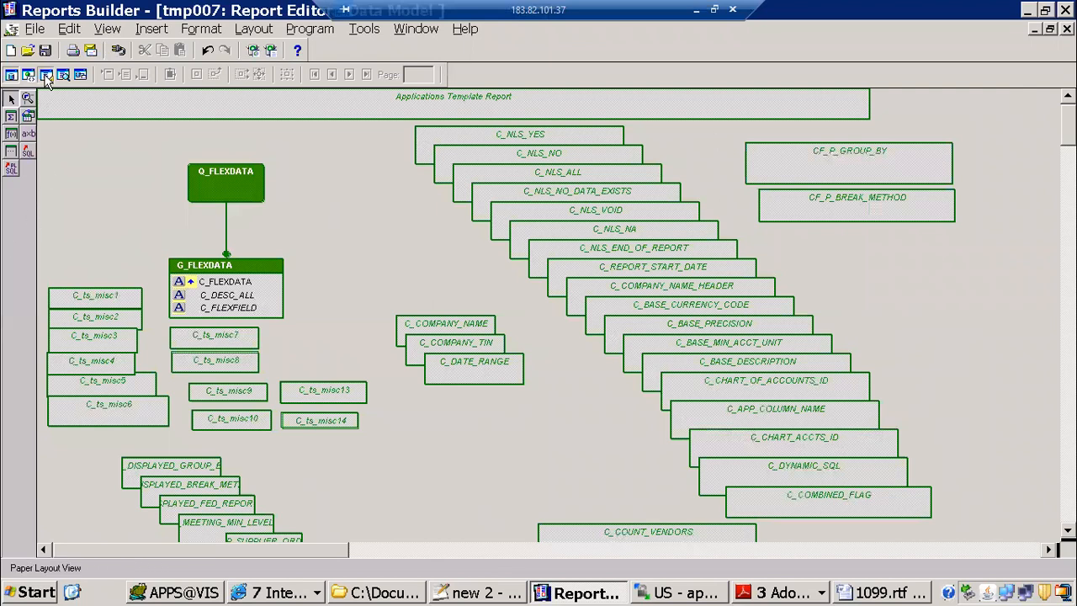
# Step: Compare the paper layout of the tmp007 report with the Detail layout in 1099.rtf, and return to the report's data model
pyautogui.click(46, 75)
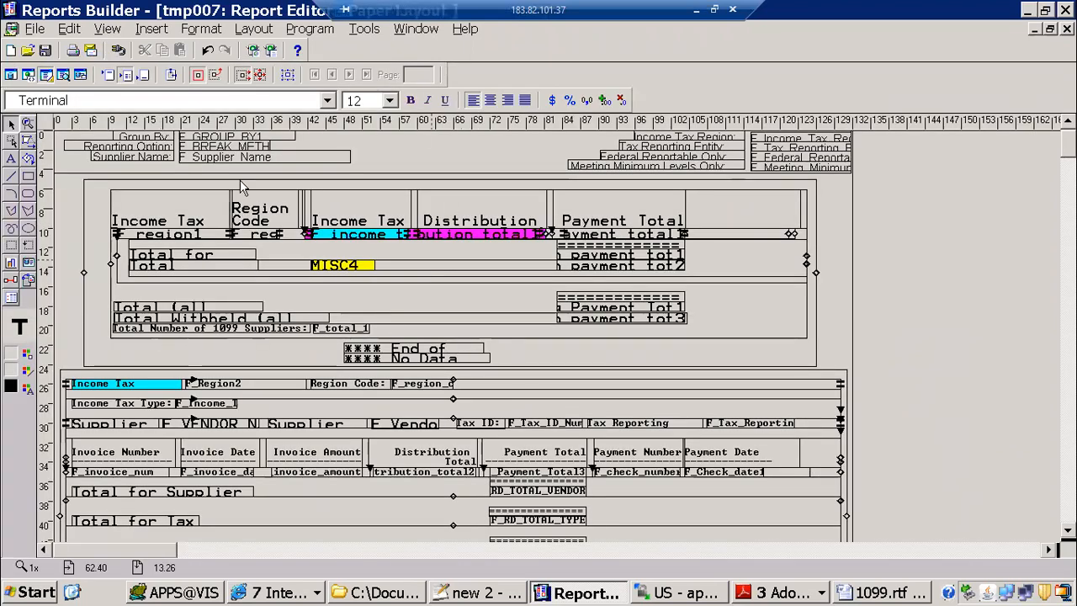
pyautogui.click(883, 592)
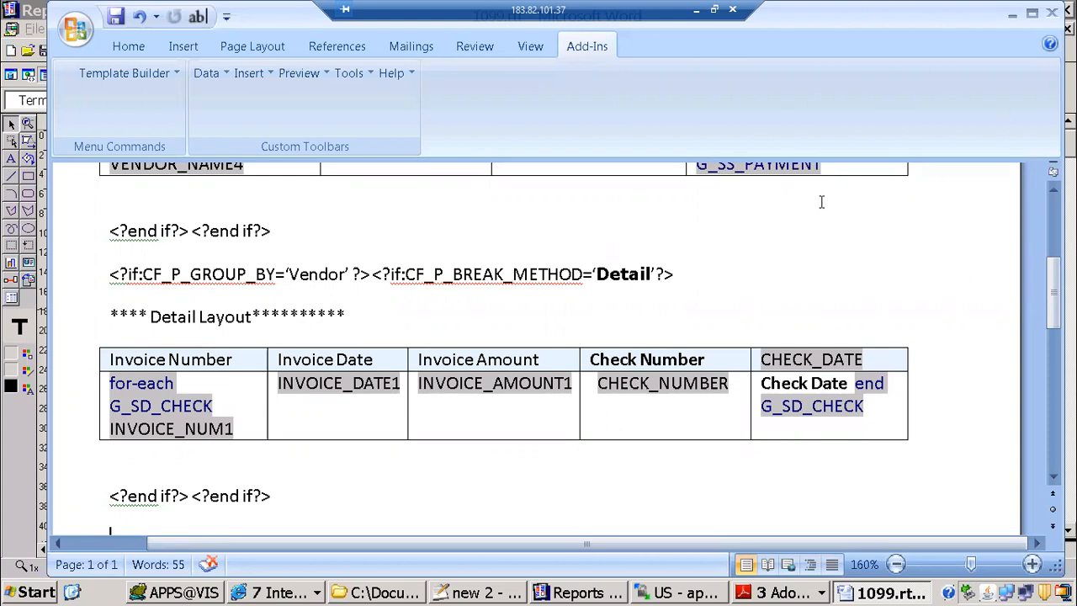
pyautogui.click(578, 592)
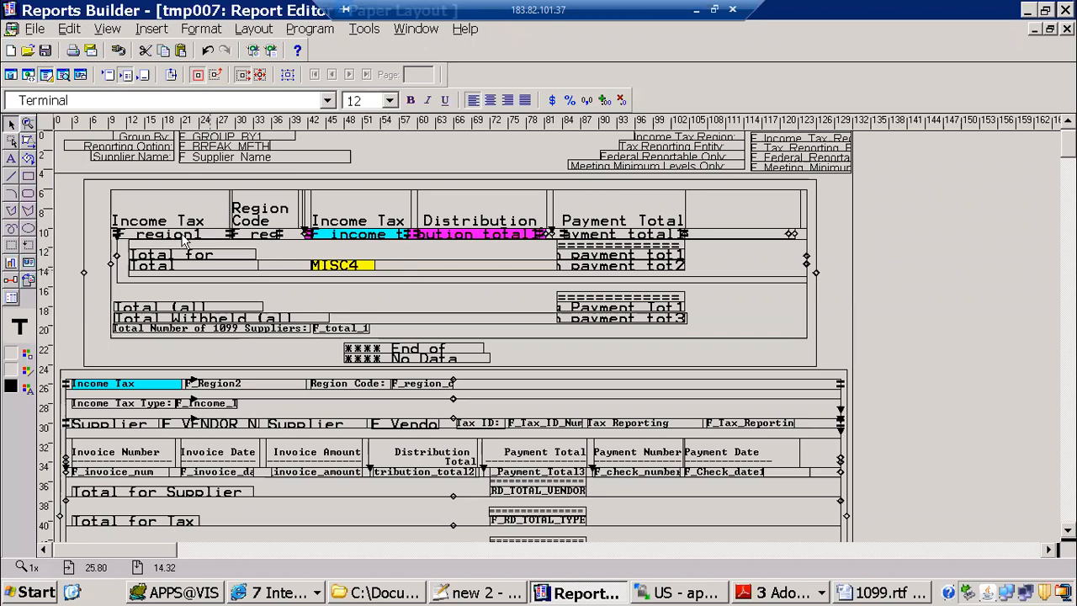
pyautogui.click(93, 197)
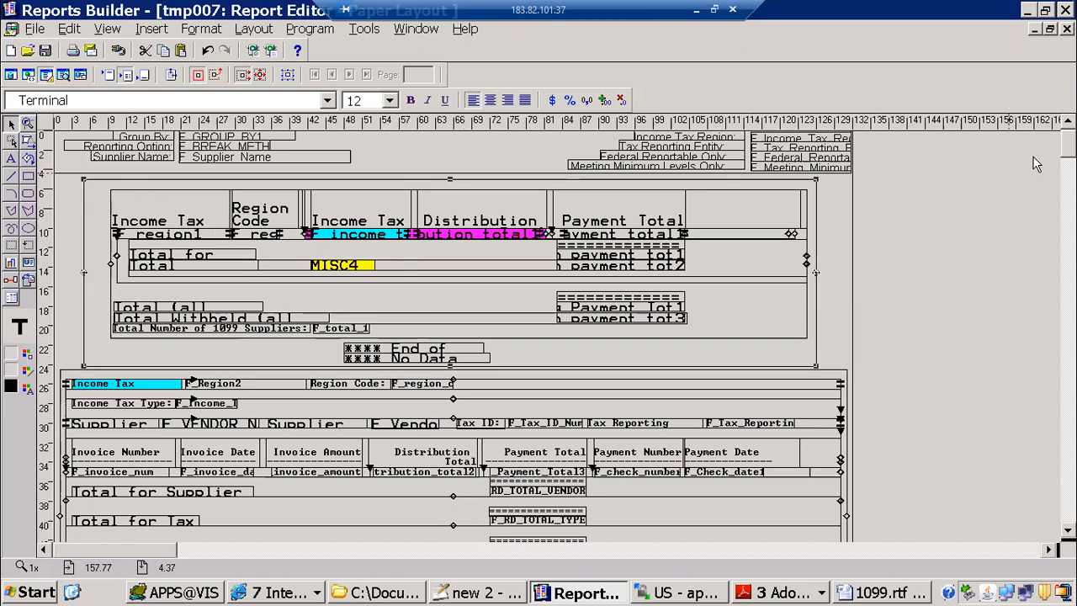
pyautogui.click(11, 76)
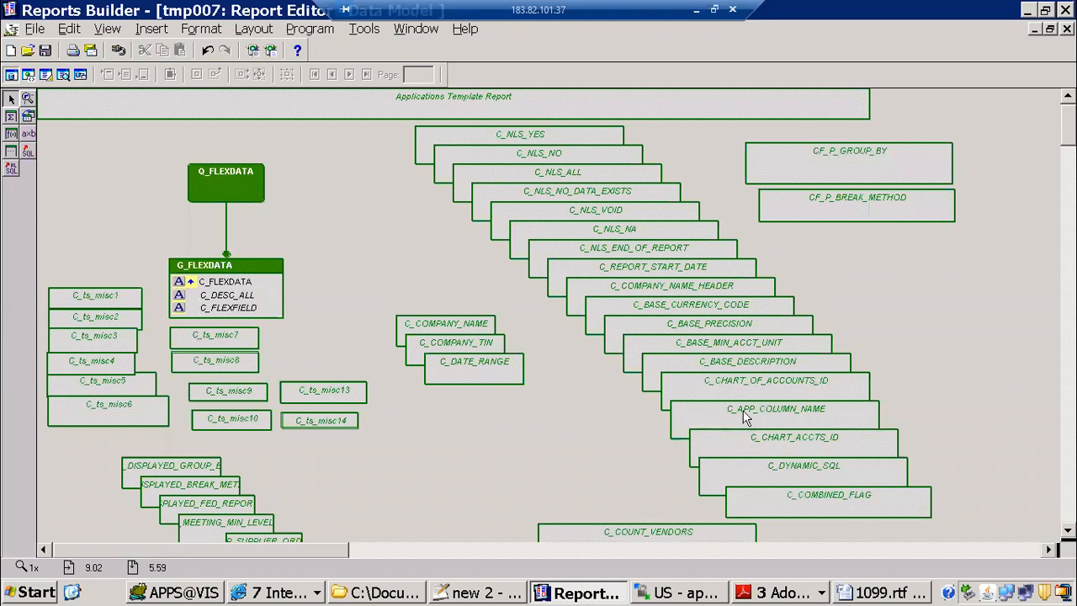
# Step: Check the Detail layout condition in 1099.rtf against tmp007's paper layout, and look at the template's available preview formats
pyautogui.click(891, 592)
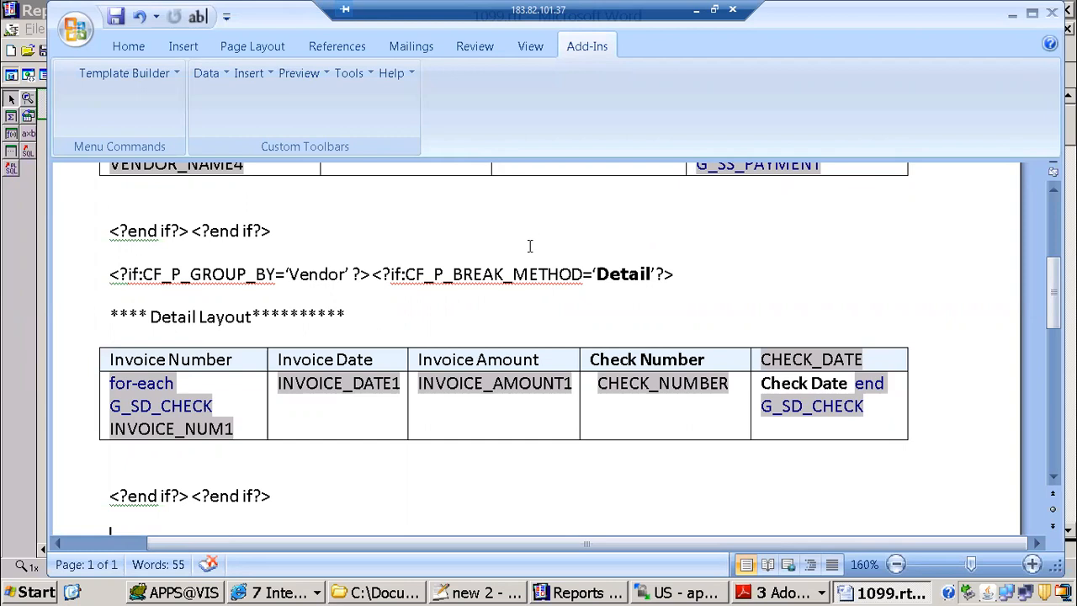
pyautogui.click(572, 276)
pyautogui.click(554, 594)
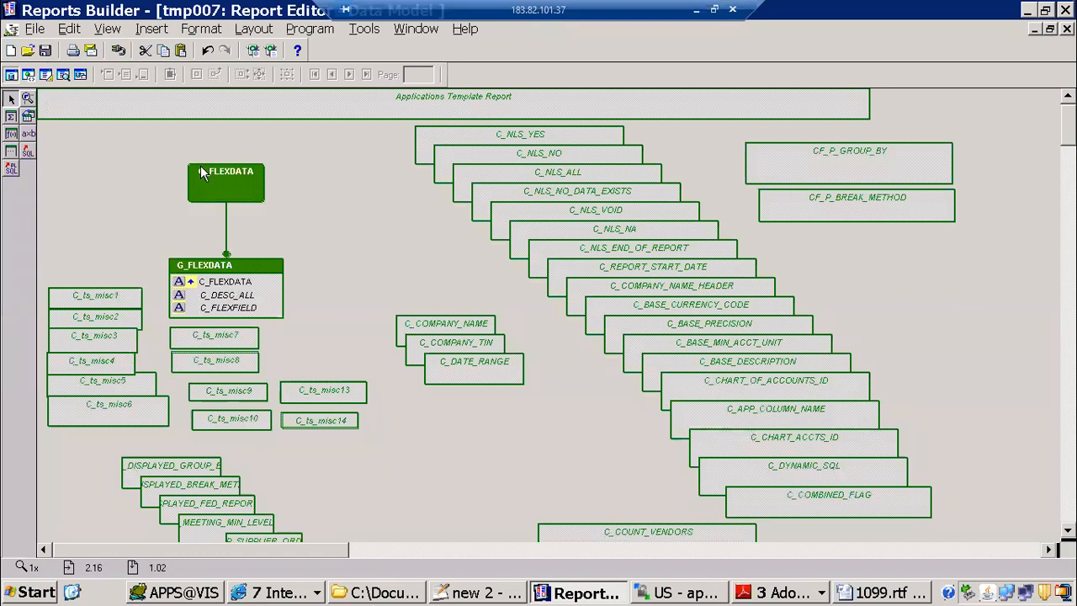
pyautogui.click(46, 74)
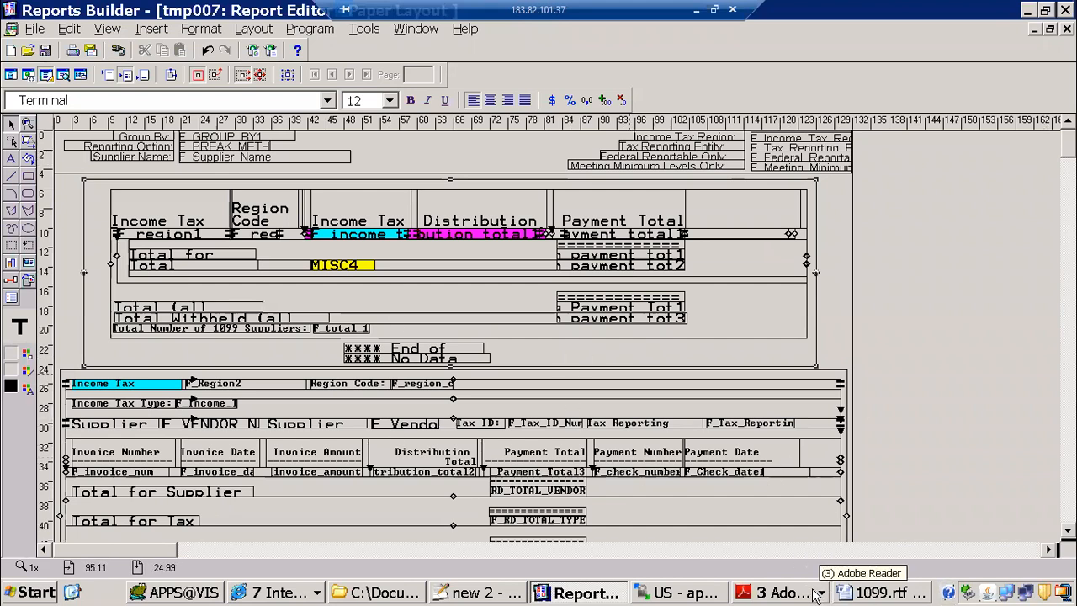
pyautogui.click(861, 595)
pyautogui.click(305, 74)
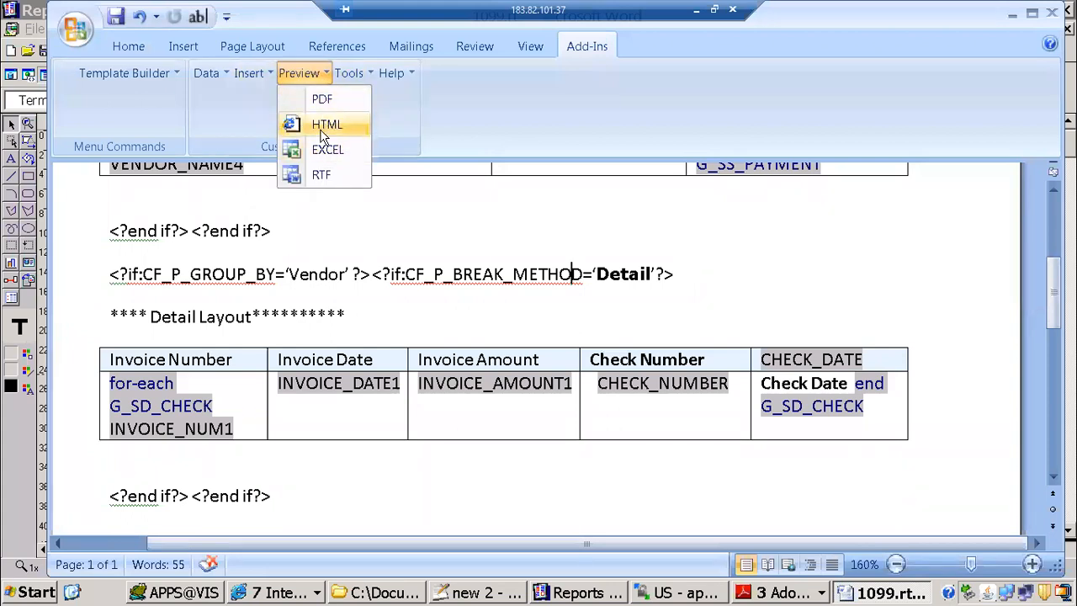
# Step: Switch to Reports Builder and delete all objects from the paper layout of the tmp007 report
pyautogui.click(589, 592)
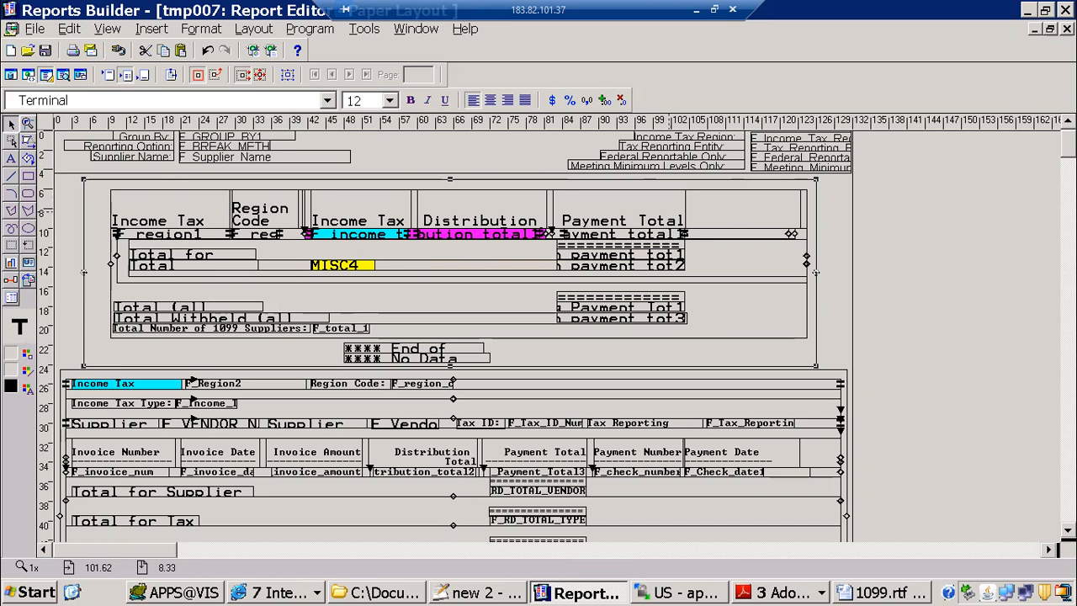
pyautogui.scroll(-5, 675, 217)
pyautogui.scroll(-1, 675, 217)
pyautogui.scroll(6, 676, 217)
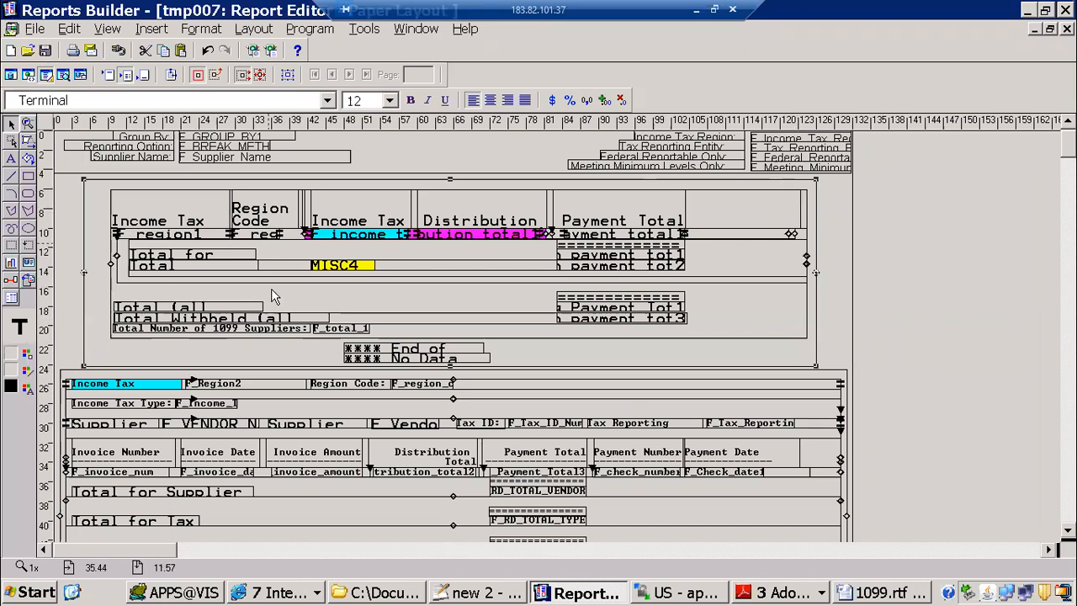
pyautogui.hotkey('ctrl', 'a')
pyautogui.press('Delete')
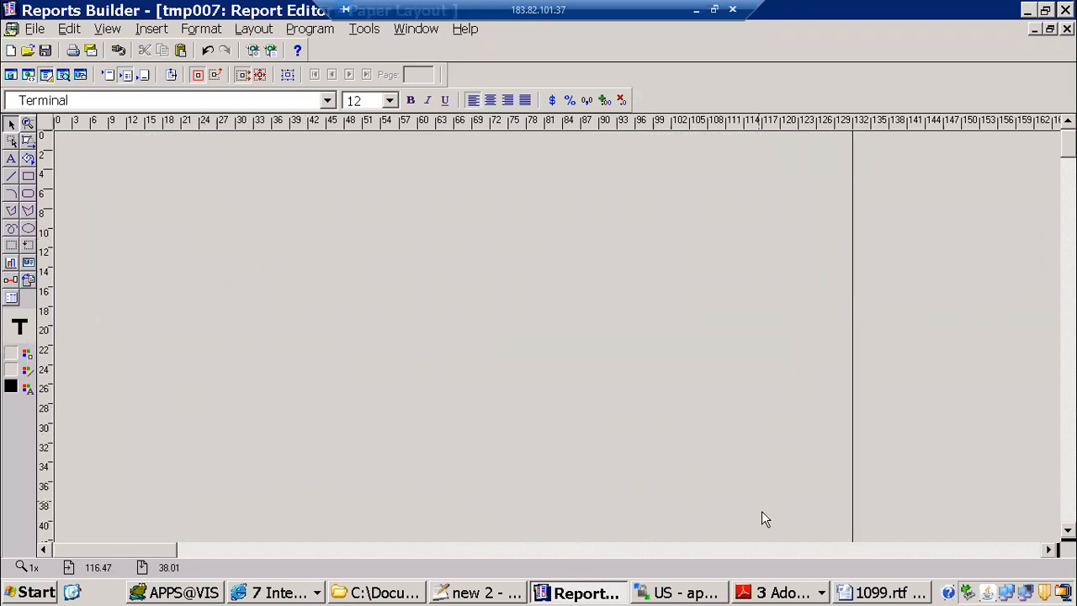
# Step: Recheck the Detail layout condition in 1099.rtf, and examine the queries and groups in tmp007's data model
pyautogui.click(885, 594)
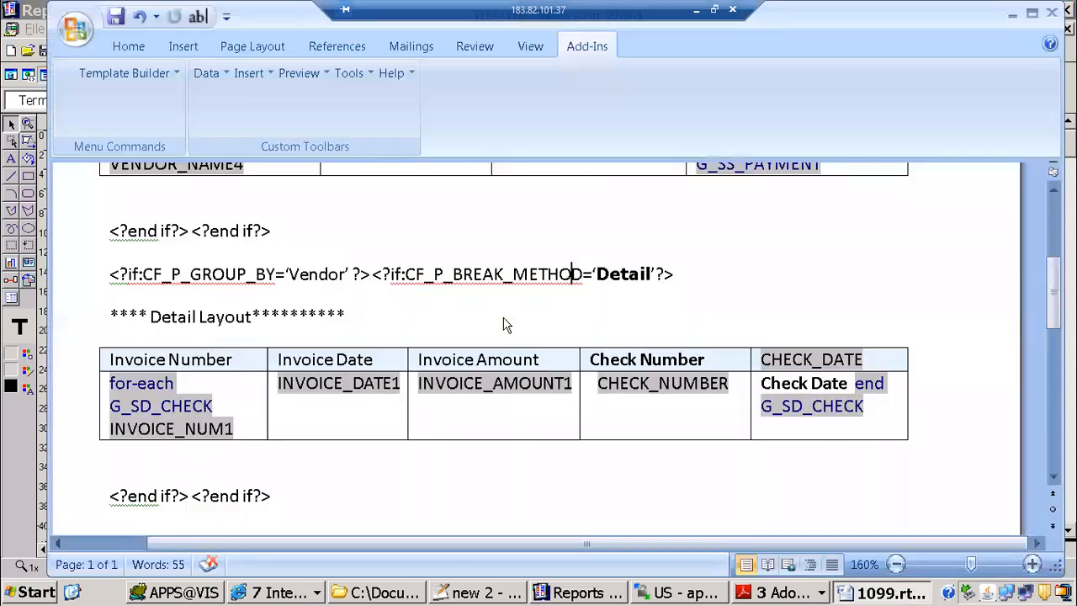
pyautogui.click(696, 276)
pyautogui.click(560, 591)
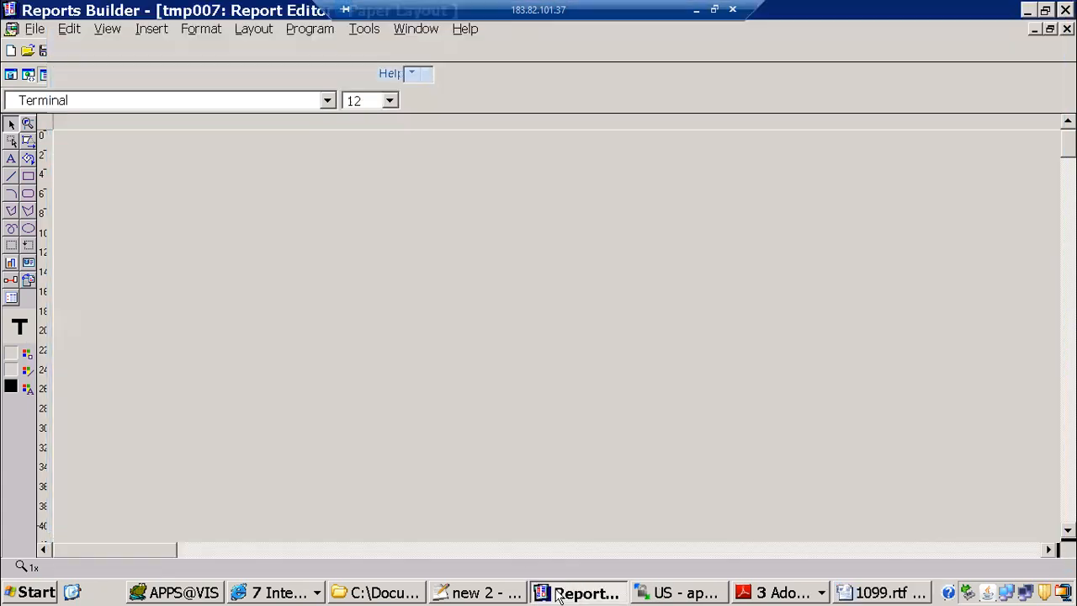
pyautogui.click(11, 74)
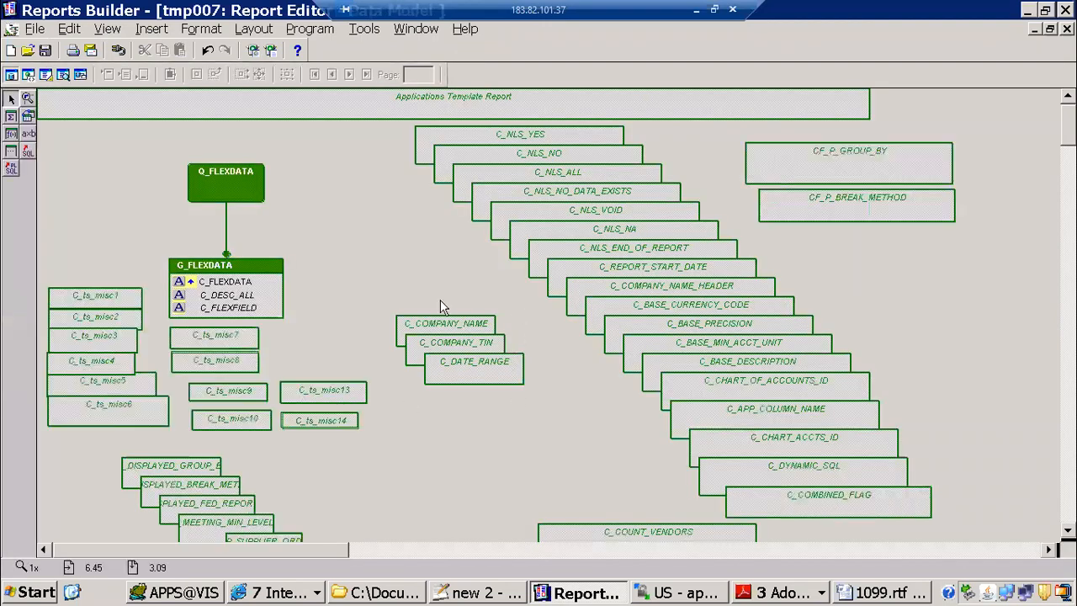
pyautogui.scroll(-10, 400, 360)
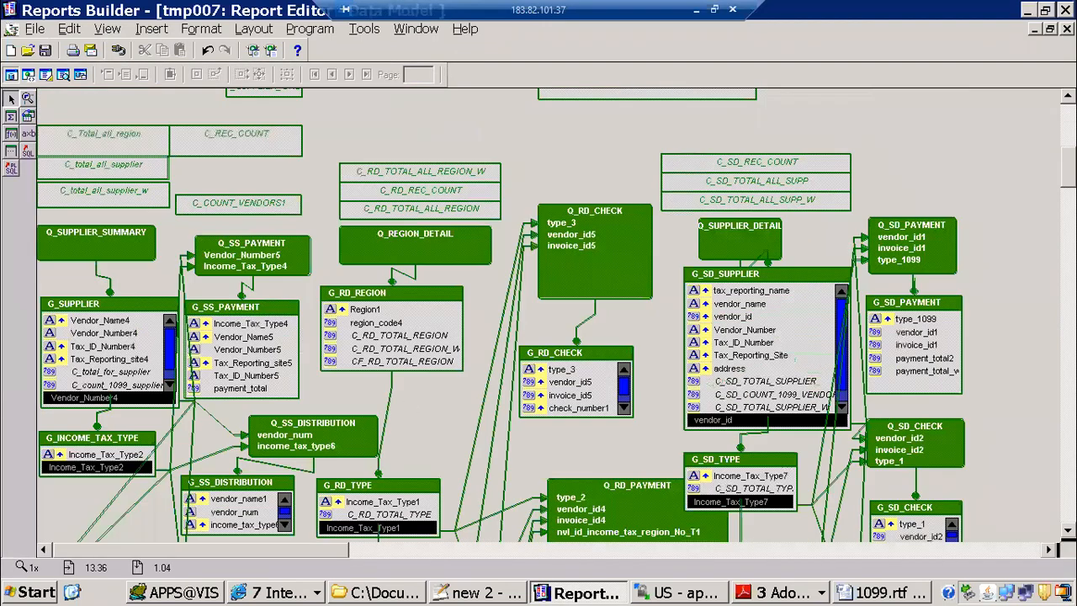
pyautogui.scroll(-4, 400, 360)
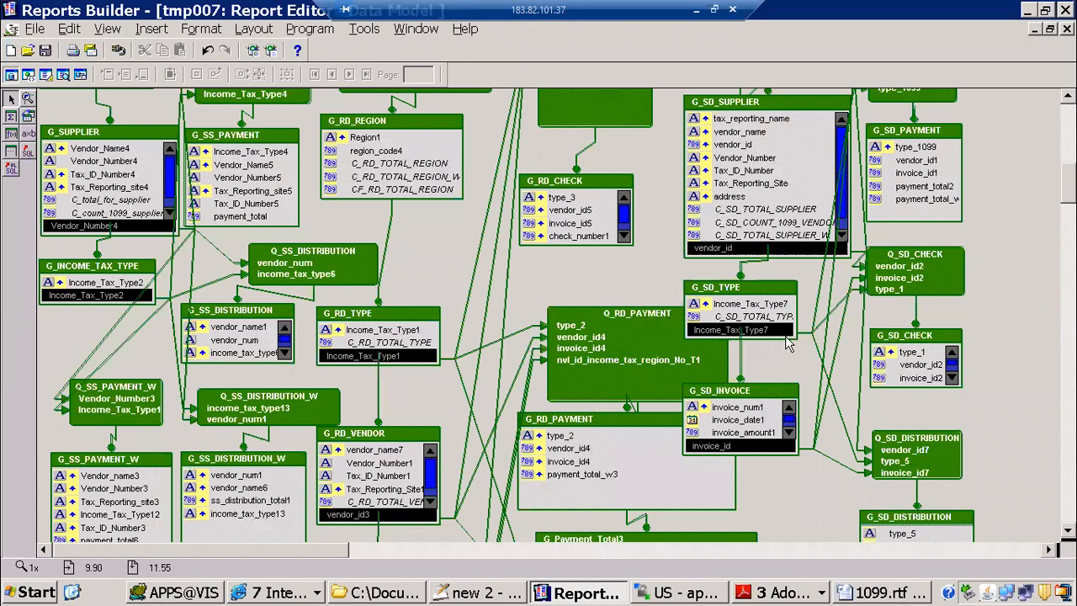
# Step: Inspect the SQL statement of the Q_SS_DISTRIBUTION query alongside the Summary layout in 1099.rtf, leaving the query unchanged
pyautogui.doubleClick(301, 276)
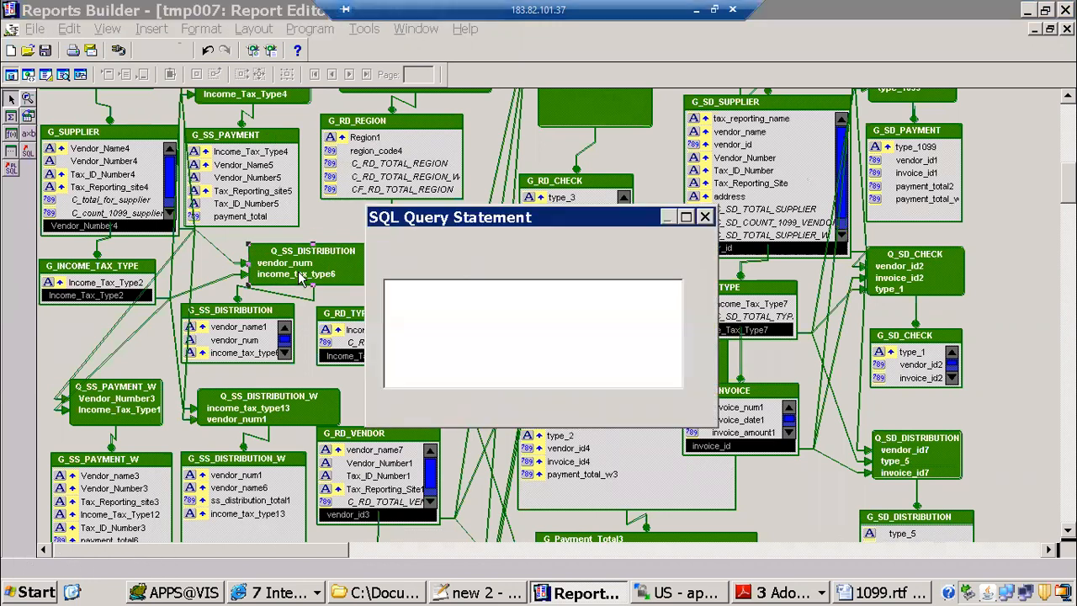
pyautogui.click(866, 593)
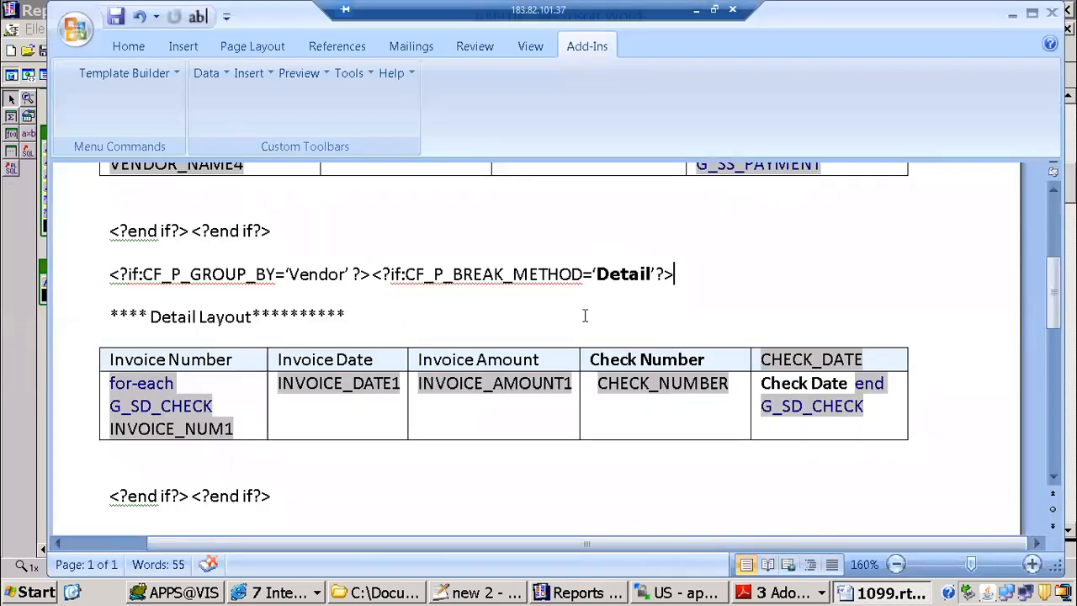
pyautogui.scroll(5, 585, 318)
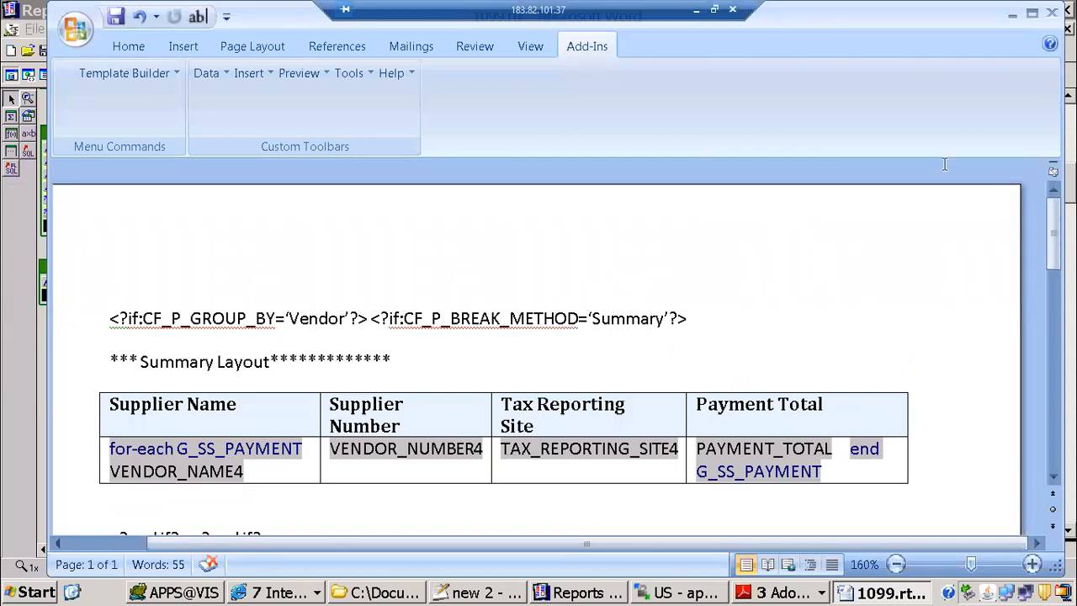
pyautogui.click(594, 594)
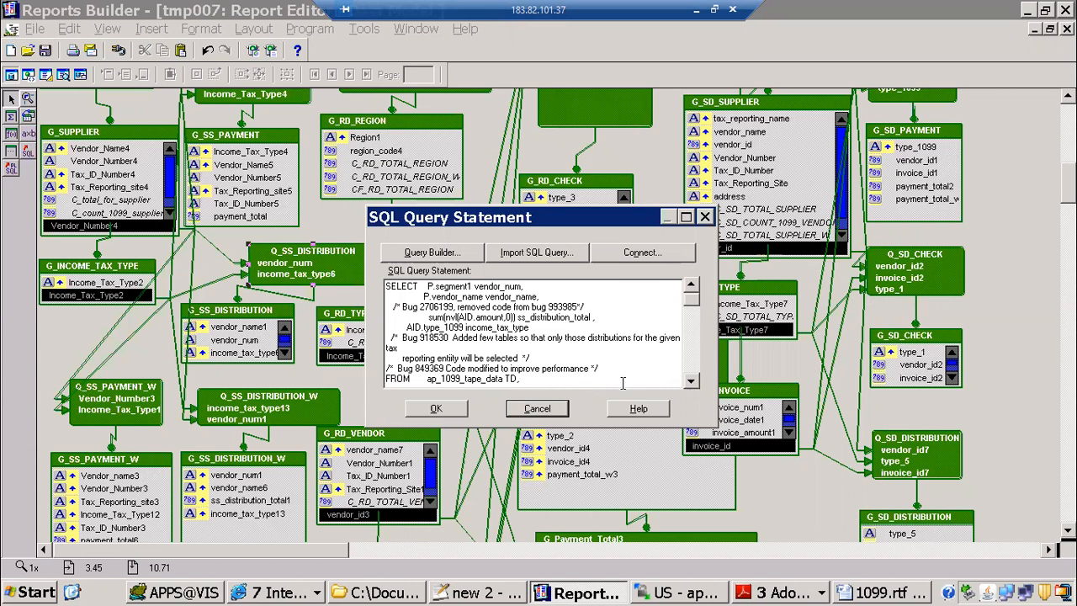
pyautogui.click(538, 409)
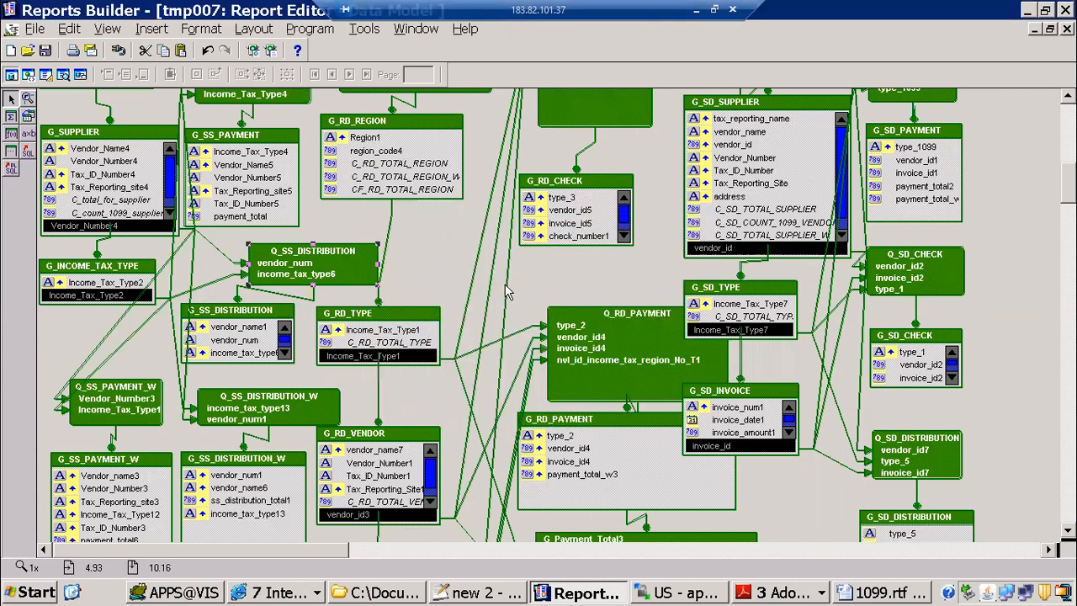
# Step: Look over the tmp007 data model from the CF_P_GROUP_BY and CF_P_BREAK_METHOD columns down to the payment and distribution groups
pyautogui.scroll(3, 505, 315)
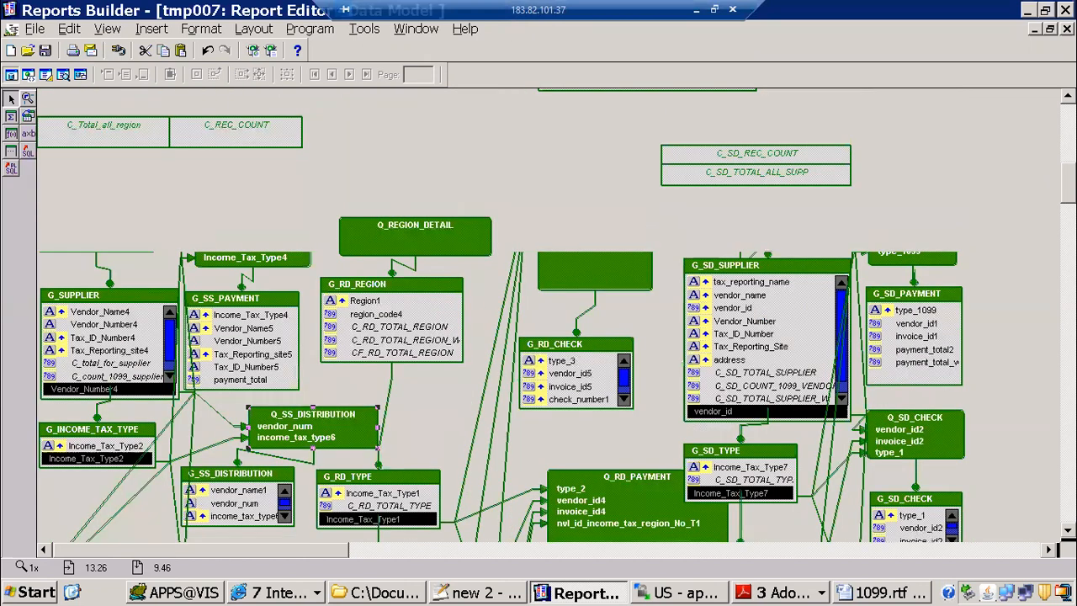
pyautogui.scroll(5, 673, 274)
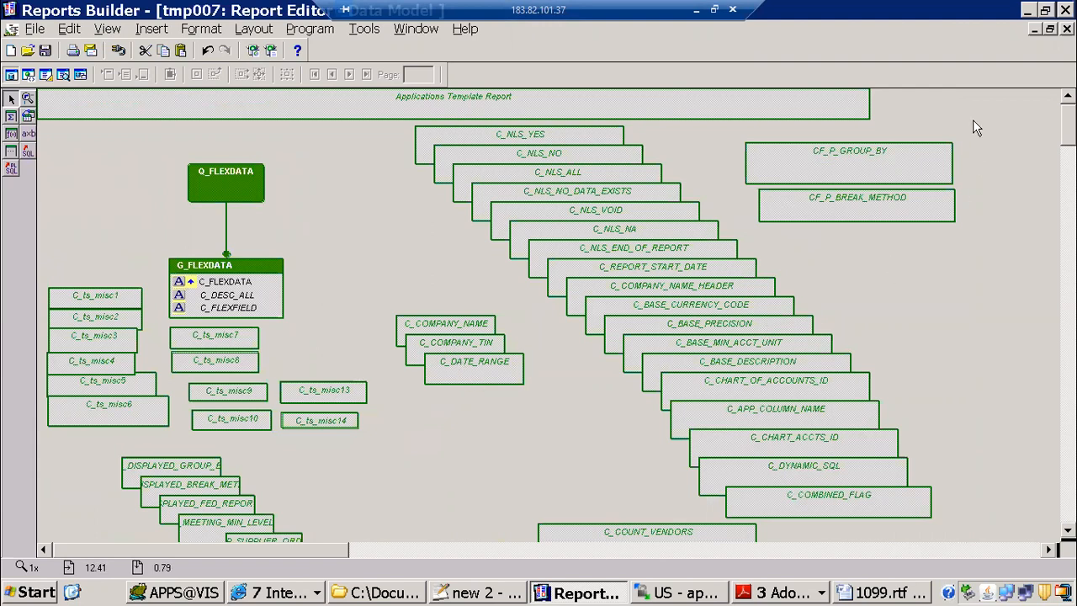
pyautogui.scroll(-1, 1053, 138)
pyautogui.scroll(-5, 542, 315)
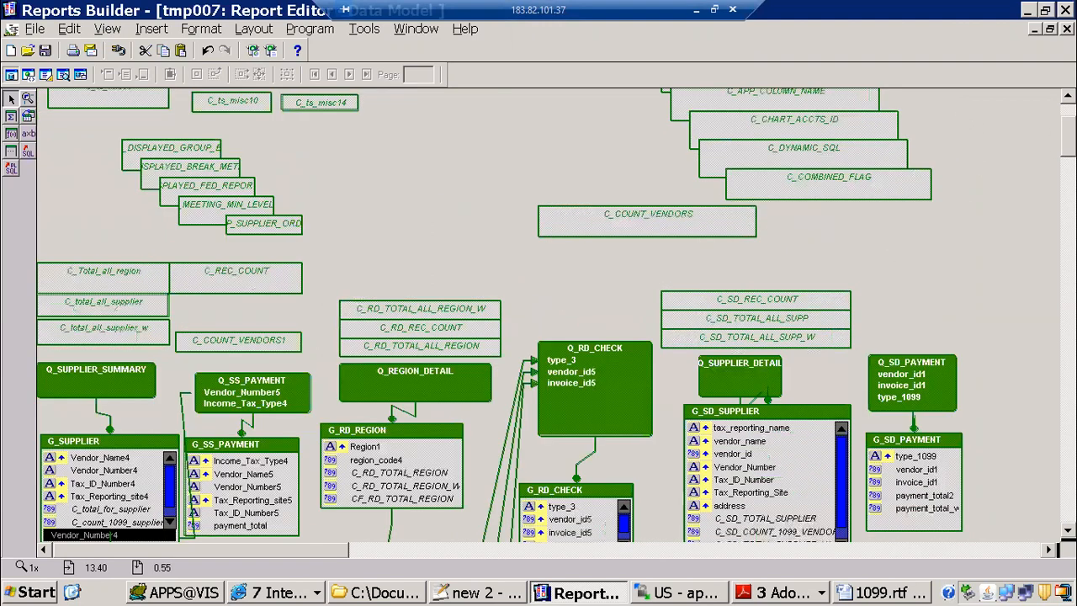
pyautogui.scroll(-6, 542, 315)
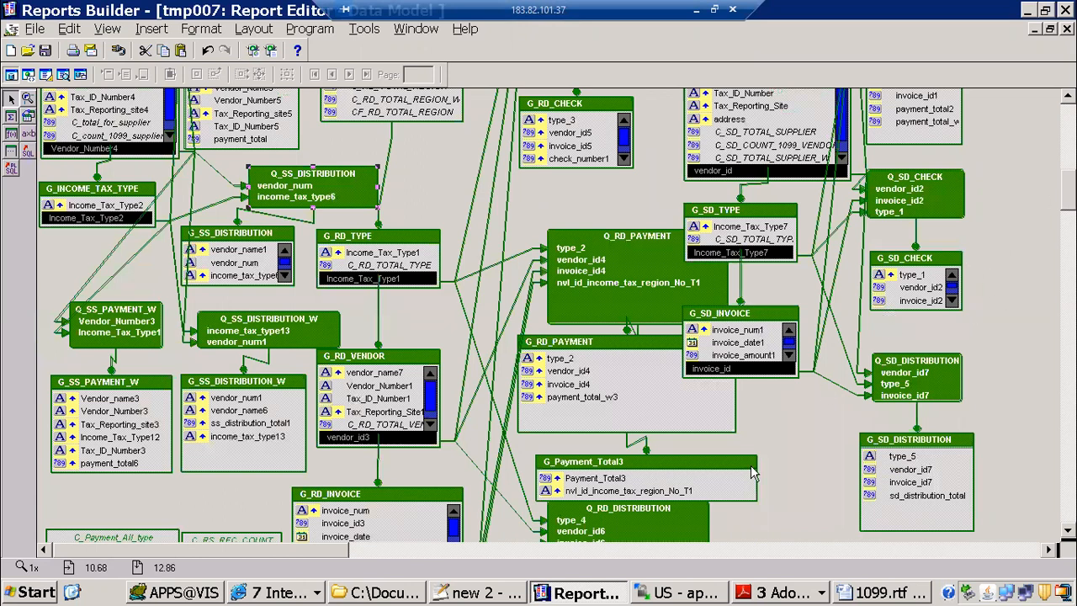
# Step: Switch to Notepad++ and highlight the 1099 customization title, the RDF builder line and the choose block in the new 2 notes
pyautogui.click(467, 596)
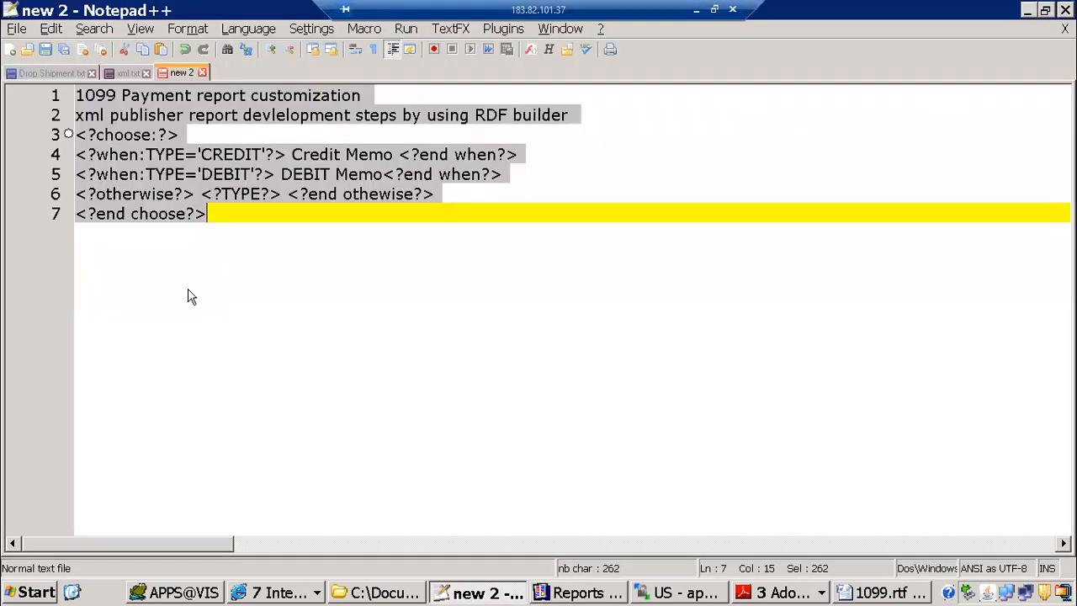
pyautogui.click(135, 234)
pyautogui.moveTo(77, 95); pyautogui.dragTo(368, 92)
pyautogui.moveTo(84, 115); pyautogui.dragTo(533, 115)
pyautogui.moveTo(77, 135); pyautogui.dragTo(159, 233)
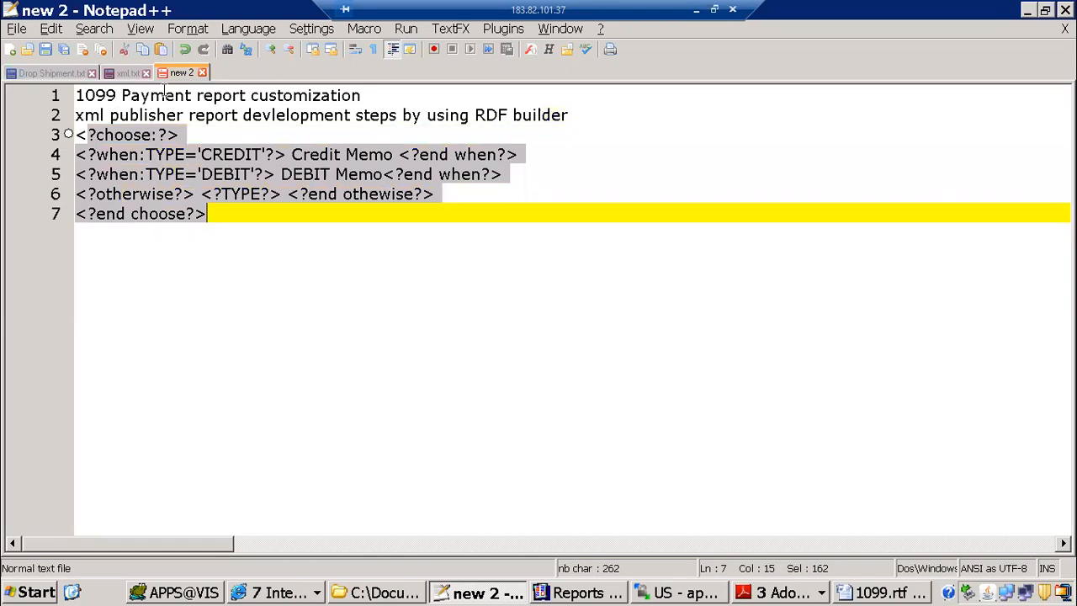
# Step: Review the report conversion procedure, the note on missing zeros in Excel exports and the XML Publisher introduction in xml.txt
pyautogui.click(130, 77)
pyautogui.moveTo(1063, 123); pyautogui.dragTo(1062, 516)
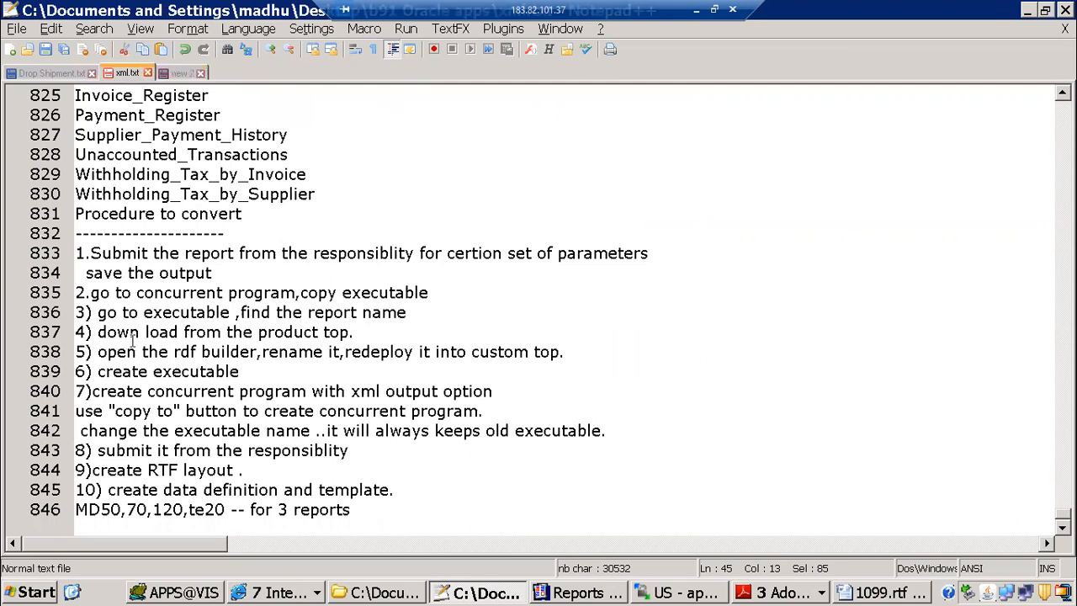
pyautogui.scroll(5, 133, 339)
pyautogui.scroll(20, 133, 340)
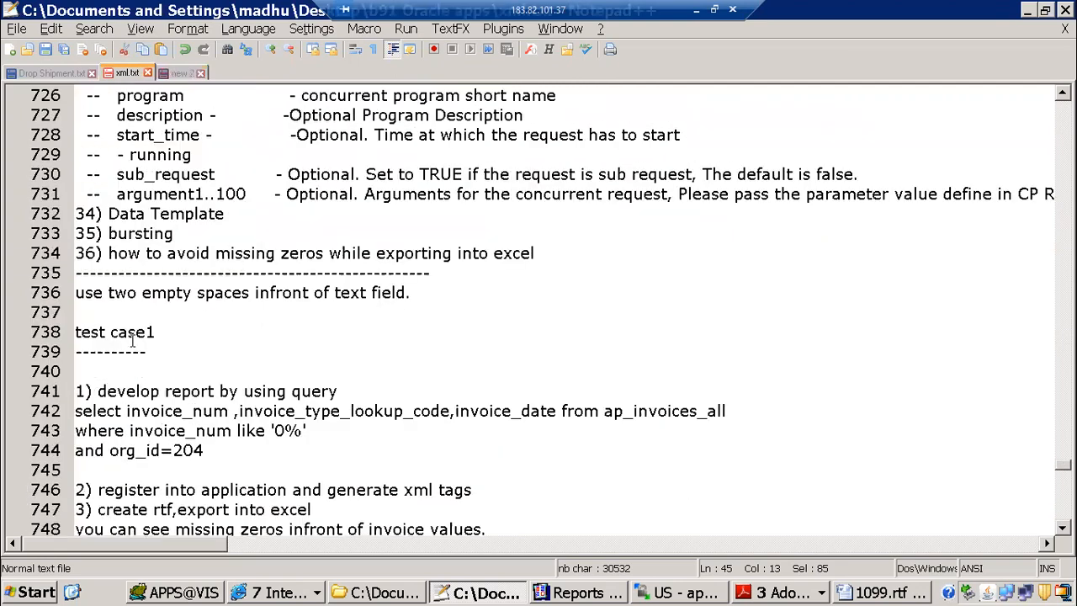
pyautogui.scroll(-4, 126, 349)
pyautogui.moveTo(76, 312); pyautogui.dragTo(396, 373)
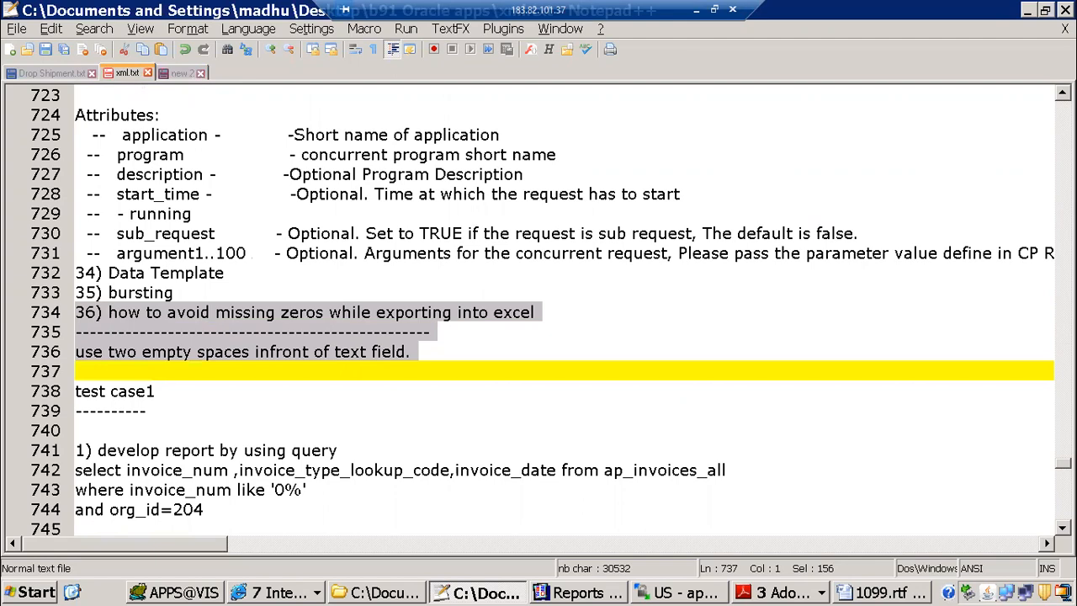
pyautogui.moveTo(1064, 463); pyautogui.dragTo(1044, 93)
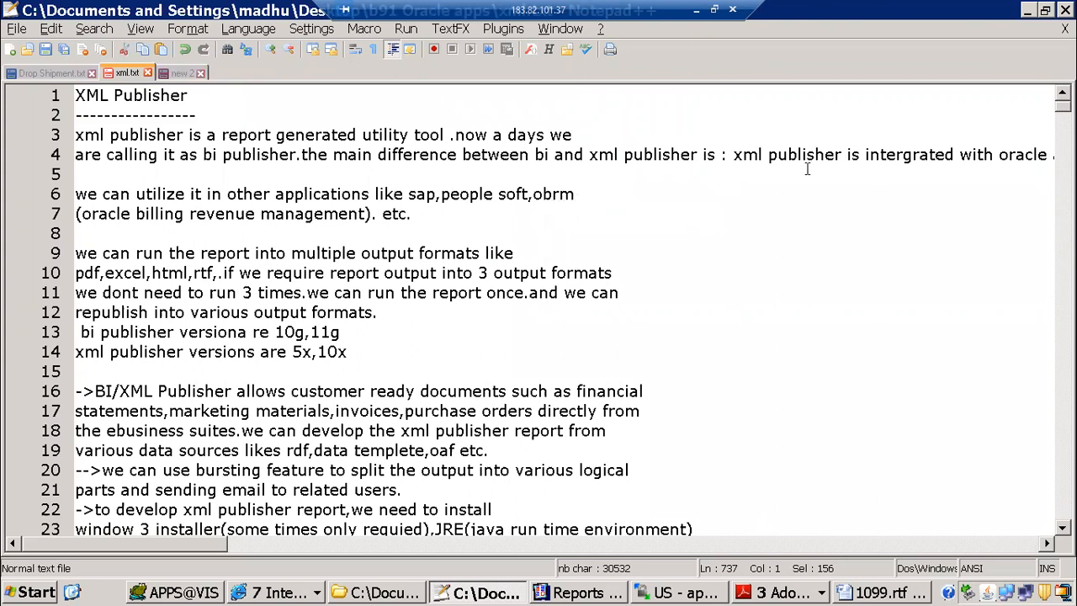
pyautogui.click(409, 193)
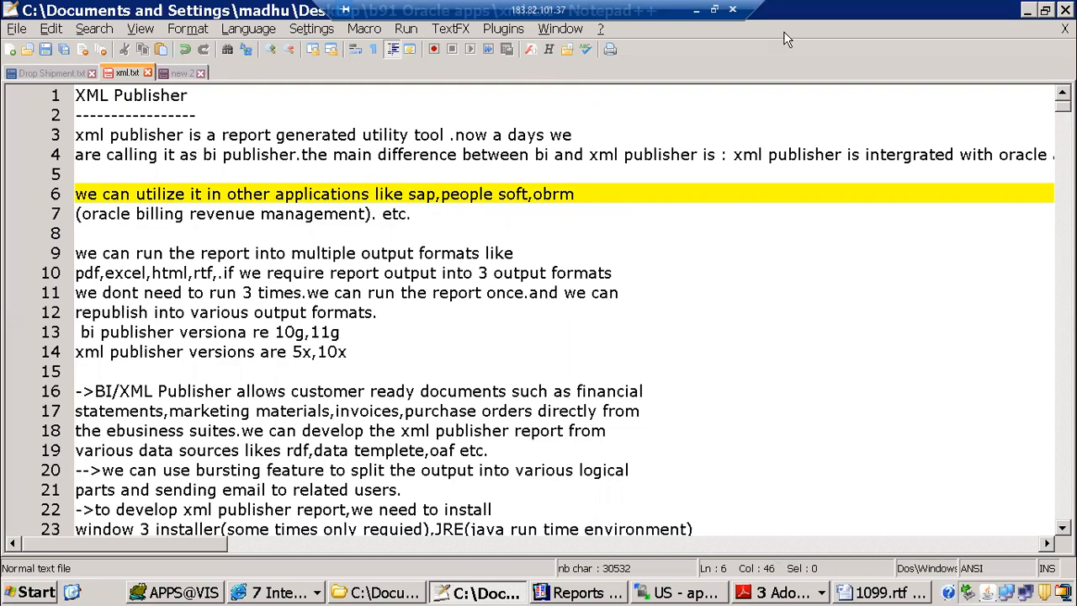
# Step: Minimize the remote desktop session and switch to Zoom
pyautogui.click(697, 10)
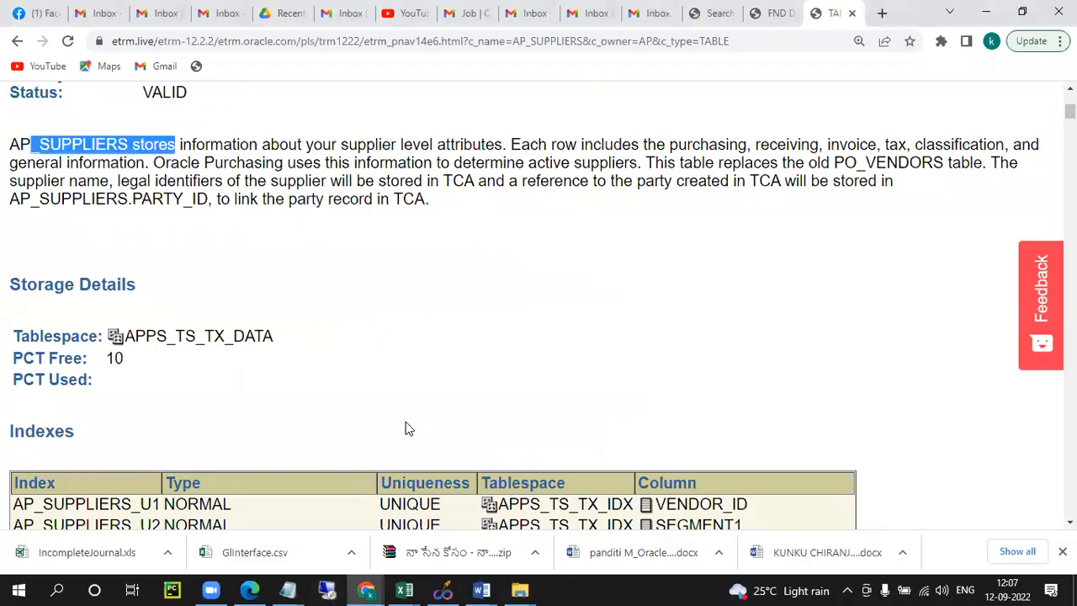
pyautogui.click(210, 588)
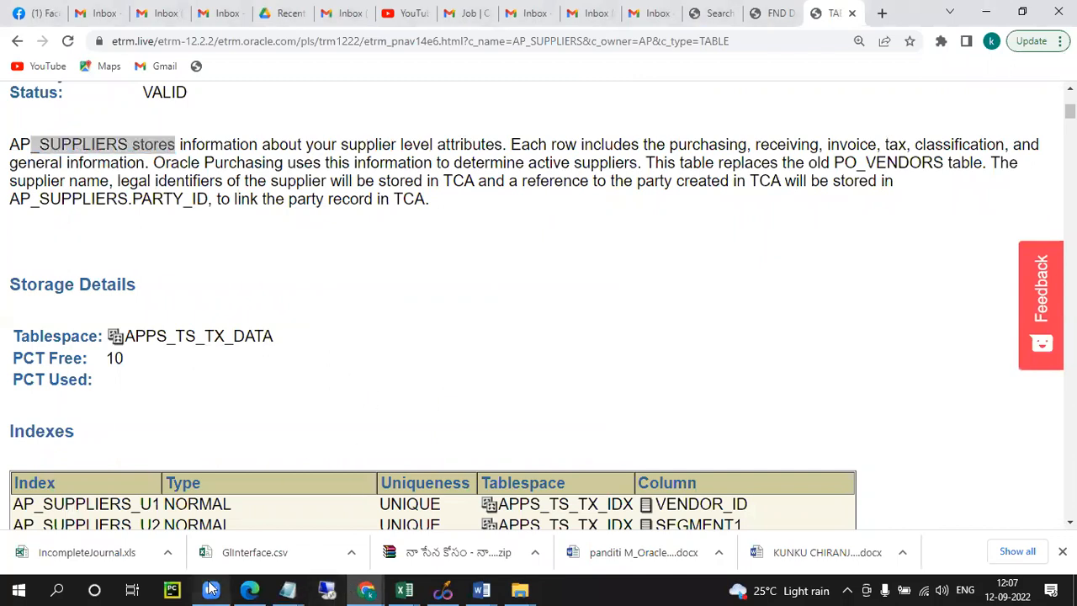